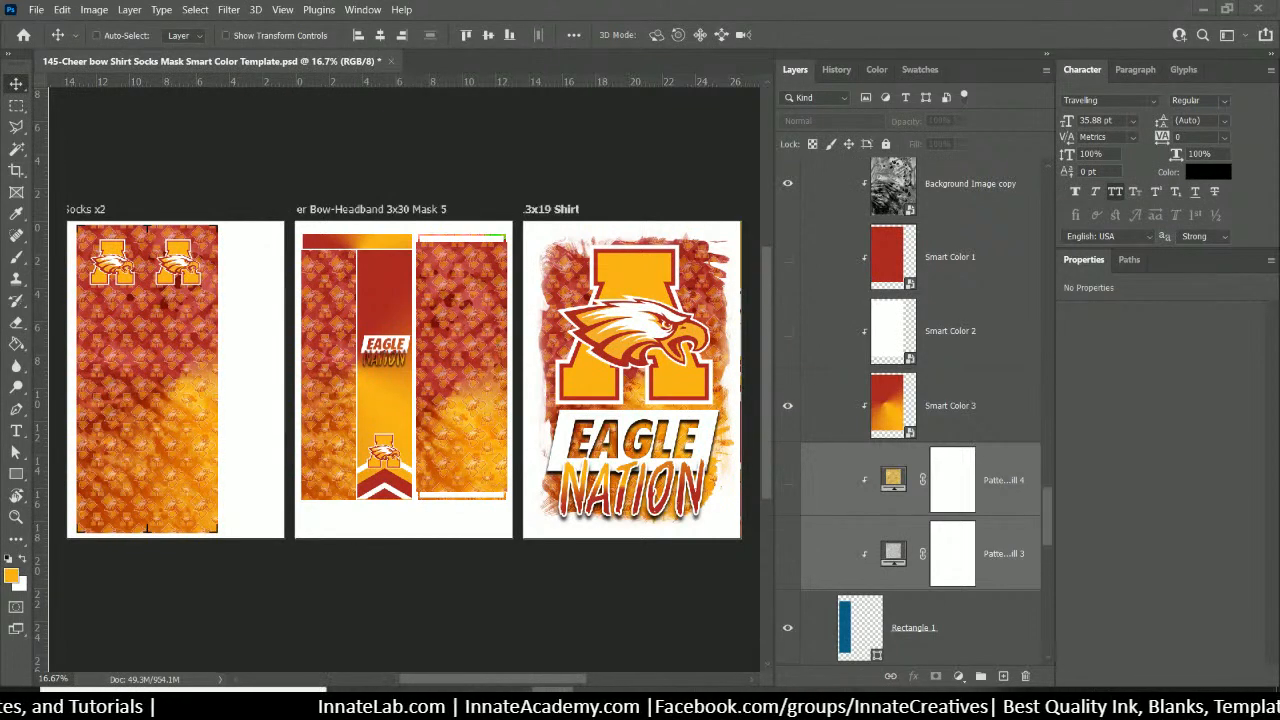
Switch to Chrome and open the remove.bg website
mouse_move(553, 704)
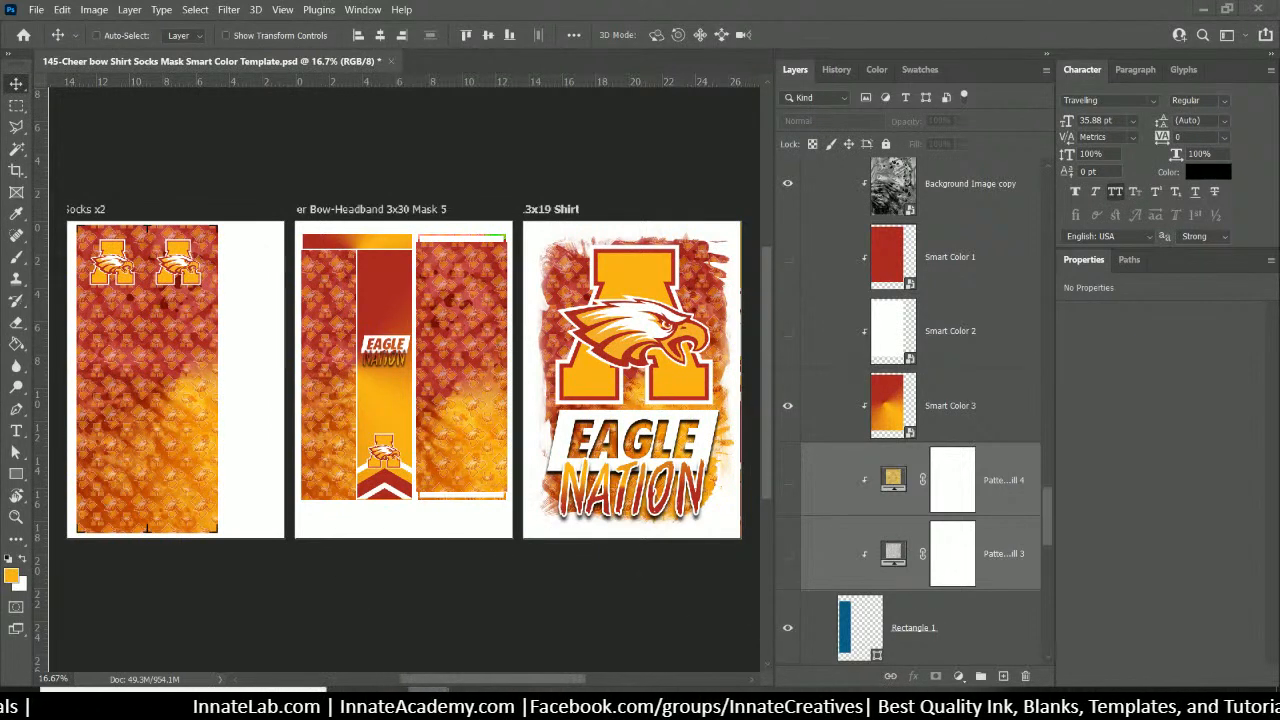
left_click(553, 704)
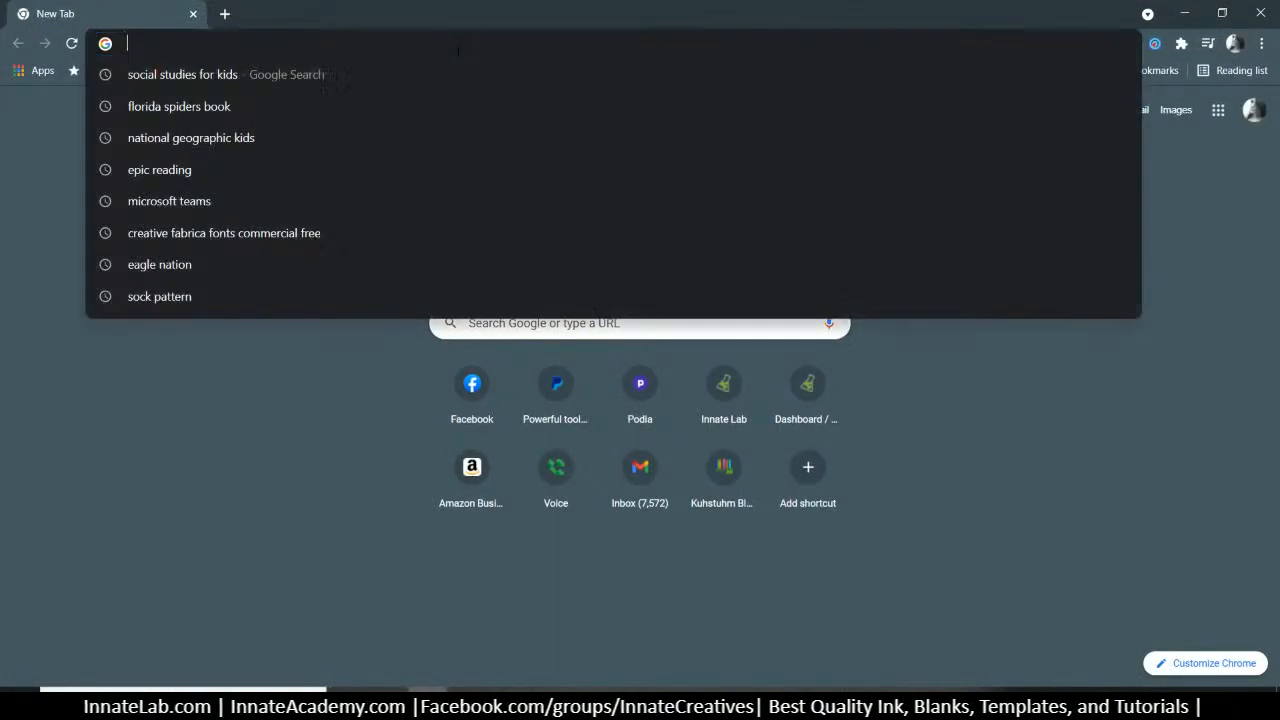
left_click(458, 46)
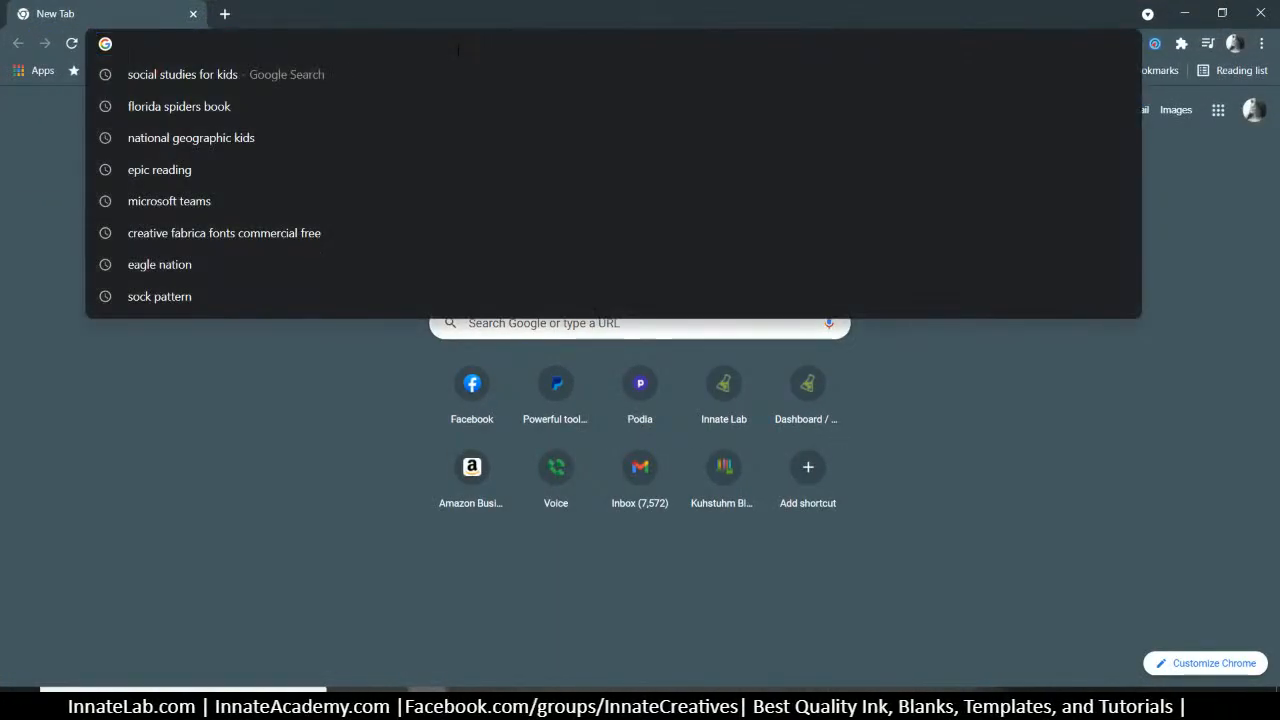
type("remove.bg")
key("Return")
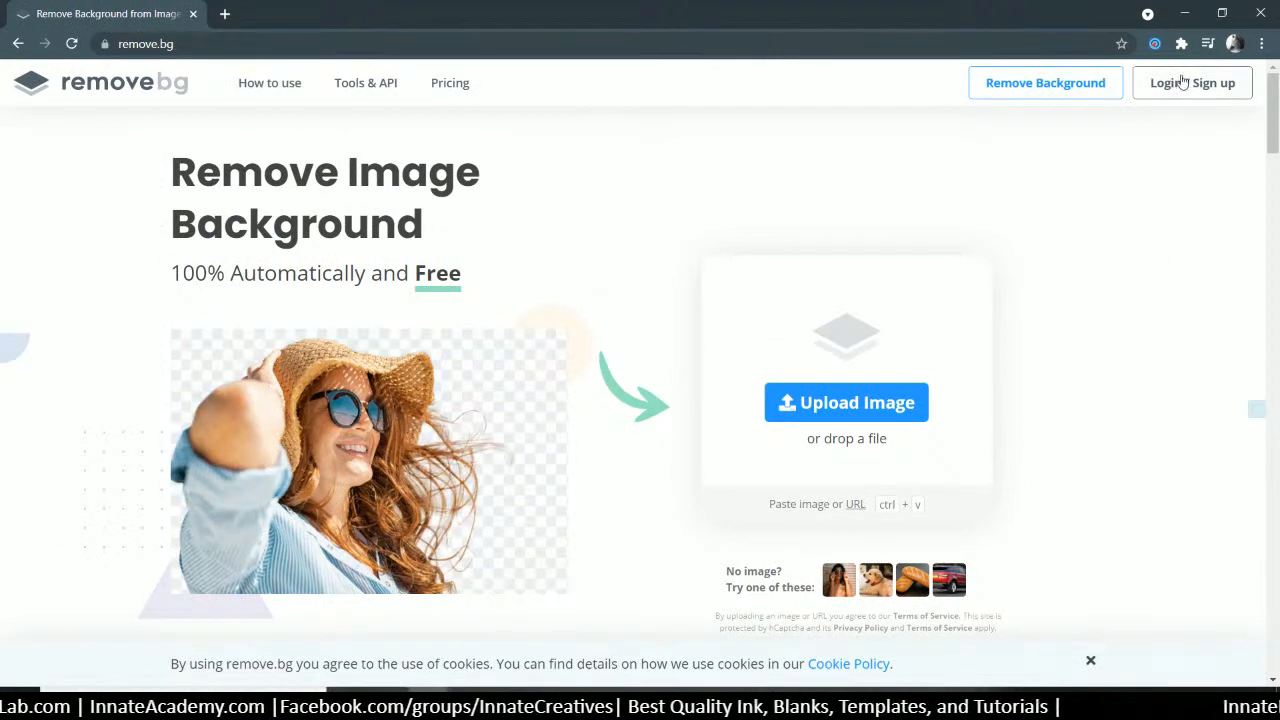
Log in to the remove.bg account with the saved credentials
left_click(1180, 82)
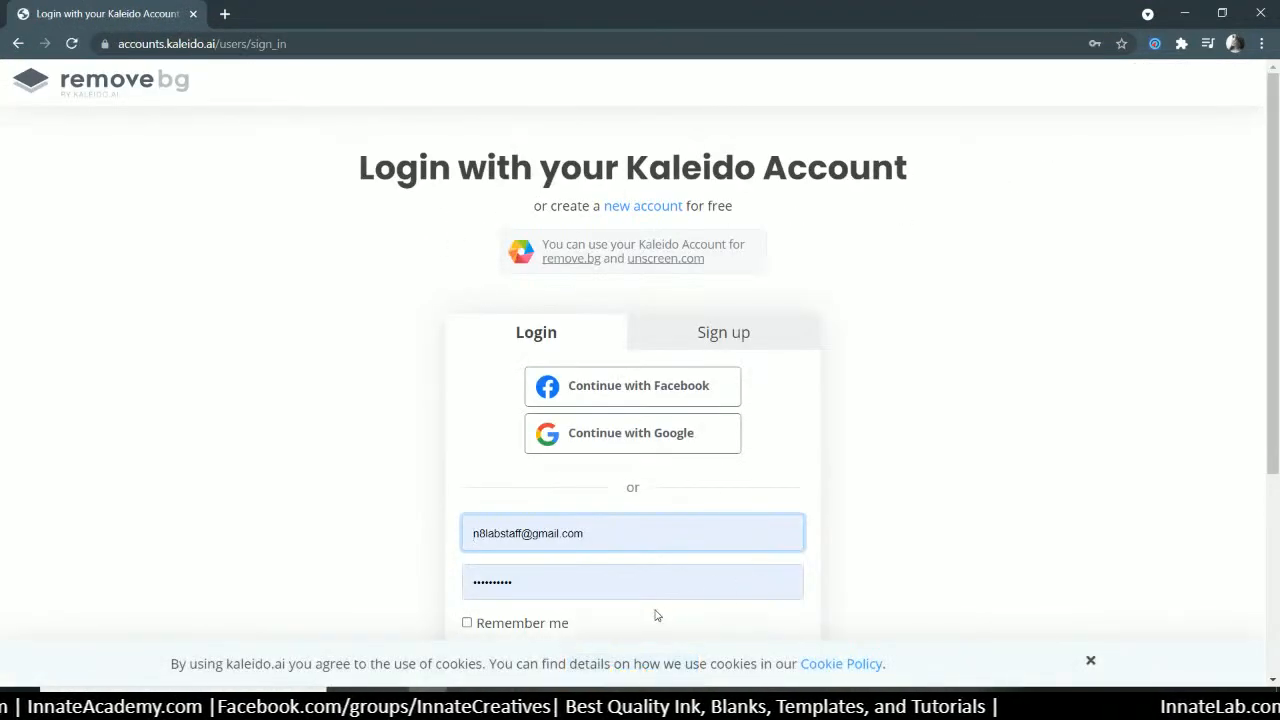
scroll(655, 615, "down", 3)
left_click(632, 360)
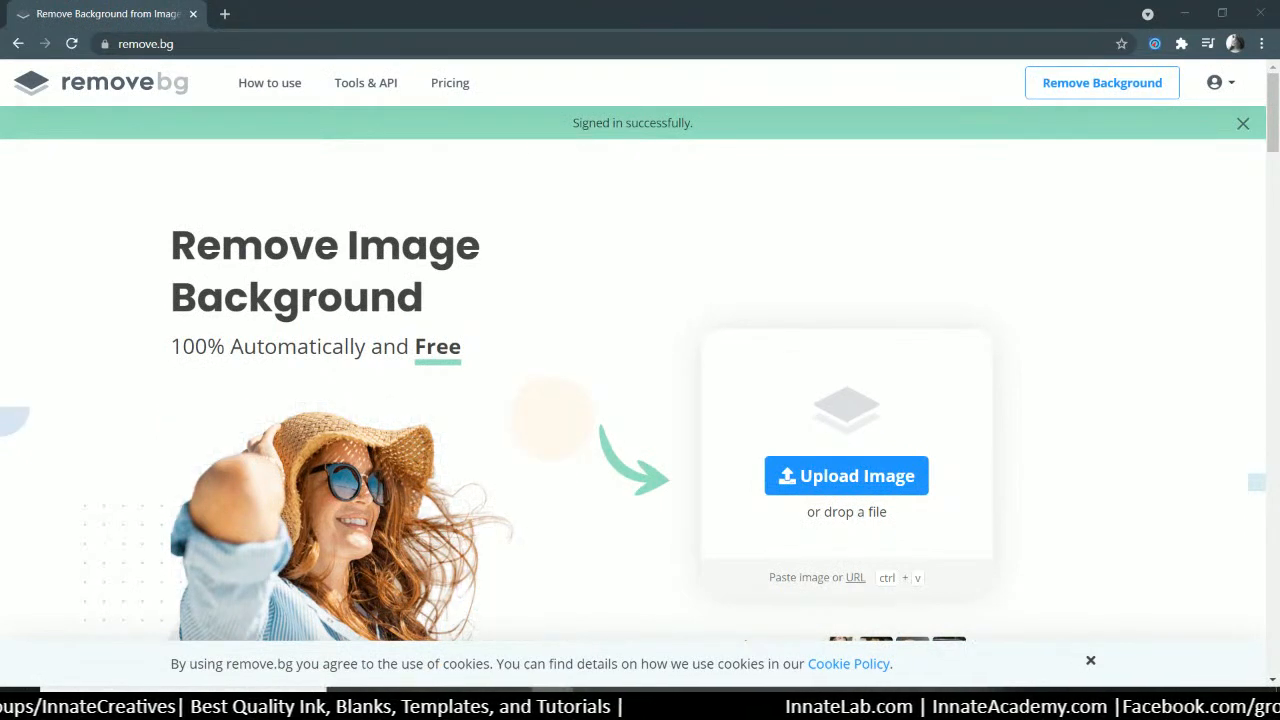
Upload the wildcat logo image from the misc folder in File Explorer to remove.bg for background removal
left_click_drag(0, 237, 771, 113)
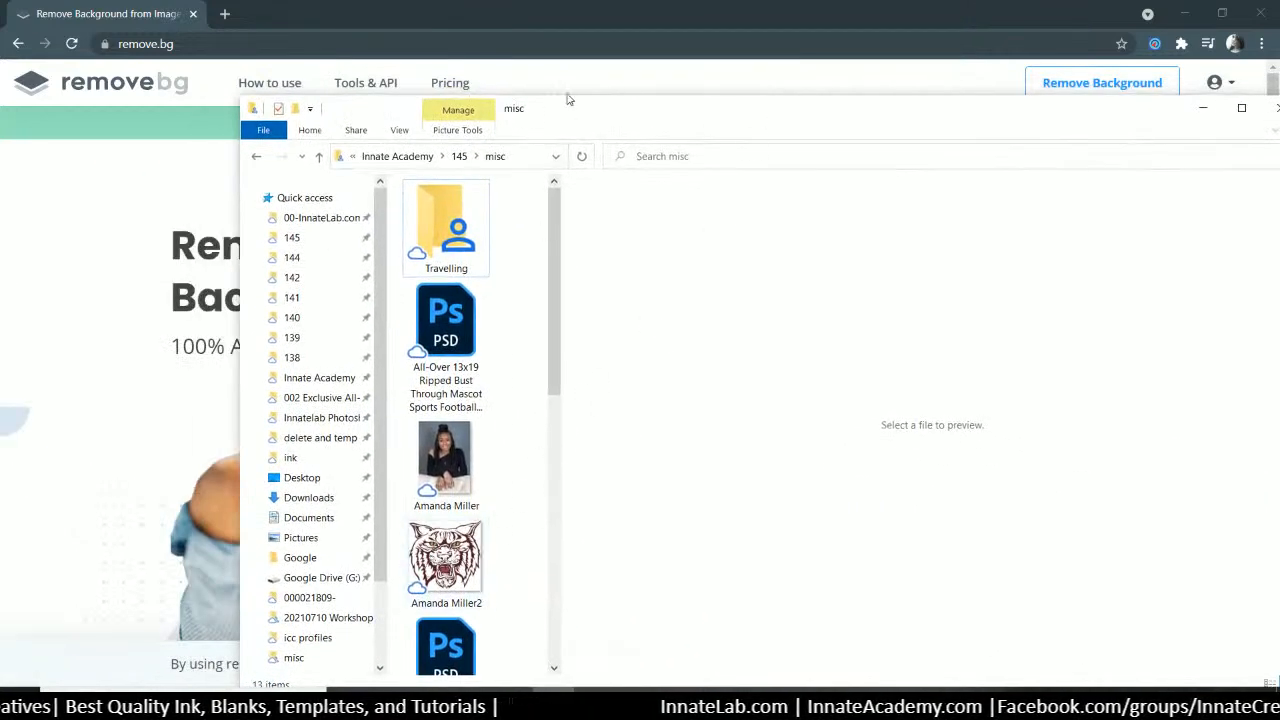
left_click_drag(749, 104, 1045, 71)
left_click_drag(742, 525, 304, 357)
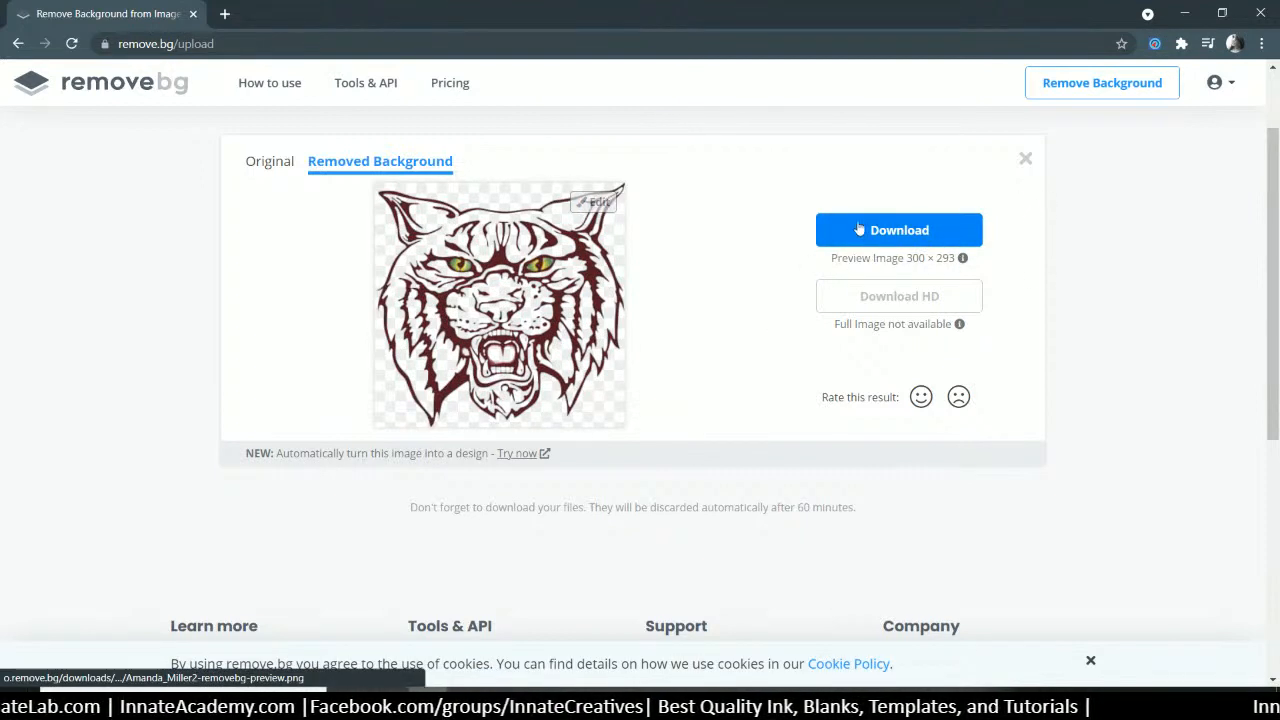
Download the preview image with the removed background and save it as logo2 in the misc folder
left_click(890, 232)
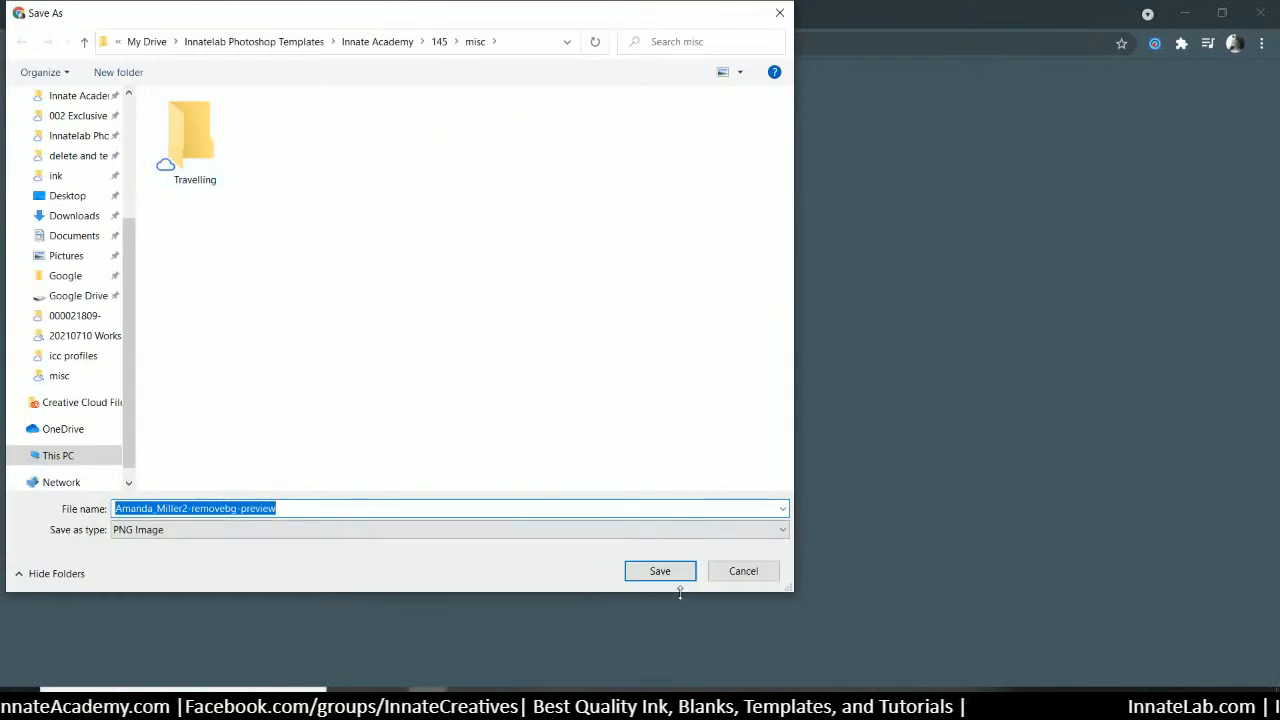
type("logo2")
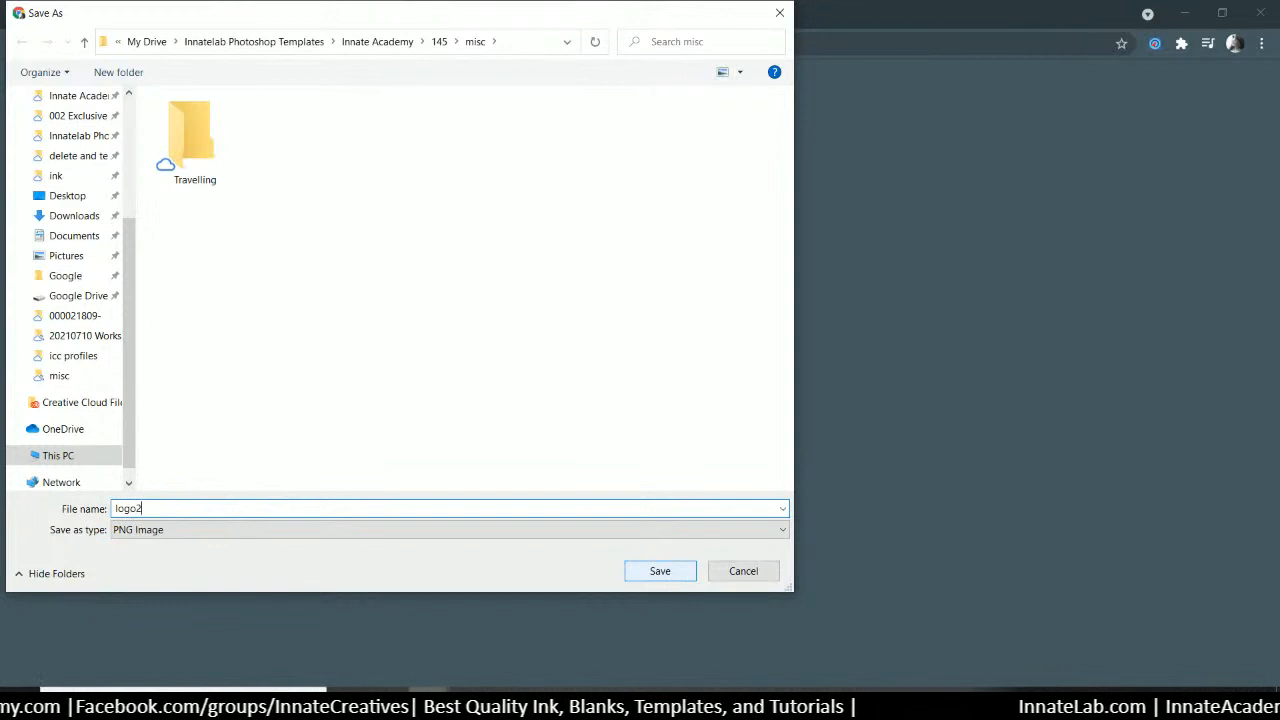
left_click(667, 576)
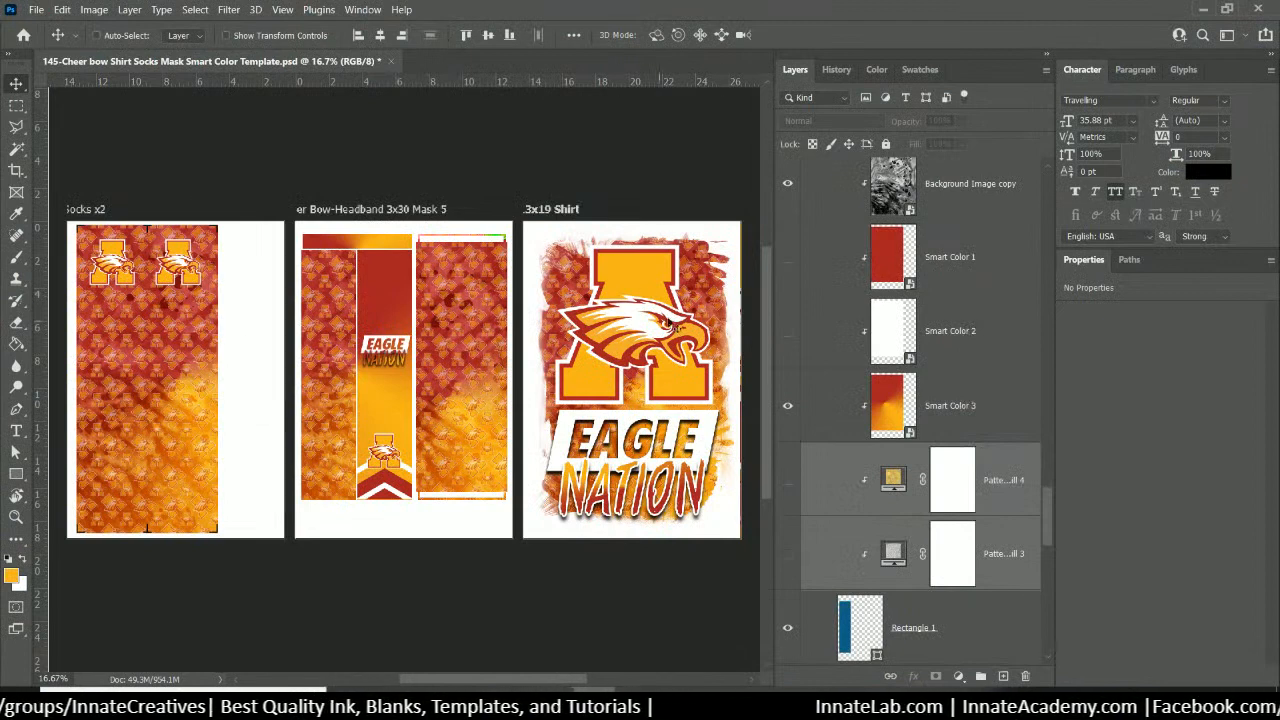
In Photoshop, open the contents of the Logo Shirt smart object and hide the Eagle Logo SVG layer
right_click(614, 285)
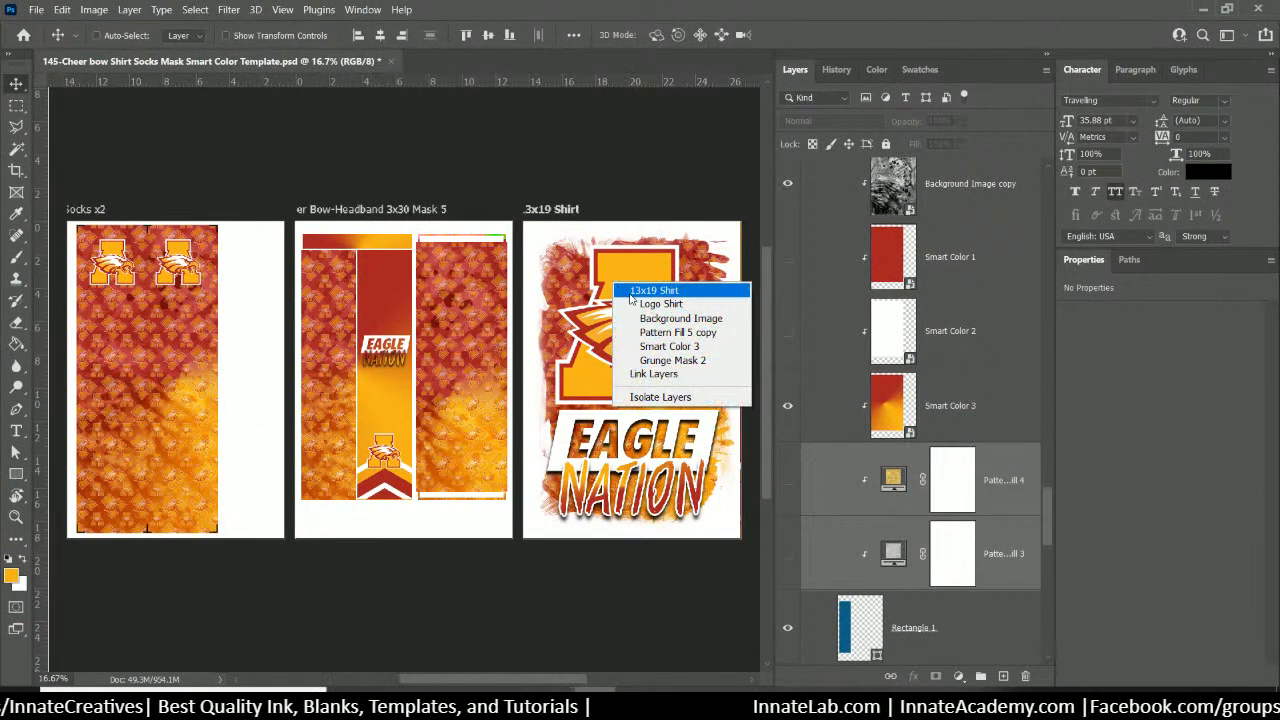
left_click(660, 304)
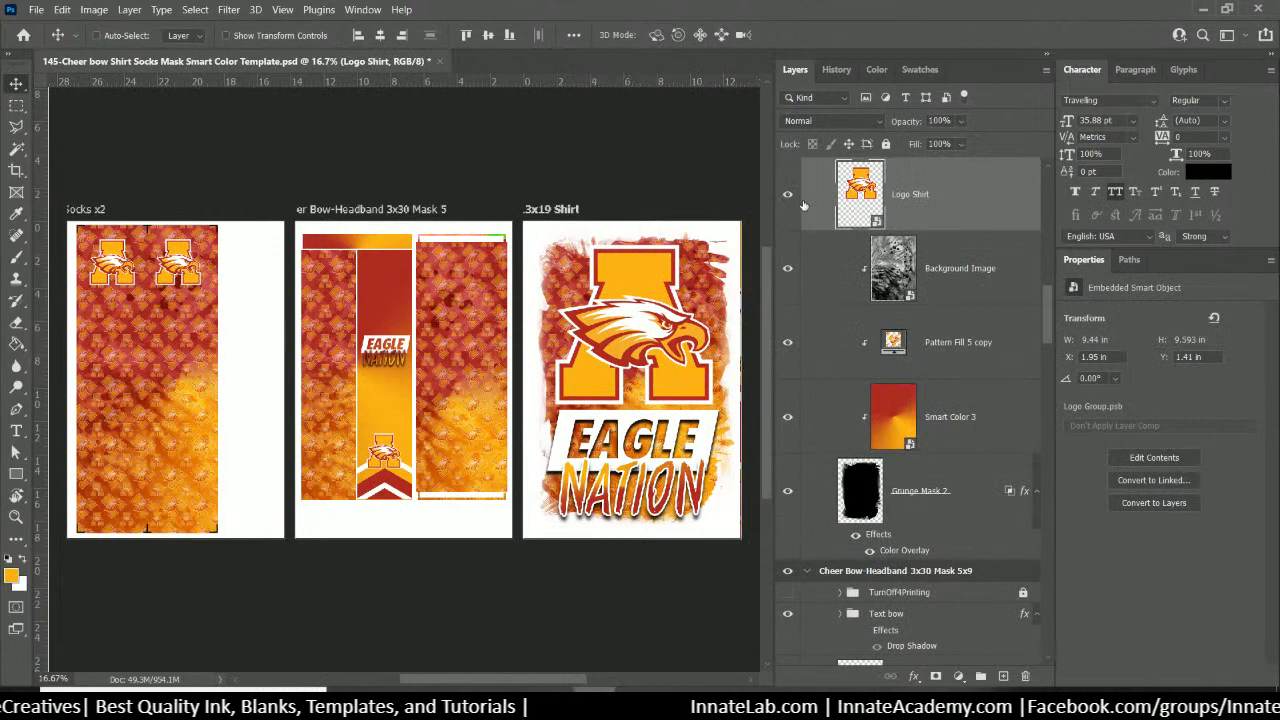
double_click(862, 188)
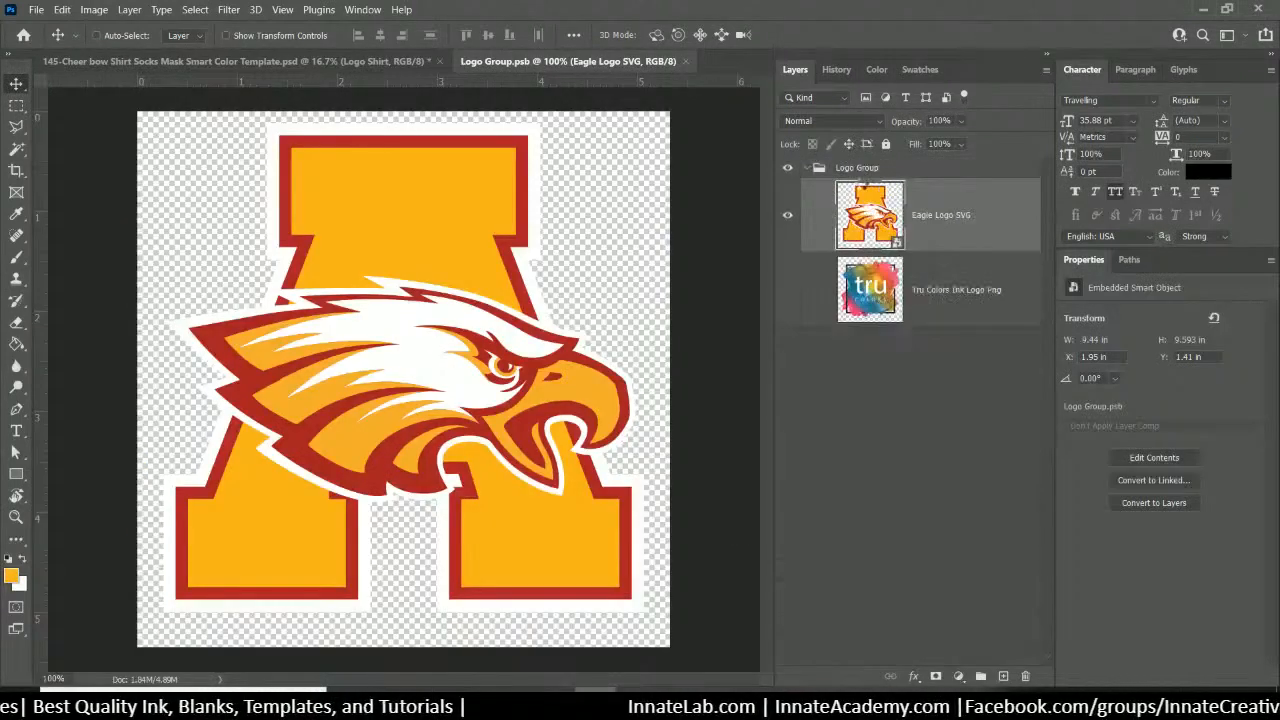
left_click(787, 217)
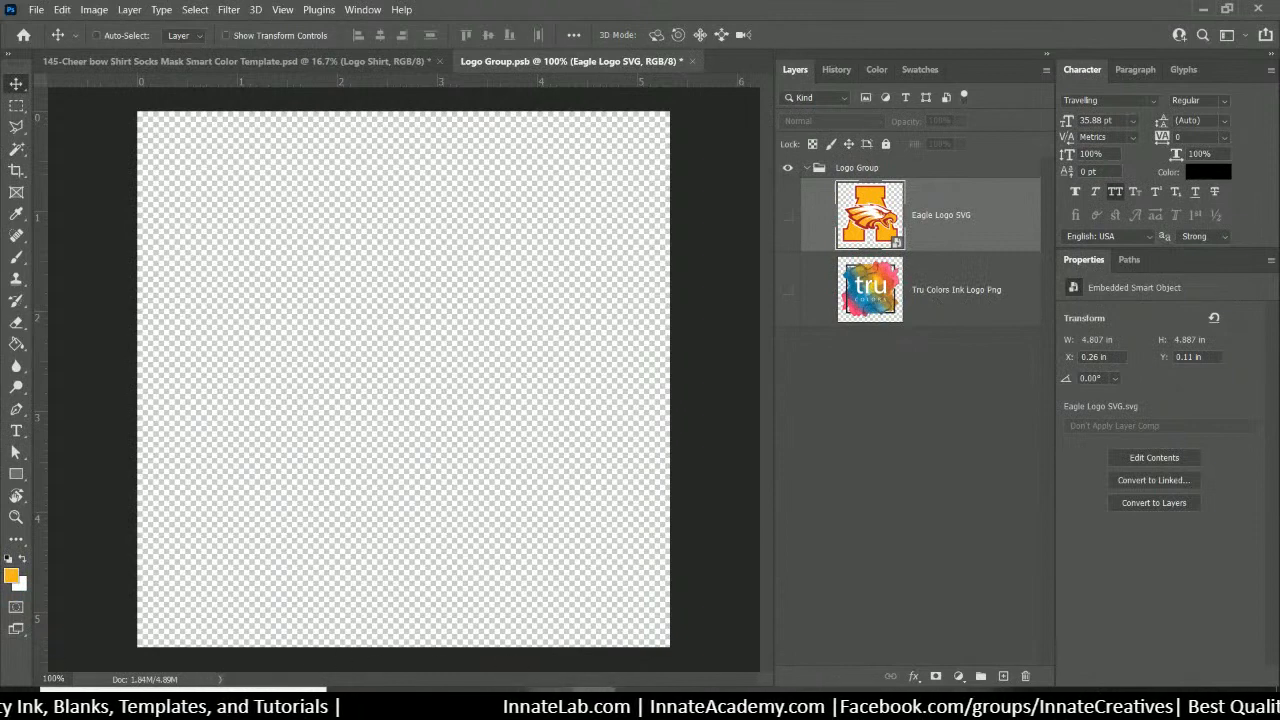
left_click(555, 704)
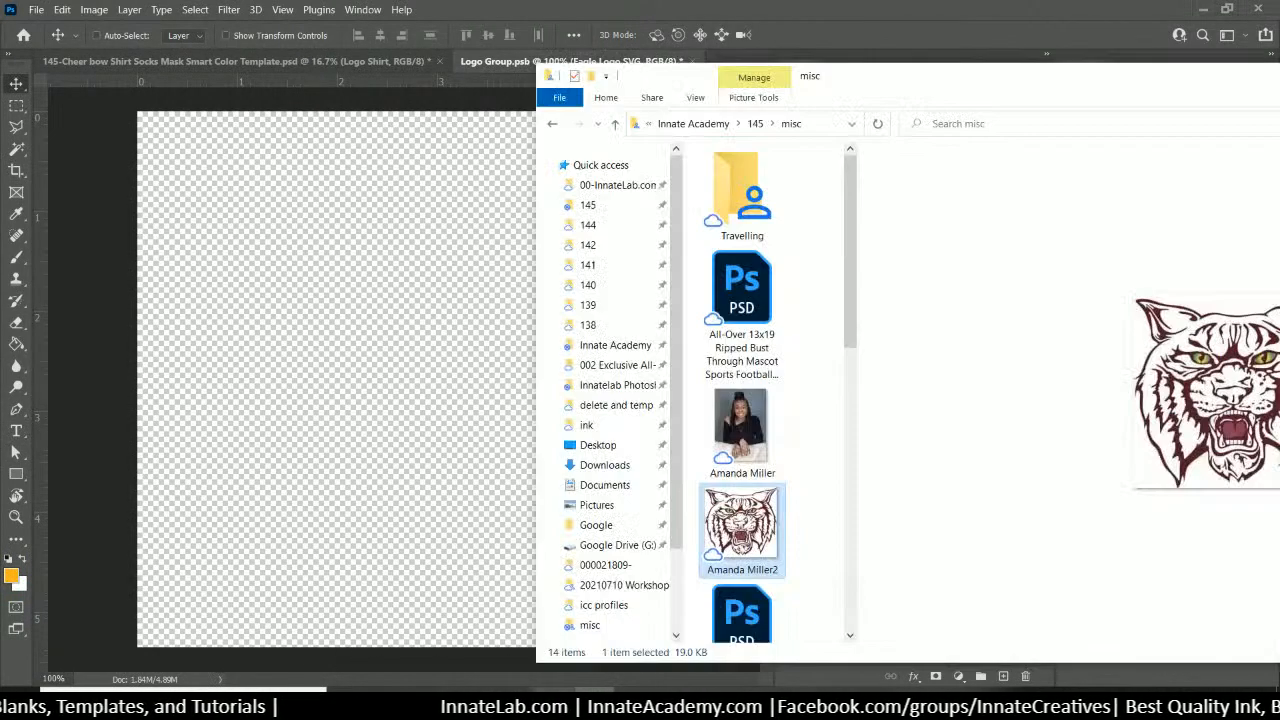
scroll(738, 502, "down", 3)
scroll(738, 502, "down", 4)
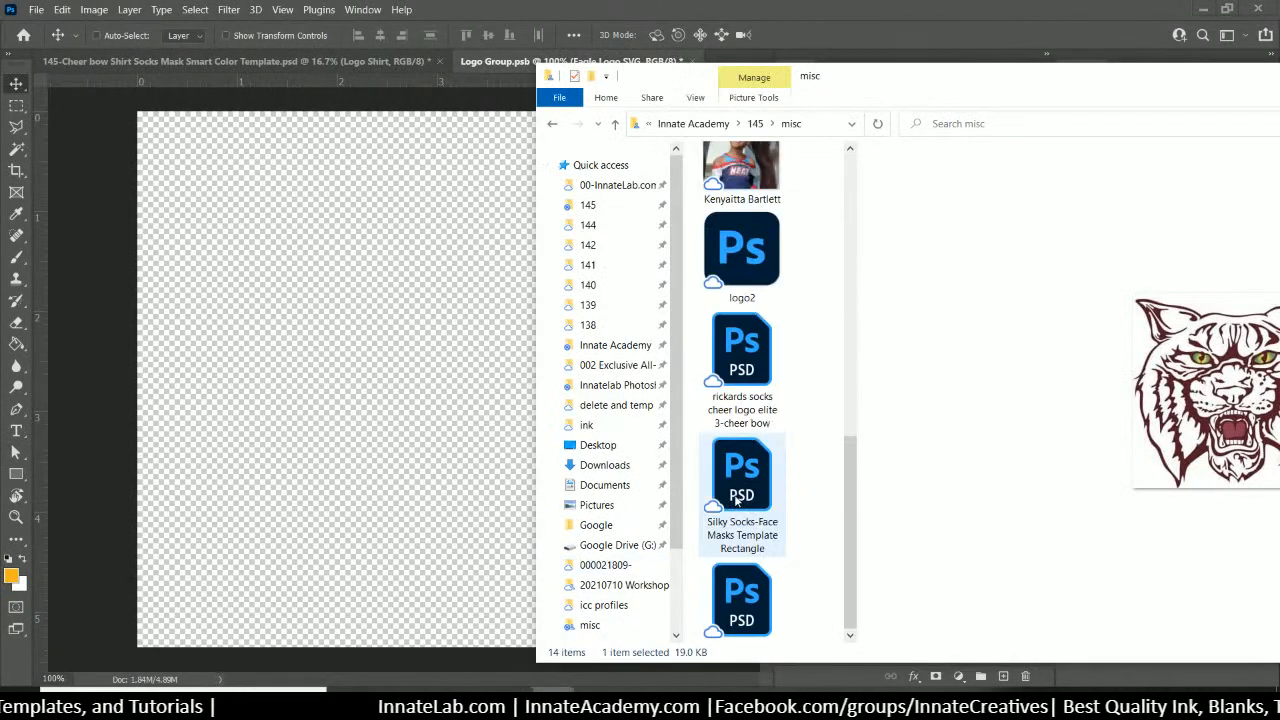
scroll(738, 502, "up", 6)
scroll(738, 502, "down", 2)
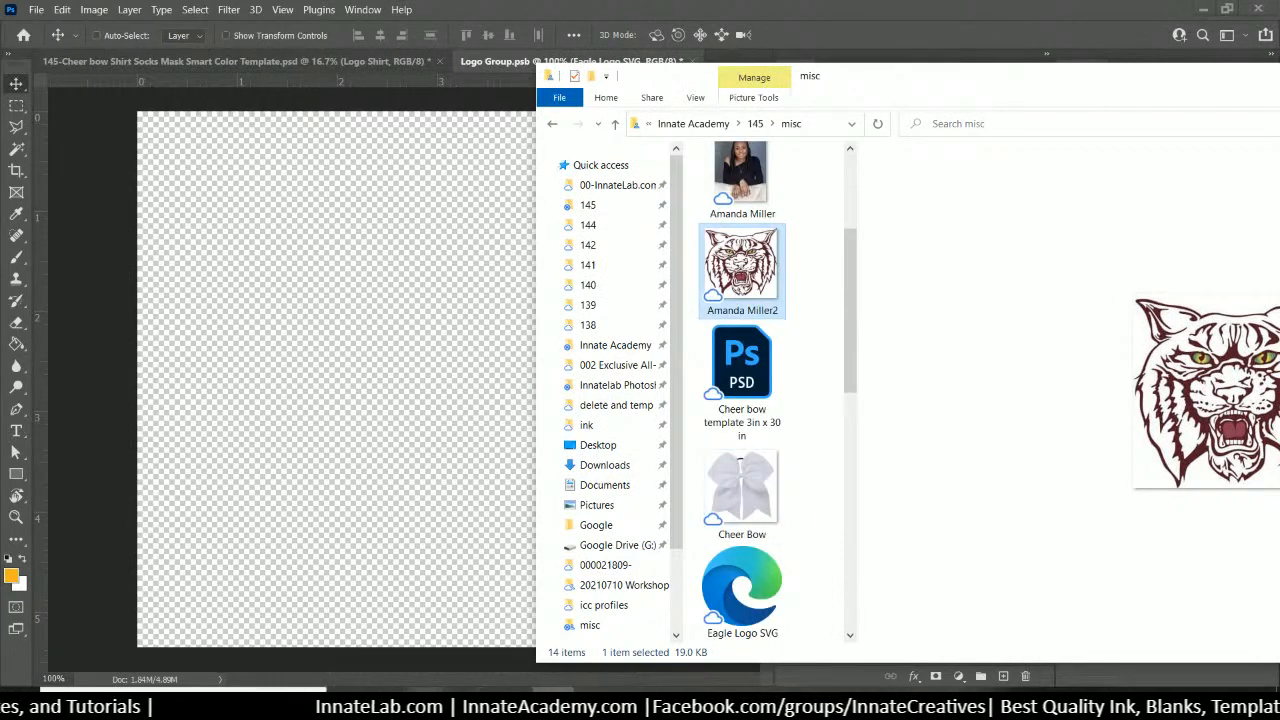
Place the downloaded logo2.png from Chrome into the Logo Group document and enlarge it to about 4.95 × 4.83 in, nearly filling the canvas
left_click(428, 704)
left_click(476, 637)
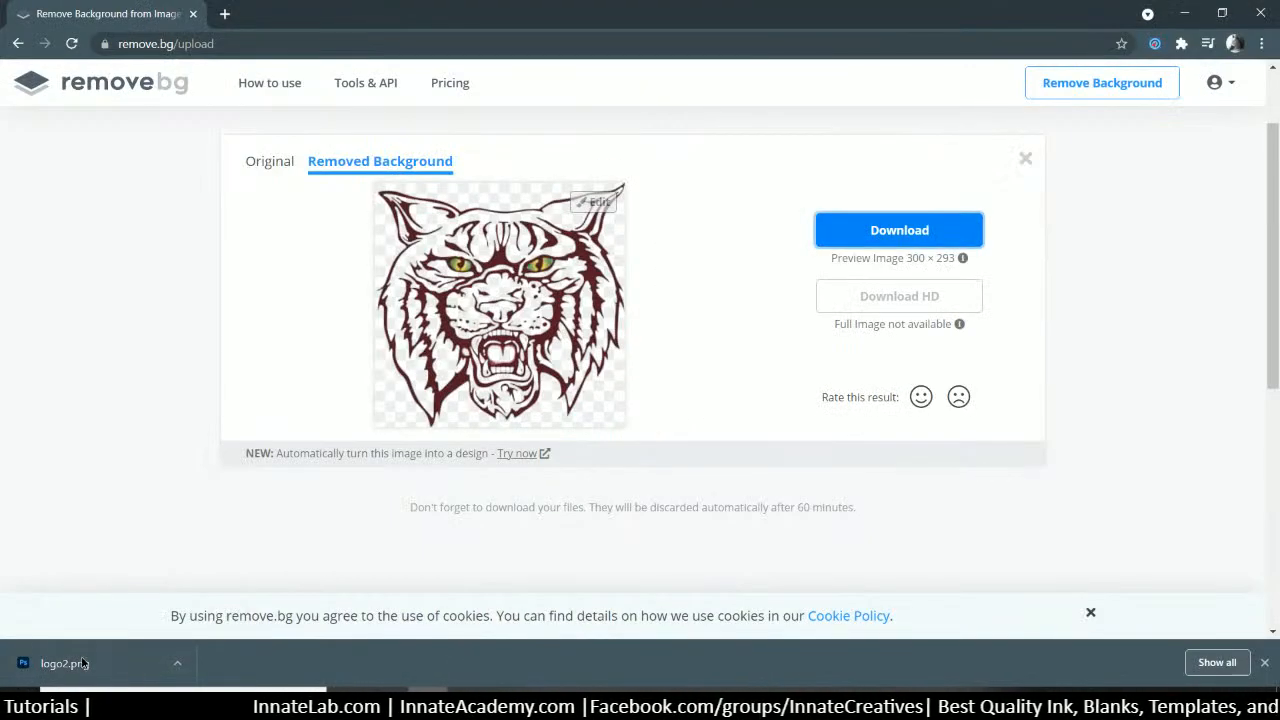
left_click_drag(65, 663, 263, 326)
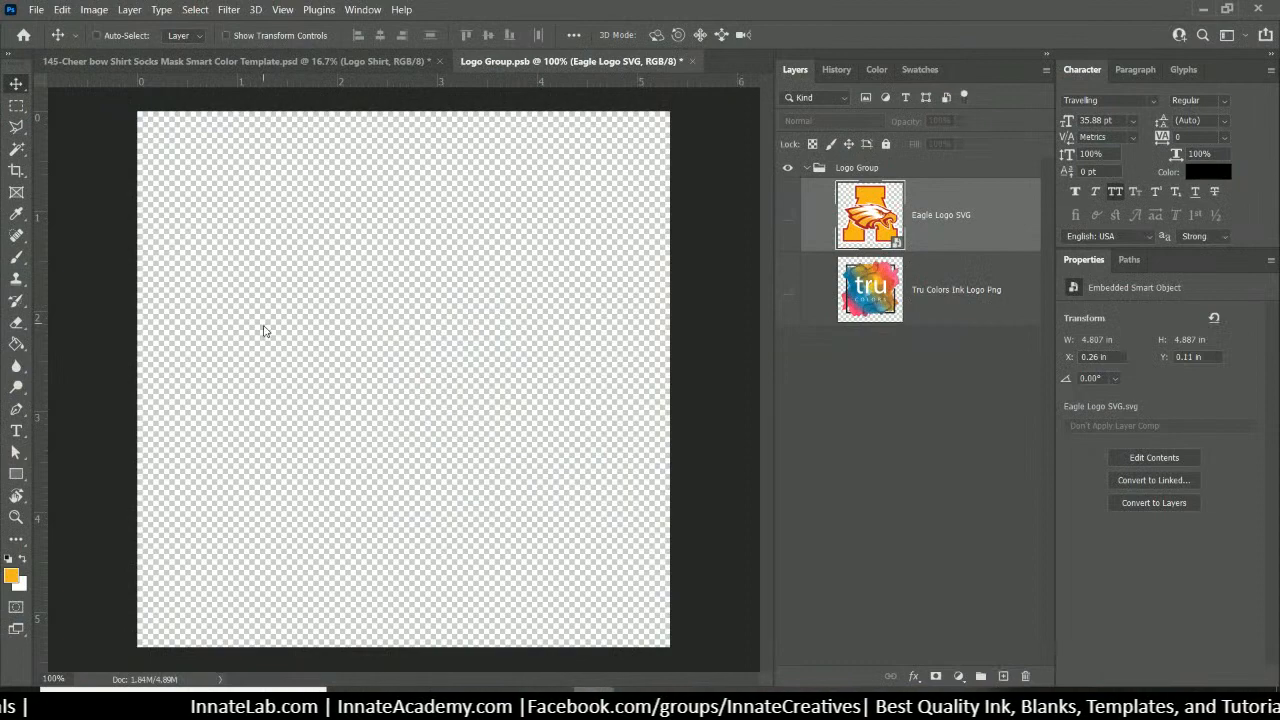
left_click_drag(548, 424, 501, 374)
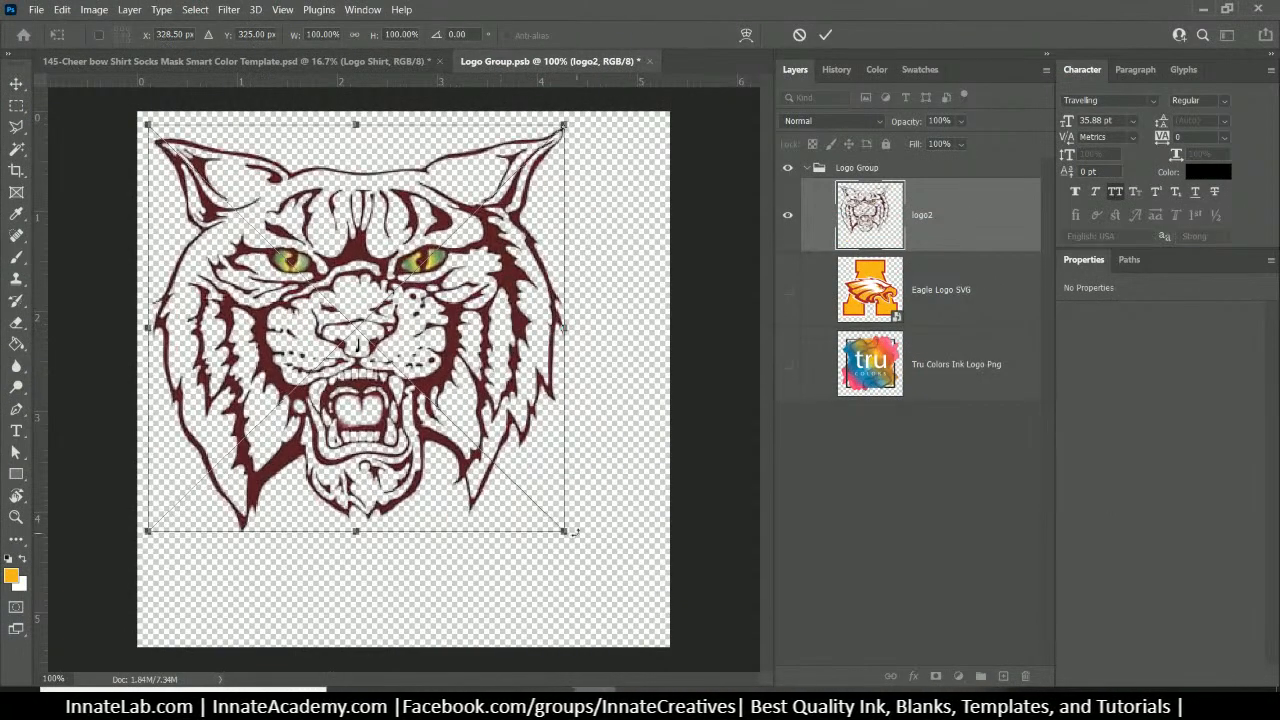
left_click_drag(564, 531, 642, 607)
left_click_drag(470, 433, 479, 446)
key("Return")
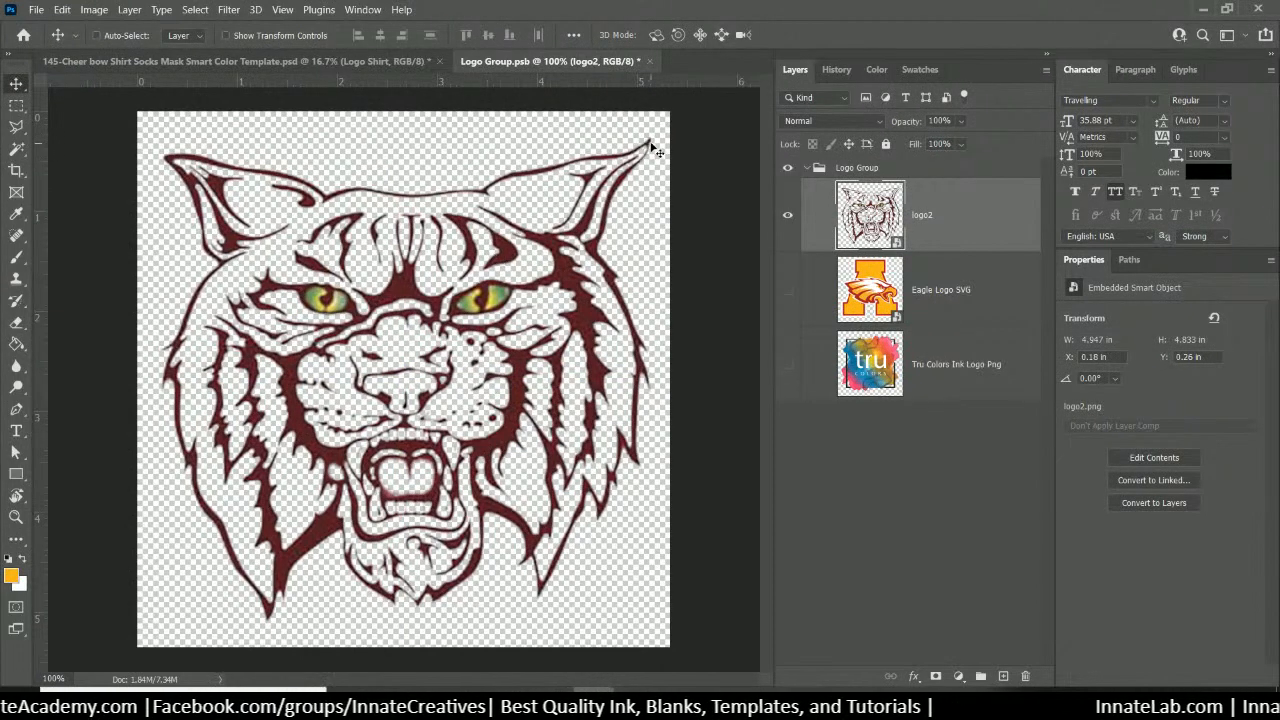
Try a Magic Wand selection of the transparent areas, turn on Contiguous, and clear the selection
left_click(16, 148)
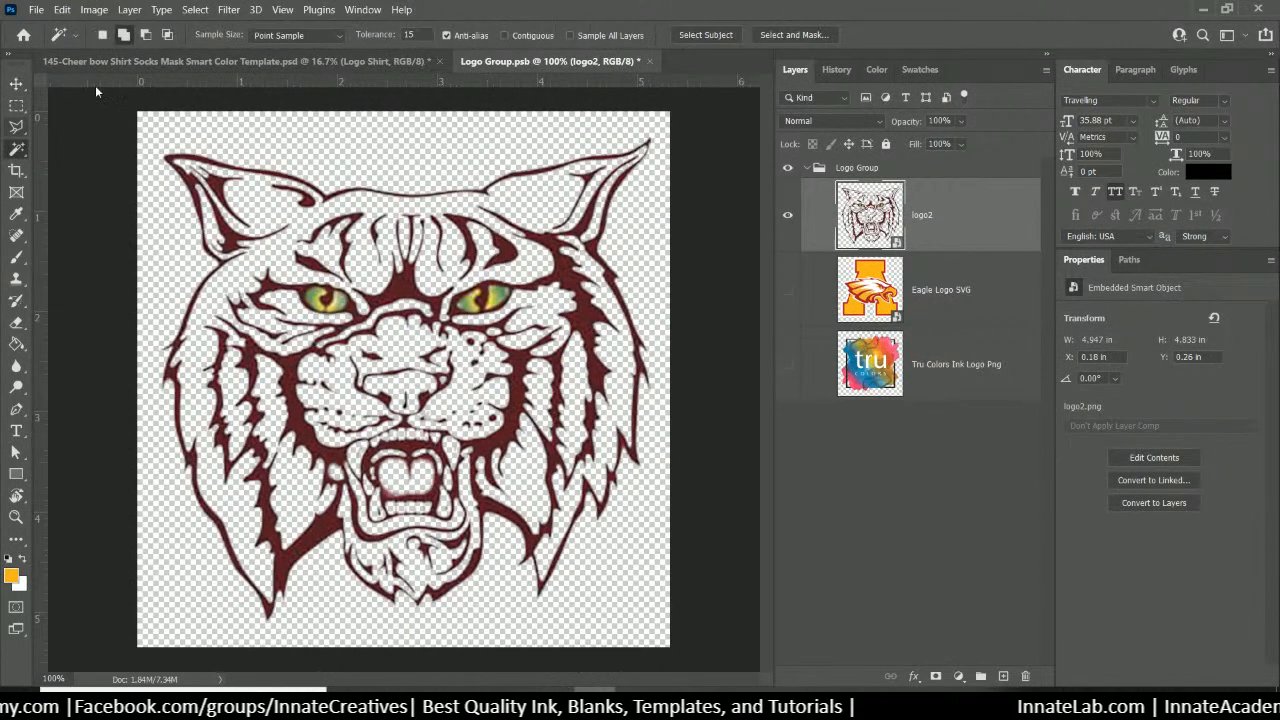
left_click(272, 147)
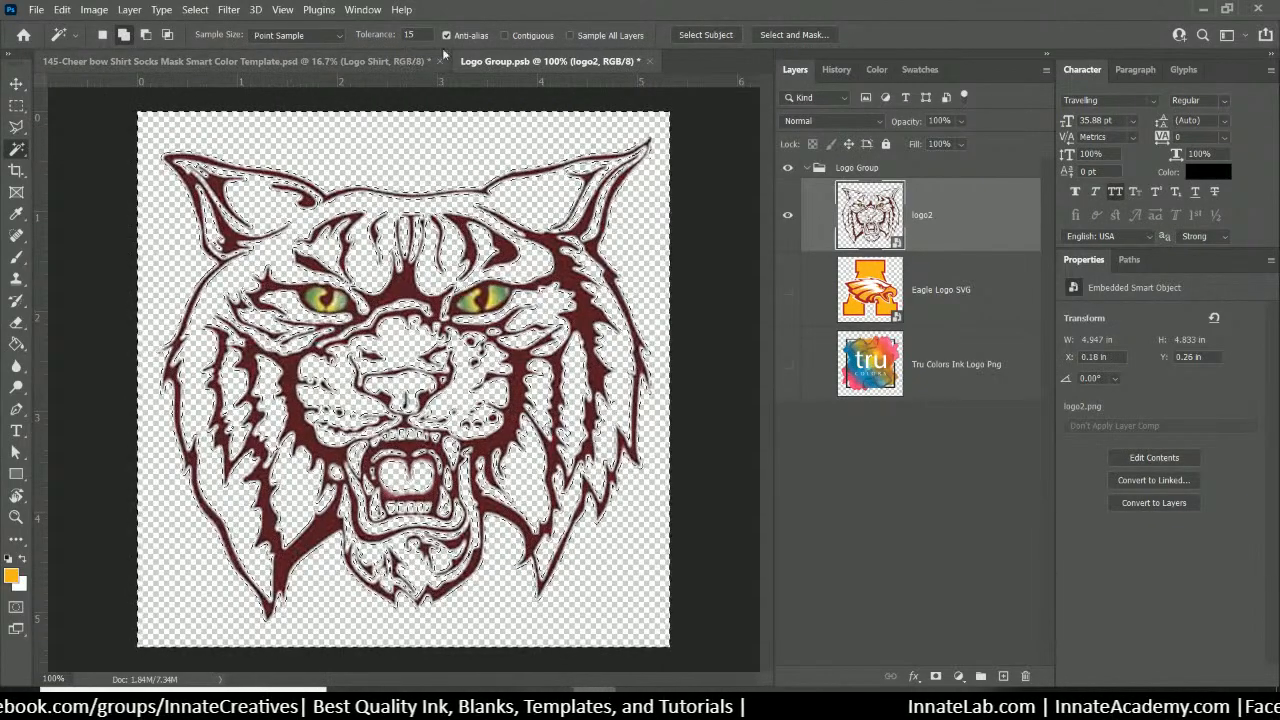
left_click(538, 36)
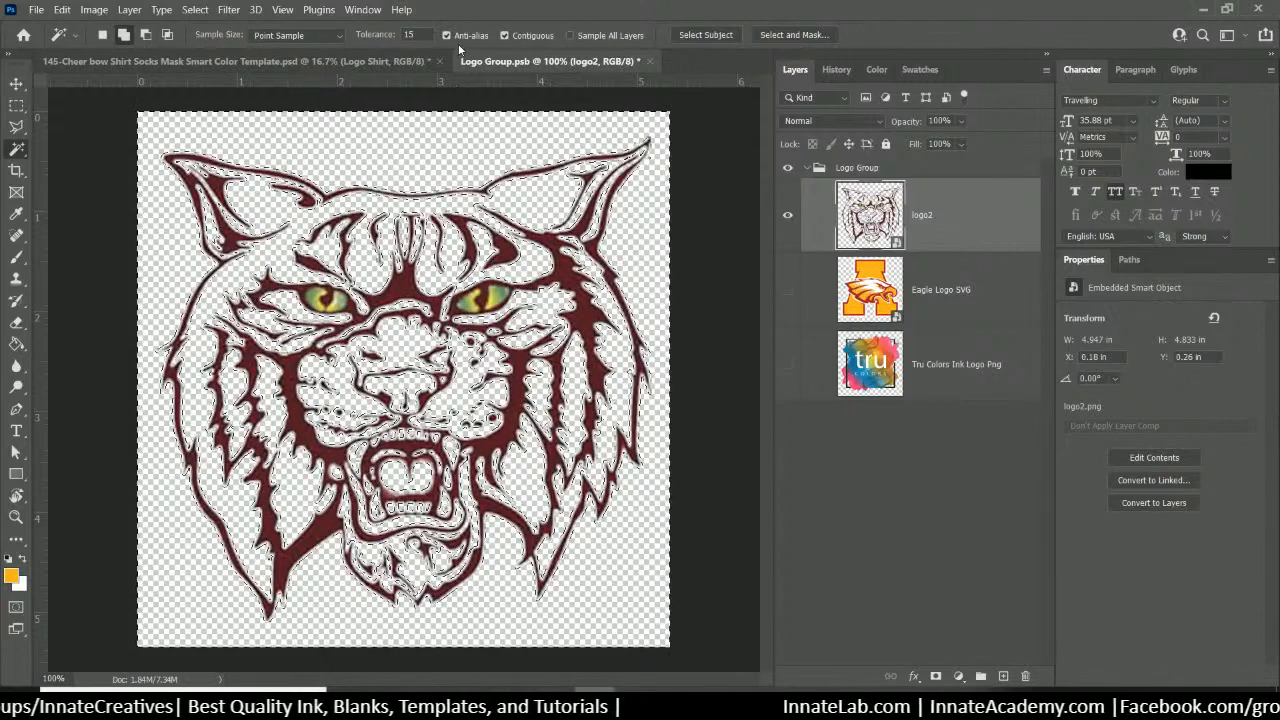
key("ctrl+d")
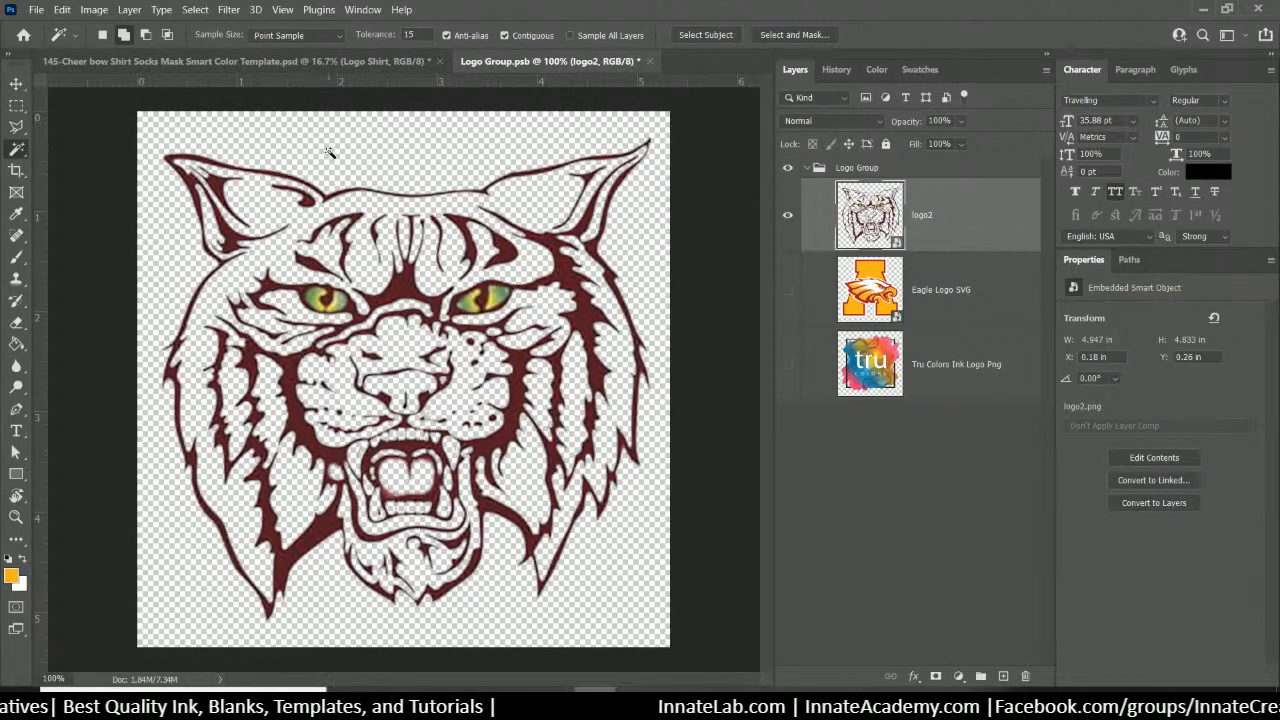
Select the area outside the wildcat head with the Magic Wand and invert the selection
left_click(405, 152)
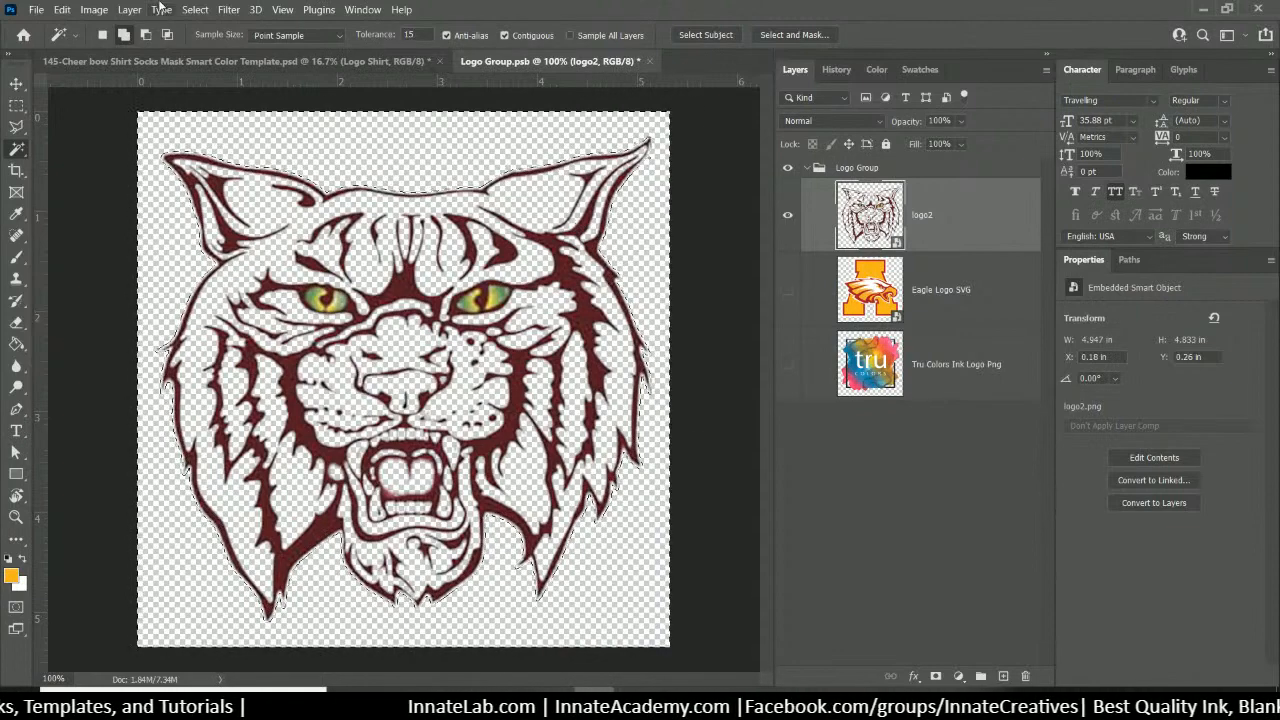
left_click(195, 10)
left_click(219, 72)
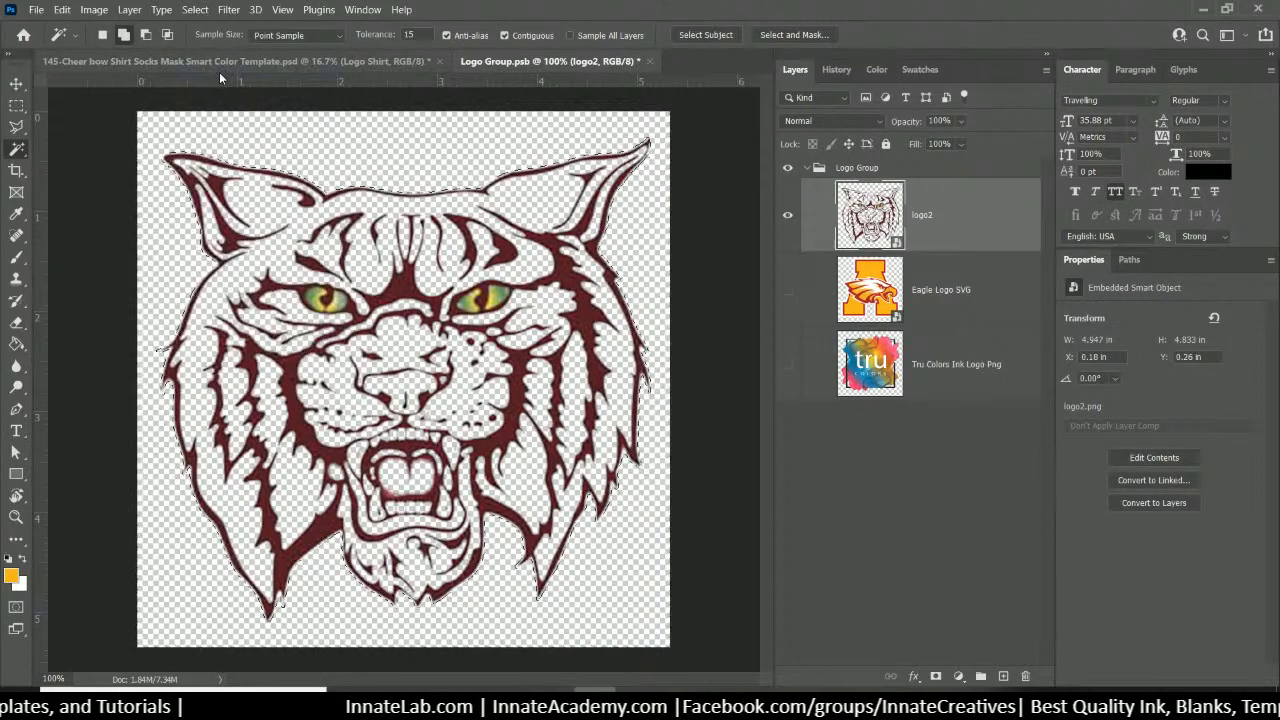
Open Select and Mask for the wildcat selection and review the view modes, keeping Overlay
left_click(779, 36)
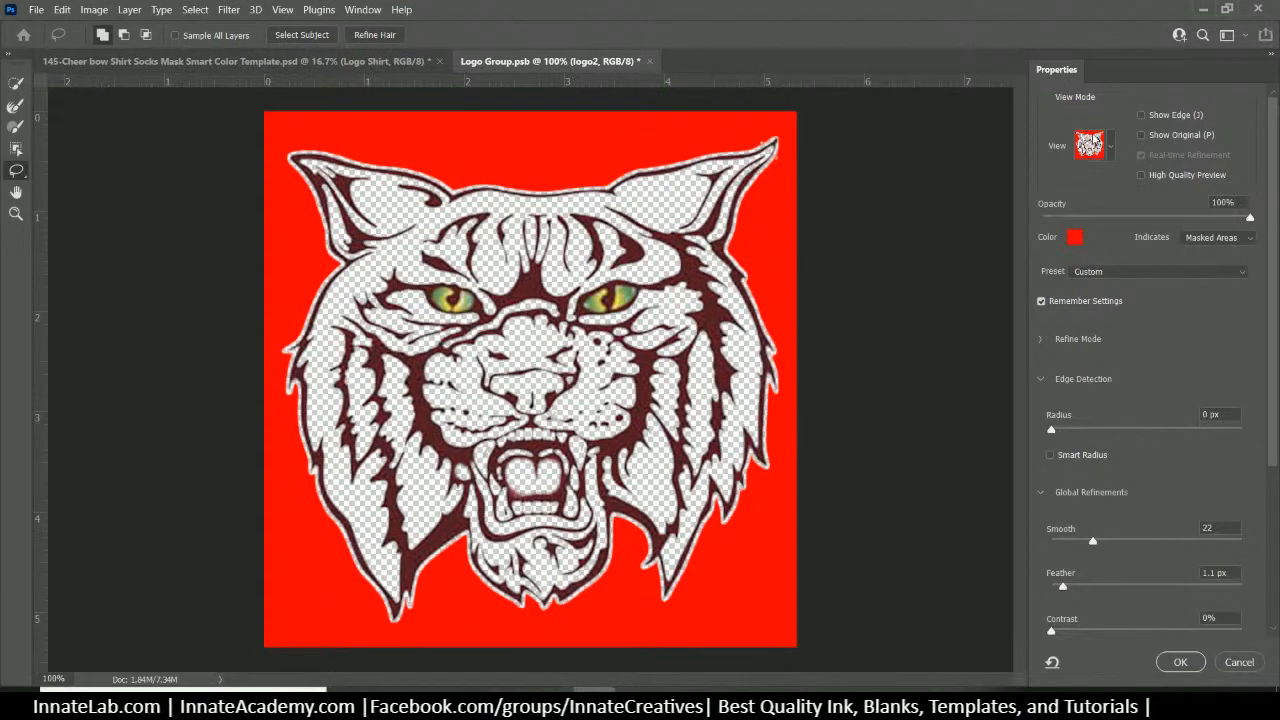
left_click(1111, 148)
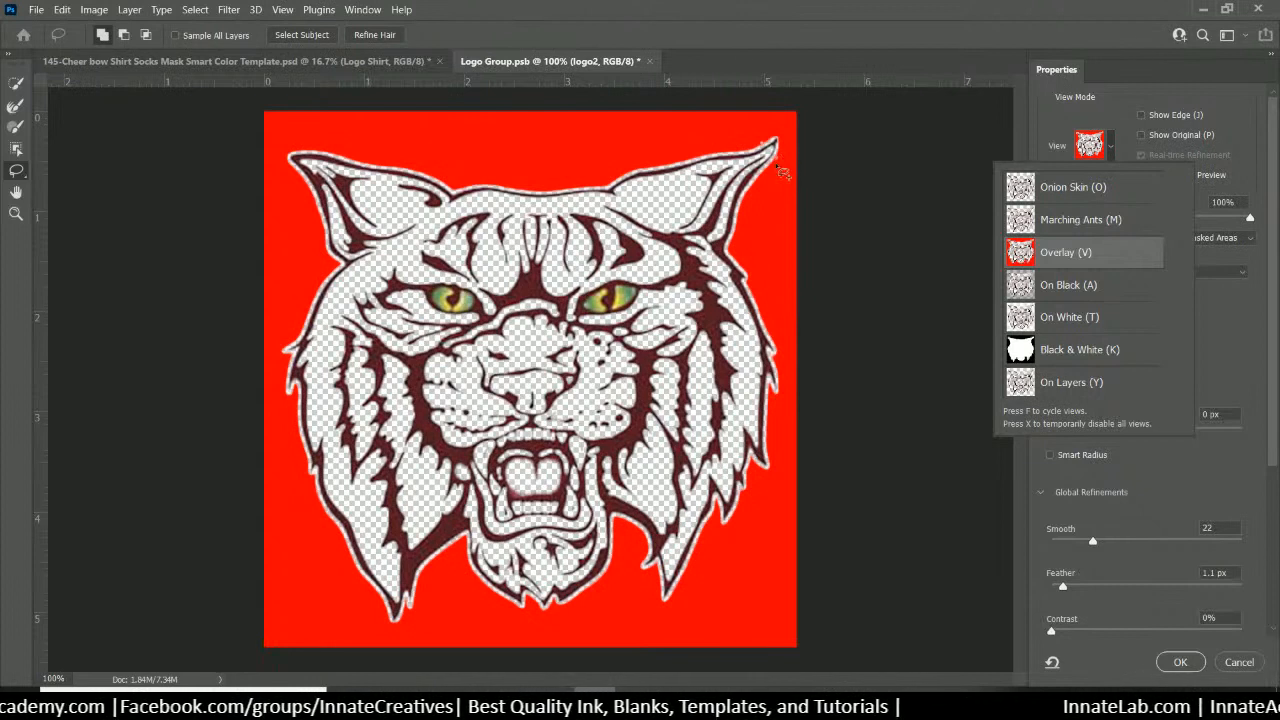
left_click(1097, 123)
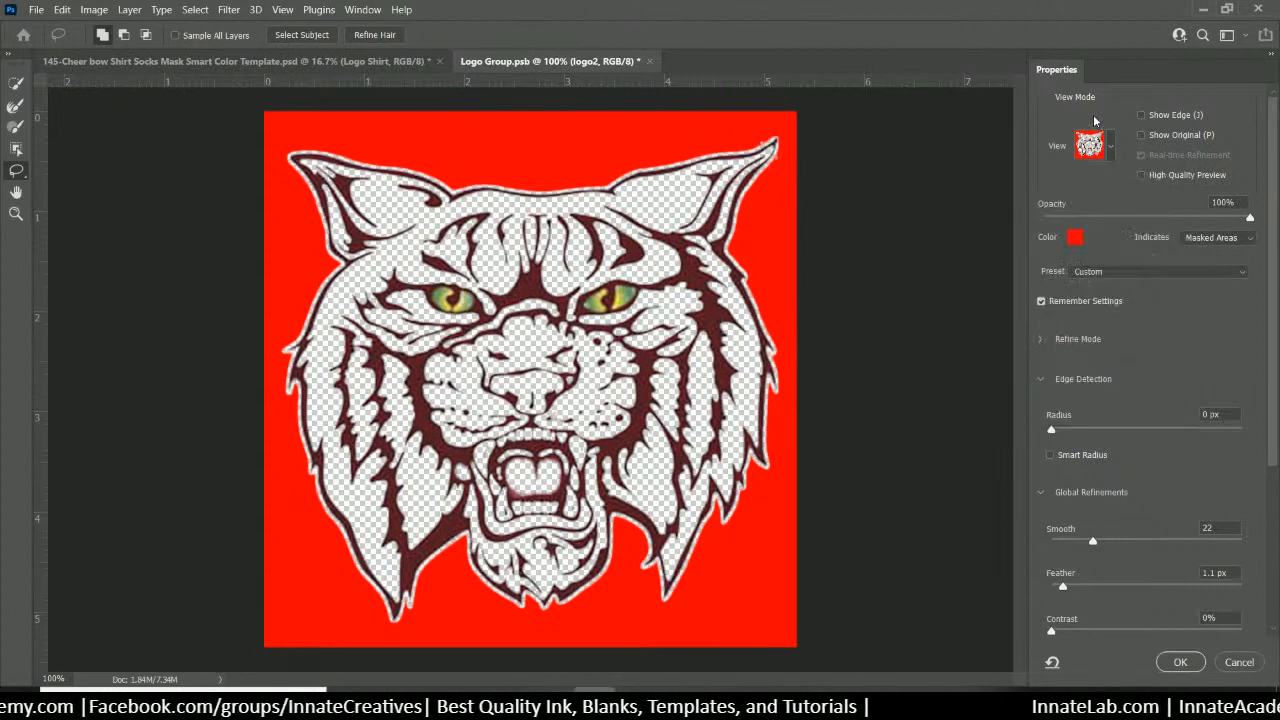
Adjust the selection edge's global refinements to a feather of 1.1 px and a smoothness of 36
left_click(1053, 588)
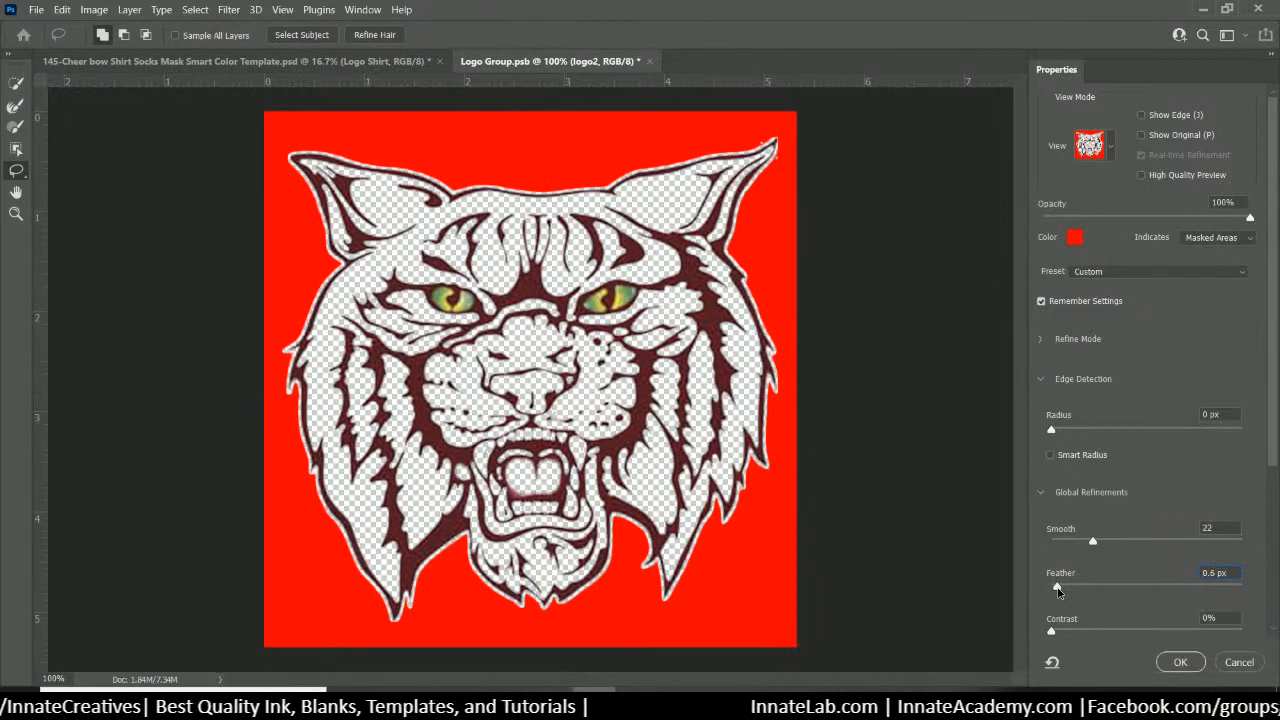
left_click_drag(1061, 593, 1063, 594)
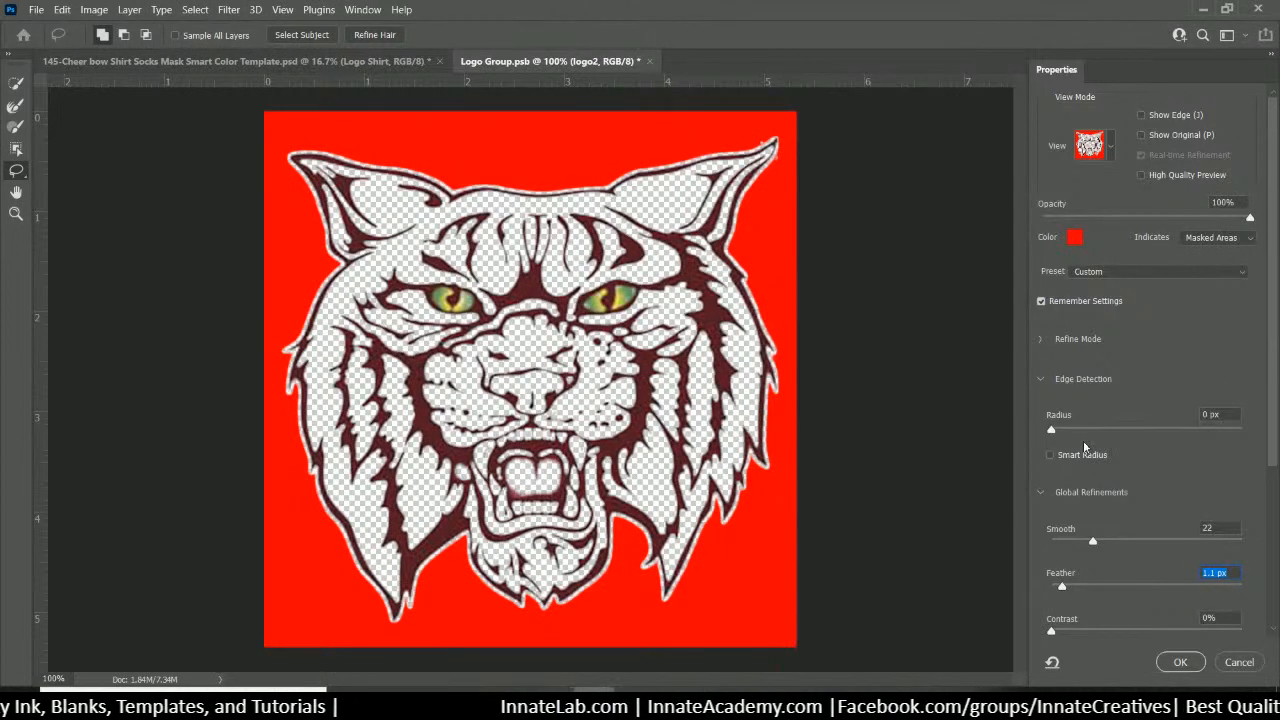
left_click_drag(1096, 543, 1040, 548)
type("24")
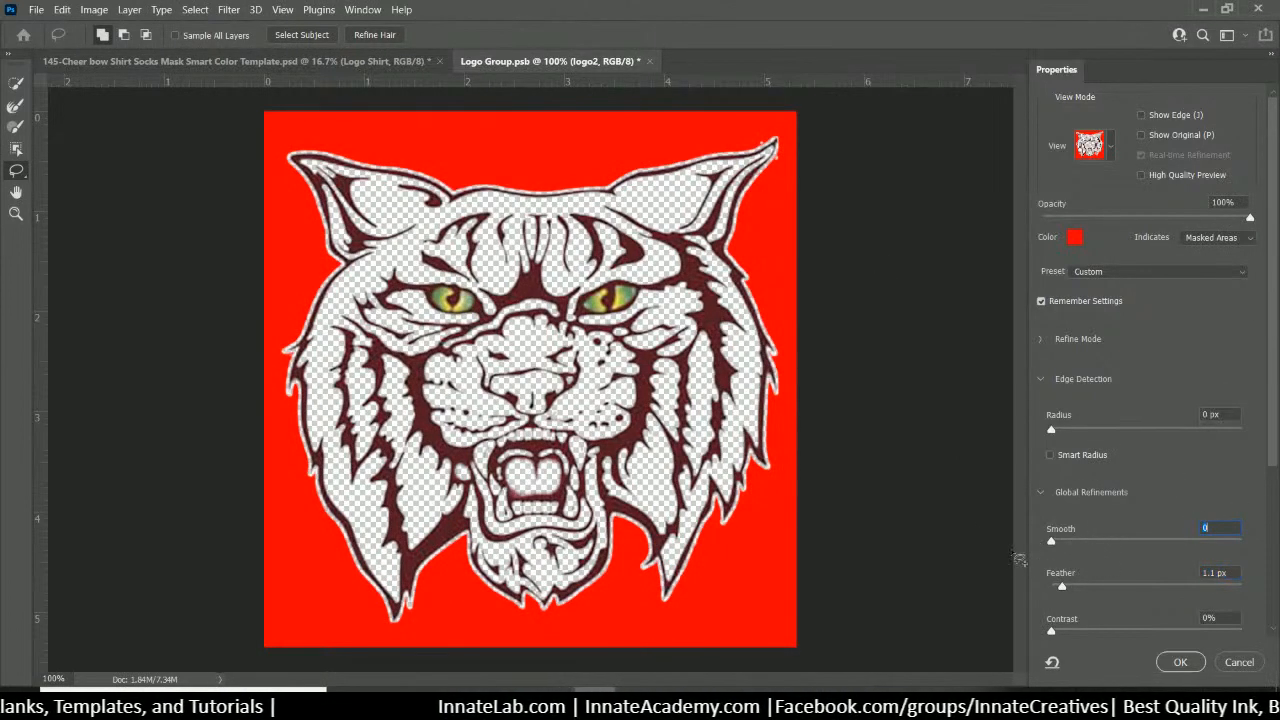
left_click_drag(1098, 543, 1120, 543)
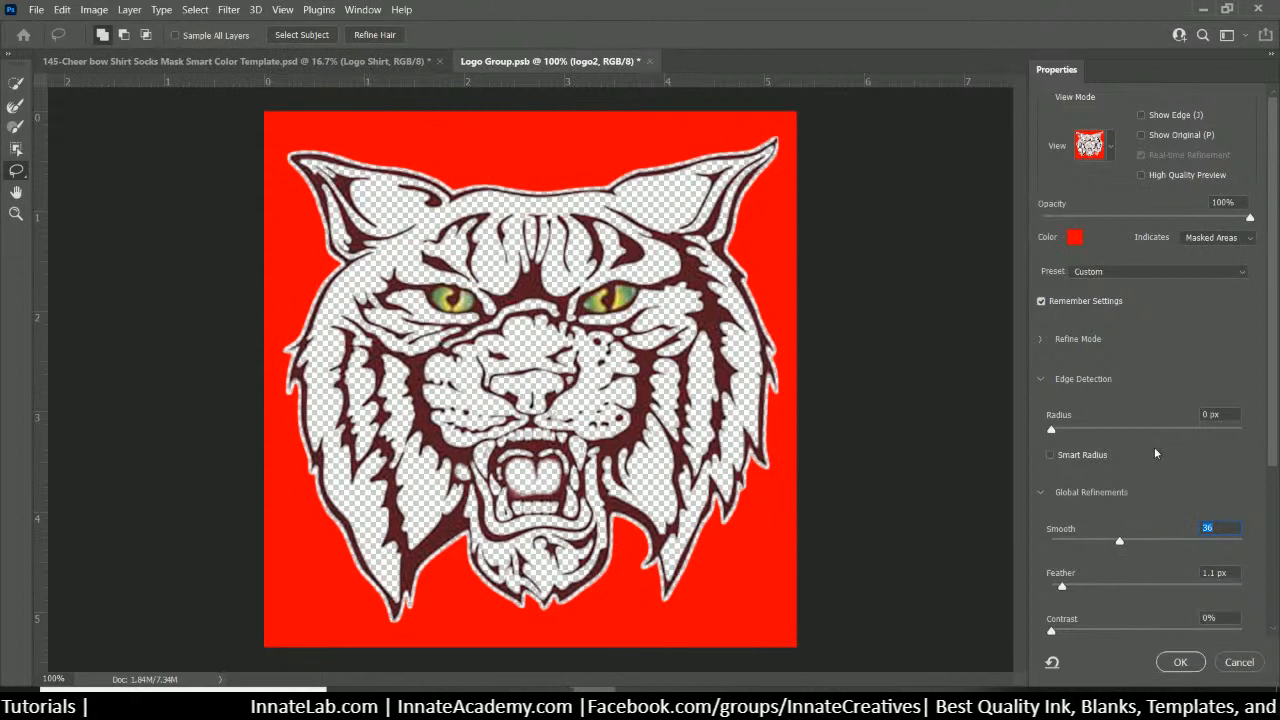
Accept the refined wildcat selection edge and create a white (ffffff) Solid Color fill layer from the selection
left_click_drag(1273, 279, 1274, 435)
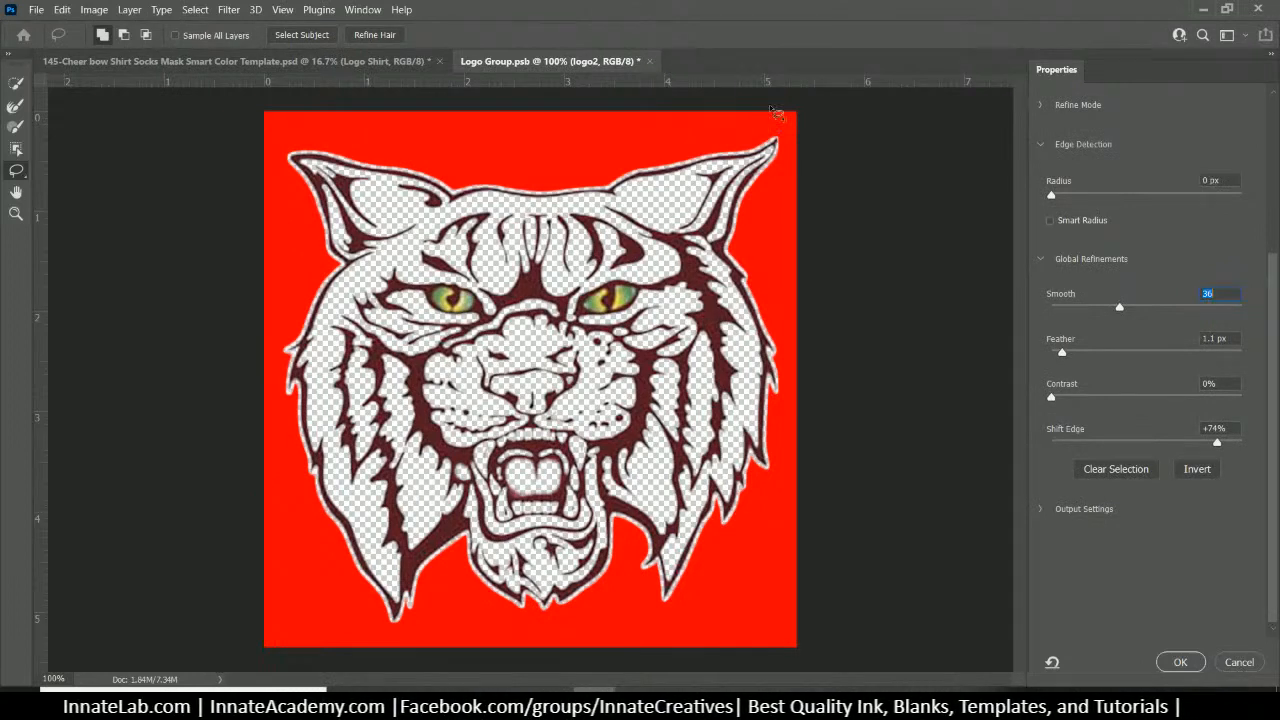
left_click(1176, 660)
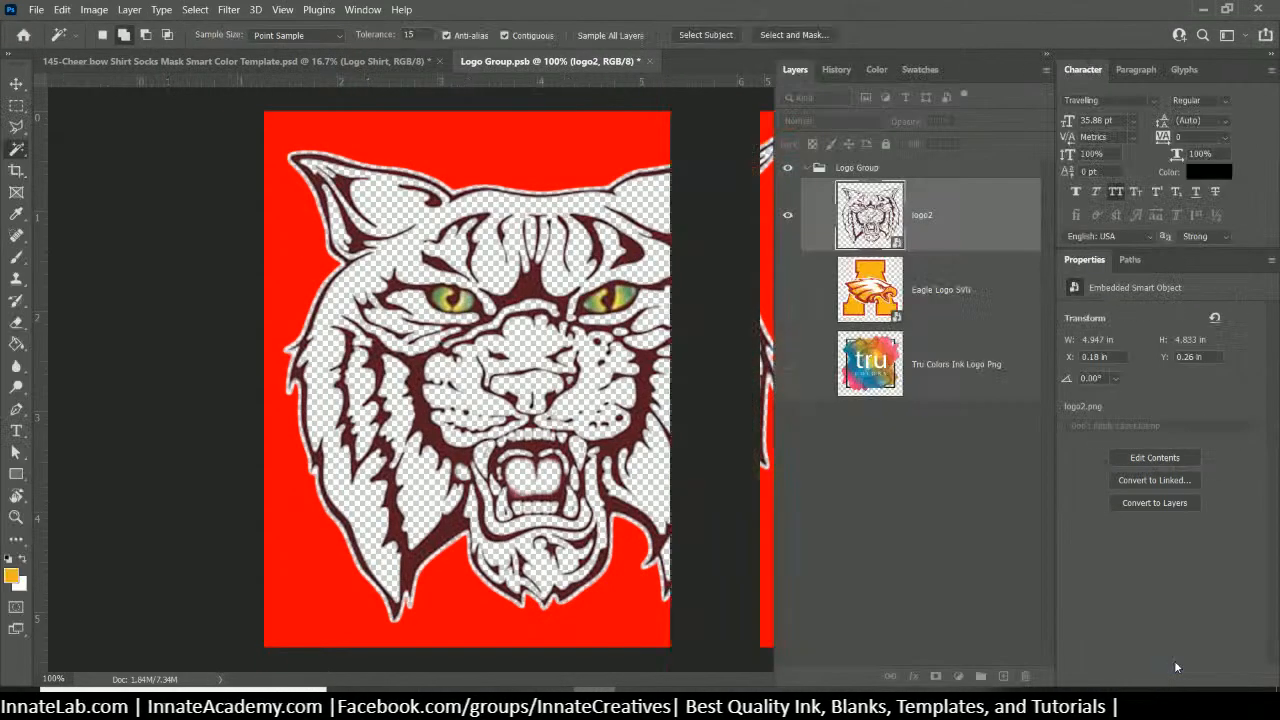
left_click(958, 676)
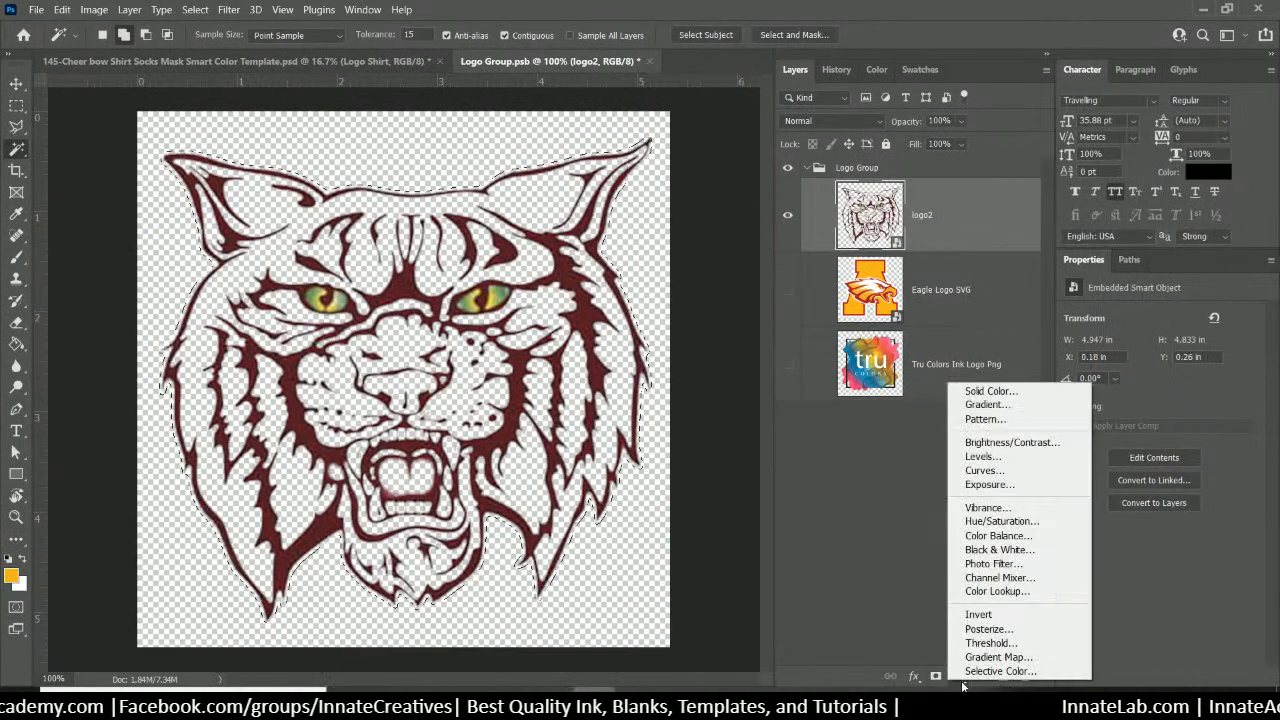
left_click(985, 392)
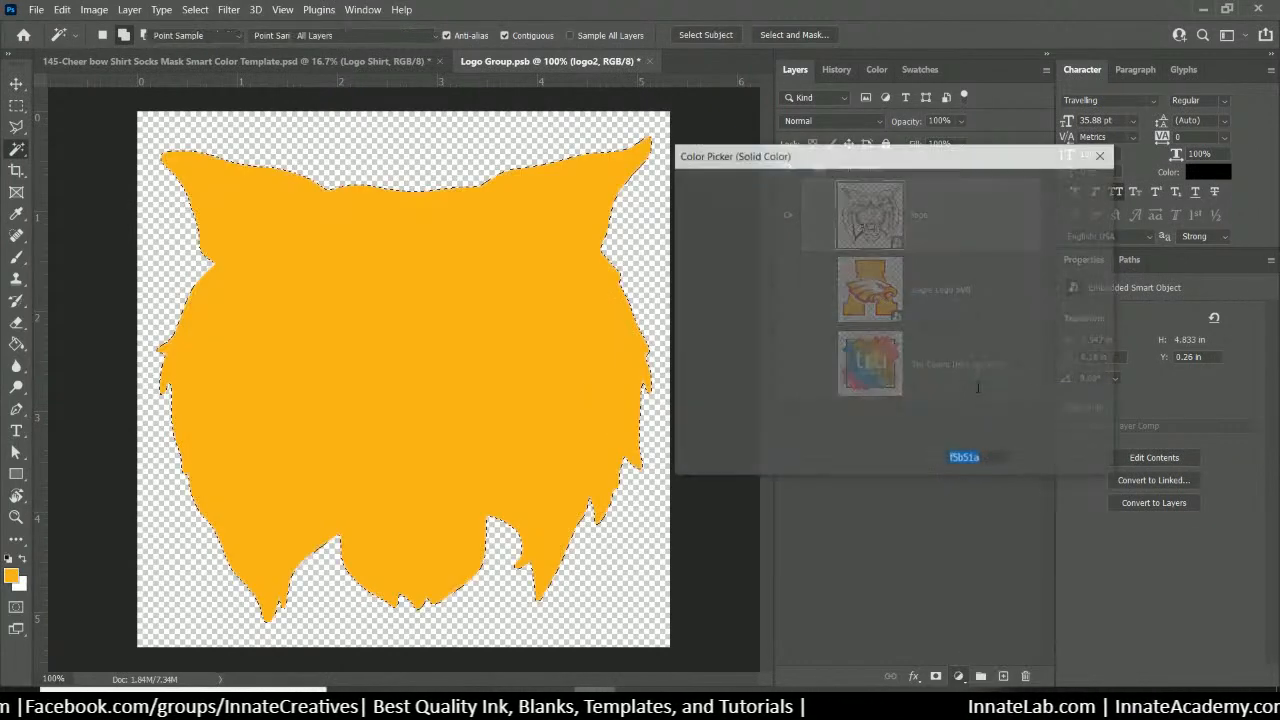
left_click_drag(737, 218, 503, 146)
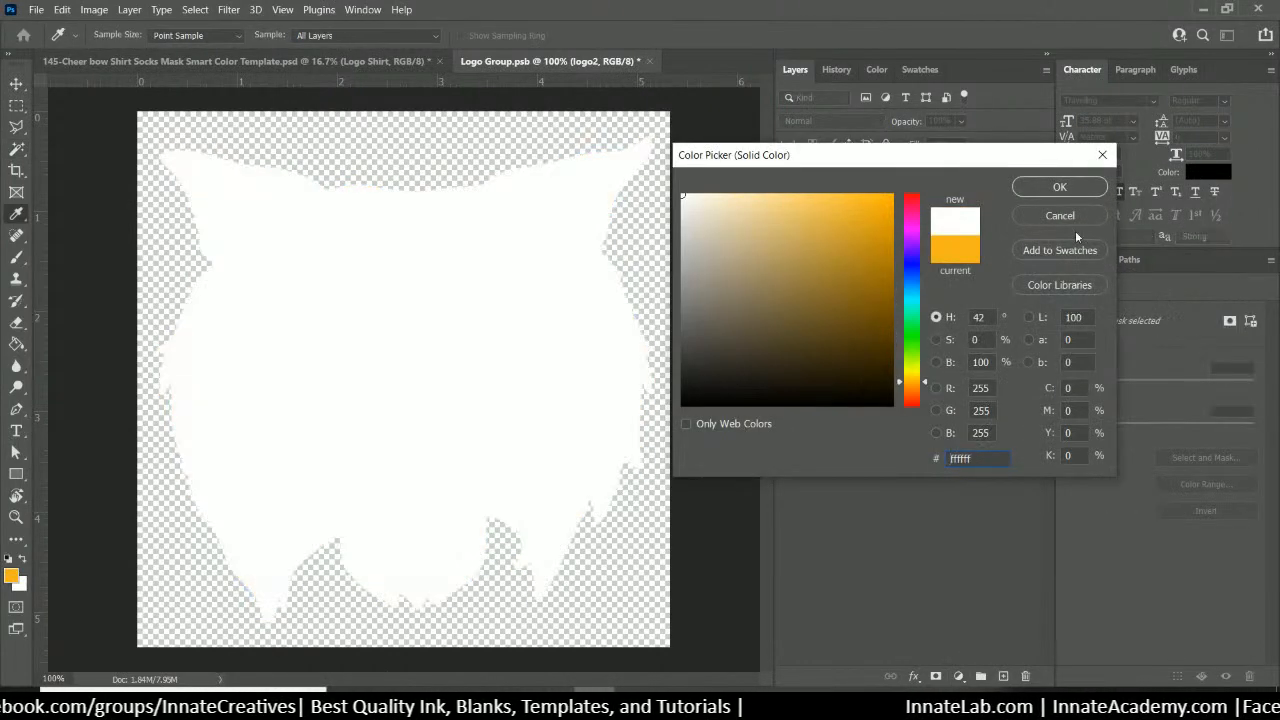
left_click(1040, 192)
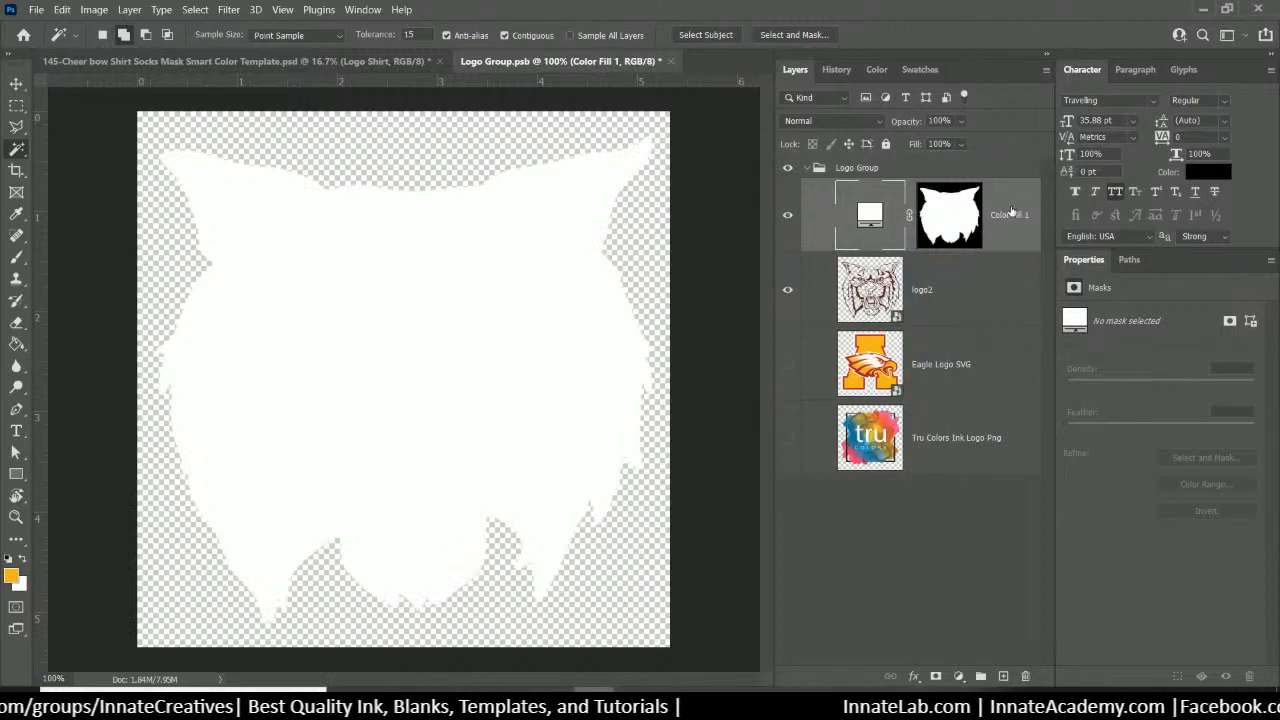
Move the white fill layer beneath the logo2 layer, then close Logo Group.psb with its changes saved
left_click_drag(1010, 218, 1014, 310)
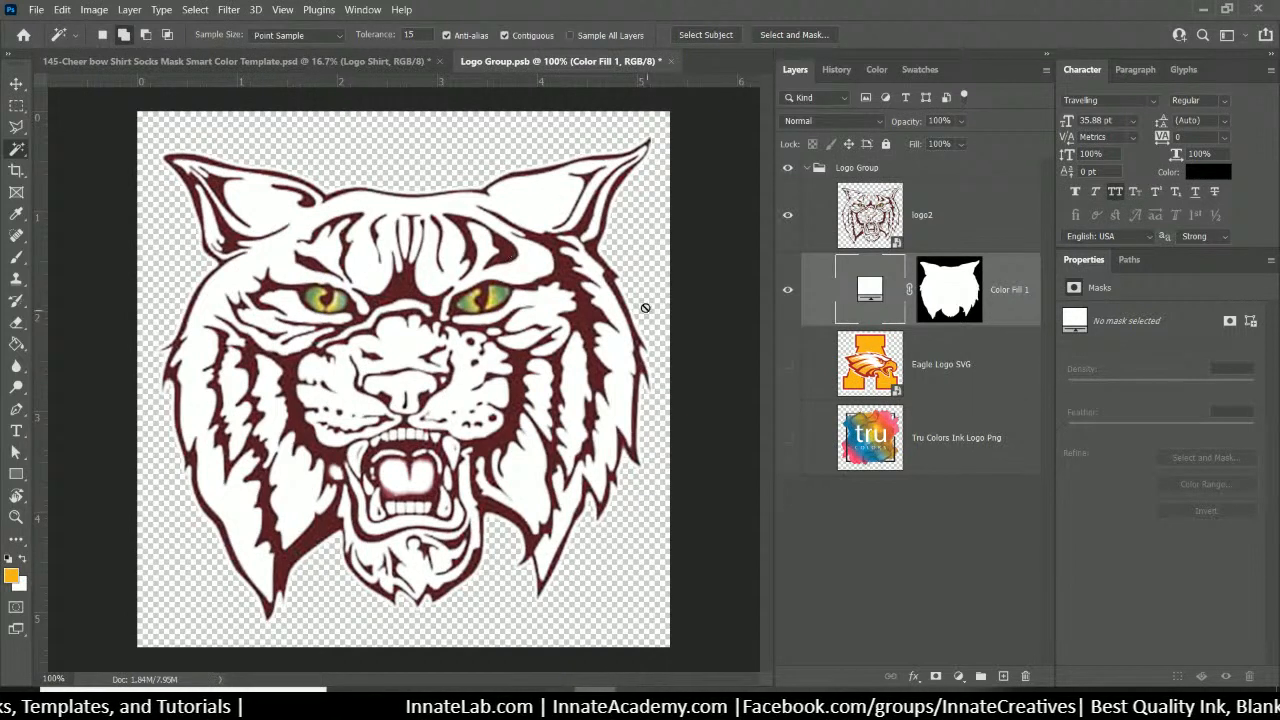
left_click(671, 61)
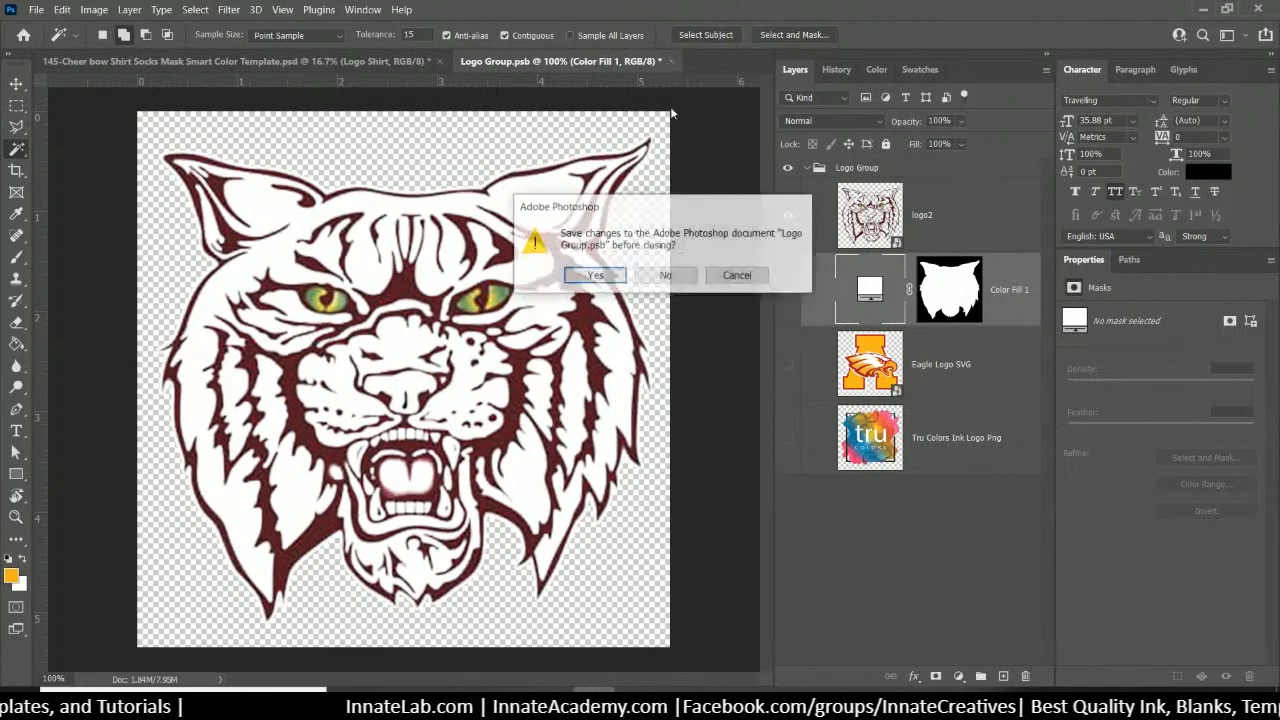
left_click(608, 274)
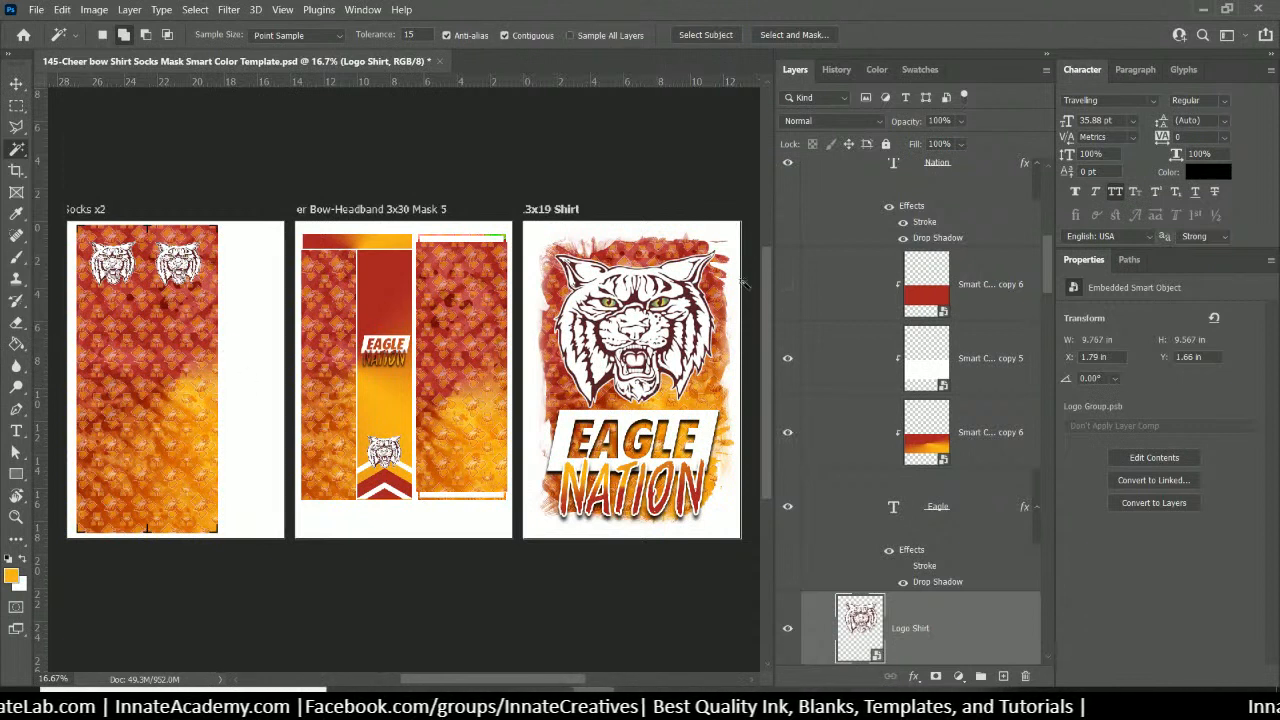
scroll(930, 643, "down", 1)
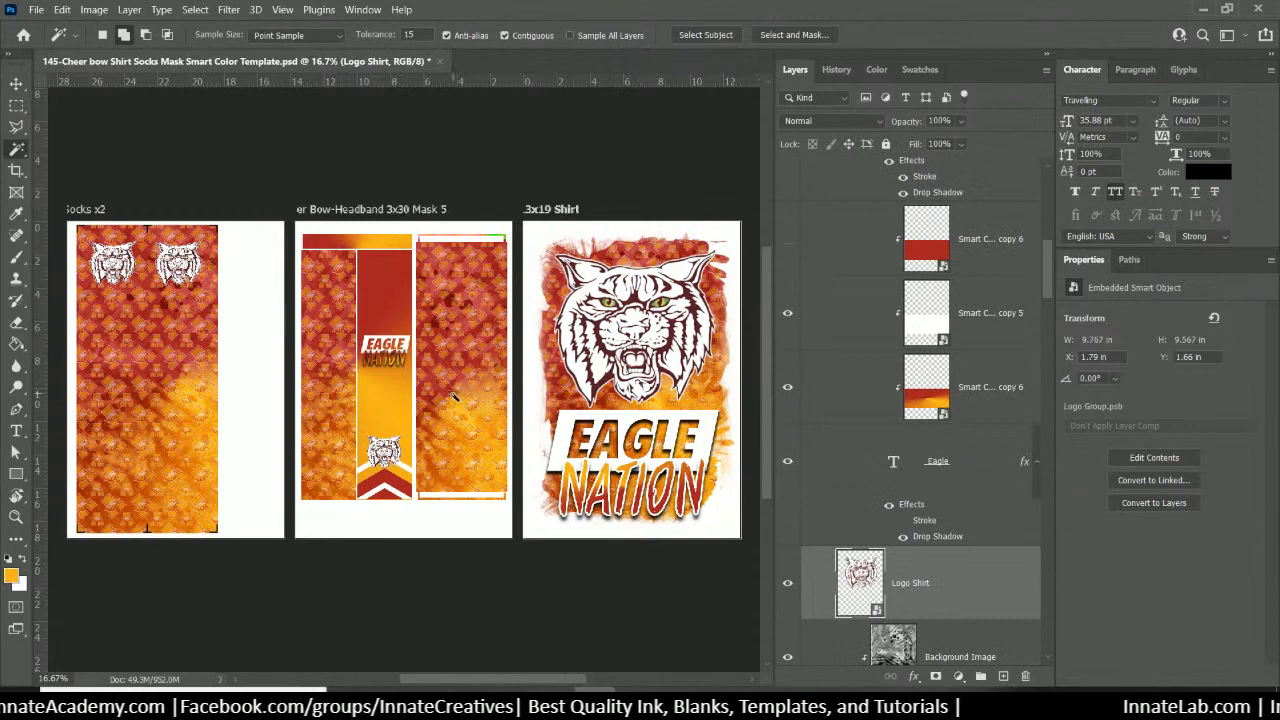
Upload the woman's portrait photo from the misc folder to remove.bg in the browser for background removal
left_click(570, 706)
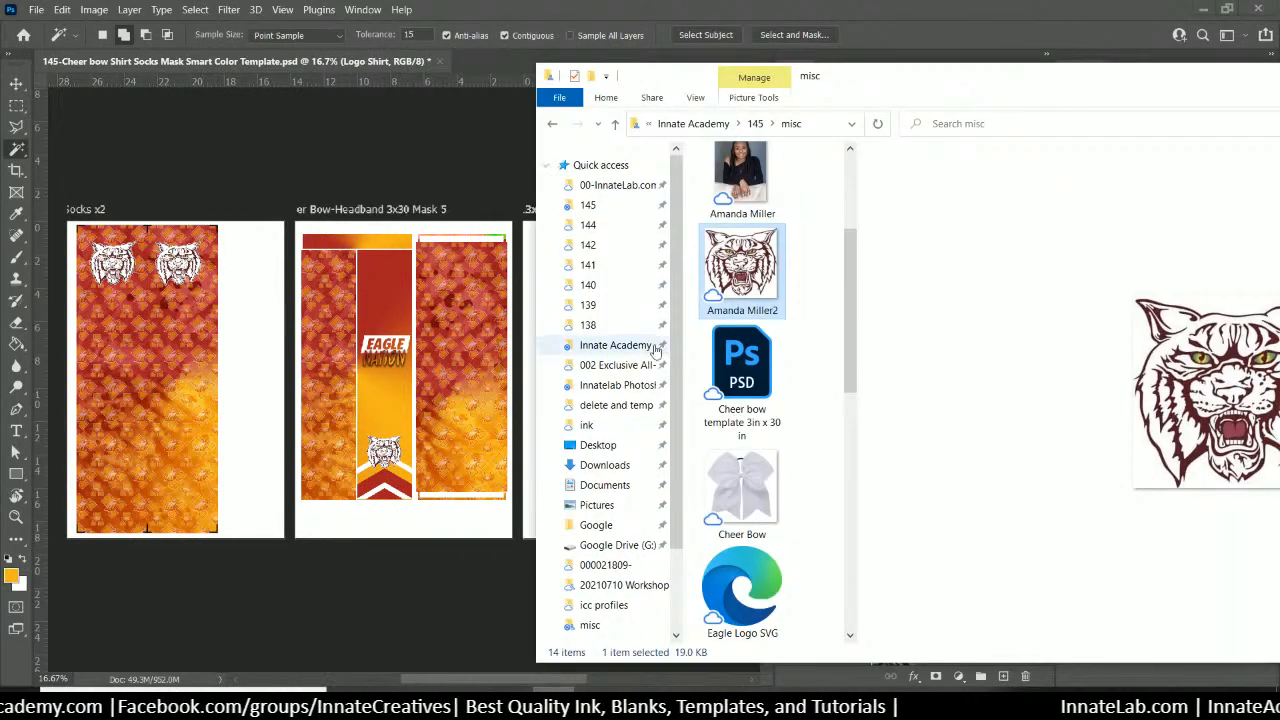
left_click_drag(743, 185, 417, 289)
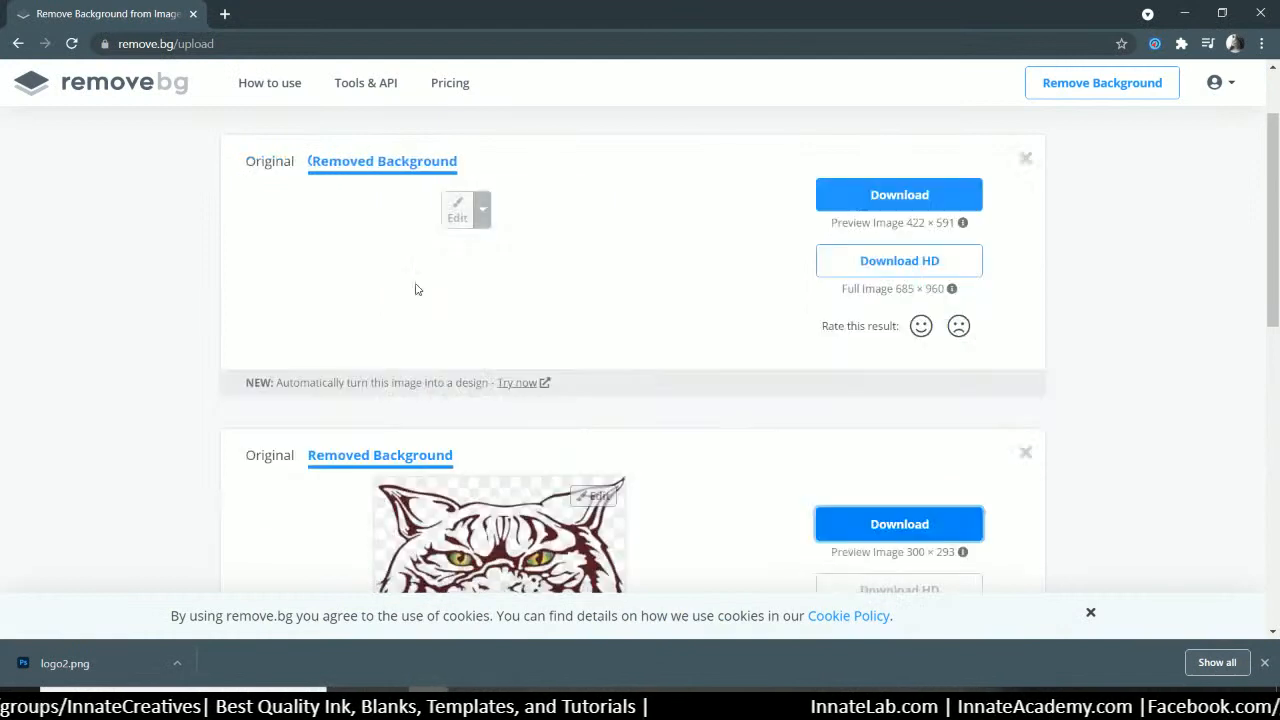
scroll(480, 330, "up", 1)
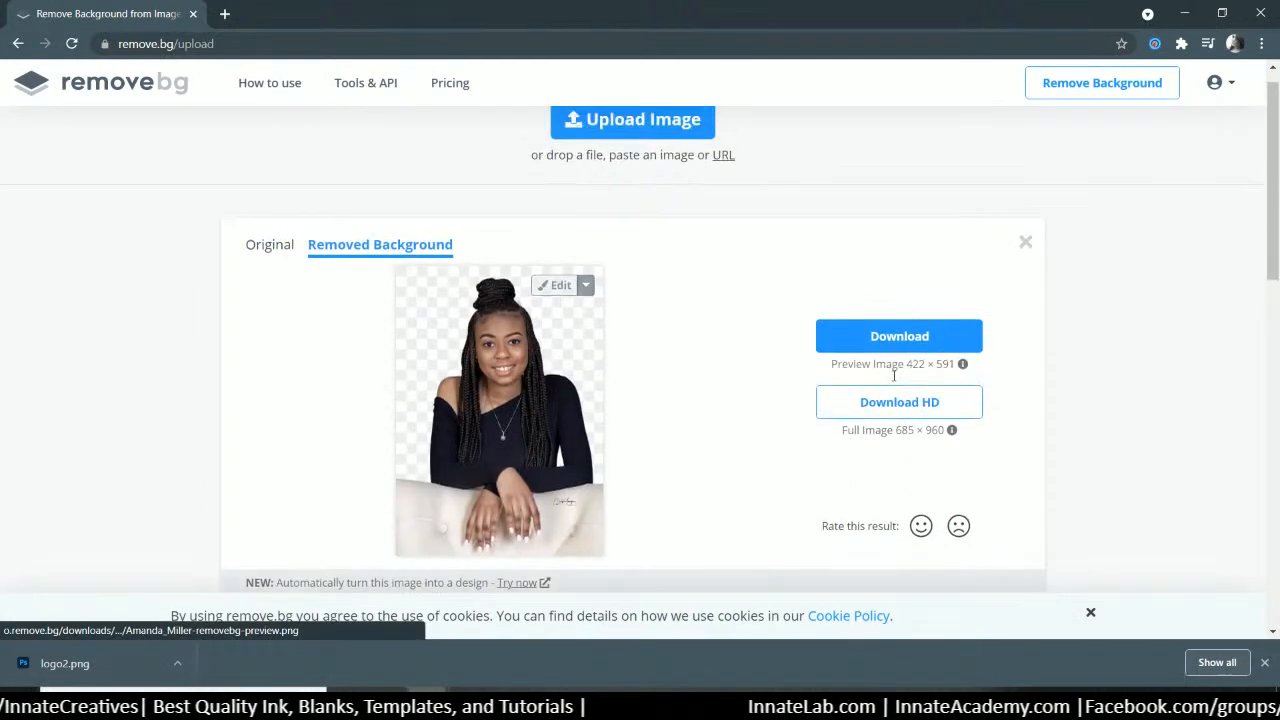
Download the full-size HD portrait cutout and save it as Photo1 in the misc folder
left_click(887, 405)
left_click(779, 471)
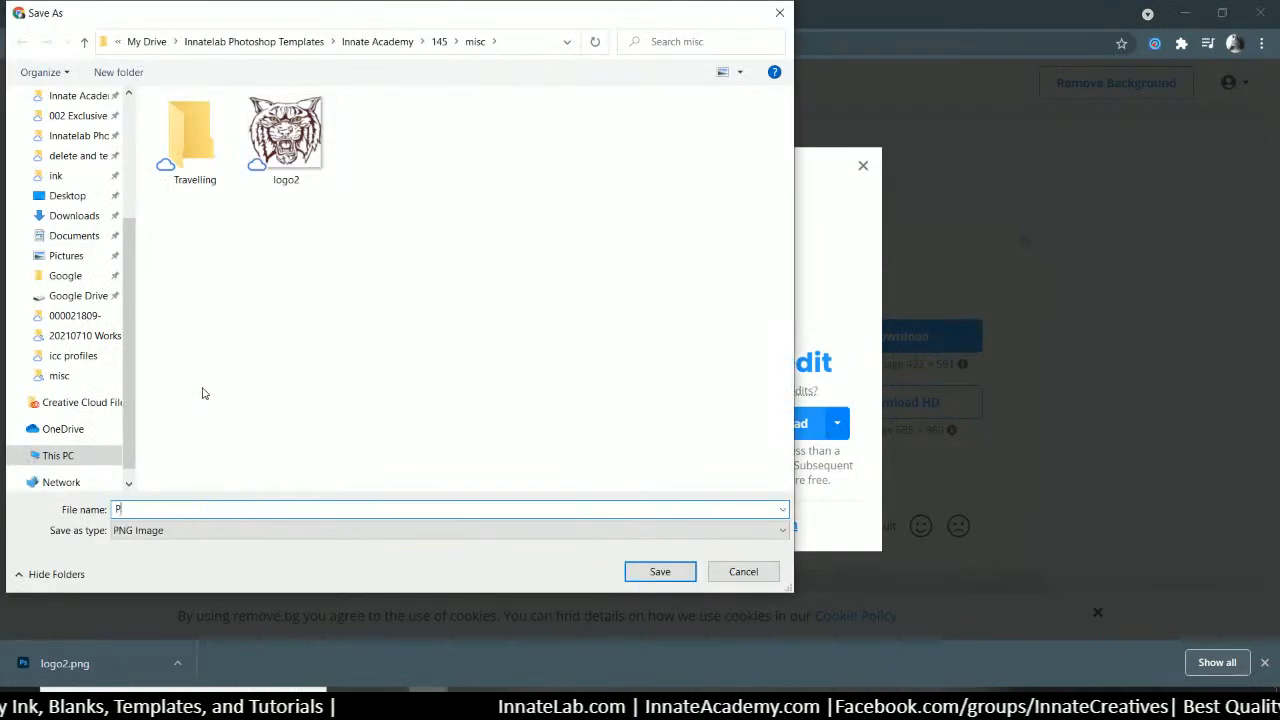
type("hoto1")
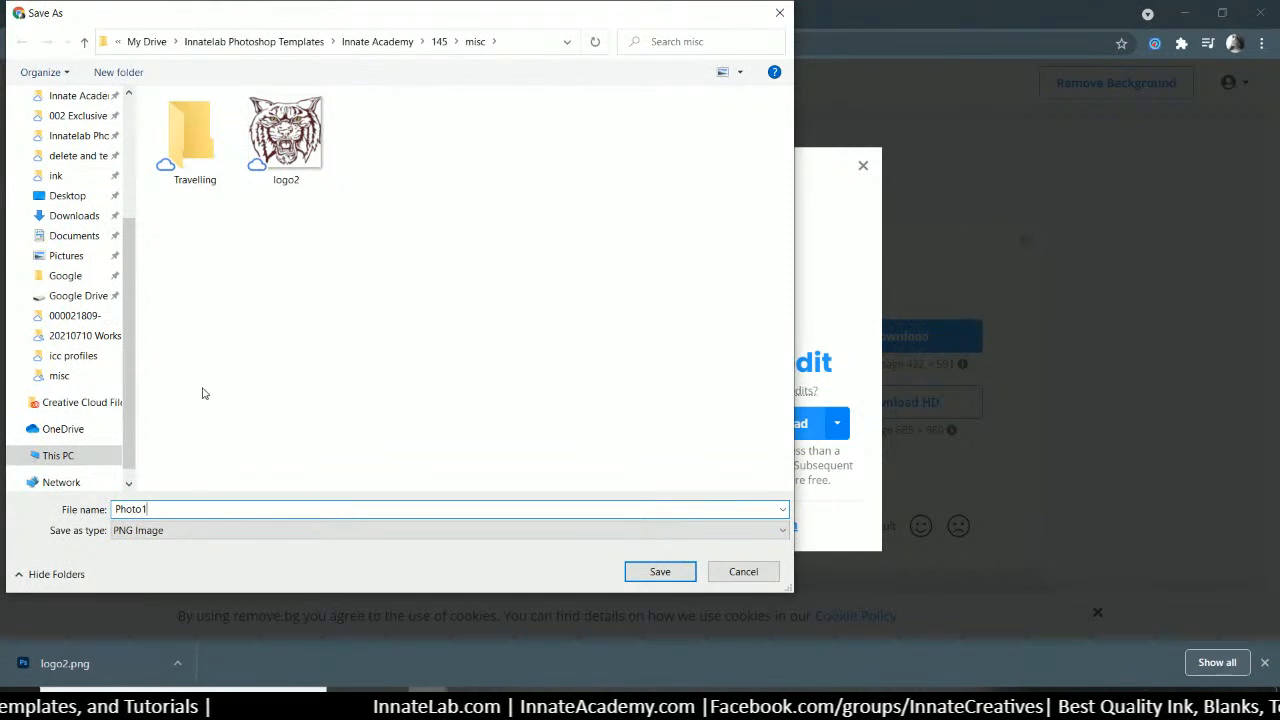
key("Return")
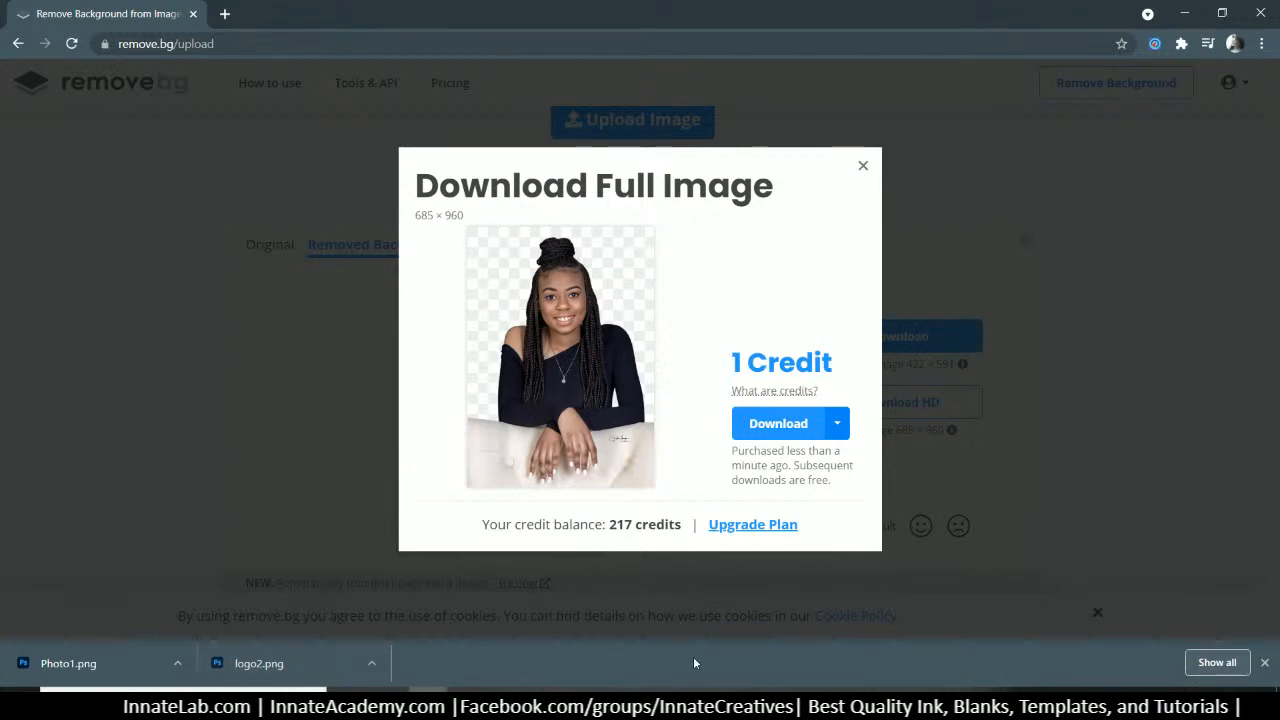
mouse_move(595, 705)
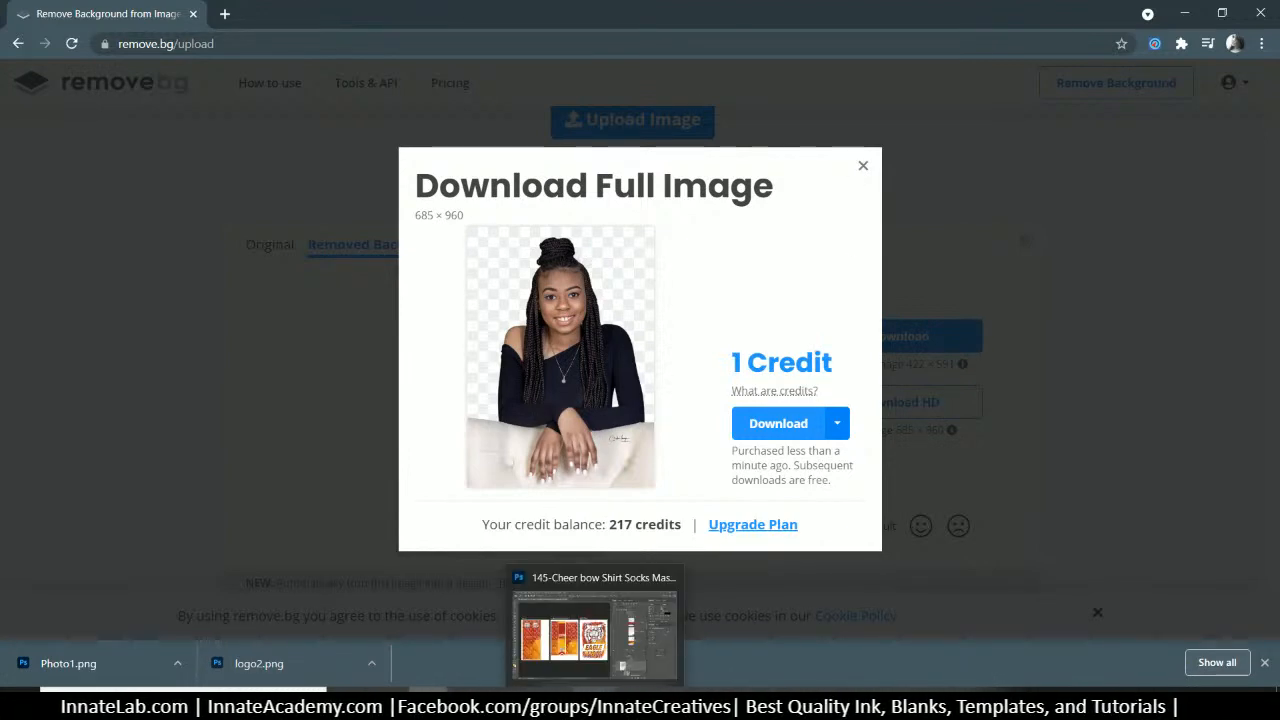
left_click(594, 630)
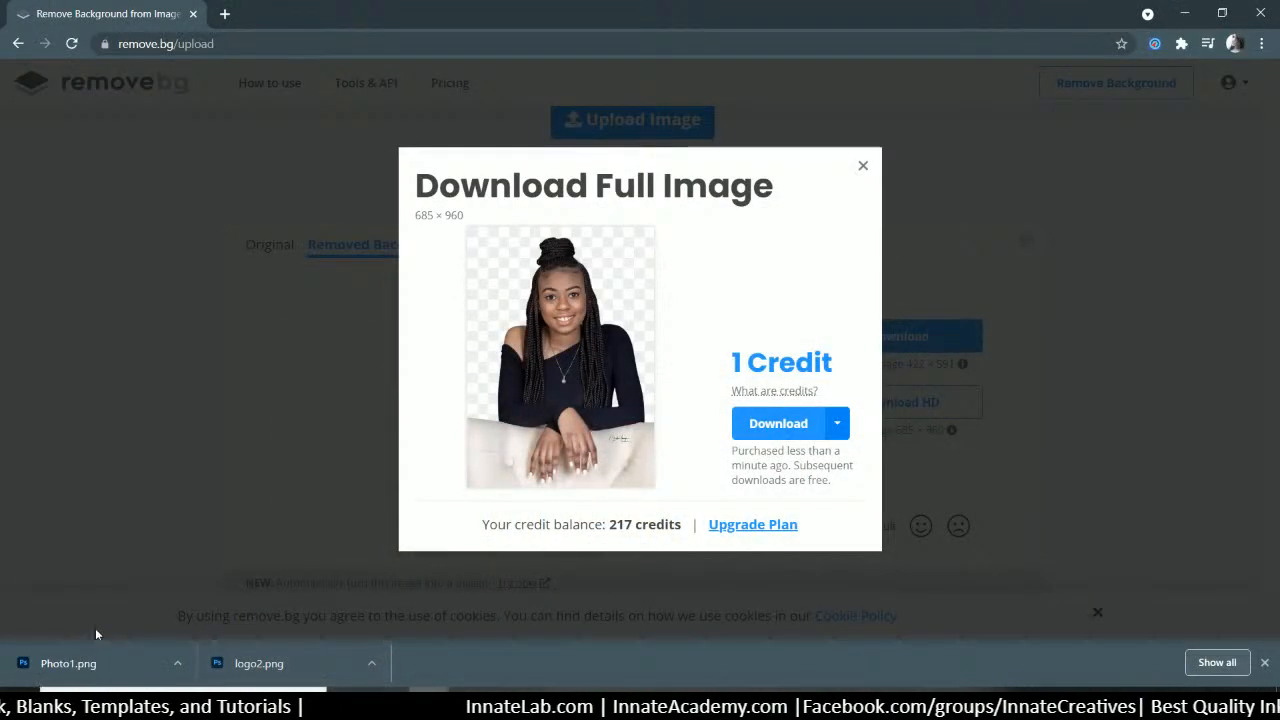
left_click_drag(50, 665, 598, 336)
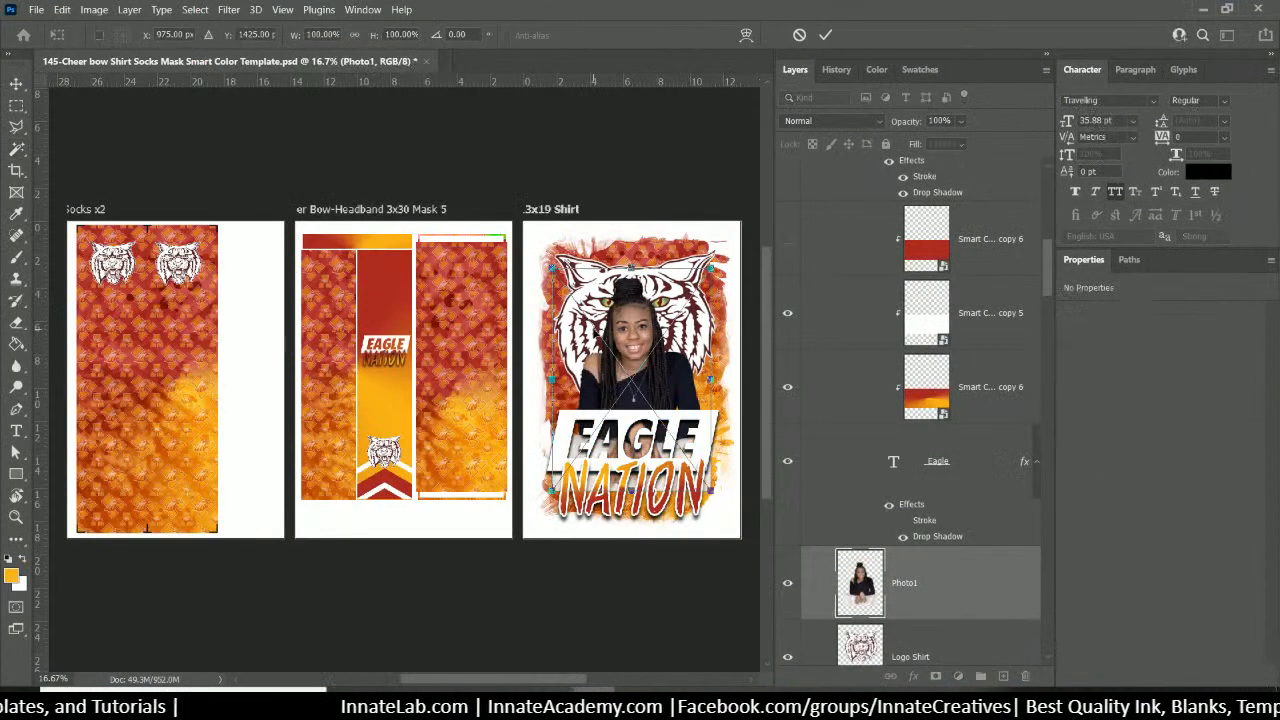
left_click_drag(661, 377, 660, 347)
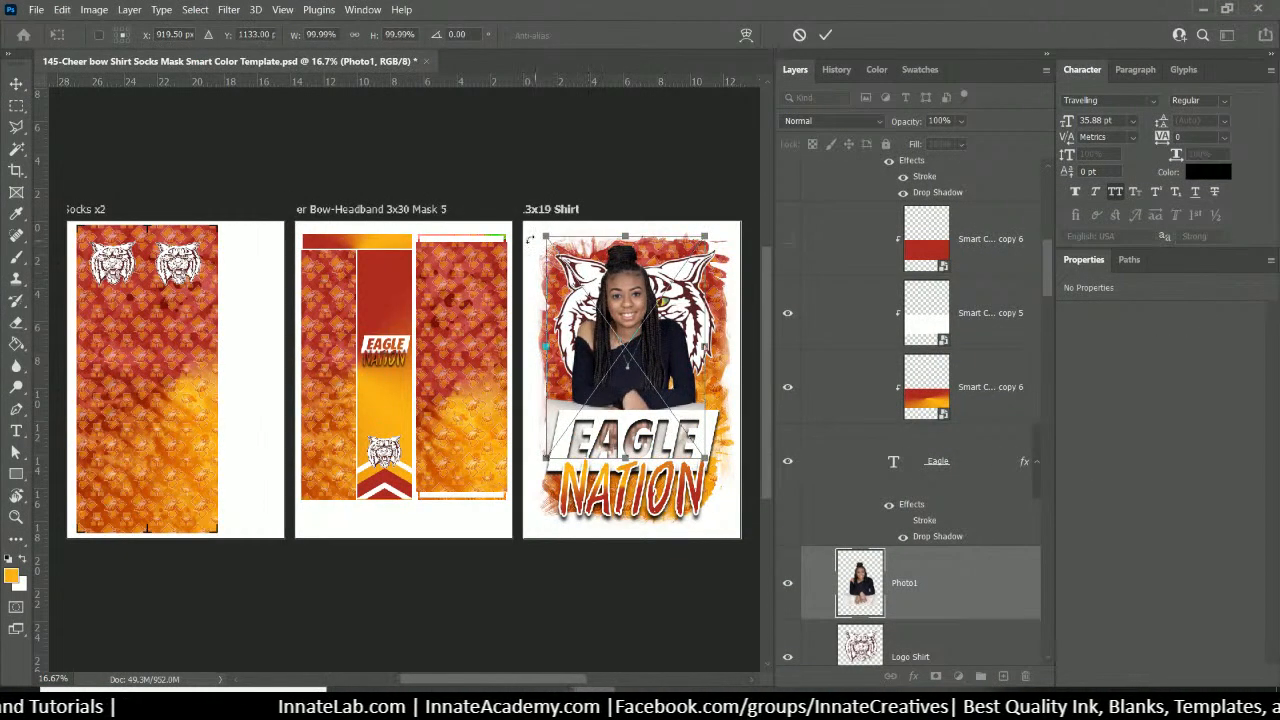
left_click_drag(545, 237, 569, 259)
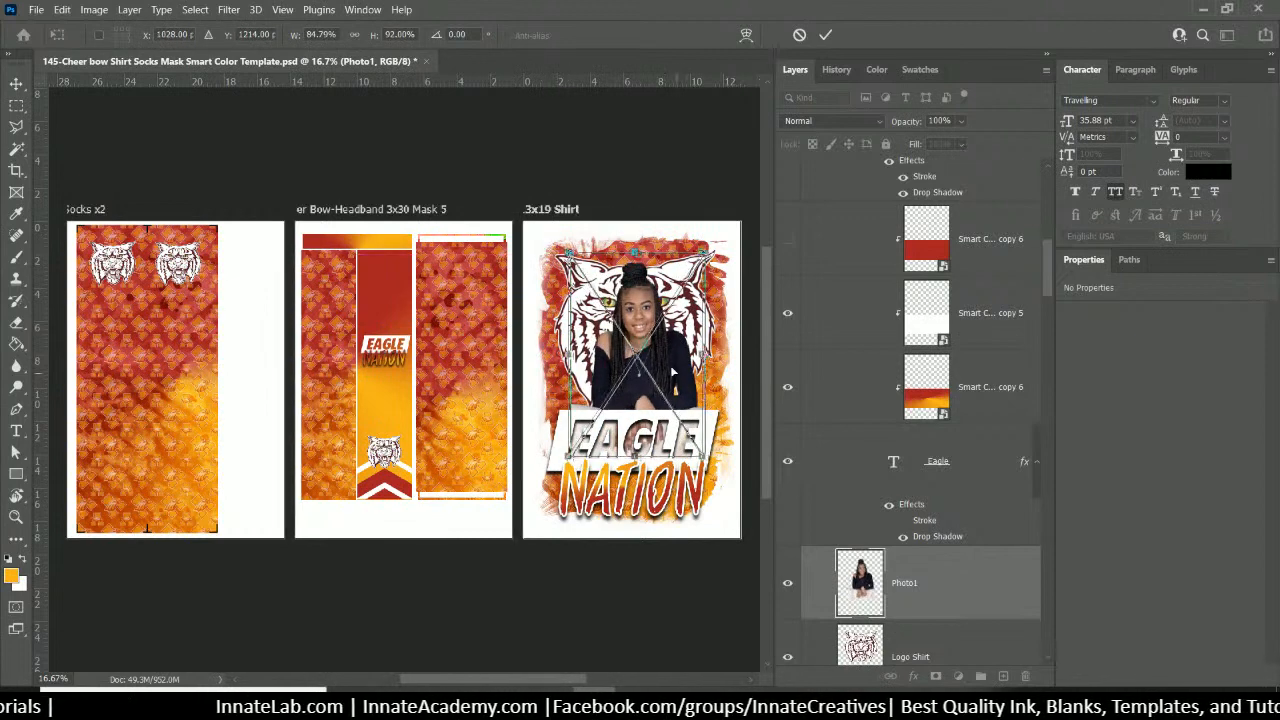
mouse_move(680, 378)
left_mouse_down()
mouse_move(670, 364)
mouse_move(680, 389)
mouse_move(680, 343)
mouse_move(675, 365)
left_mouse_up()
left_click_drag(565, 241, 586, 277)
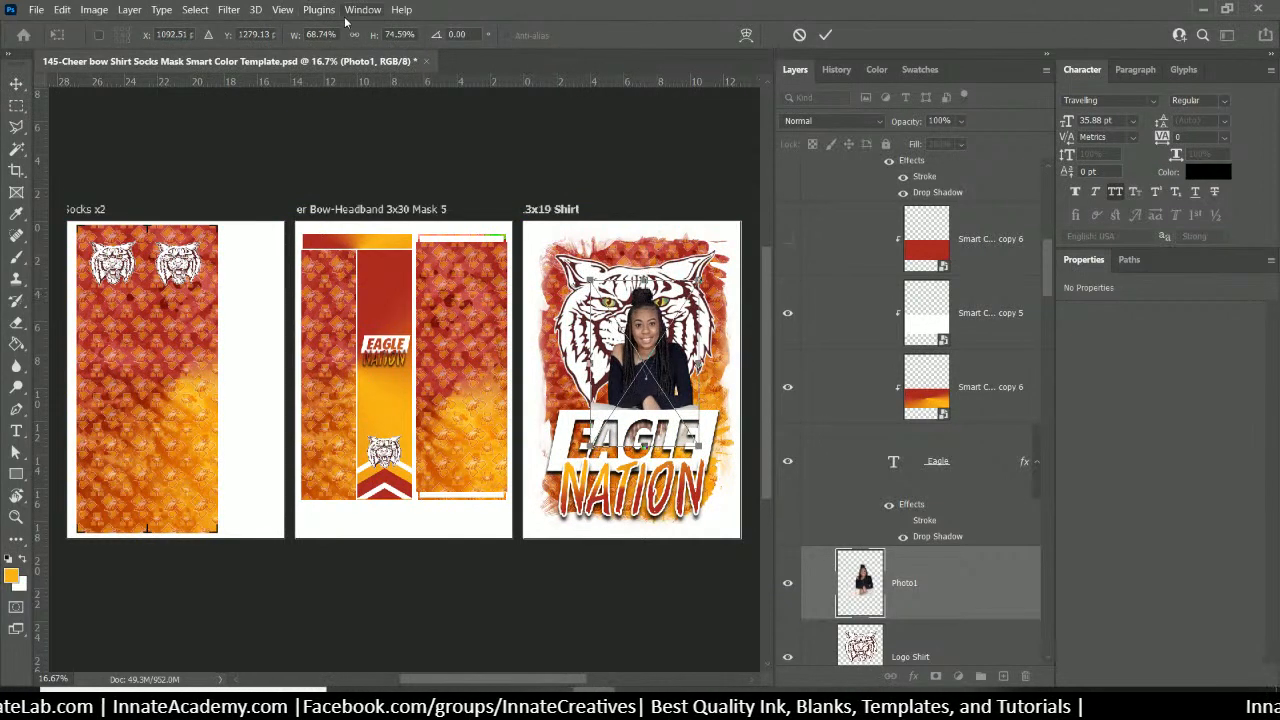
key("Escape")
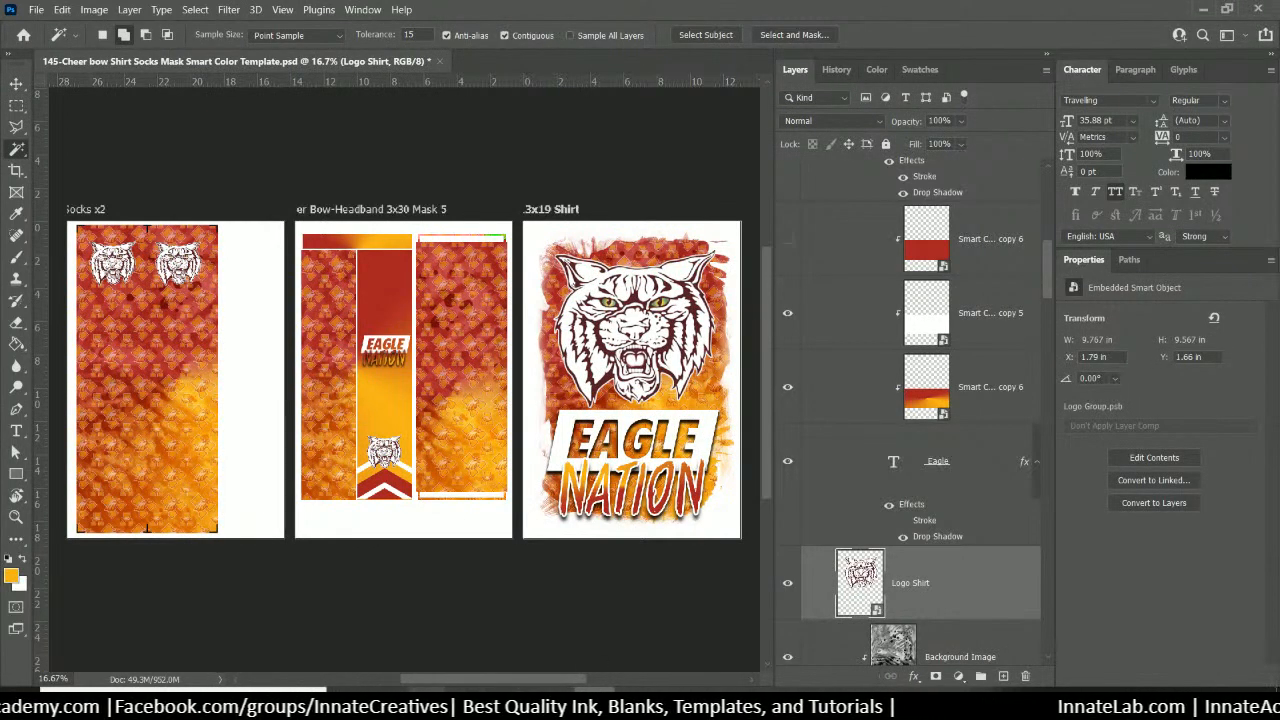
Place Photo1.png from the browser's downloads on the Photoshop shirt artboard, scaled proportionally to about 7.09 by 9.53 in above the EAGLE text
mouse_move(430, 700)
left_click(517, 635)
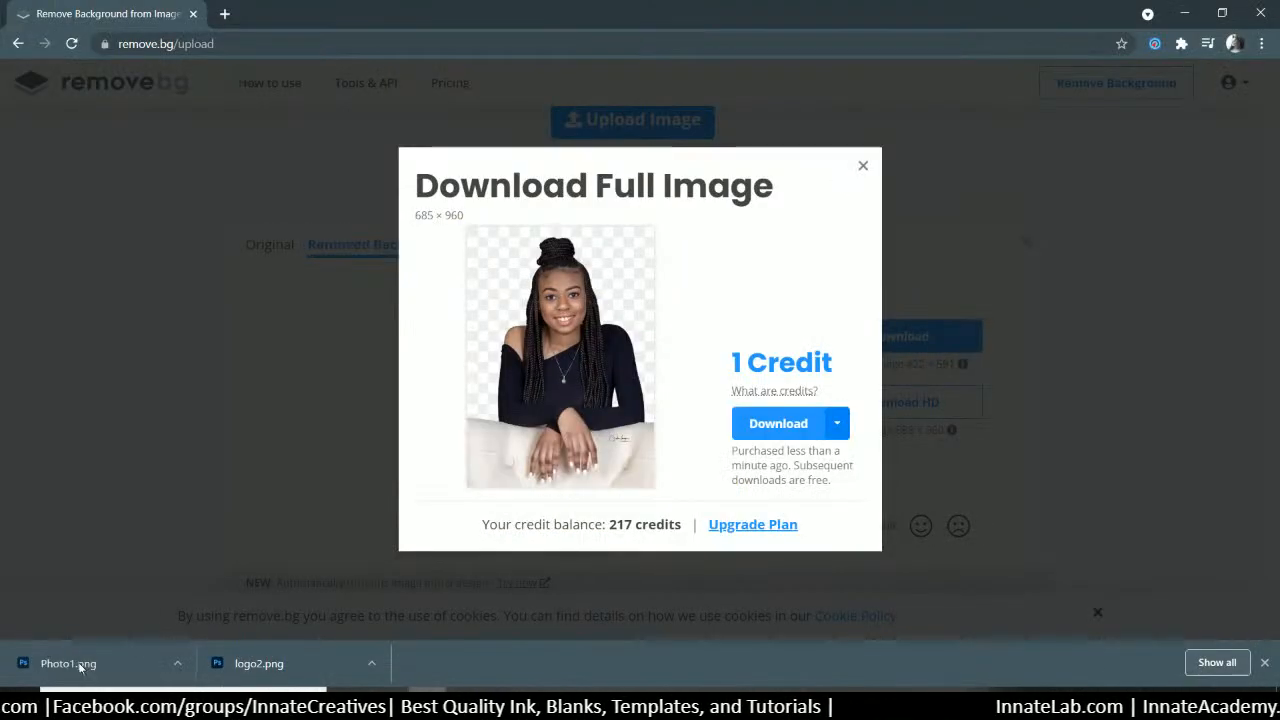
left_click_drag(80, 667, 624, 314)
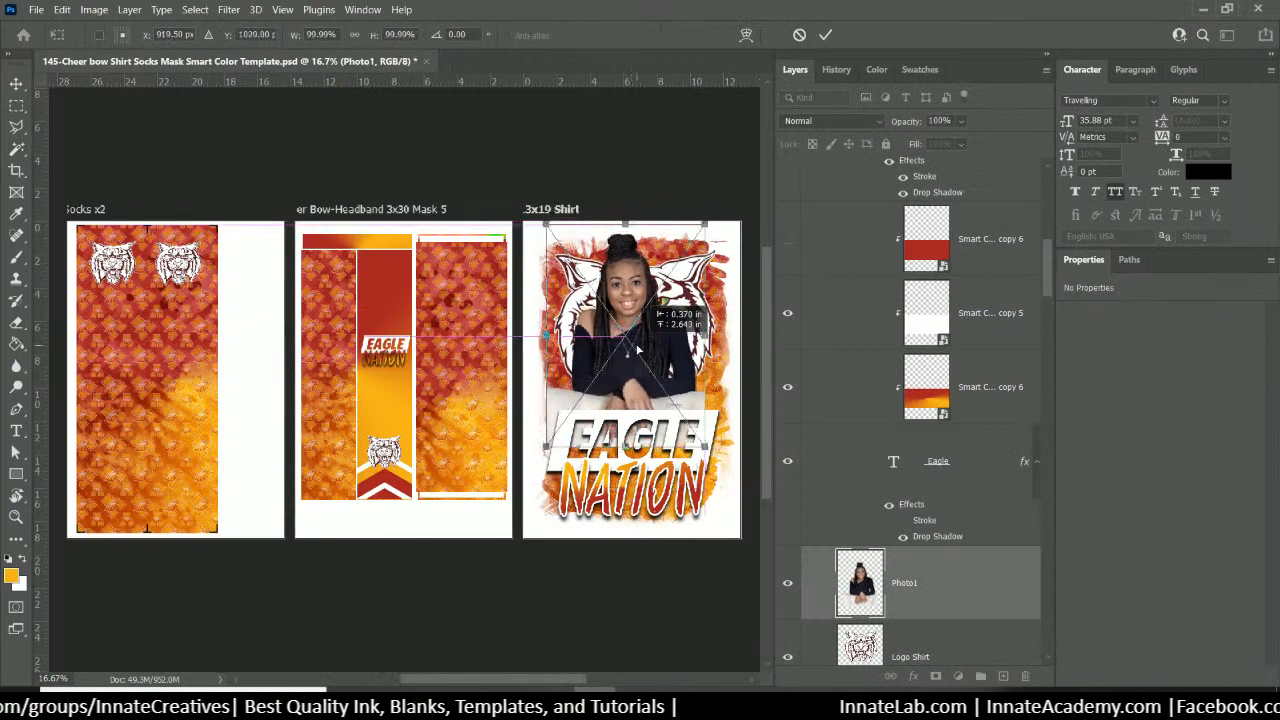
left_click(355, 39)
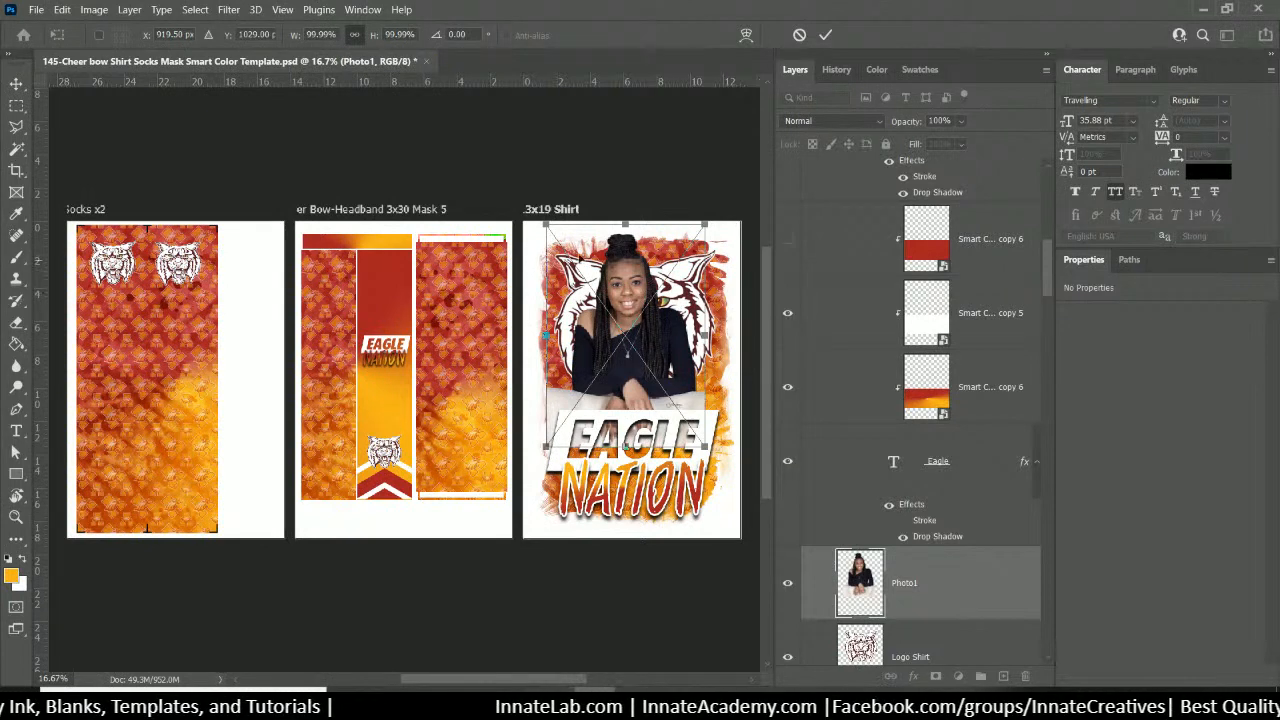
left_click_drag(546, 227, 571, 275)
left_click_drag(643, 387, 628, 334)
left_click_drag(694, 396, 656, 380)
key("Return")
key("w")
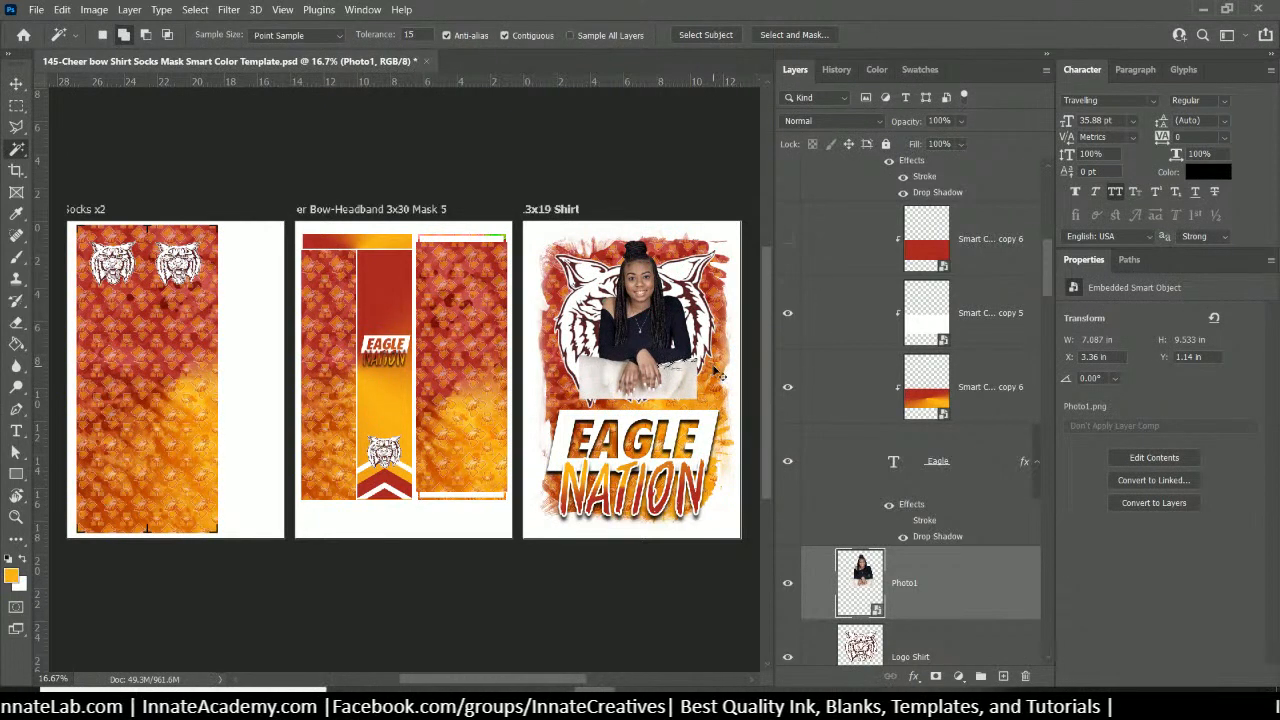
Rasterize the Photo1 layer and convert it back to a smart object
right_click(941, 598)
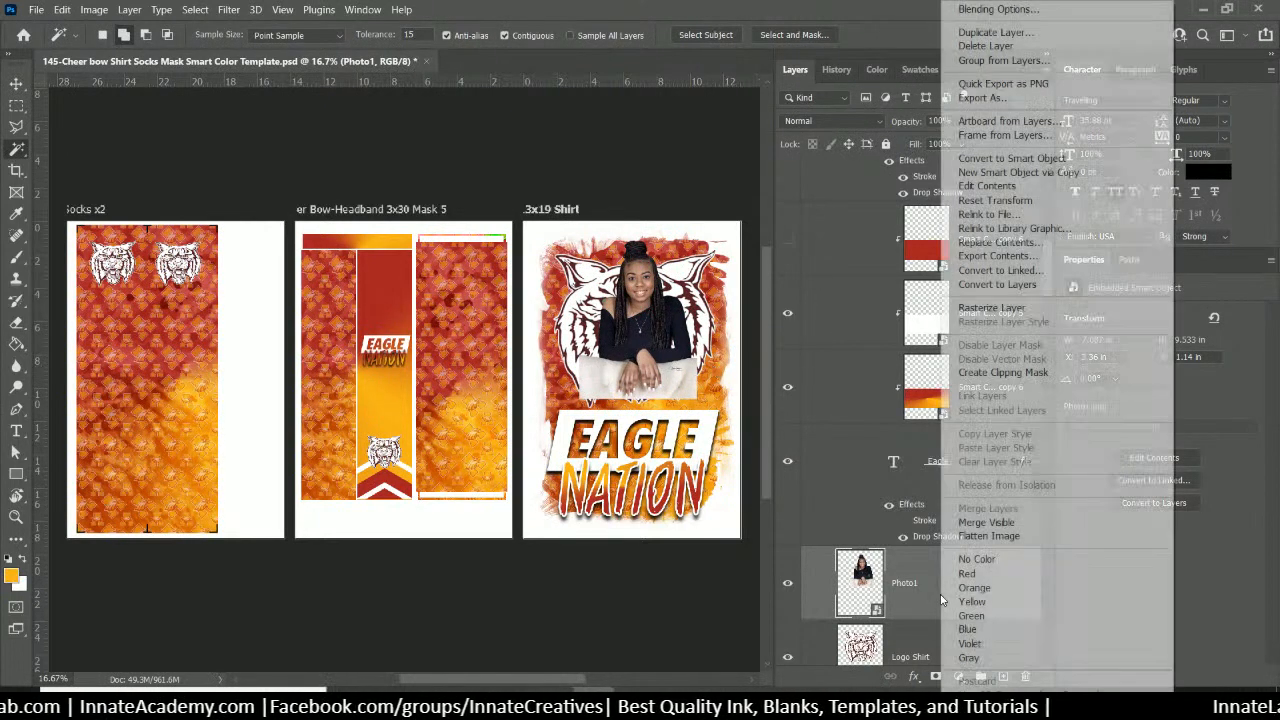
left_click(992, 307)
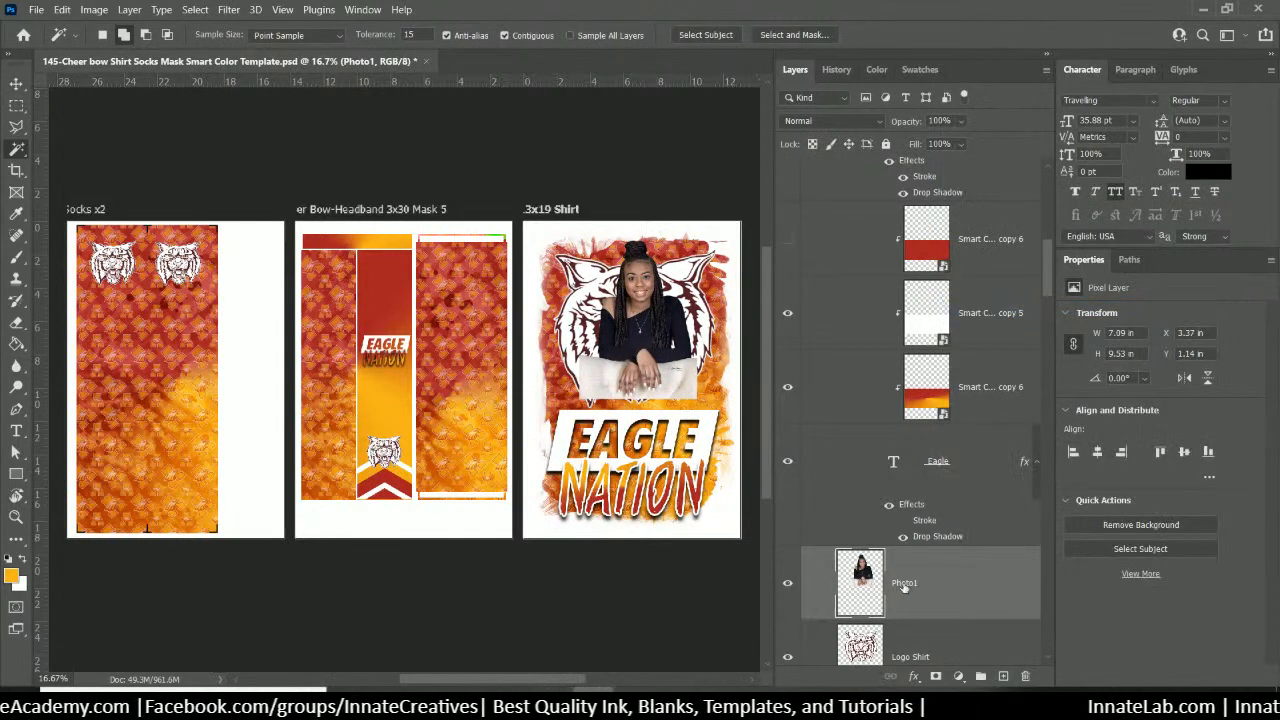
right_click(902, 586)
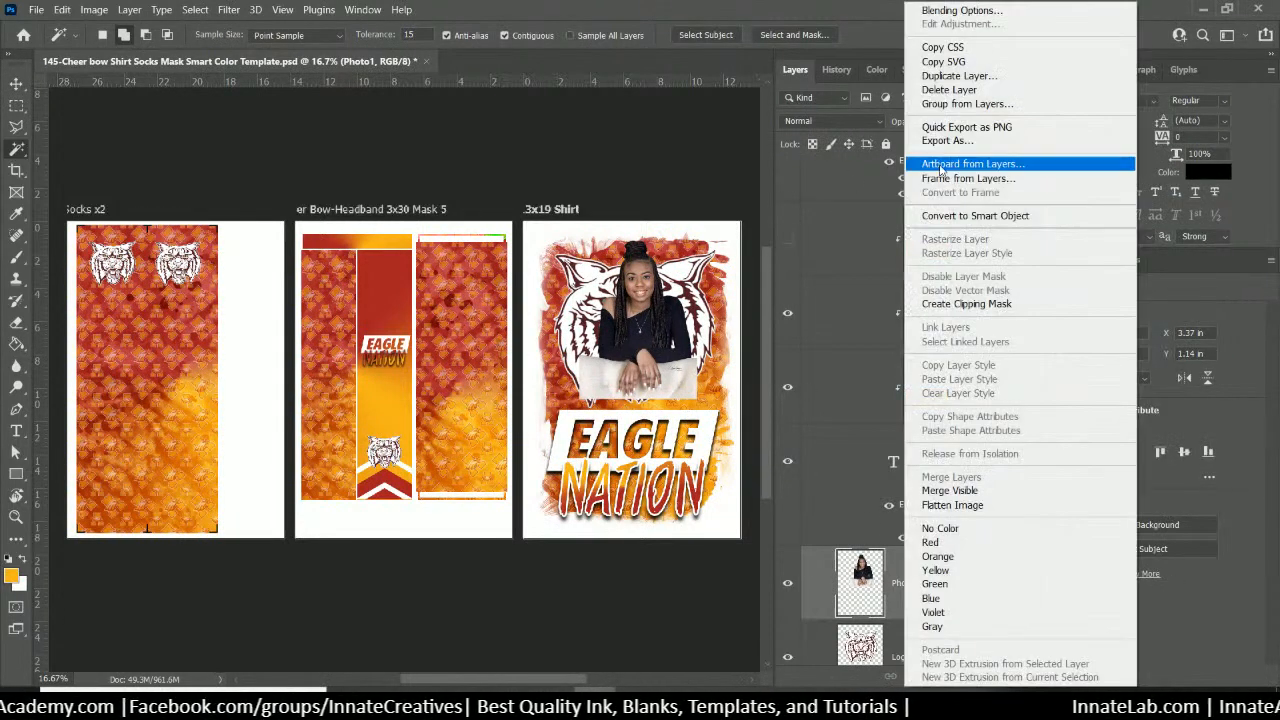
left_click(951, 217)
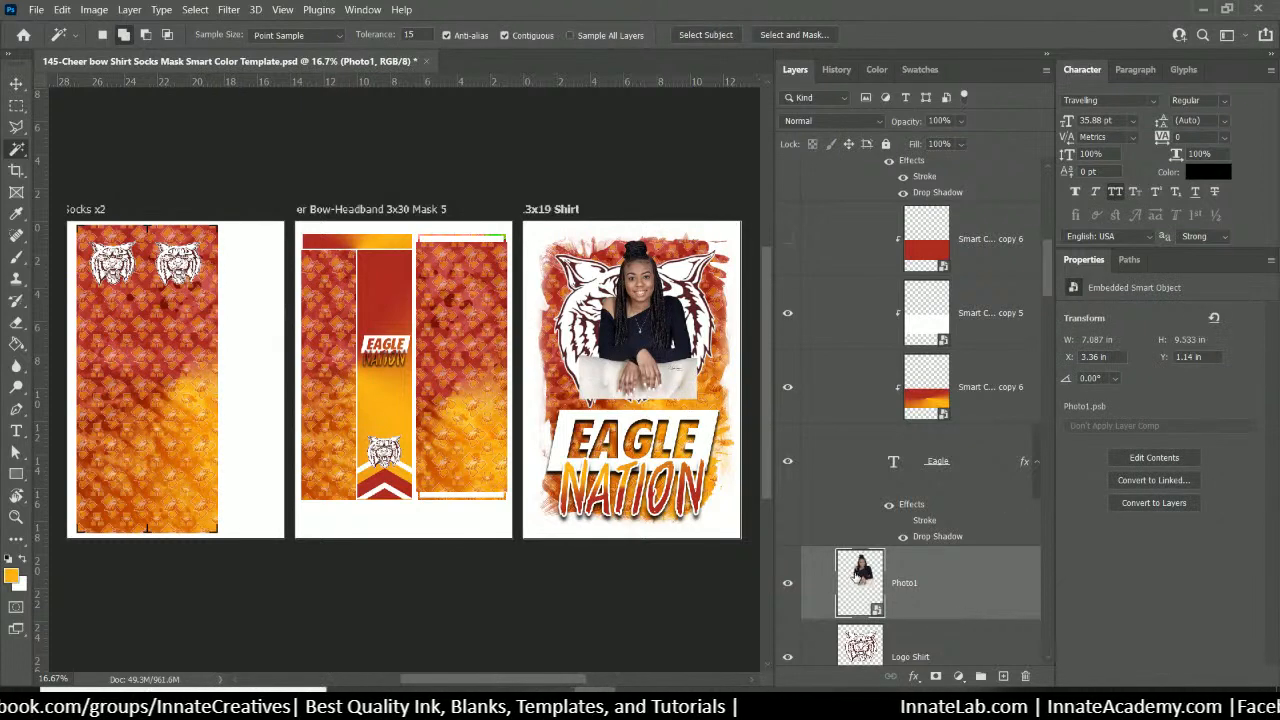
Open the Photo1 smart object's contents and scale the portrait to about 89% inside the canvas, leaving a margin all around
double_click(859, 581)
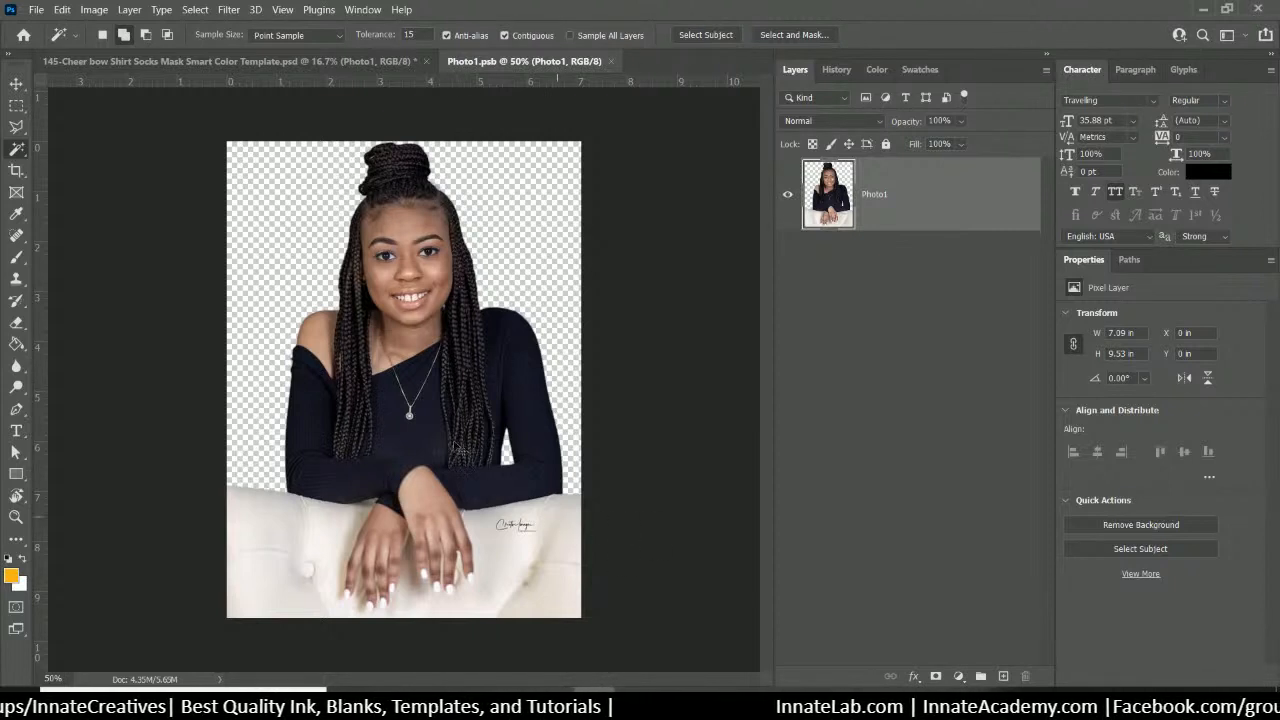
key("ctrl+t")
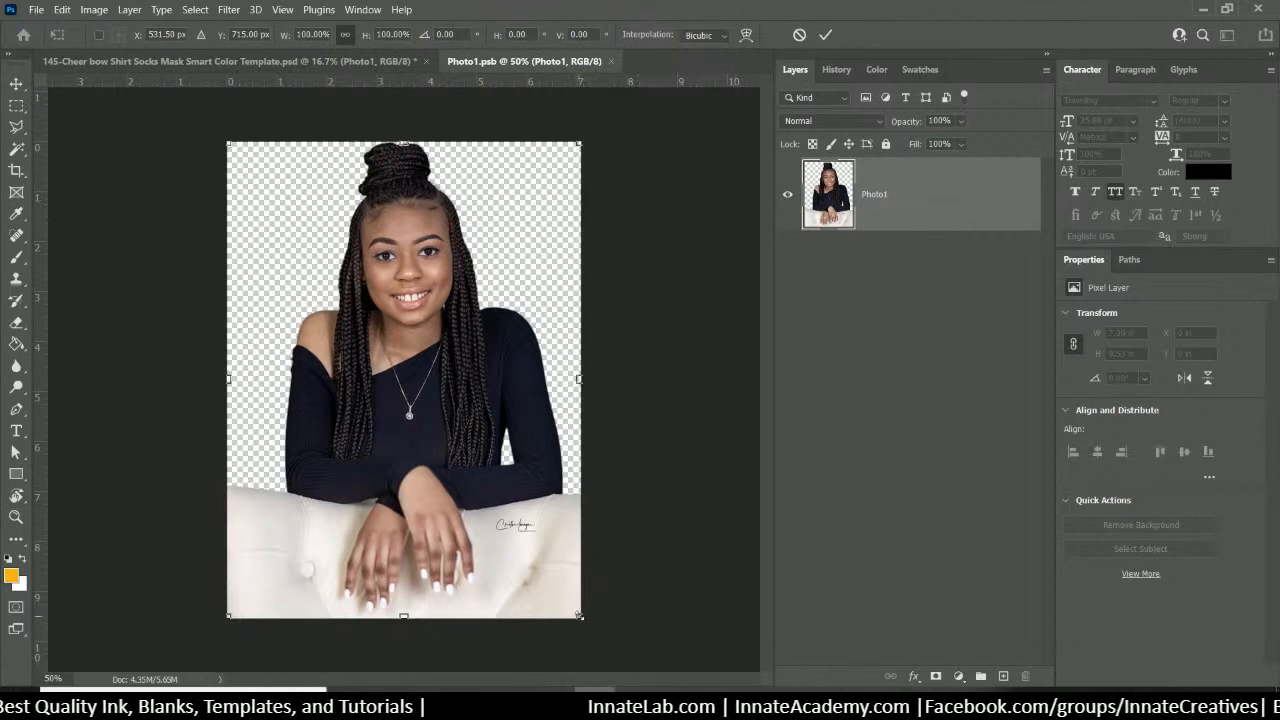
left_click_drag(579, 616, 536, 568)
left_click_drag(452, 492, 481, 516)
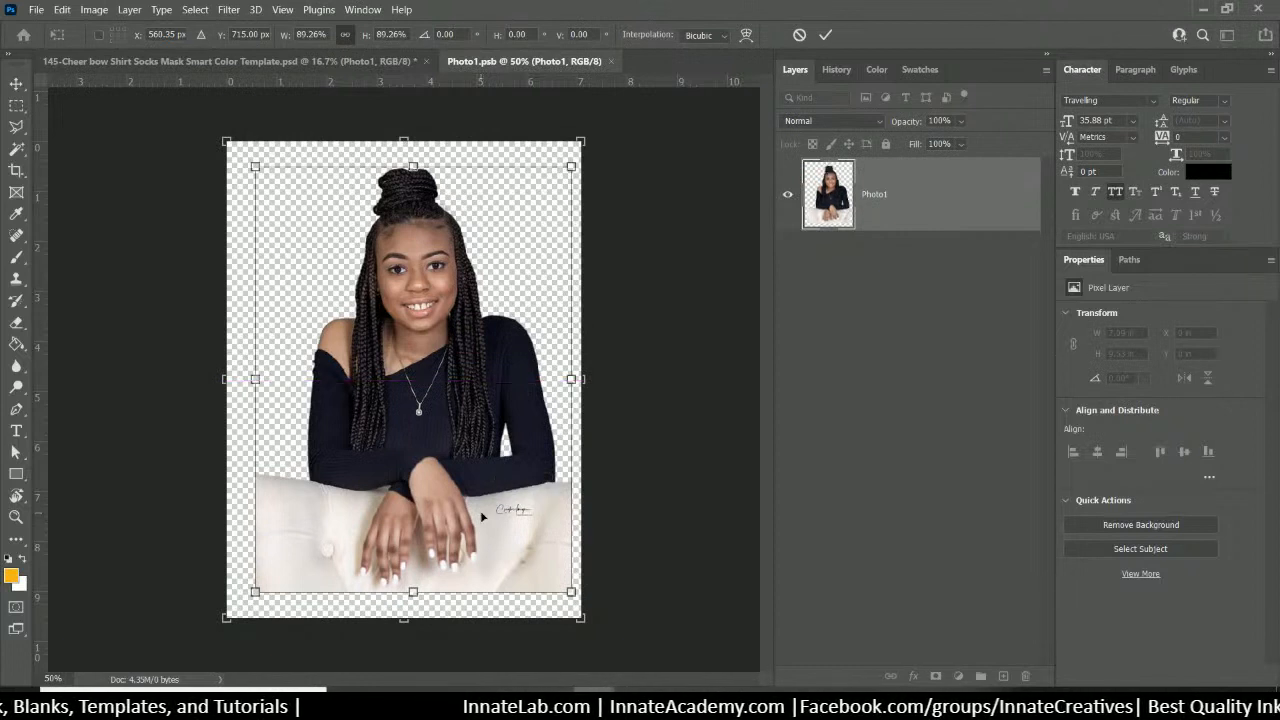
key("Return")
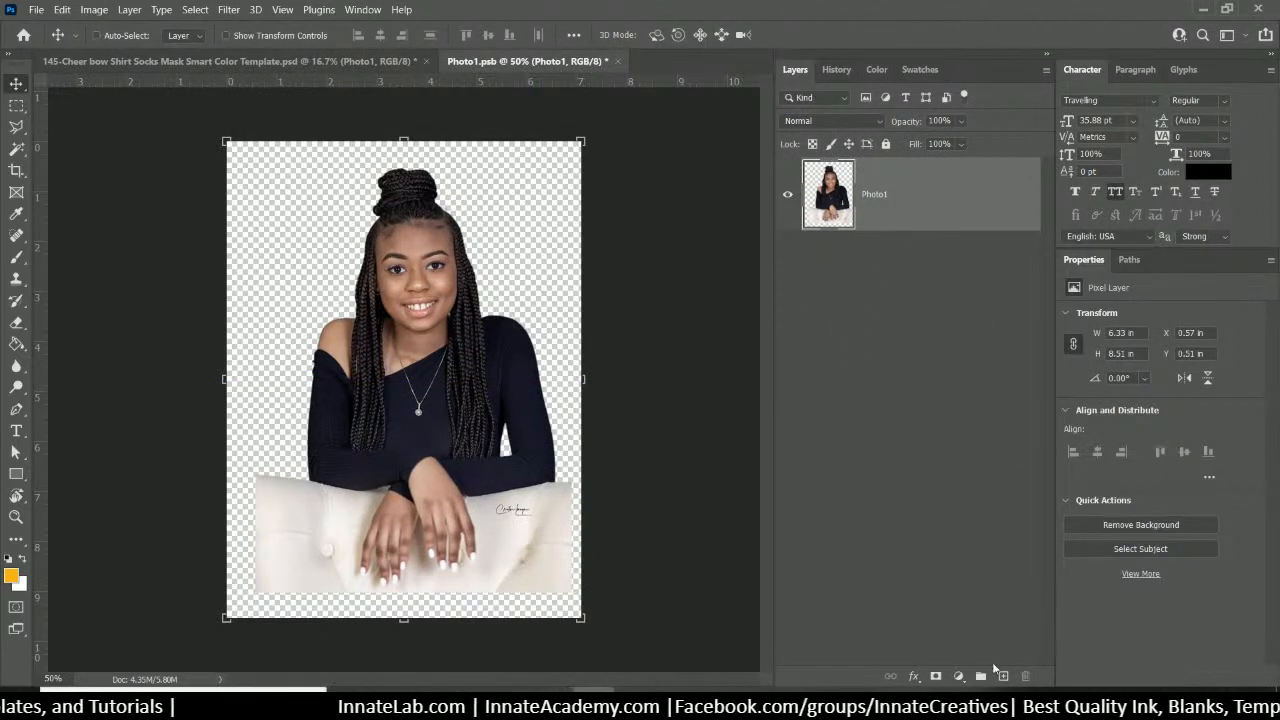
Add a layer mask to Photo1 and paint it with a soft black 263 px brush to fade the cutout's lower edges
left_click(936, 676)
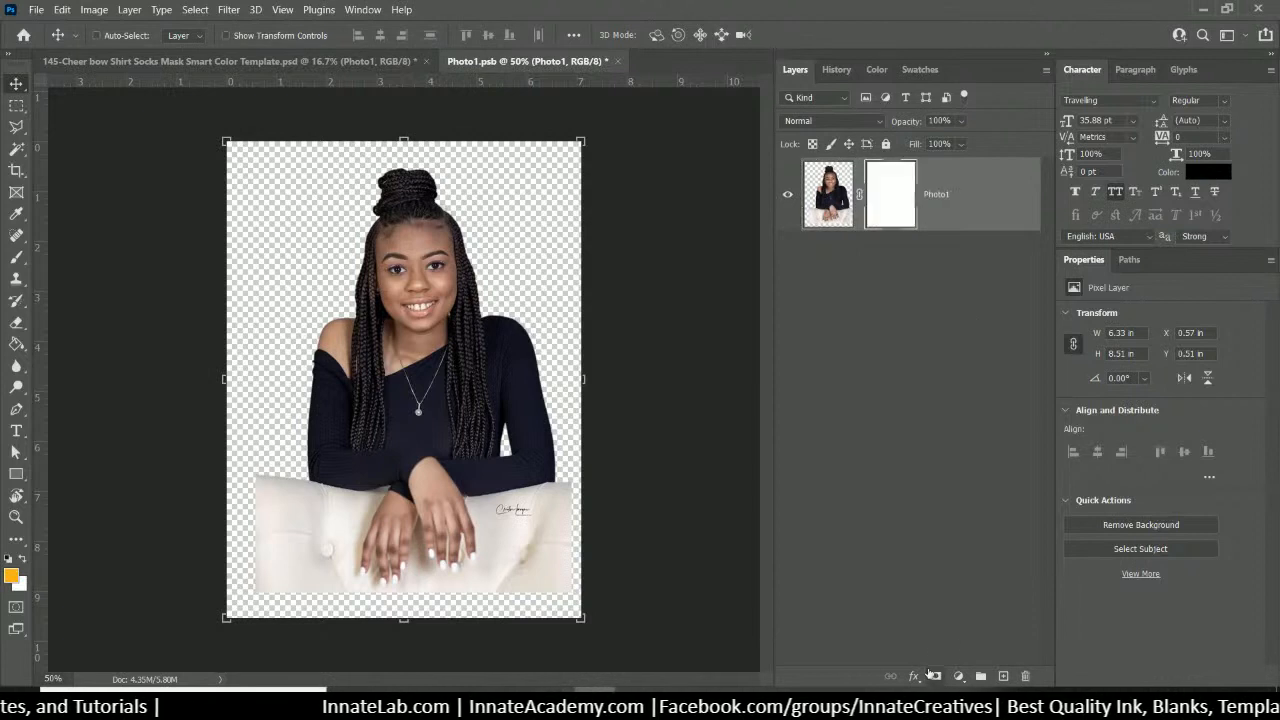
left_click(17, 259)
left_click_drag(276, 297, 207, 296)
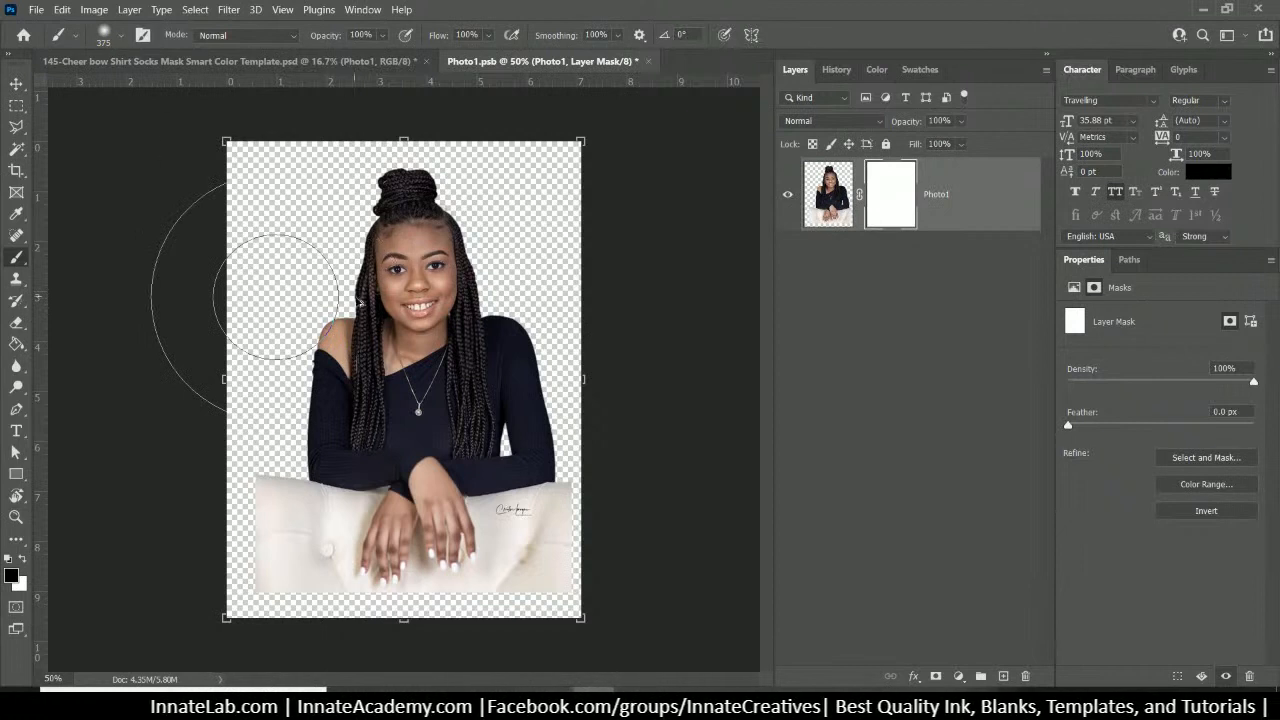
left_click_drag(331, 310, 309, 320)
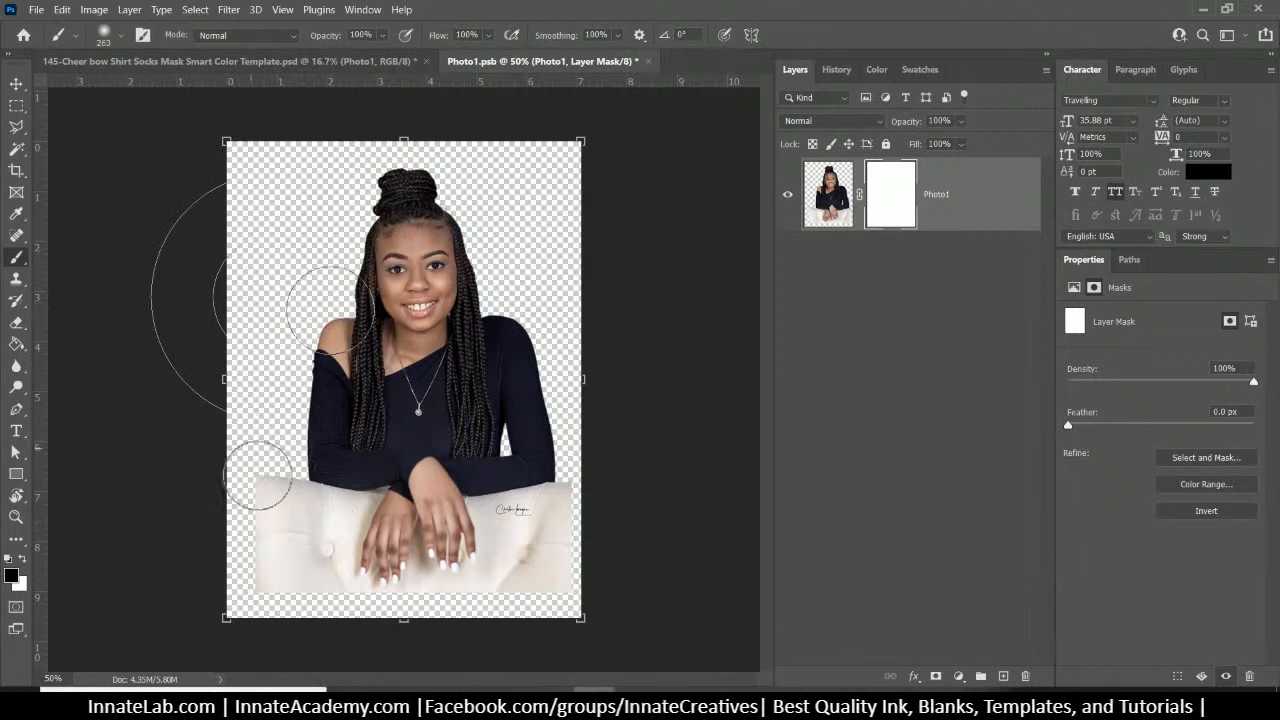
mouse_move(257, 475)
left_mouse_down()
mouse_move(273, 534)
mouse_move(262, 593)
mouse_move(275, 604)
mouse_move(262, 603)
mouse_move(466, 636)
mouse_move(378, 628)
mouse_move(508, 623)
mouse_move(457, 629)
mouse_move(548, 612)
mouse_move(603, 578)
mouse_move(579, 604)
mouse_move(595, 437)
mouse_move(612, 542)
mouse_move(583, 629)
mouse_move(431, 657)
left_mouse_up()
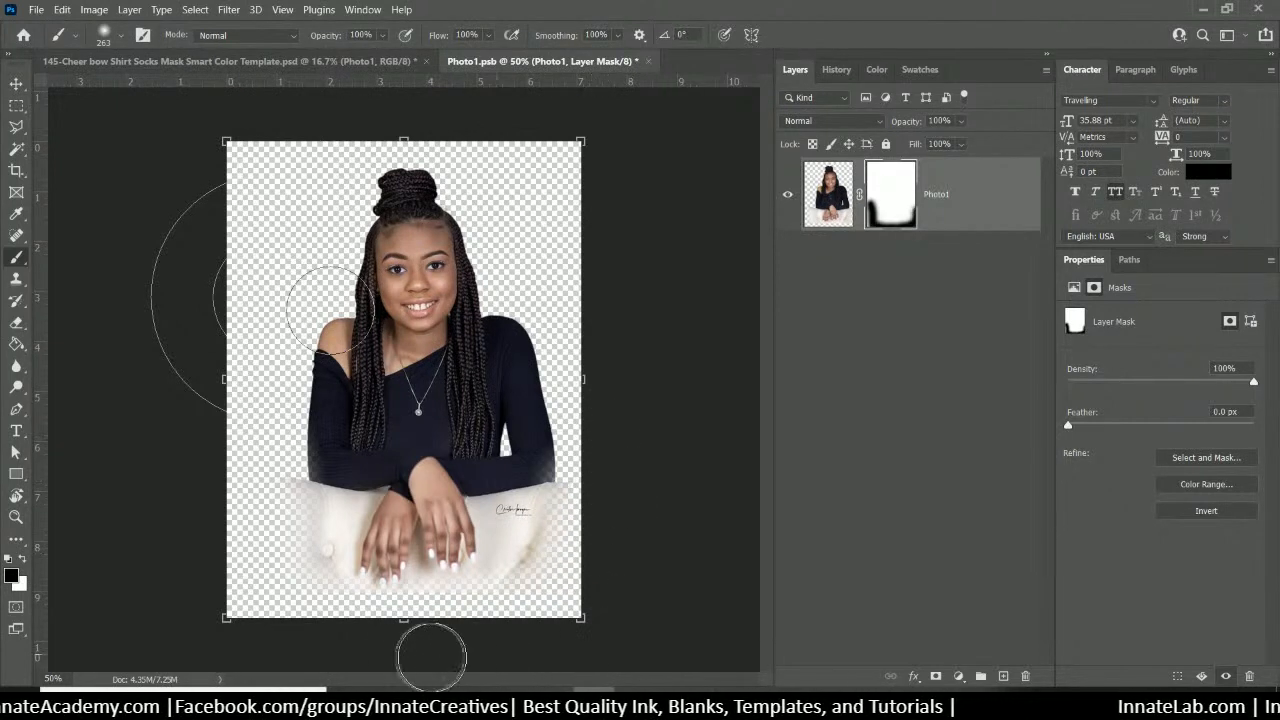
Save and close the Photo1 contents, and move the portrait down behind the EAGLE text to X 3.51 in, Y 5 in
left_click(650, 62)
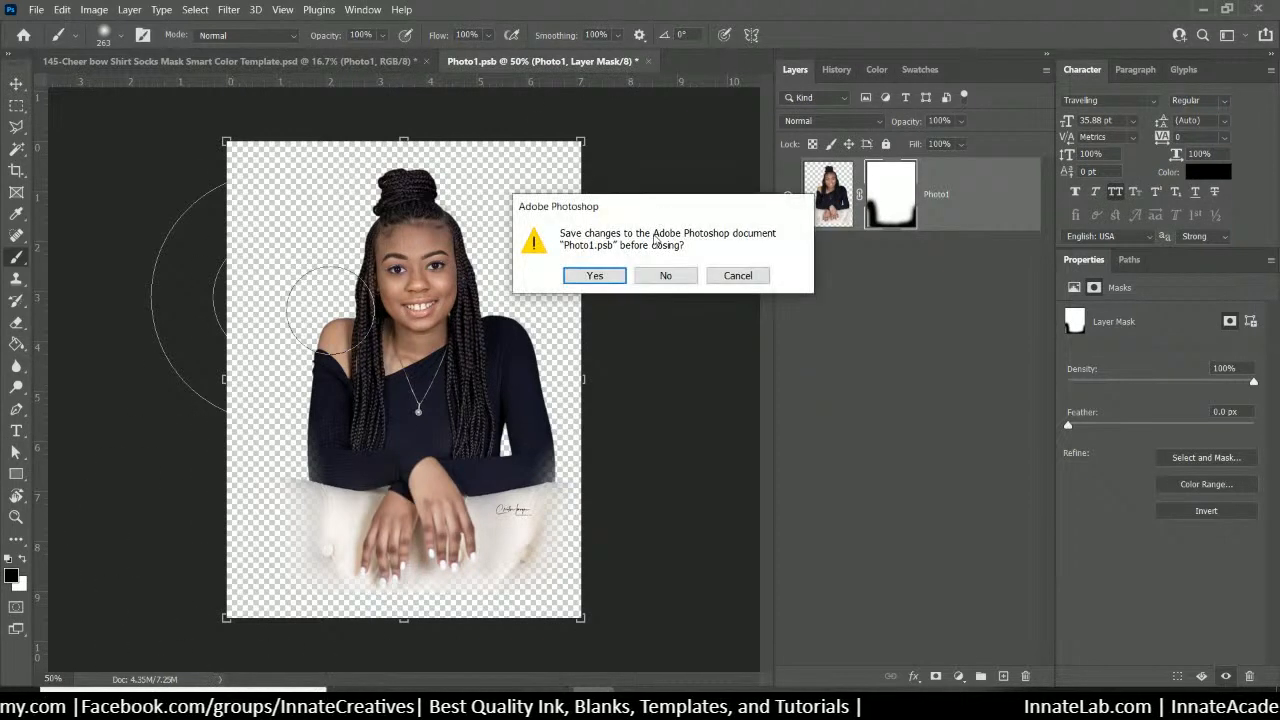
left_click(590, 275)
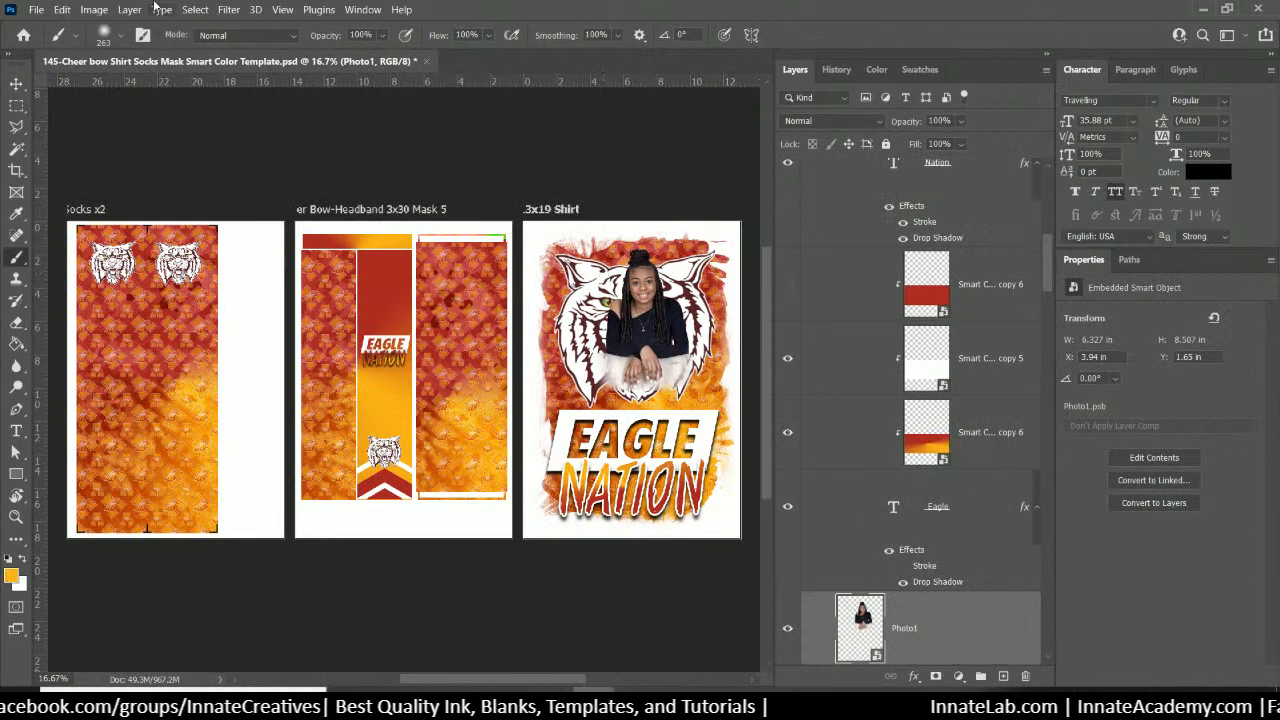
left_click(16, 83)
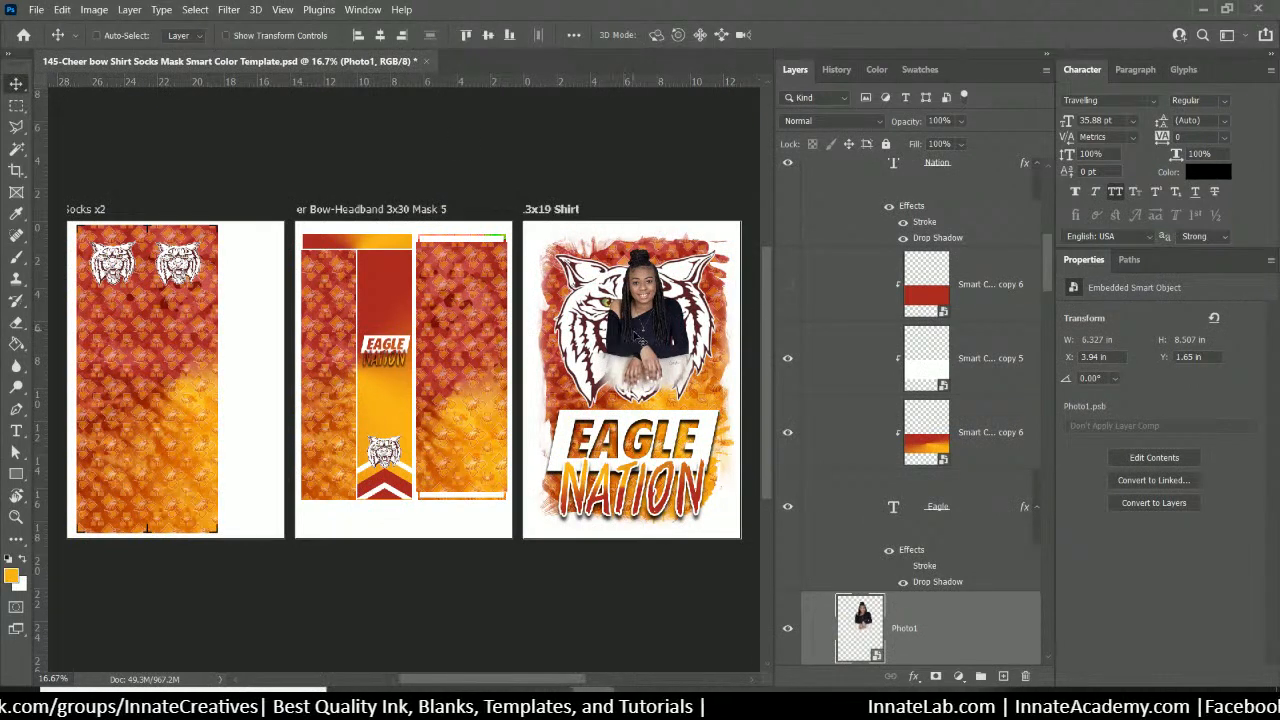
left_click_drag(634, 337, 634, 372)
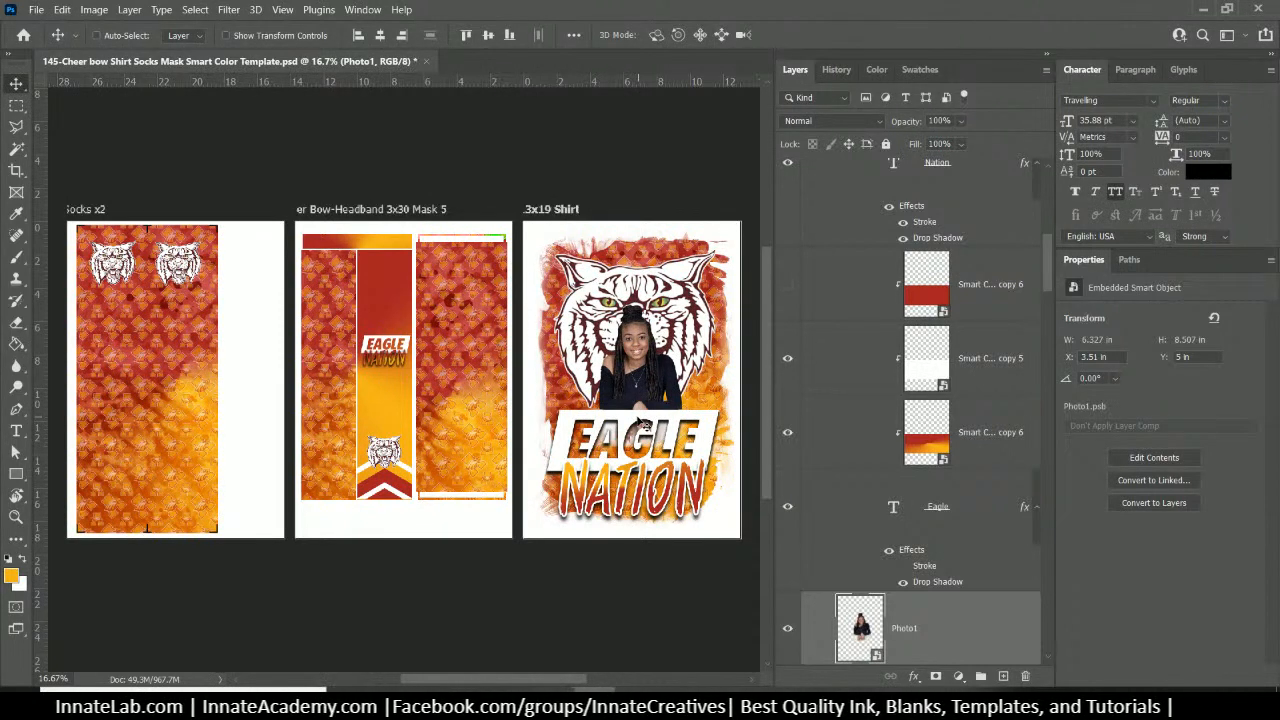
Locate the shirt's Eagle text layer and rename its parent group to Text Not-Smart
right_click(645, 424)
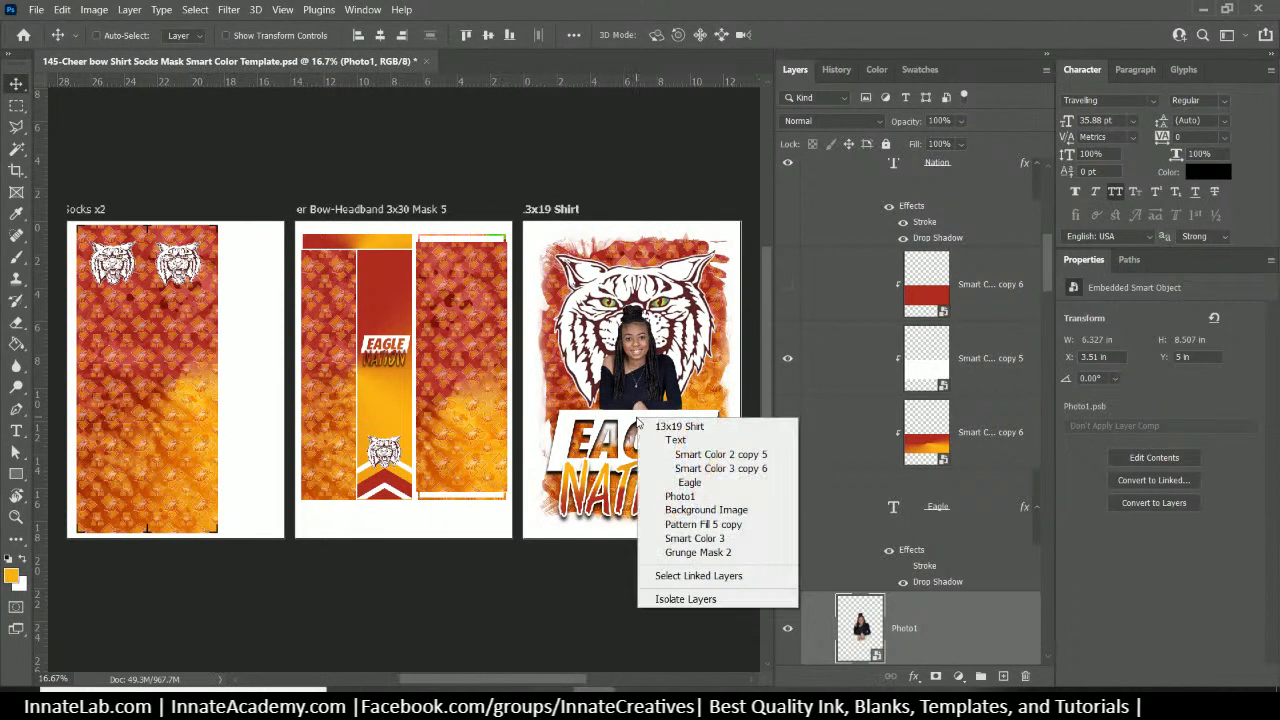
left_click(684, 482)
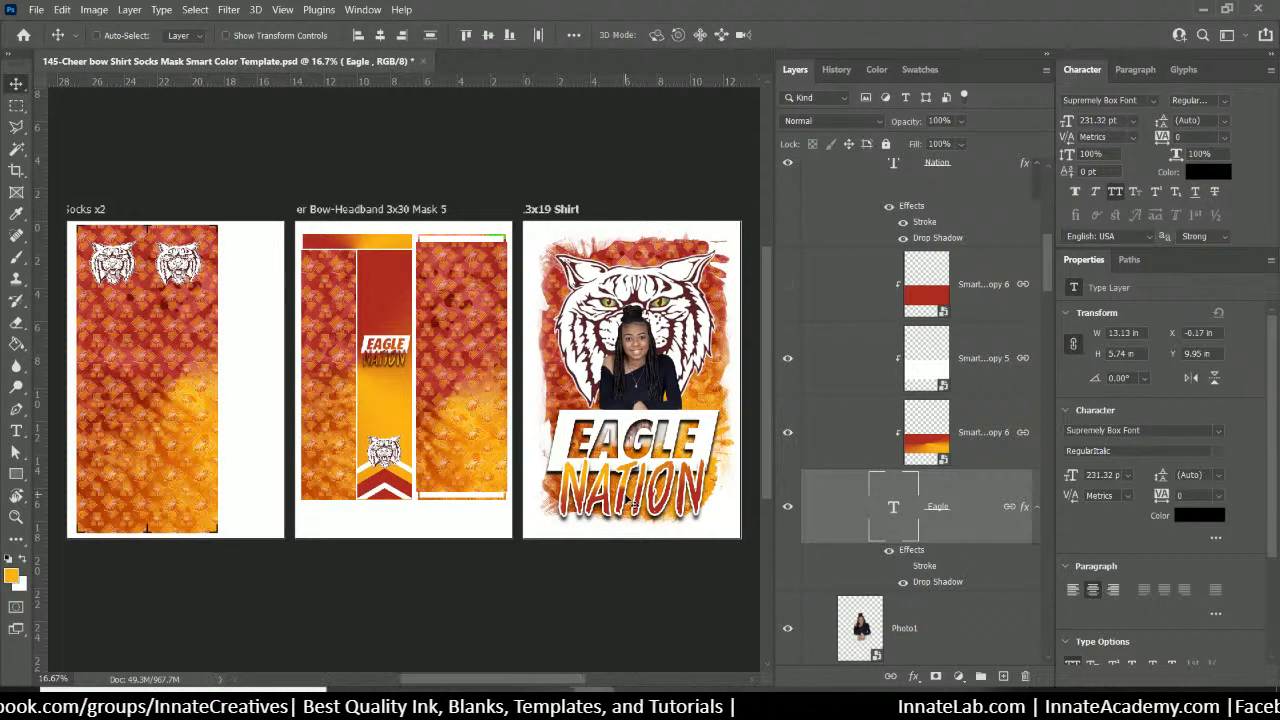
right_click(952, 522)
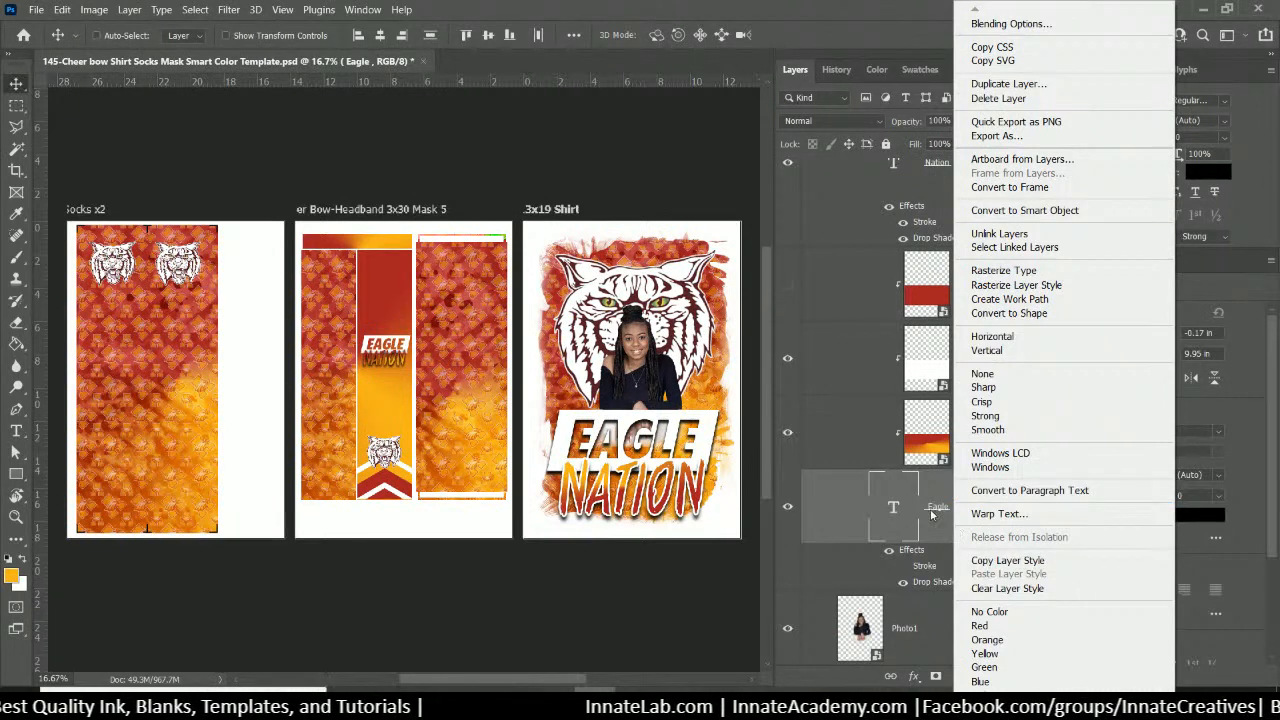
left_click(931, 513)
scroll(890, 318, "up", 5)
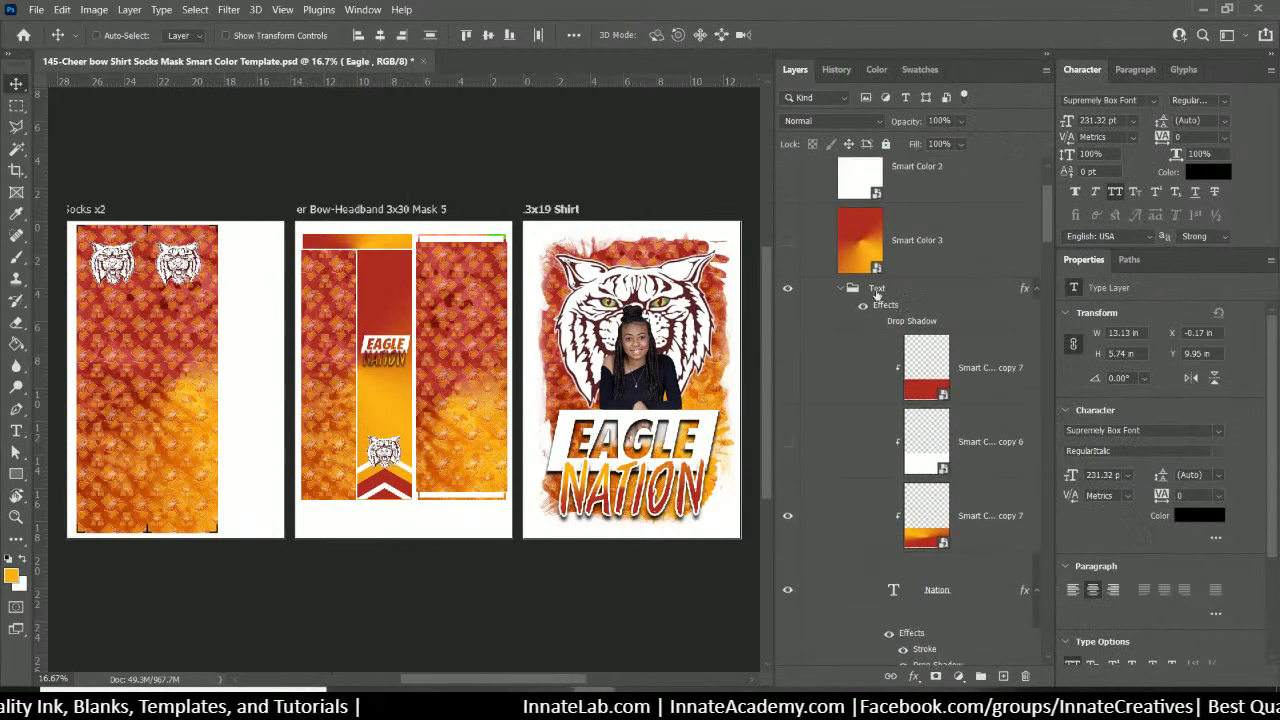
left_click(844, 289)
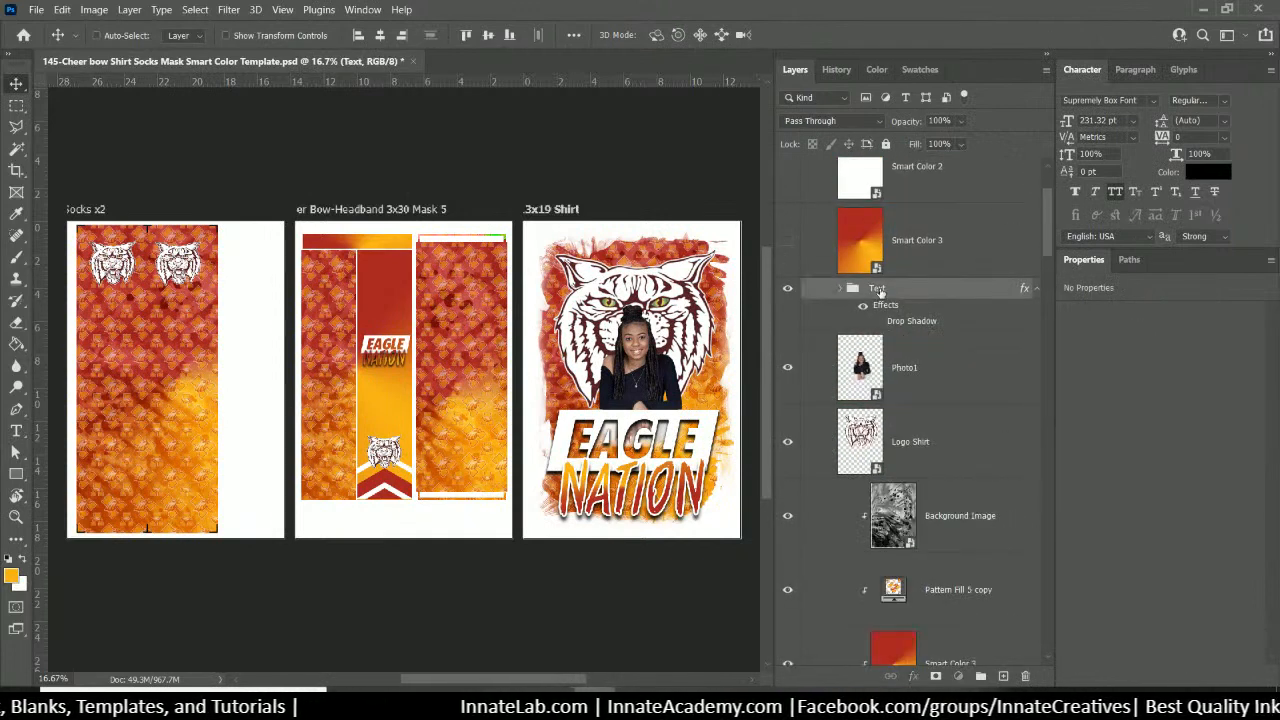
double_click(877, 289)
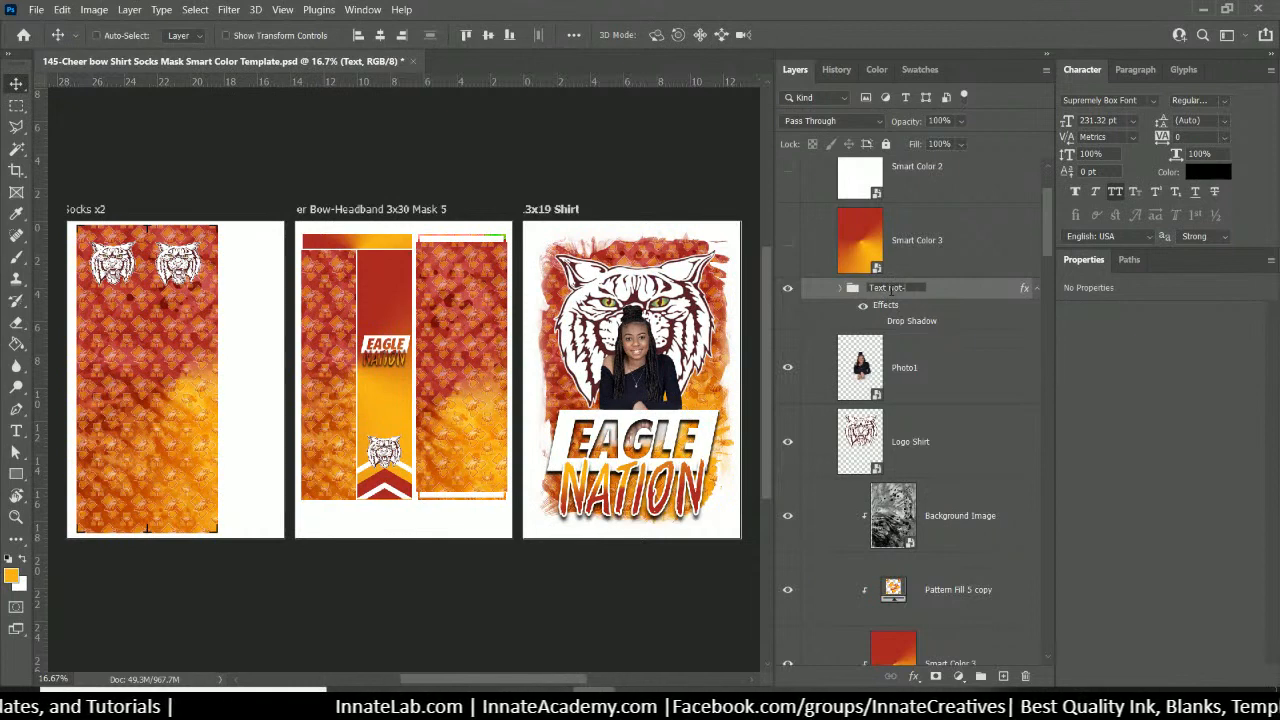
type("Text Not-Smart")
key("Return")
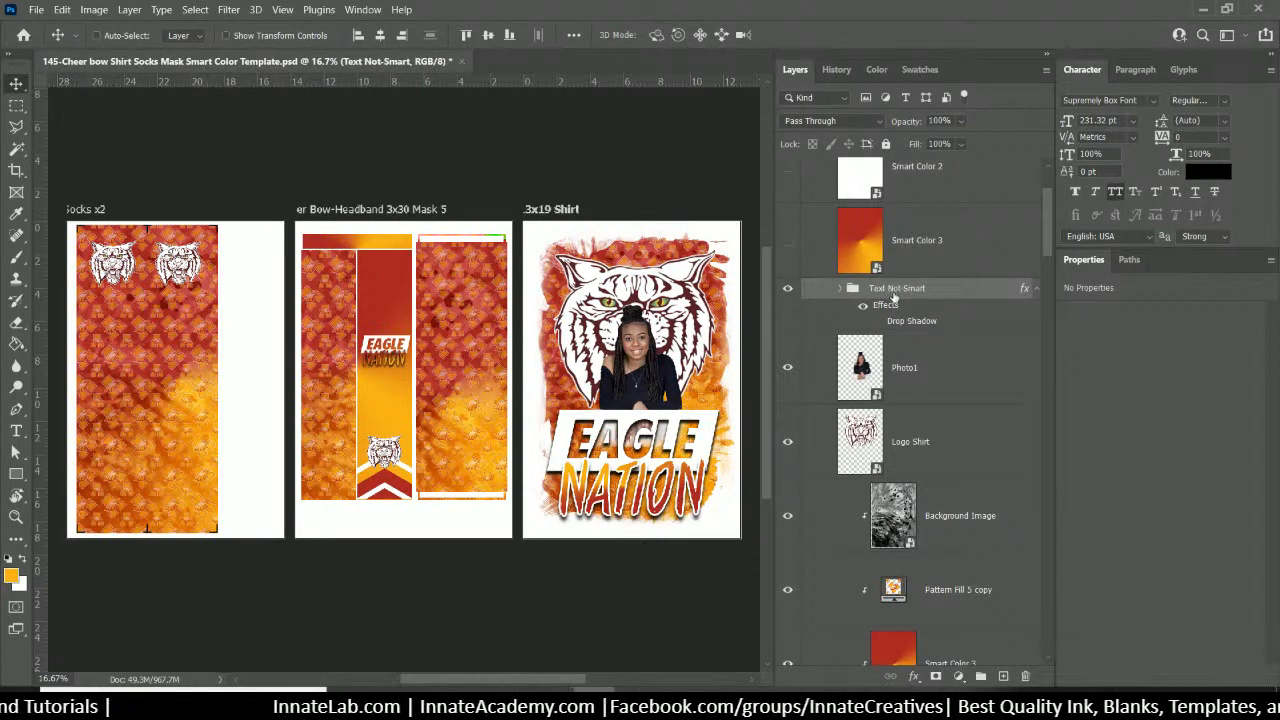
Duplicate the Text Not-Smart group on the 13x19 Shirt artboard and name the copy Text Smart
right_click(895, 297)
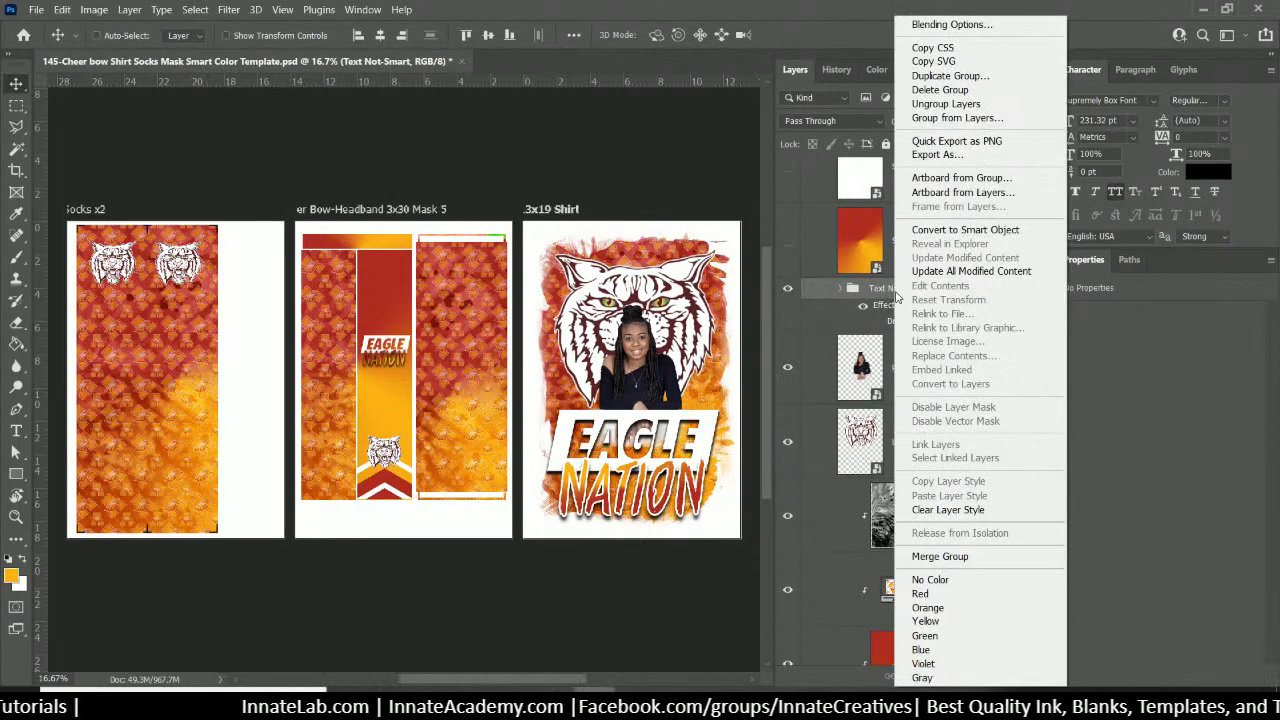
left_click(941, 76)
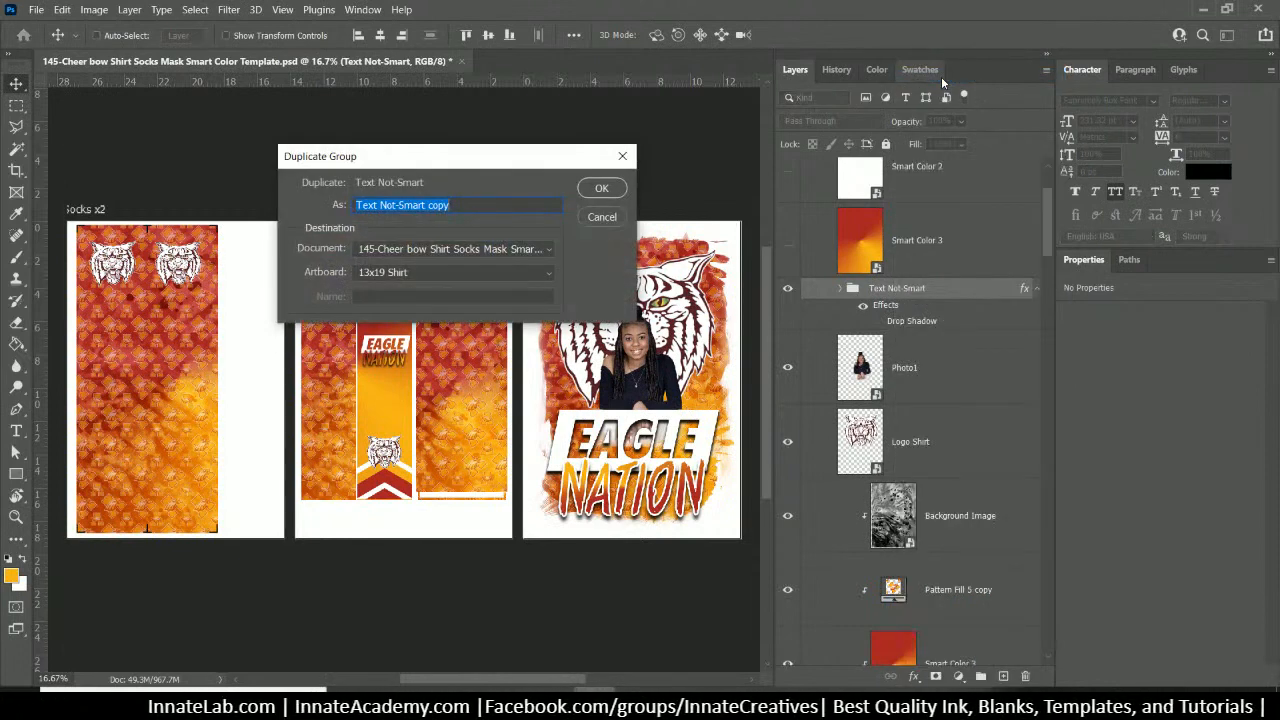
key("Return")
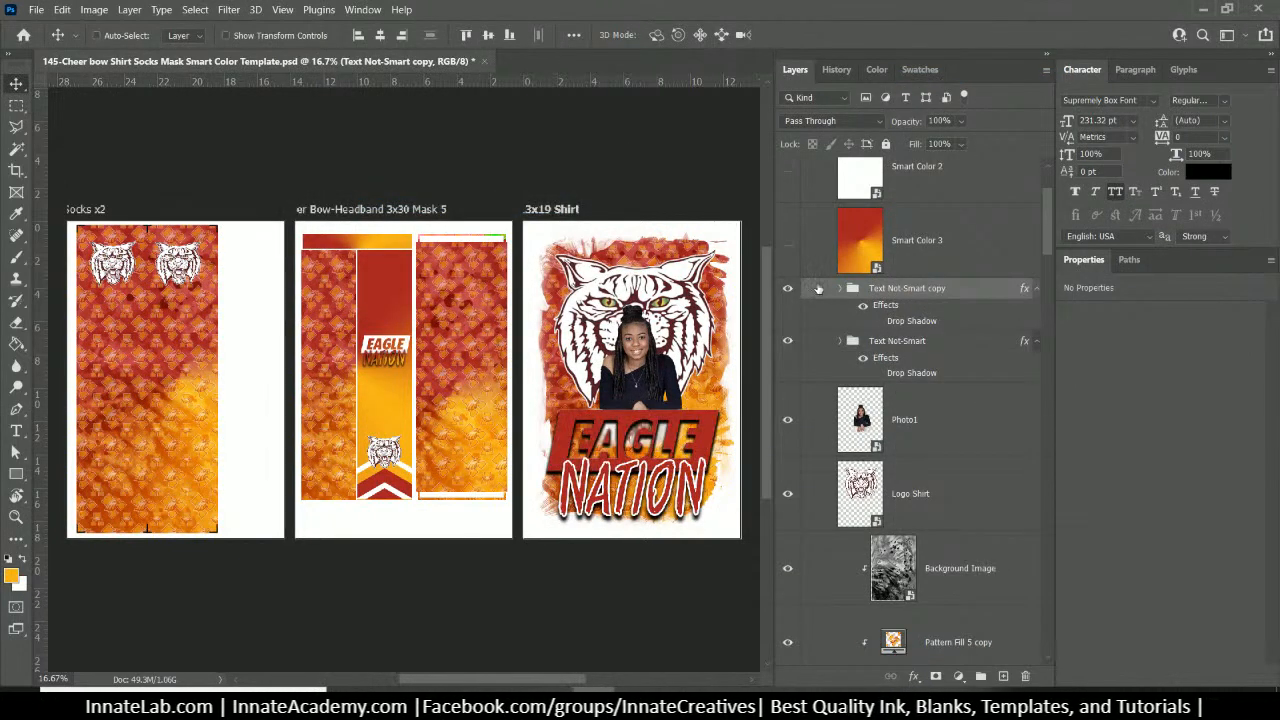
double_click(897, 289)
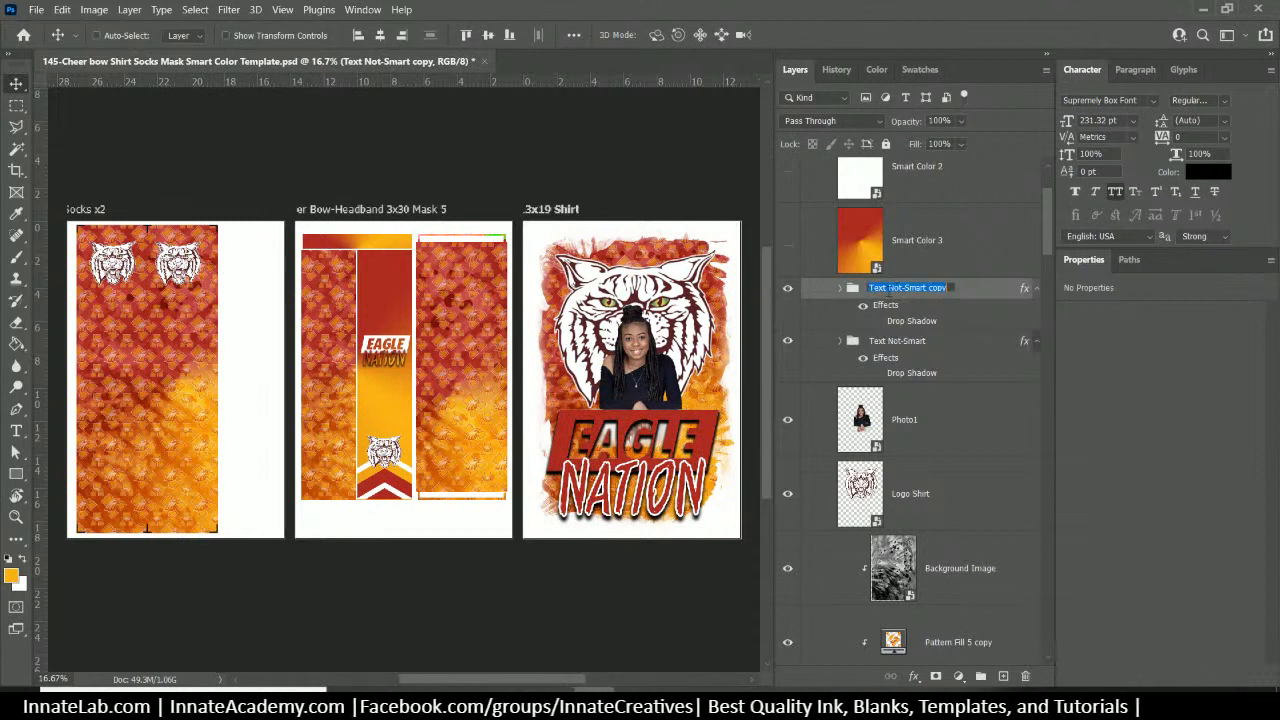
type("Text")
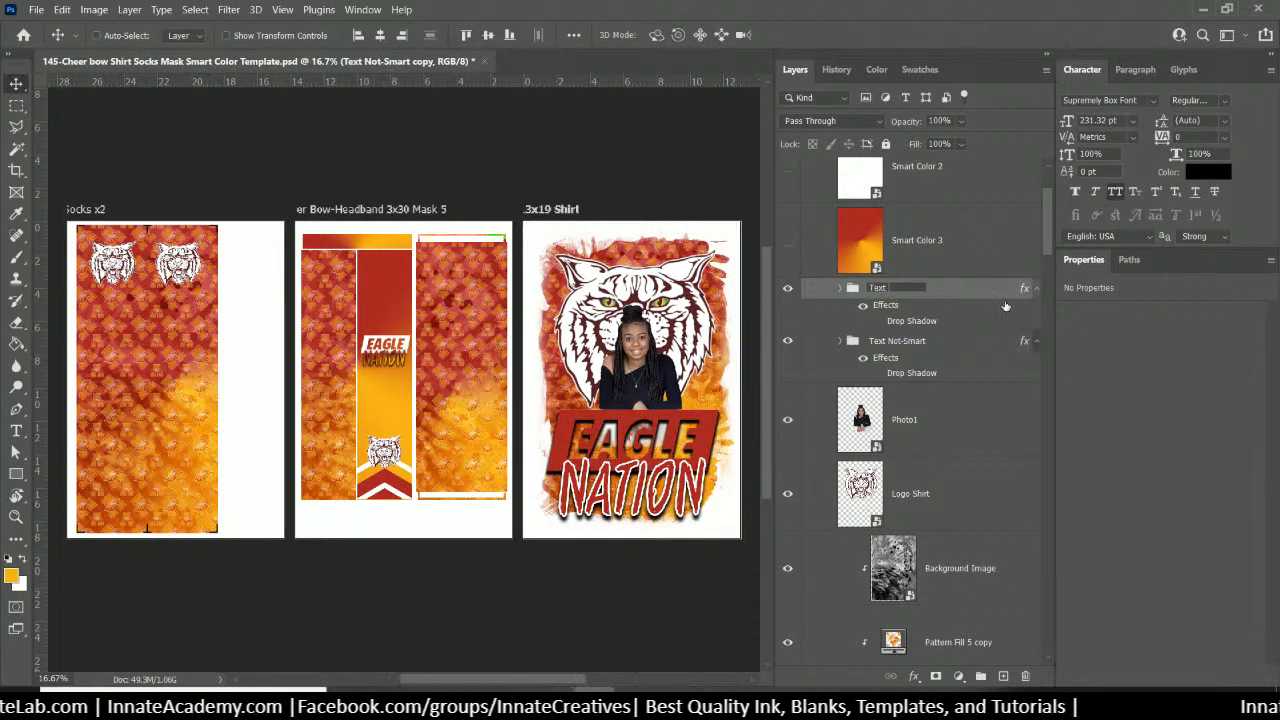
type(" Smart")
key("Return")
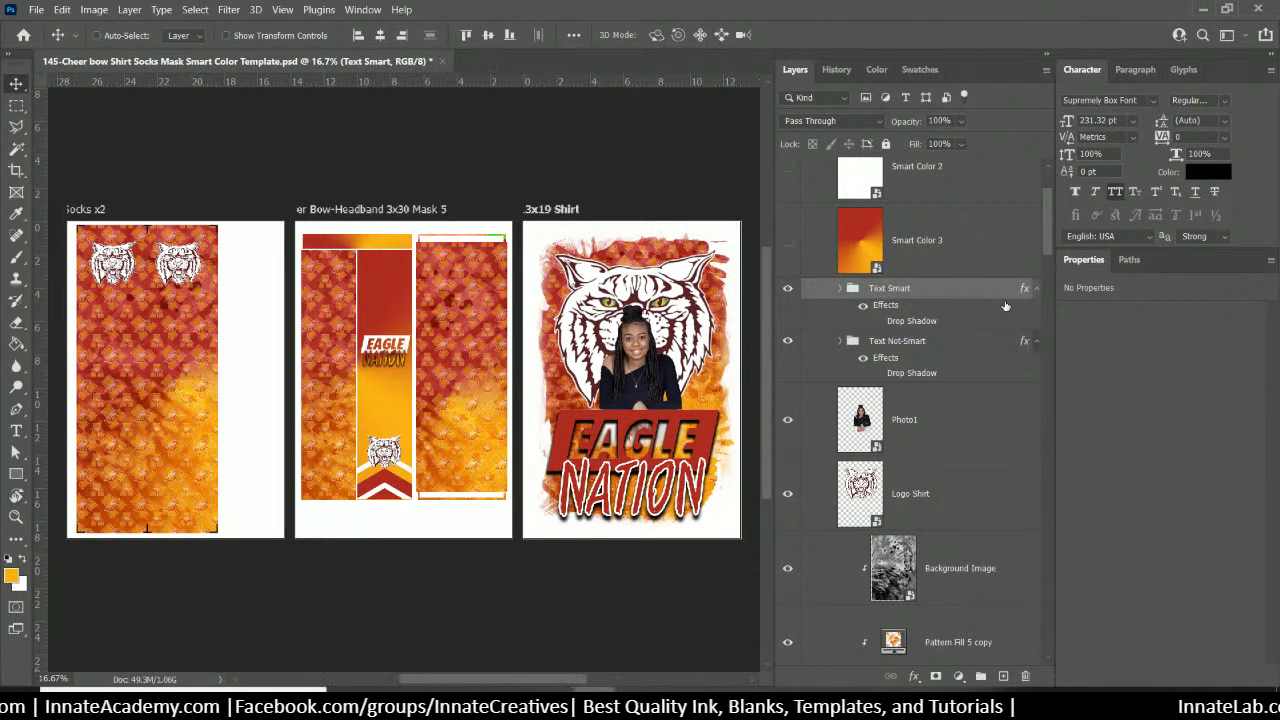
Check the layers inside the Text Smart group, collapse it and hide the Text Not-Smart group
left_click(840, 289)
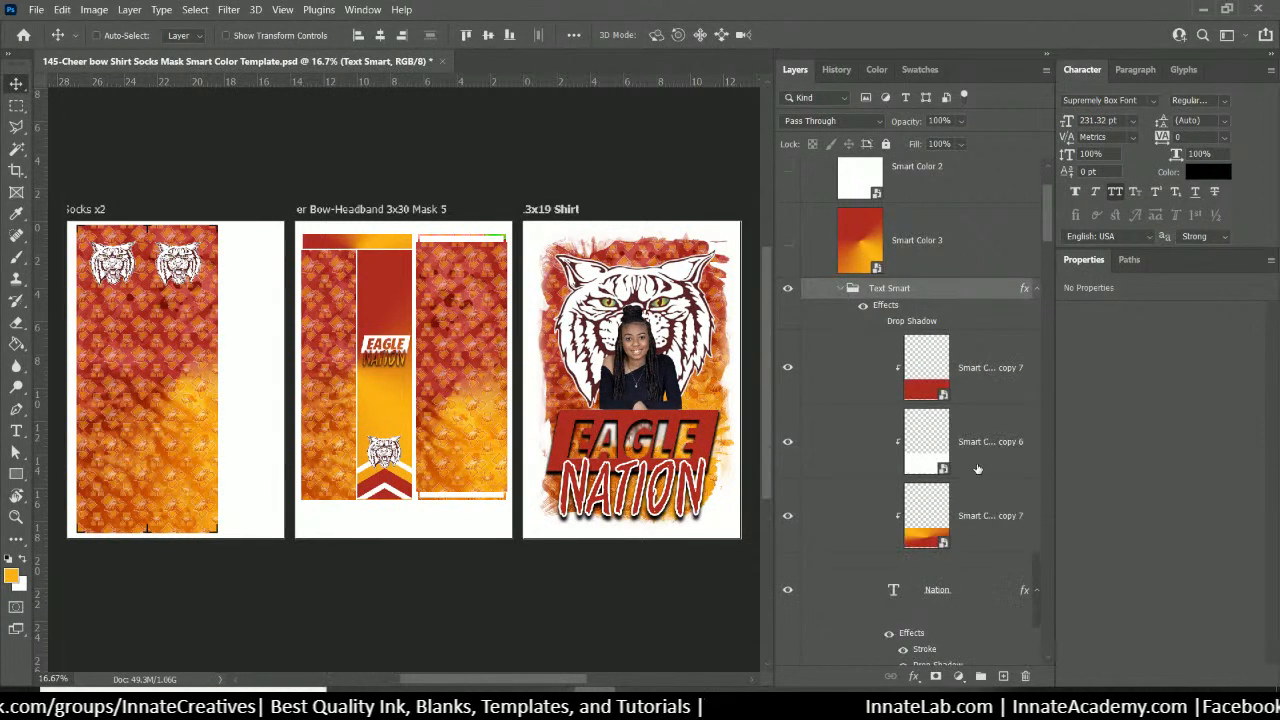
scroll(978, 469, "down", 2)
left_click(984, 505)
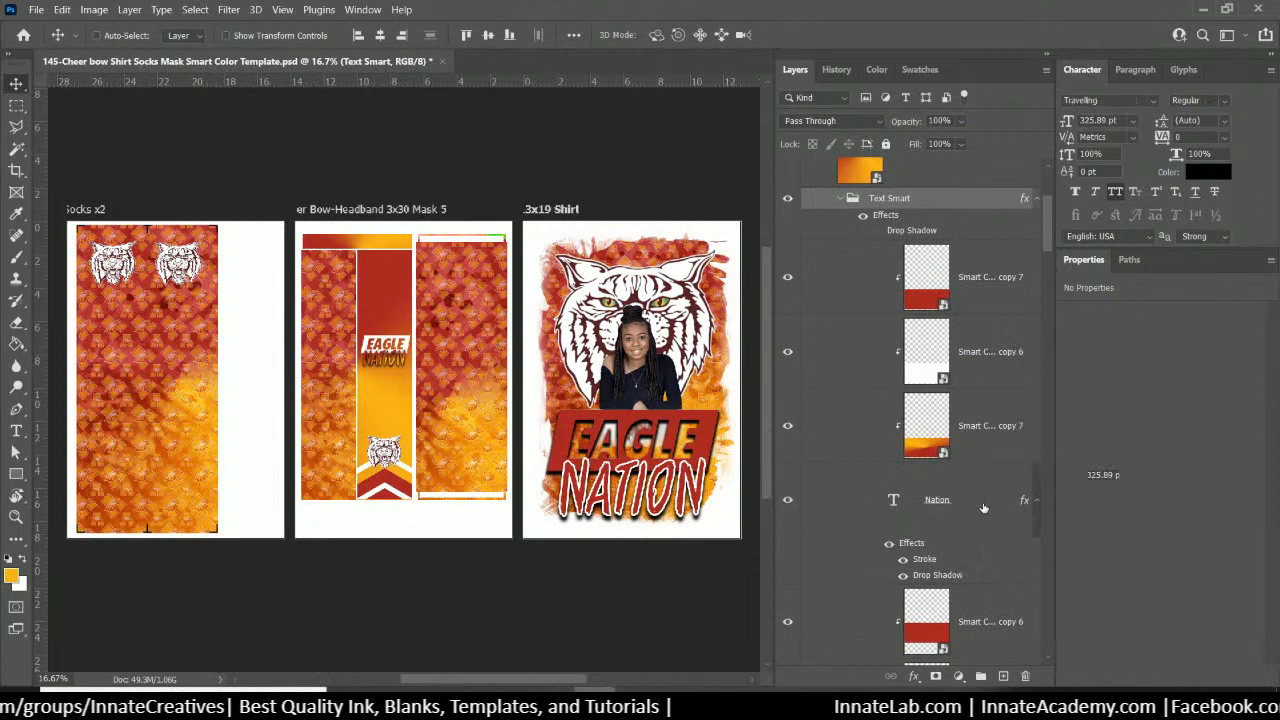
left_click(841, 199)
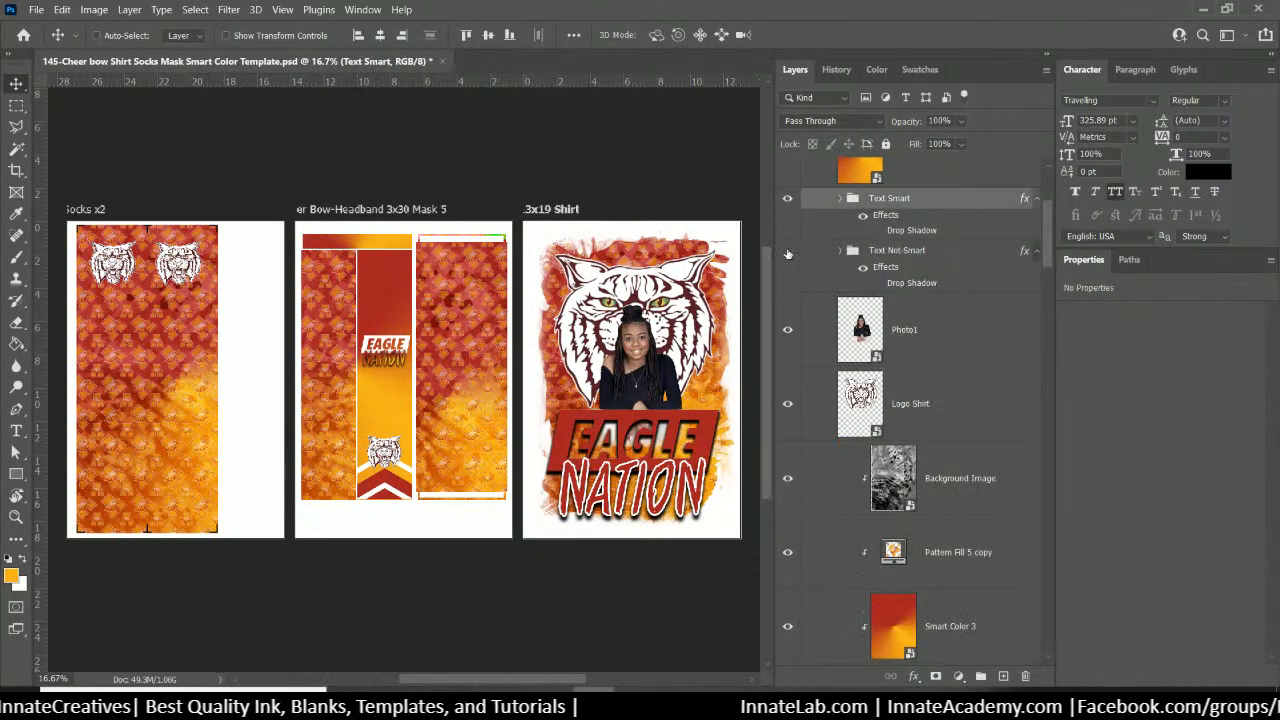
Copy the layer style of the Nation text layer in the Text Smart group and clear it from that layer
left_click(840, 198)
scroll(968, 454, "down", 1)
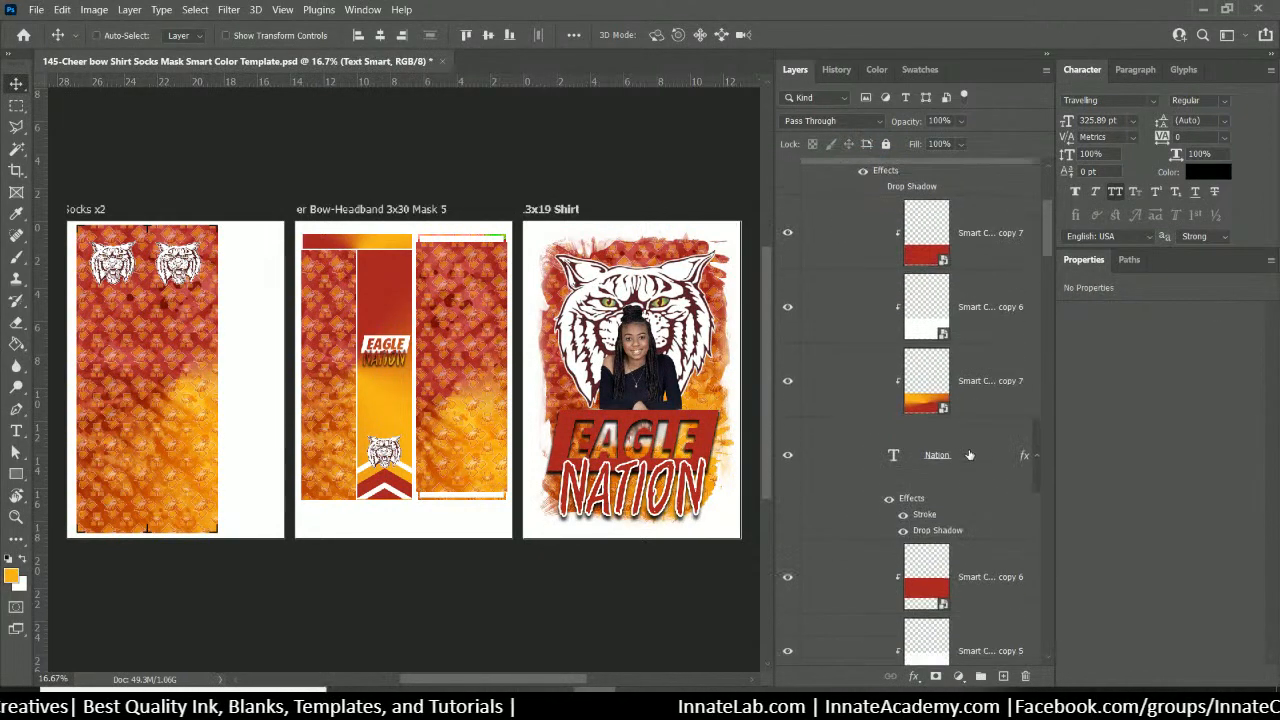
left_click(927, 455)
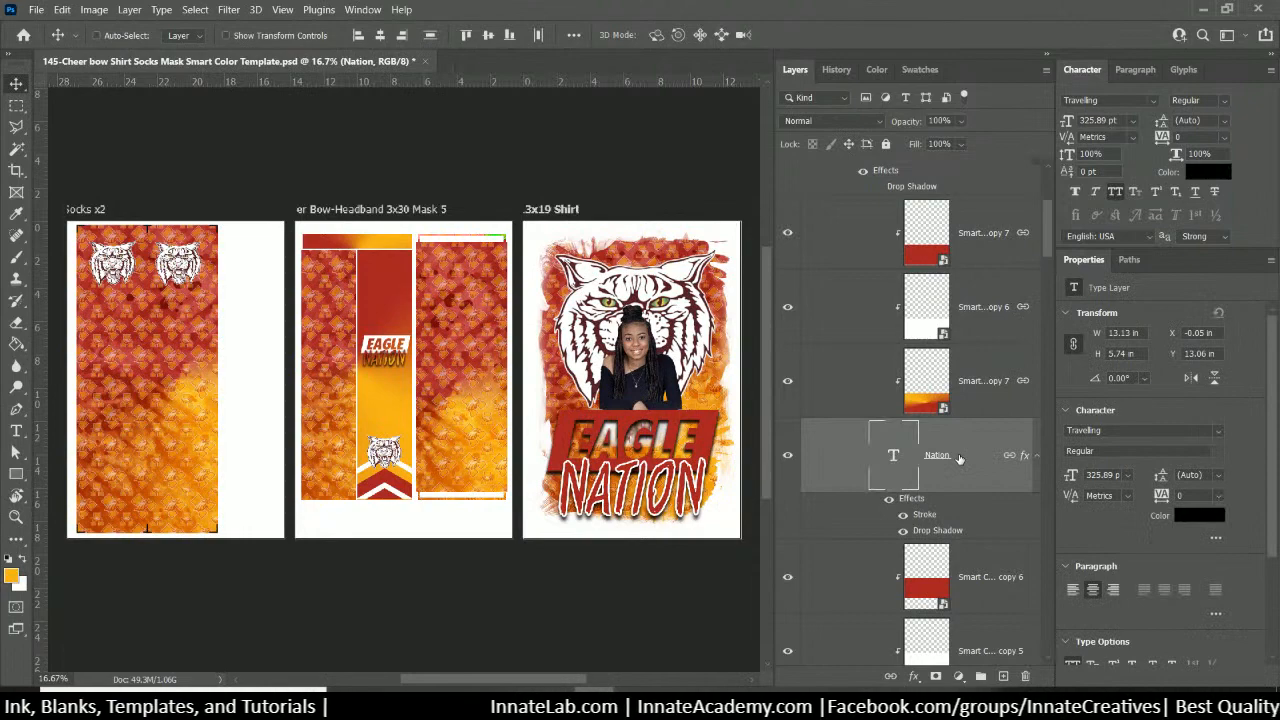
right_click(958, 458)
left_click(1000, 563)
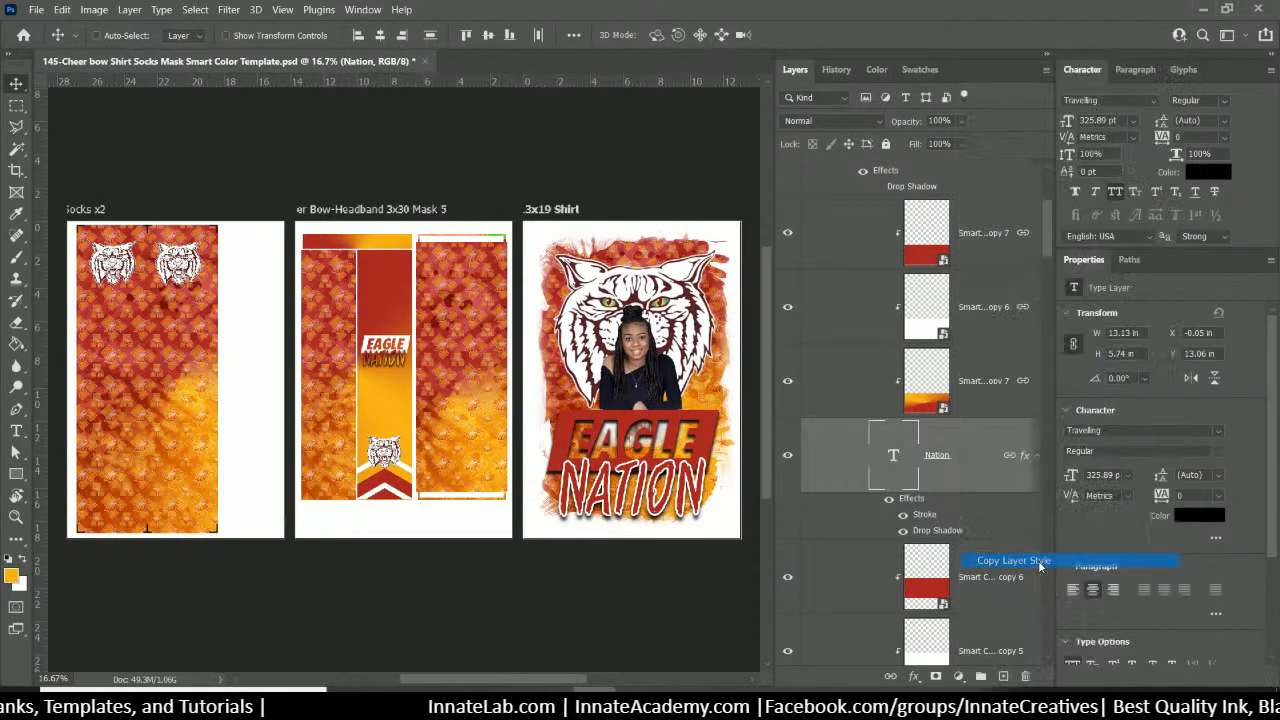
right_click(950, 461)
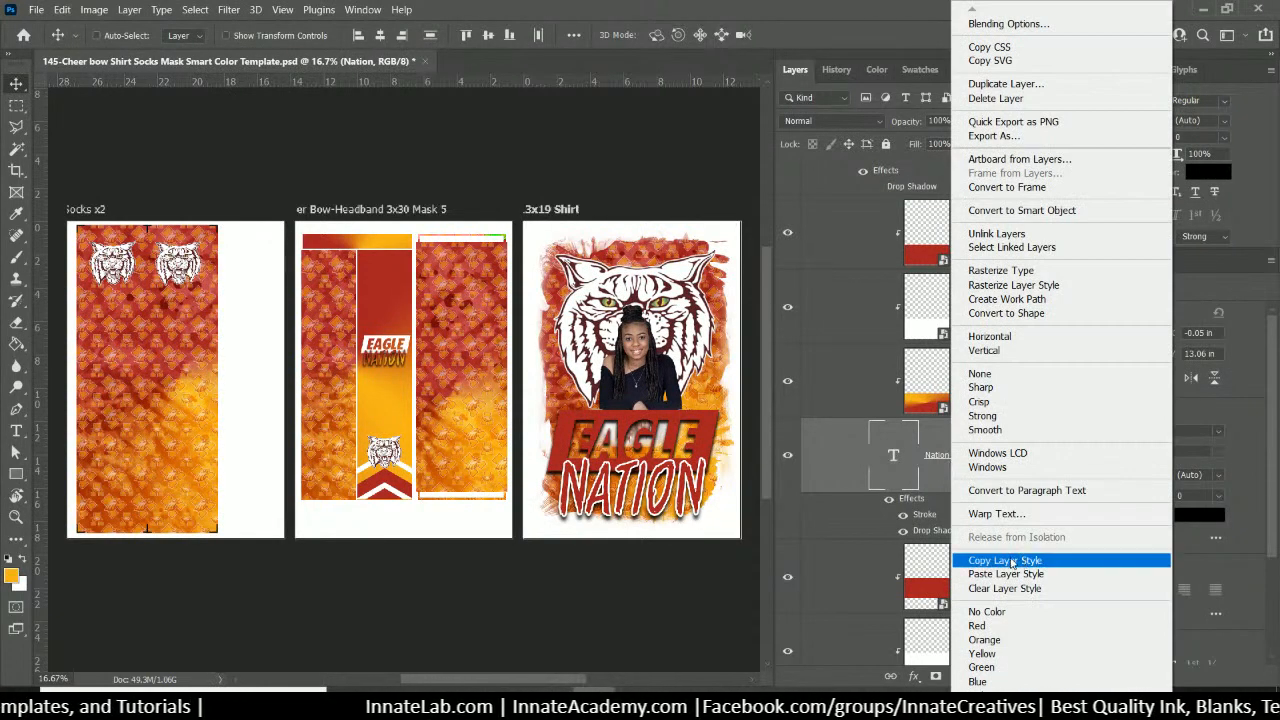
left_click(1004, 588)
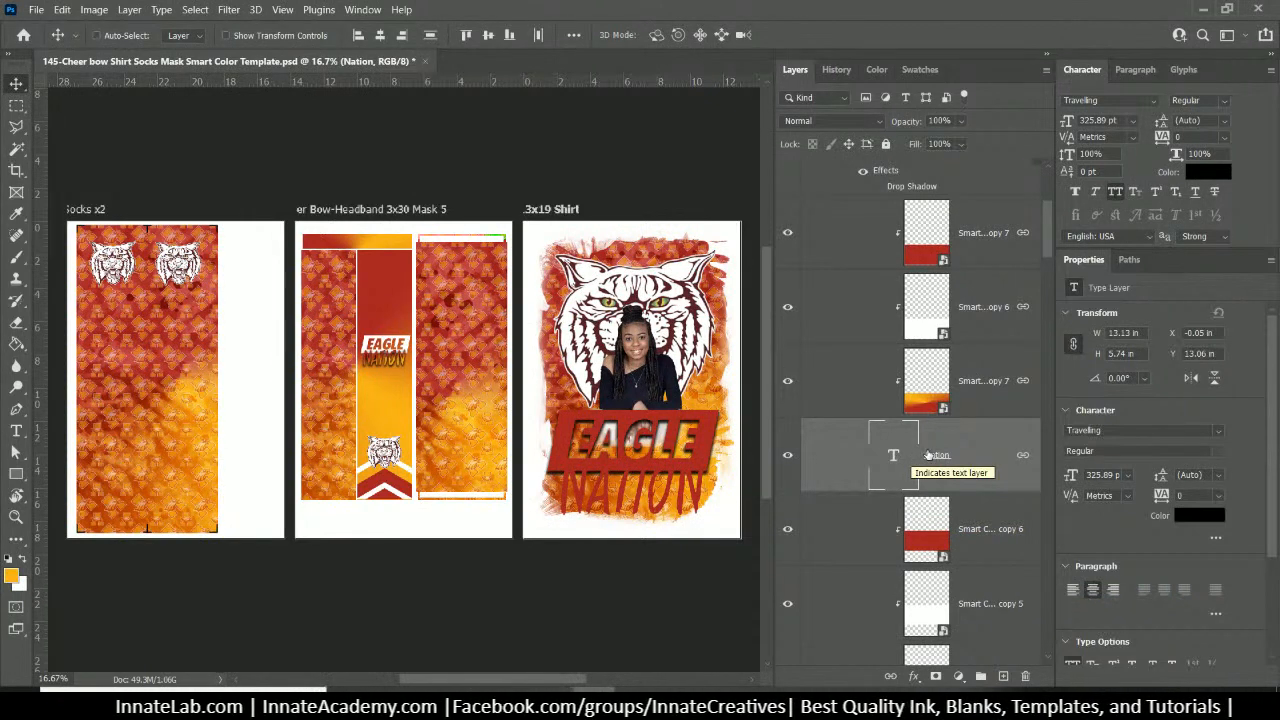
Convert the Nation text layer to a smart object and paste the copied layer style onto it
right_click(934, 455)
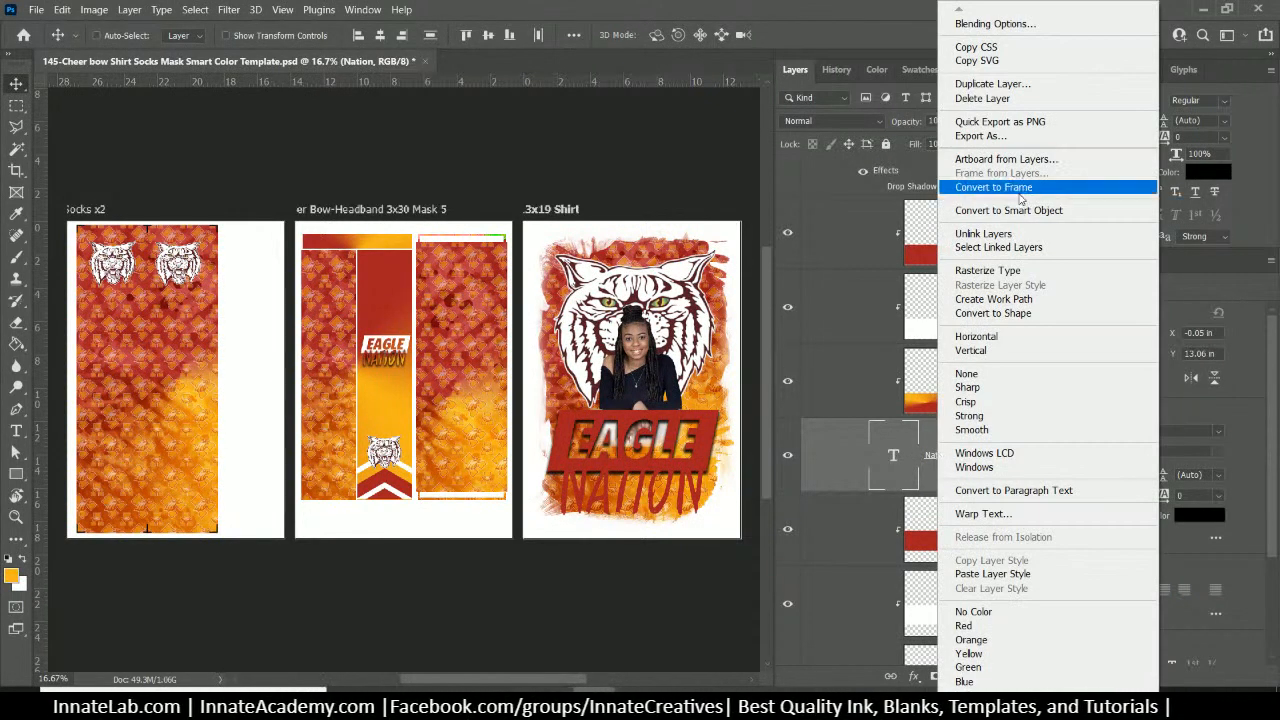
left_click(990, 210)
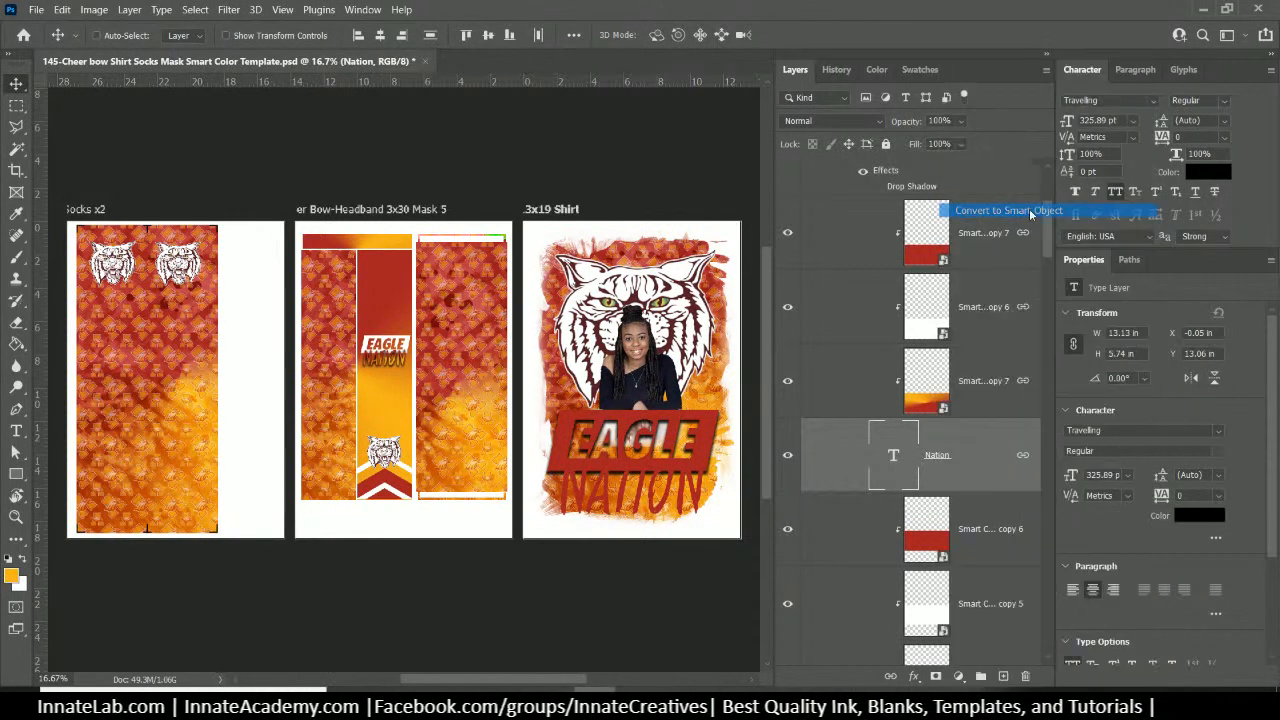
right_click(988, 459)
left_click(1020, 452)
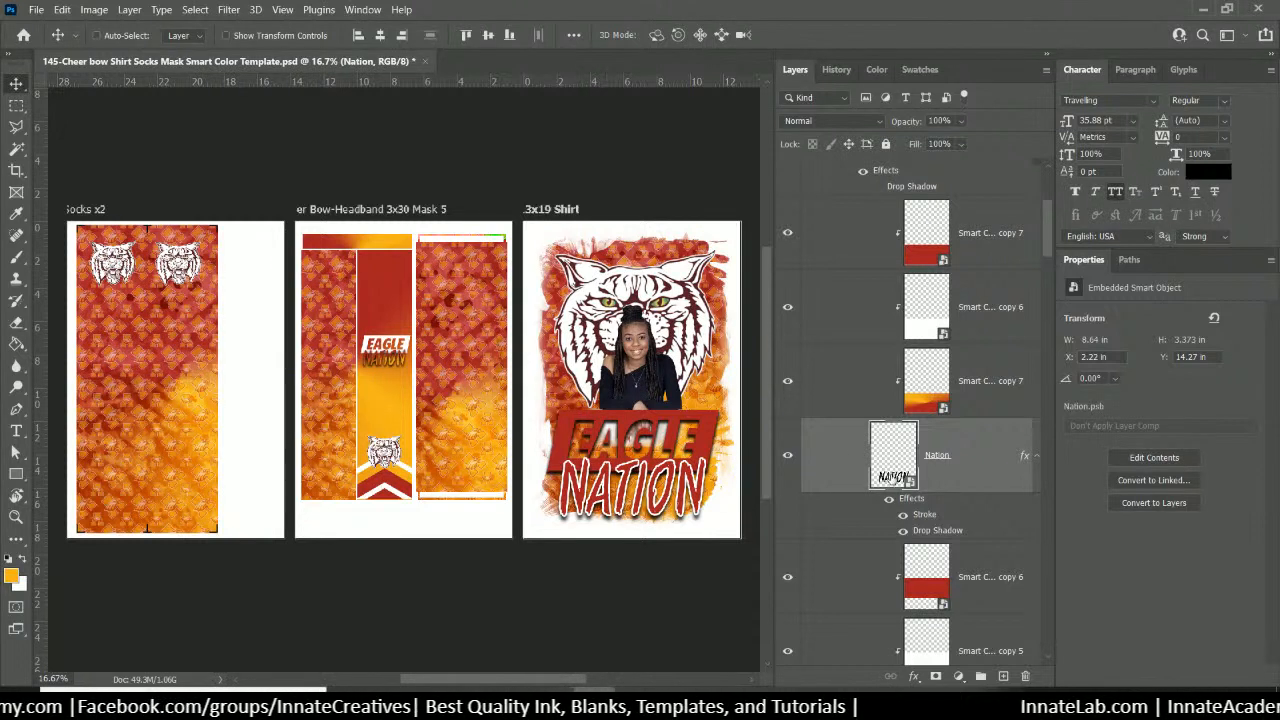
Copy the layer style of the Eagle text layer in the Text Smart group and clear it from that layer
scroll(893, 478, "down", 6)
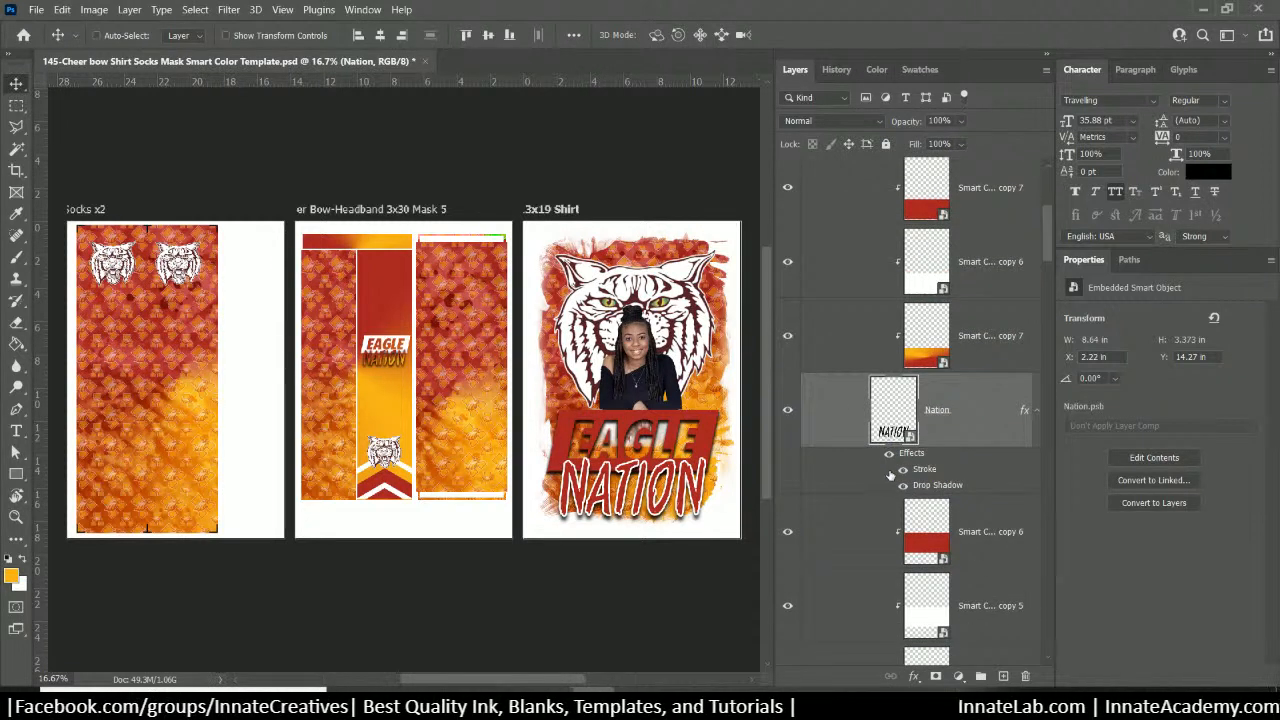
left_click(960, 495)
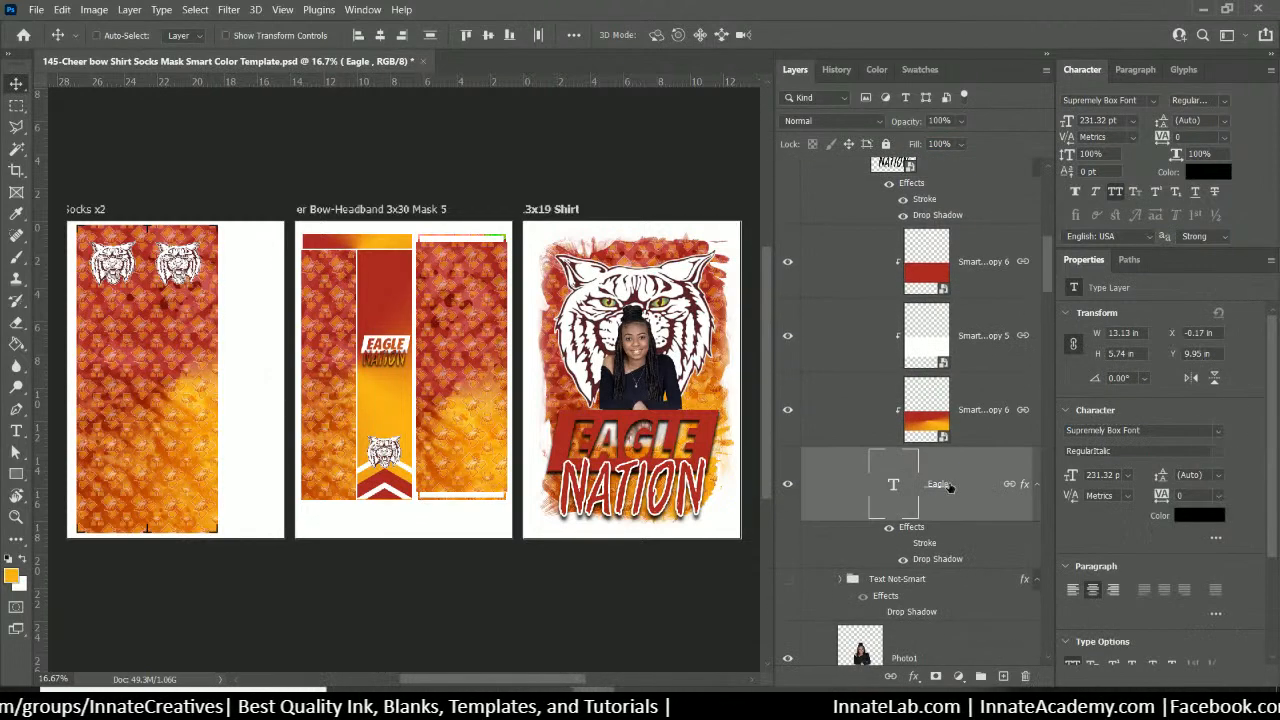
right_click(950, 487)
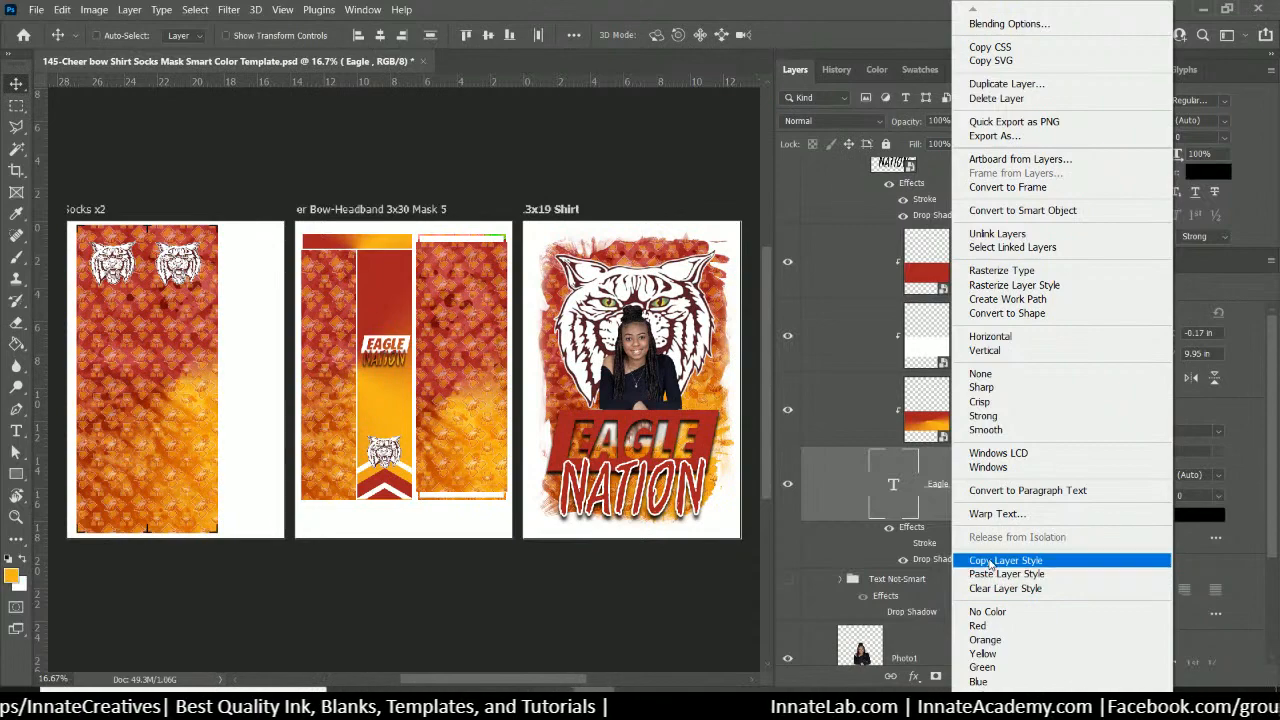
left_click(991, 564)
right_click(956, 506)
left_click(1003, 589)
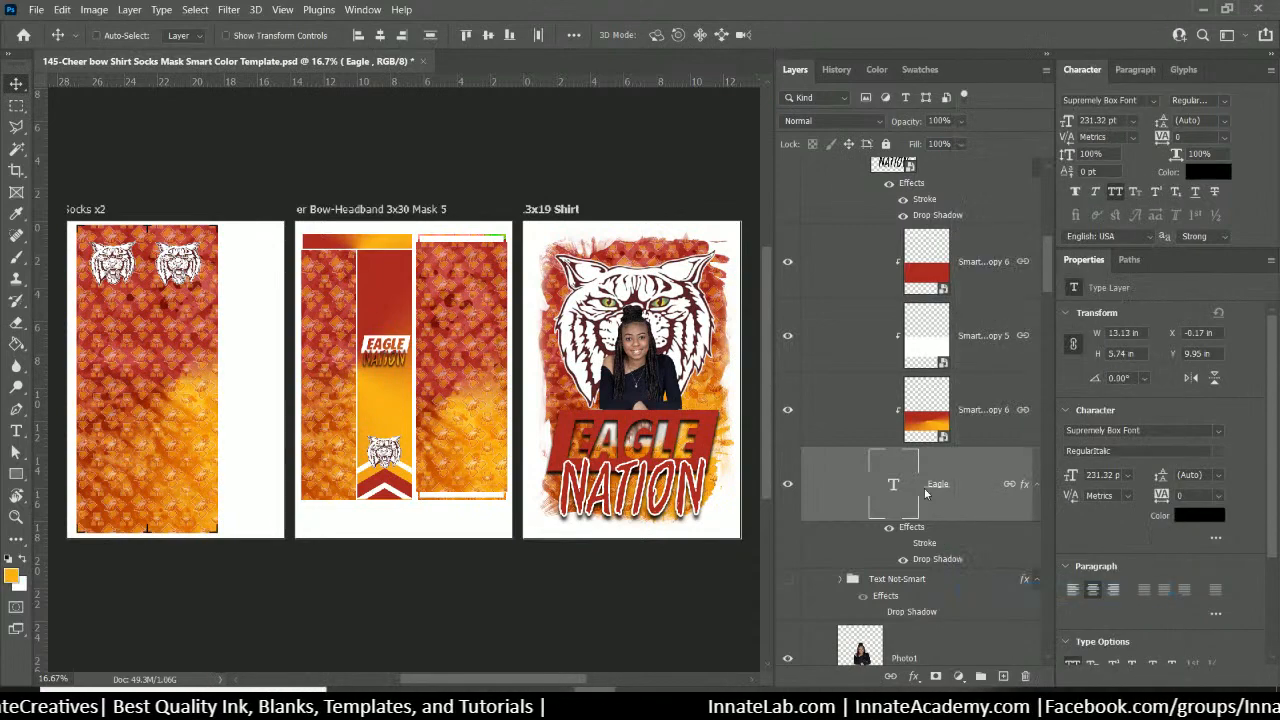
Convert the Eagle text layer to a smart object and paste the copied layer style onto it
right_click(954, 495)
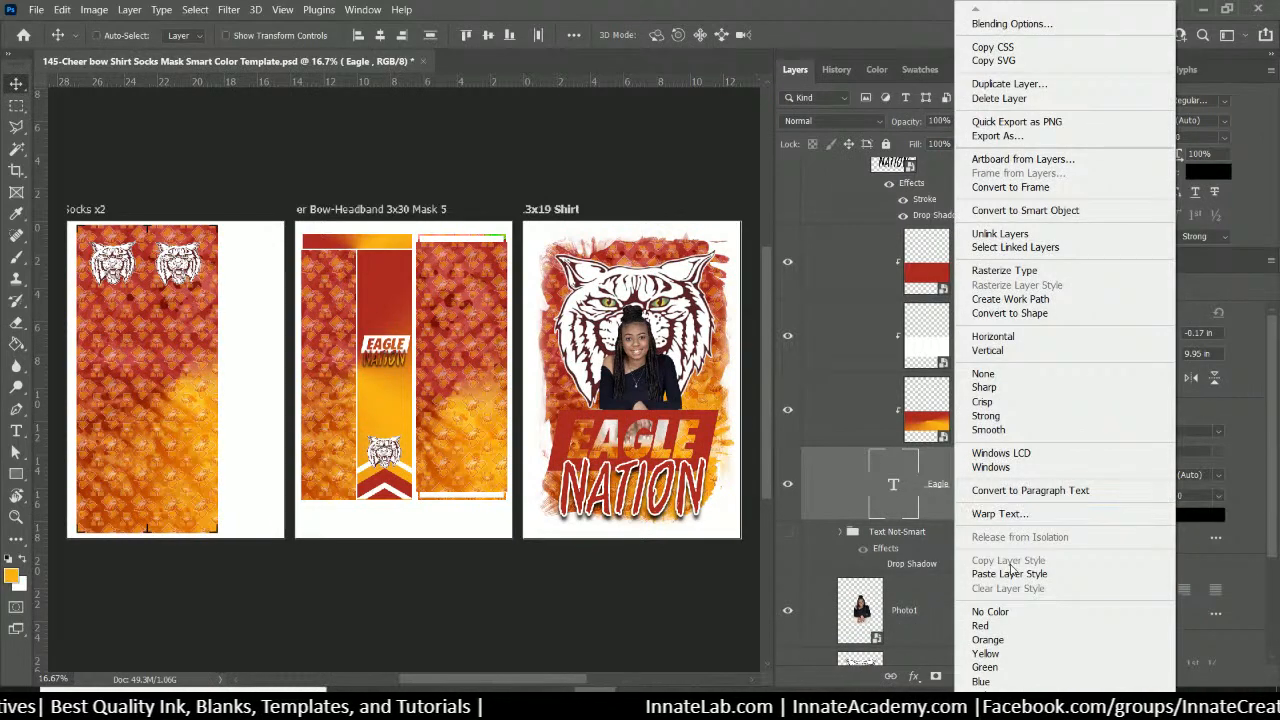
left_click(1025, 210)
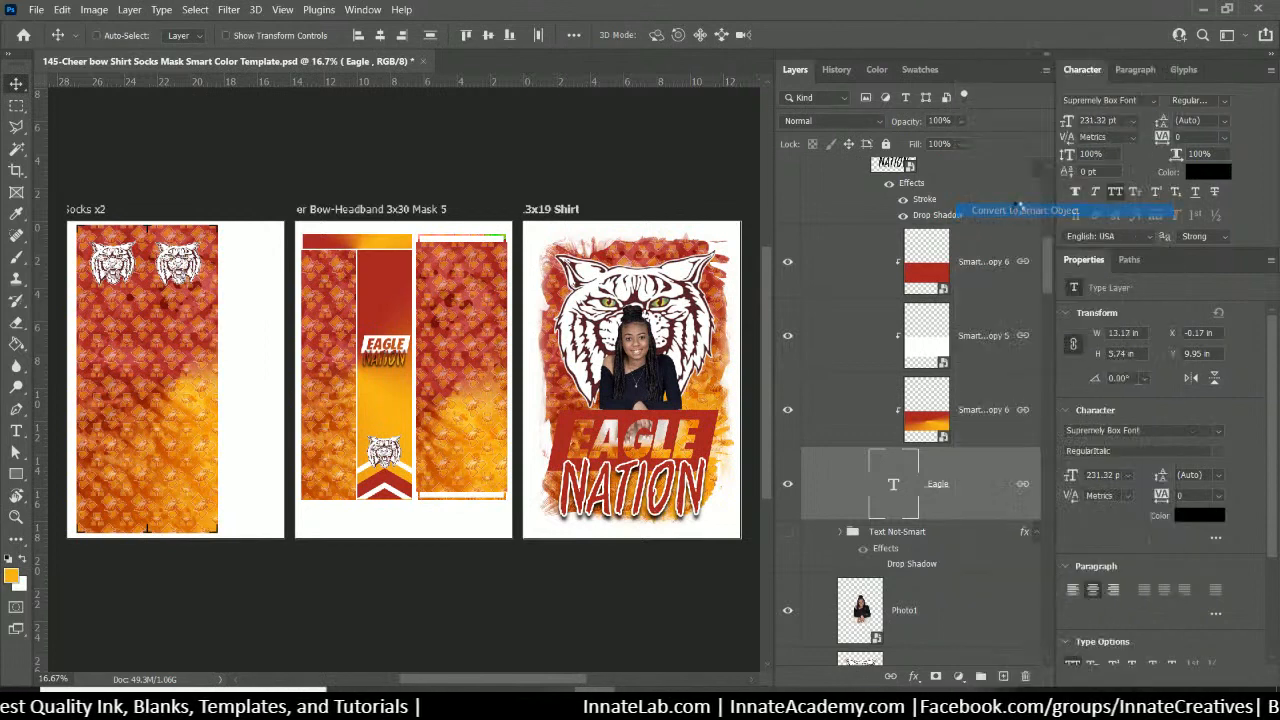
right_click(946, 496)
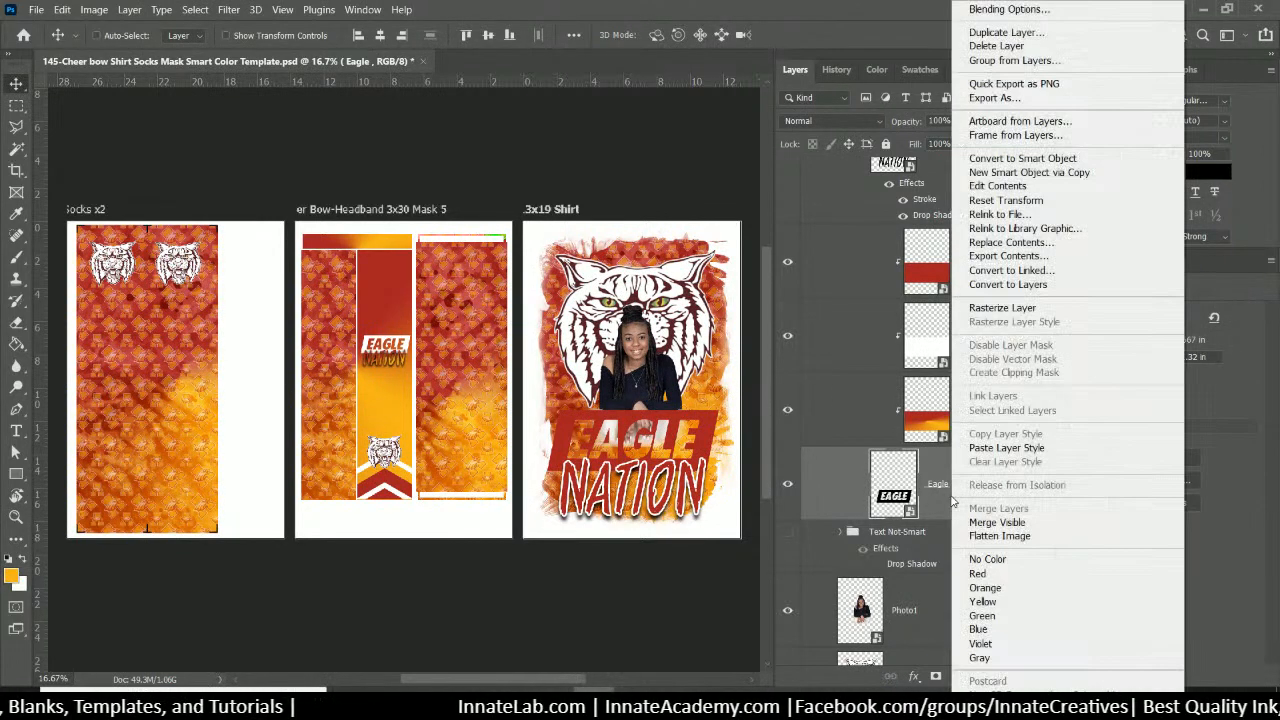
left_click(1010, 452)
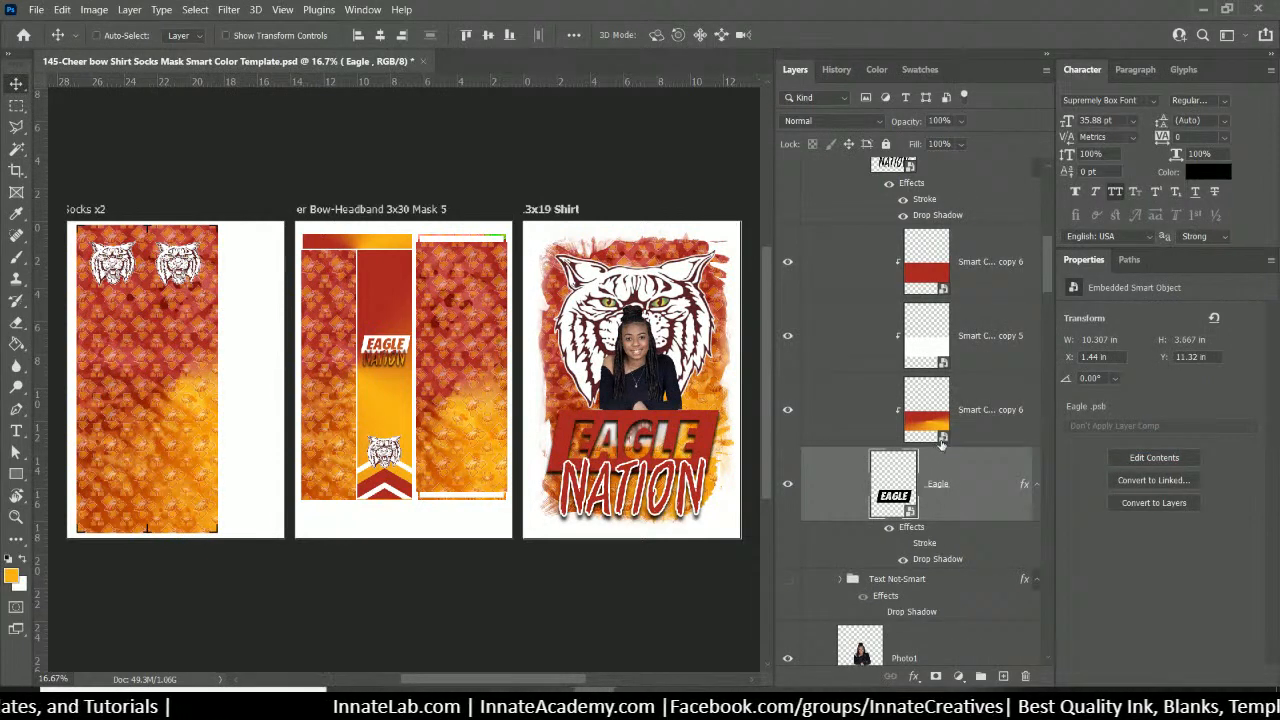
Open the Eagle smart object's contents, duplicate its Eagle text layer and hide the original
scroll(856, 459, "down", 1)
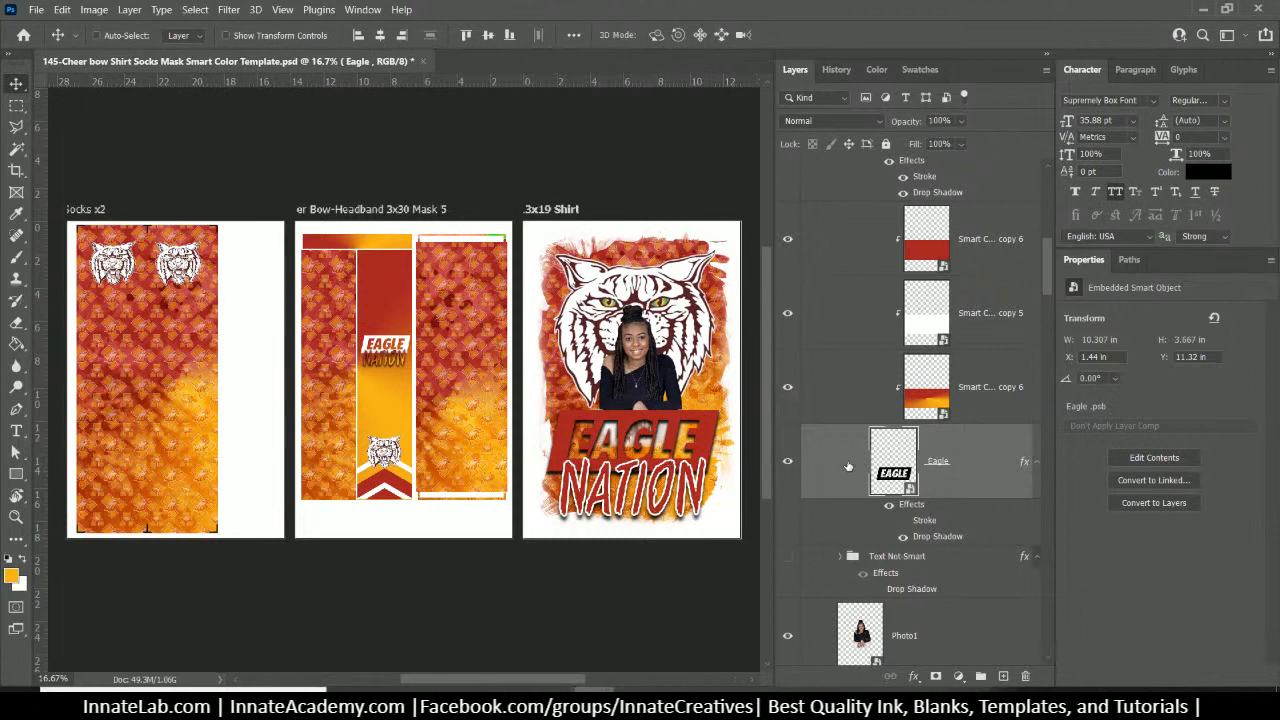
double_click(893, 462)
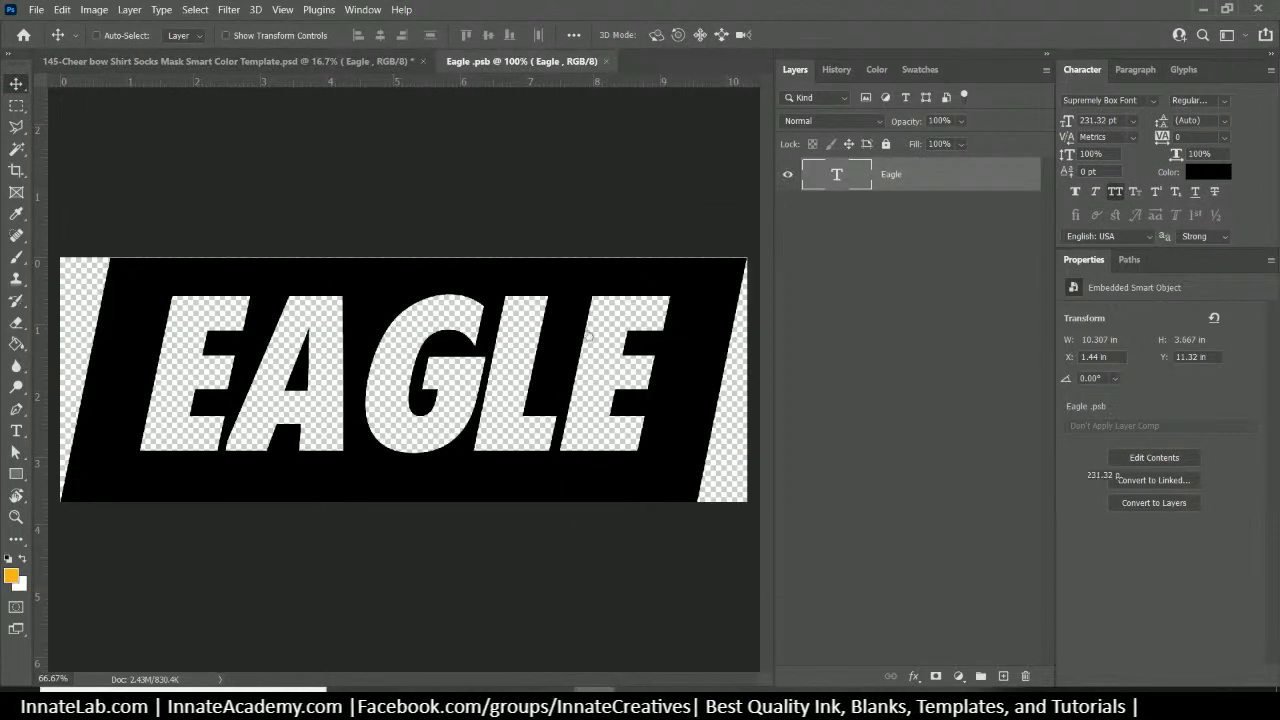
right_click(957, 188)
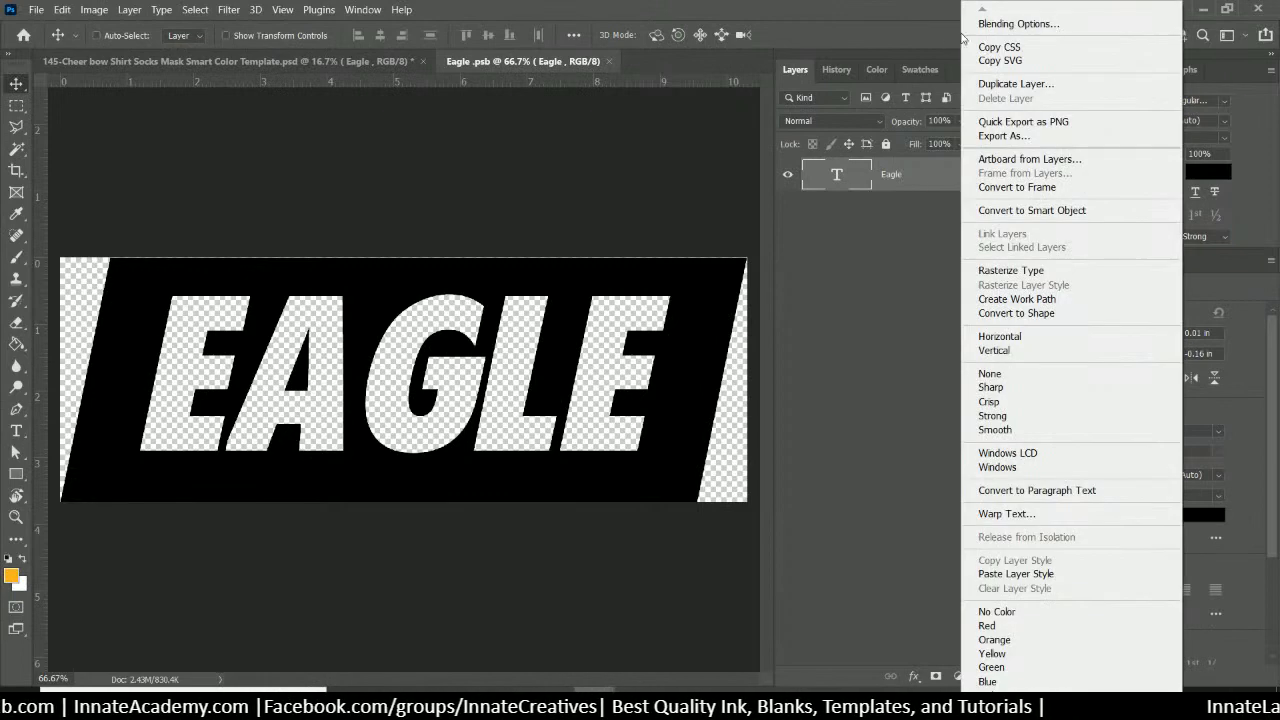
left_click(1004, 84)
key("Return")
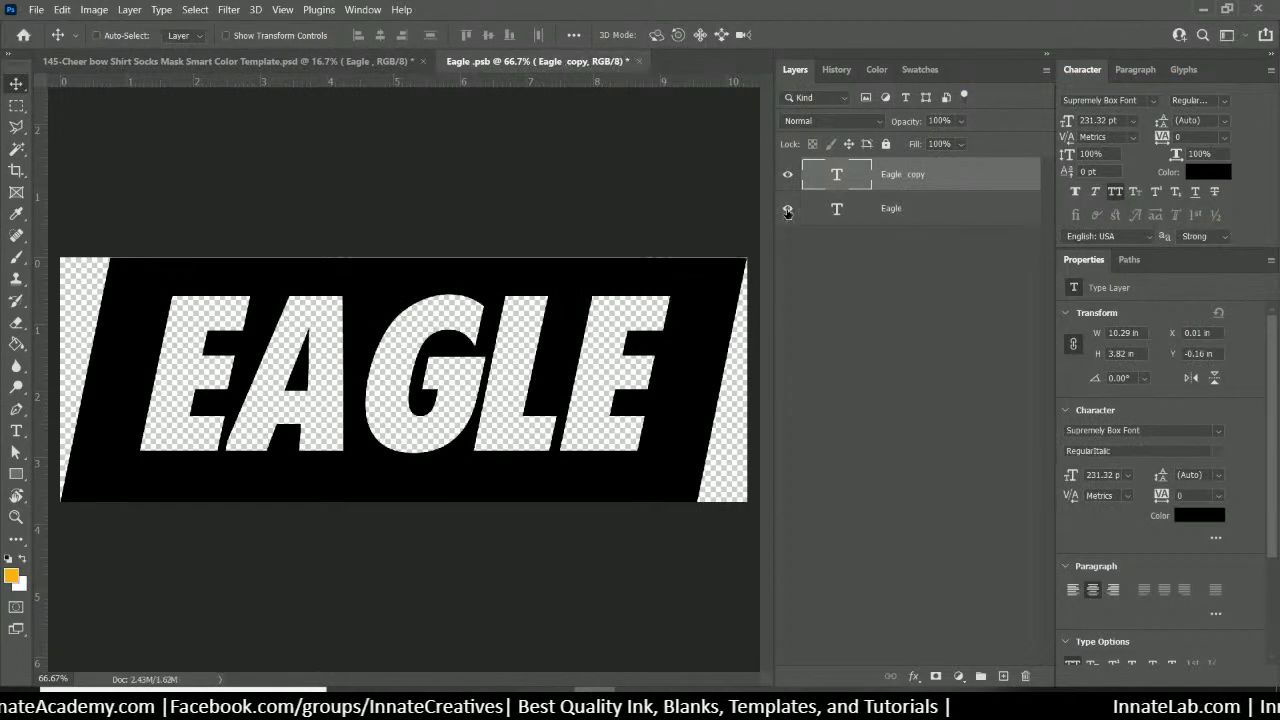
left_click(787, 211)
Replace the text of the duplicated Eagle layer with WILDCAT
double_click(837, 175)
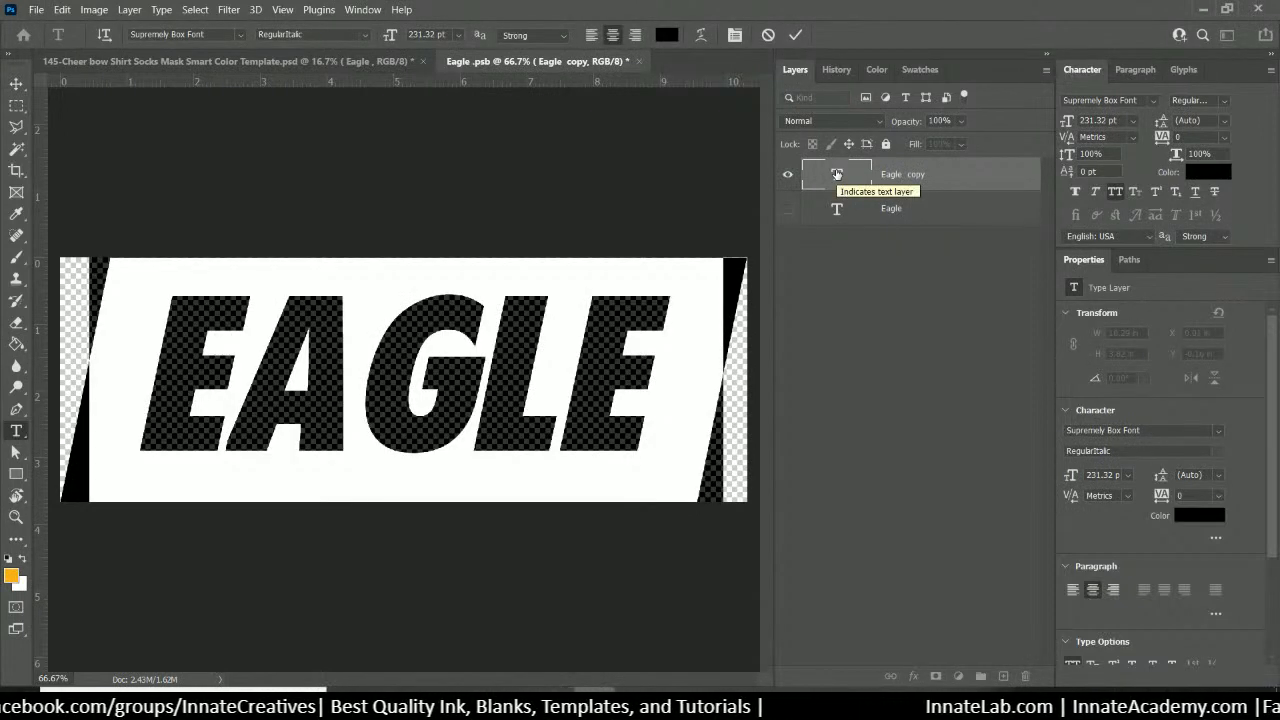
key("BackSpace")
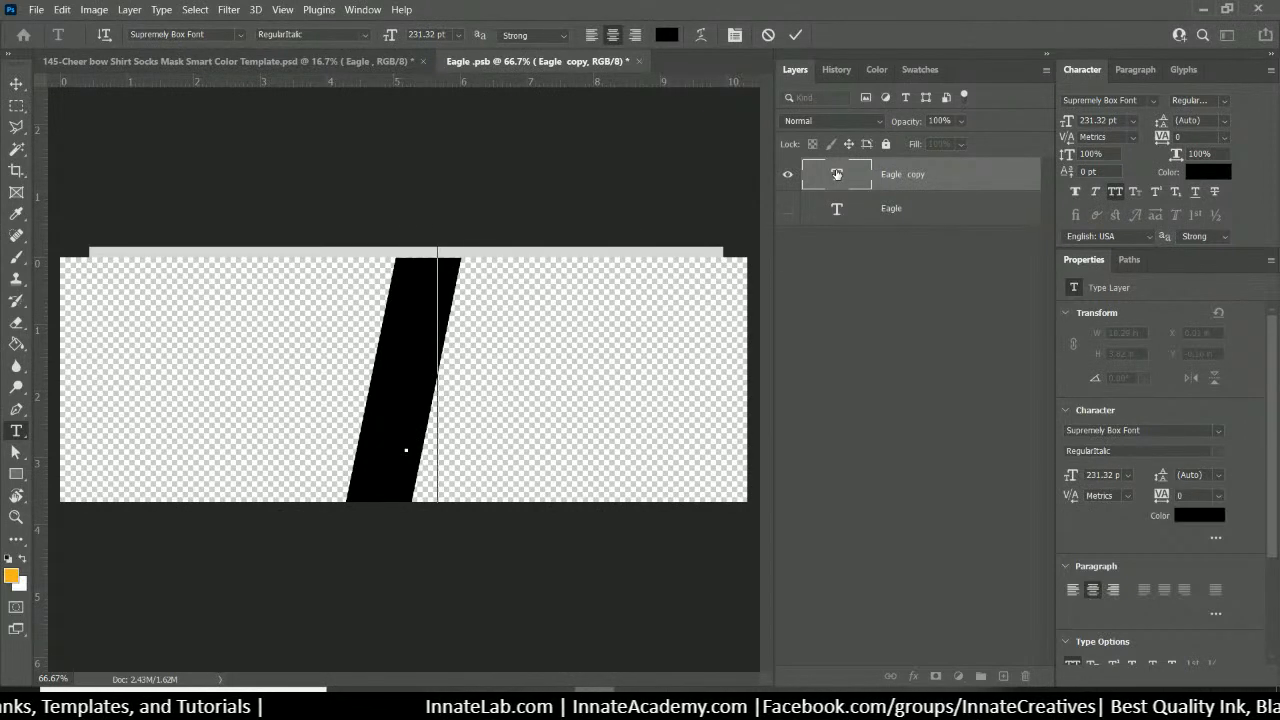
type("WI")
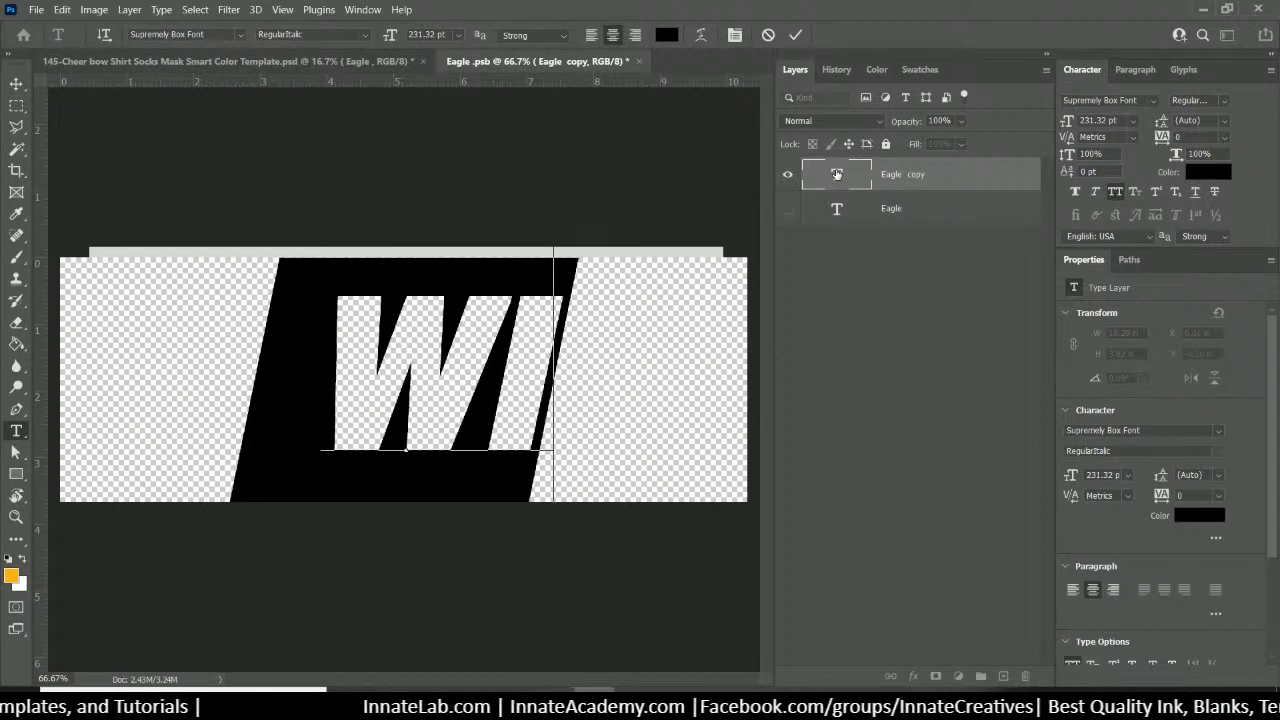
type("LDCAT")
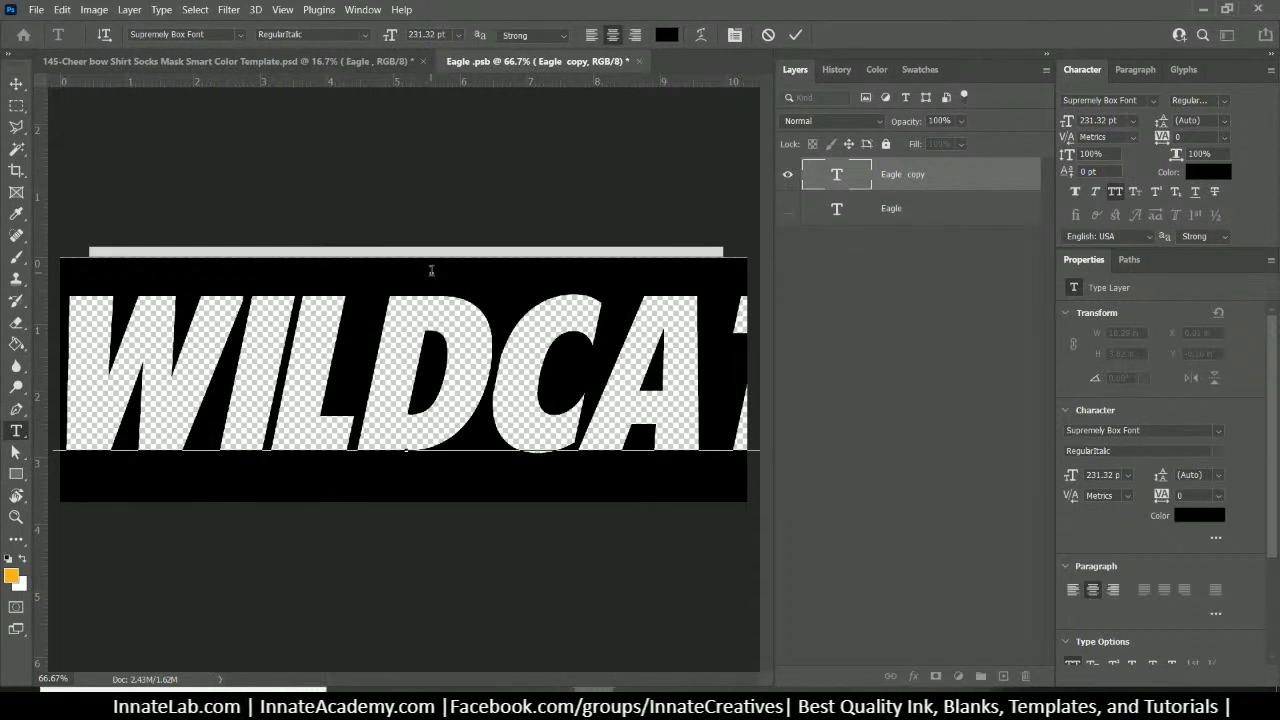
key("ctrl+minus")
key("ctrl+minus")
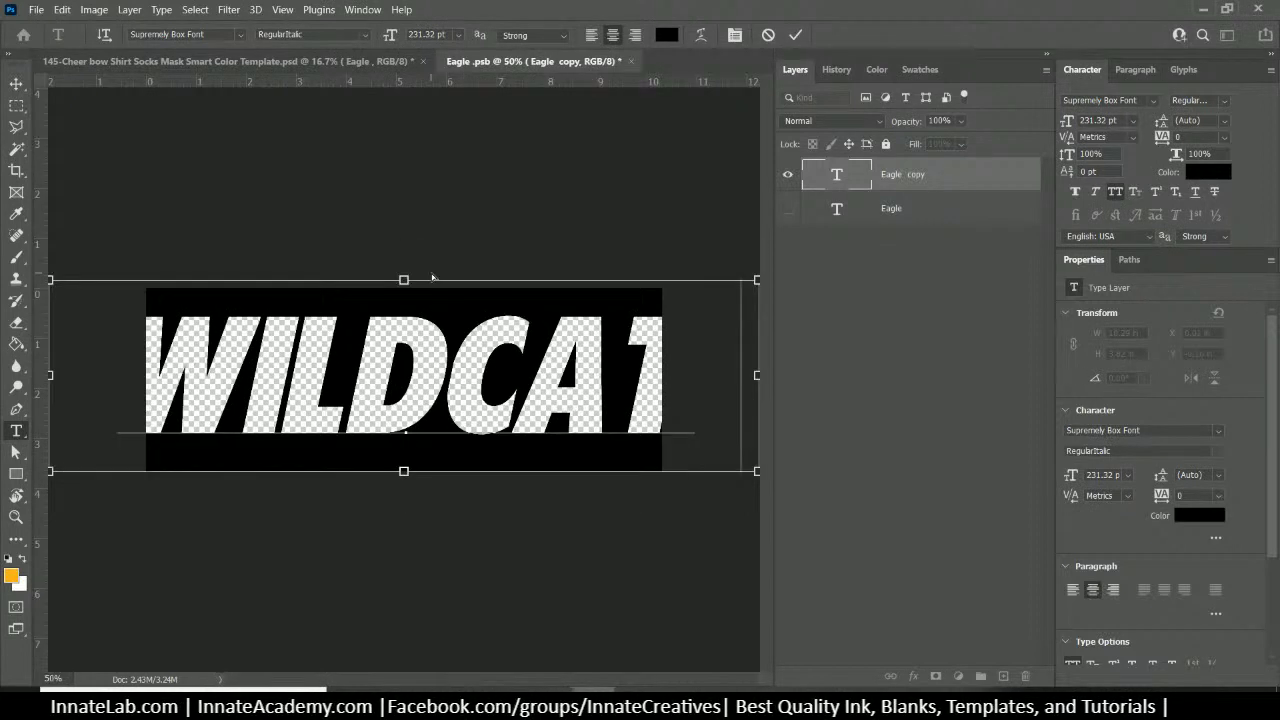
left_click(16, 86)
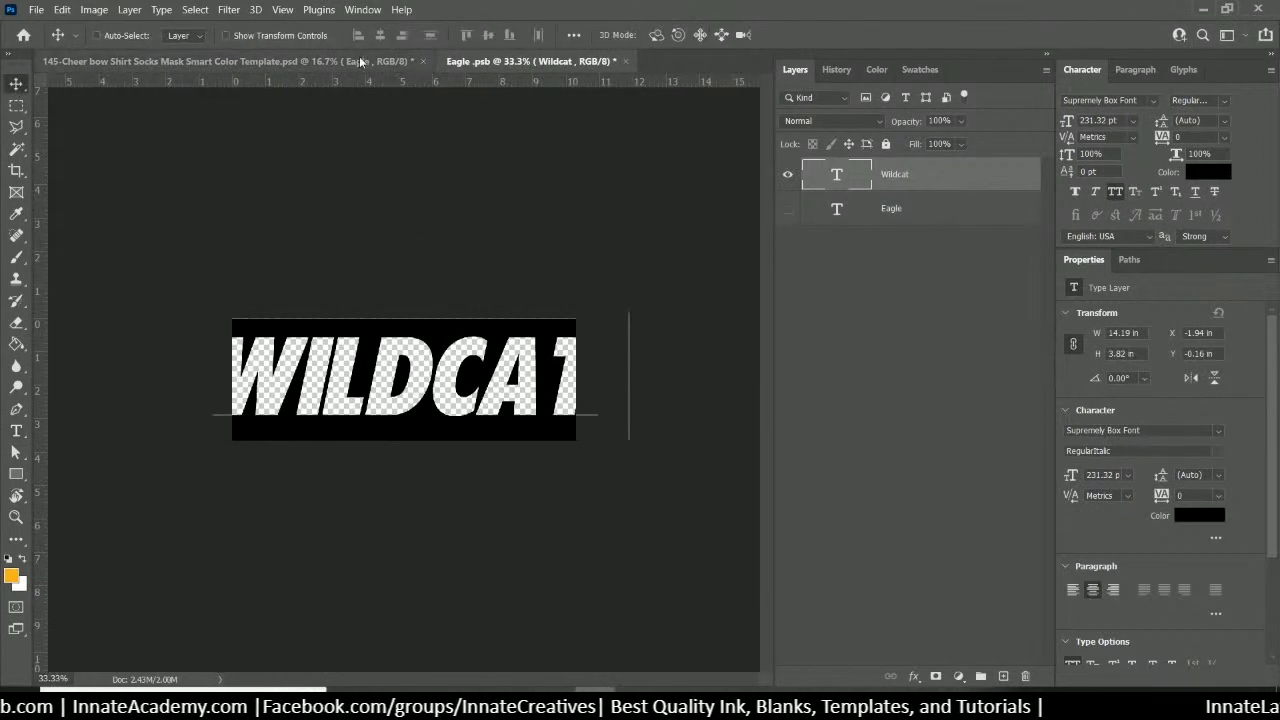
left_click(64, 10)
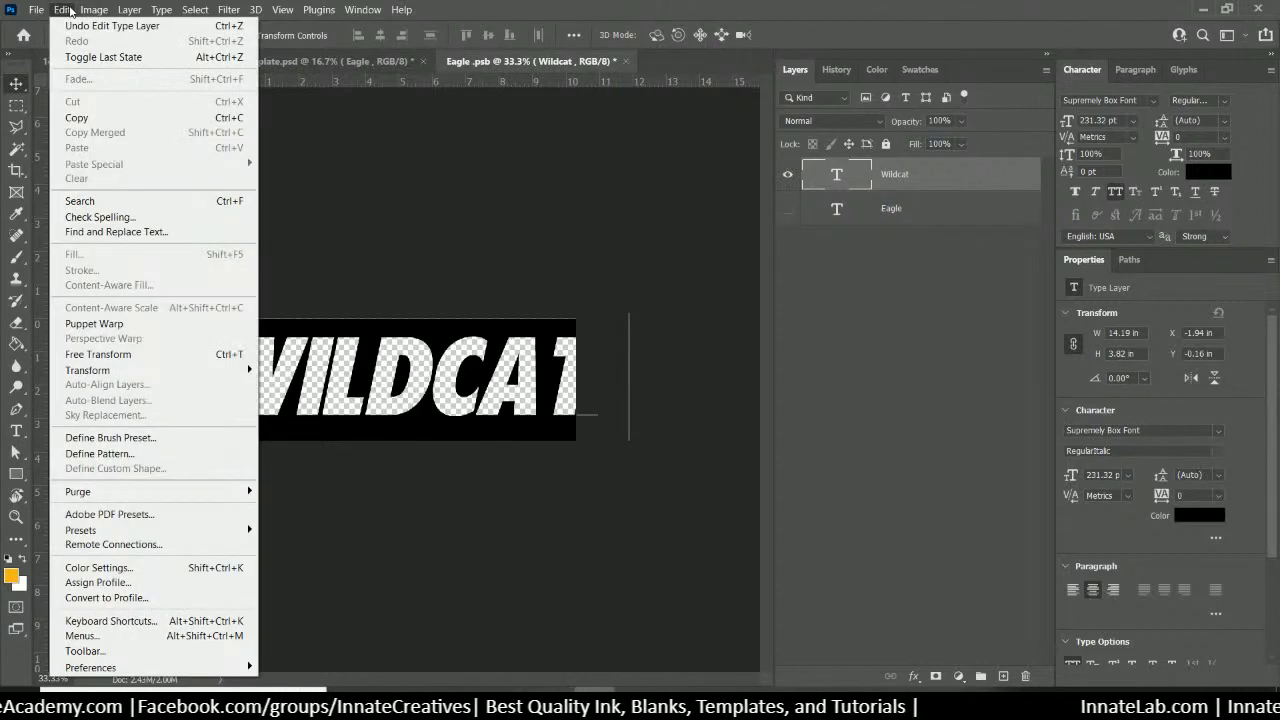
left_click(540, 66)
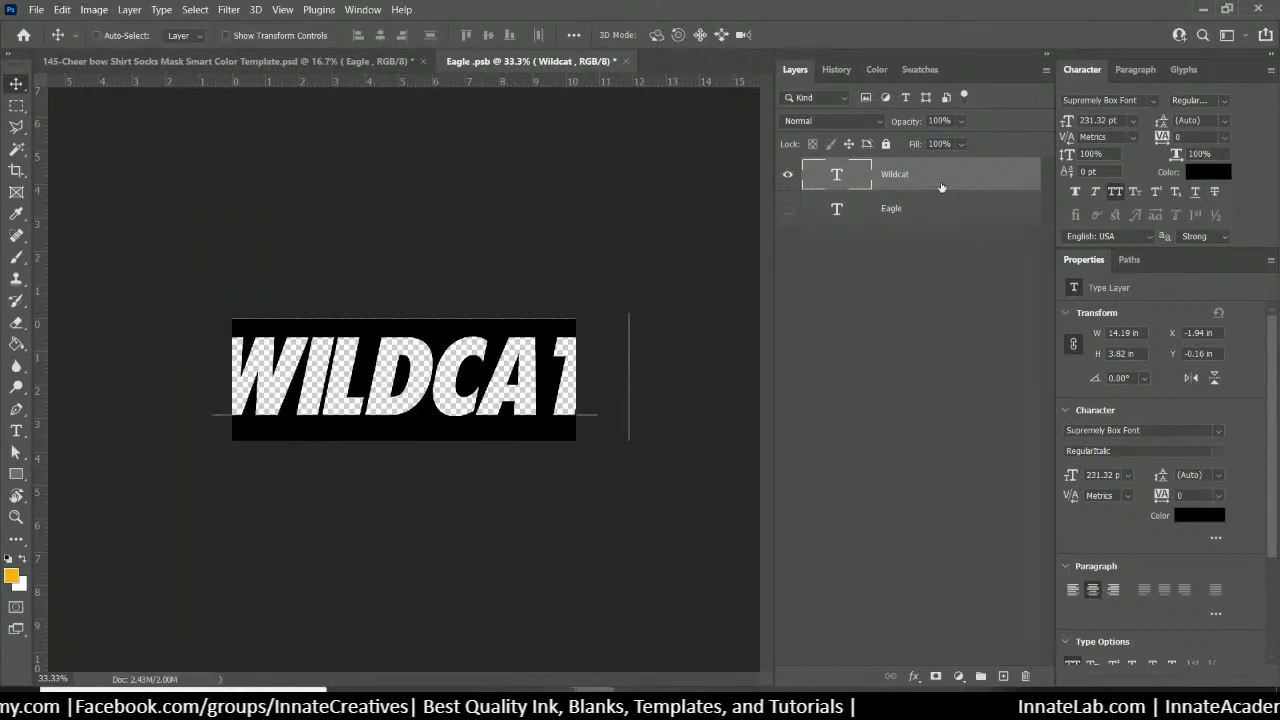
key("ctrl+t")
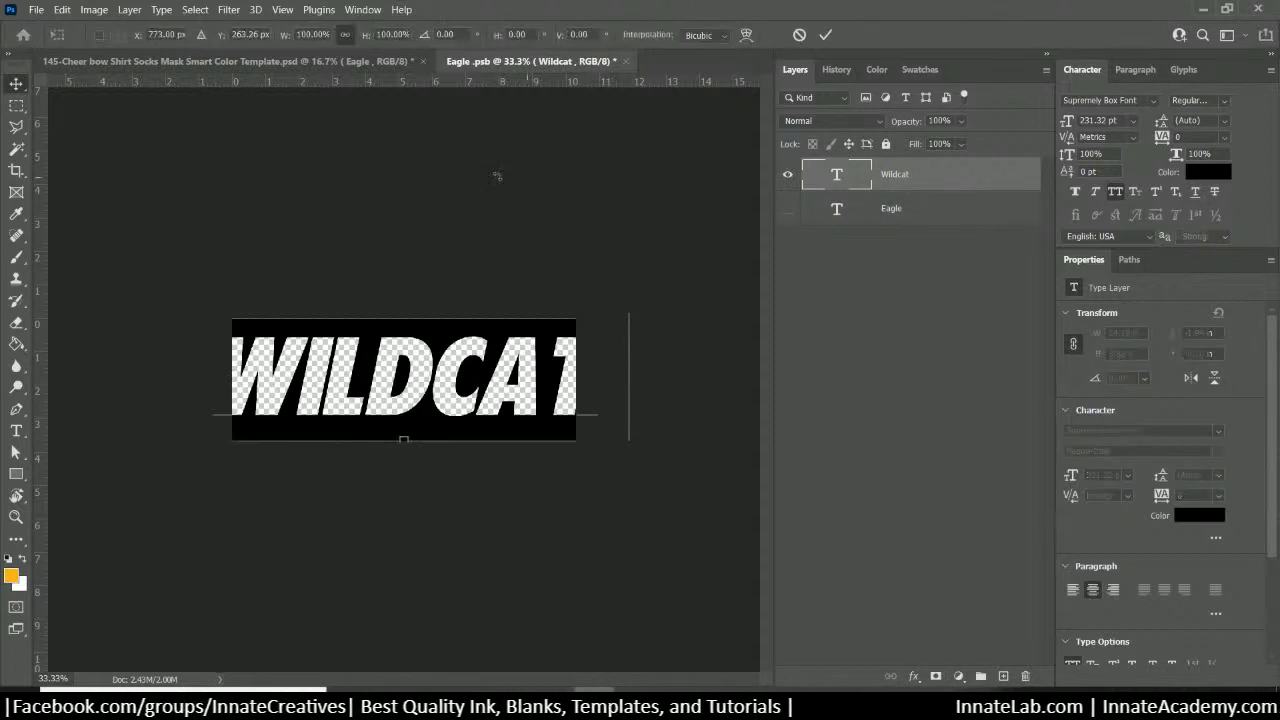
left_click(16, 84)
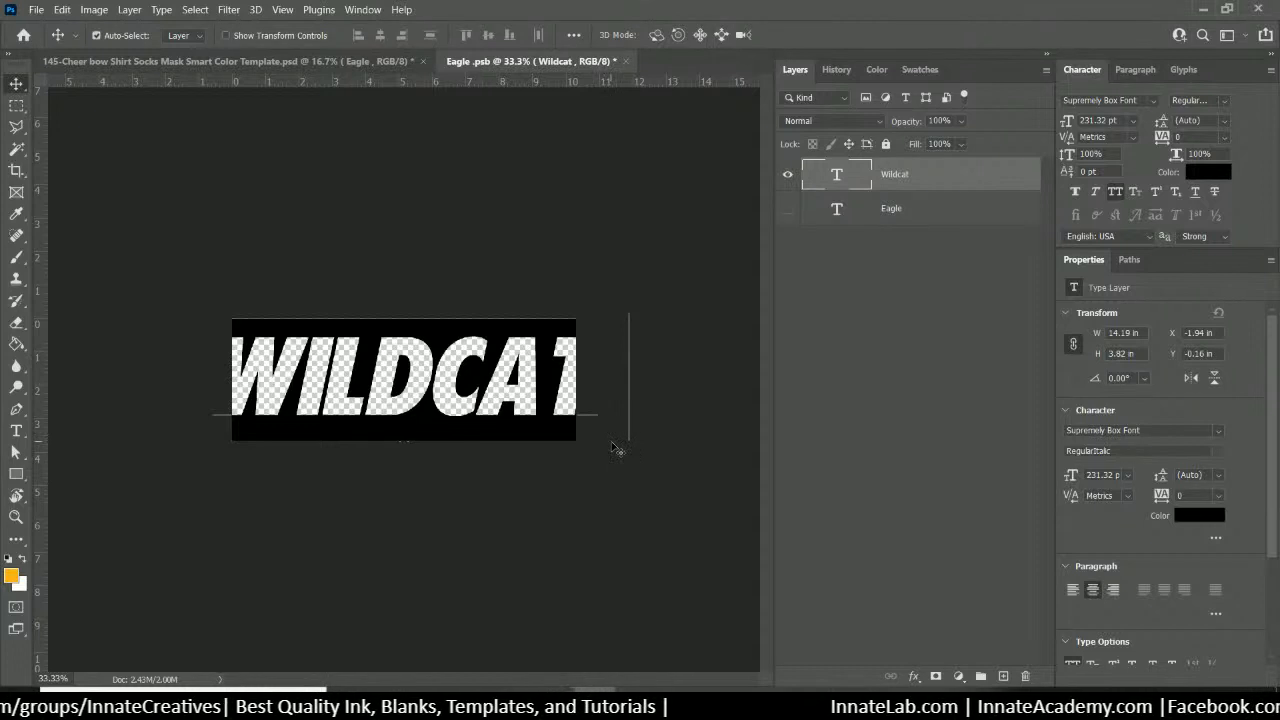
key("ctrl+plus")
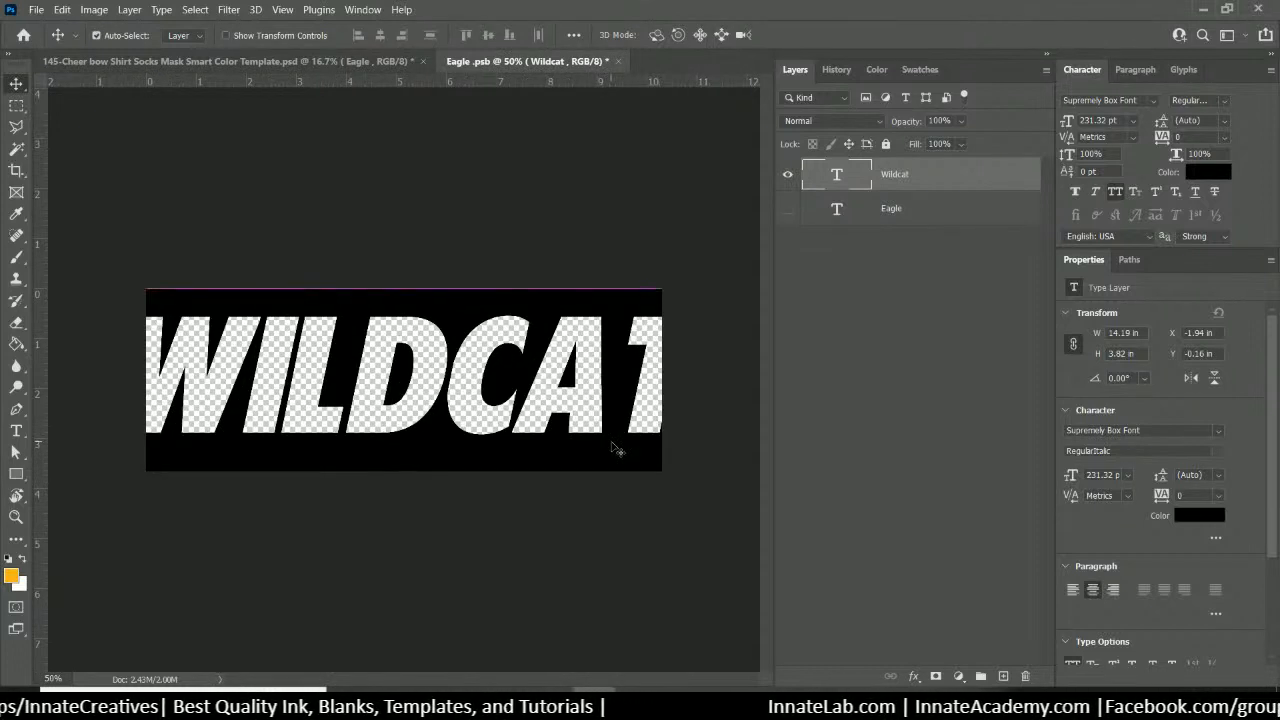
Scale the Wildcat text to about 71% width and 96% height, filling the canvas, and save and close the Eagle smart object
key("ctrl+t")
key("ctrl+minus")
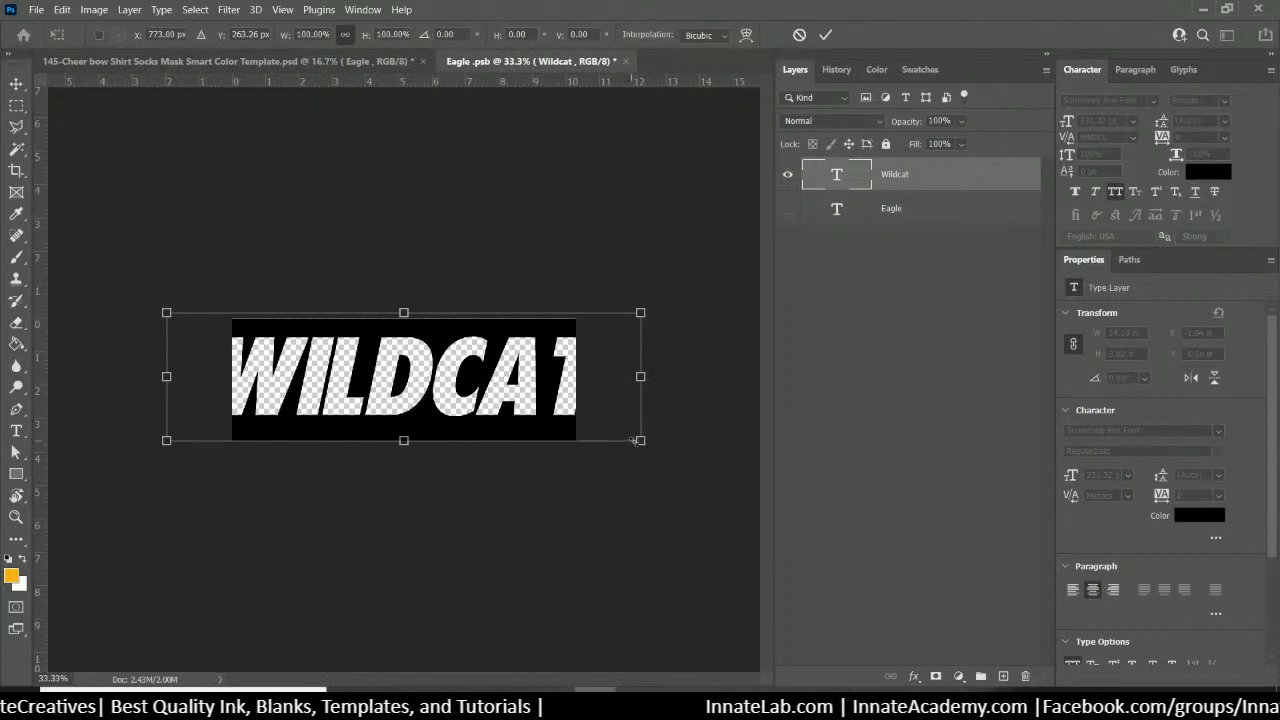
left_click_drag(634, 440, 572, 422)
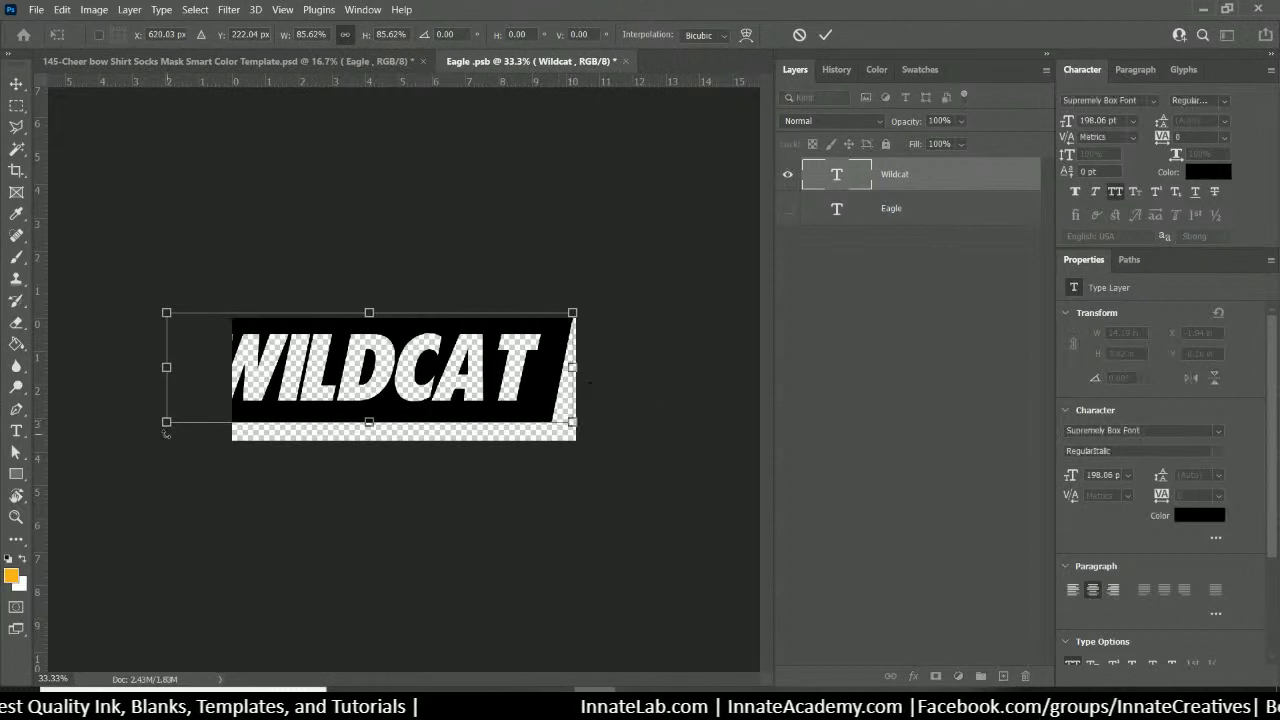
left_click_drag(166, 432, 240, 435)
left_click_drag(427, 398, 428, 420)
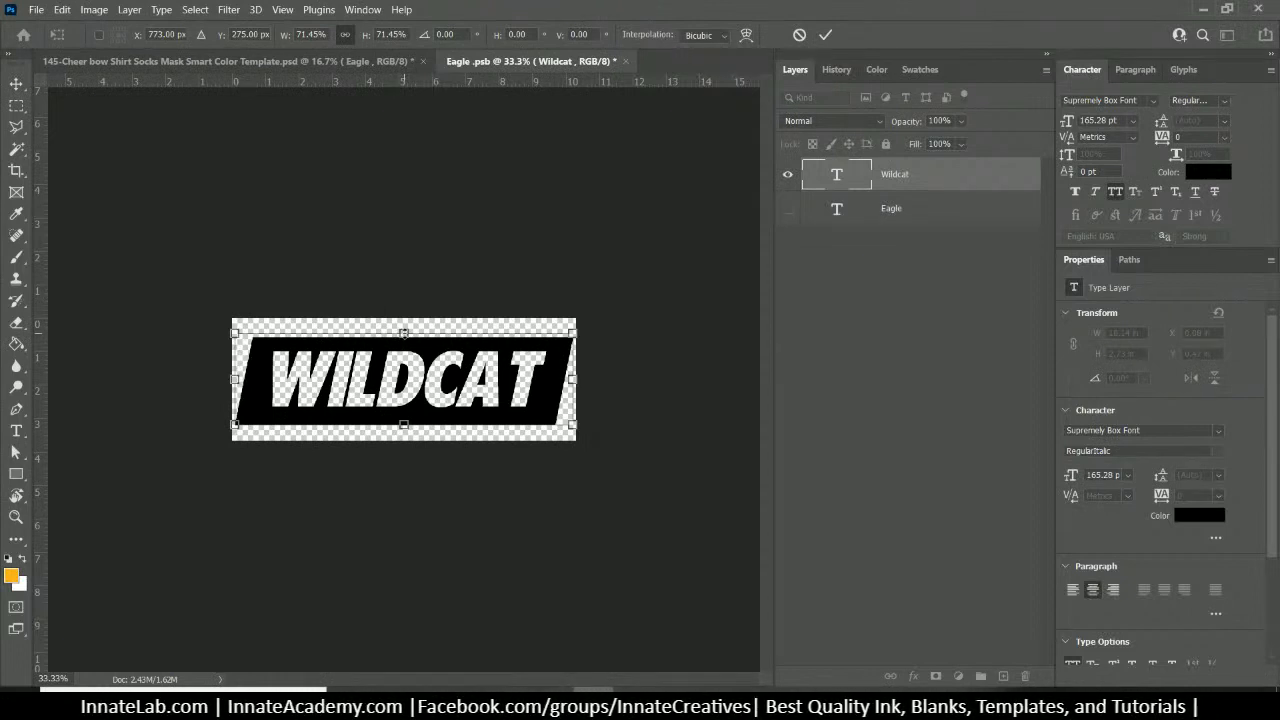
left_click_drag(403, 332, 403, 318)
left_click_drag(403, 423, 401, 435)
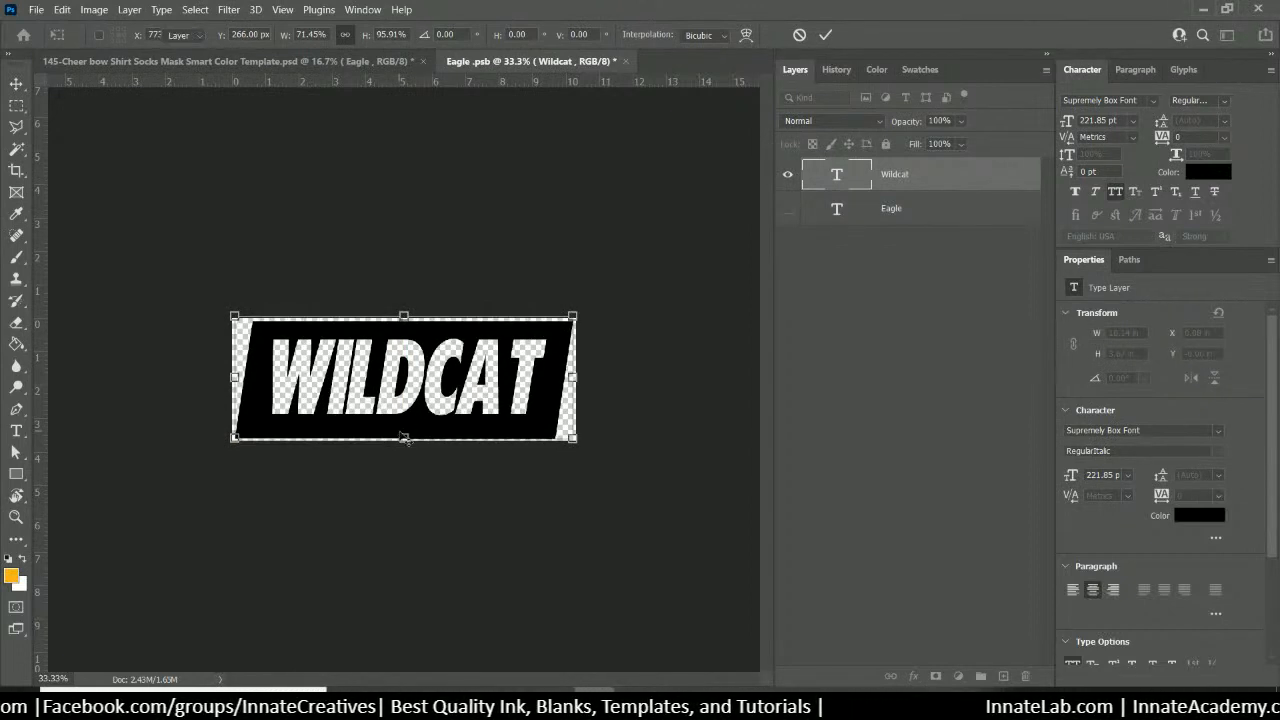
key("Return")
left_click(626, 62)
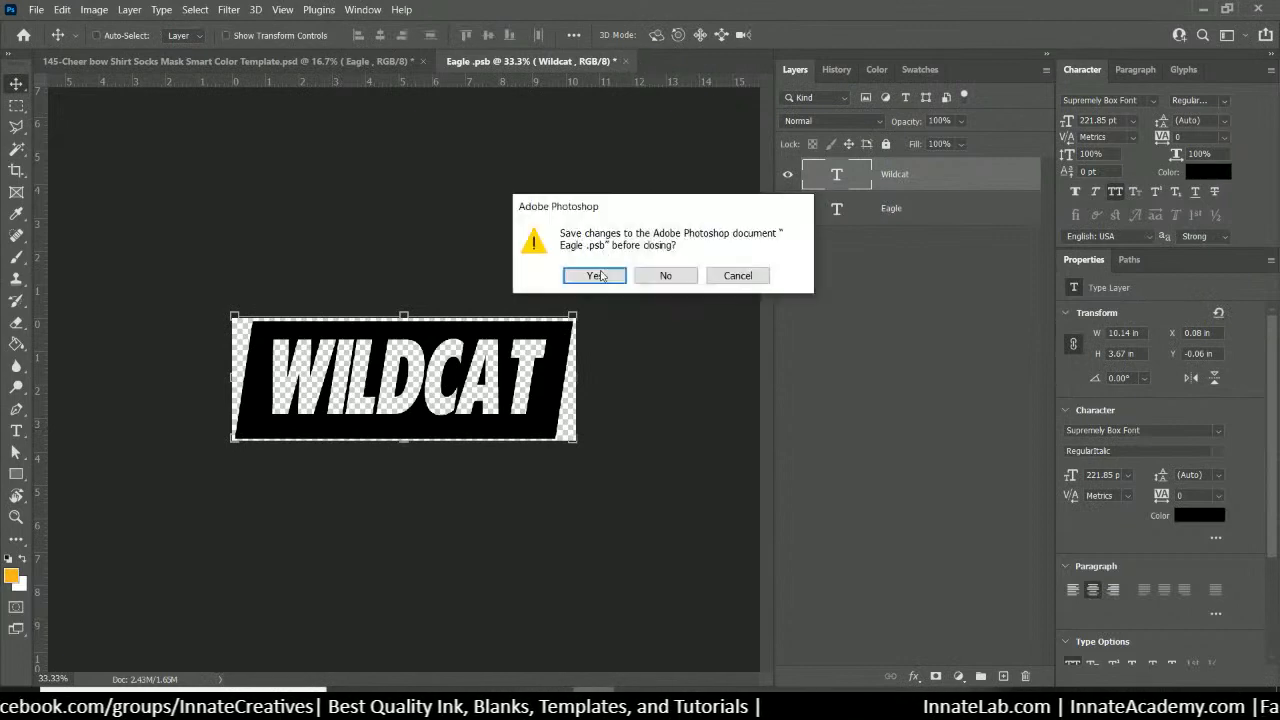
left_click(594, 274)
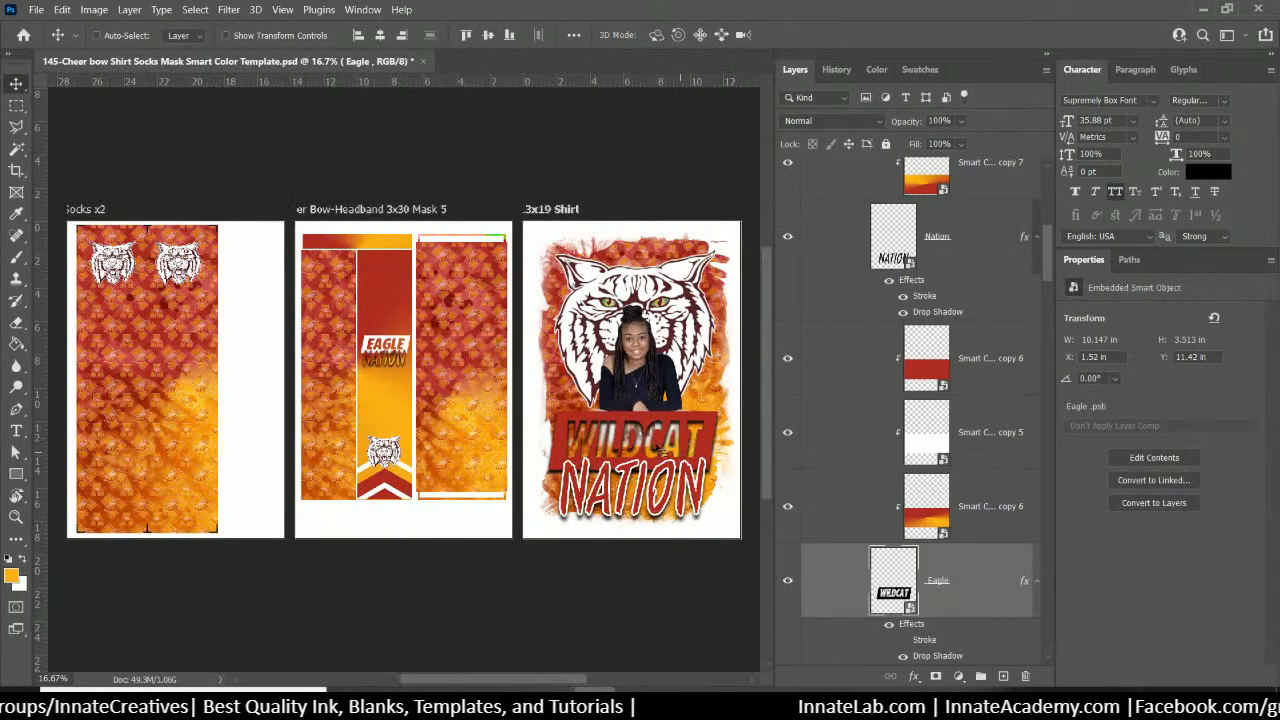
Sample the dark maroon of the wildcat logo on the 13x19 Shirt artboard as the foreground color
scroll(700, 460, "down", 2)
scroll(700, 458, "down", 3)
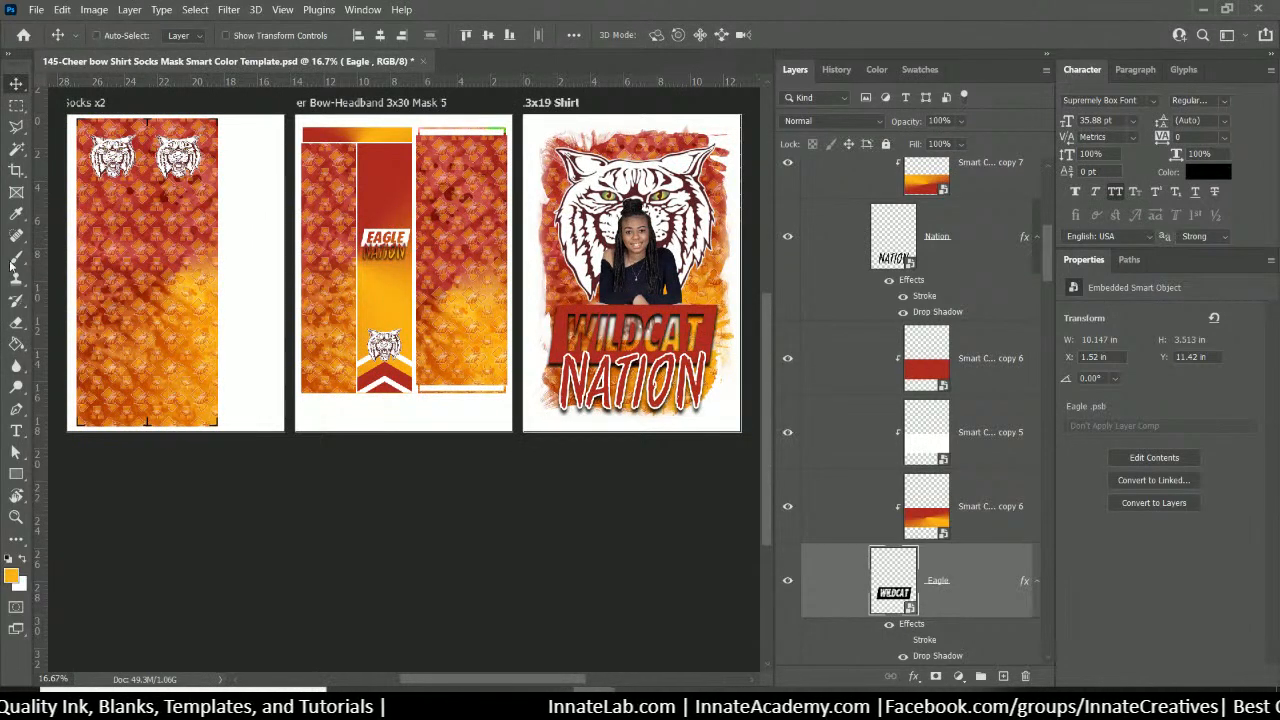
scroll(700, 333, "up", 2)
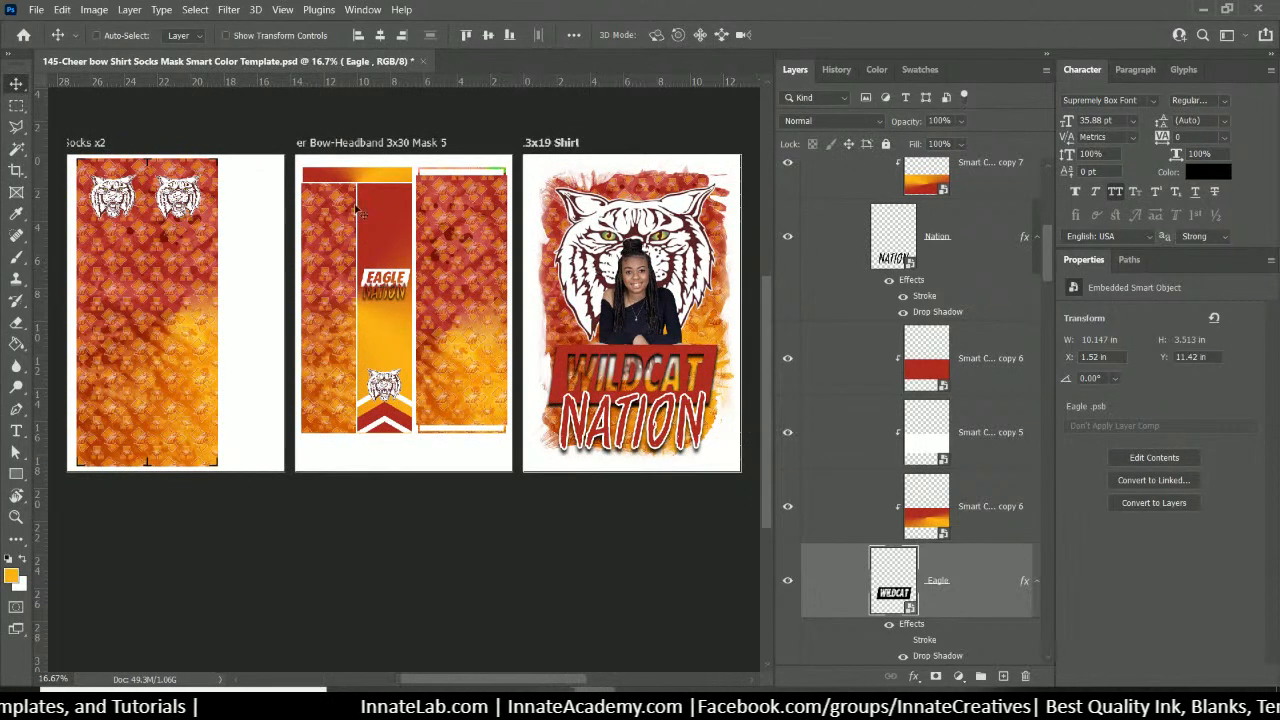
left_click(16, 213)
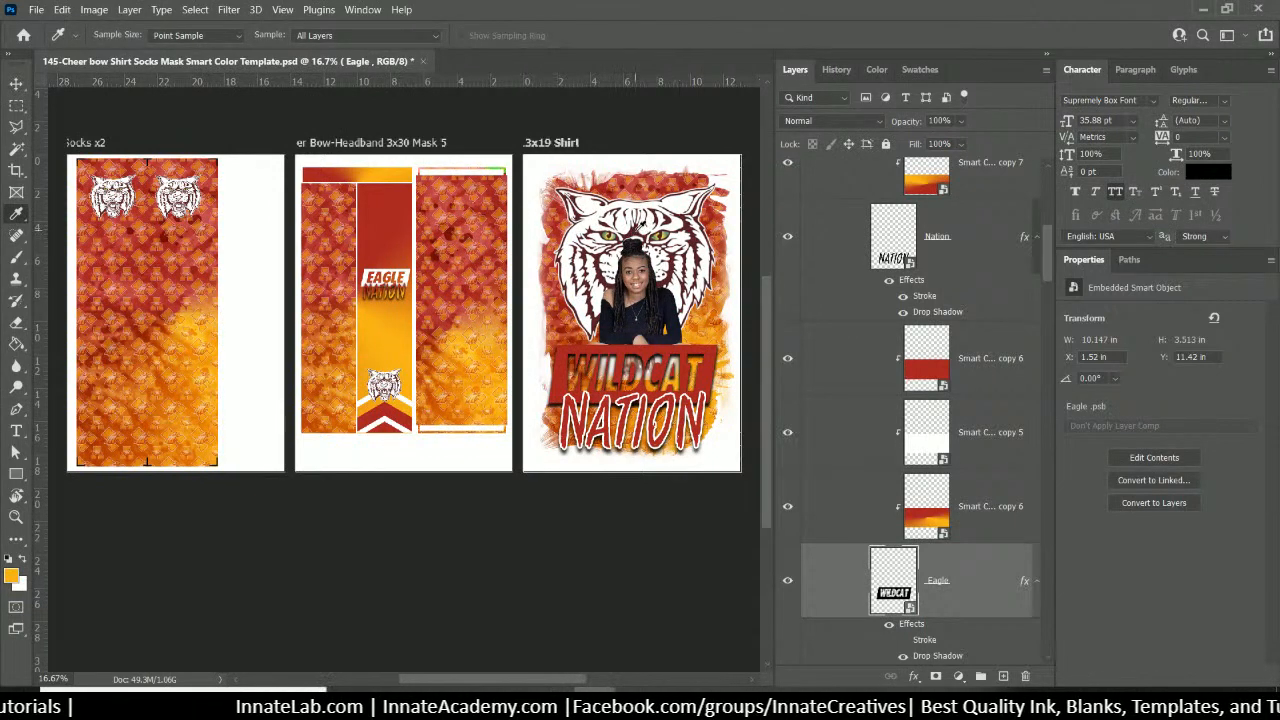
left_click(638, 228)
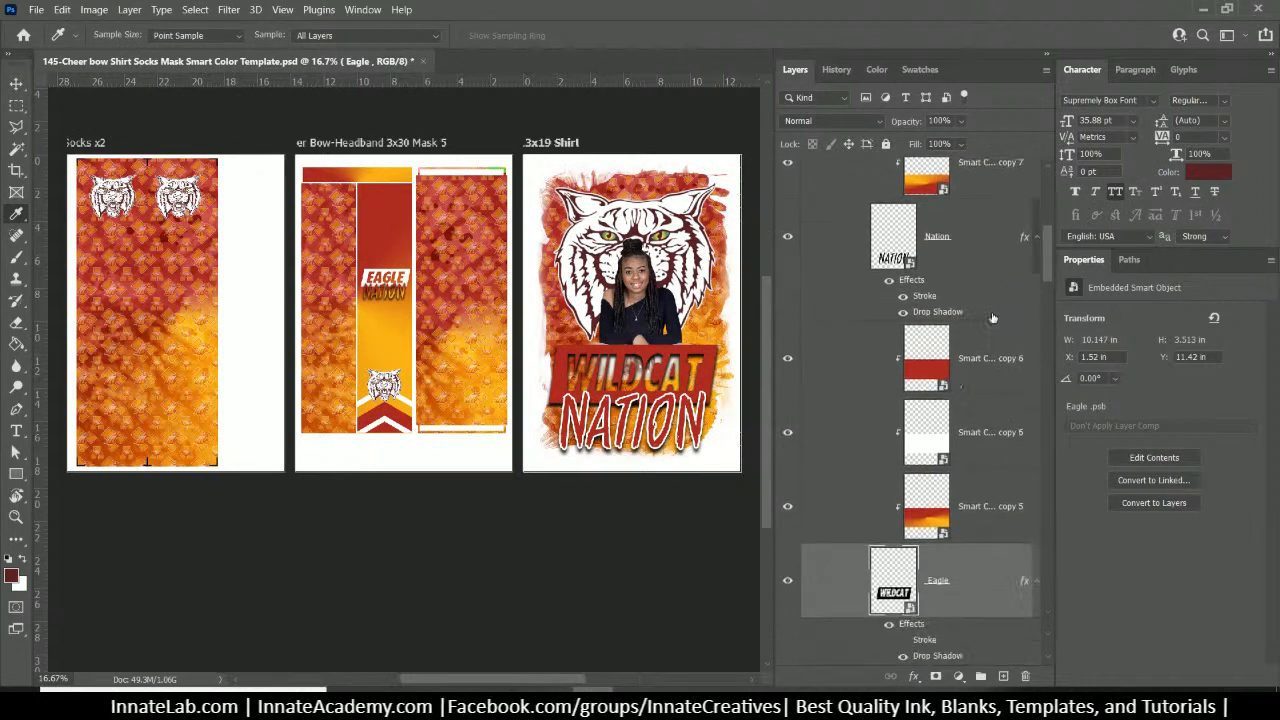
Open the contents of the Smart Color 1 smart object on the 13x19 Shirt artboard
left_click(933, 377)
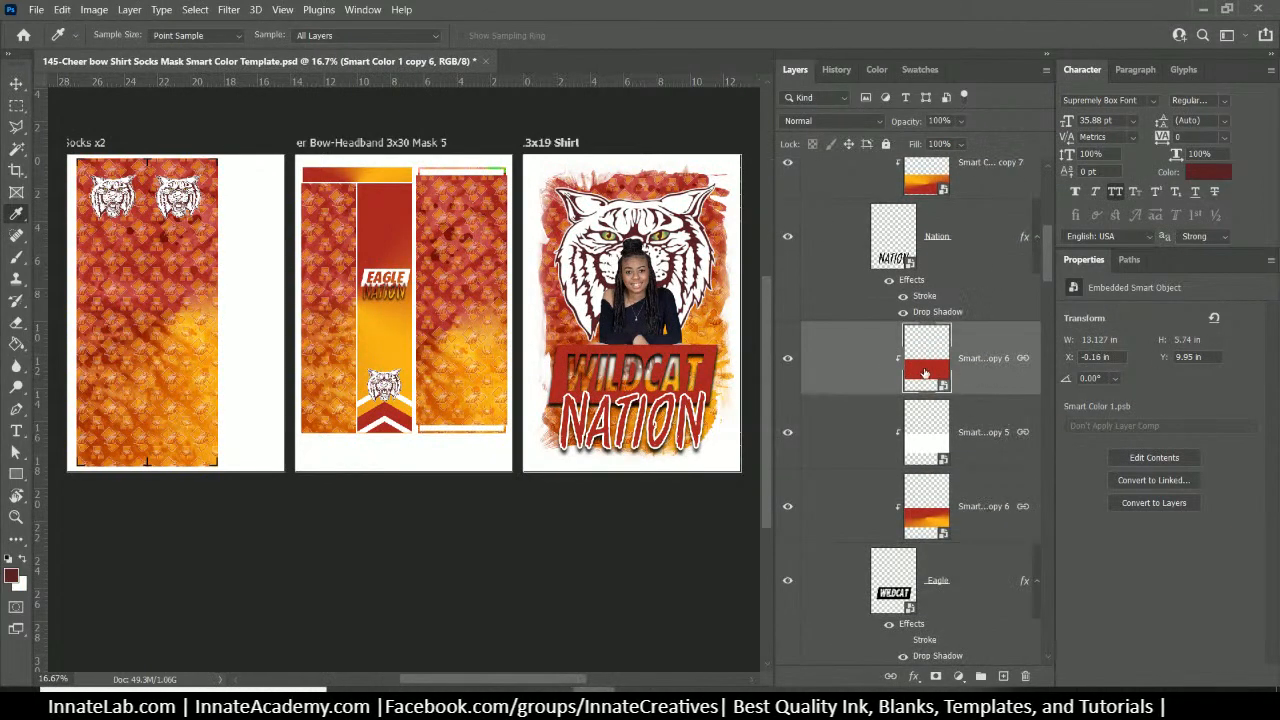
left_click_drag(1049, 257, 1056, 189)
left_click(867, 218)
double_click(867, 218)
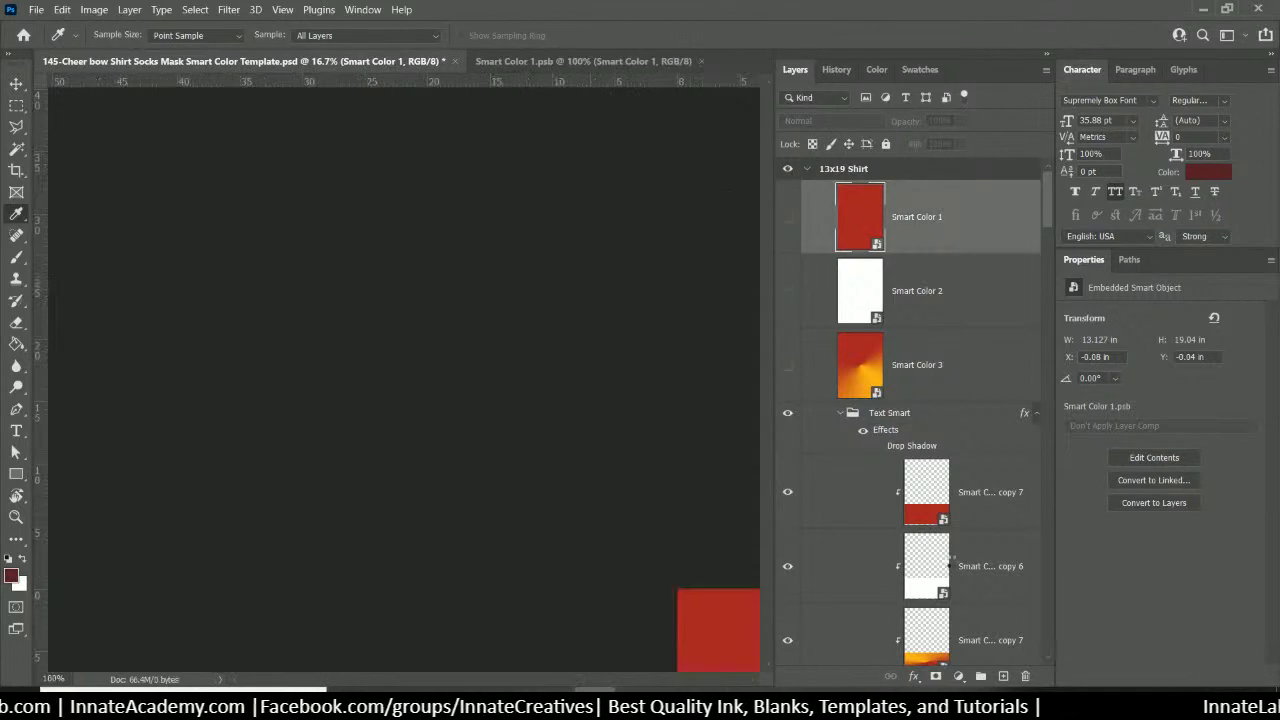
Duplicate the red Smart Color 1 fill layer and set the copy's color to the sampled maroon, 561d24
right_click(937, 202)
left_click(980, 77)
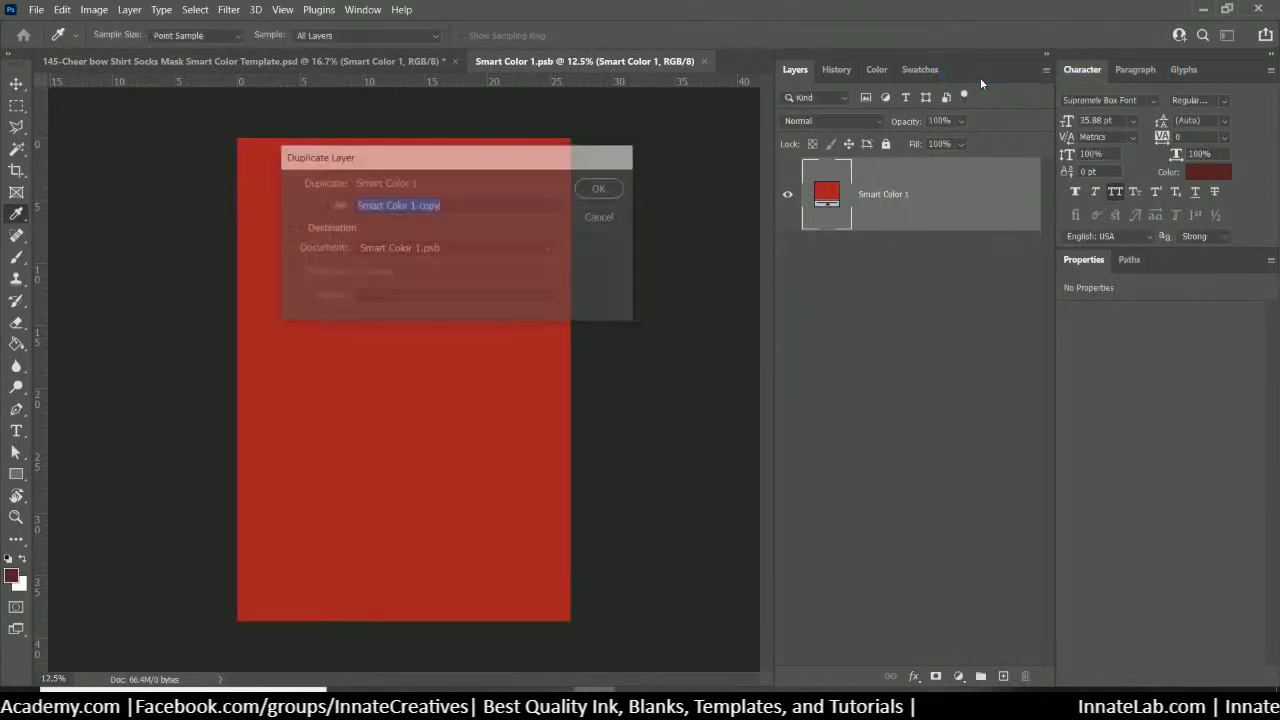
key("Return")
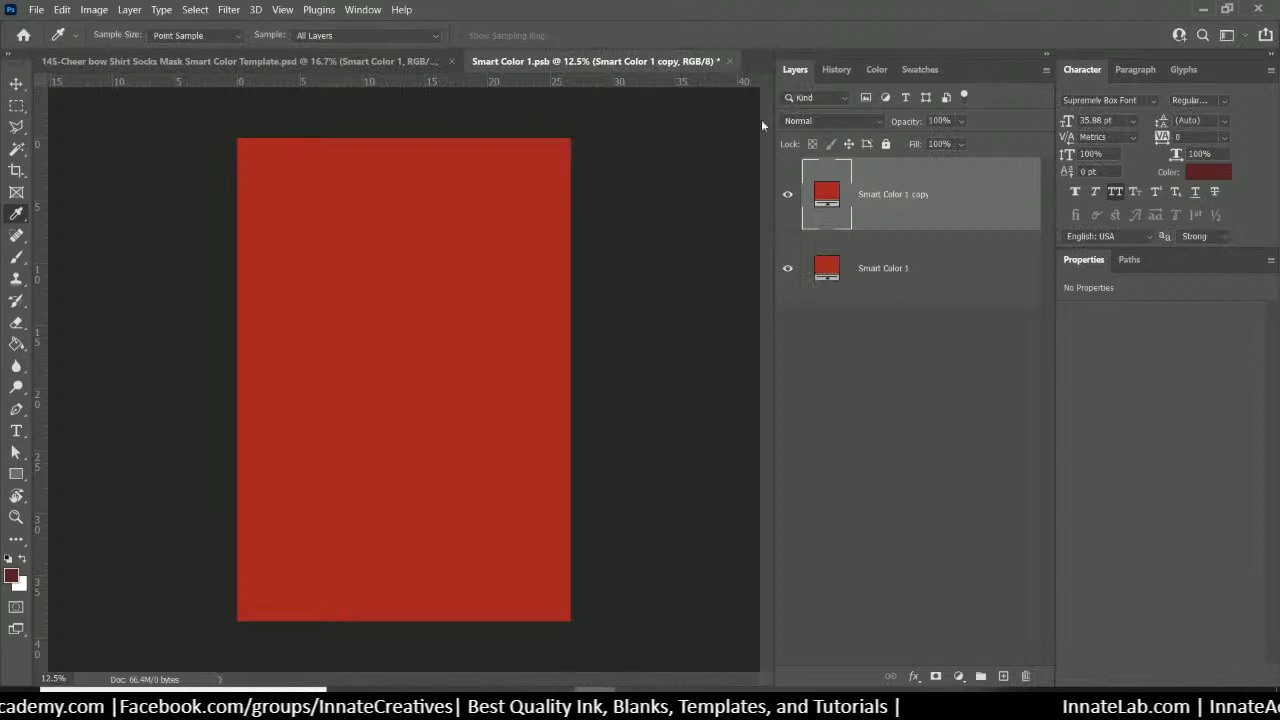
double_click(826, 198)
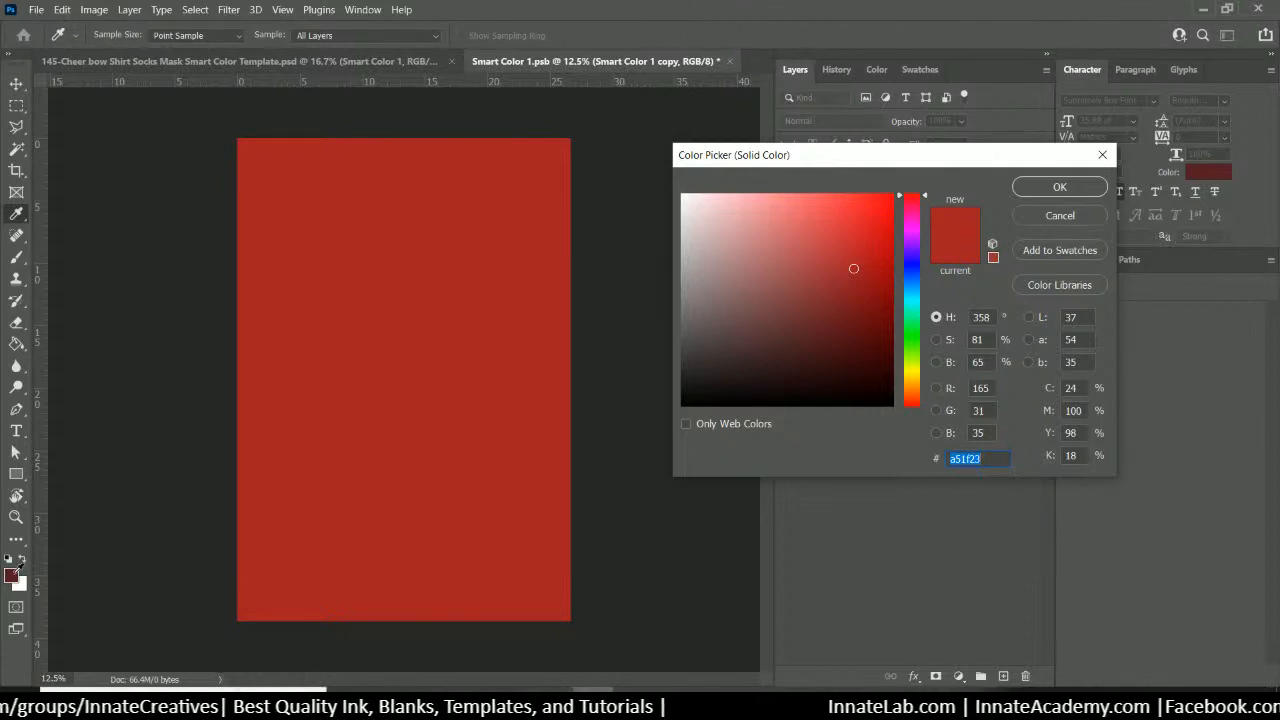
left_click(821, 334)
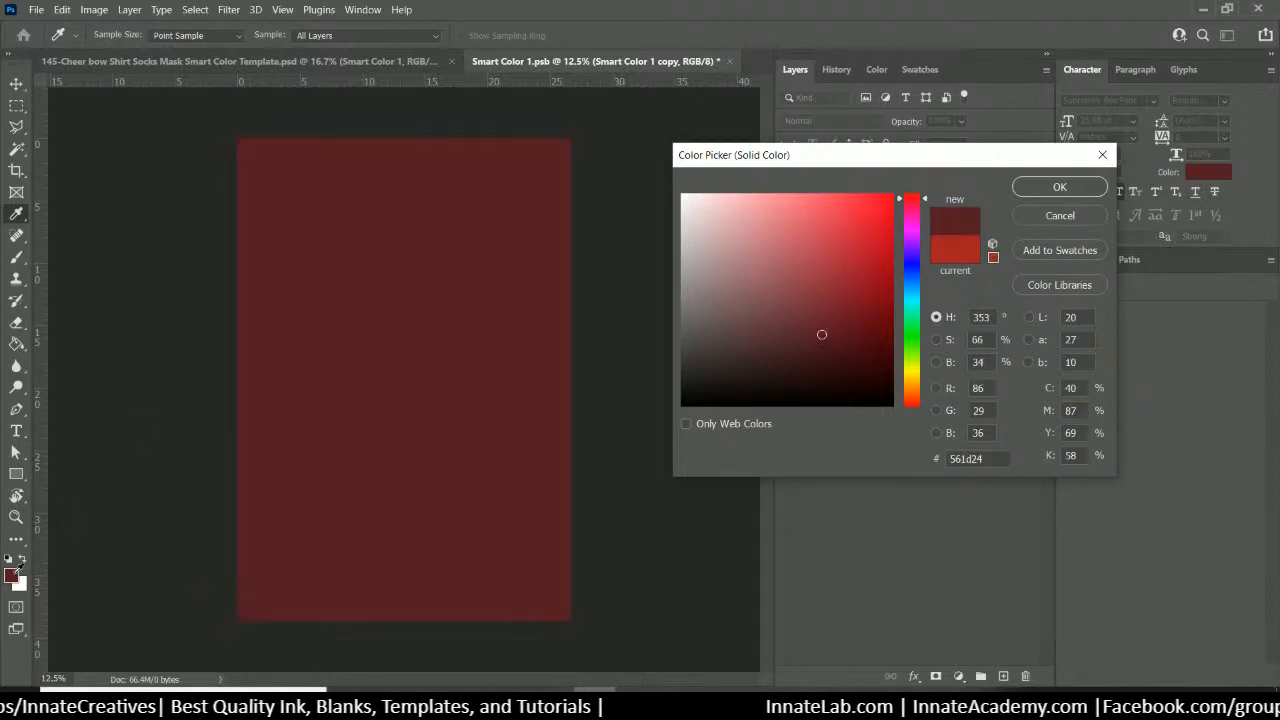
left_click(1058, 190)
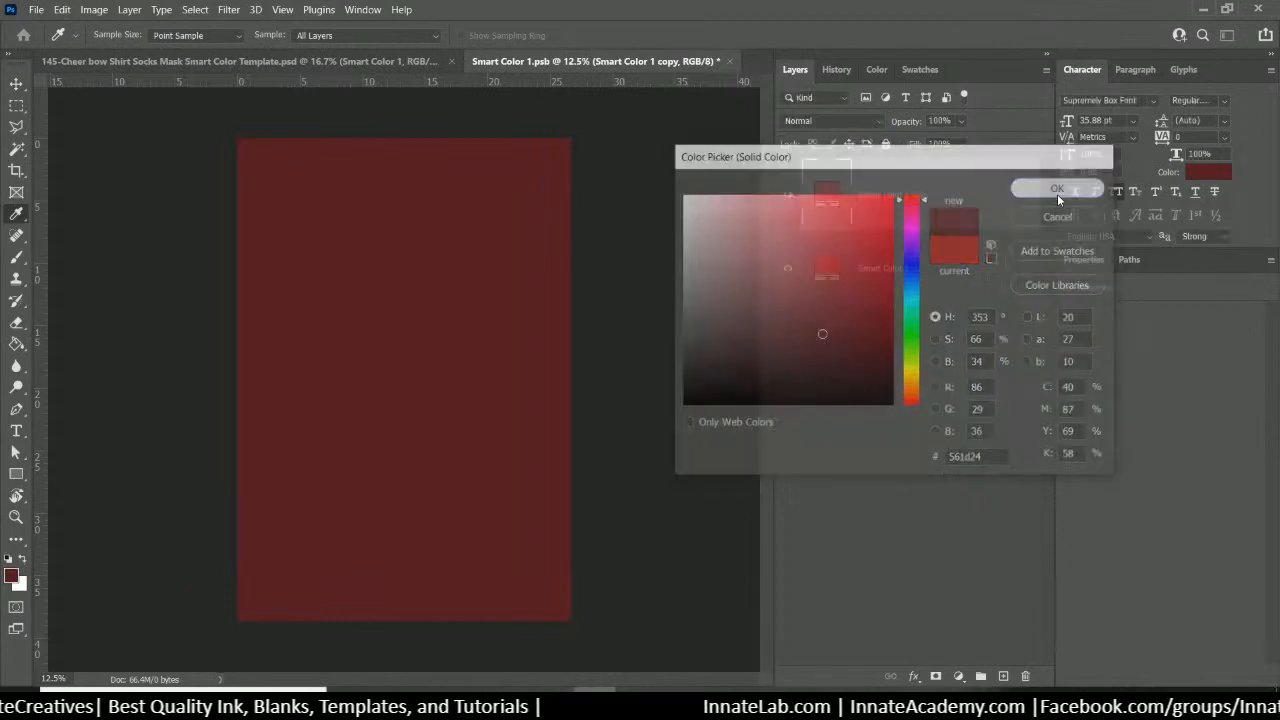
Save the changes to the Smart Color 1 smart object and close it to return to the template
left_click(731, 59)
left_click(605, 277)
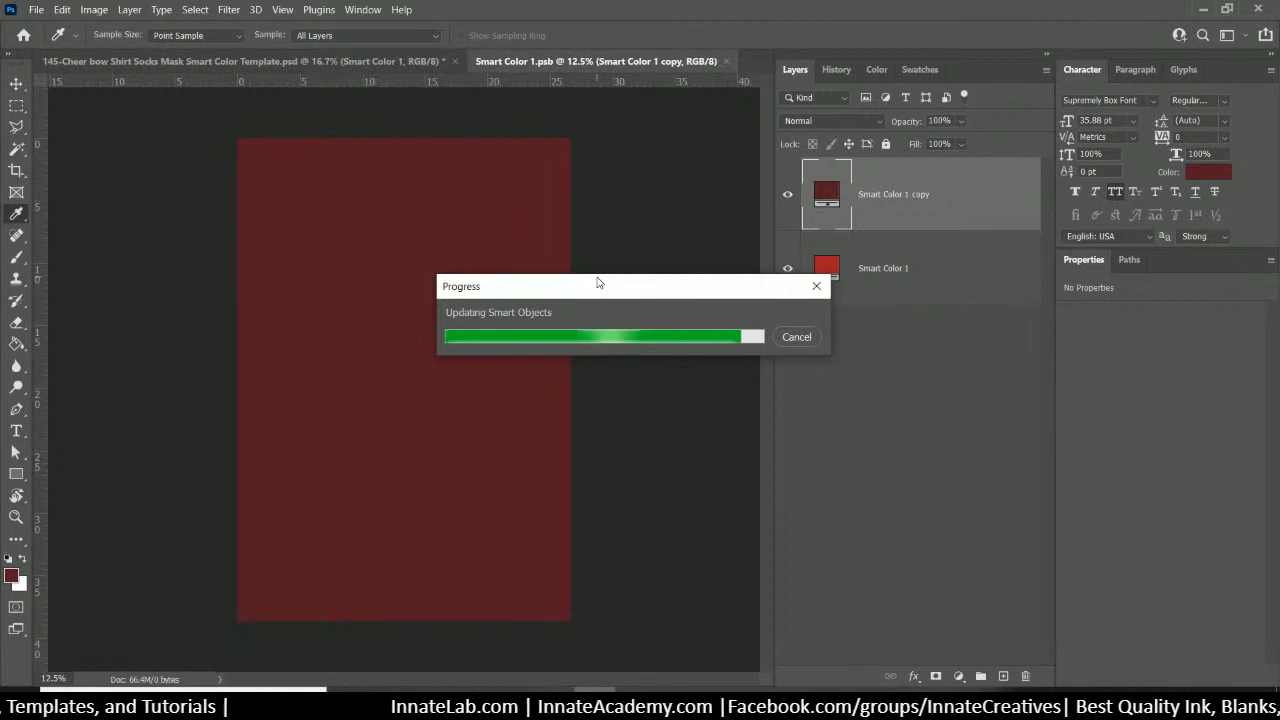
key("ctrl+w")
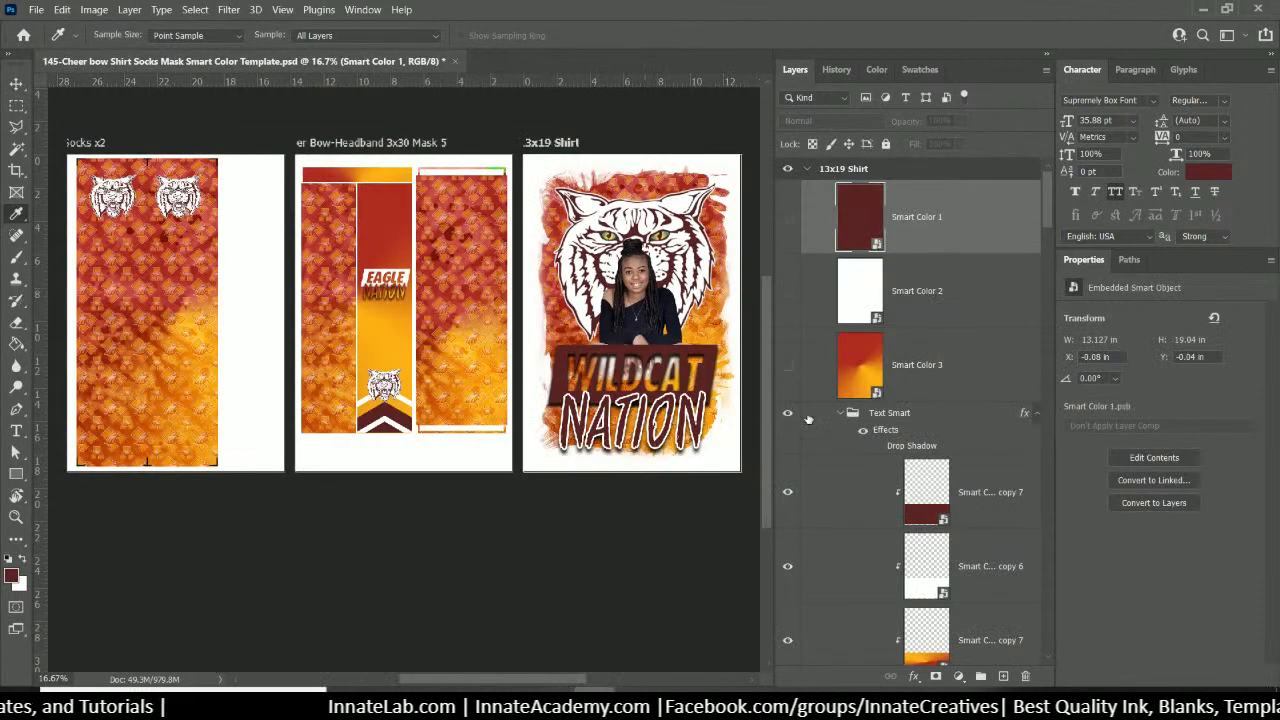
Duplicate the Gradient Fill 1 layer inside the Smart Color 3 smart object and hide the two original layers below the copy
left_click(878, 374)
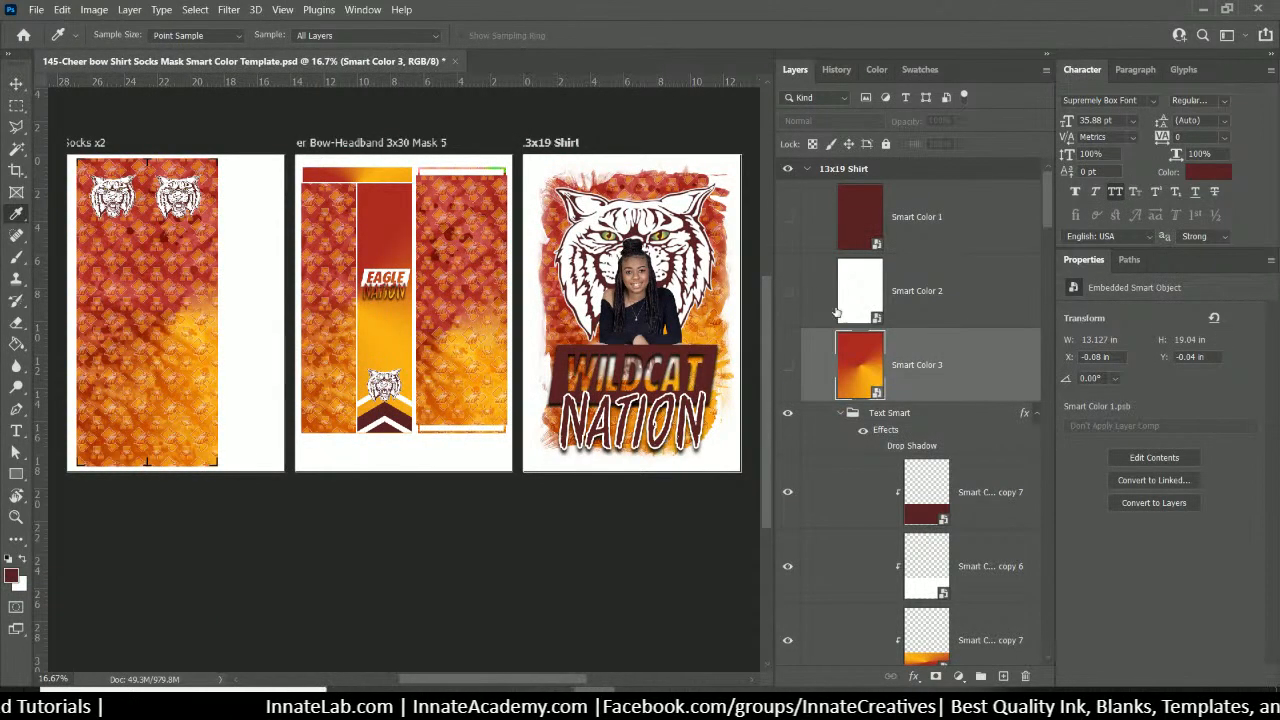
double_click(856, 360)
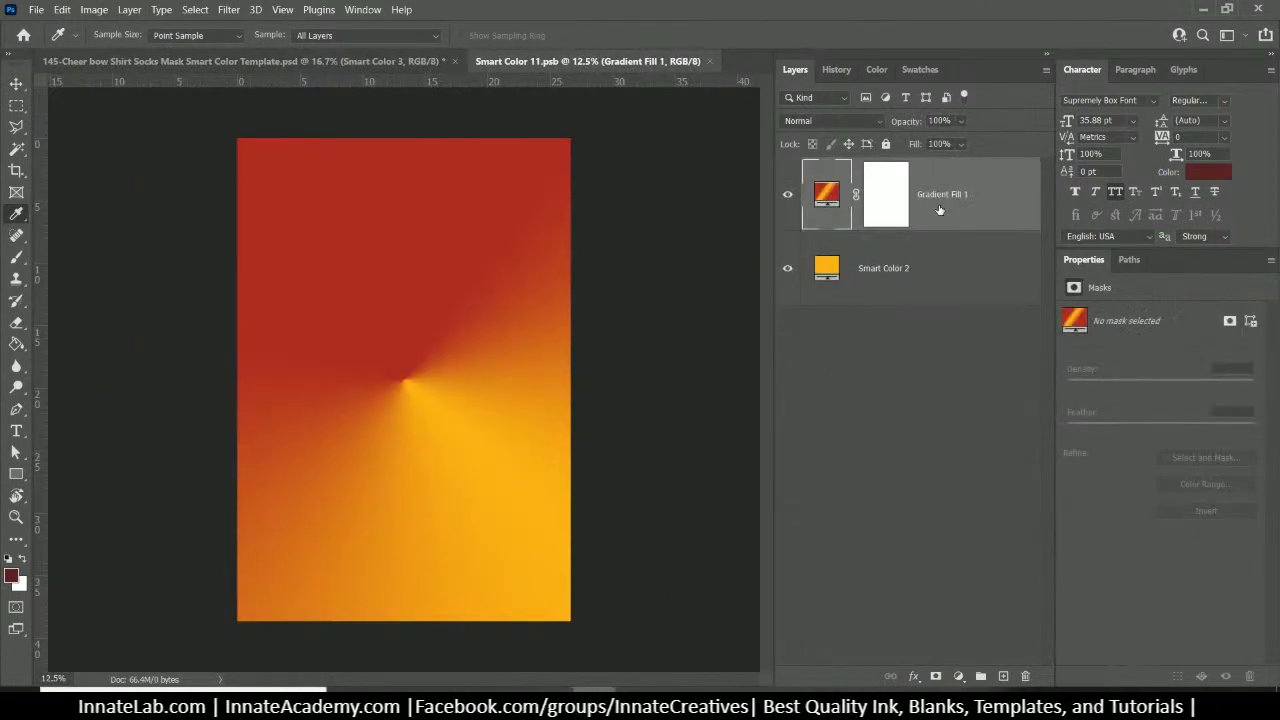
right_click(940, 206)
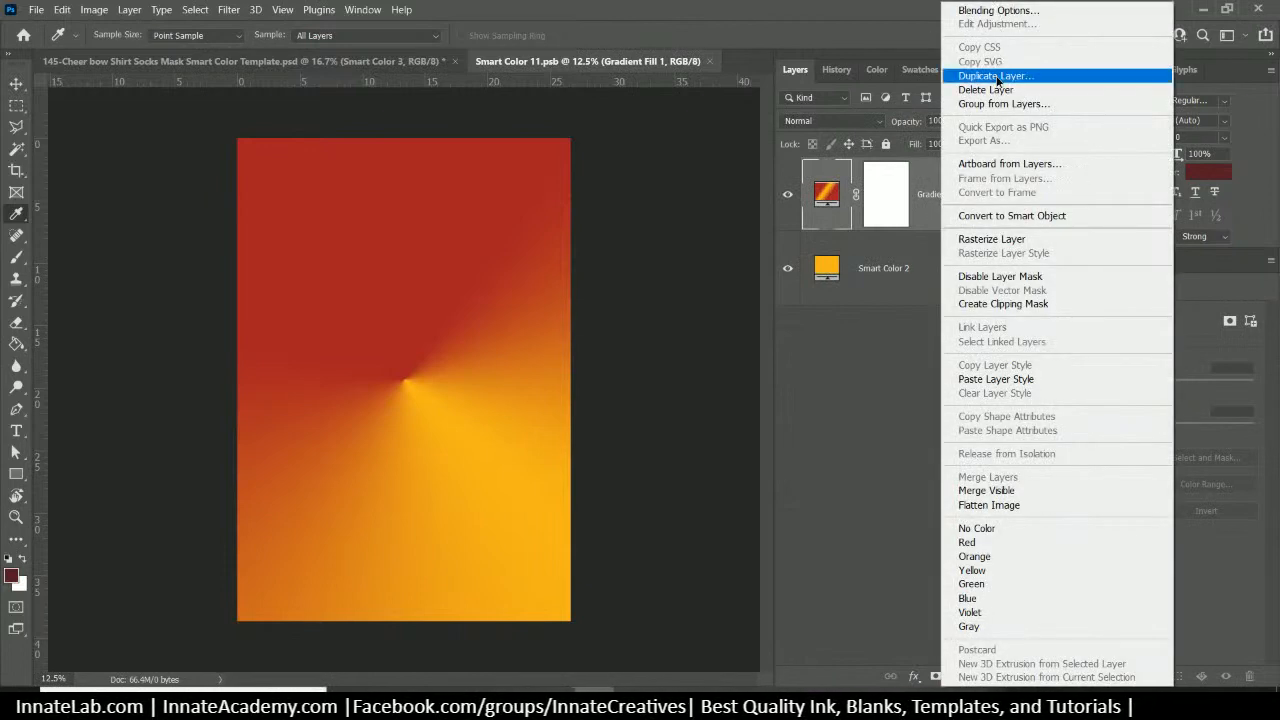
left_click(996, 77)
key("Return")
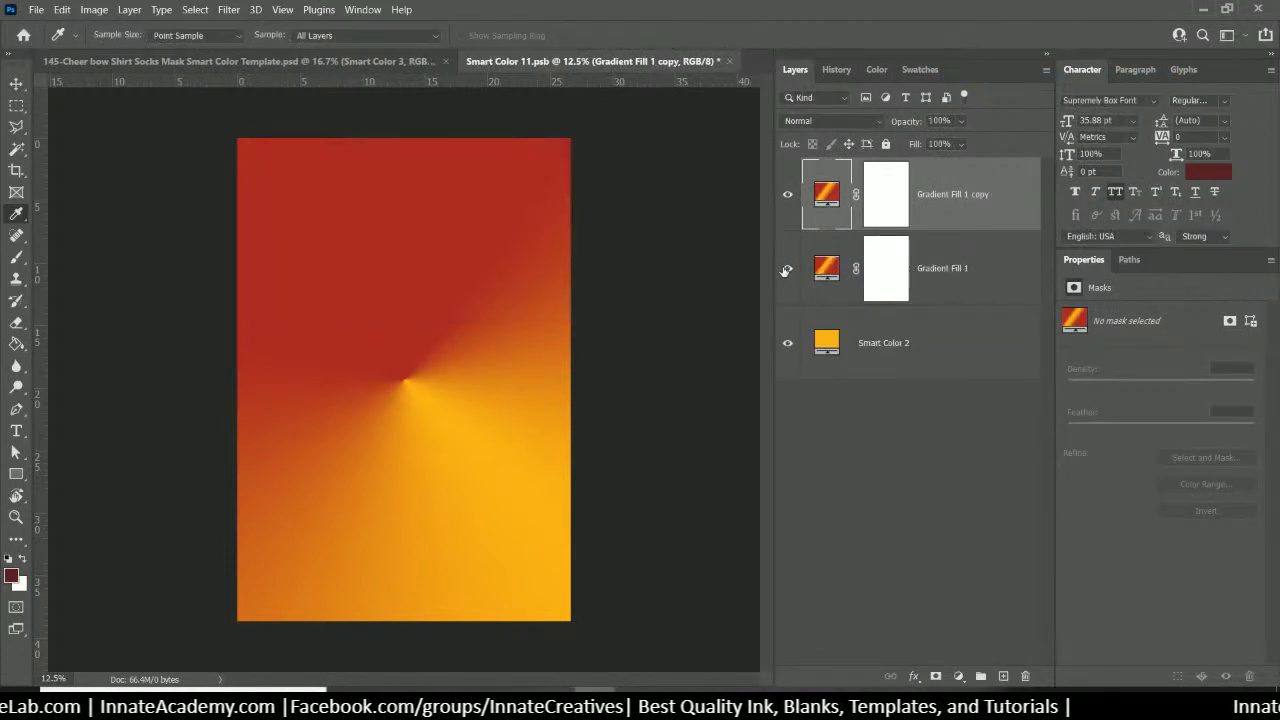
left_click(787, 269)
left_click(787, 343)
Recolor the two red stops at 10% and 78% of the copied gradient with the maroon foreground color
double_click(829, 197)
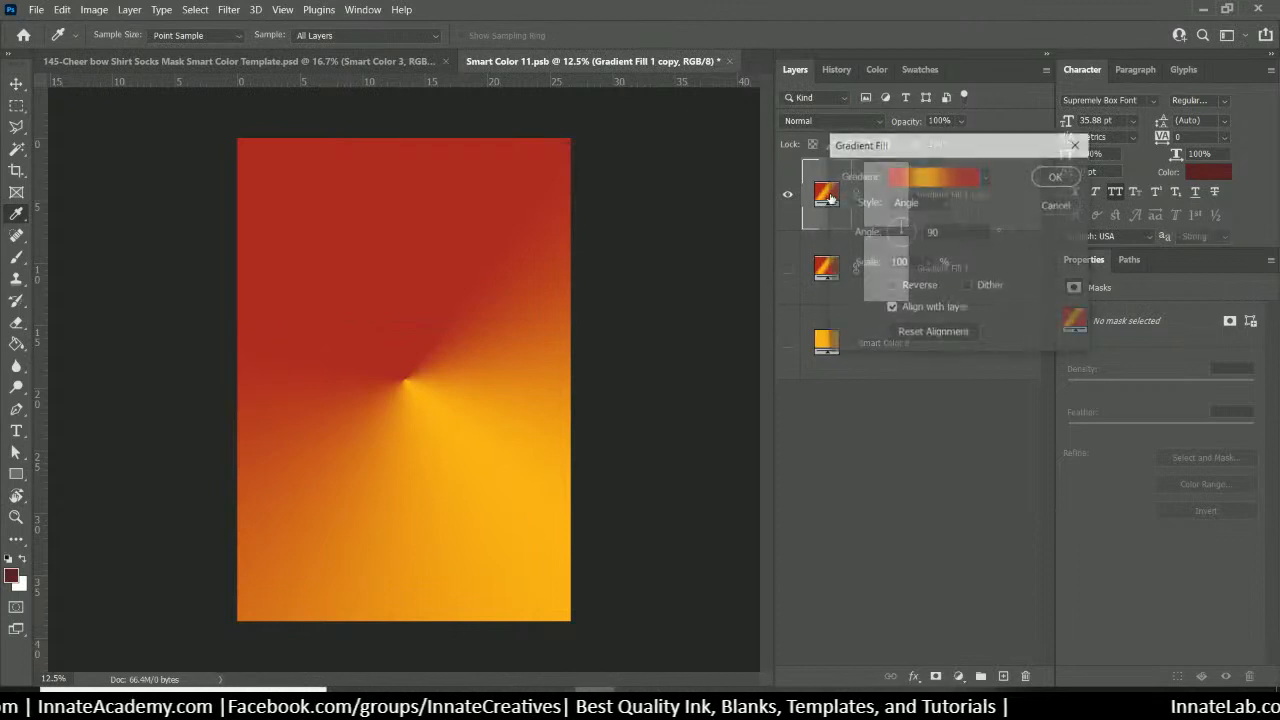
left_click(946, 175)
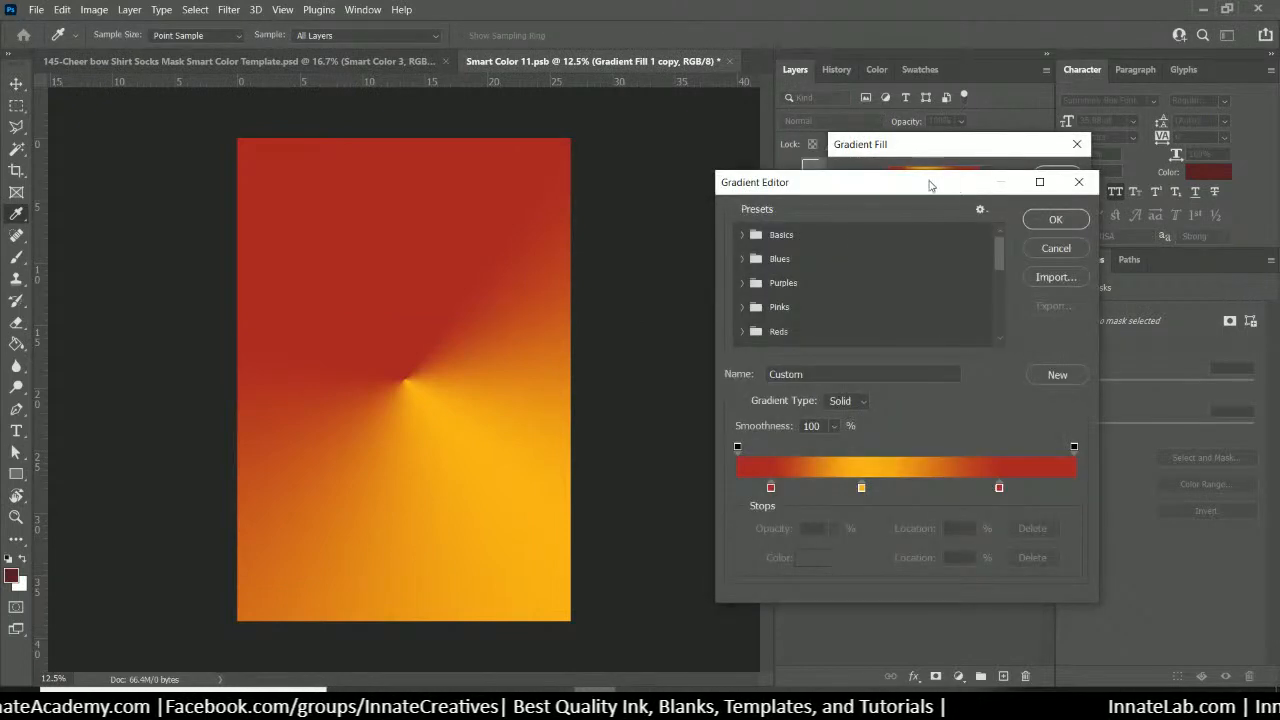
left_click(770, 487)
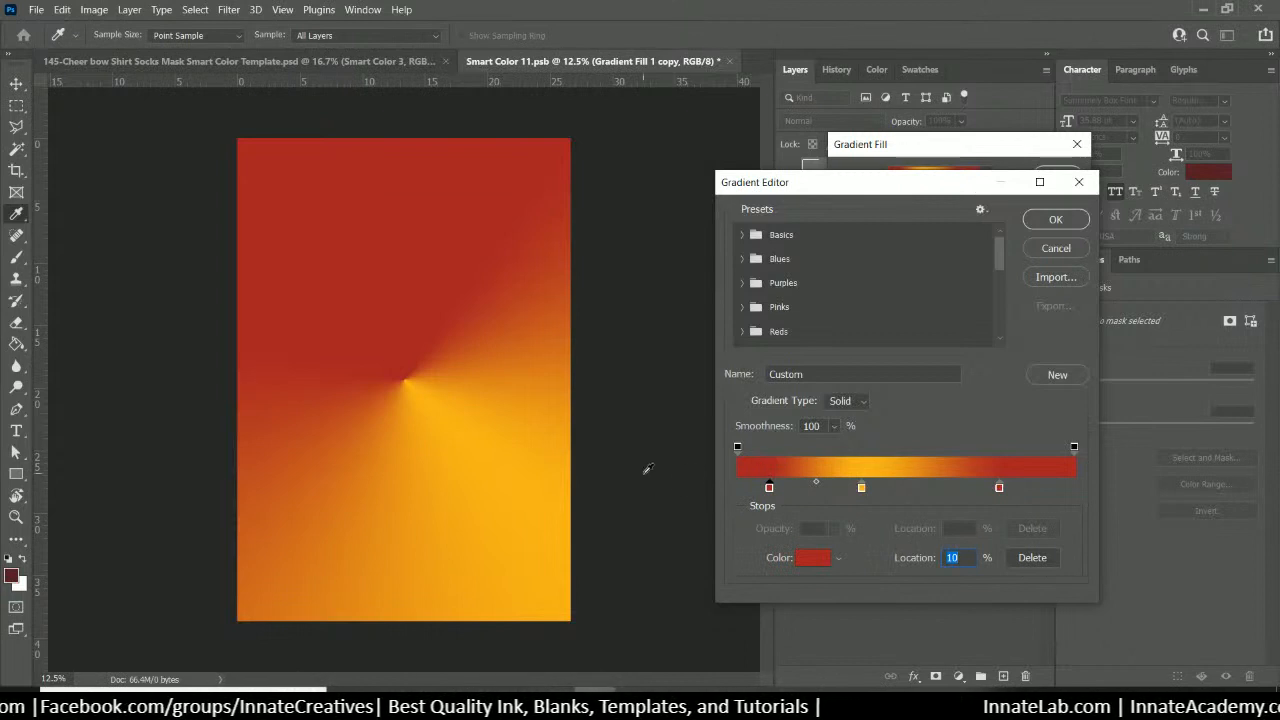
left_click(14, 575)
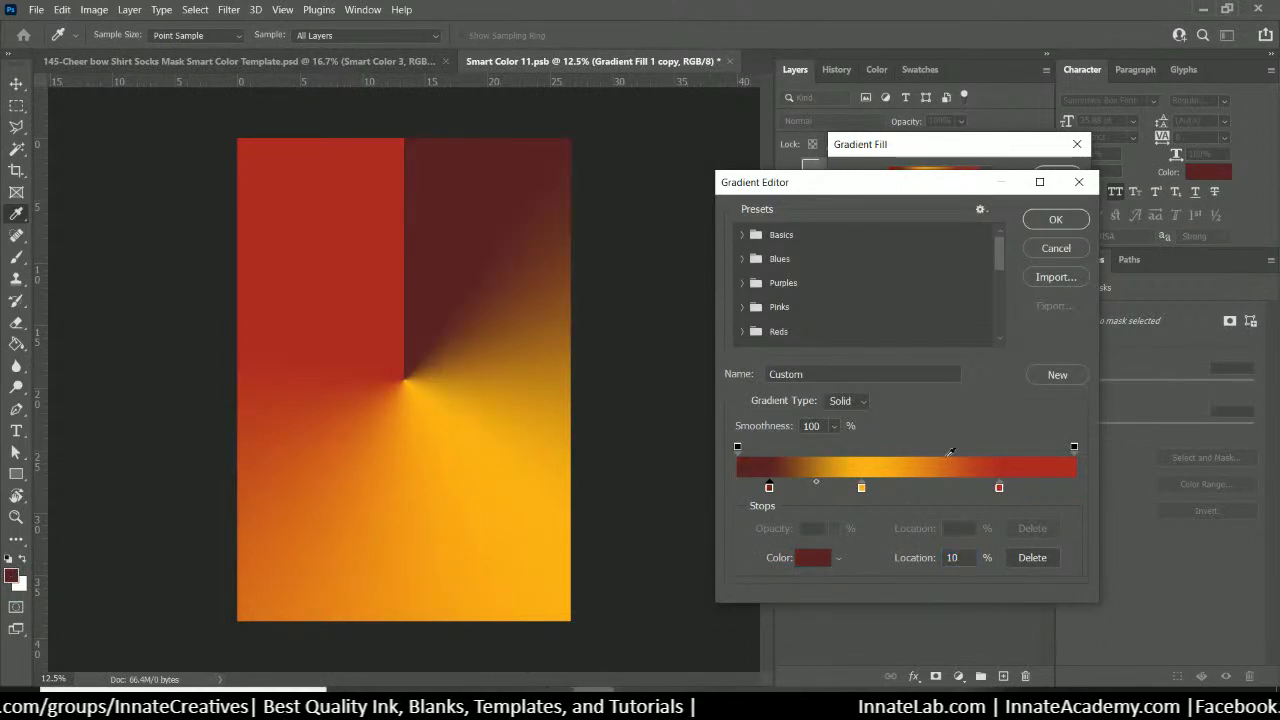
left_click(1000, 487)
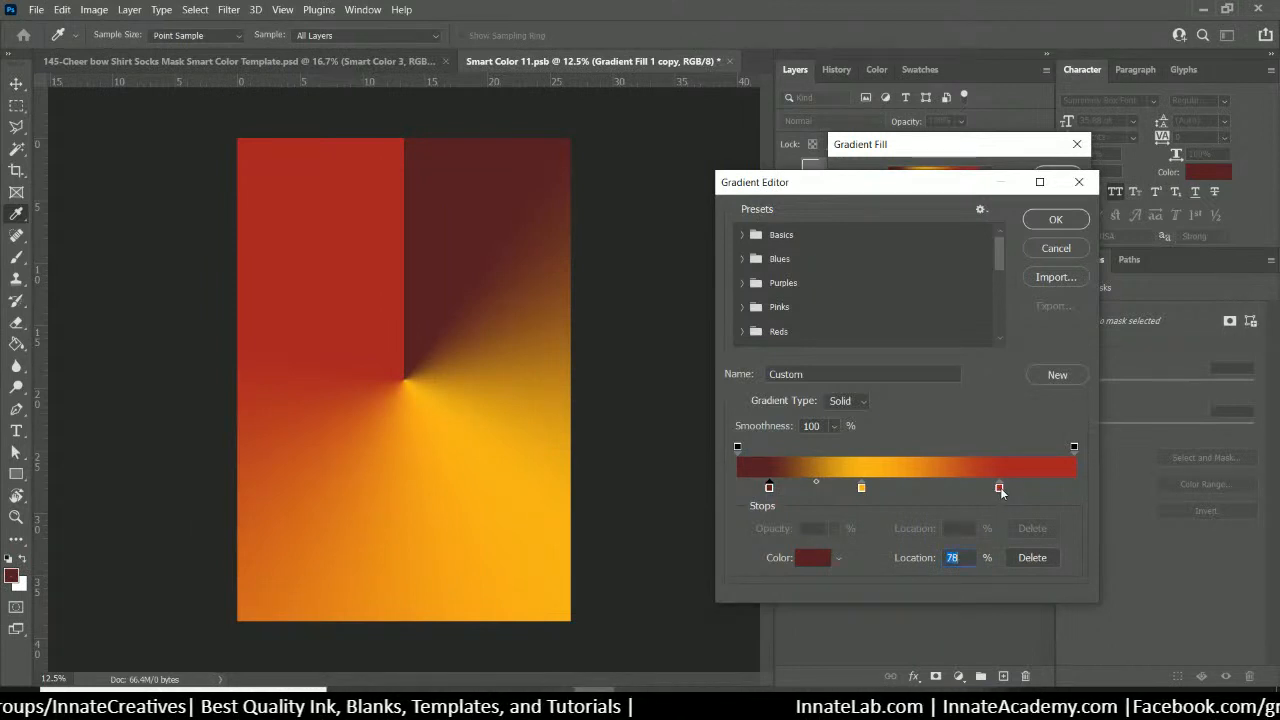
left_click(14, 575)
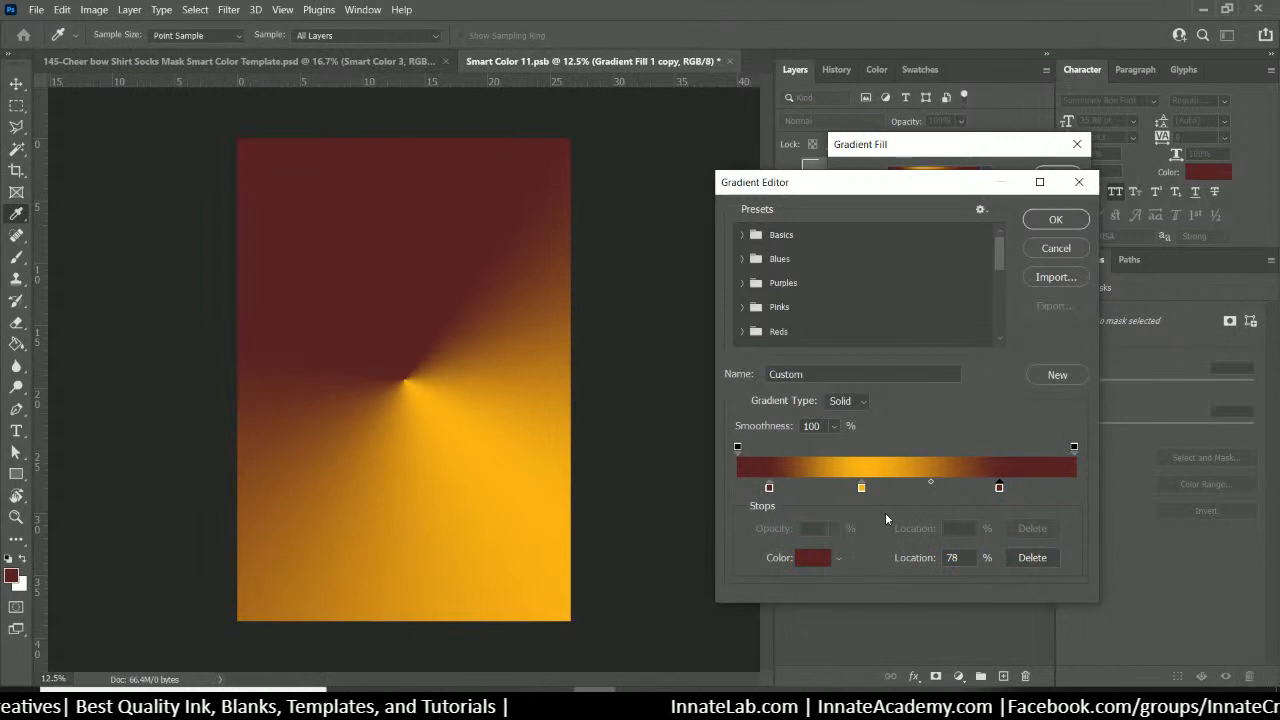
Change the yellow gradient stop at 37% to white (ffffff) and rotate the gradient fill to an angle of 104.67°
left_click(864, 488)
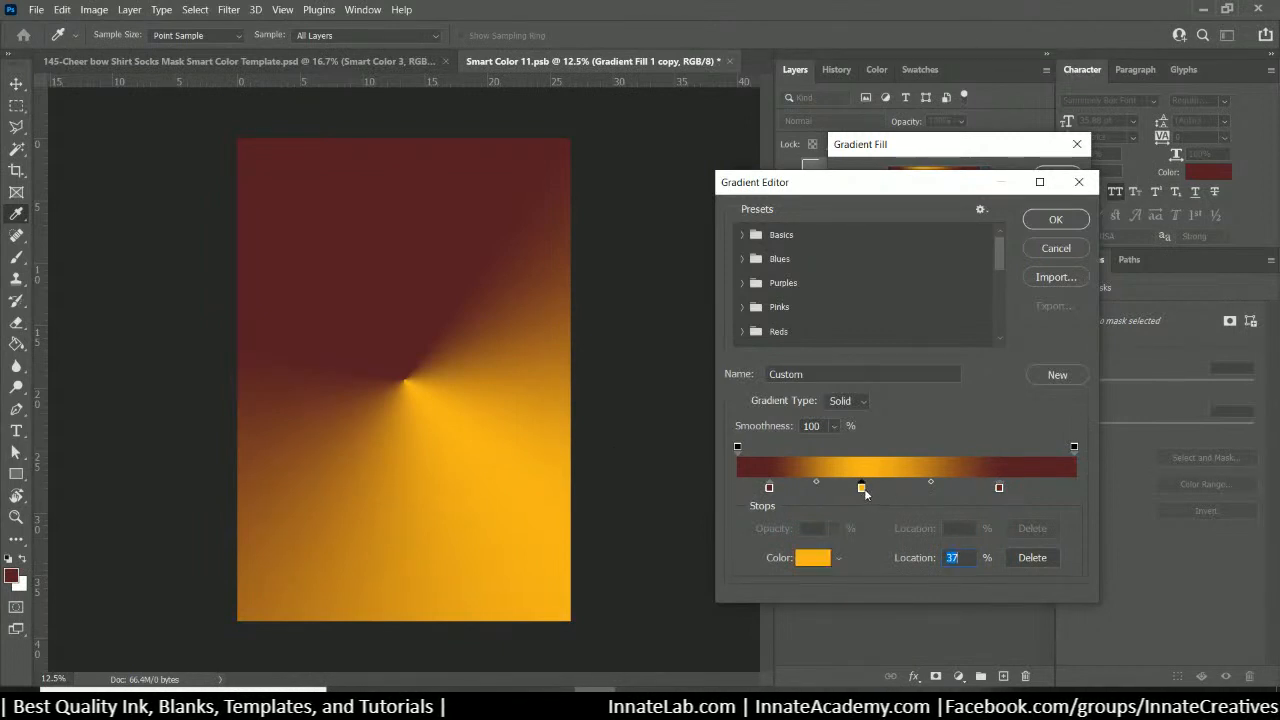
left_click(808, 560)
left_click(682, 195)
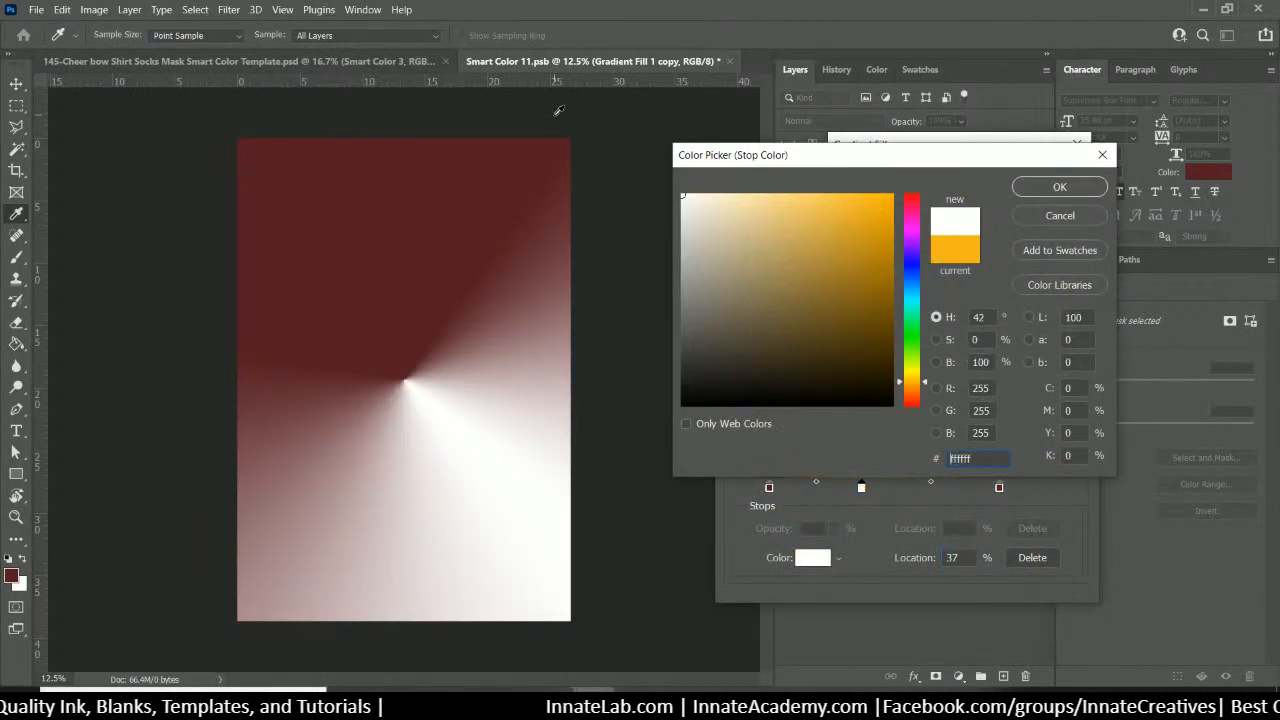
left_click(1058, 188)
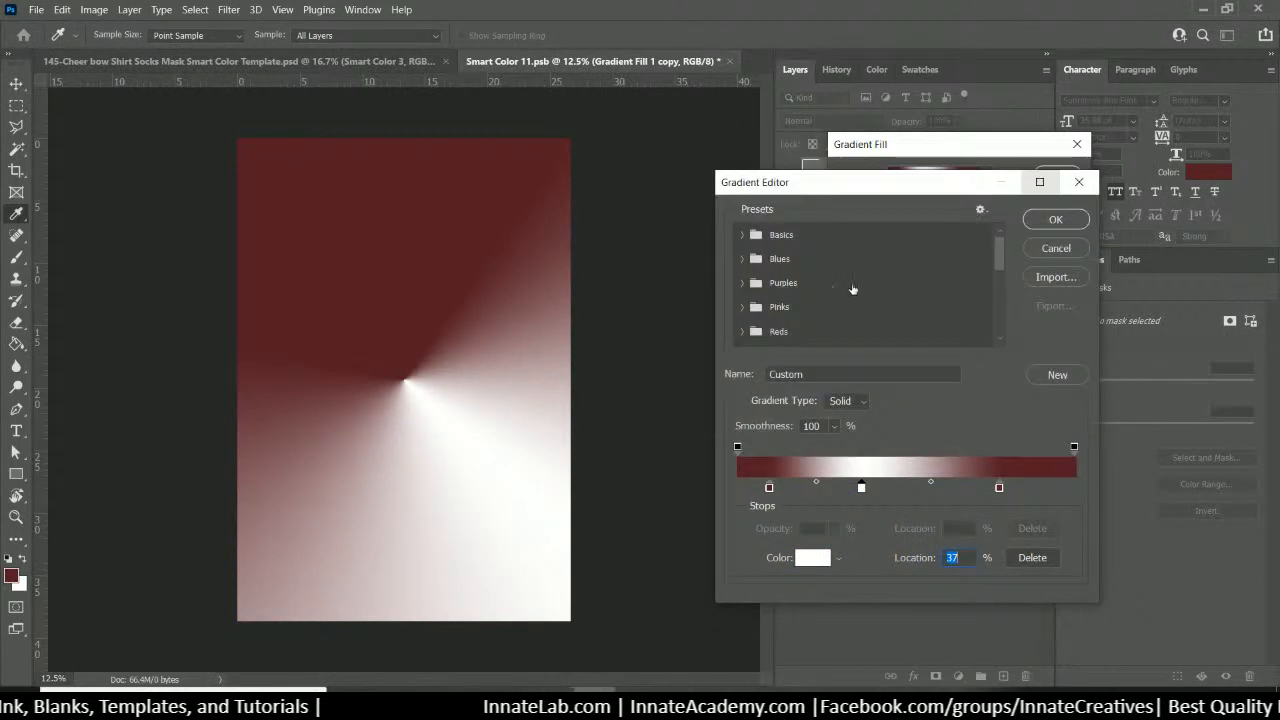
left_click(1055, 217)
left_click(897, 228)
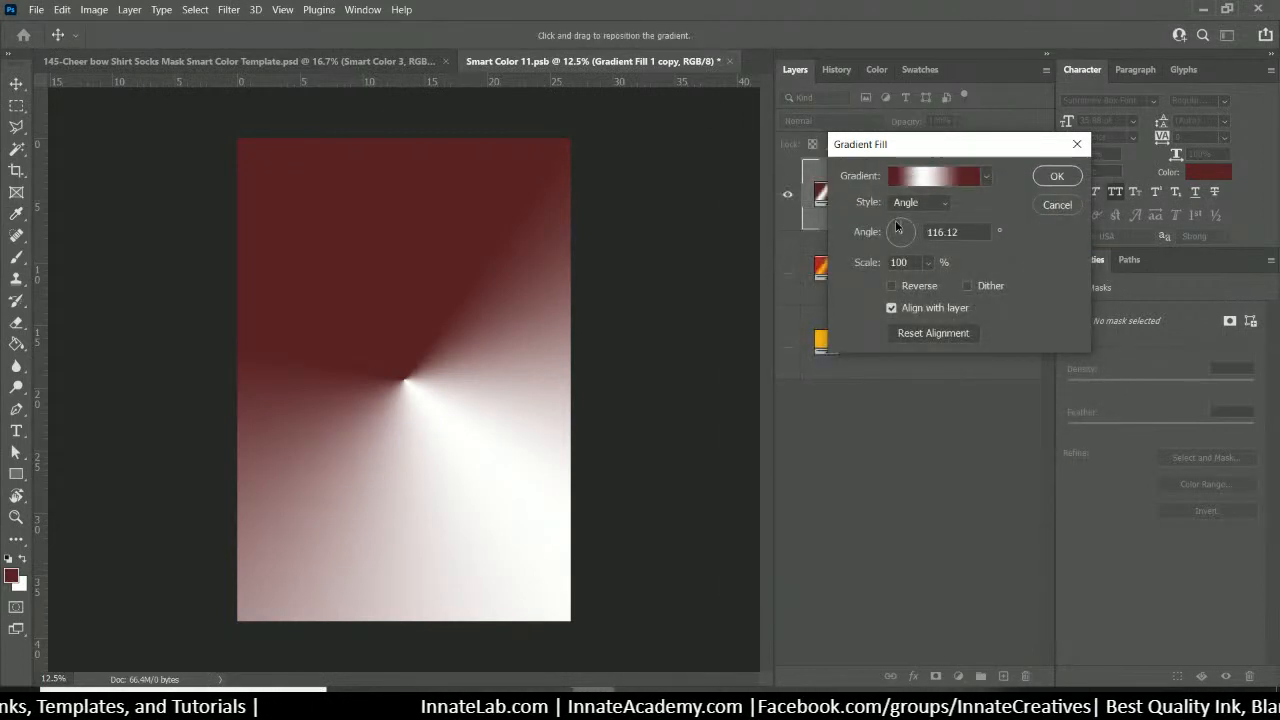
left_click_drag(897, 228, 899, 225)
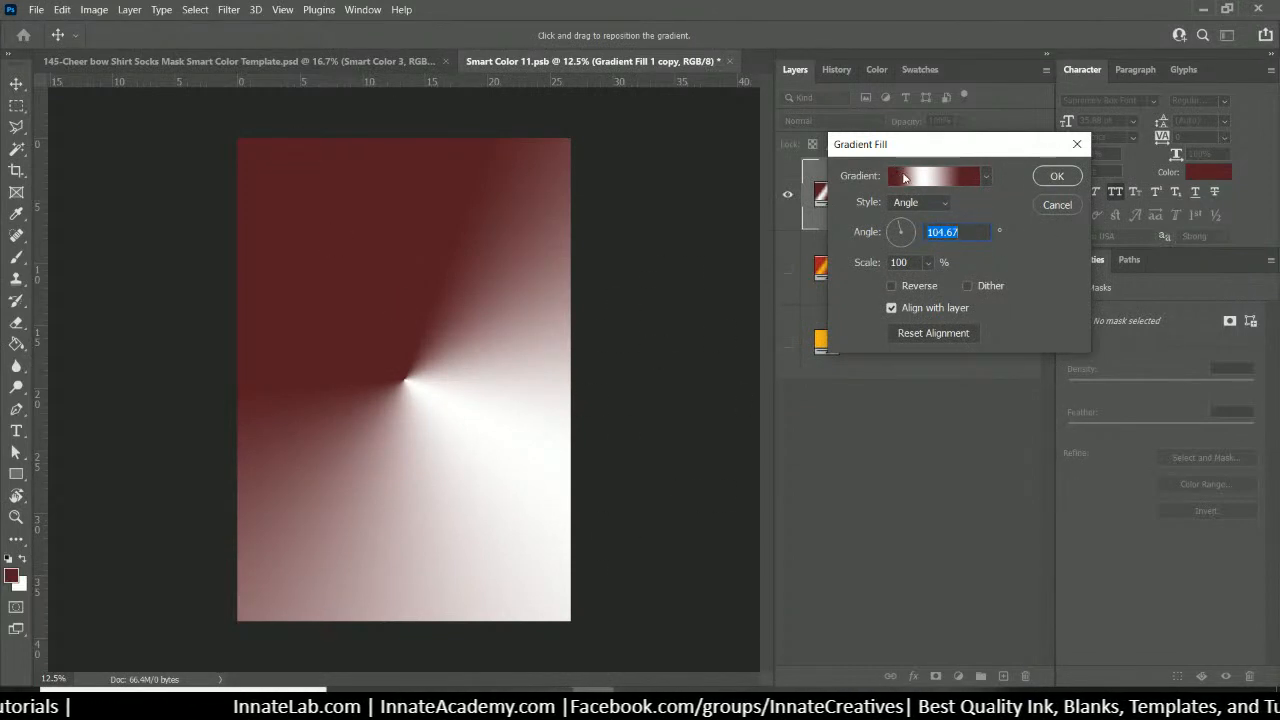
Try the Linear style on the gradient fill and return it to the Angle style
left_click(988, 178)
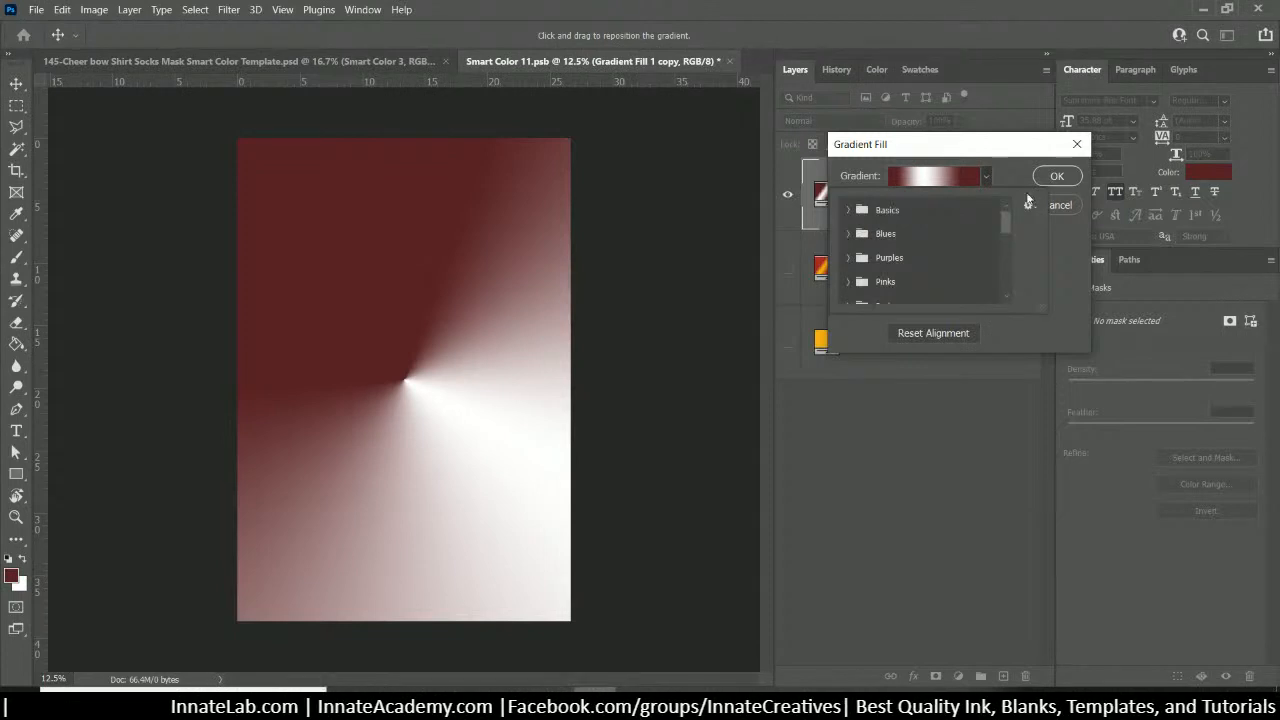
left_click(975, 153)
left_click(947, 204)
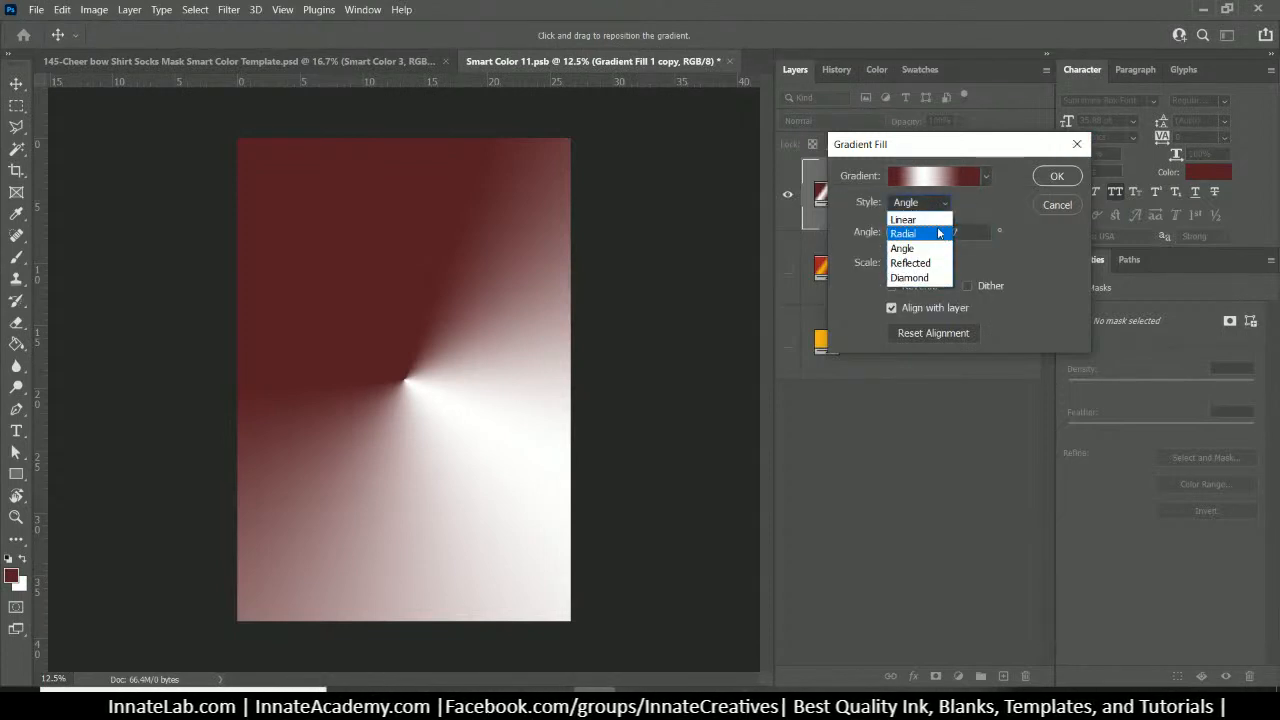
left_click(905, 220)
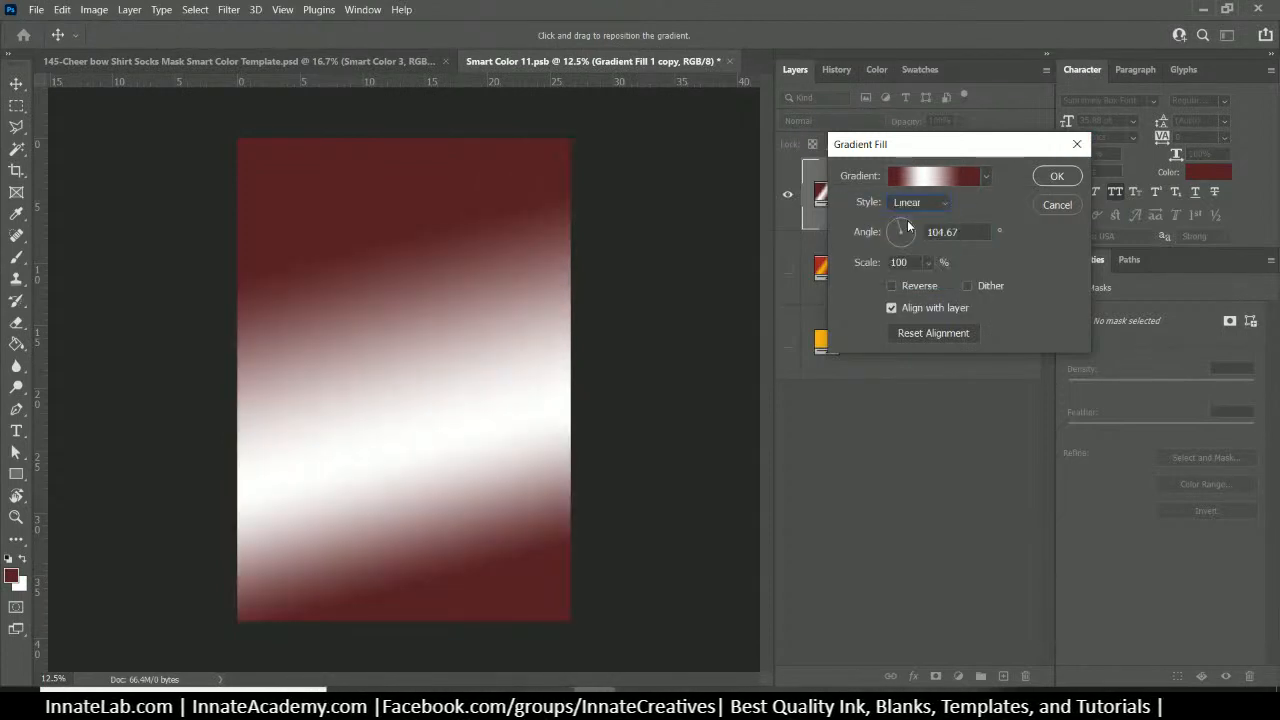
left_click(920, 203)
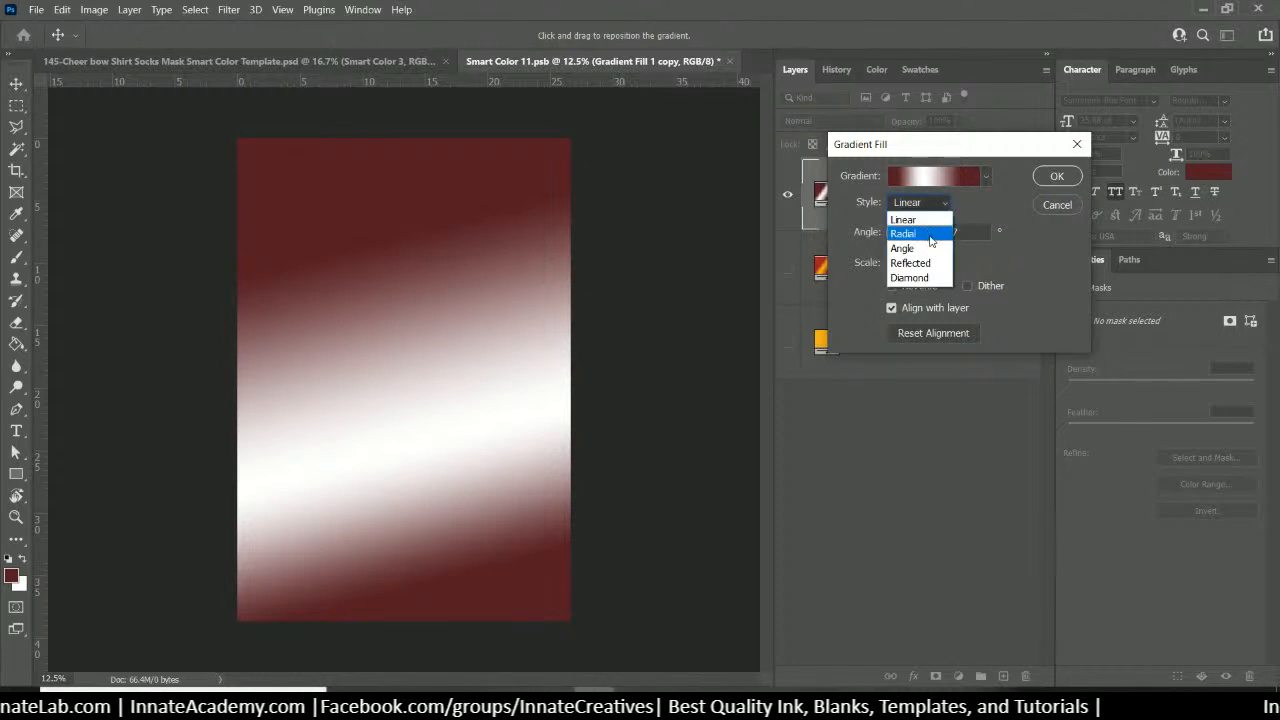
left_click(916, 250)
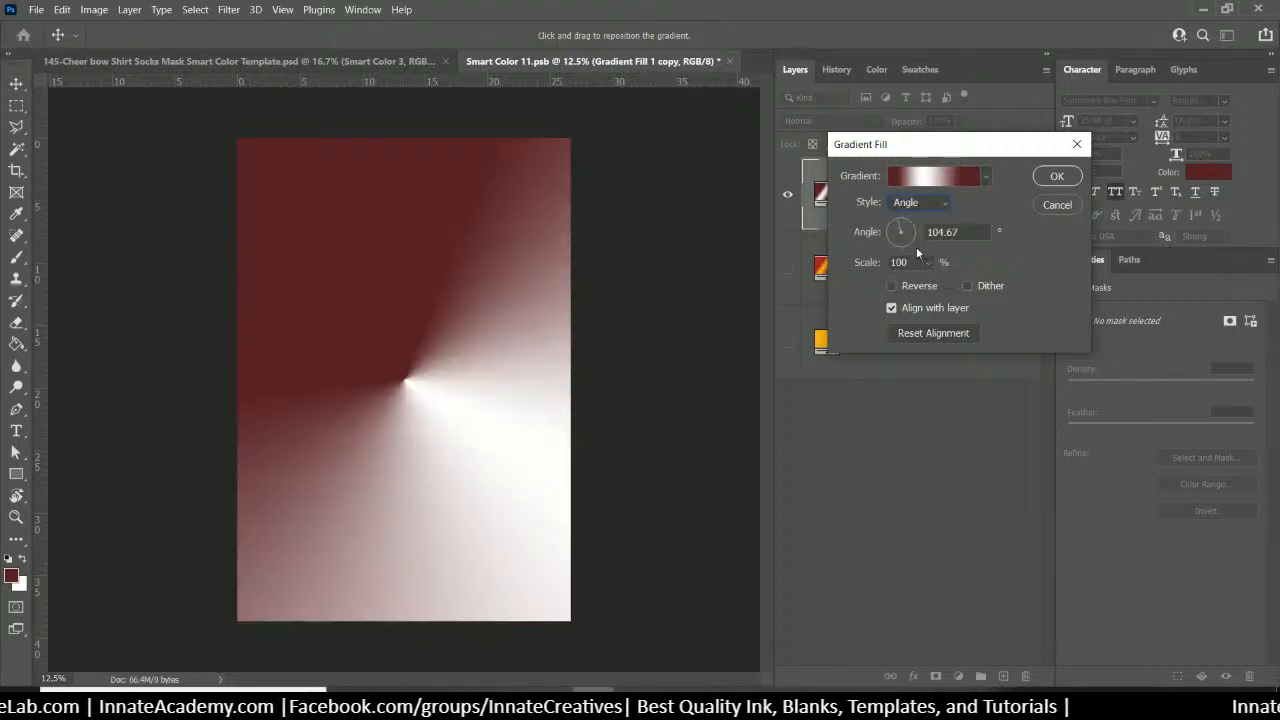
Accept the maroon and white gradient fill, and save and close the Smart Color 3 smart object
left_click(1057, 176)
left_click(730, 61)
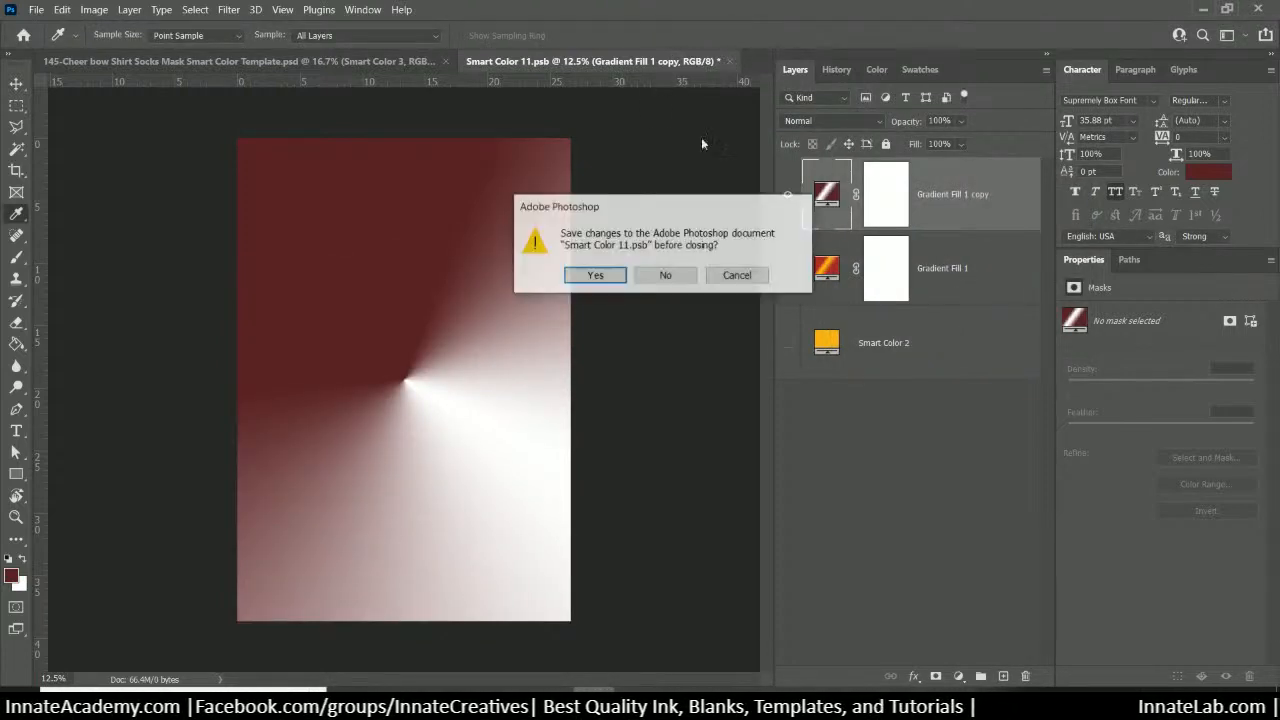
left_click(600, 274)
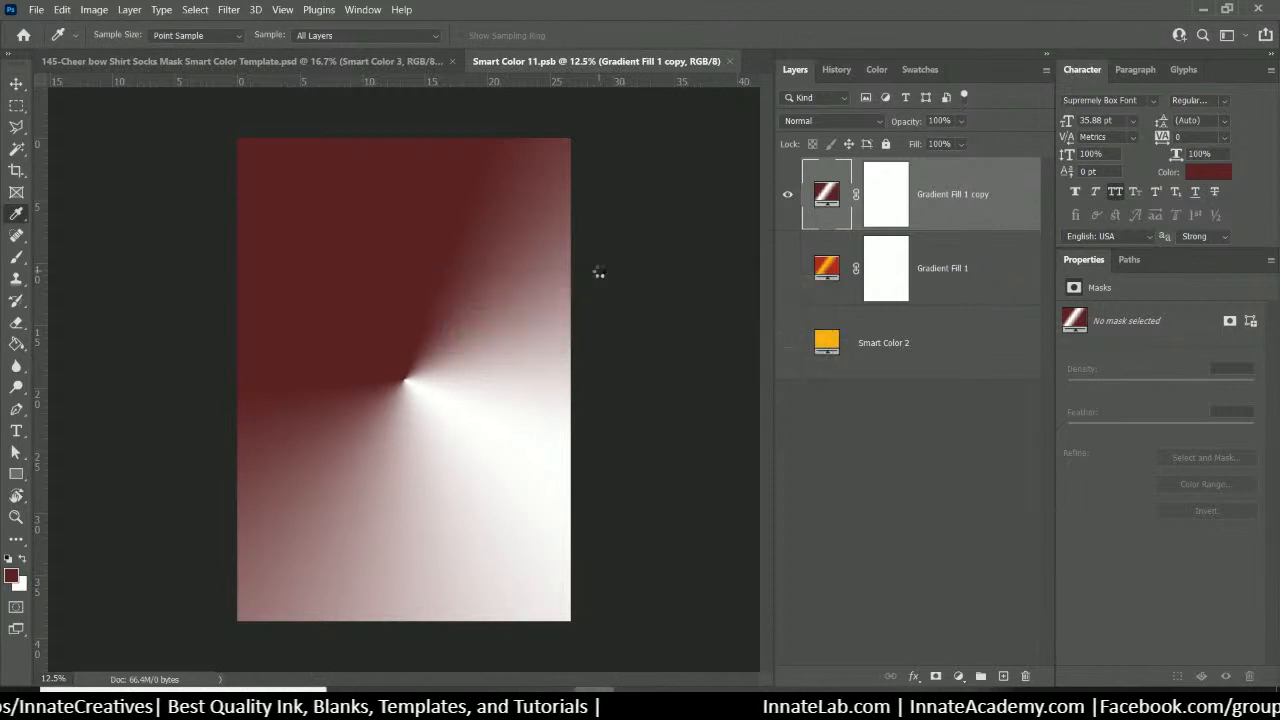
key("ctrl+w")
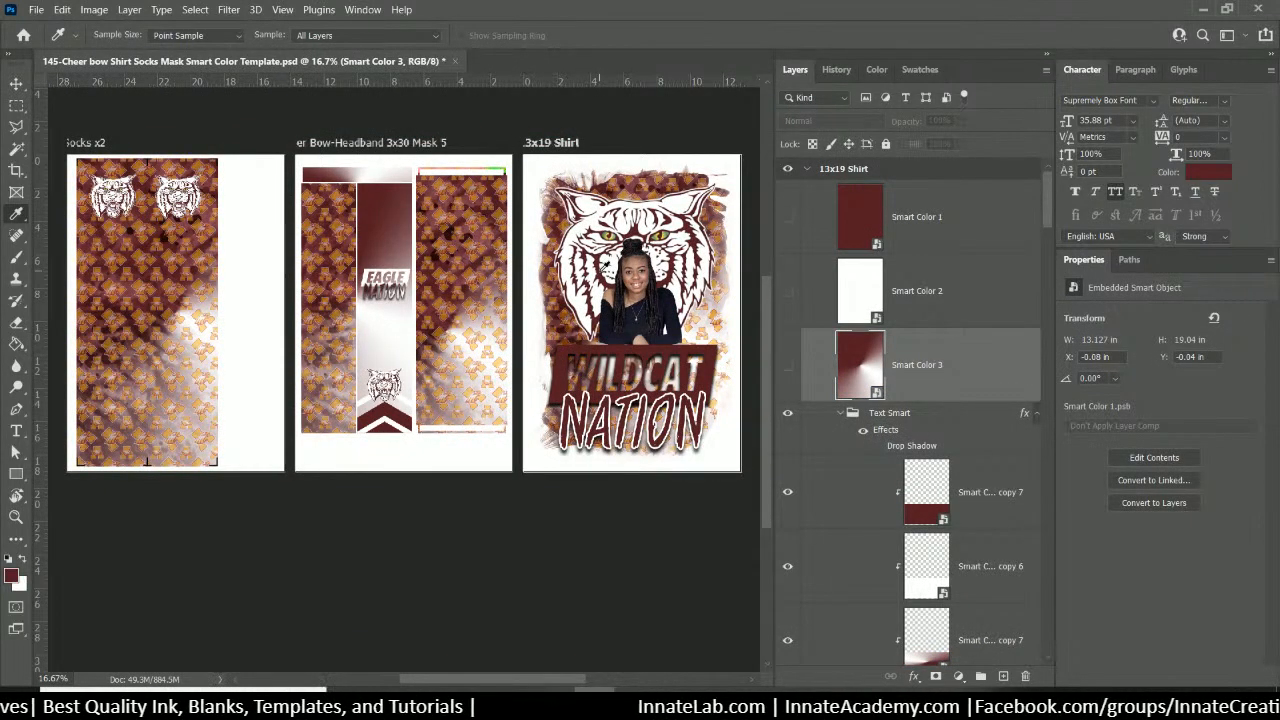
Switch to File Explorer, go from the misc folder up to the 145 folder, and open the 400x400 Pattern file in Photoshop
key("alt+Tab")
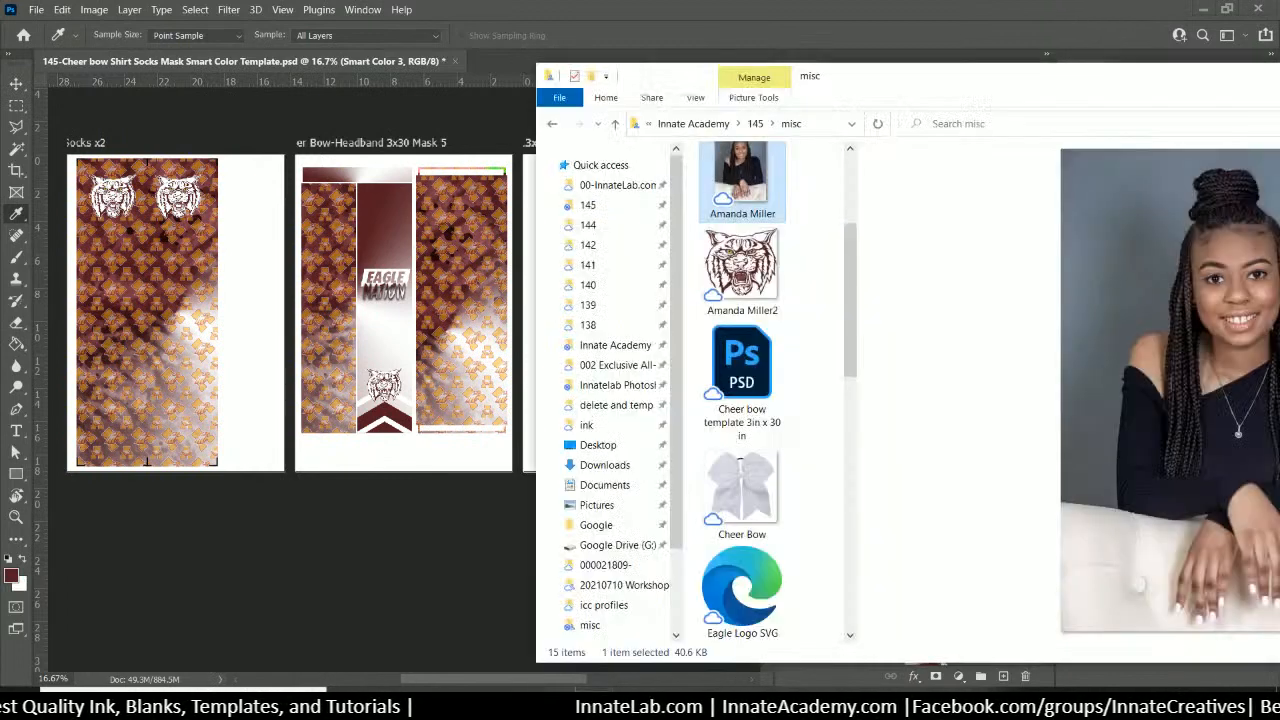
scroll(757, 458, "up", 3)
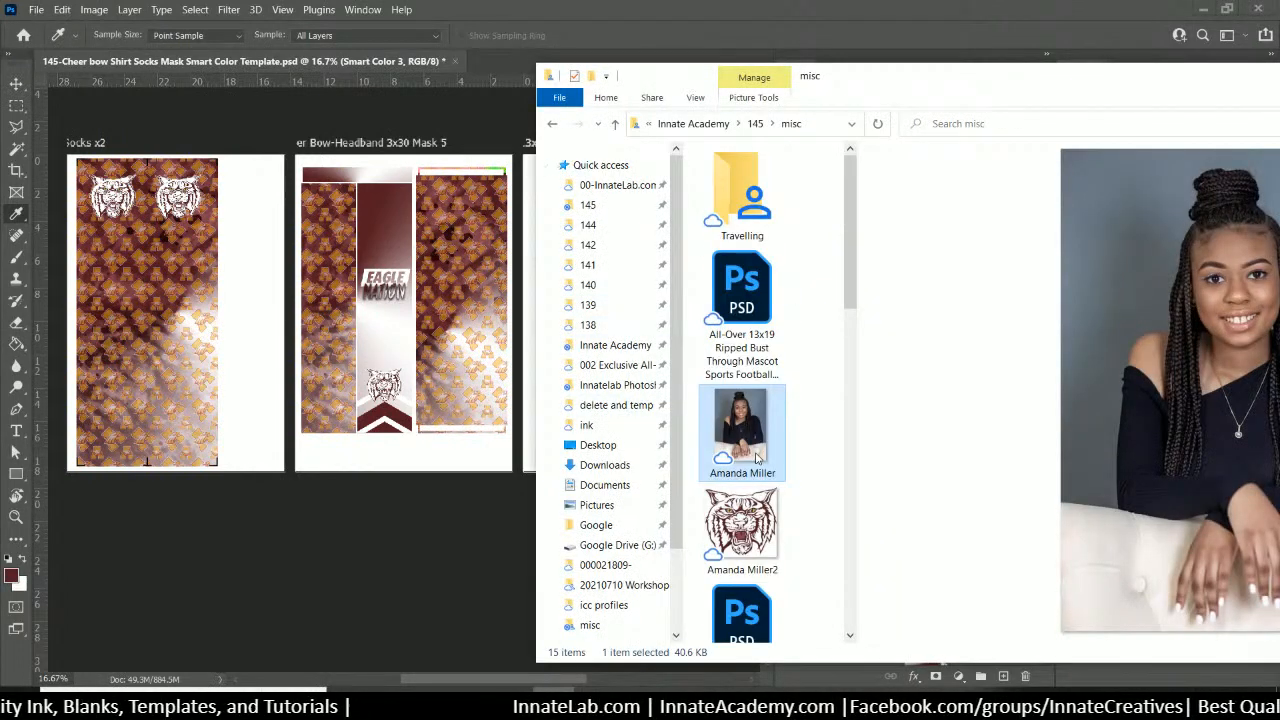
scroll(757, 458, "down", 5)
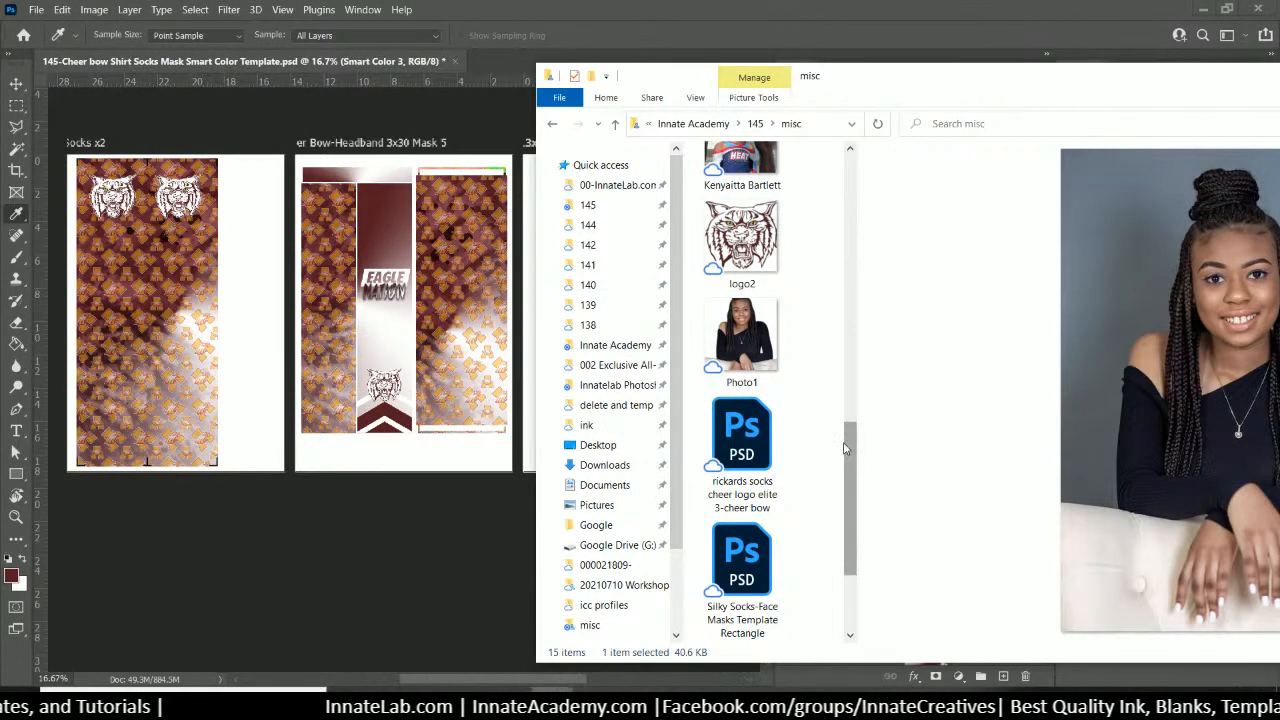
left_click_drag(847, 449, 879, 548)
scroll(811, 304, "up", 10)
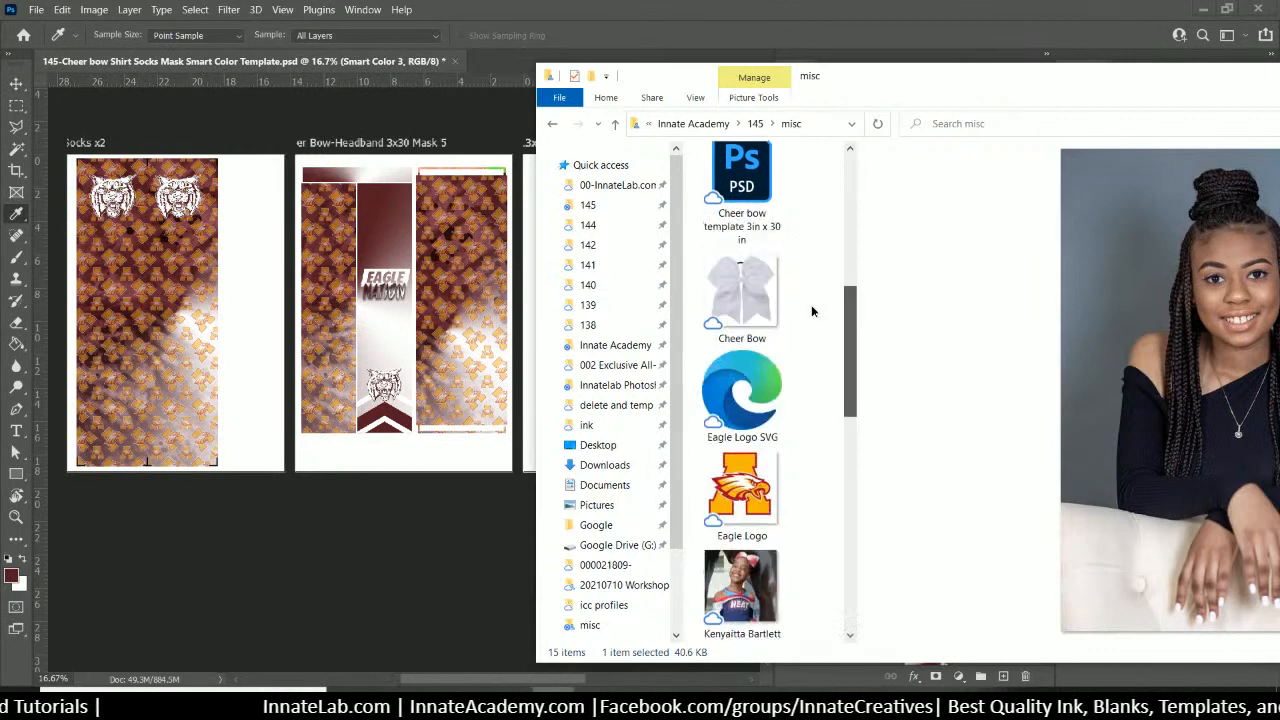
left_click(755, 123)
scroll(785, 367, "down", 5)
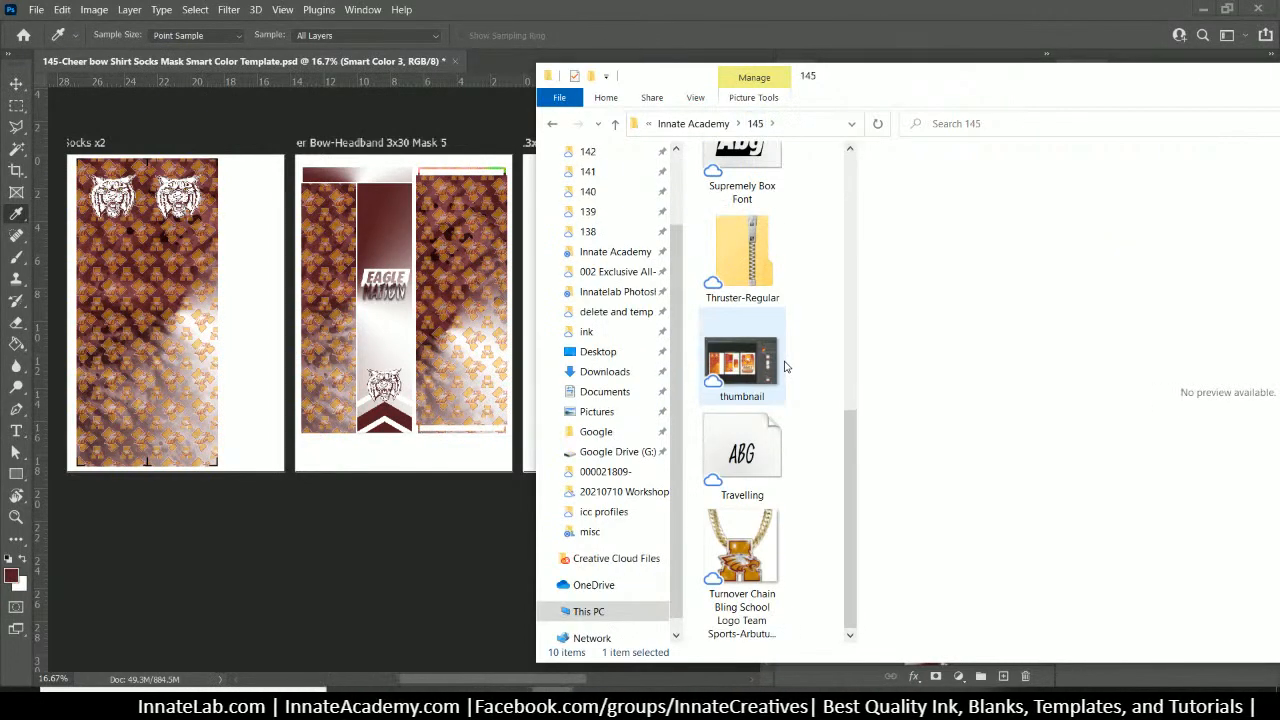
scroll(785, 367, "up", 5)
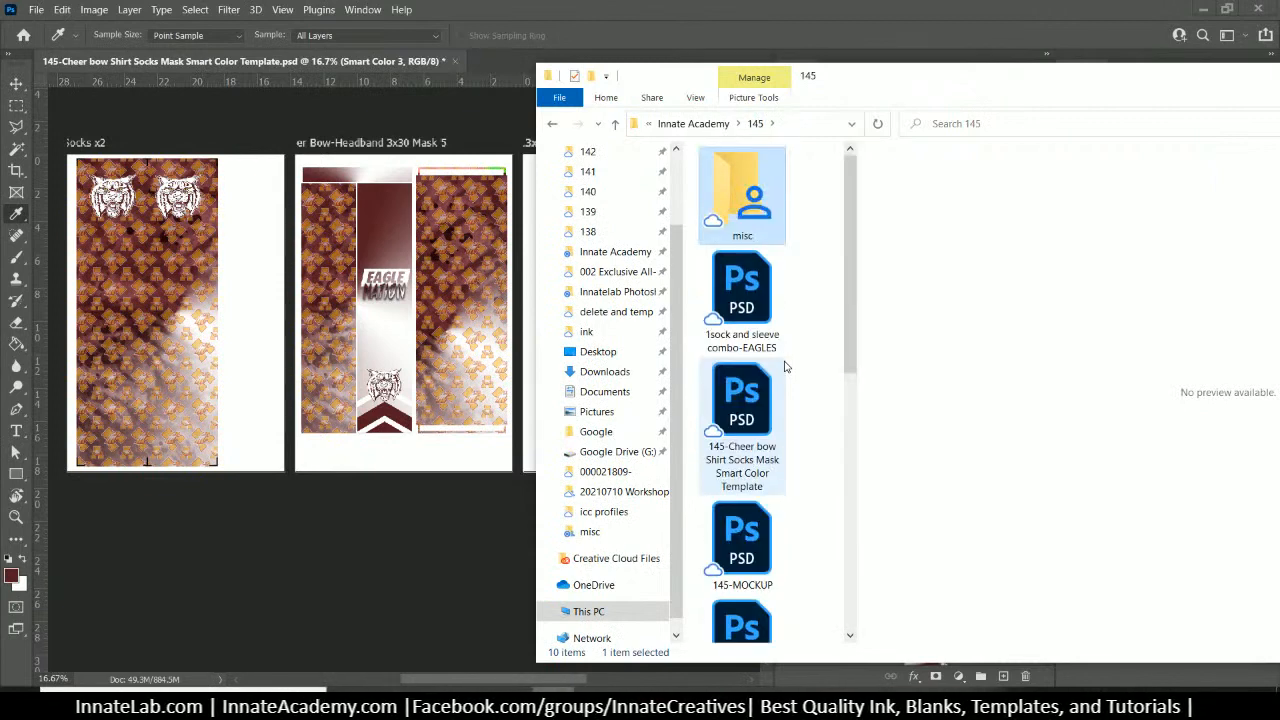
scroll(785, 367, "down", 3)
double_click(770, 392)
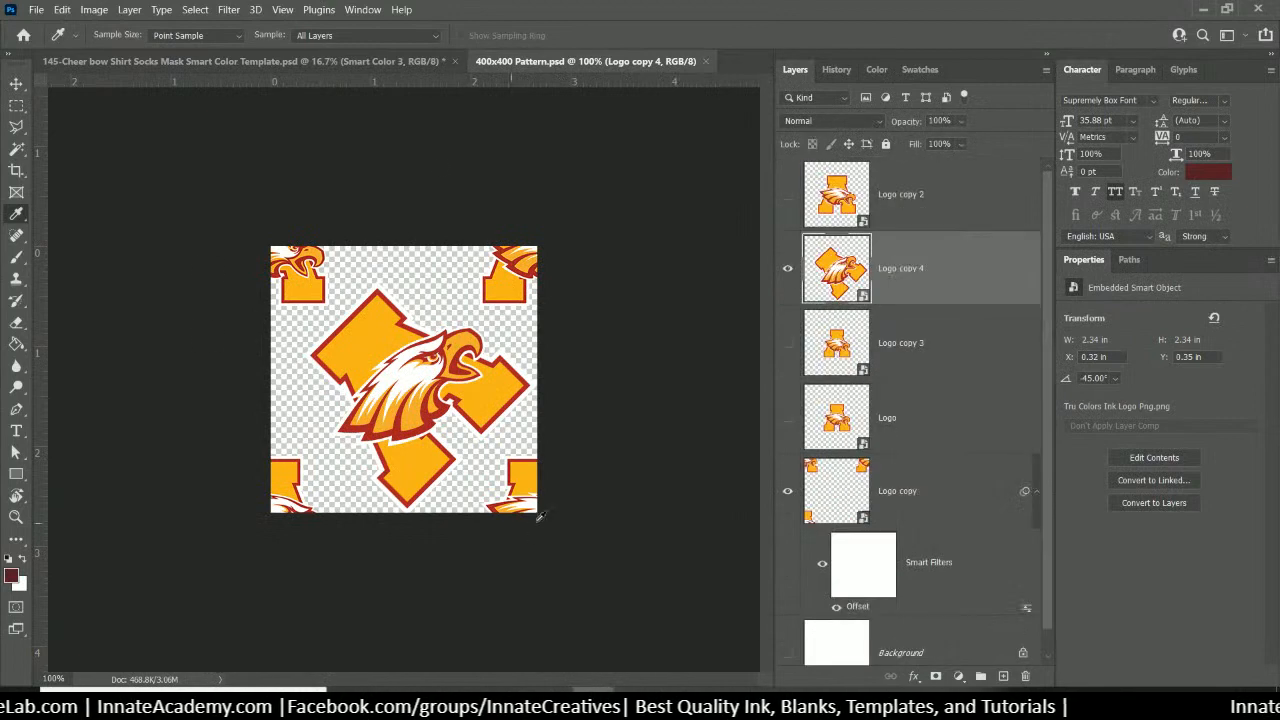
Return to the cheer bow template, select the Logo Shirt layer on the 13x19 Shirt artboard, and open its smart object contents
left_click(337, 61)
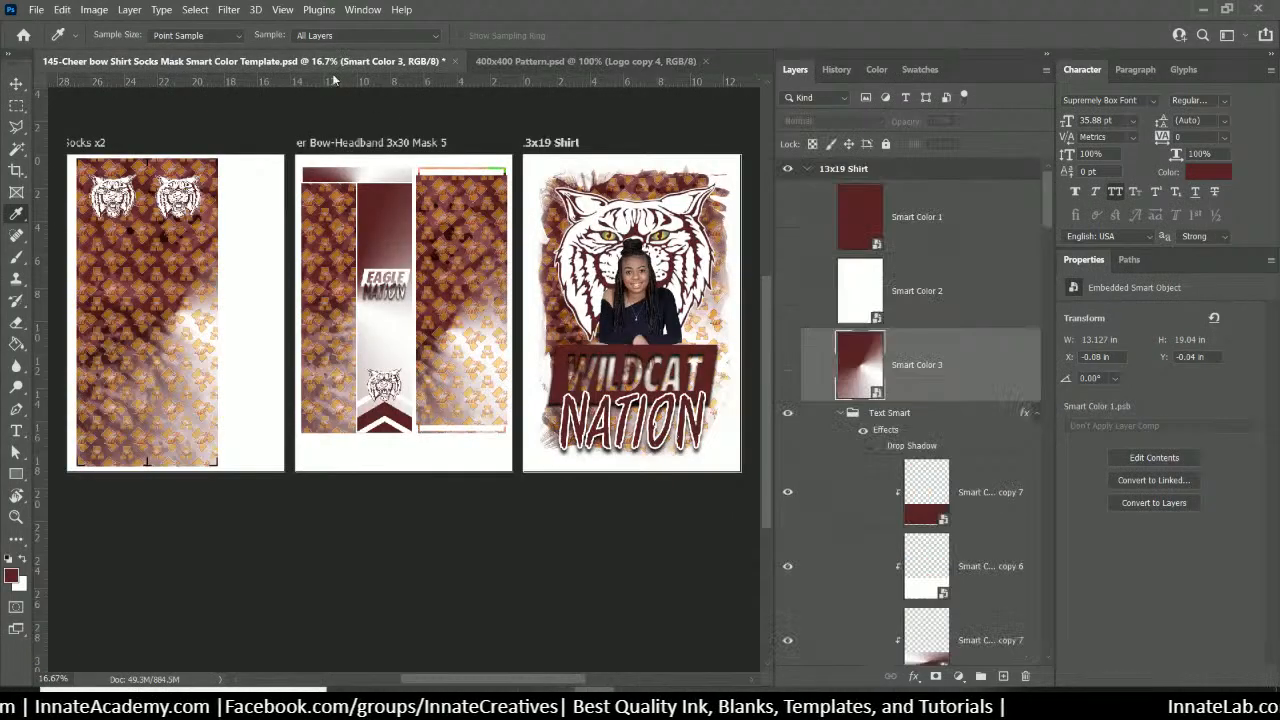
left_click(16, 83)
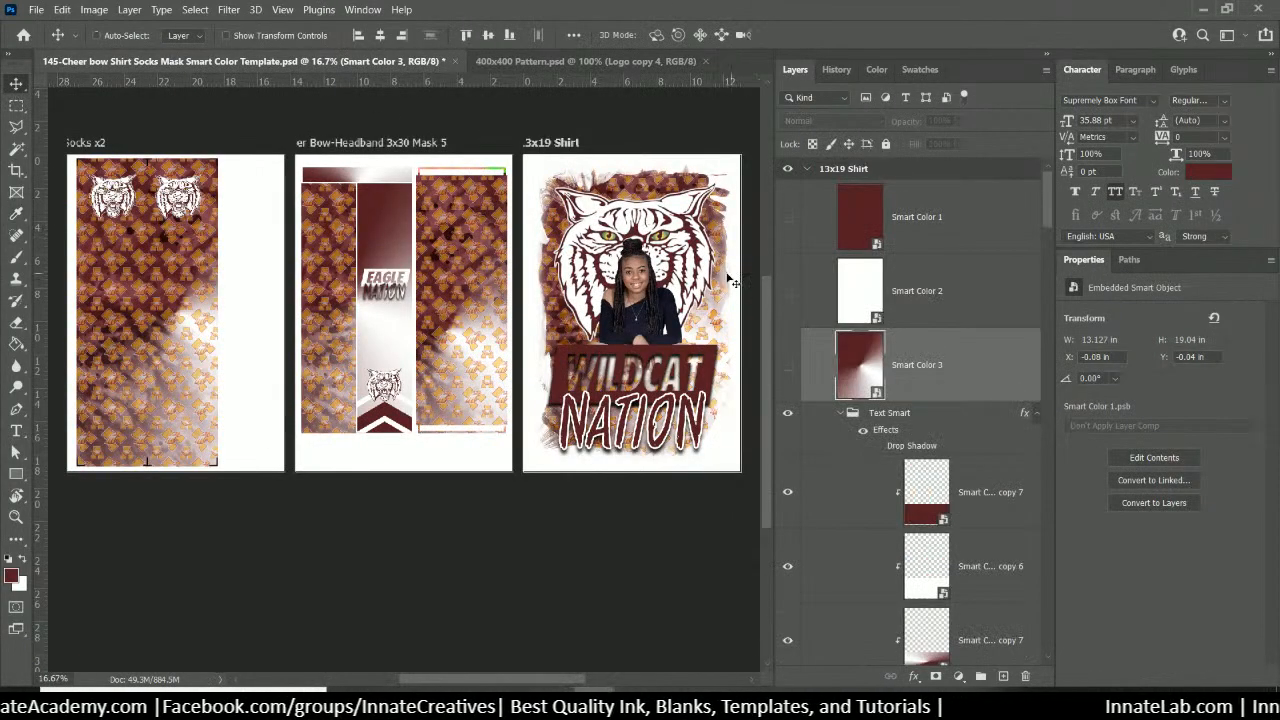
right_click(659, 230)
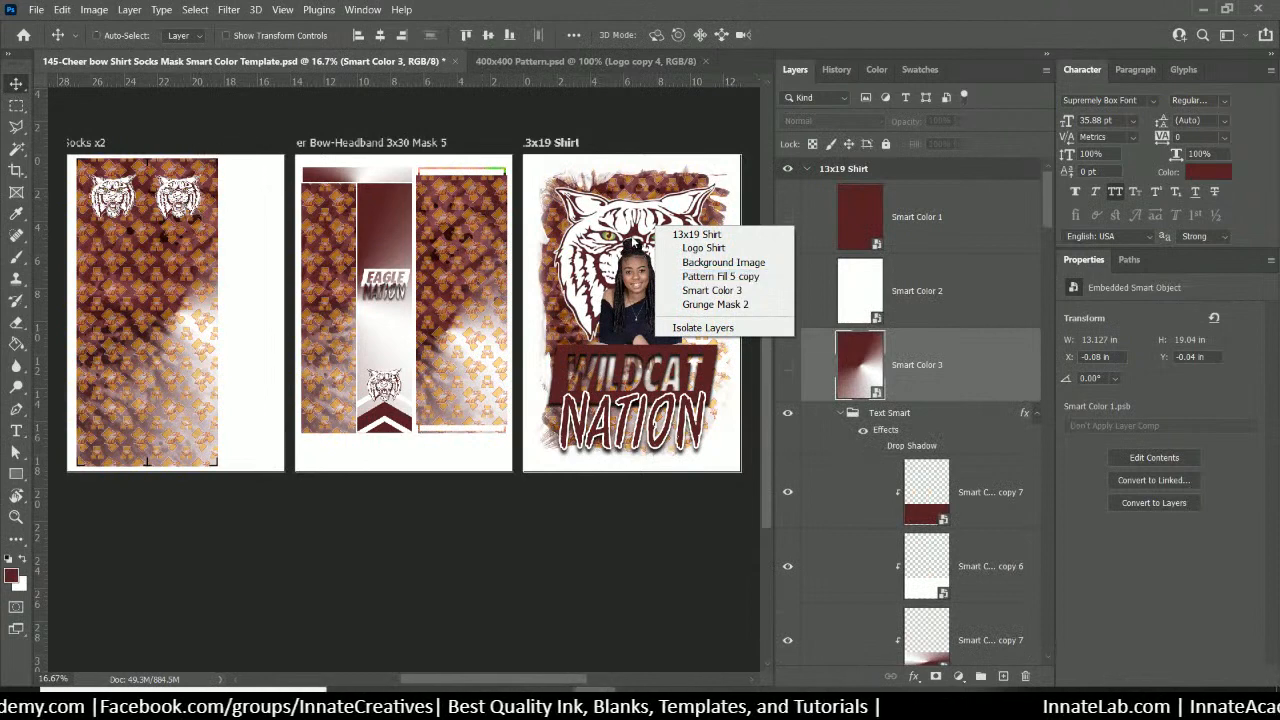
left_click(705, 247)
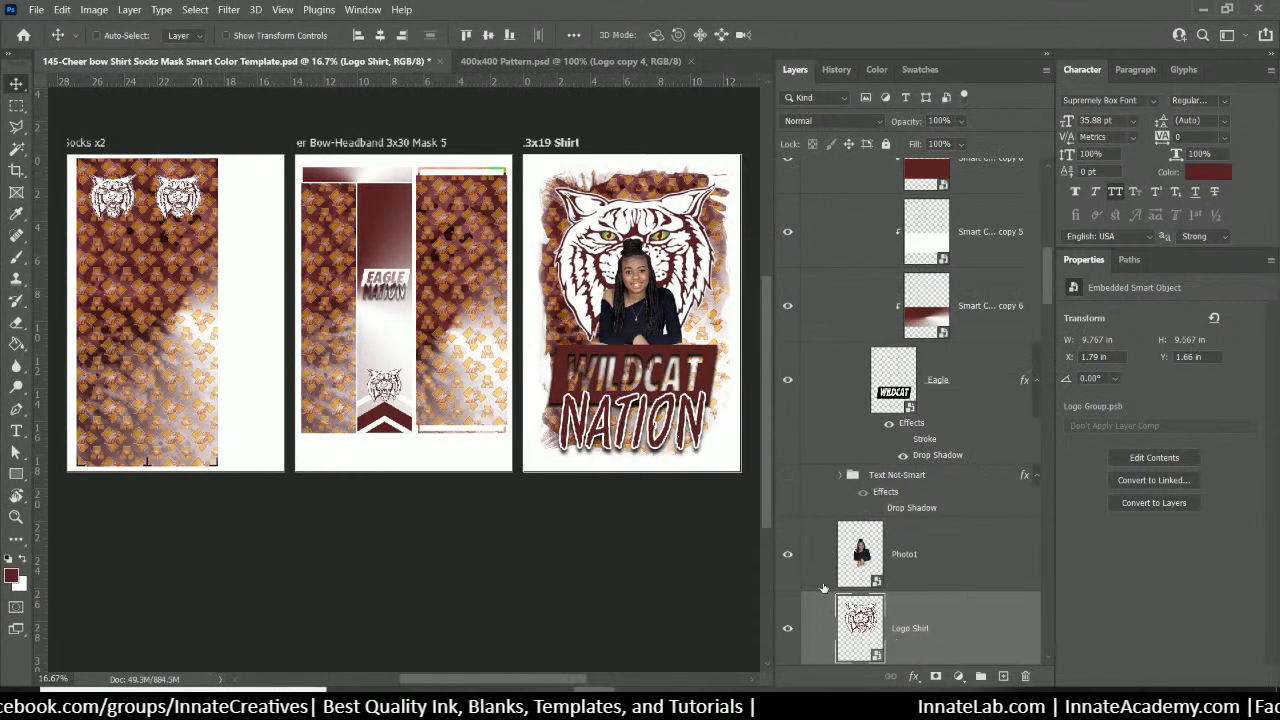
double_click(862, 622)
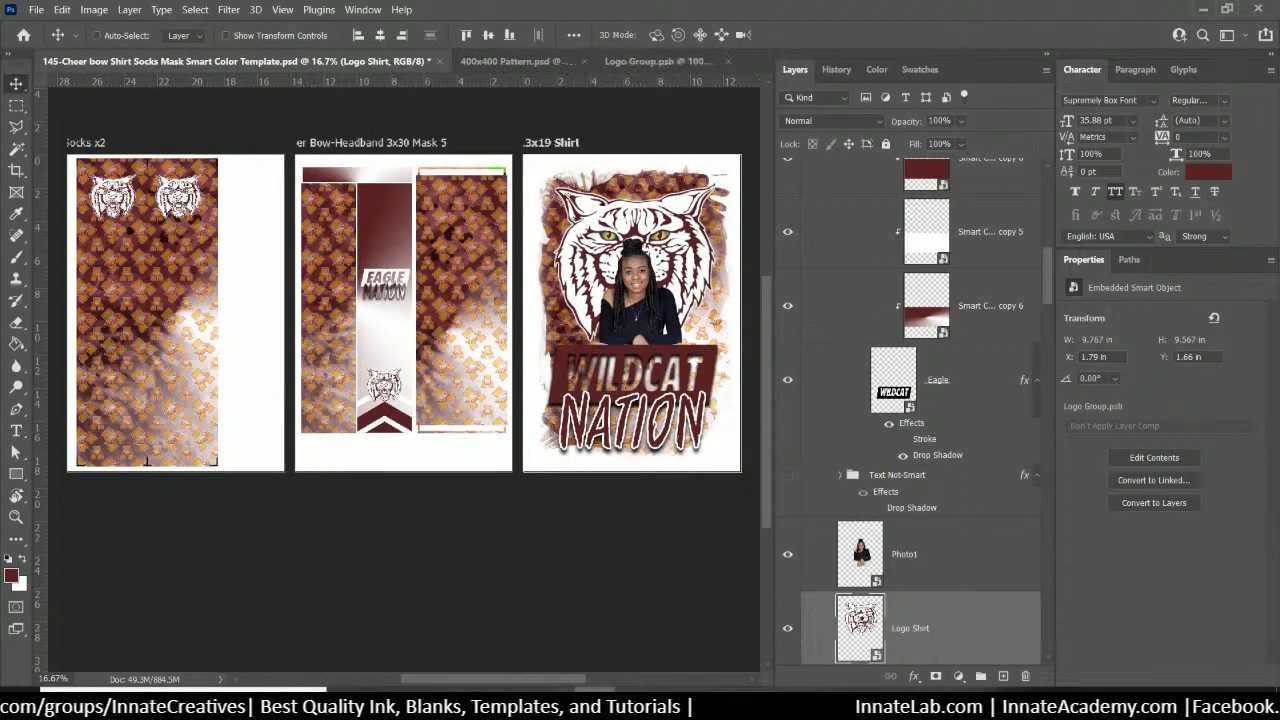
Open the contents of the Logo copy 4 smart object in the 400x400 Pattern document
left_click(376, 61)
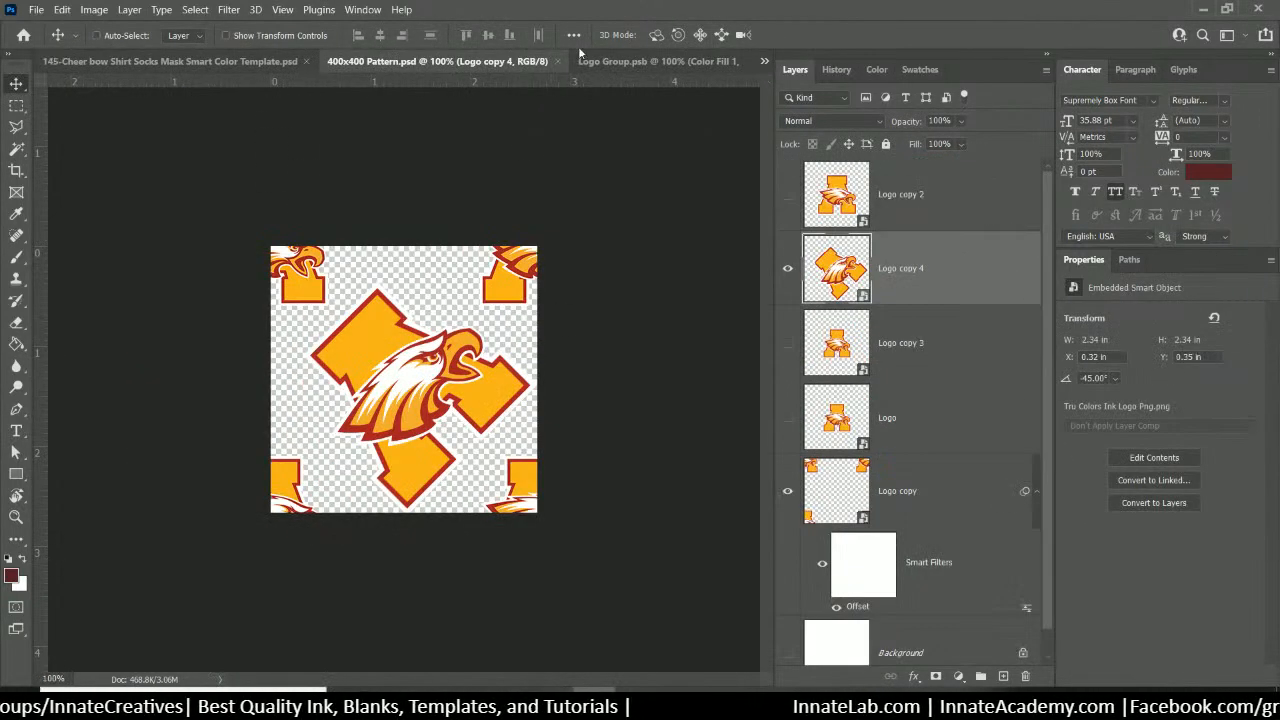
left_click(609, 62)
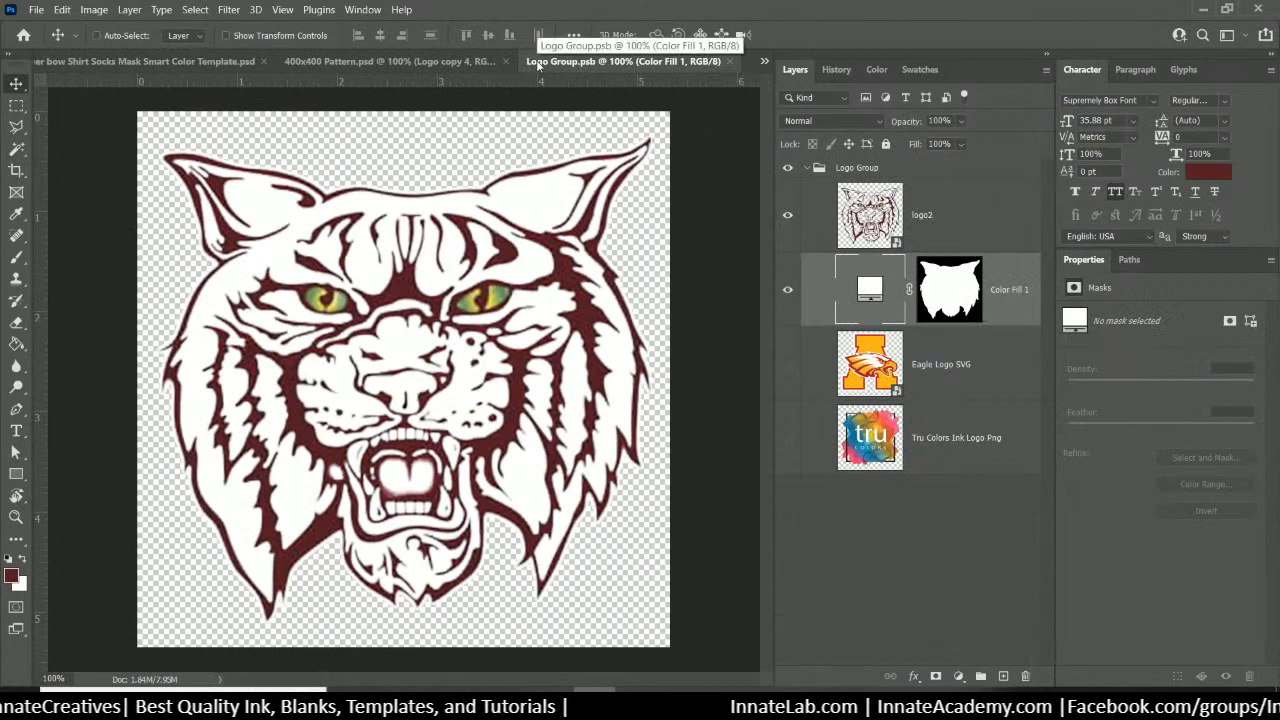
left_click(363, 61)
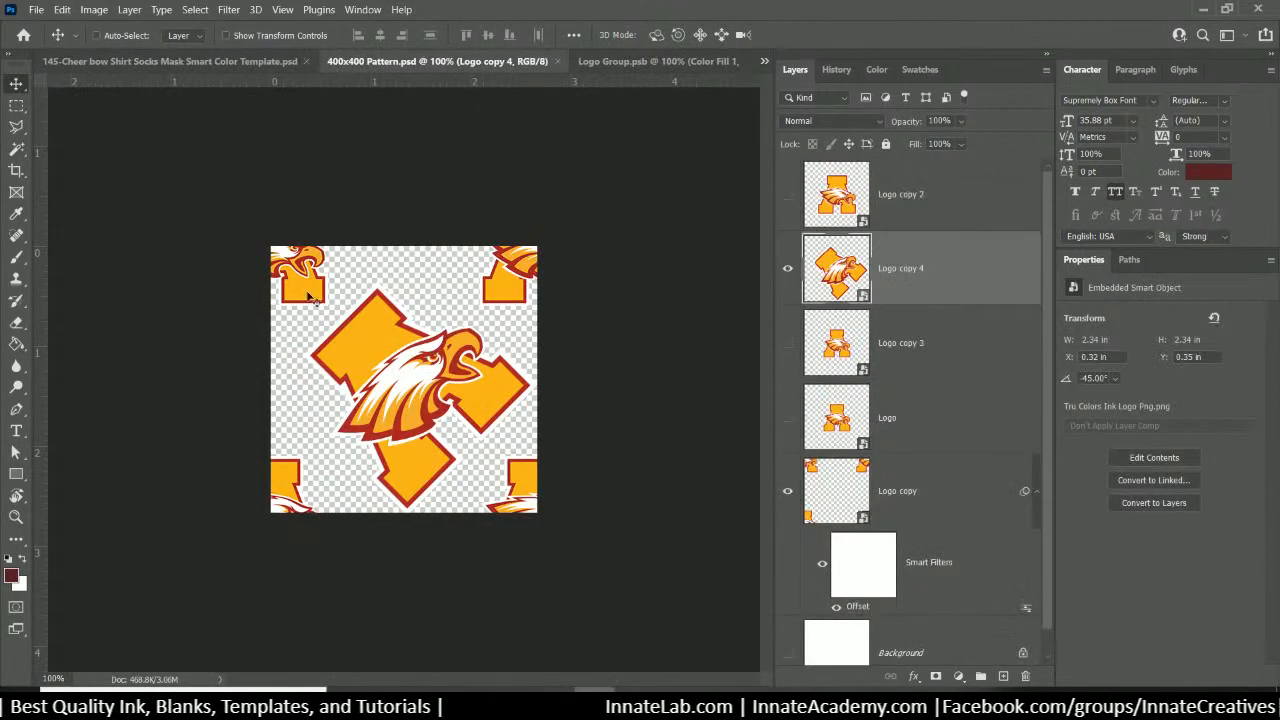
double_click(838, 268)
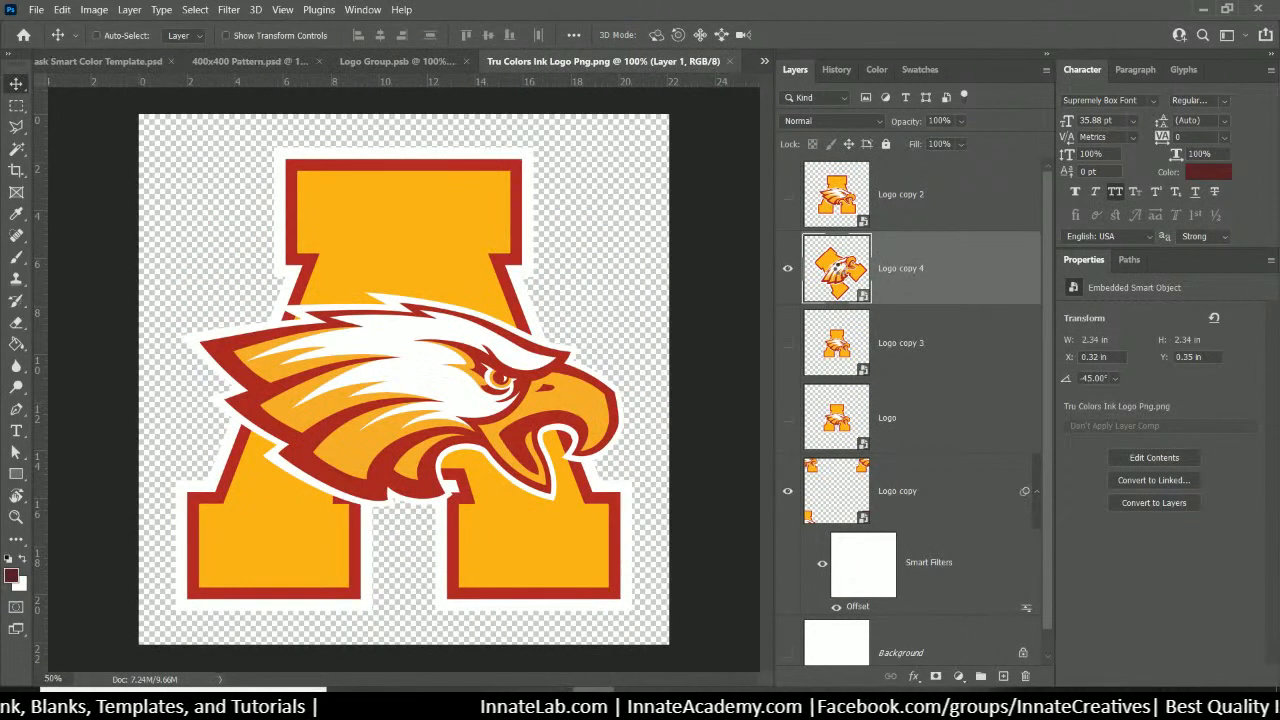
Merge the logo2 layer and its white Color Fill 1 backing into one layer in the Logo Group document
left_click(425, 56)
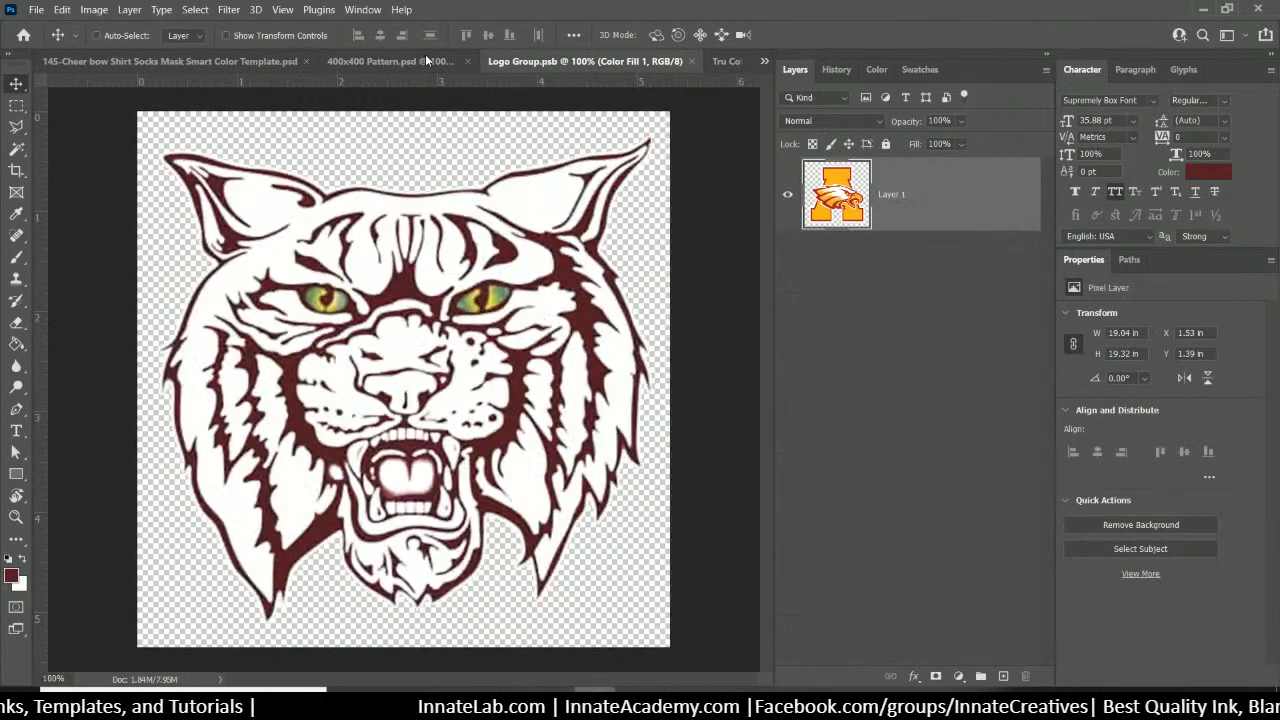
left_click_drag(525, 212, 551, 94)
key("ctrl+z")
left_click(974, 226)
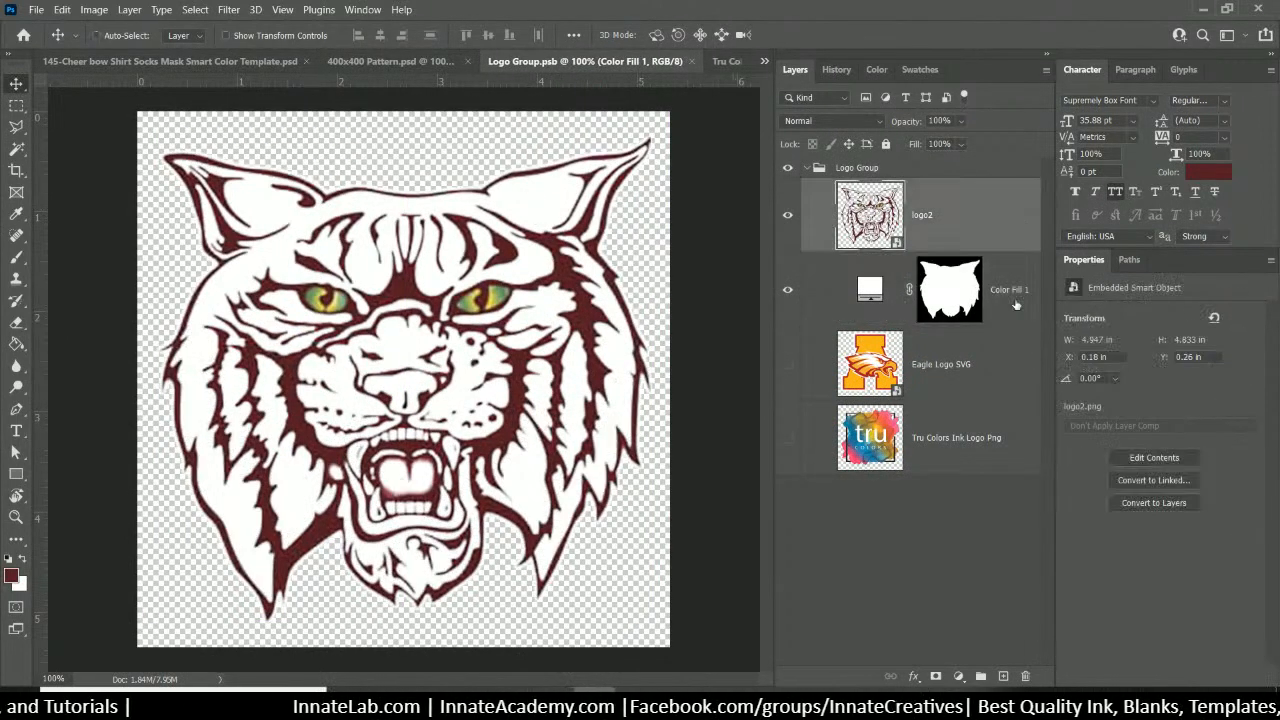
left_click(1012, 302, "ctrl")
right_click(962, 220)
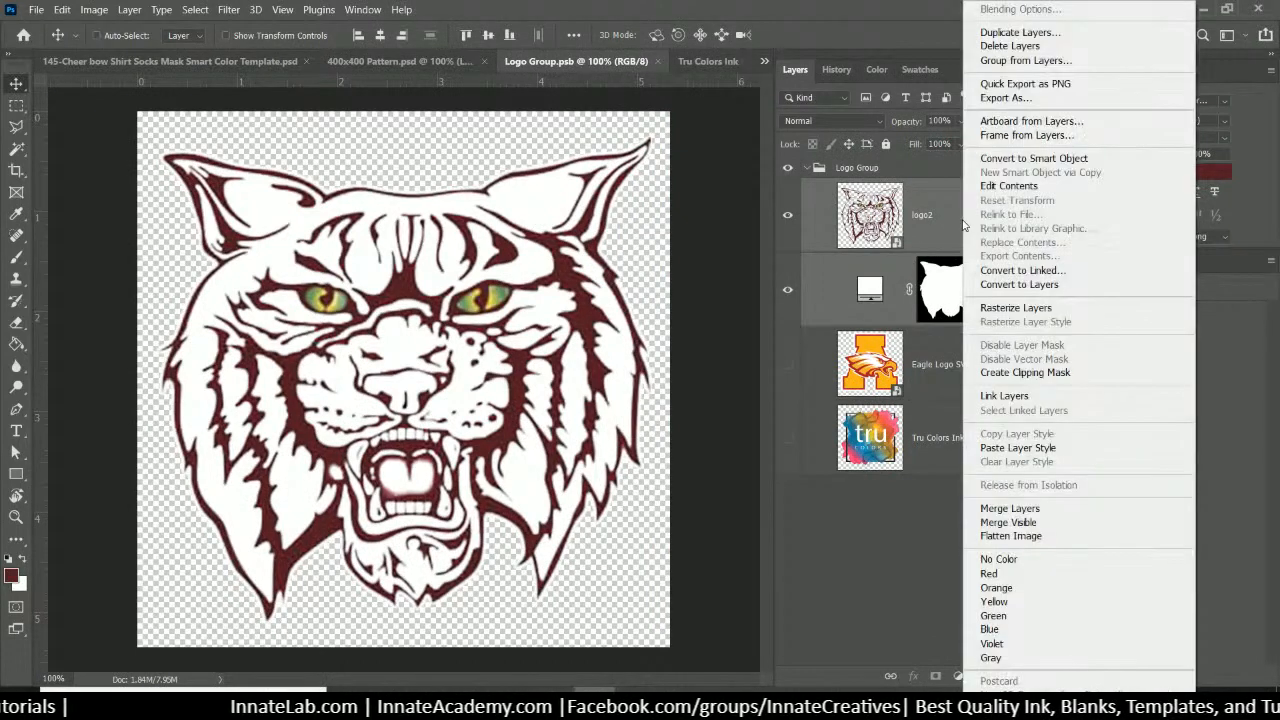
left_click(1097, 507)
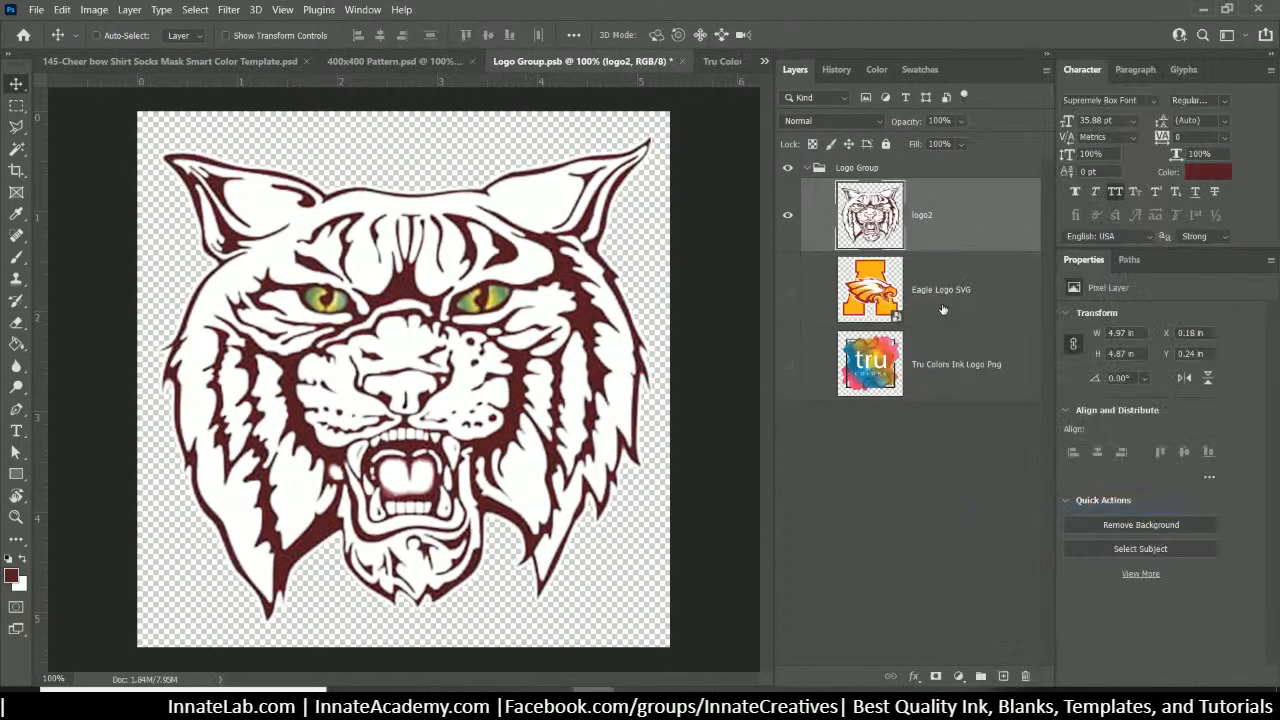
Copy the merged wildcat into the eagle logo document, scale it to about 199%, and position it over the eagle logo
left_click_drag(370, 262, 342, 218)
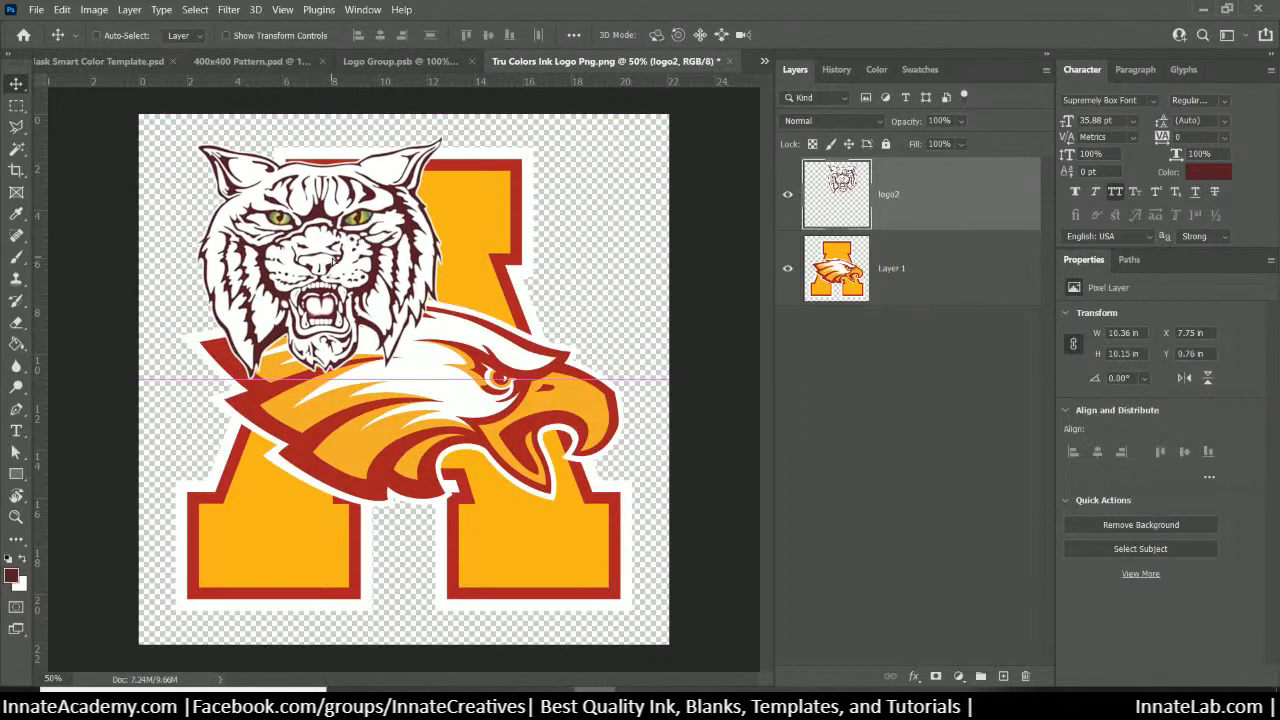
key("ctrl+t")
left_click_drag(442, 378, 666, 598)
mouse_move(508, 426)
left_mouse_down()
mouse_move(490, 425)
mouse_move(490, 440)
left_mouse_up()
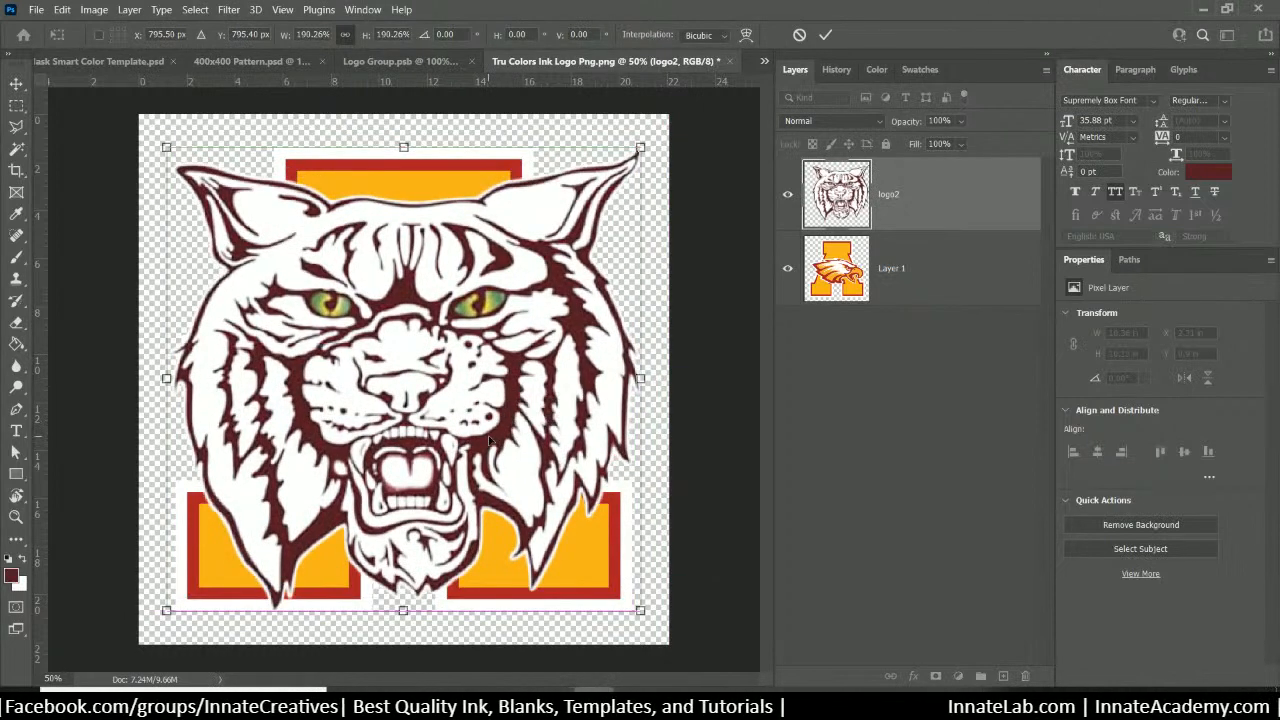
key("Return")
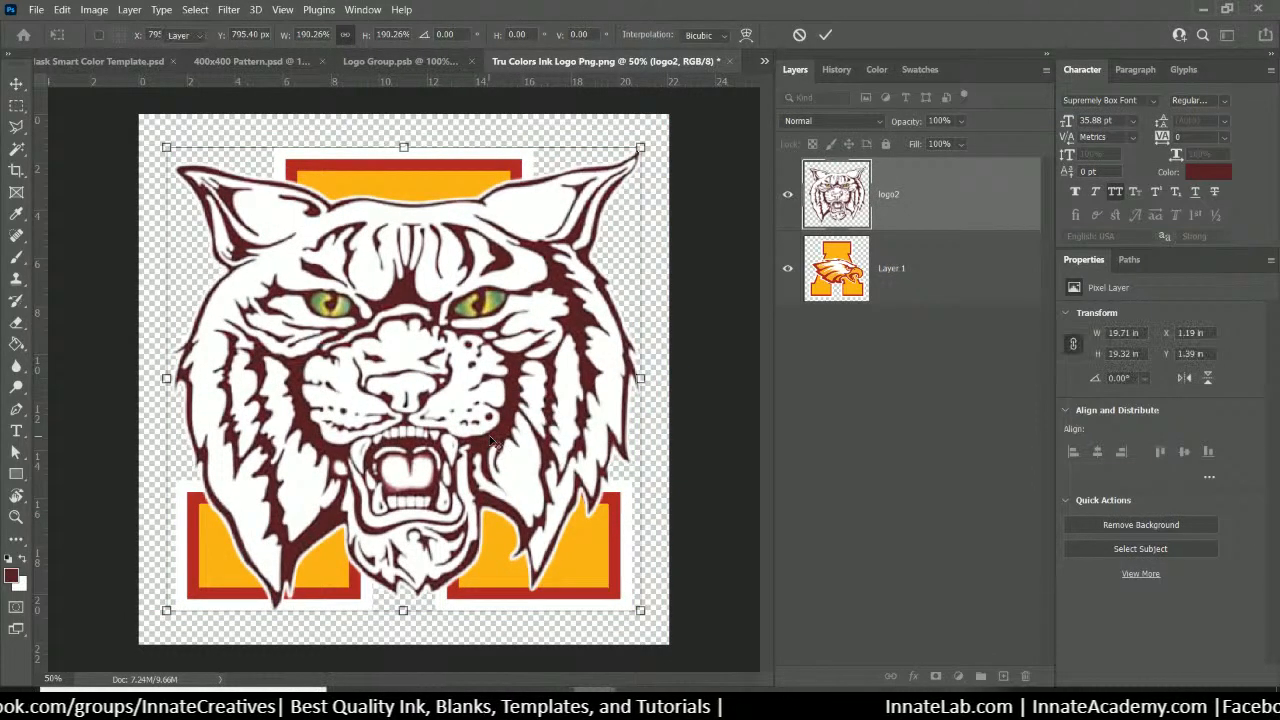
Hide the eagle logo on Layer 1 and try to save and close the Tru Colors Ink Logo Png document
left_click(787, 268)
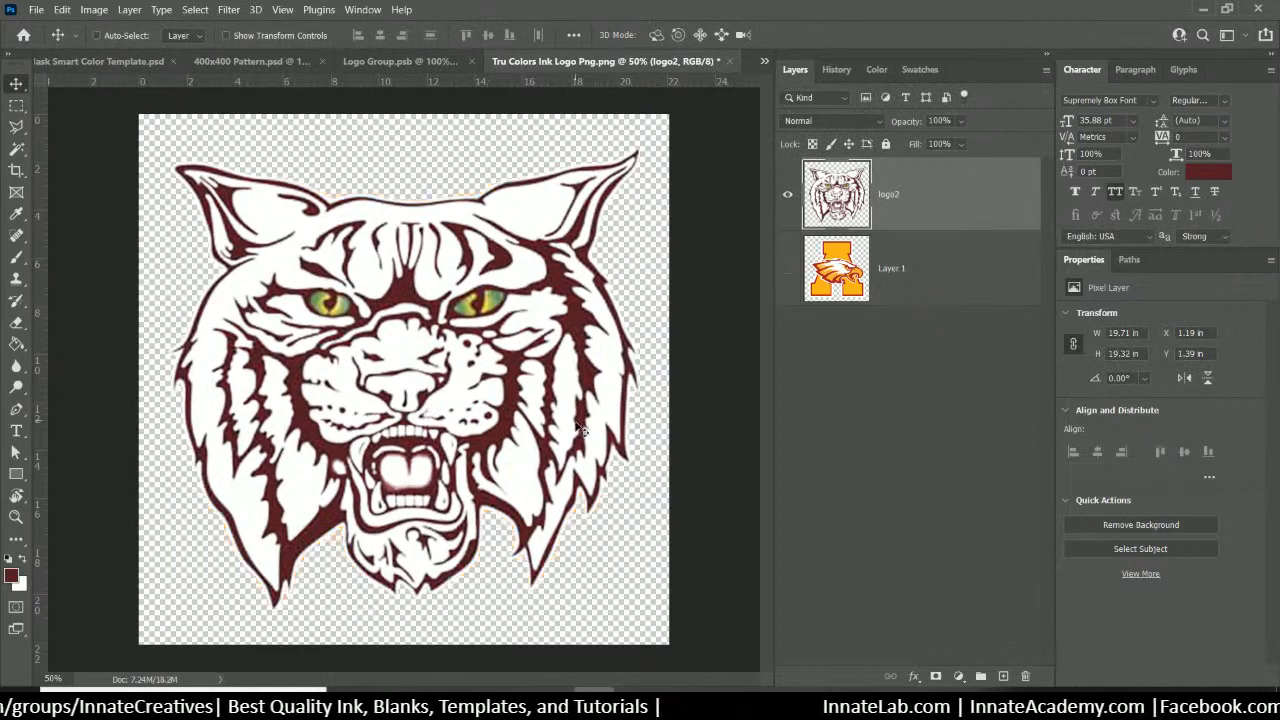
left_click(728, 62)
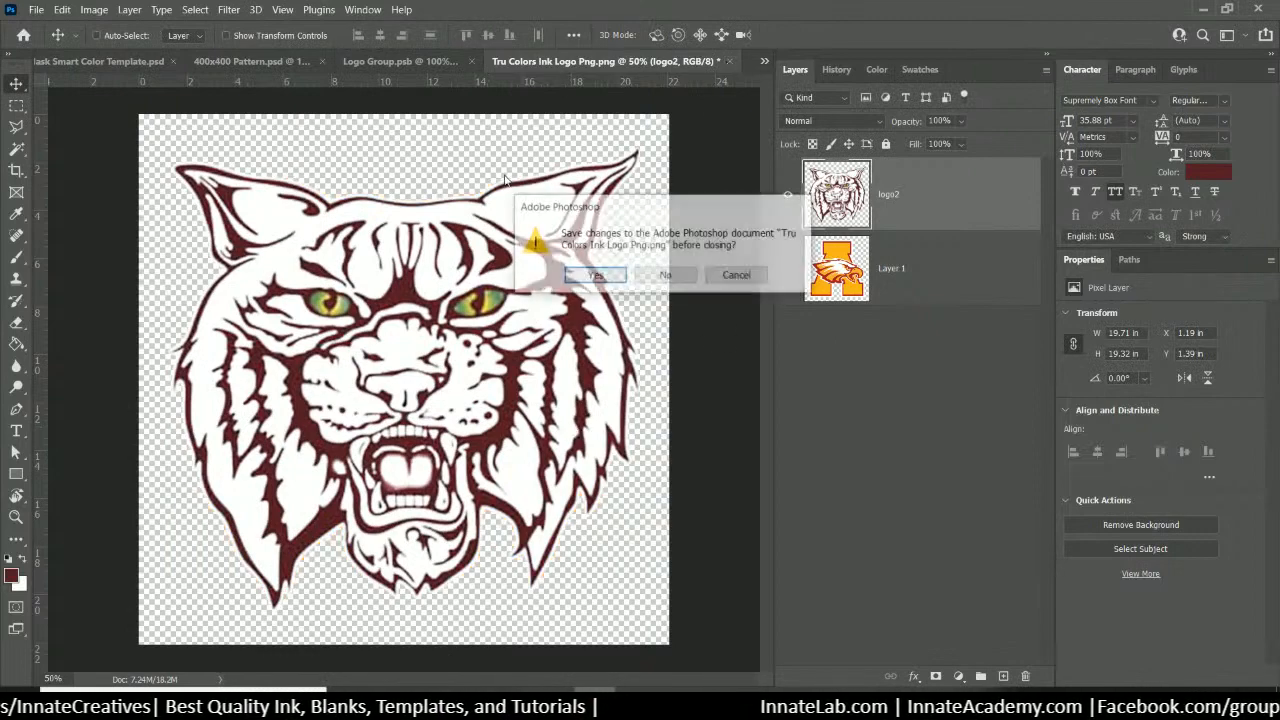
left_click(596, 278)
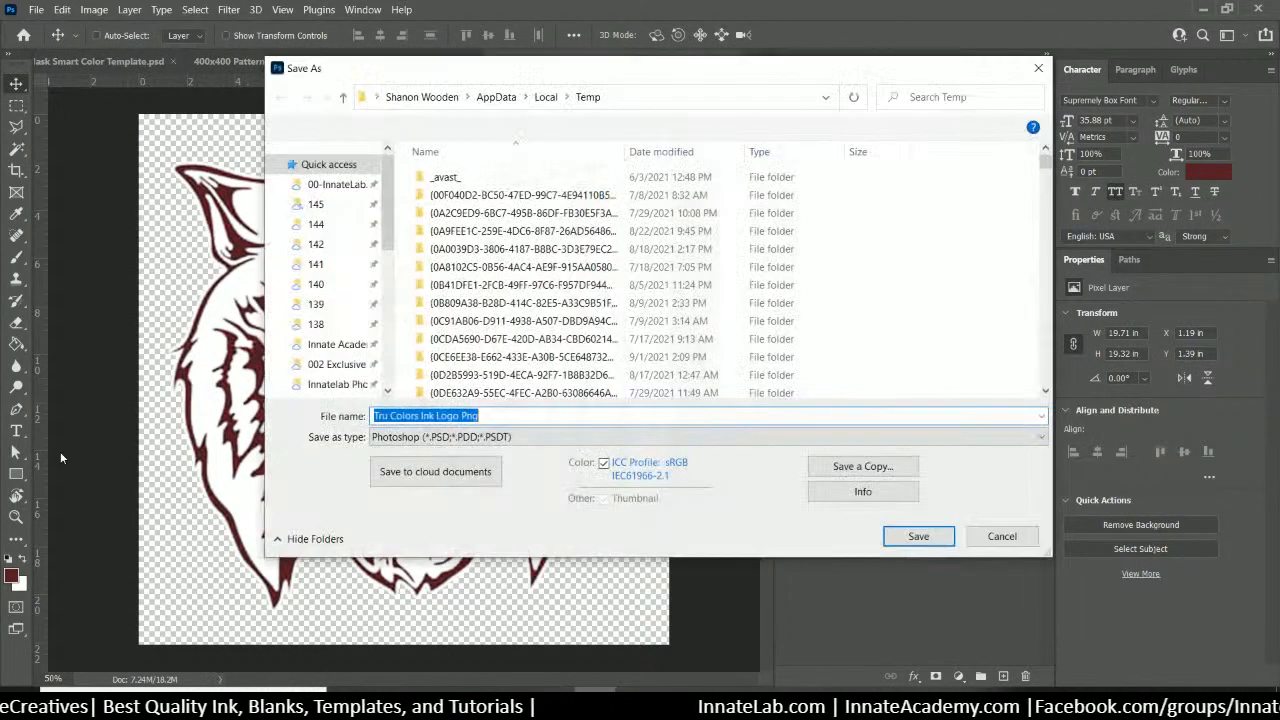
left_click(1008, 543)
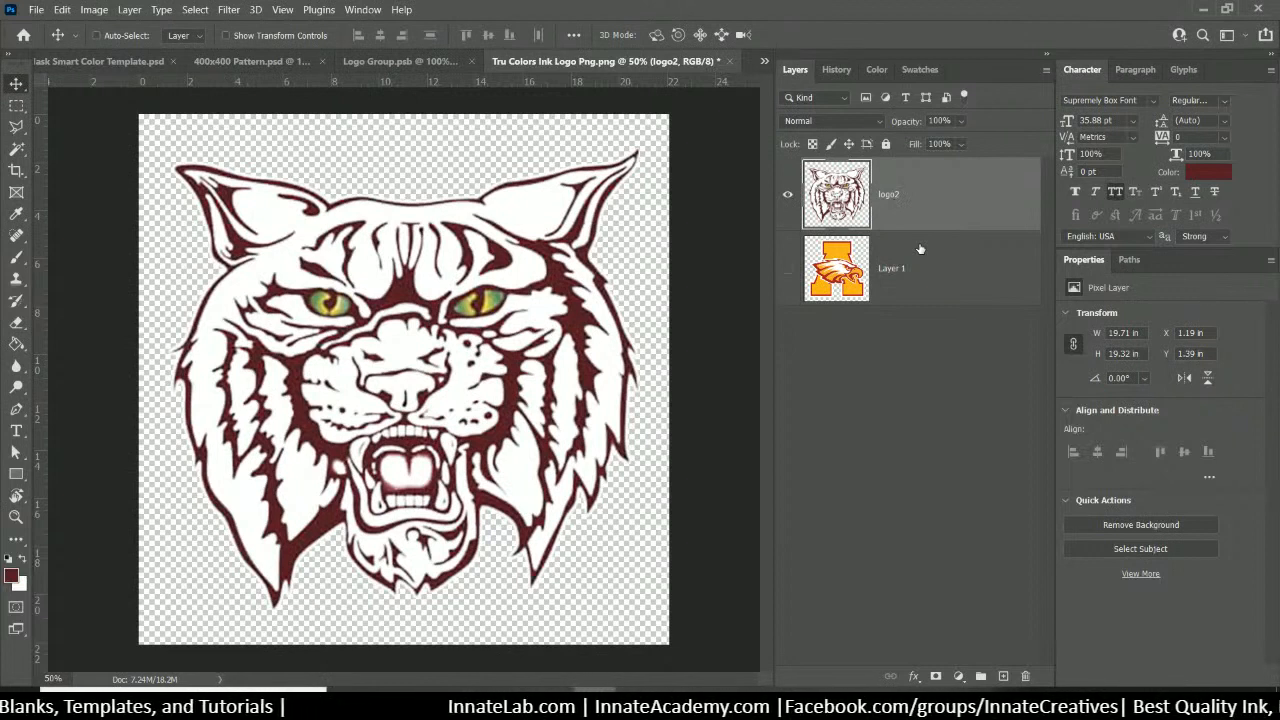
Delete the eagle Layer 1 so only the wildcat layer remains, and save and close the Tru Colors Ink Logo Png smart object
left_click(896, 266)
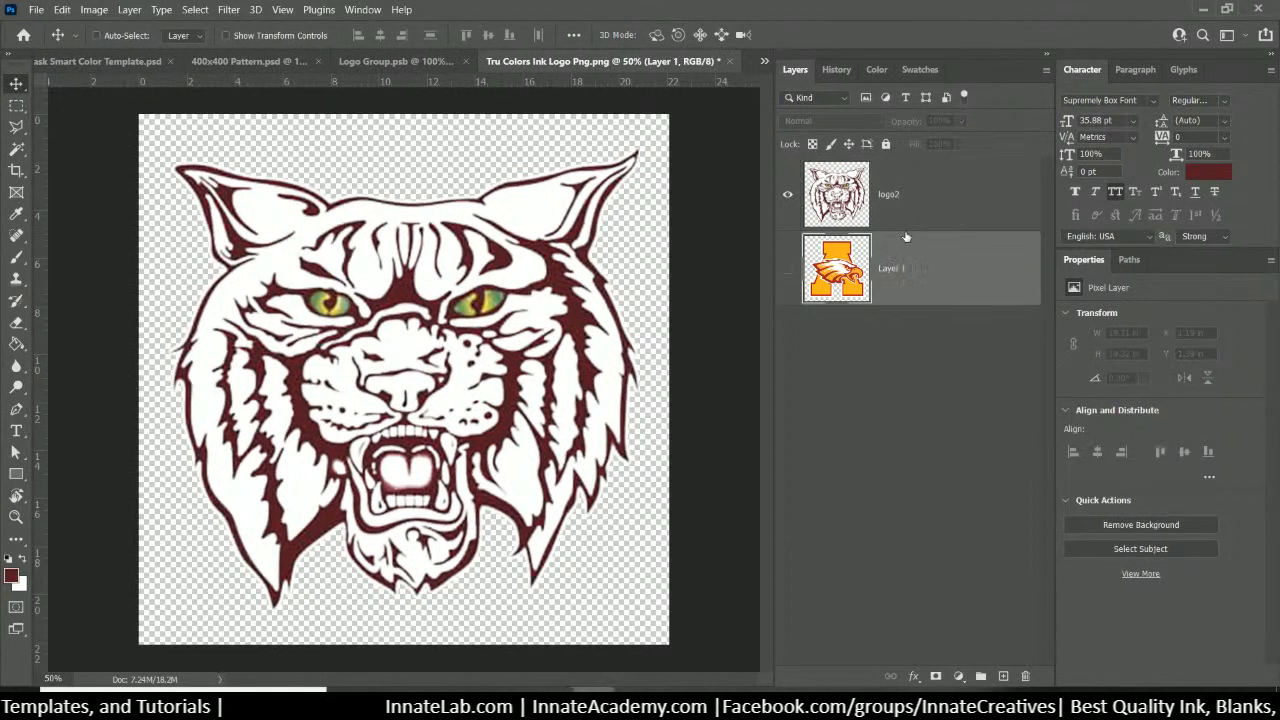
key("Delete")
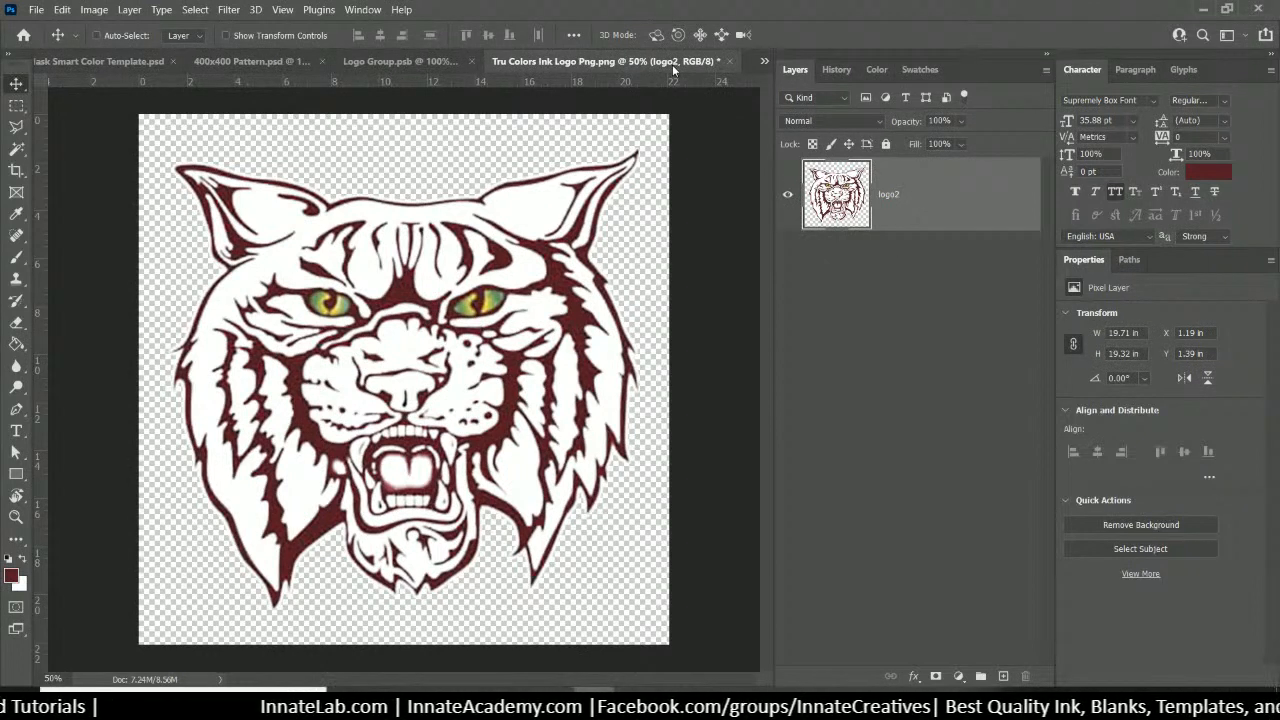
left_click(730, 62)
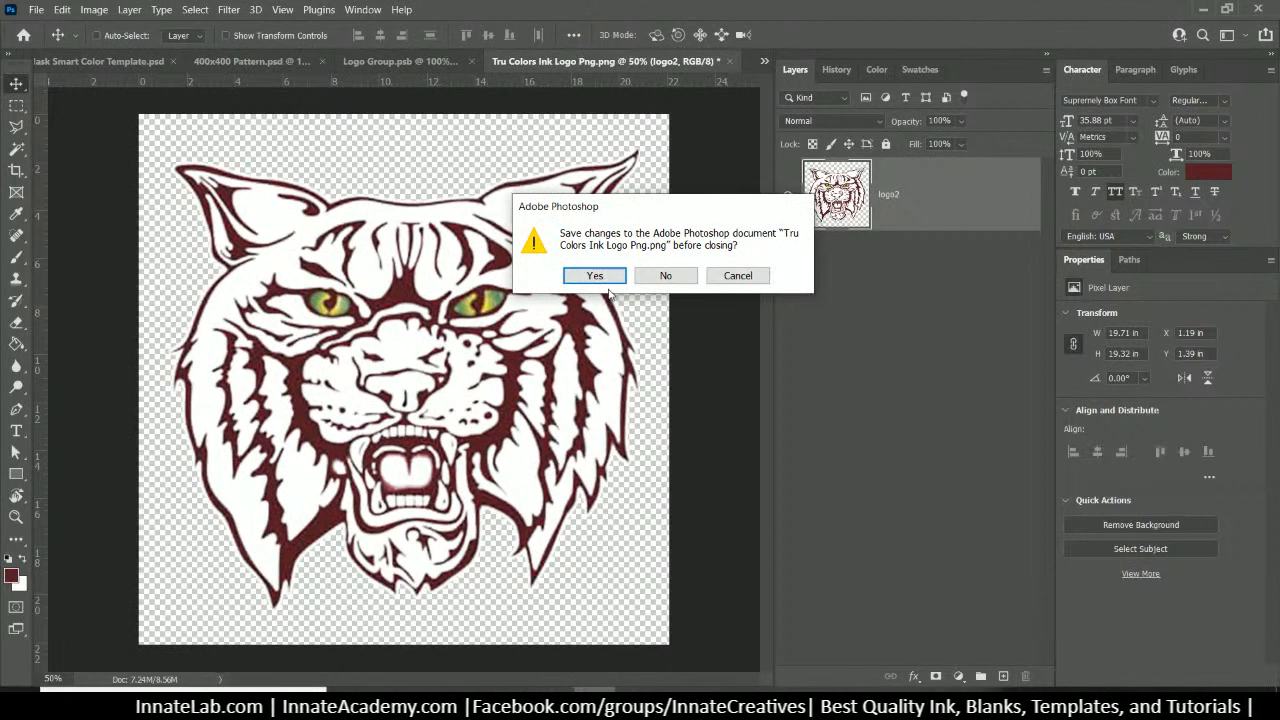
left_click(604, 279)
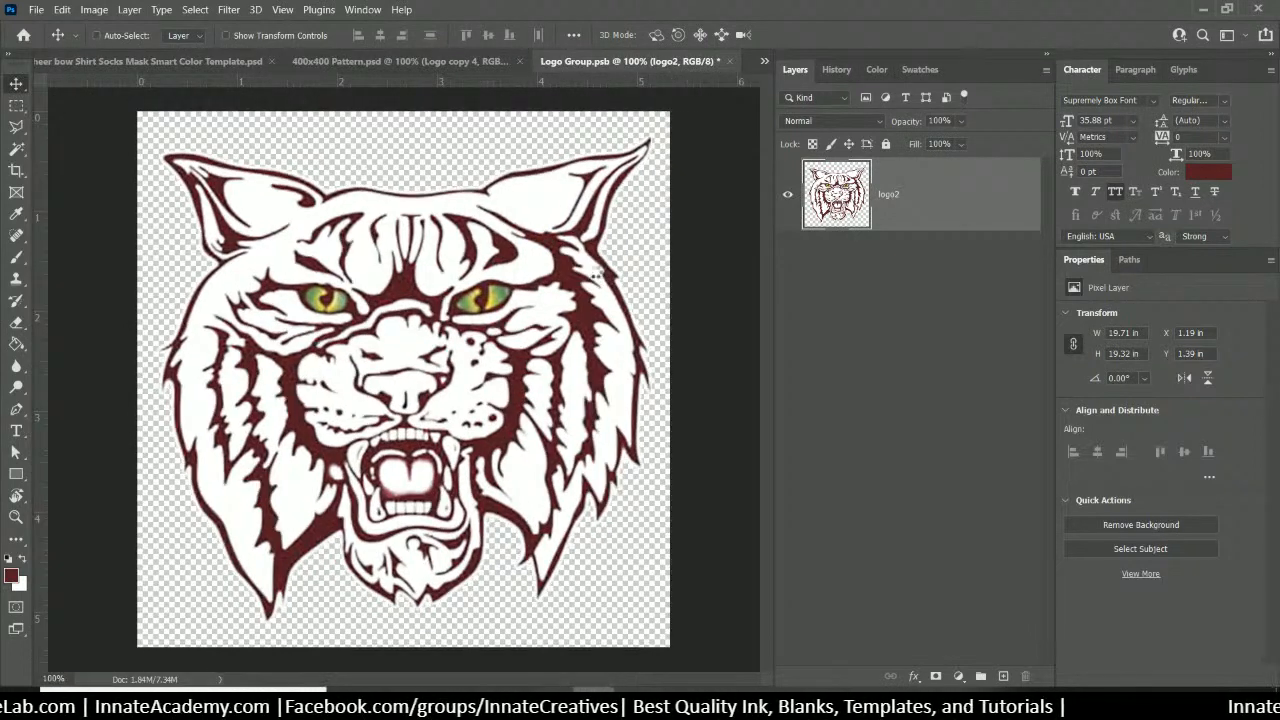
Define a pattern from the 400x400 Pattern document and name it 400x400 Wildcat Pattern.psd
left_click(427, 60)
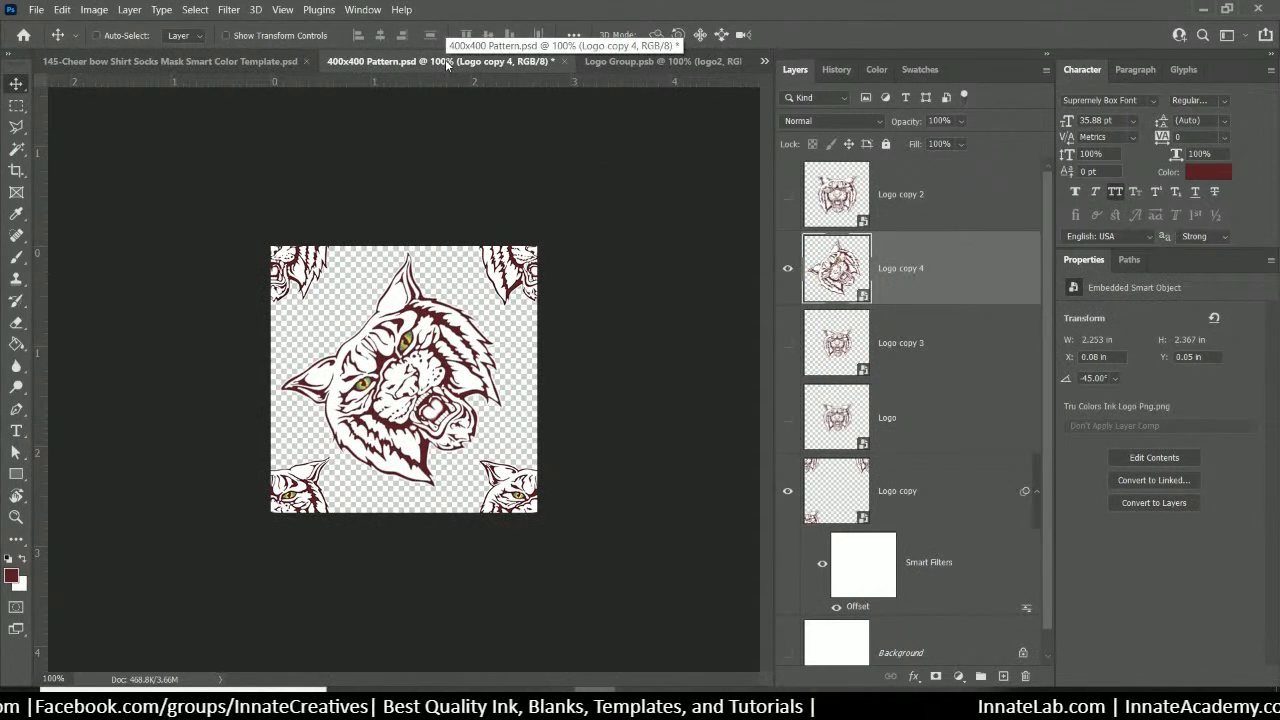
left_click(61, 9)
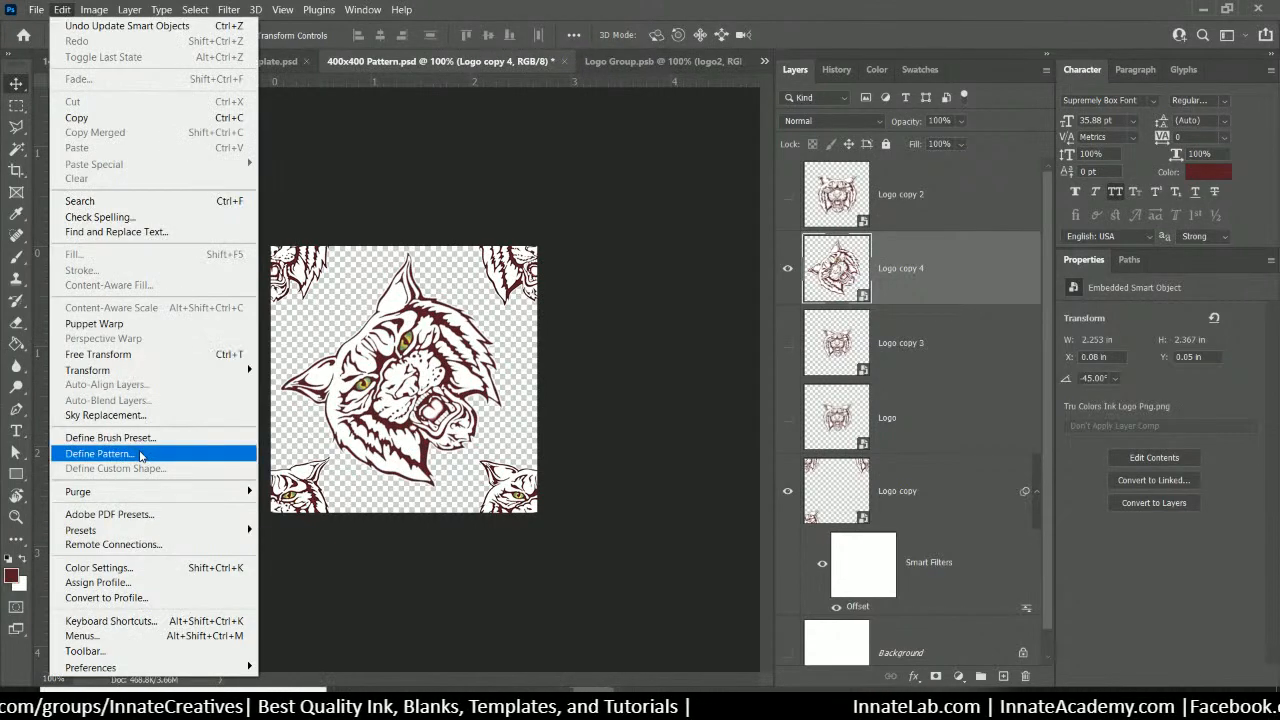
left_click(136, 455)
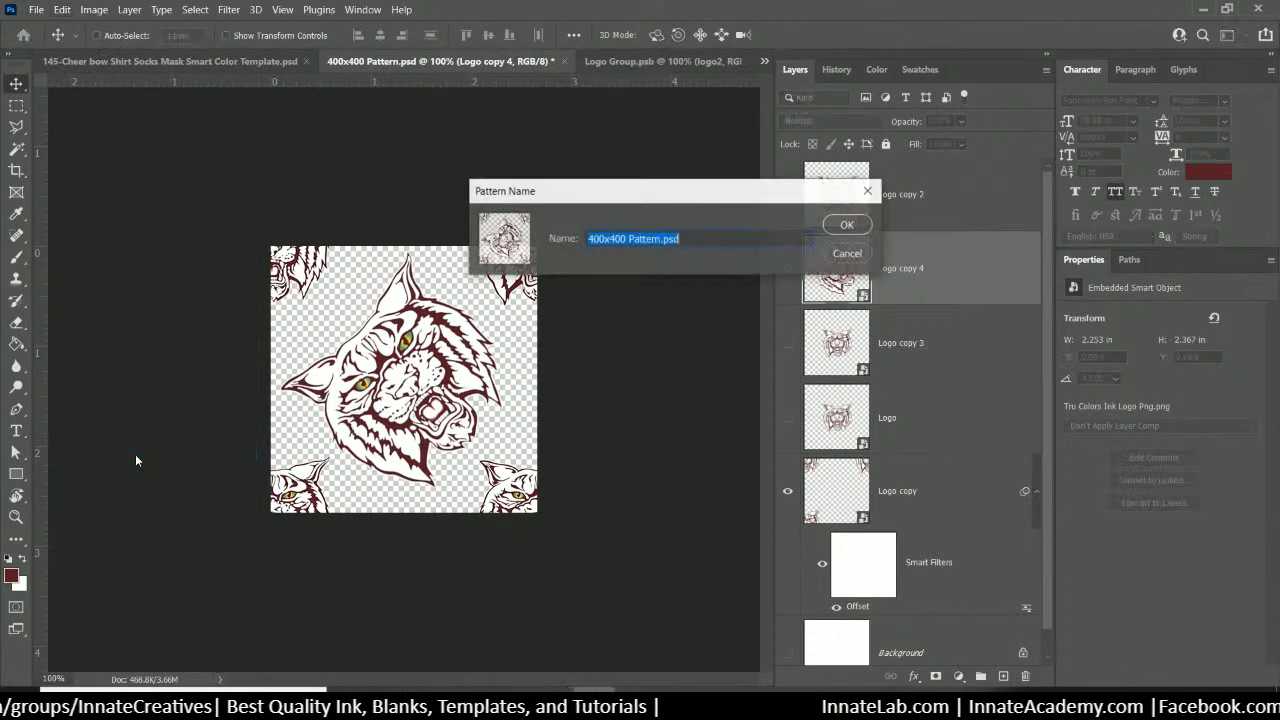
left_click(603, 236)
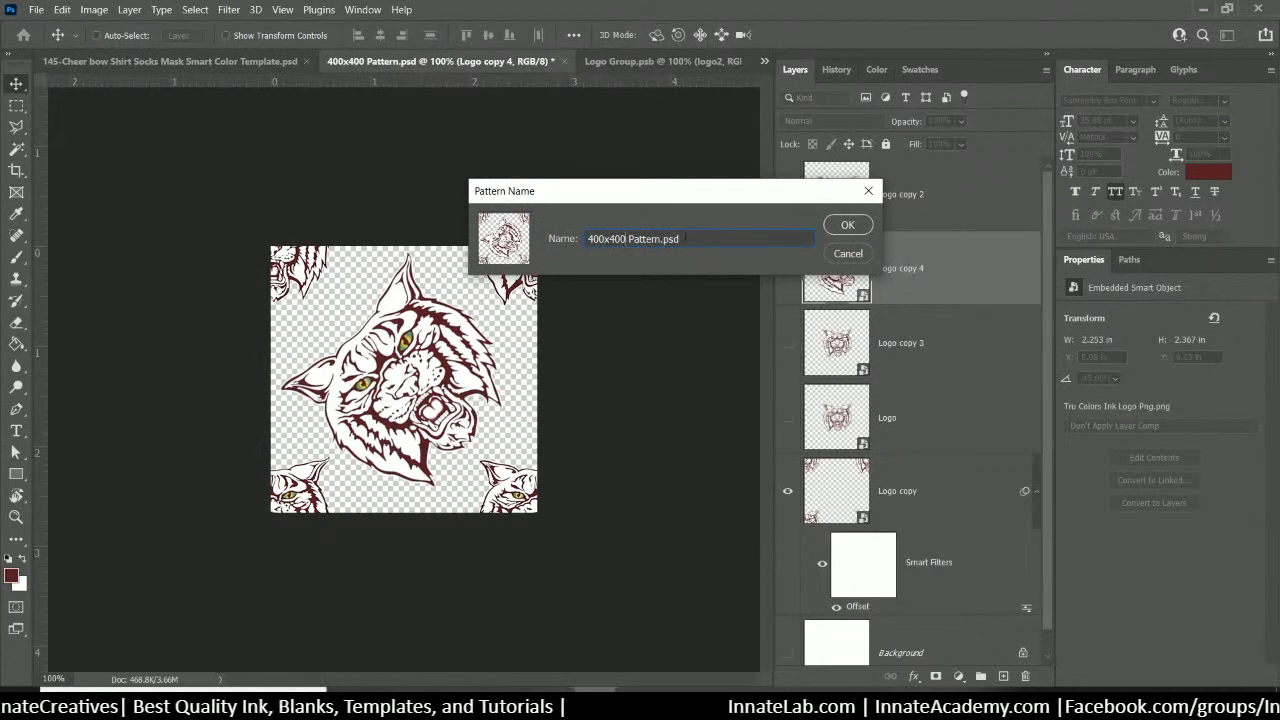
type("Wild")
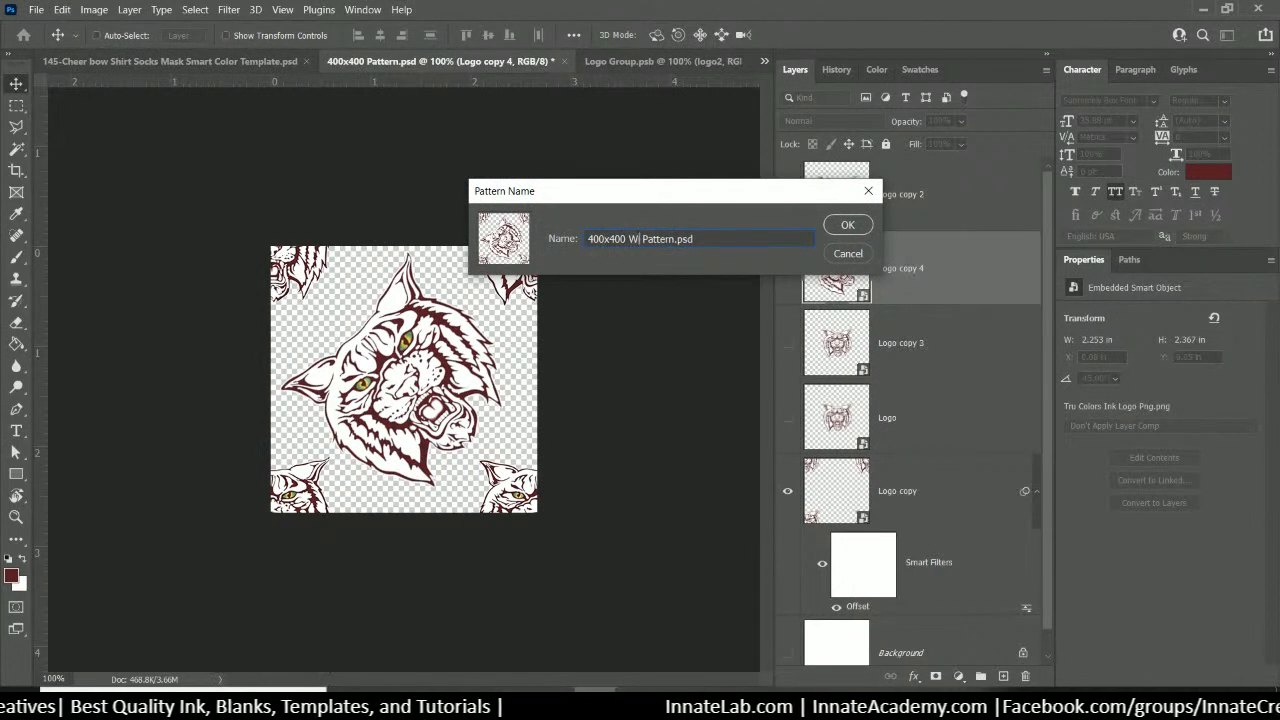
type("cat")
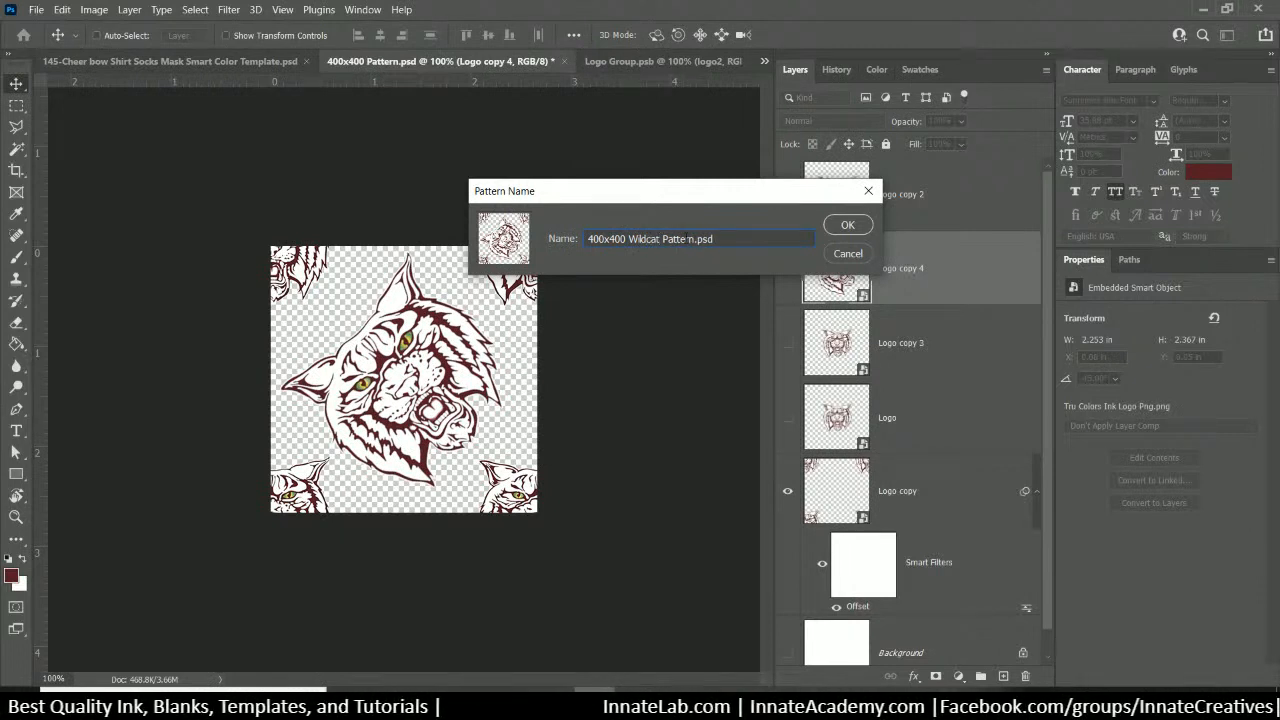
left_click(848, 226)
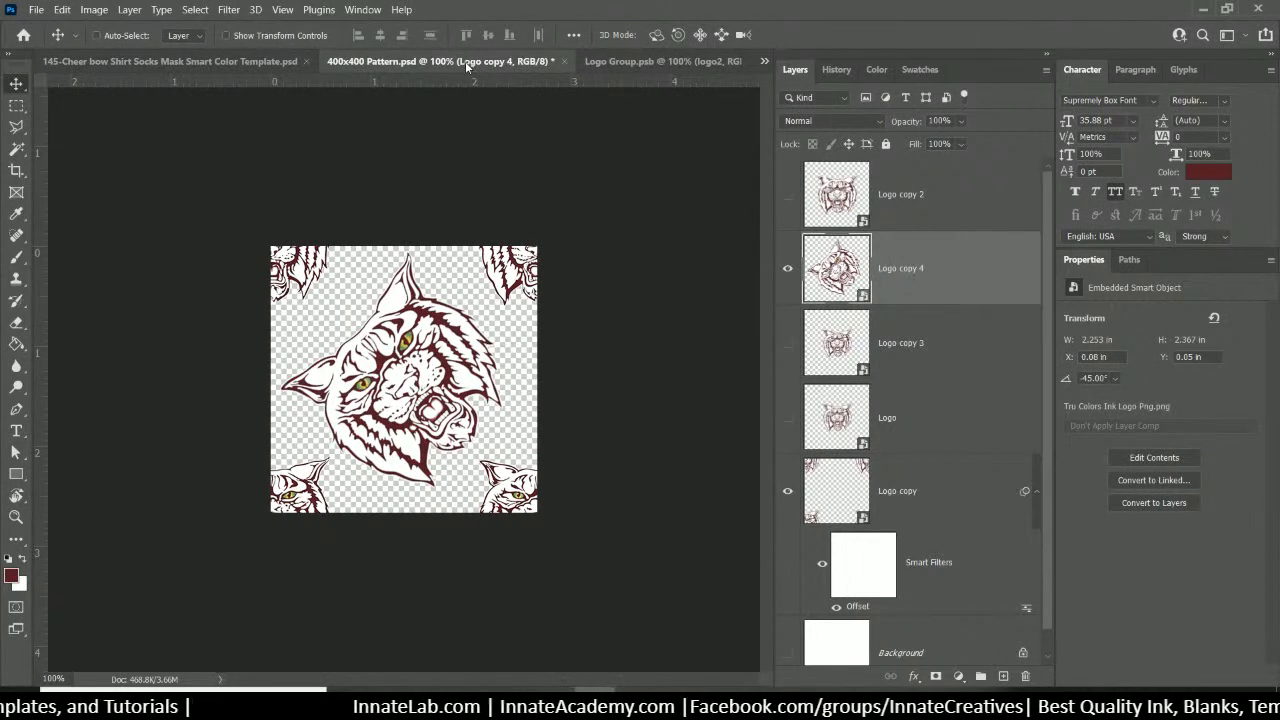
Close the 400x400 Pattern document without saving, and save and close the Logo Group smart object
left_click(564, 60)
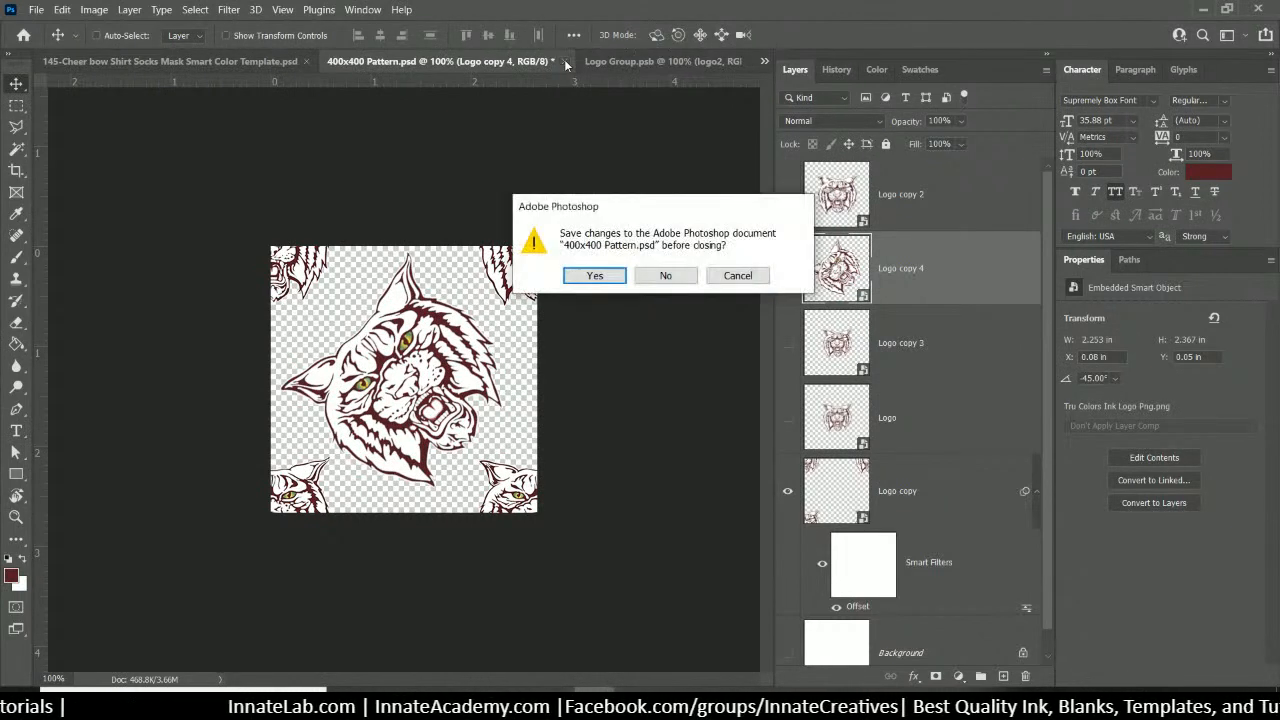
left_click(677, 278)
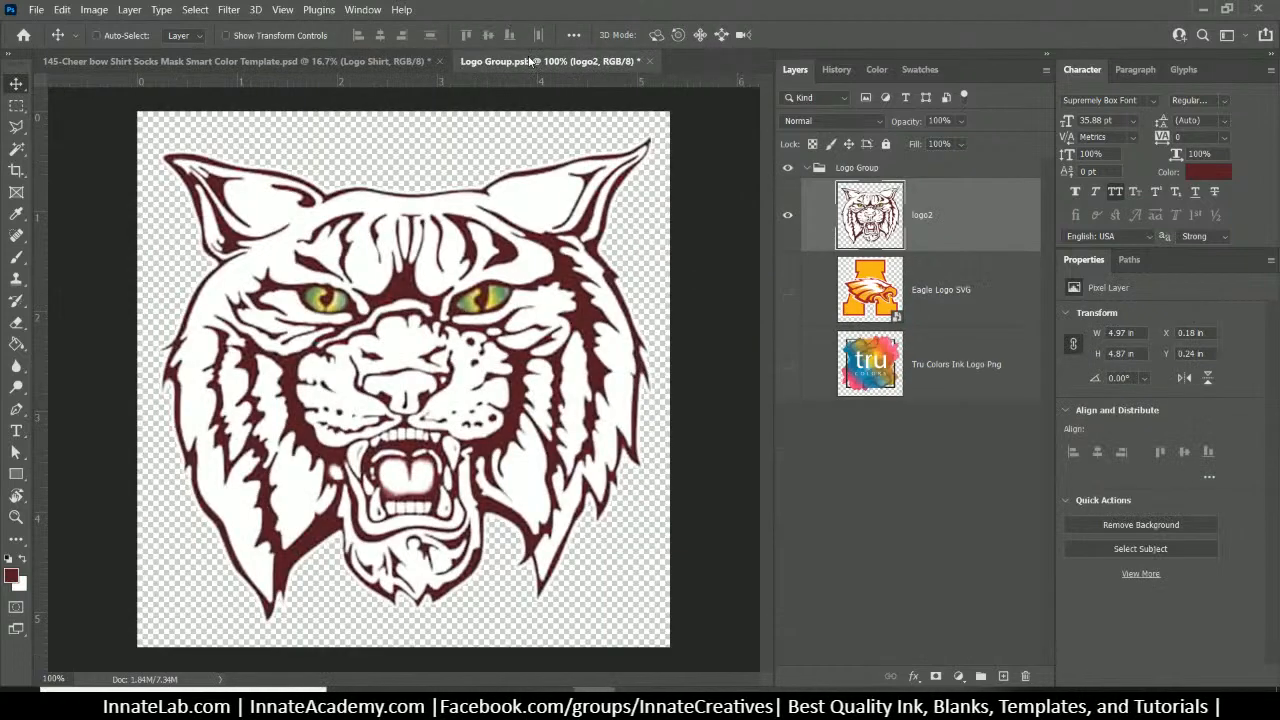
left_click(648, 62)
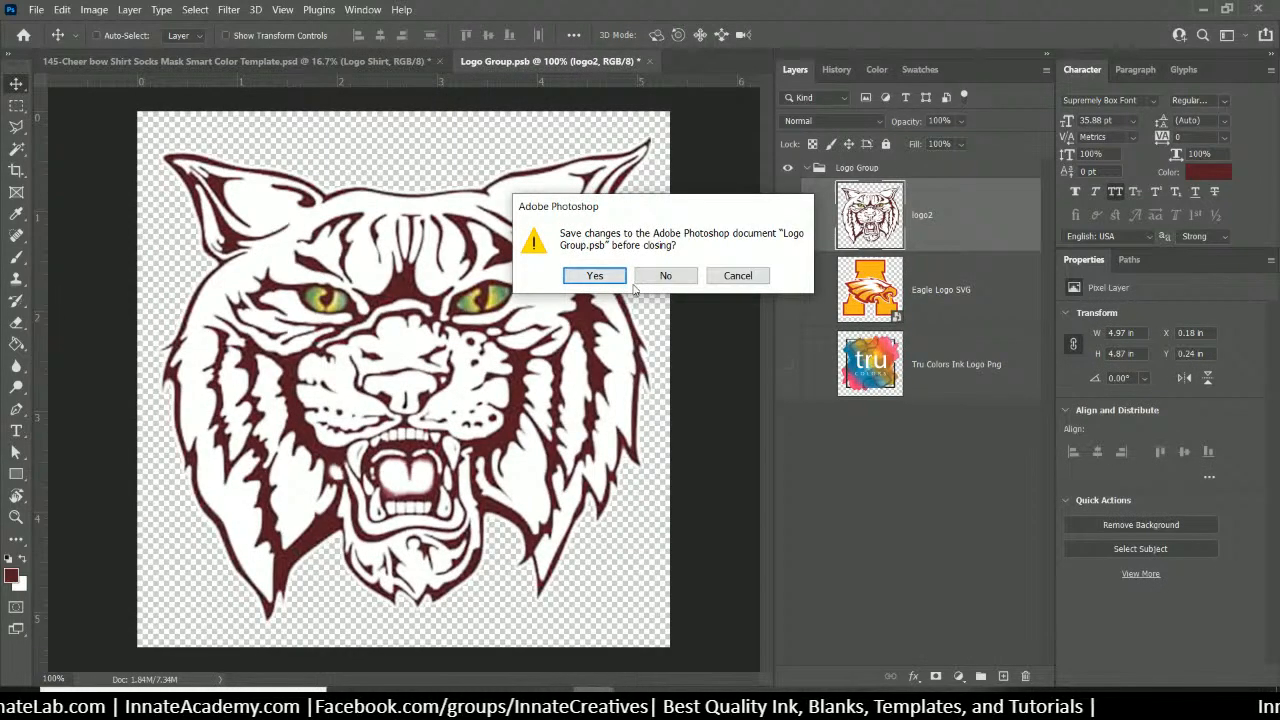
left_click(594, 274)
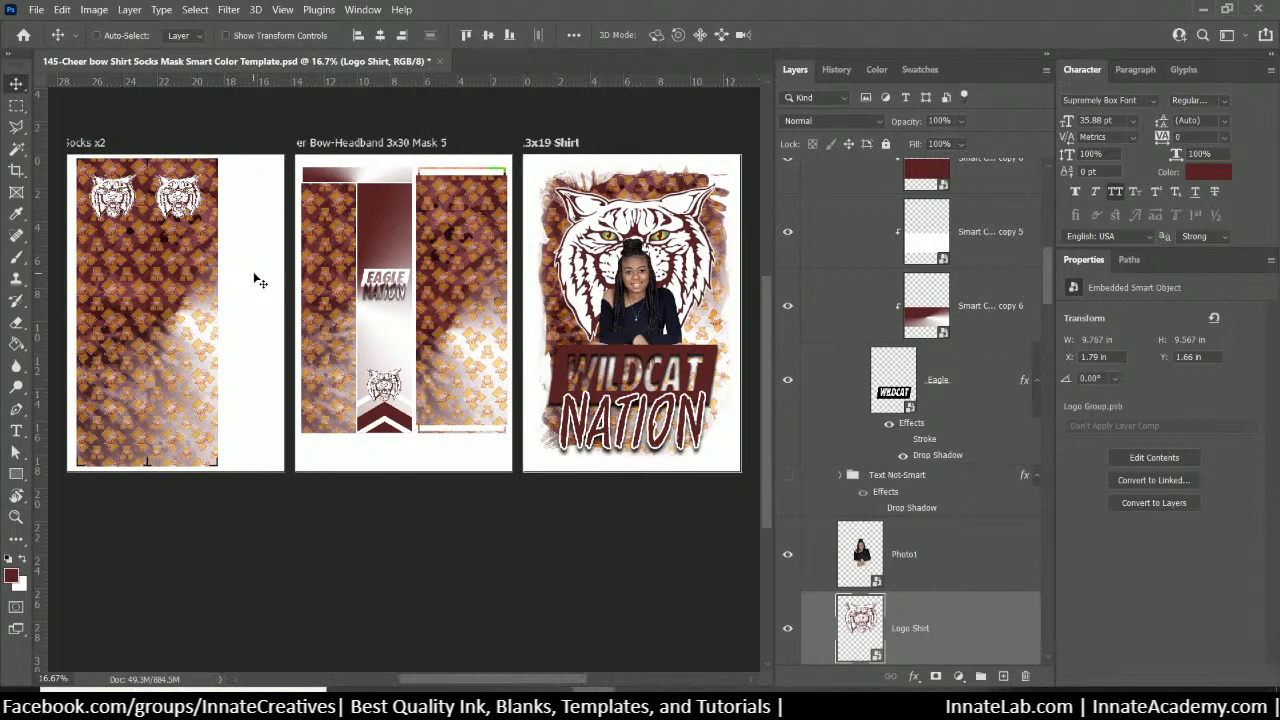
Select the Pattern Fill 5 copy layer behind the eagle pattern strip on the Cheer Bow-Headband artboard
key("ctrl+plus")
left_click_drag(380, 234, 469, 373)
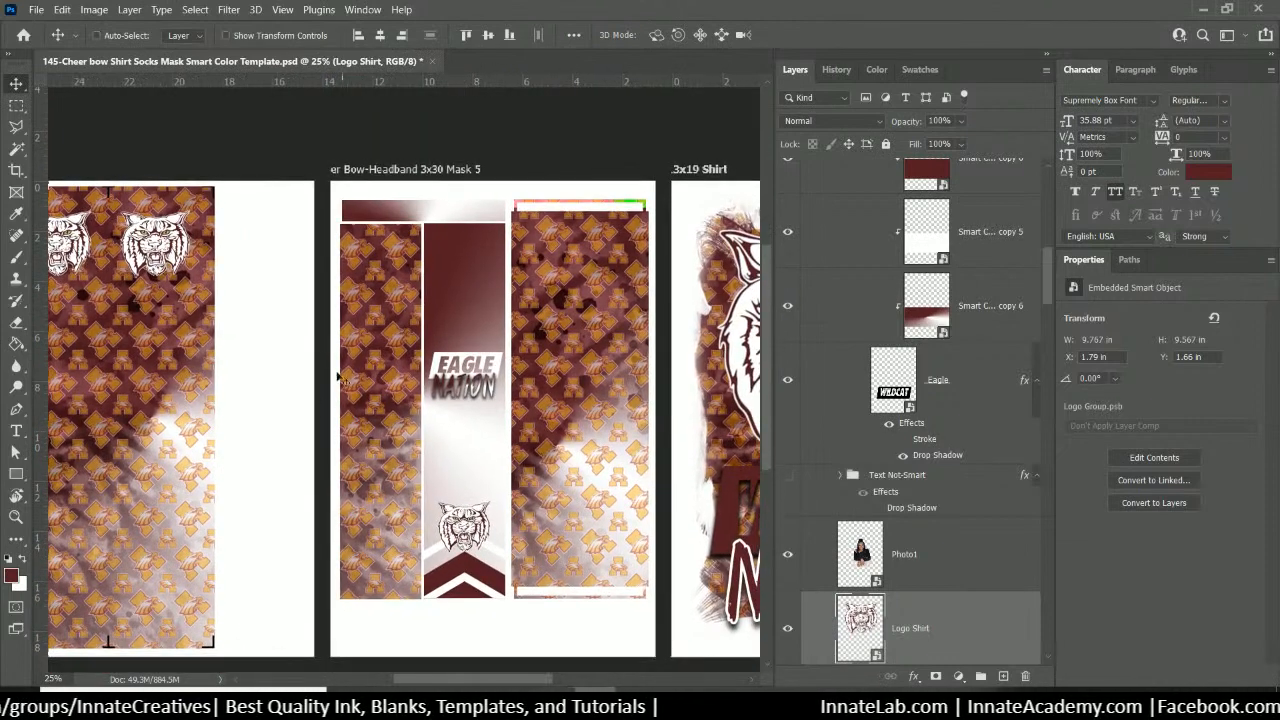
right_click(397, 293)
left_click(460, 310)
scroll(500, 400, "down", 1)
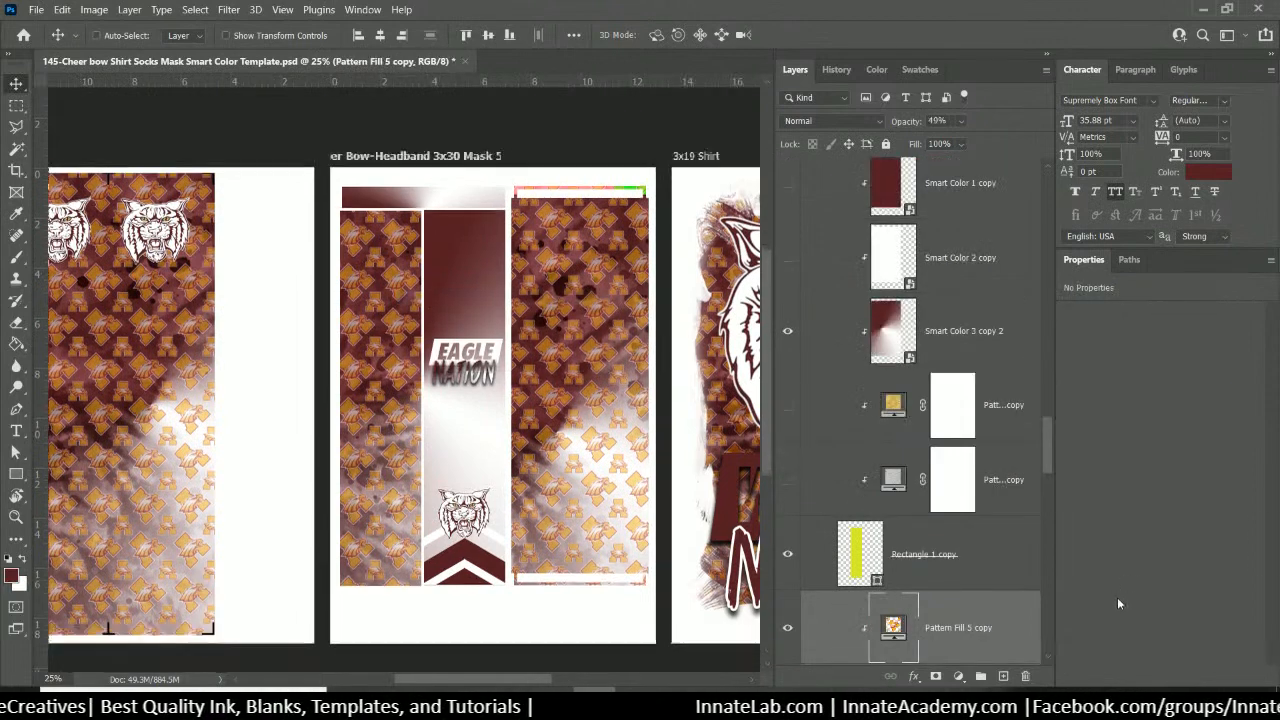
scroll(941, 576, "down", 5)
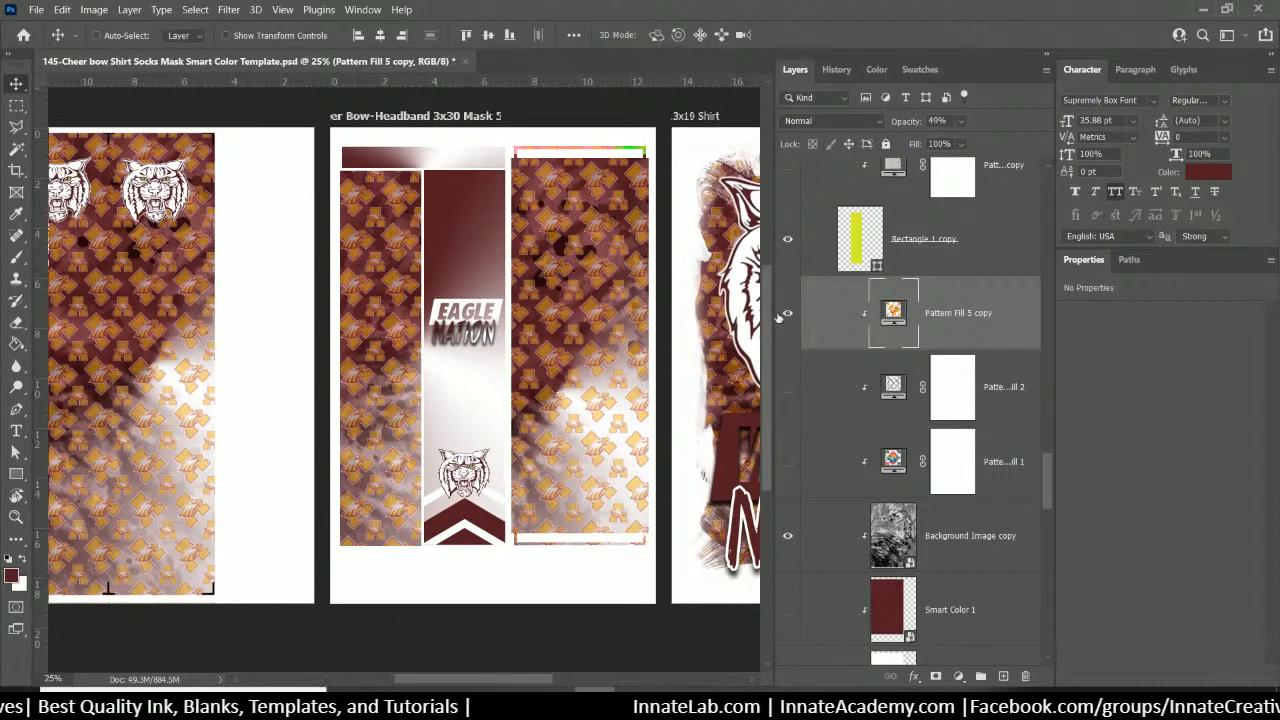
Compare the headband strip without its eagle pattern and with Pattern Fill 2 and Pattern Fill 1, restoring Pattern Fill 5 copy
left_click(787, 314)
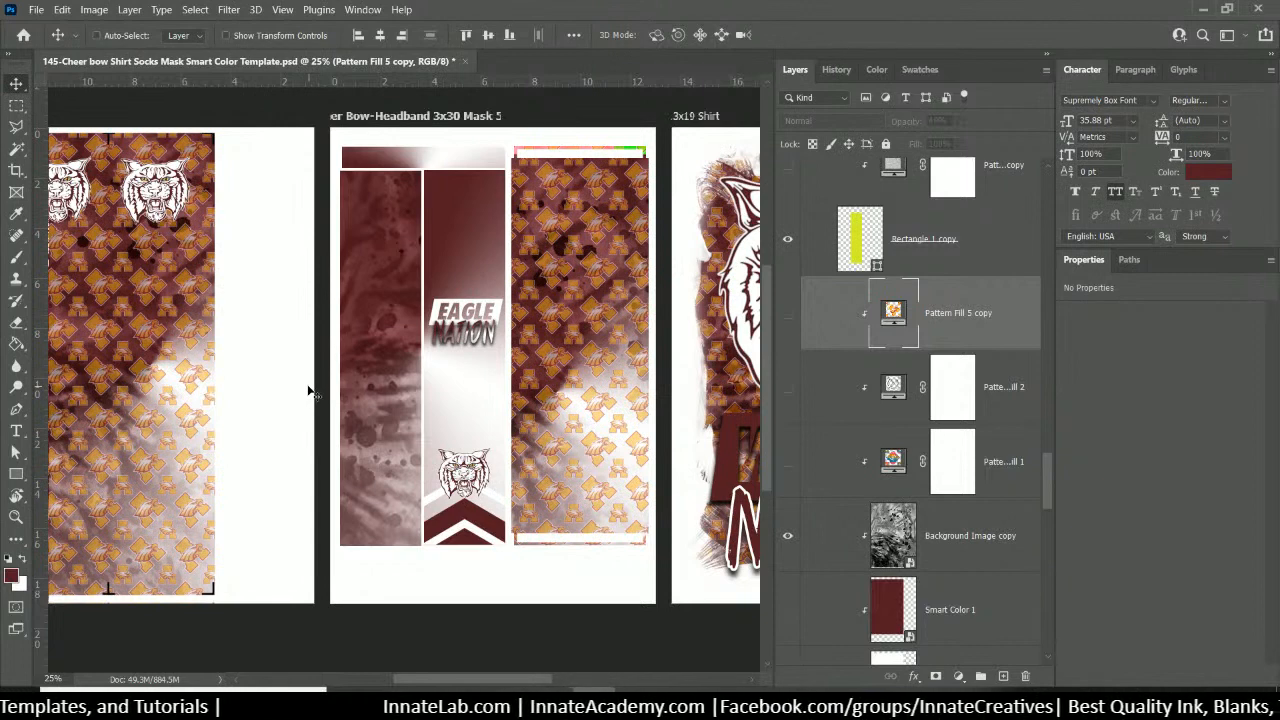
left_click(788, 387)
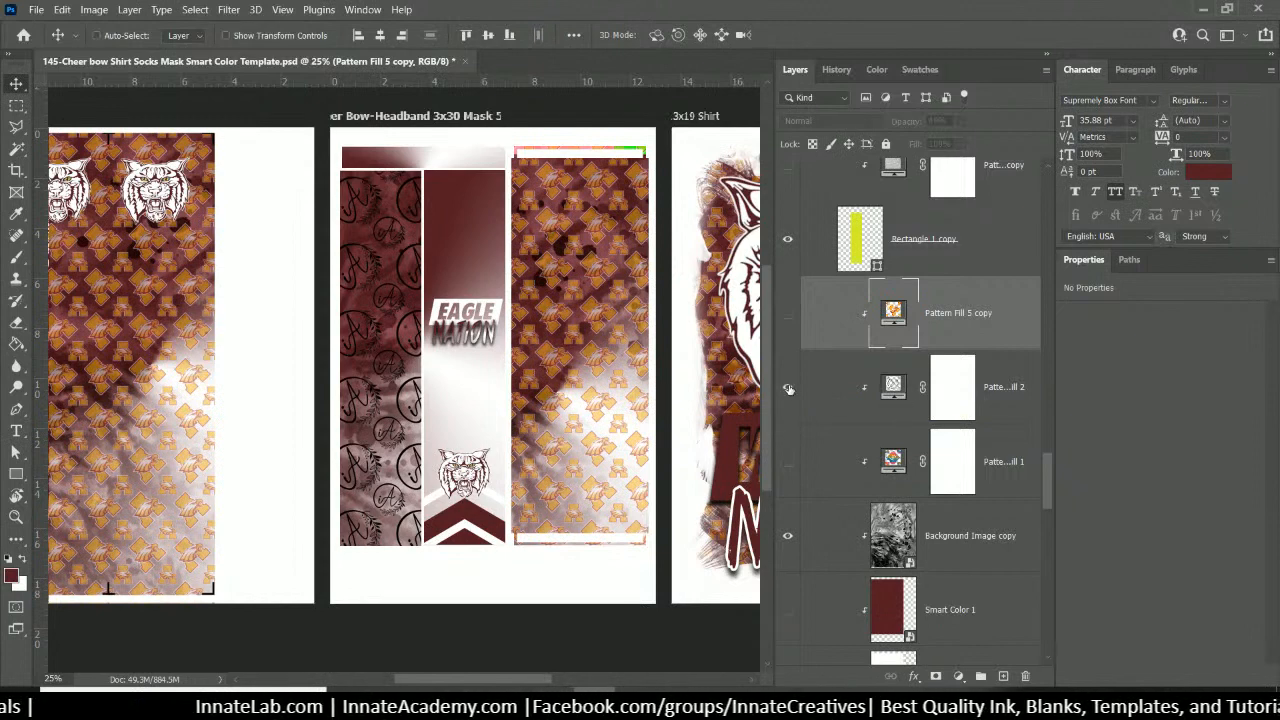
left_click(788, 387)
left_click(787, 462)
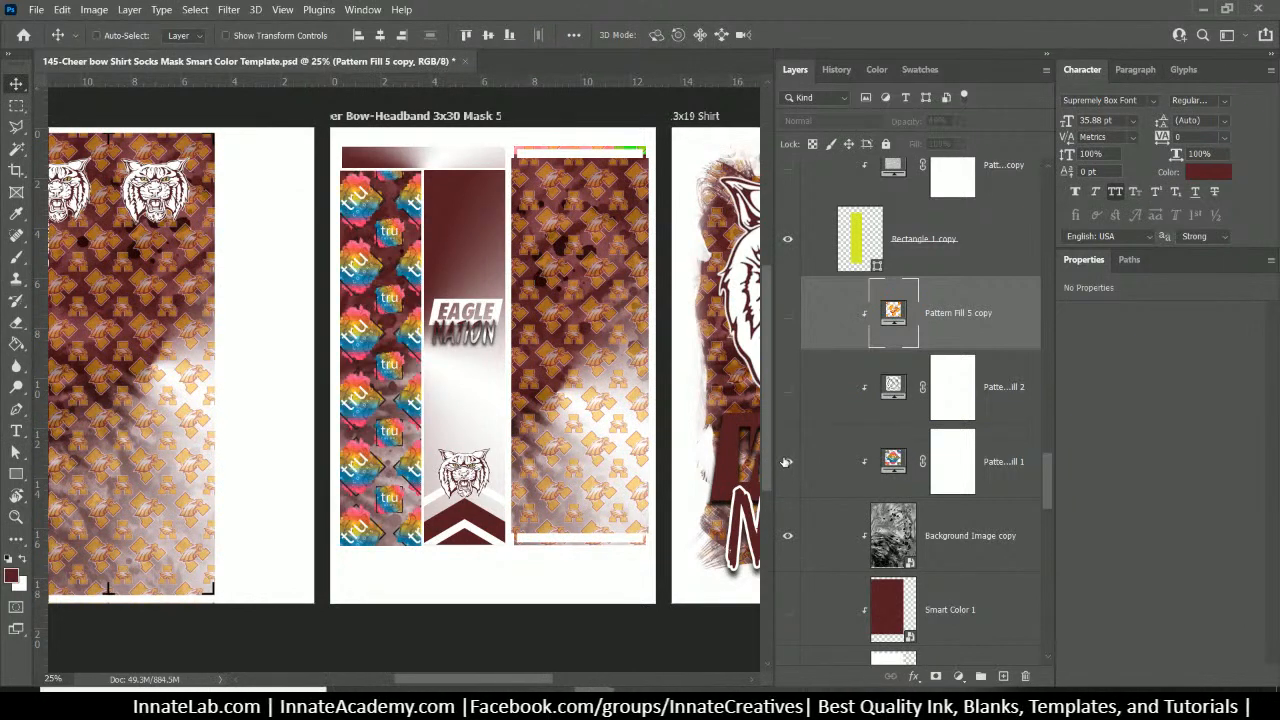
left_click(786, 462)
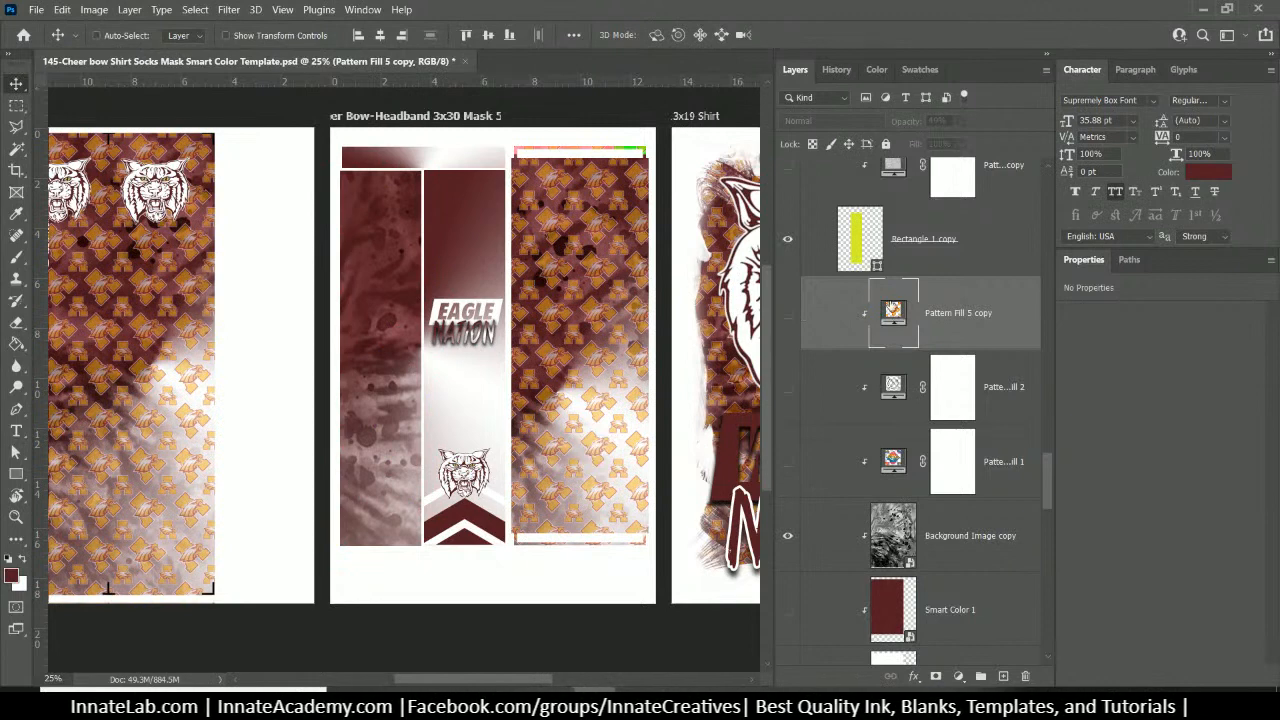
left_click(788, 315)
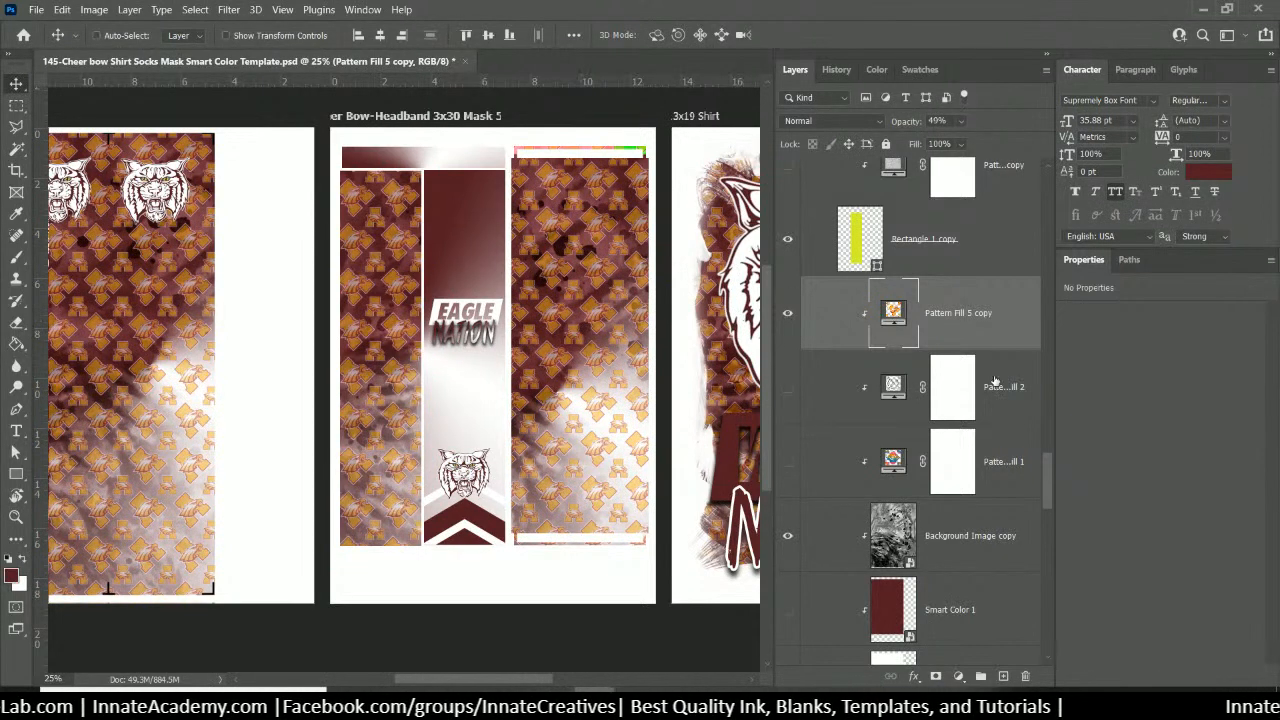
Duplicate the Pattern Fill 5 copy layer as Pattern Fill 5 copy 3 and hide the original
right_click(964, 327)
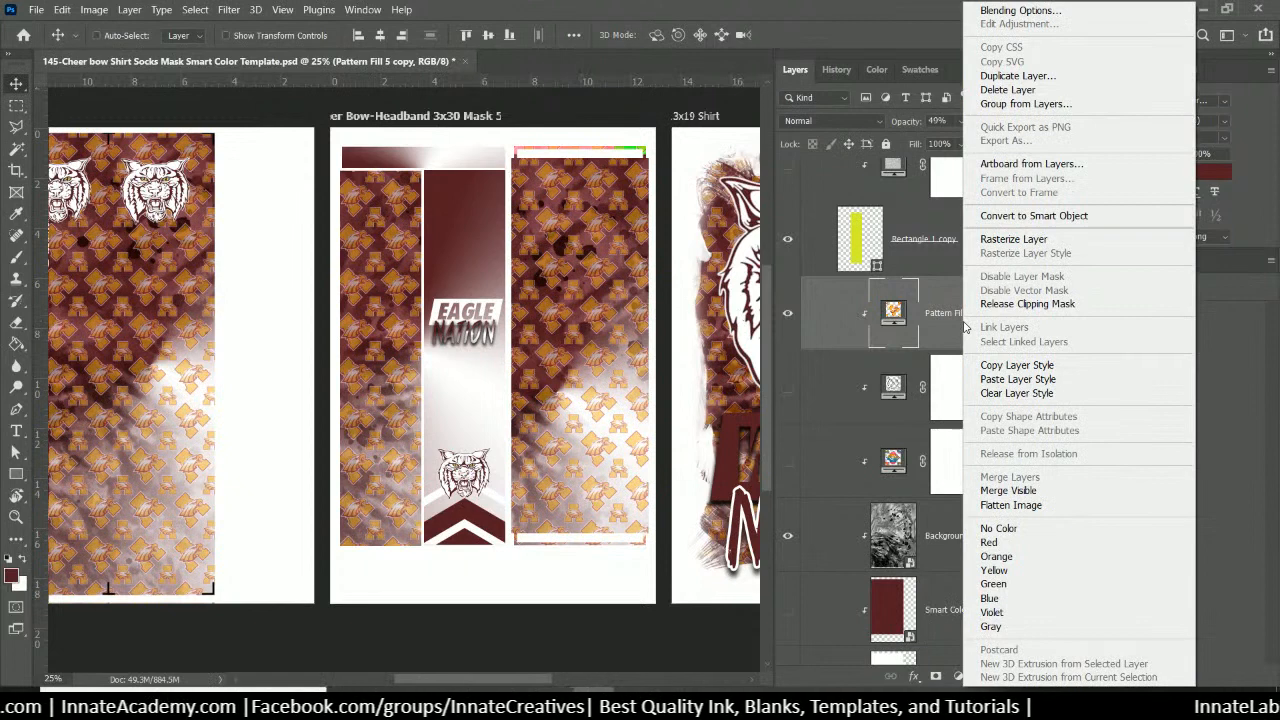
left_click(1007, 76)
left_click(603, 189)
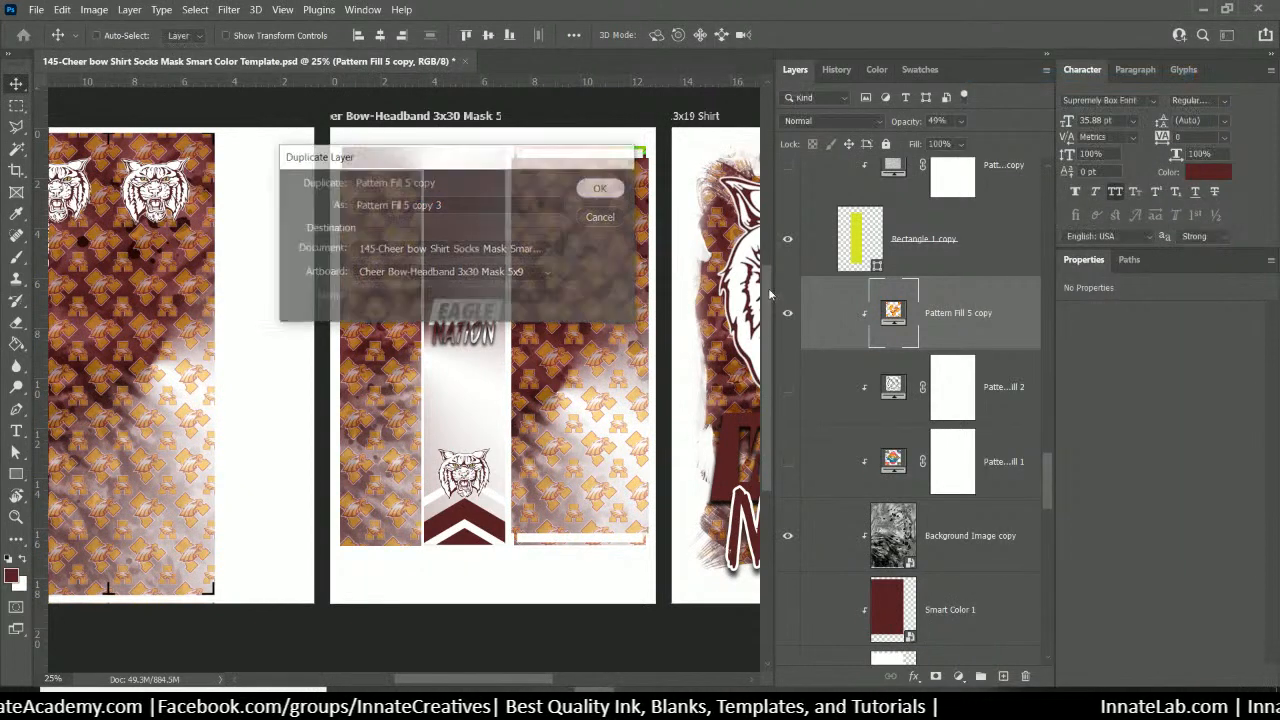
left_click(787, 387)
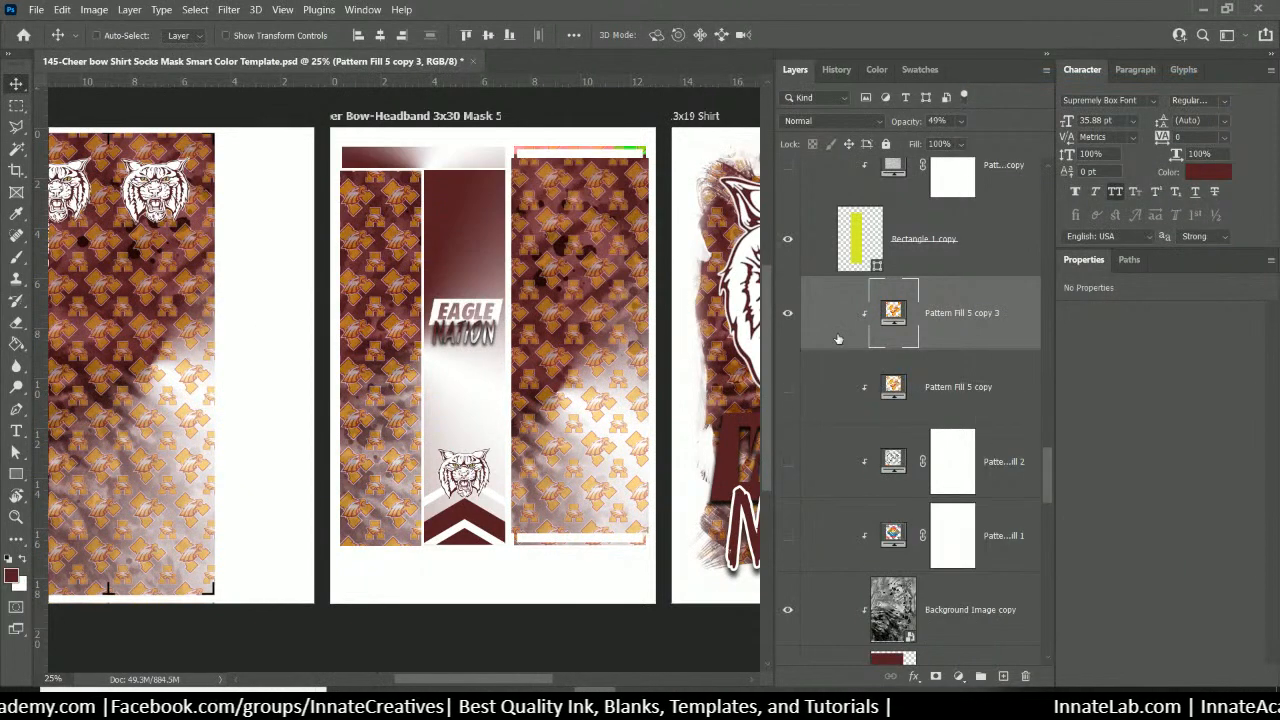
double_click(892, 312)
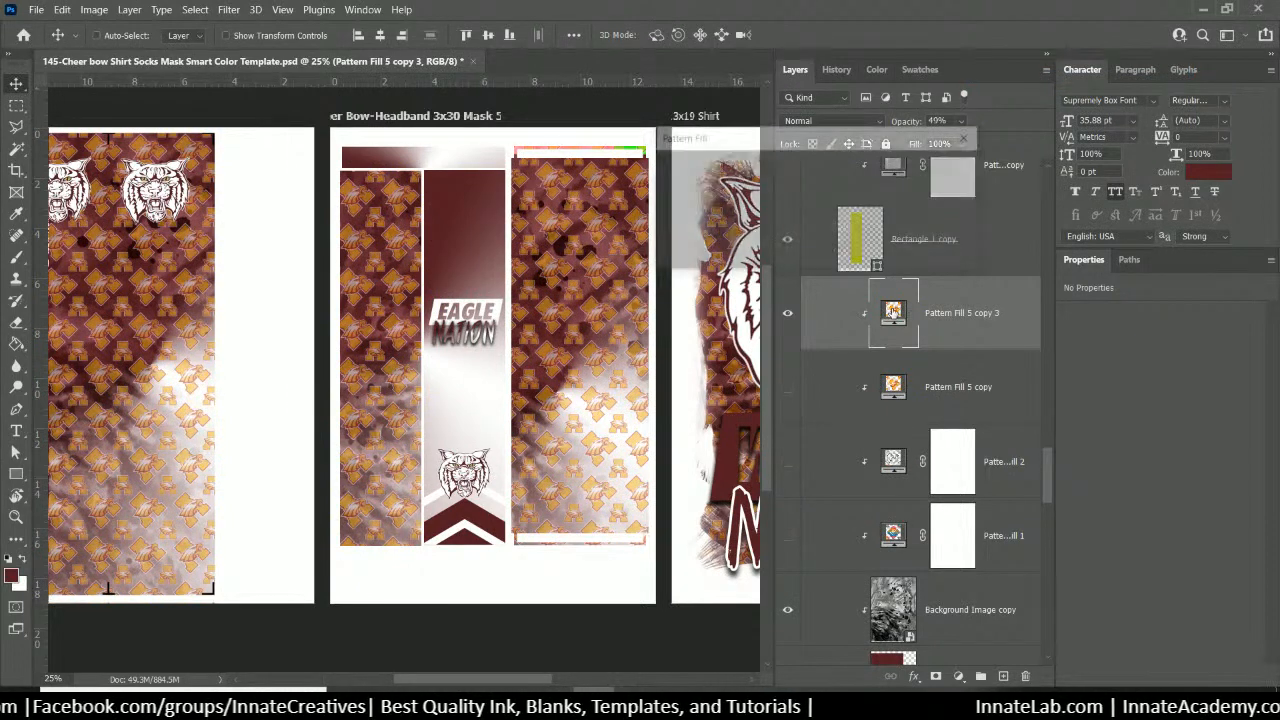
left_click(718, 186)
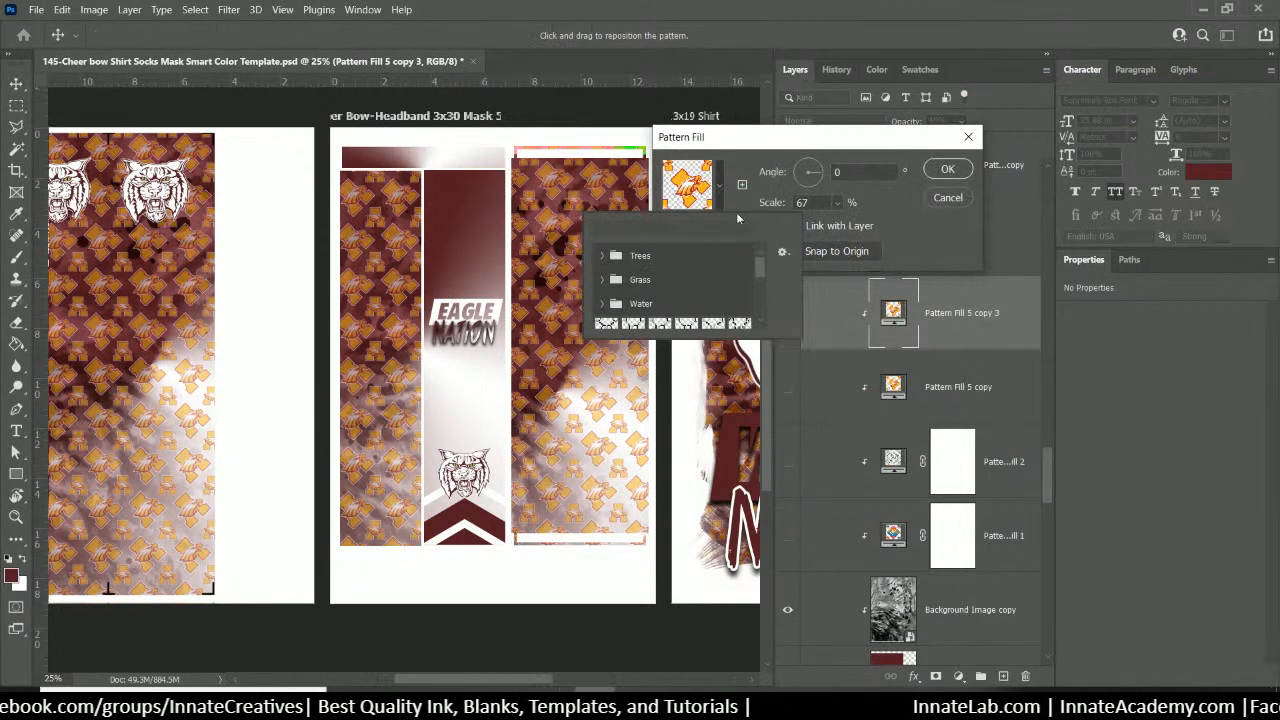
left_click_drag(764, 268, 767, 330)
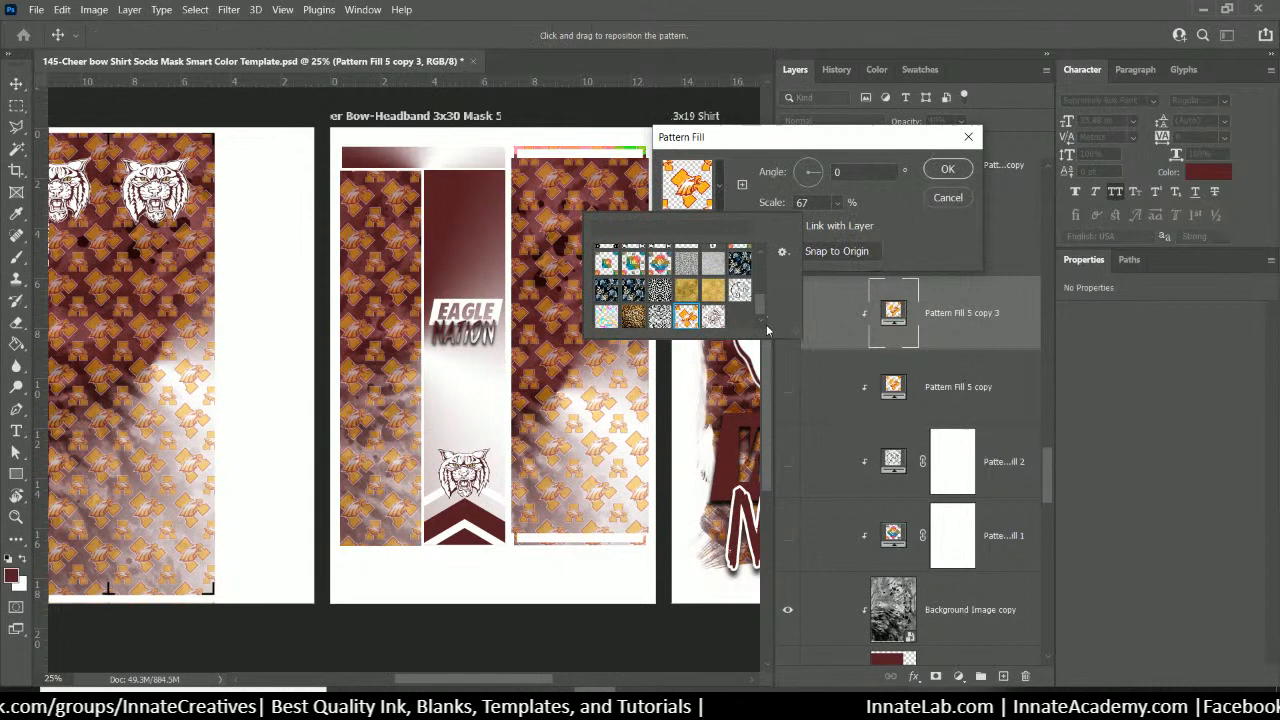
left_click(713, 316)
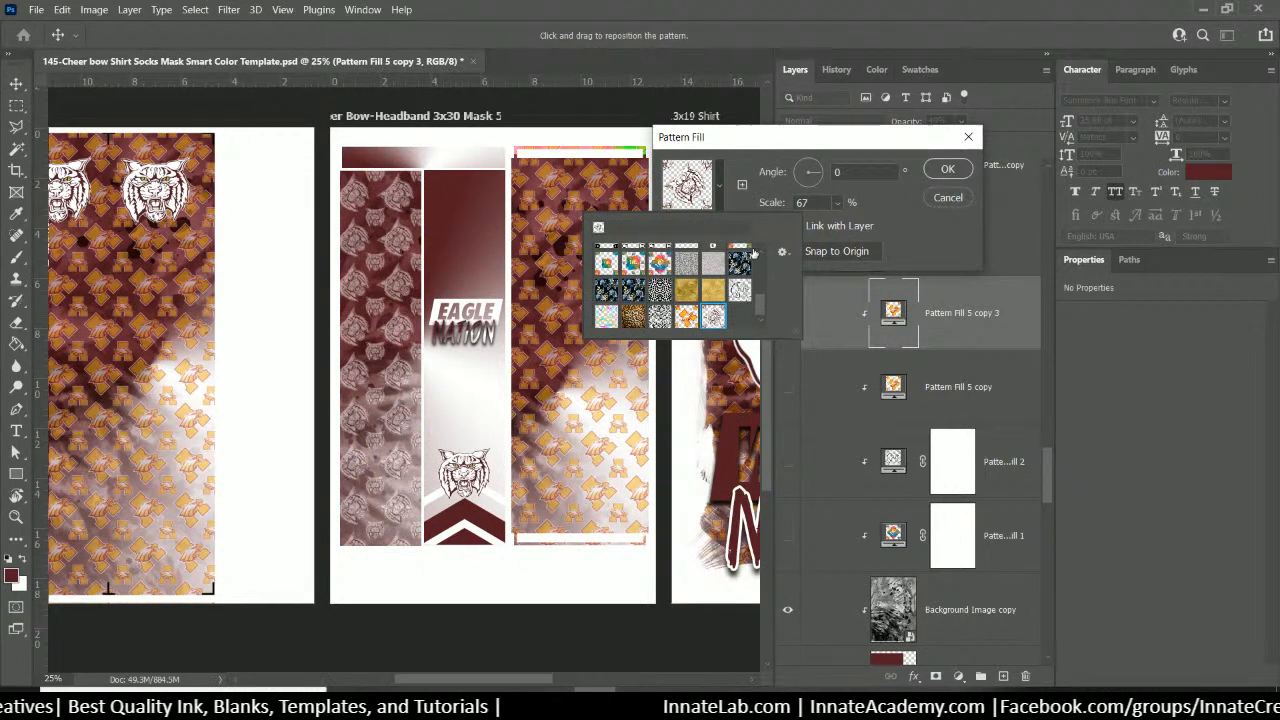
left_click(742, 163)
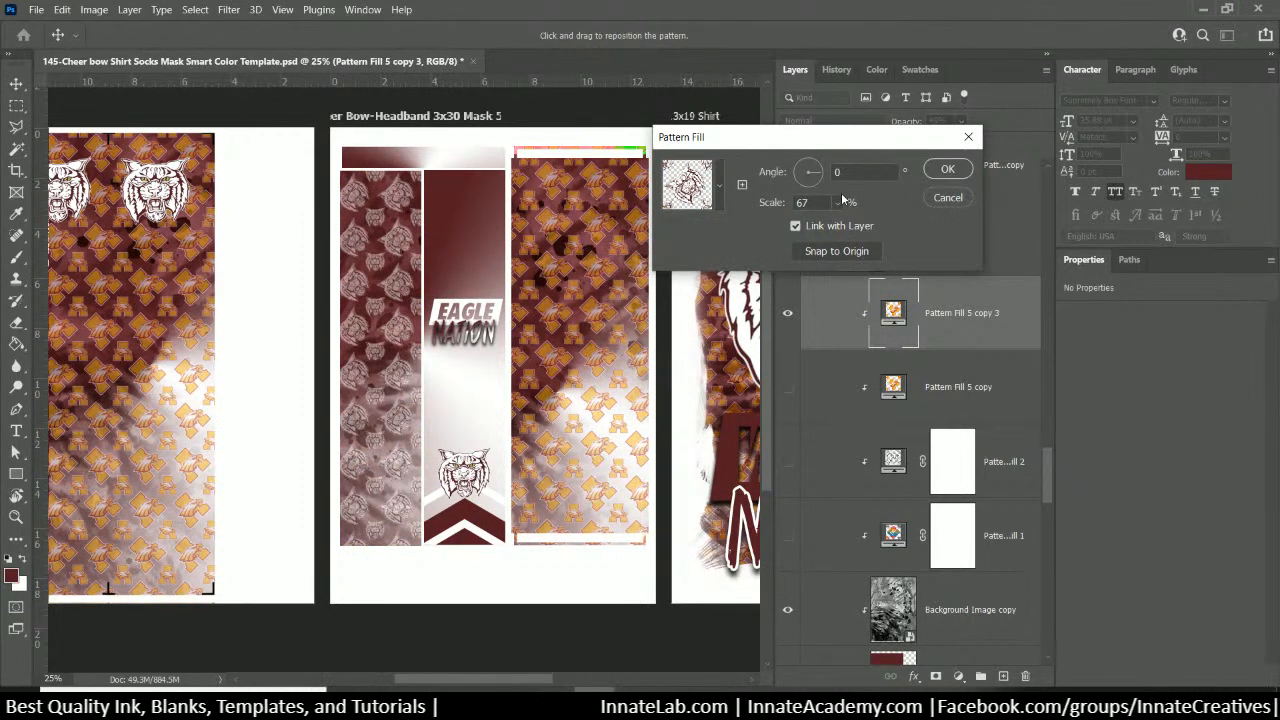
left_click_drag(840, 203, 764, 208)
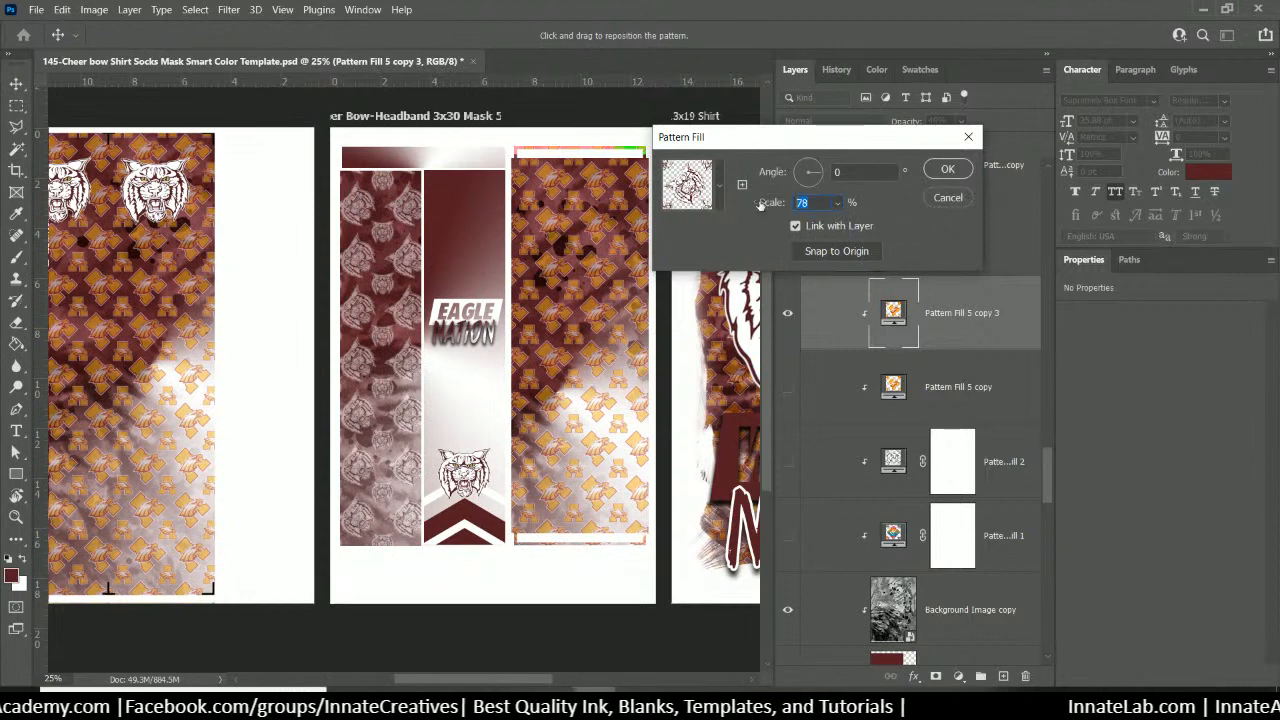
type("40")
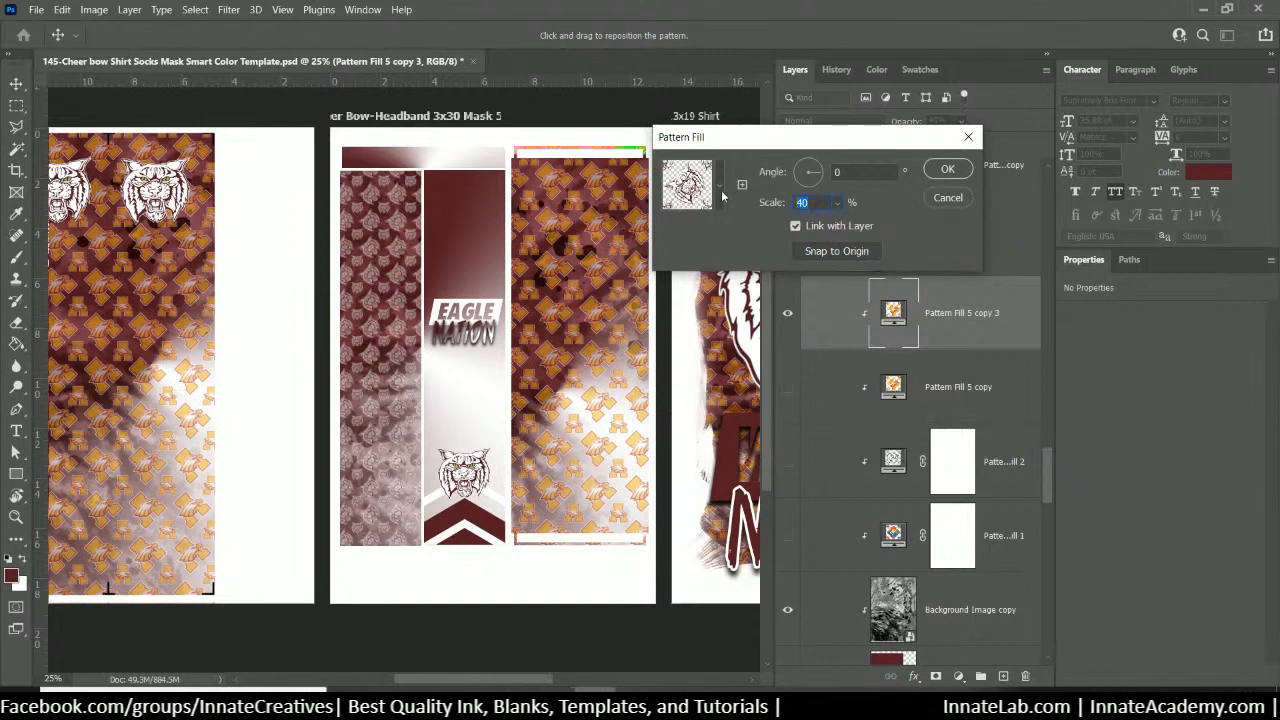
key("shift+Up")
key("shift+Up")
left_click(814, 168)
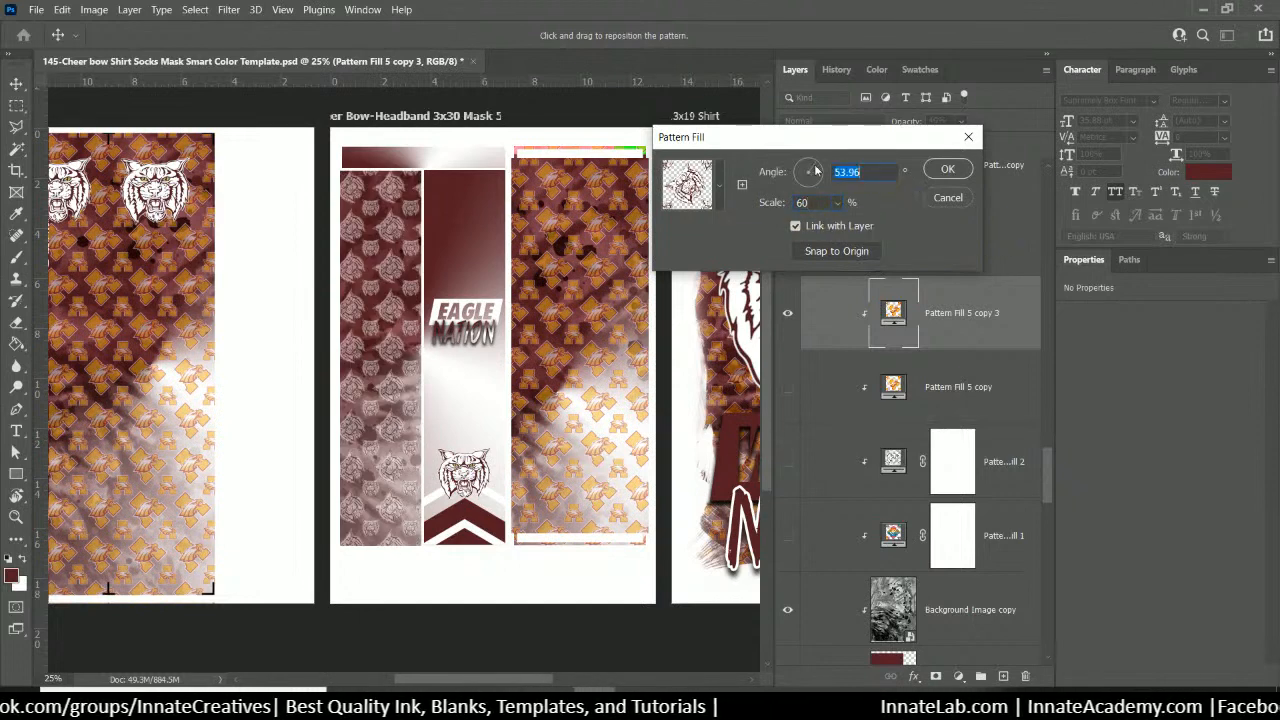
mouse_move(810, 170)
left_mouse_down()
mouse_move(802, 191)
mouse_move(810, 166)
left_mouse_up()
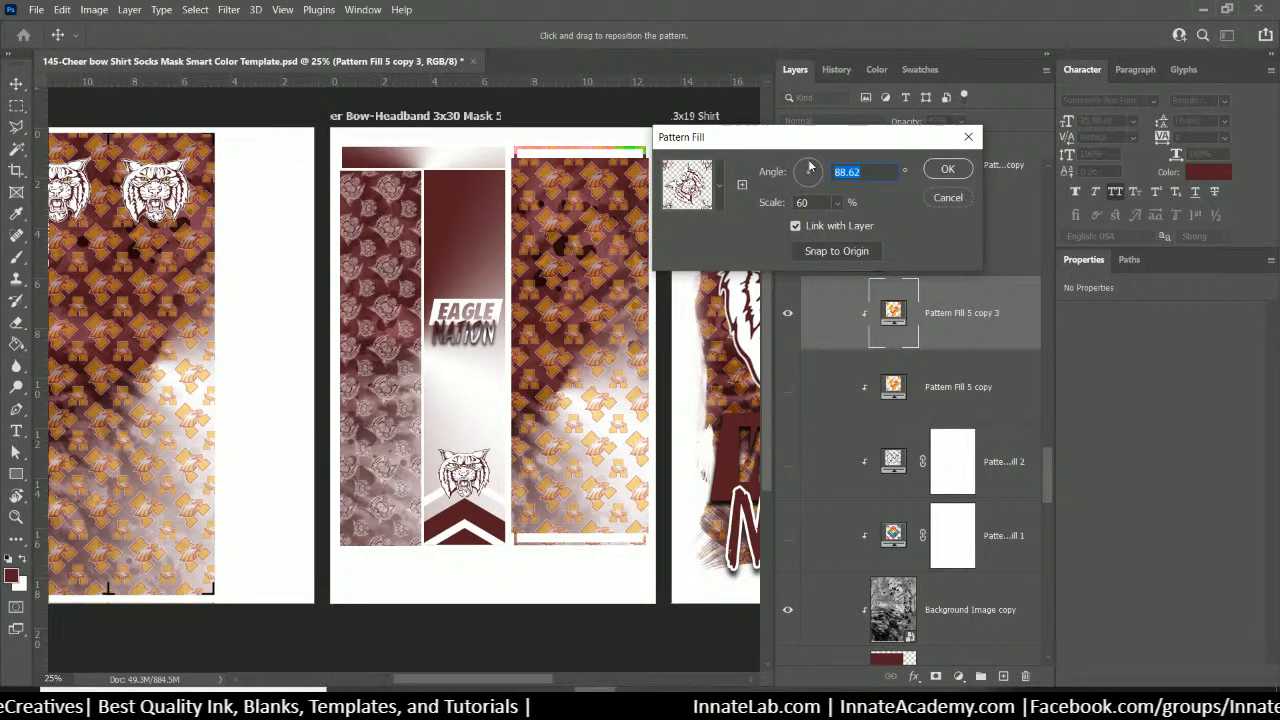
left_click(948, 197)
Replace the eagle pattern in Pattern Fill 5 copy 3 with the wildcat pattern, keeping scale 67% and angle 0
double_click(893, 312)
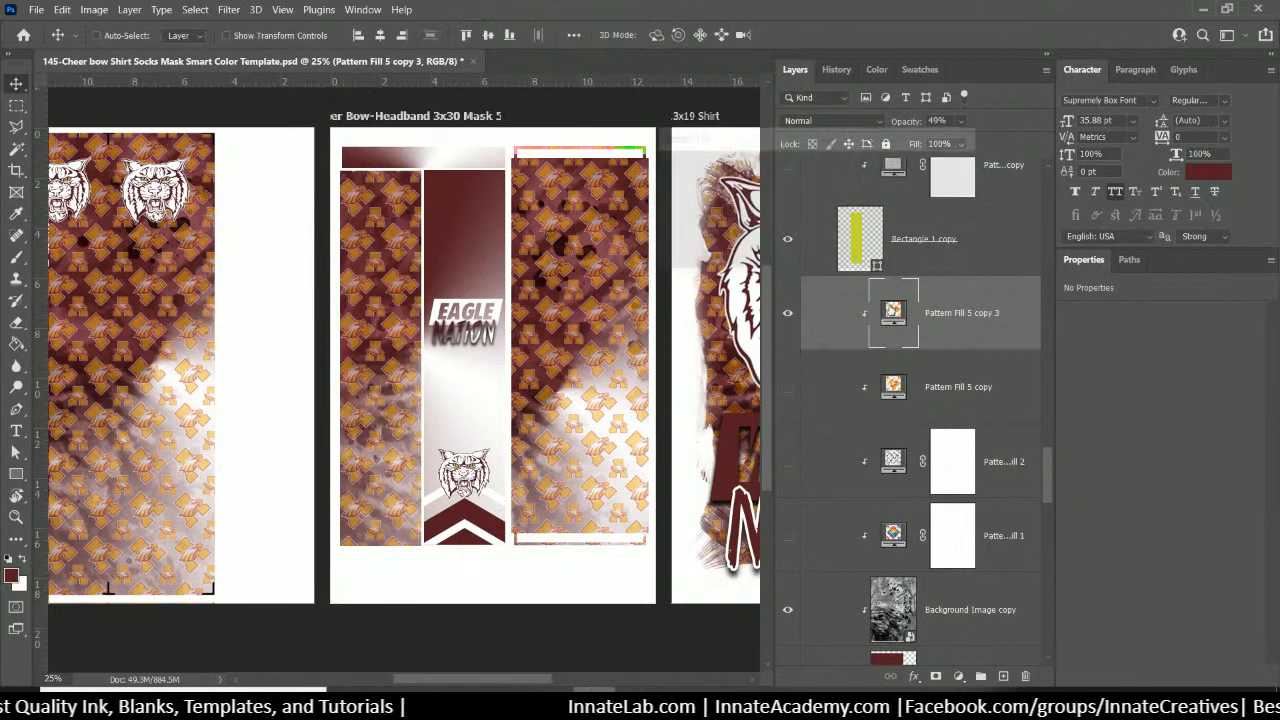
left_click(719, 188)
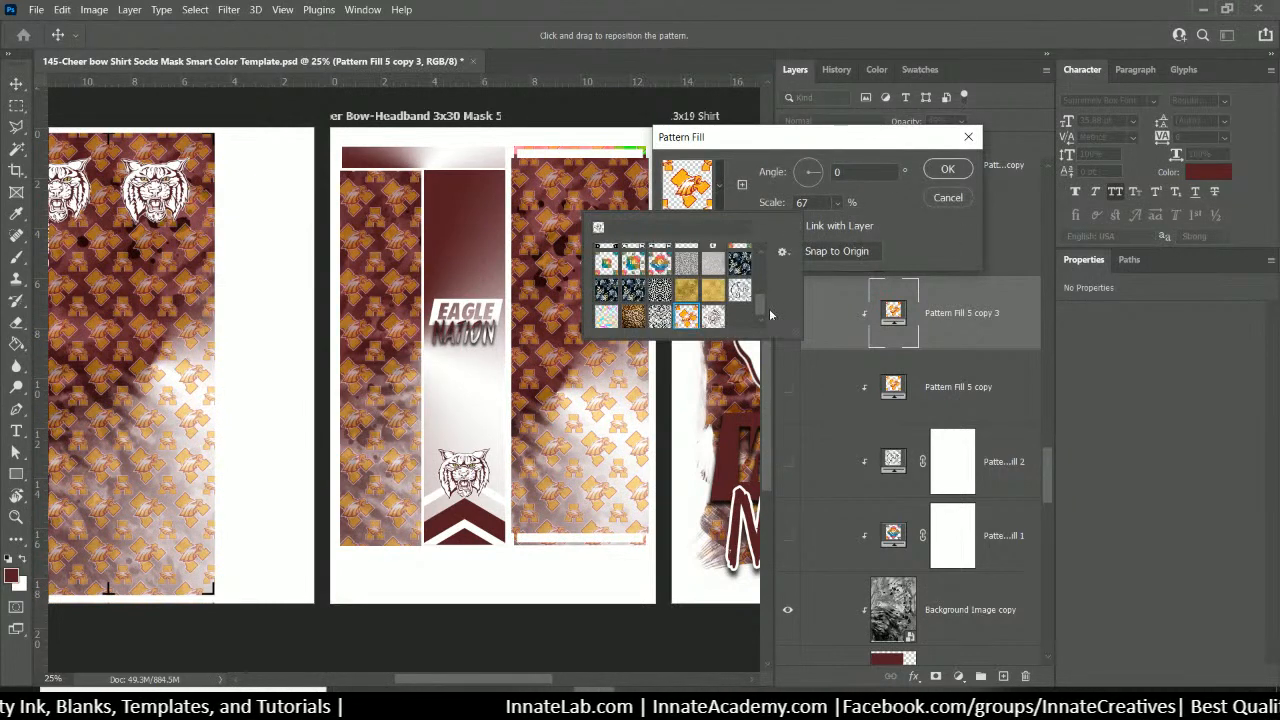
left_click(713, 317)
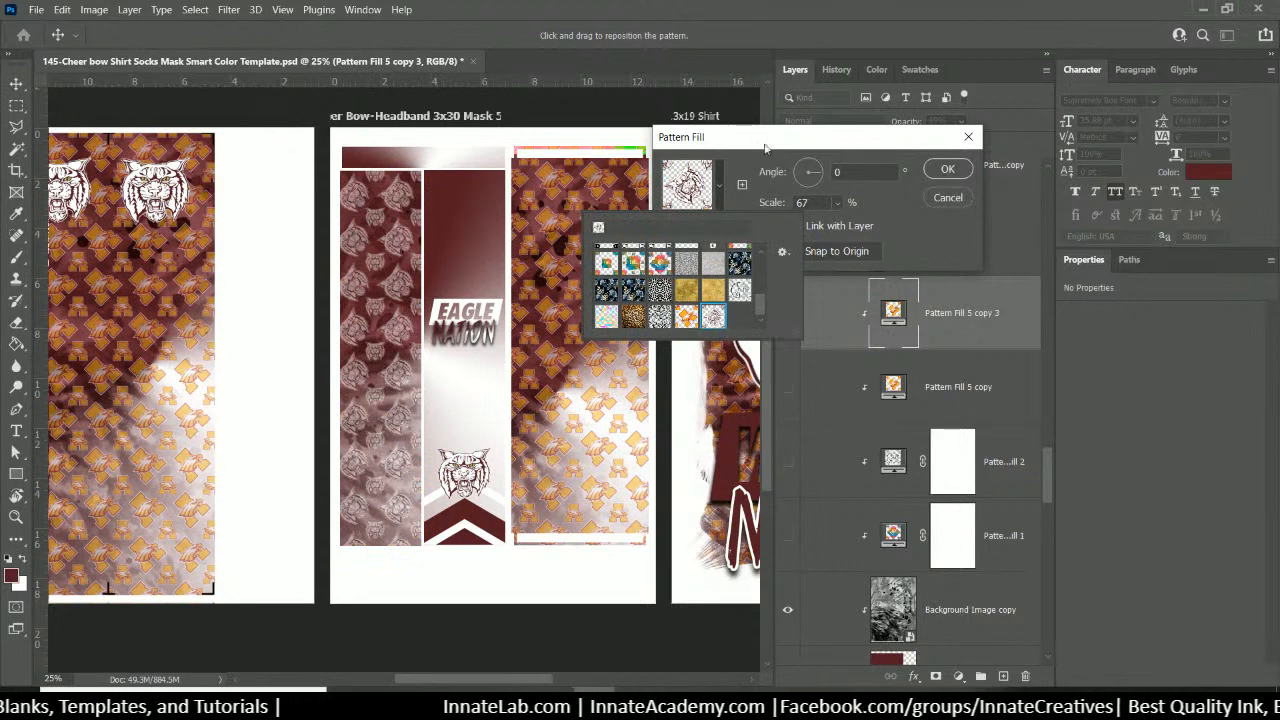
left_click(765, 148)
left_click(947, 169)
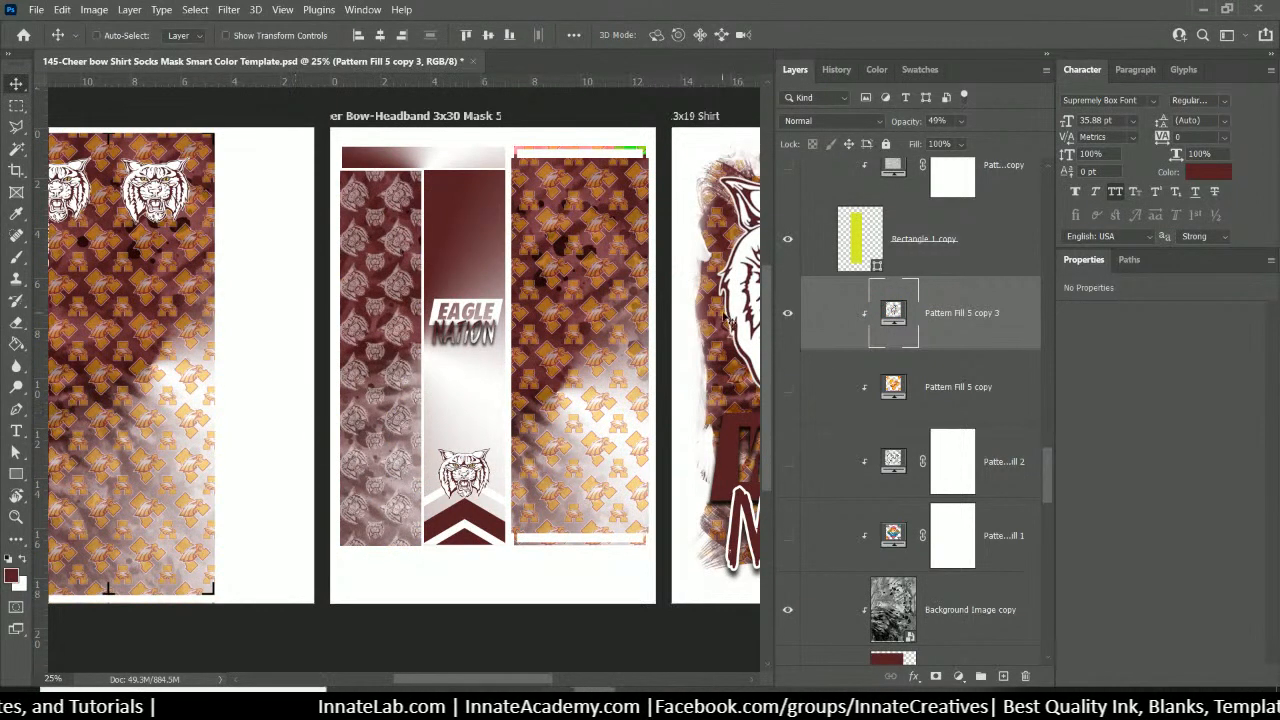
Compare opacities for the wildcat pattern in Pattern Fill 5 copy 3, settling on 38%
left_click(960, 122)
left_click_drag(969, 141, 948, 143)
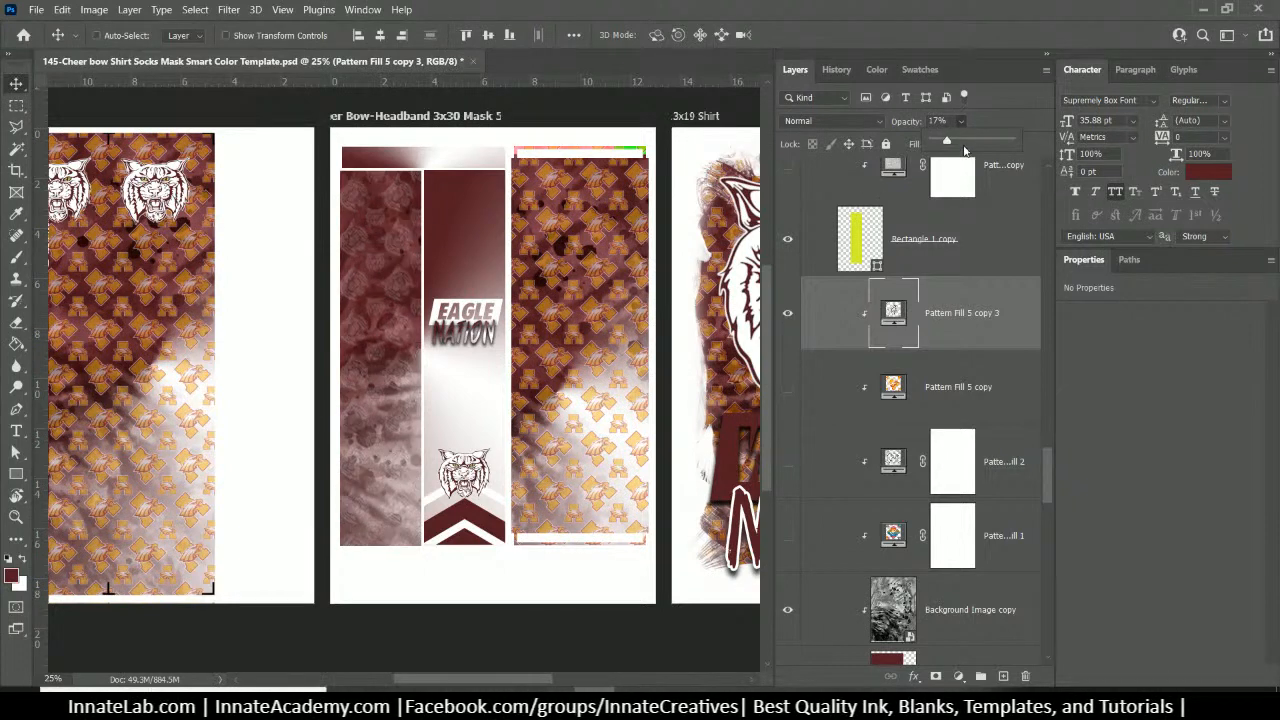
left_click_drag(1000, 141, 1036, 141)
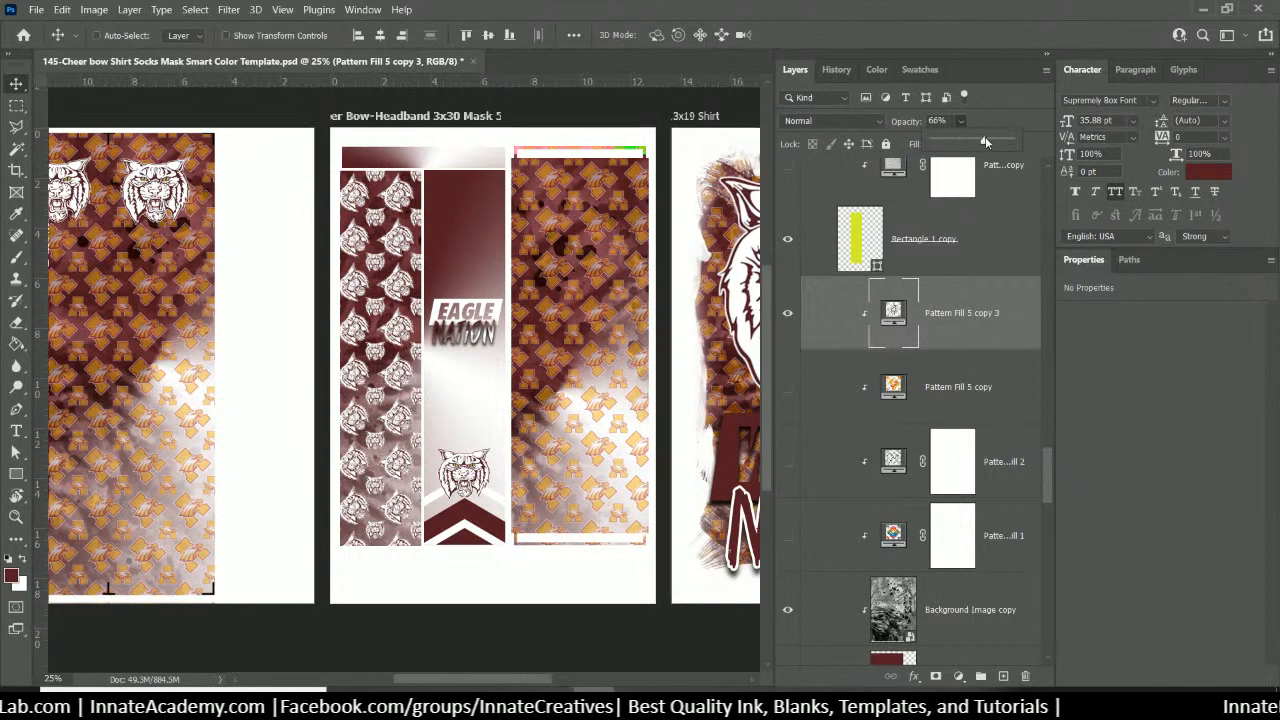
left_click_drag(985, 141, 961, 148)
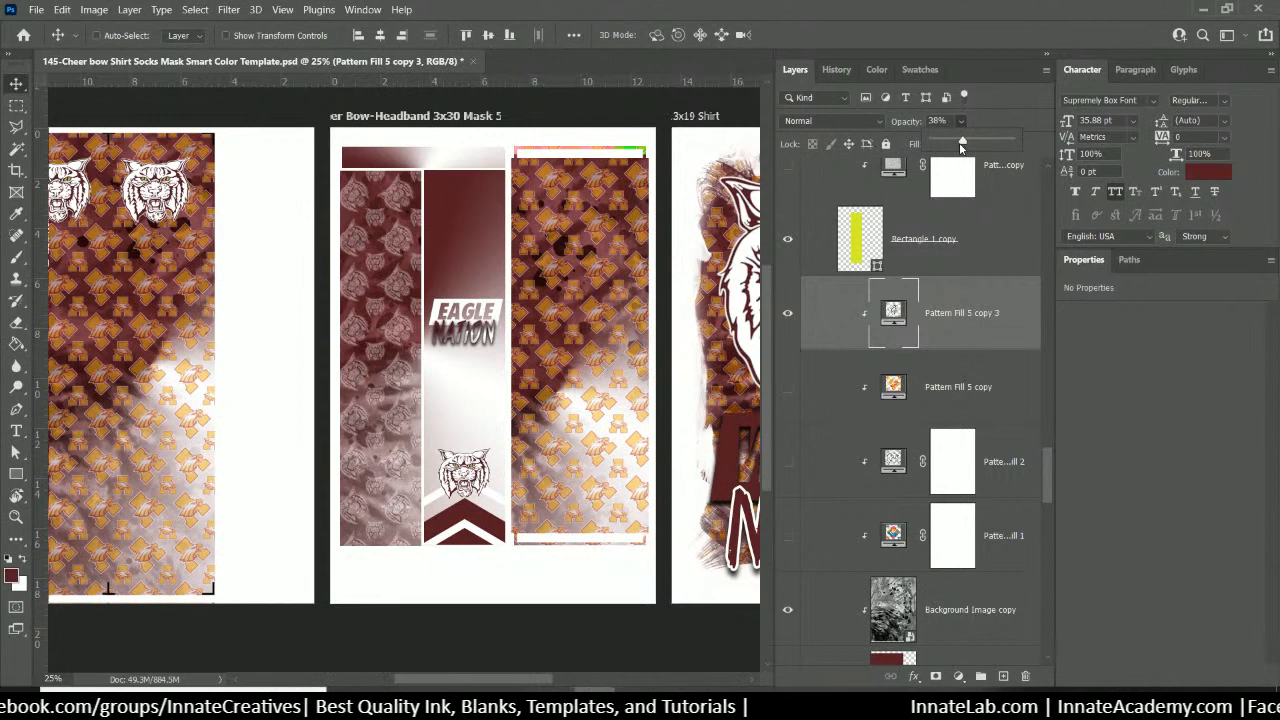
left_click(967, 315)
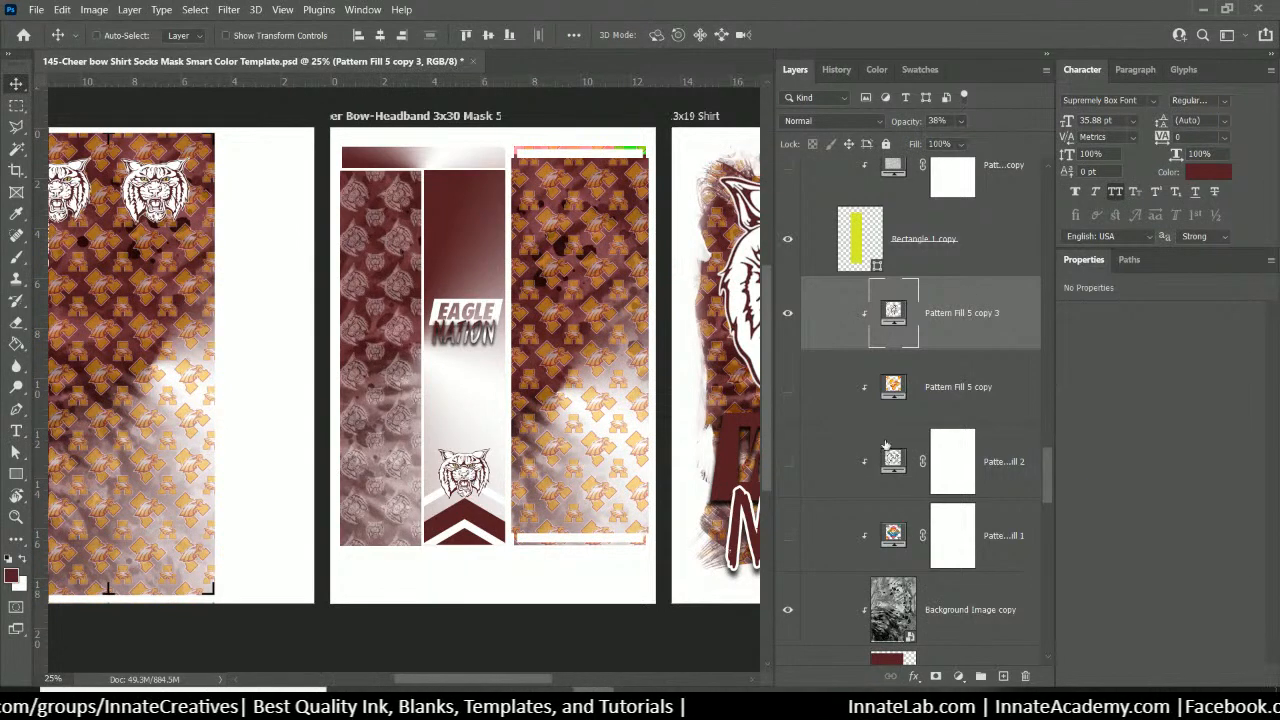
Compare the headband strip with and without the Background Image copy texture, leaving that layer hidden
scroll(885, 445, "down", 5)
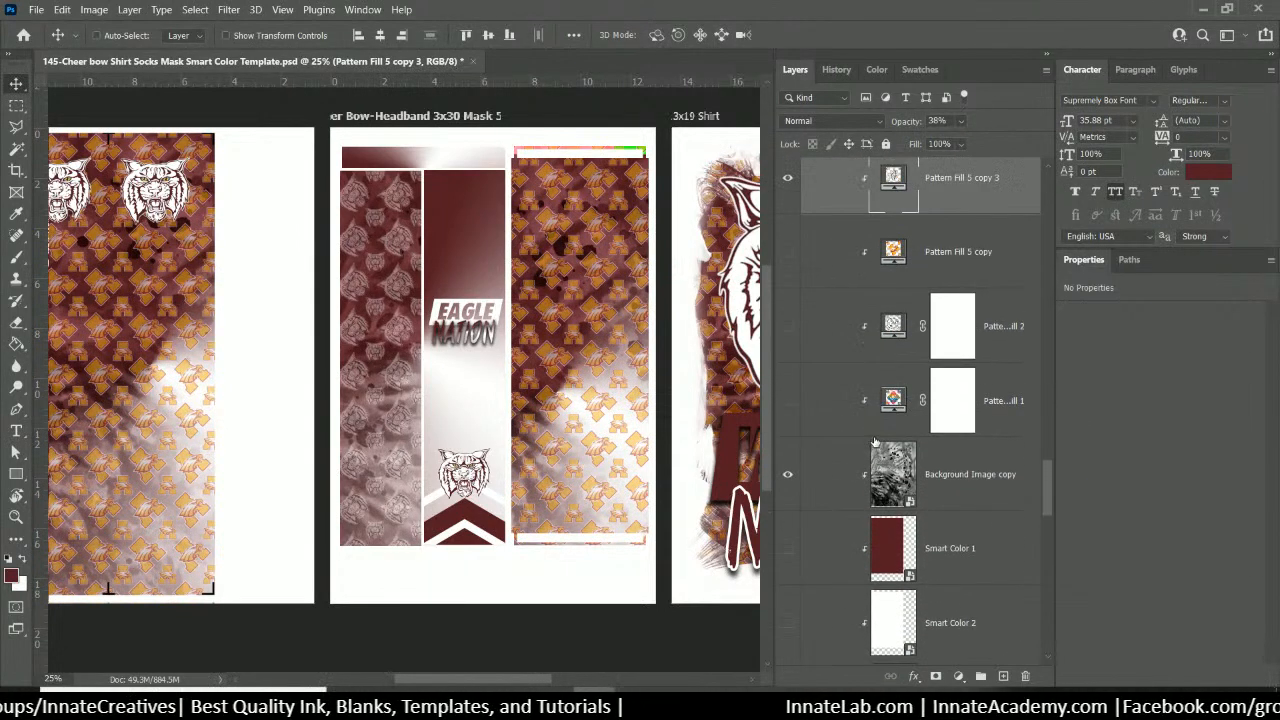
scroll(874, 443, "up", 2)
scroll(830, 410, "down", 4)
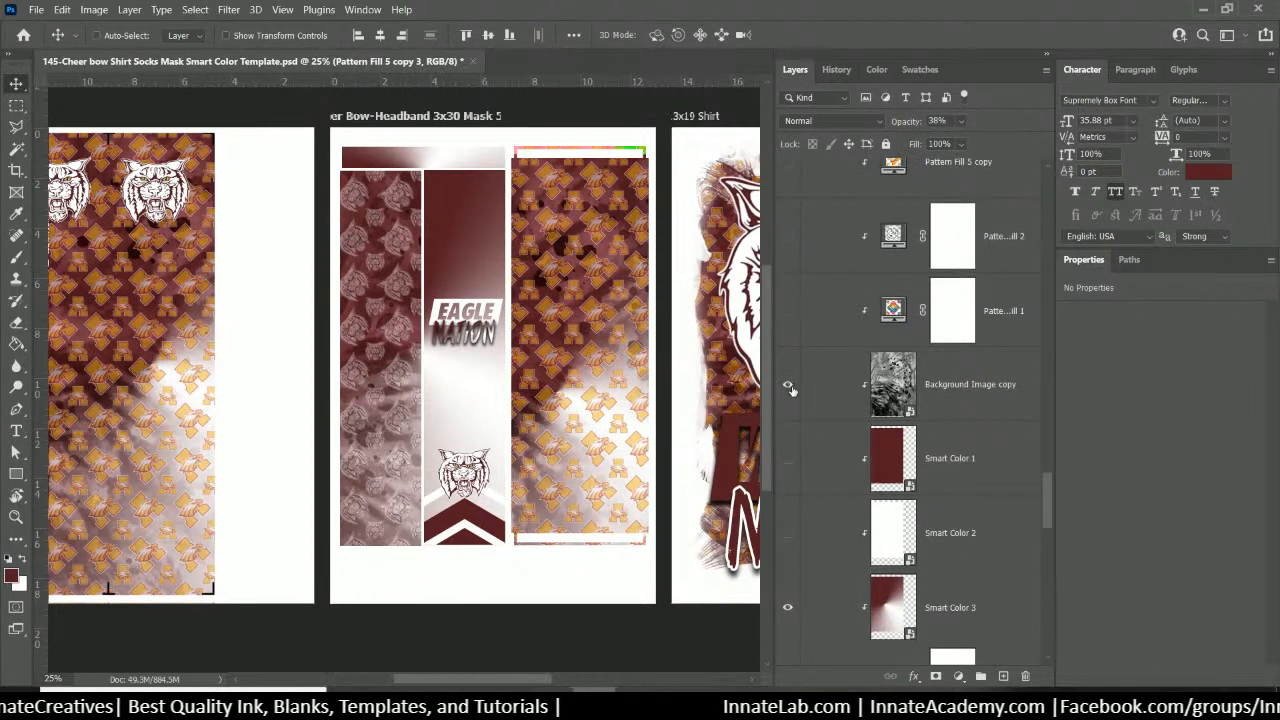
left_click(790, 389)
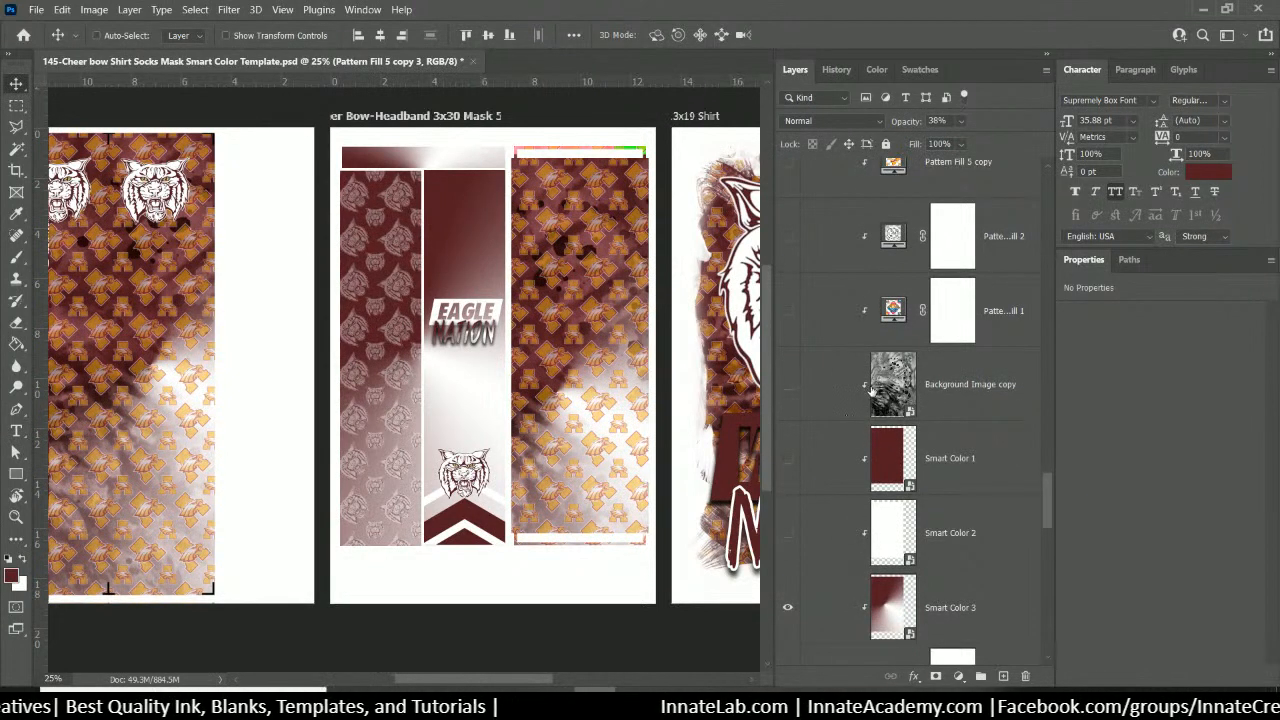
left_click(786, 389)
left_click(786, 389)
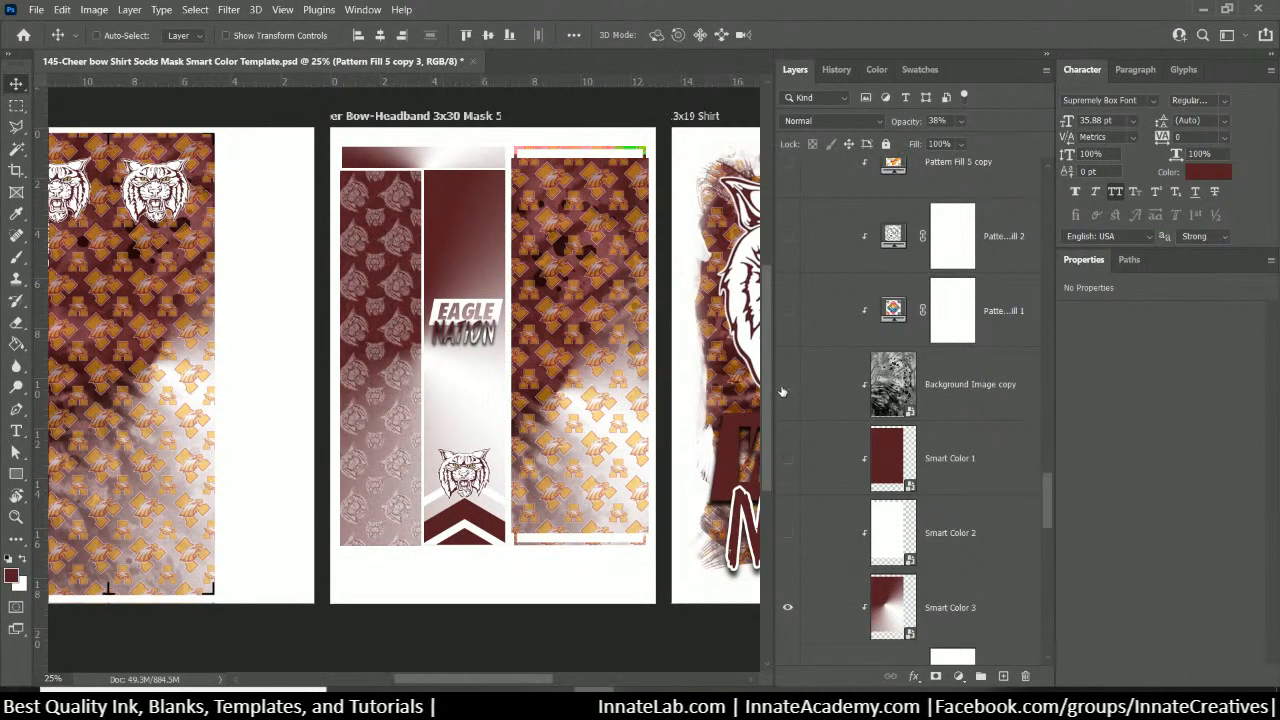
Show the gold Pattern Fill 4 beneath Smart Color 3, hiding Smart Color 3 briefly to view the gold alone
scroll(792, 403, "down", 4)
scroll(792, 403, "down", 2)
left_click(788, 427)
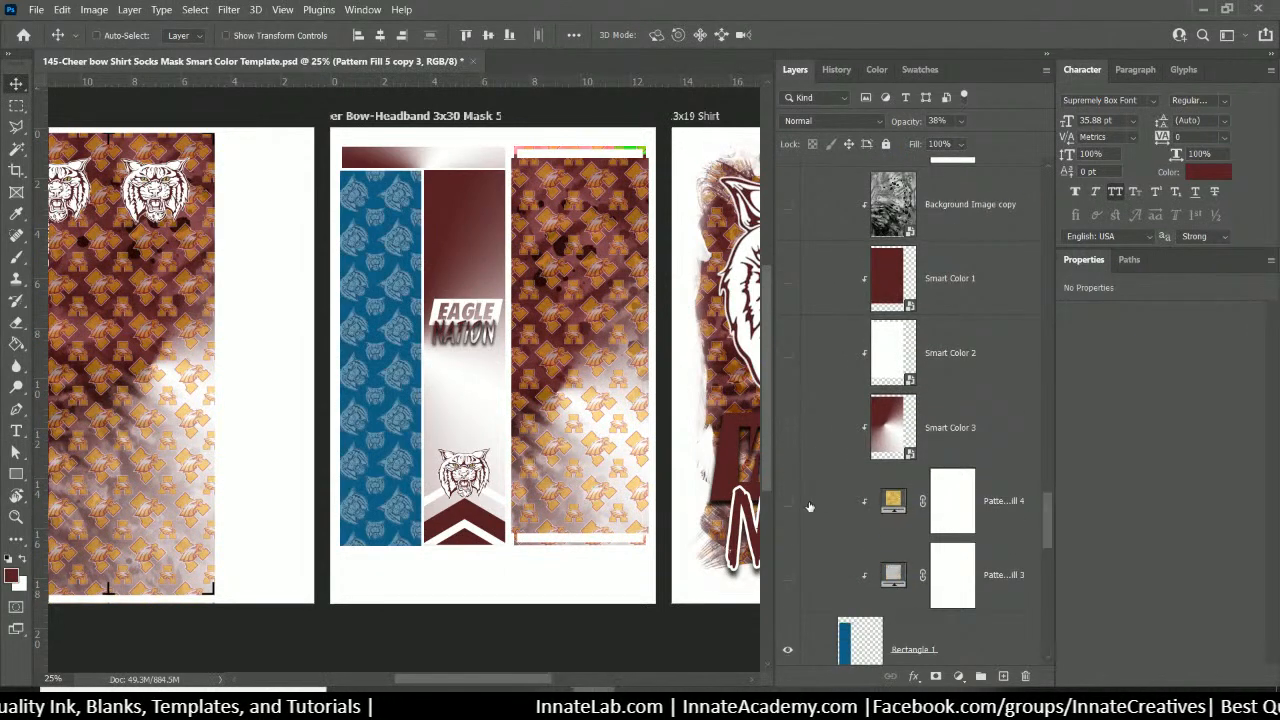
left_click(788, 504)
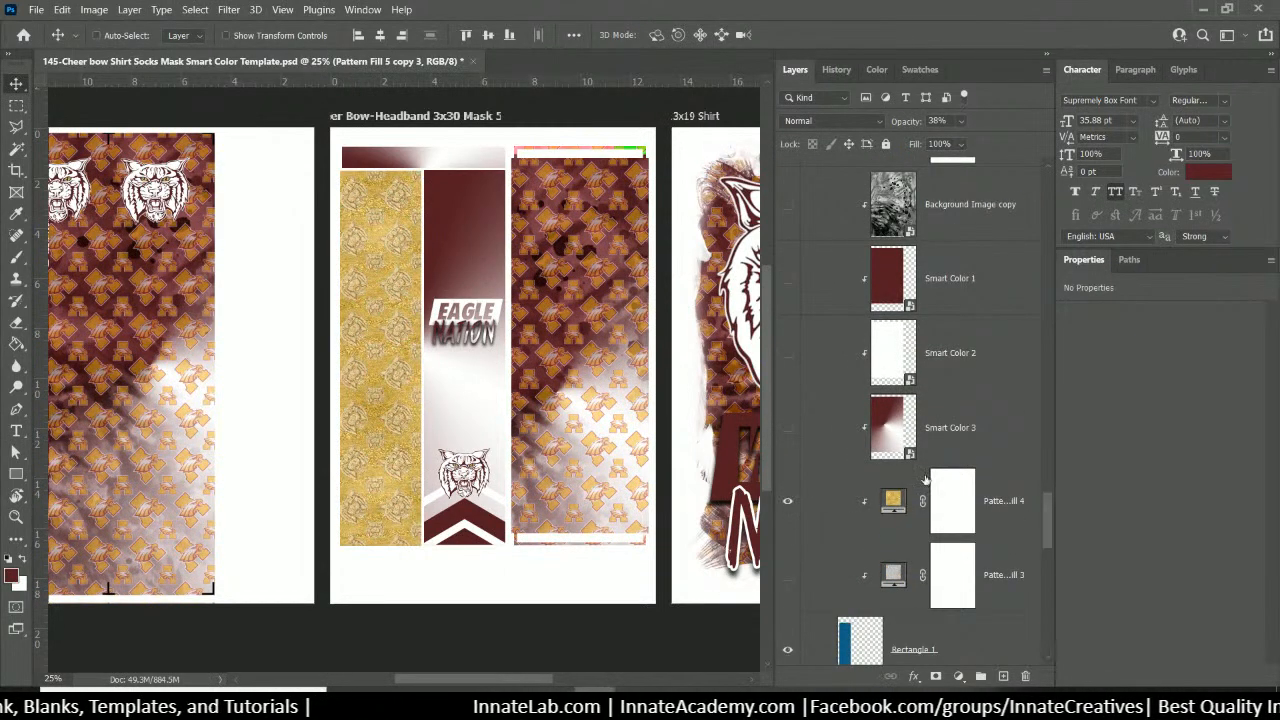
left_click(968, 430)
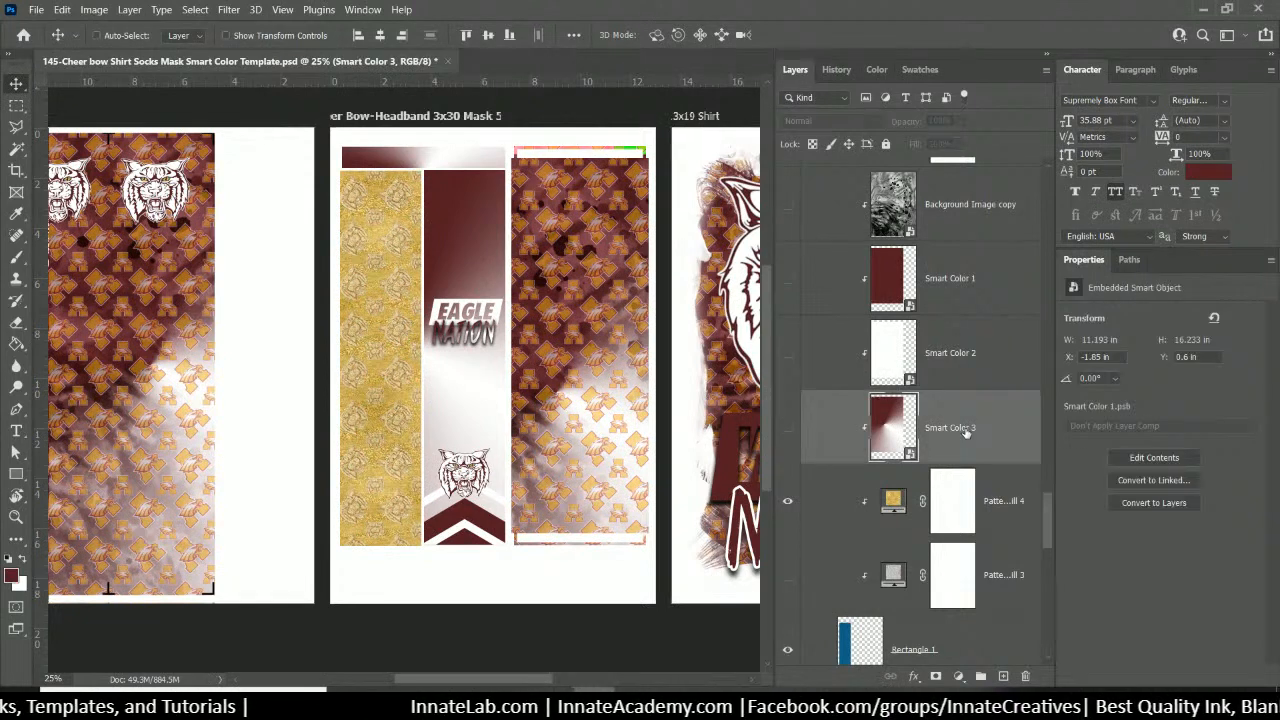
left_click(788, 429)
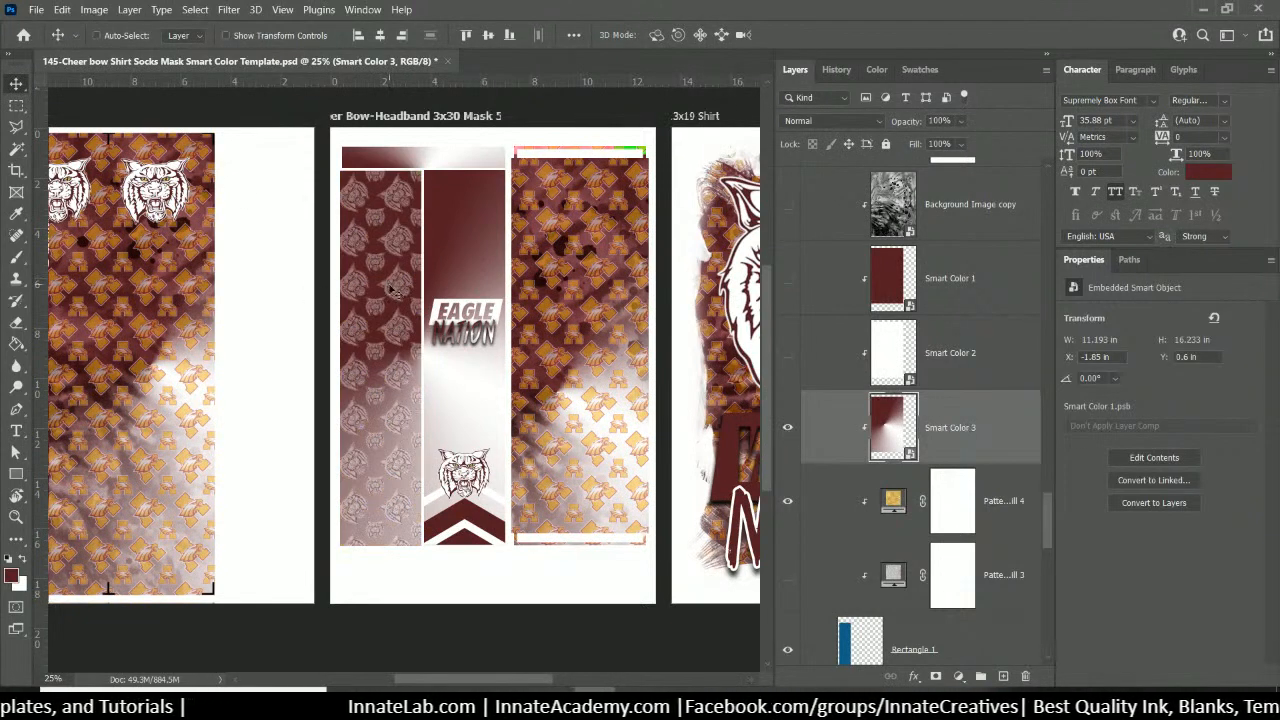
Preview blend modes for Smart Color 3 over the gold pattern and apply Overlay
left_click(788, 123)
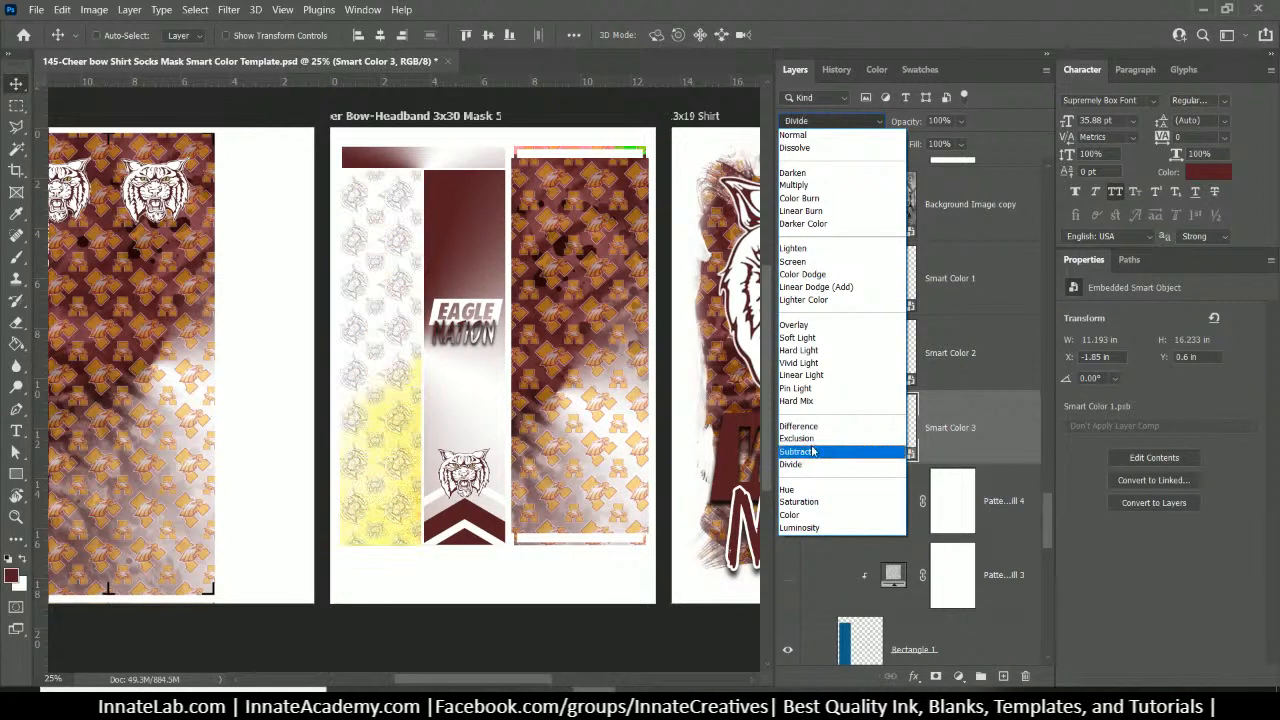
left_click(1095, 468)
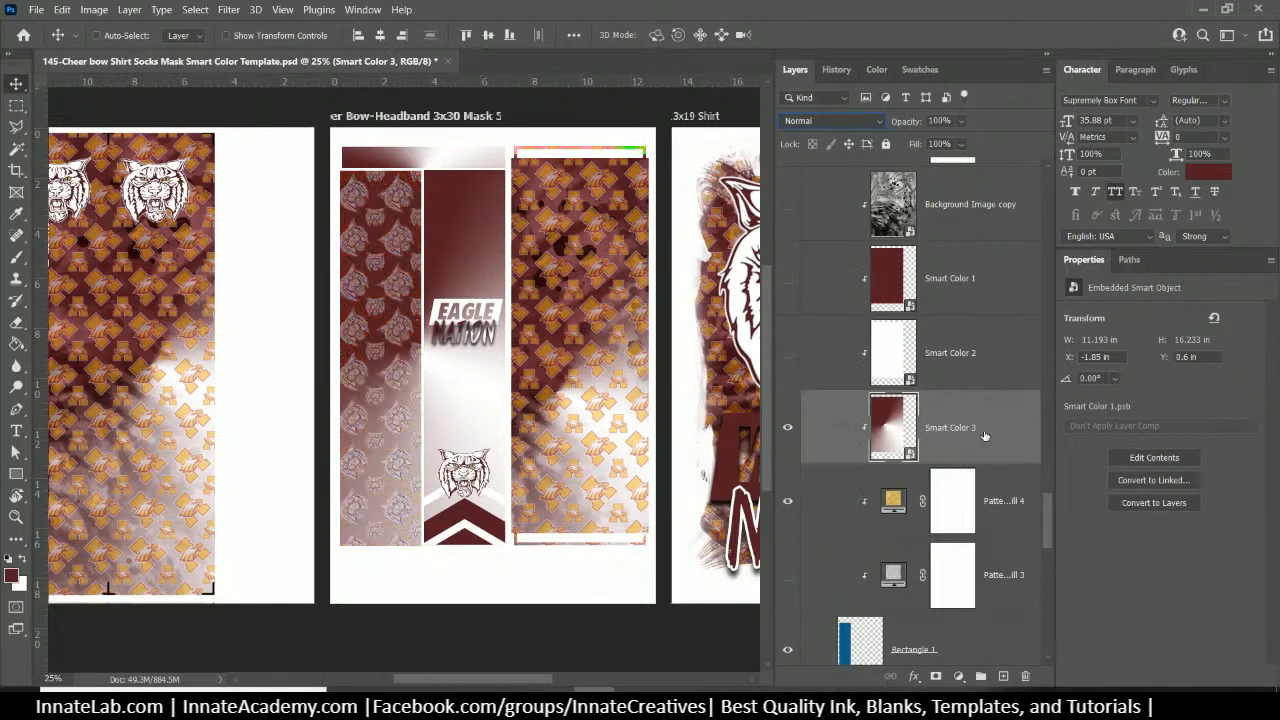
left_click(805, 120)
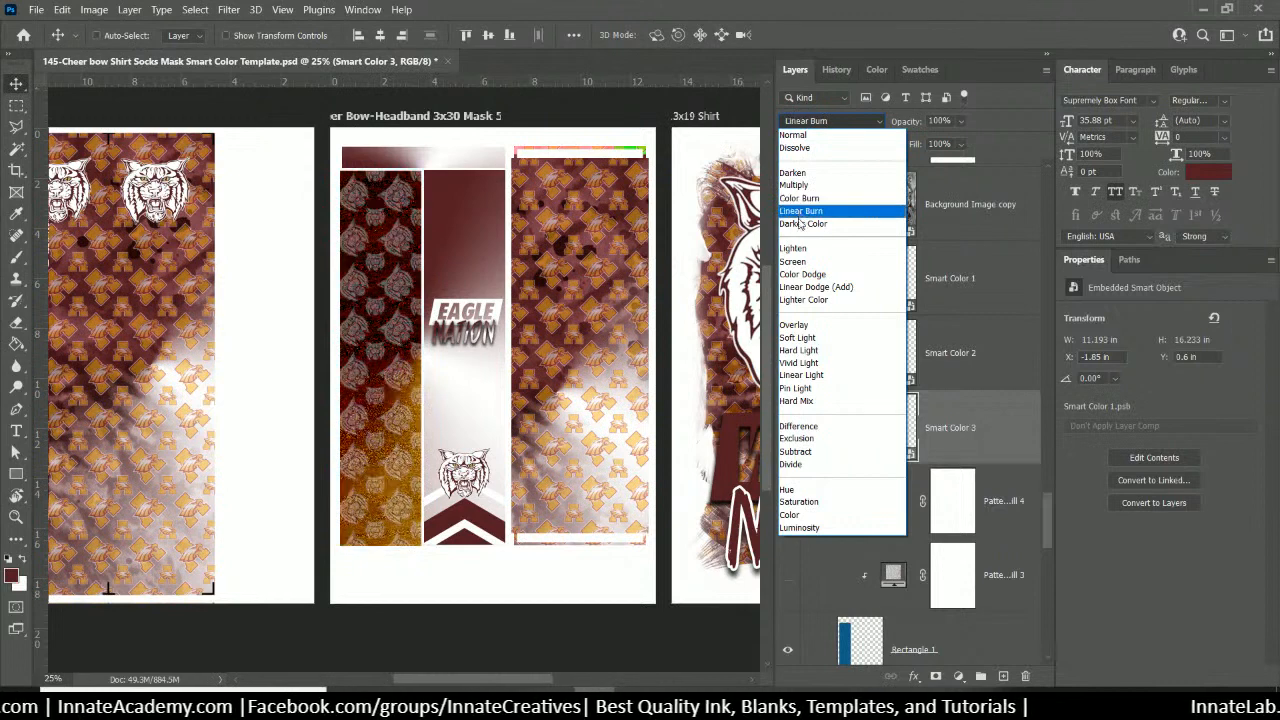
left_click(812, 330)
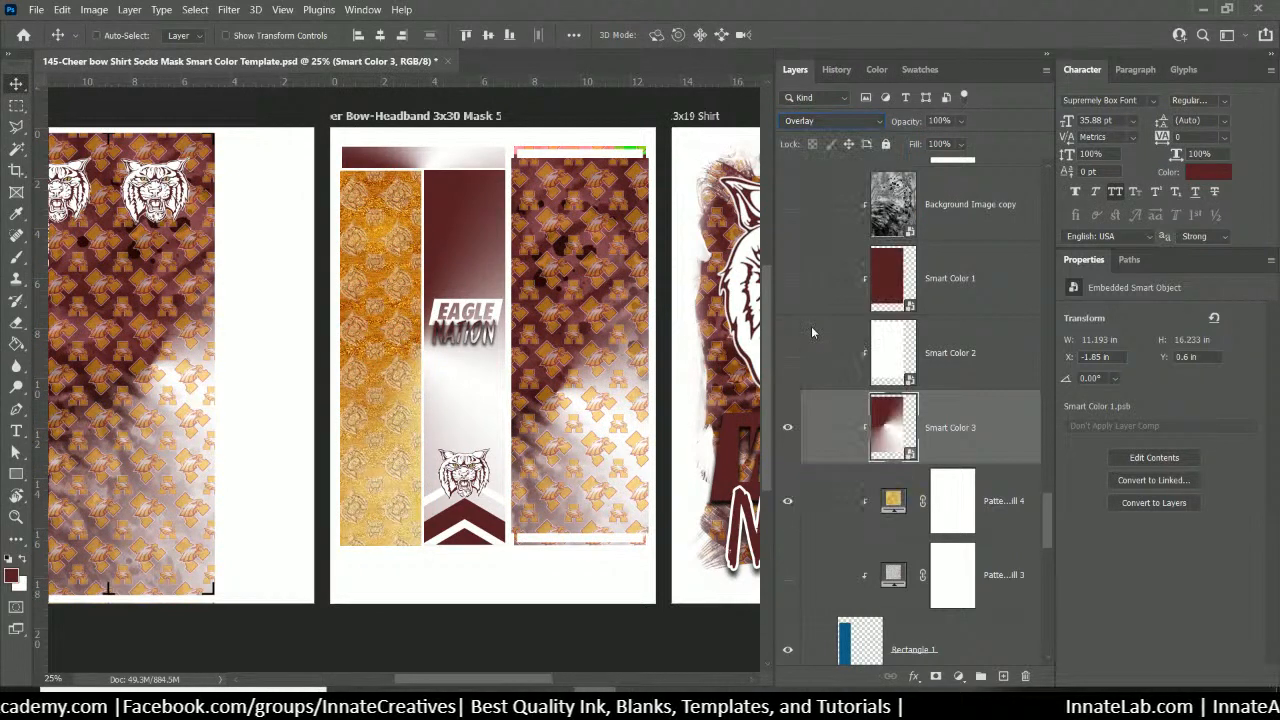
Hide Pattern Fill 4, show Pattern Fill 3 instead, and preview other blend modes for Smart Color 3, keeping Overlay
left_click(1000, 516)
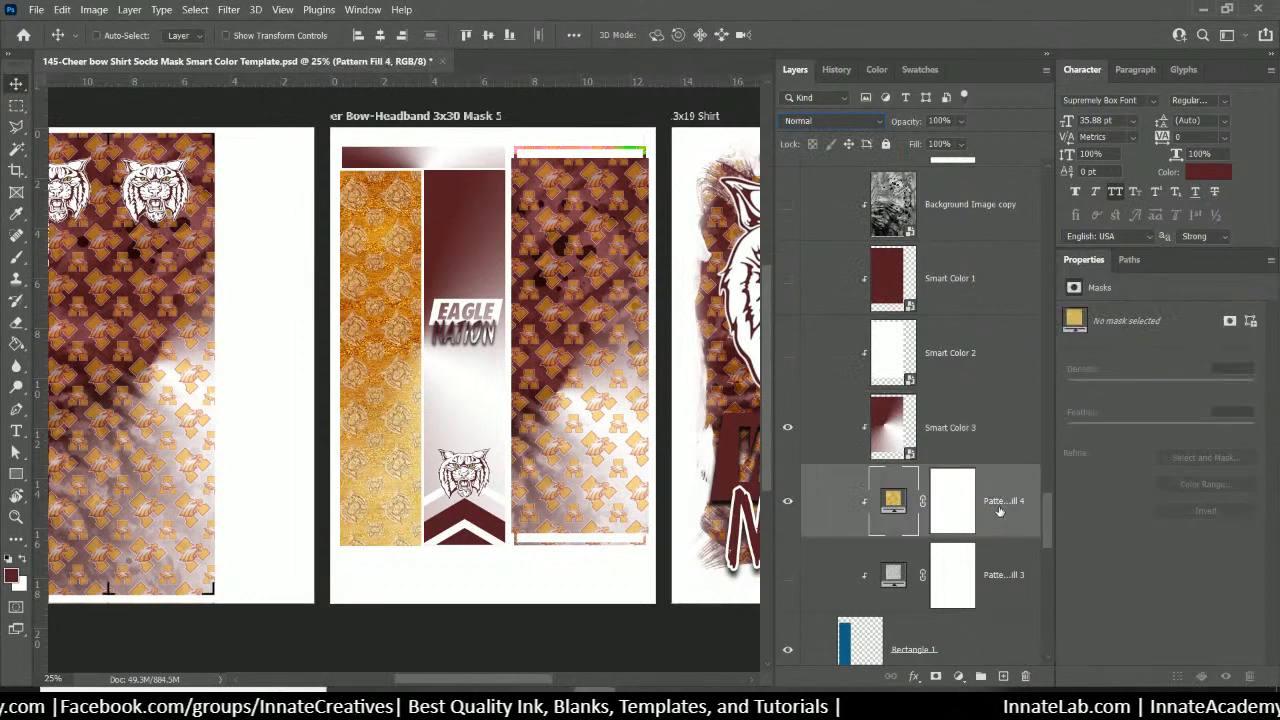
left_click(787, 501)
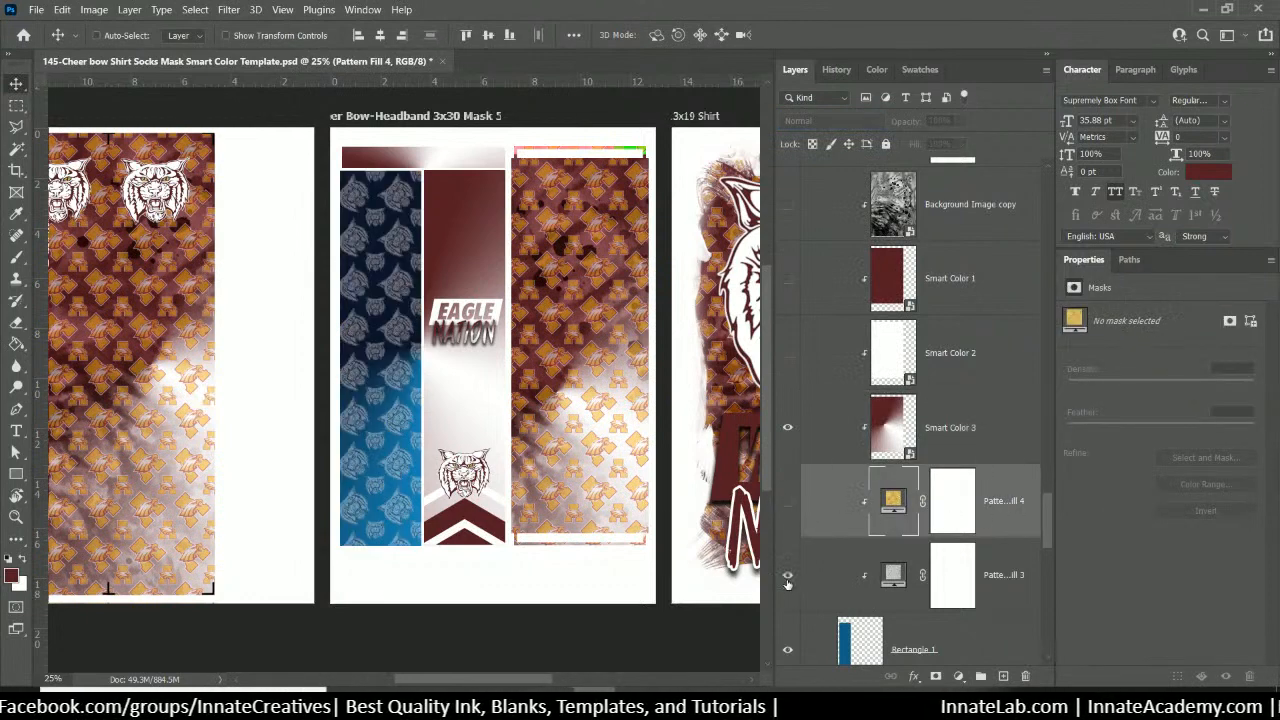
left_click(787, 575)
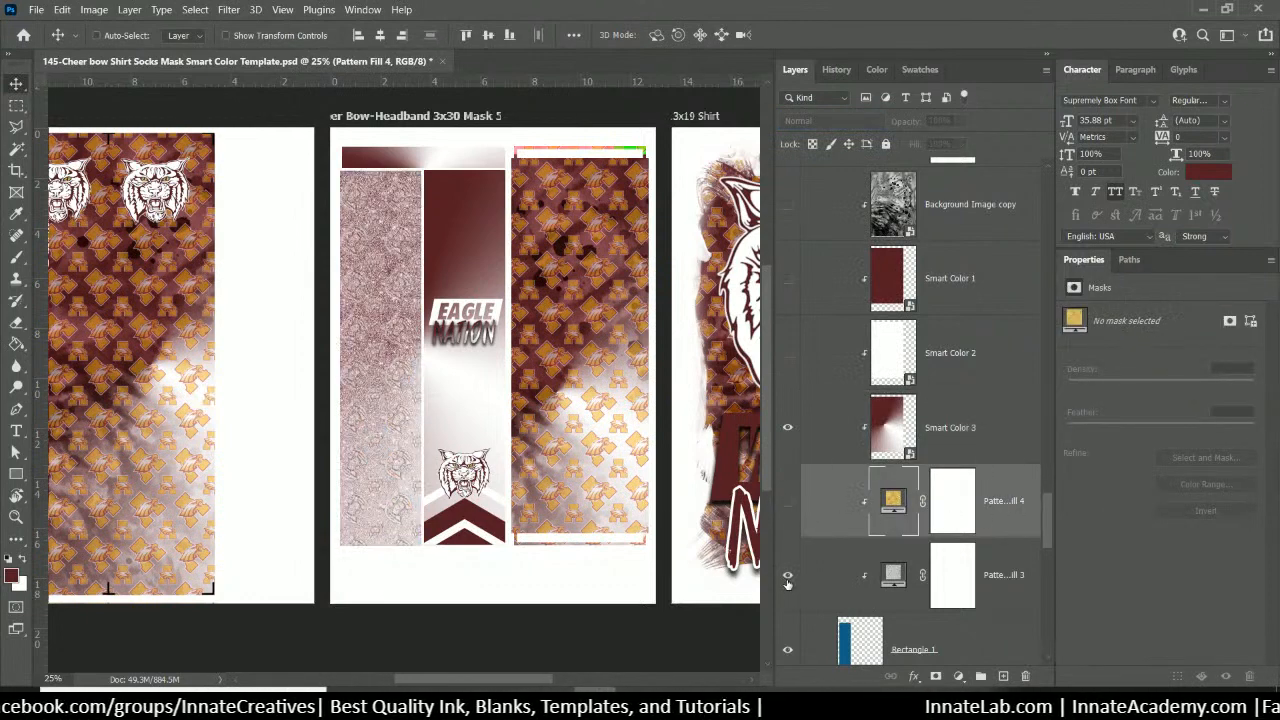
left_click(998, 434)
left_click(818, 121)
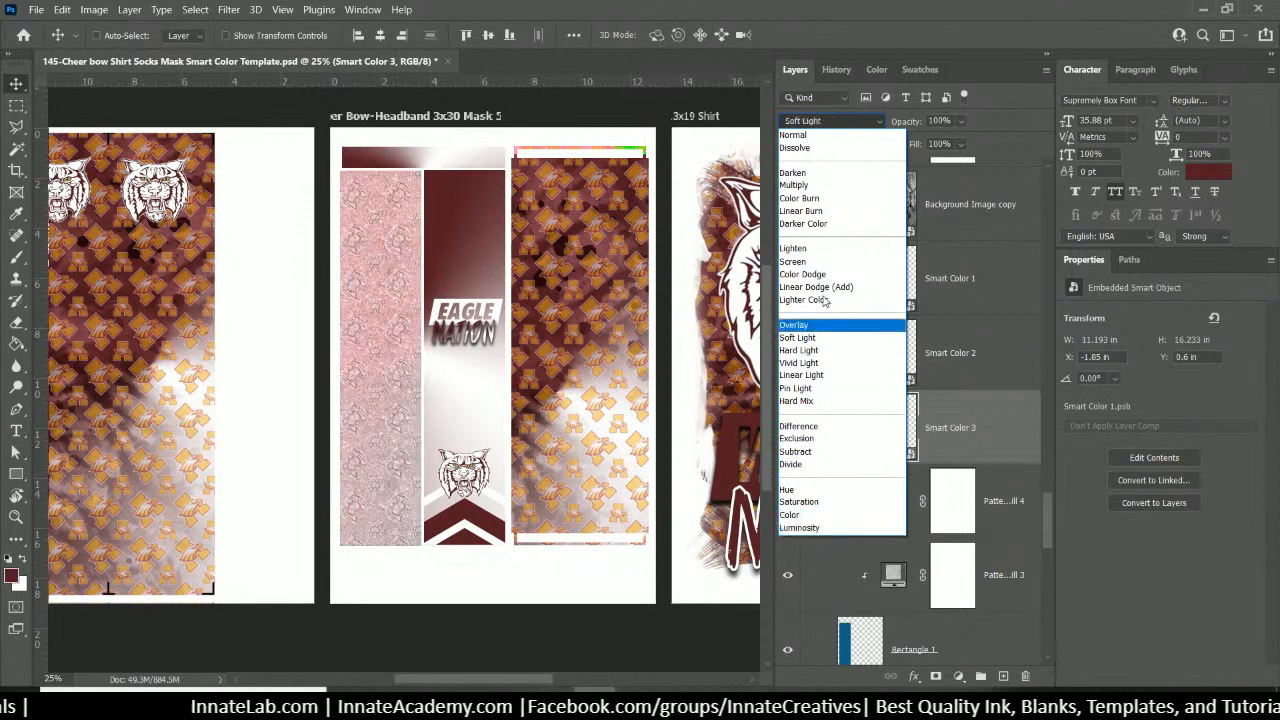
left_click(1018, 156)
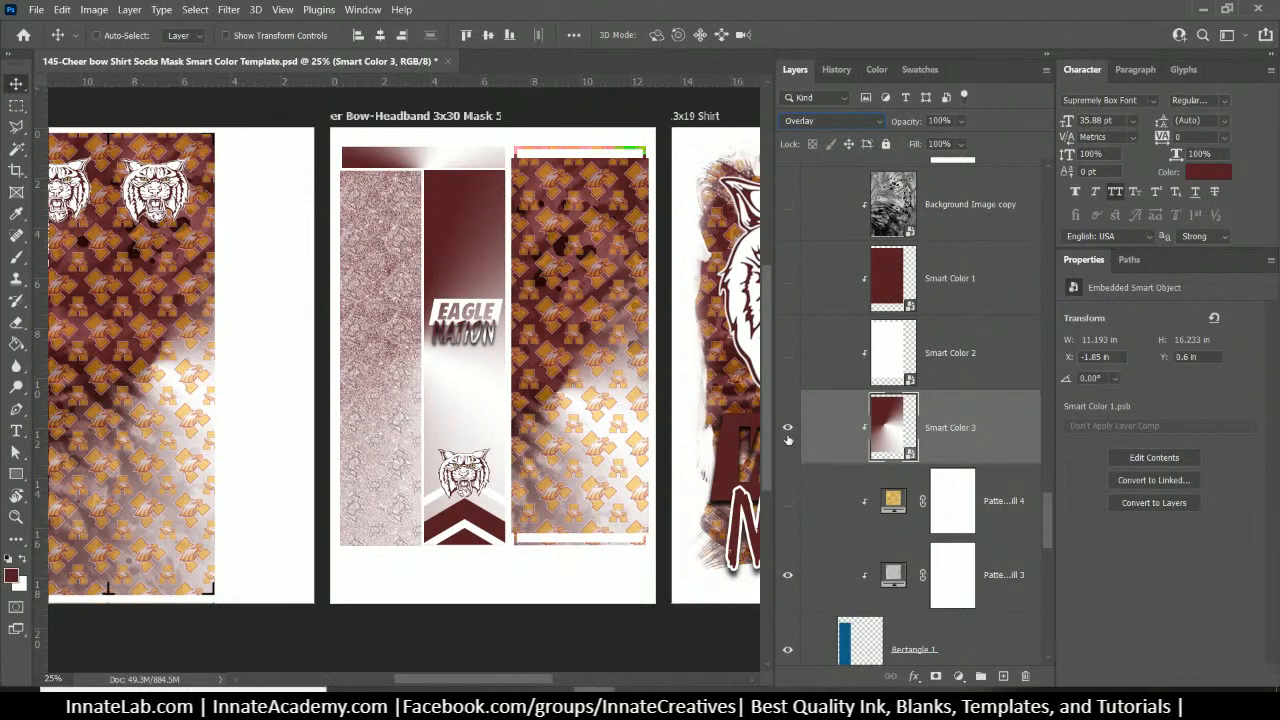
Show the Background Image copy texture again and set Smart Color 3's blend mode back to Normal
left_click(787, 207)
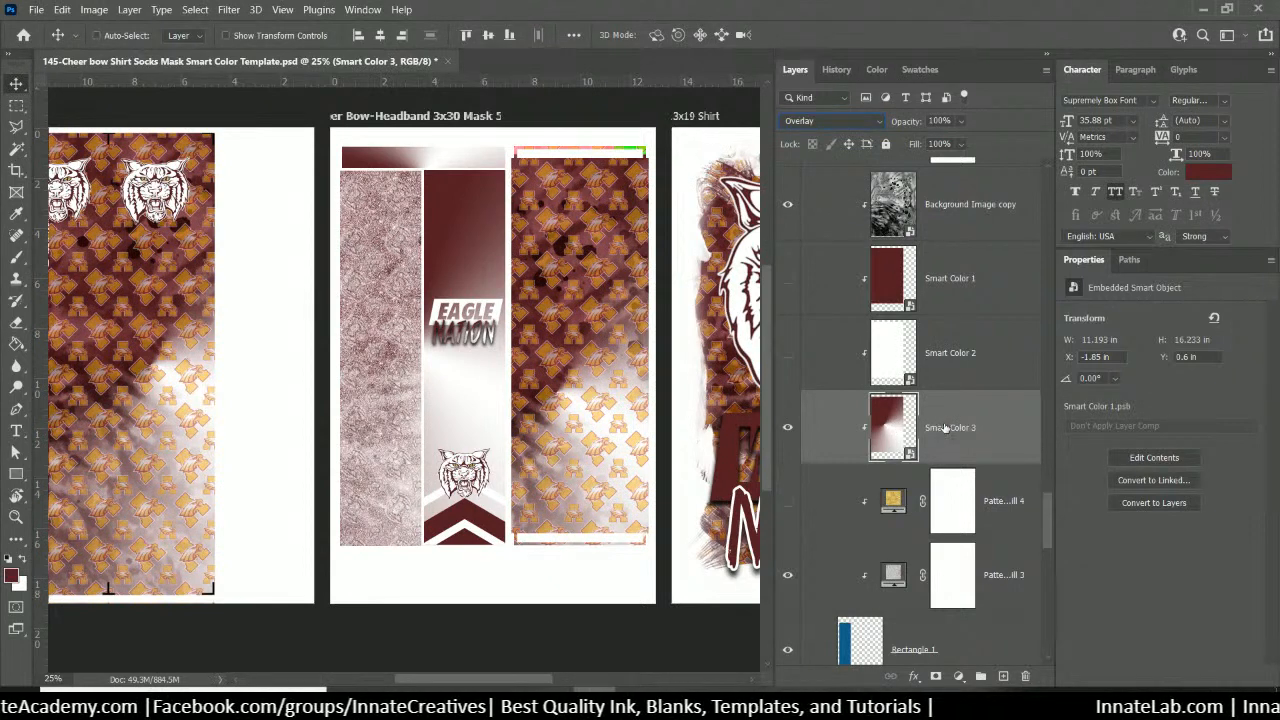
left_click(811, 121)
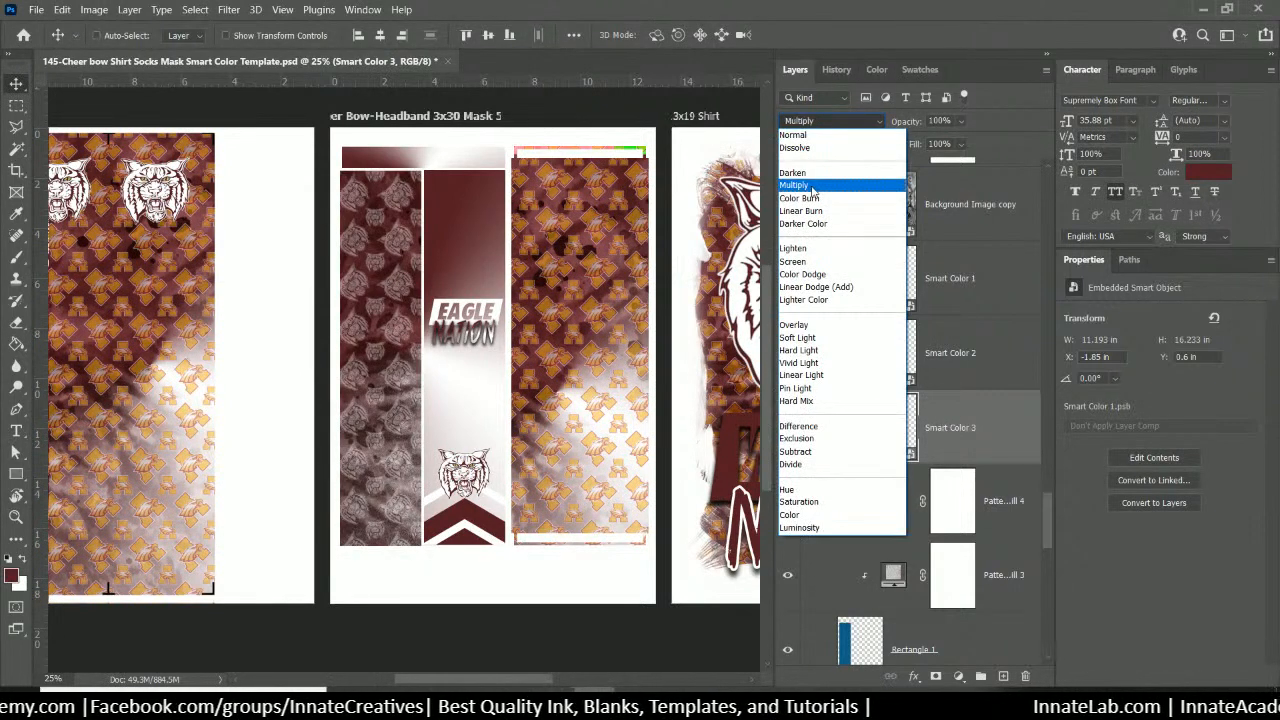
left_click(792, 135)
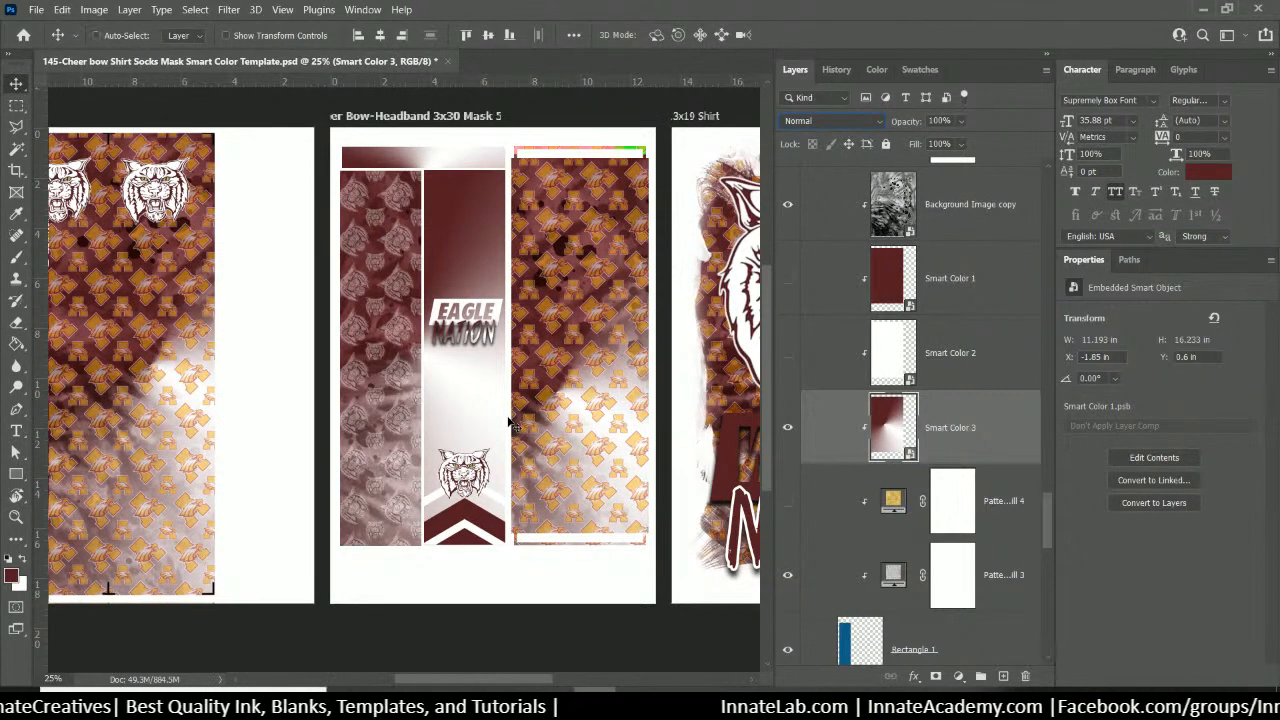
Duplicate the Pattern Fill 5 copy layer on the Socks x2 artboard as Pattern Fill 5 copy 4 and hide the original
key("ctrl+minus")
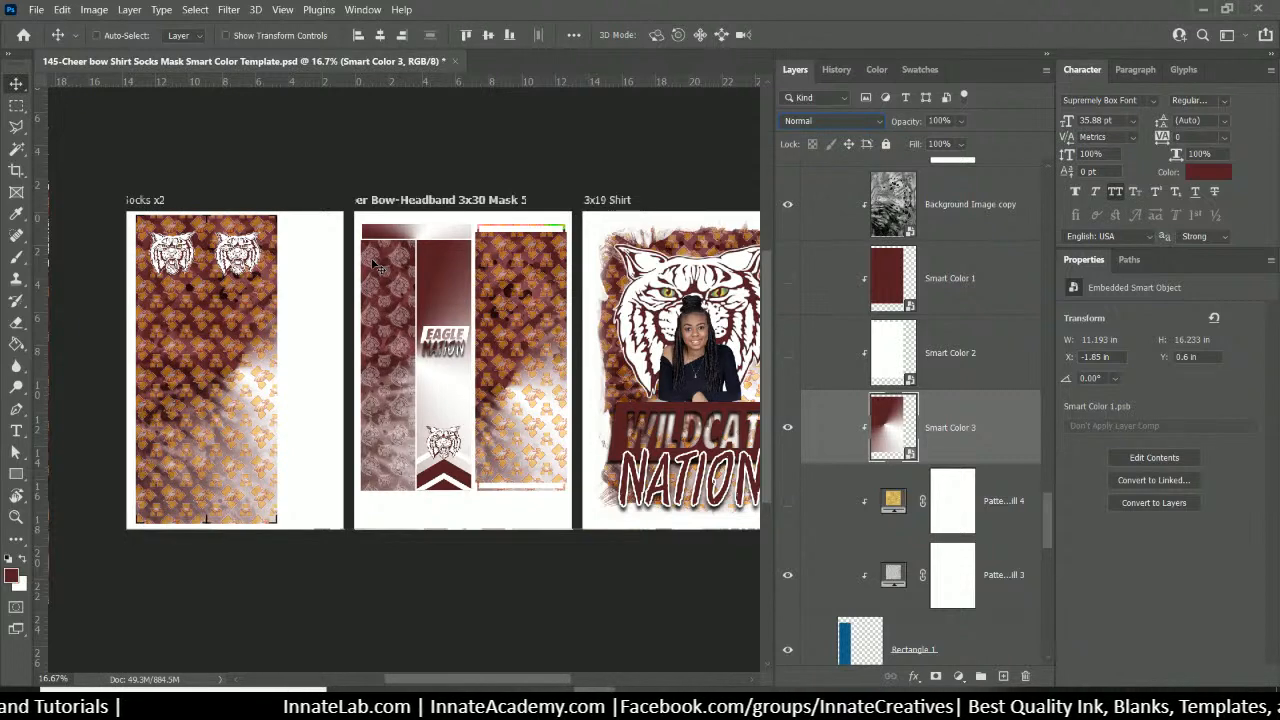
right_click(232, 322)
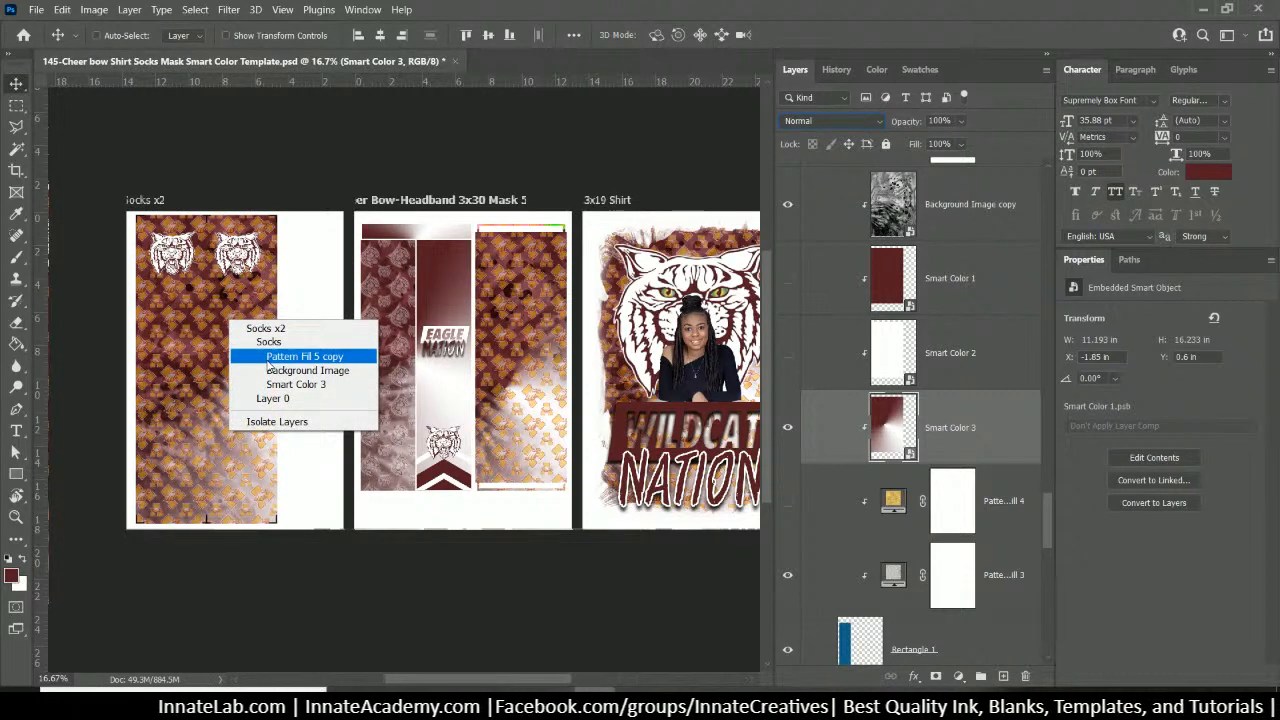
left_click(304, 356)
scroll(979, 612, "down", 3)
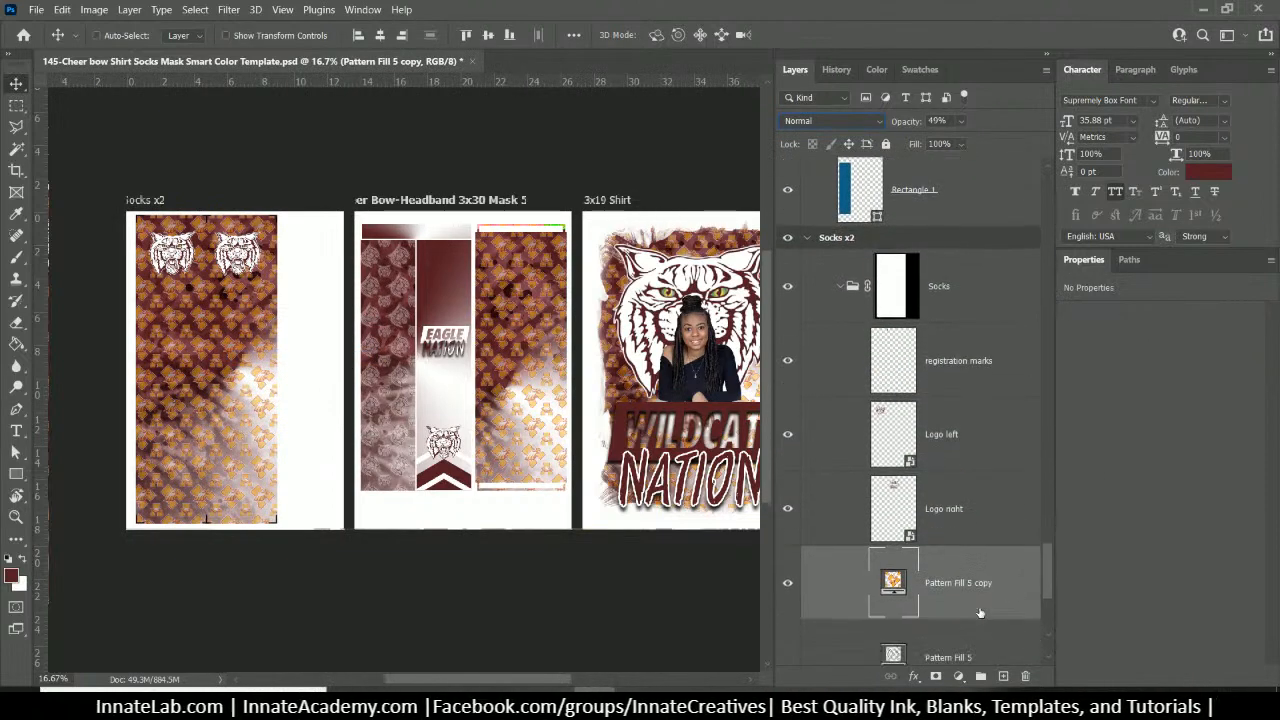
scroll(979, 612, "down", 1)
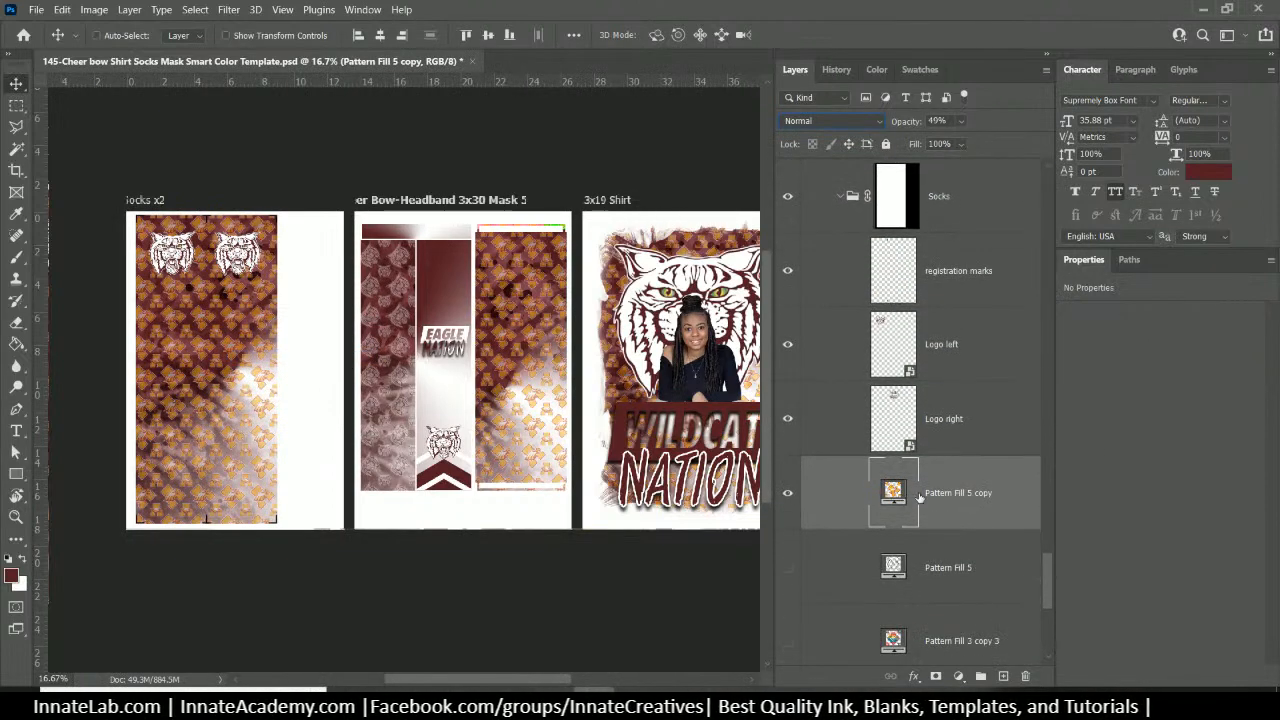
right_click(958, 503)
left_click(1032, 75)
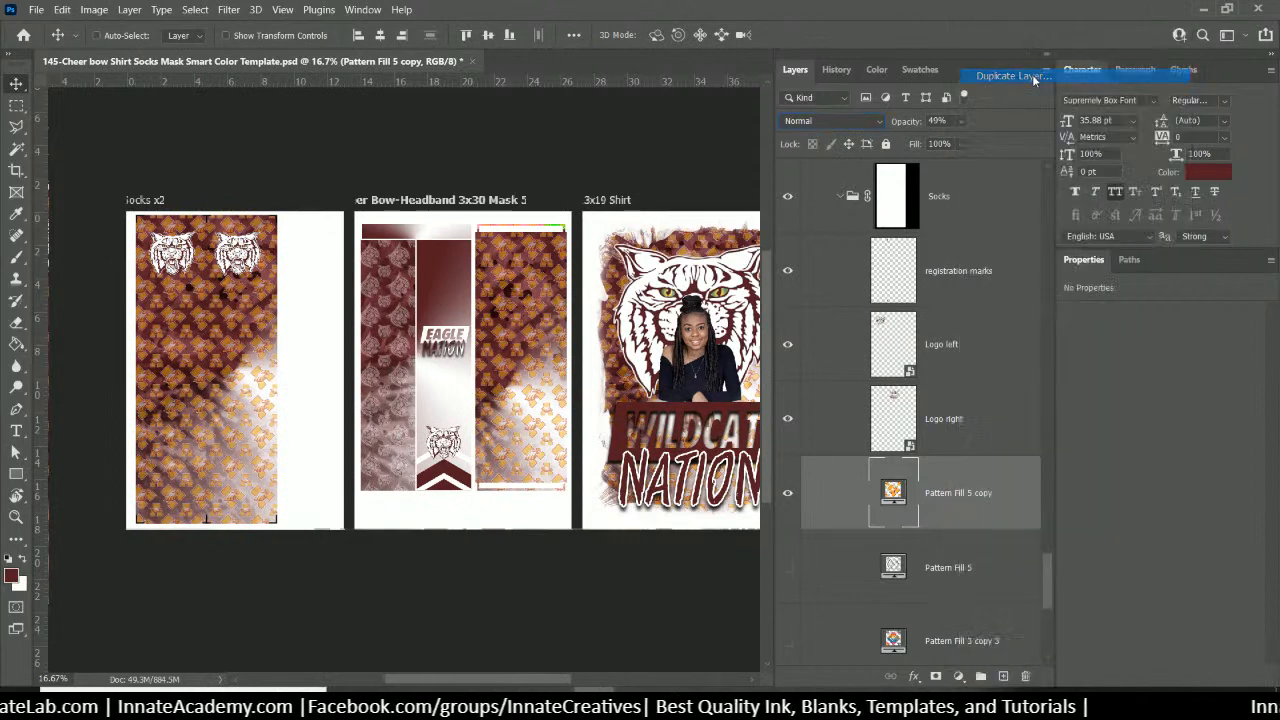
key("Return")
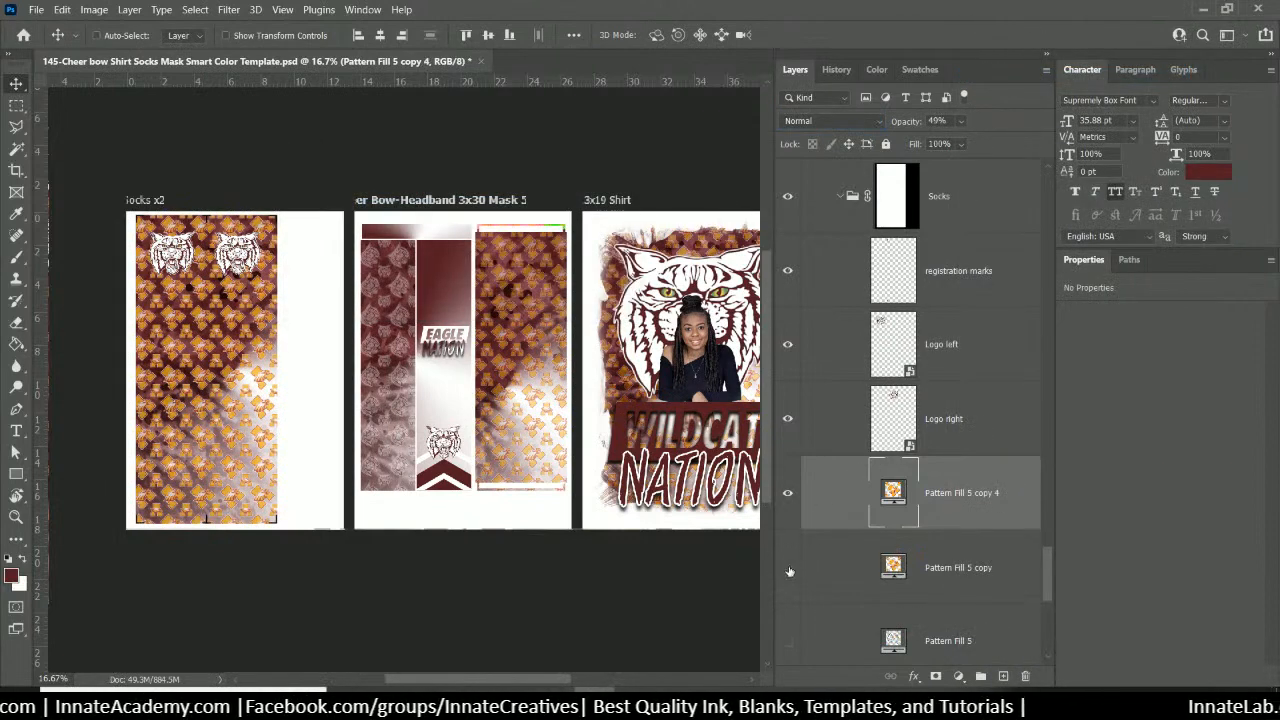
Replace the eagle pattern in Pattern Fill 5 copy 4 with the wildcat pattern at 133% scale
double_click(893, 492)
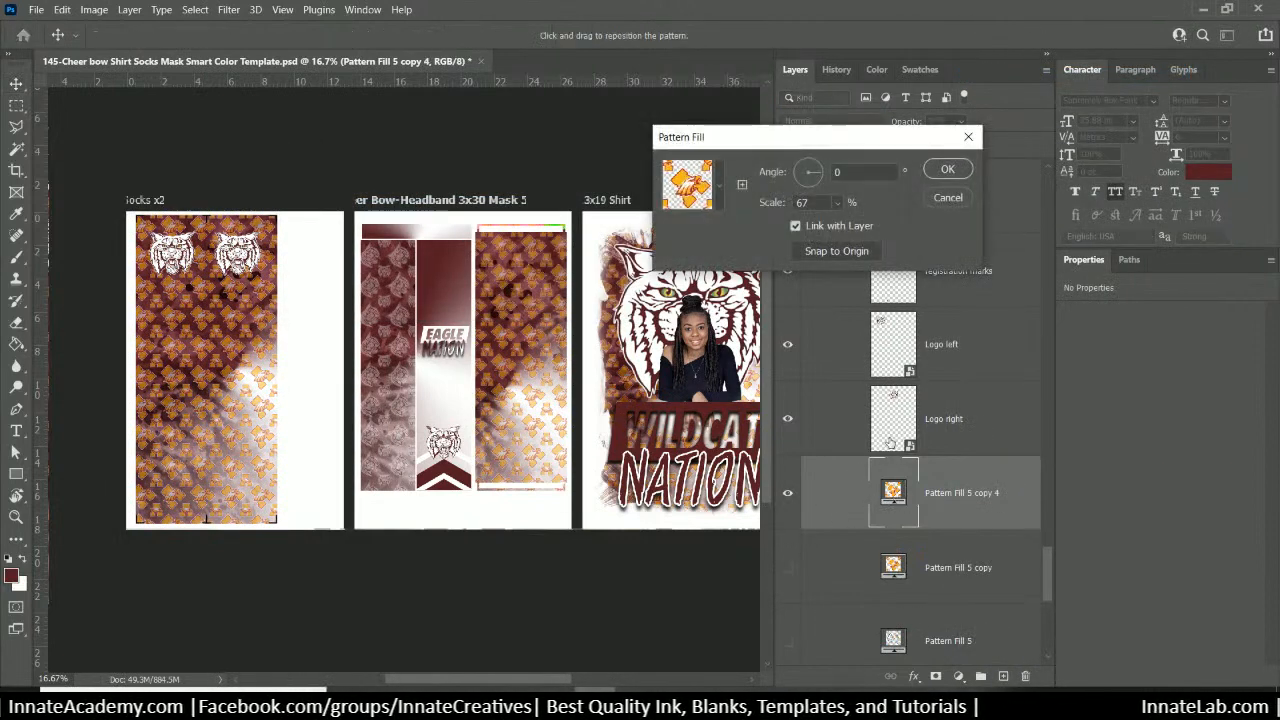
left_click(719, 188)
left_click(716, 320)
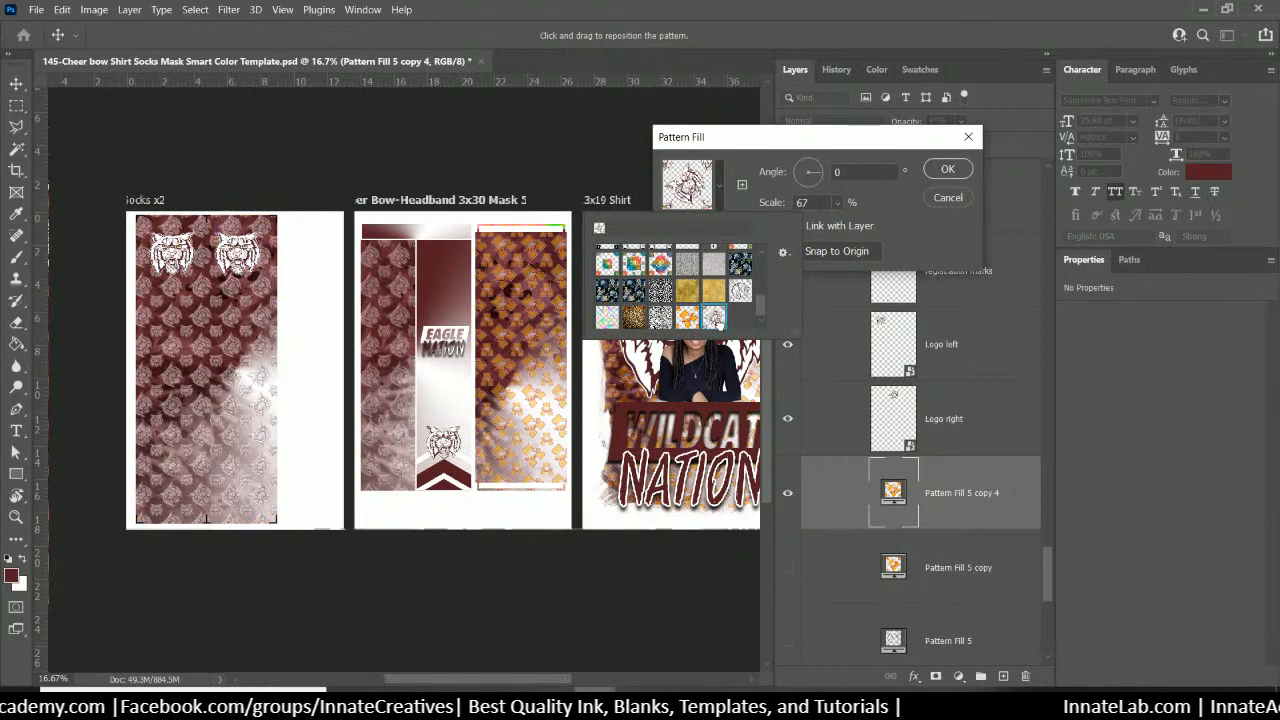
left_click(880, 202)
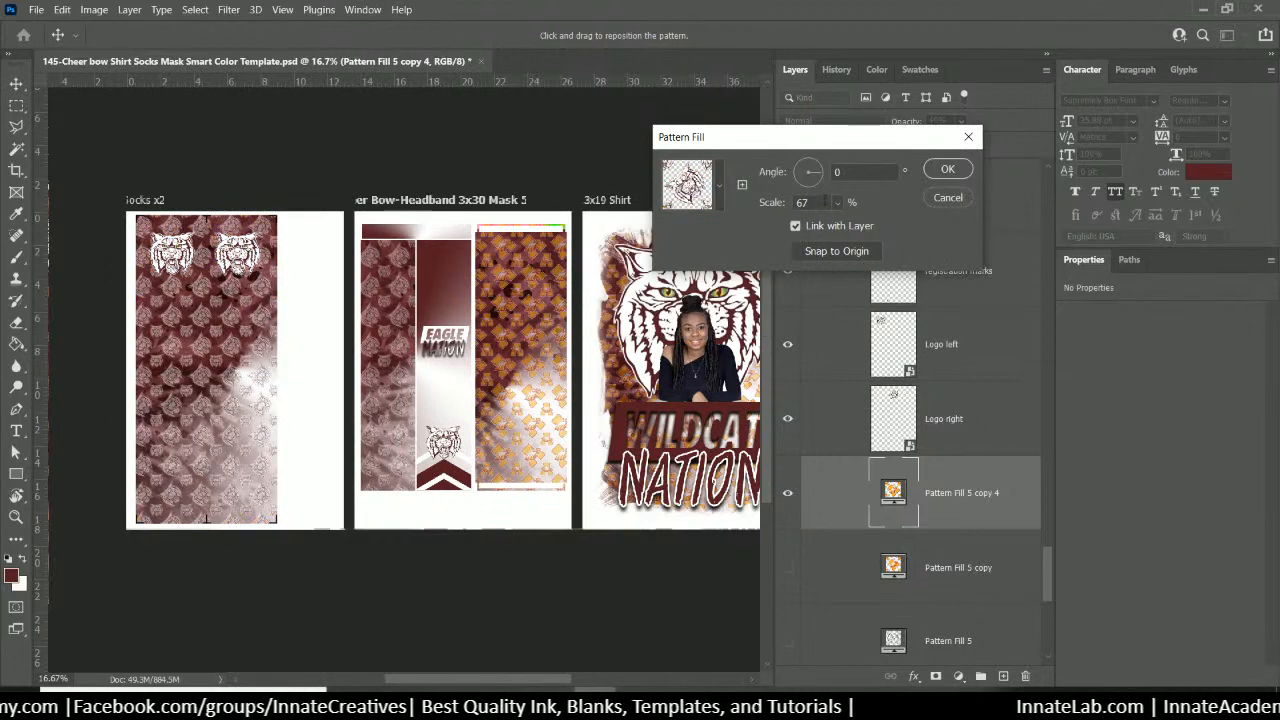
left_click(837, 203)
left_click_drag(837, 226, 845, 228)
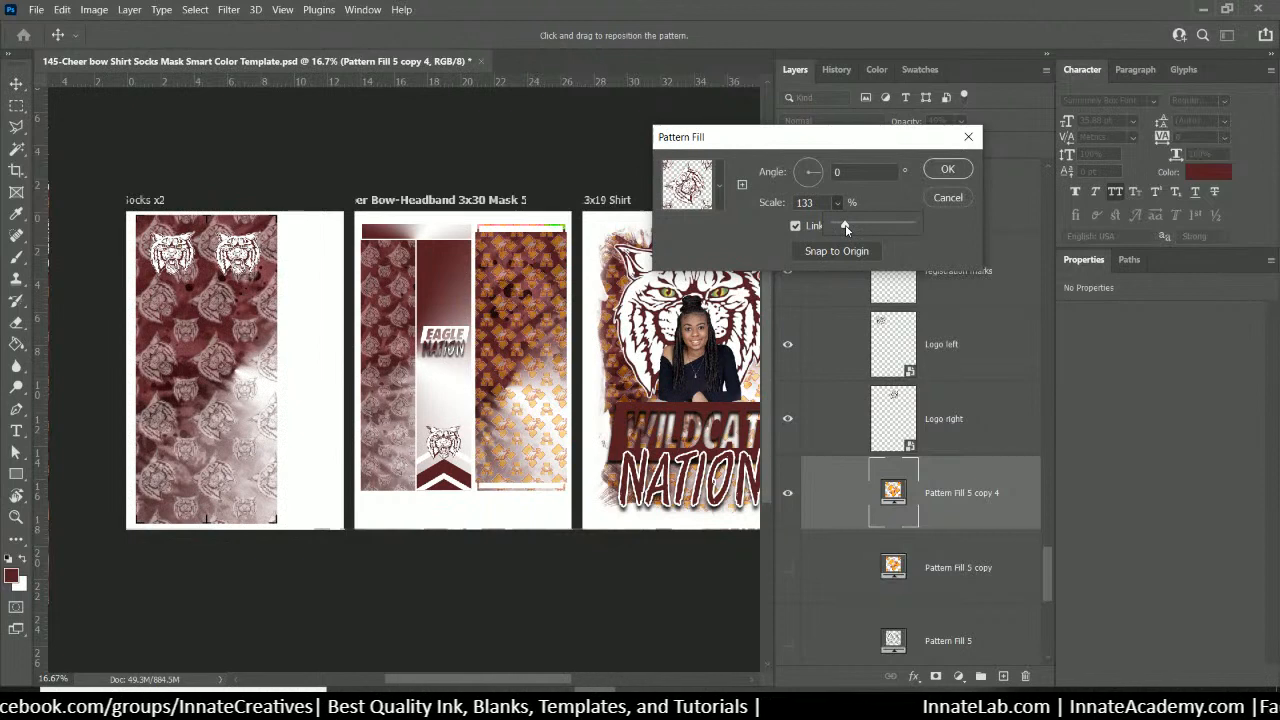
left_click(882, 148)
left_click(941, 171)
Set the opacity of the Pattern Fill 5 copy 4 layer to 30%
left_click(961, 122)
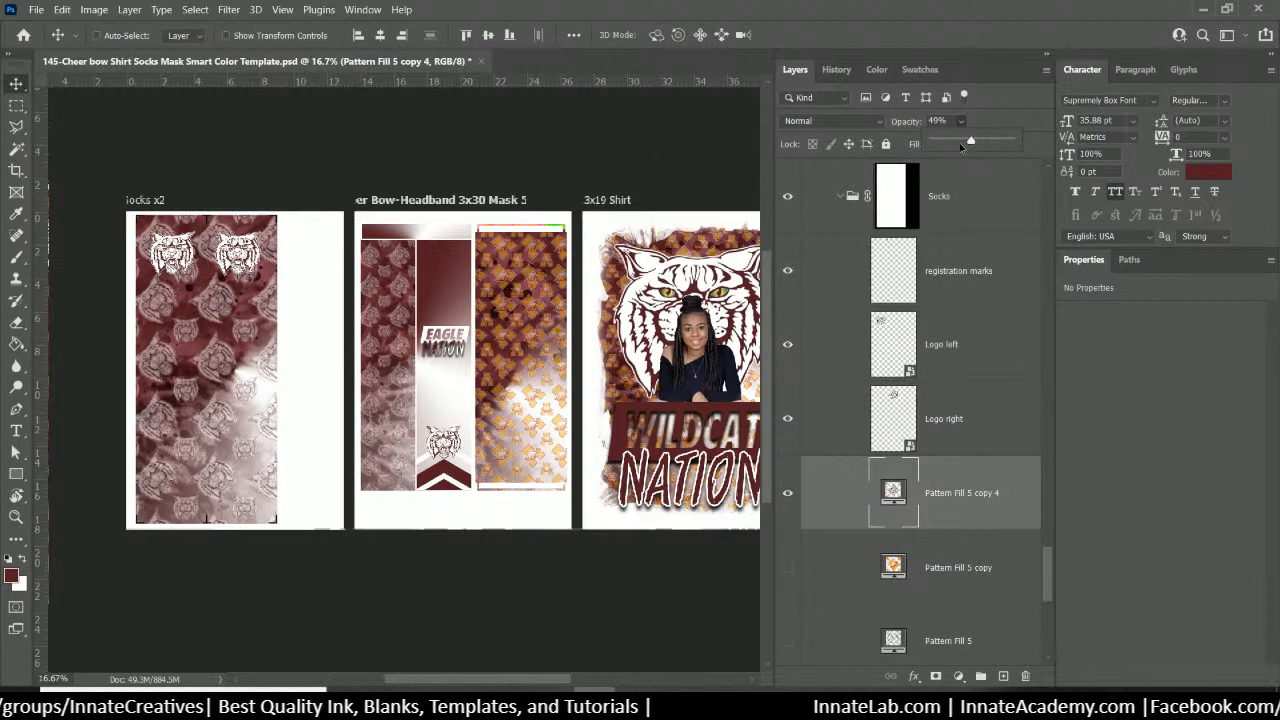
left_click_drag(962, 144, 957, 145)
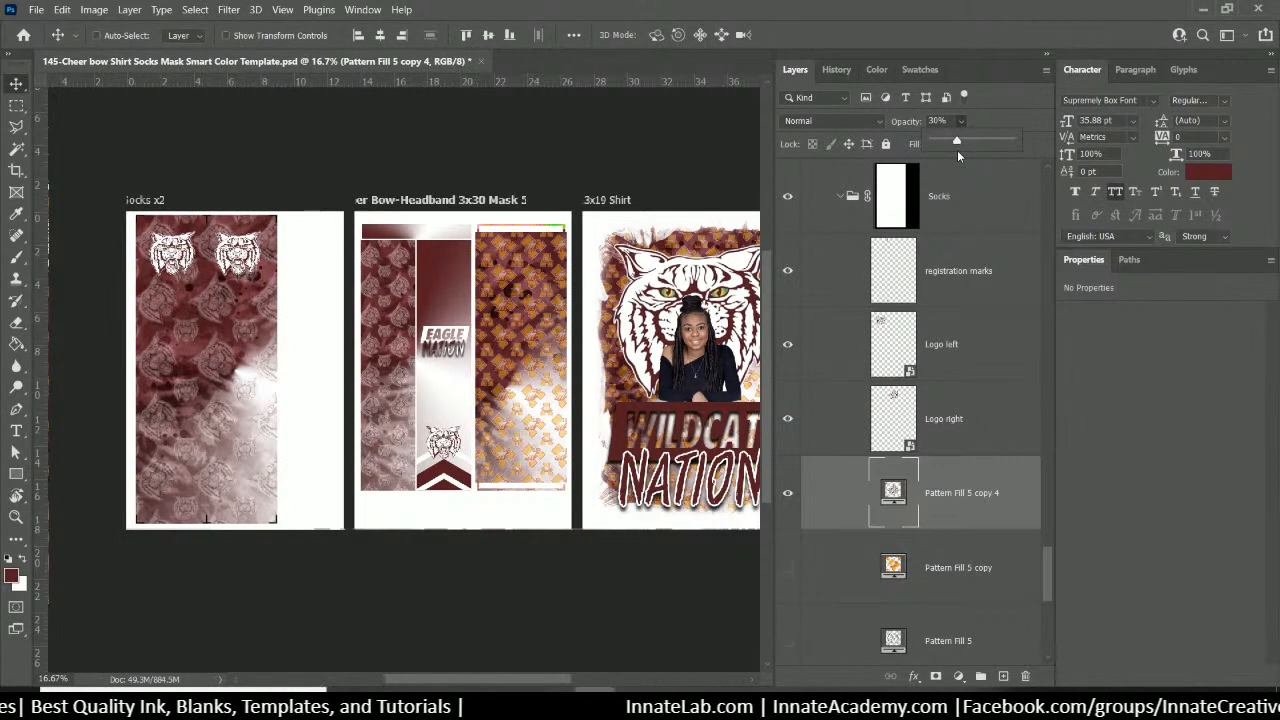
left_click(545, 291)
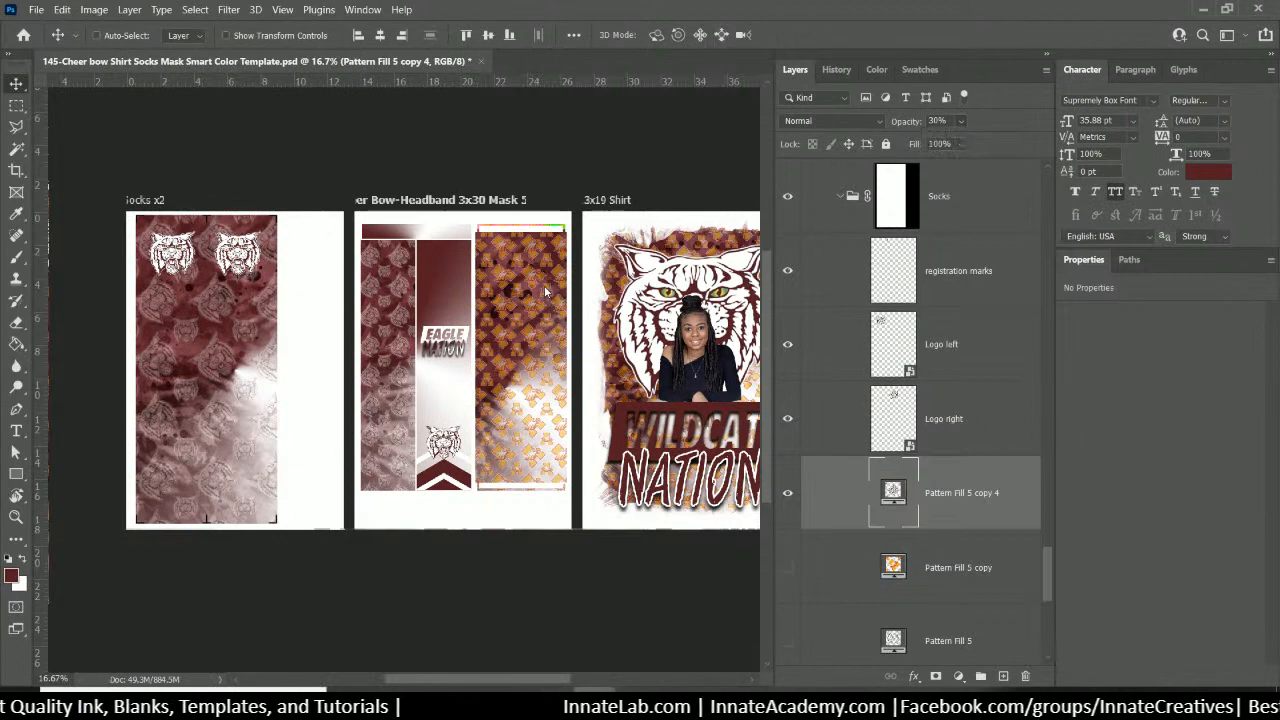
Select the Mask group on the Cheer Bow-Headband artboard and expand it to show its layers
right_click(545, 291)
left_click(531, 284)
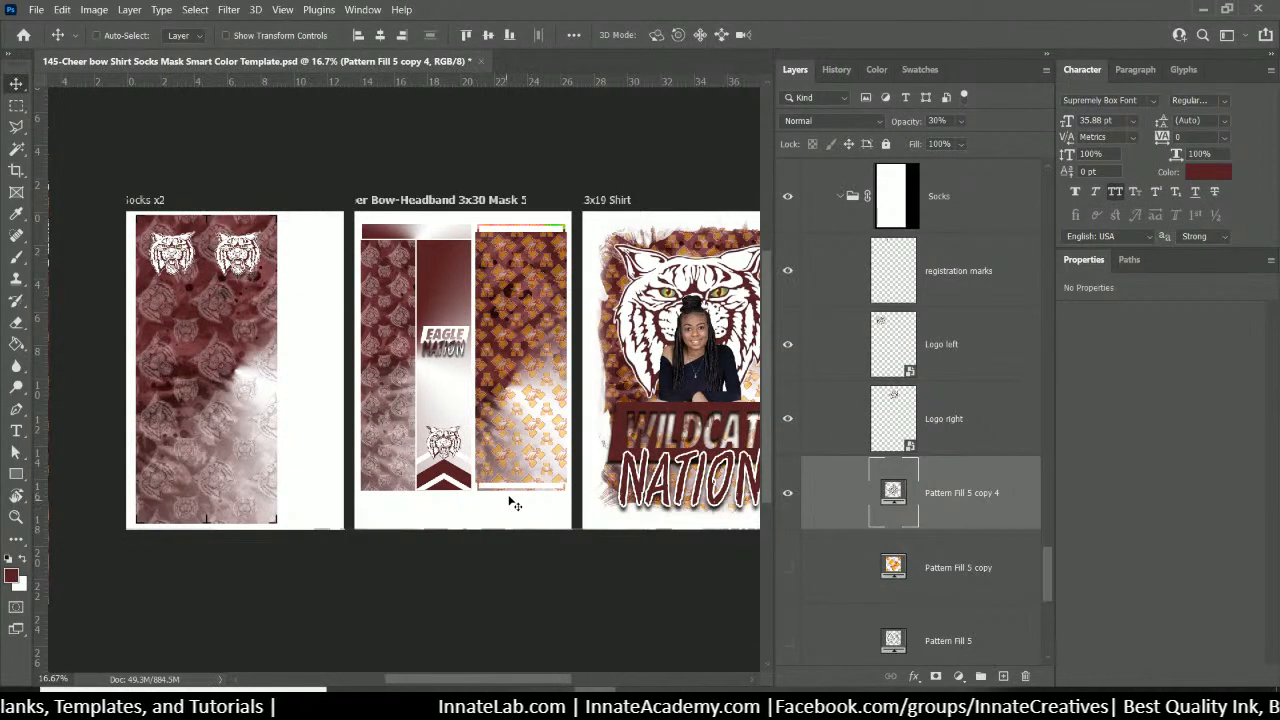
right_click(545, 331)
left_click(568, 351)
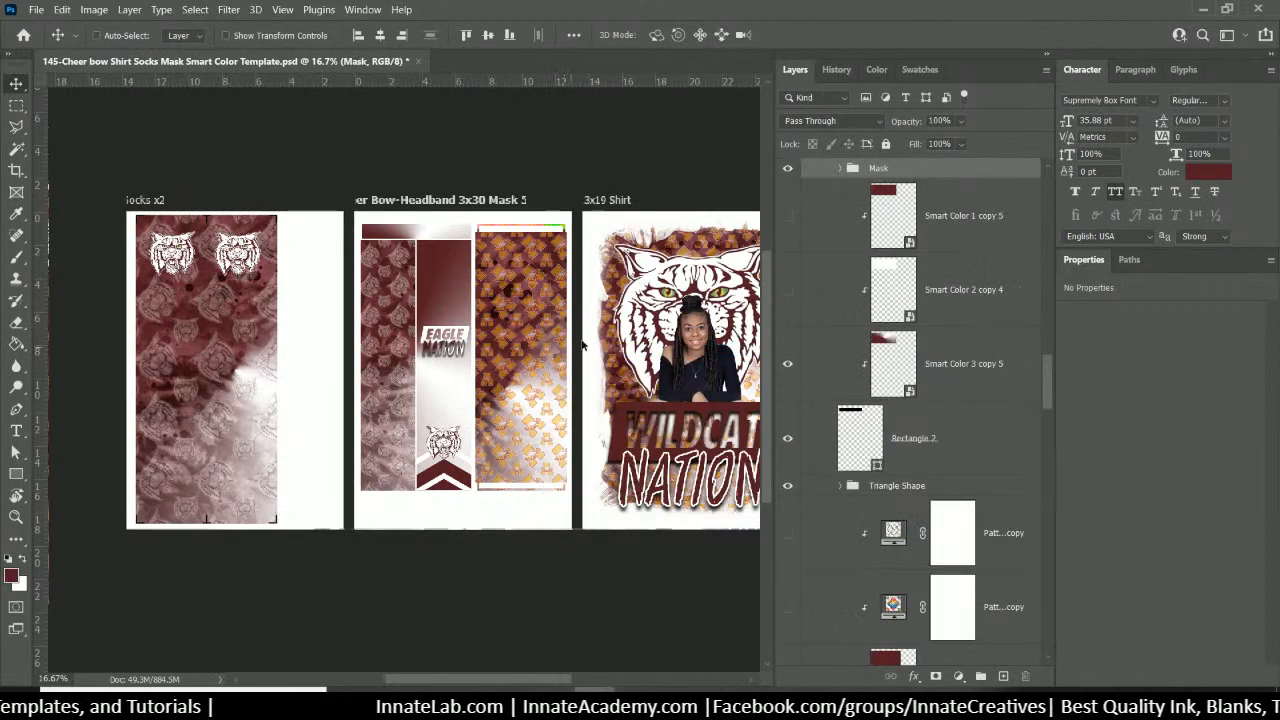
scroll(855, 455, "down", 1)
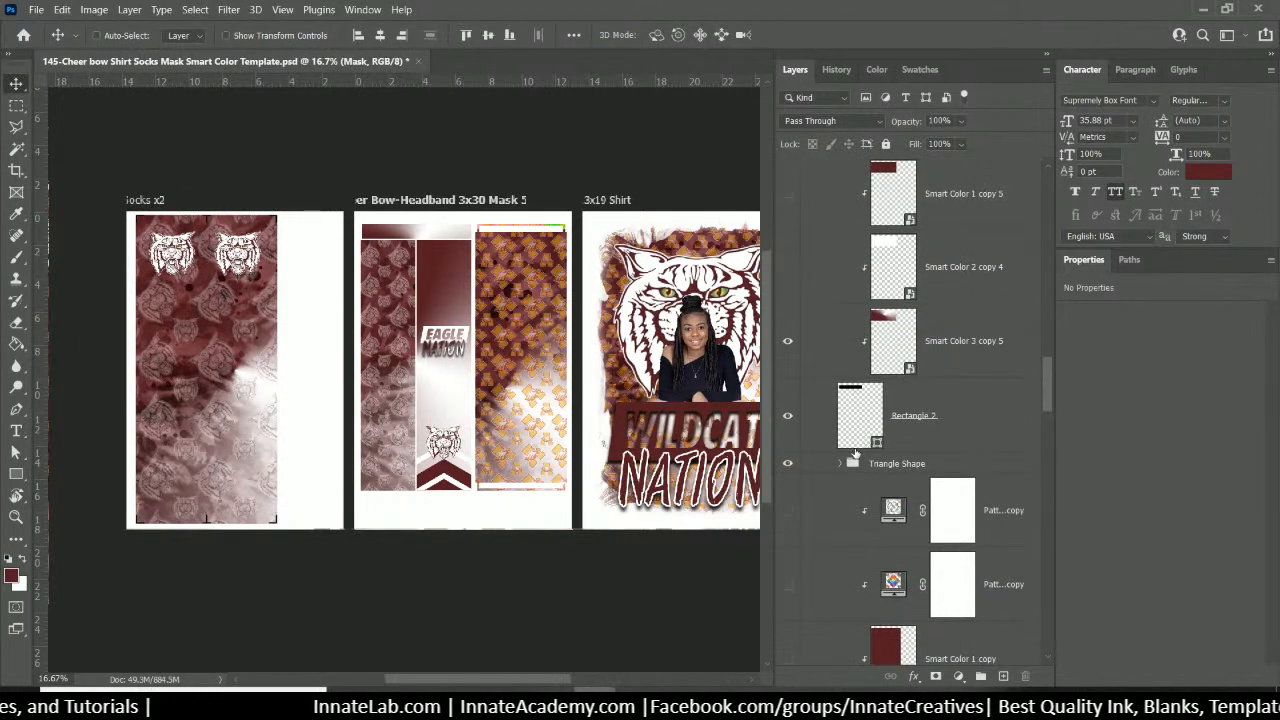
scroll(857, 446, "up", 2)
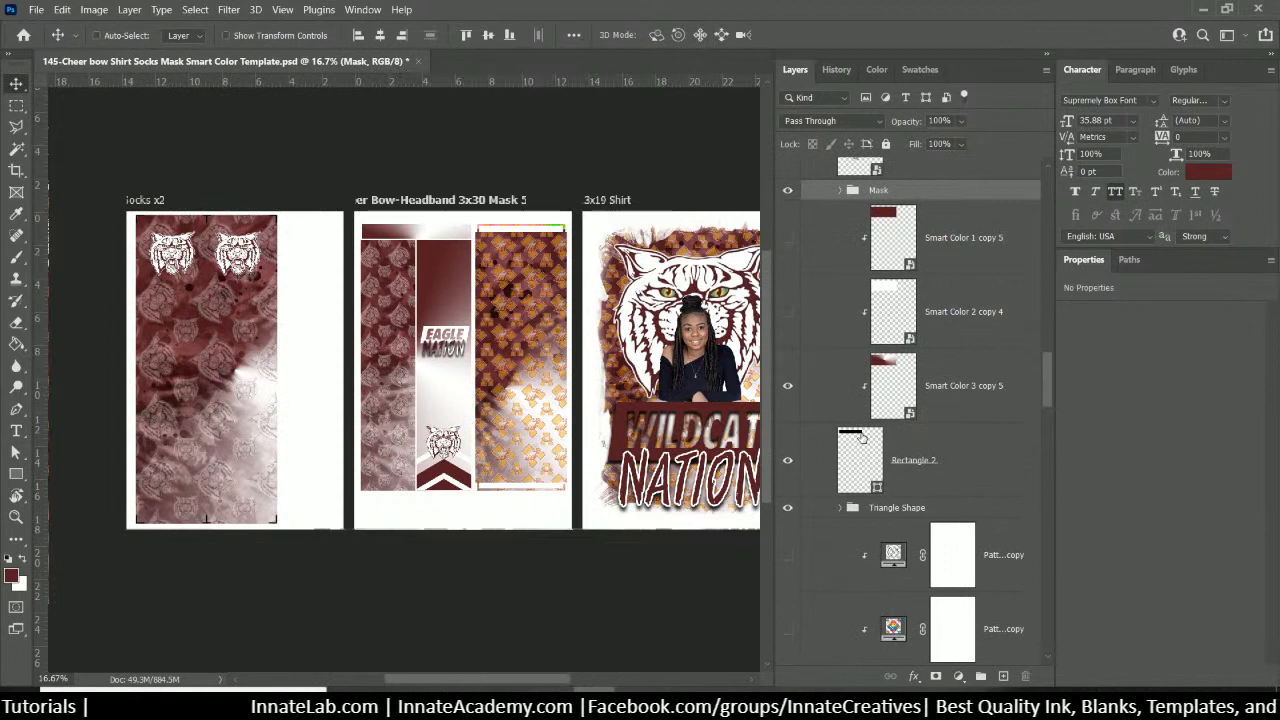
scroll(861, 437, "down", 1)
scroll(861, 437, "up", 2)
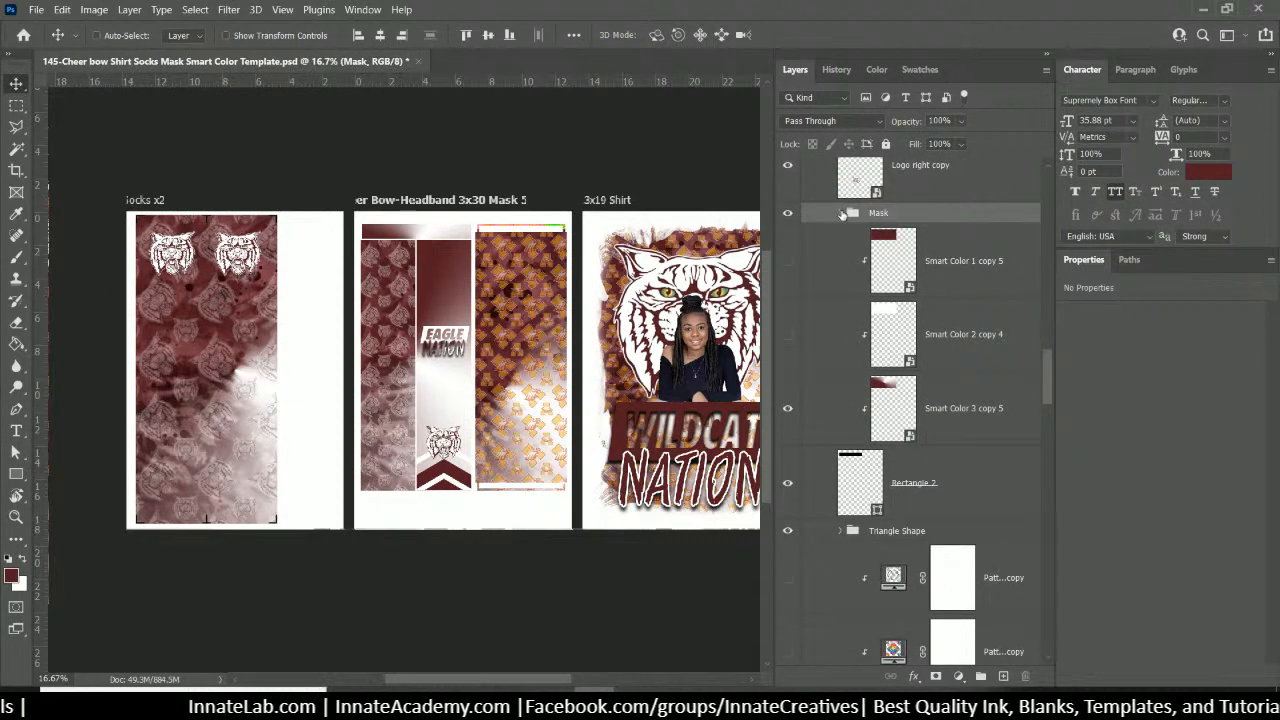
left_click(841, 214)
Rename the Rectangle 5 layer in Group 3 as 5x8.75 Silky
scroll(915, 303, "down", 20)
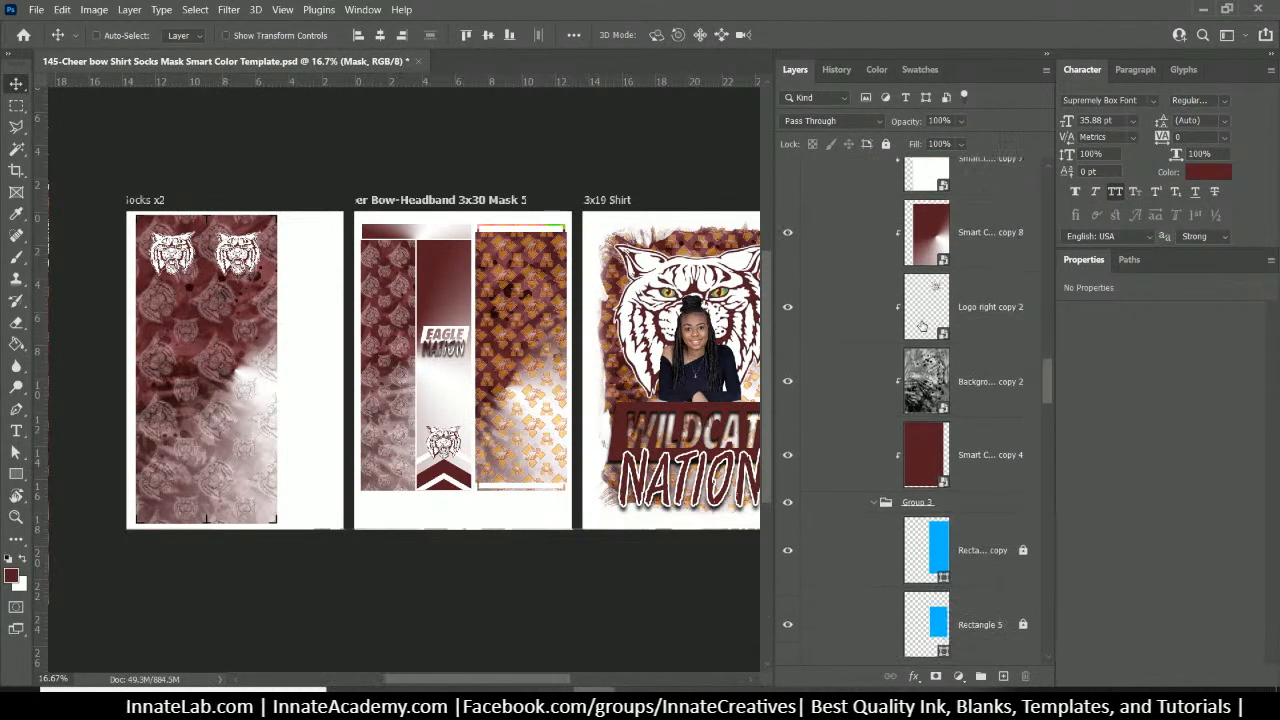
scroll(925, 380, "down", 5)
left_click(979, 424)
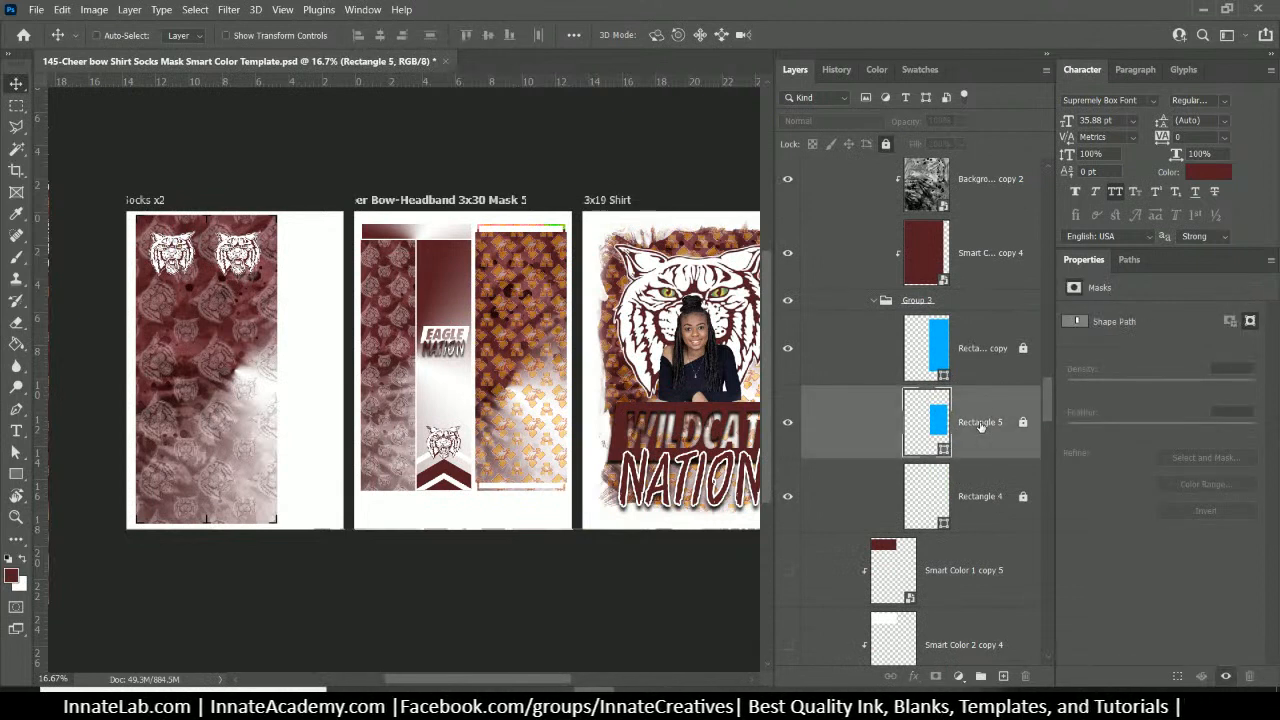
double_click(980, 424)
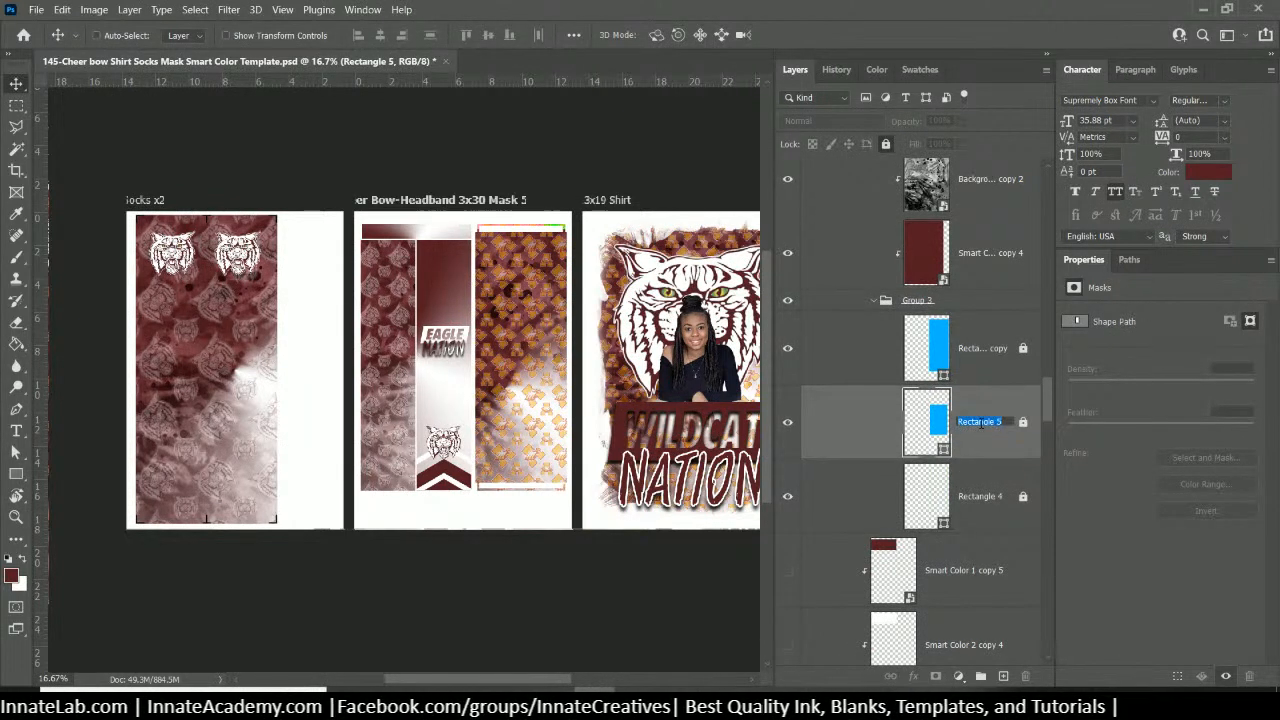
type("5x8.75 S")
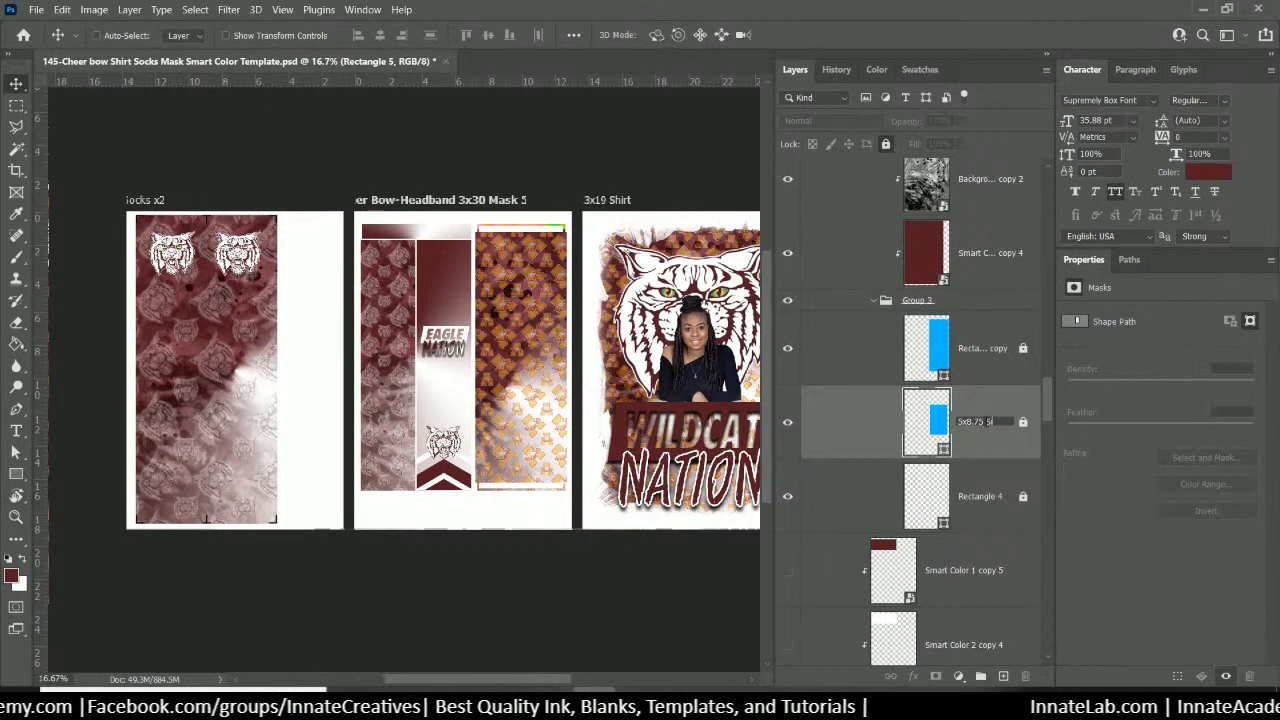
type("ilky")
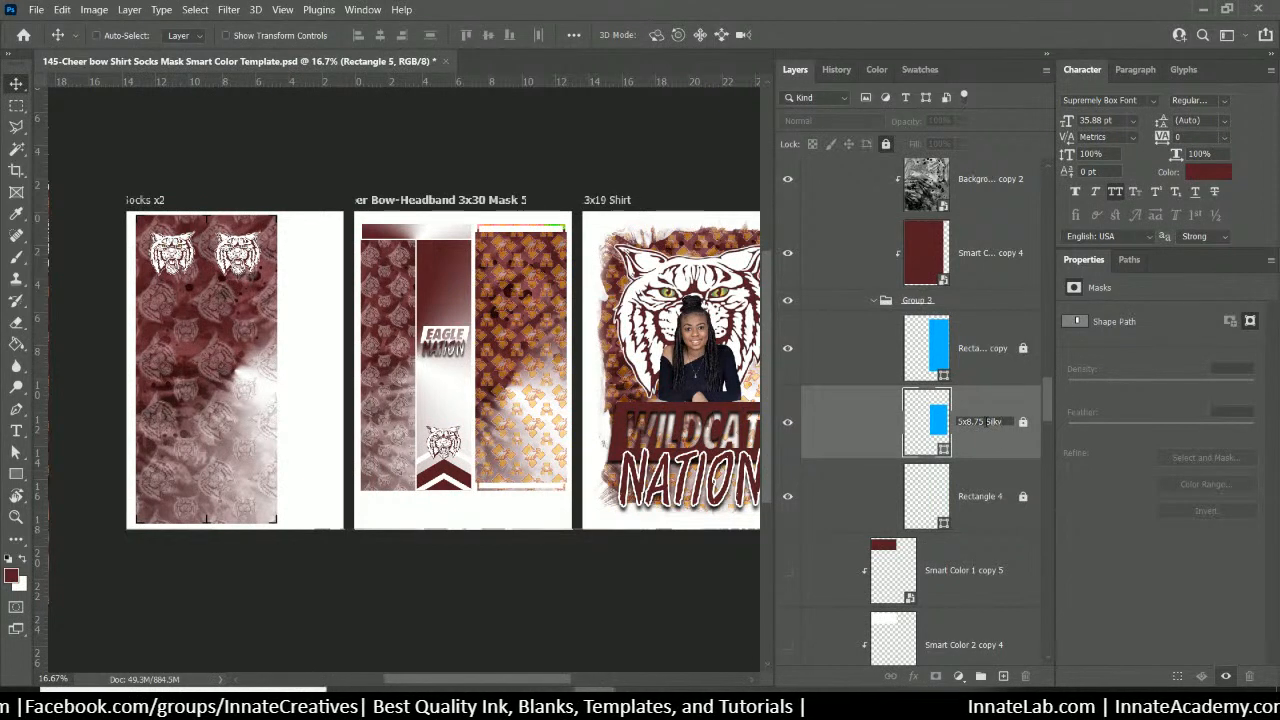
key("Return")
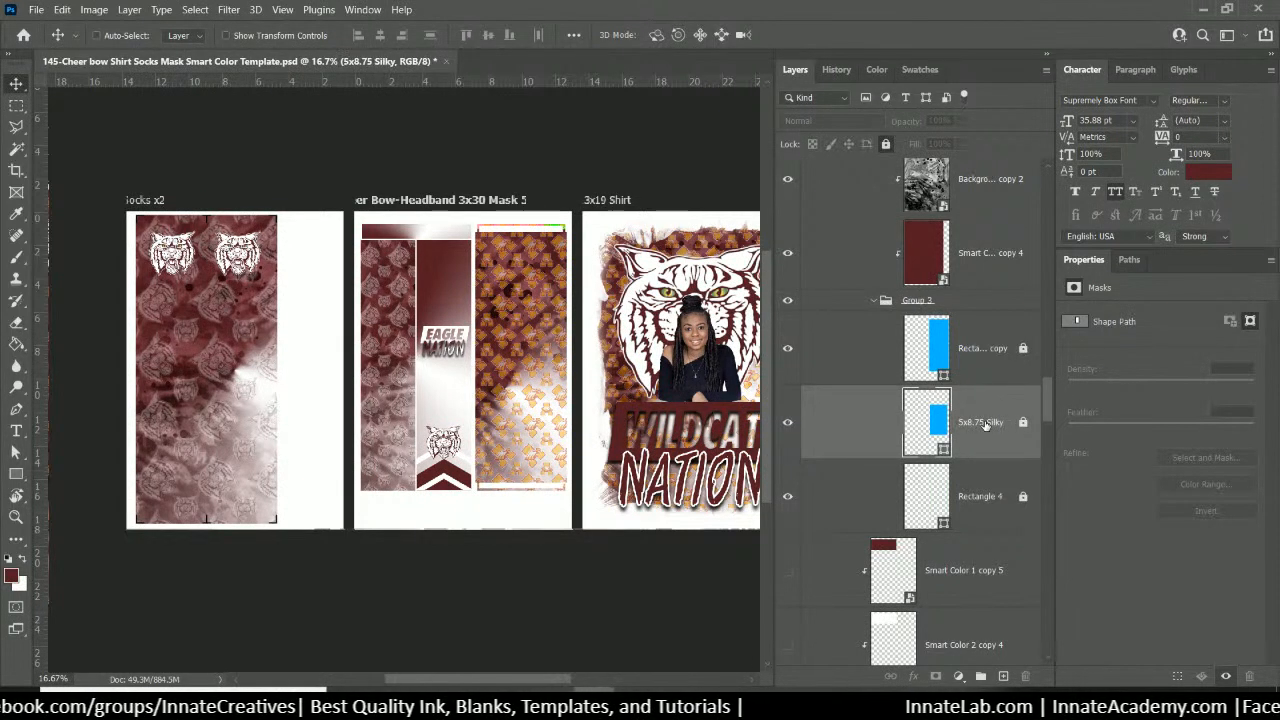
Unlock the Rectangle 5 copy layer and show its shape properties with the width and height
left_click(960, 347)
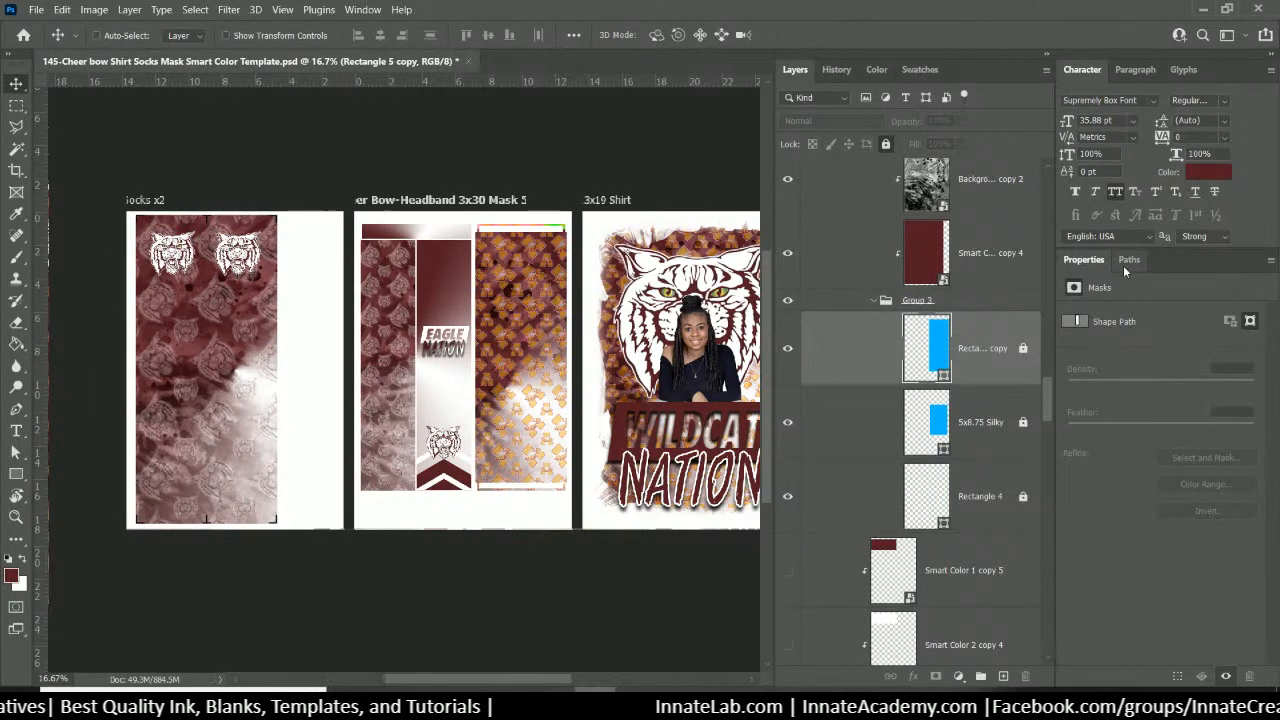
double_click(938, 355)
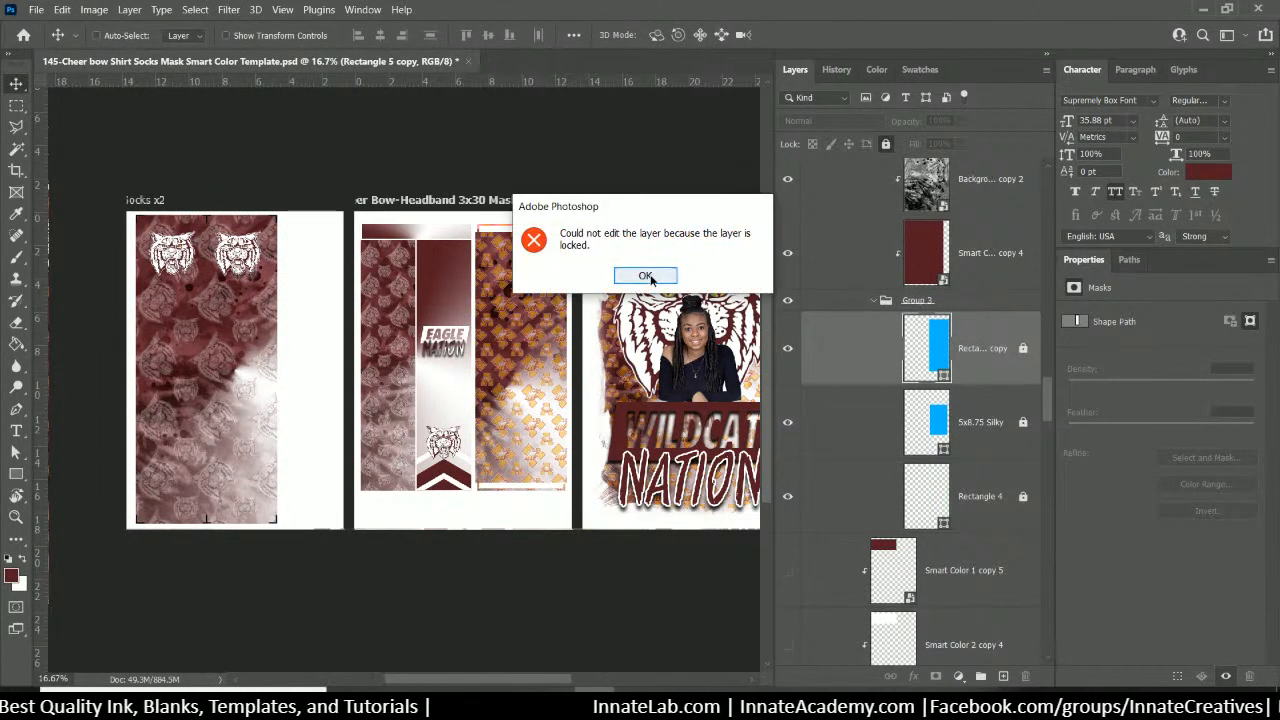
left_click(648, 276)
left_click(1022, 348)
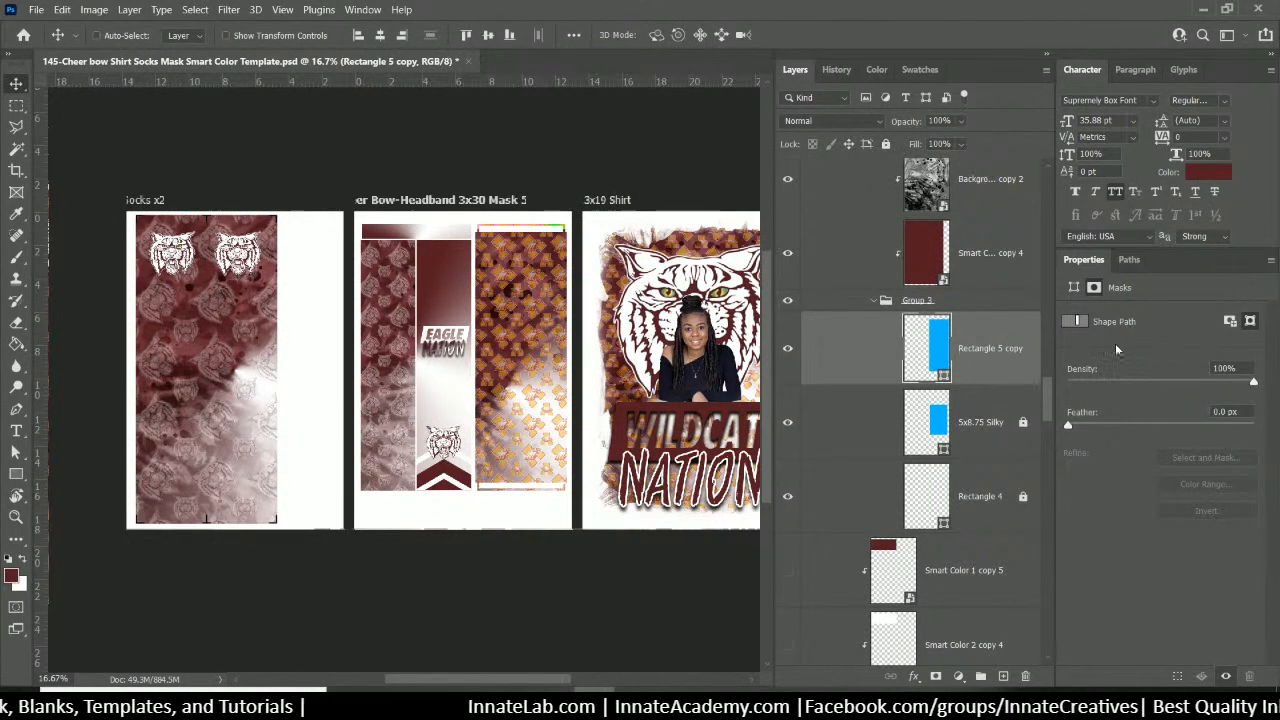
left_click(940, 348)
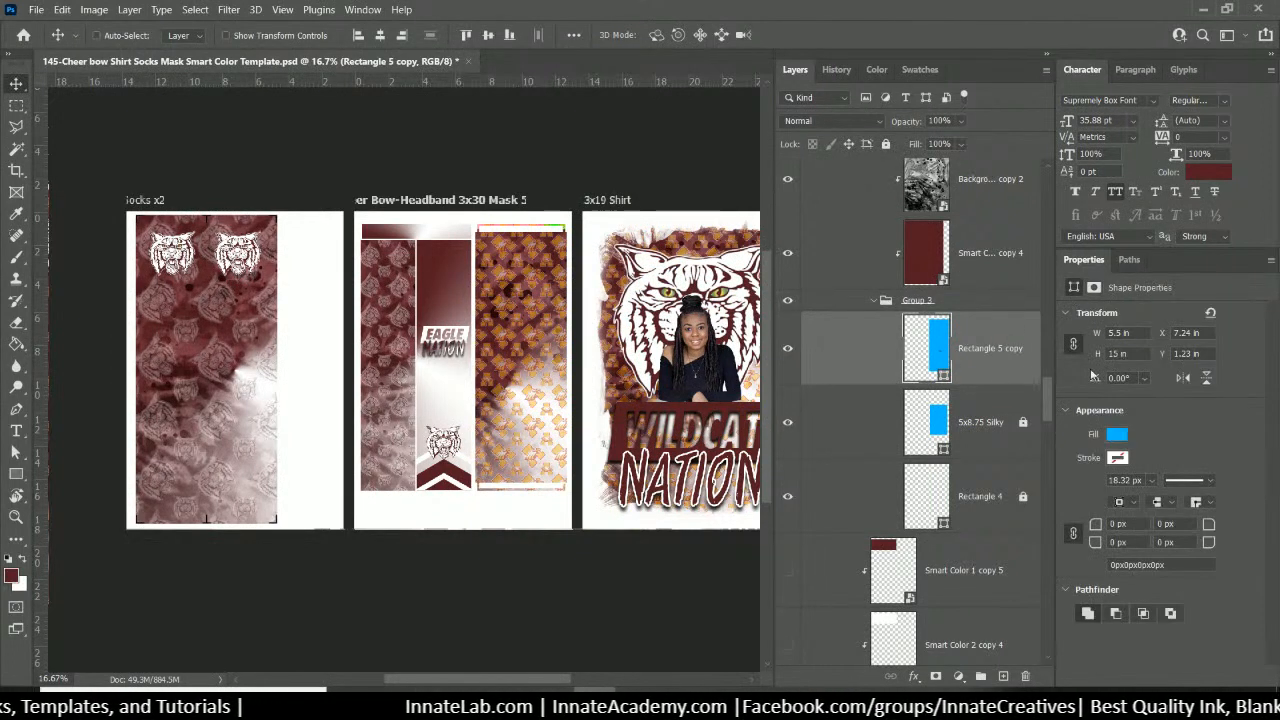
Rename the Rectangle 5 copy layer as 5.5x15
double_click(976, 348)
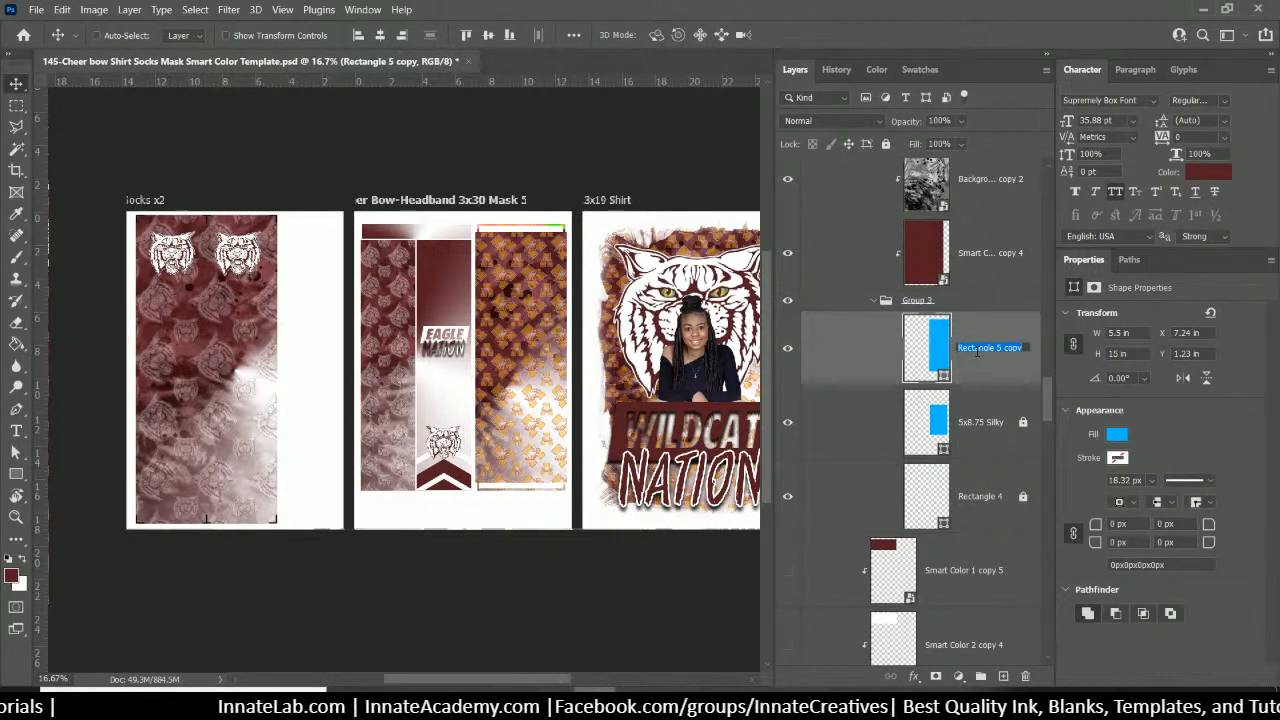
type("5.5x")
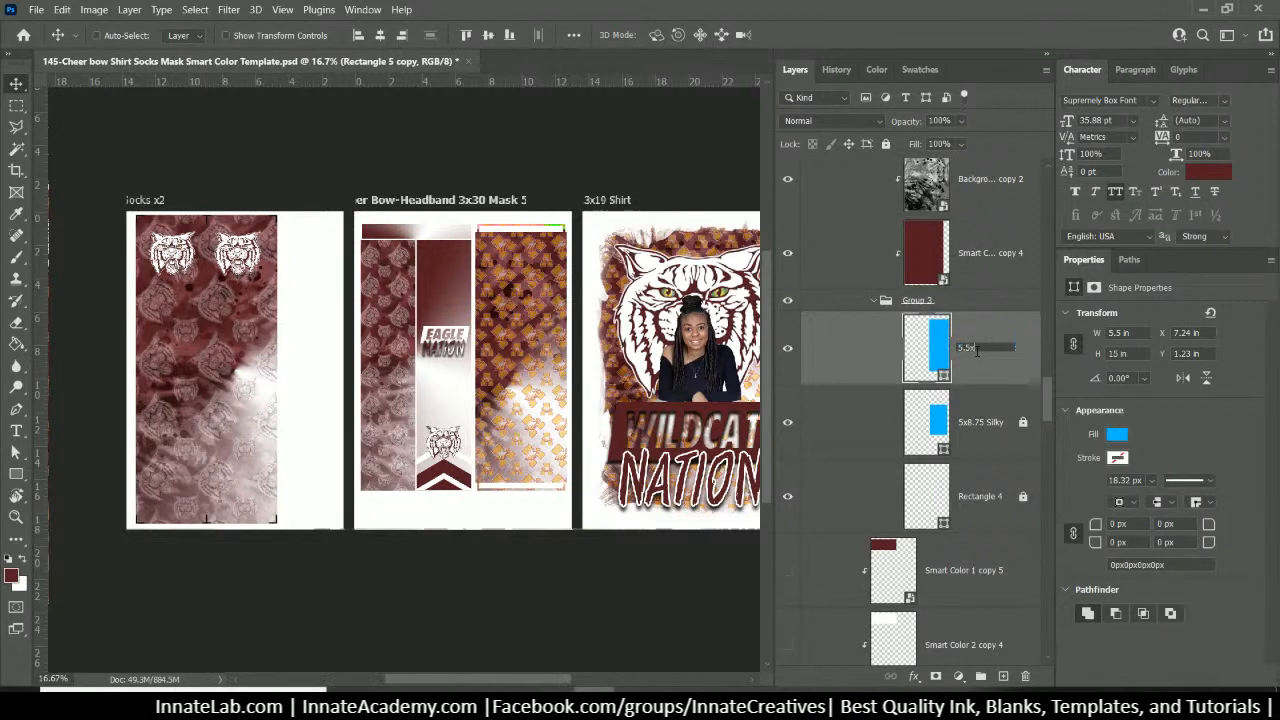
type("15")
key("Return")
Load the outline of the 5x8.75 Silky shape as a selection to check the area it covers on the mask
left_click(995, 422)
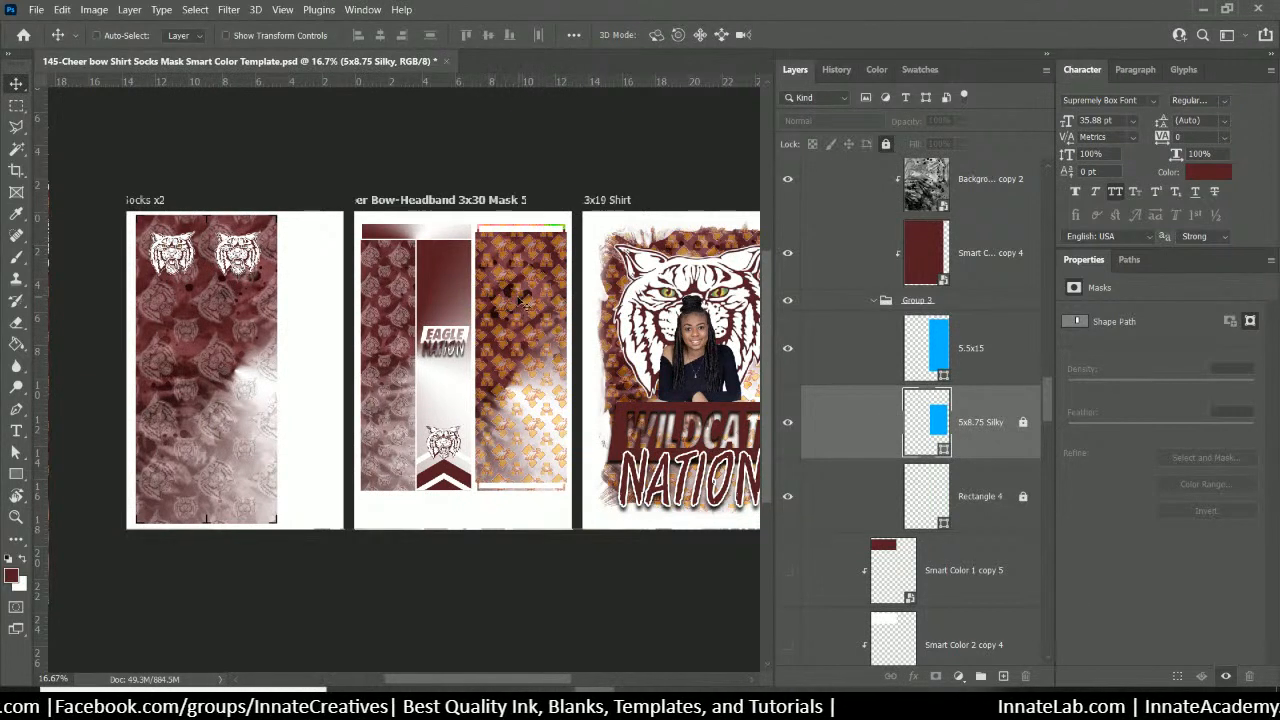
left_click(960, 372)
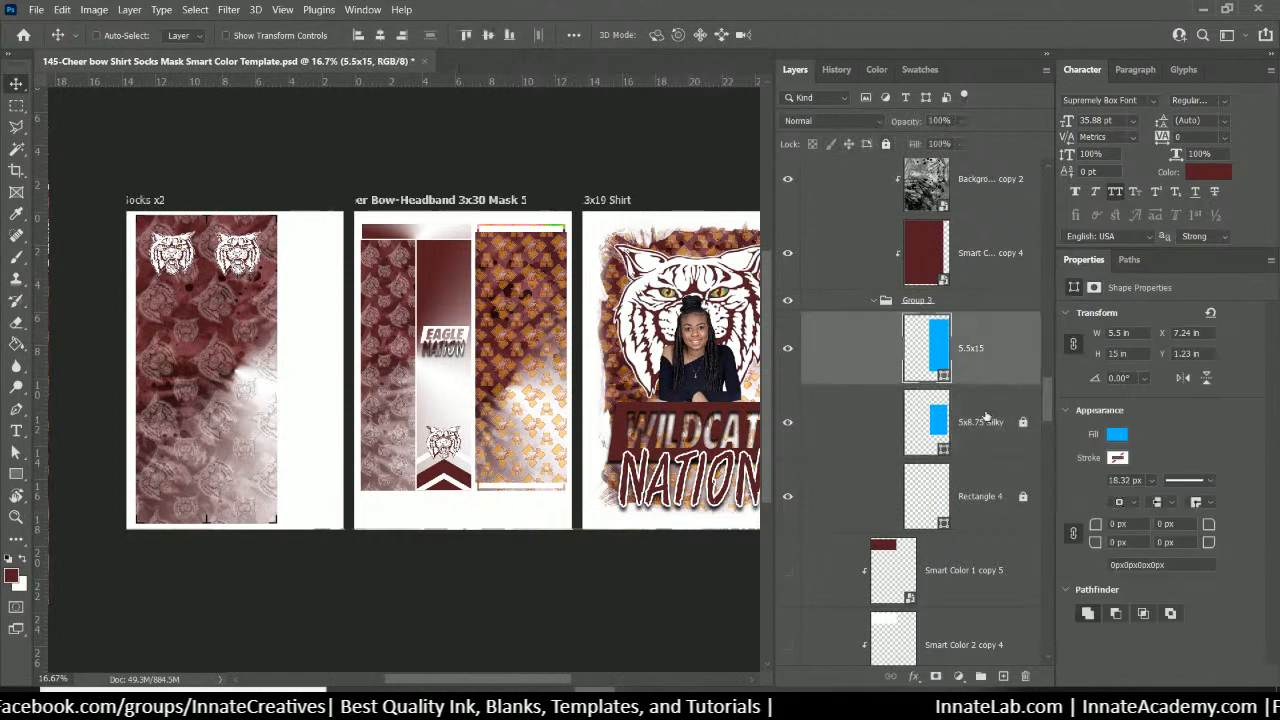
left_click(975, 415)
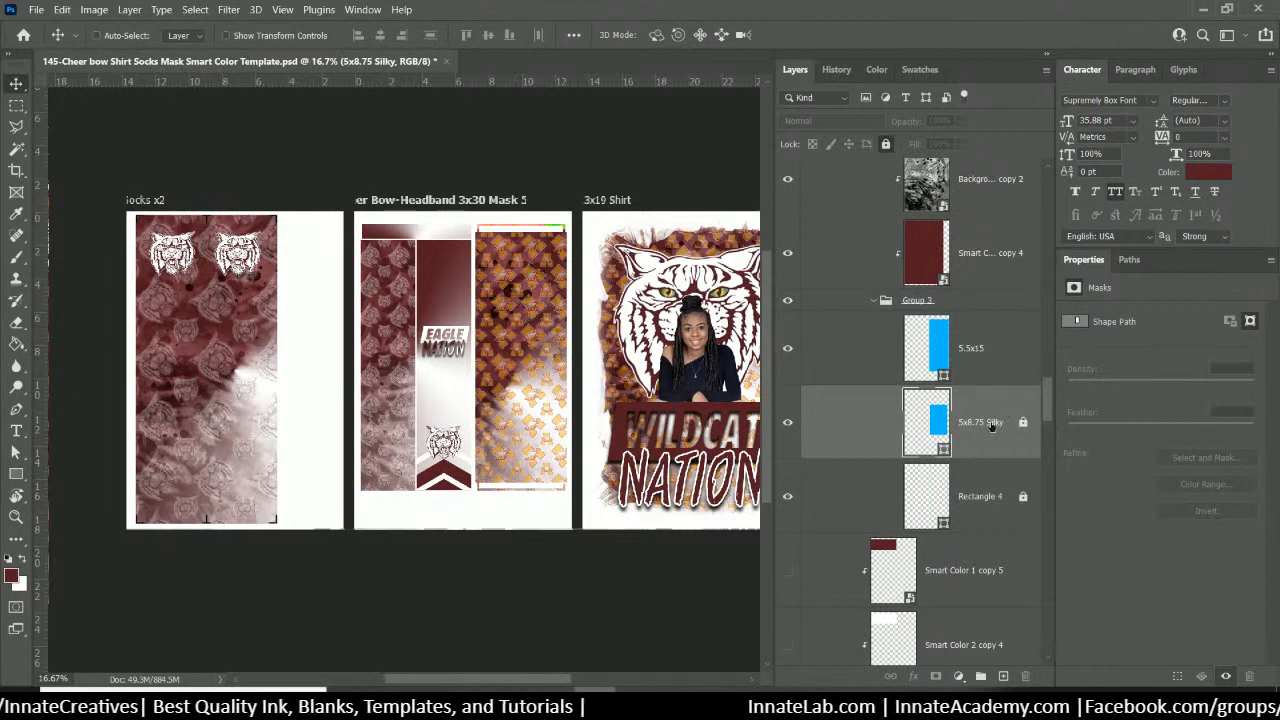
left_click_drag(995, 424, 968, 350)
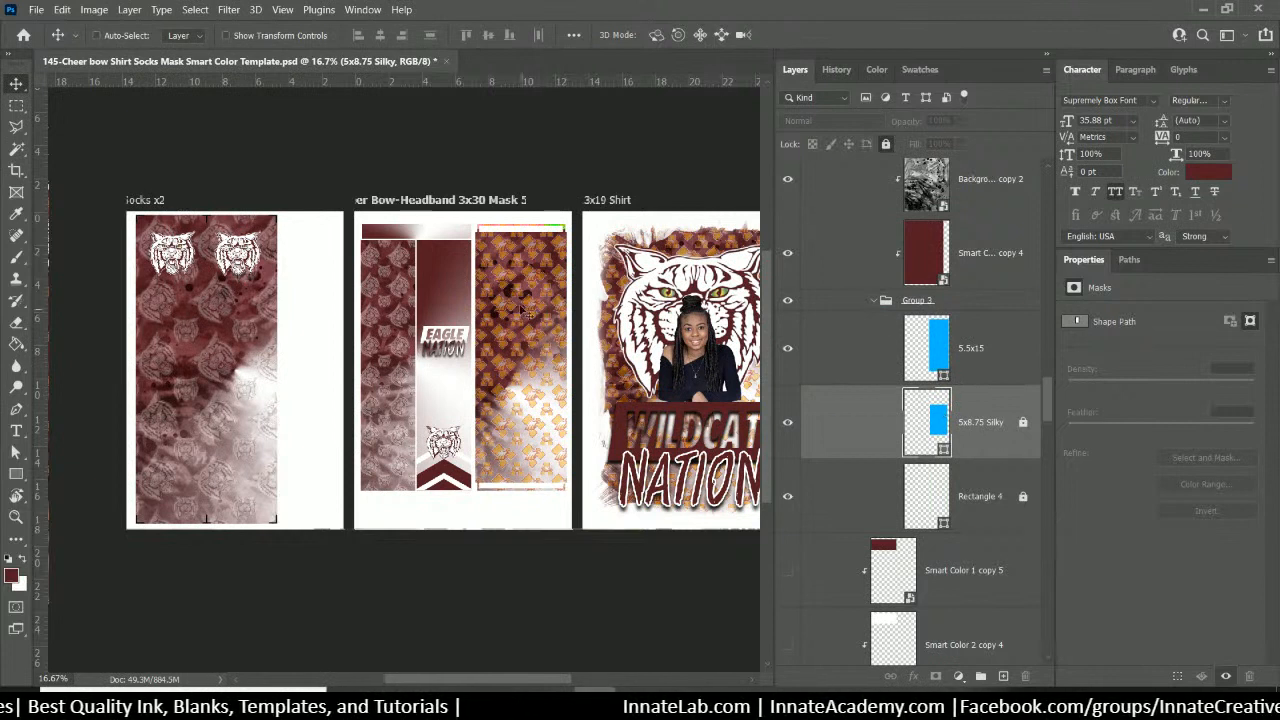
left_click(937, 430, "ctrl")
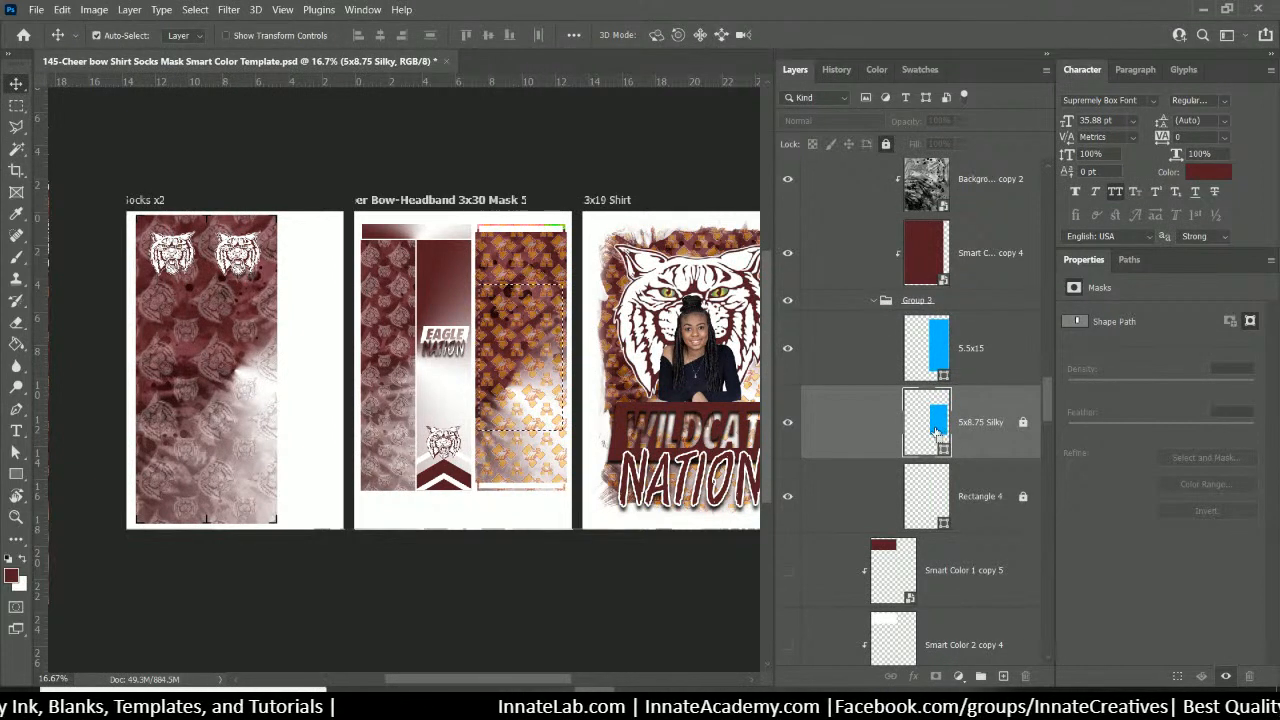
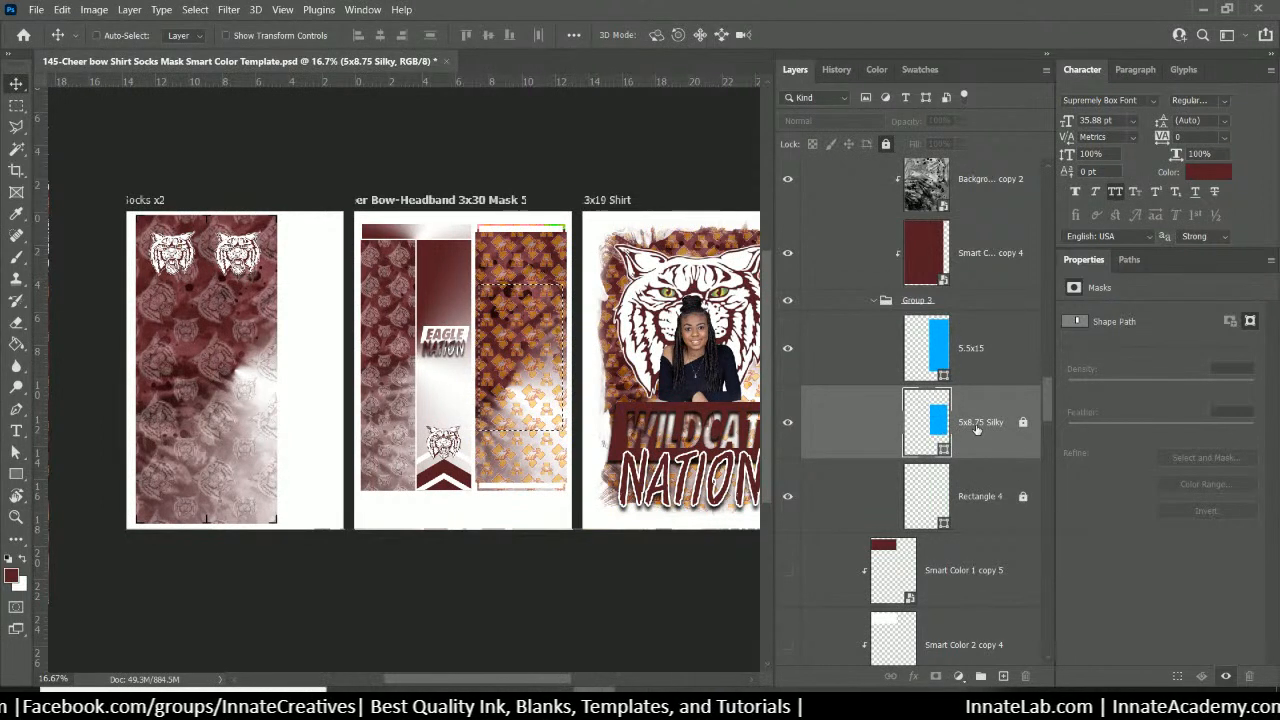
Duplicate the 5x8.75 Silky layer as 5x8.75 Silky copy on the same artboard
right_click(976, 430)
left_click(966, 405)
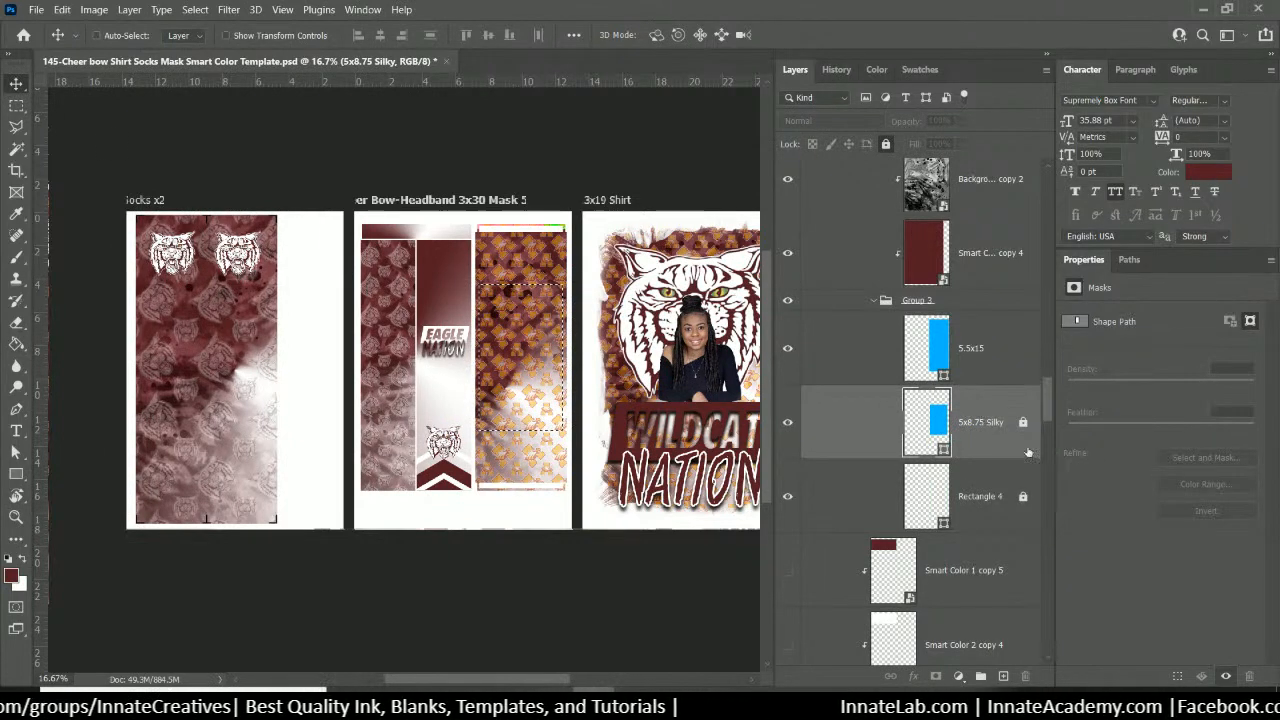
right_click(980, 405)
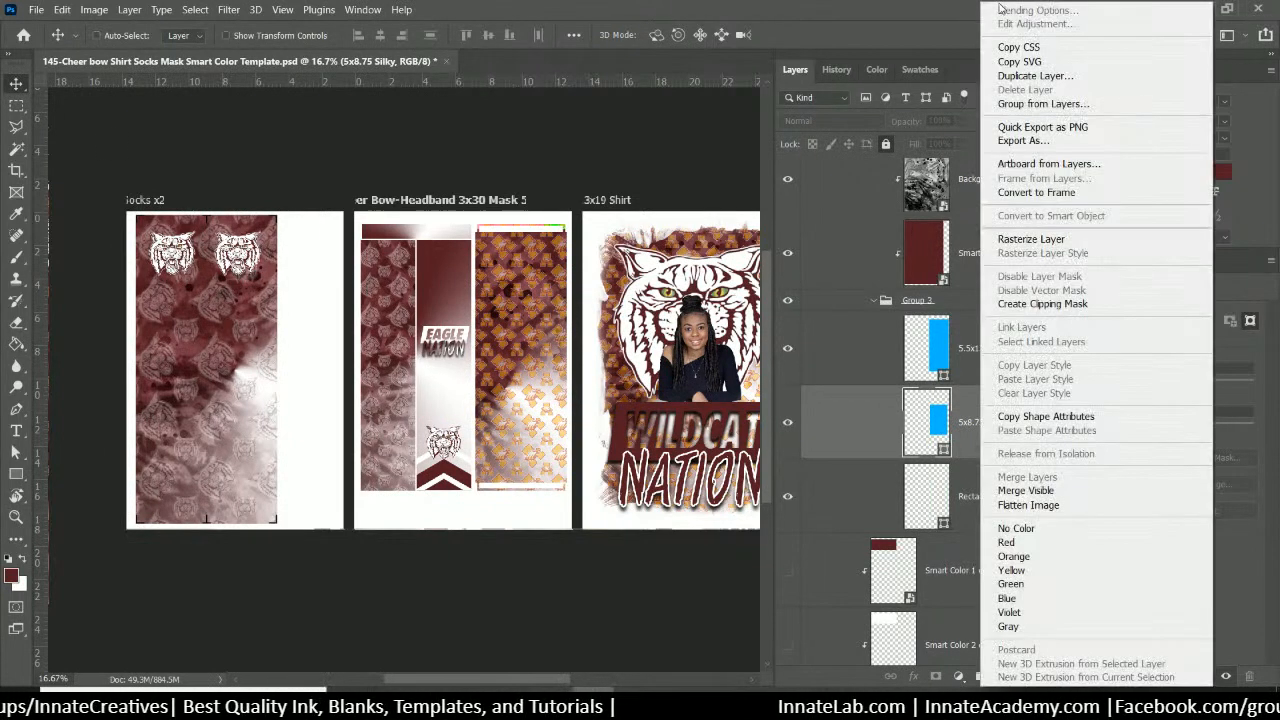
left_click(1030, 75)
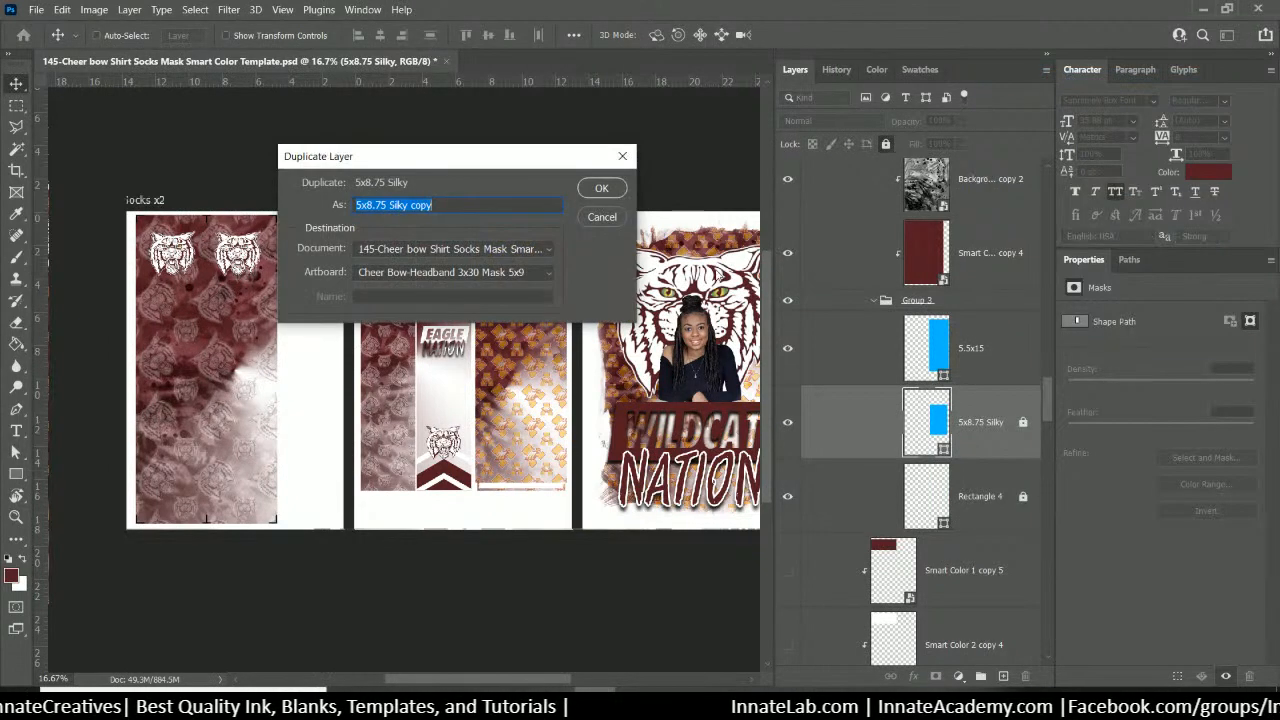
left_click(601, 188)
Hide the 5.5x15, Rectangle 4 and 5x8.75 Silky copy layers, and select the 5x8.75 Silky layer
left_click(787, 349)
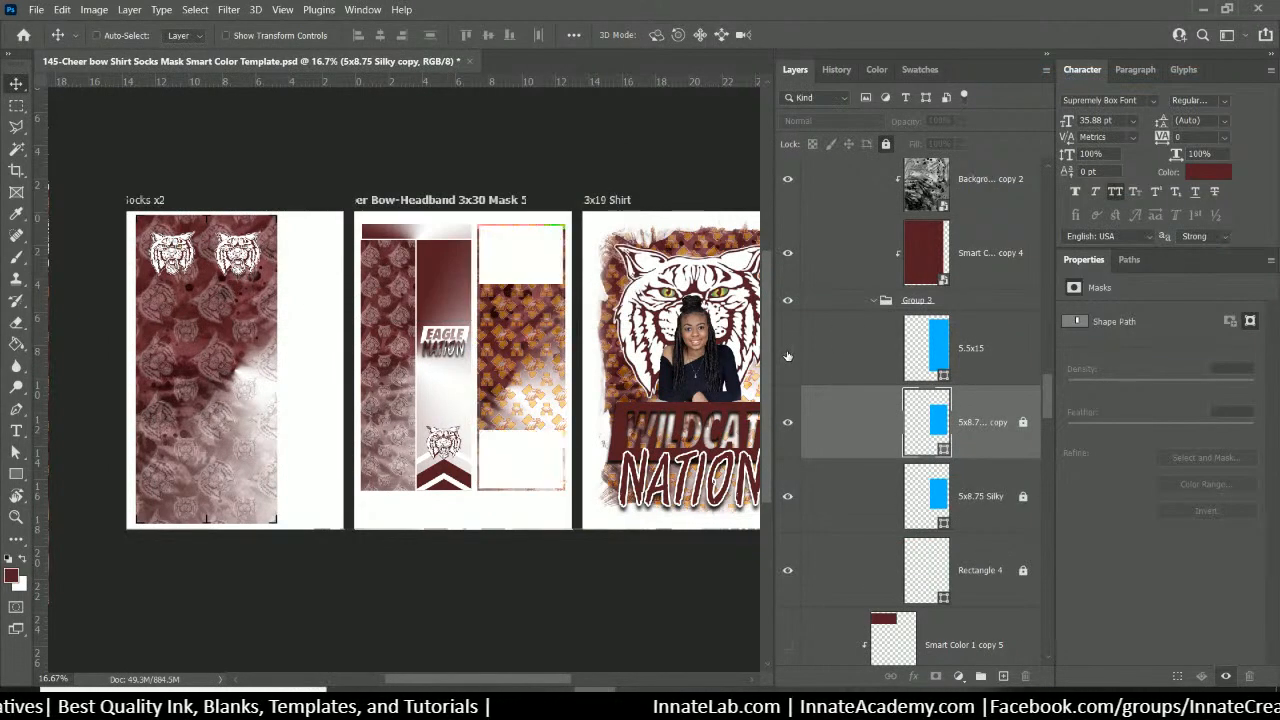
left_click(788, 571)
left_click(788, 571)
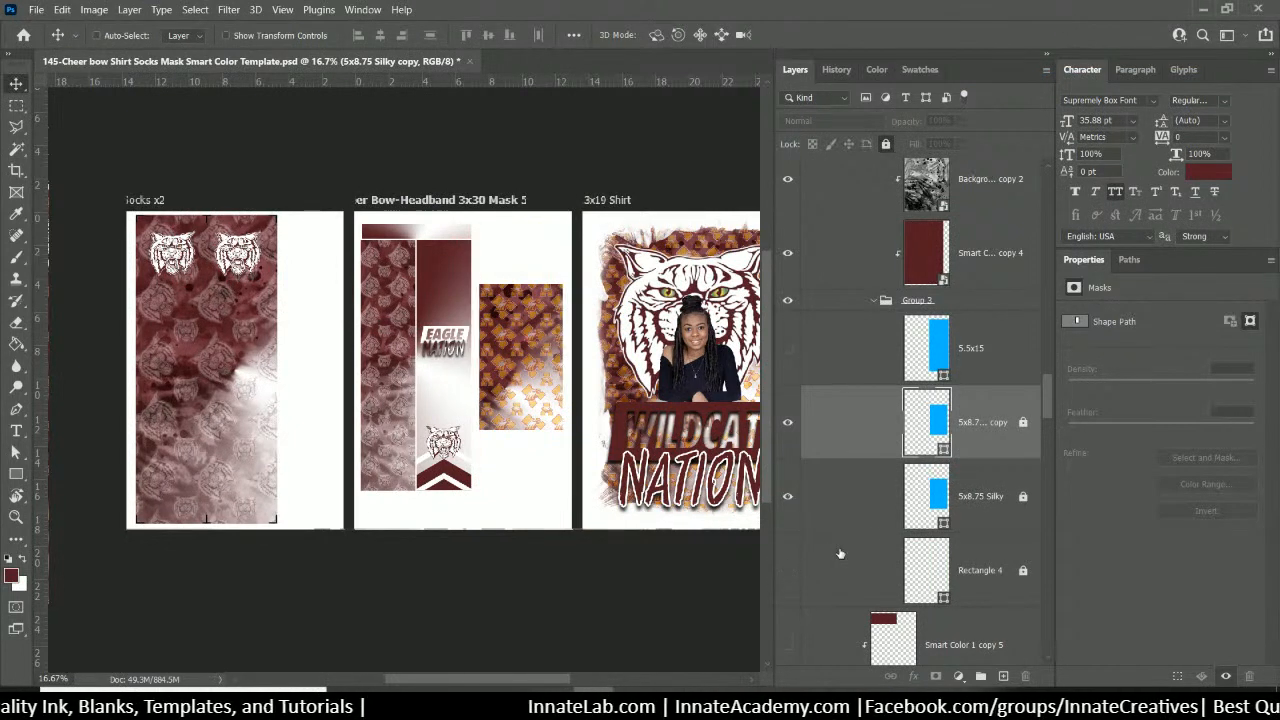
scroll(975, 472, "down", 1)
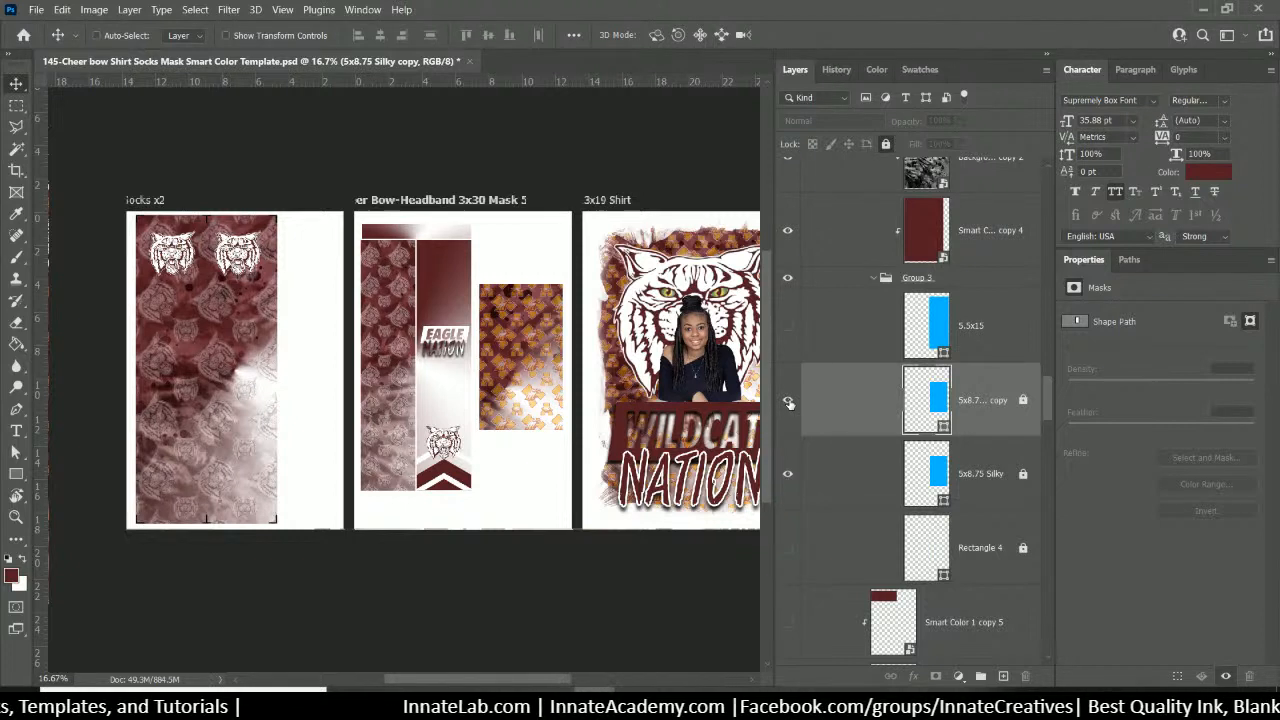
left_click(942, 492)
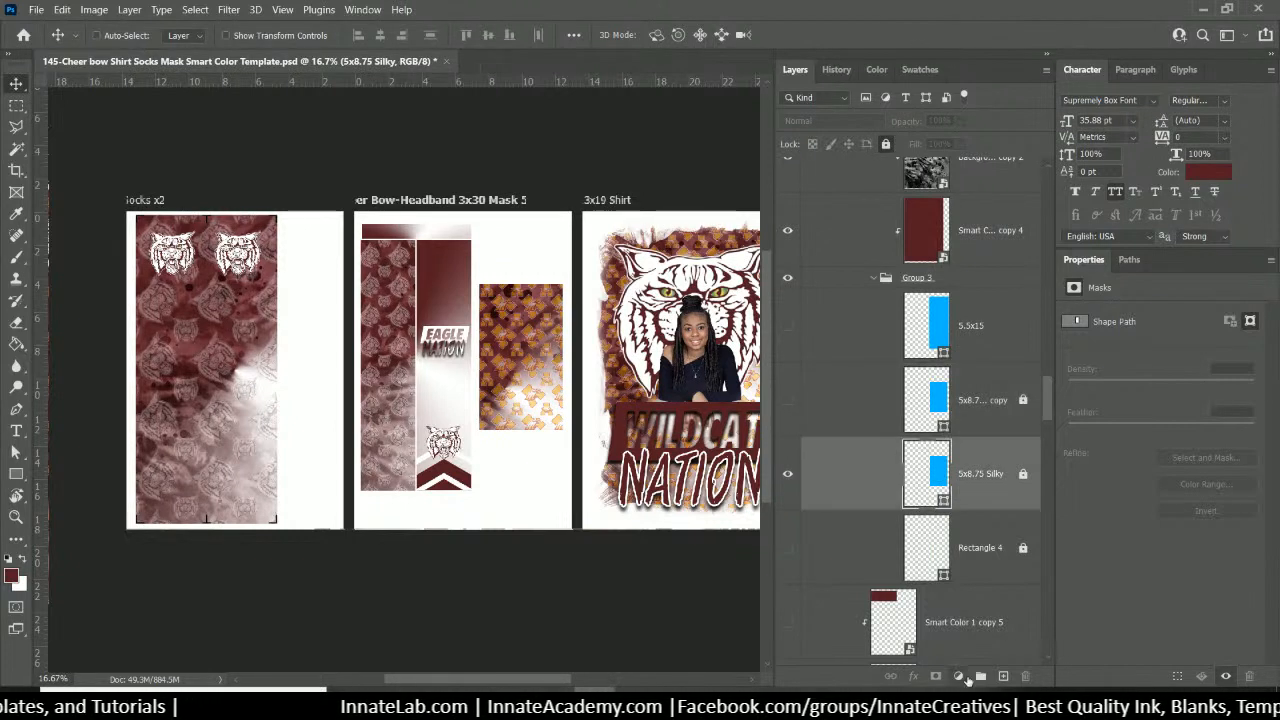
left_click(958, 676)
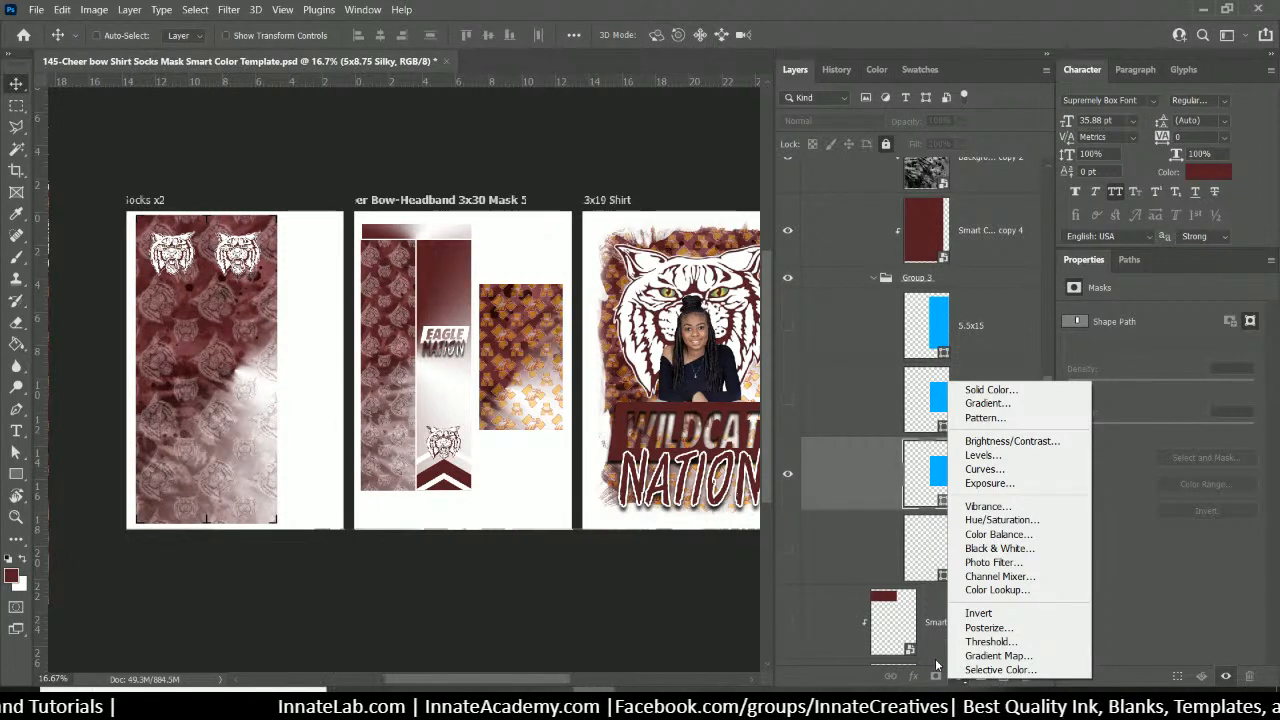
left_click(979, 679)
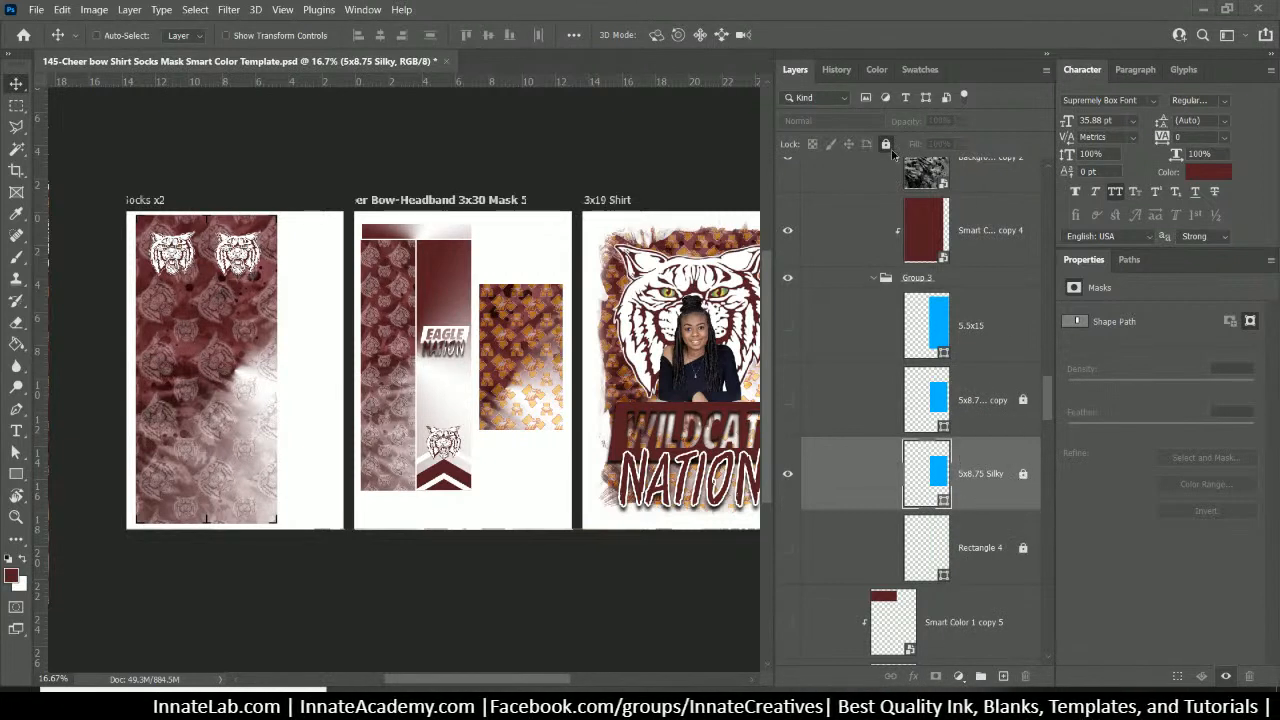
Unlock the 5x8.75 Silky layer and add a layer mask to it
left_click(1022, 474)
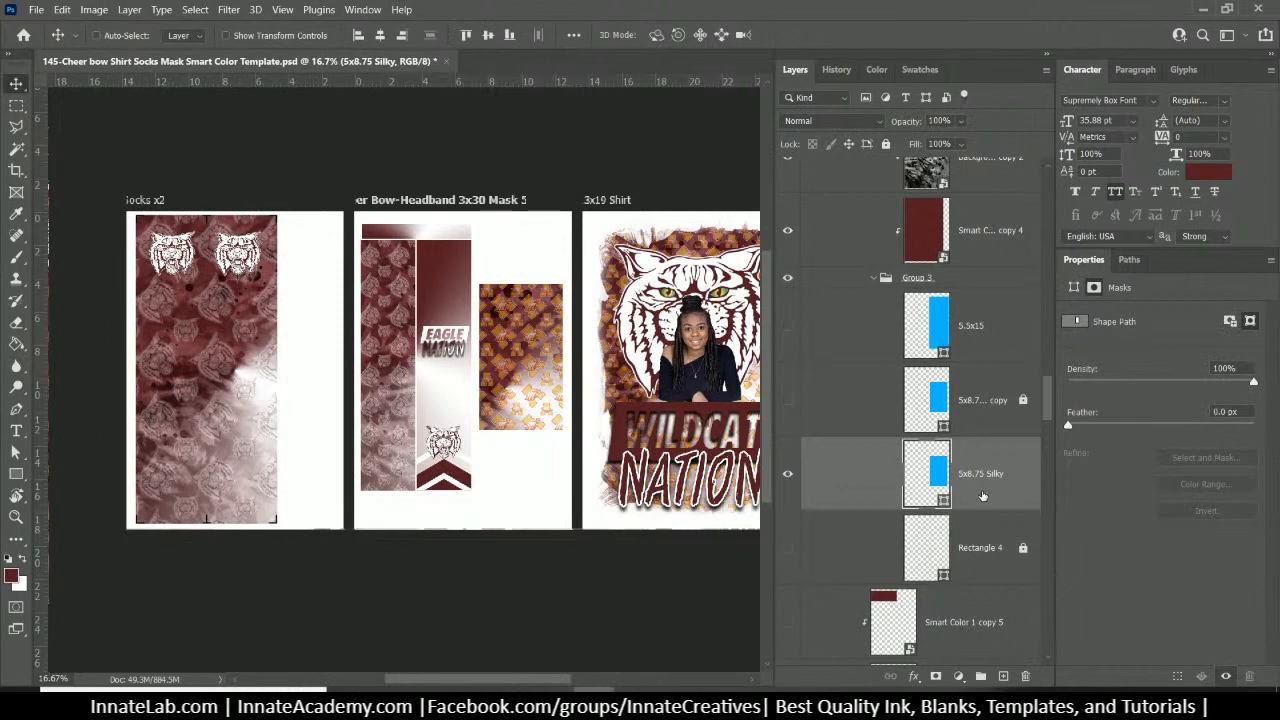
left_click(985, 500)
left_click(937, 677)
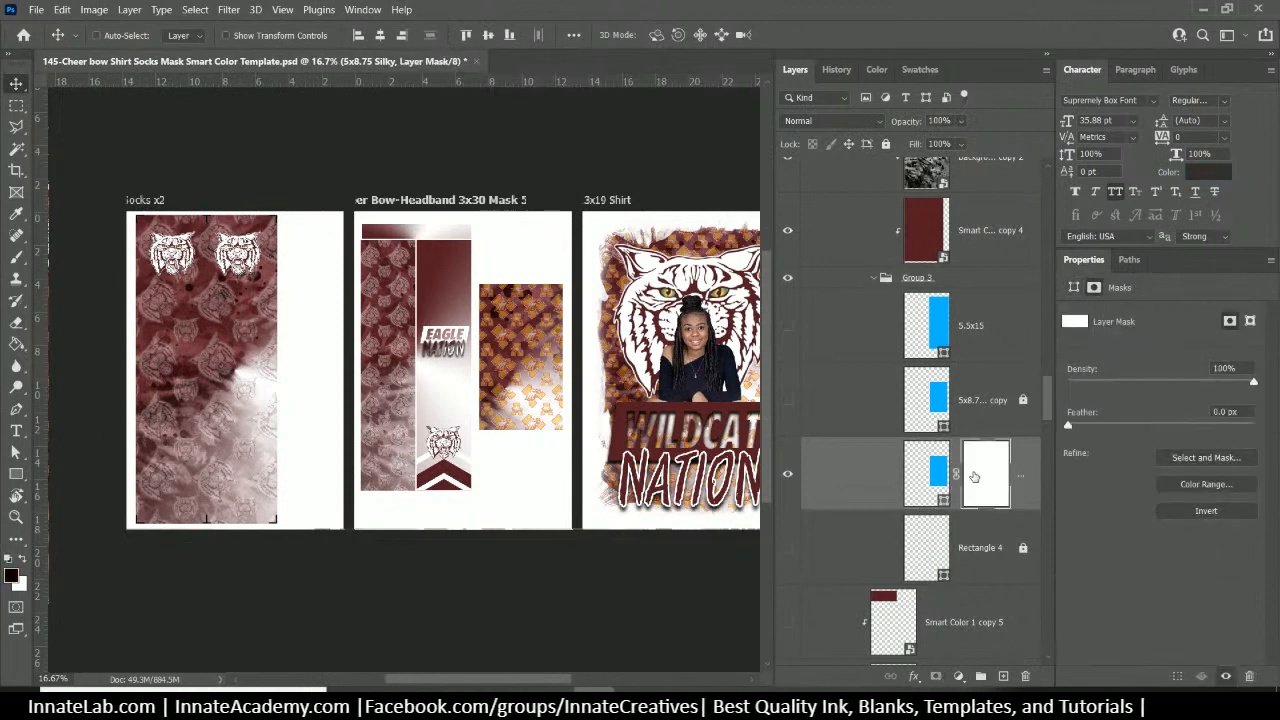
Fade the upper and lower edges of the 5x8.75 Silky shape on its layer mask with short linear black-to-transparent gradients
key("ctrl+plus")
key("ctrl+plus")
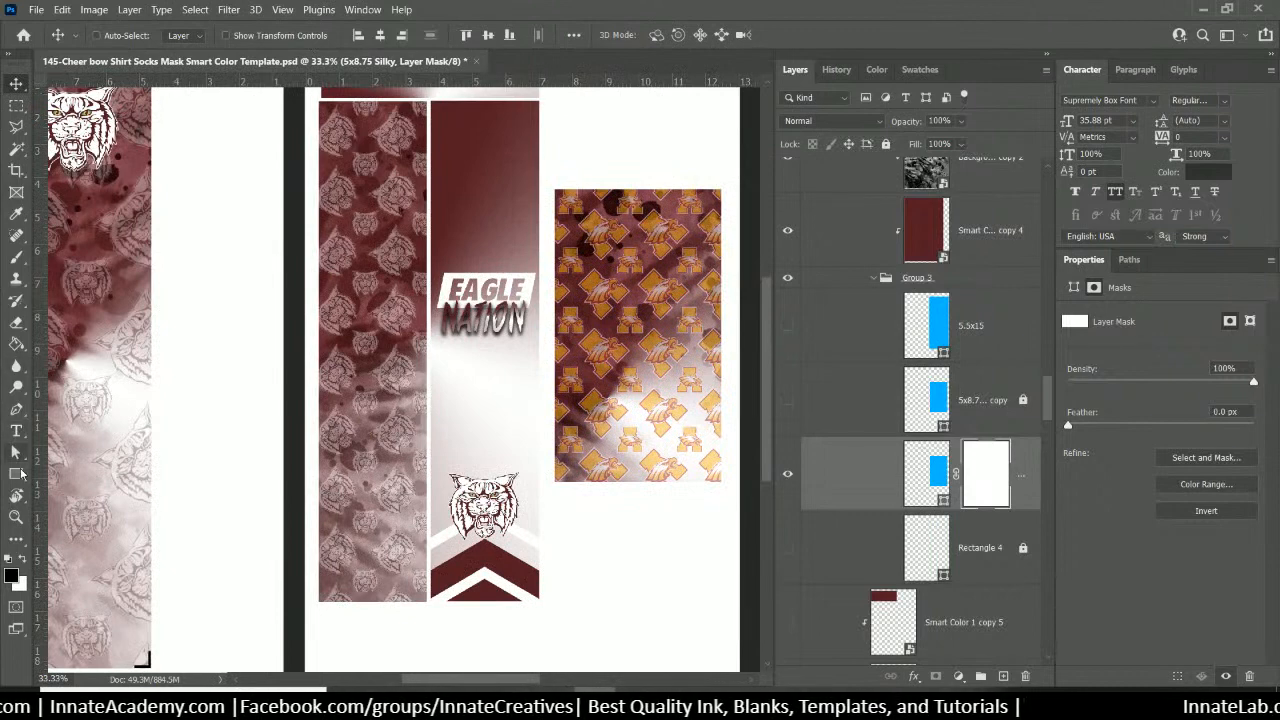
mouse_move(16, 343)
left_mouse_down()
mouse_move(112, 360)
mouse_move(104, 344)
left_mouse_up()
left_click(158, 34)
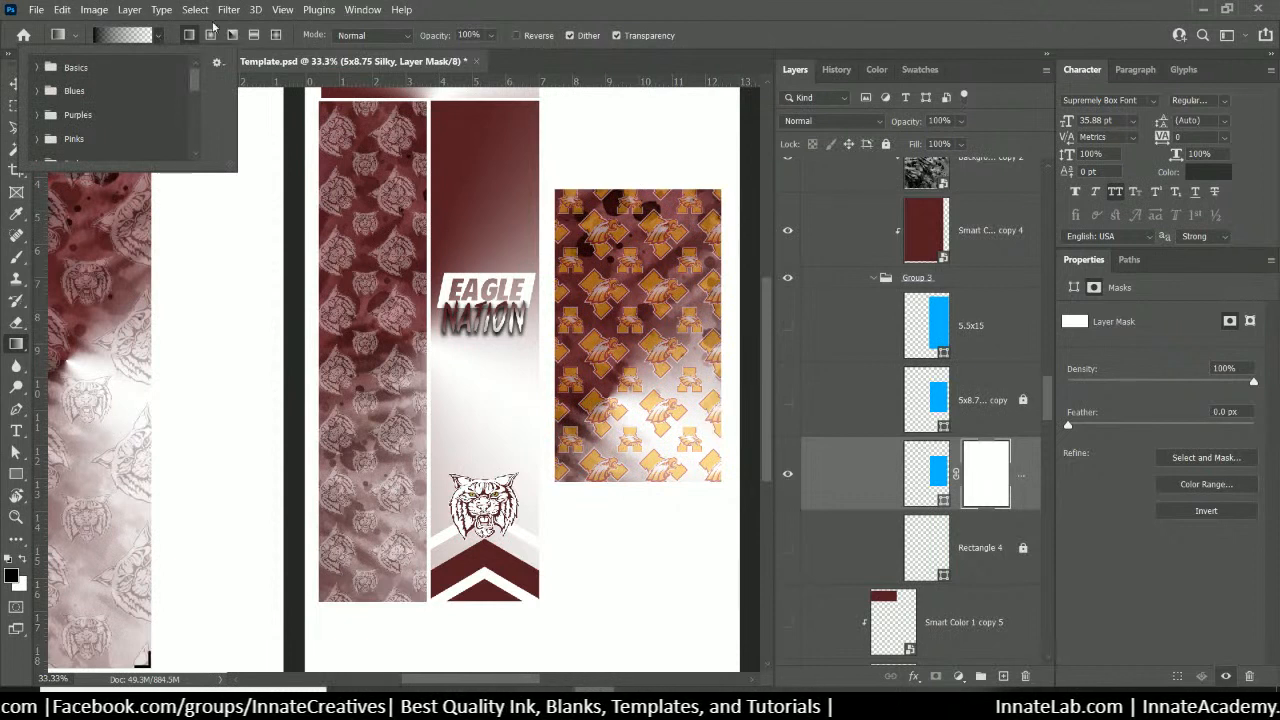
left_click(108, 22)
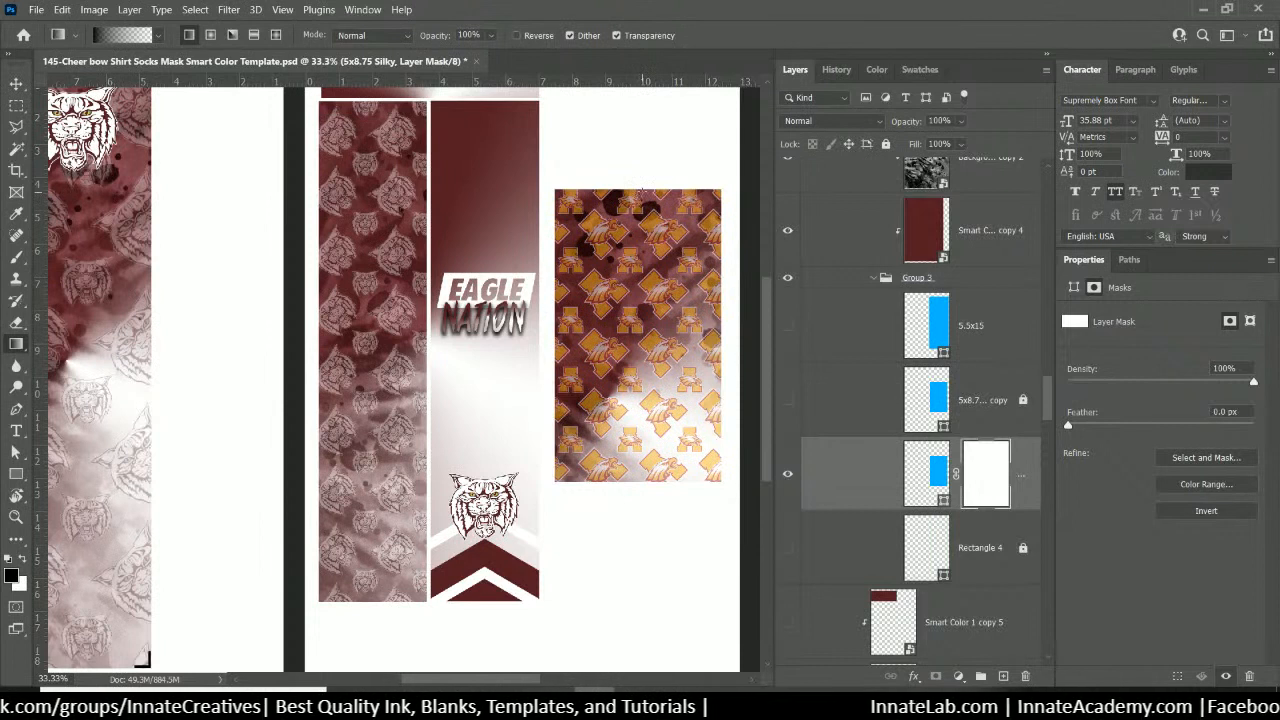
left_click_drag(641, 189, 643, 224)
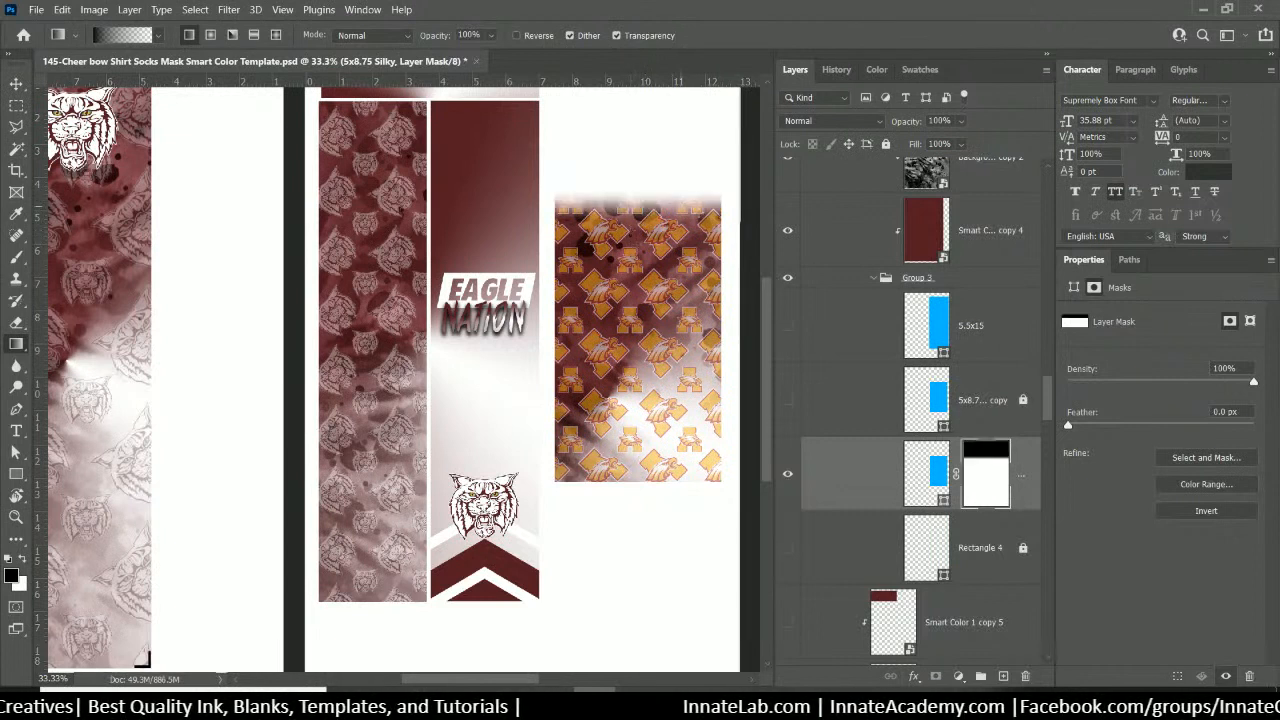
left_click_drag(642, 481, 643, 442)
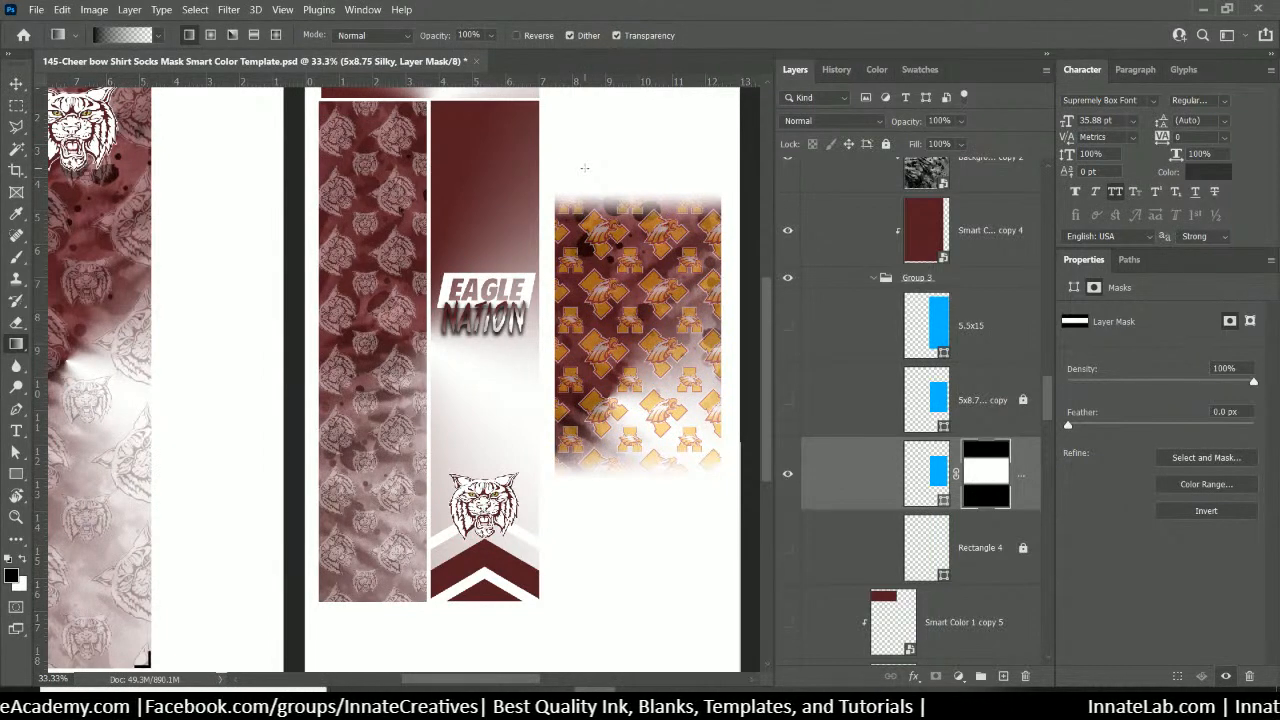
Compare the 5x8.75 Silky, 5x8.75 Silky copy and 5.5x15 shapes by toggling their visibility, leaving only 5x8.75 Silky shown
left_click(985, 405)
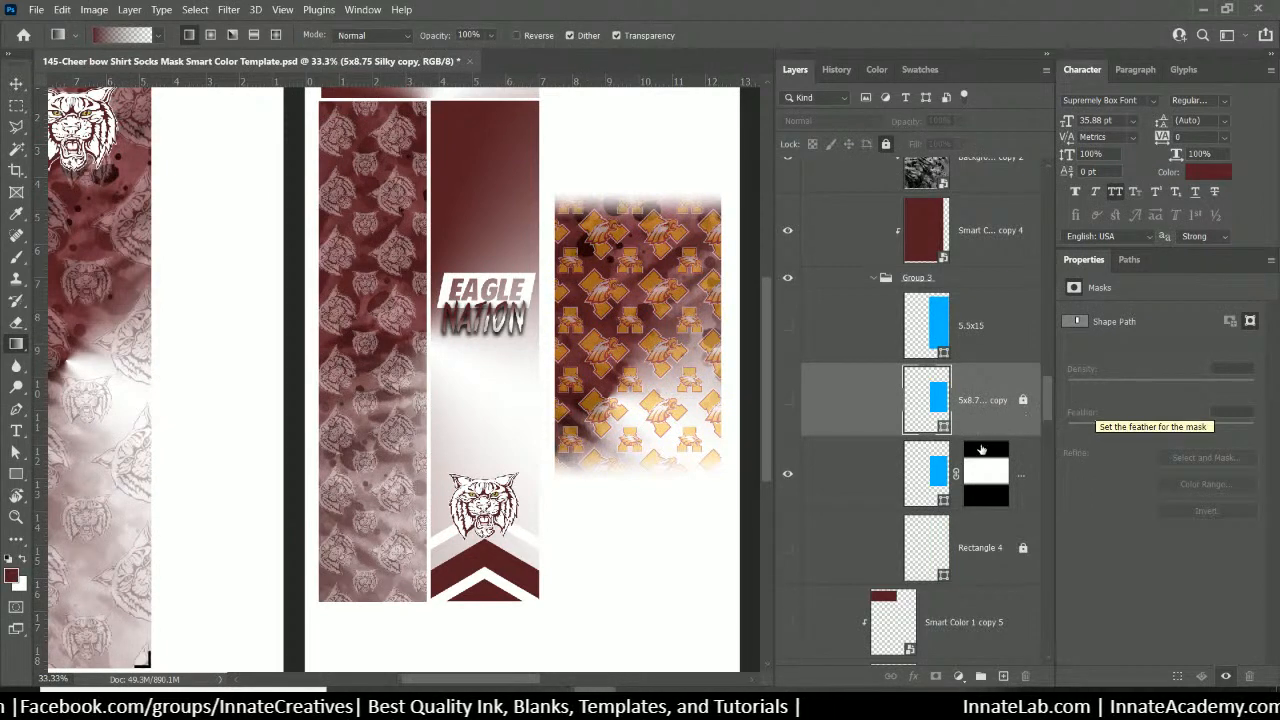
left_click(1020, 478)
left_click(787, 474)
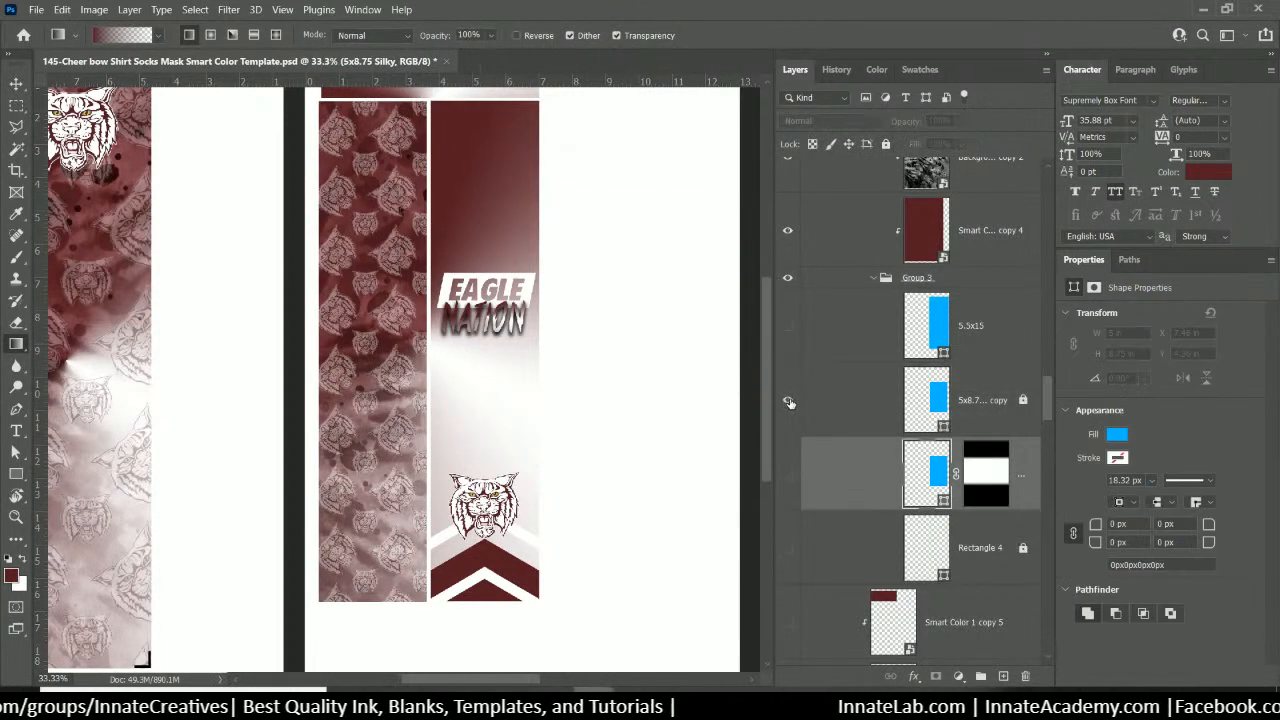
left_click(788, 400)
left_click(788, 400)
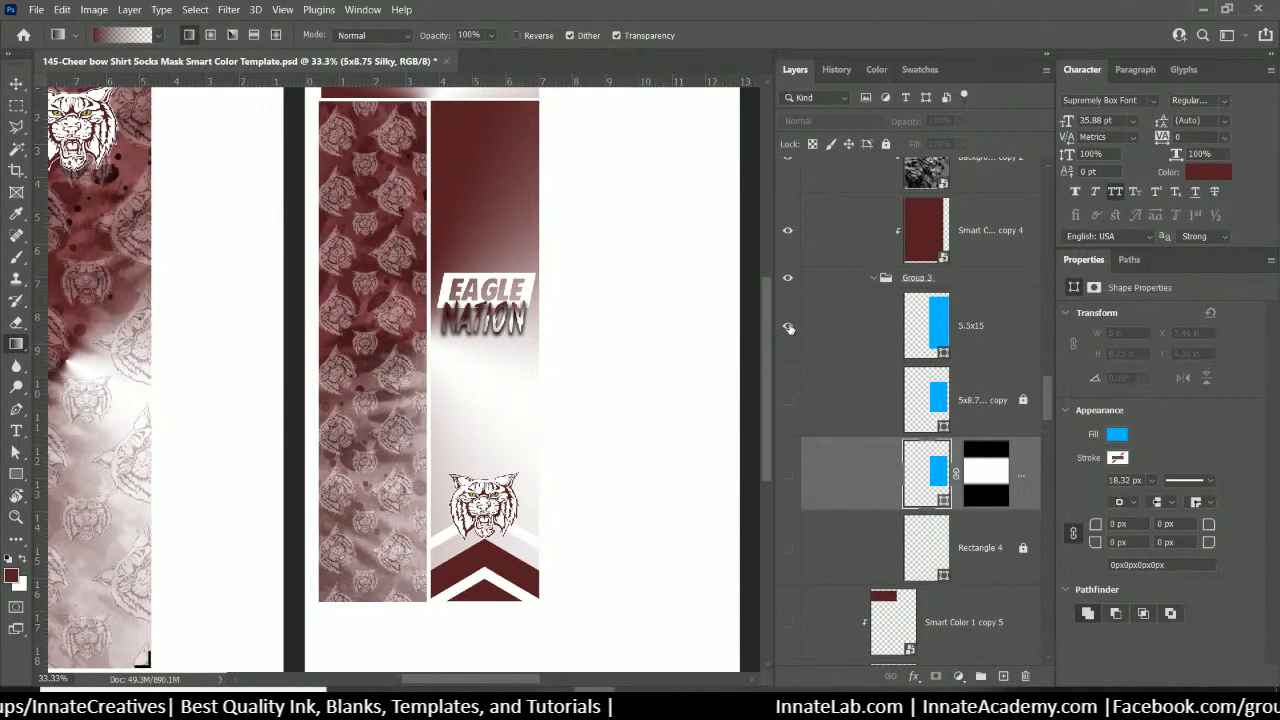
left_click(788, 326)
left_click(788, 326)
left_click(788, 401)
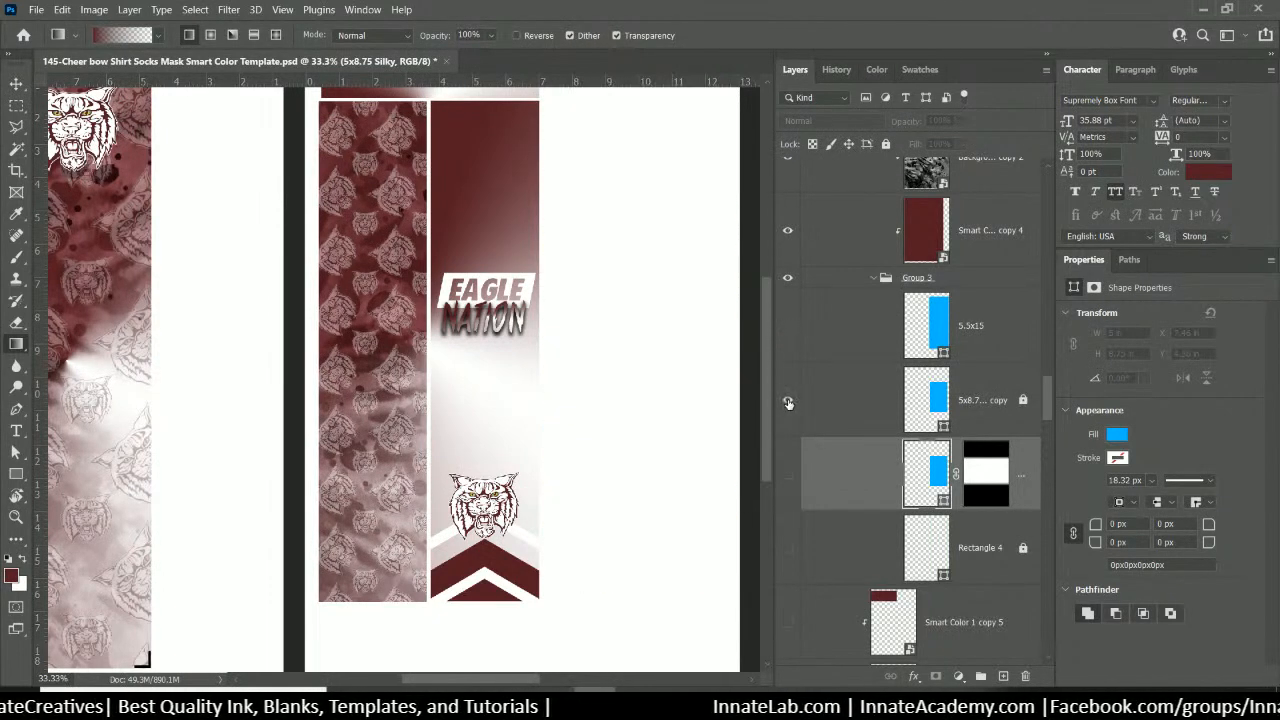
left_click(788, 401)
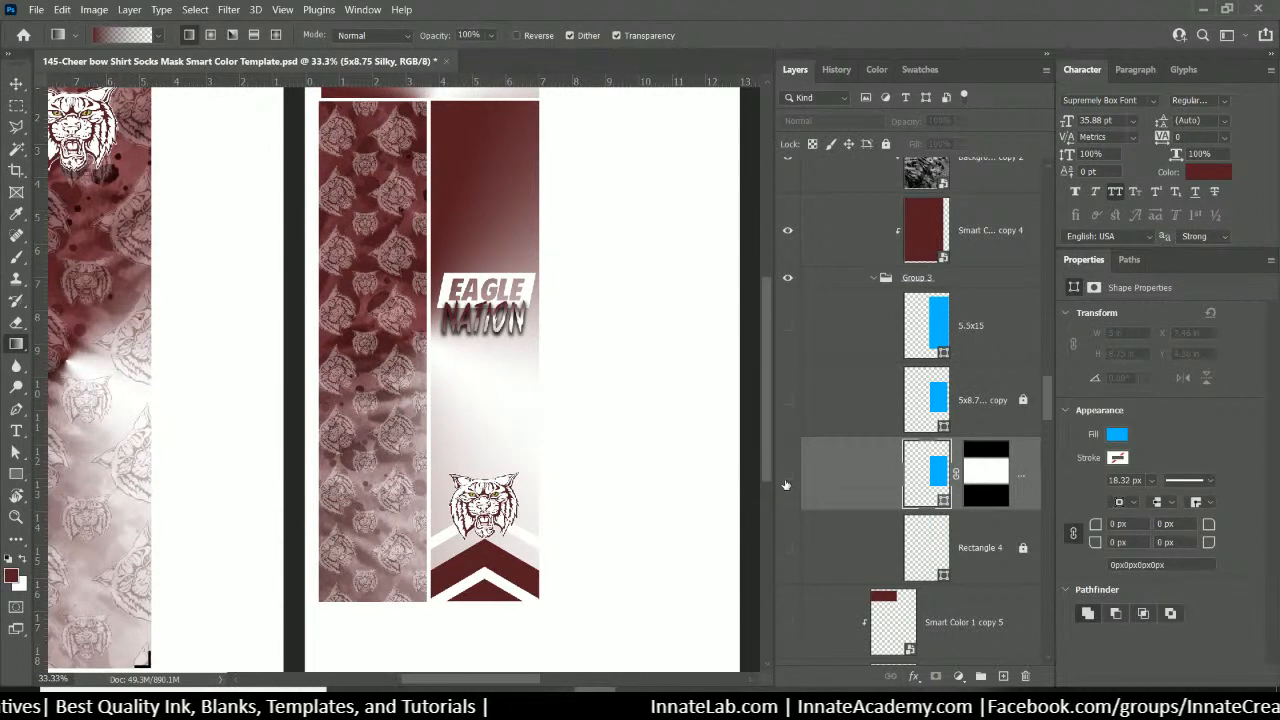
left_click(787, 476)
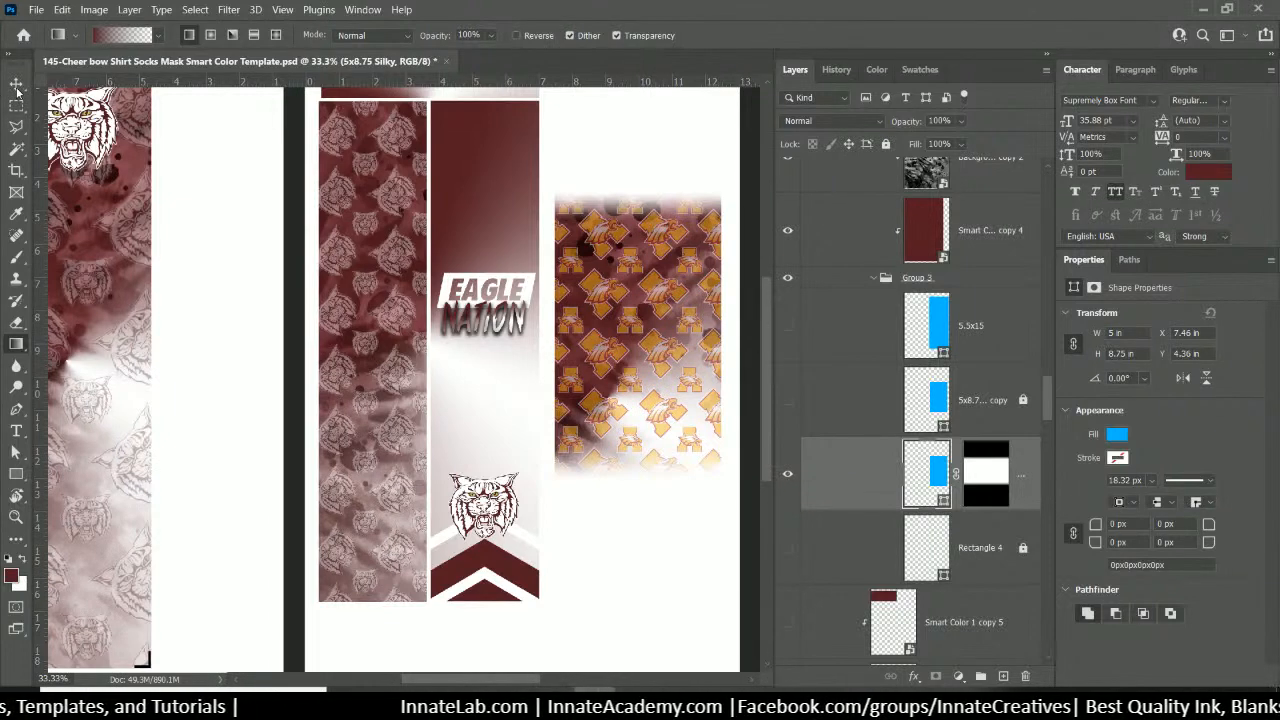
Duplicate the eagle pattern layer Pattern Fill 5 copy 2 in the Mask group and hide the original
left_click(16, 83)
right_click(679, 244)
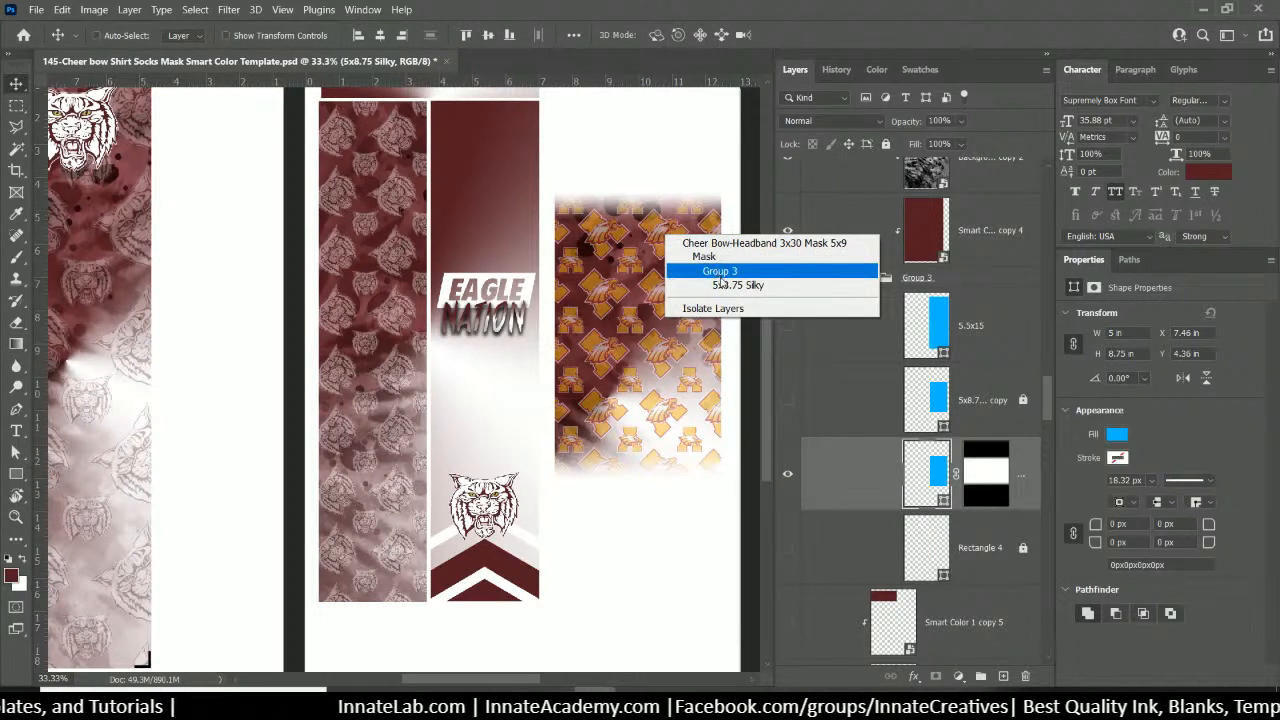
right_click(655, 228)
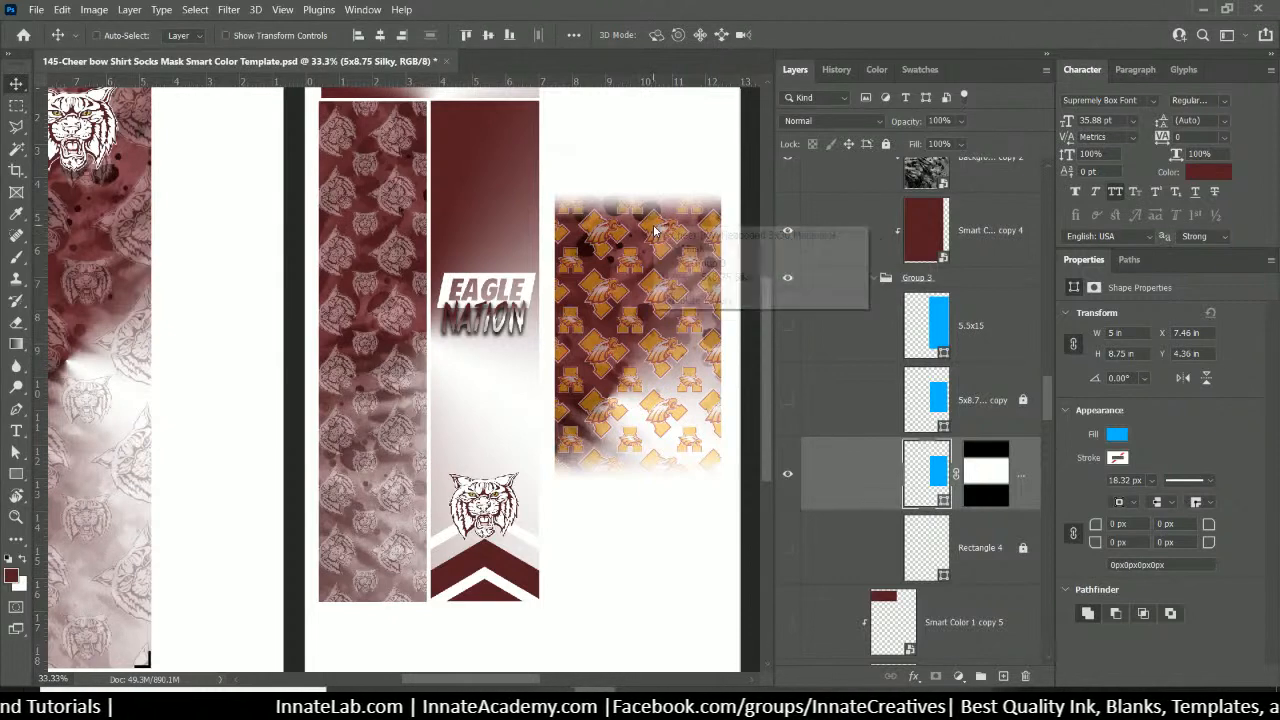
left_click(684, 262)
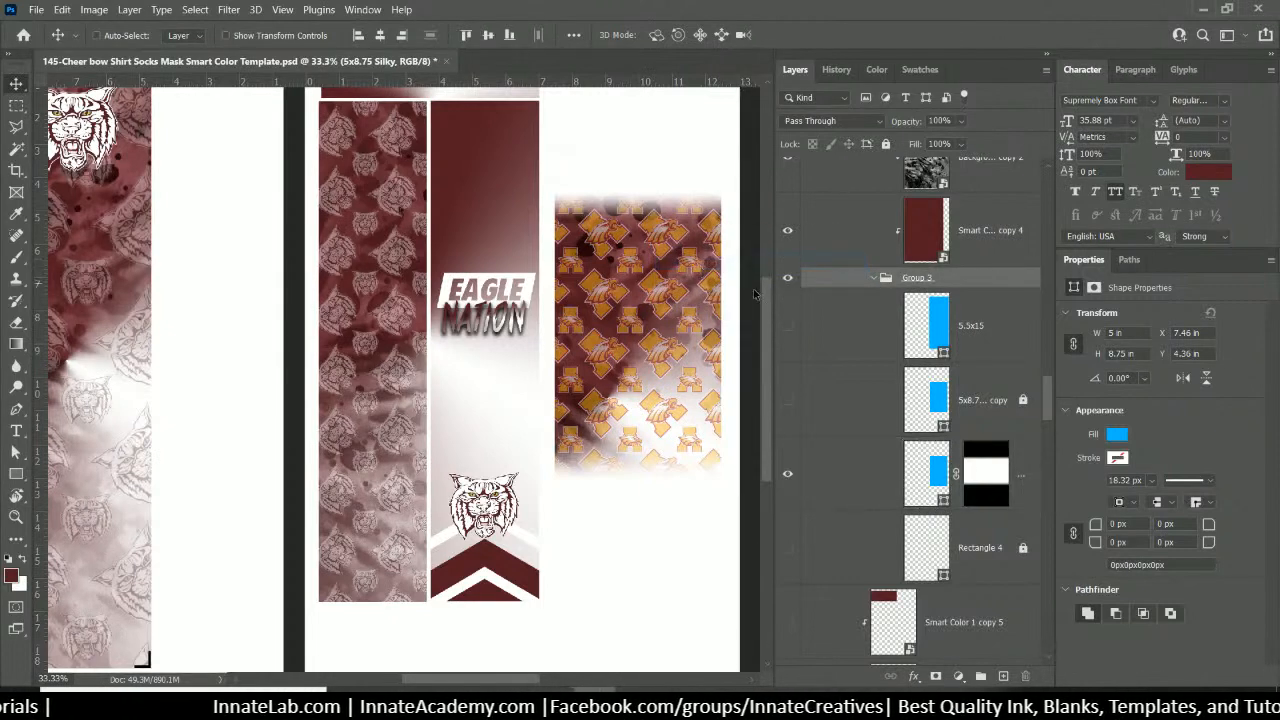
scroll(921, 305, "up", 5)
scroll(921, 305, "up", 6)
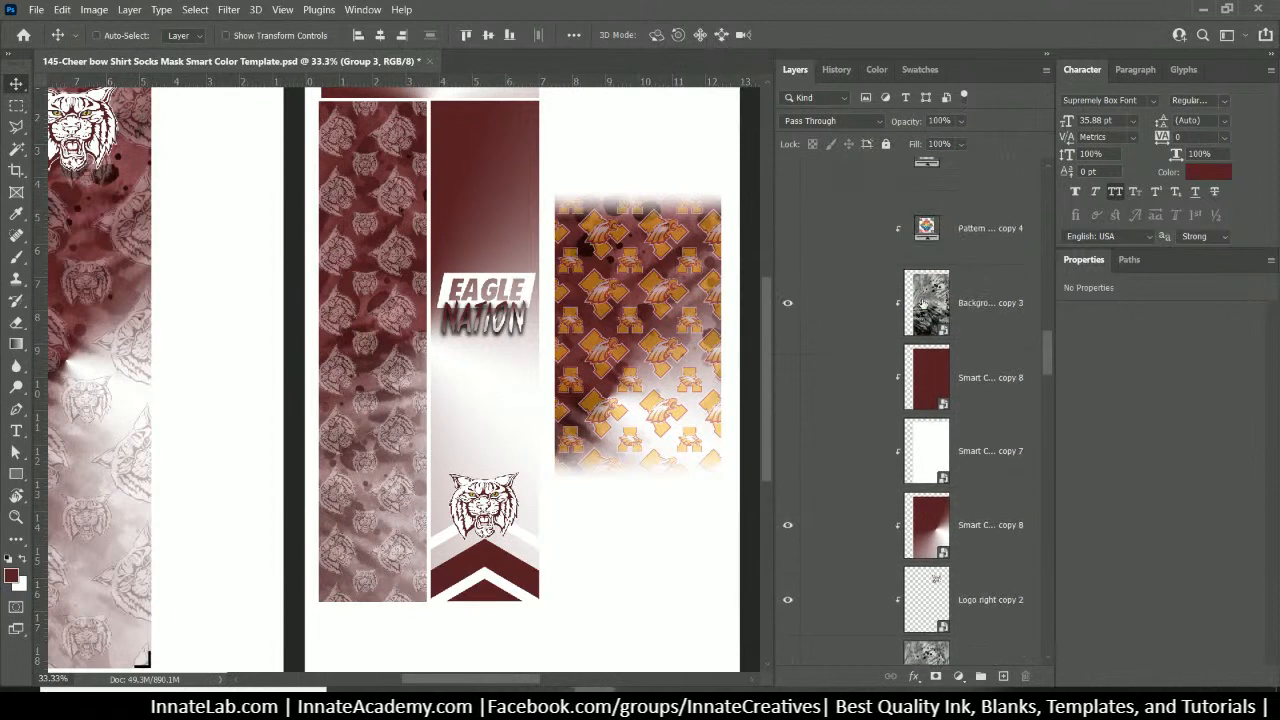
left_click(980, 268)
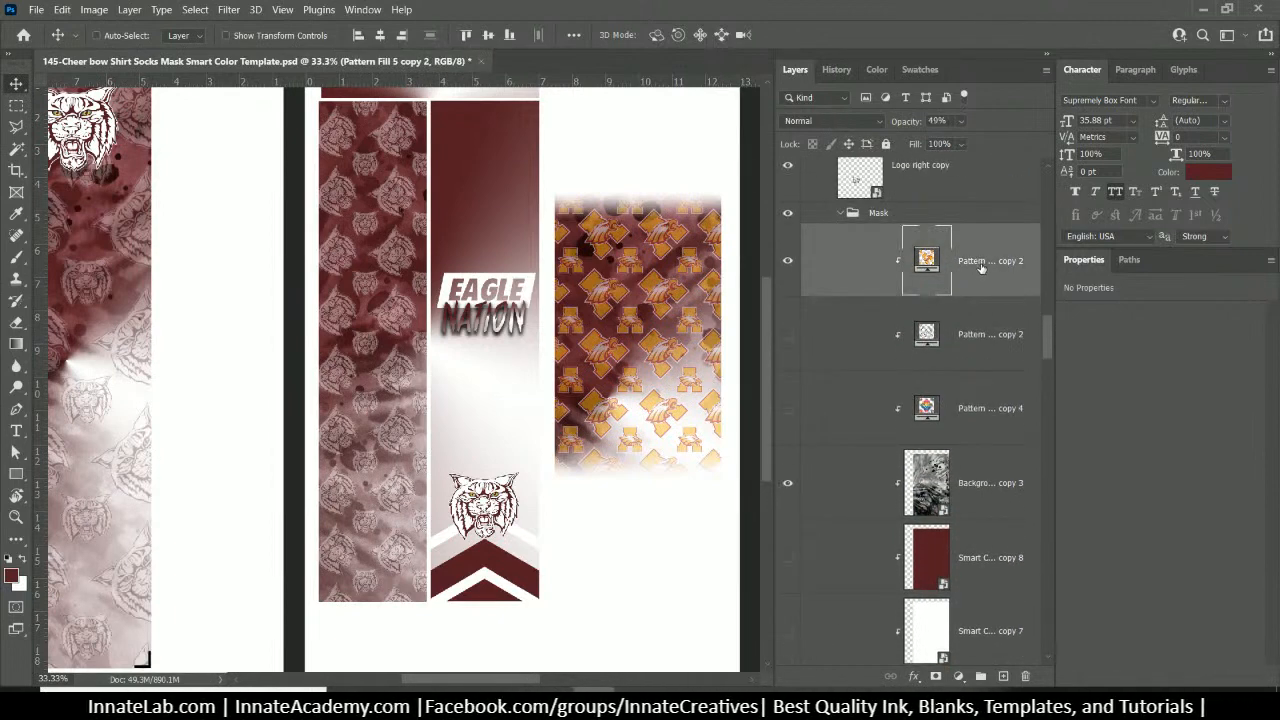
right_click(980, 268)
left_click(1058, 75)
key("Return")
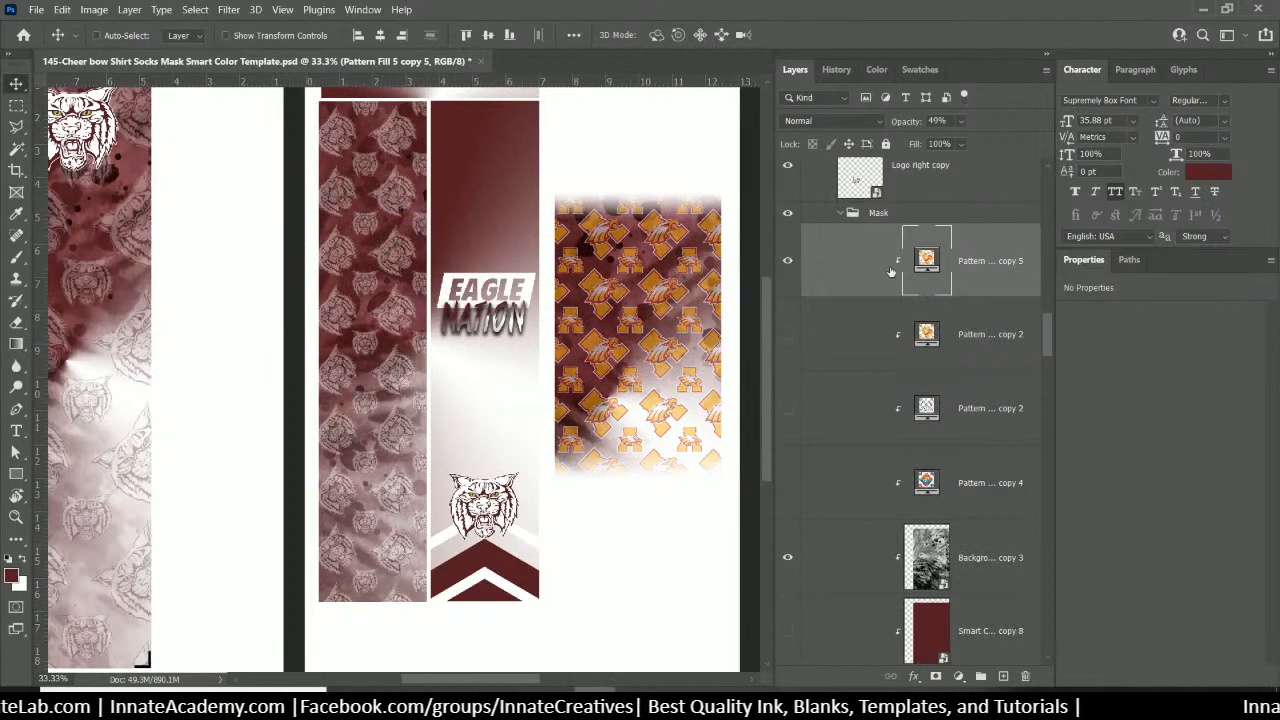
double_click(925, 260)
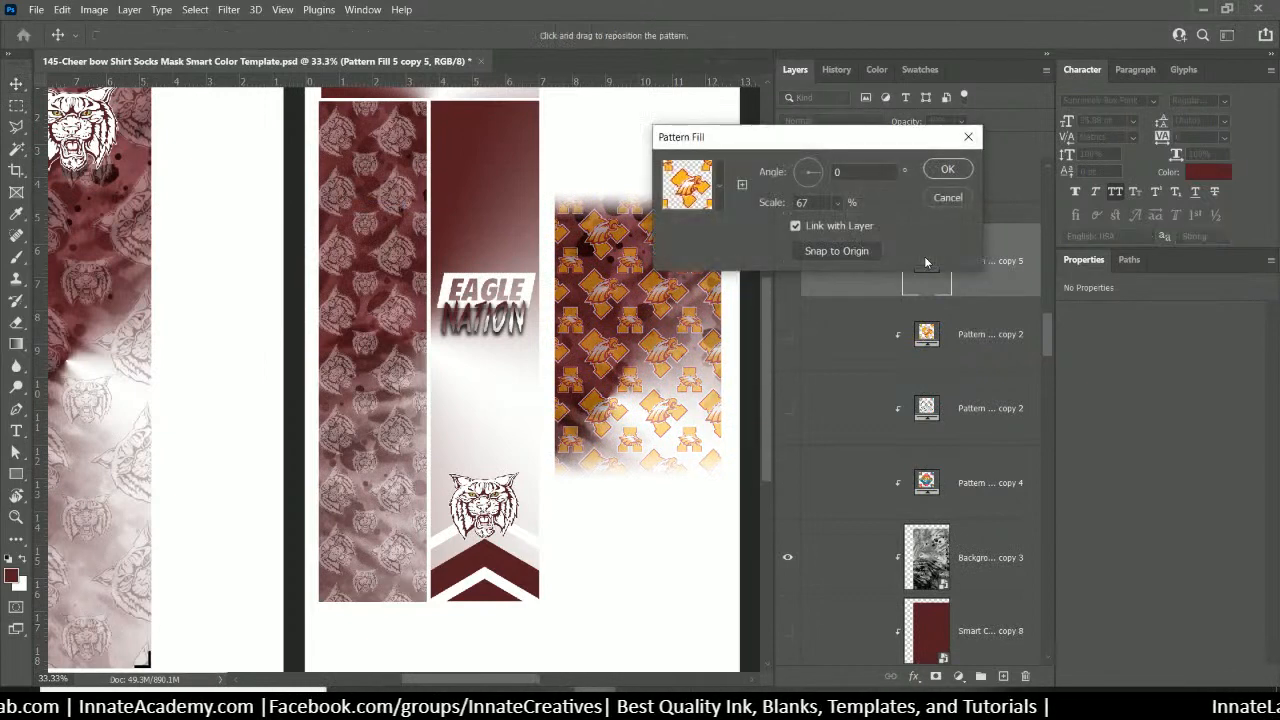
left_click(719, 187)
left_click(712, 316)
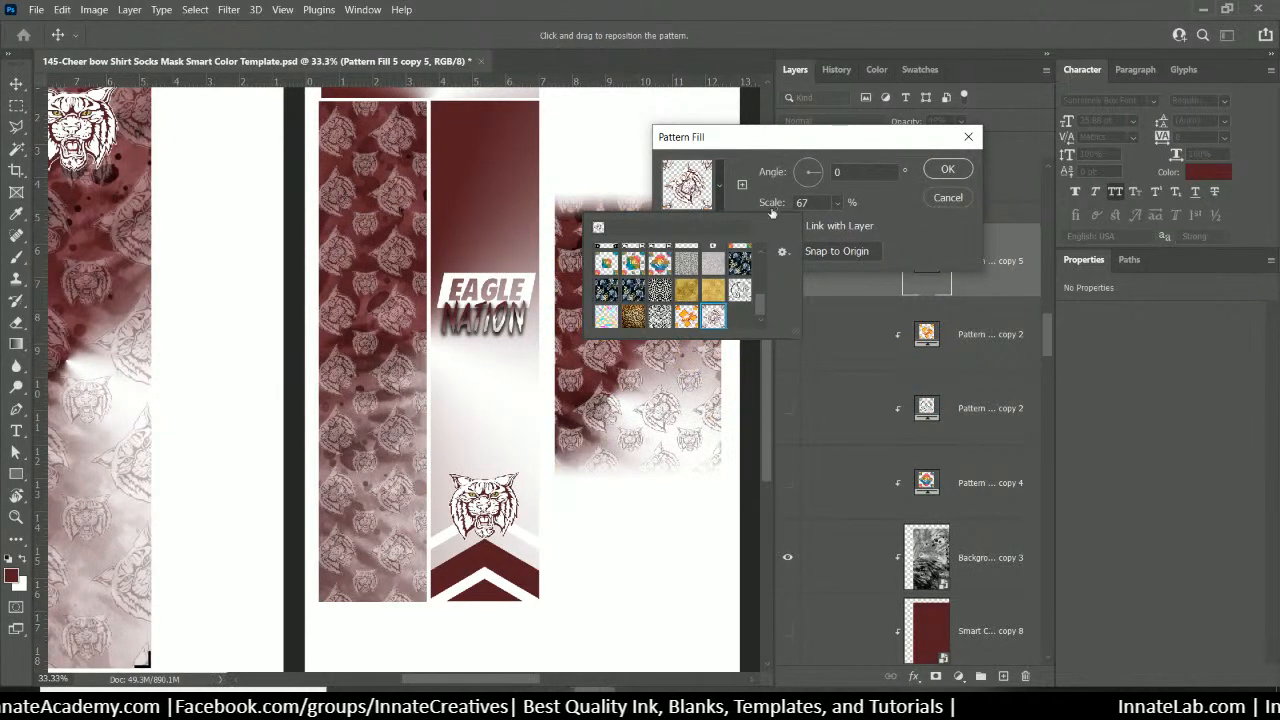
left_click(815, 142)
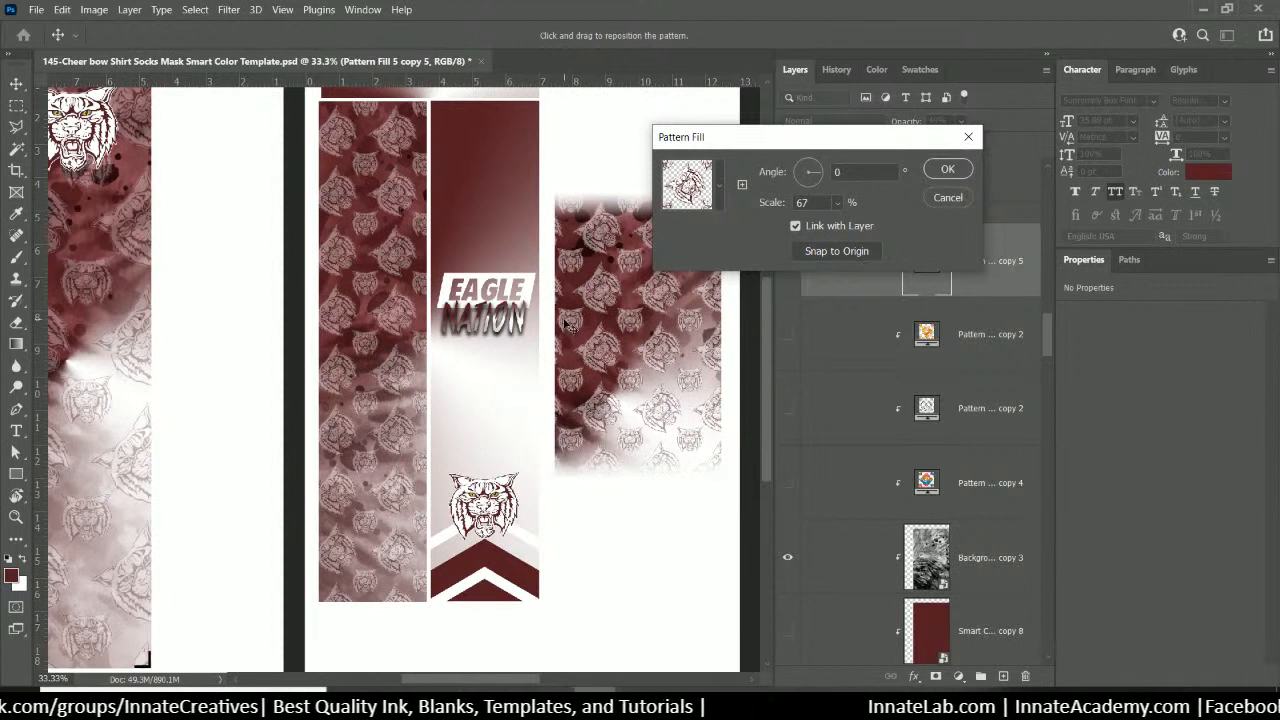
left_click(799, 170)
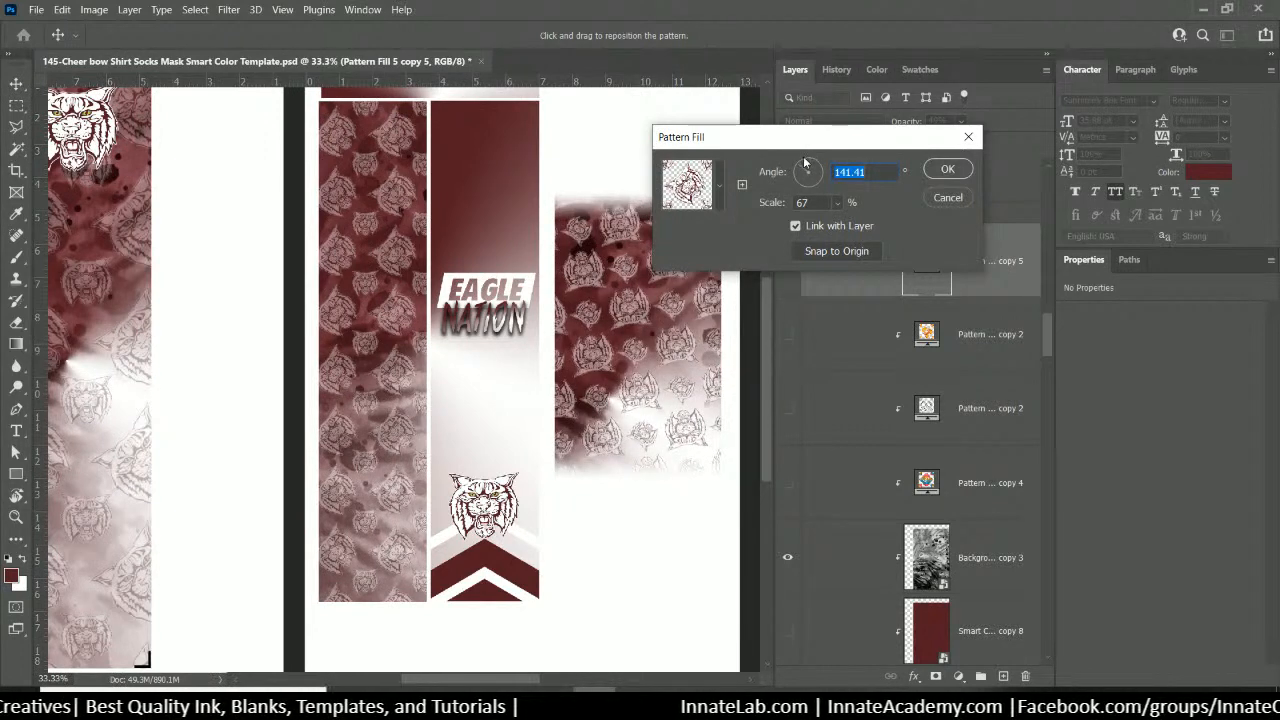
left_click(808, 163)
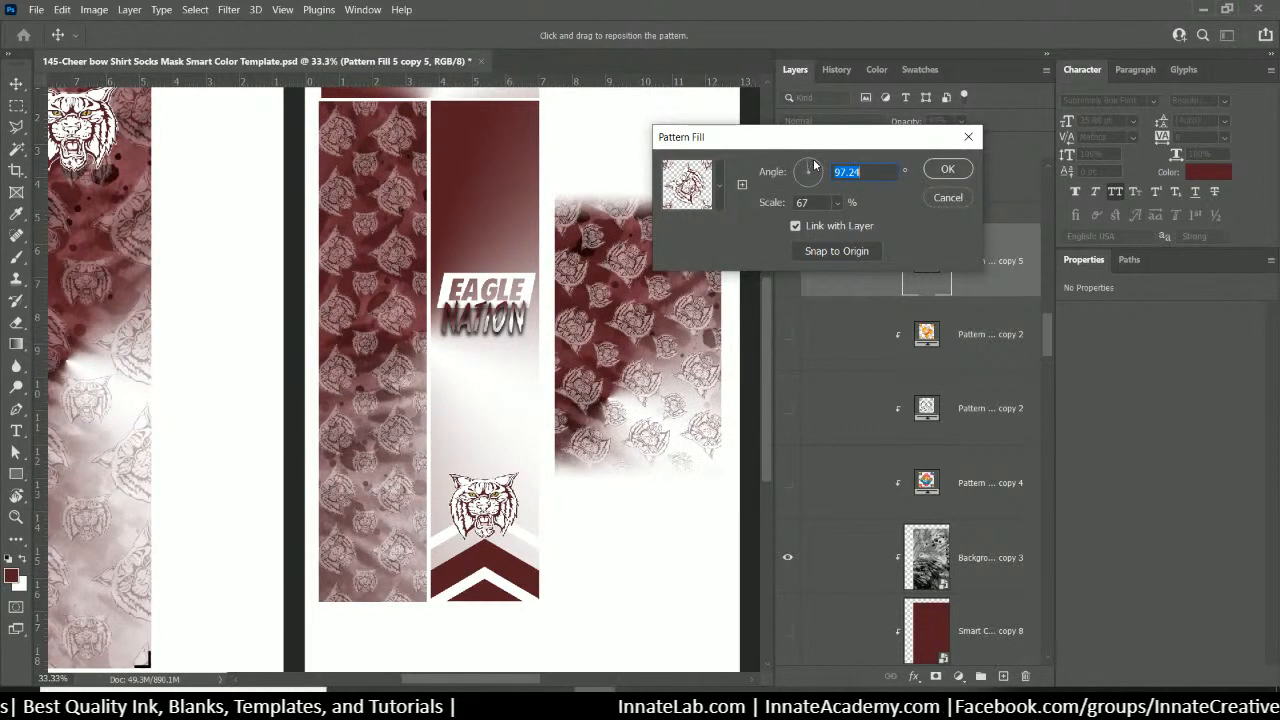
left_click(815, 165)
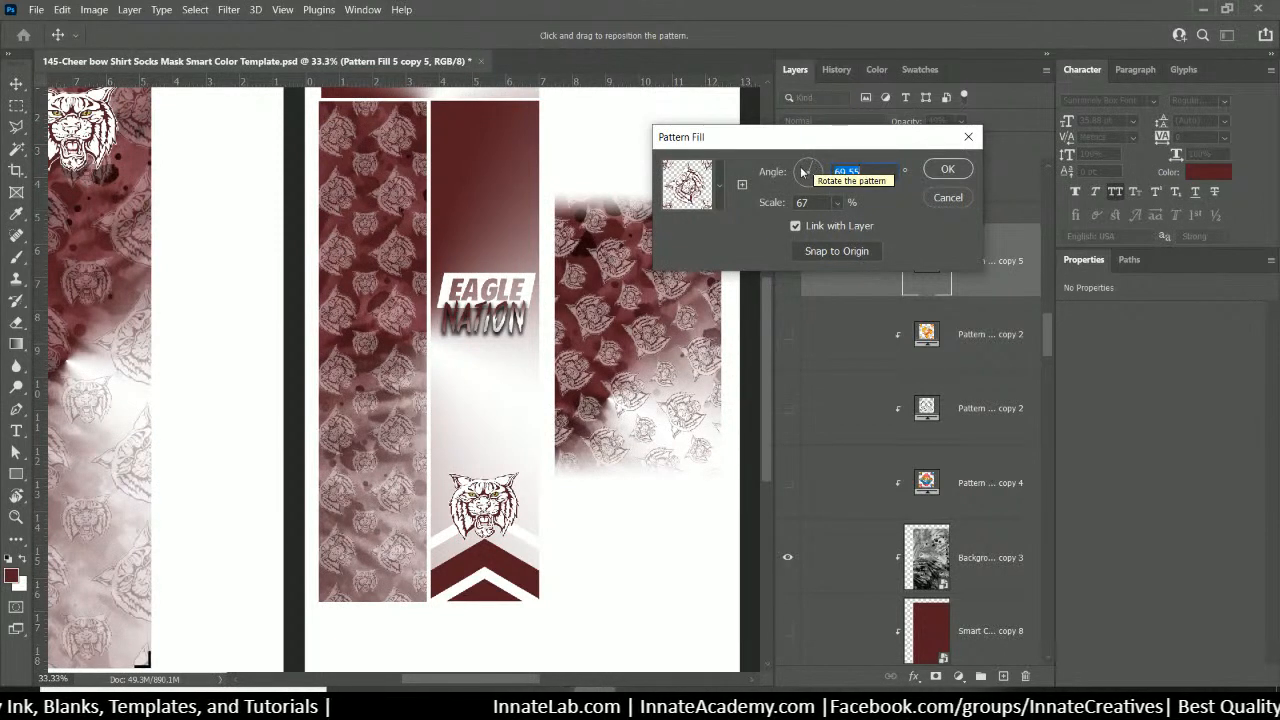
left_click(800, 187)
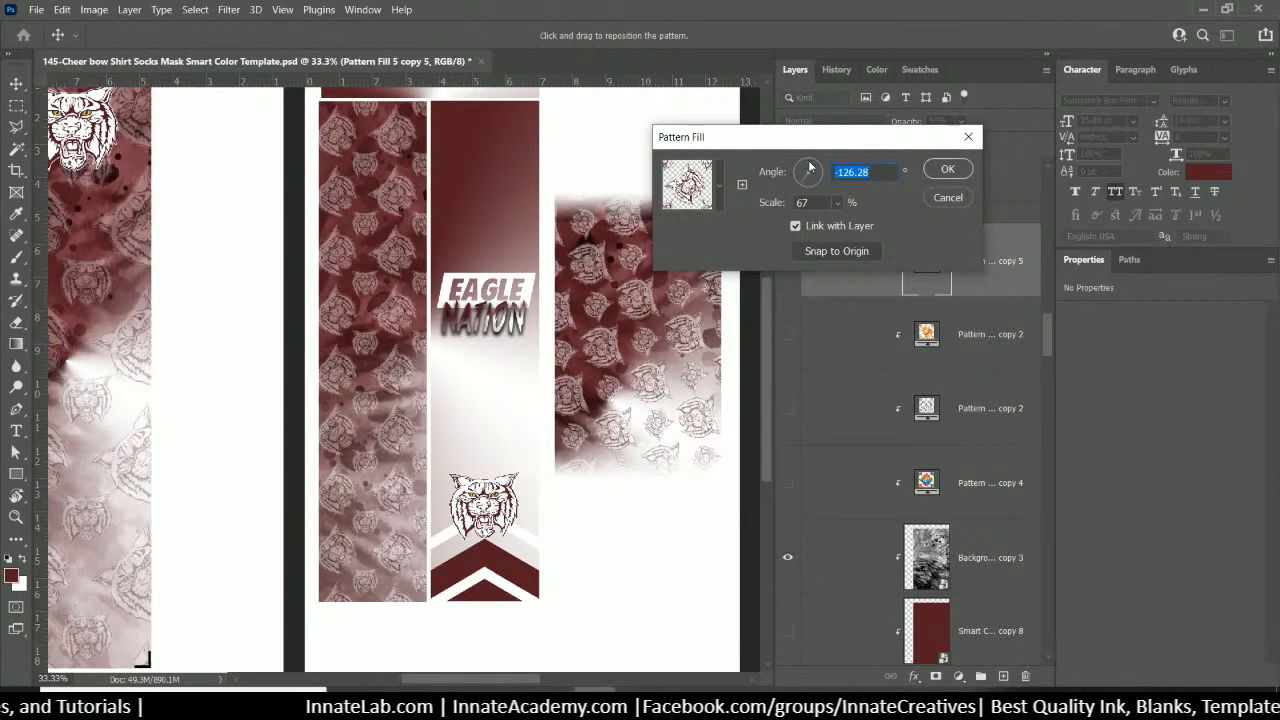
left_click(807, 166)
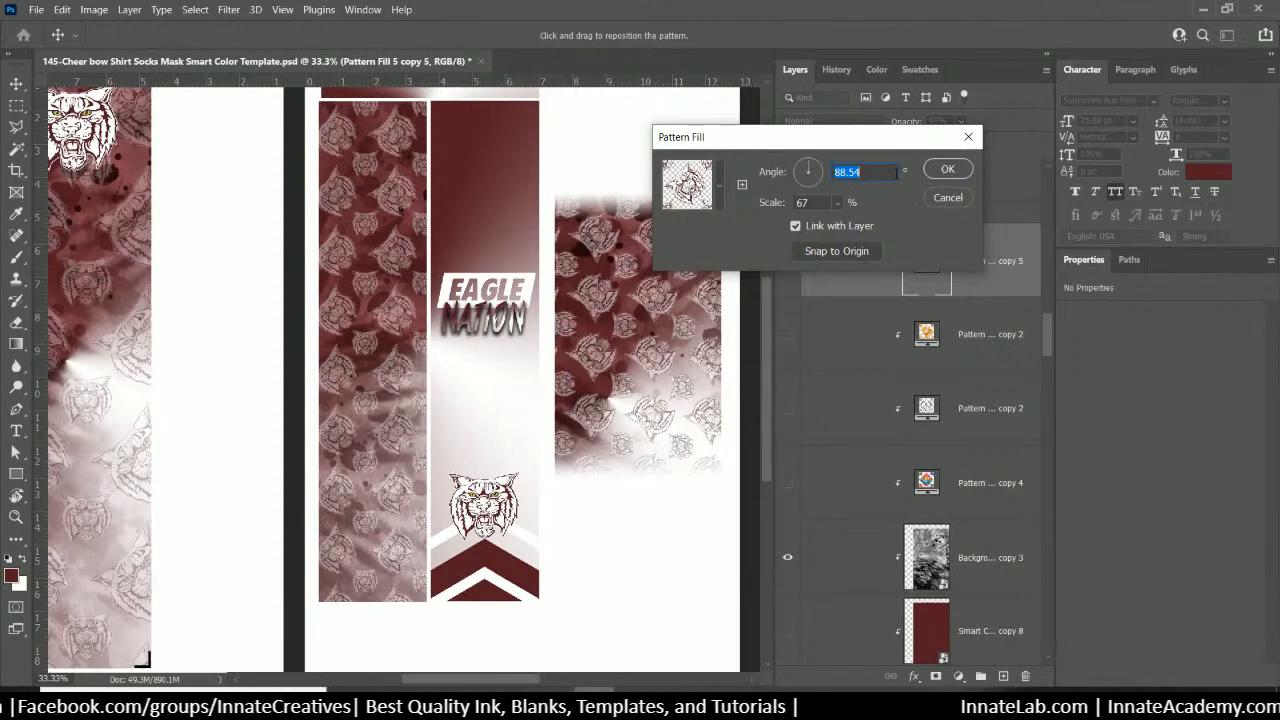
left_click(948, 197)
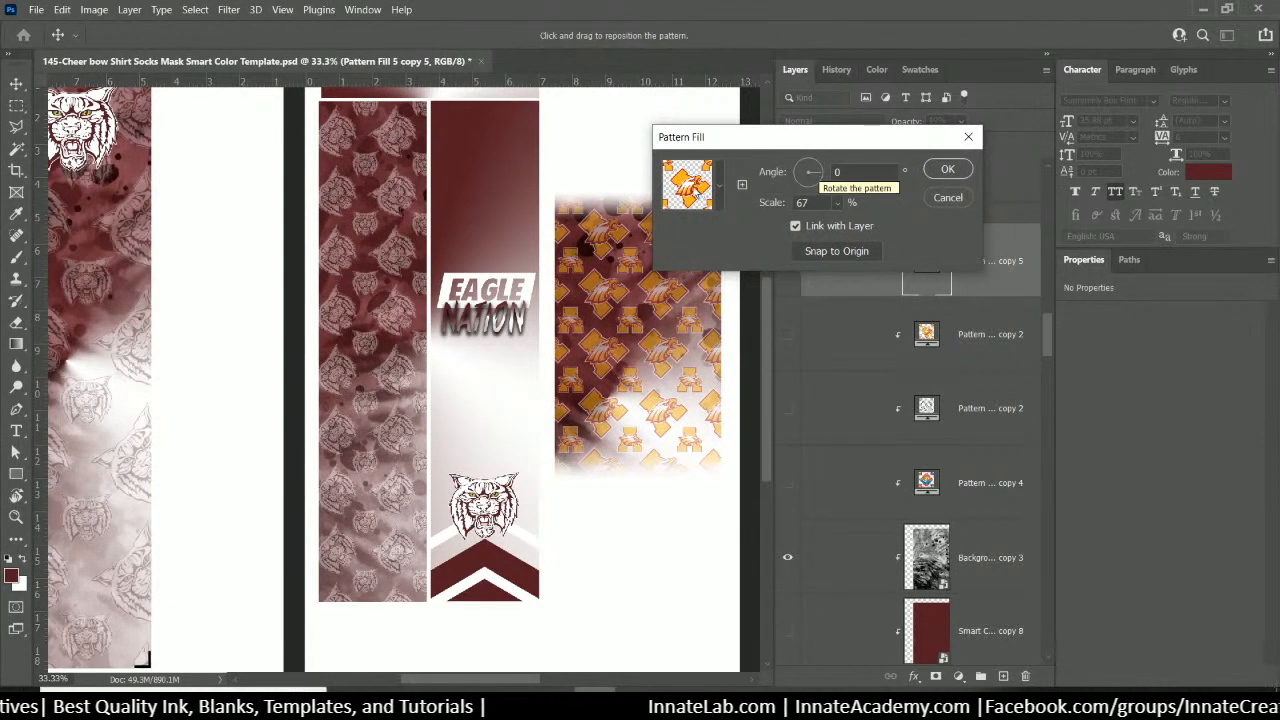
Change the duplicated mask pattern fill to the wildcat pattern at a 90° angle
left_click(720, 186)
left_click(712, 317)
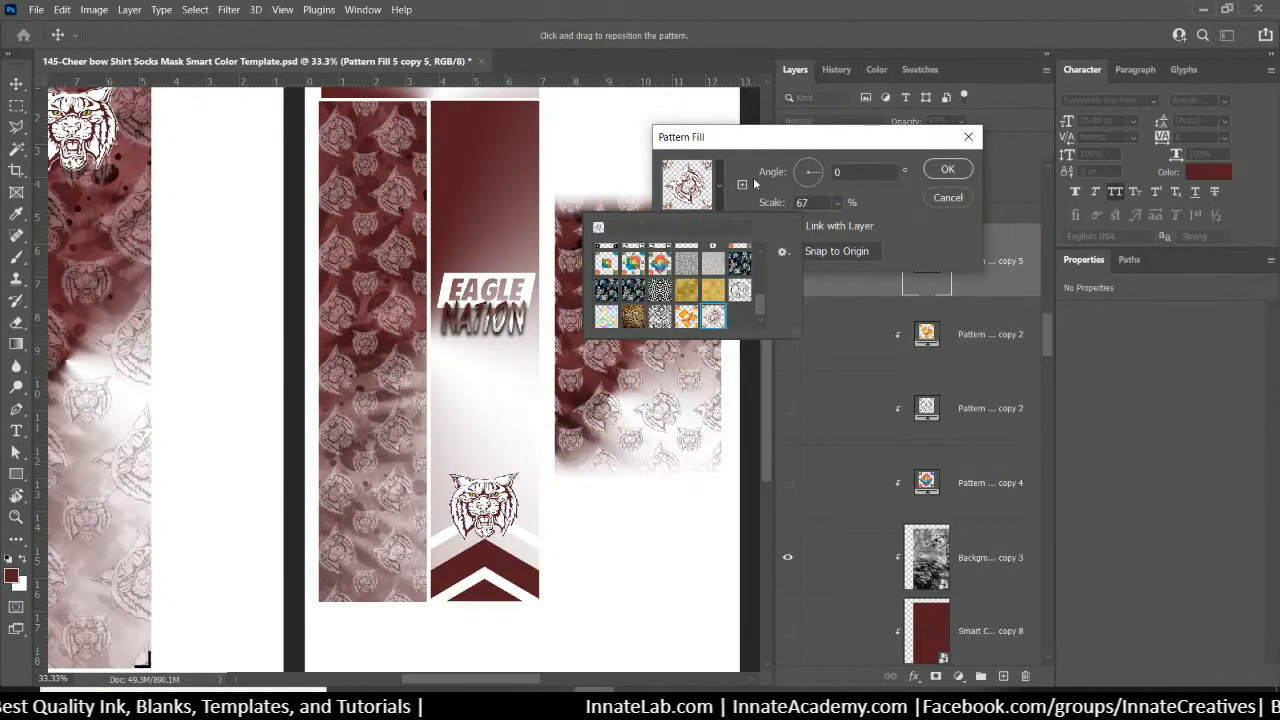
left_click(865, 147)
left_click_drag(843, 175, 808, 174)
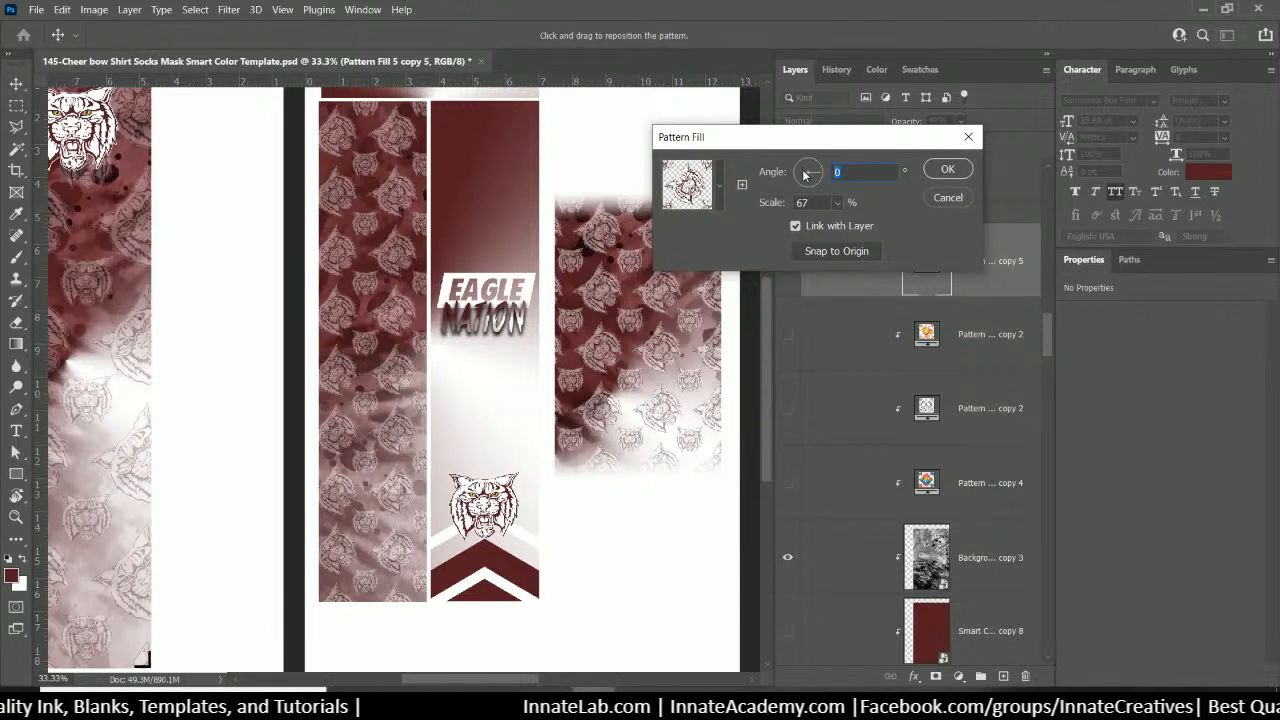
type("90")
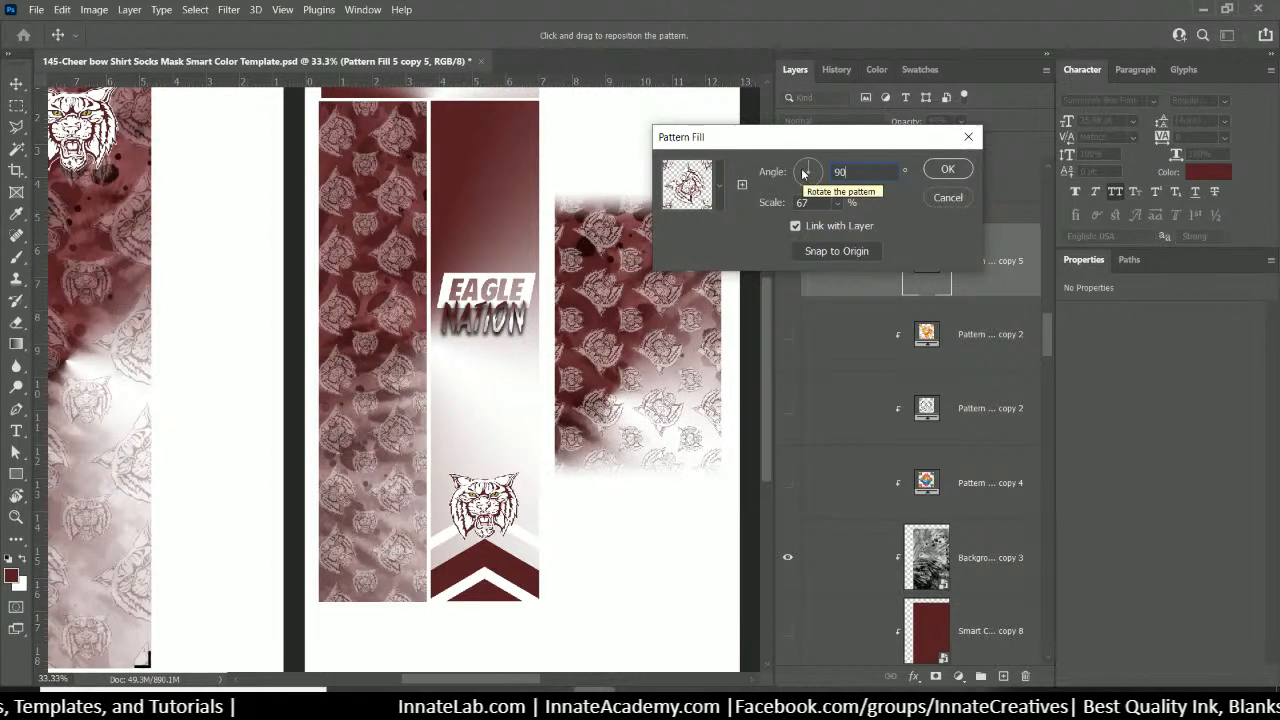
left_click(940, 170)
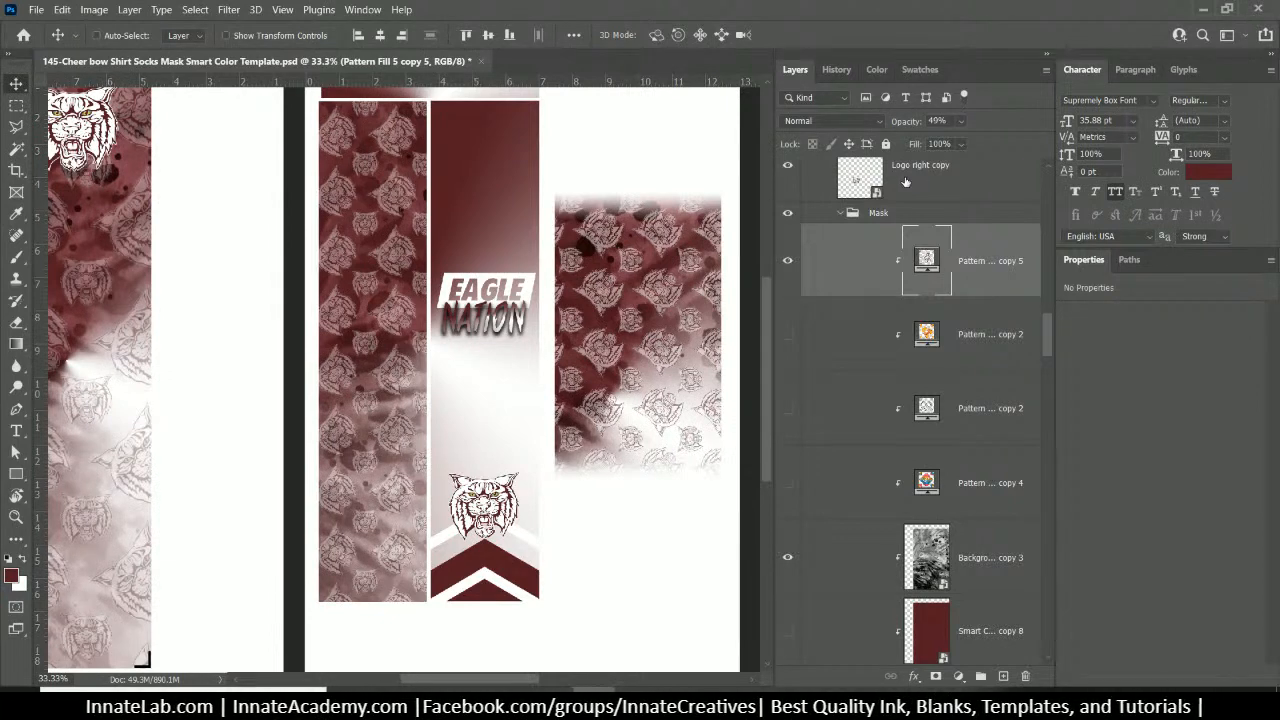
Copy the shirt's Text Smart group onto the Cheer Bow-Headband artboard
key("ctrl+minus")
key("ctrl+minus")
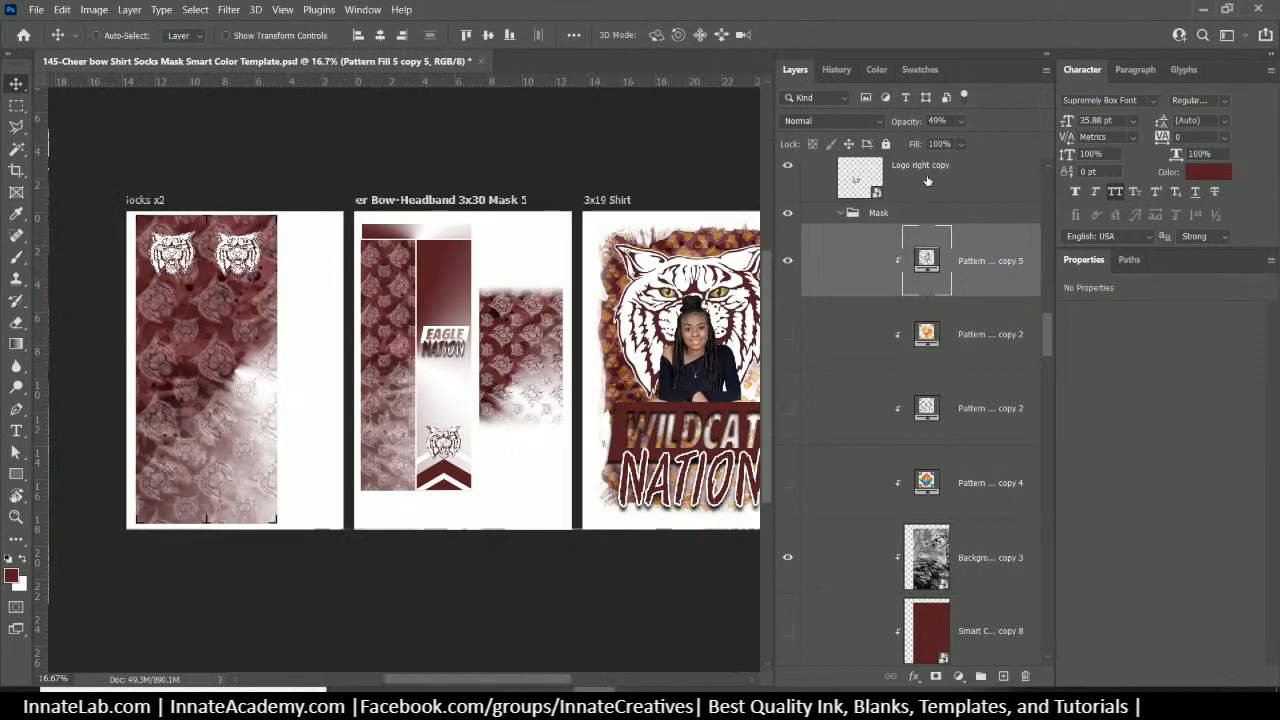
left_click_drag(658, 439, 621, 430)
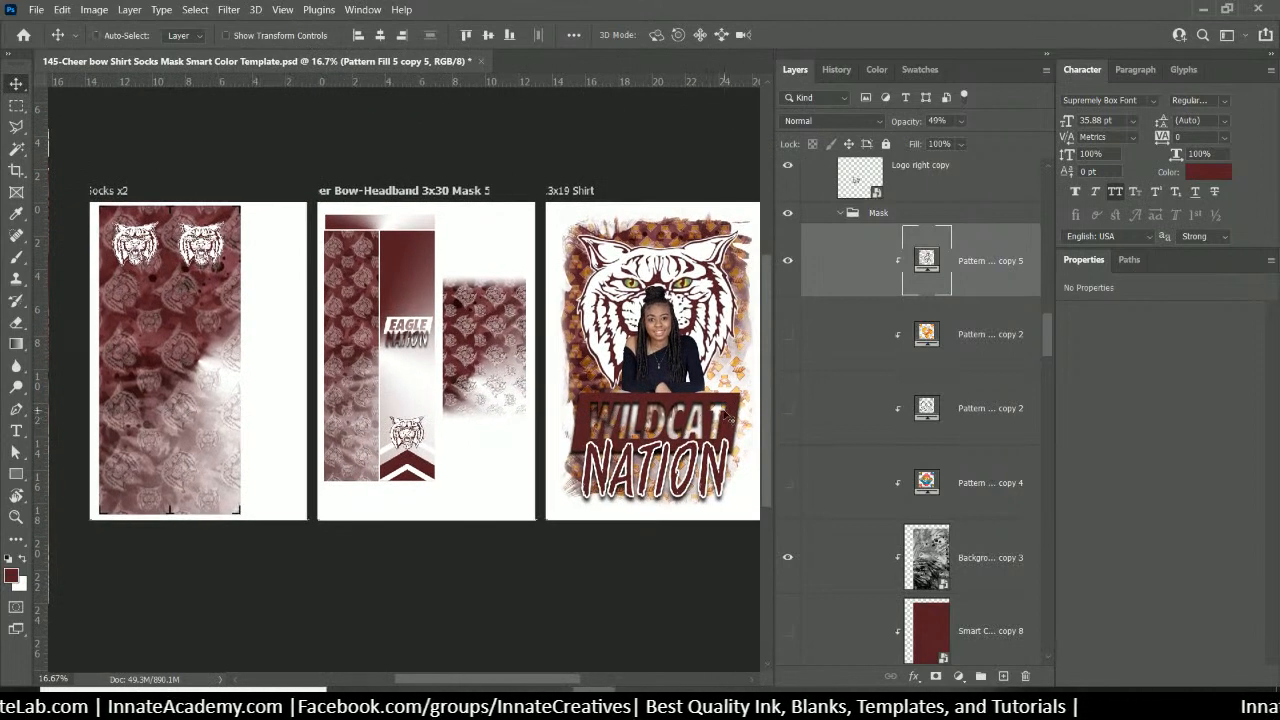
right_click(730, 415)
right_click(736, 408)
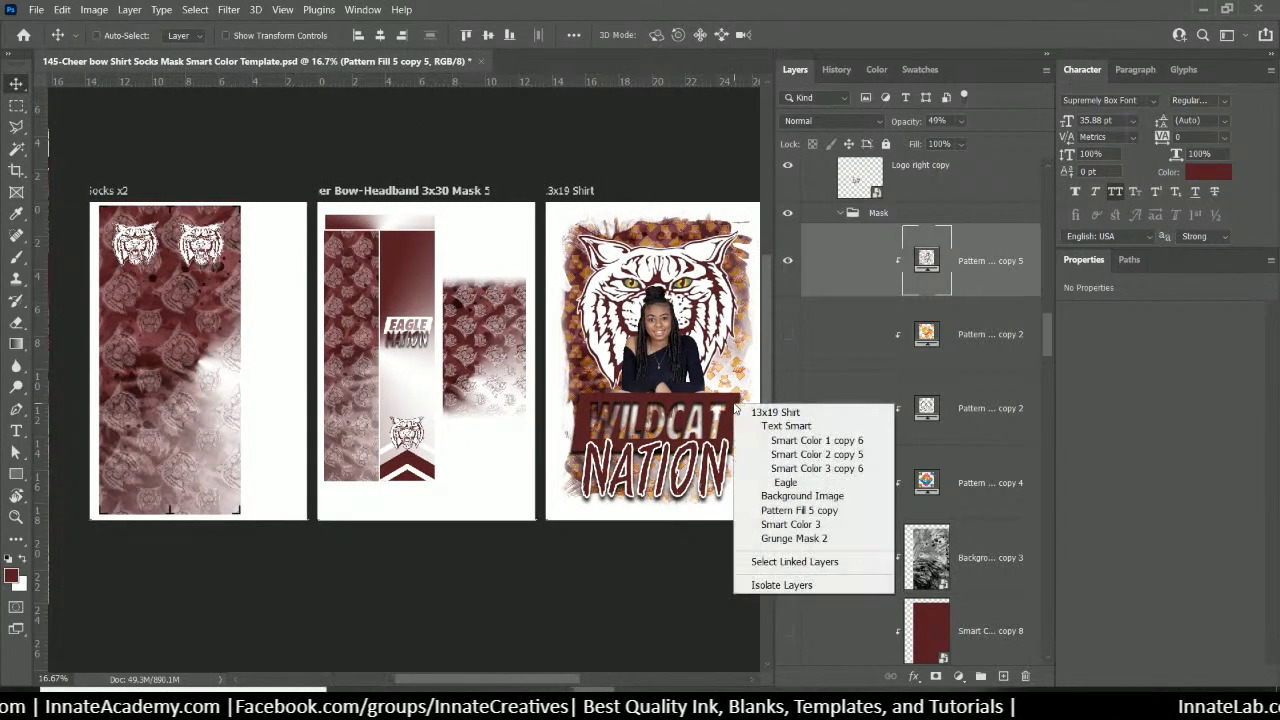
left_click(786, 426)
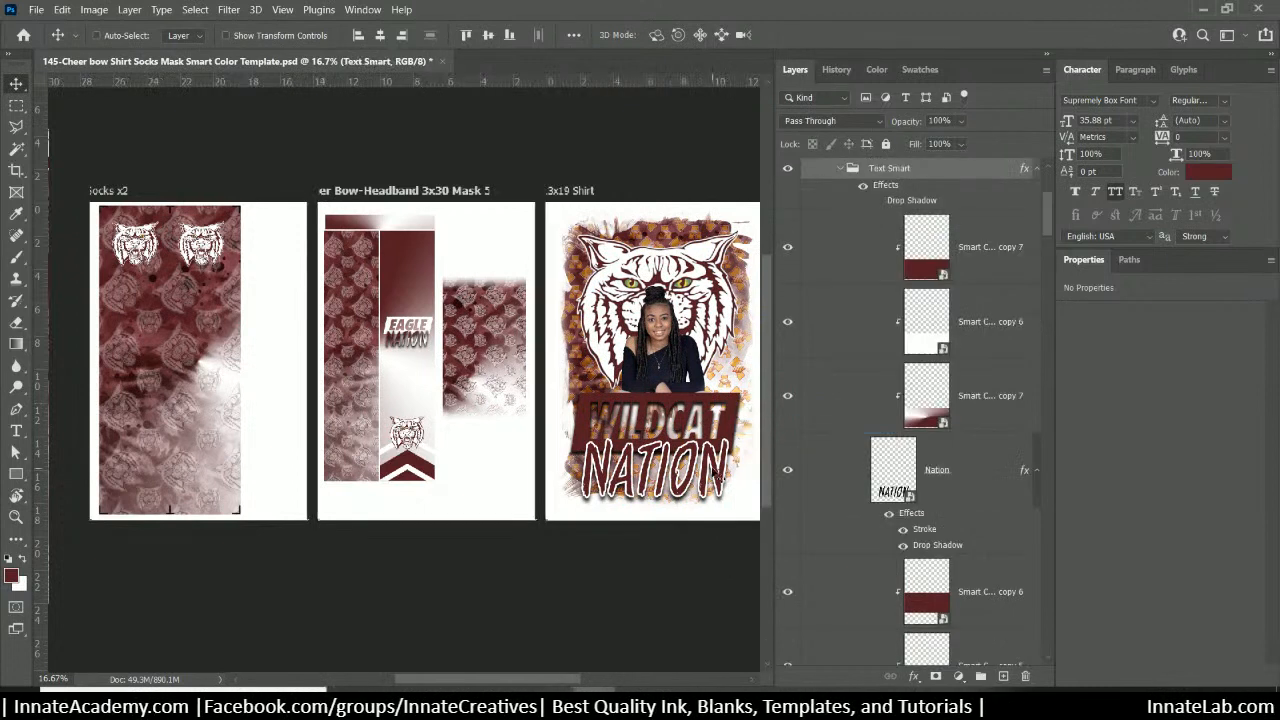
left_click(839, 168)
left_click(872, 224)
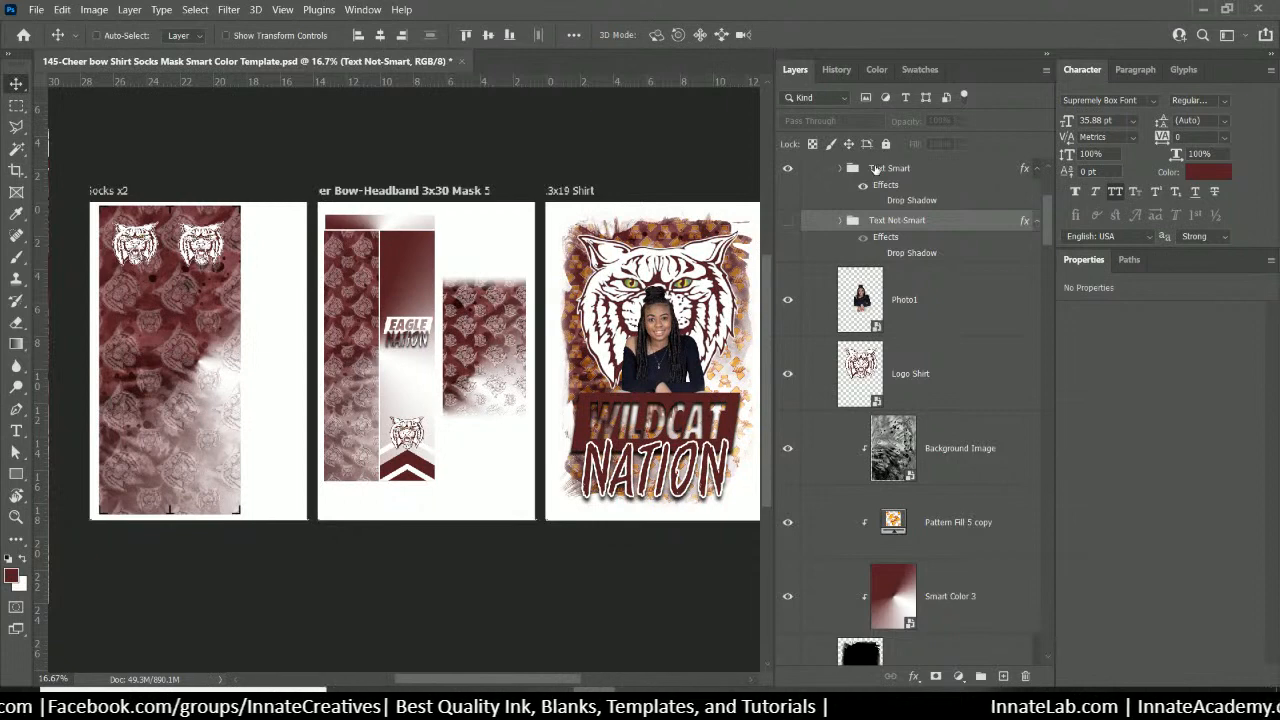
left_click(875, 170)
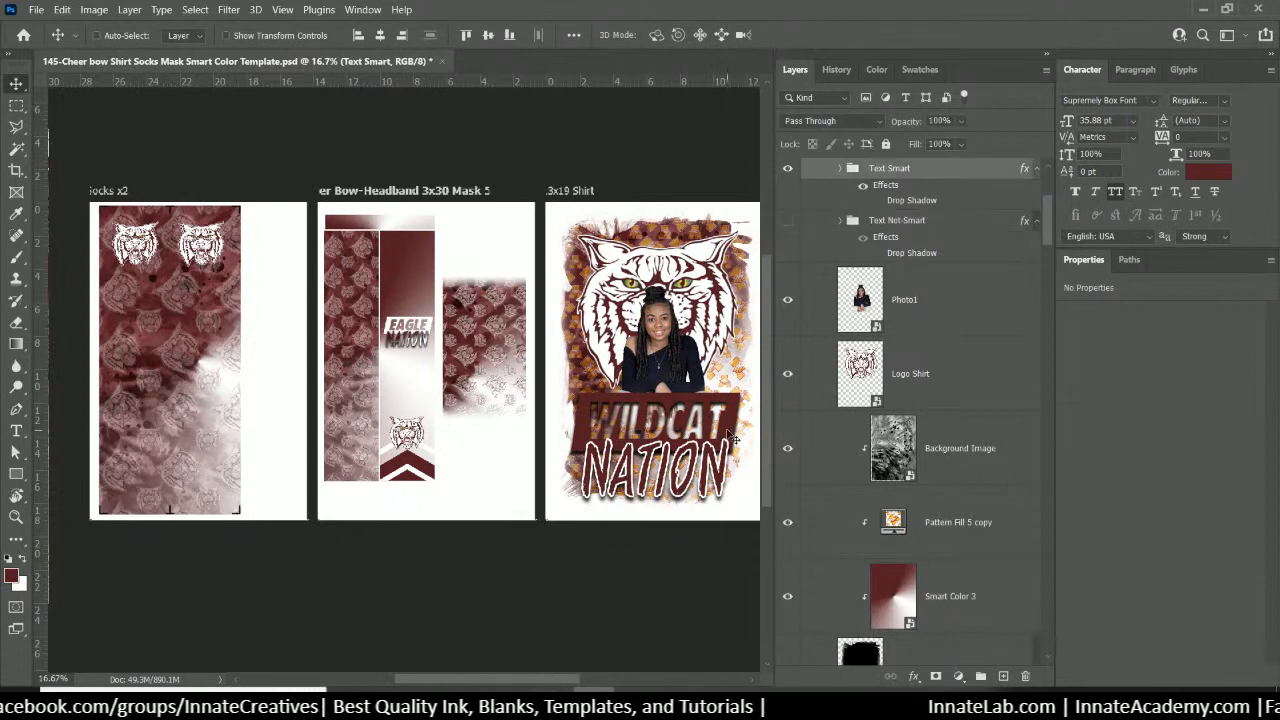
left_click_drag(733, 437, 488, 333)
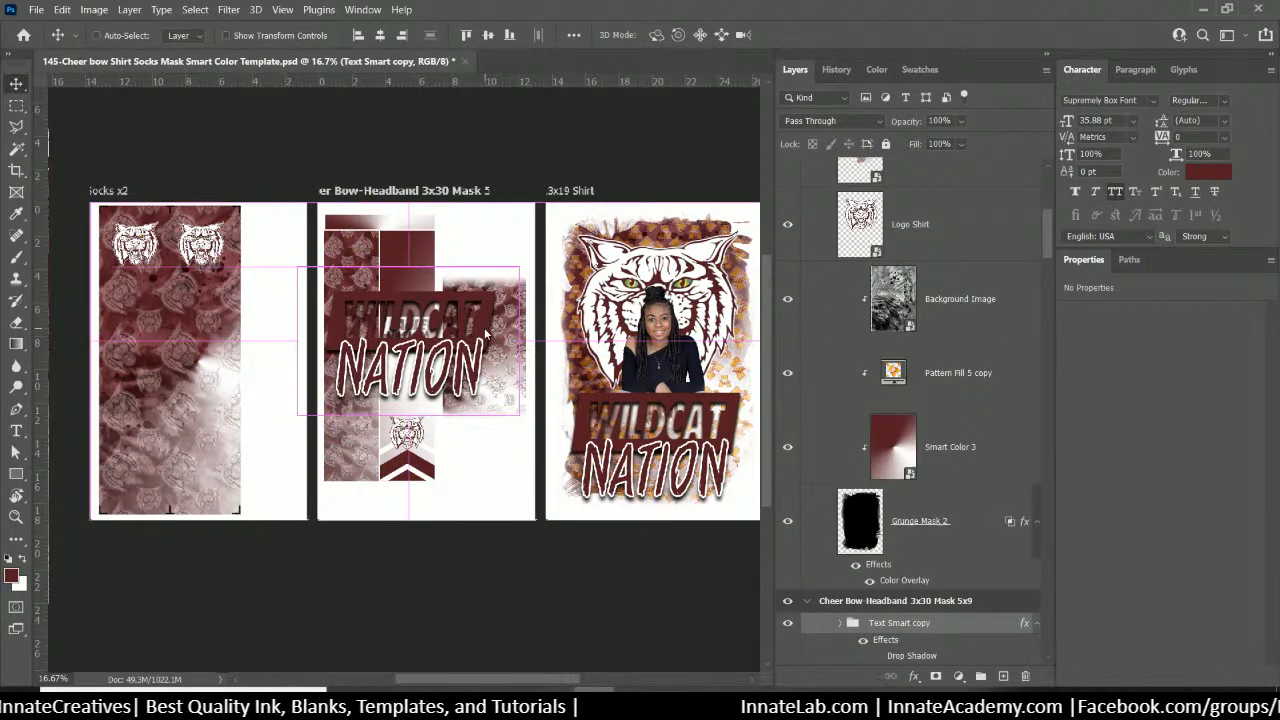
Scale the copied Text Smart group to about 25% and position it over the EAGLE NATION lettering on the bow strip
key("ctrl+t")
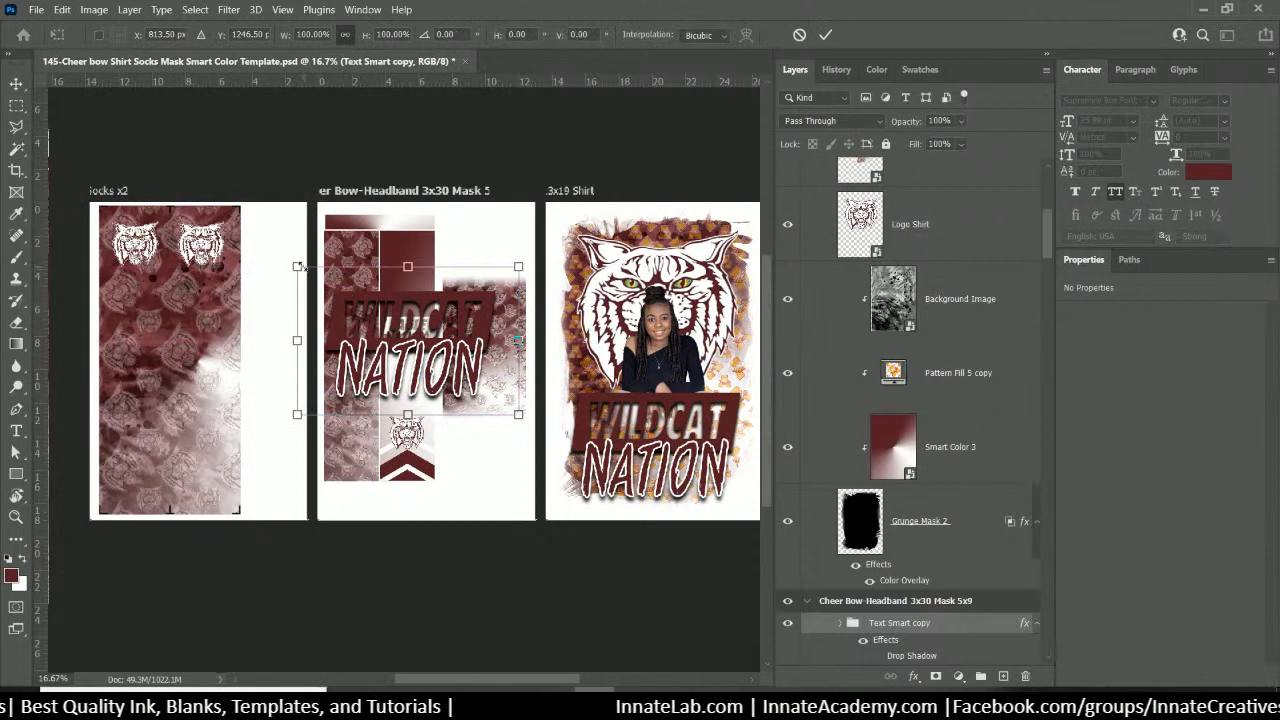
left_click_drag(299, 267, 405, 335)
scroll(405, 335, "up", 3)
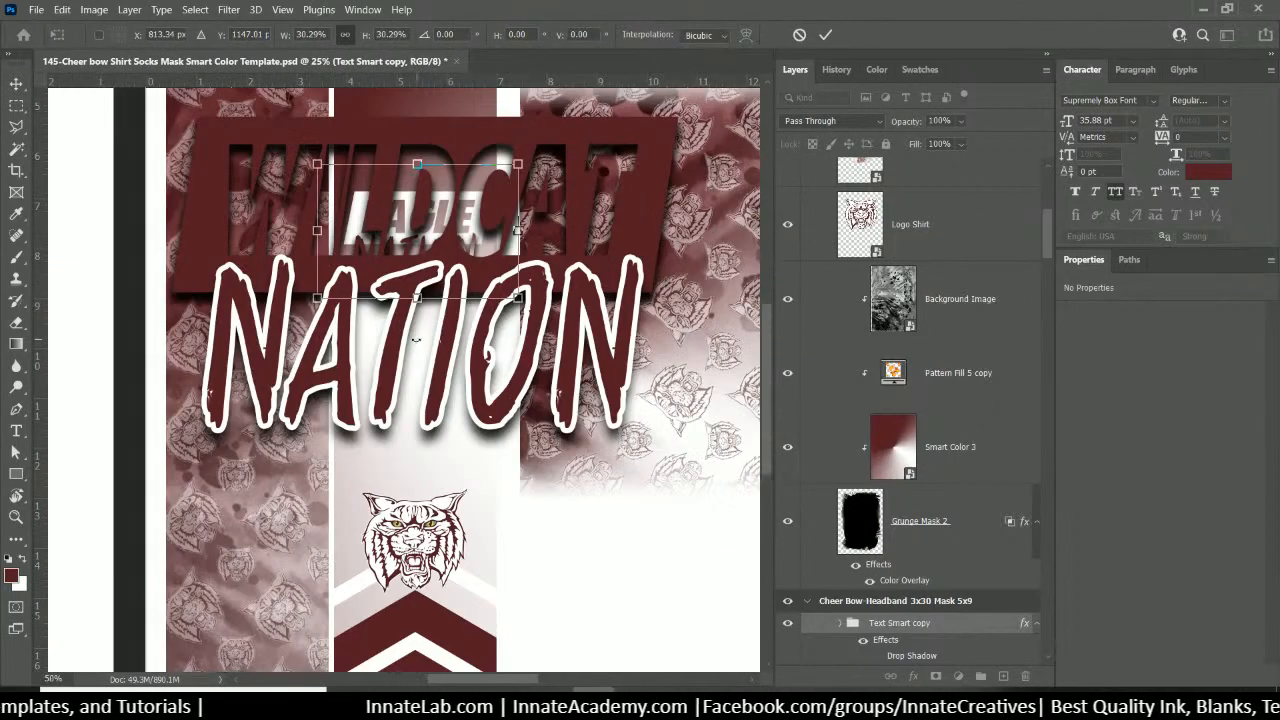
left_click_drag(517, 298, 483, 274)
left_click_drag(408, 224, 421, 234)
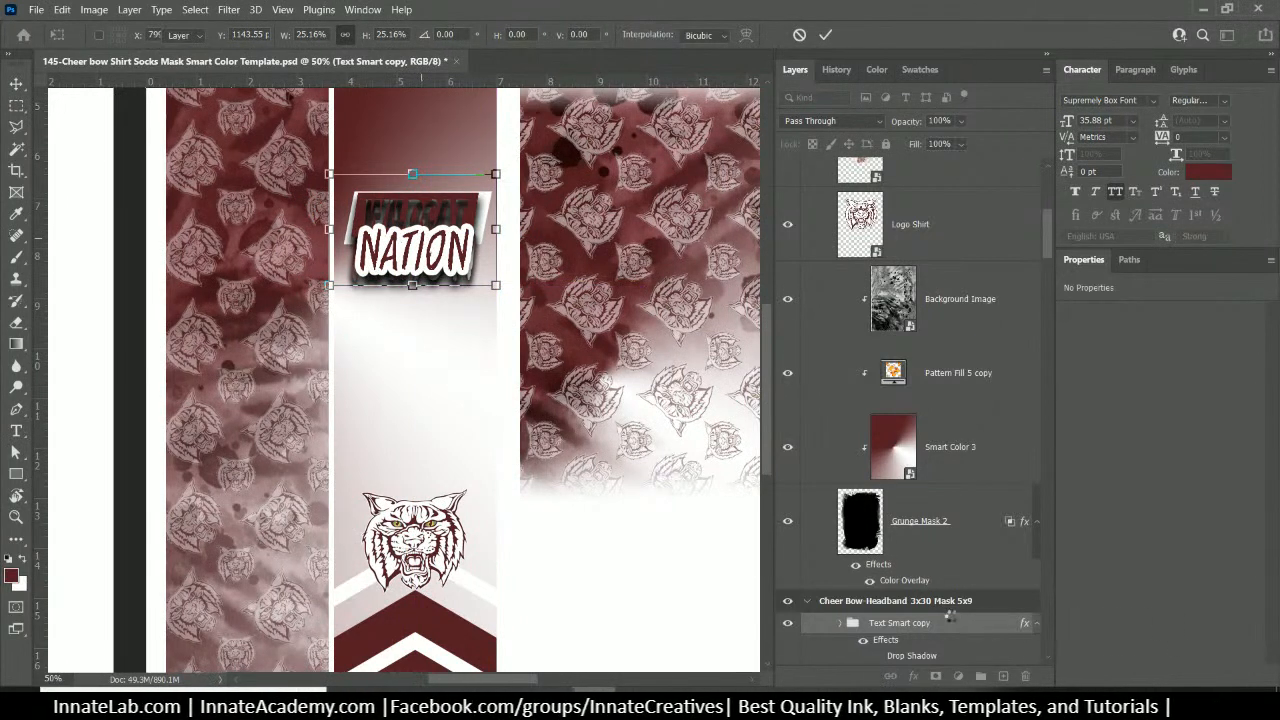
Reduce the stroke of the Nation layer in the Text Smart copy group to 6 px
scroll(947, 617, "down", 3)
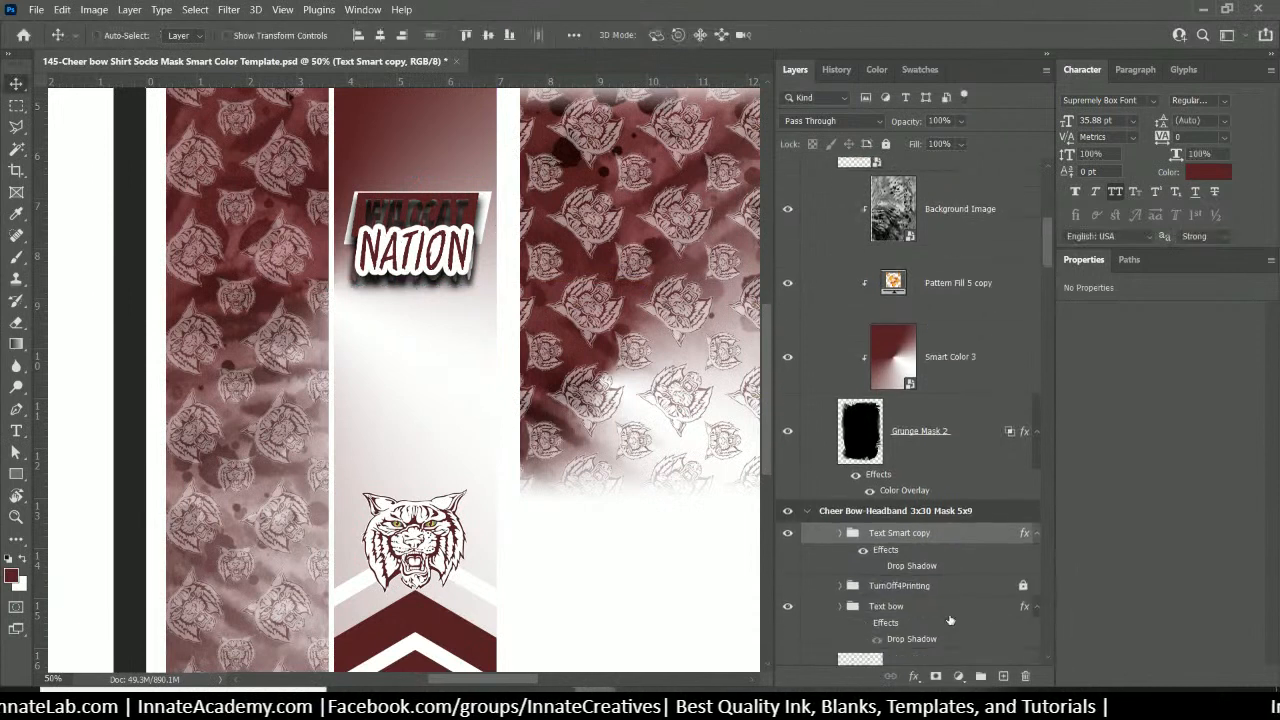
scroll(933, 577, "down", 2)
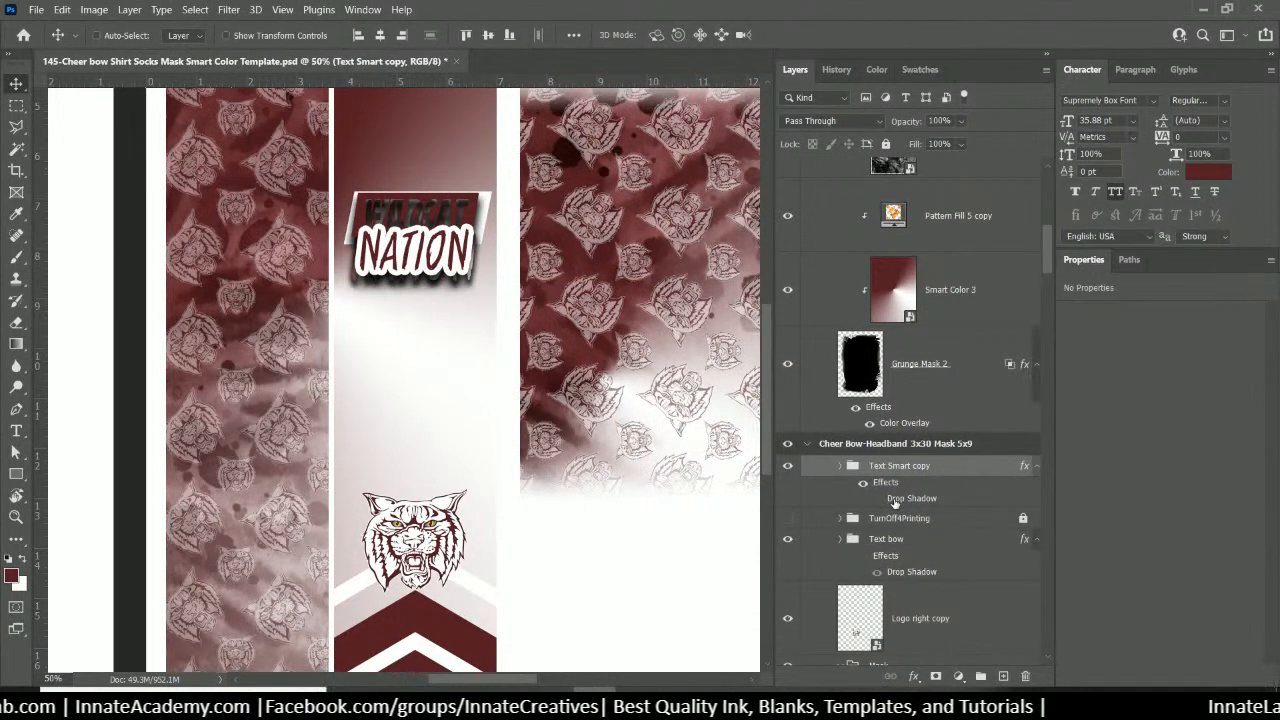
left_click(841, 466)
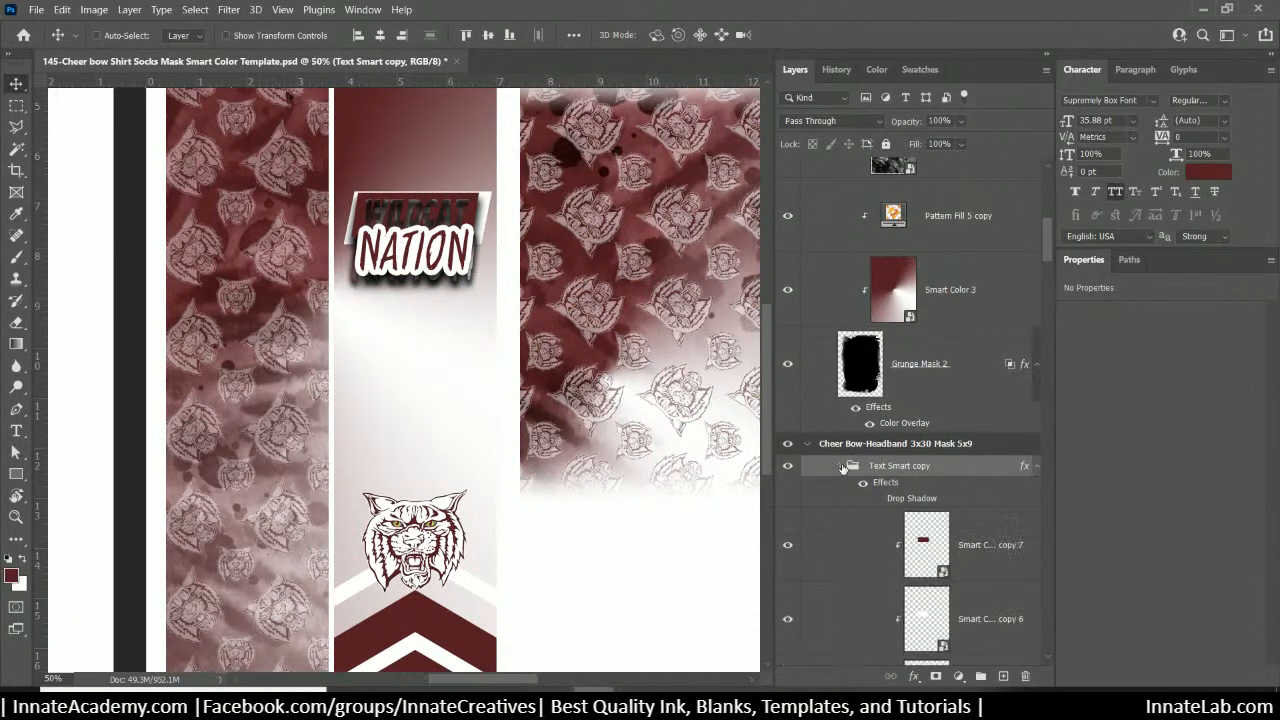
scroll(851, 482, "down", 10)
left_click(929, 511)
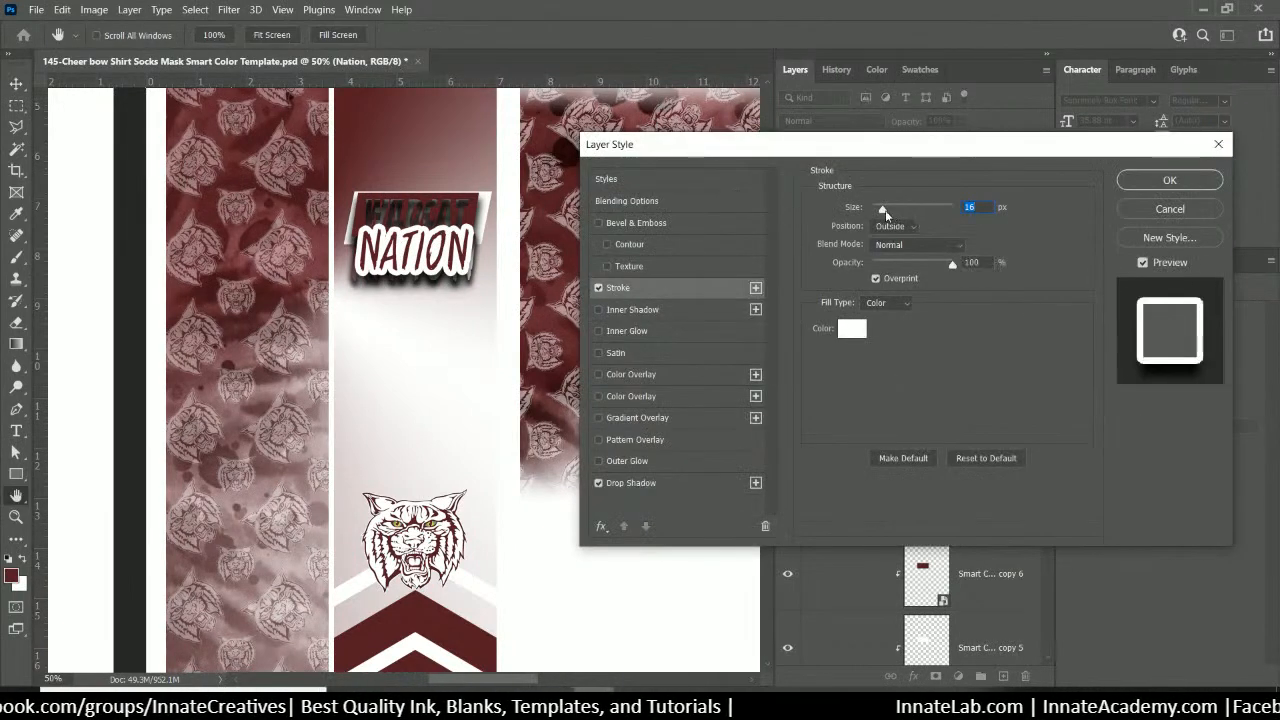
left_click_drag(884, 211, 879, 210)
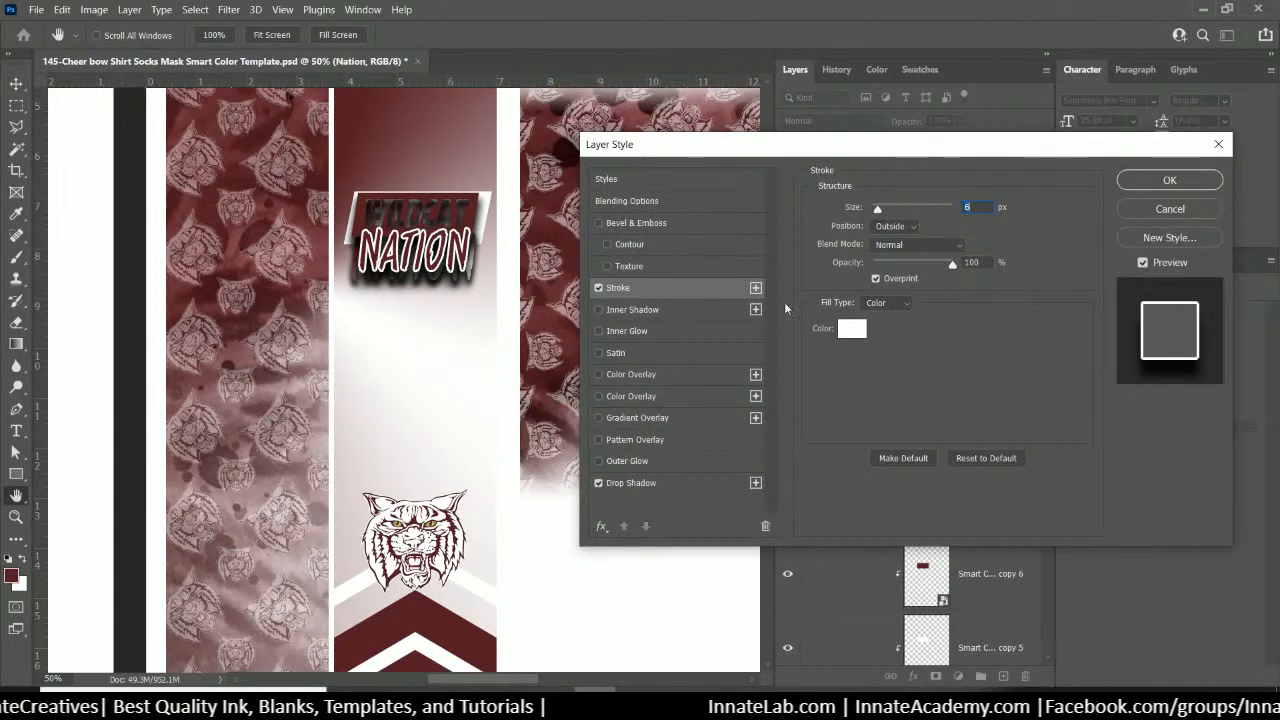
Set the Nation layer's drop shadow to 20 px distance, 9% spread and 10 px size
left_click(631, 481)
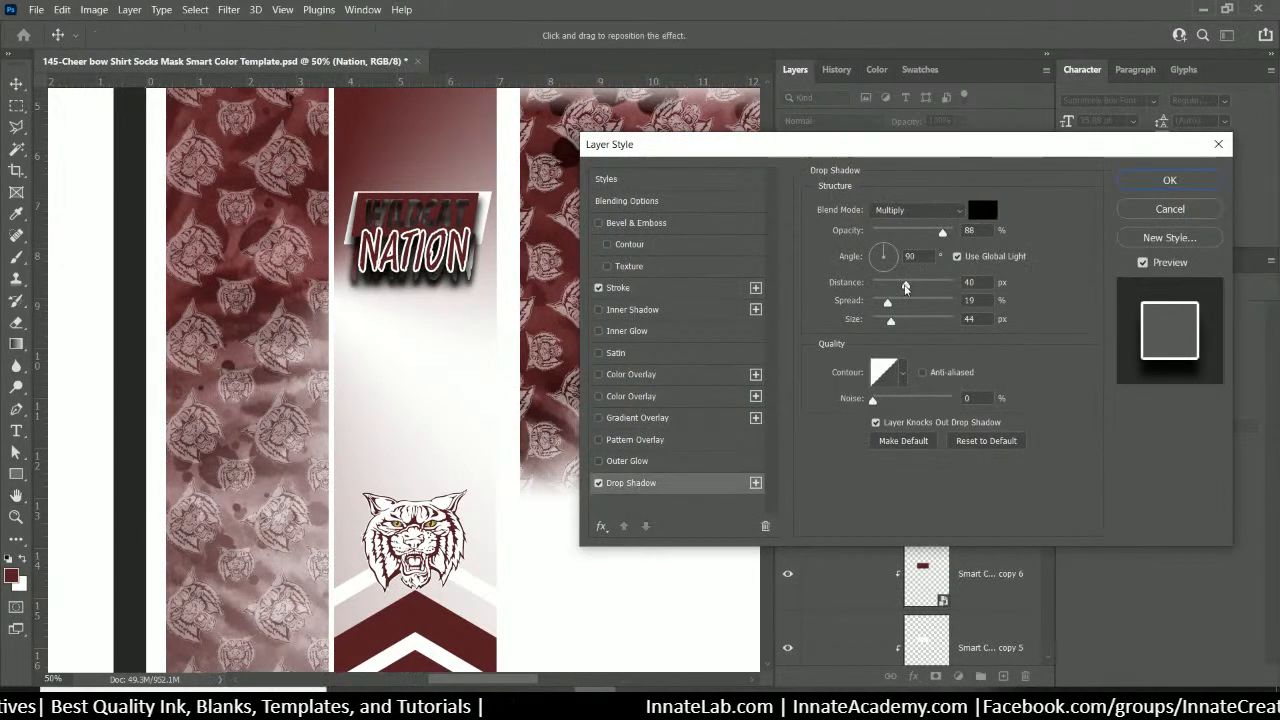
left_click_drag(906, 286, 868, 325)
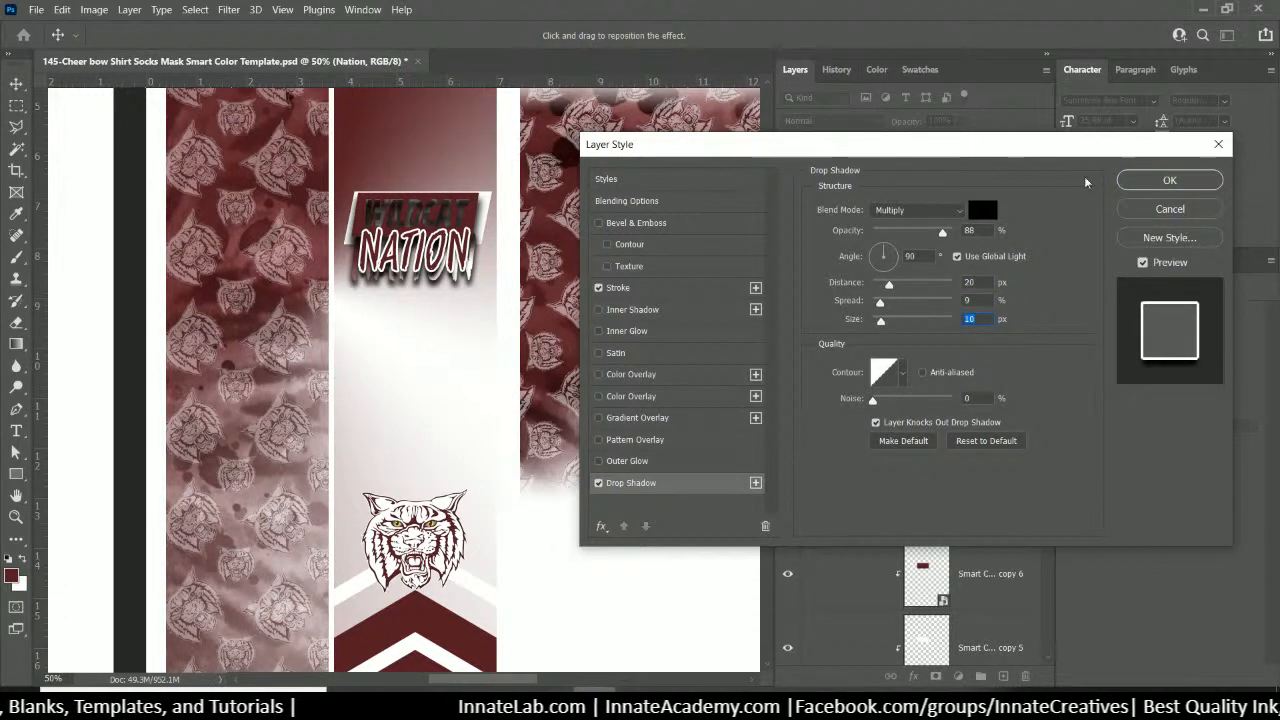
left_click(1166, 184)
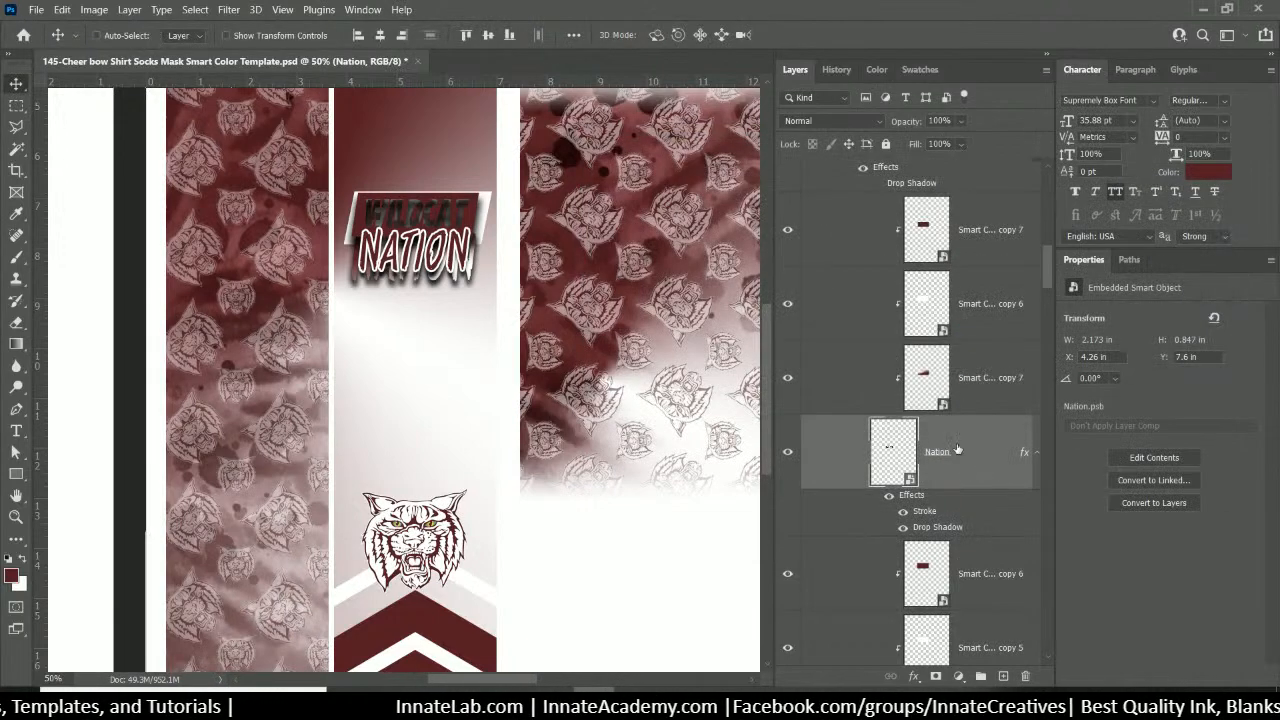
Copy the Nation layer's style and paste it onto the Eagle layer in the same group
right_click(956, 452)
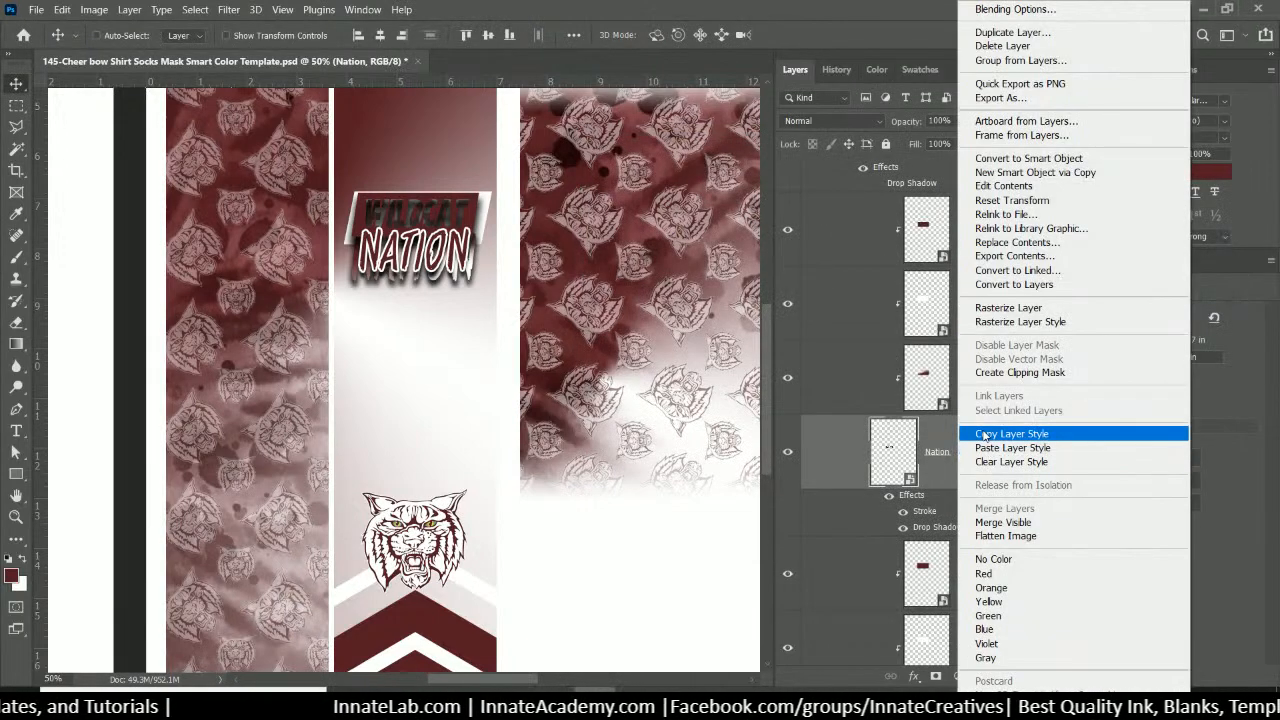
left_click(982, 433)
scroll(967, 512, "down", 3)
scroll(967, 512, "down", 2)
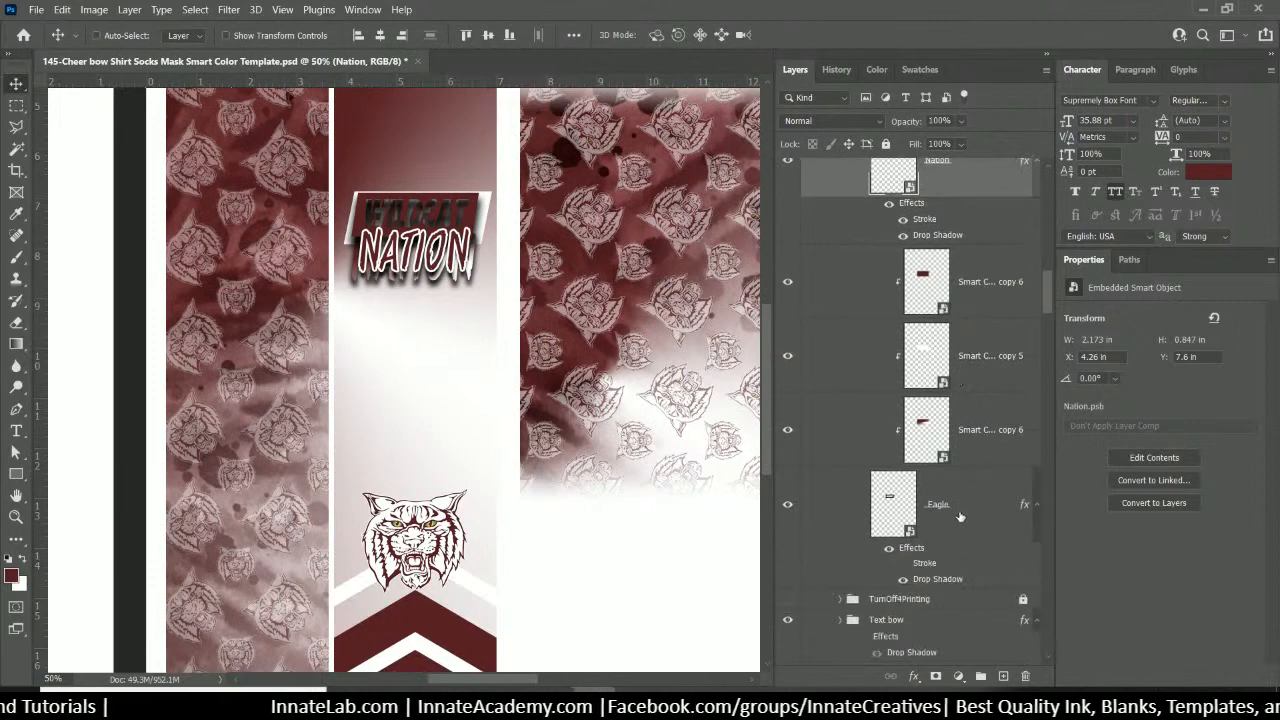
right_click(966, 516)
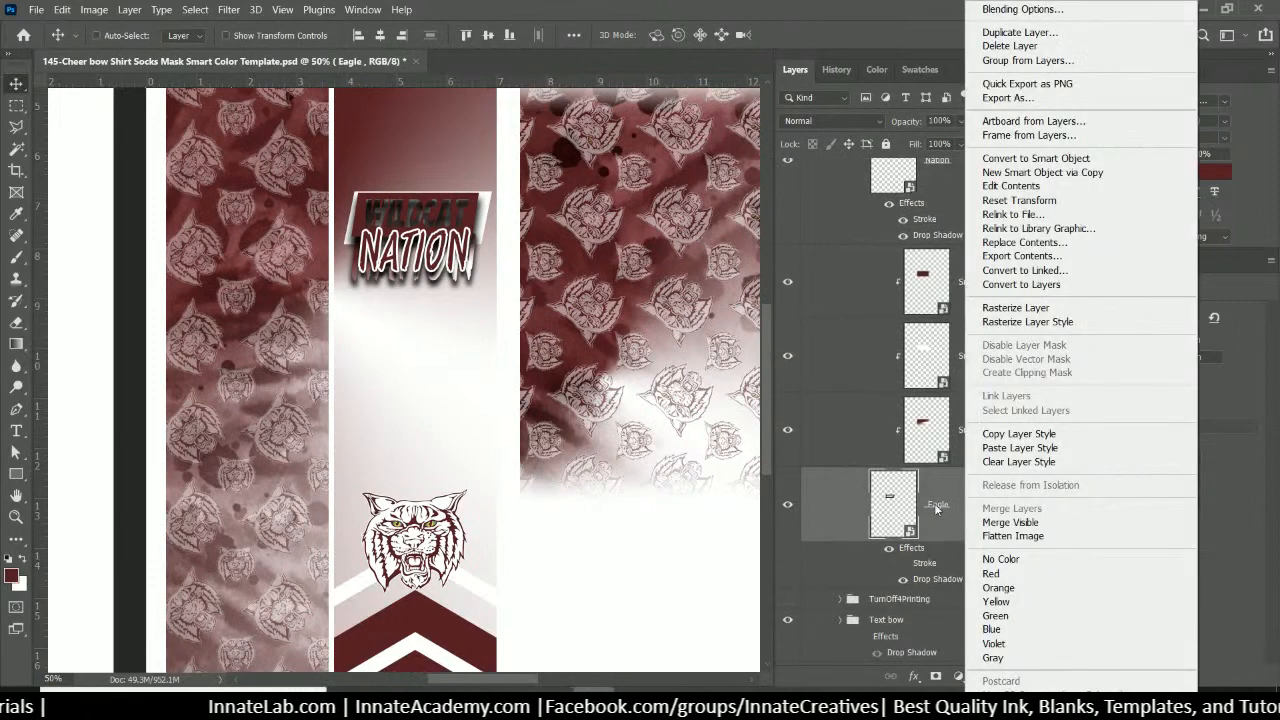
left_click(1007, 449)
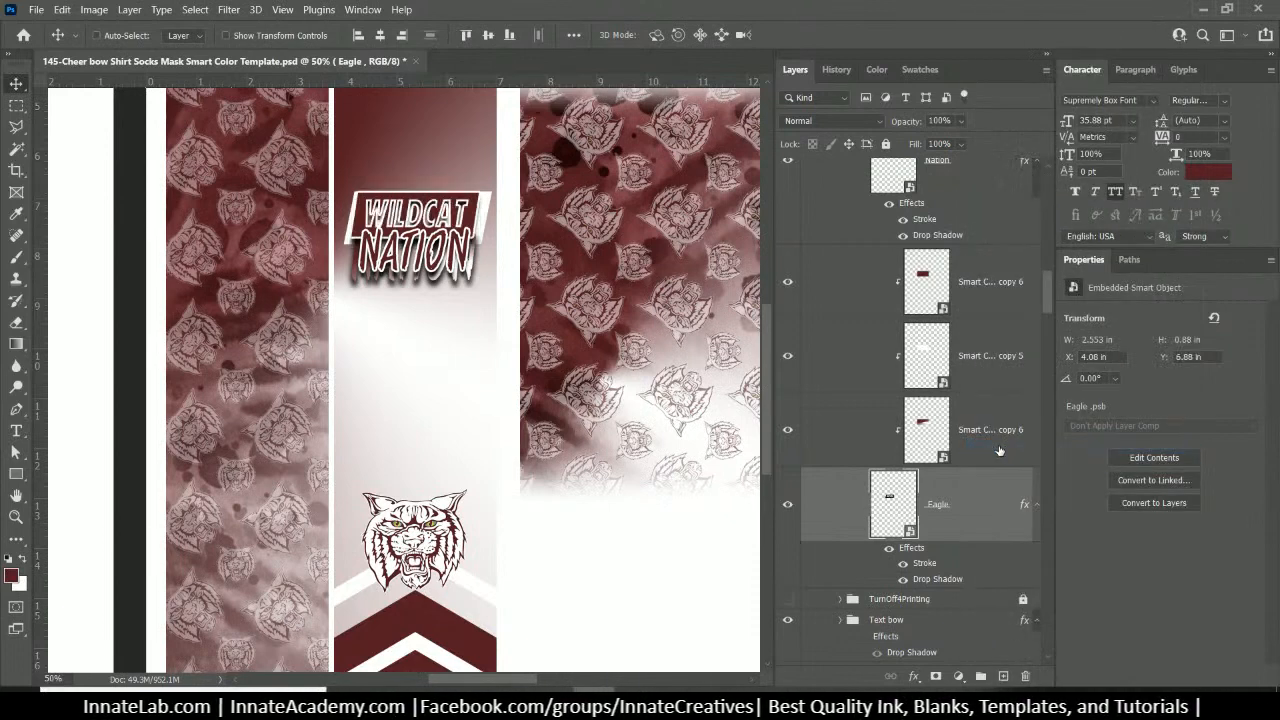
Turn off the Eagle layer's stroke and set its drop shadow distance to 11 px
left_click(903, 564)
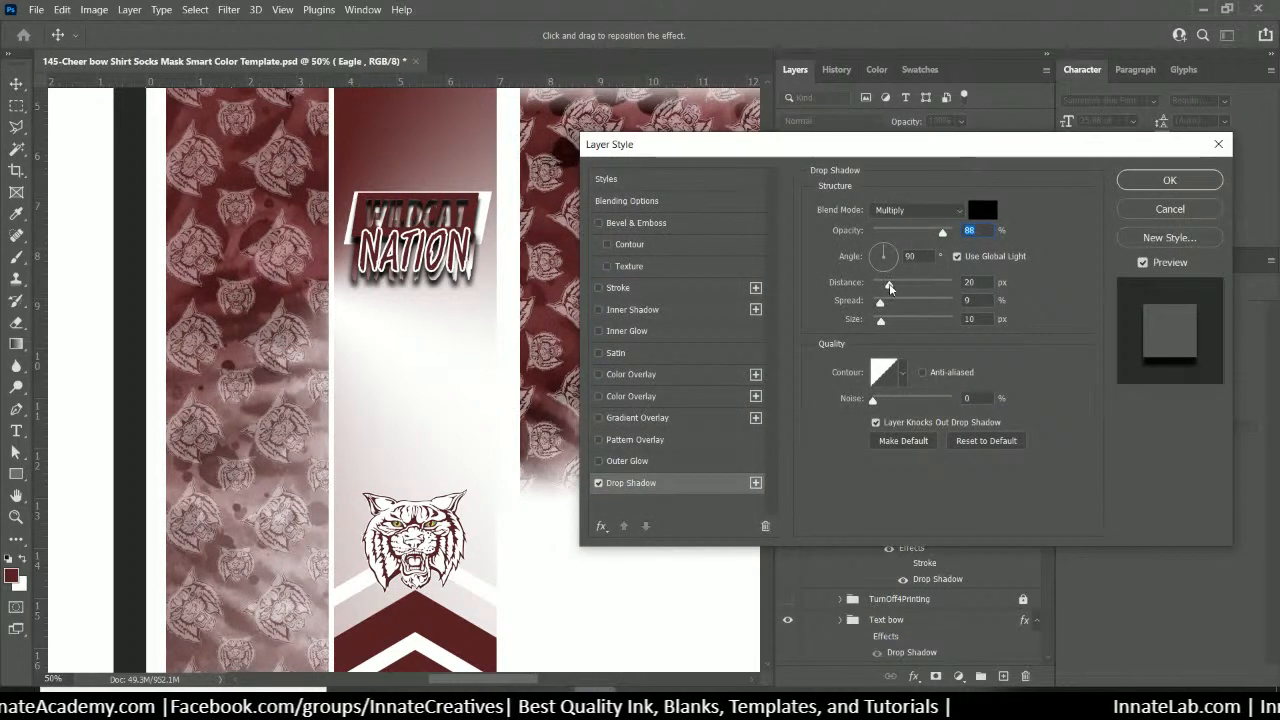
left_click_drag(890, 286, 883, 287)
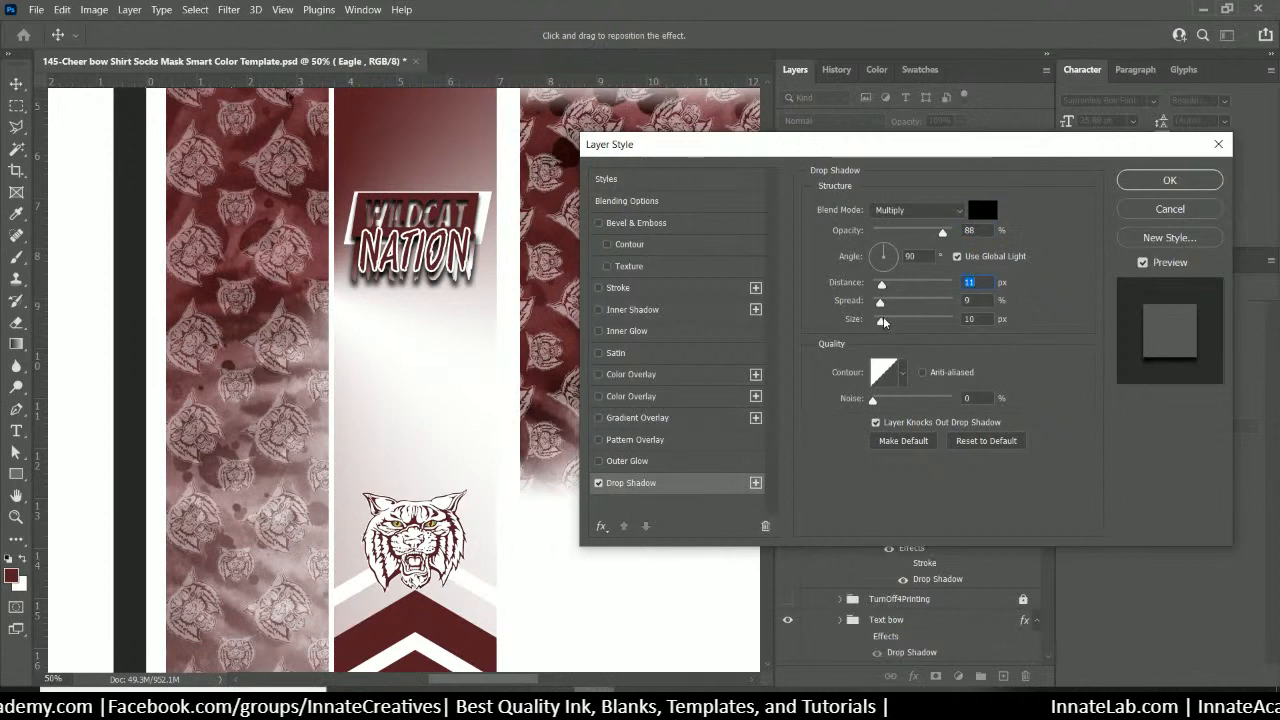
left_click(1170, 180)
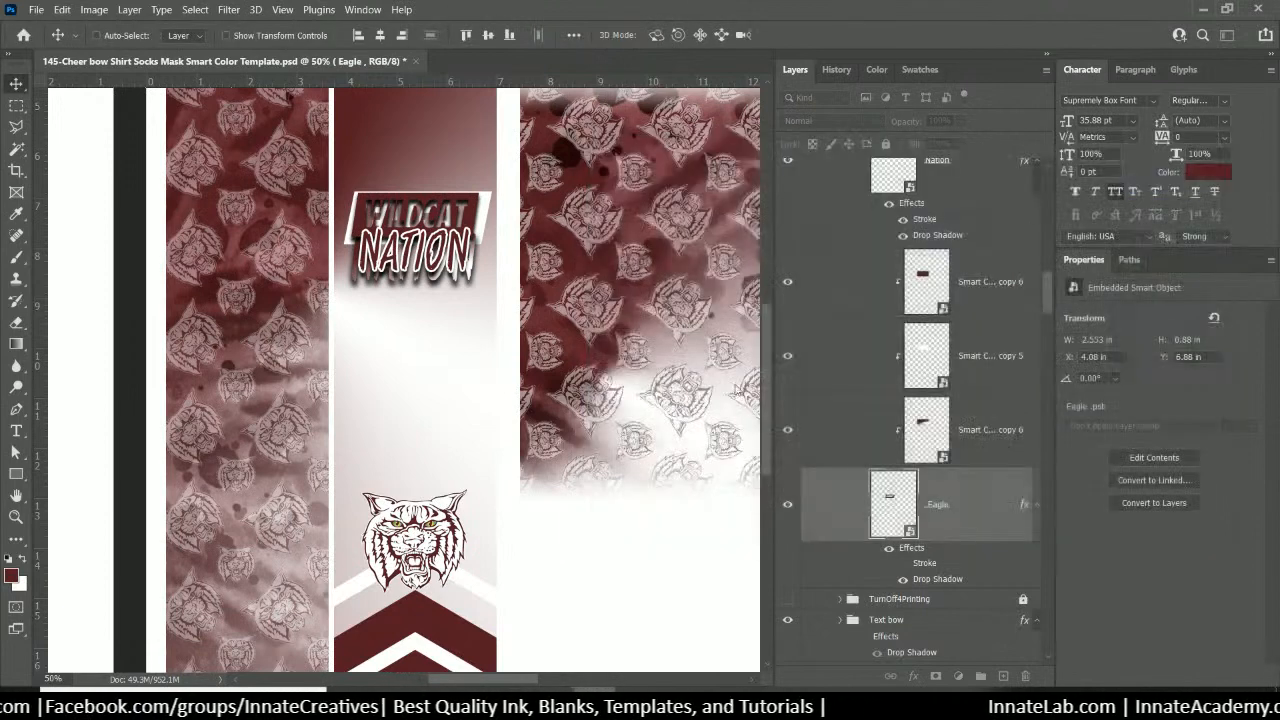
Delete the old Text bow group from the Cheer Bow-Headband artboard
scroll(890, 507, "down", 2)
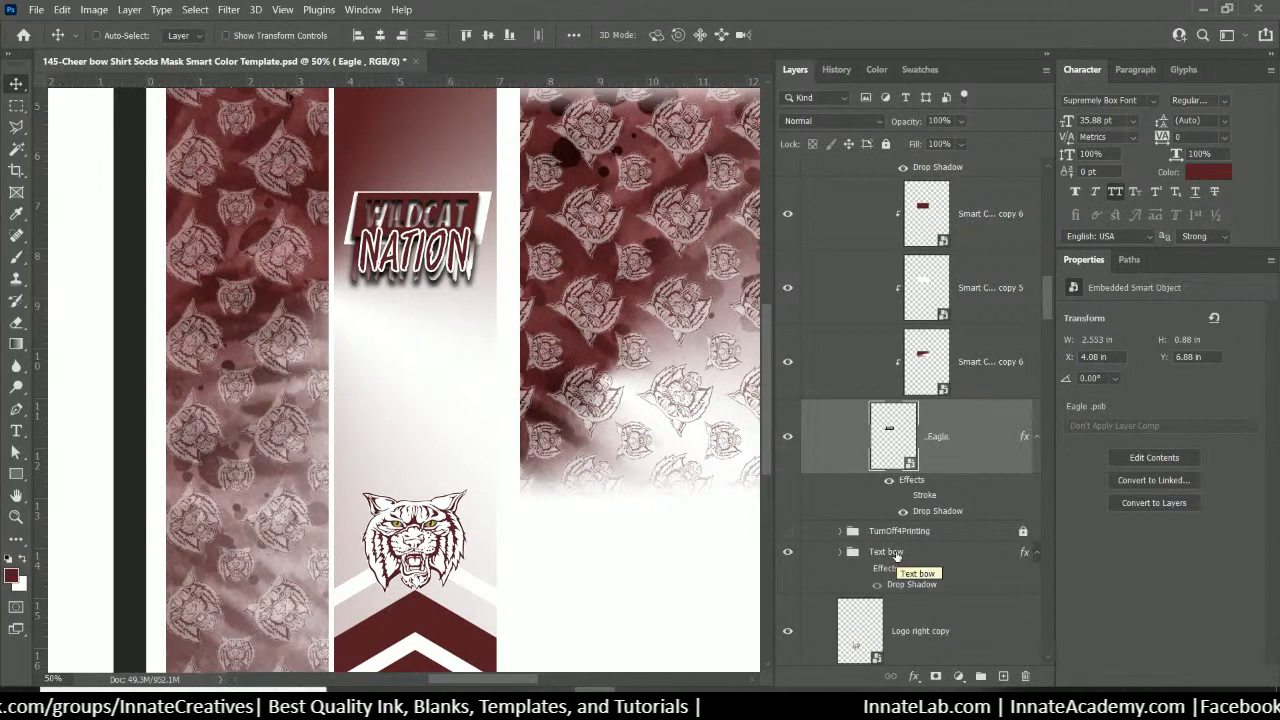
left_click(897, 556)
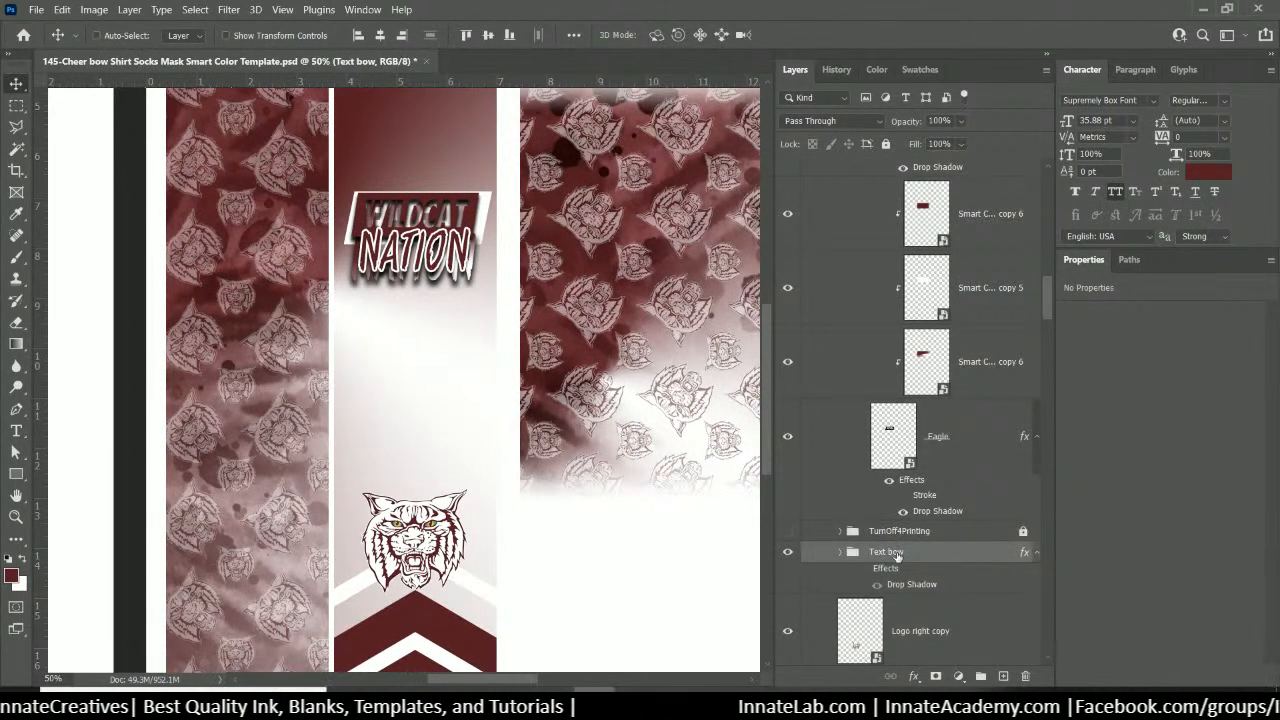
key("Delete")
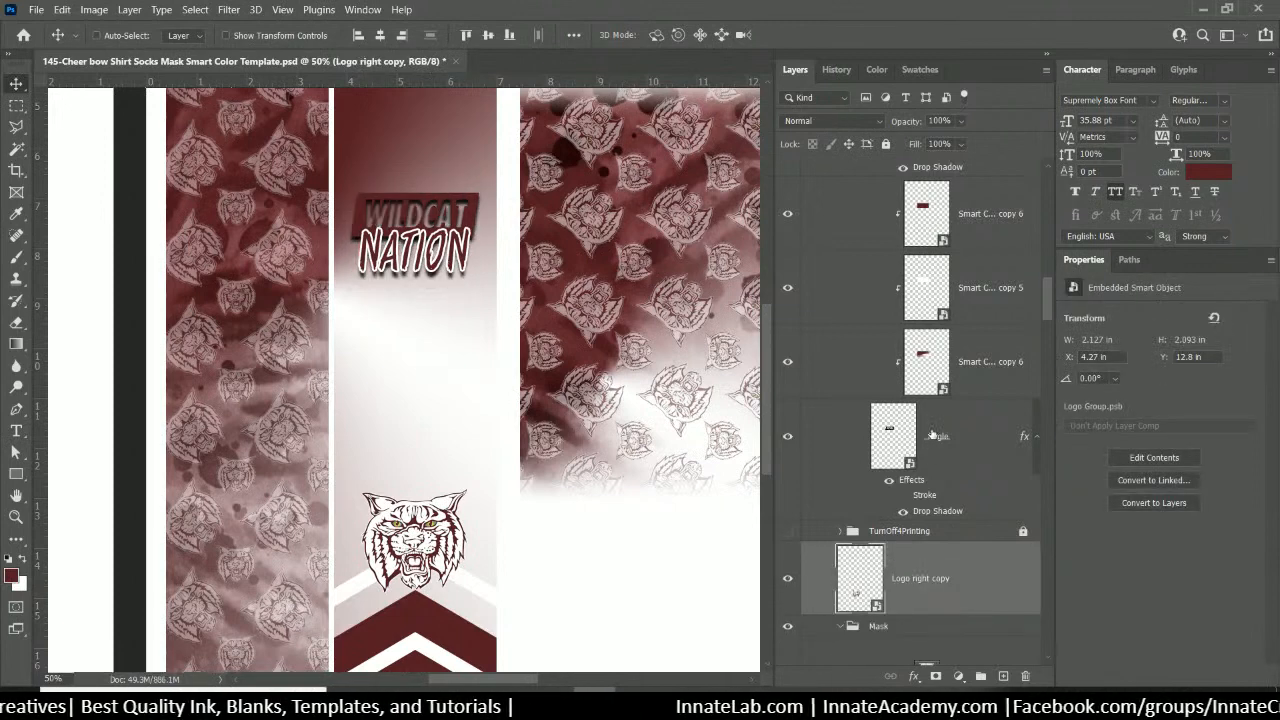
Rename the Text Smart copy group as Text Smart bow
scroll(932, 435, "up", 10)
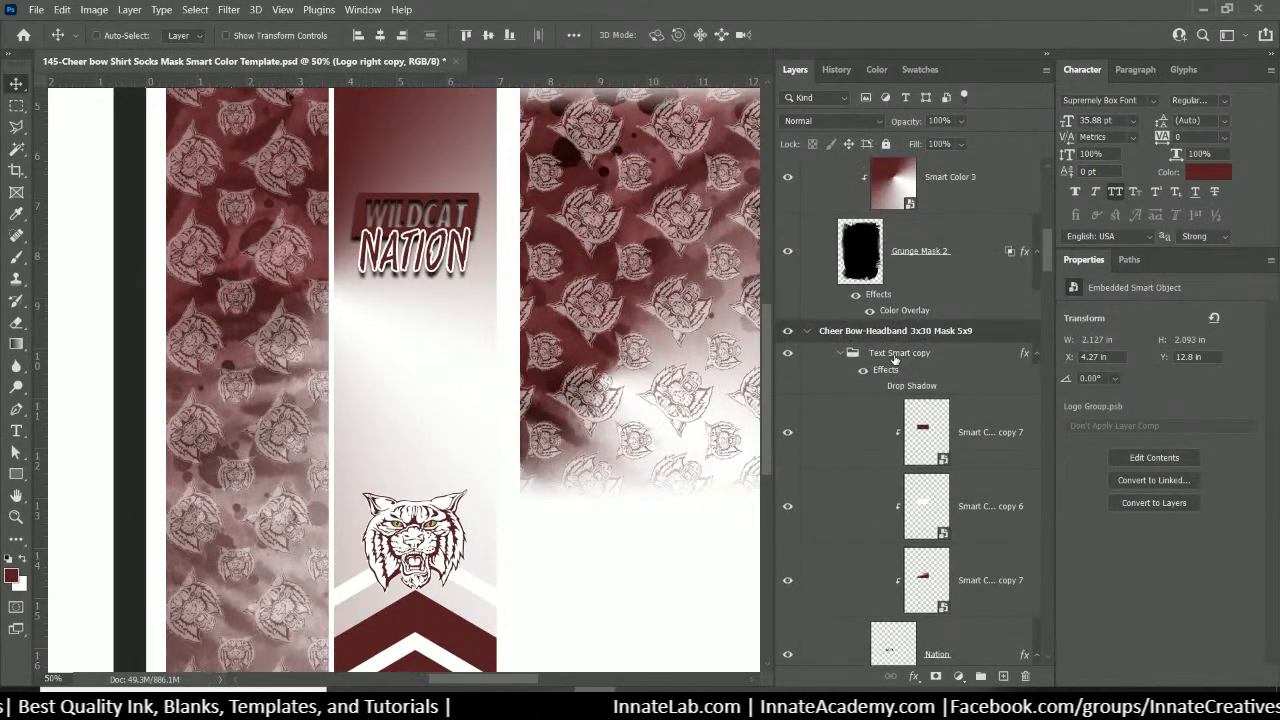
left_click(897, 356)
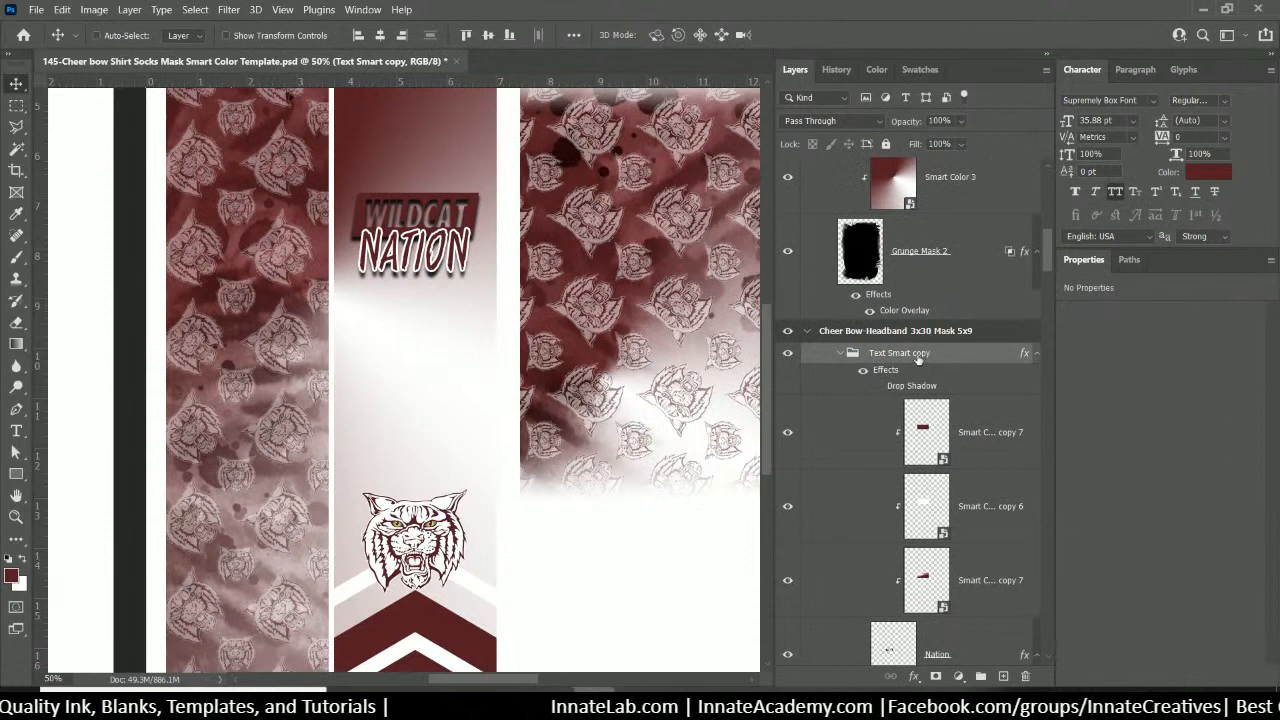
double_click(918, 354)
double_click(920, 352)
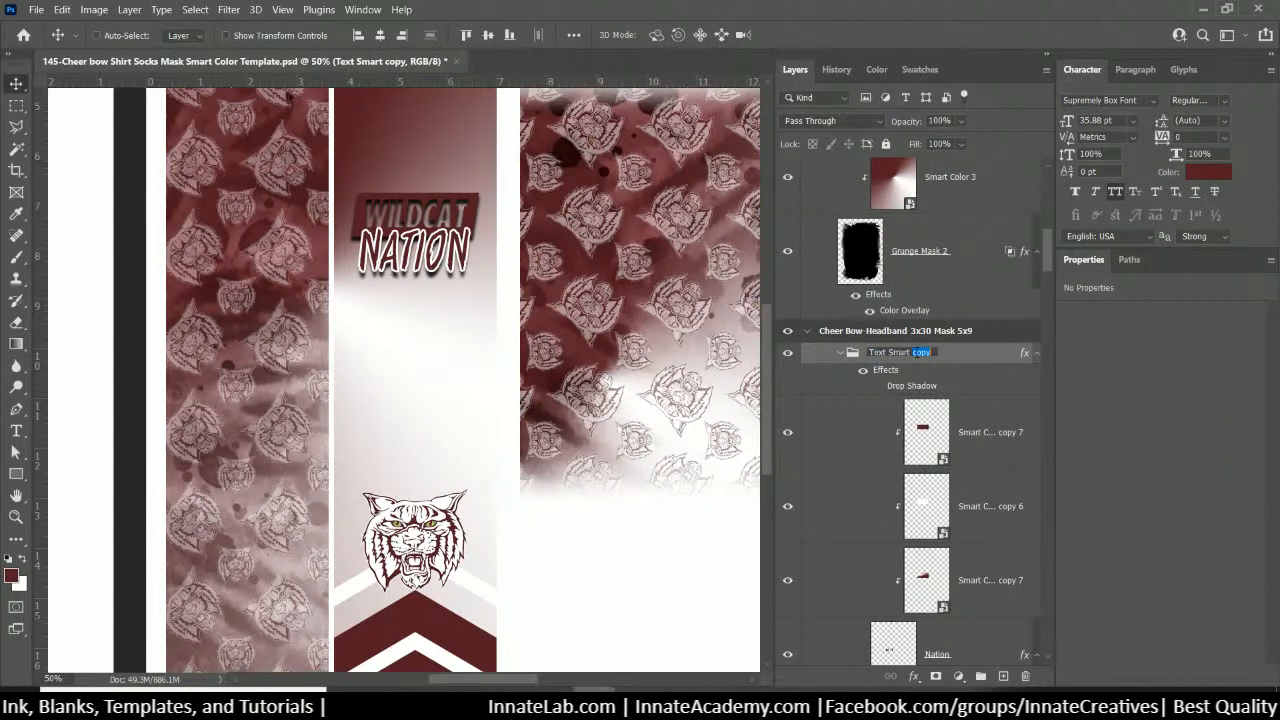
type("bow")
key("Return")
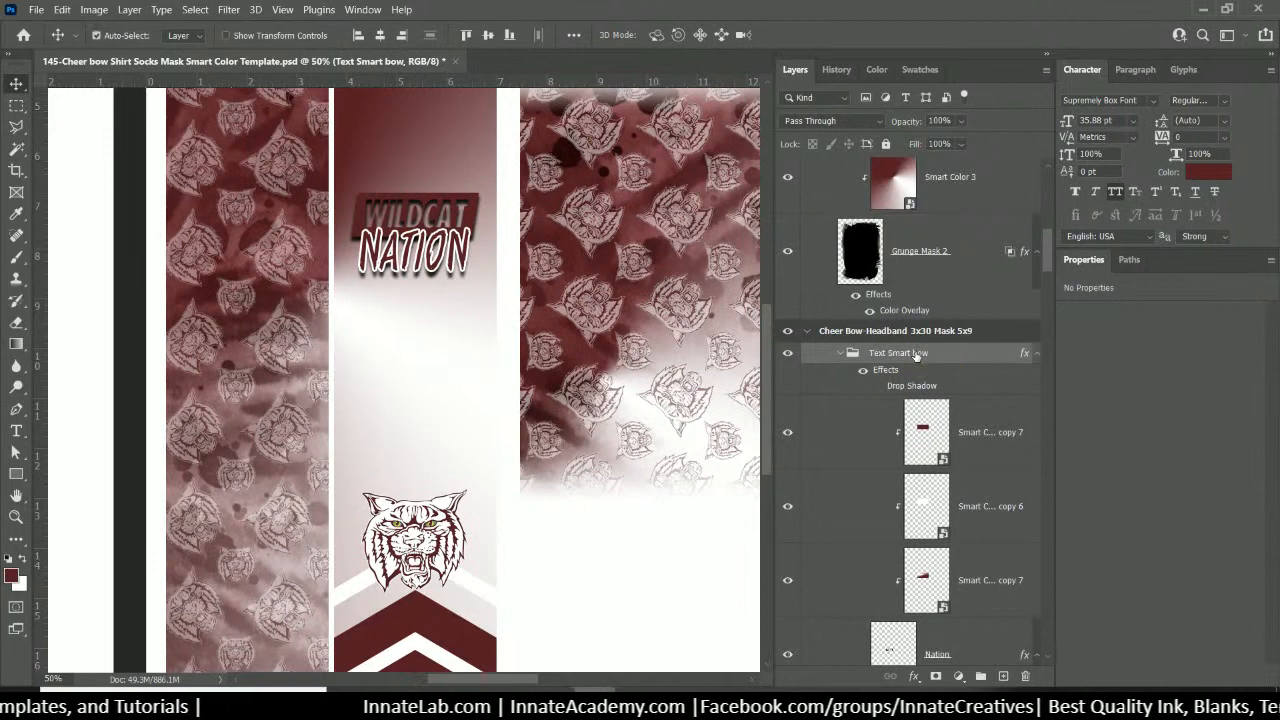
Undo the group rename and the deletion of the Text bow group
key("ctrl+z")
key("ctrl+z")
Expand the Text bow group and select its Nation text layer
scroll(990, 620, "down", 2)
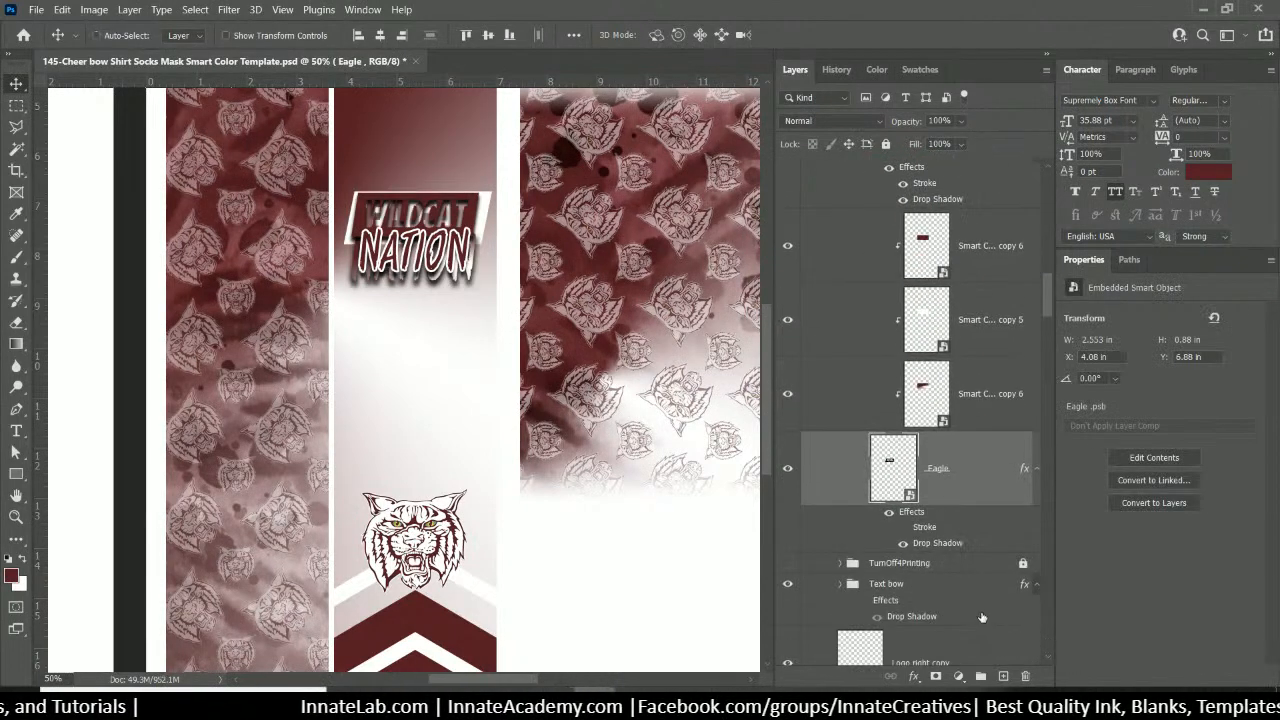
scroll(982, 618, "down", 2)
left_click(838, 474)
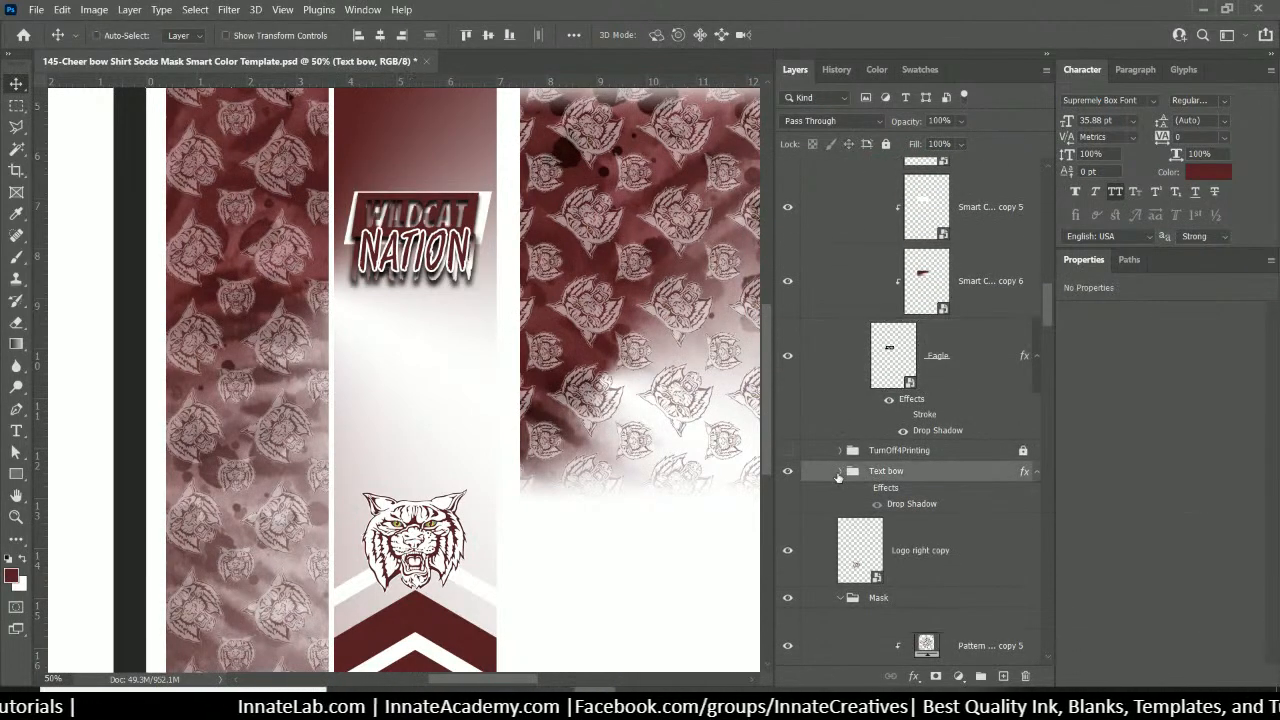
left_click(838, 471)
scroll(805, 476, "down", 3)
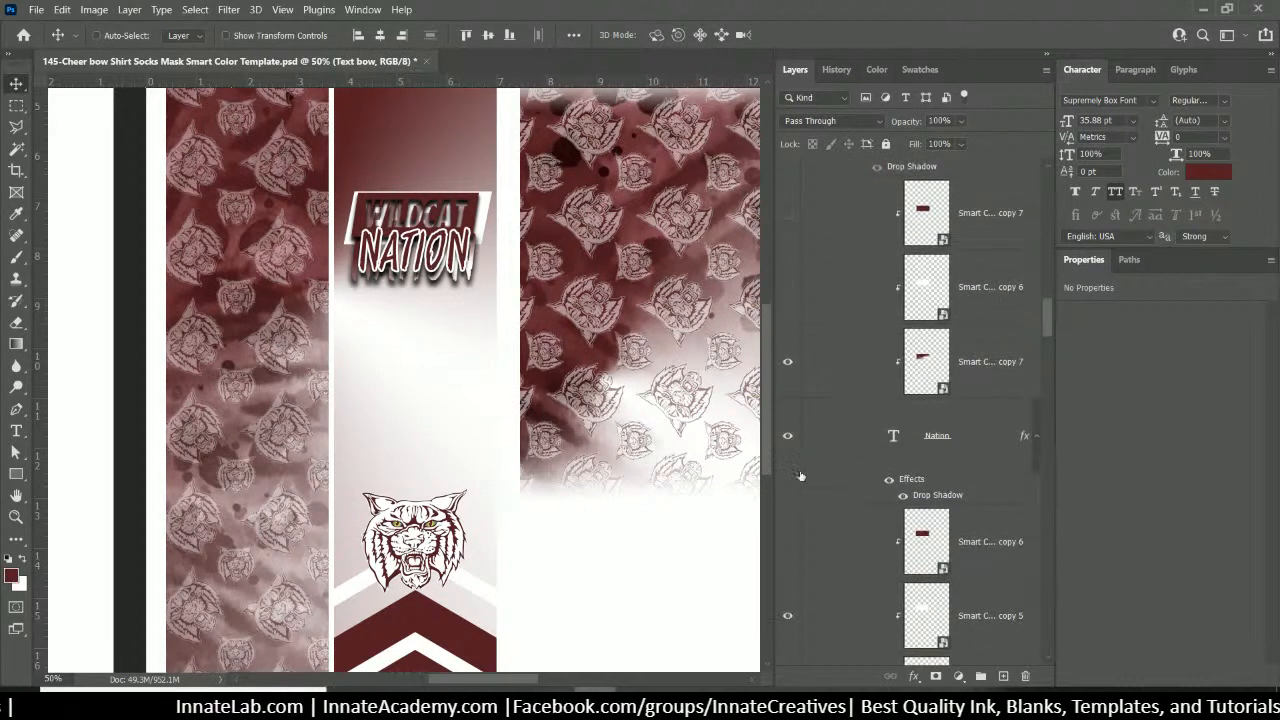
left_click(960, 436)
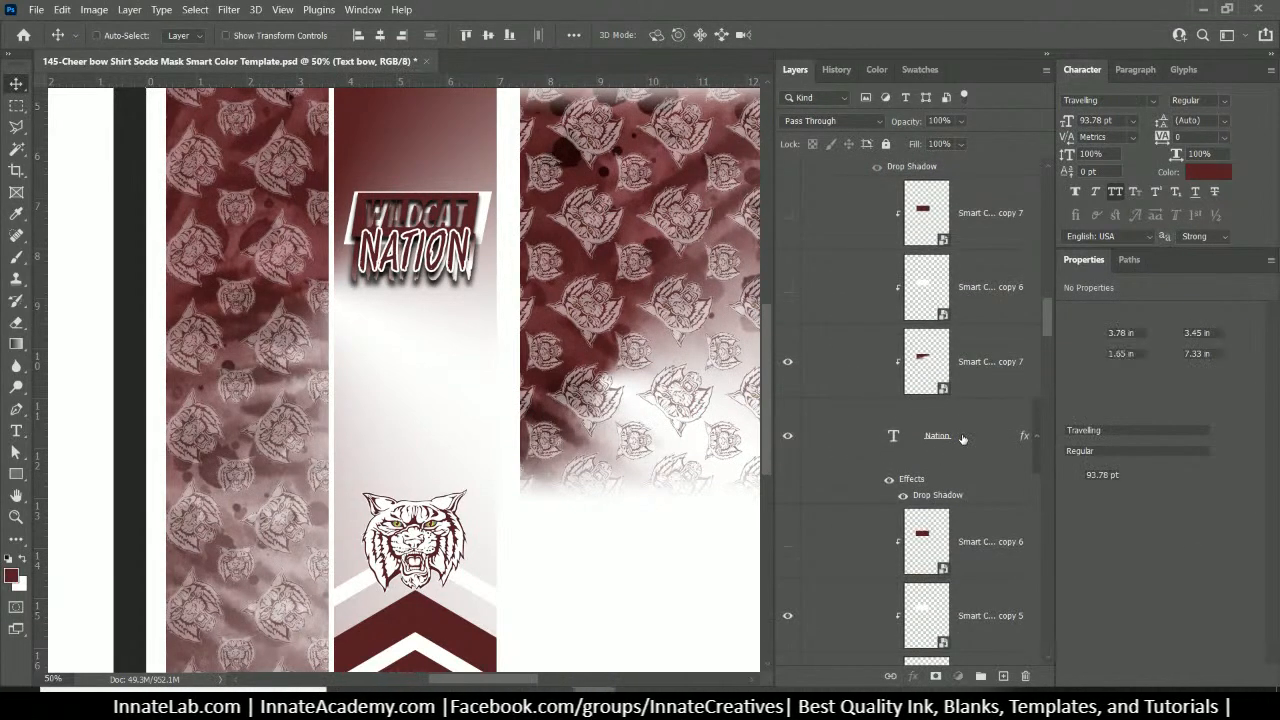
Inspect the Nation and Eagle text layers and their clipped smart color layers in the Text bow group
scroll(962, 438, "up", 1)
left_click(974, 257)
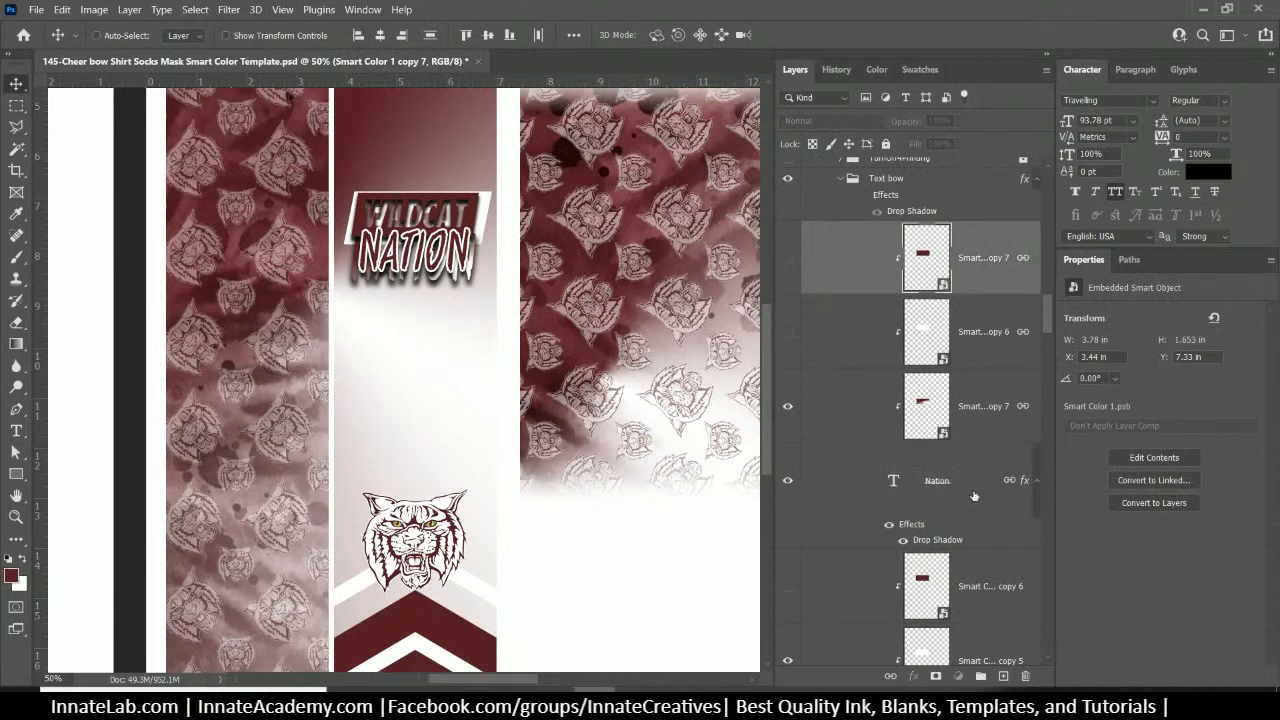
left_click(974, 496, "shift")
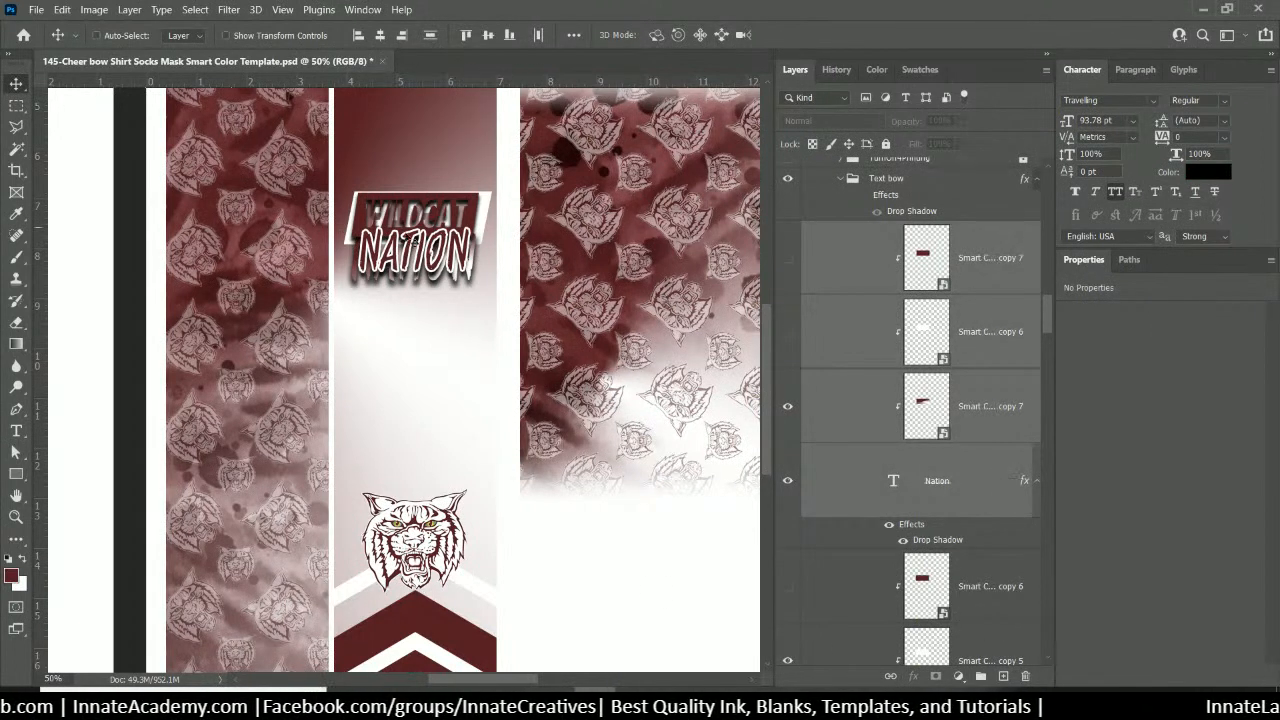
scroll(964, 356, "down", 3)
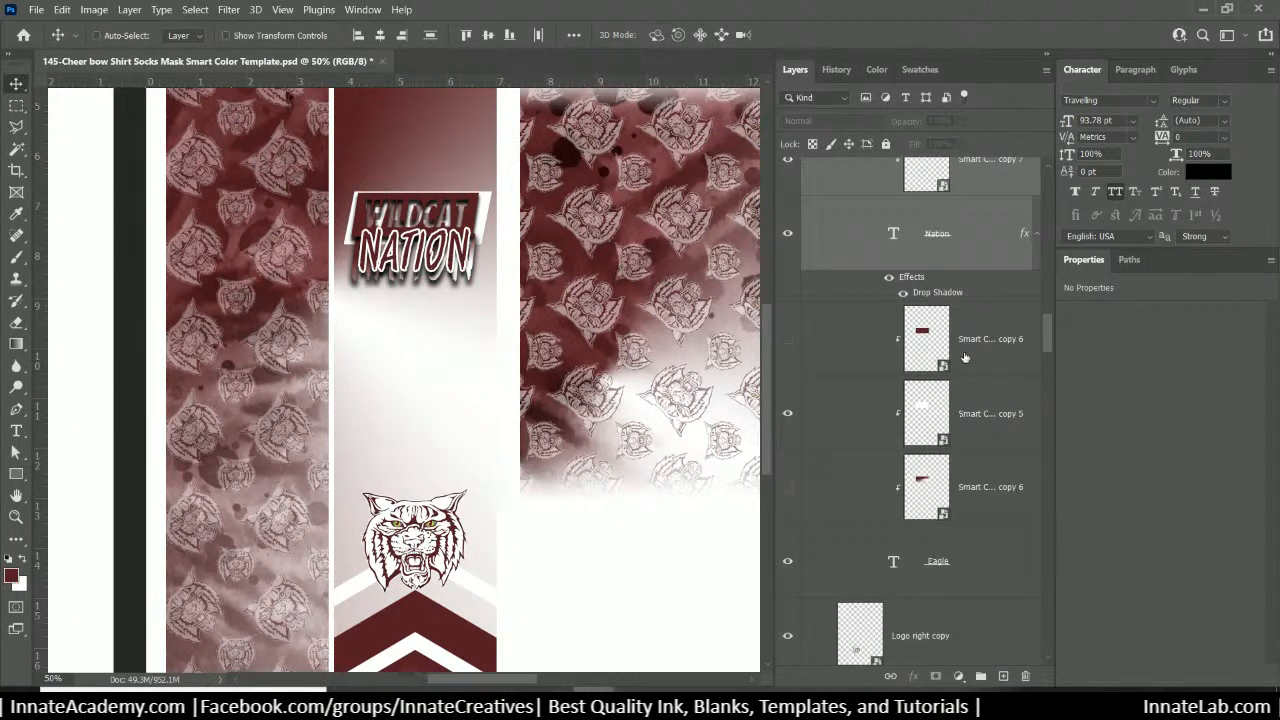
left_click(966, 580)
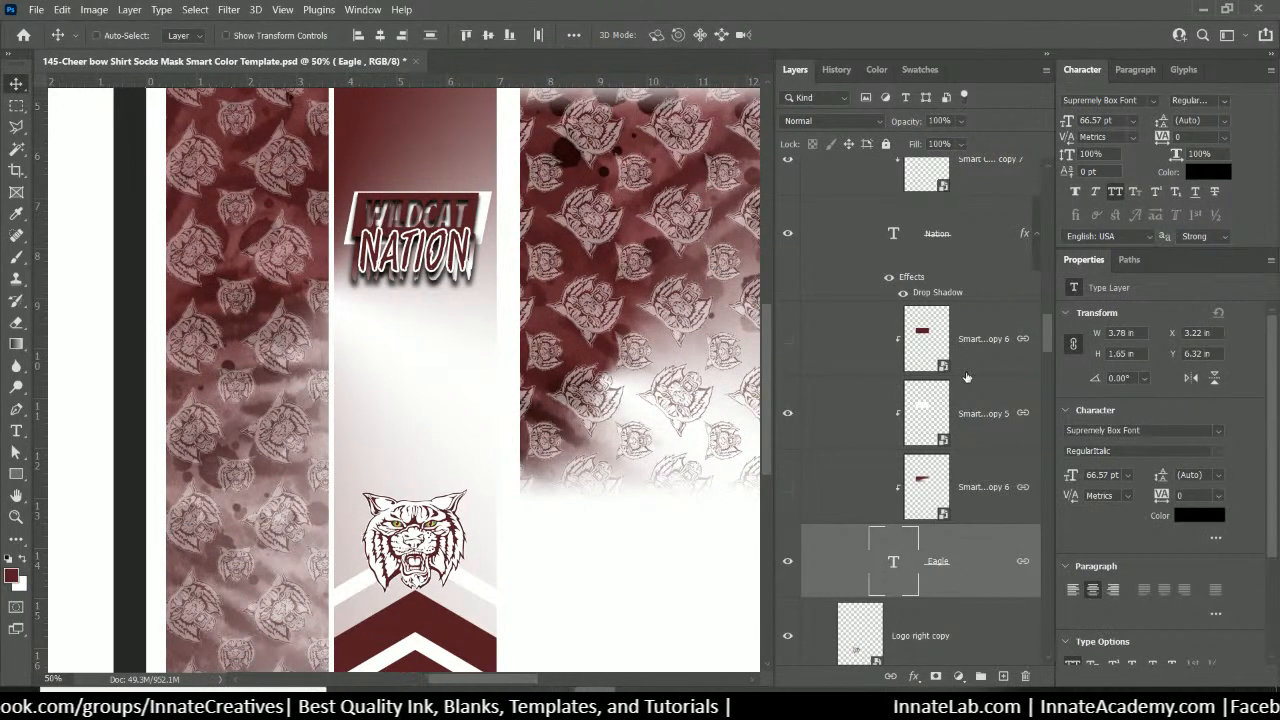
Rename the Text bow group as Text Not Smart bow and hide it
scroll(948, 362, "up", 6)
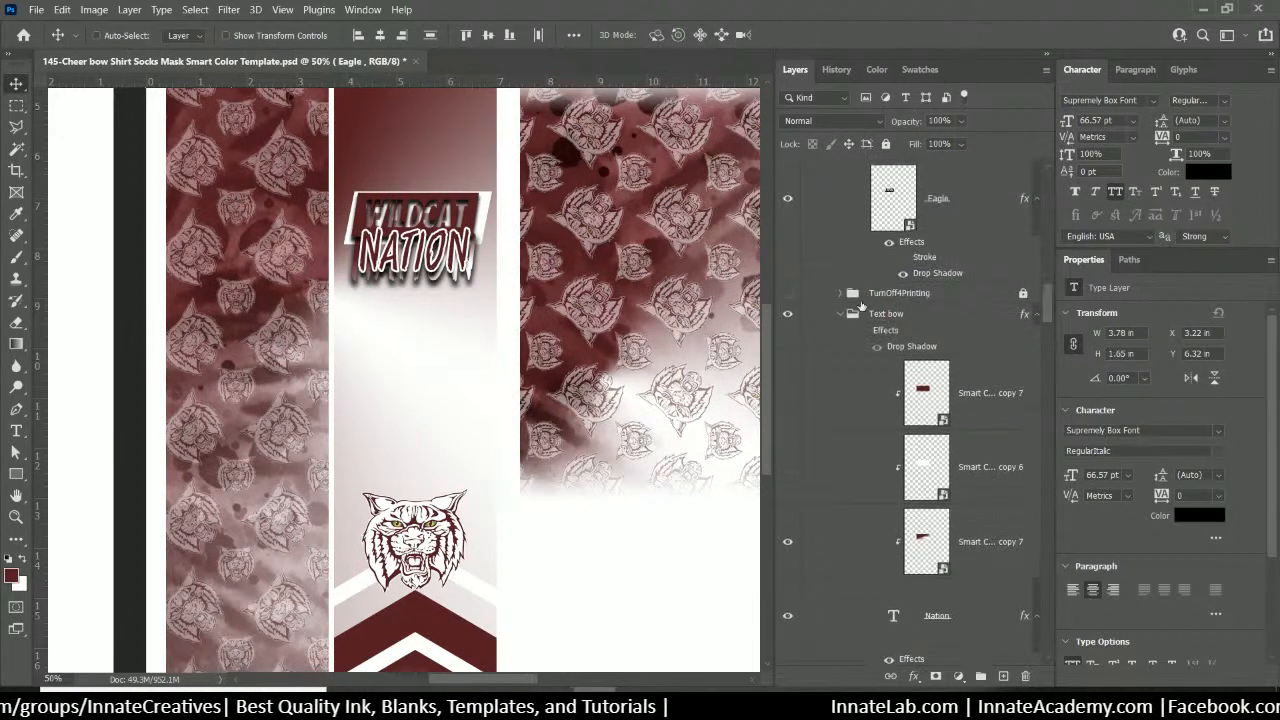
left_click(840, 314)
double_click(893, 314)
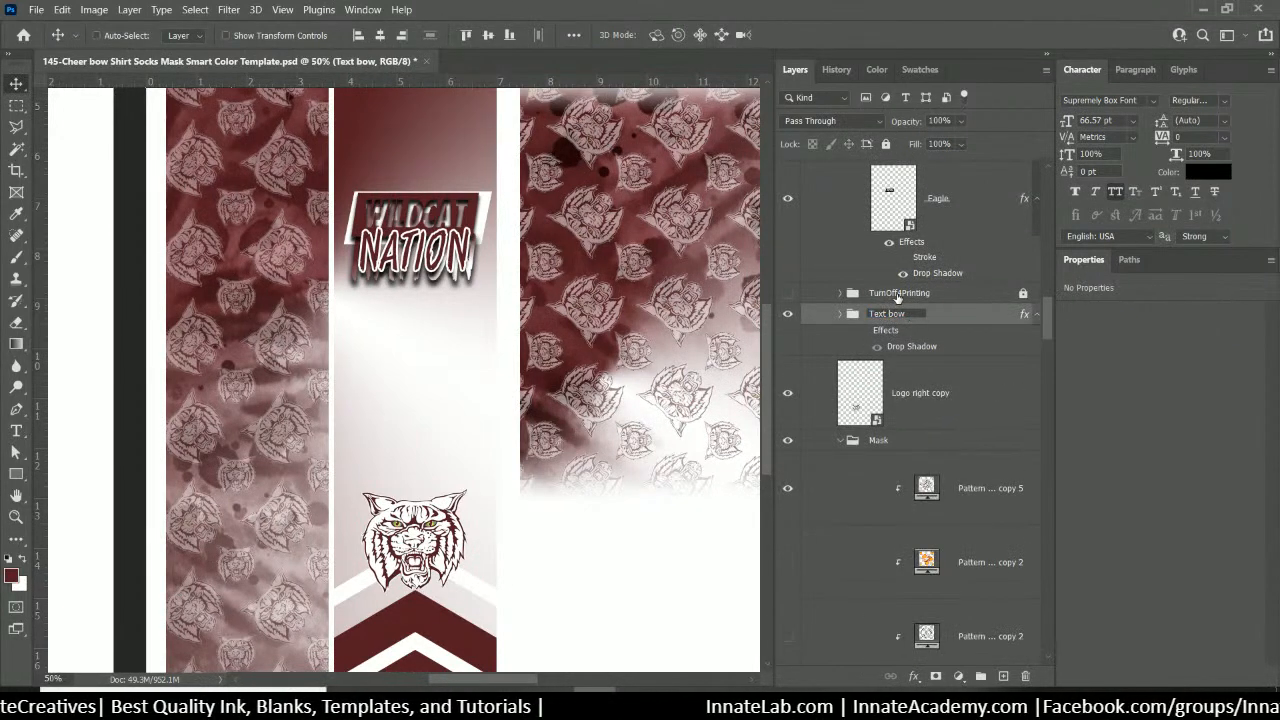
type("Not")
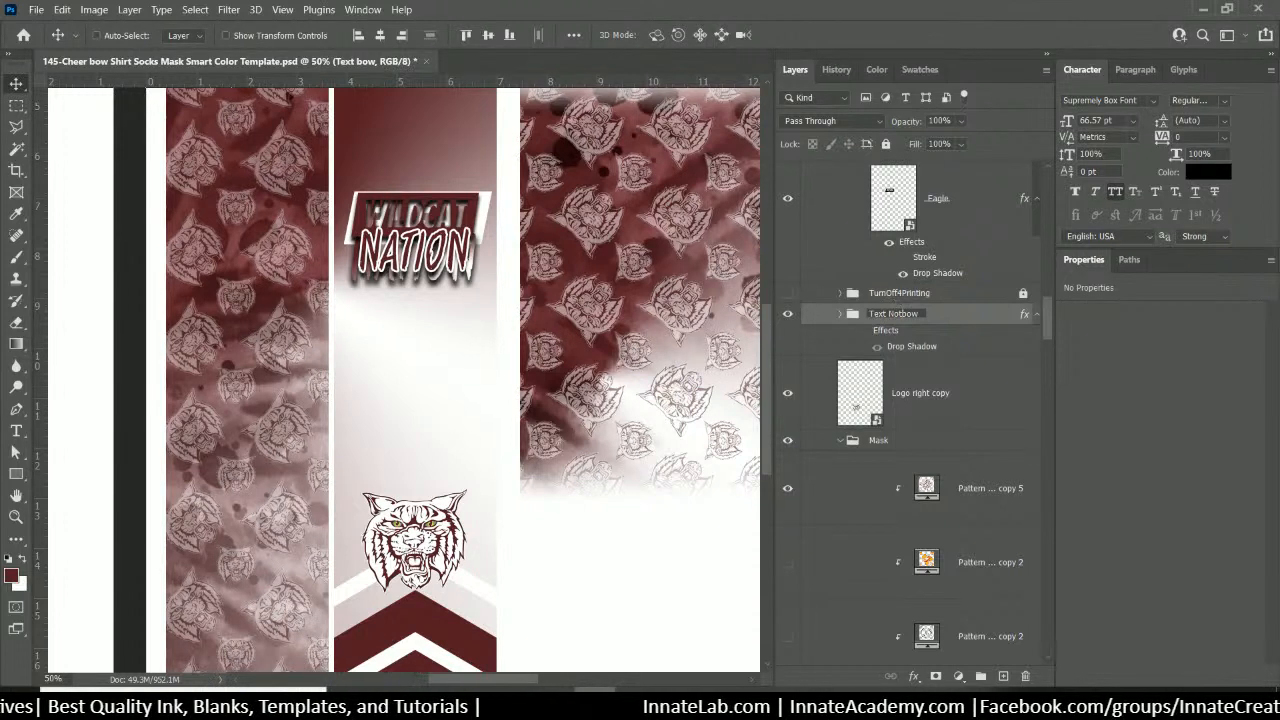
type(" Smart")
key("Return")
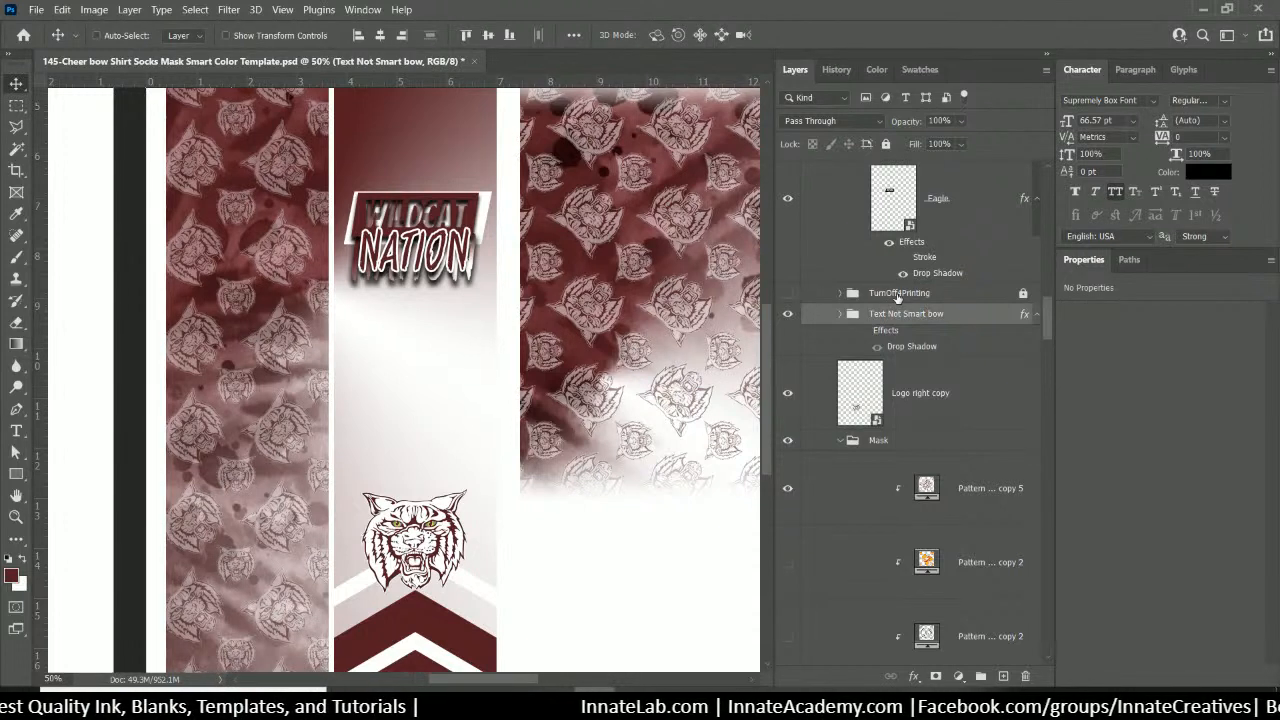
left_click(787, 314)
Select the Text Smart copy group in the Cheer Bow-Headband artboard and check which layers lie under the Wildcat Nation text
scroll(903, 366, "up", 5)
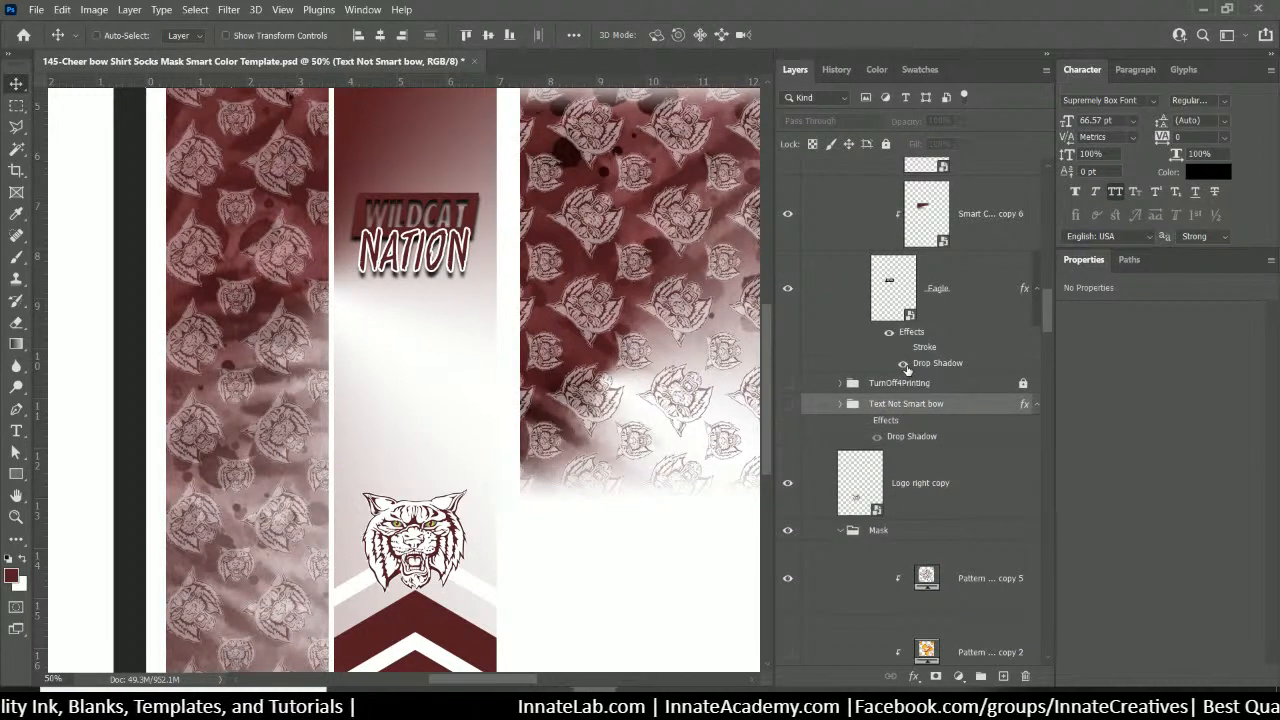
scroll(903, 366, "up", 5)
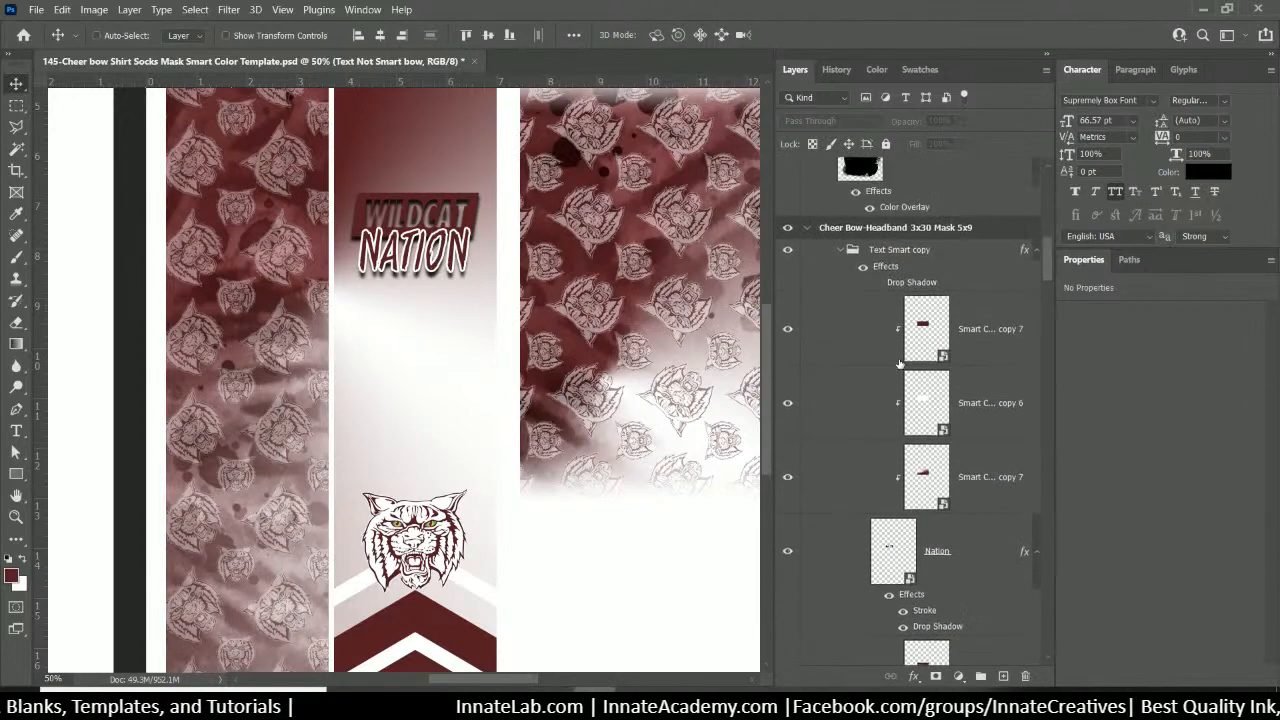
left_click(903, 344)
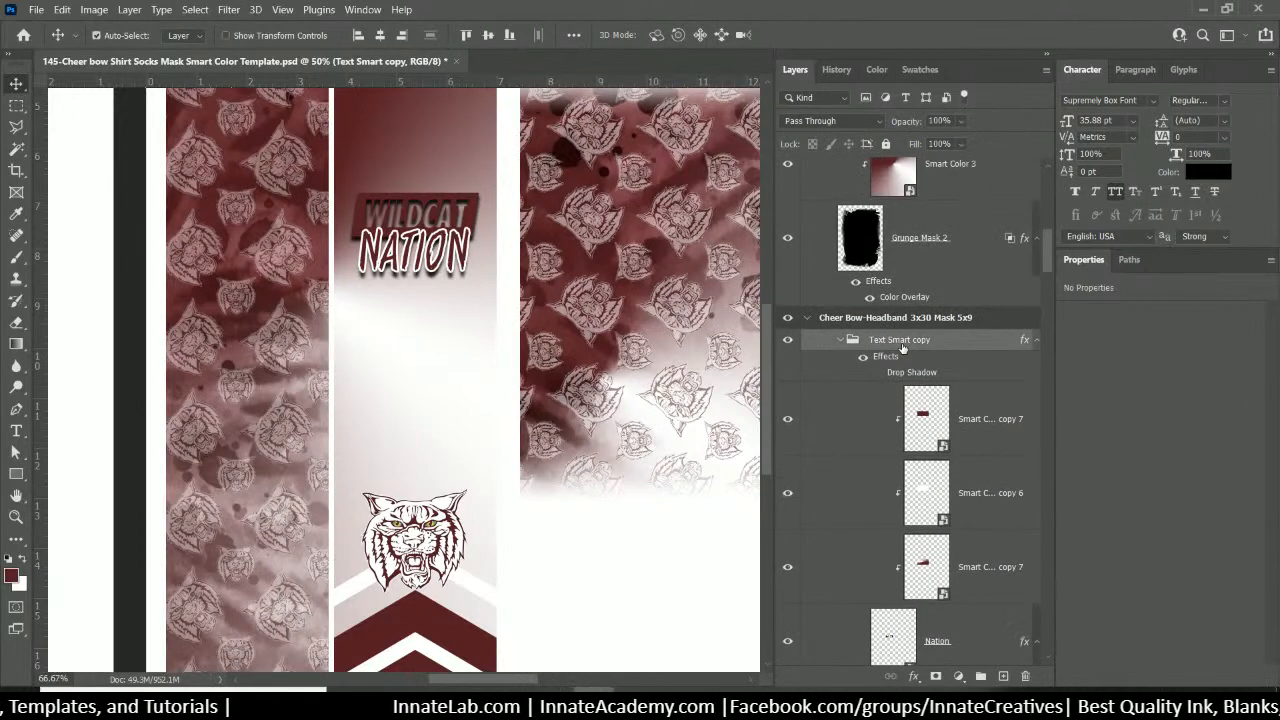
key("ctrl+plus")
key("ctrl+minus")
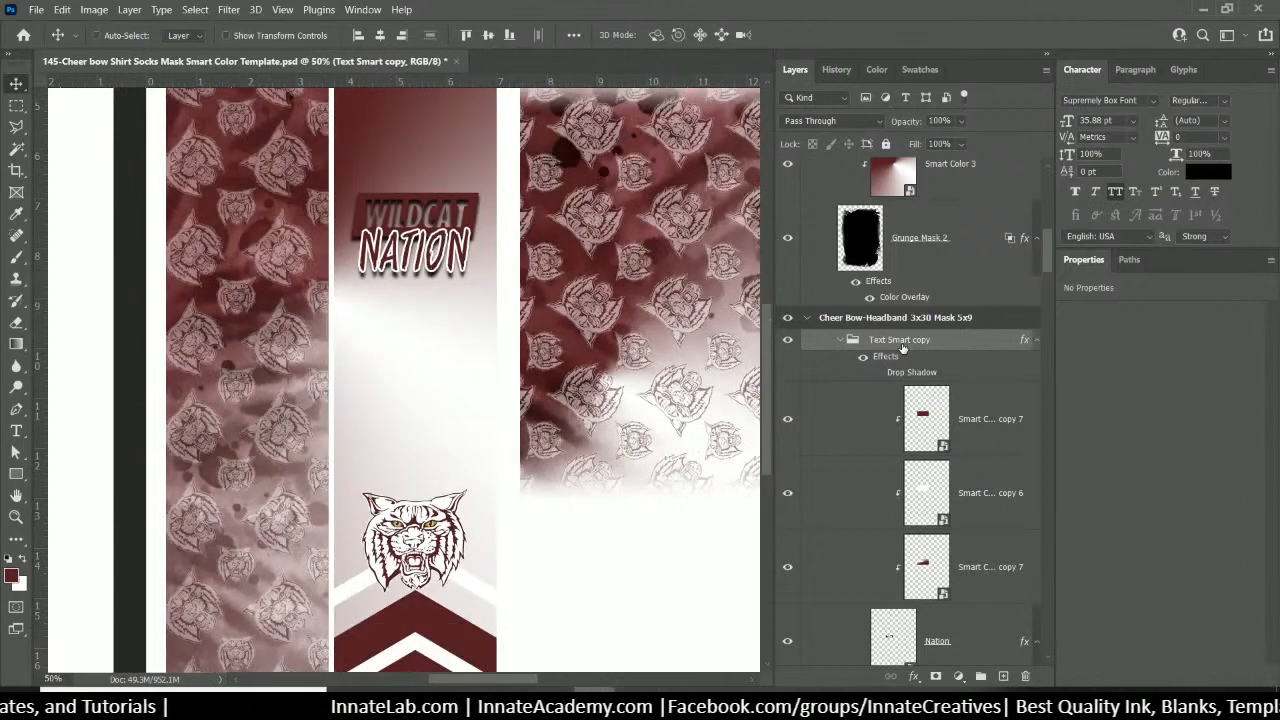
key("ctrl+minus")
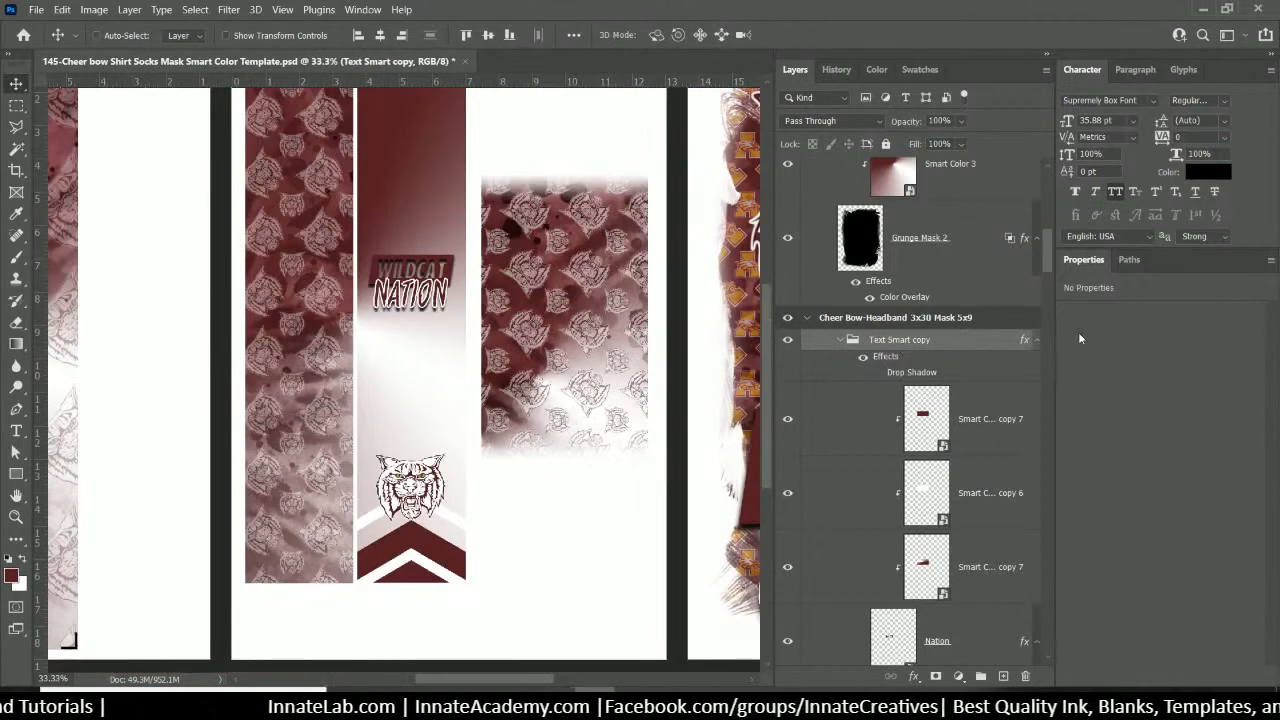
right_click(446, 277)
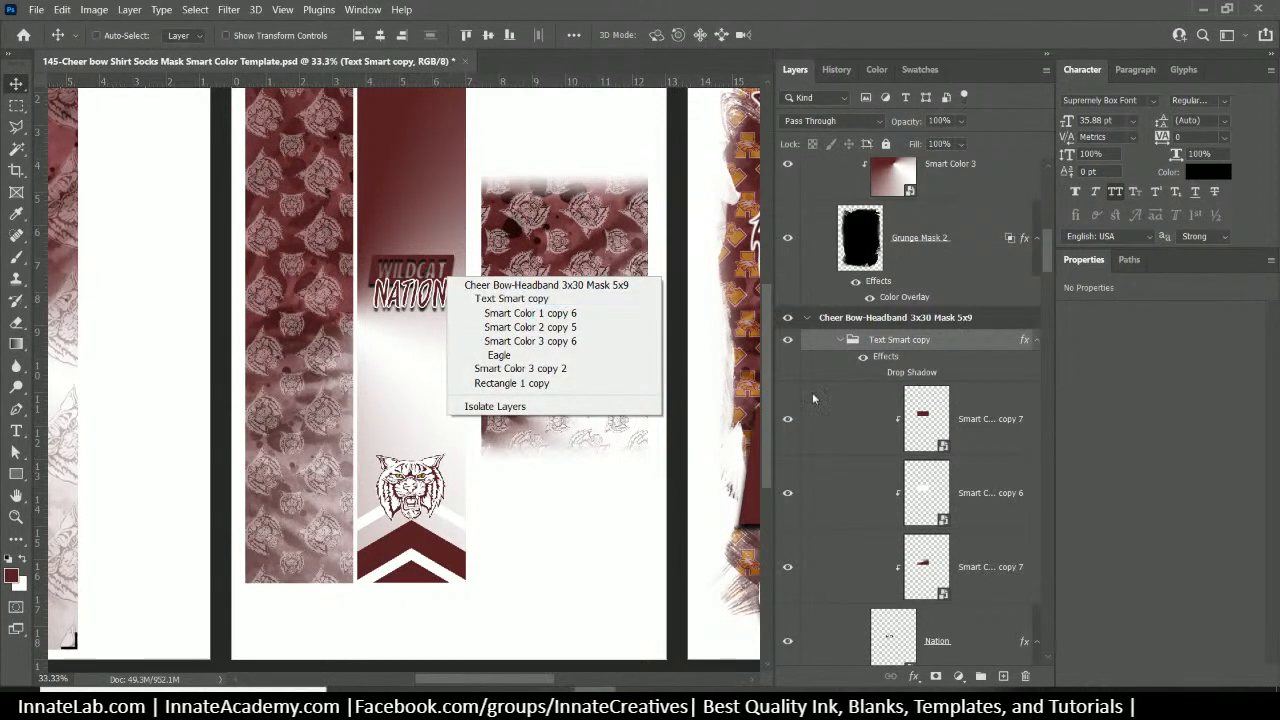
left_click(937, 345)
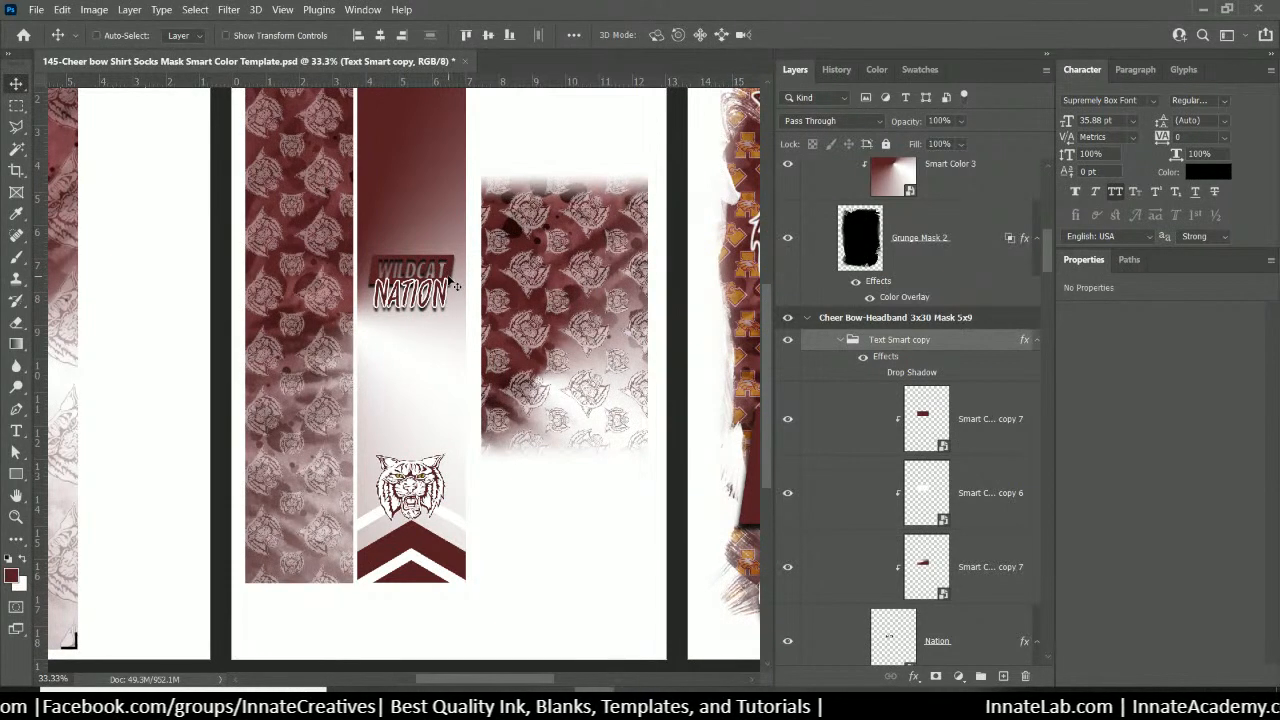
Collapse the Text Smart copy group and move it directly below the TurnOff4Printing group
scroll(984, 453, "up", 2)
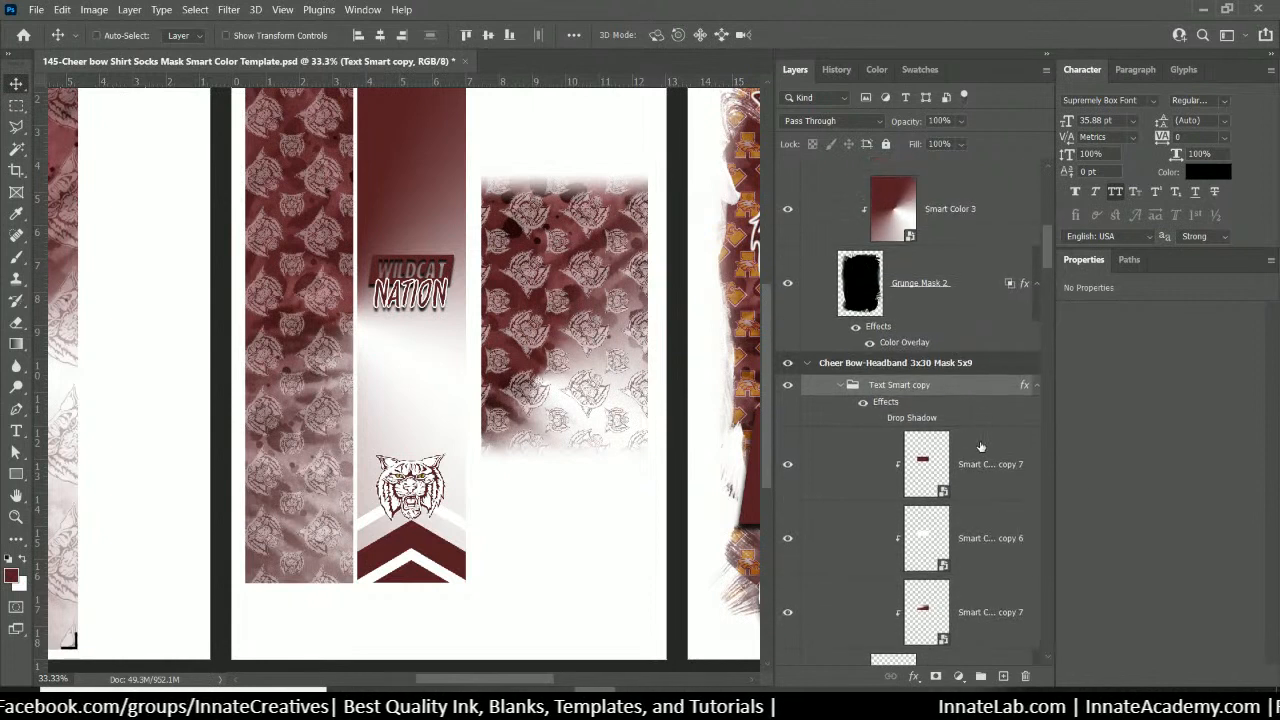
left_click(841, 386)
left_click_drag(903, 395, 905, 450)
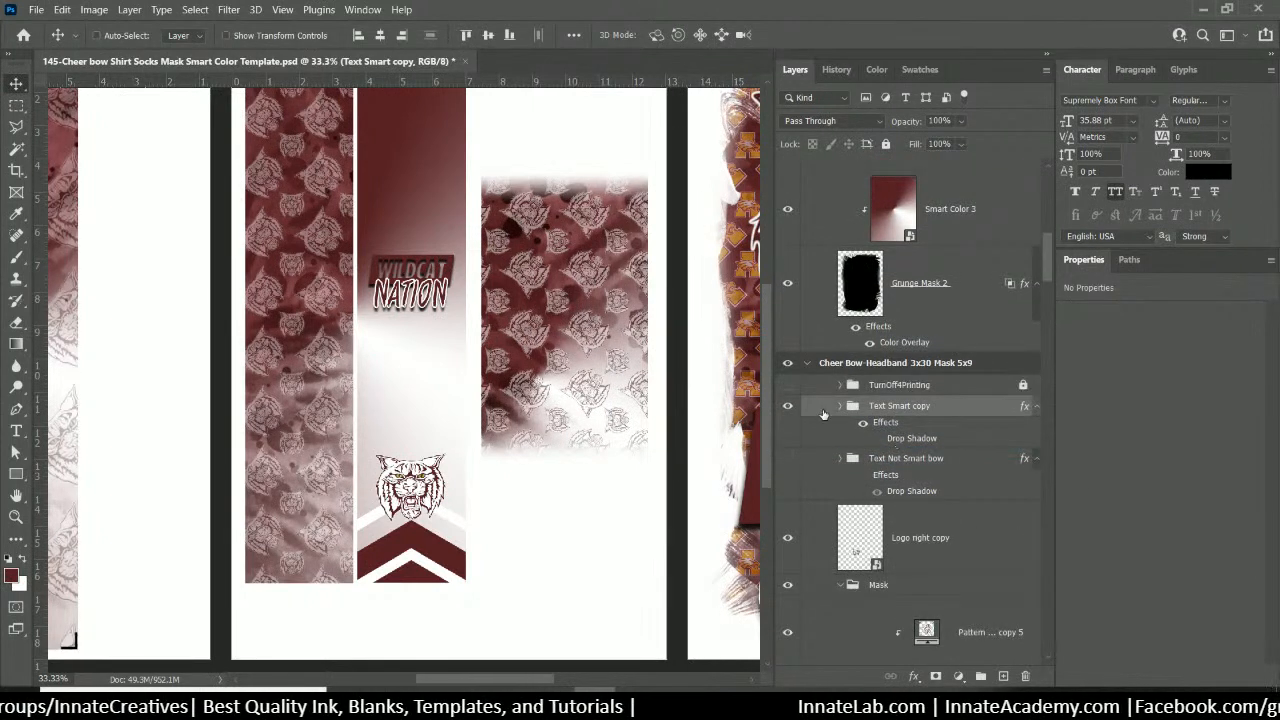
Show the TurnOff4Printing group in the Cheer Bow-Headband artboard
left_click(788, 385)
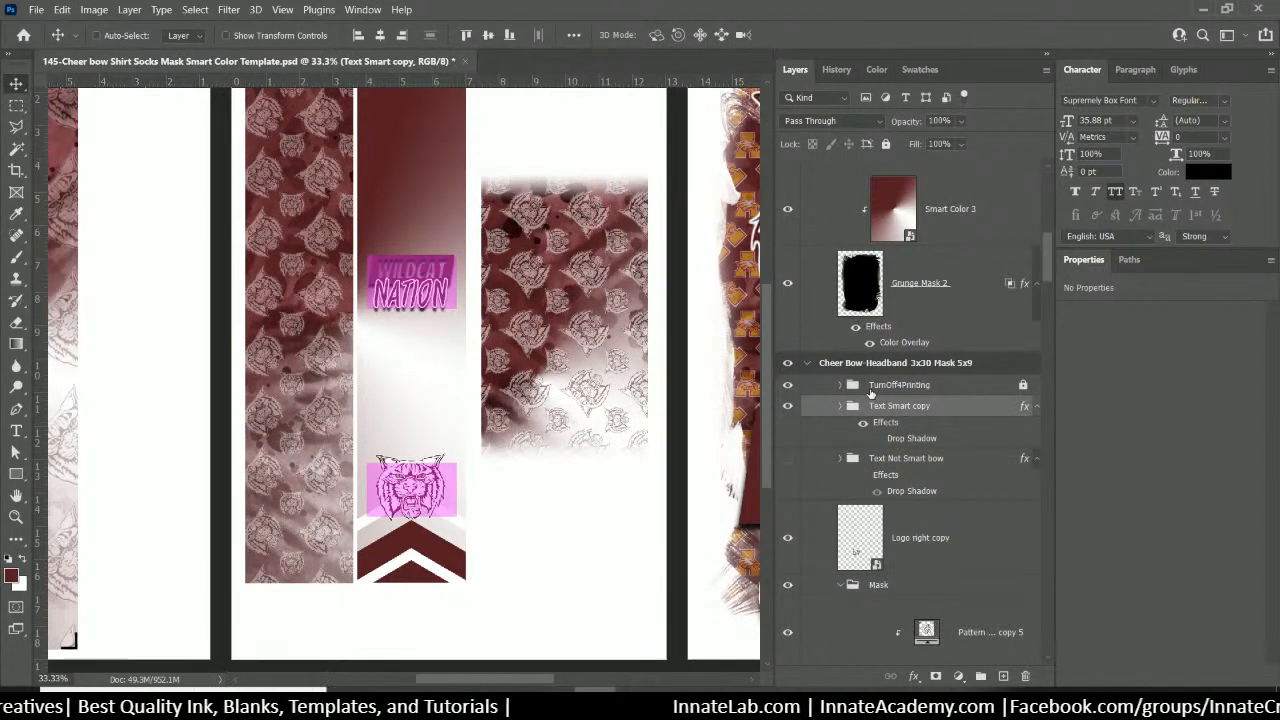
key("ctrl+minus")
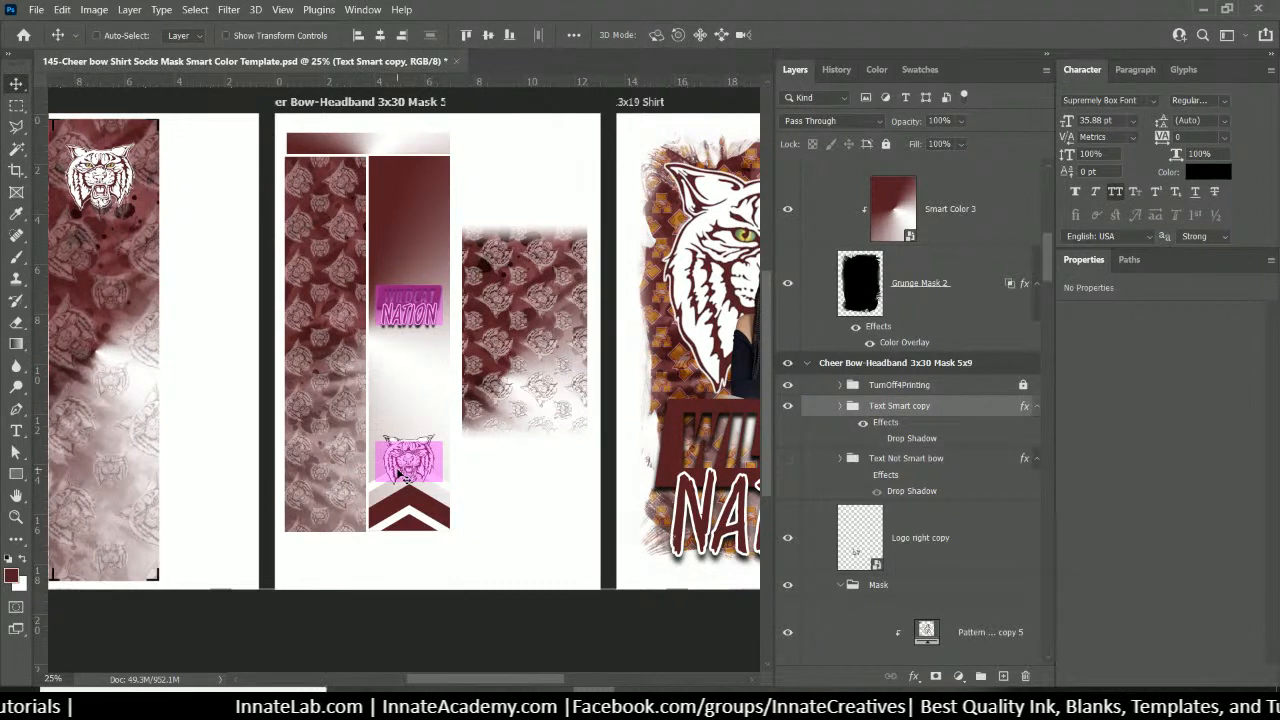
key("ctrl+minus")
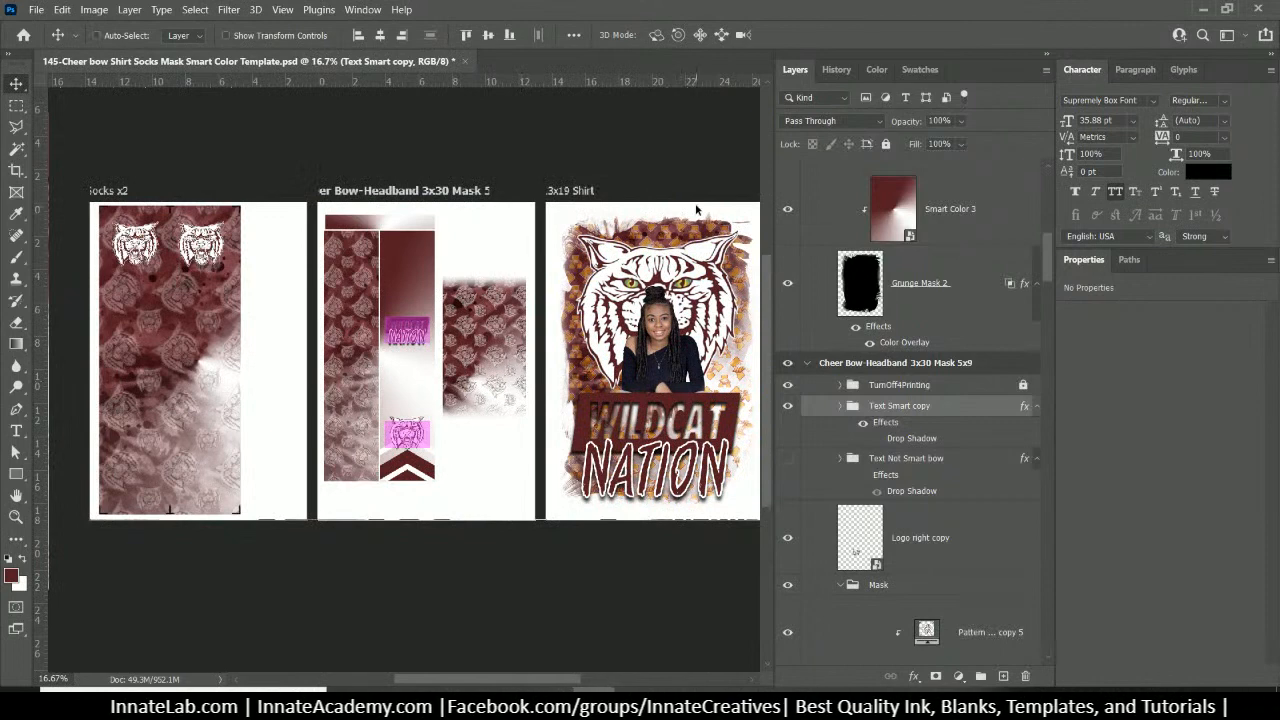
Locate the Pattern Fill 5 copy layer in the 13x19 Shirt artboard and toggle its visibility to compare the shirt background
right_click(668, 234)
left_click(690, 253)
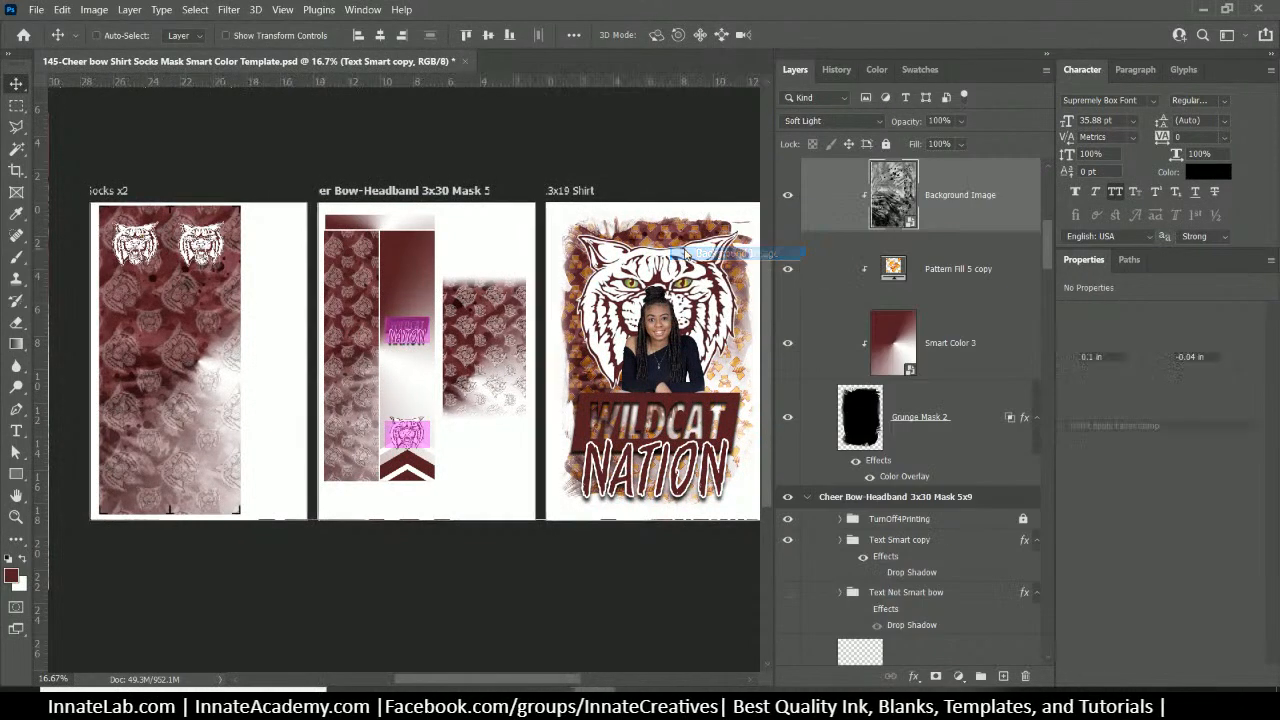
scroll(853, 273, "up", 3)
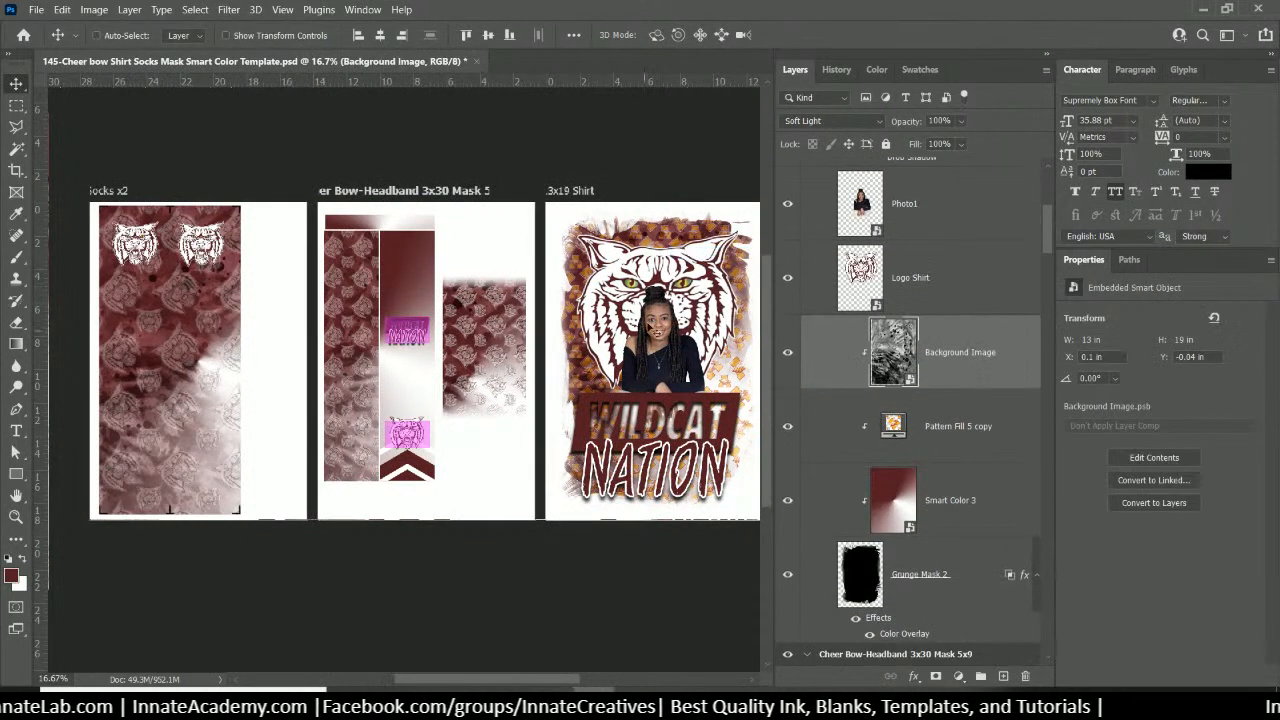
scroll(936, 415, "down", 1)
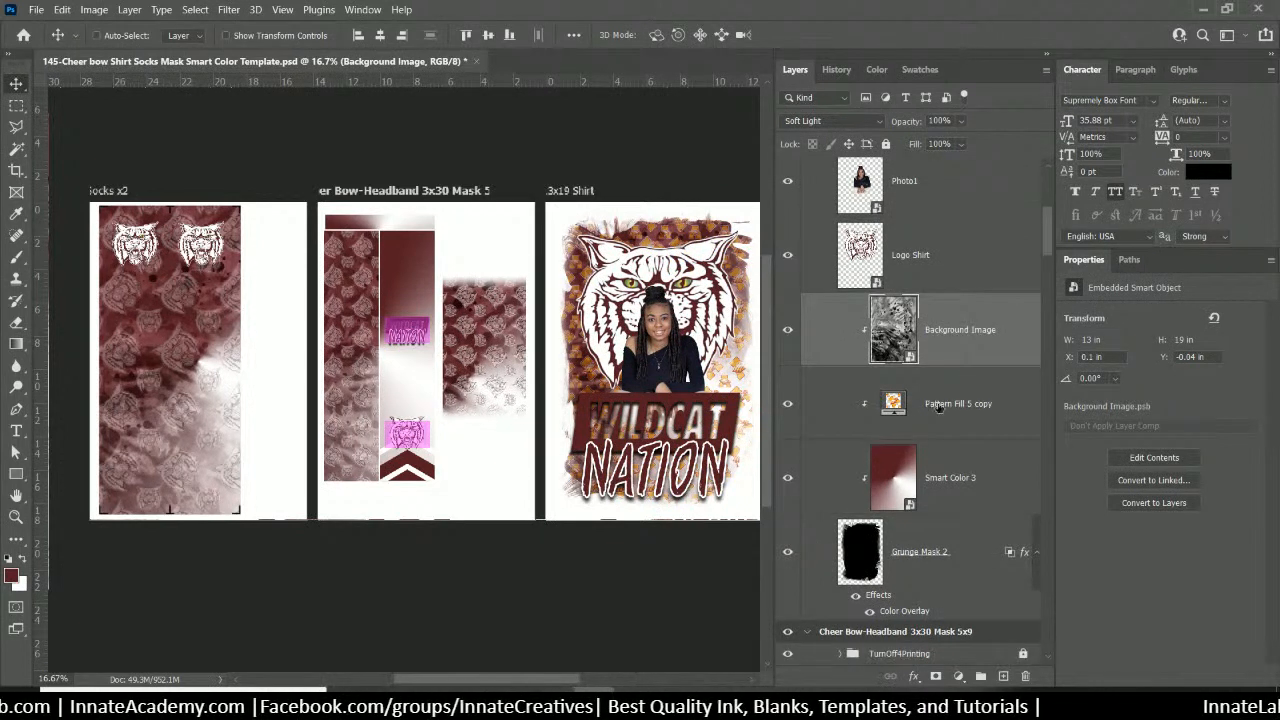
left_click(935, 404)
left_click(788, 405)
left_click(788, 405)
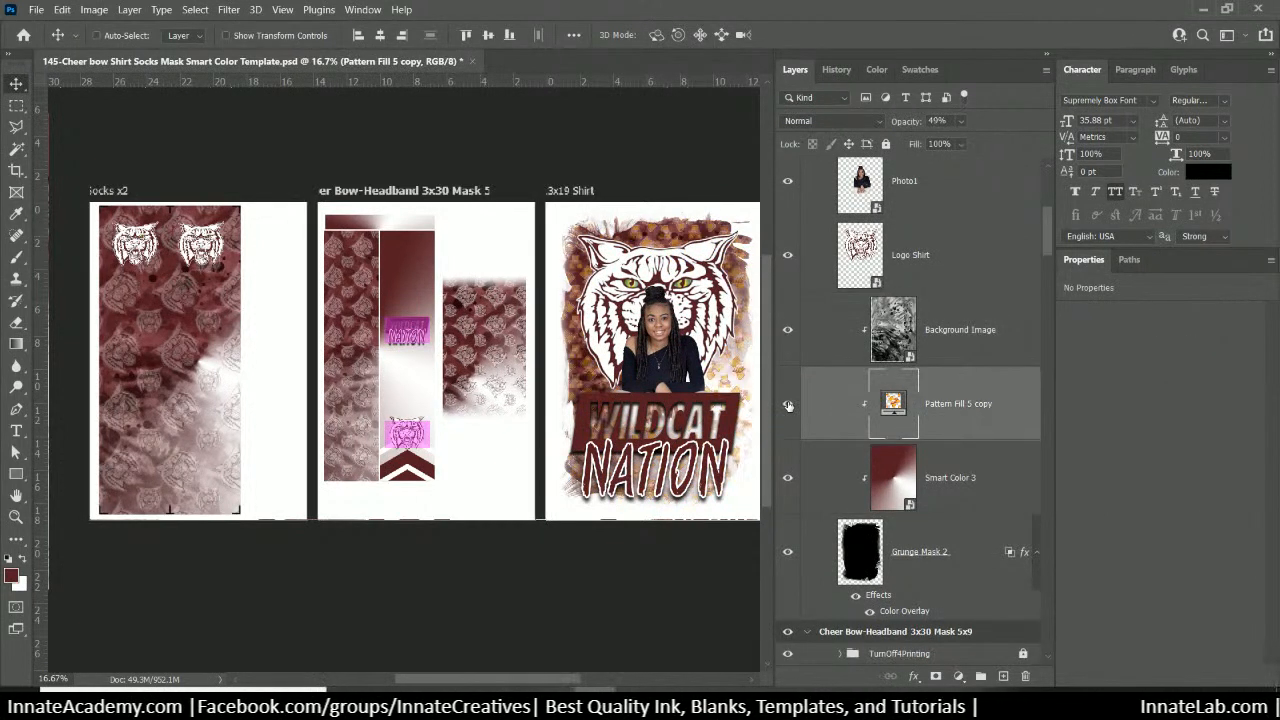
left_click(788, 405)
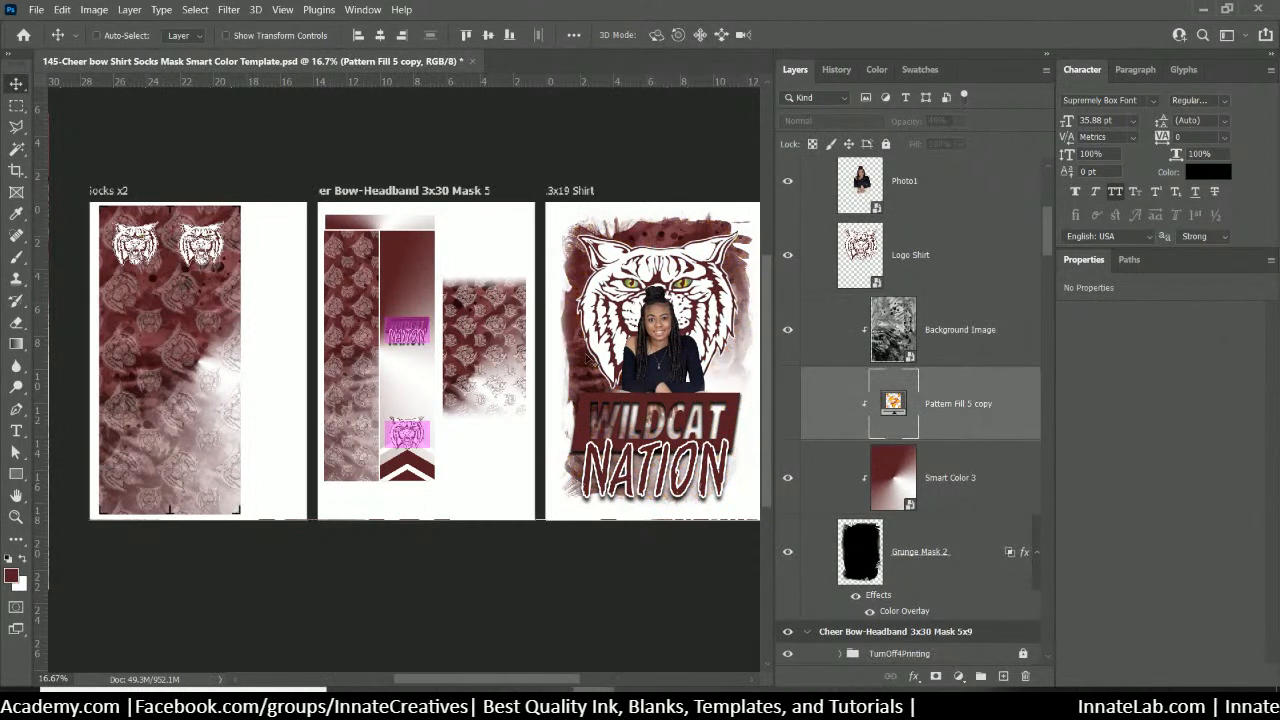
left_click(788, 405)
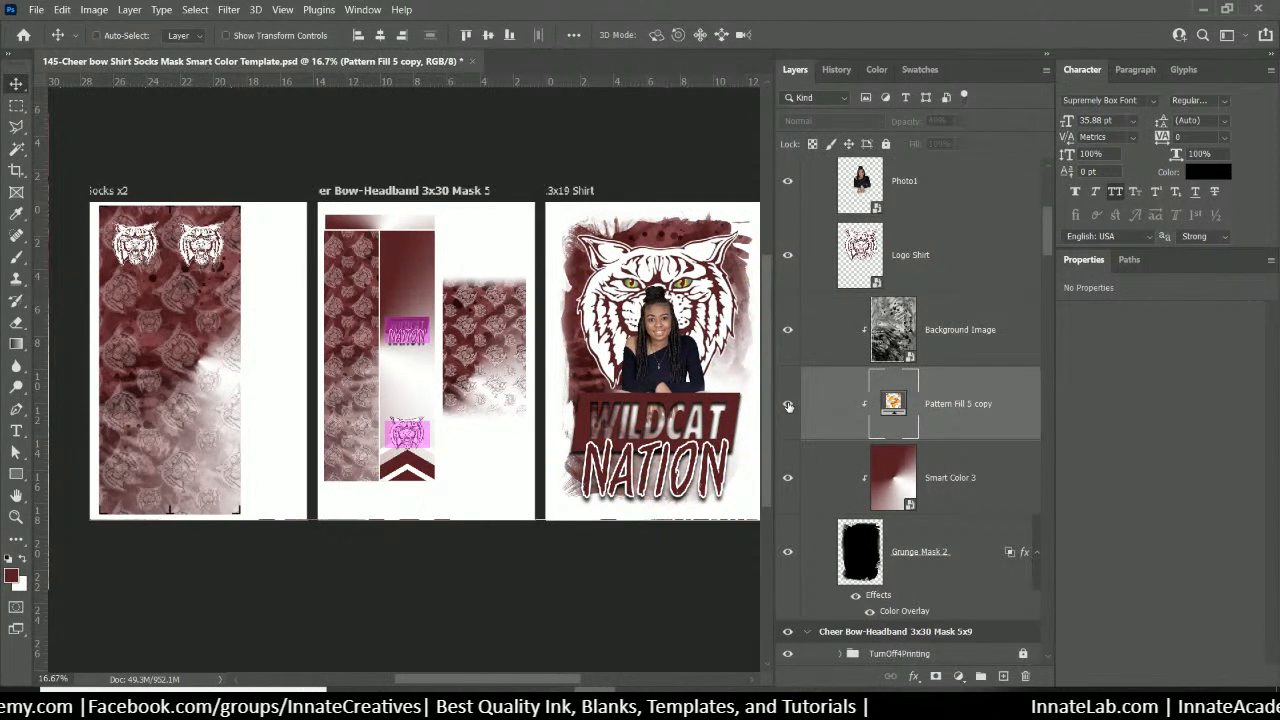
Duplicate the Pattern Fill 5 copy layer within the 13x19 Shirt artboard
right_click(970, 399)
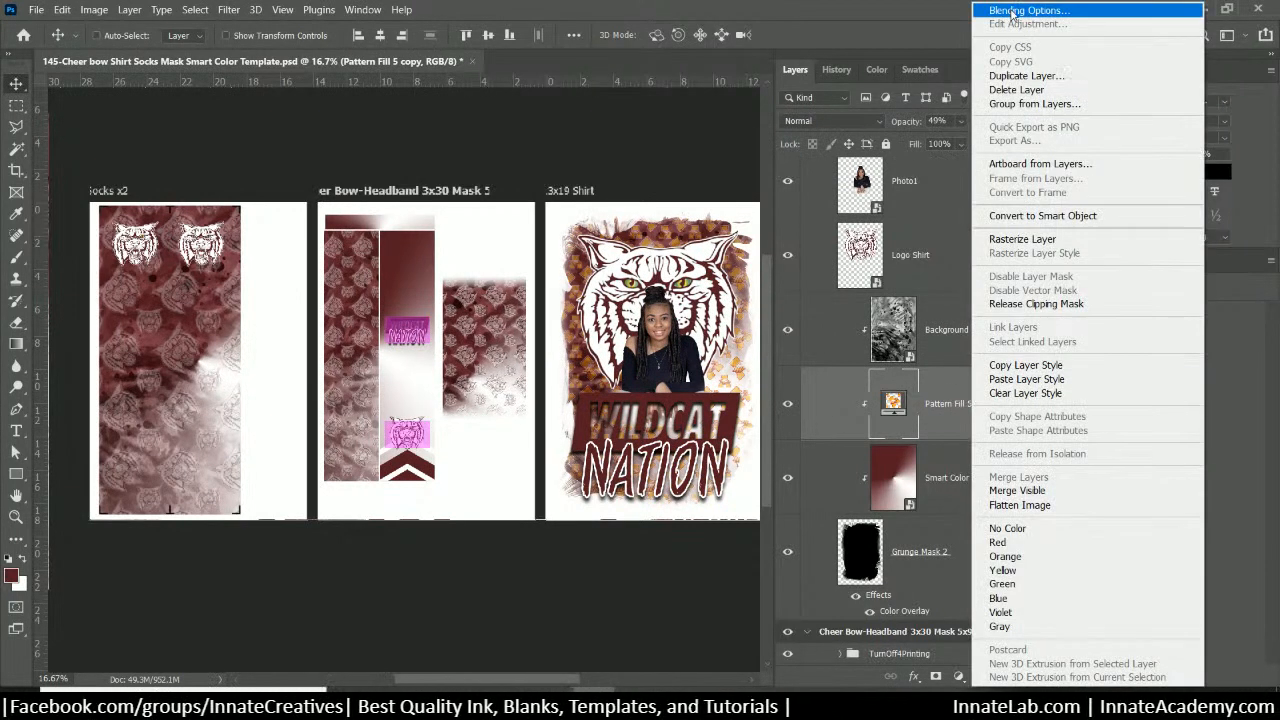
left_click(1025, 76)
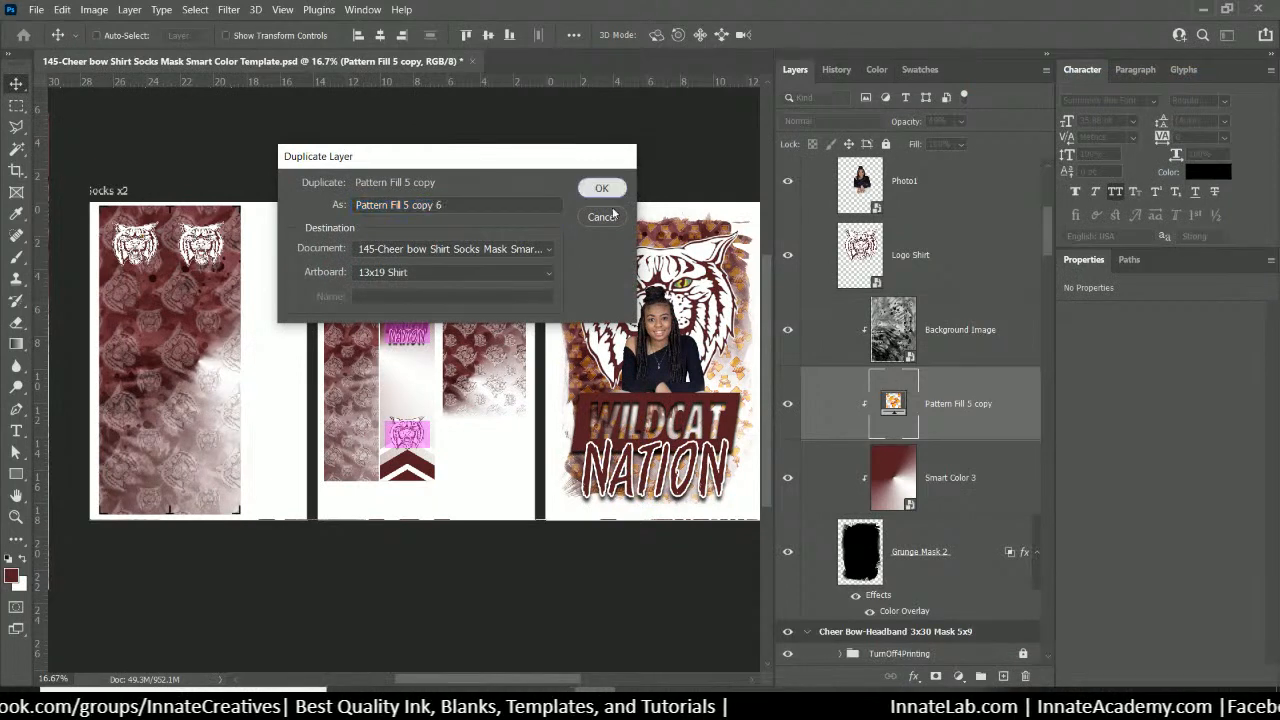
left_click(601, 188)
mouse_move(915, 342)
left_mouse_down()
mouse_move(936, 350)
mouse_move(958, 403)
mouse_move(940, 340)
mouse_move(921, 337)
left_mouse_up()
Change the duplicated pattern fill to the wildcat head pattern and hide the original Pattern Fill 5 copy layer
double_click(893, 403)
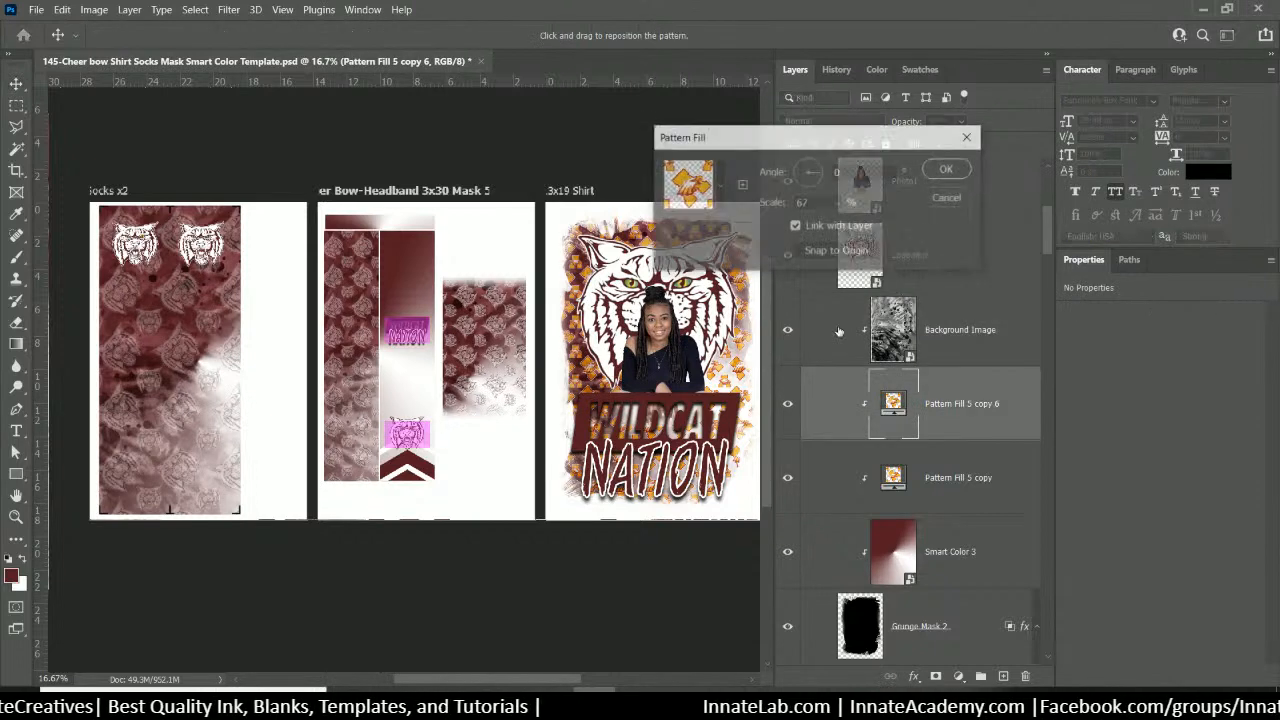
left_click(719, 185)
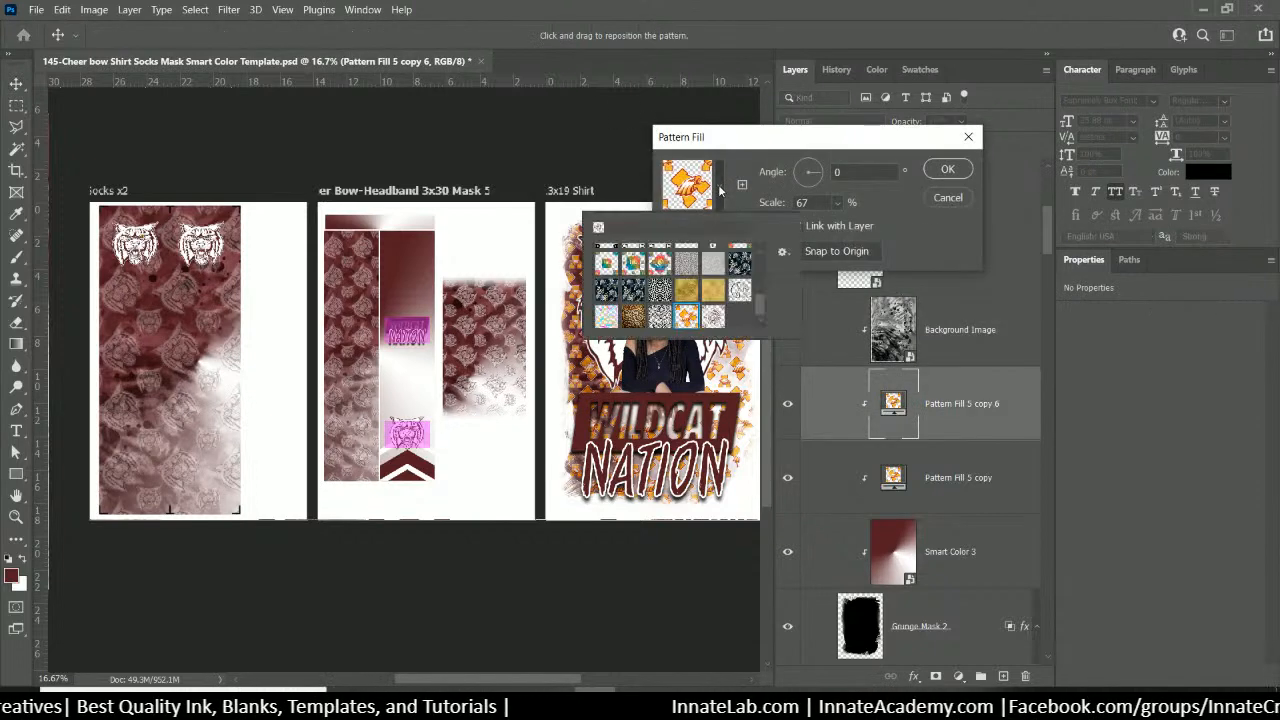
left_click(713, 316)
left_click(938, 175)
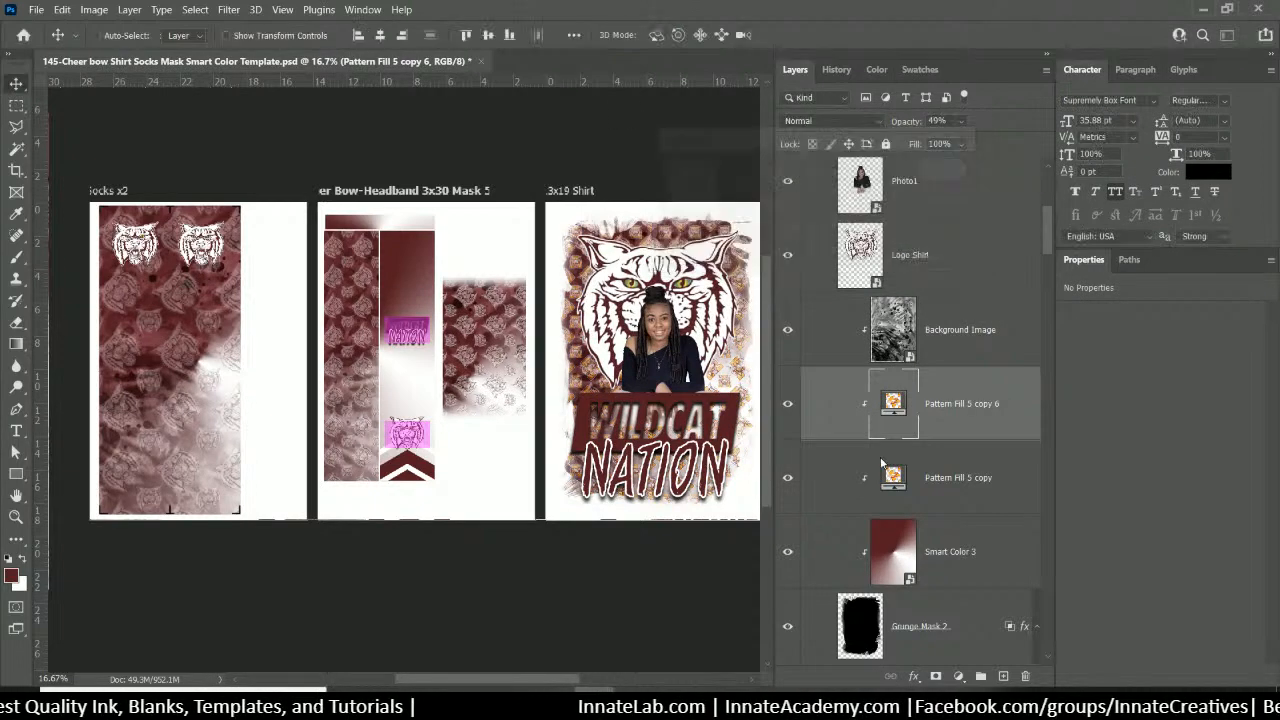
left_click(789, 481)
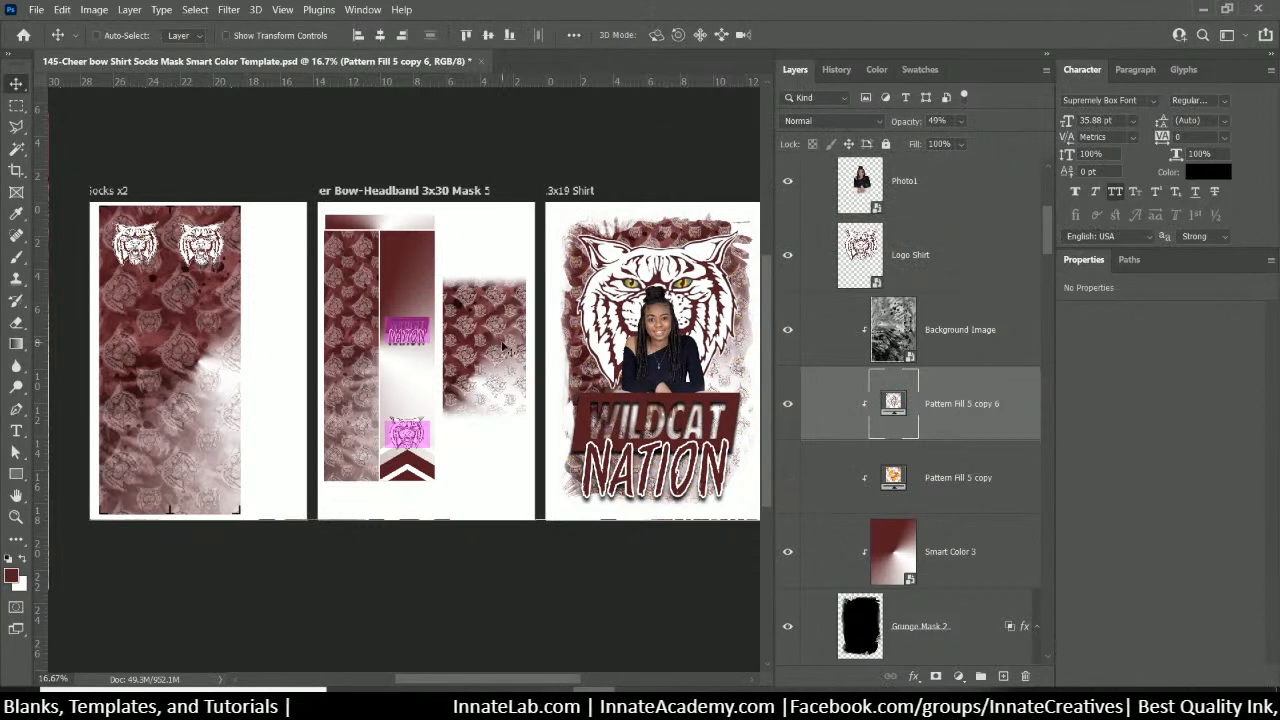
scroll(517, 363, "down", 2)
scroll(517, 363, "down", 1)
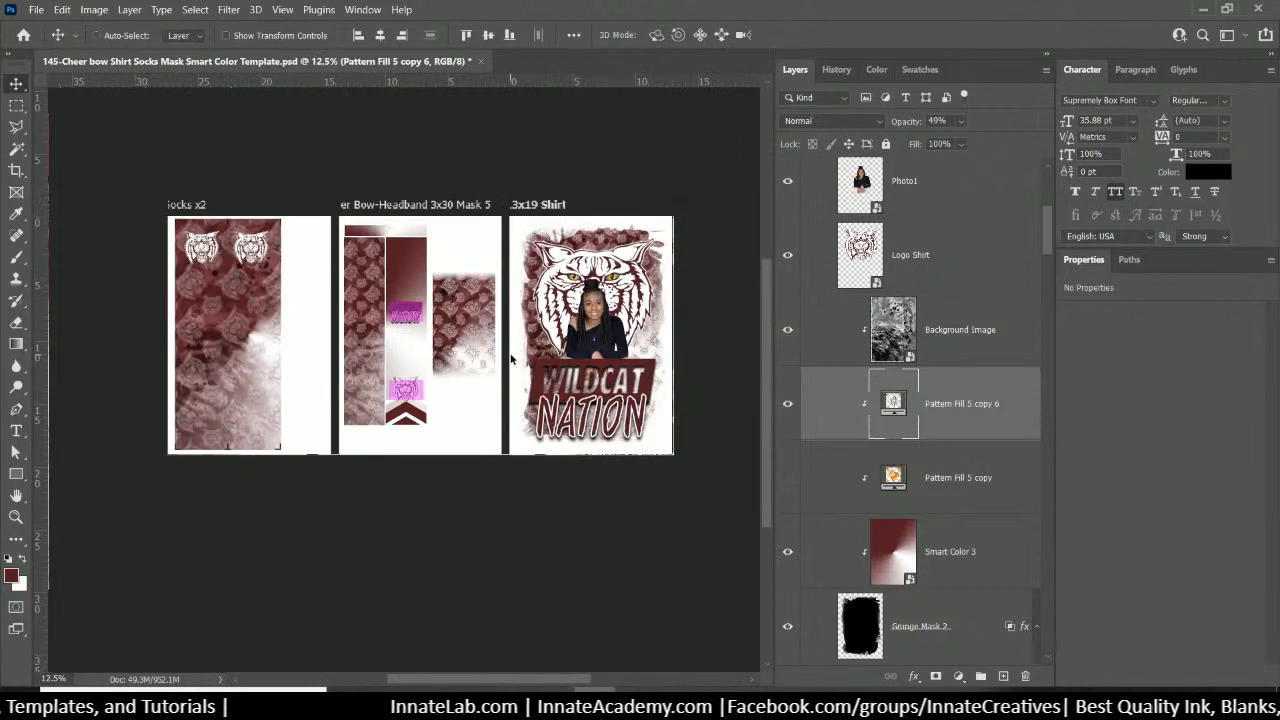
scroll(511, 359, "up", 1)
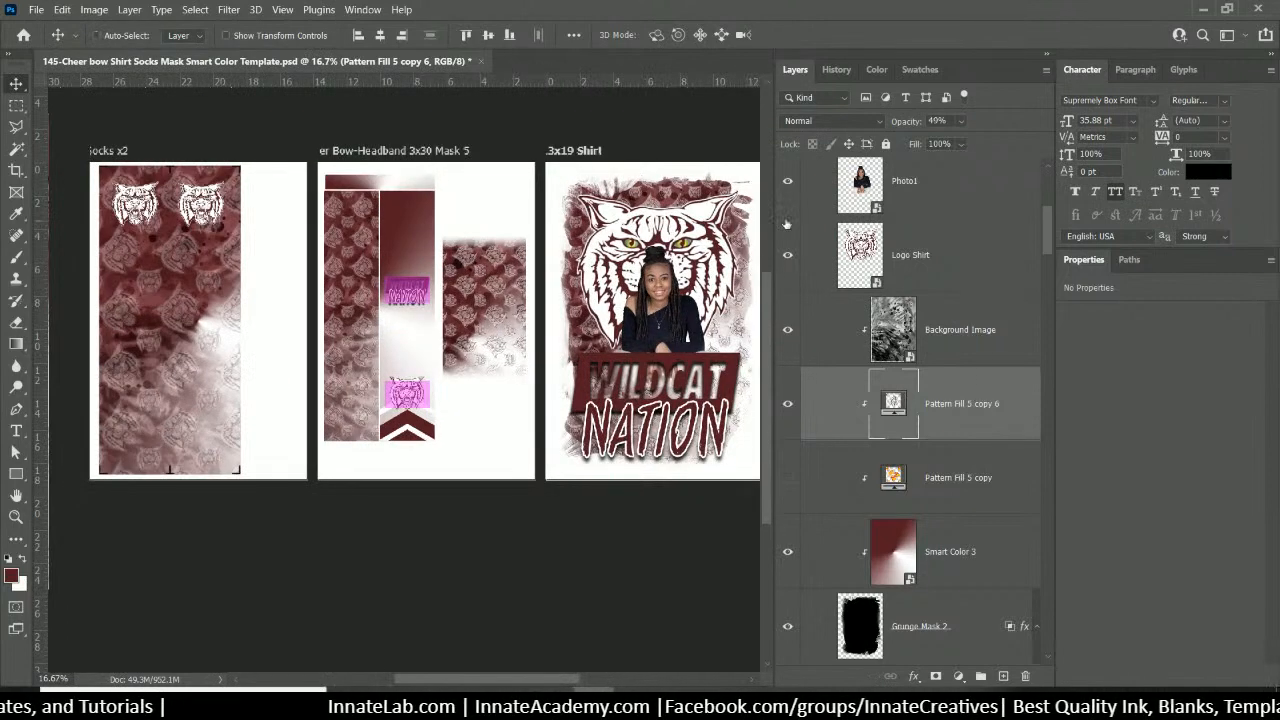
scroll(934, 403, "down", 3)
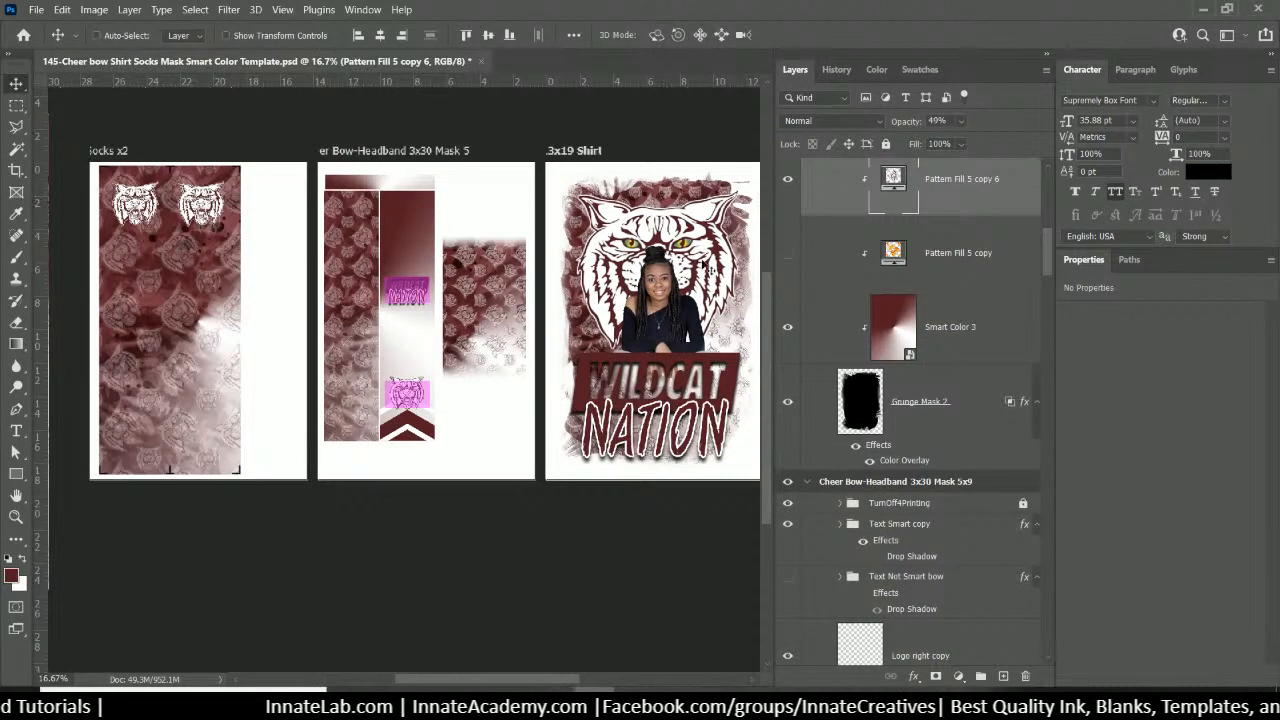
Hide the Smart Color 1 copy 6 layer in the shirt's Text Smart group and toggle the white smart color layer beneath it to compare
right_click(739, 367)
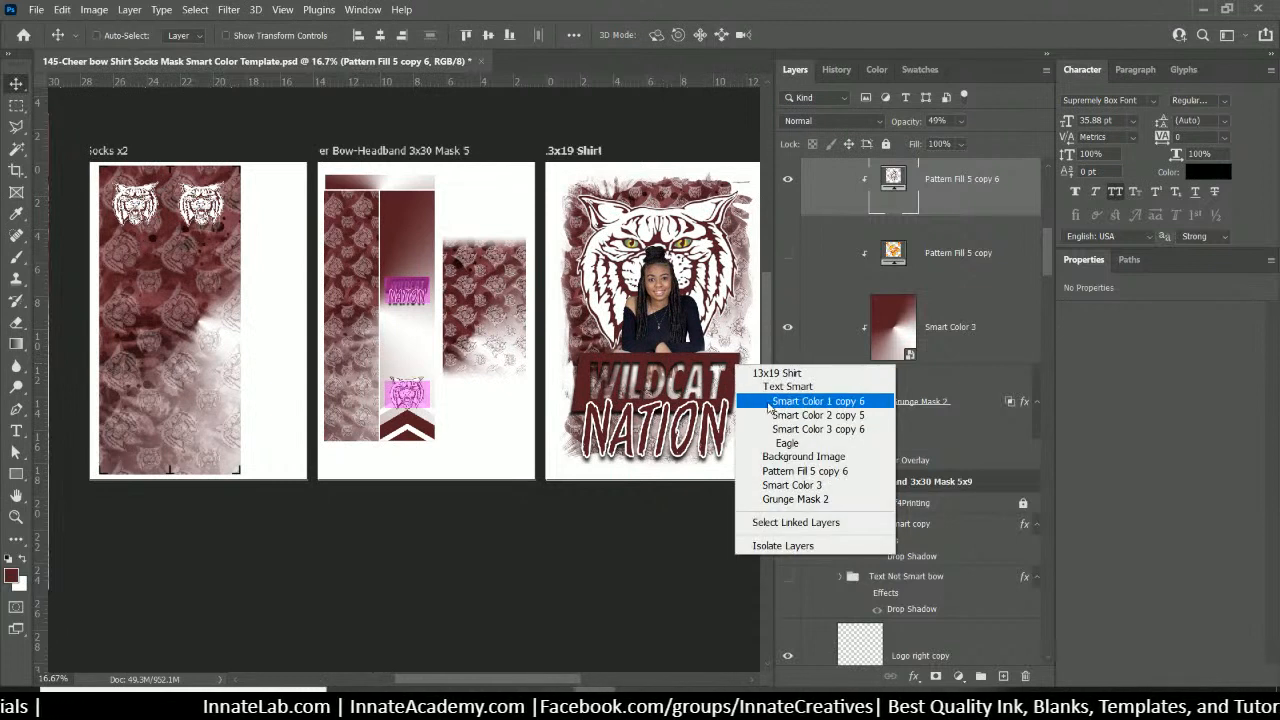
left_click(774, 402)
left_click(787, 249)
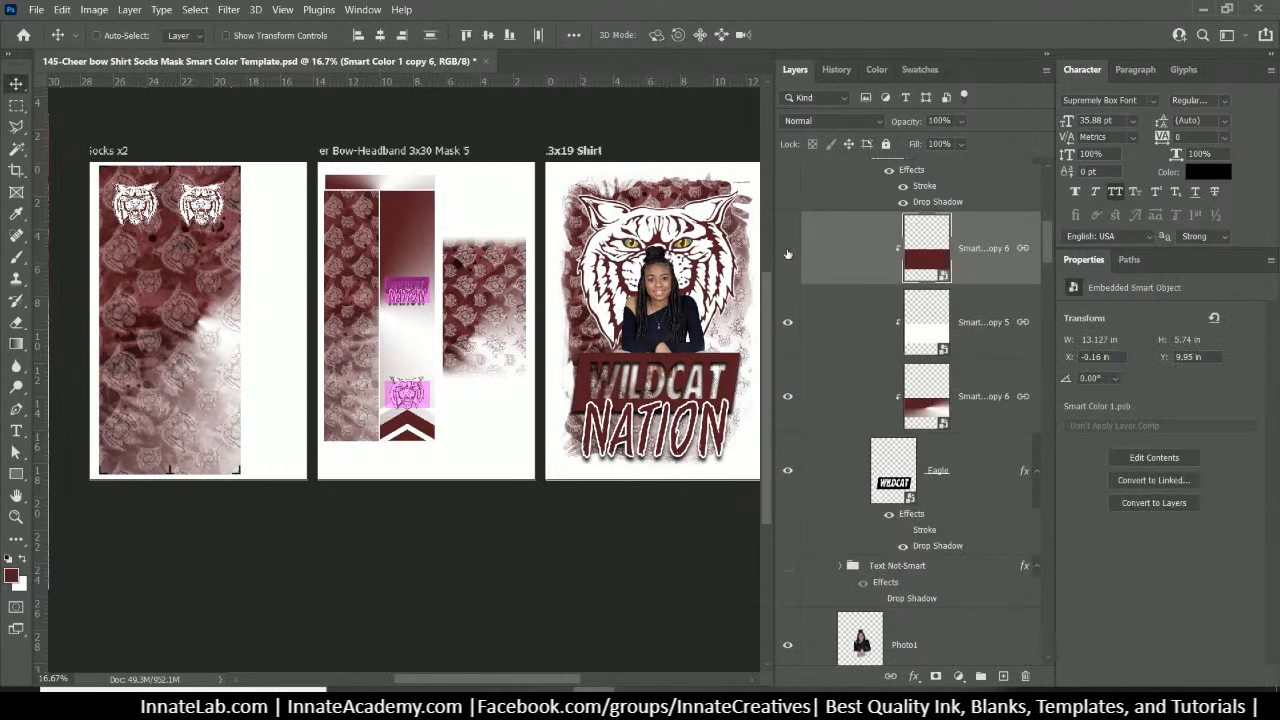
left_click(787, 249)
left_click(787, 252)
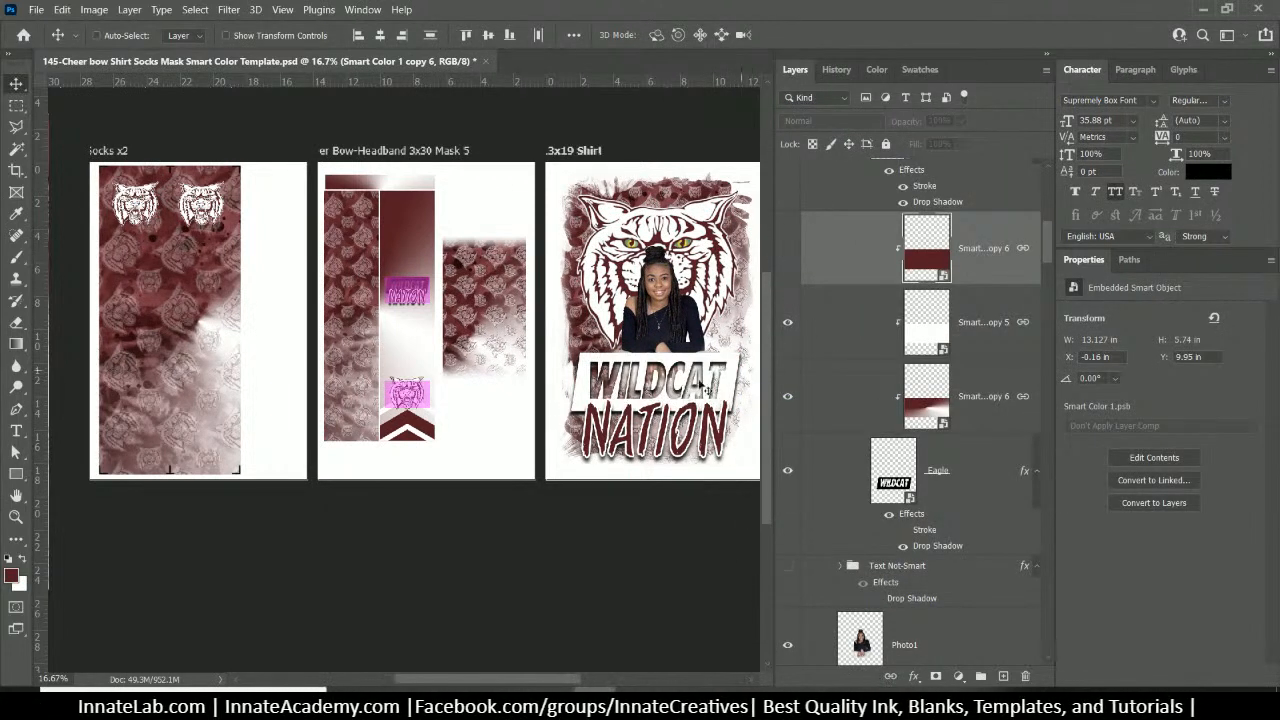
left_click(787, 322)
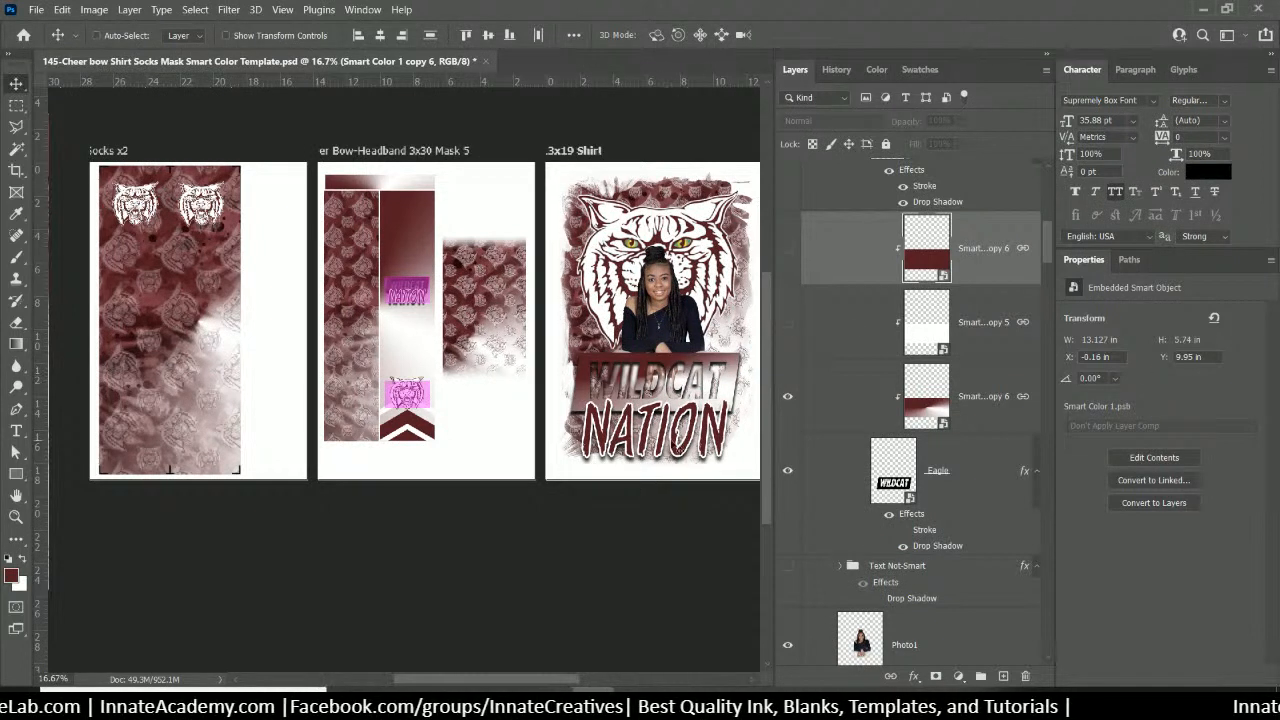
left_click(788, 332)
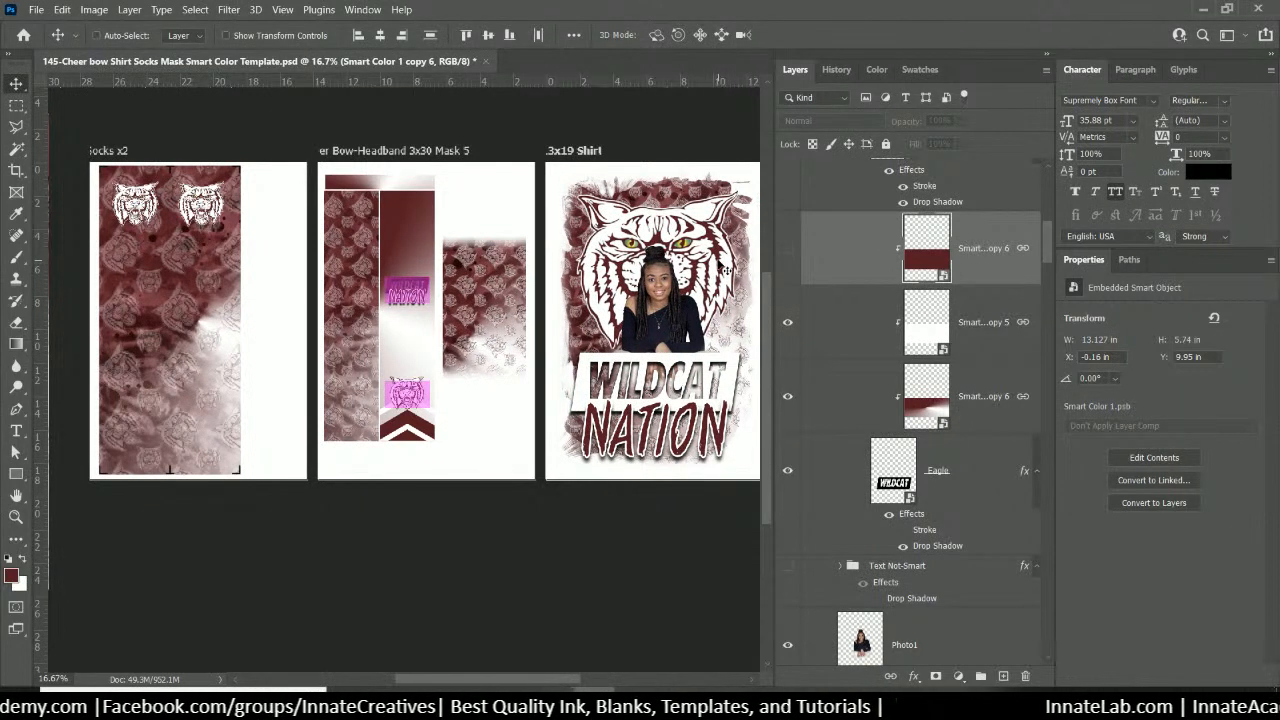
Copy the socks' Logo right layer onto the mask, rotate it to -90°, and place it over the lower part of the mask
key("ctrl+minus")
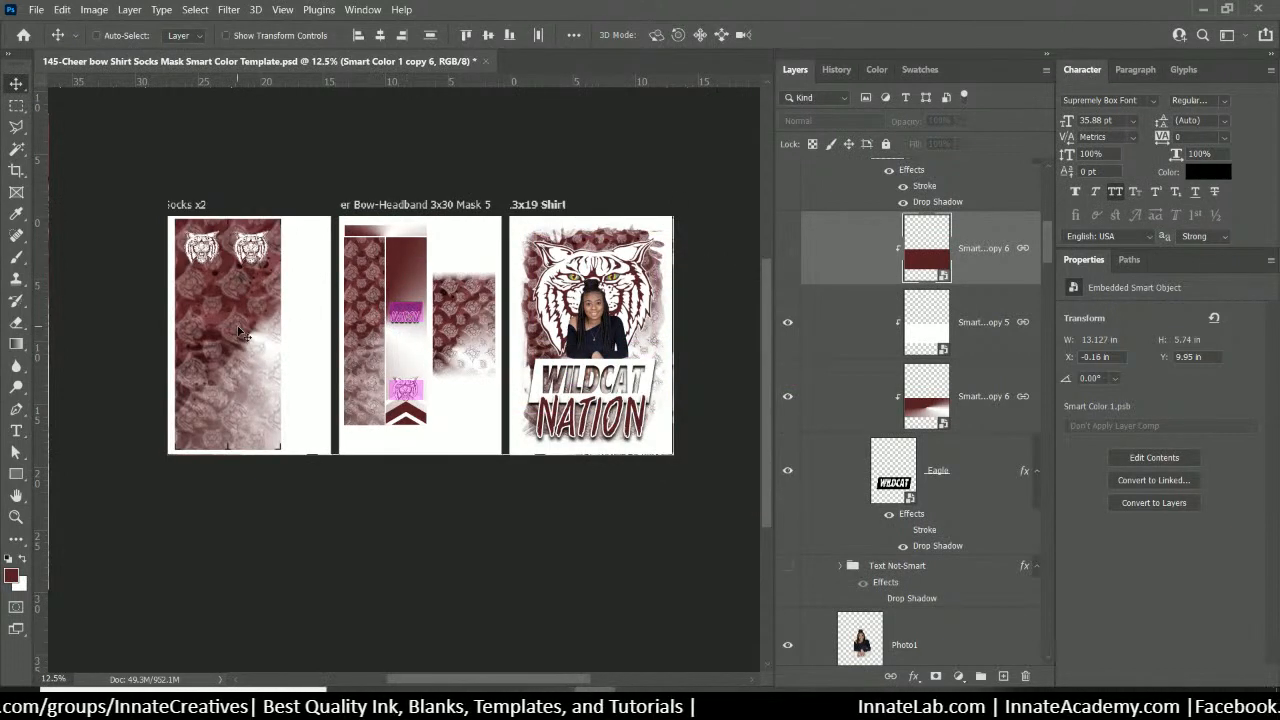
key("ctrl+plus")
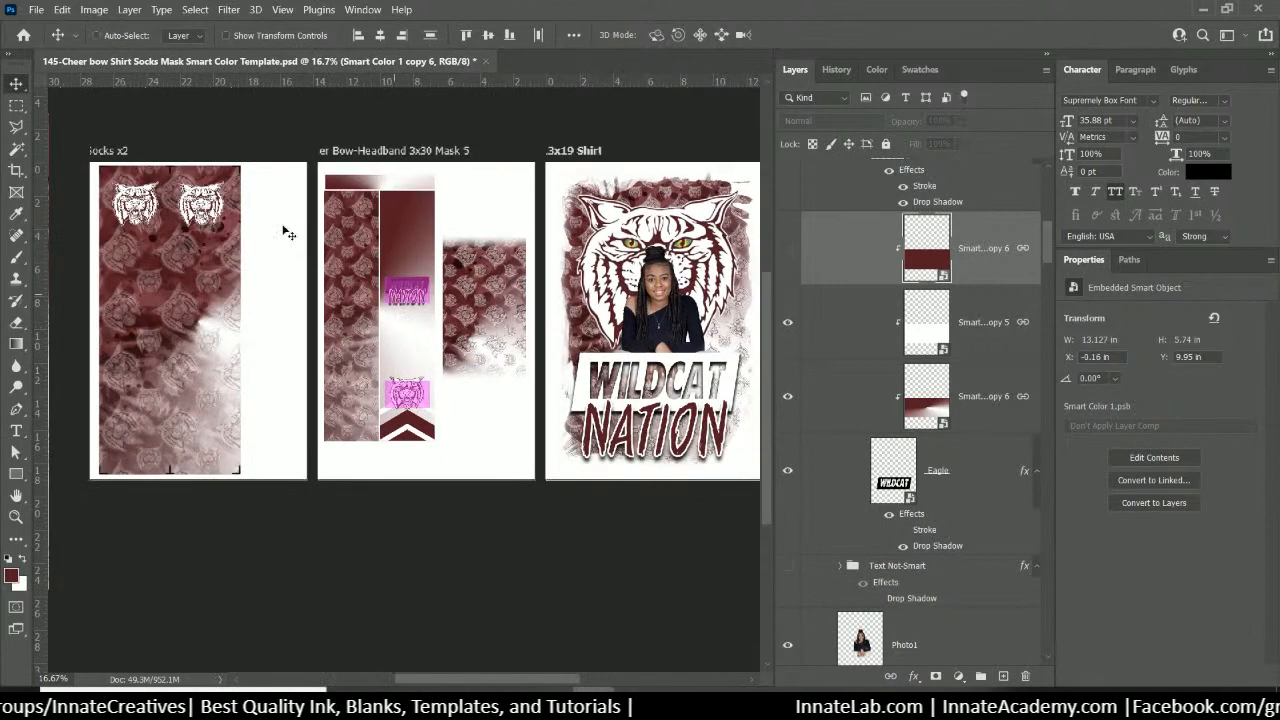
right_click(197, 202)
left_click(245, 235)
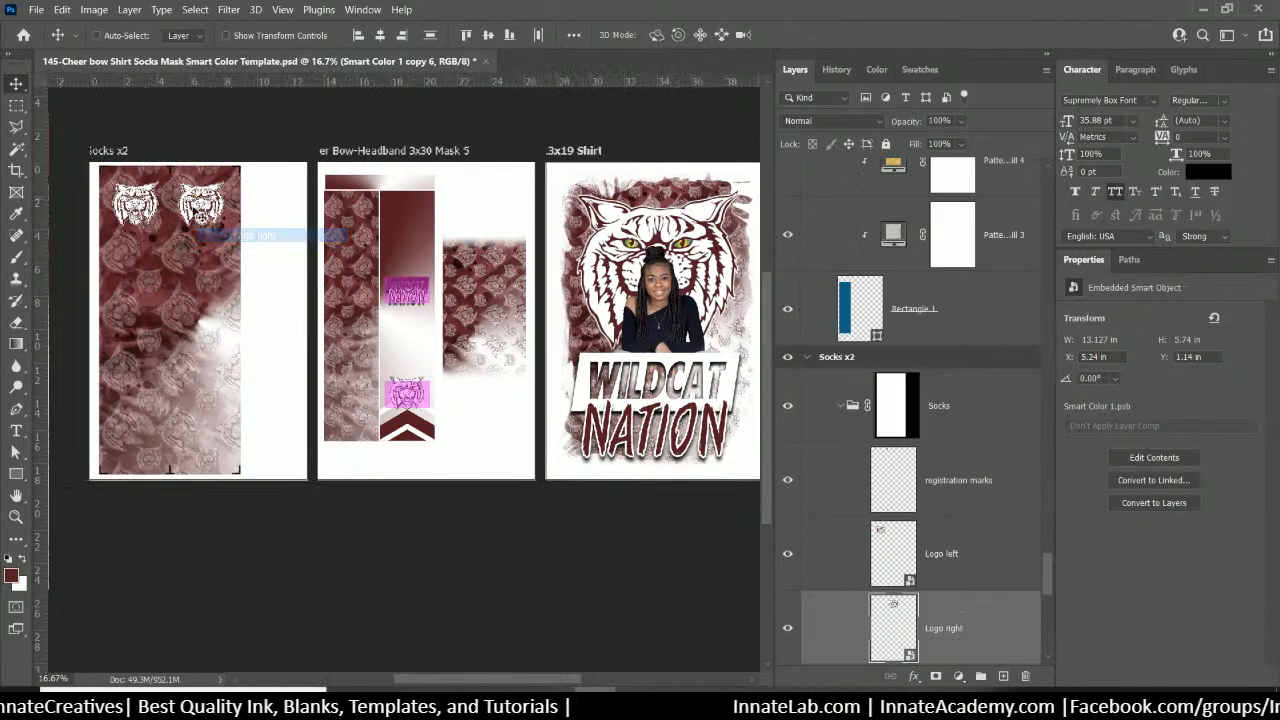
left_click_drag(205, 212, 432, 338)
key("ctrl+t")
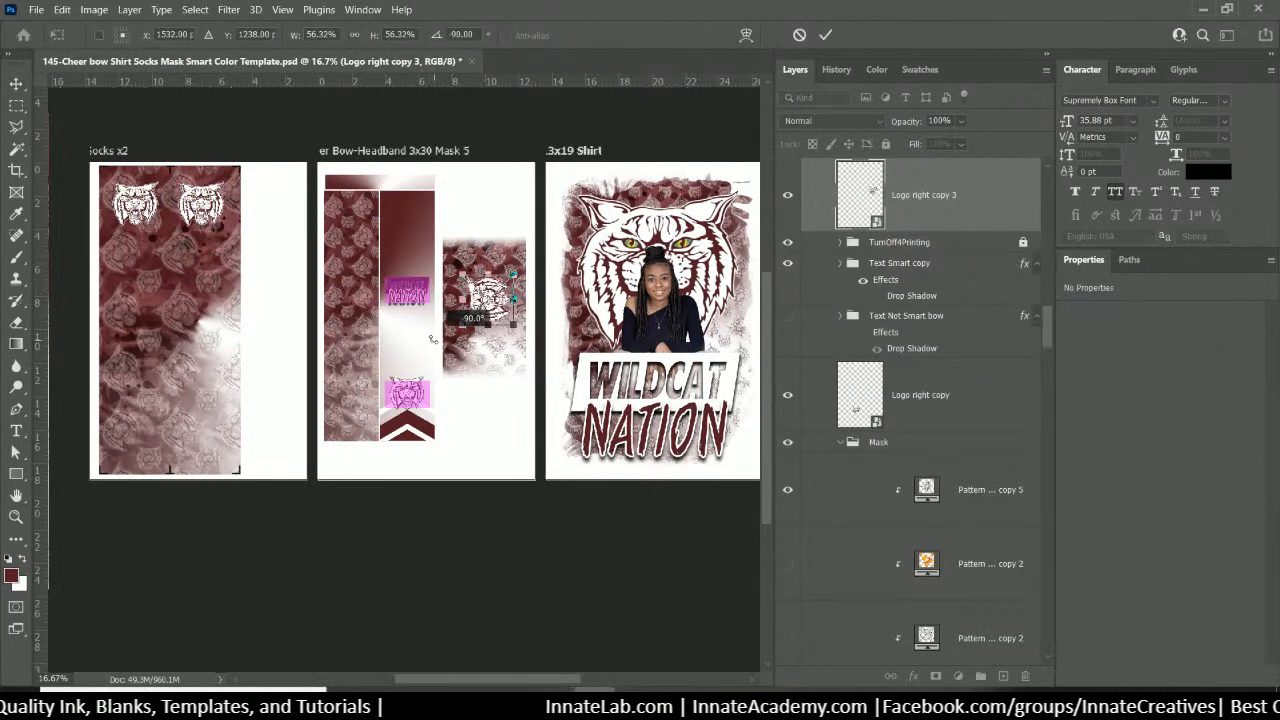
mouse_move(497, 308)
left_mouse_down()
mouse_move(495, 348)
mouse_move(496, 305)
left_mouse_up()
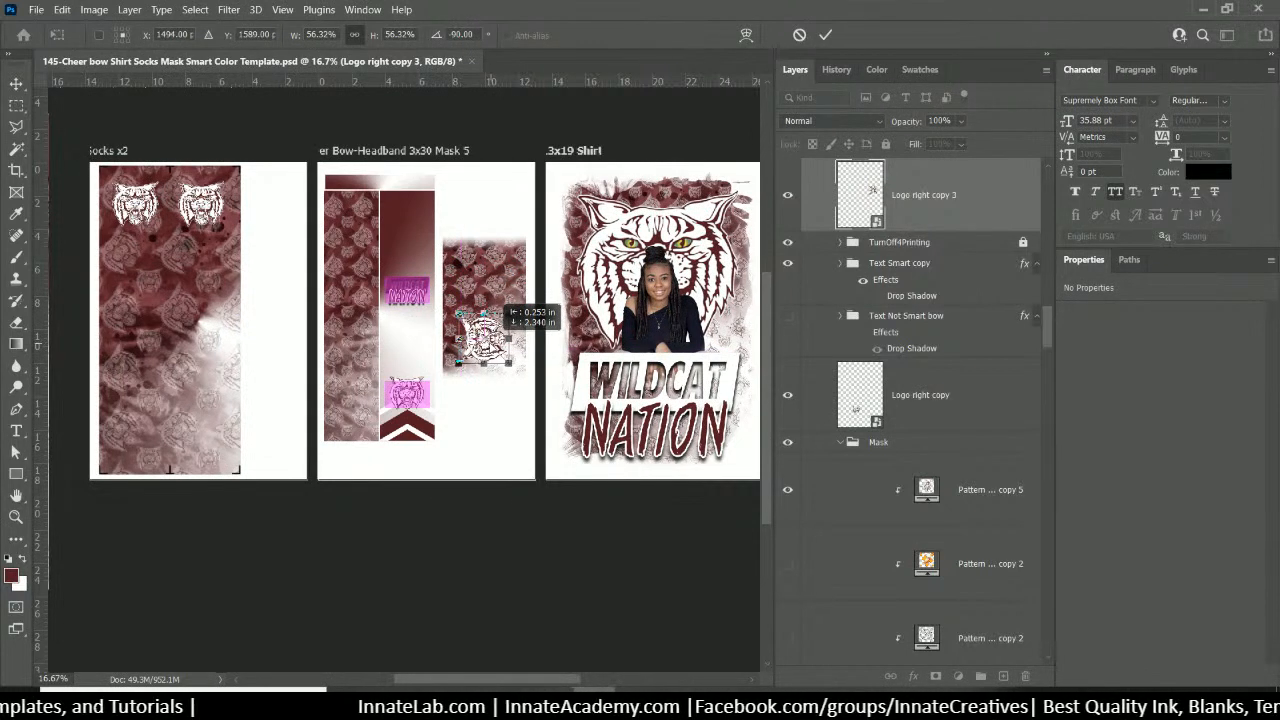
key("Return")
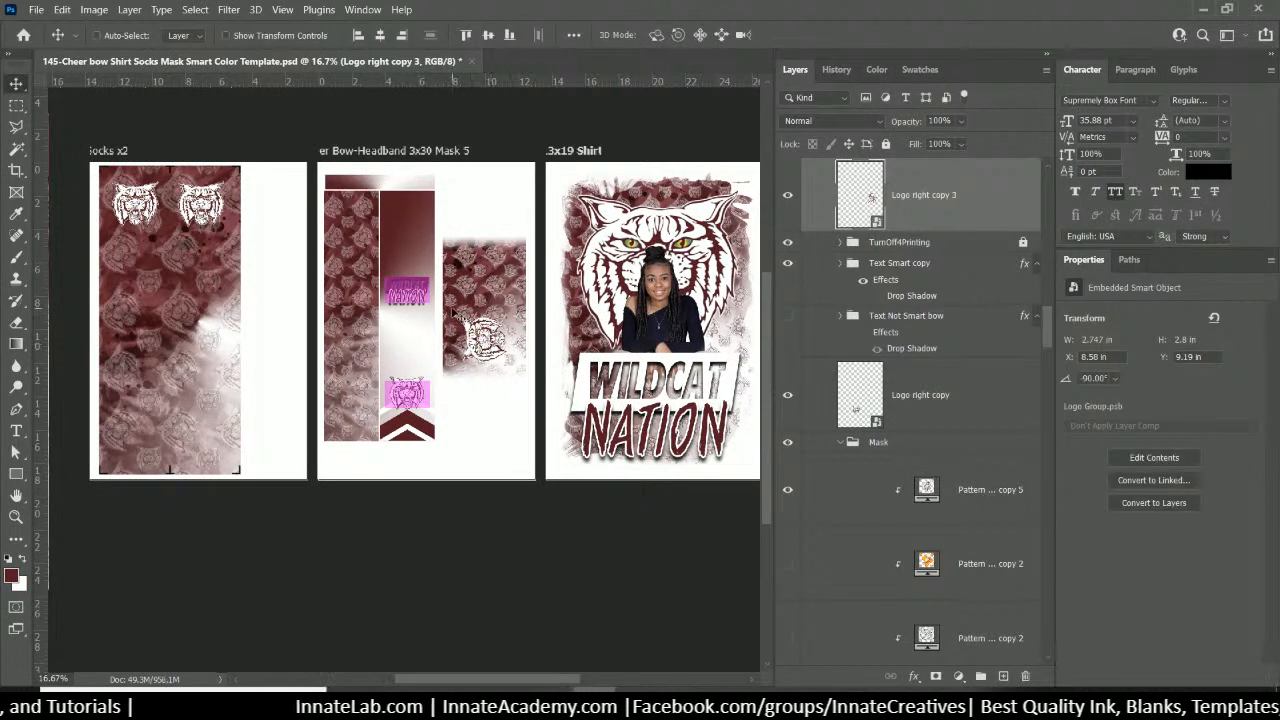
Locate the Mask group and open the pattern settings of its visible Pattern Fill 5 copy 5 layer
right_click(507, 288)
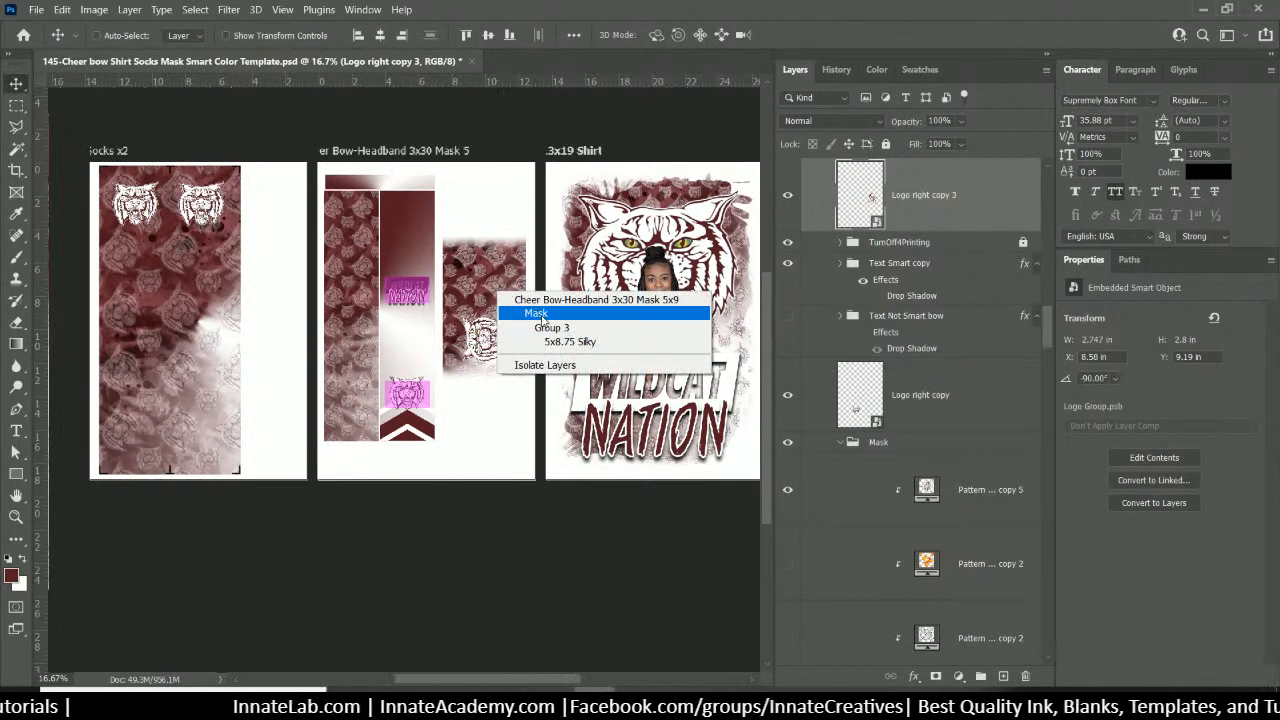
left_click(538, 314)
scroll(900, 450, "down", 1)
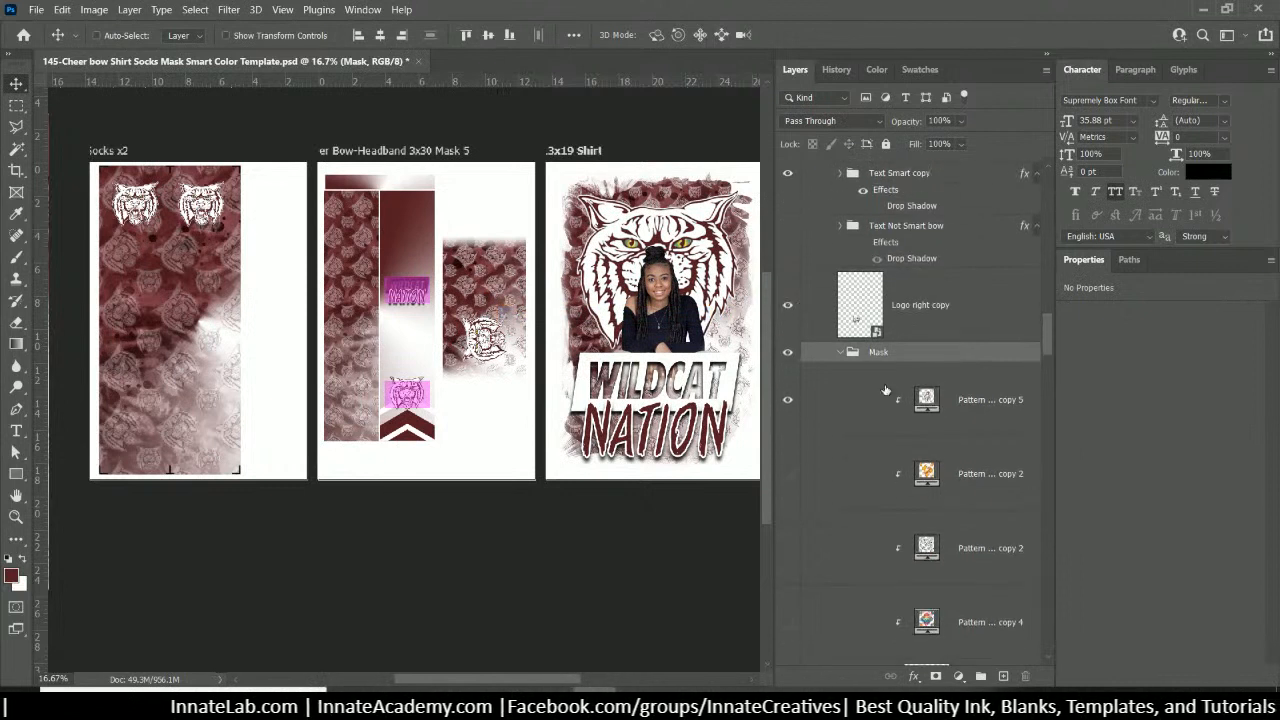
double_click(926, 399)
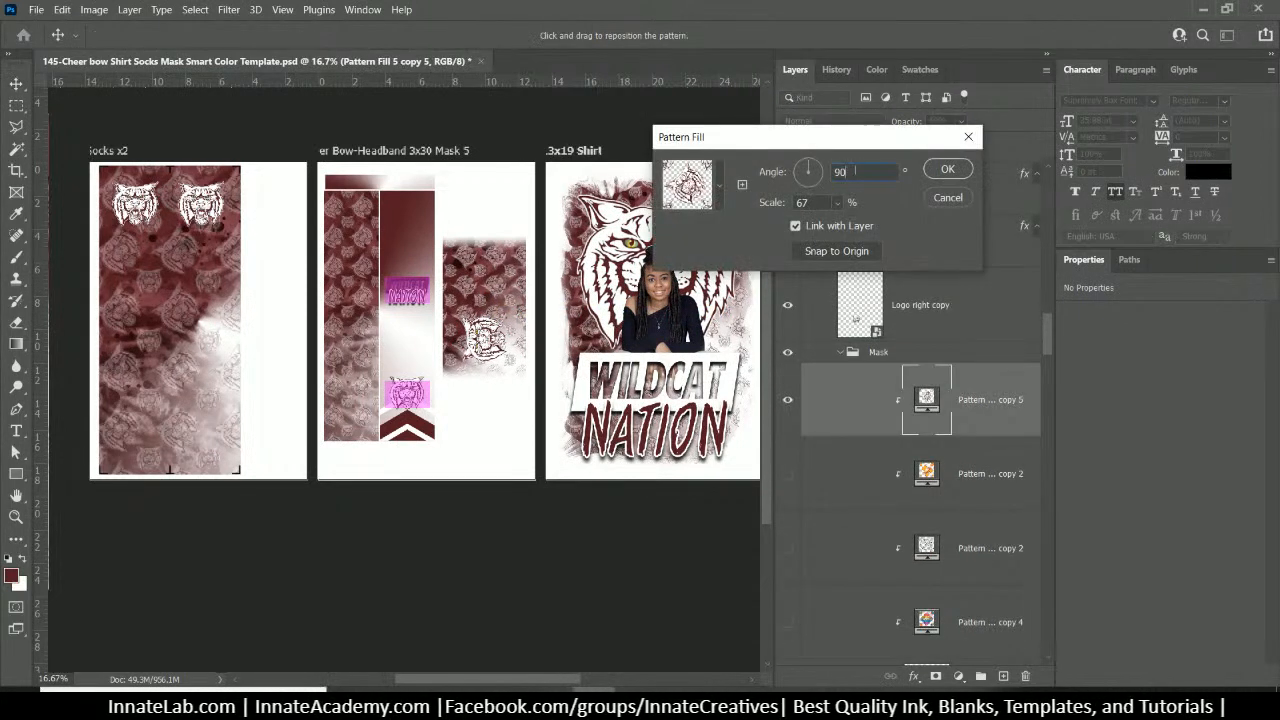
Try pattern angles of -90°, -270° and 90° on the mask's wildcat pattern fill
type("-90")
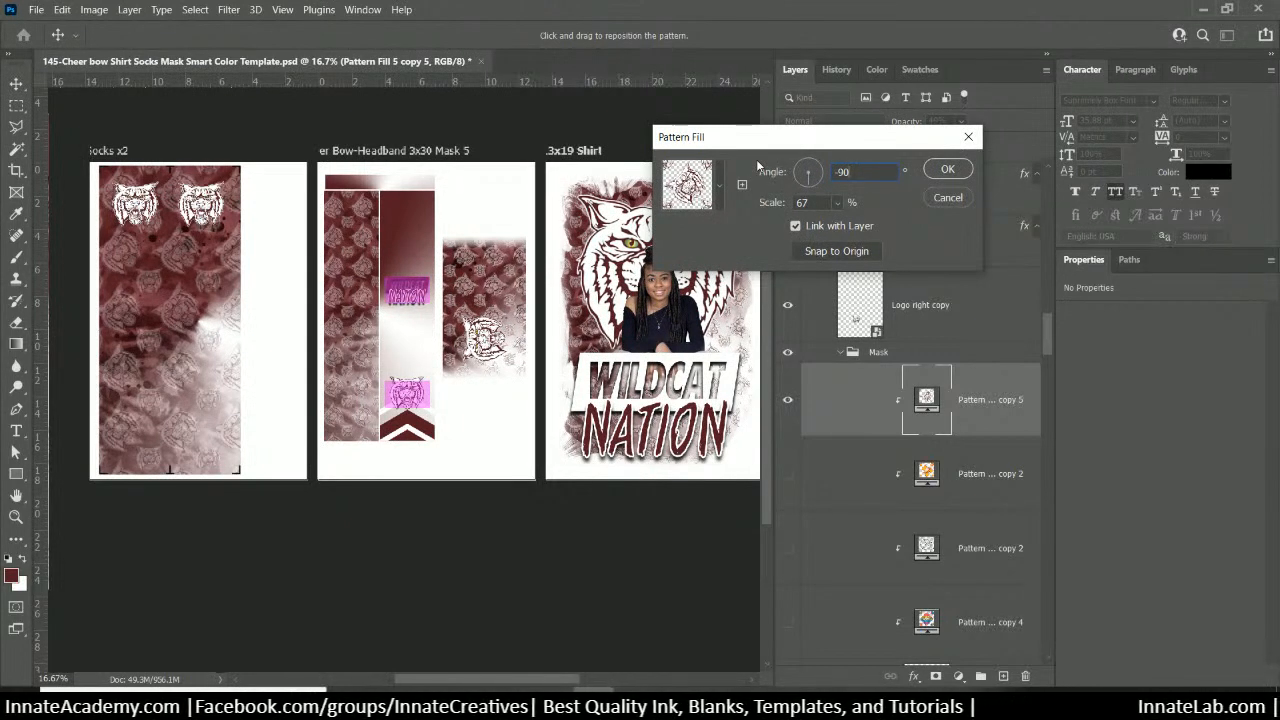
key("BackSpace")
key("BackSpace")
key("BackSpace")
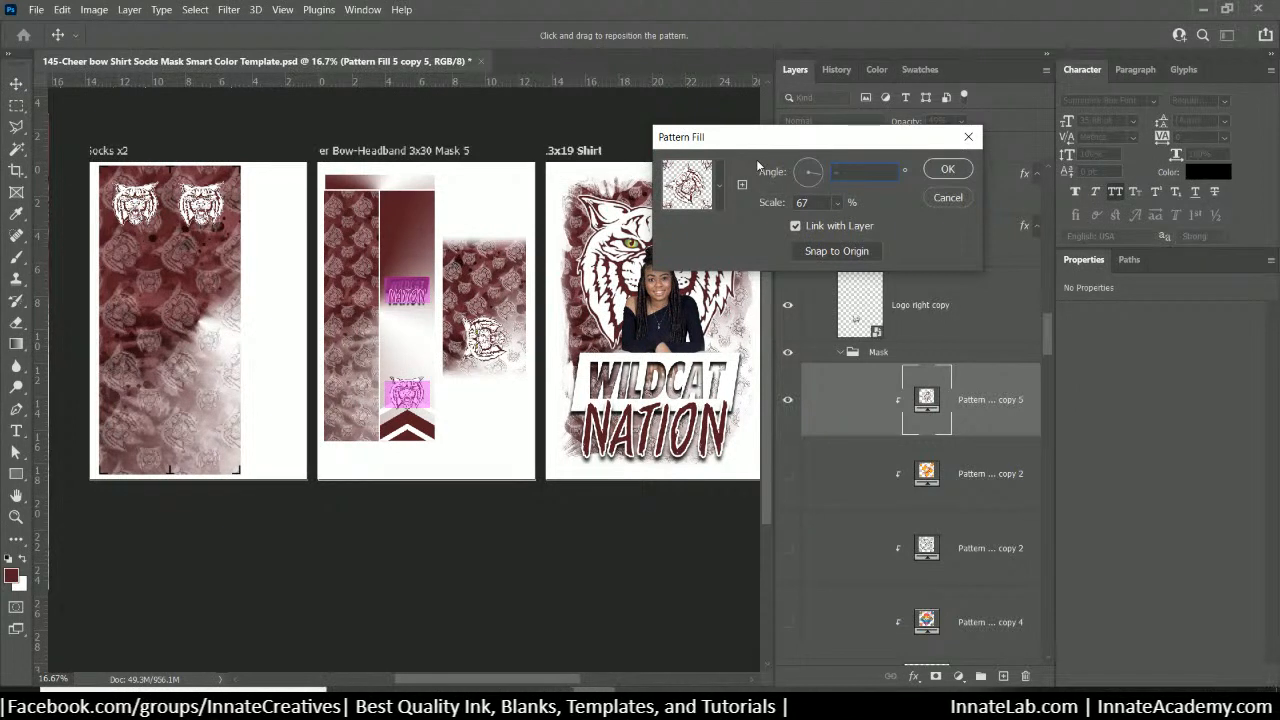
type("-270")
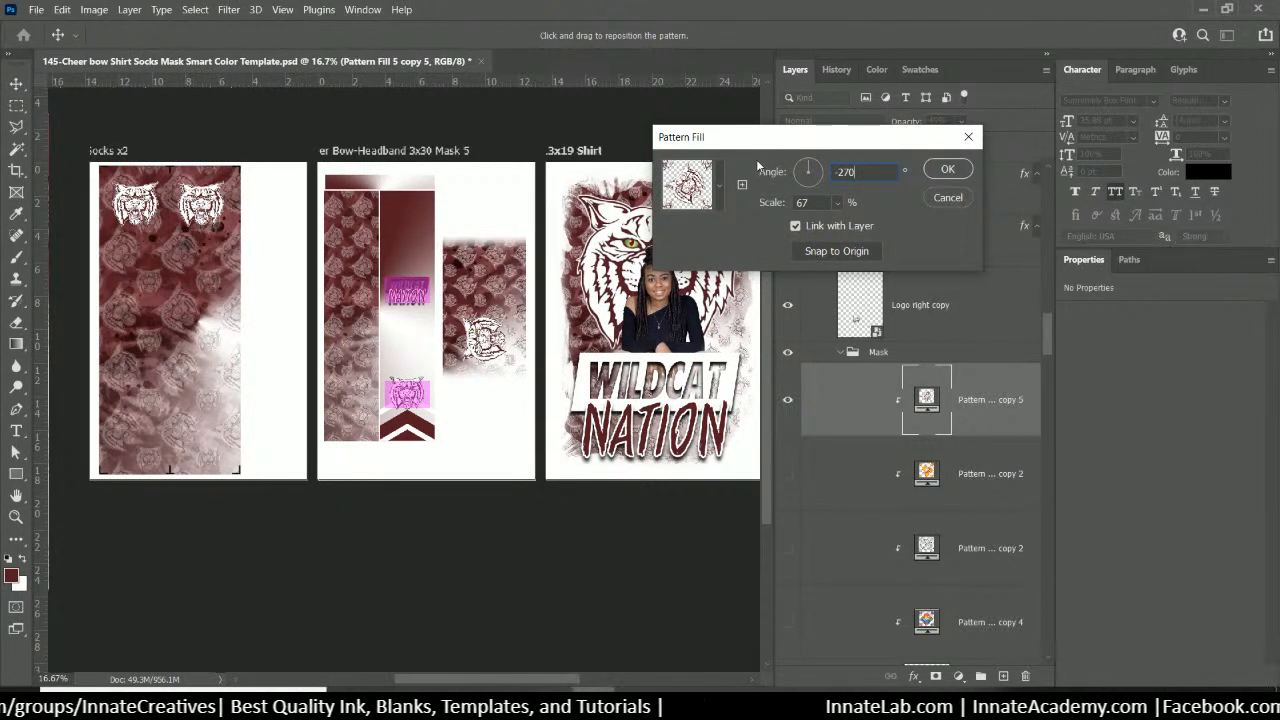
key("BackSpace")
key("BackSpace")
key("BackSpace")
key("BackSpace")
type("-90")
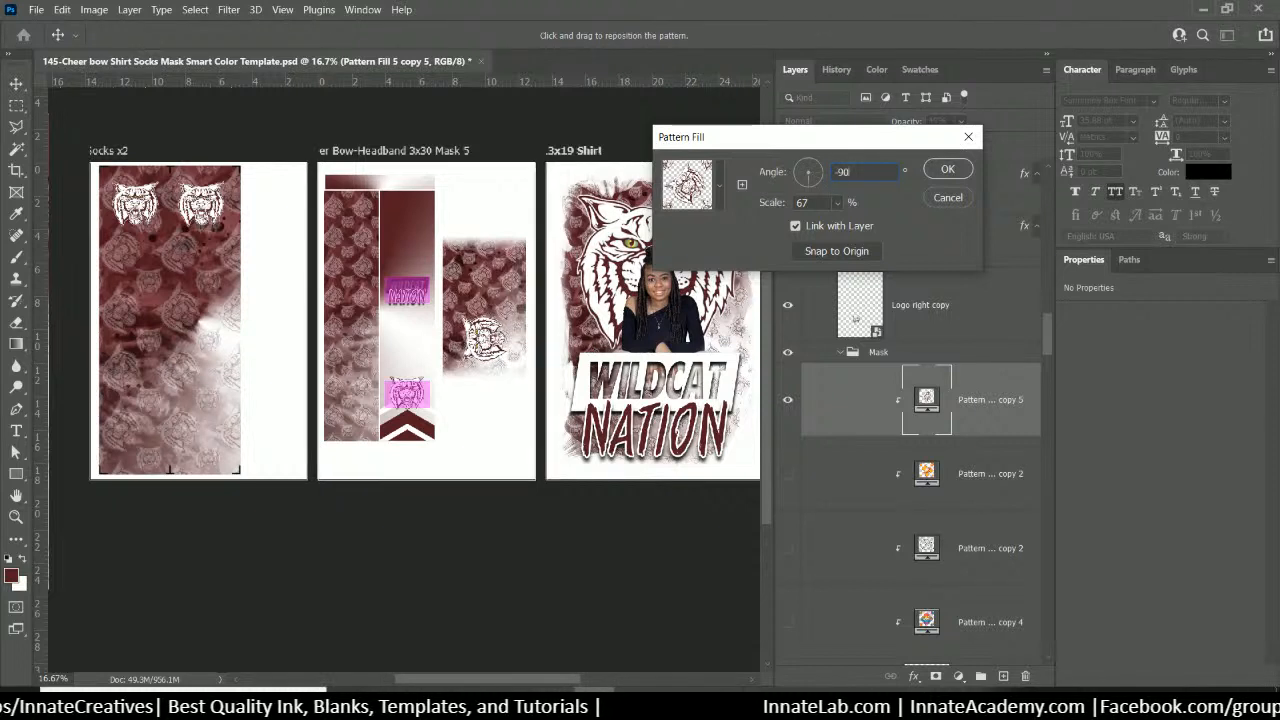
key("BackSpace")
key("BackSpace")
key("BackSpace")
type("90")
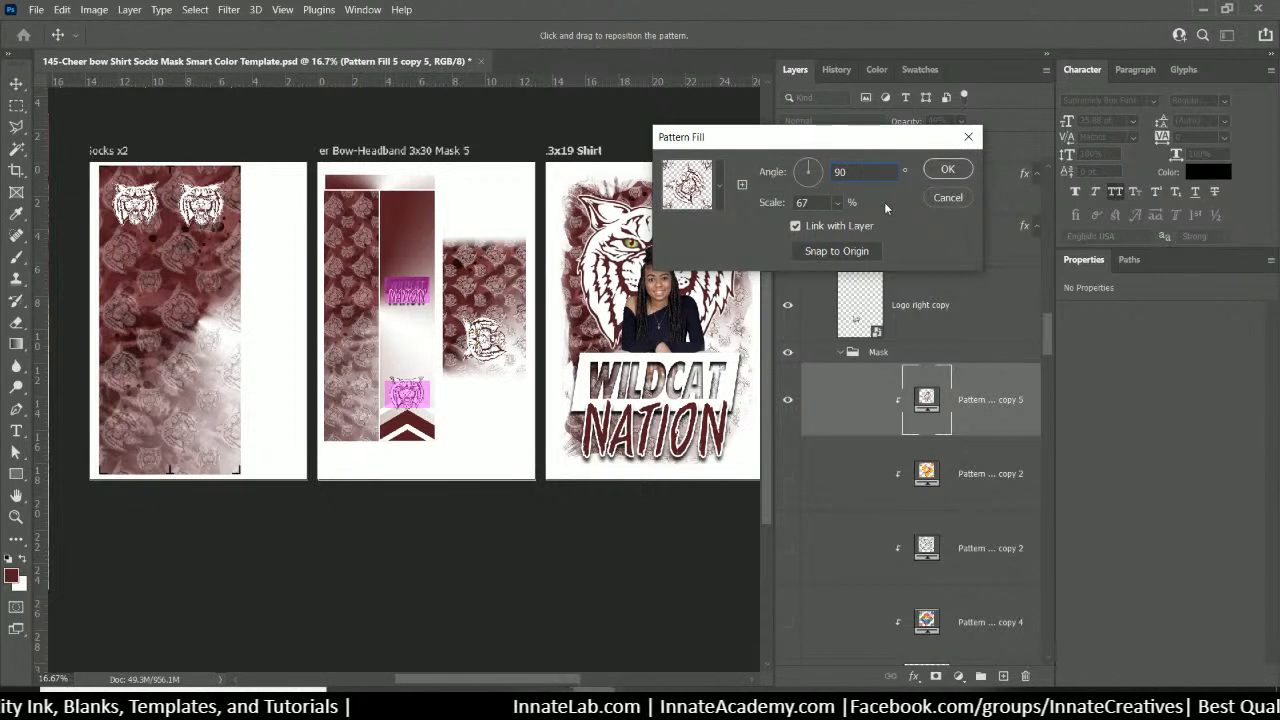
Test several freehand angles on the mask's pattern fill, settle on an angle of 90°, and apply it
left_click(823, 170)
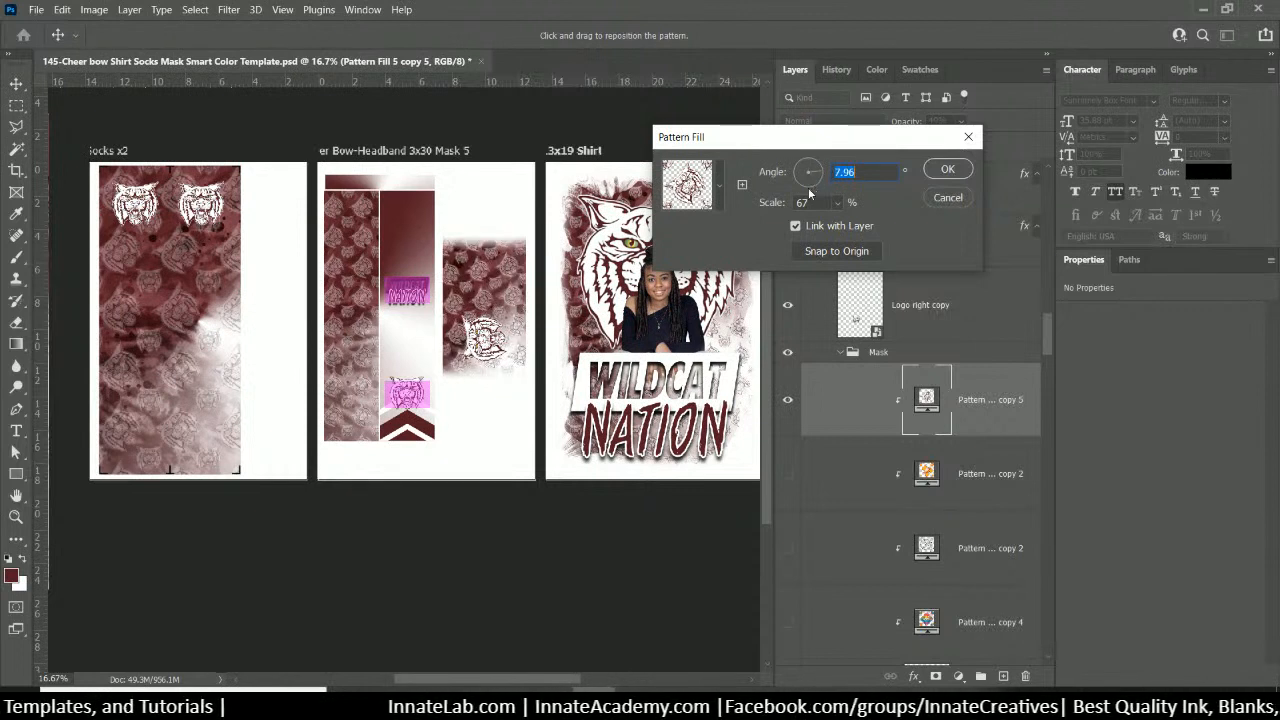
left_click(810, 186)
left_click(806, 186)
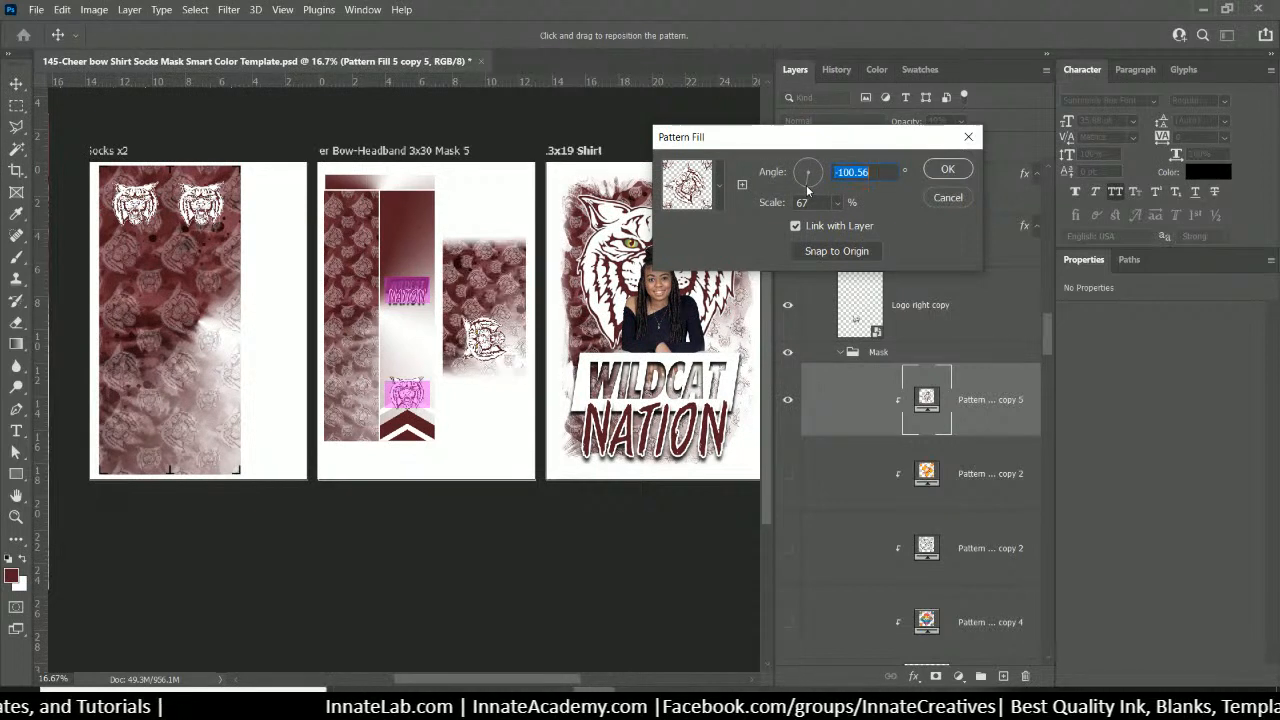
left_click(807, 186)
left_click(811, 187)
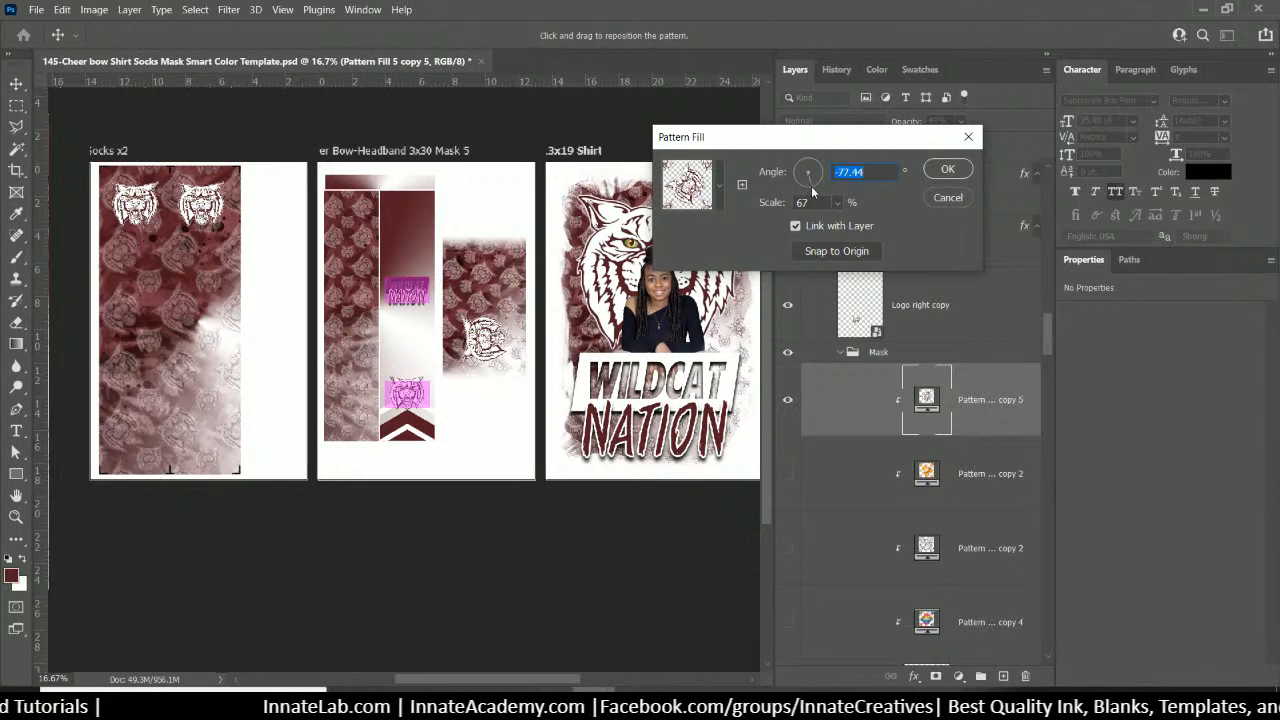
left_click(798, 186)
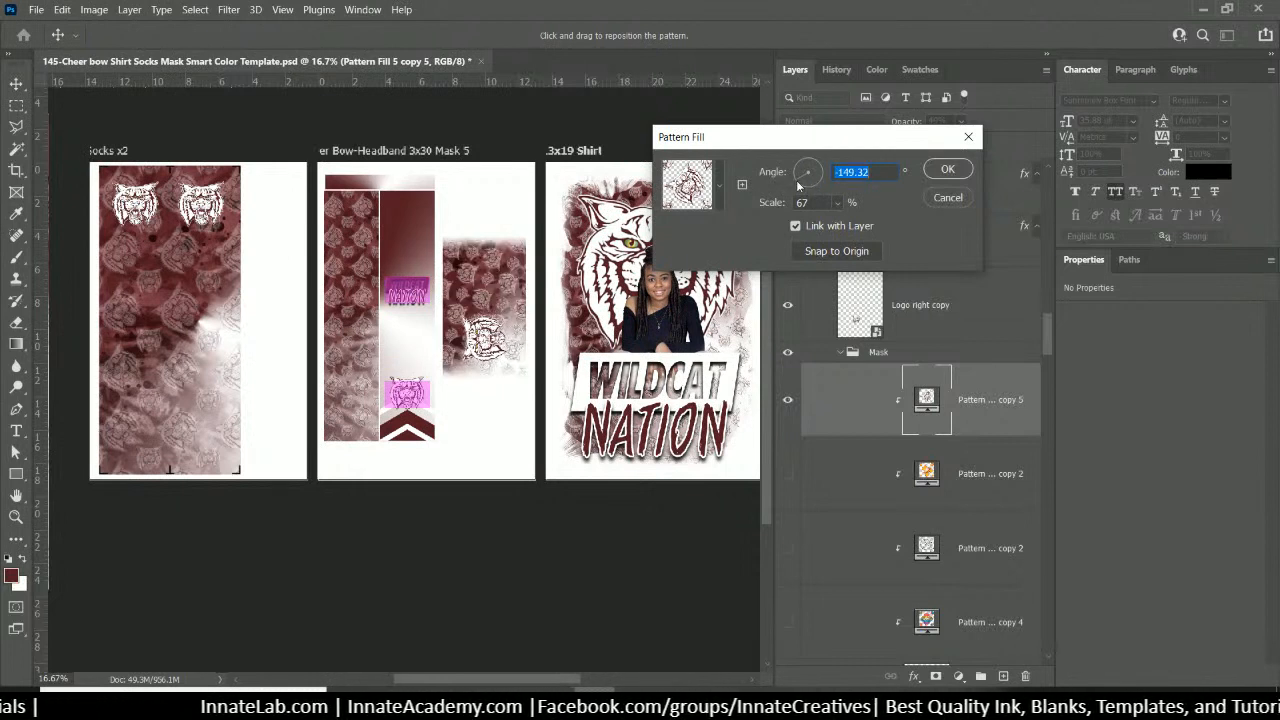
left_click(816, 168)
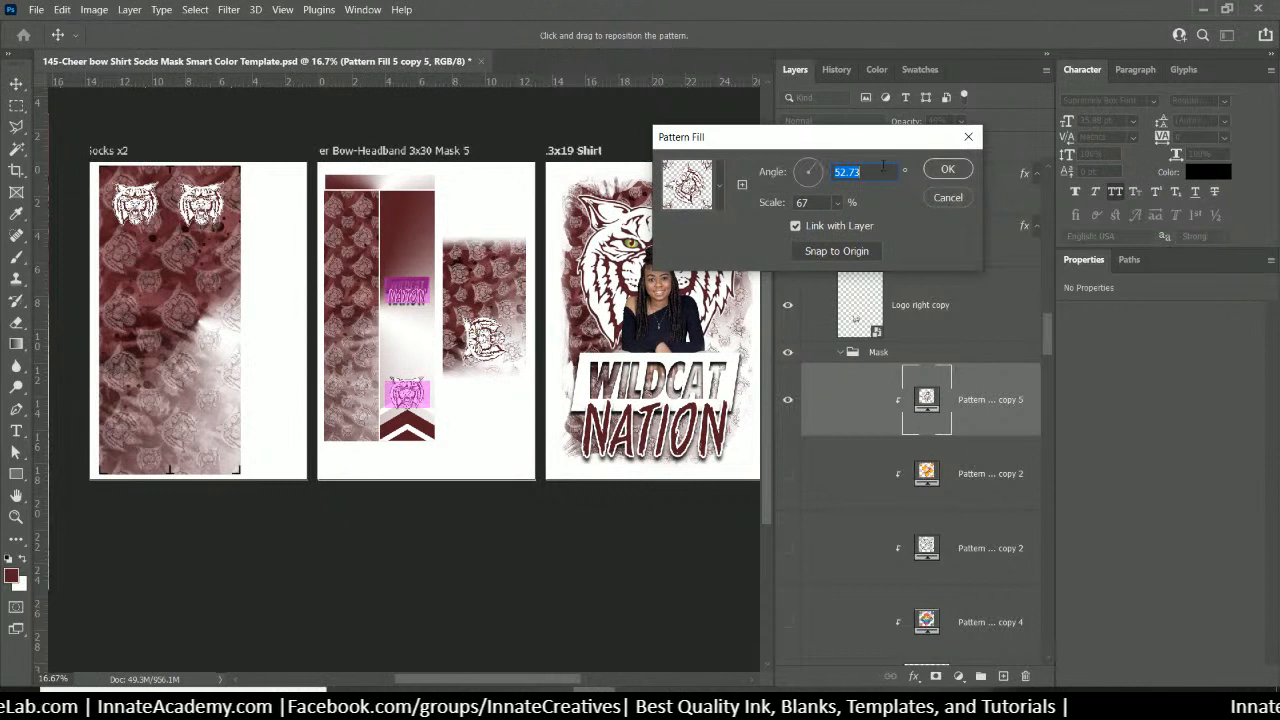
type("90")
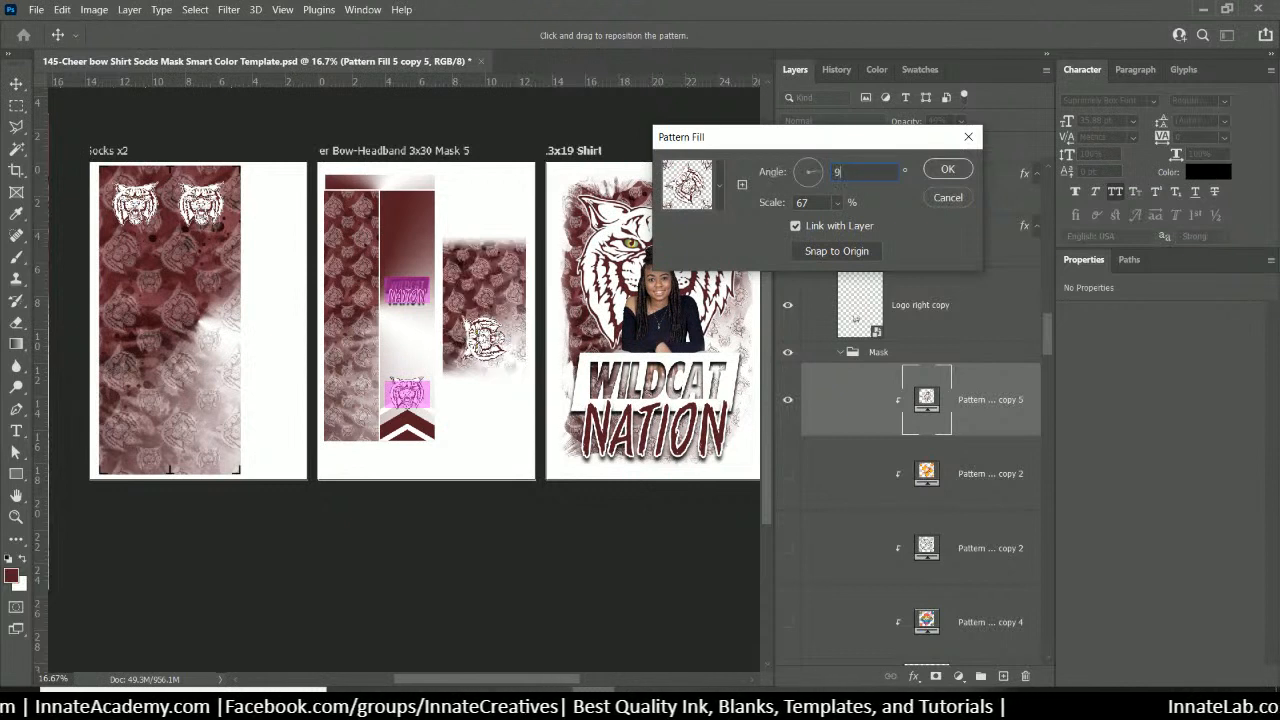
left_click(947, 169)
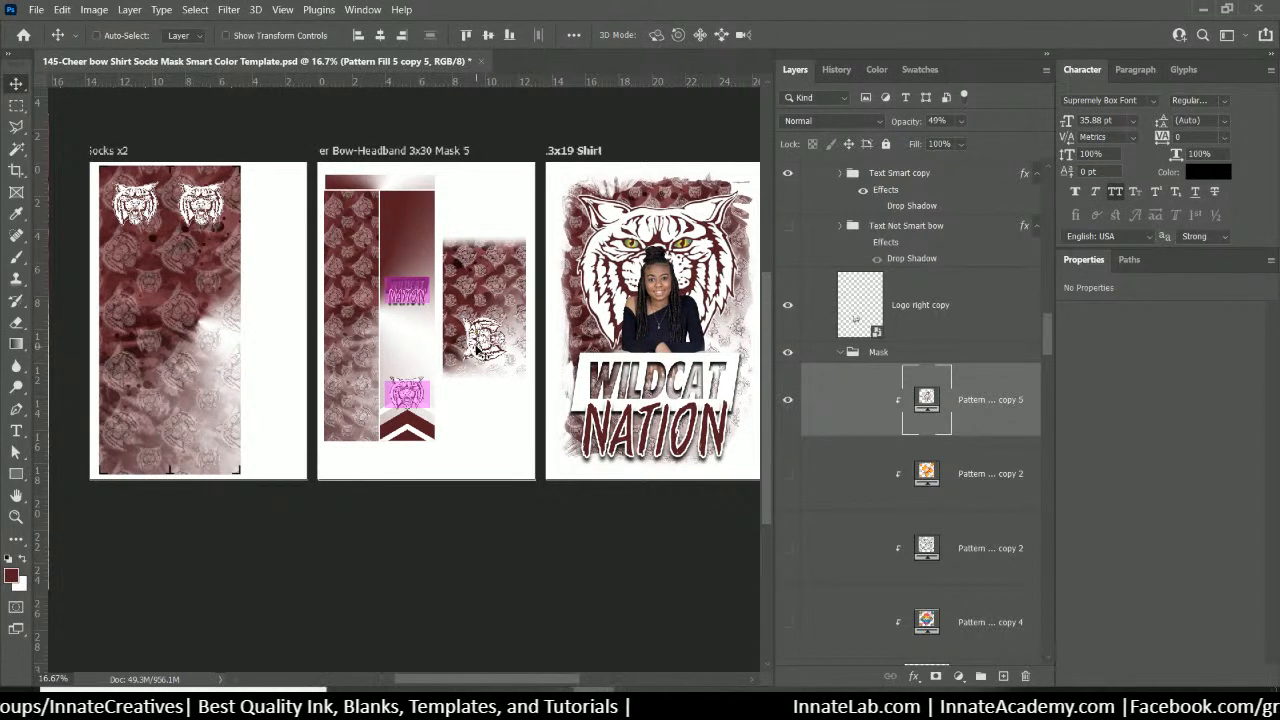
Rename the Text Smart copy group in the Cheer Bow-Headband artboard as Text Smart bow
right_click(412, 300)
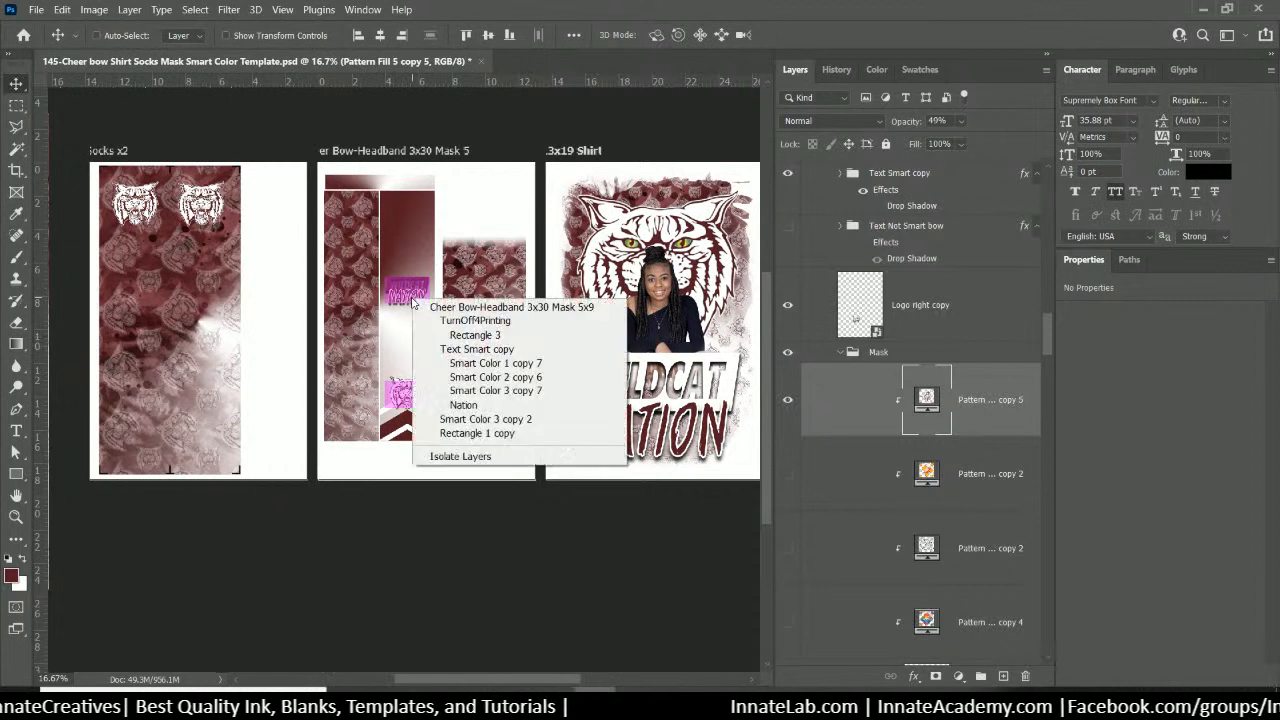
left_click(462, 353)
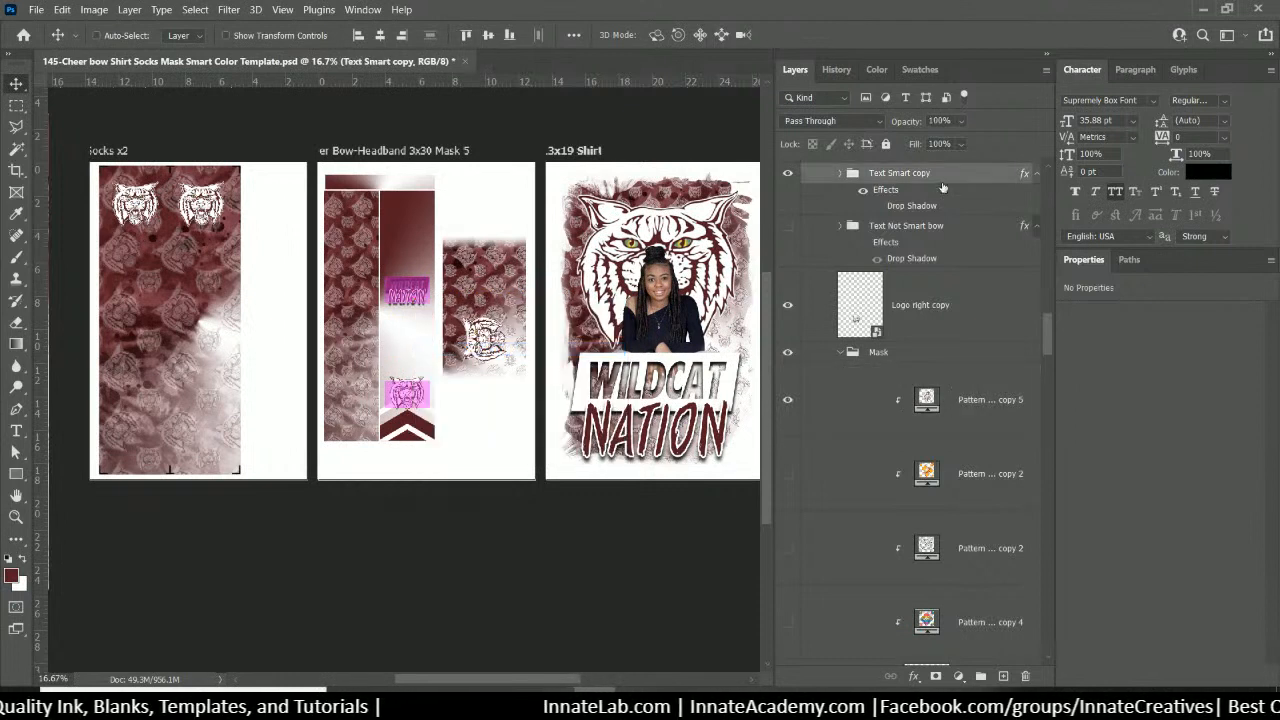
left_click(789, 174)
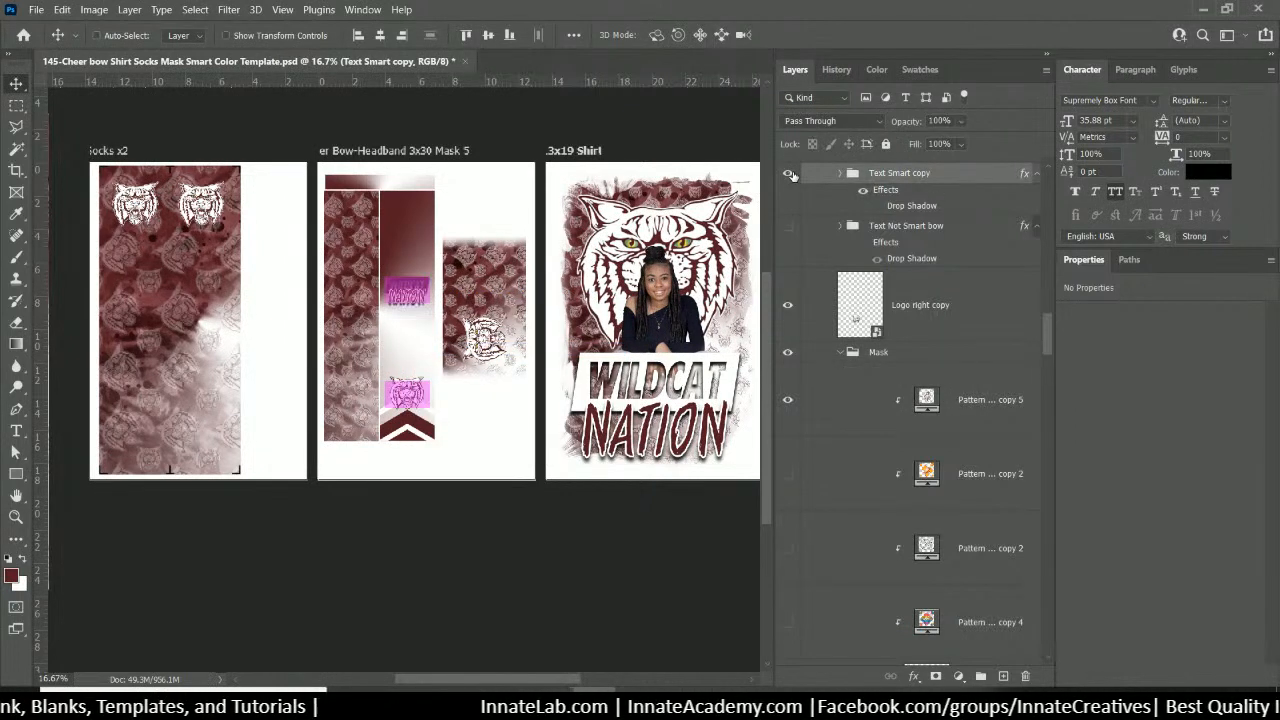
double_click(912, 174)
double_click(917, 173)
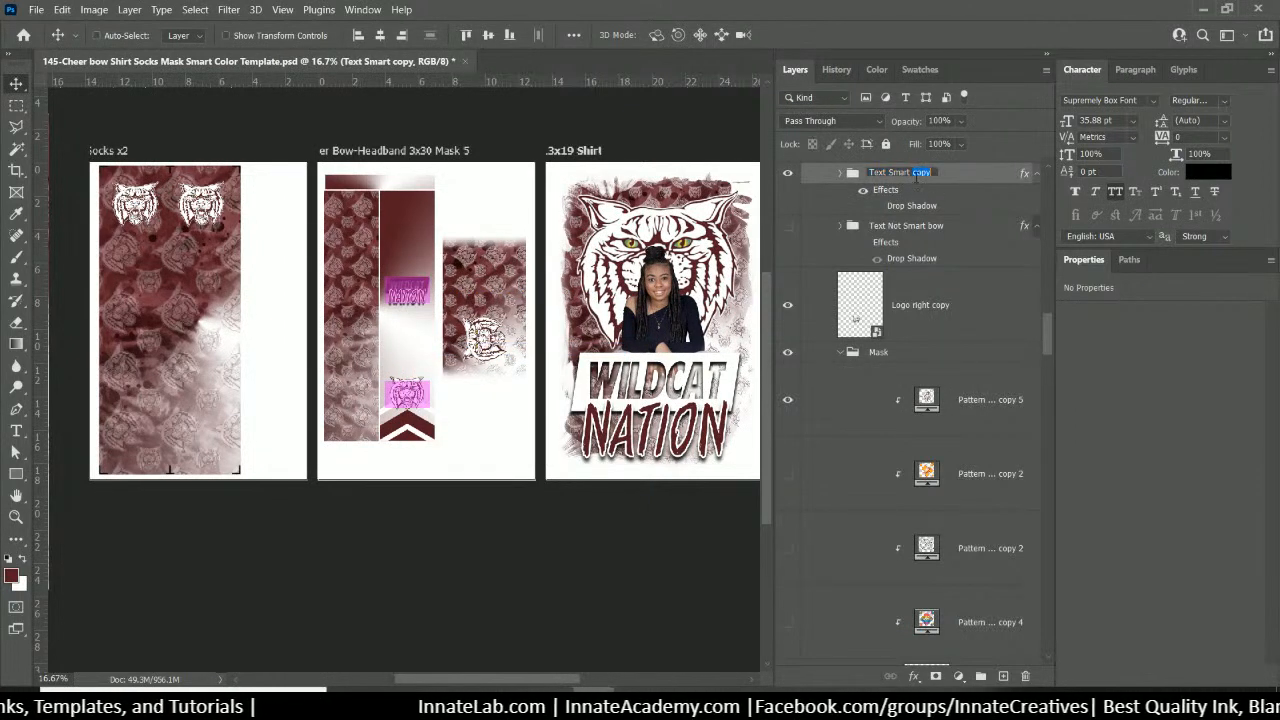
type("bow")
key("Return")
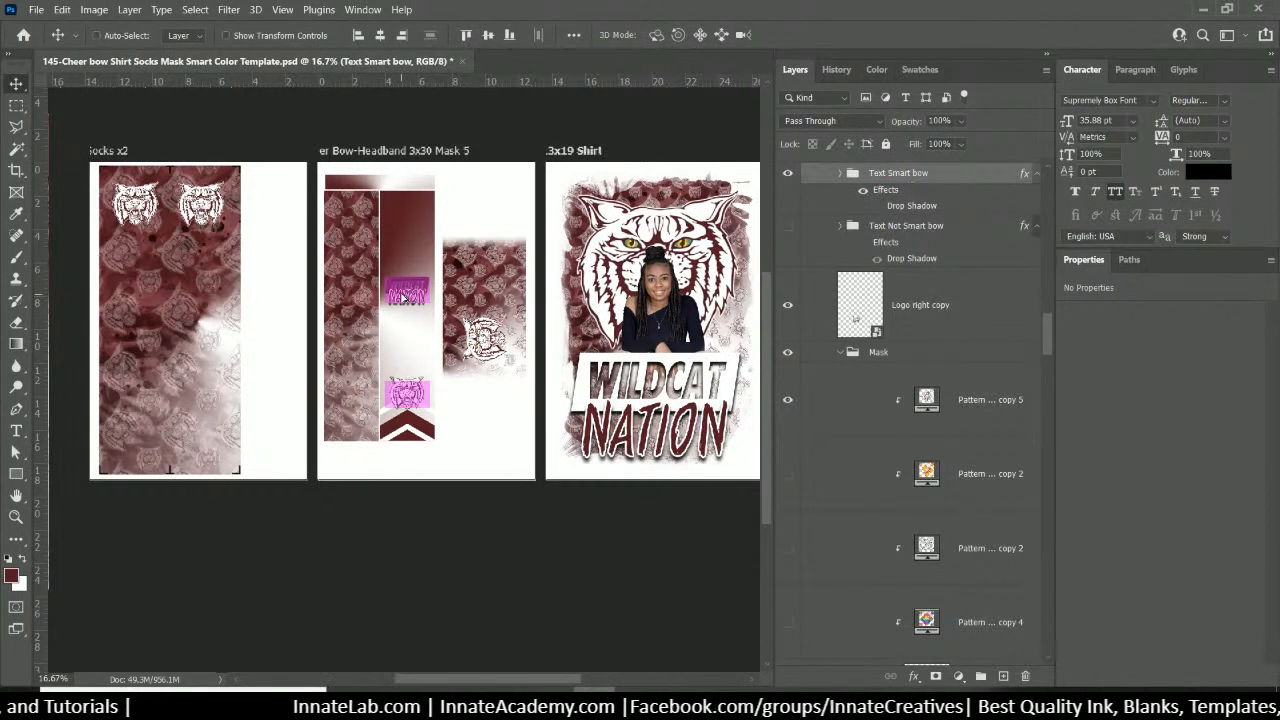
Duplicate the Text Smart bow group onto the mask, rotate the copy to -90°, and position it above the wildcat logo
left_click_drag(405, 297, 488, 299)
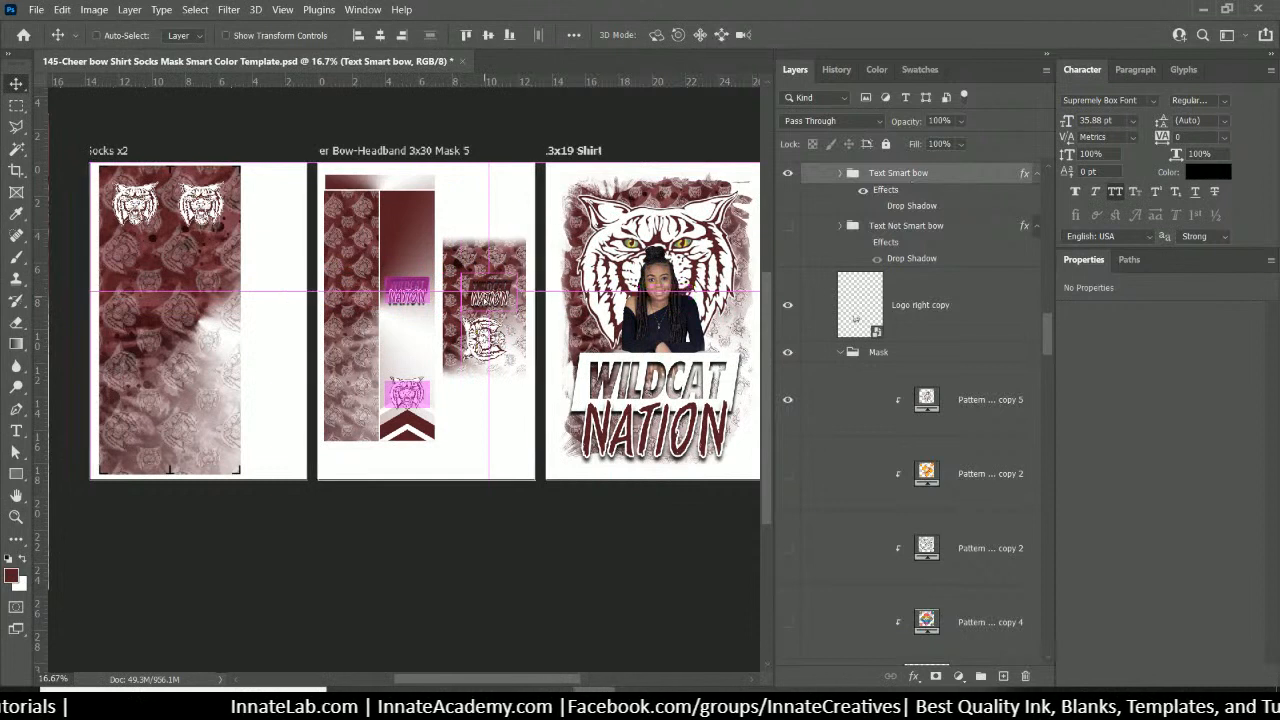
key("ctrl+t")
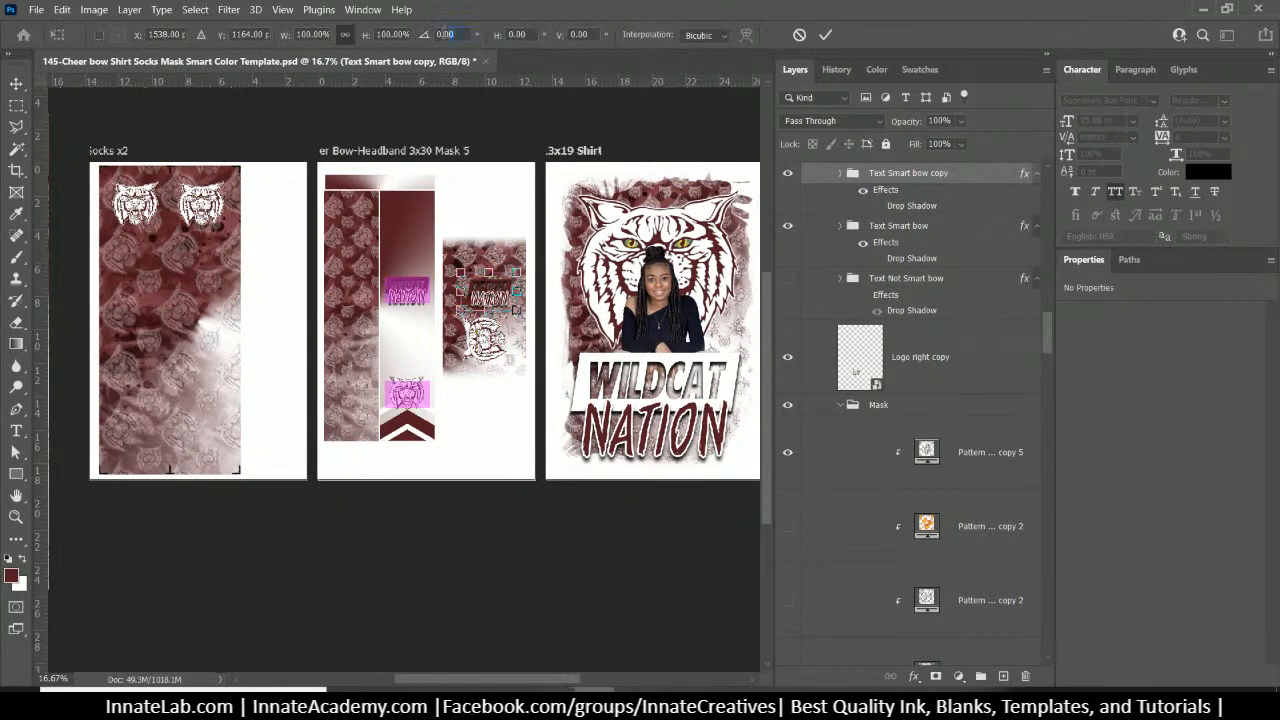
type("90")
key("Return")
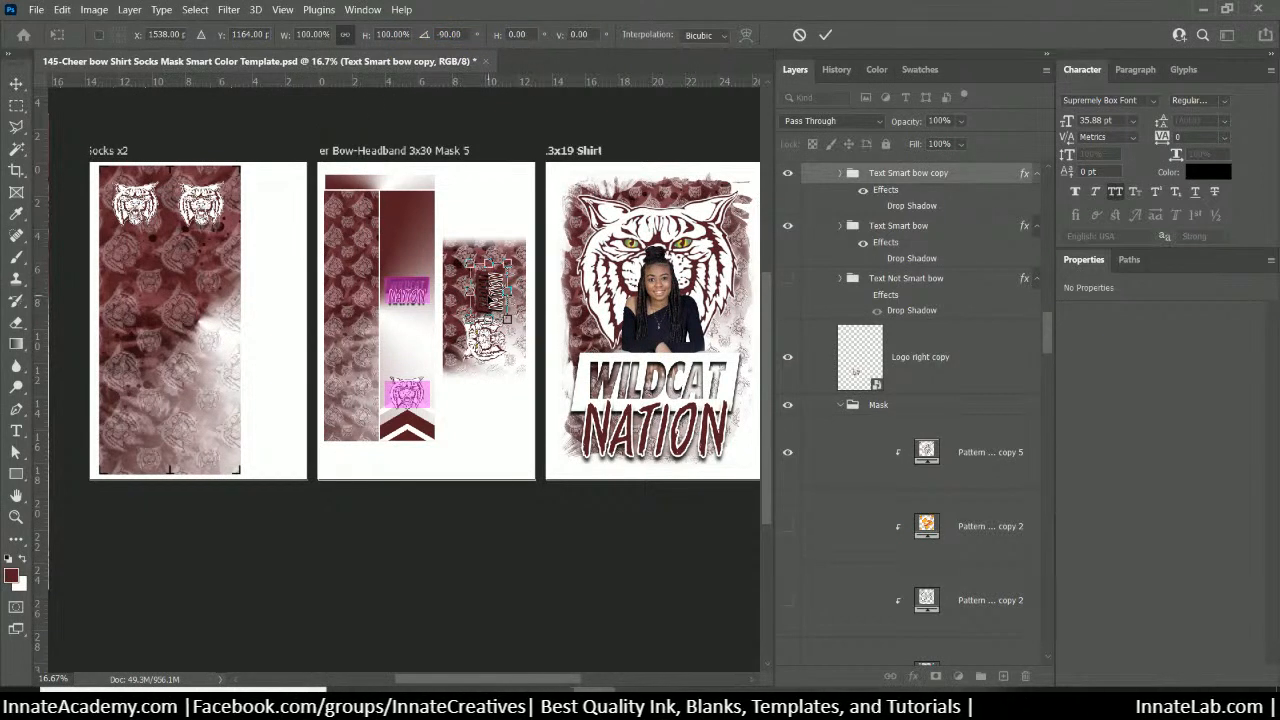
left_click_drag(490, 290, 515, 330)
left_click_drag(500, 263, 495, 256)
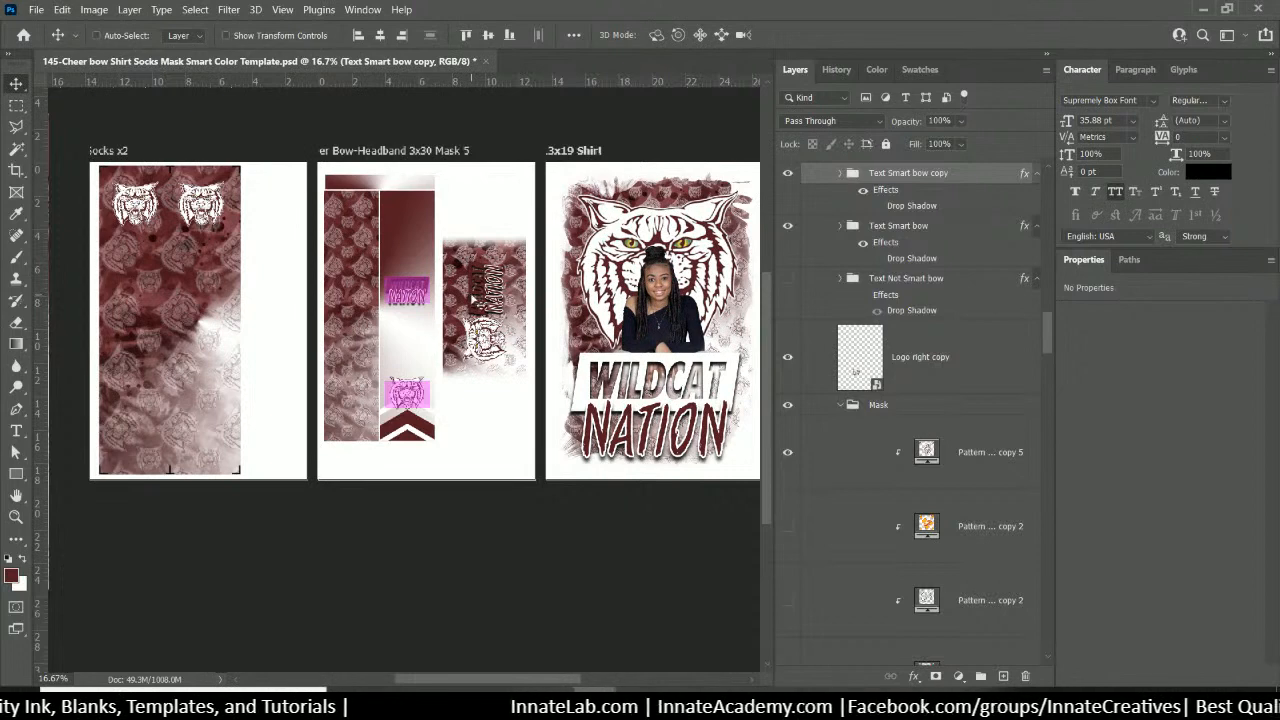
Hide the Smart Color 1 copy 6 layer covering the WILDCAT lettering in the mask's rotated text
right_click(472, 299)
left_click(517, 333)
scroll(832, 362, "down", 3)
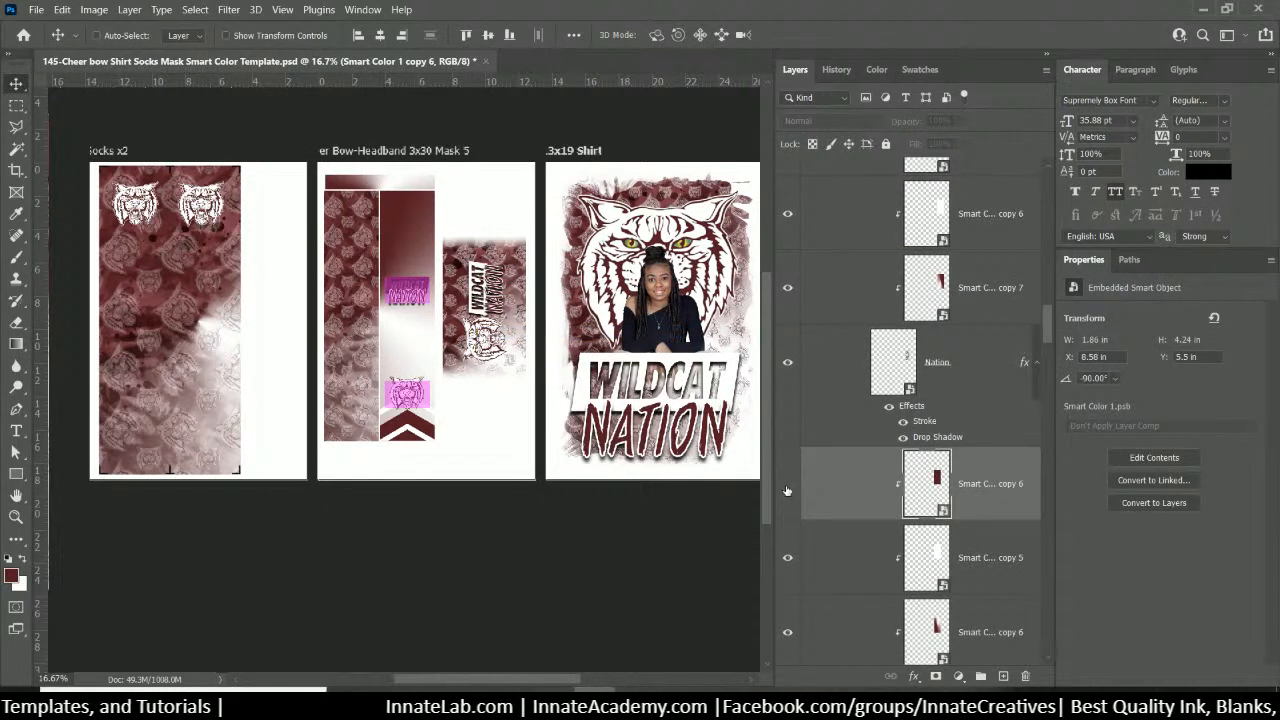
Hide the TurnOff4Printing group that overlays the cheer bow's text and logo
right_click(419, 299)
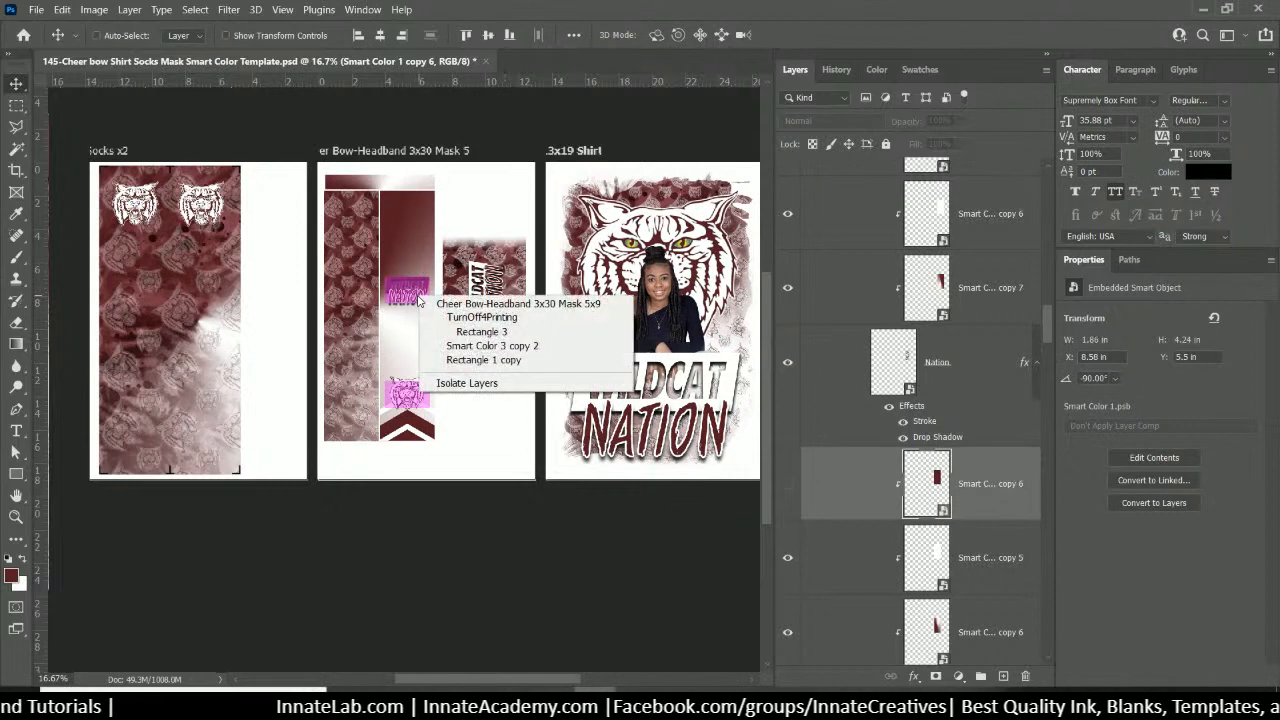
left_click(481, 317)
left_click(788, 171)
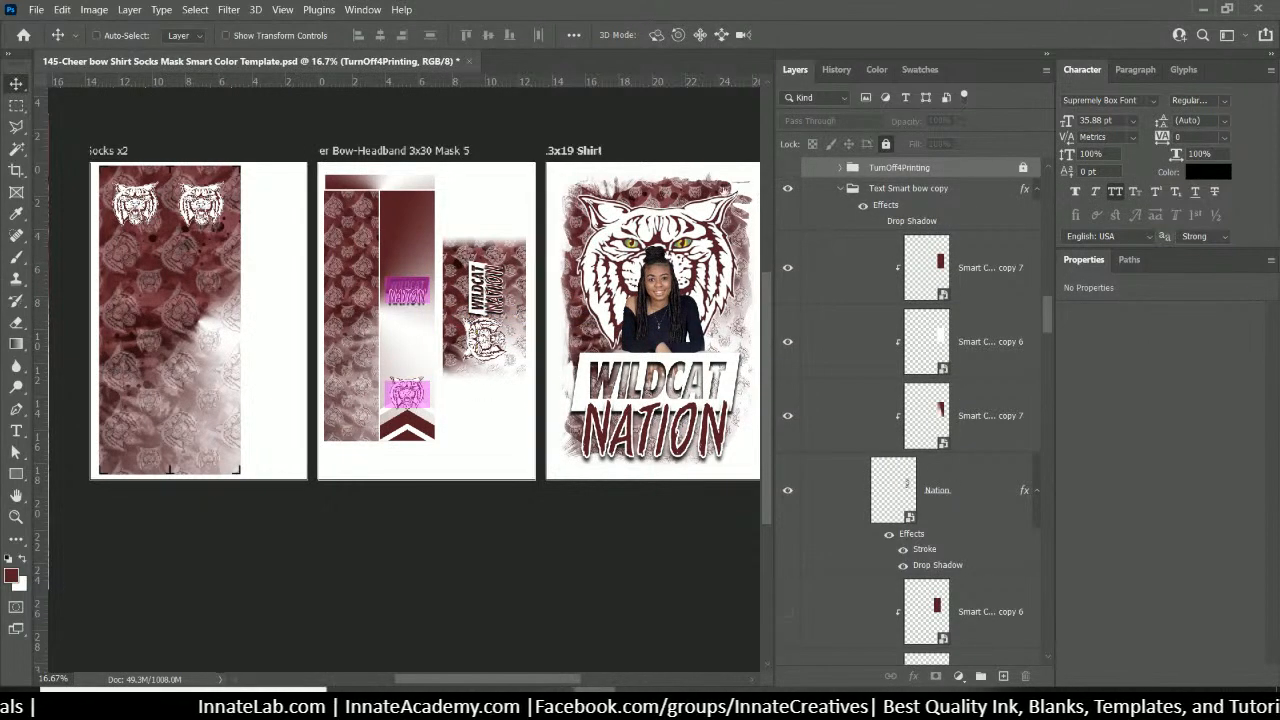
Hide the Smart Color 1 copy 6 layer in the Text Smart bow group on the cheer bow
right_click(428, 288)
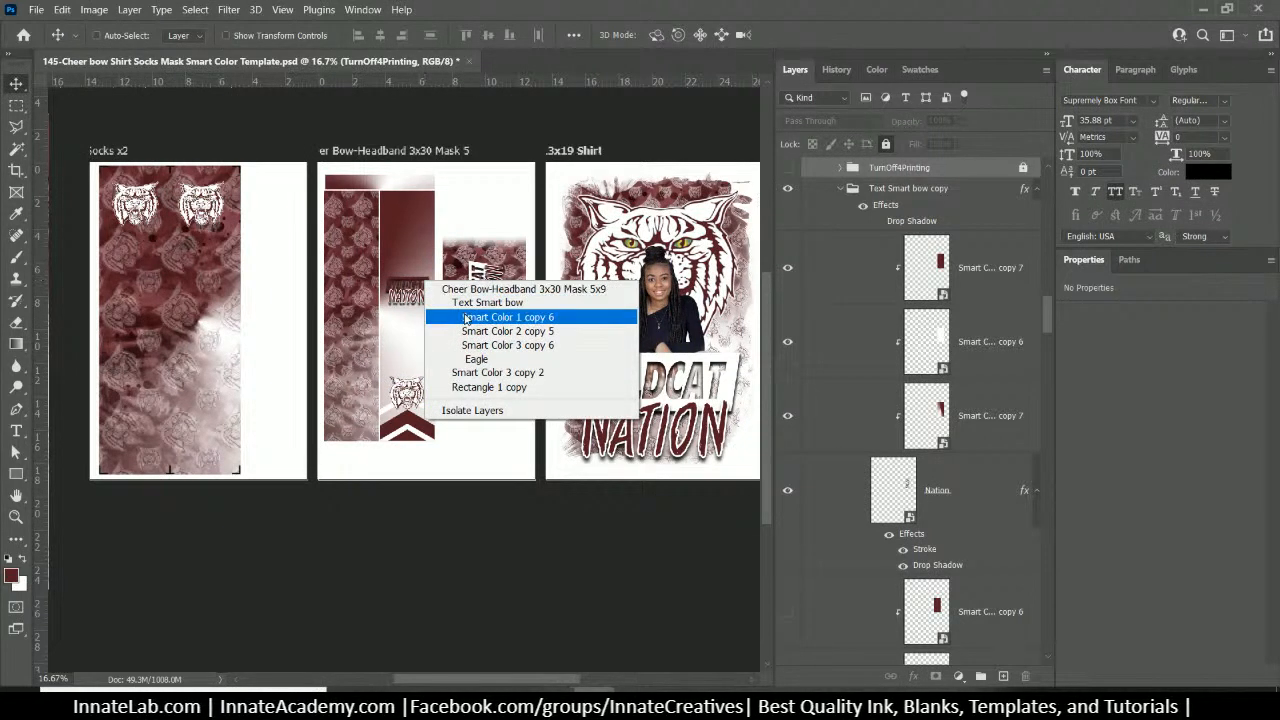
left_click(455, 309)
scroll(889, 571, "down", 3)
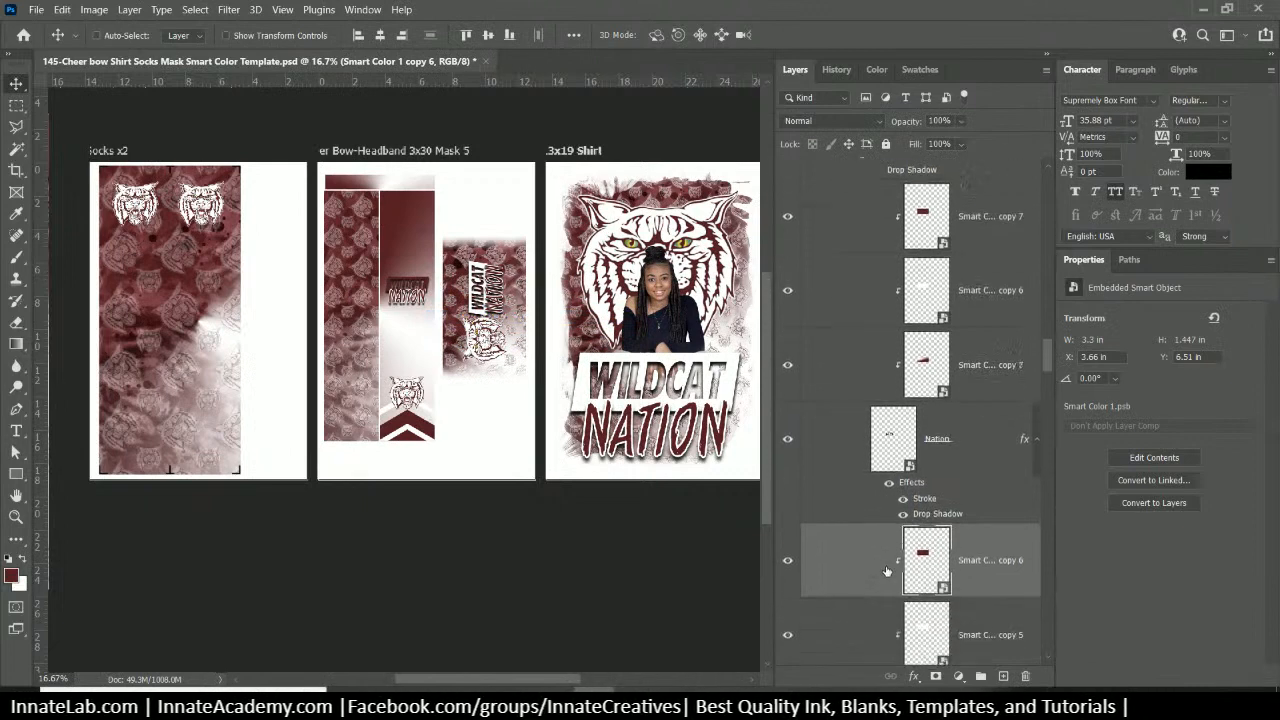
left_click(787, 515)
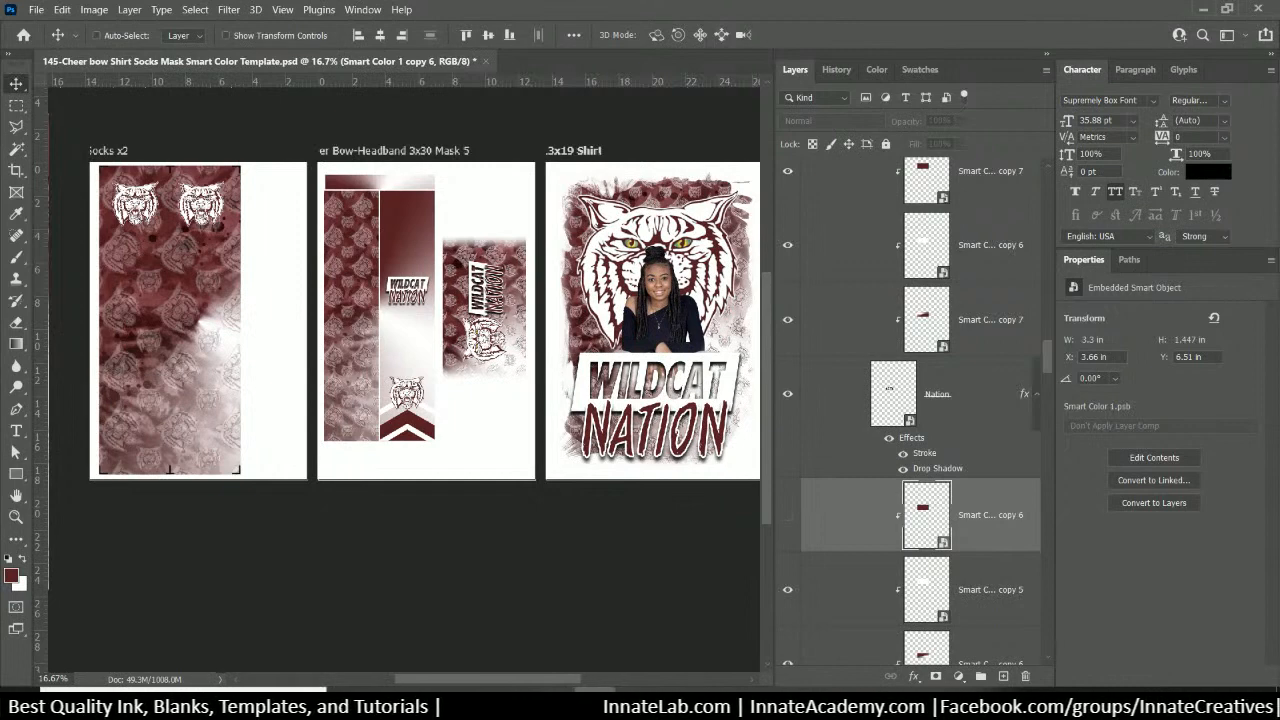
Collapse the shirt, Cheer Bow-Headband and socks artboards in the layer list, and save the template
key("ctrl+minus")
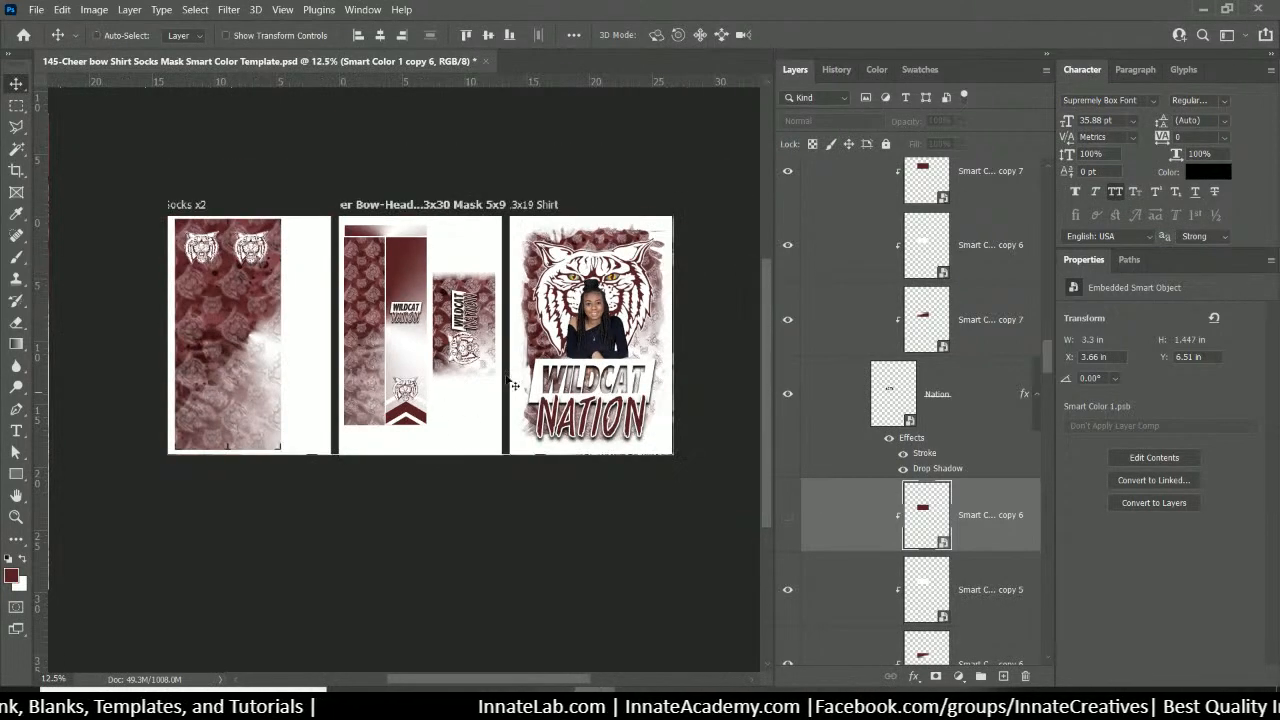
scroll(1050, 357, "up", 1)
scroll(1050, 357, "up", 10)
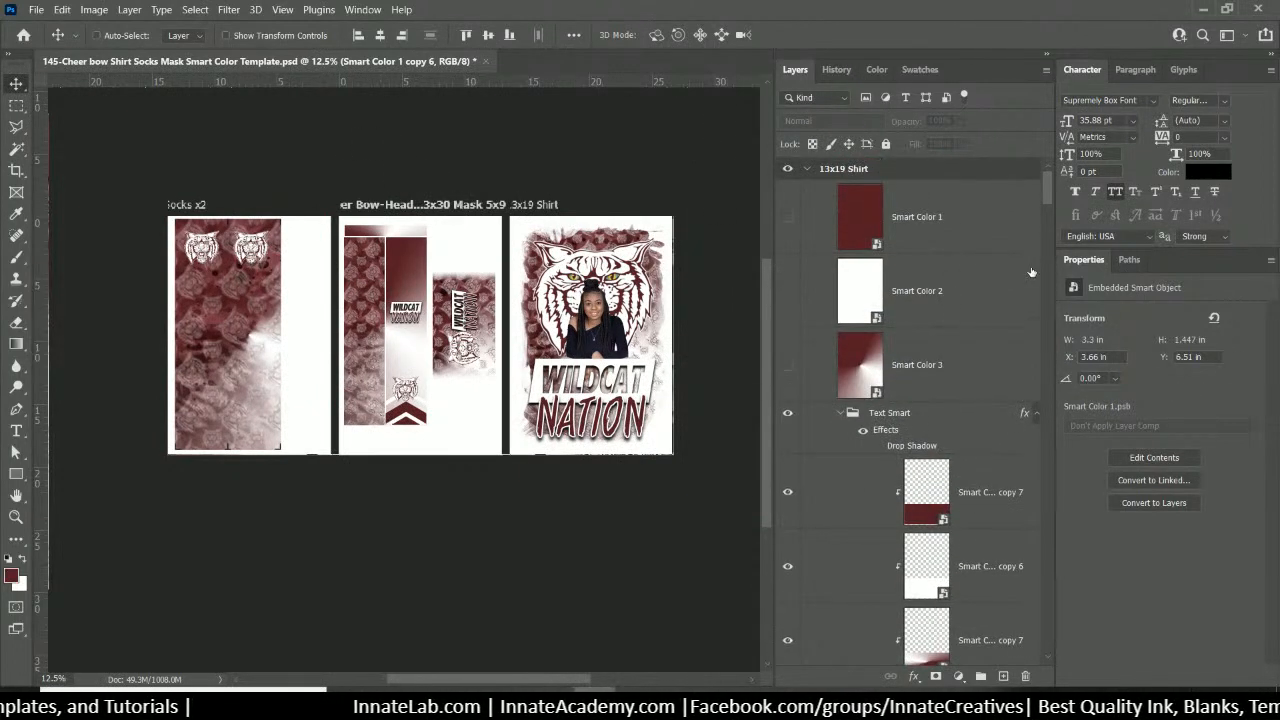
left_click(833, 172)
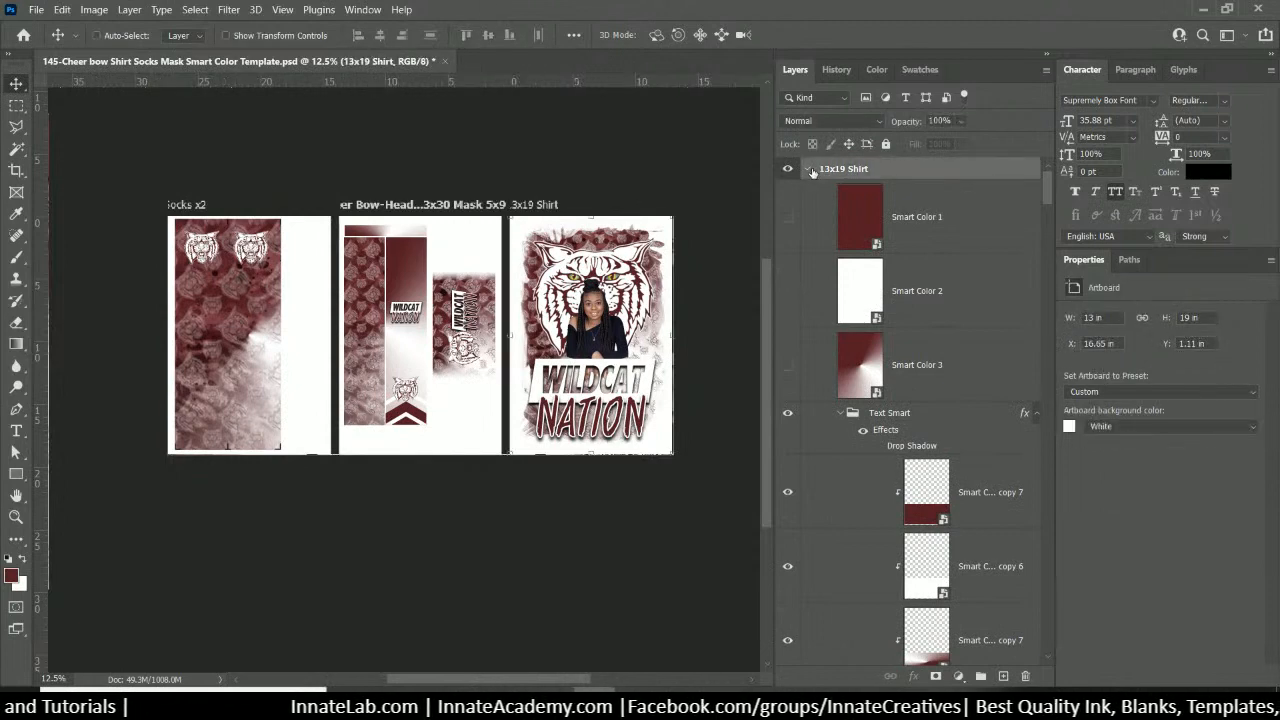
left_click(807, 169)
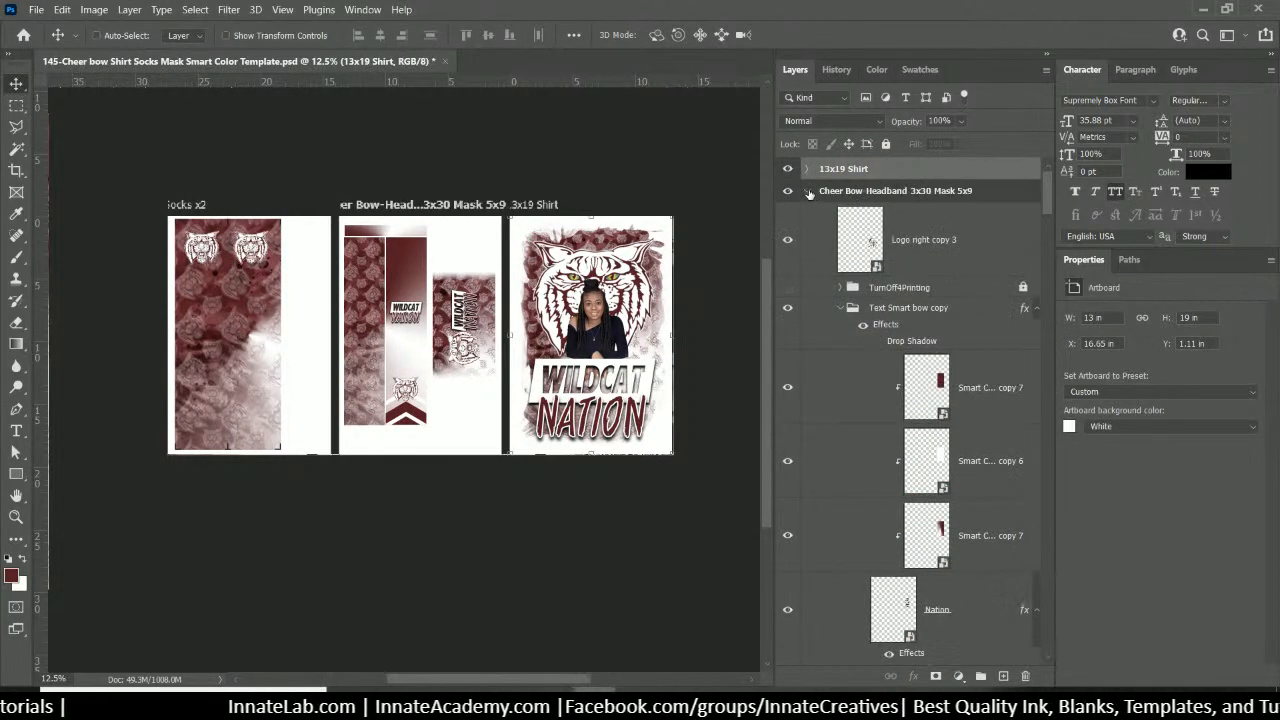
left_click(807, 191)
left_click(807, 214)
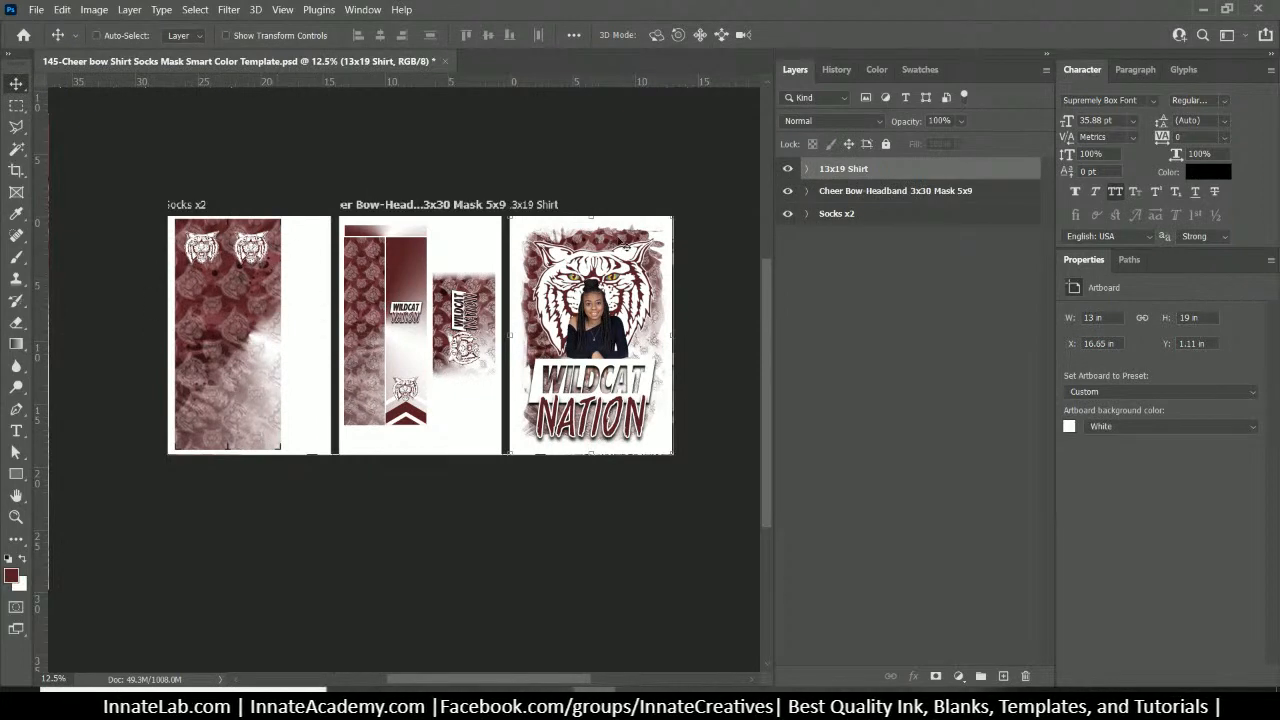
left_click(897, 250)
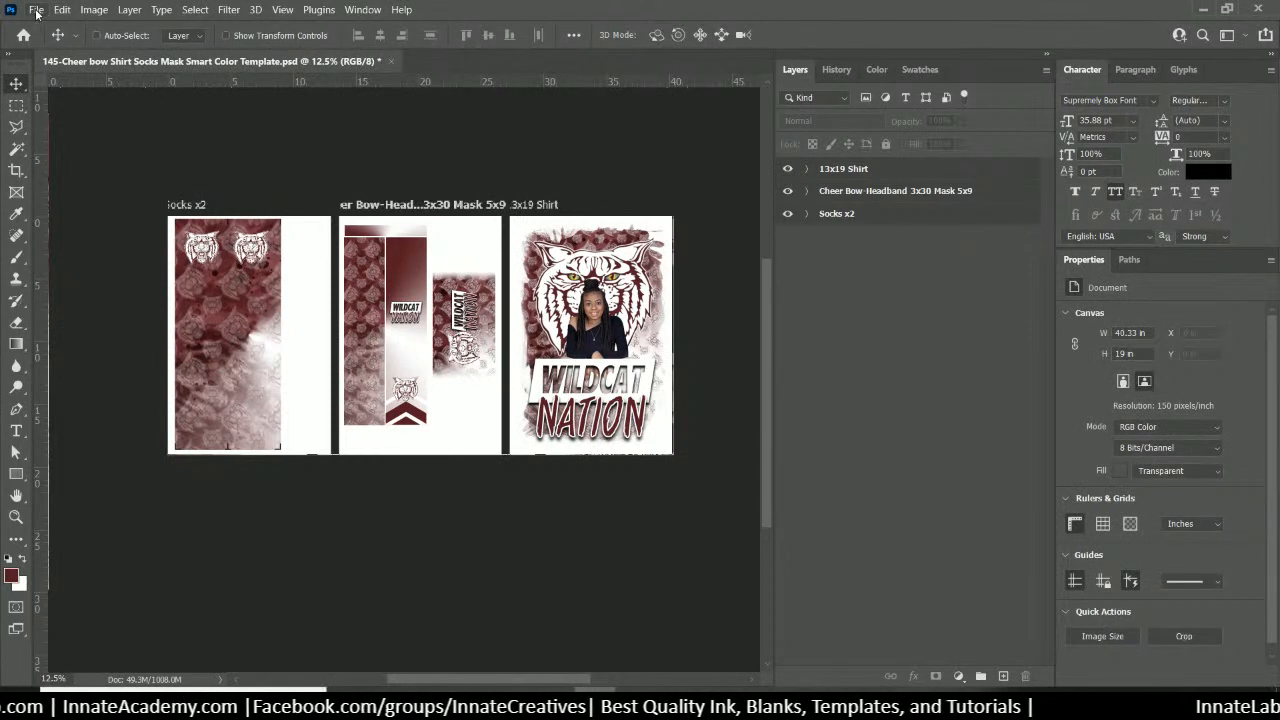
key("ctrl+s")
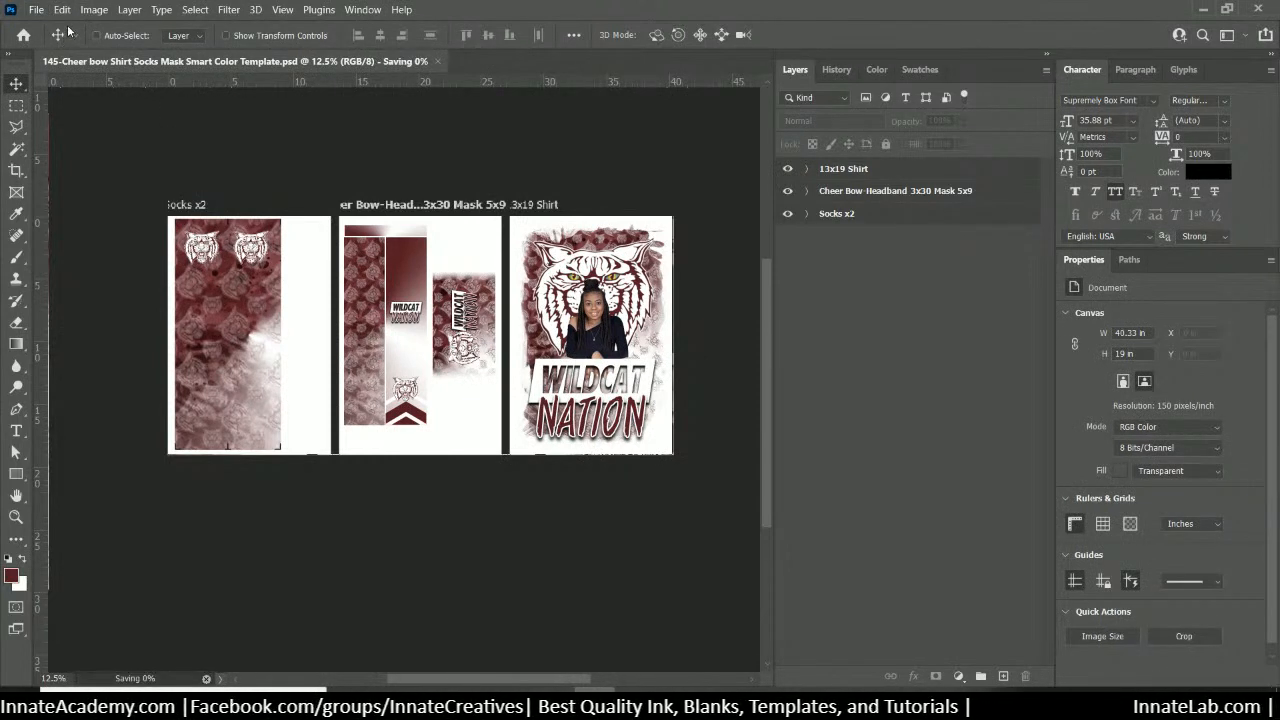
left_click(36, 9)
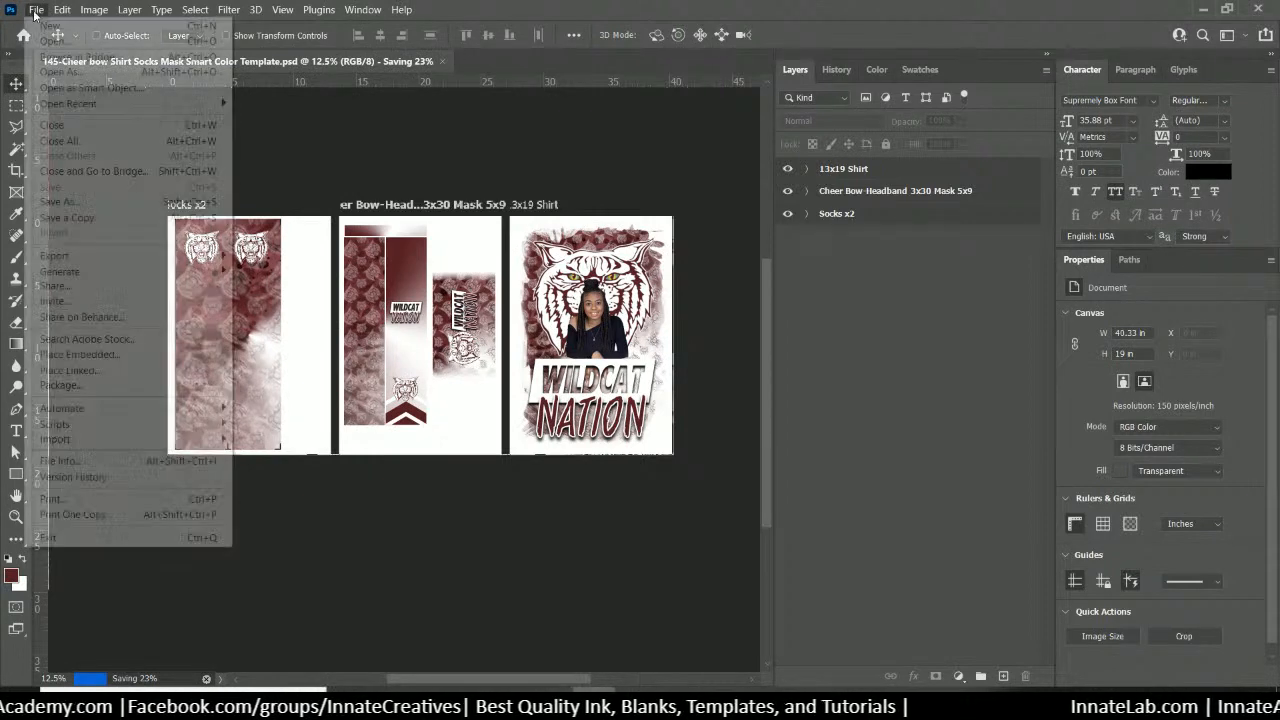
mouse_move(117, 257)
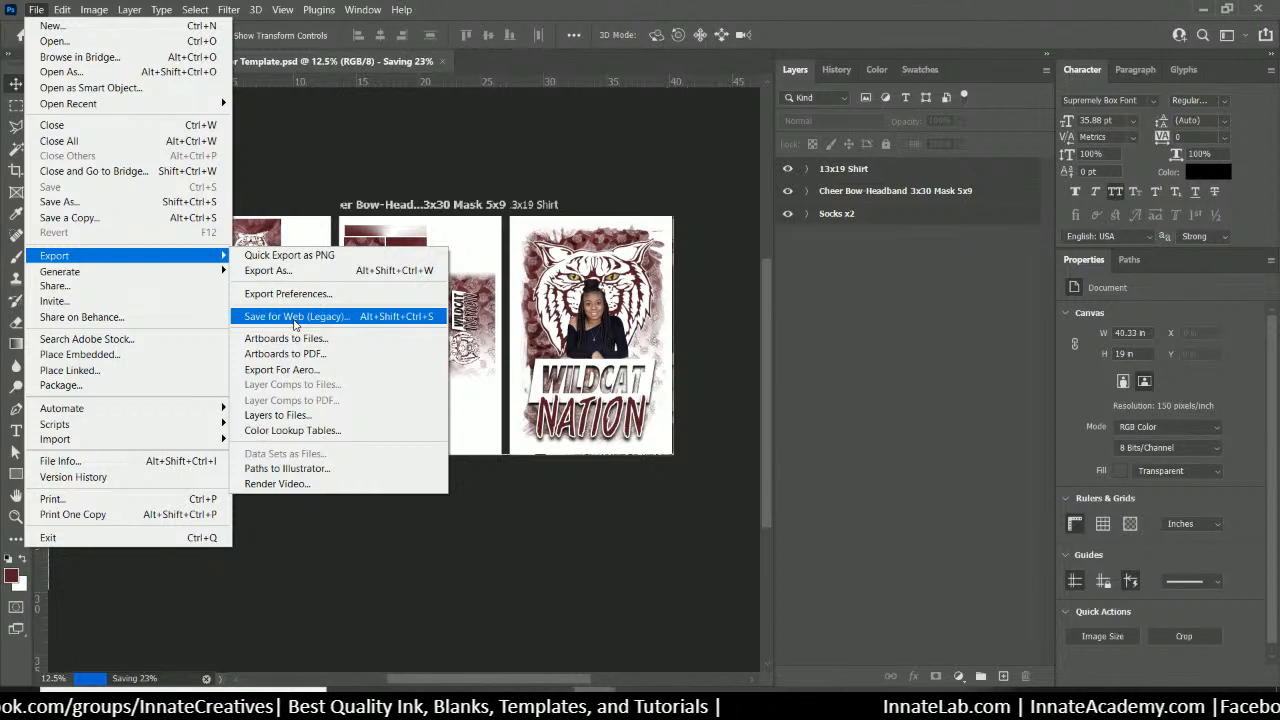
left_click(295, 318)
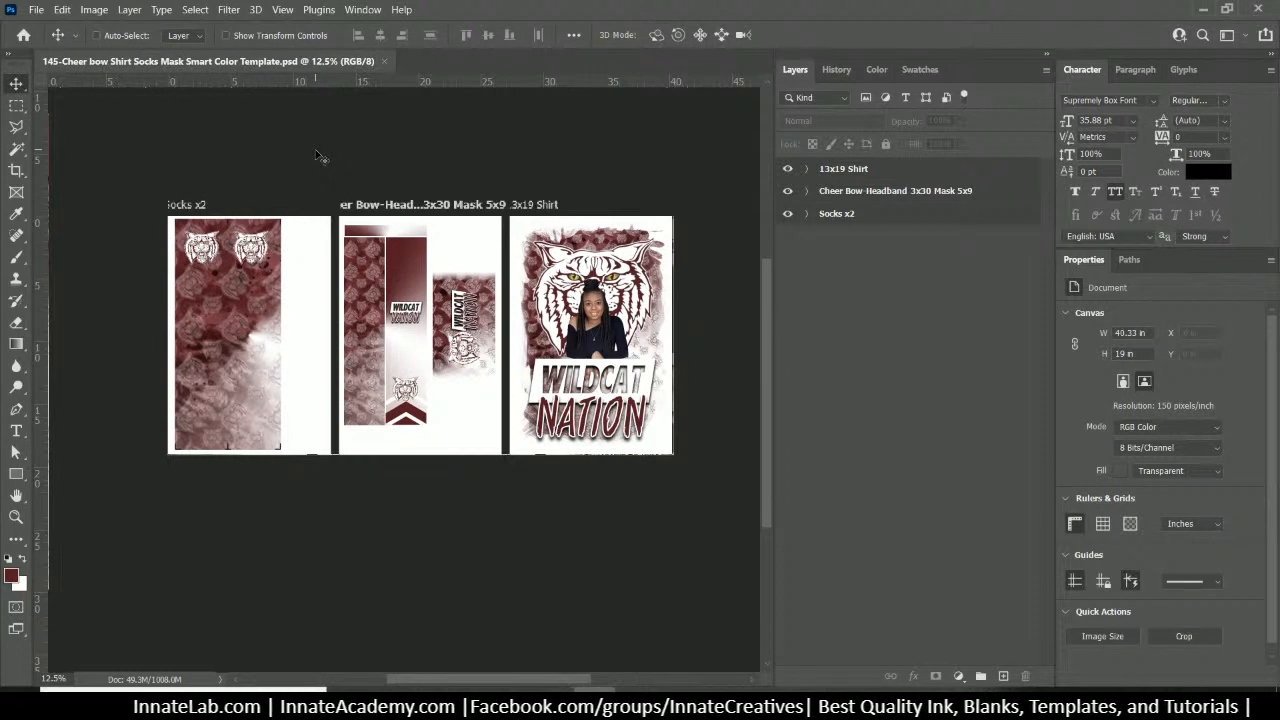
Select the 13x19 Shirt artboard, open the recent file 145-MOCKUP.psd, and return to the smart color template document
key("ctrl")
key("ctrl+plus")
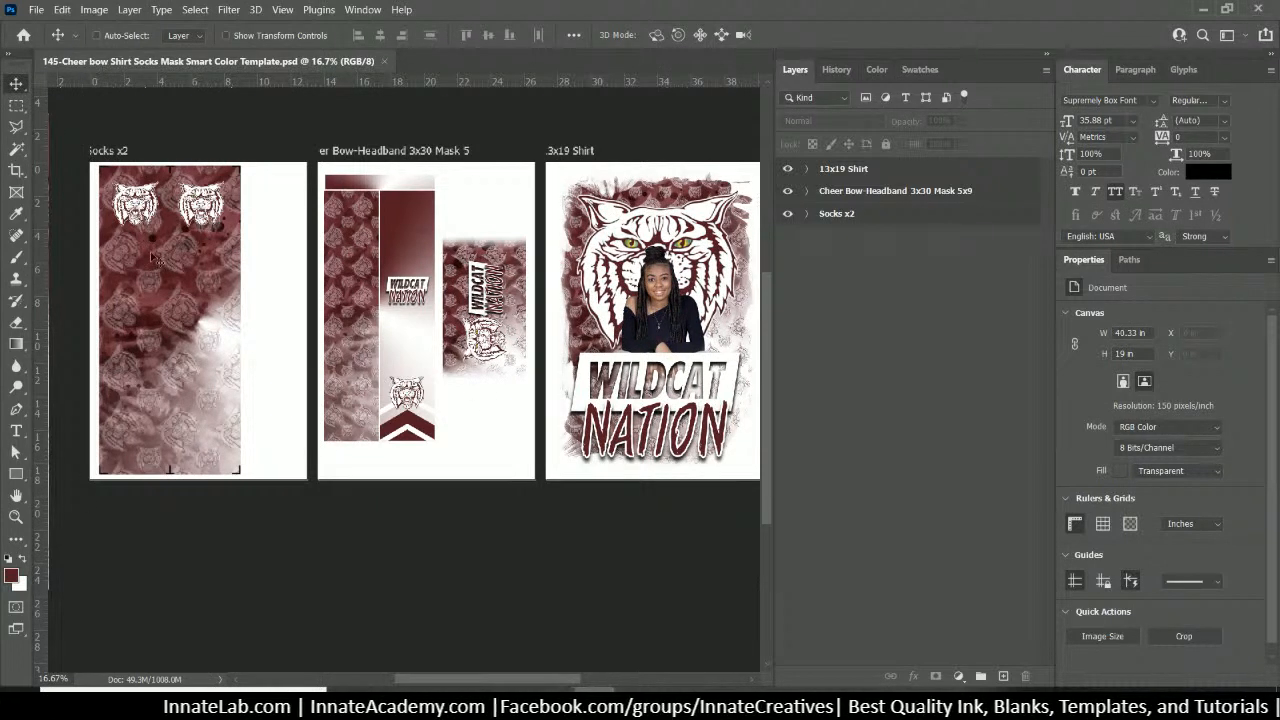
left_click(857, 169)
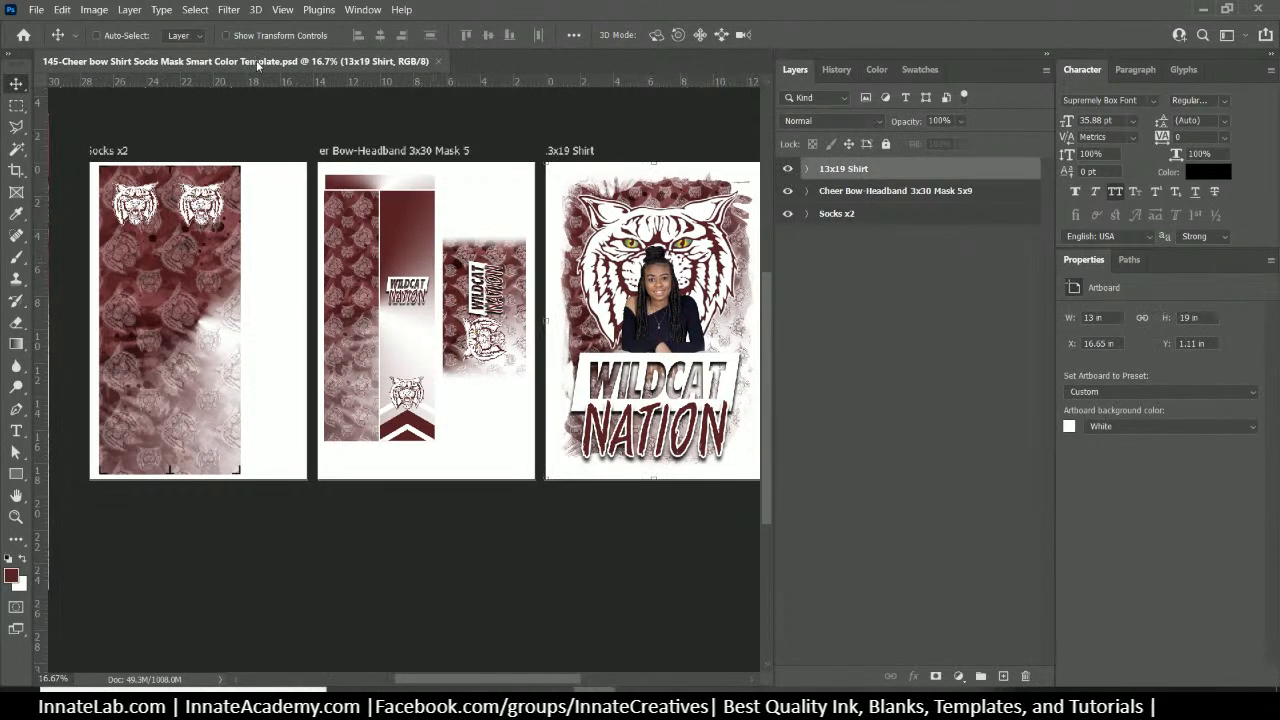
left_click(36, 9)
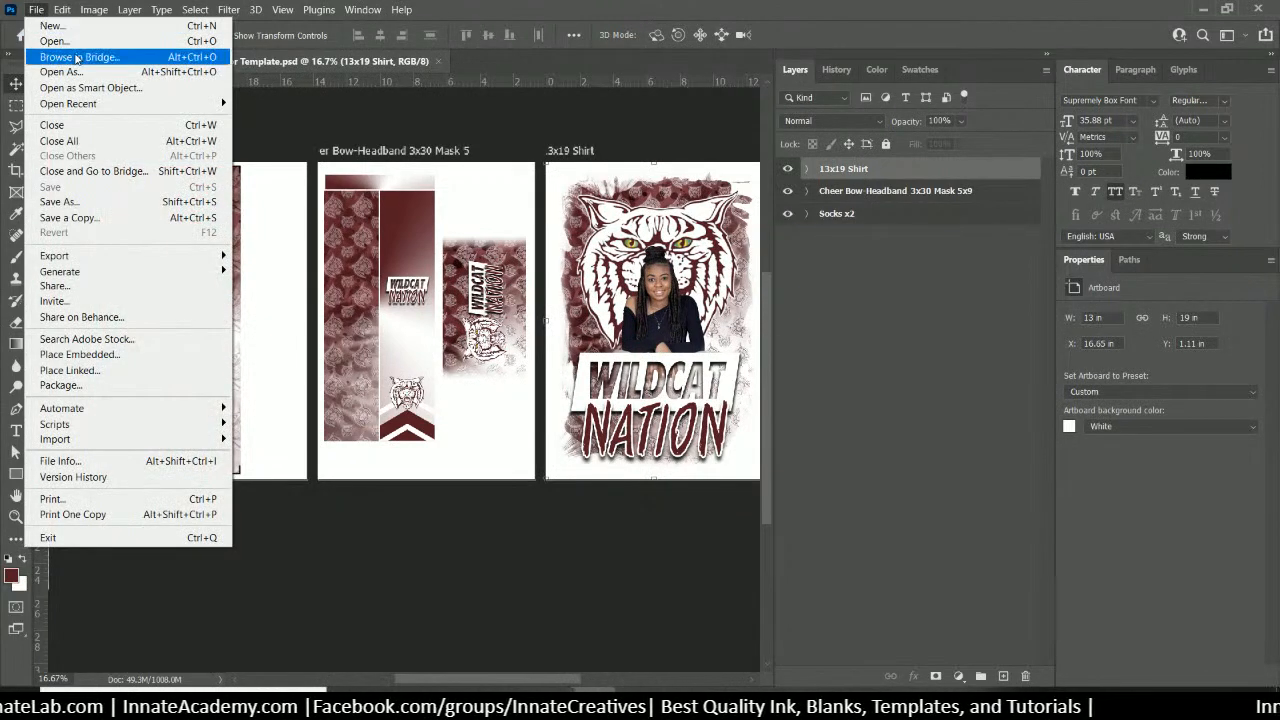
mouse_move(105, 104)
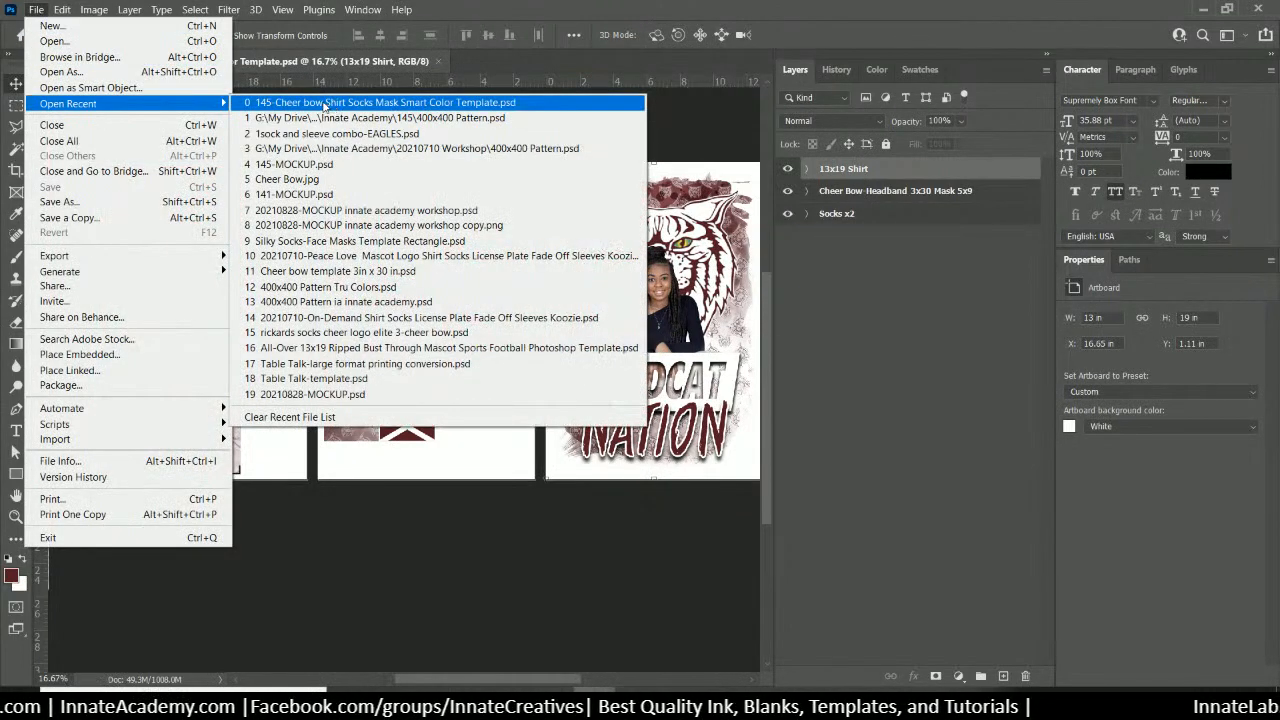
left_click(325, 165)
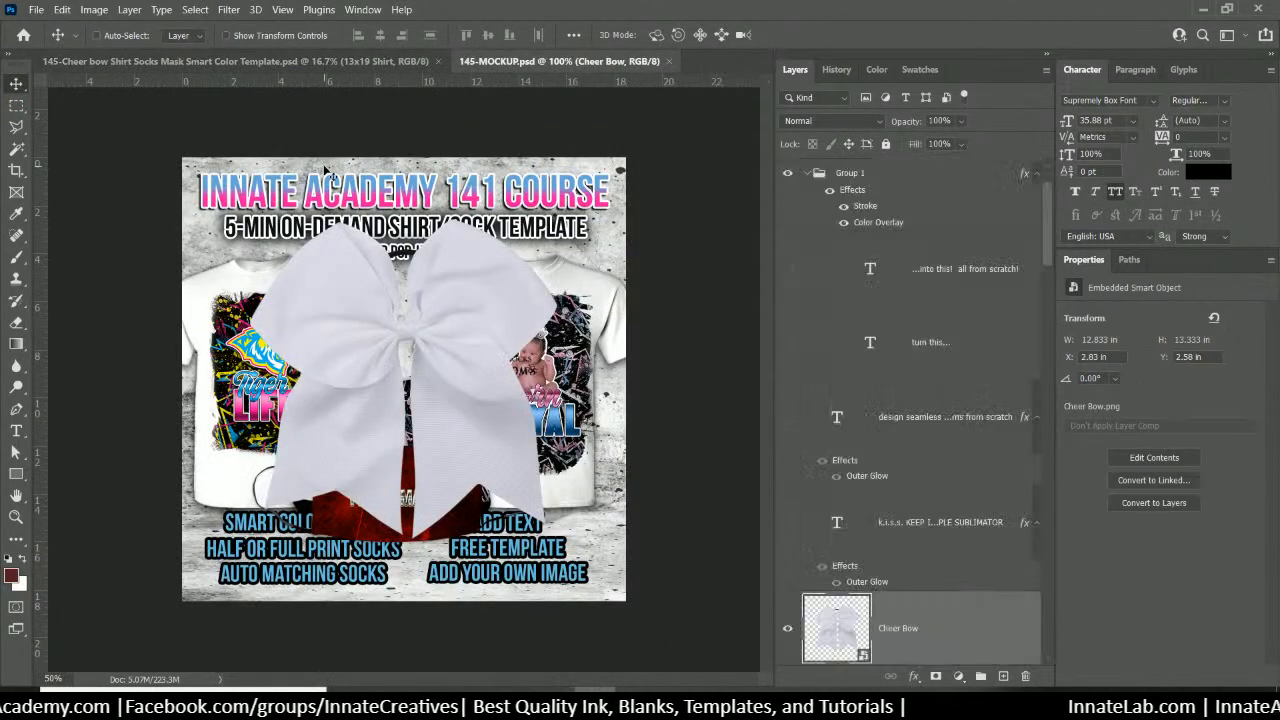
left_click(321, 60)
left_click(512, 62)
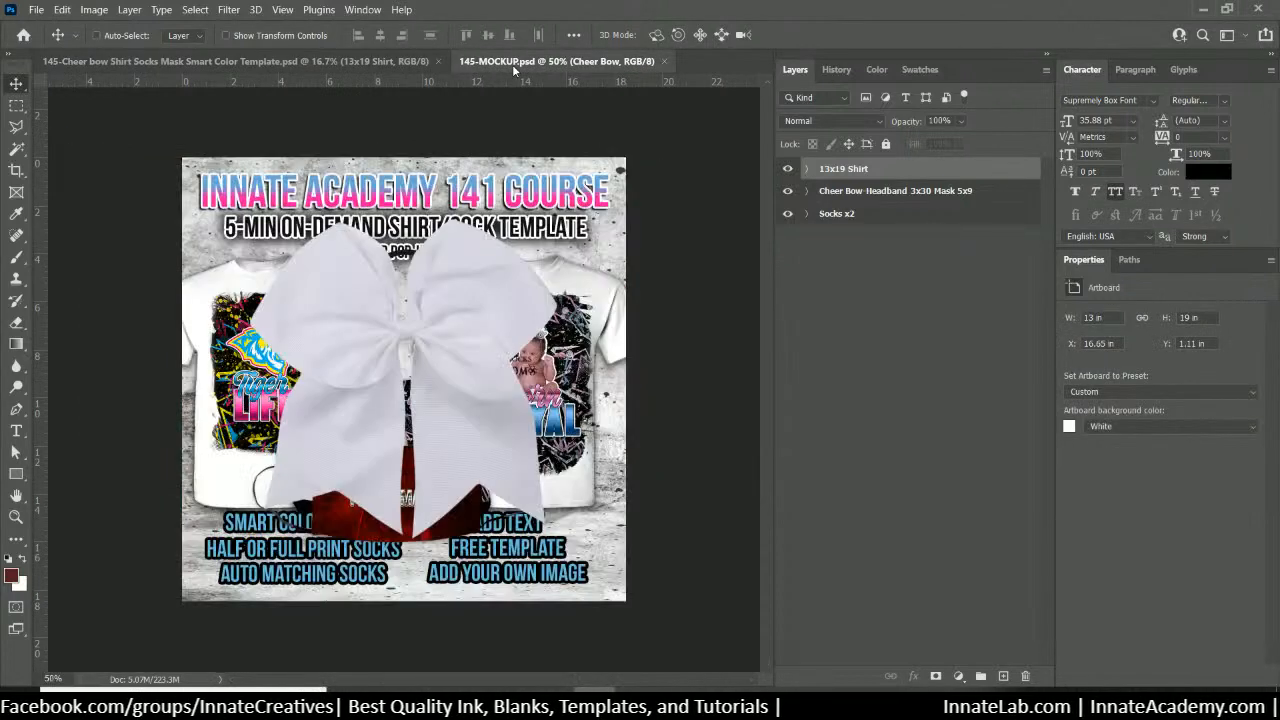
left_click(385, 64)
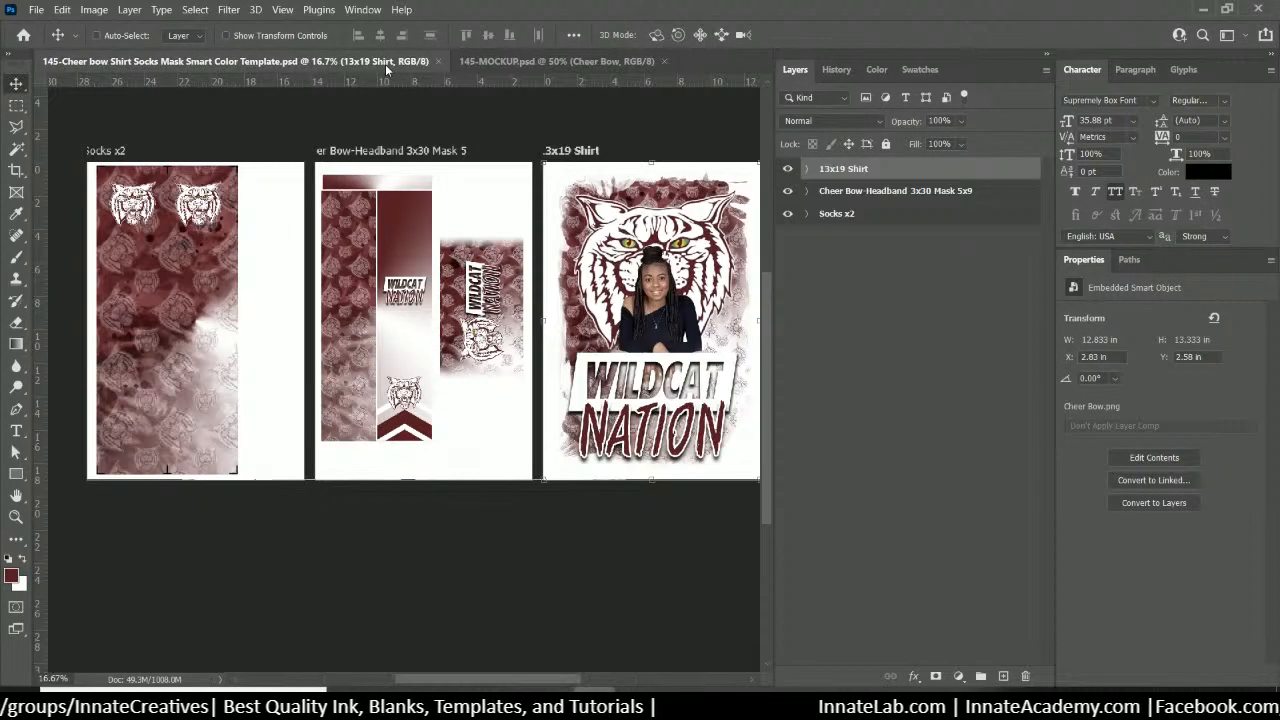
Start exporting the artboards to files and set the destination to a new folder named Print inside the 145 folder
left_click(36, 10)
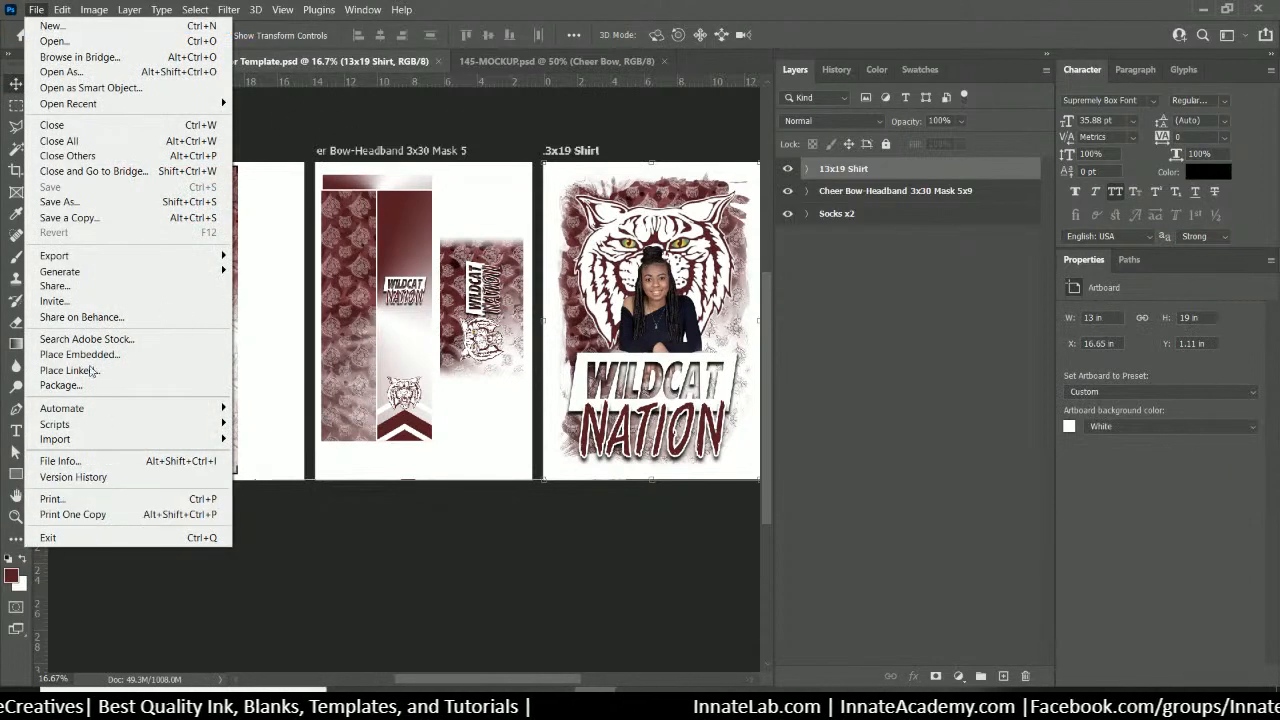
mouse_move(65, 262)
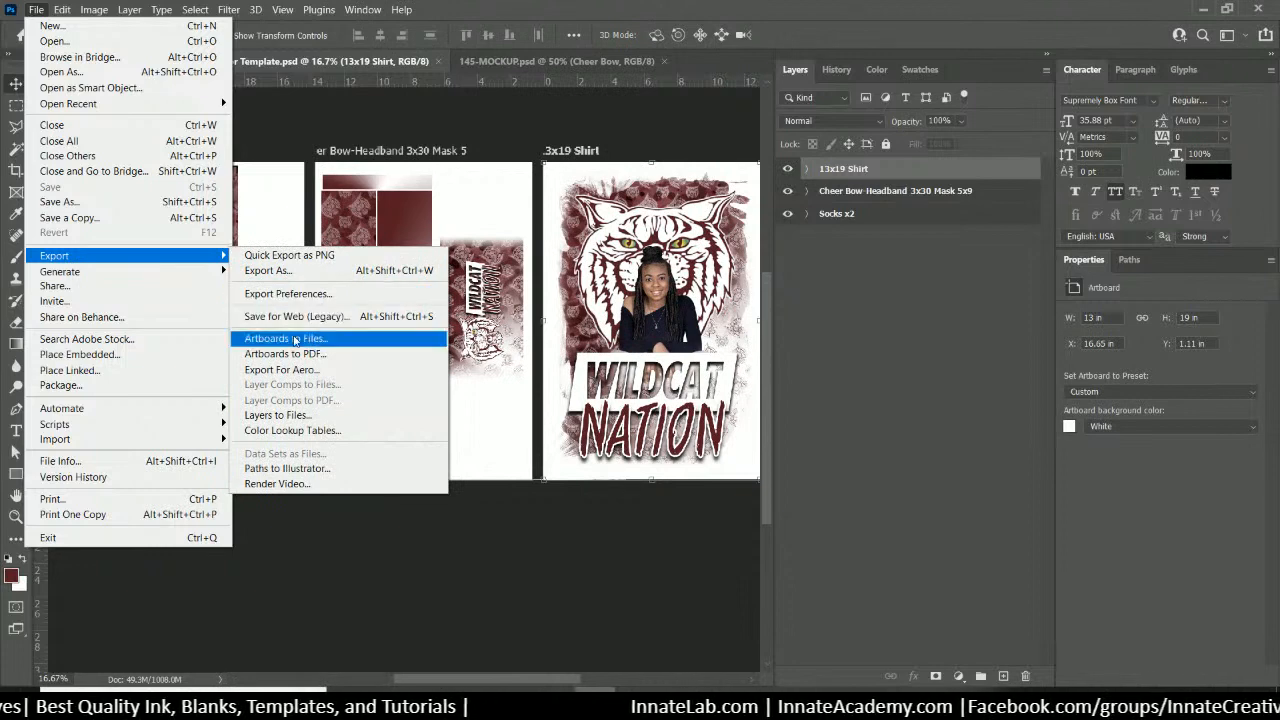
left_click(286, 340)
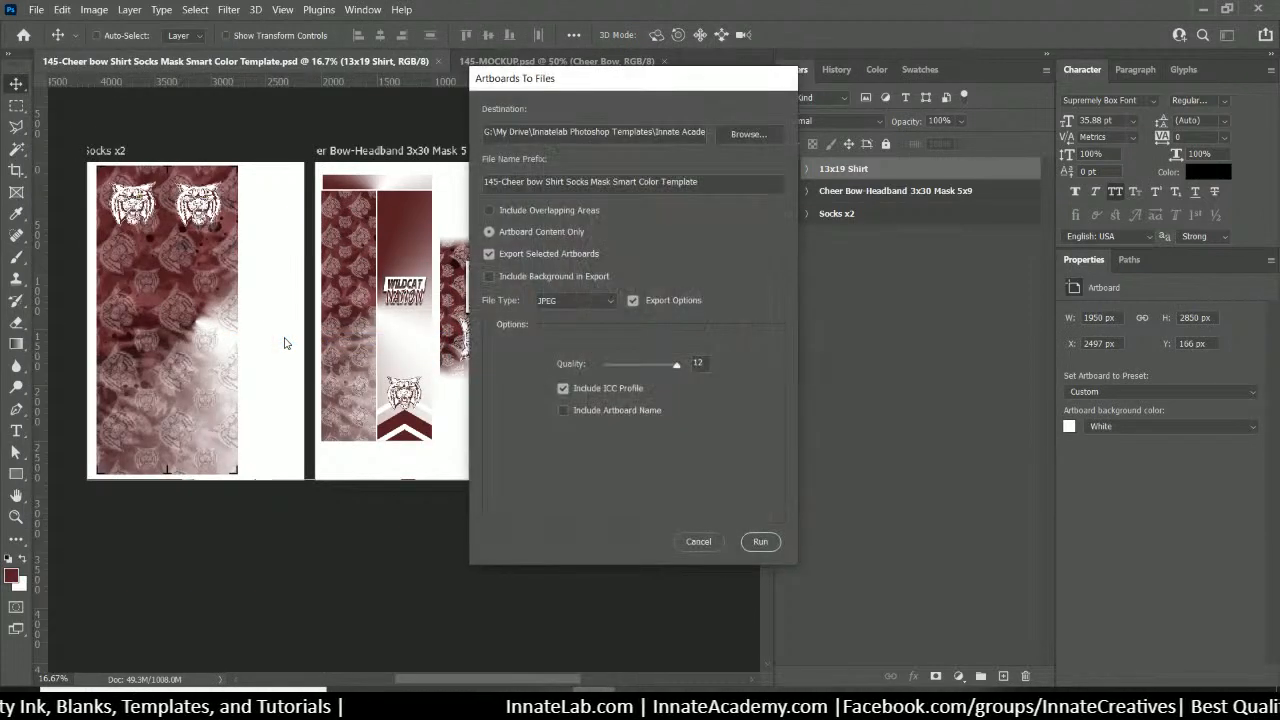
left_click(745, 135)
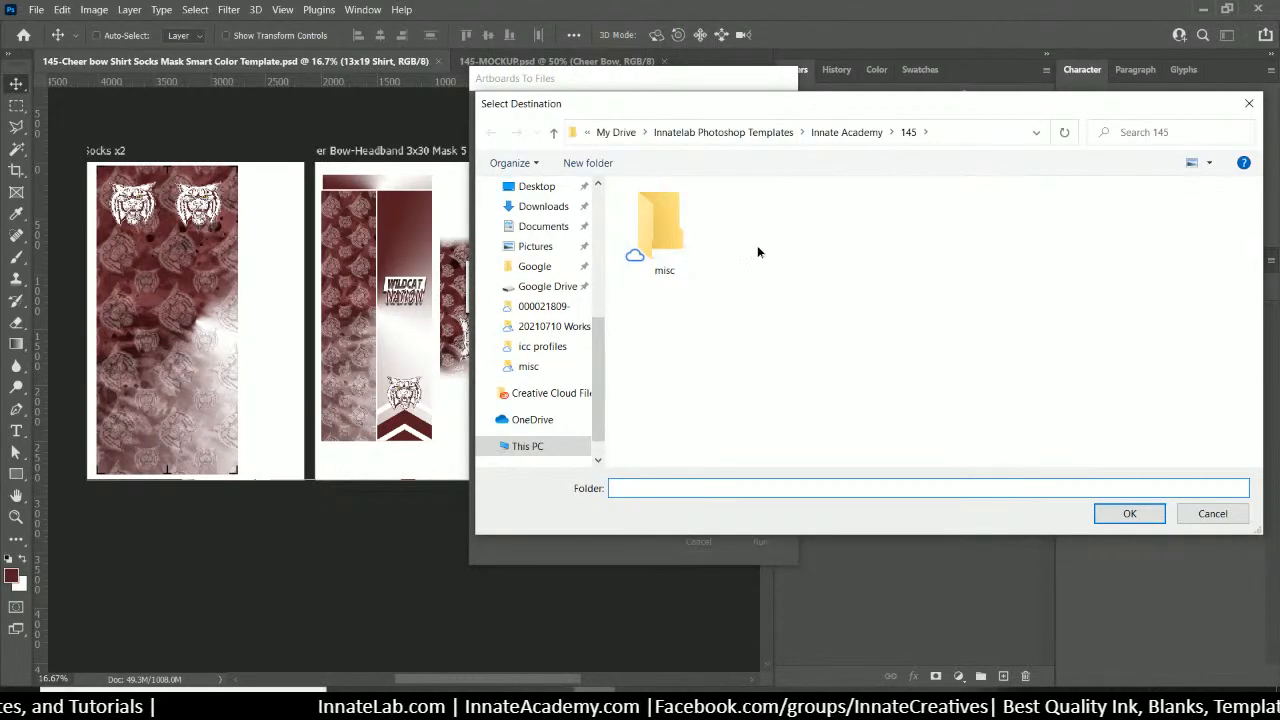
right_click(757, 245)
left_click(697, 495)
right_click(744, 290)
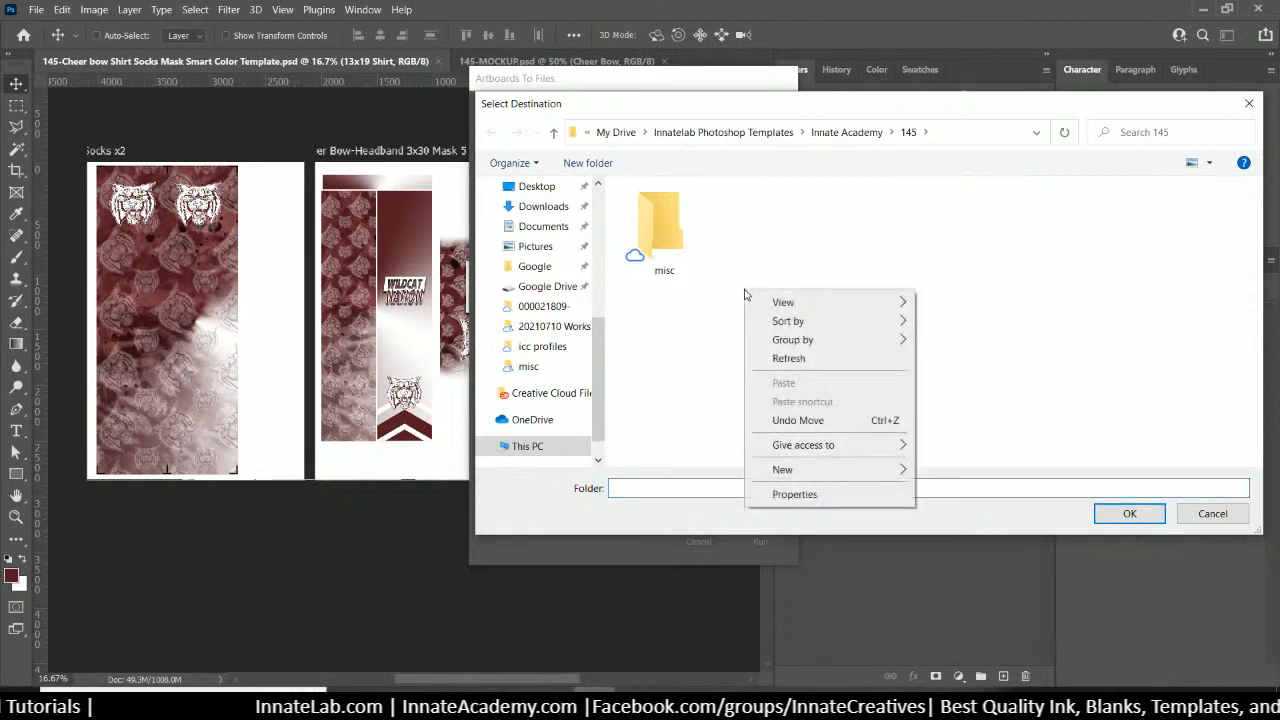
mouse_move(827, 472)
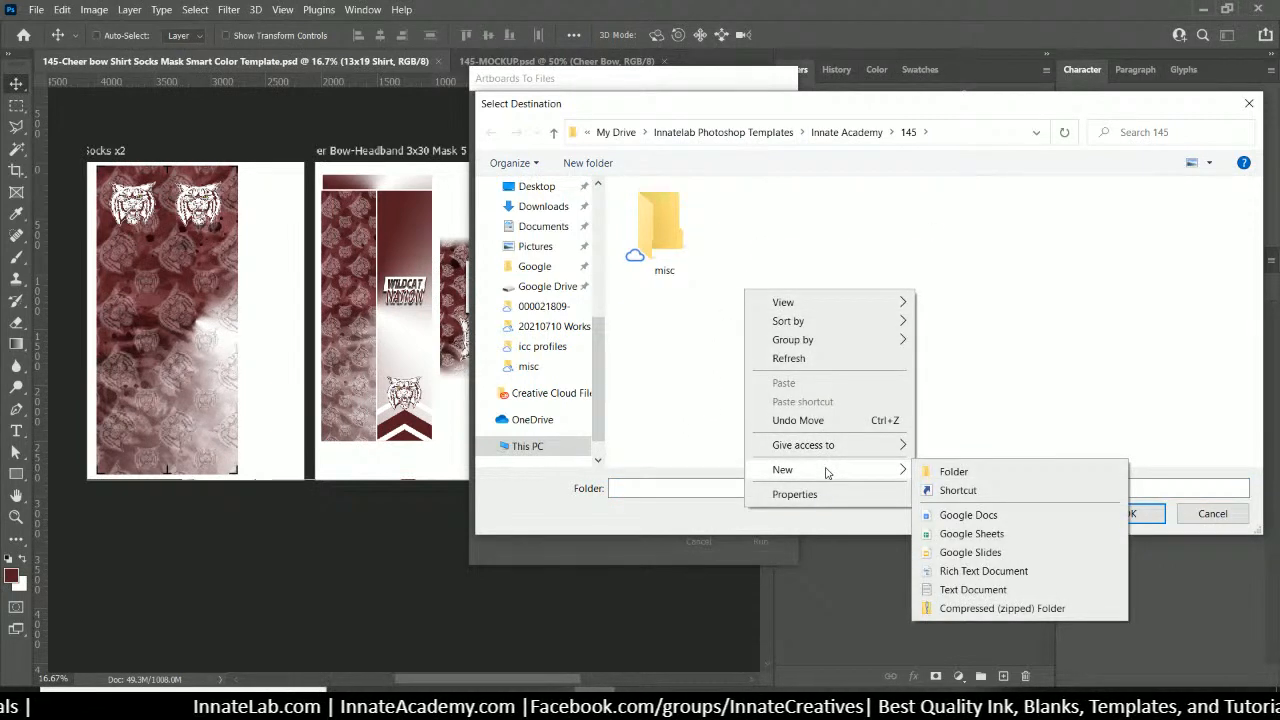
left_click(948, 472)
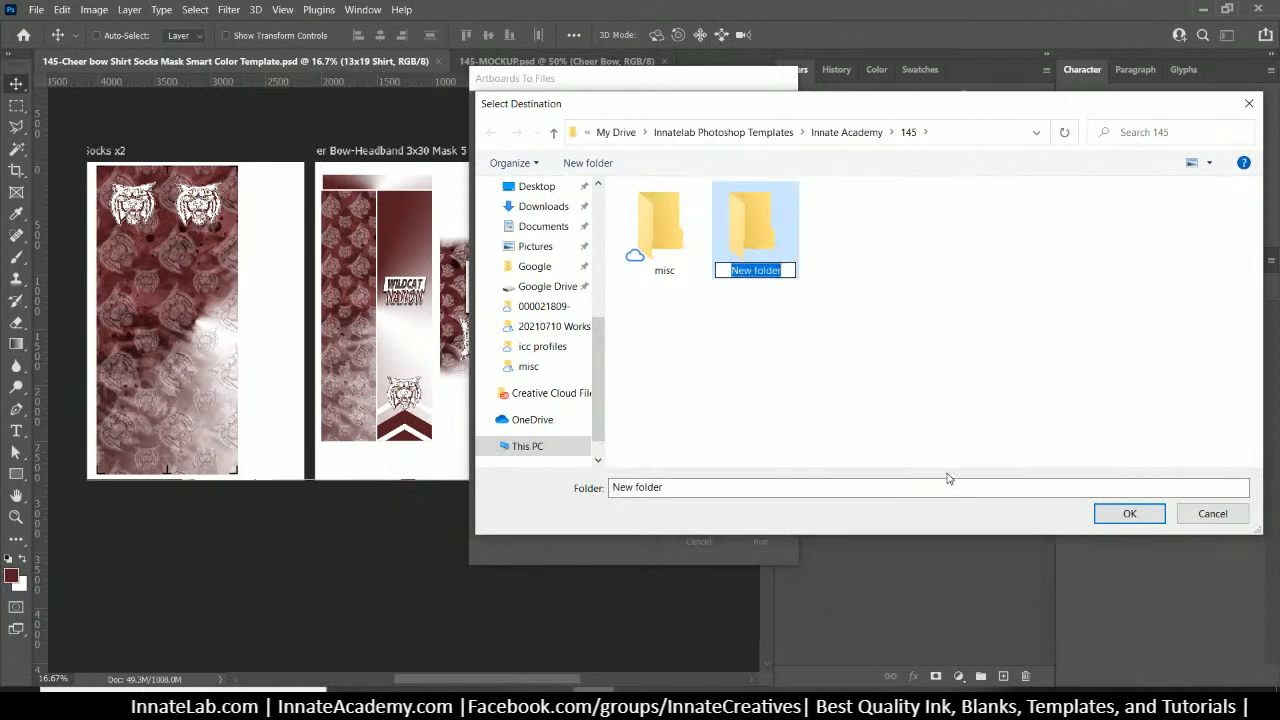
type("Print")
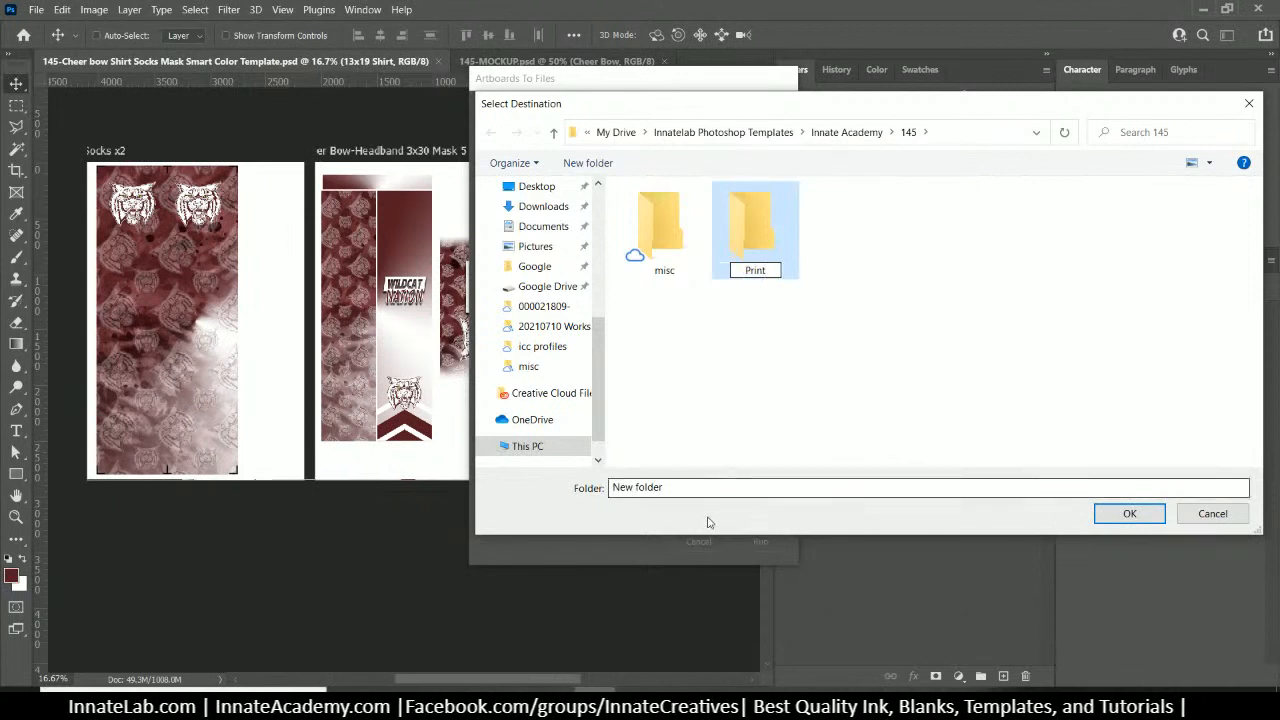
left_click(752, 232)
left_click(1131, 514)
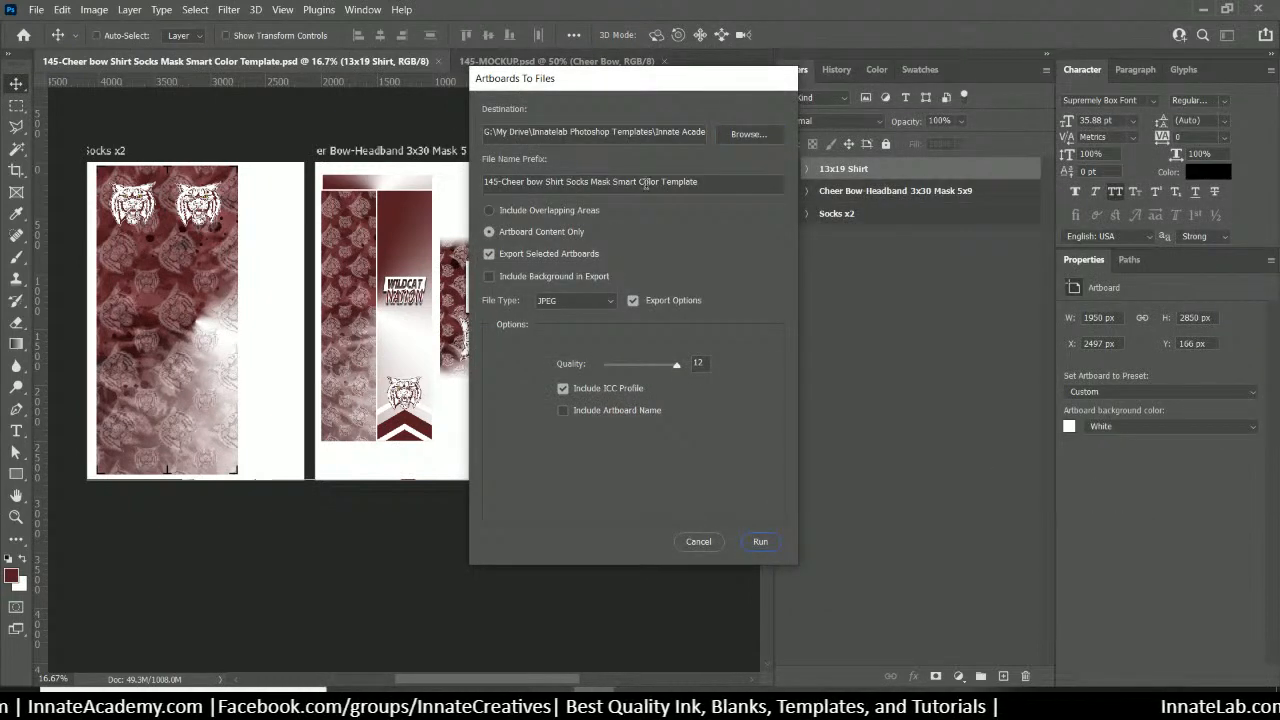
Set the export's file name prefix to Print- and turn off the restriction to selected artboards
left_click(646, 184)
left_click_drag(714, 187, 276, 150)
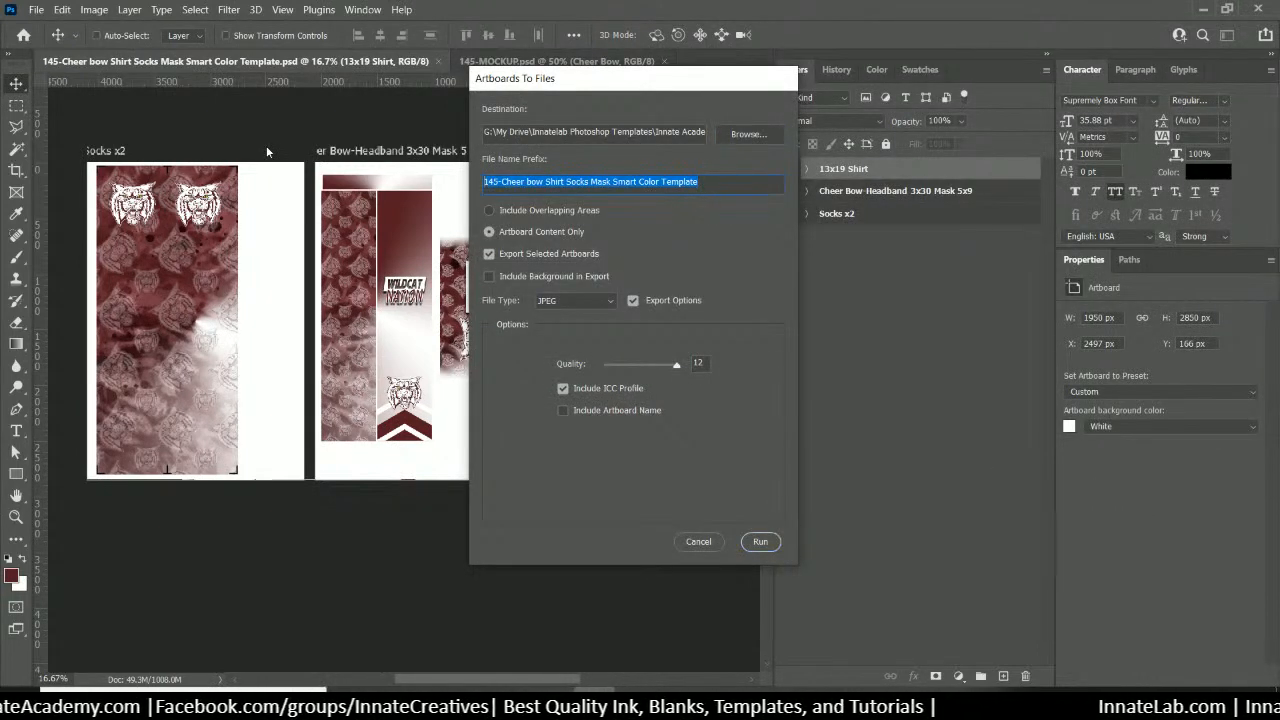
type("Print-")
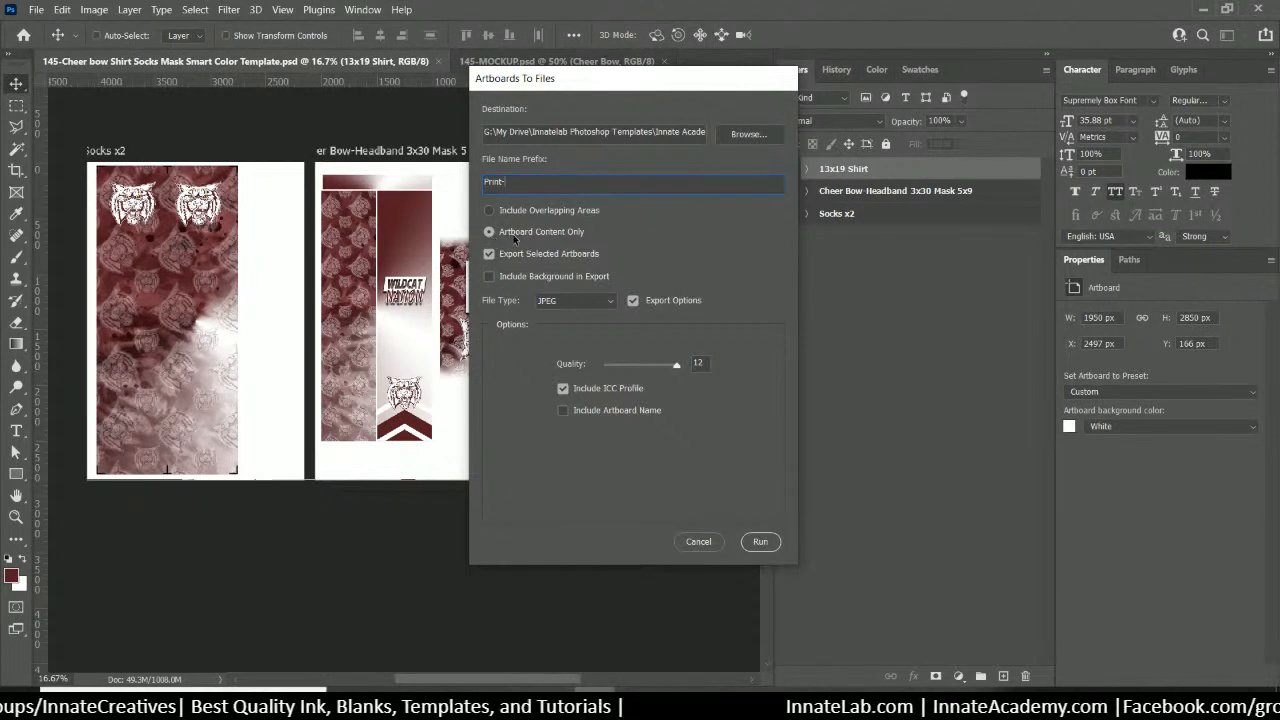
left_click(489, 255)
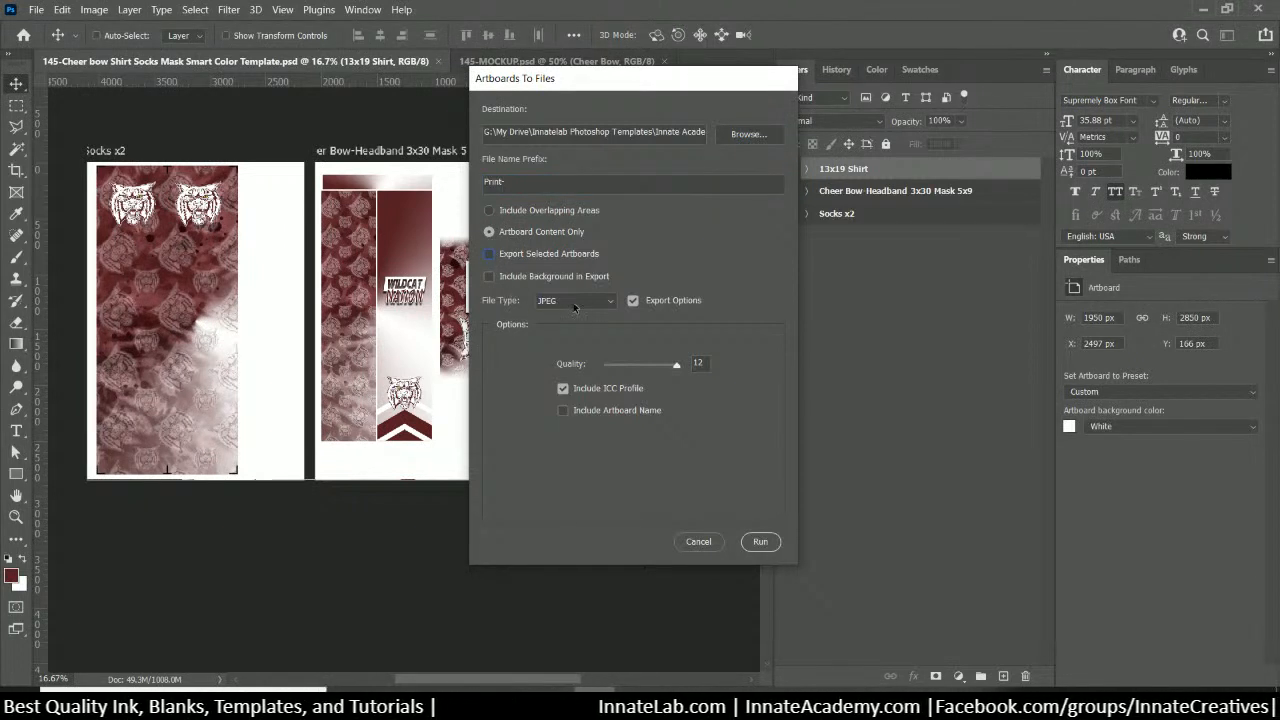
Export all artboards as JPEG files at quality 12 with the ICC profile included, and dismiss the completion alert
left_click(634, 300)
left_click(632, 301)
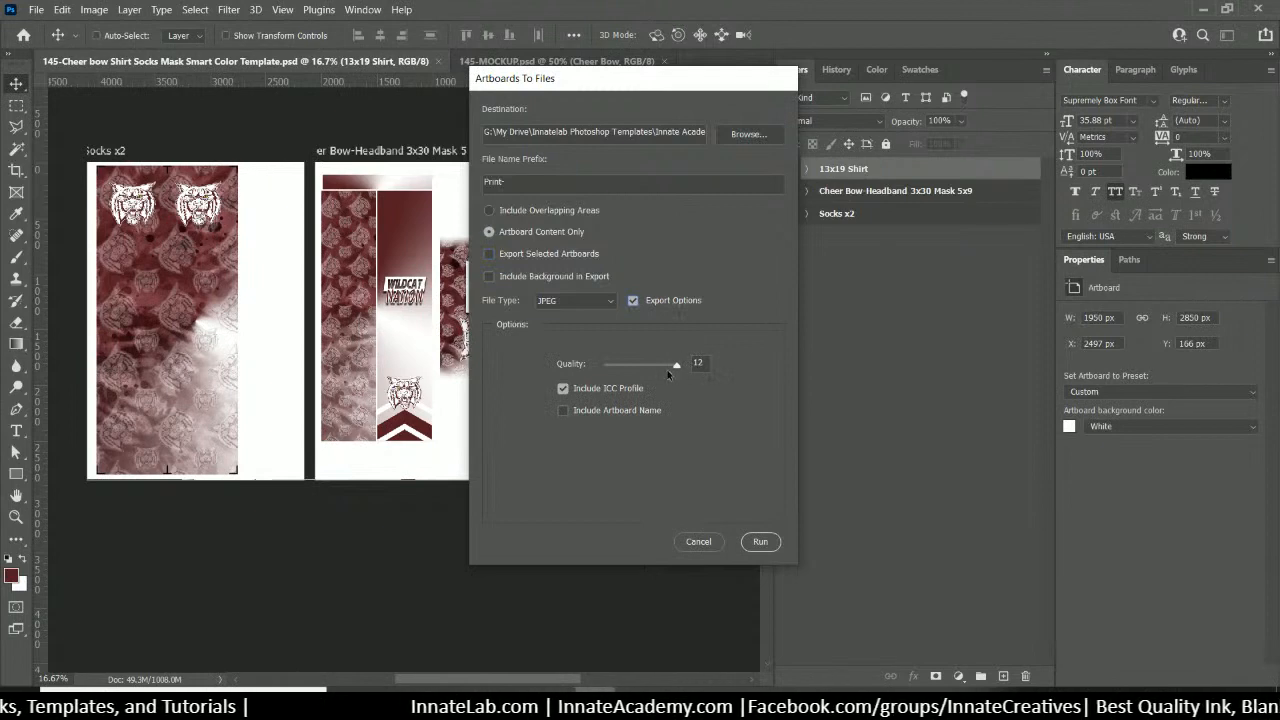
left_click(759, 541)
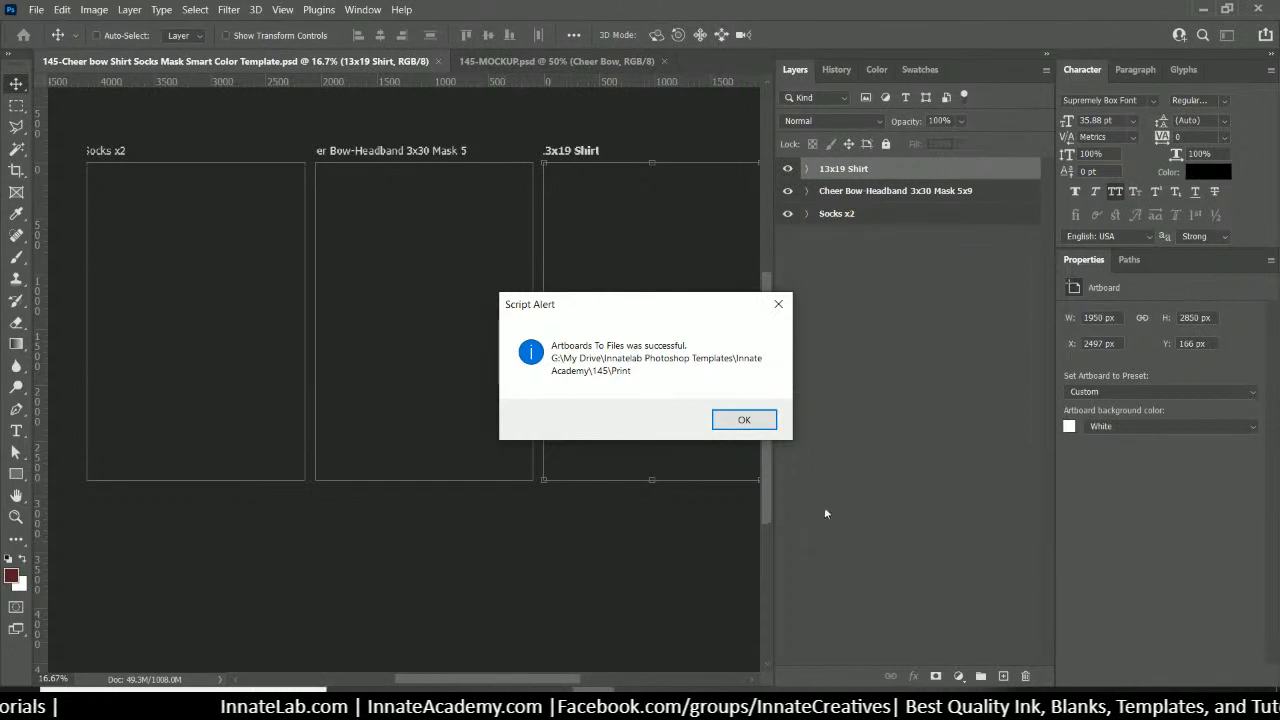
left_click(738, 420)
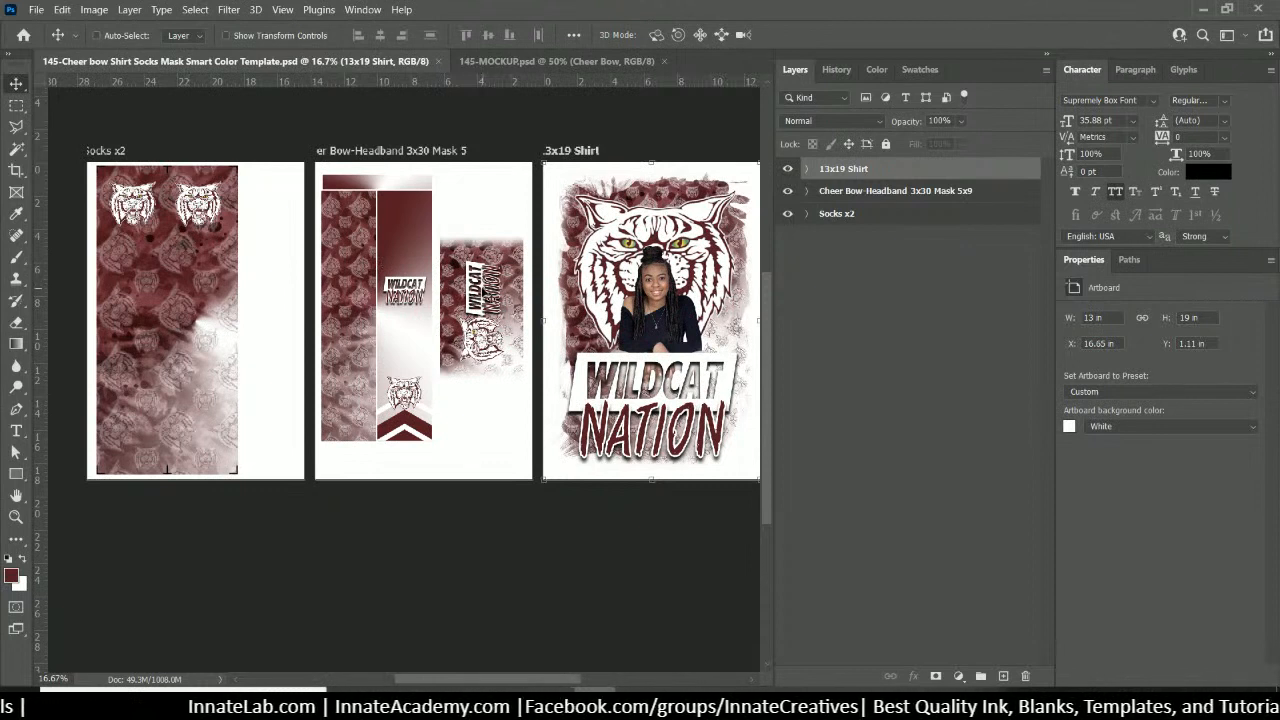
Select the mask's Text Smart bow copy group and place a duplicate of it on the Socks x2 artboard below the right-hand wildcat logo
right_click(478, 290)
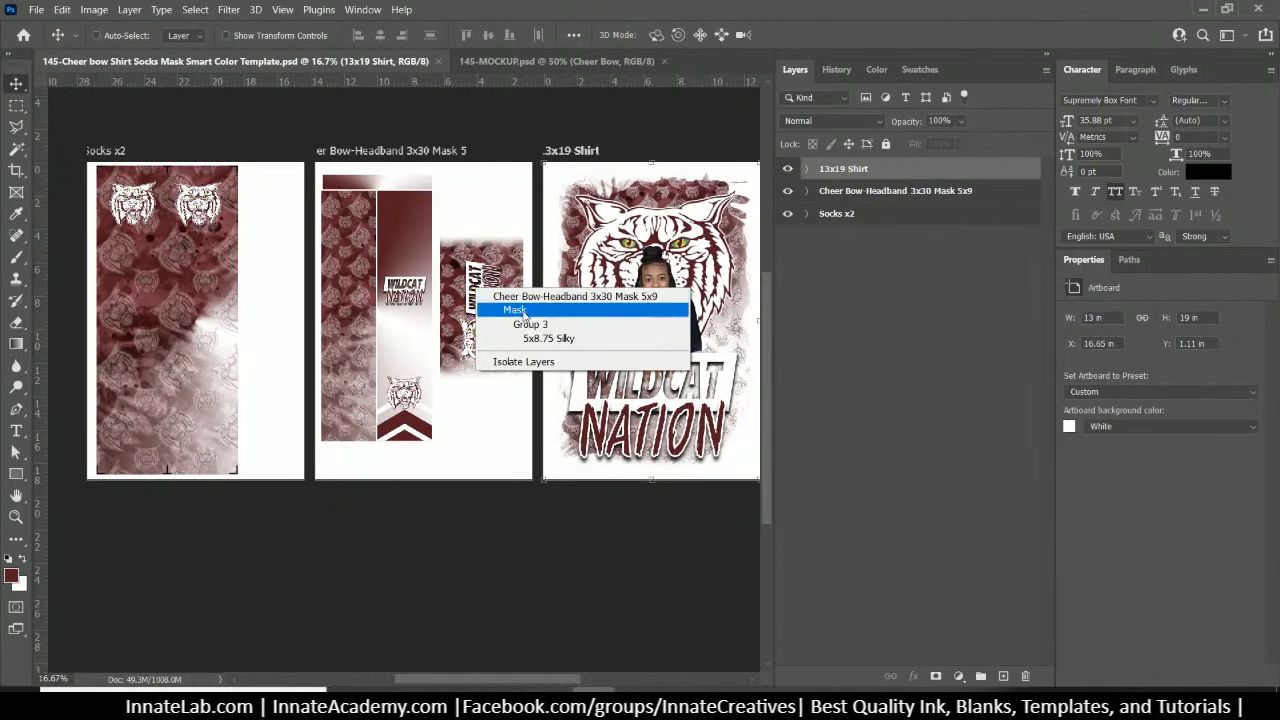
right_click(477, 268)
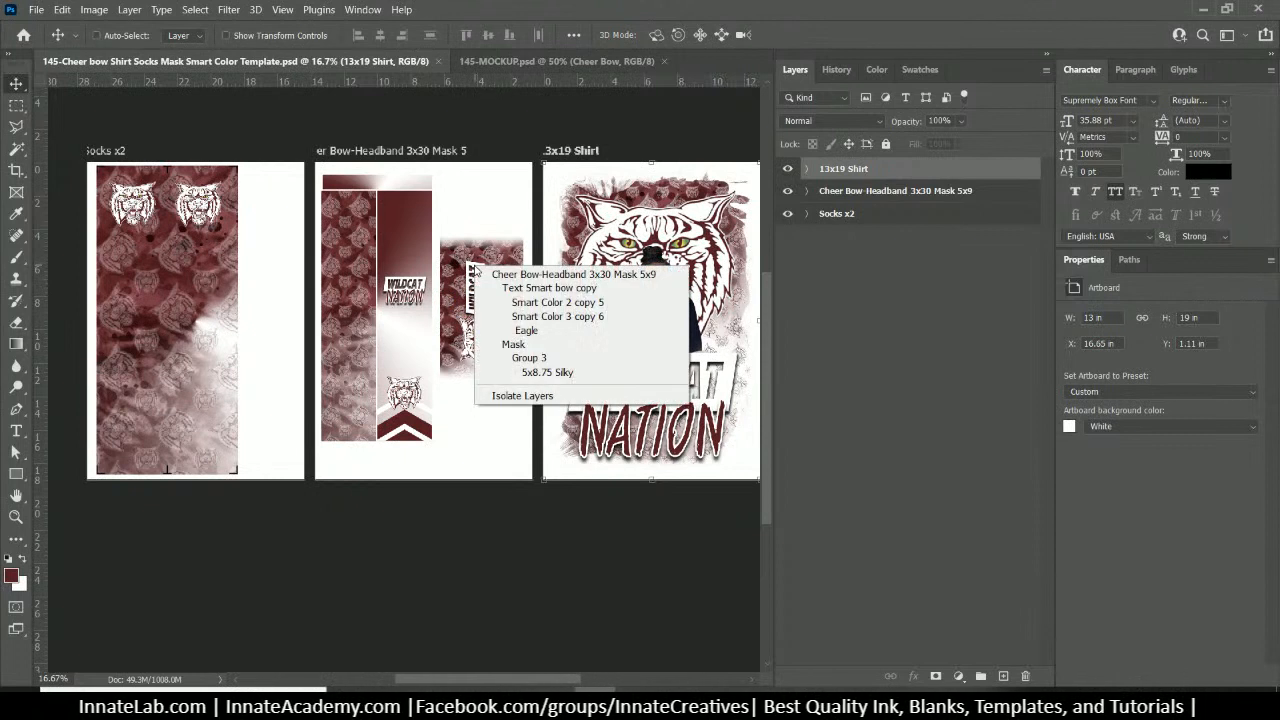
left_click(540, 287)
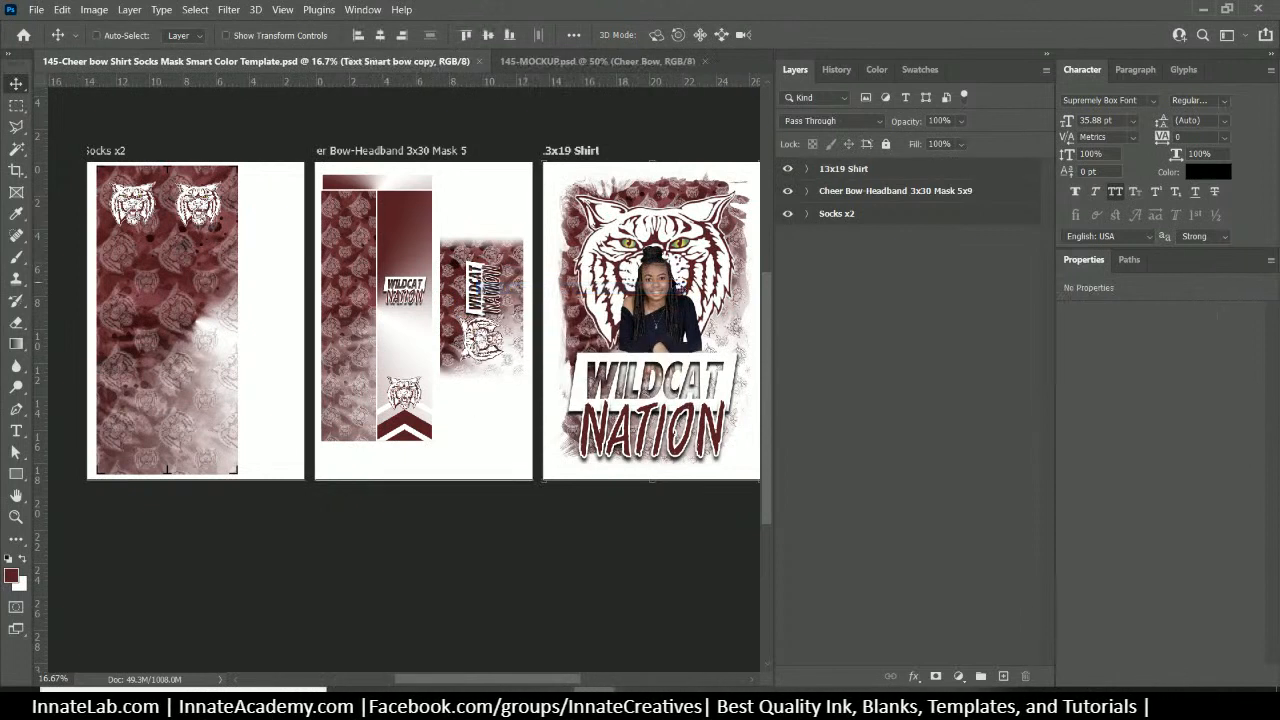
left_click(806, 191)
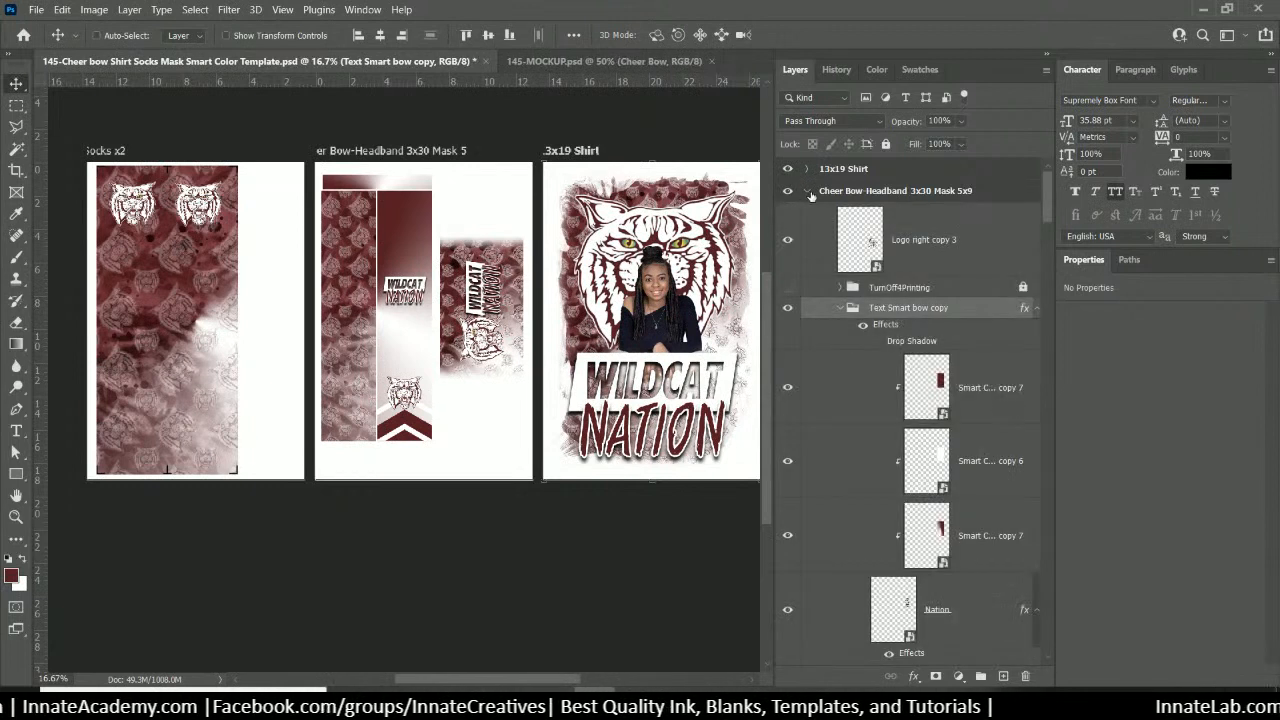
right_click(476, 267)
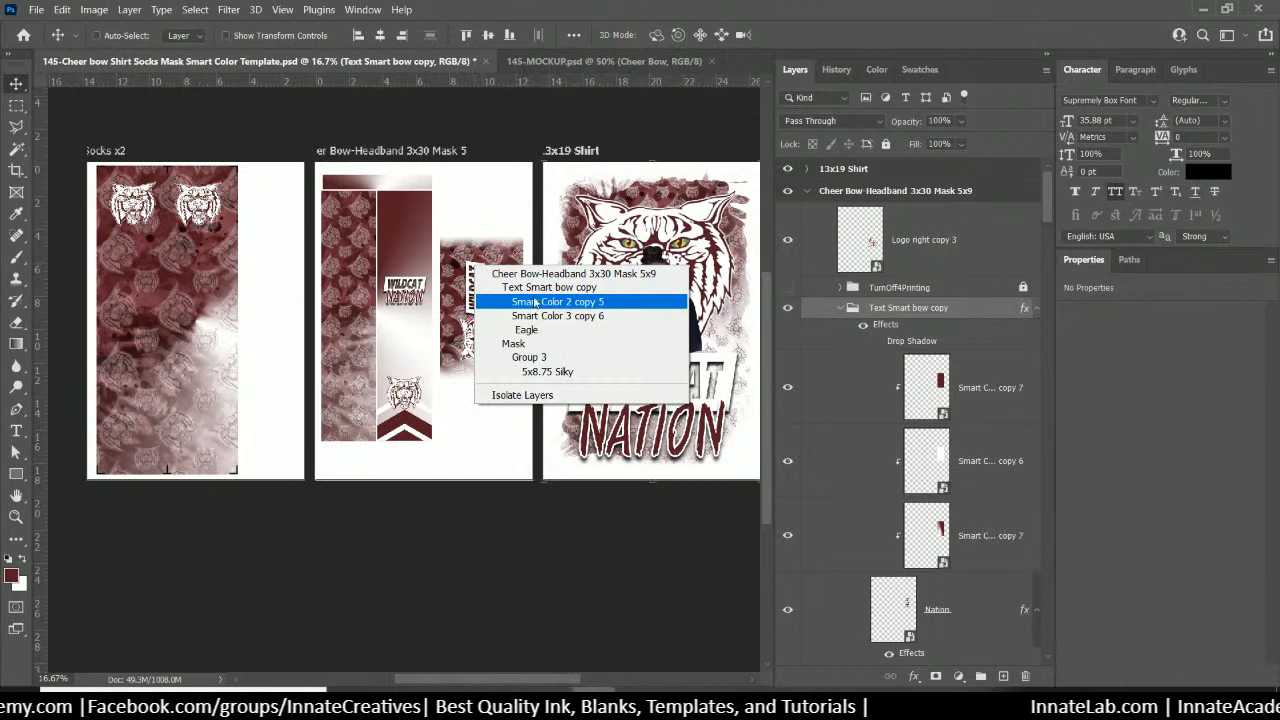
left_click(529, 288)
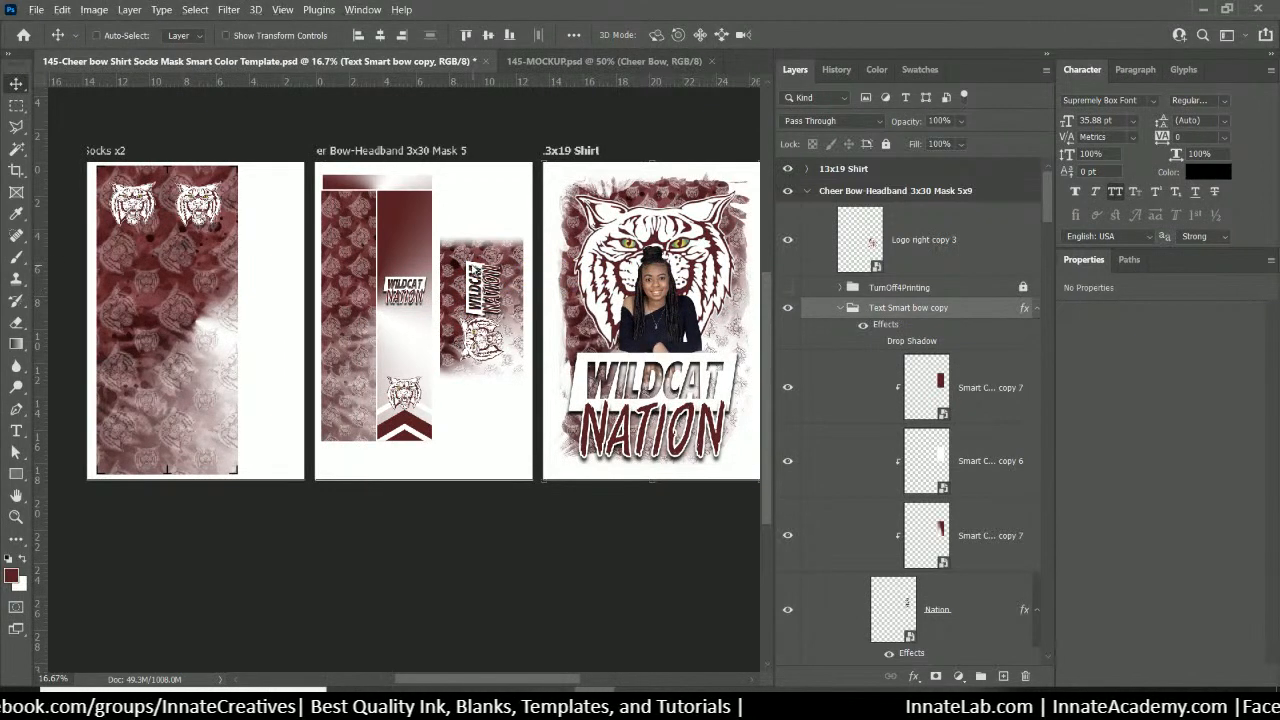
left_click_drag(490, 290, 200, 272)
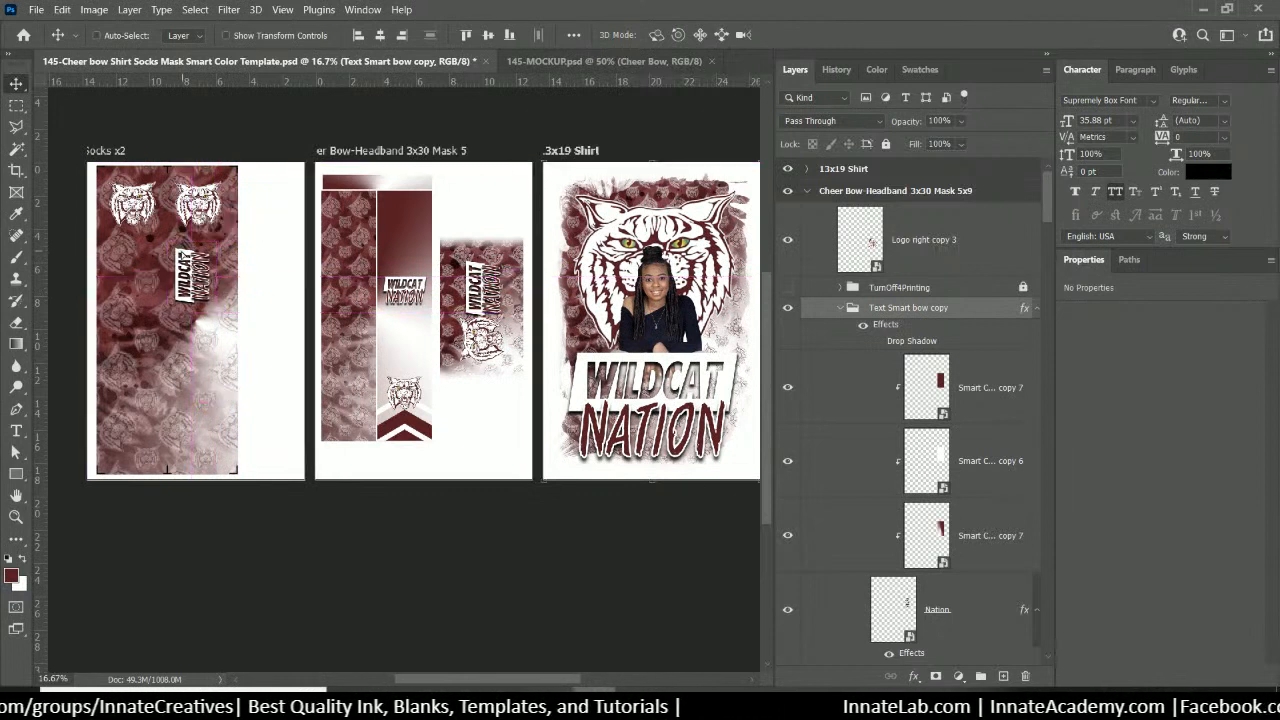
Rotate the duplicated Wildcat Nation text group on the socks by 180 degrees
key("ctrl+t")
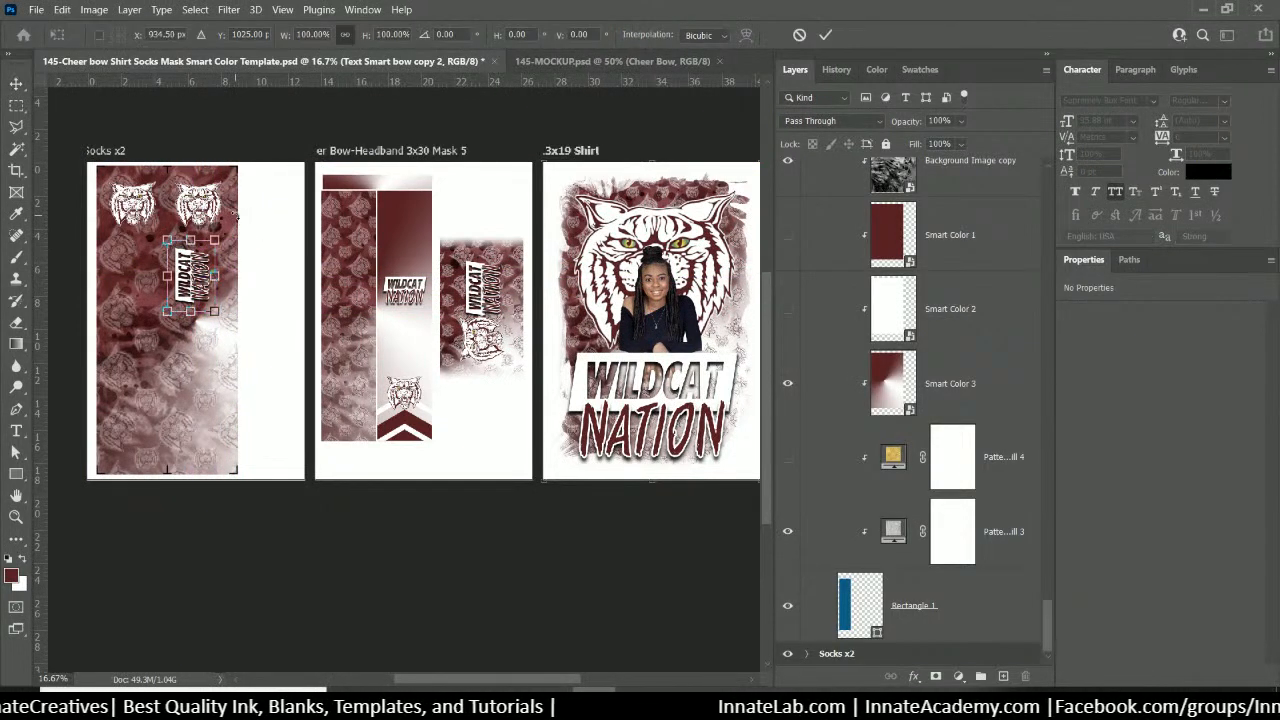
left_click_drag(237, 212, 125, 360)
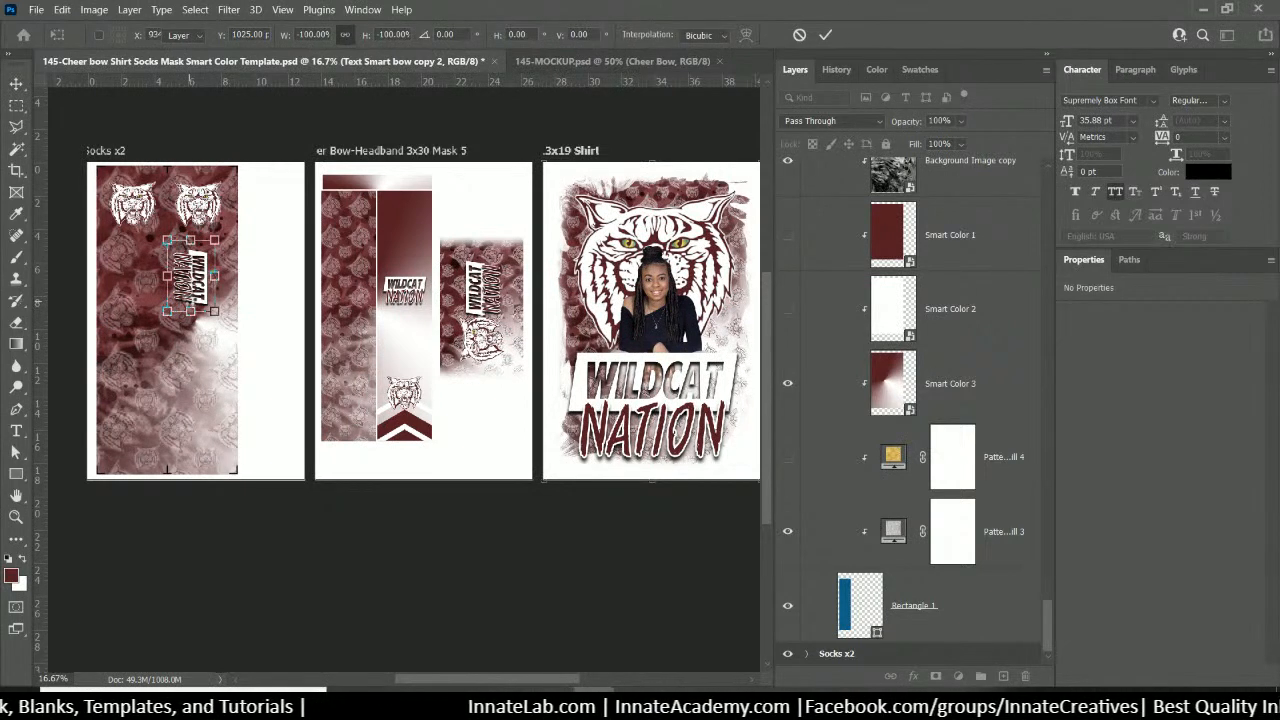
key("Return")
Select the Nation layer in the socks text group and move it directly below the word Wildcat, forming a single vertical line of text
right_click(184, 287)
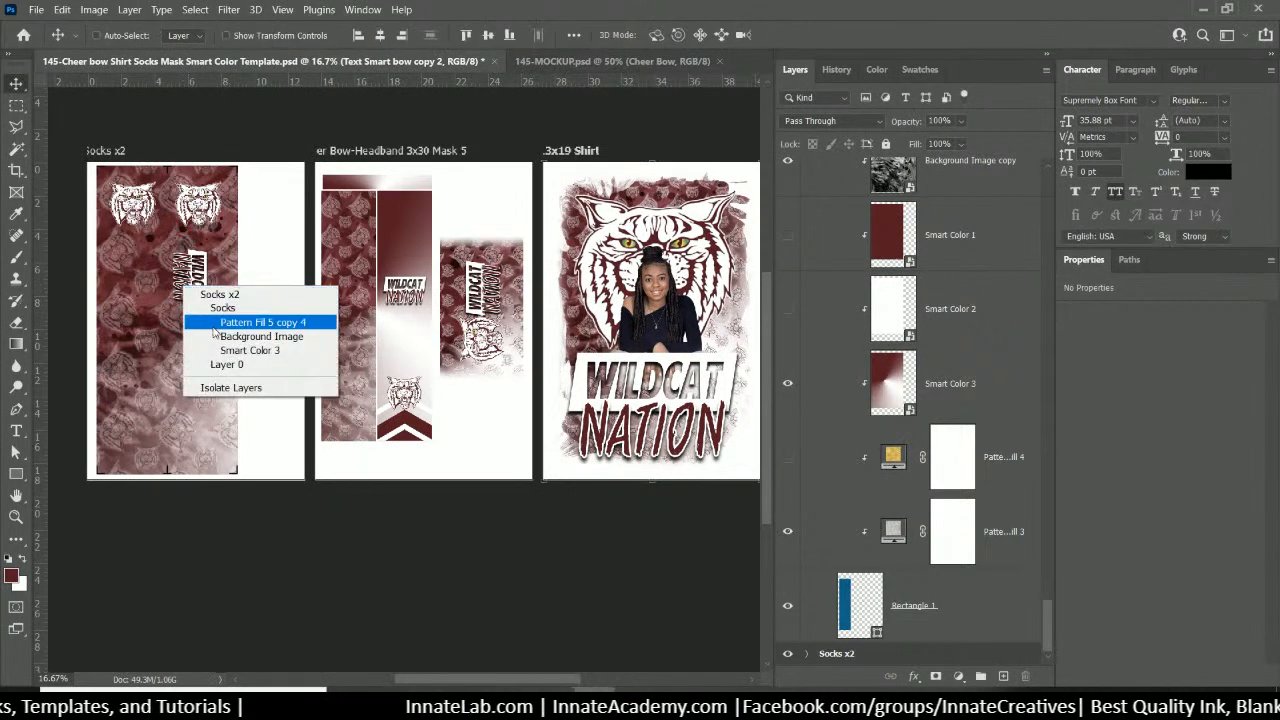
right_click(181, 277)
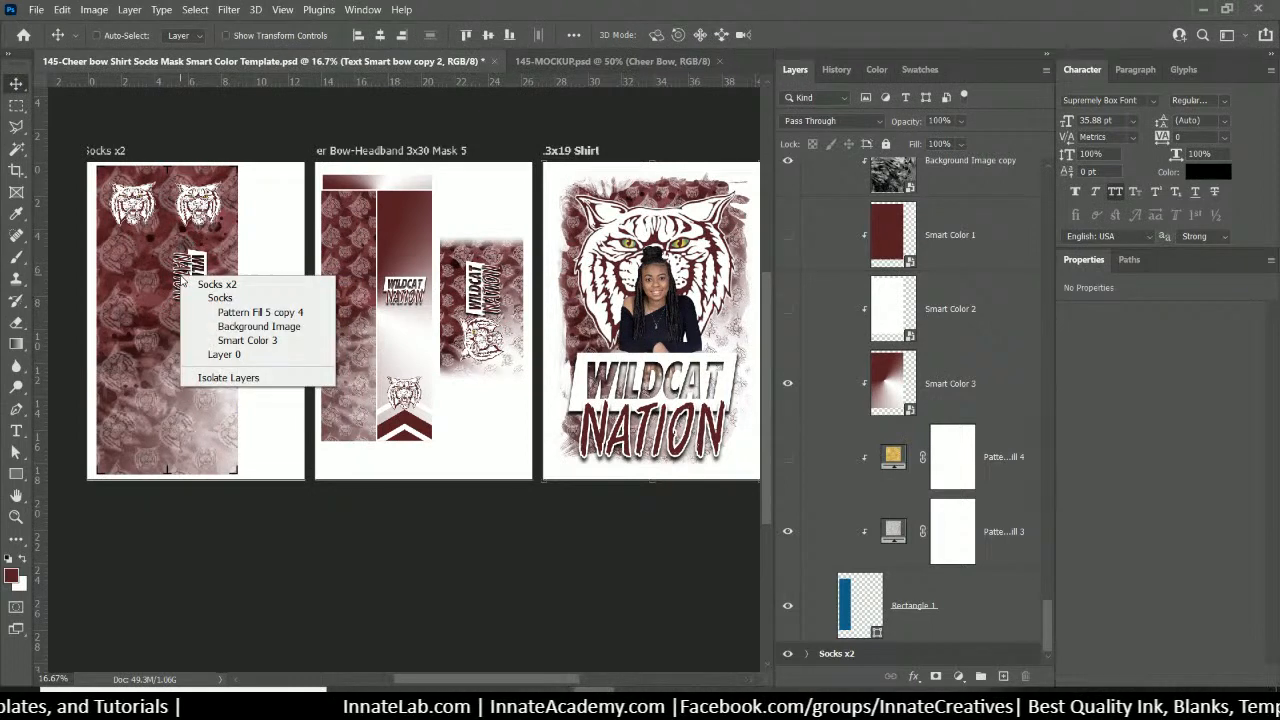
right_click(179, 272)
right_click(183, 284)
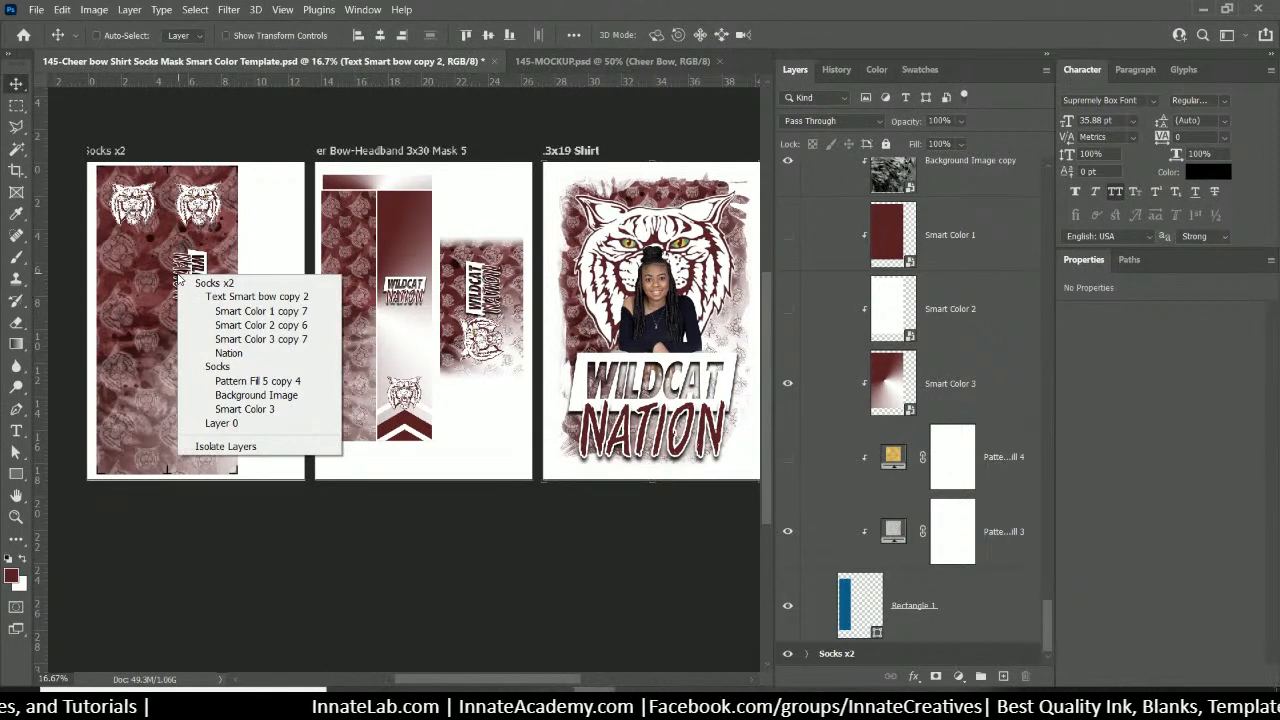
left_click(230, 353)
mouse_move(184, 285)
left_mouse_down()
mouse_move(196, 246)
mouse_move(211, 265)
mouse_move(206, 290)
left_mouse_up()
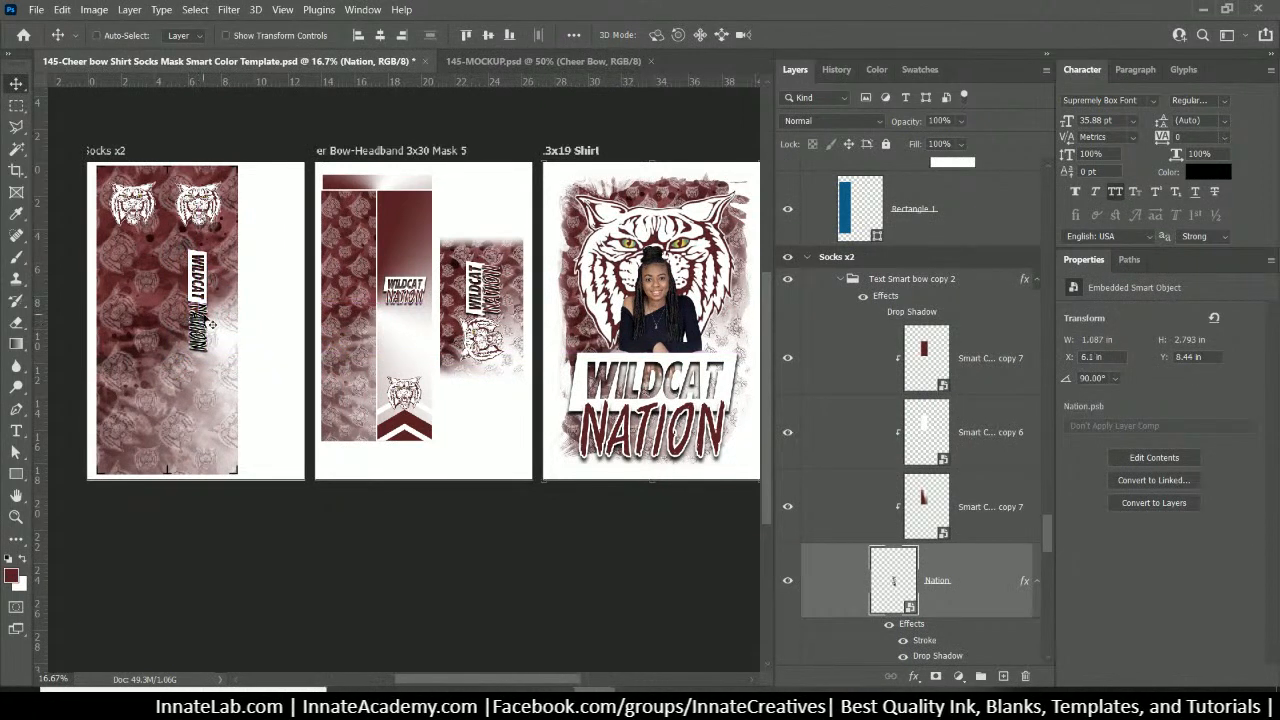
key("Up")
key("Up")
key("Up")
key("Up")
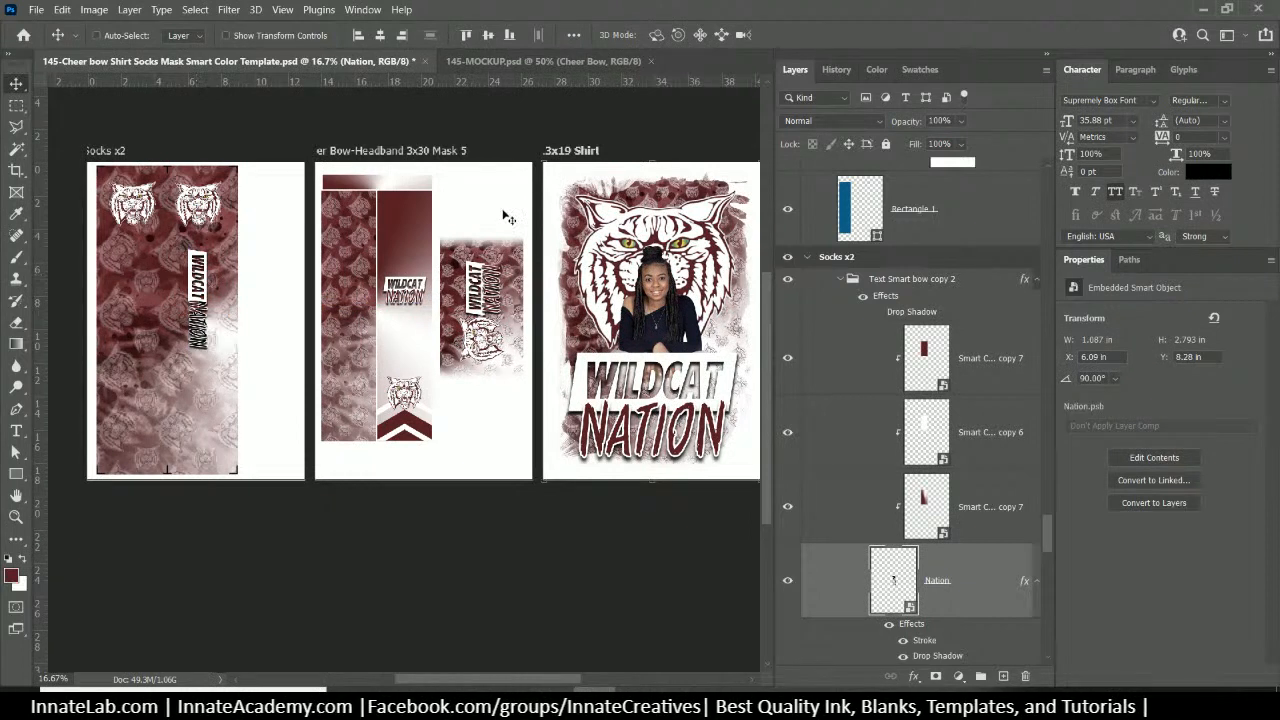
Enlarge the Text Smart bow copy 2 group on the socks and move it up directly beneath the right-hand wildcat logo
scroll(974, 419, "down", 2)
left_click(909, 234)
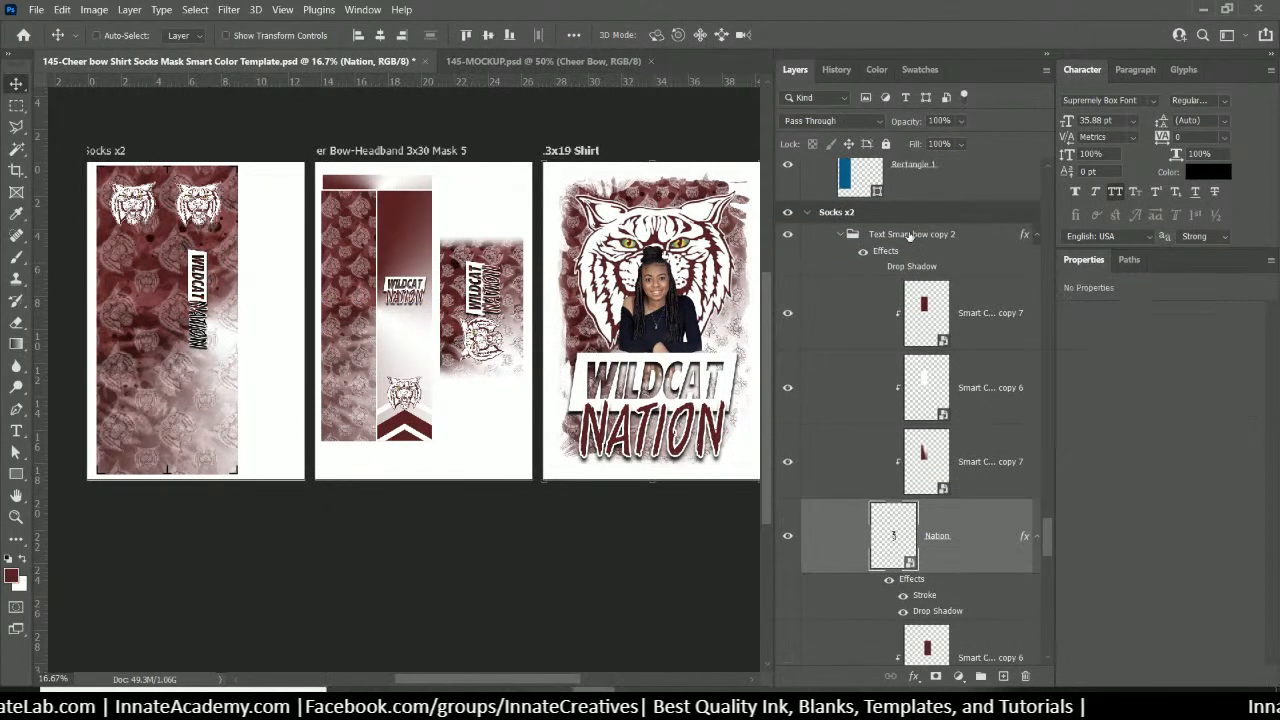
key("ctrl+t")
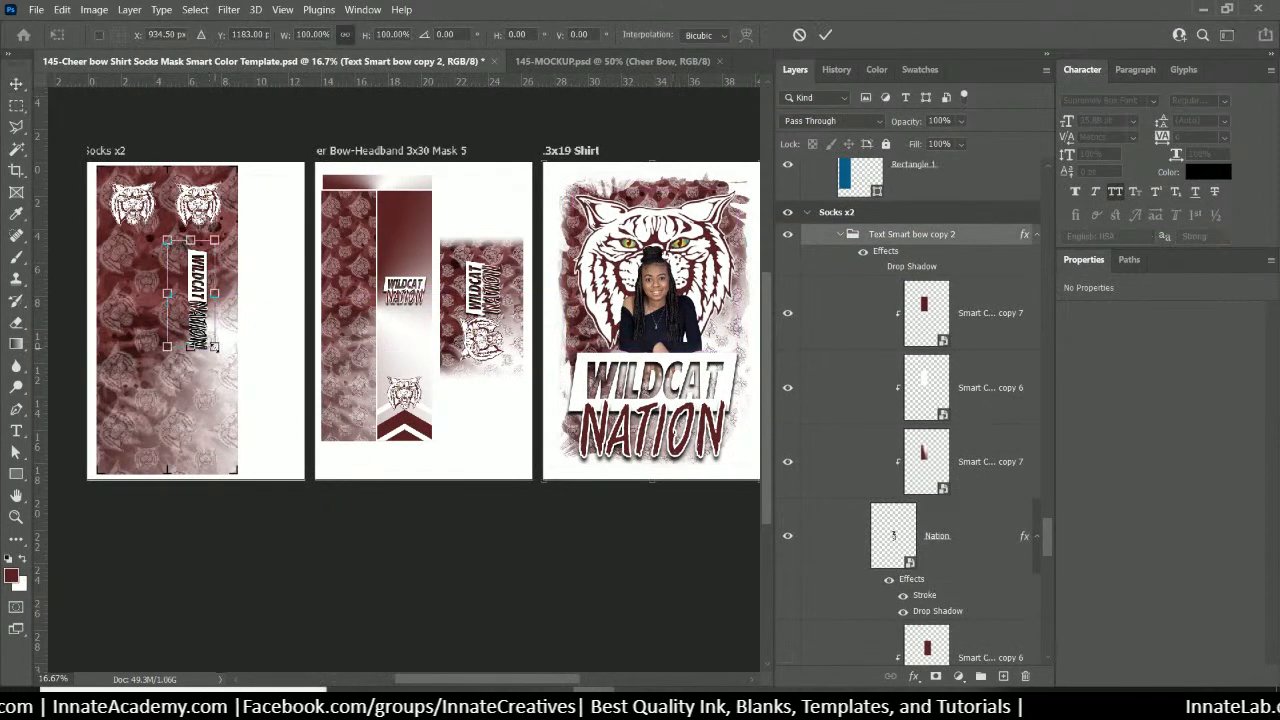
left_click_drag(214, 346, 227, 376)
left_click_drag(205, 307, 197, 262)
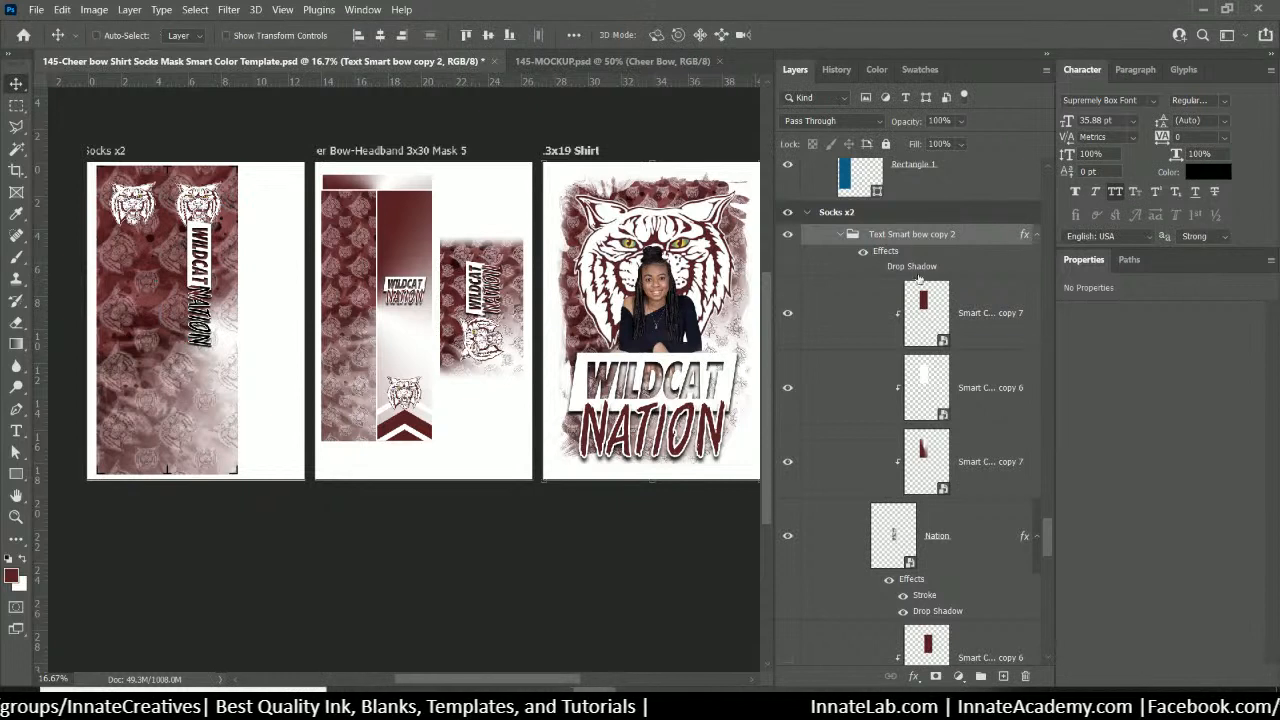
Collapse the Text Smart bow copy 2 group and move it inside the Socks group, between Logo right and Pattern Fill 5 copy 4
left_click(840, 236)
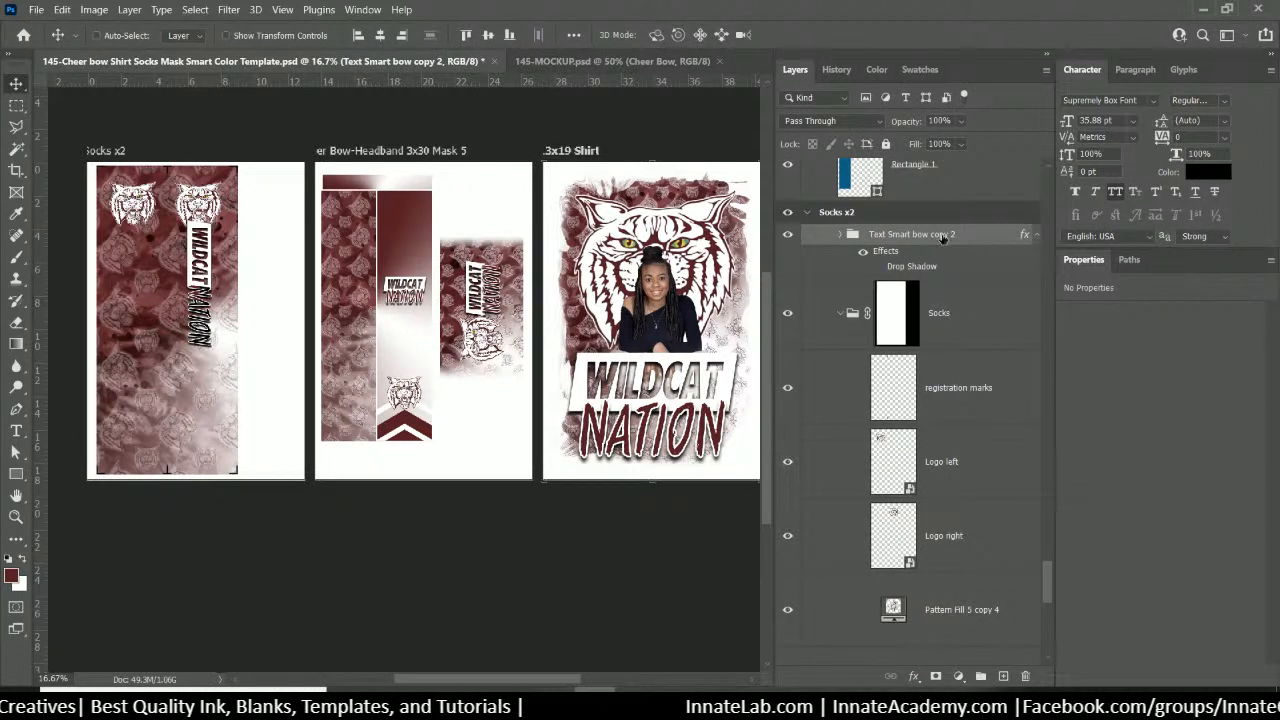
left_click_drag(942, 239, 915, 576)
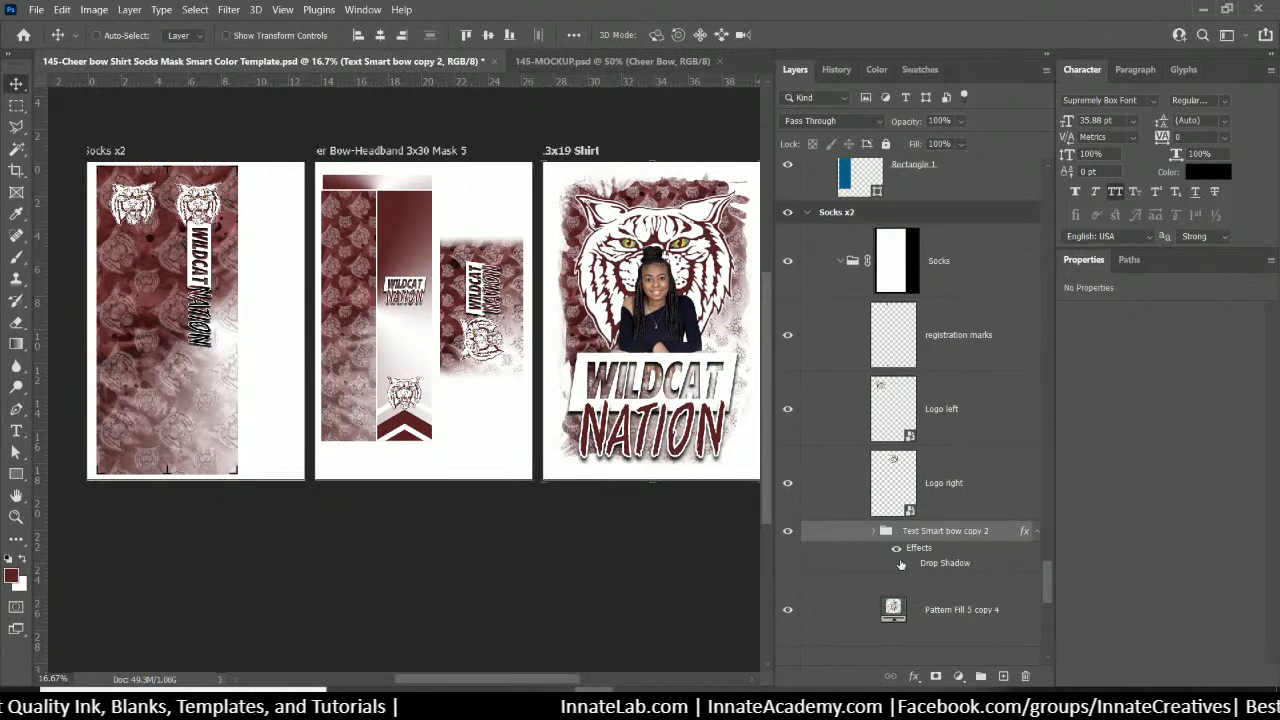
scroll(908, 530, "down", 2)
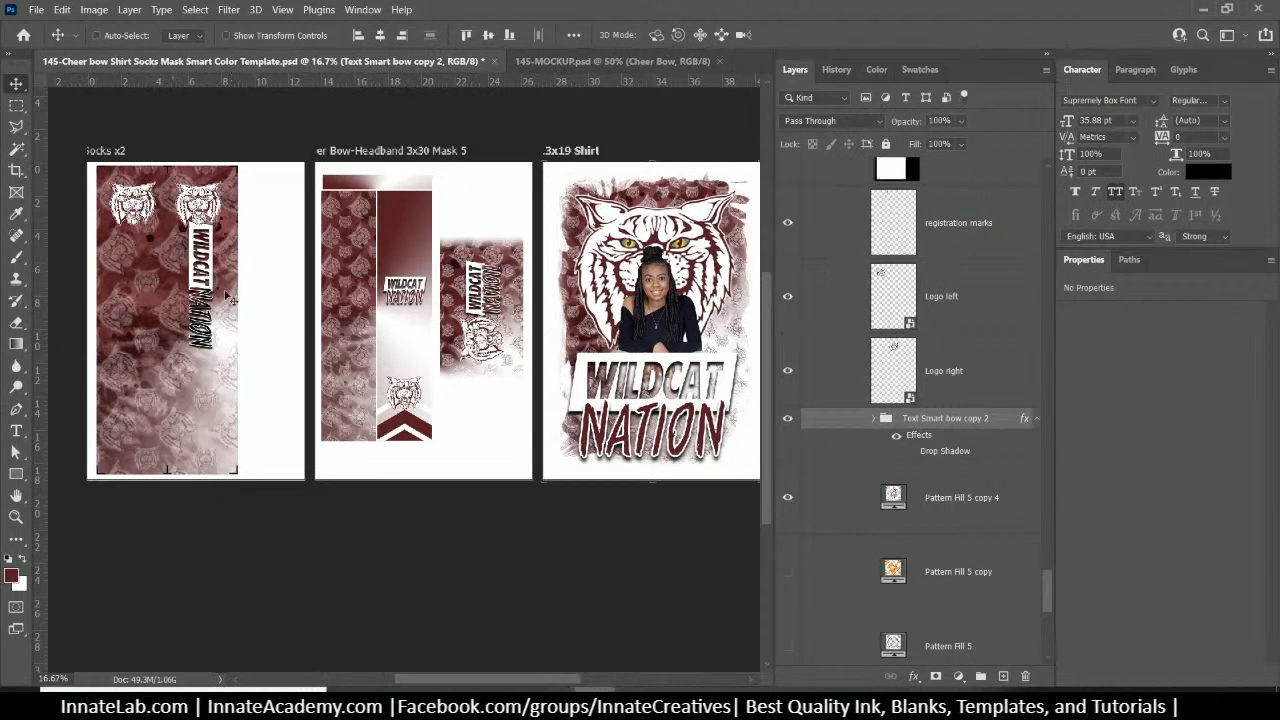
Select the whole Socks group and move it to the horizontal centre of the Socks x2 artboard
right_click(236, 186)
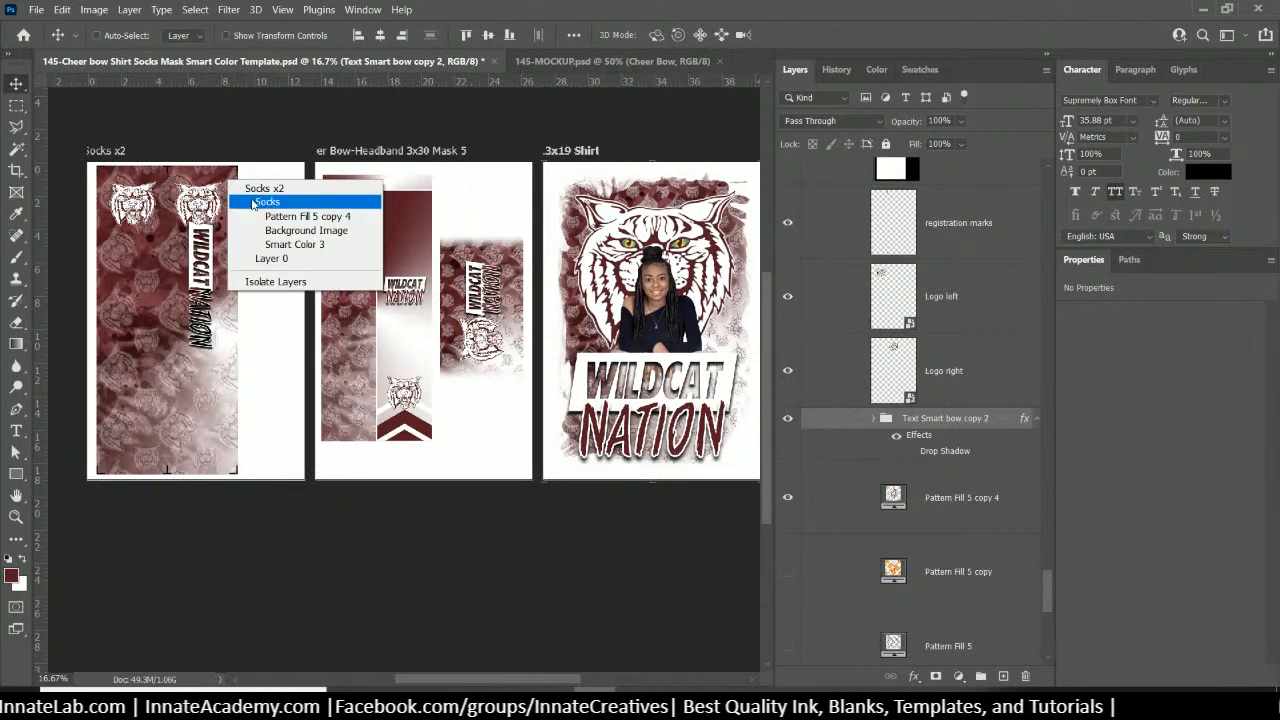
left_click(267, 202)
scroll(860, 245, "up", 2)
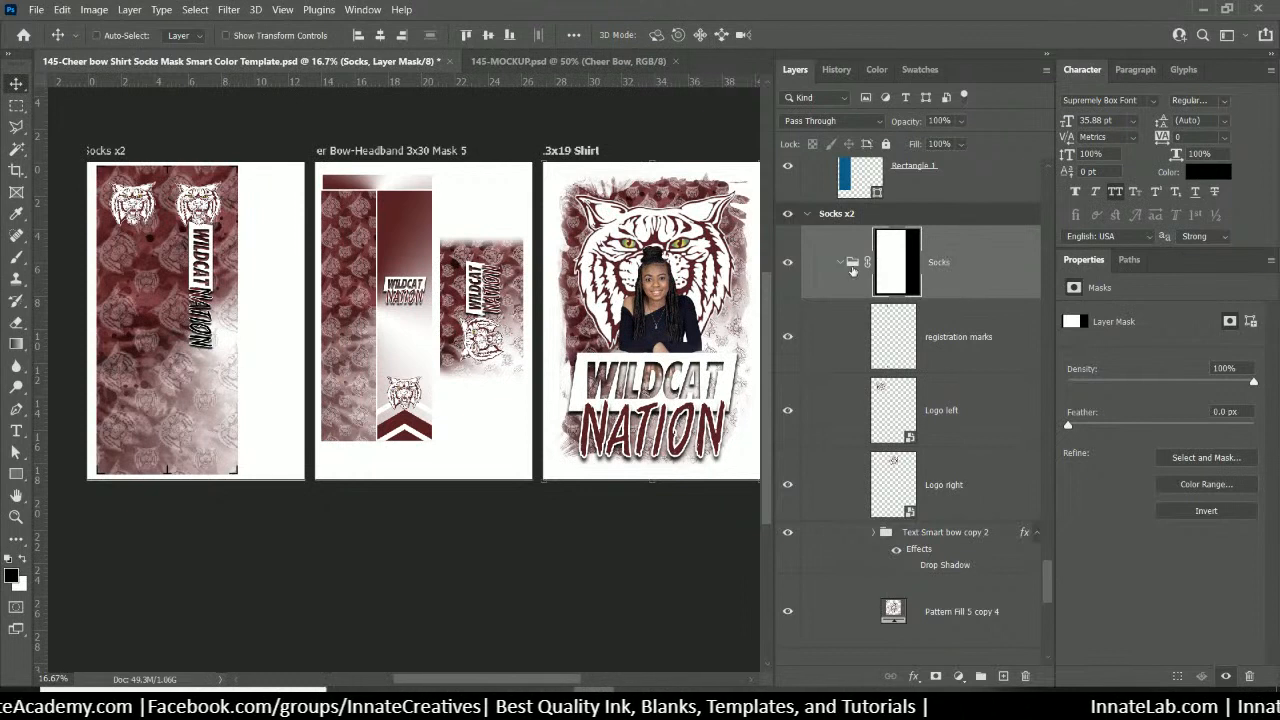
left_click_drag(178, 278, 206, 280)
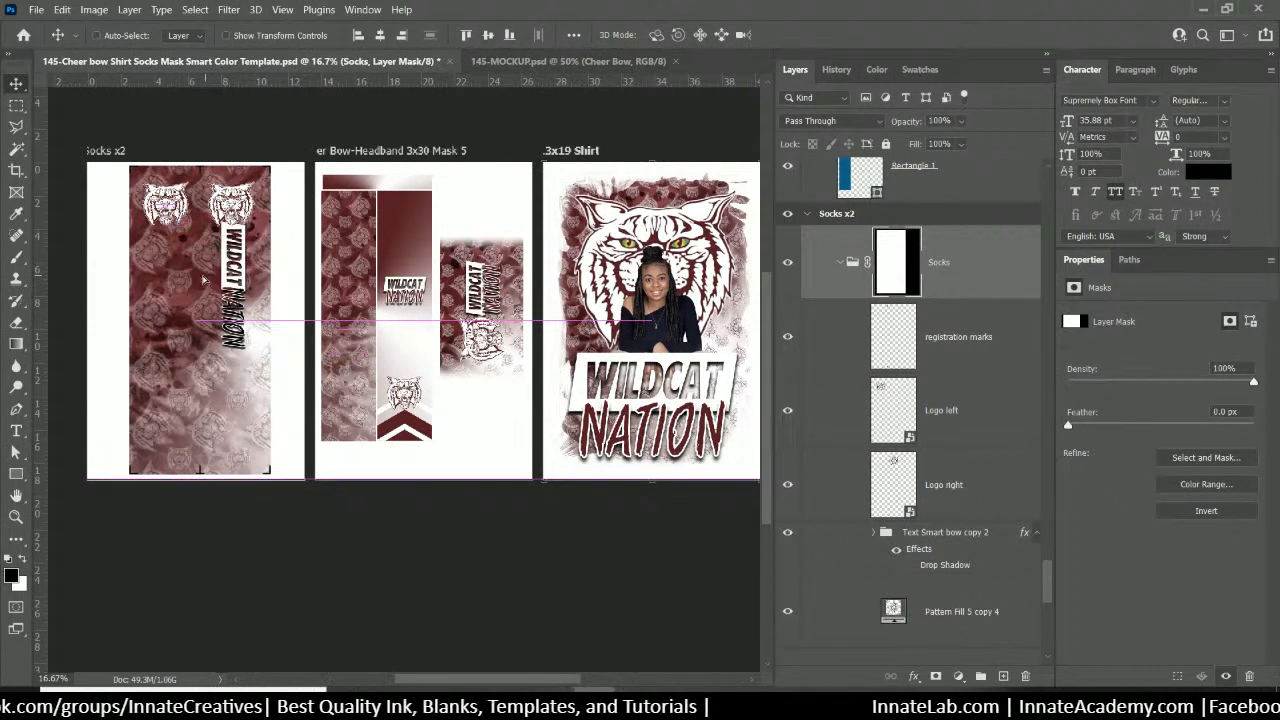
Disable the Socks group's layer mask and shift the Background Image and Smart Color 1 to 3 layers left to cover the artboard's full width
right_click(899, 273)
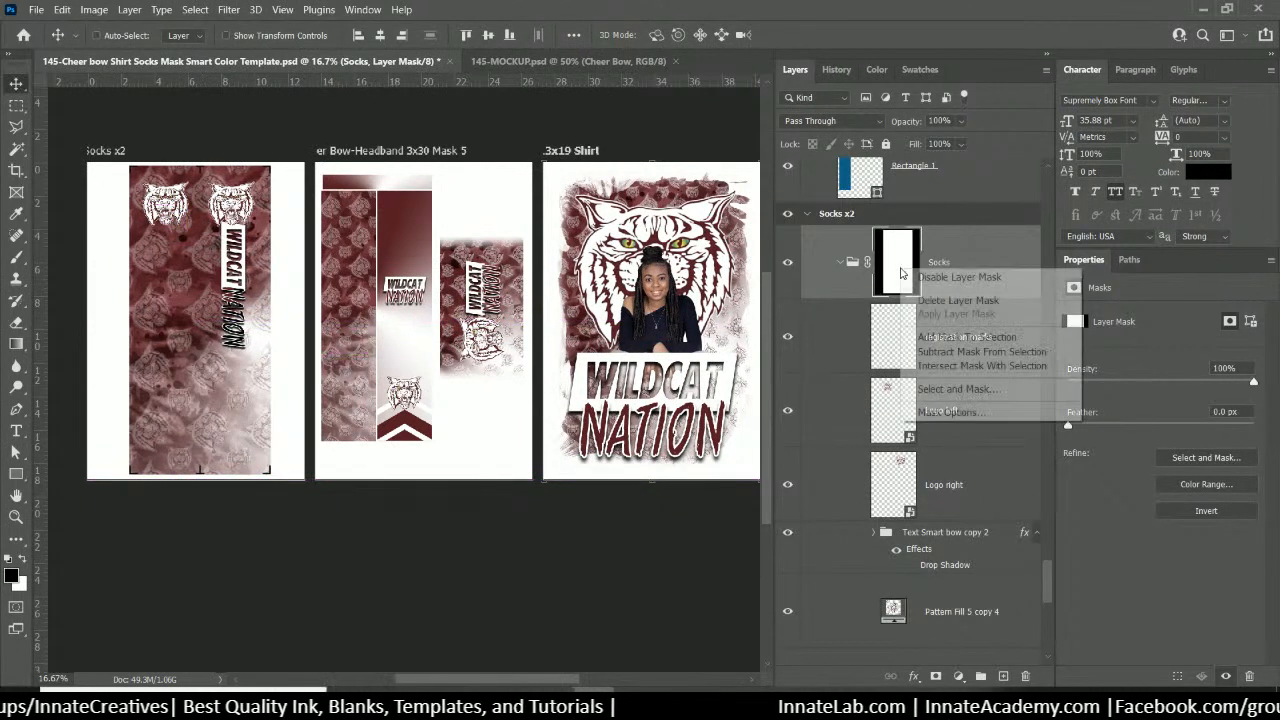
left_click(933, 279)
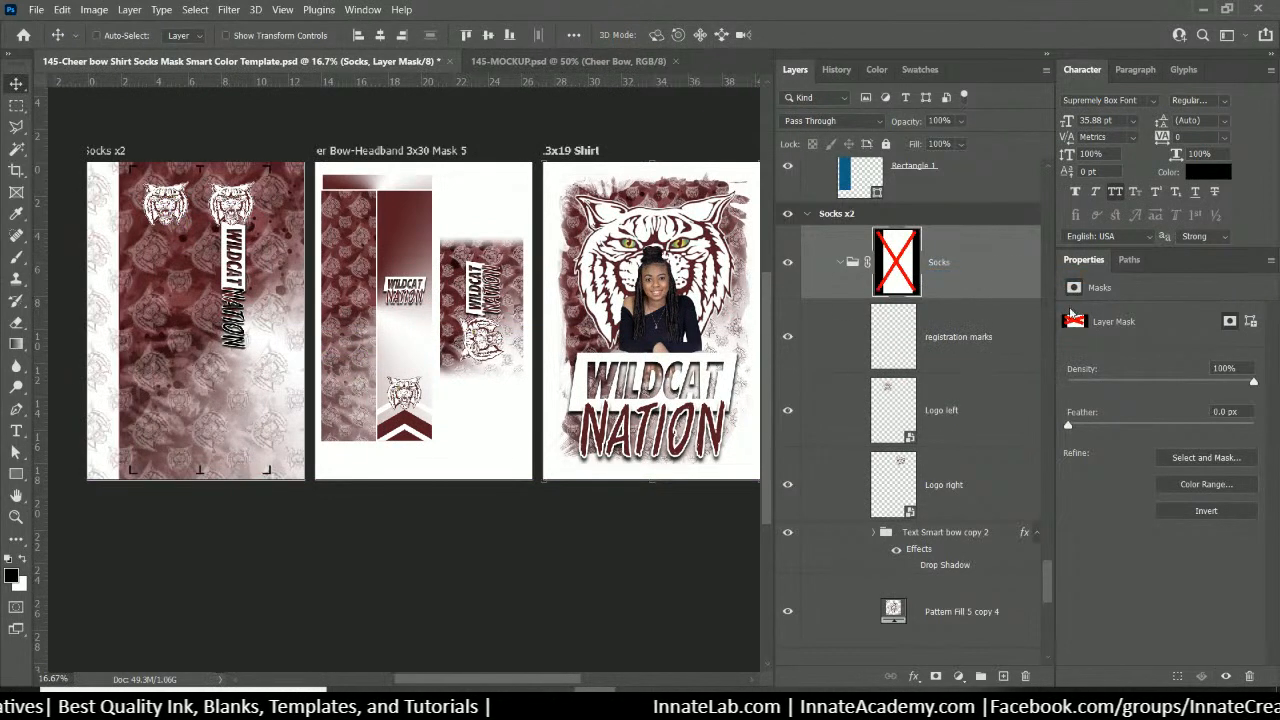
scroll(970, 328, "down", 4)
scroll(971, 328, "down", 5)
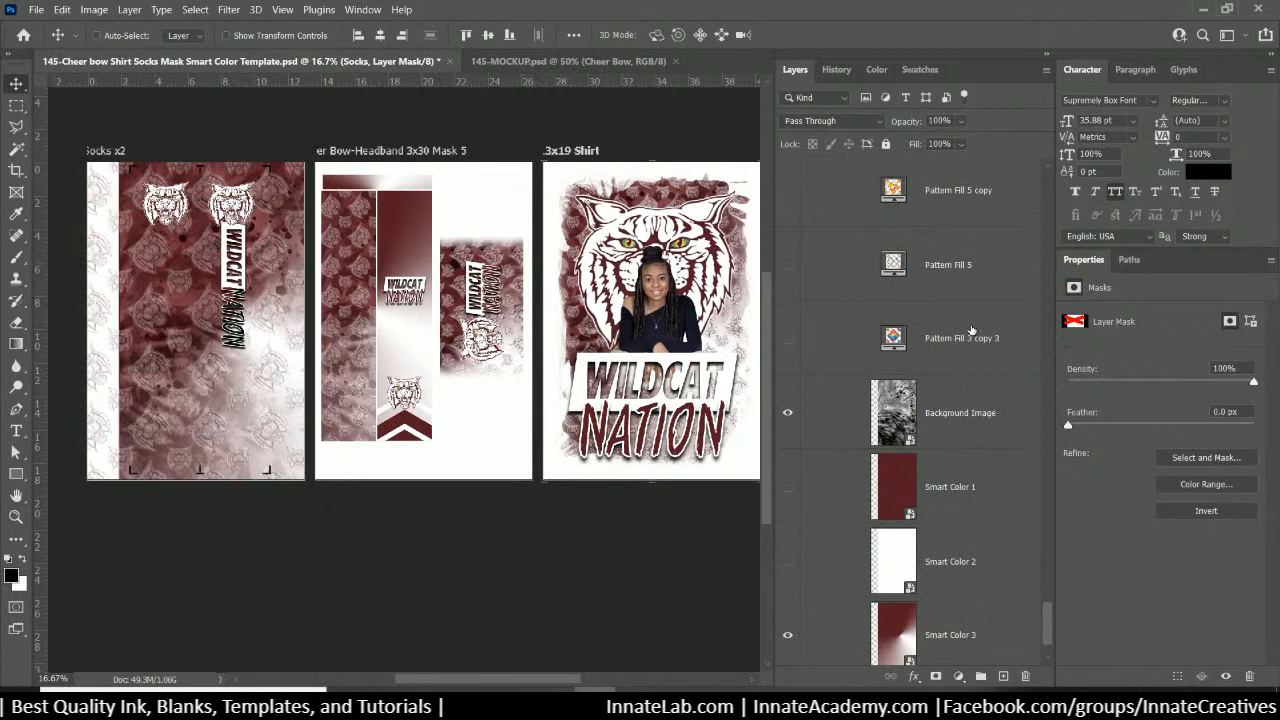
left_click(955, 403)
left_click(985, 550, "shift")
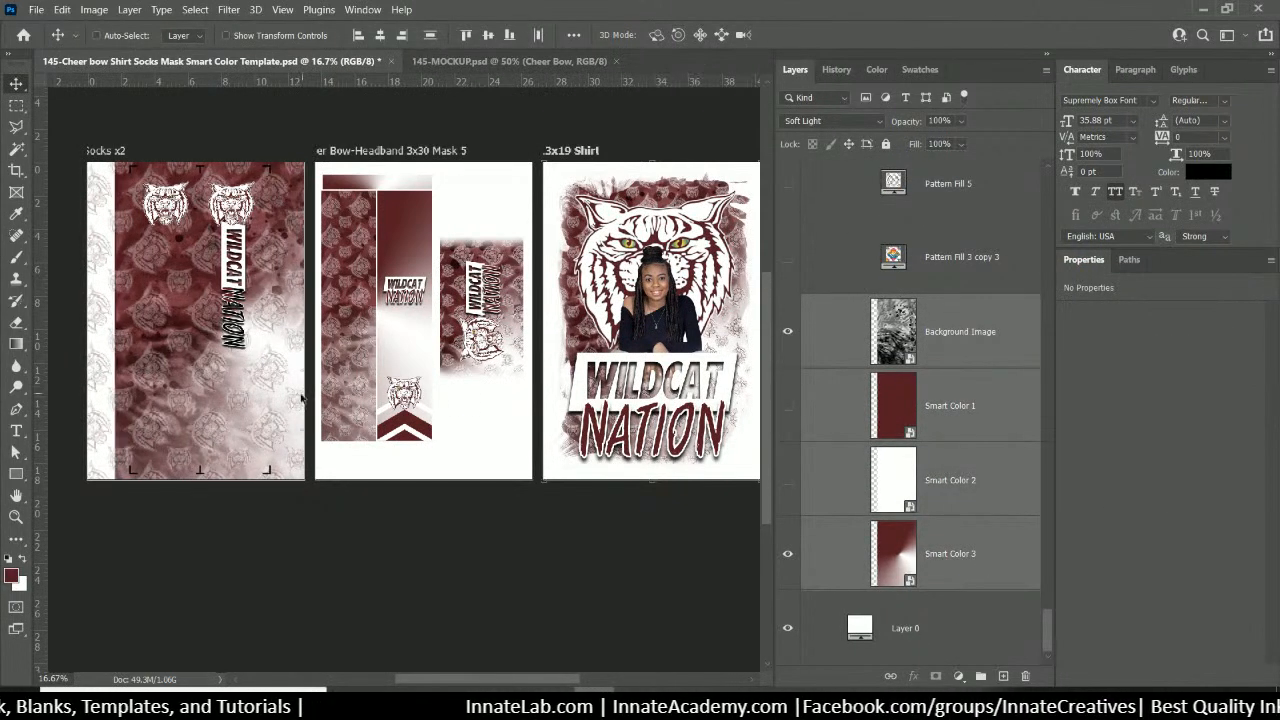
left_click_drag(265, 406, 233, 408)
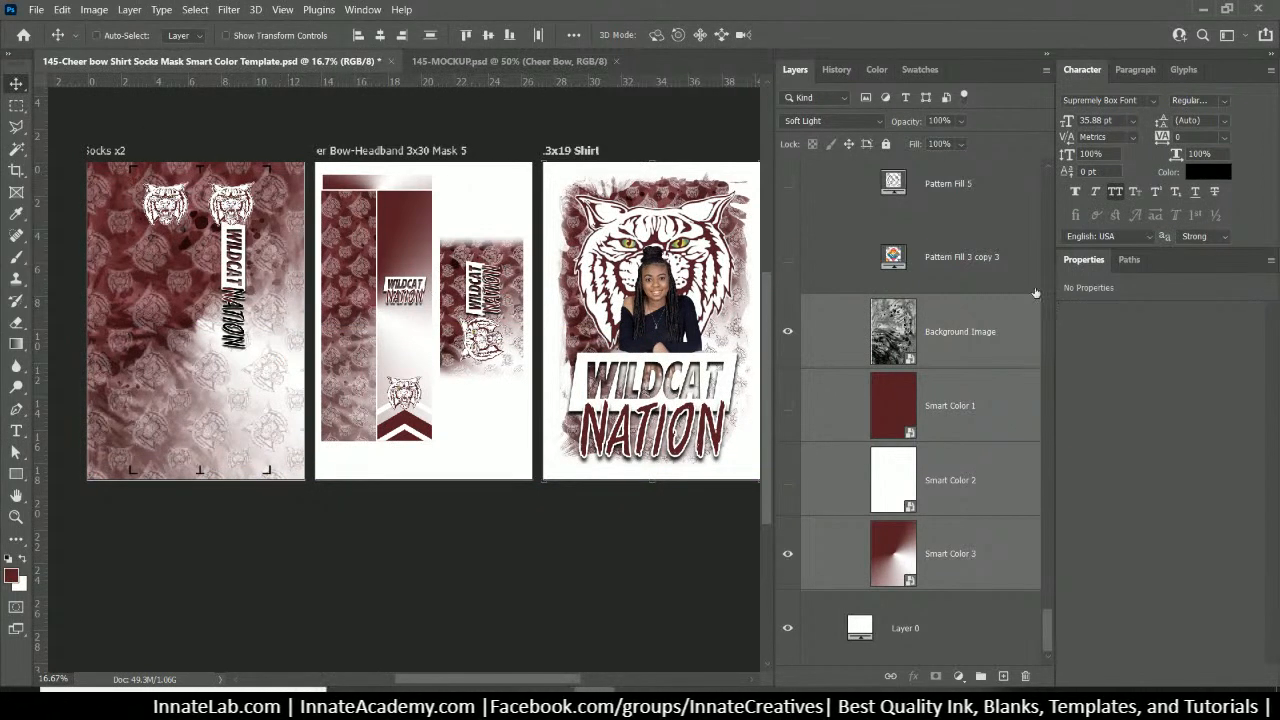
Re-enable the Socks group's layer mask and save the template
scroll(947, 278, "up", 1)
scroll(916, 338, "up", 5)
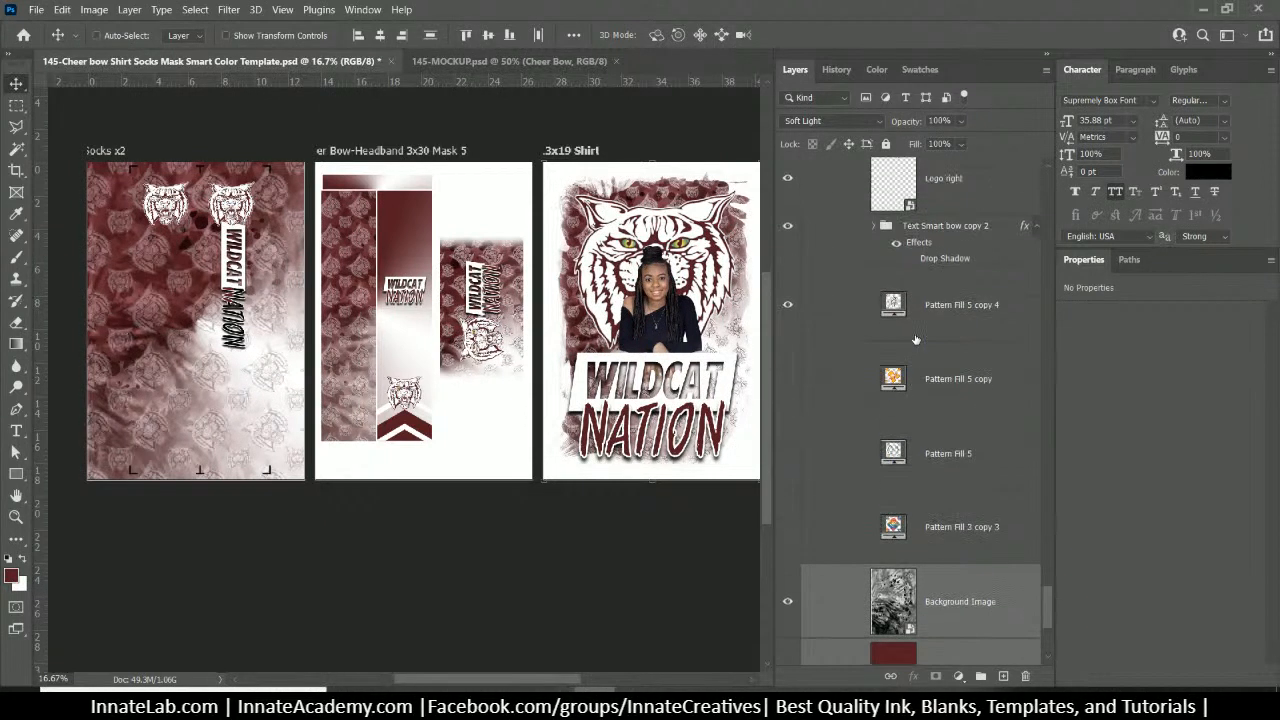
scroll(916, 338, "up", 3)
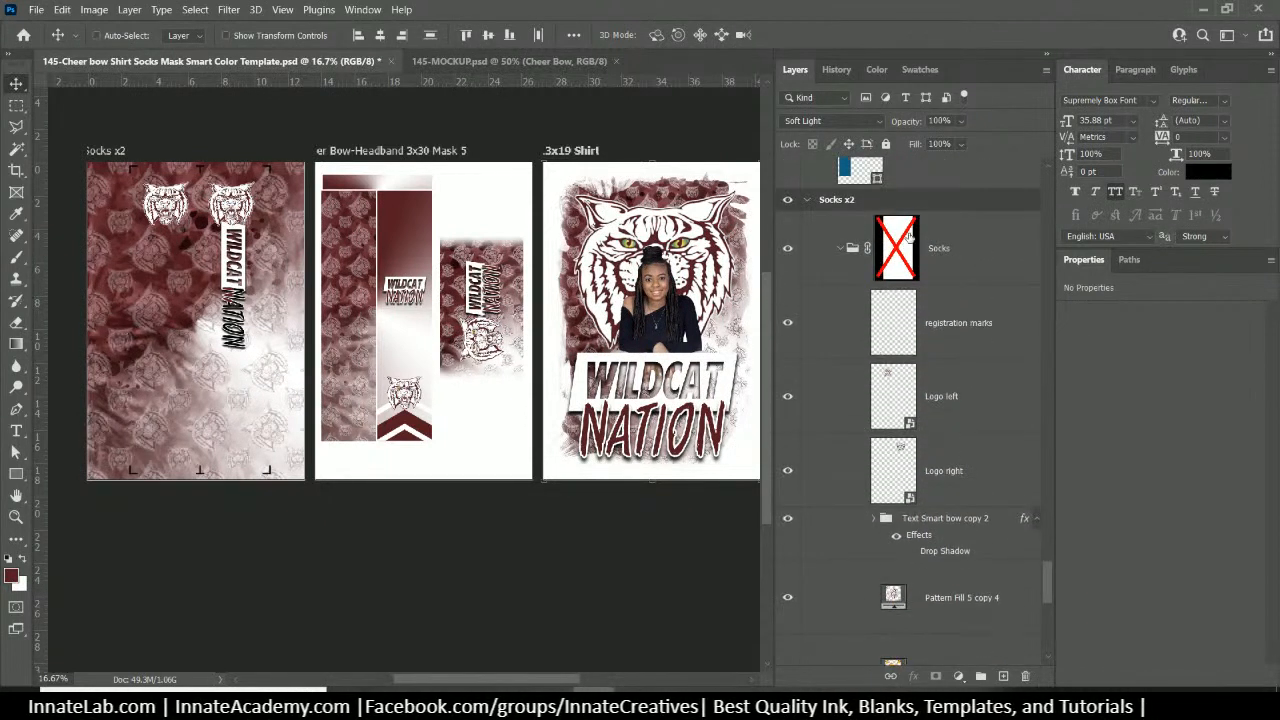
left_click(889, 251, "shift")
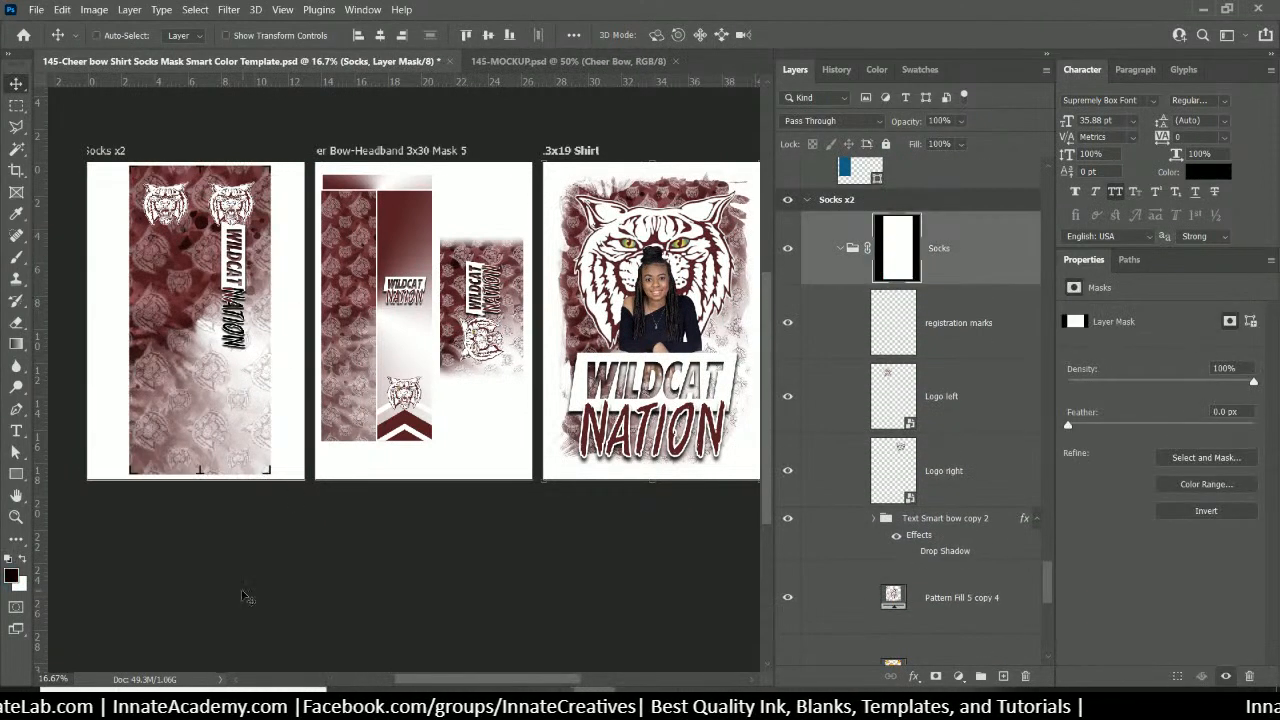
key("ctrl+s")
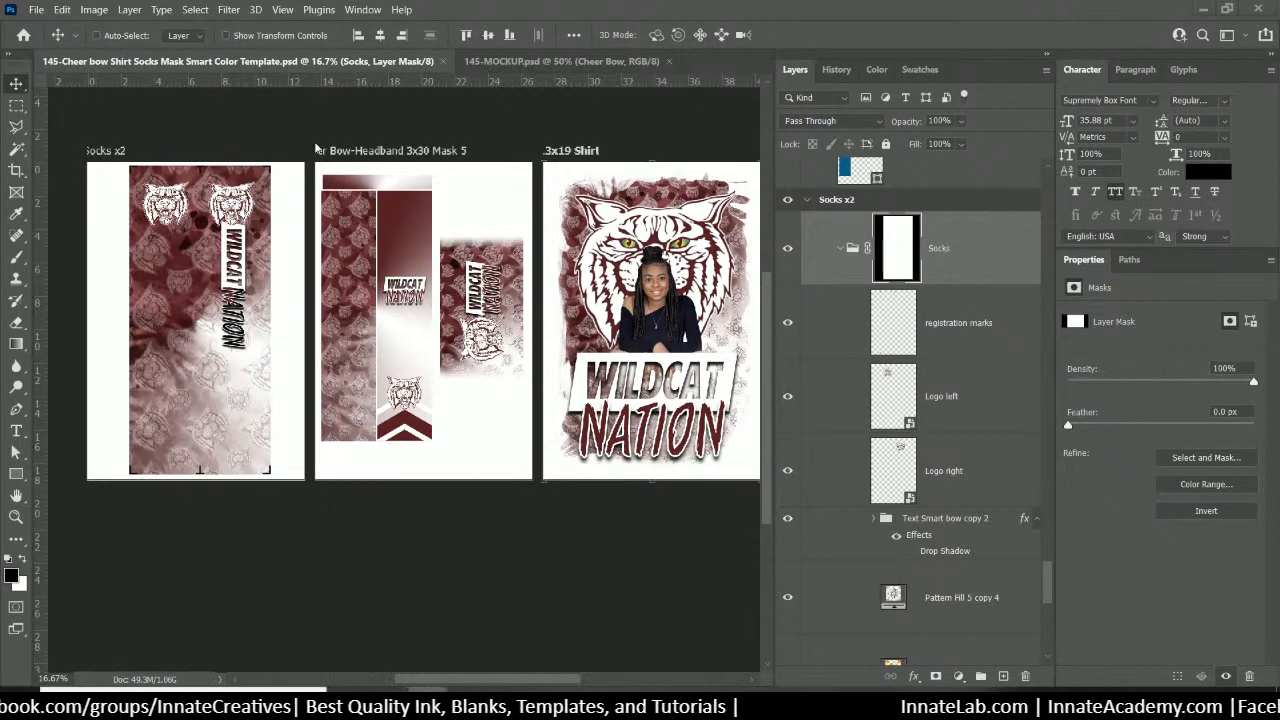
left_click(35, 11)
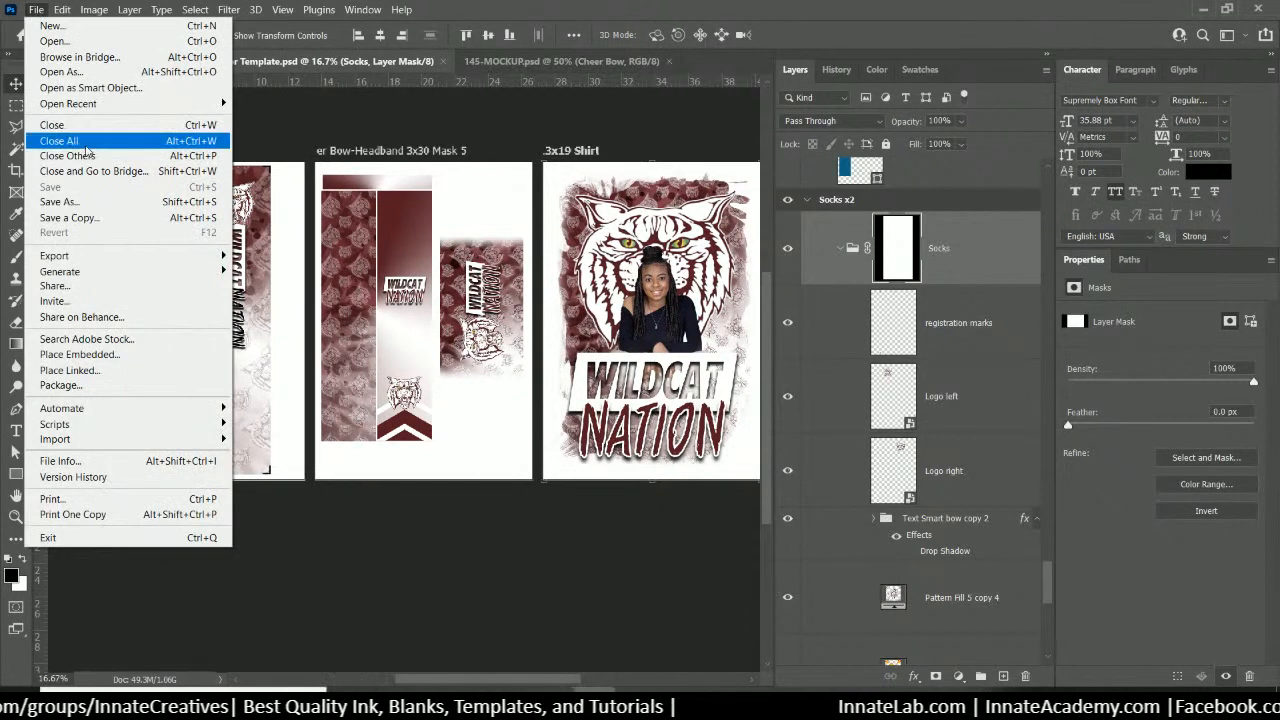
left_click(60, 201)
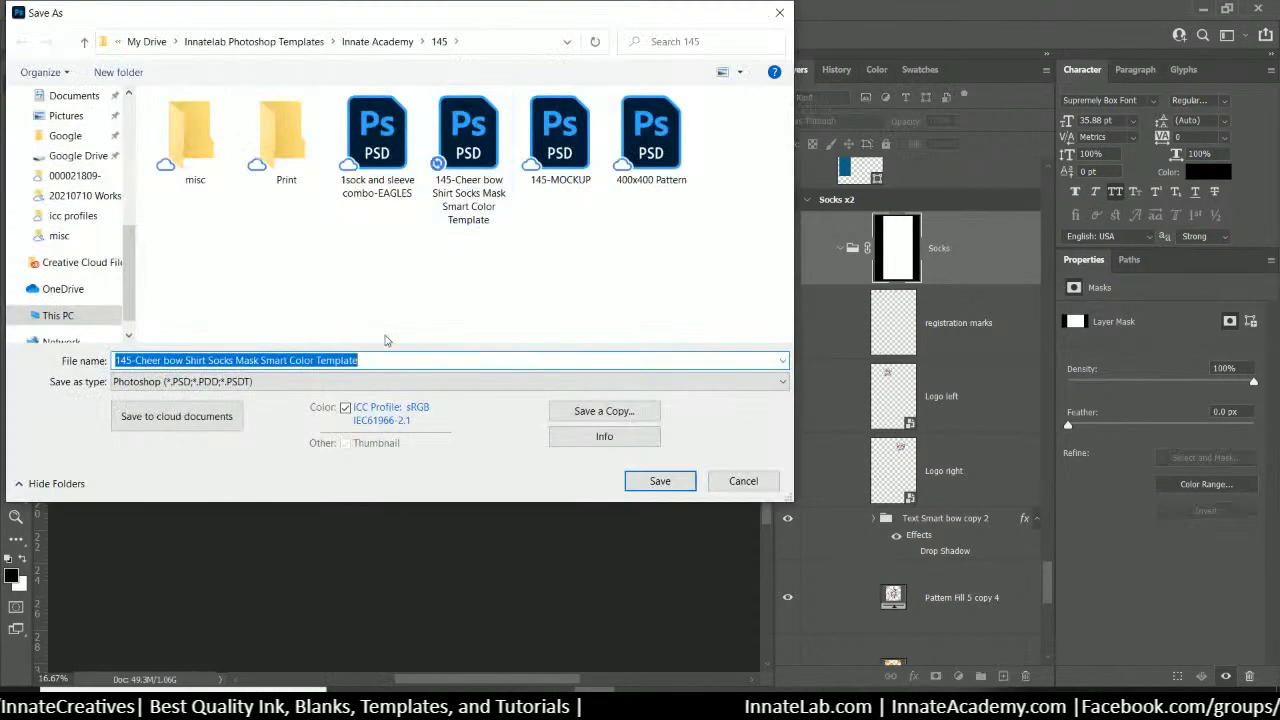
left_click(342, 360)
key("ctrl+a")
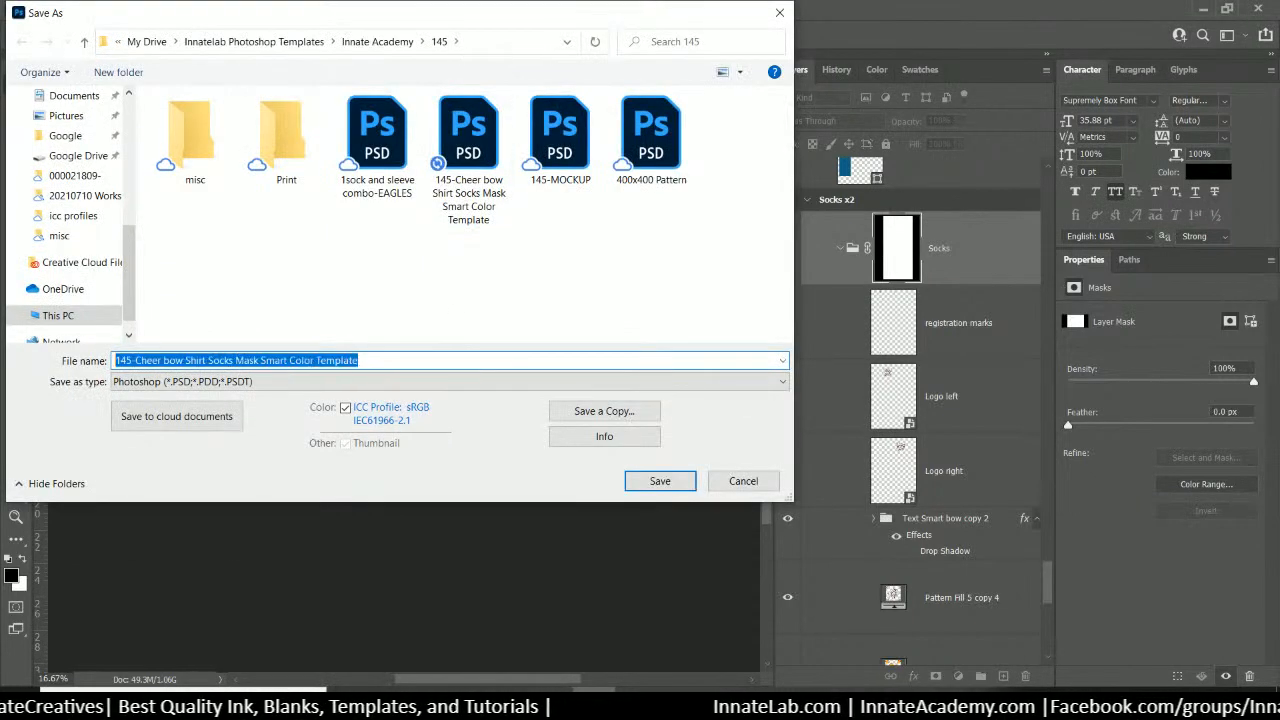
left_click(742, 481)
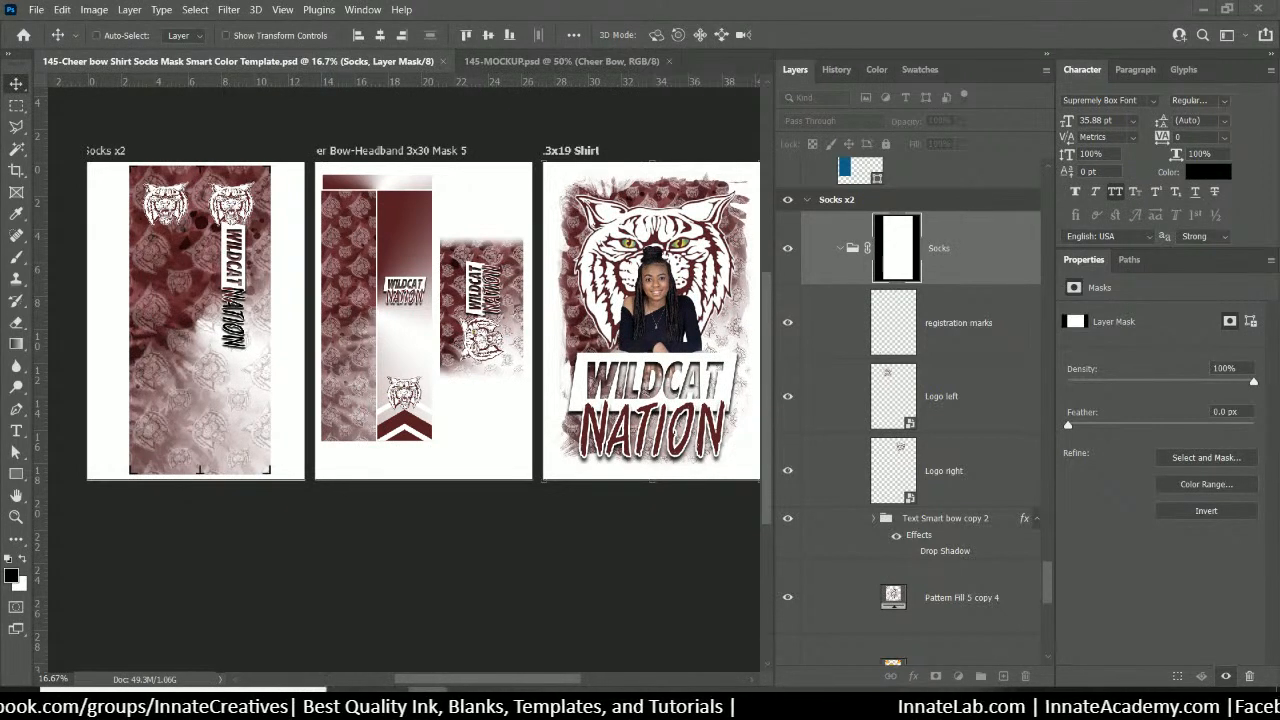
Collapse the Socks group, and group Rectangle 1 copy with all its clipped pattern and Smart Color layers beneath the Triangle Shape group
left_click(841, 249)
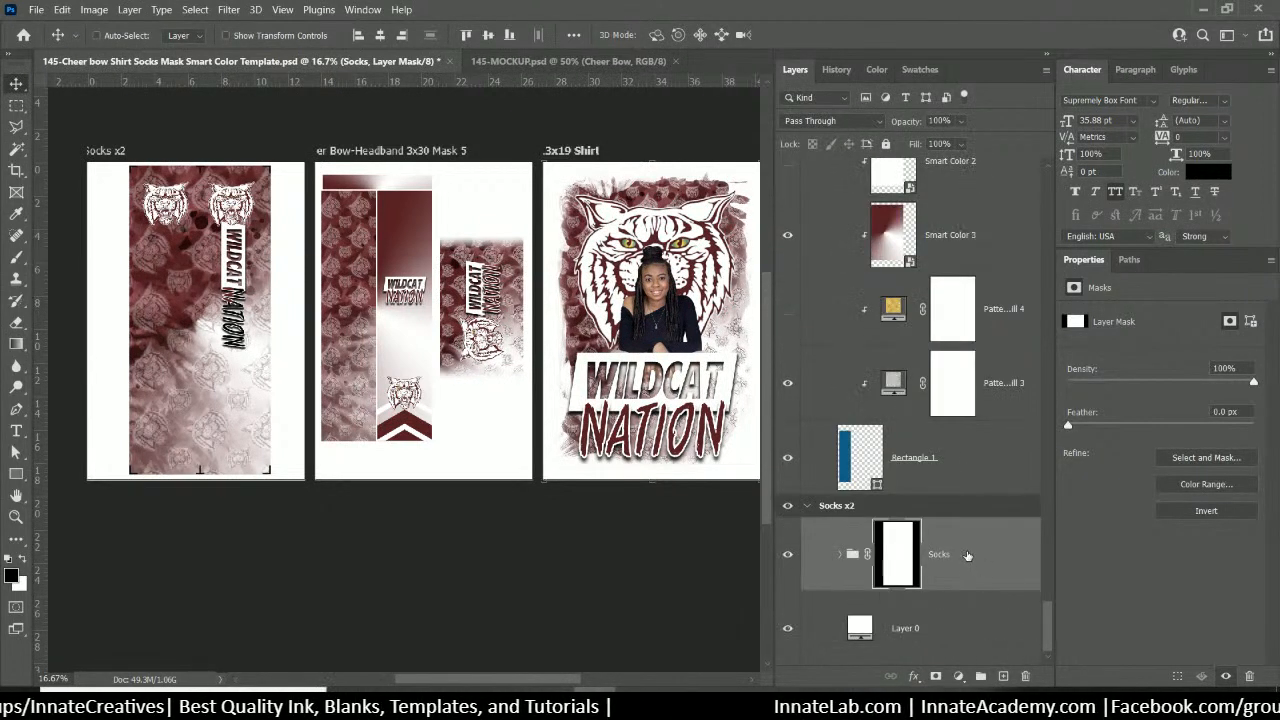
scroll(966, 553, "up", 10)
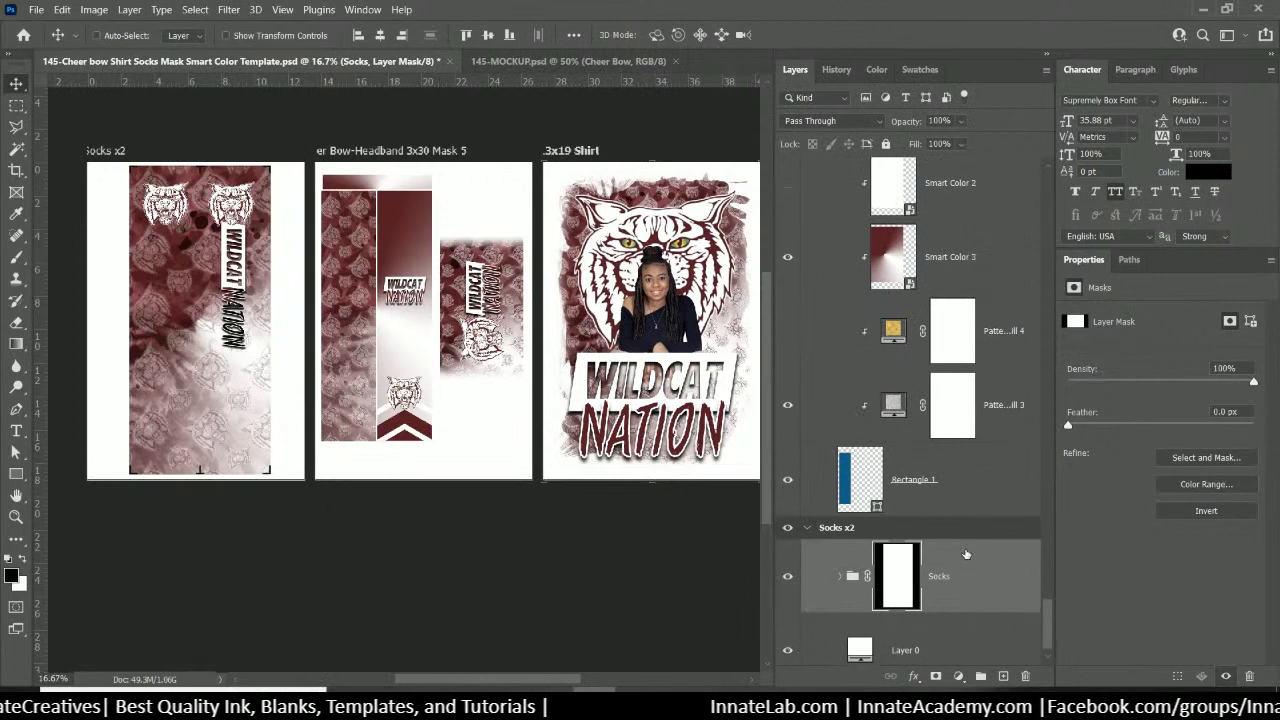
scroll(968, 550, "up", 10)
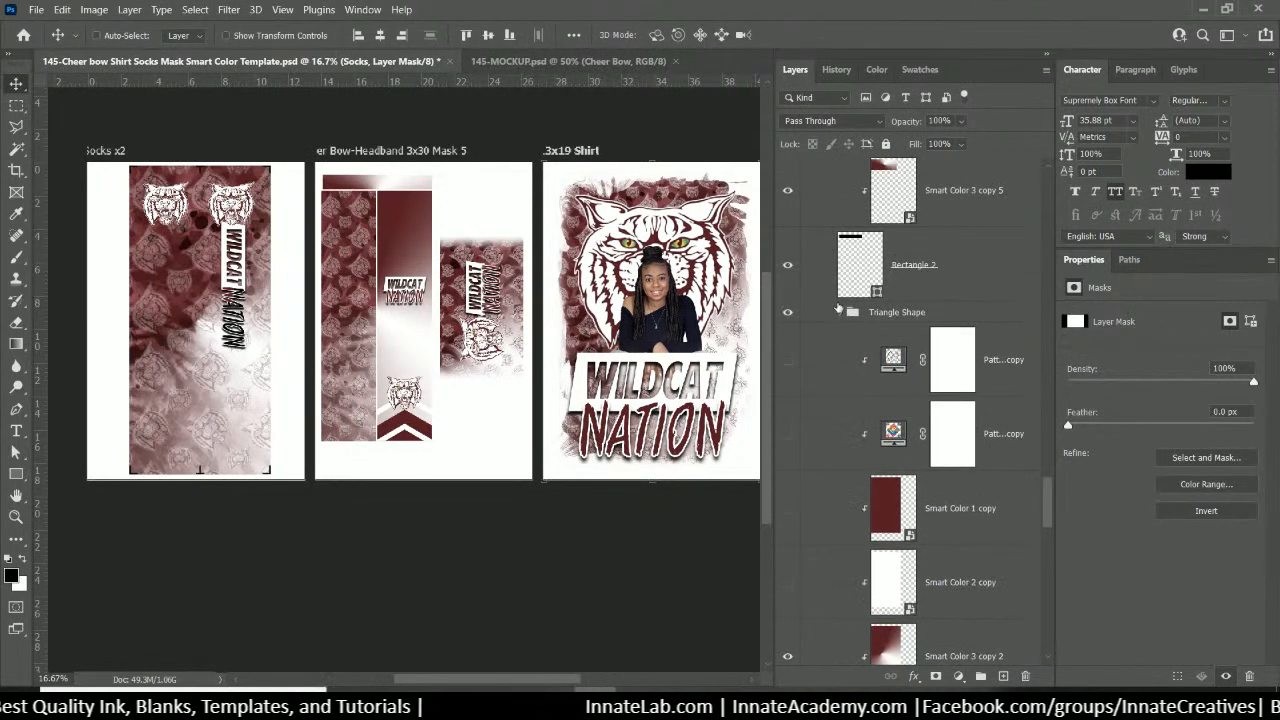
scroll(847, 363, "down", 8)
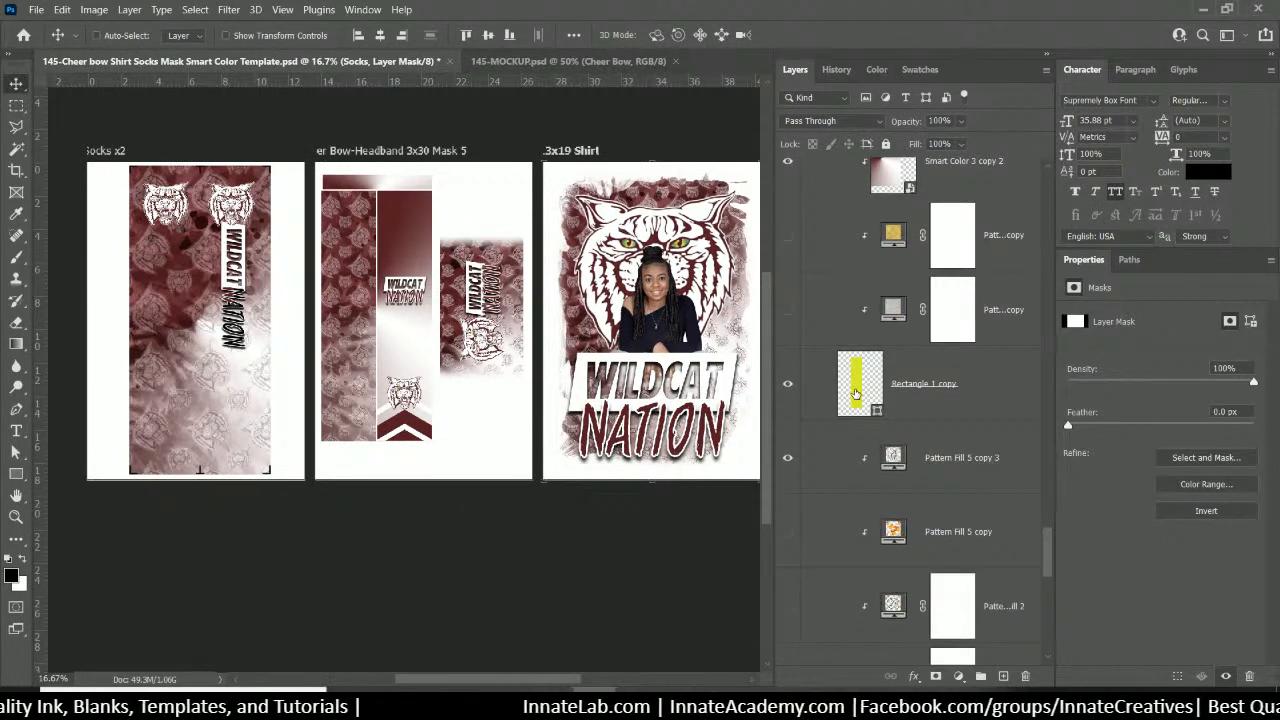
left_click(950, 403)
scroll(950, 400, "up", 5)
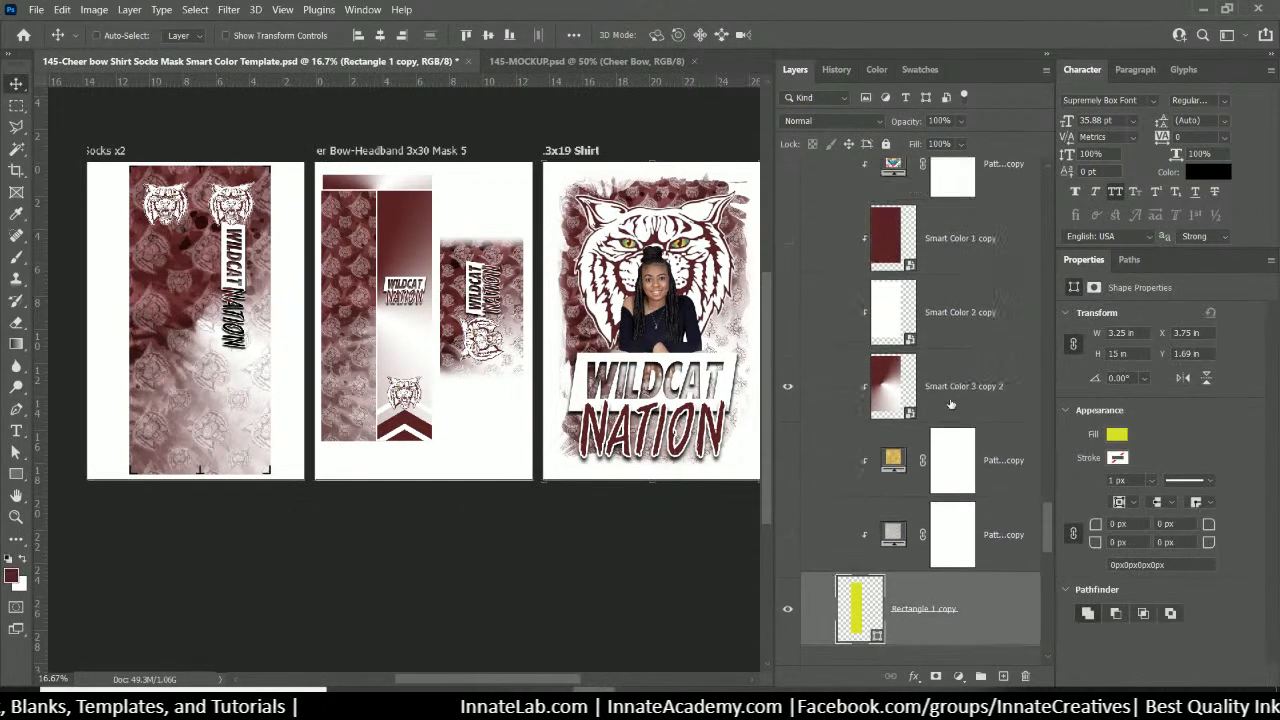
scroll(948, 401, "up", 2)
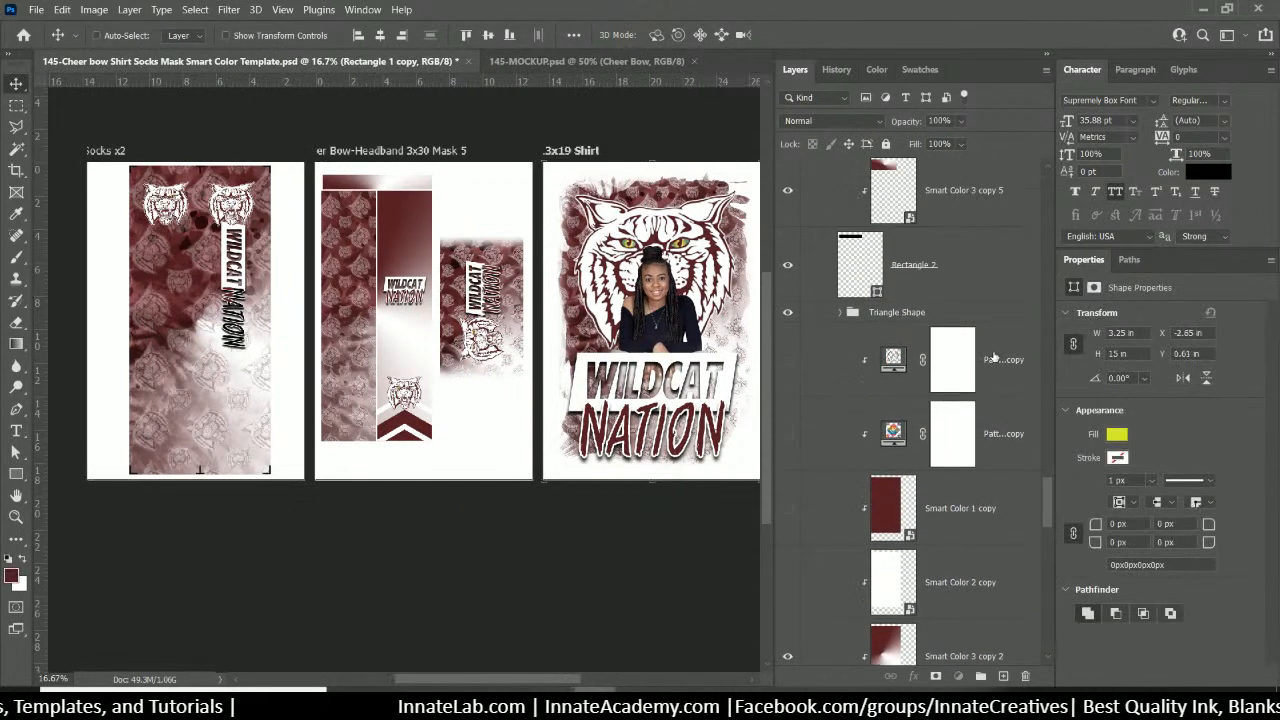
left_click(993, 358, "shift")
key("ctrl+g")
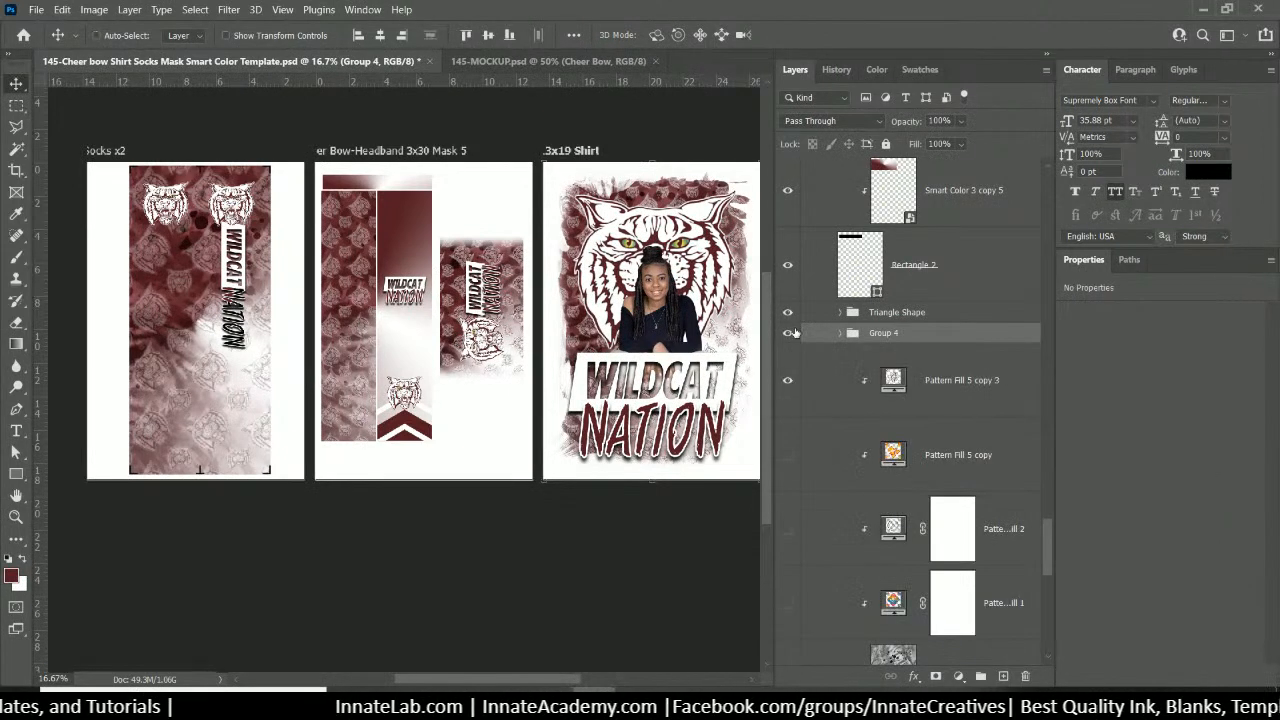
Toggle the new group's visibility to check which artwork it holds, and move the Triangle Shape group into it
left_click(788, 336)
left_click(788, 336)
left_click(788, 336)
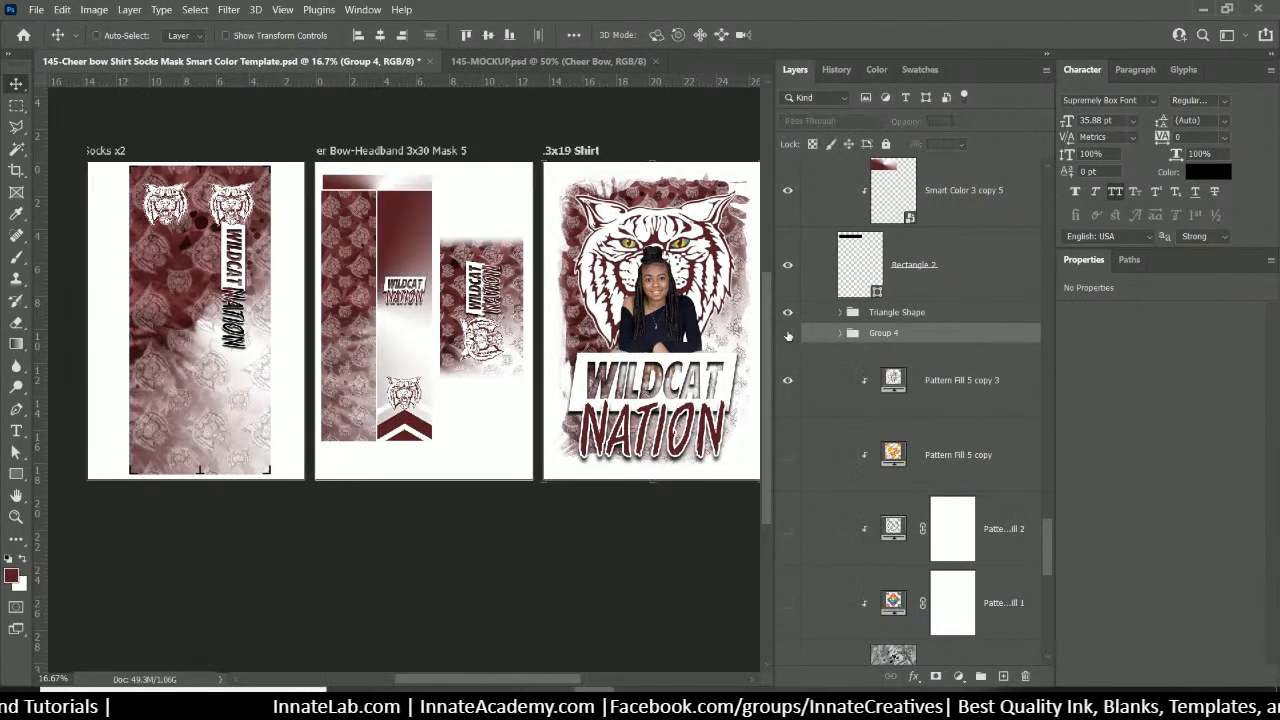
left_click(788, 336)
left_click(788, 336)
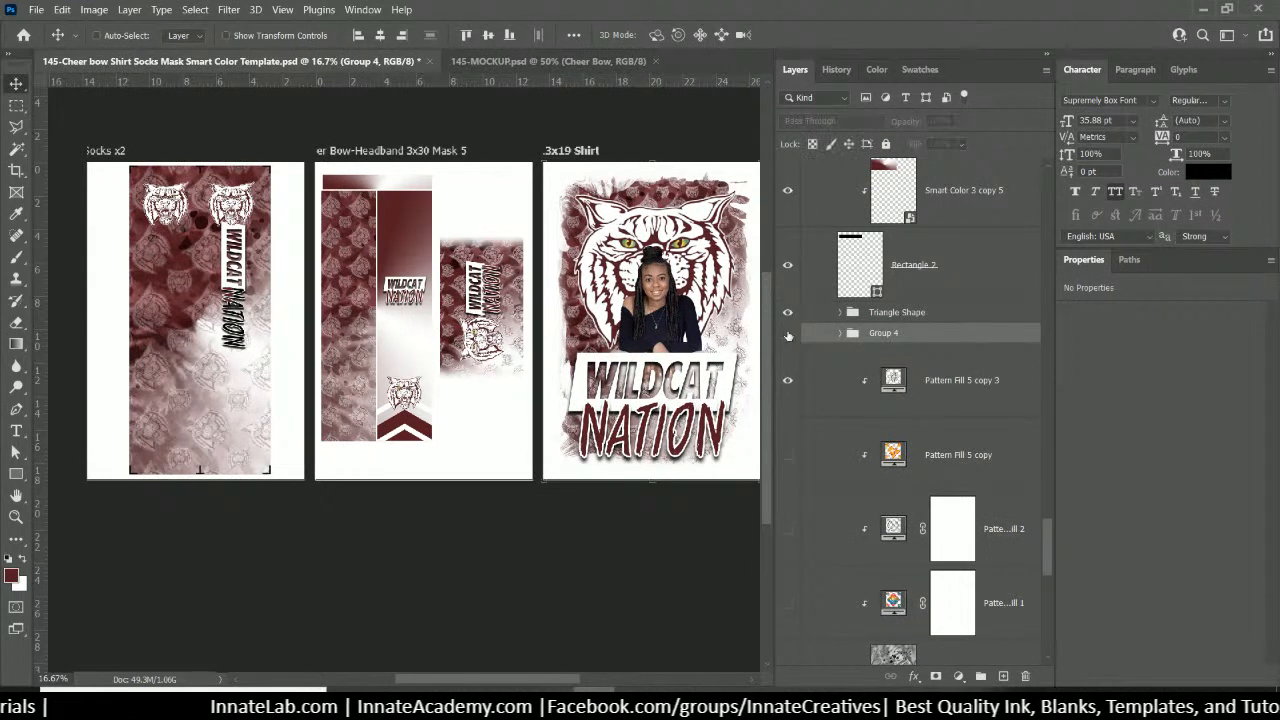
left_click(788, 336)
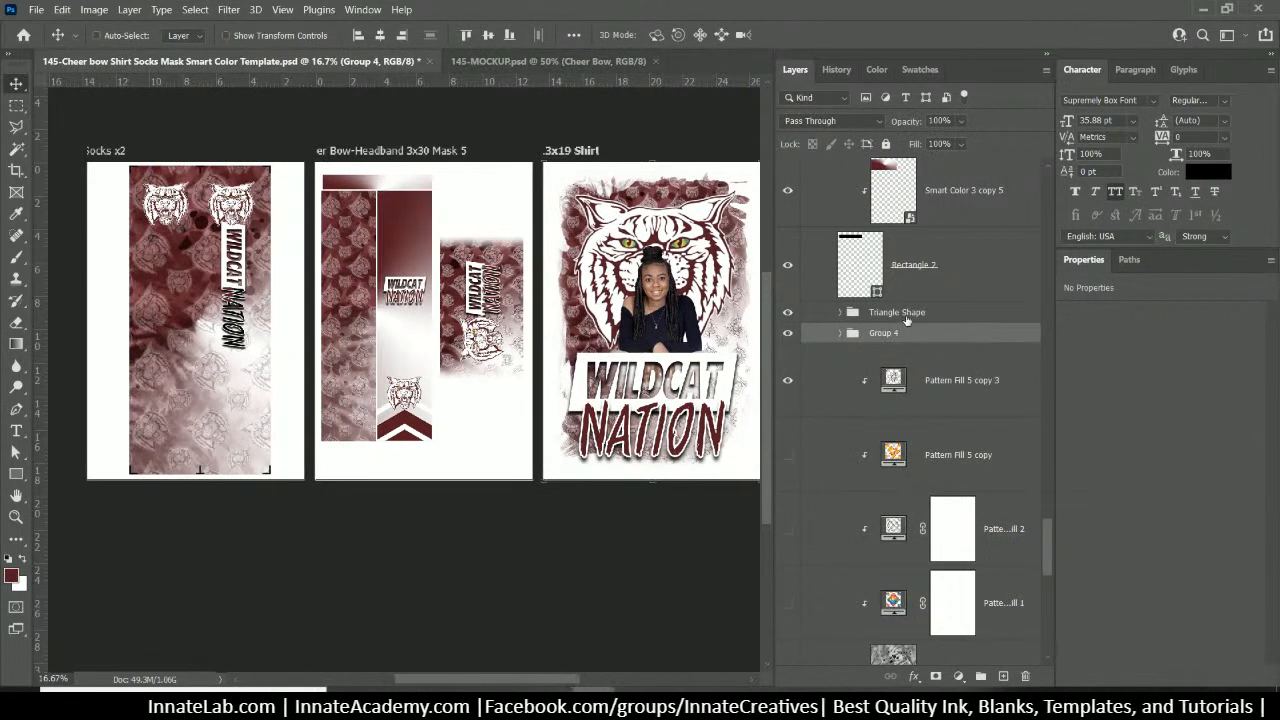
left_click_drag(906, 318, 880, 334)
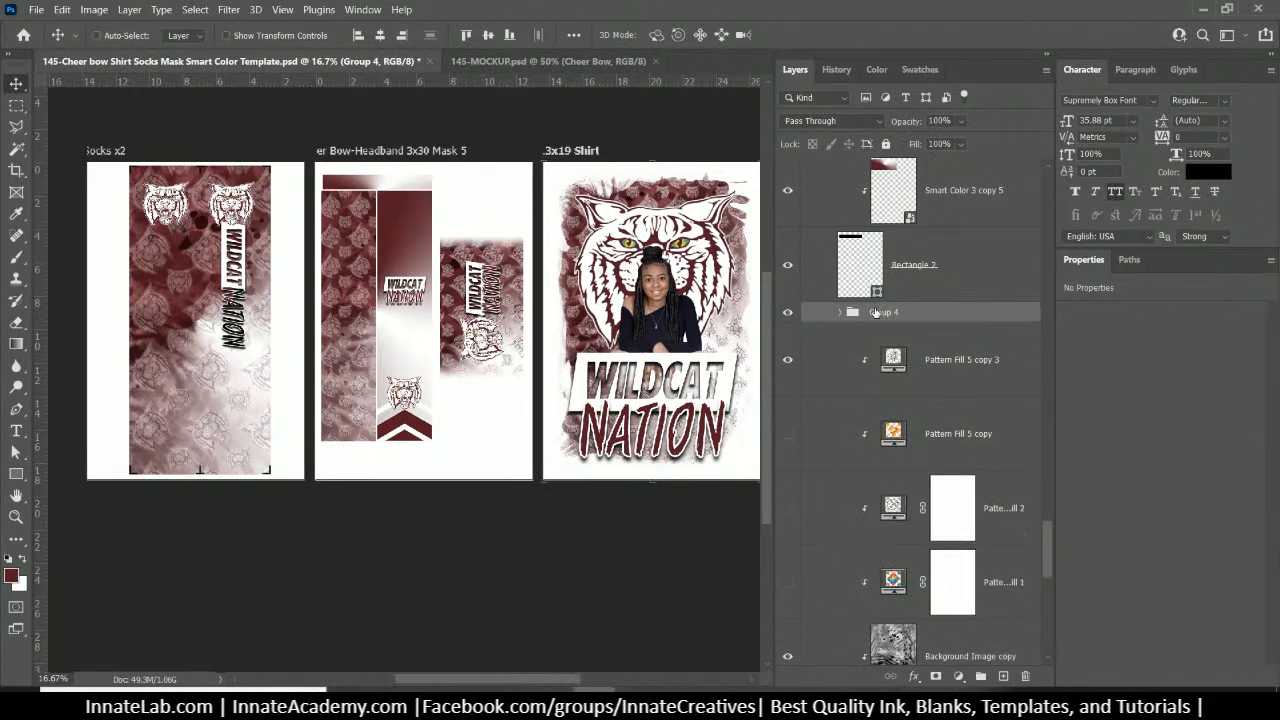
Rename the group containing the Triangle Shape as Right
double_click(881, 313)
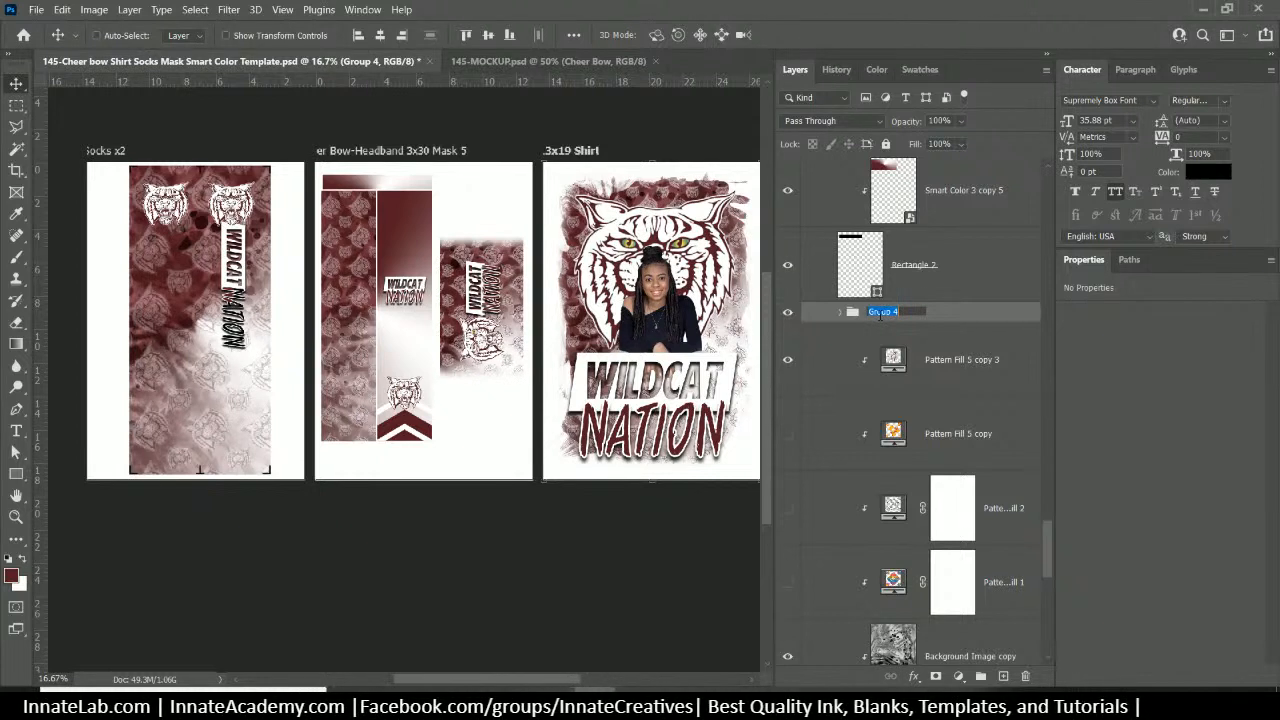
type("Right")
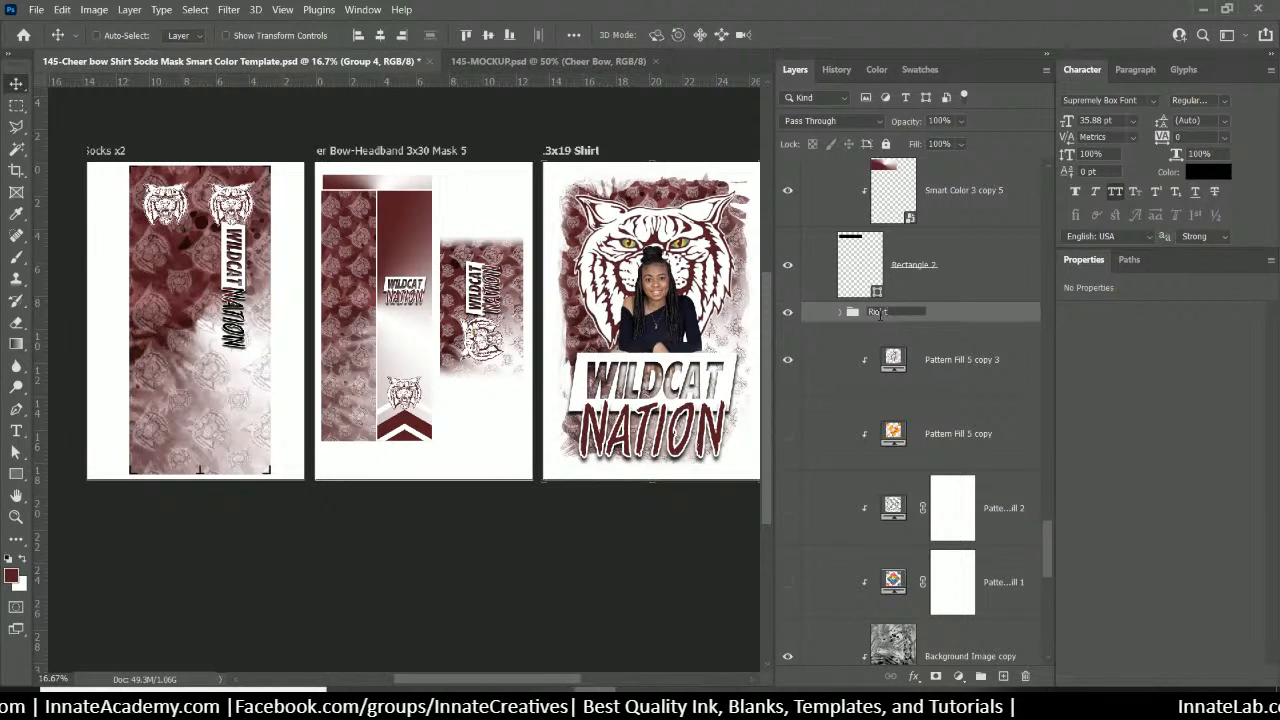
key("Return")
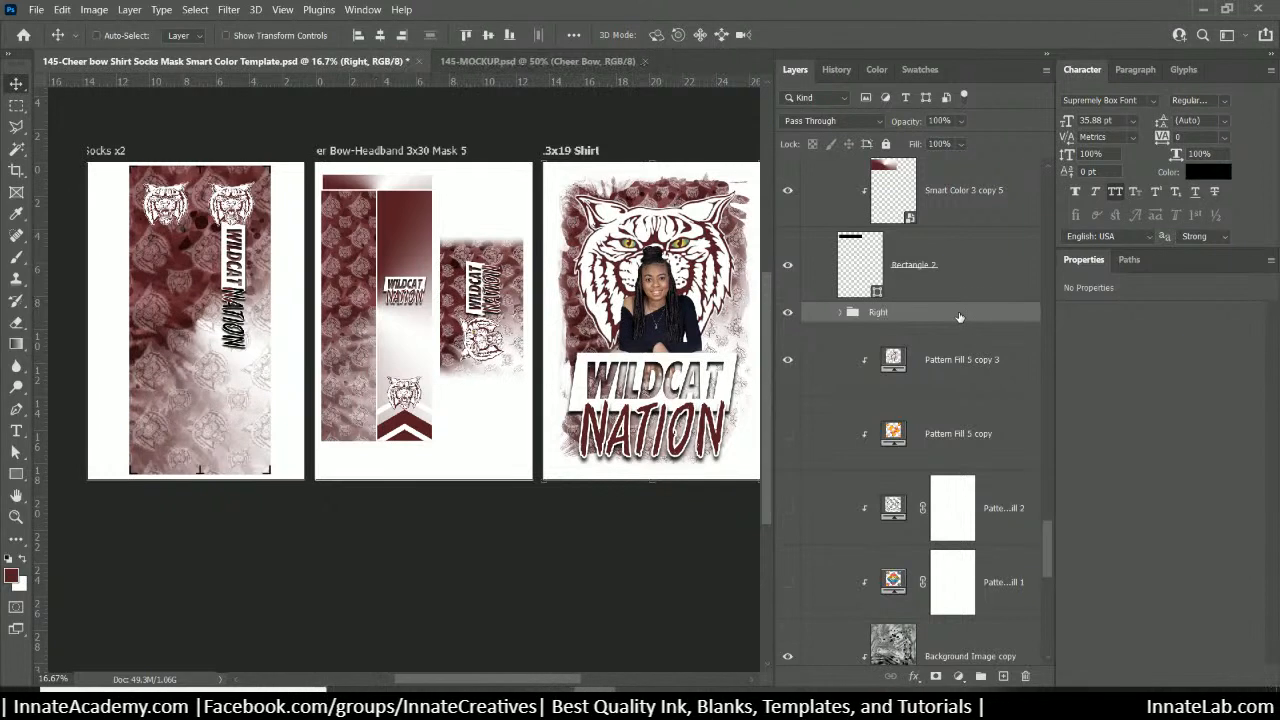
Group the layers from Pattern Fill 5 copy 3 down to Rectangle 1 and name the group Left
left_click(833, 368)
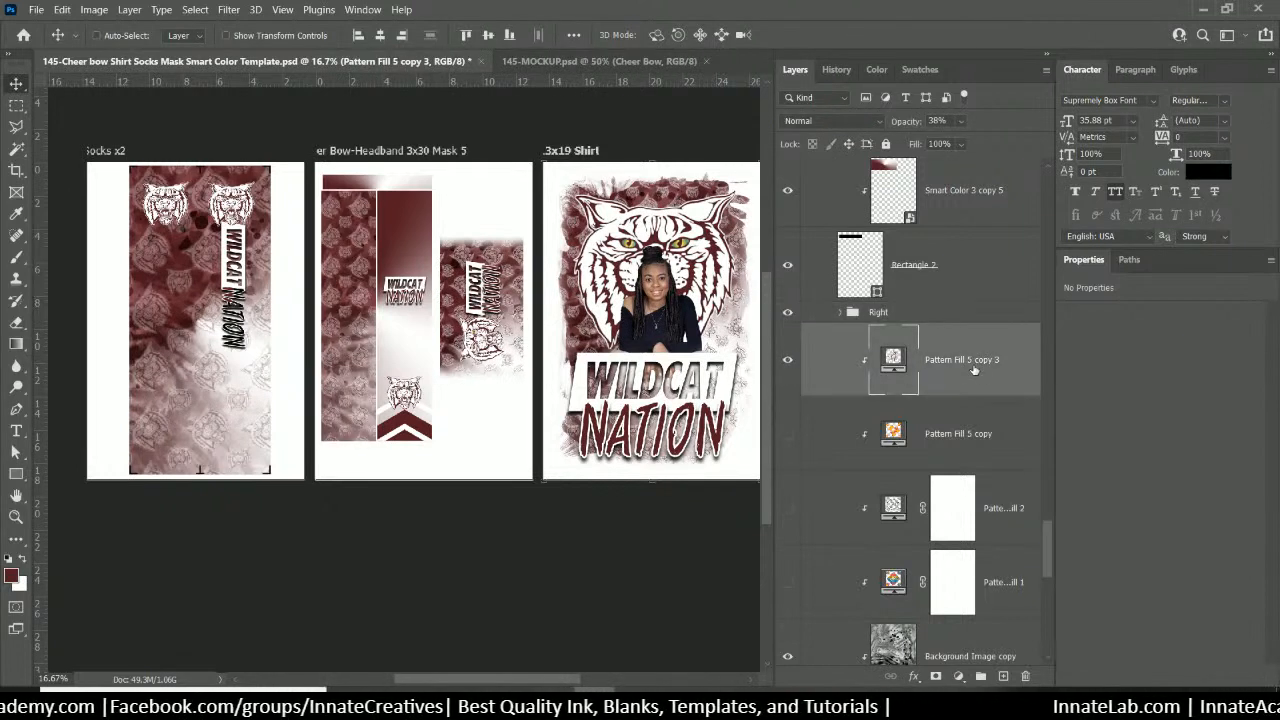
scroll(974, 370, "down", 10)
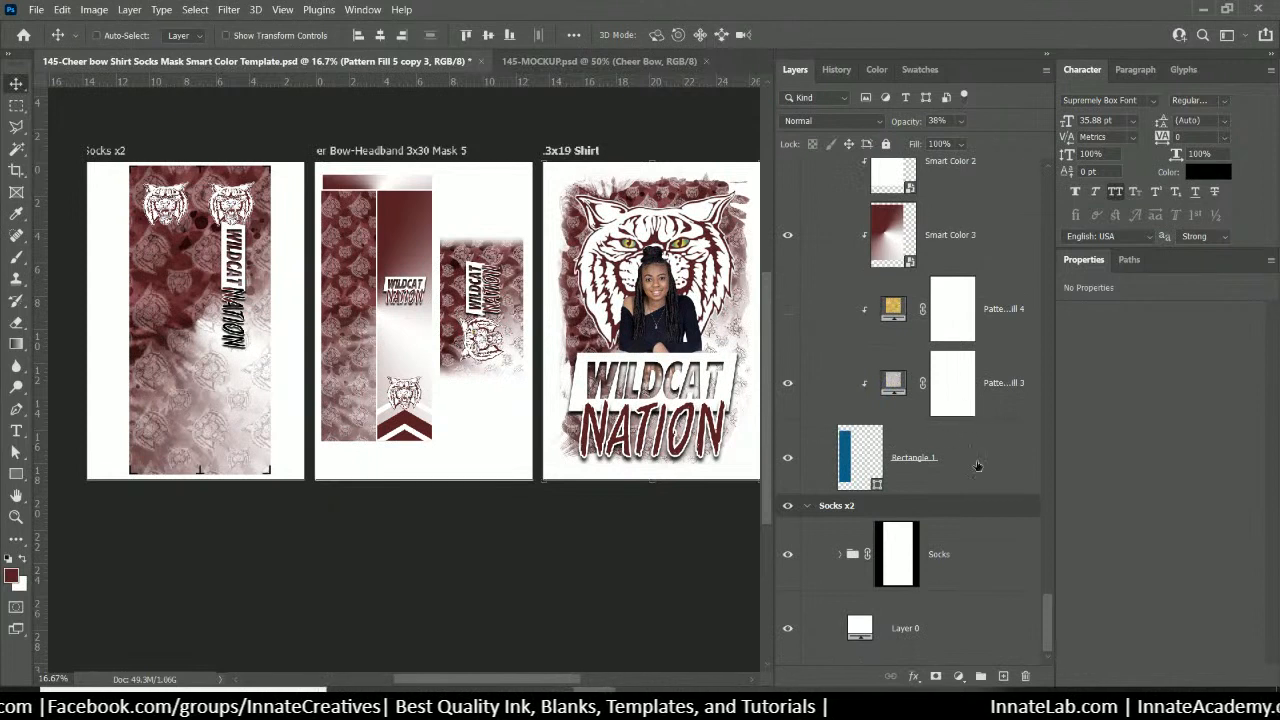
left_click(977, 460, "shift")
key("ctrl+g")
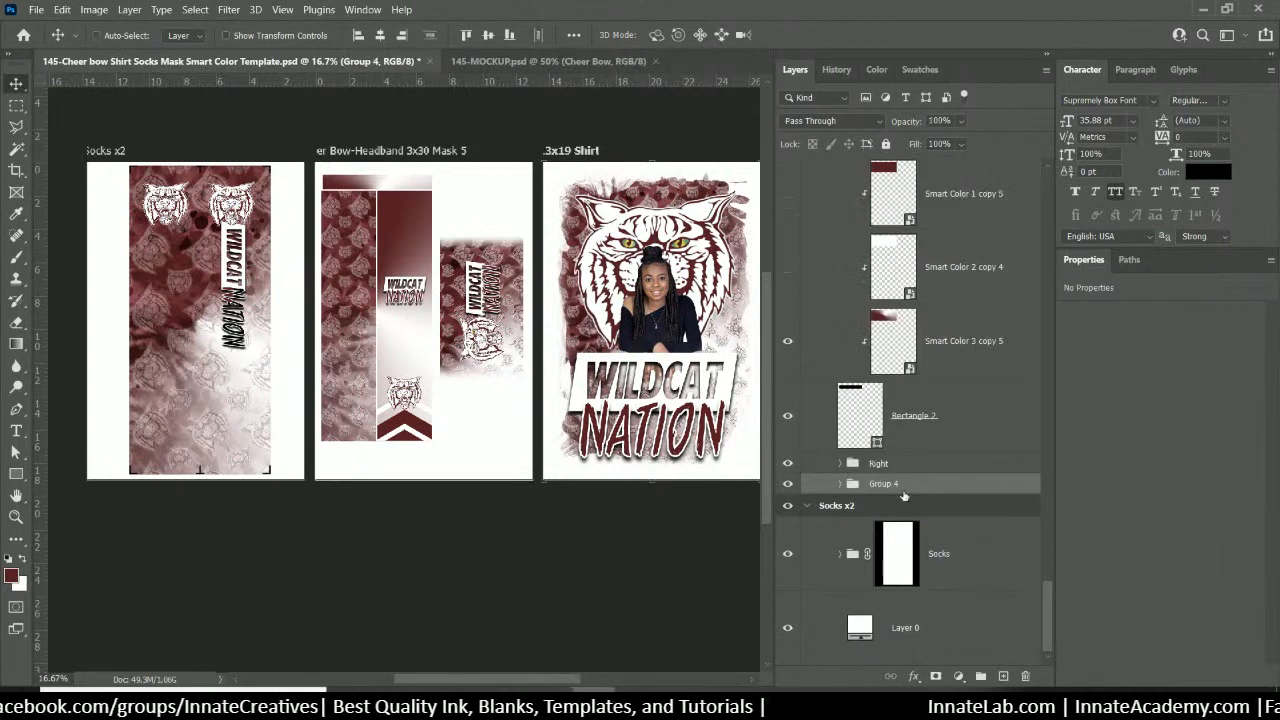
double_click(878, 484)
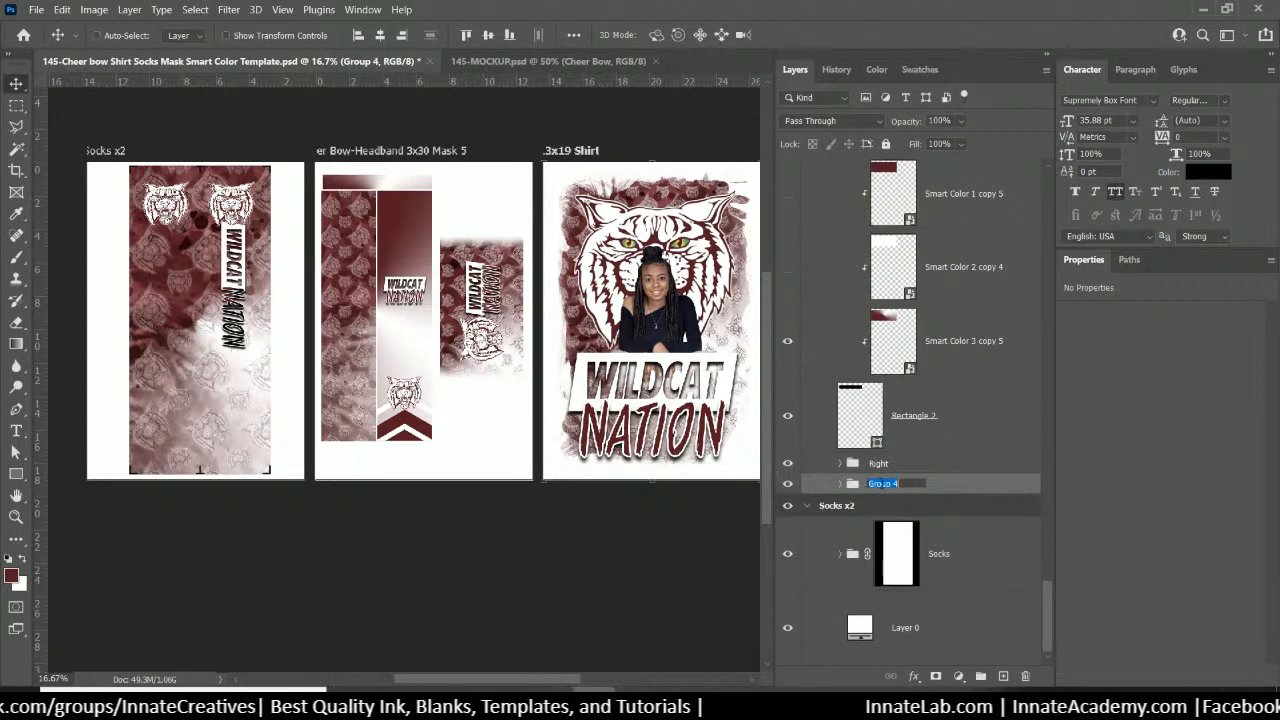
type("Left")
key("Return")
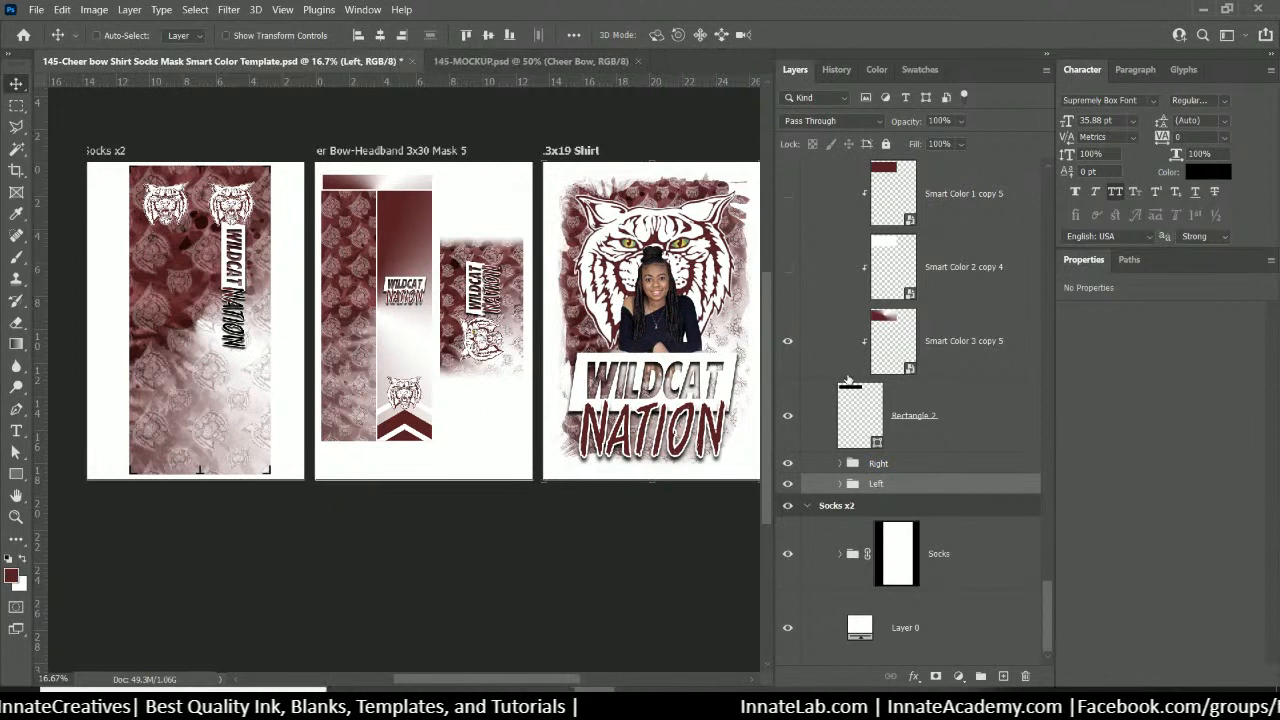
Collapse the Mask group in the Bow-Headband artboard
scroll(919, 493, "up", 10)
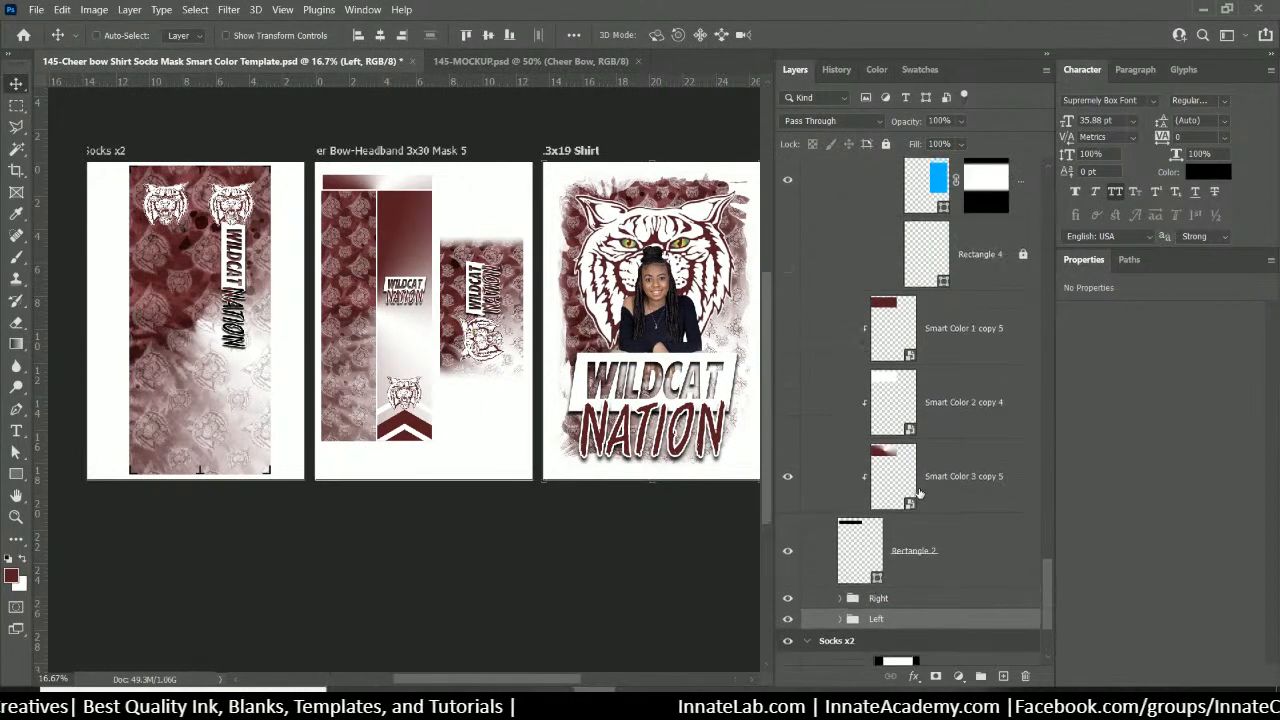
scroll(923, 508, "up", 10)
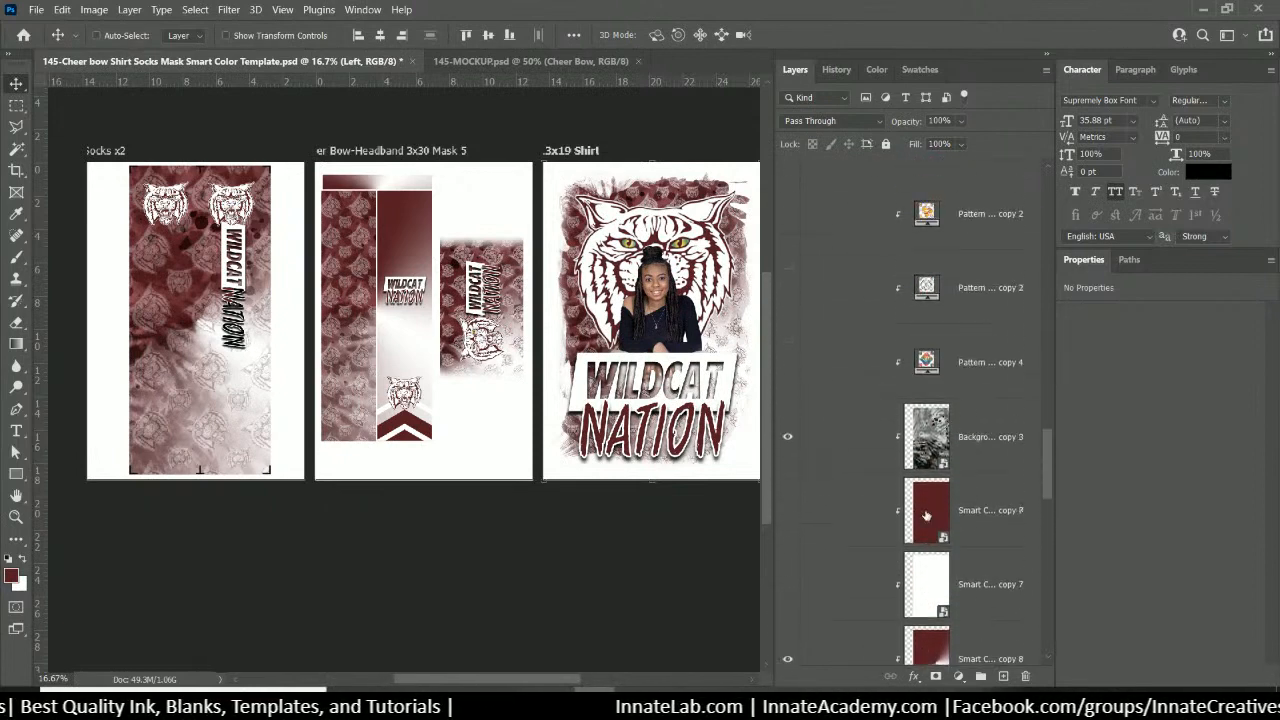
left_click(851, 390)
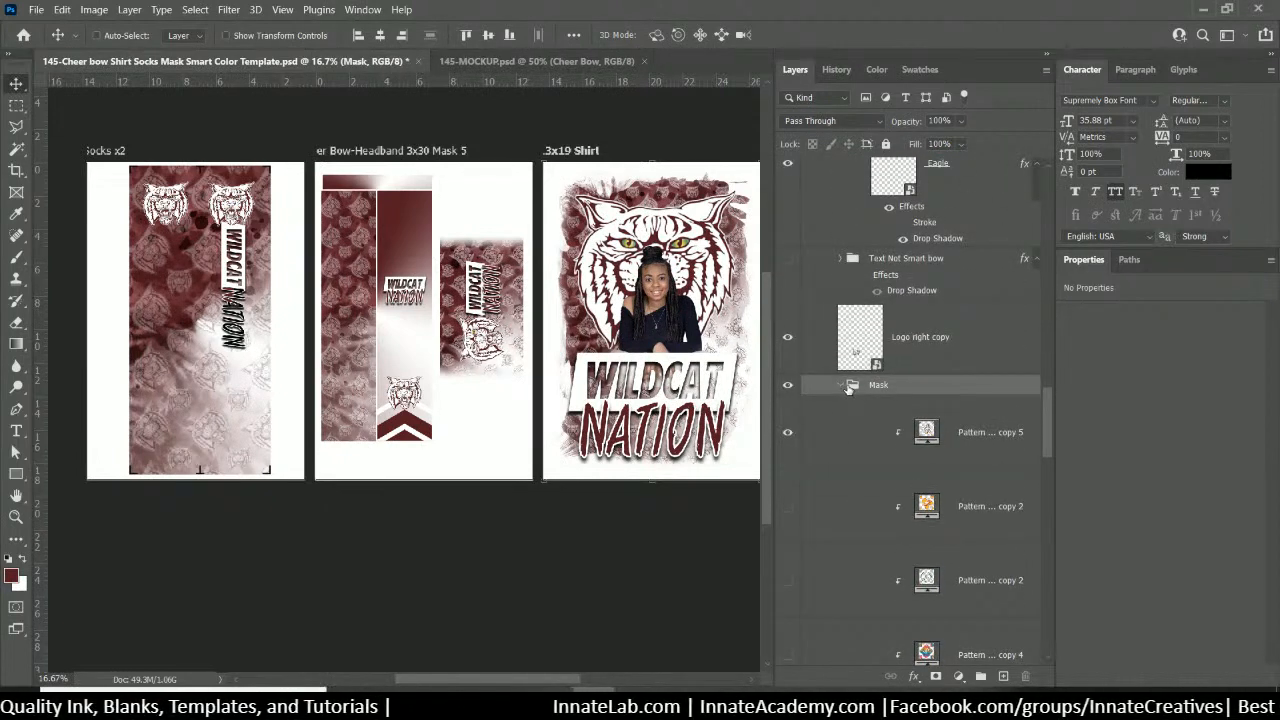
left_click(840, 386)
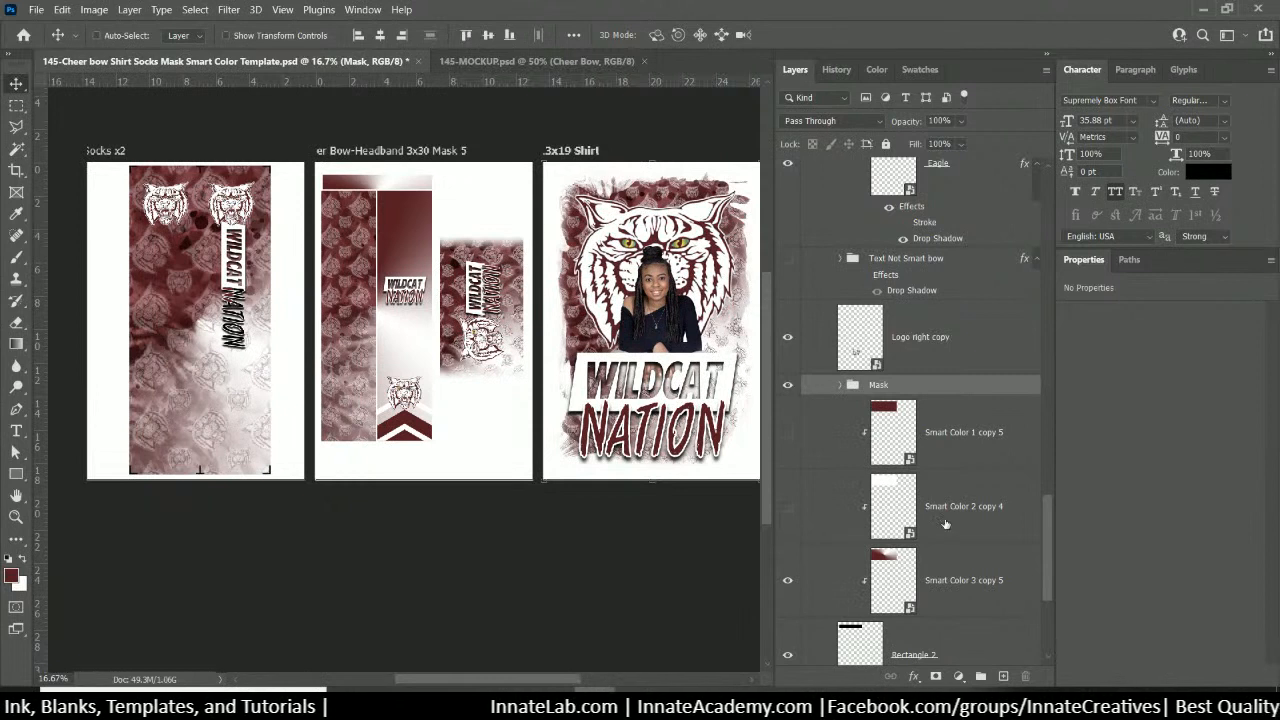
Group Smart Color 1 copy 5, Smart Color 2 copy 4, Smart Color 3 copy 5 and Rectangle 2, and name the group Center
left_click(936, 441)
scroll(940, 470, "down", 3)
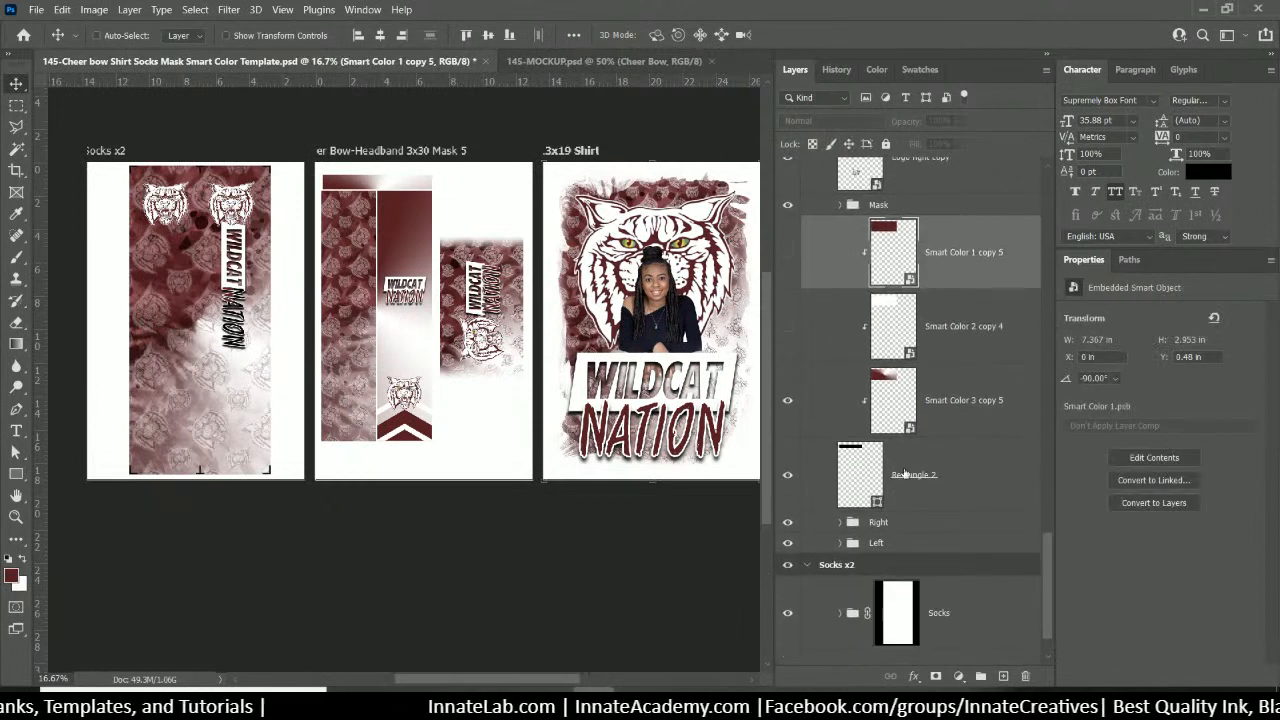
left_click(978, 500, "shift")
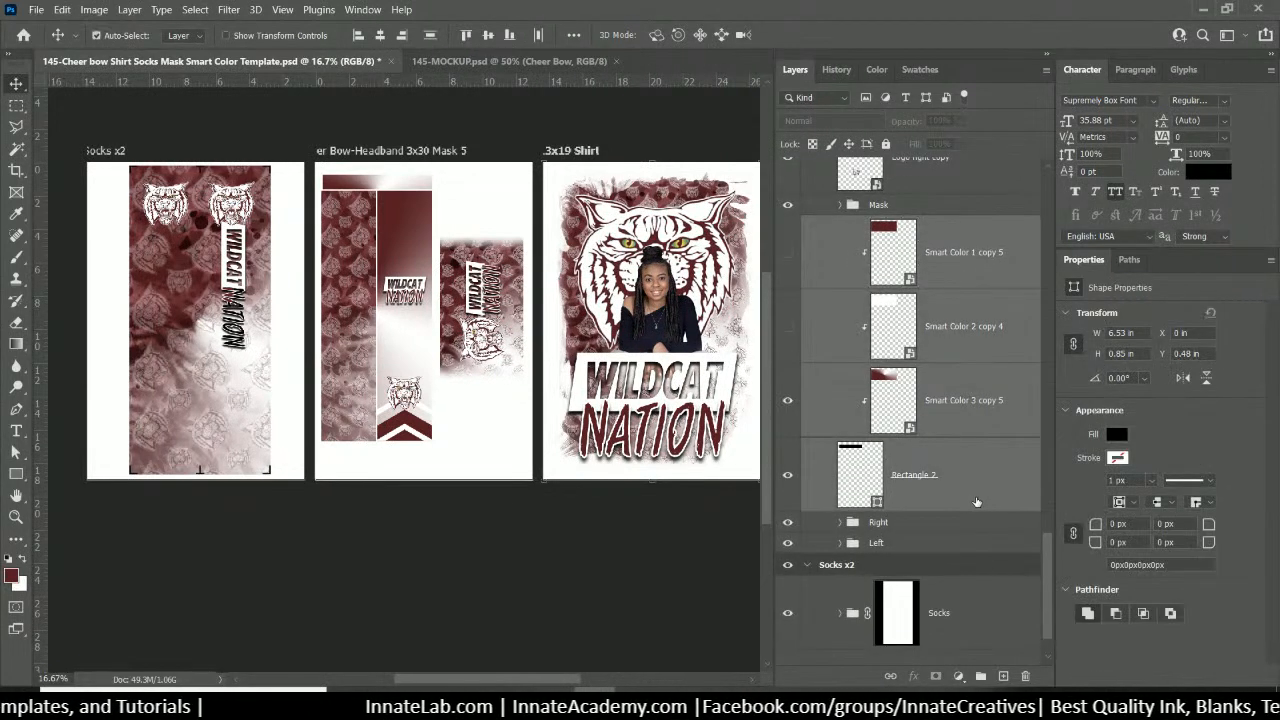
key("ctrl+g")
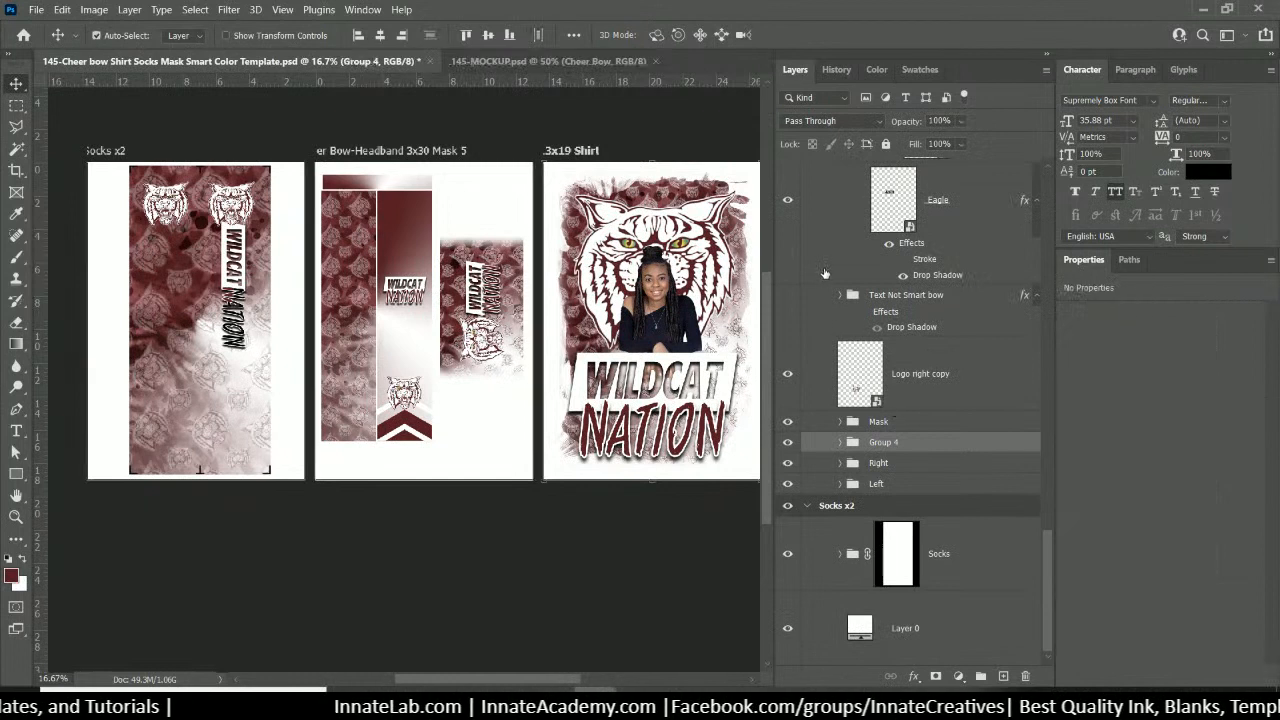
double_click(881, 442)
type("C")
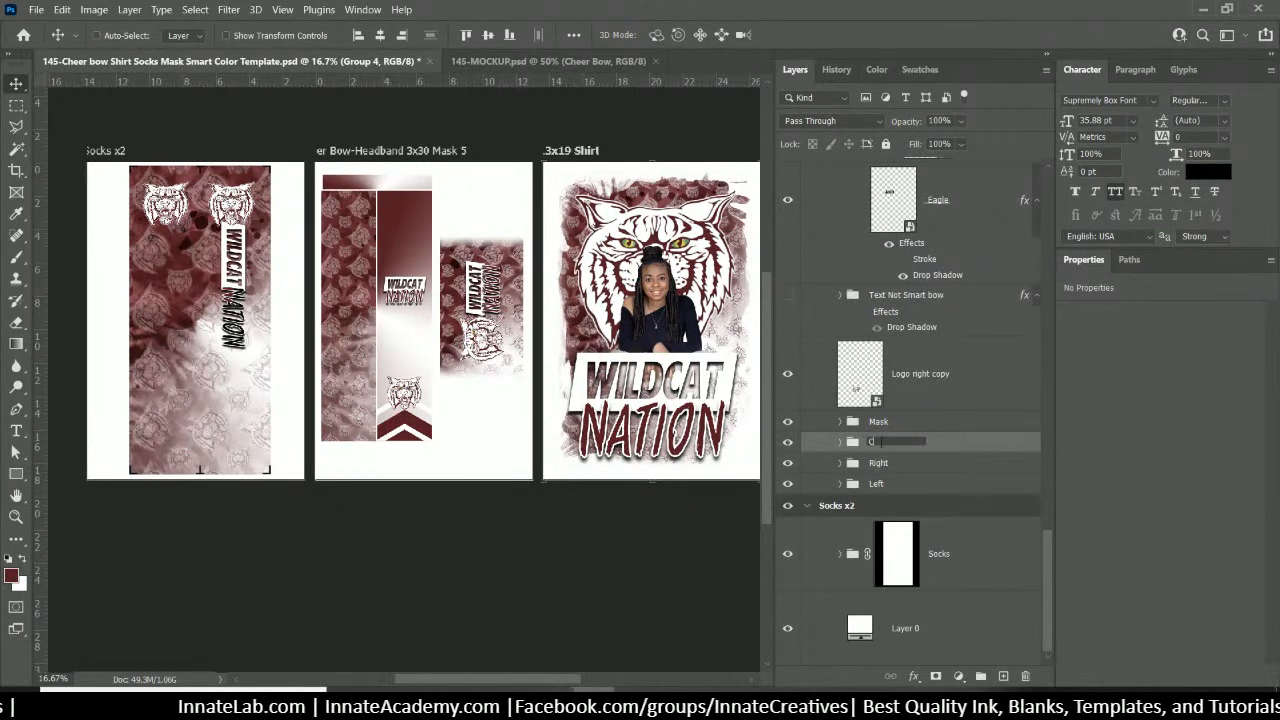
type("enter")
key("Return")
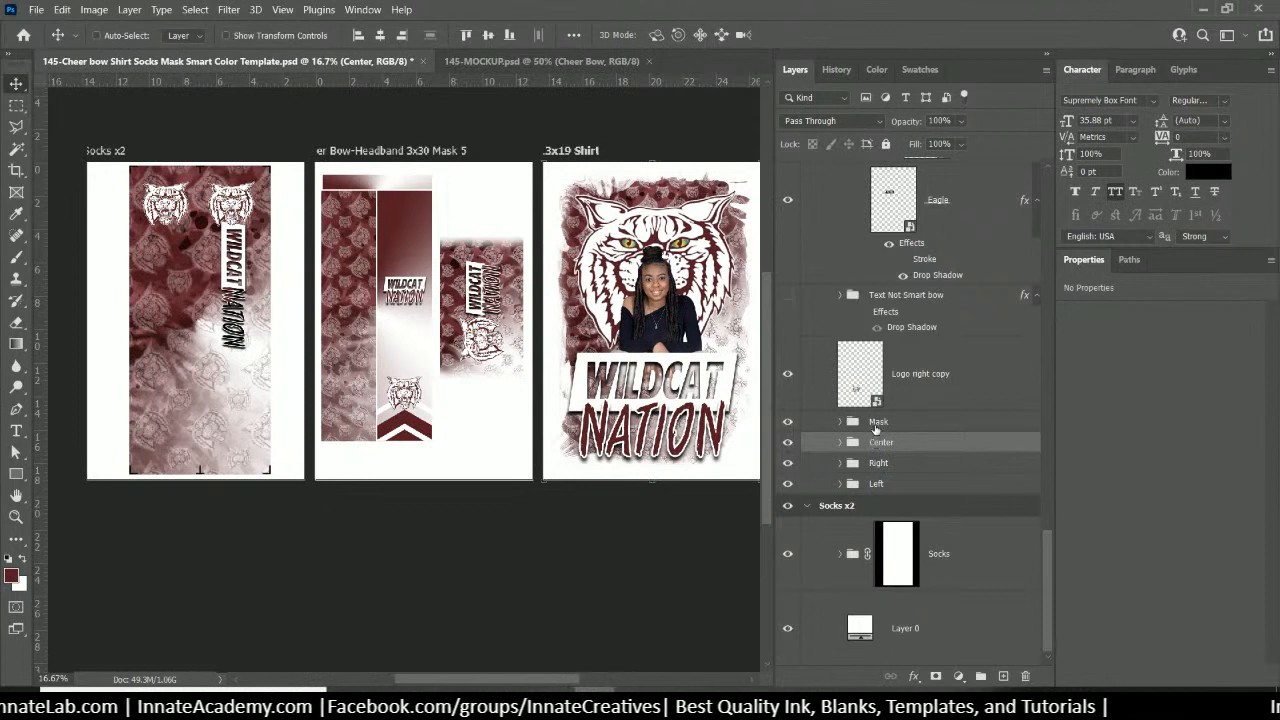
Collapse the Text Smart bow group and fold away the effects lists of Text Smart bow and Text Not Smart bow
left_click(878, 423)
left_click(921, 397)
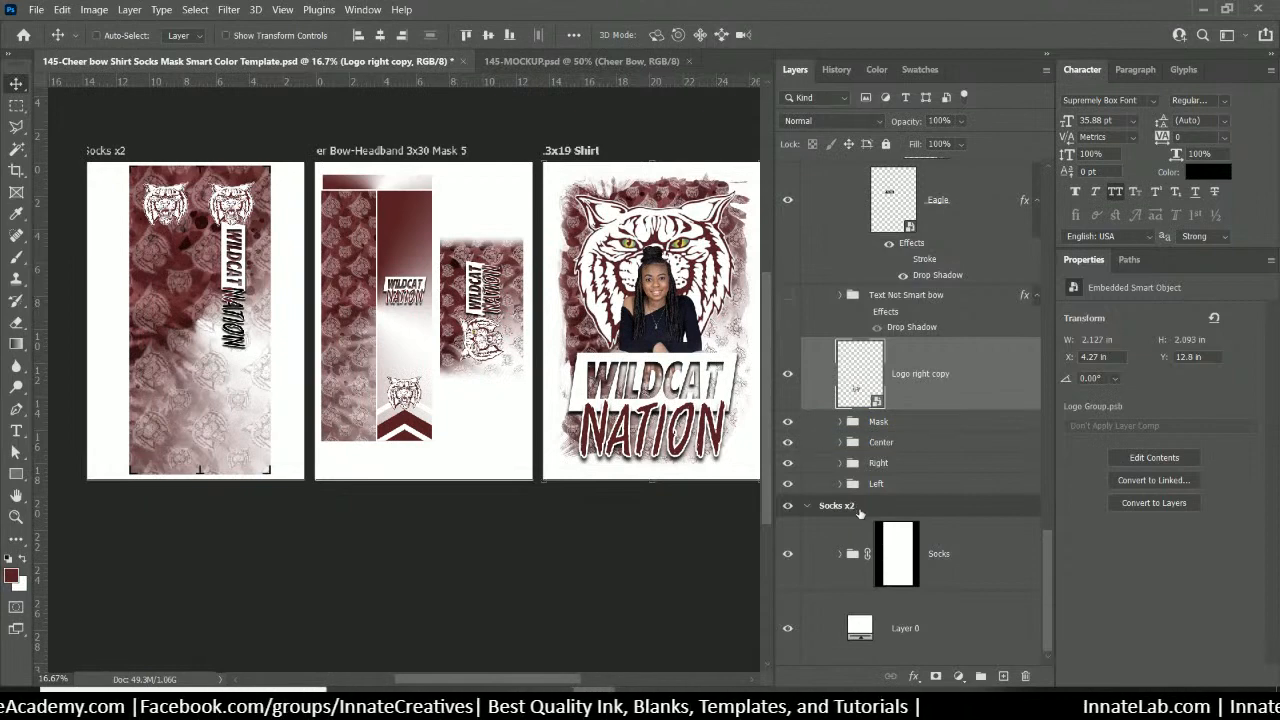
scroll(860, 513, "up", 10)
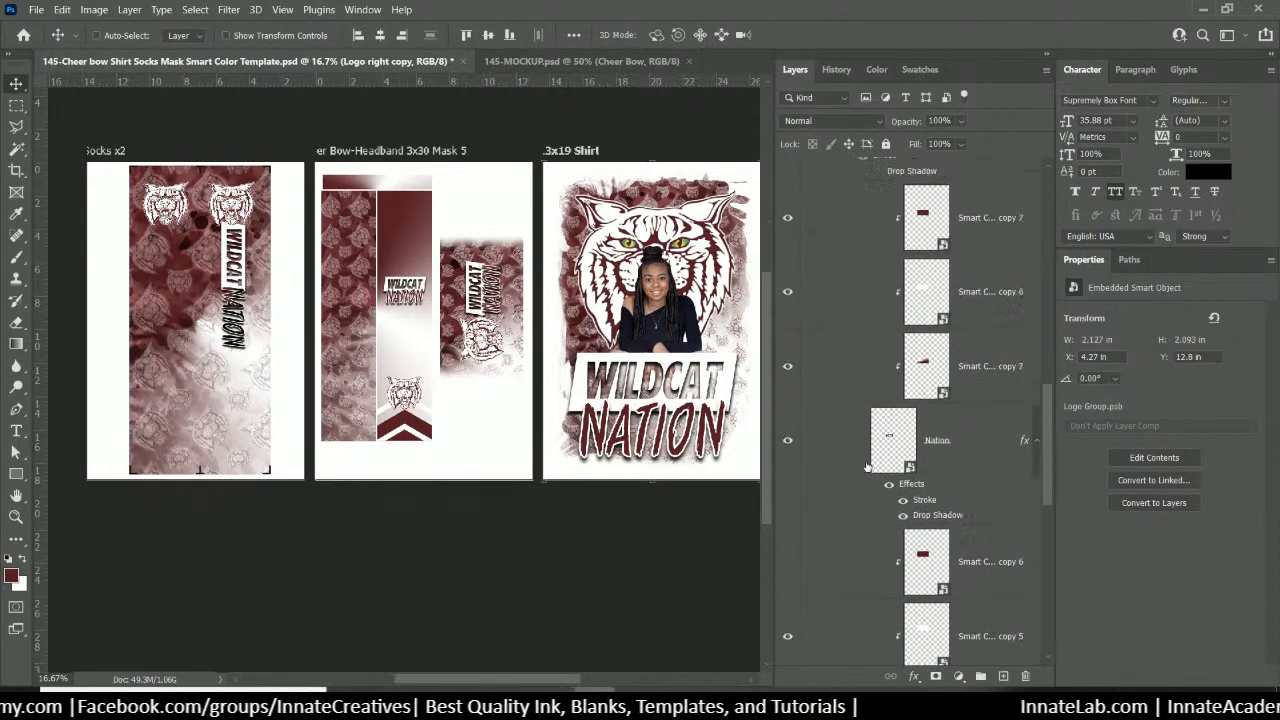
scroll(867, 467, "up", 3)
left_click(886, 348)
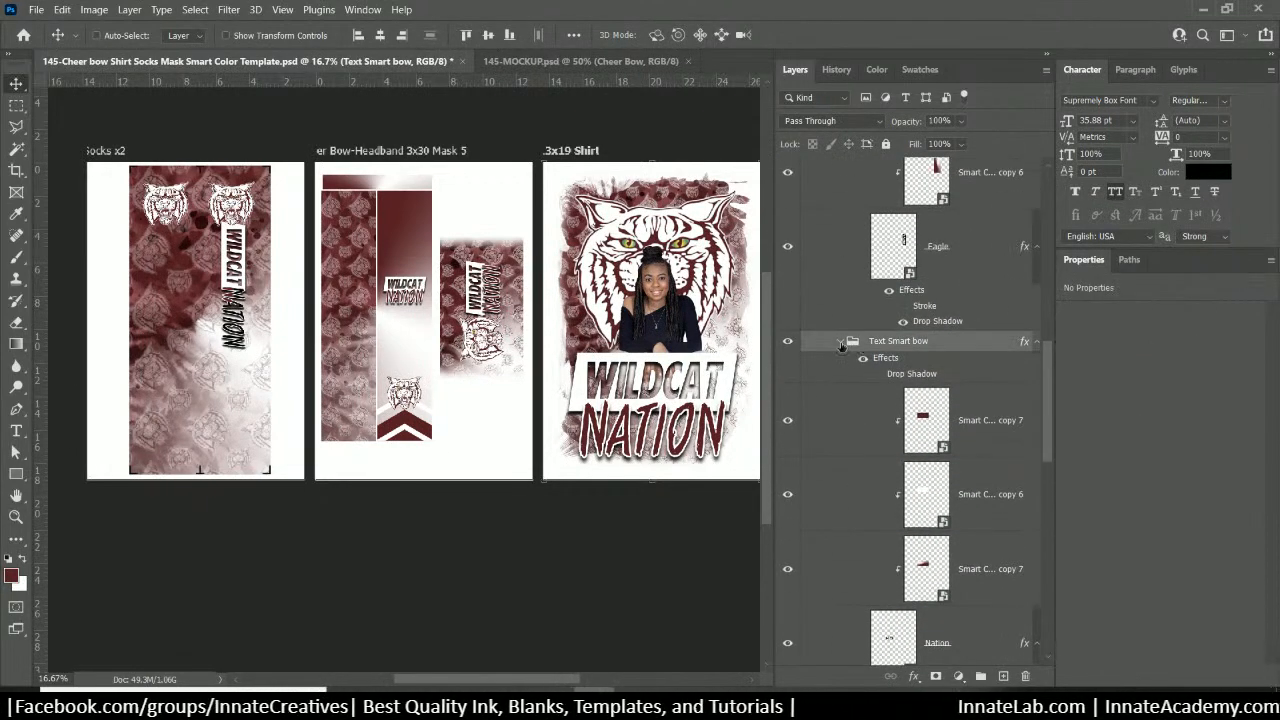
left_click(840, 344)
scroll(916, 378, "up", 1)
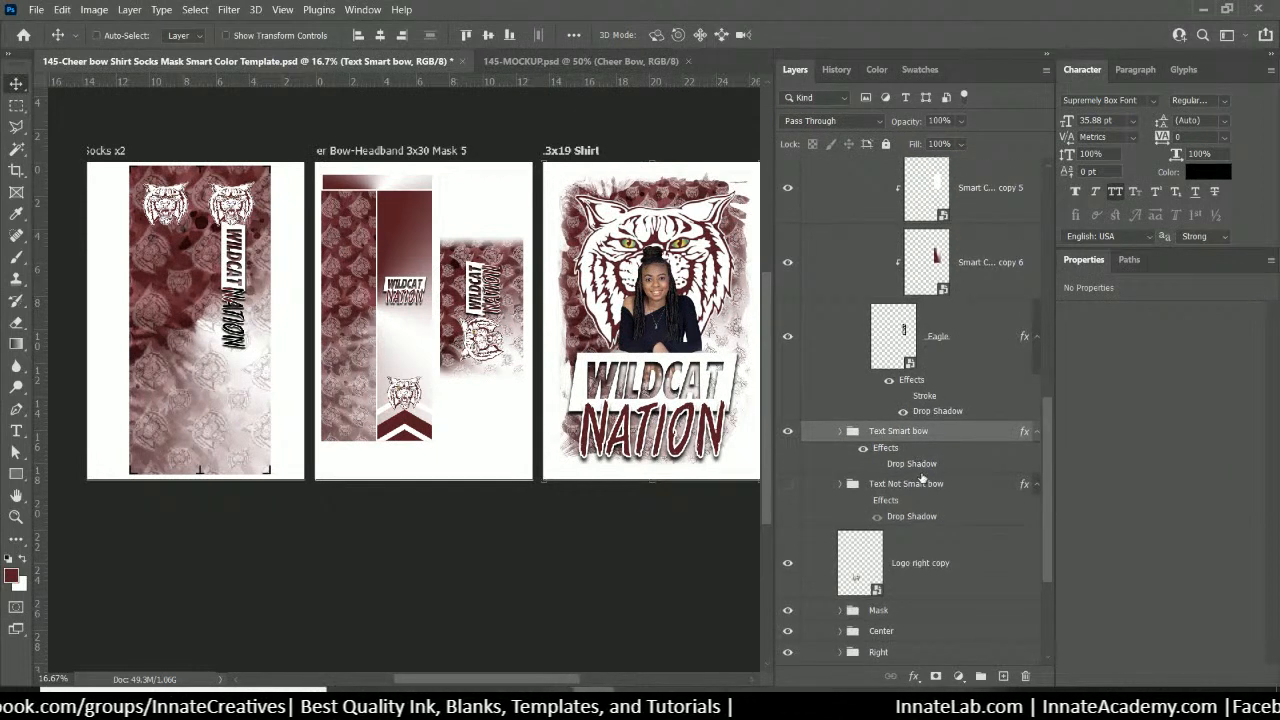
left_click(1035, 434)
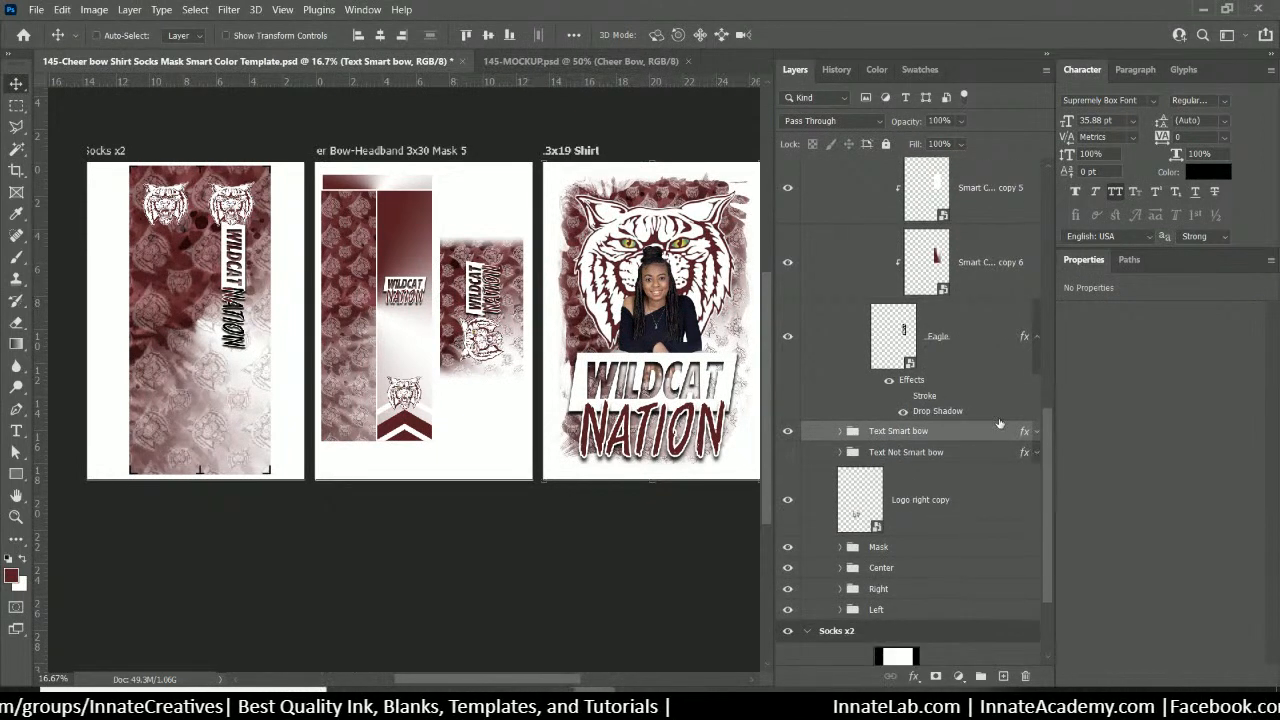
Collapse the Text Smart bow copy group in the Cheer Bow-Headband artboard and fold away its effects list
scroll(985, 406, "up", 3)
scroll(985, 406, "up", 4)
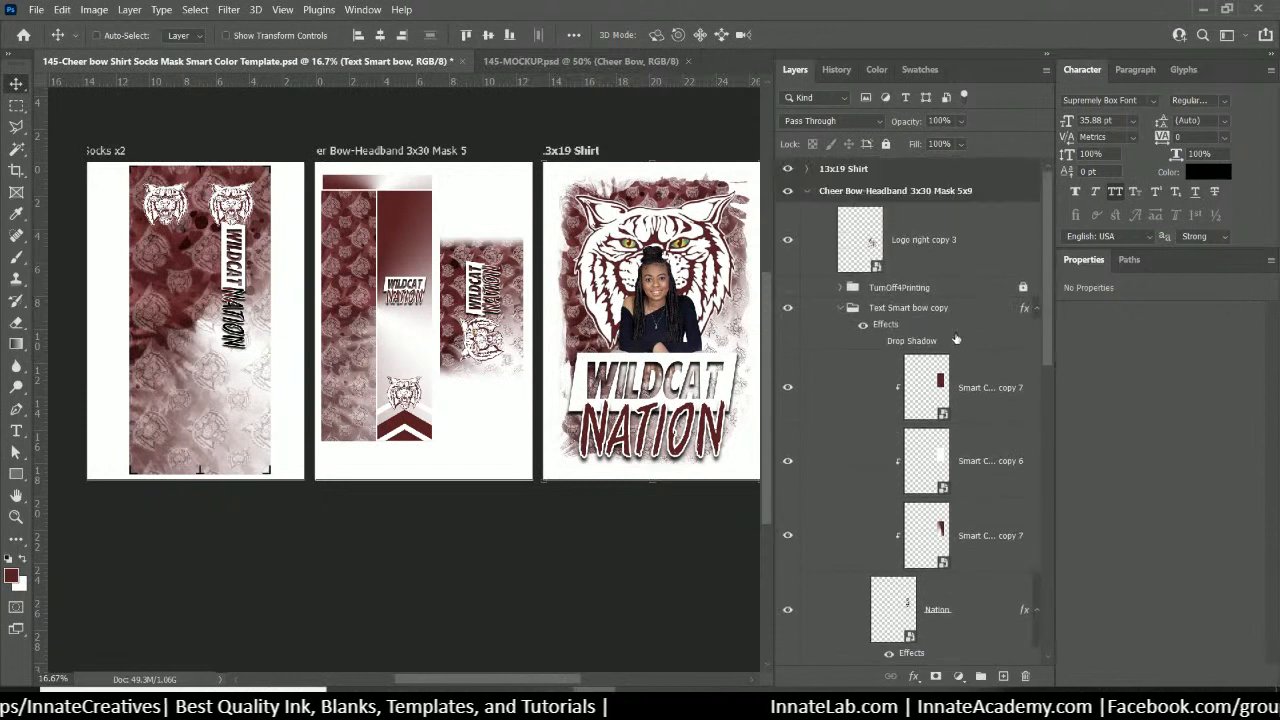
left_click(907, 309)
left_click(840, 308)
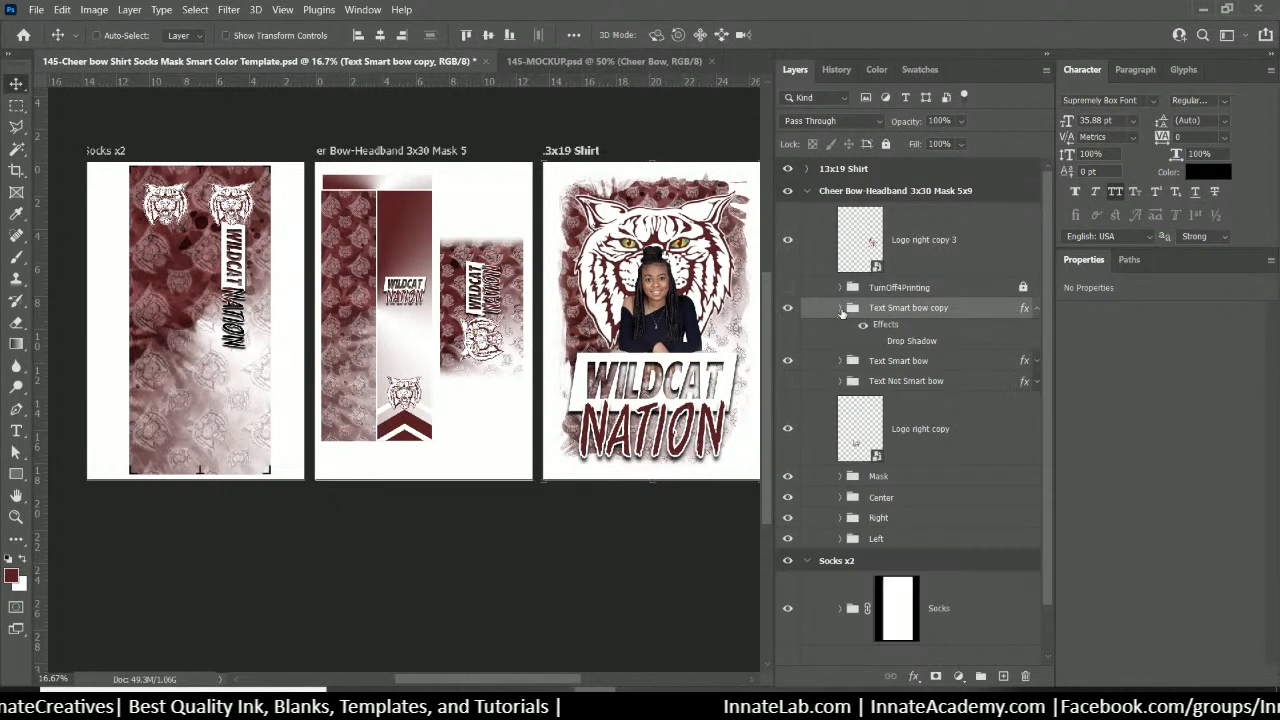
left_click(1036, 309)
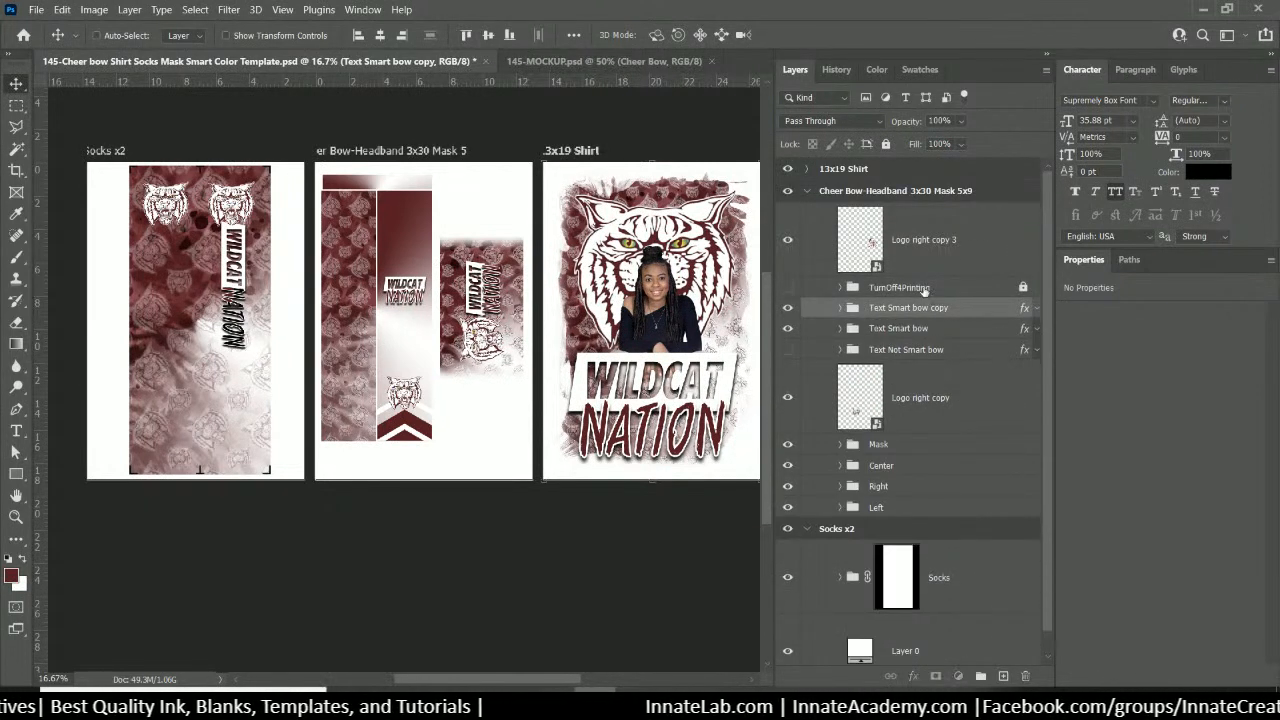
Check what the TurnOff4Printing group contains by showing and hiding it on the artboard
left_click(925, 290)
left_click(788, 288)
left_click(788, 288)
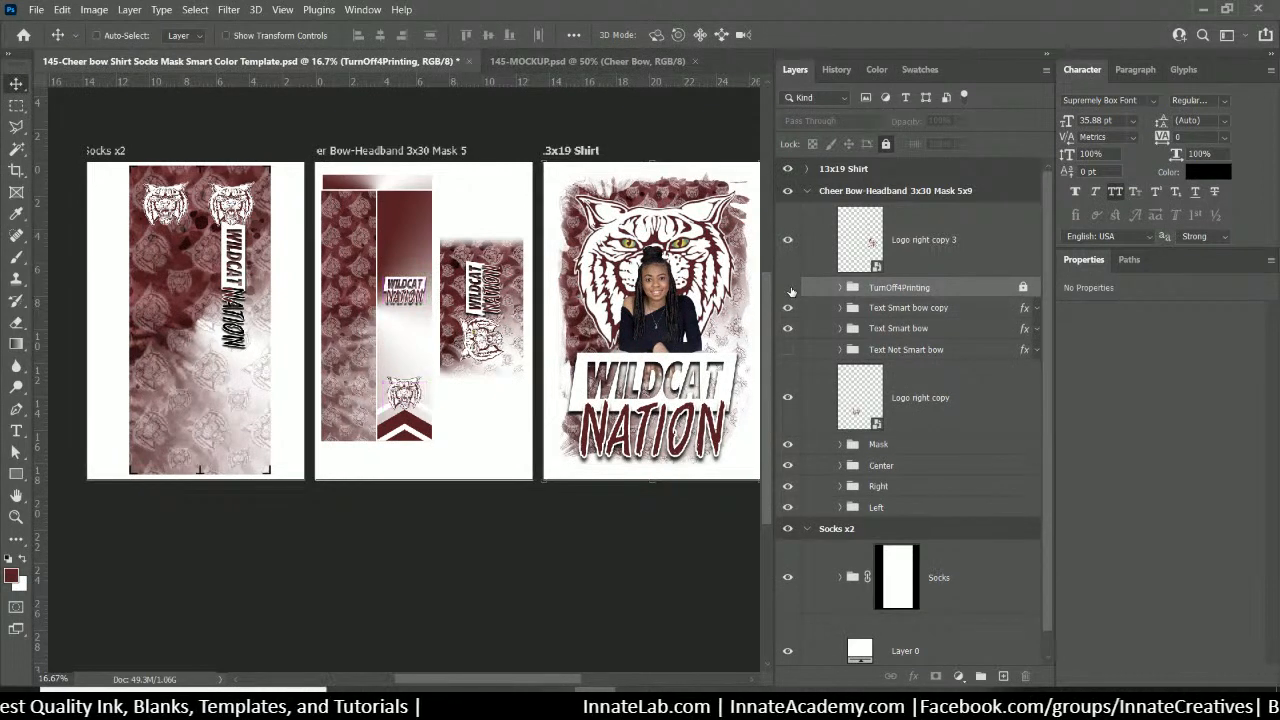
left_click(789, 288)
left_click(789, 288)
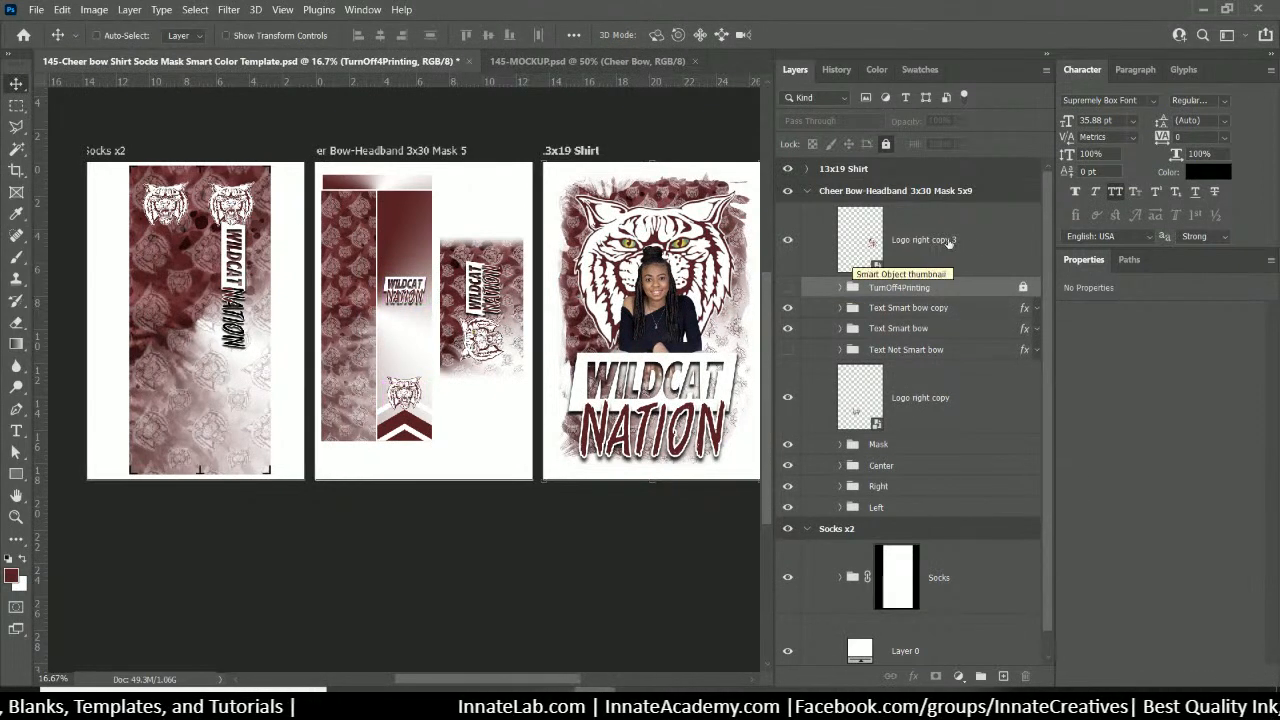
Identify the Logo right copy 3 layer by toggling its visibility and move it into the Mask group
left_click(965, 250)
left_click(789, 241)
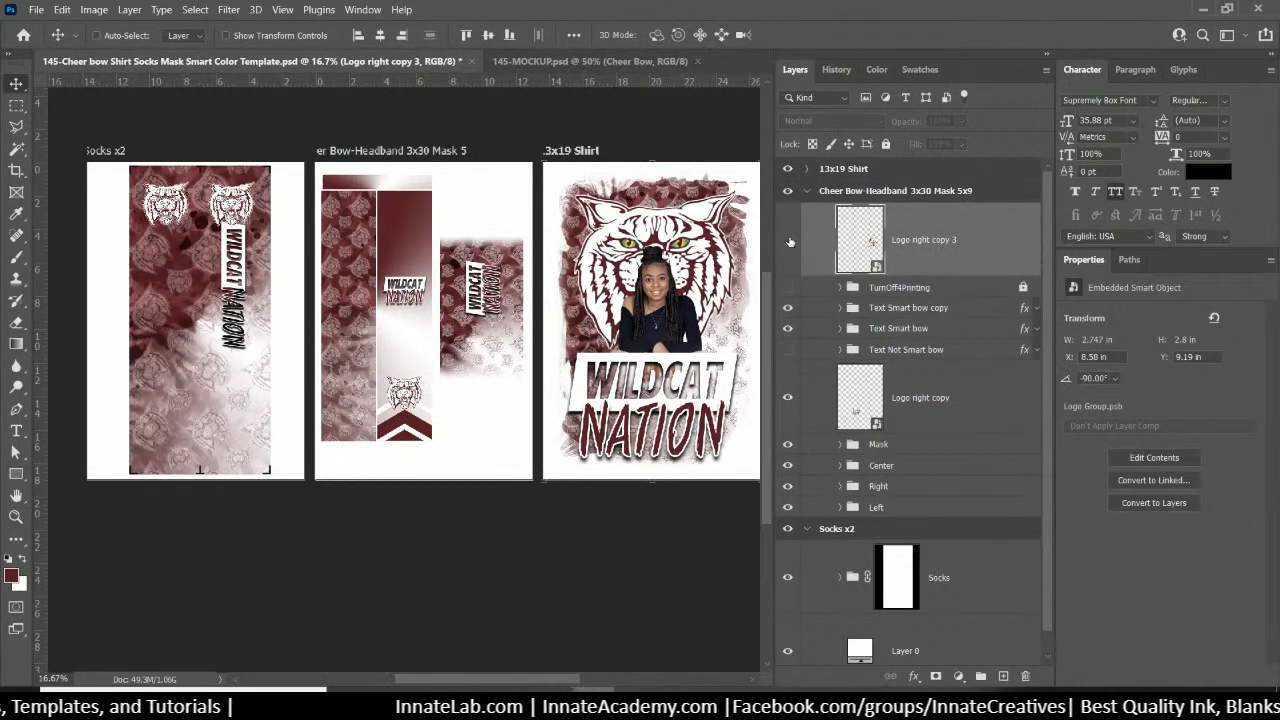
left_click(789, 241)
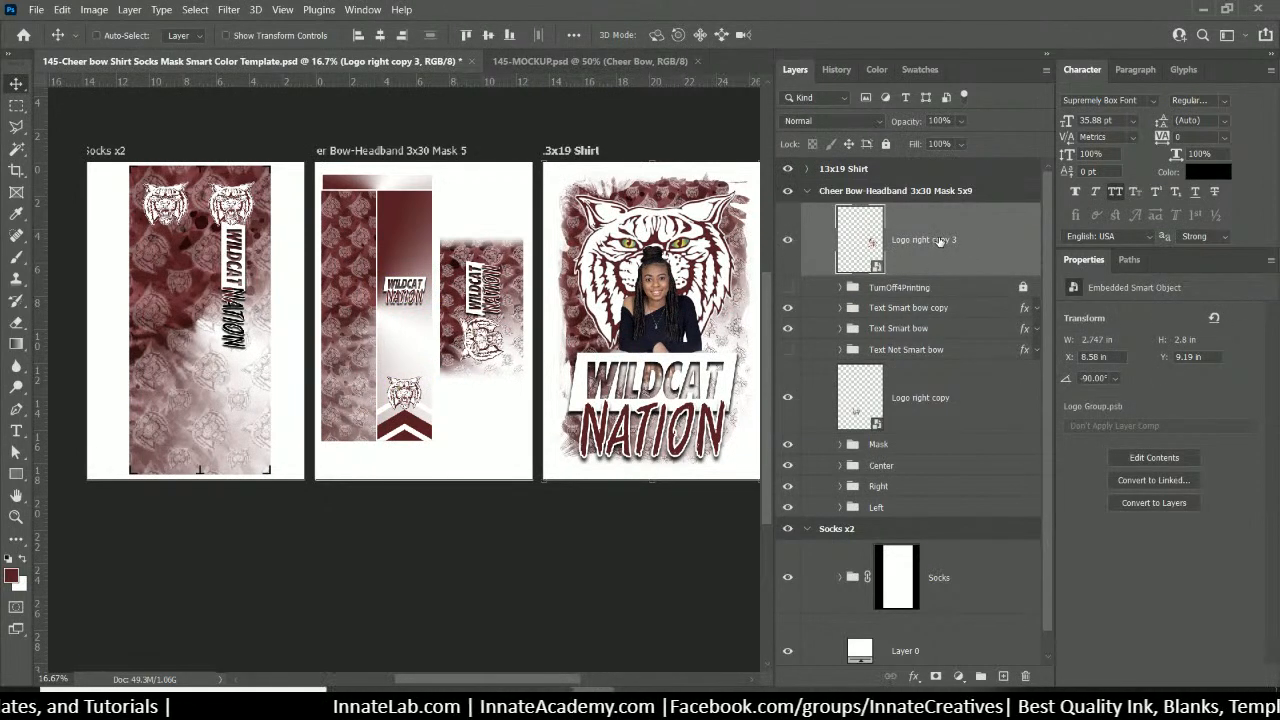
left_click_drag(940, 241, 938, 446)
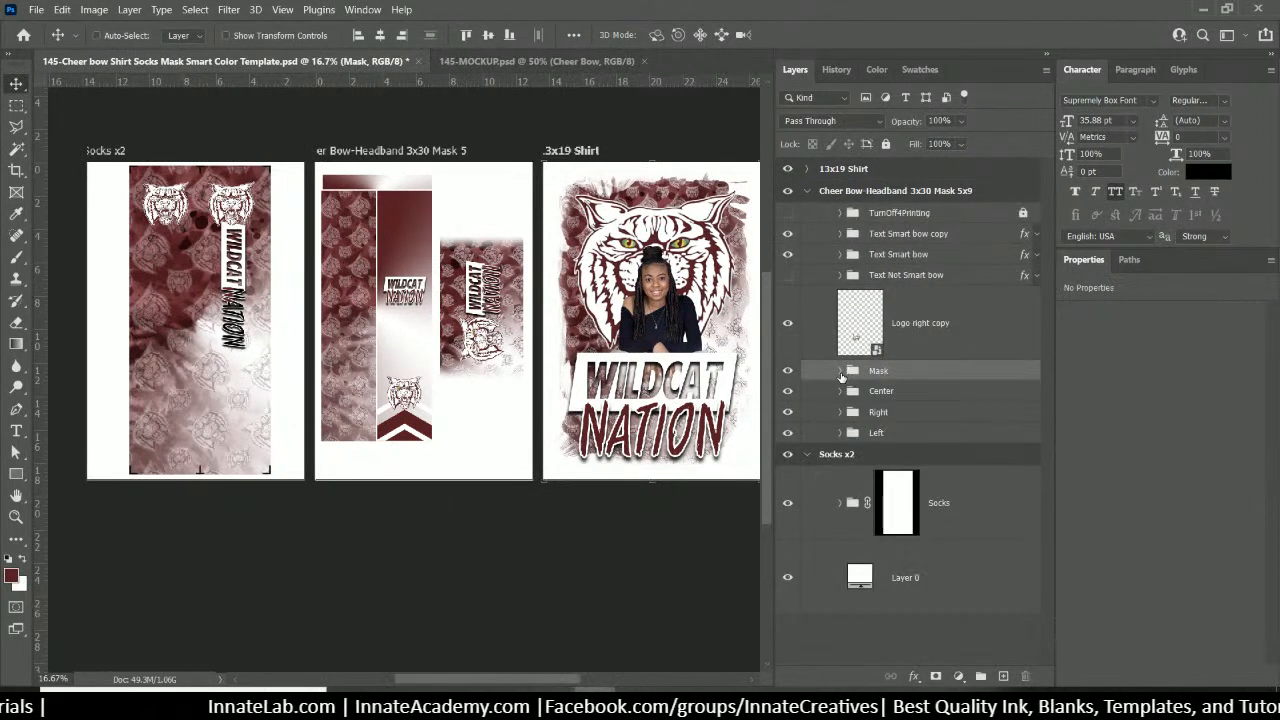
Check which artwork the Mask group and the Logo right copy layer hold by toggling their visibility
left_click(788, 371)
left_click(788, 371)
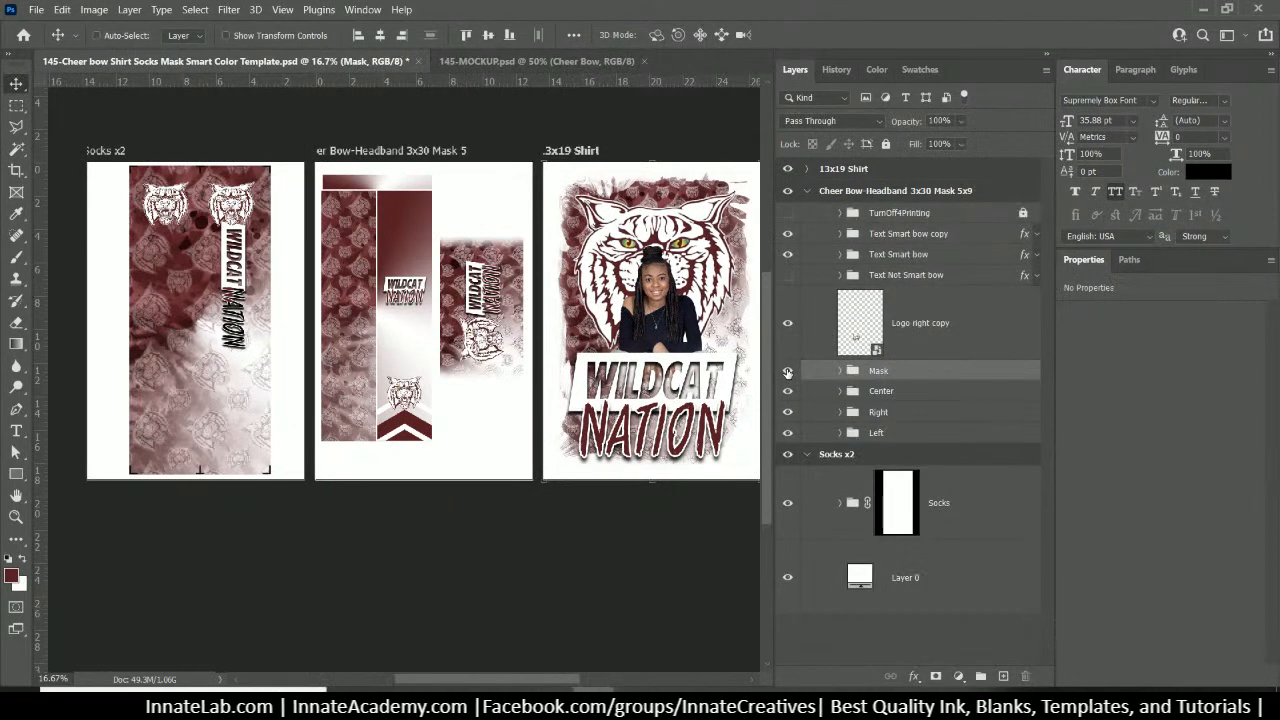
left_click(912, 338)
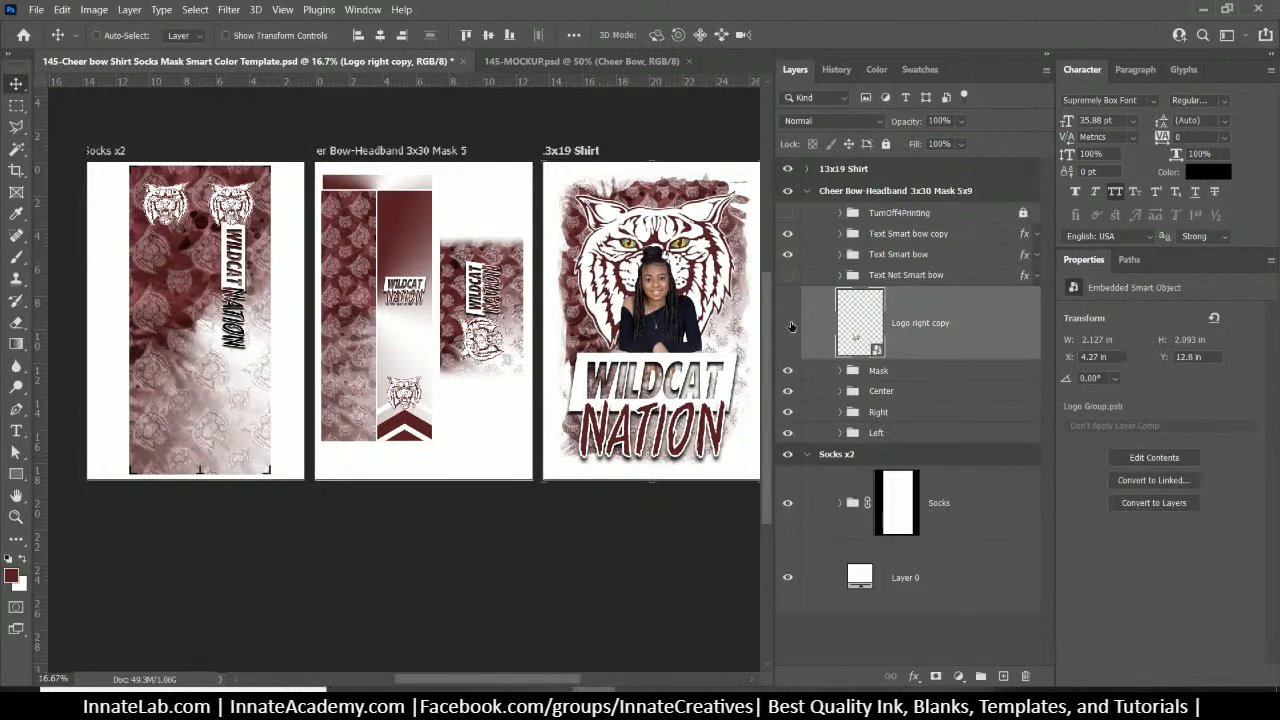
left_click(789, 329)
left_click(789, 329)
Select the mask's Text Smart bow copy group from the canvas, check its visibility, and move it into the Mask group
scroll(420, 320, "up", 2)
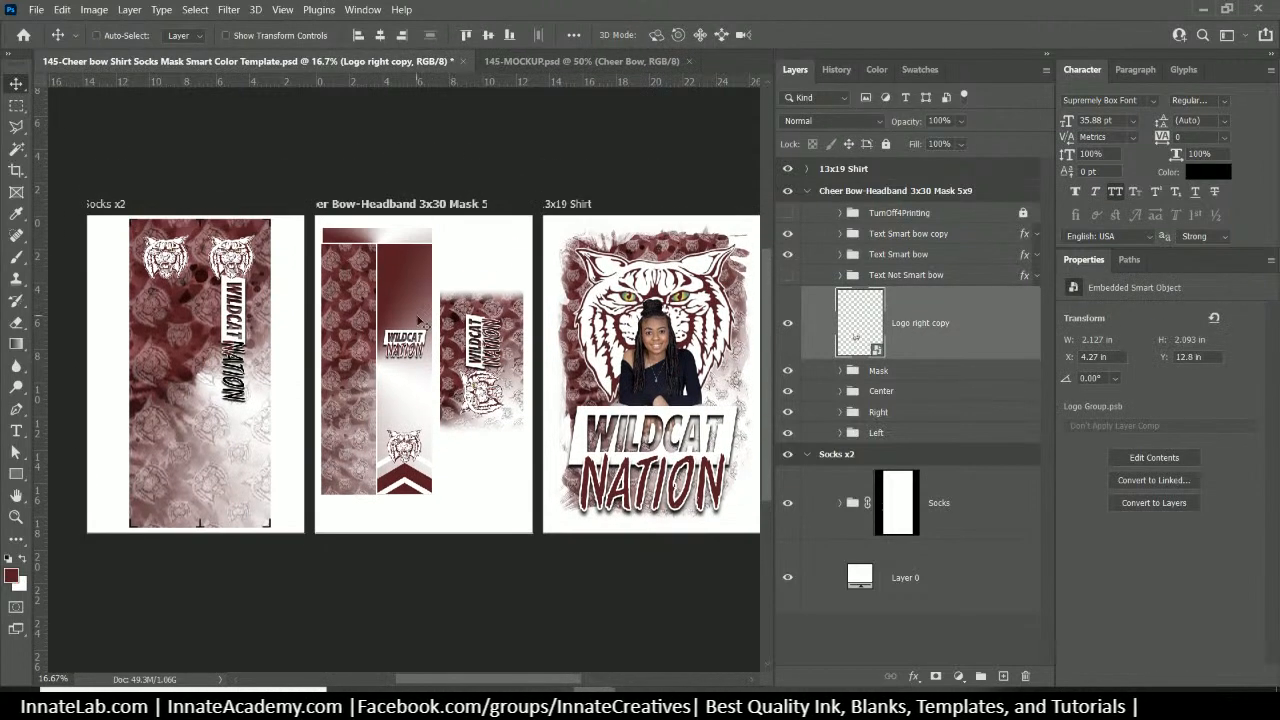
right_click(484, 344)
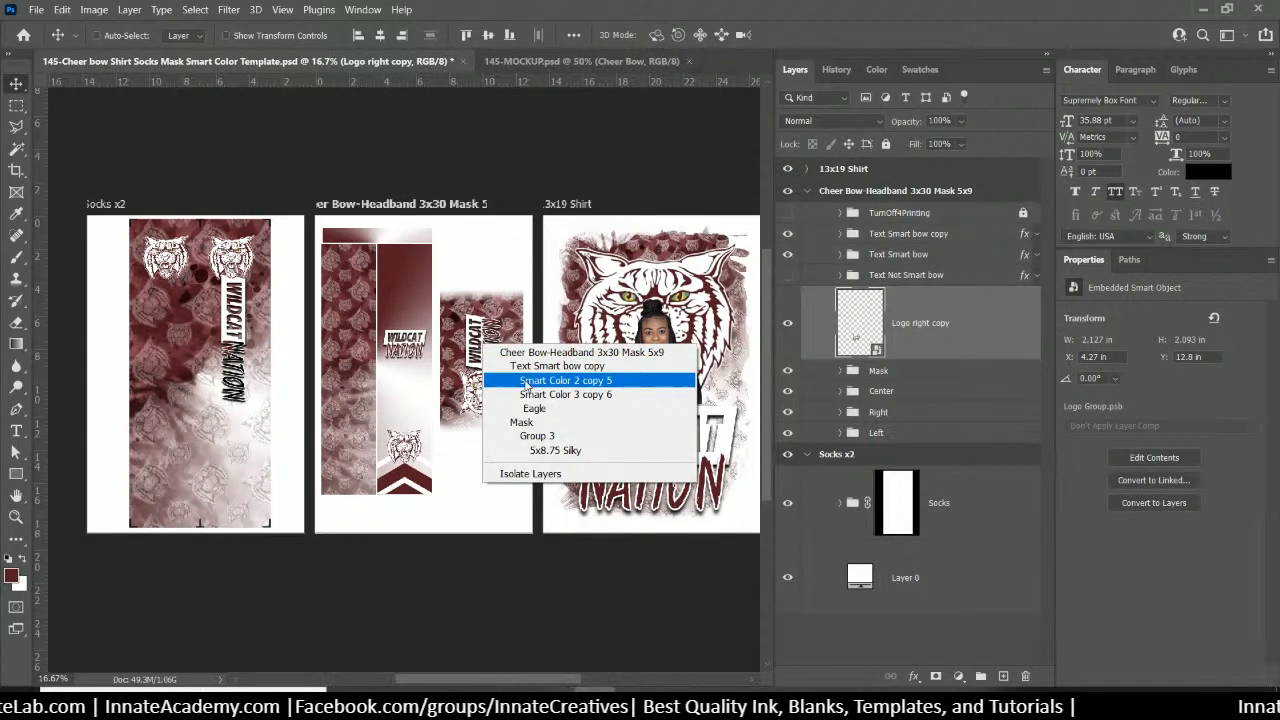
left_click(557, 366)
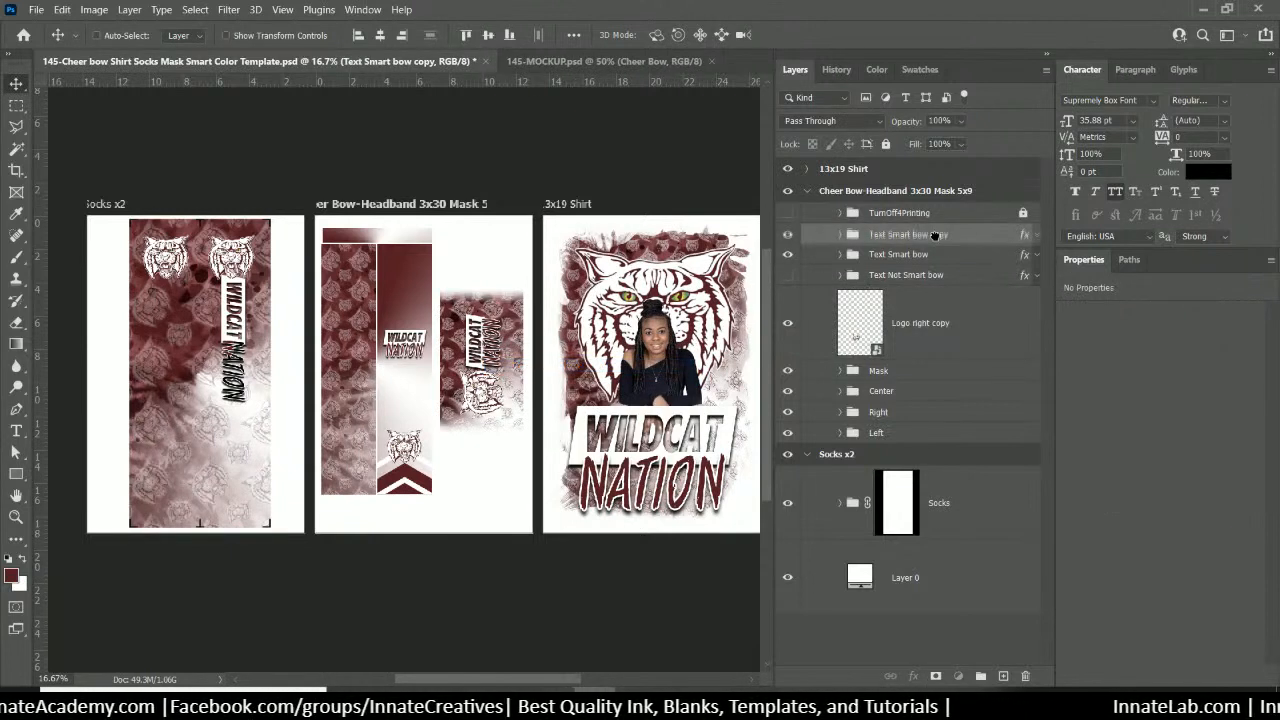
left_click(787, 235)
left_click(787, 235)
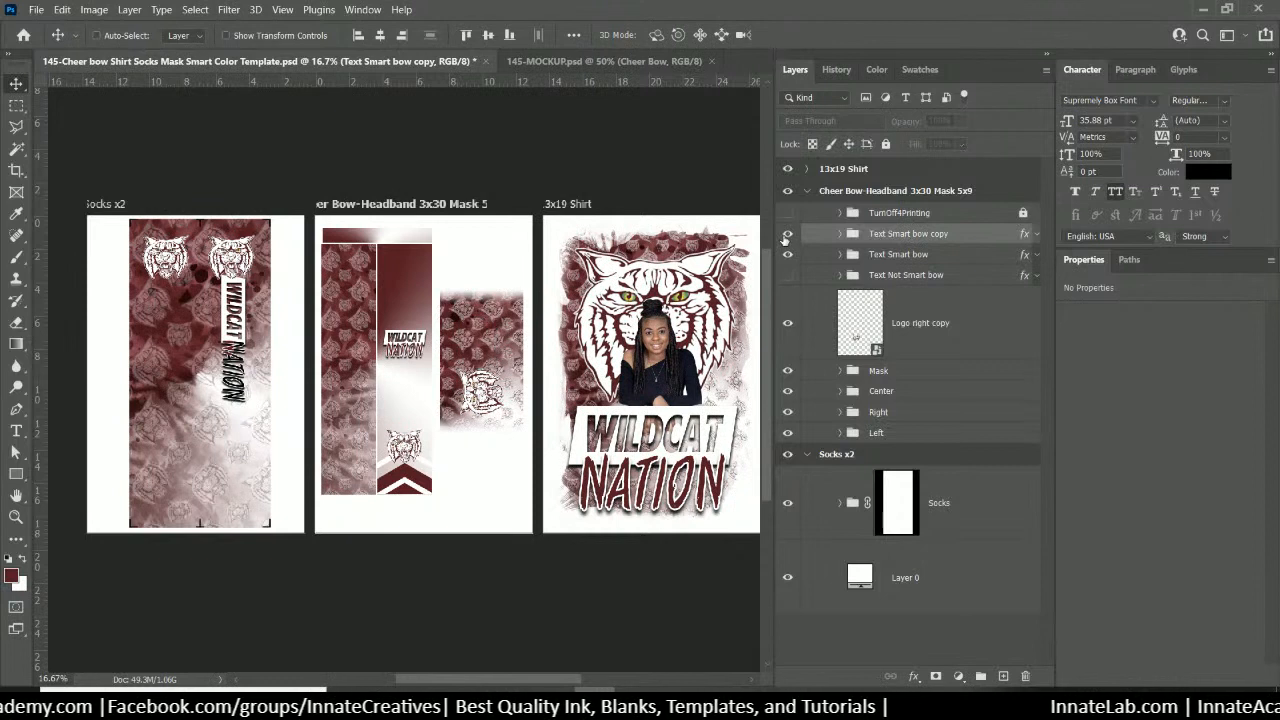
left_click_drag(934, 244, 895, 371)
Expand the Mask group and rename its Text Smart bow copy group as Text Smart mask
left_click(840, 350)
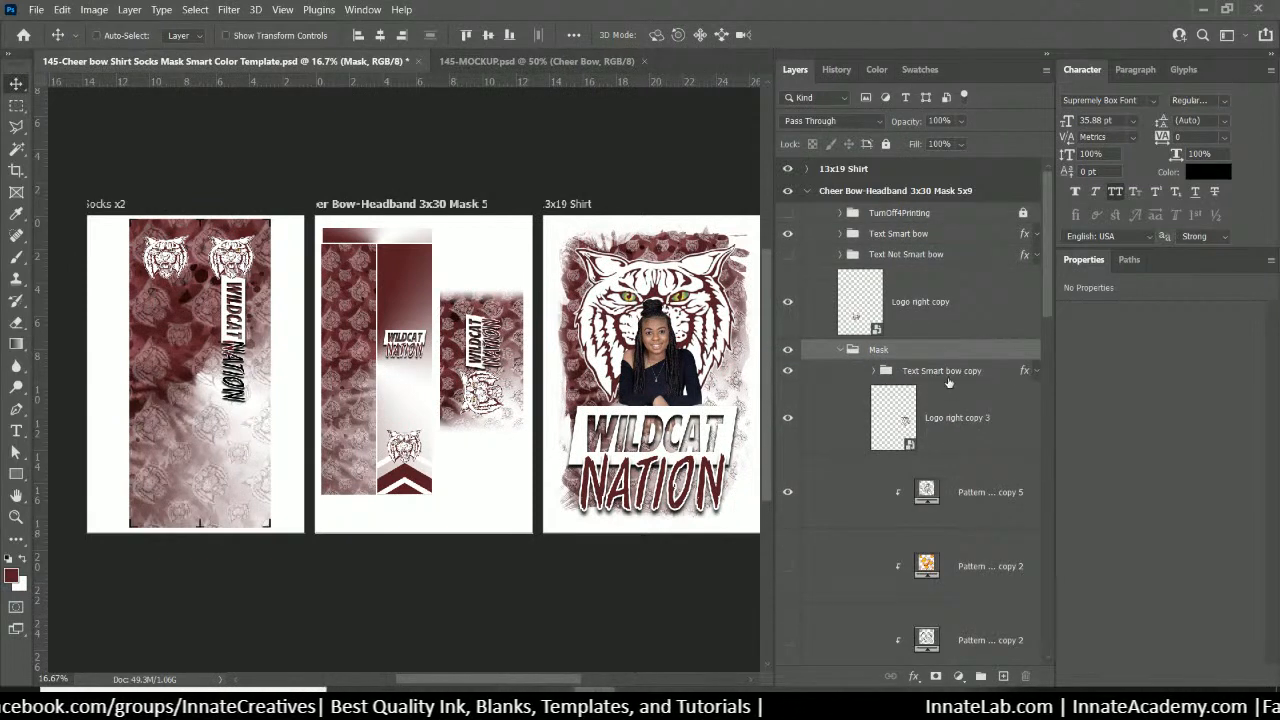
left_click(945, 370)
double_click(945, 370)
left_click(945, 370)
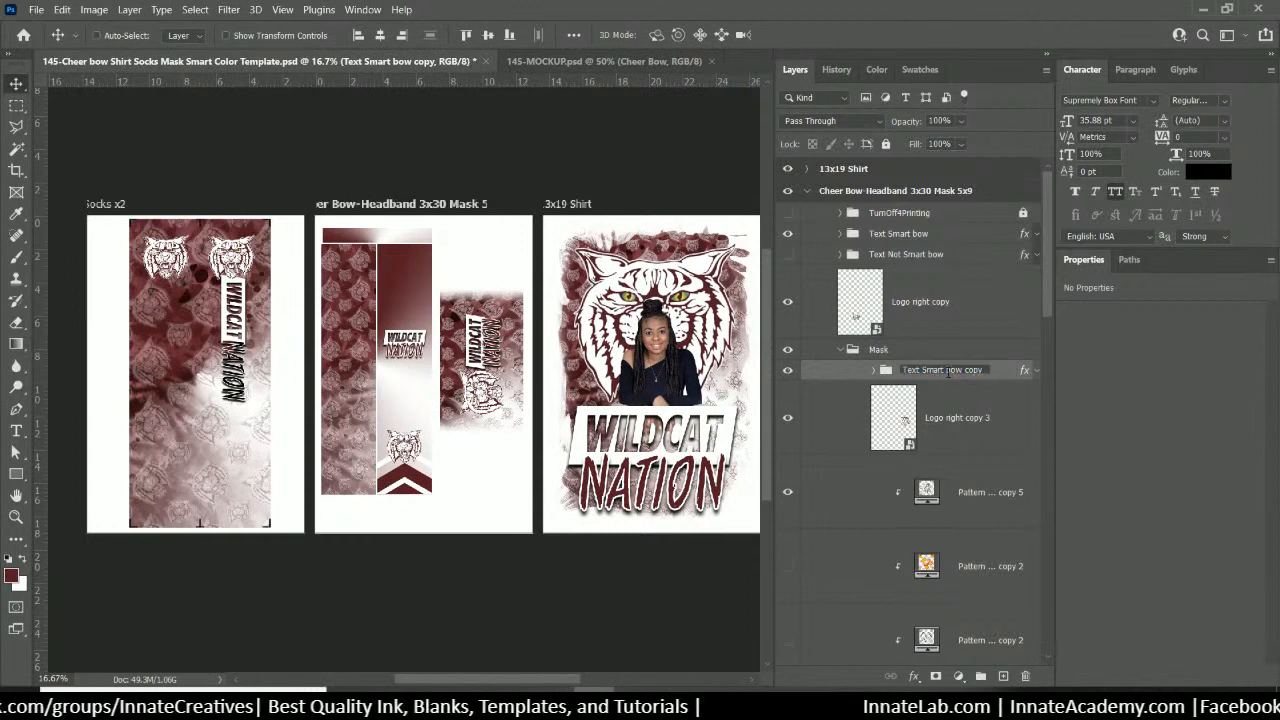
left_click_drag(945, 370, 985, 370)
type("mask")
key("Return")
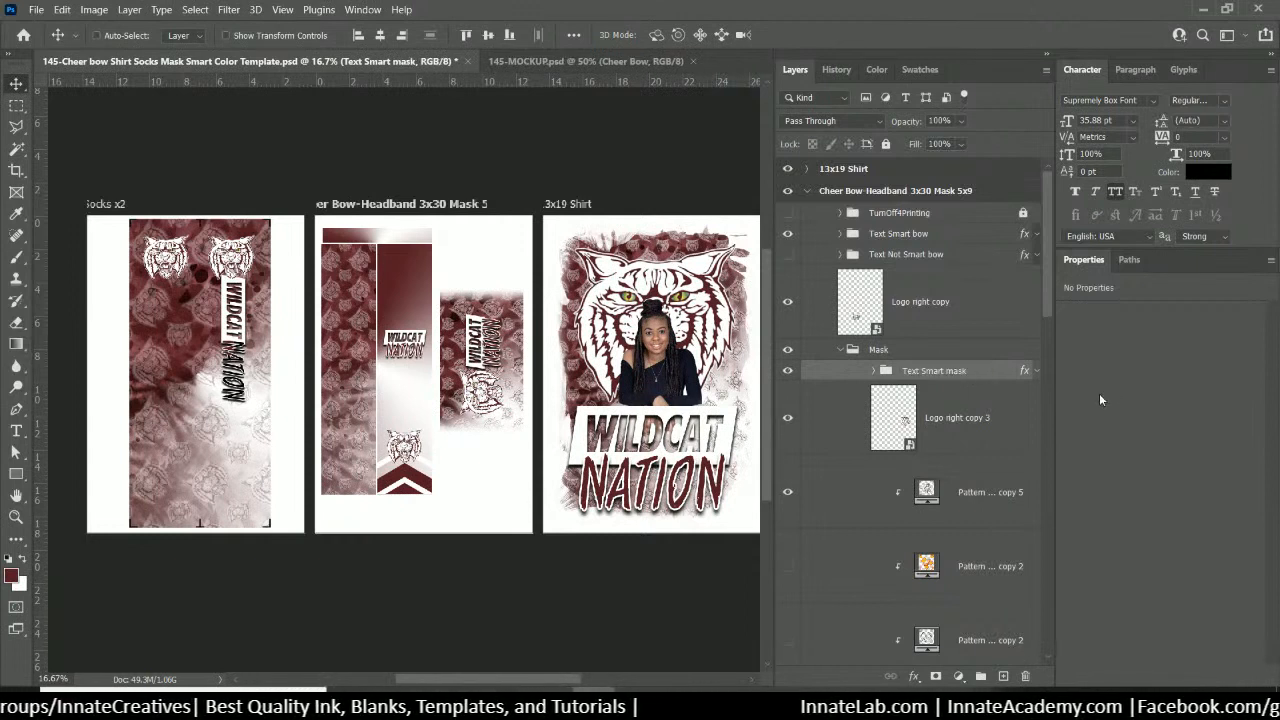
Check the contents and visibility of the Text Smart mask group and collapse the Mask group
left_click(872, 372)
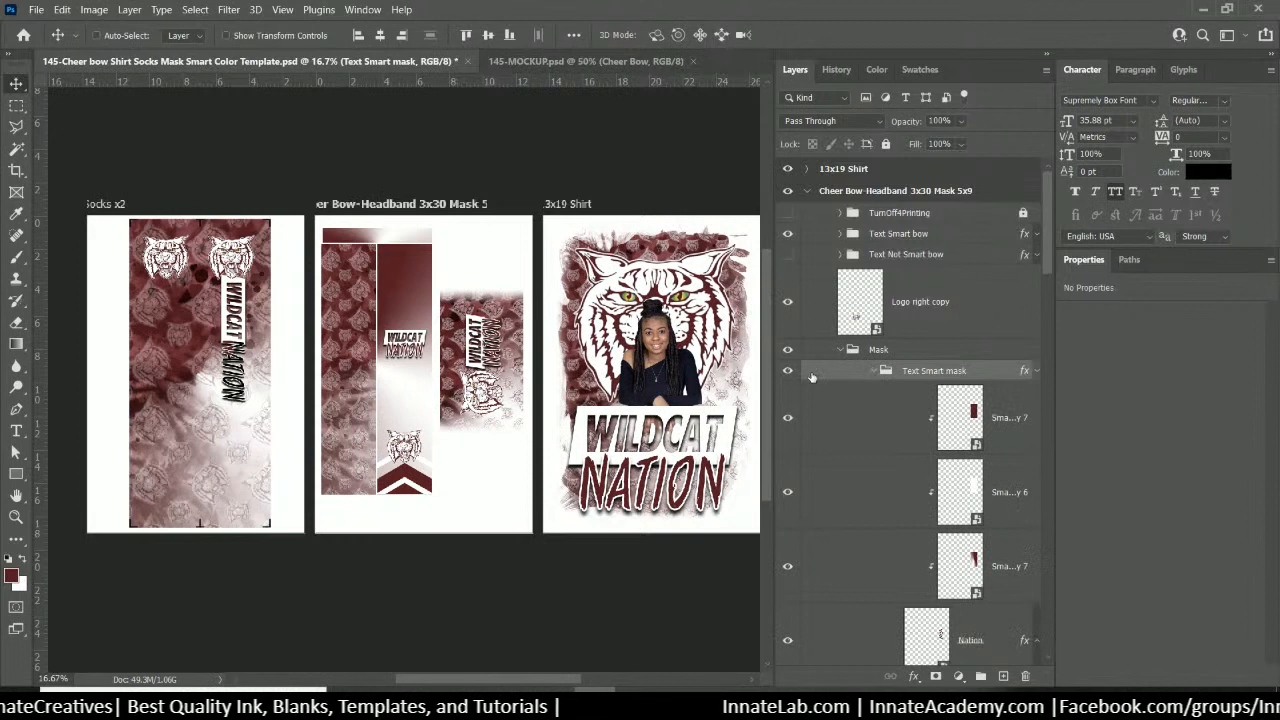
left_click(874, 372)
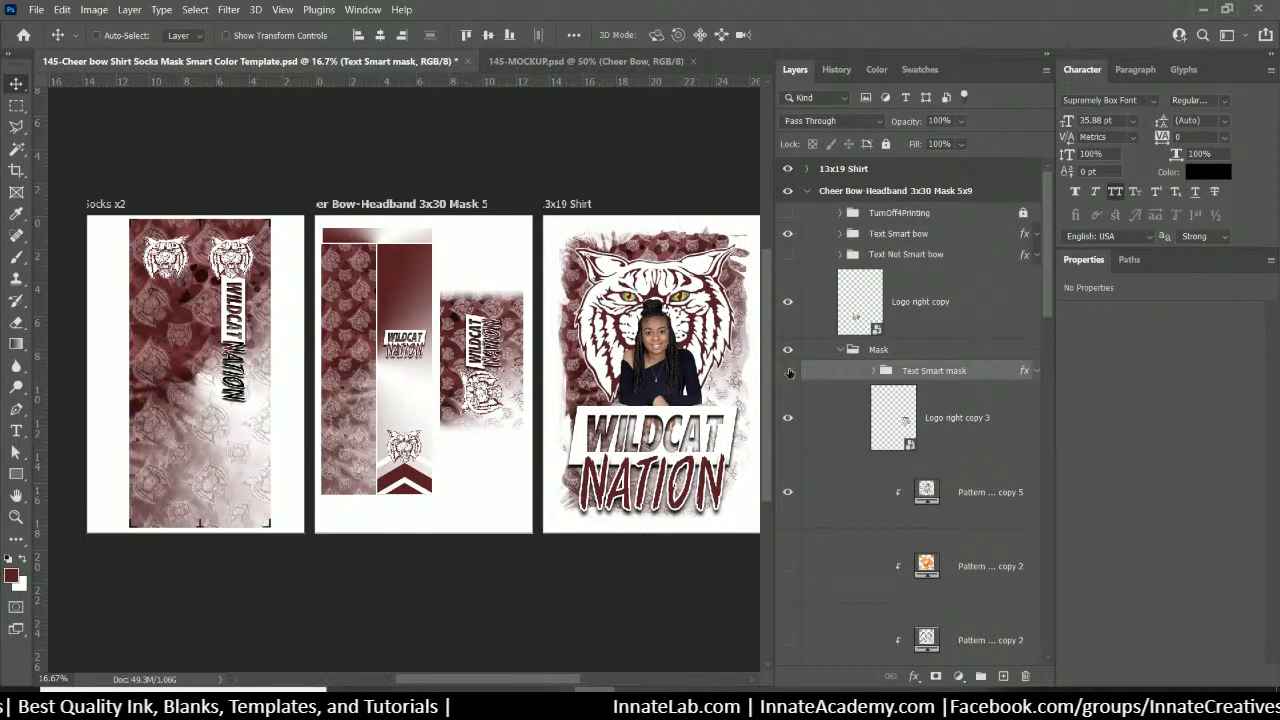
left_click(790, 373)
left_click(790, 372)
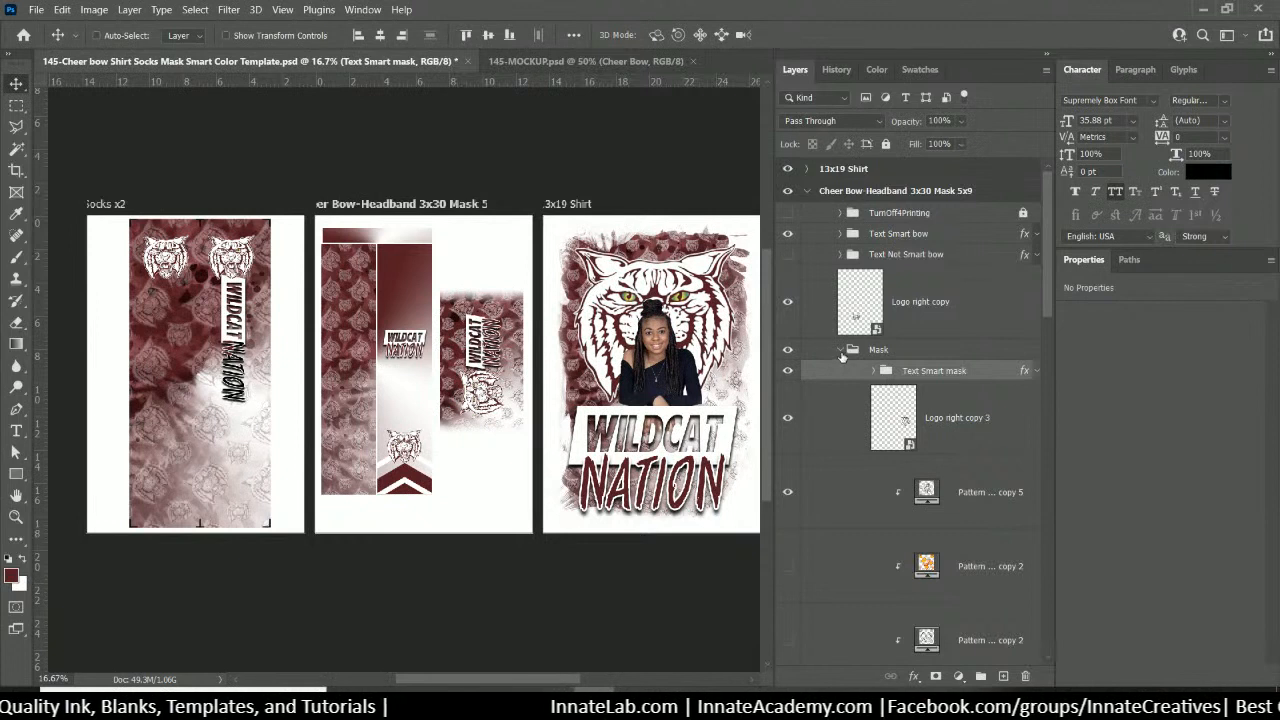
left_click(840, 351)
Check the Logo right copy layer's artwork by toggling its visibility and rename the layer as Logo bow
left_click(848, 316)
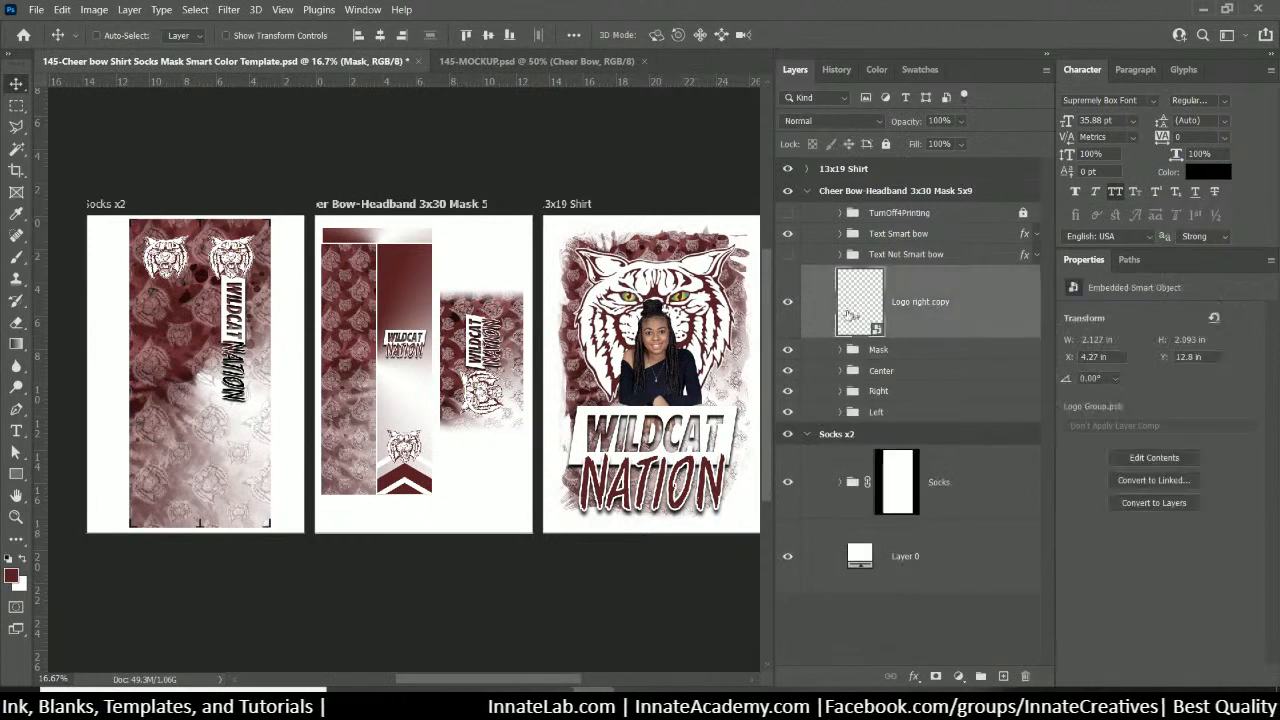
left_click(789, 306)
left_click(789, 306)
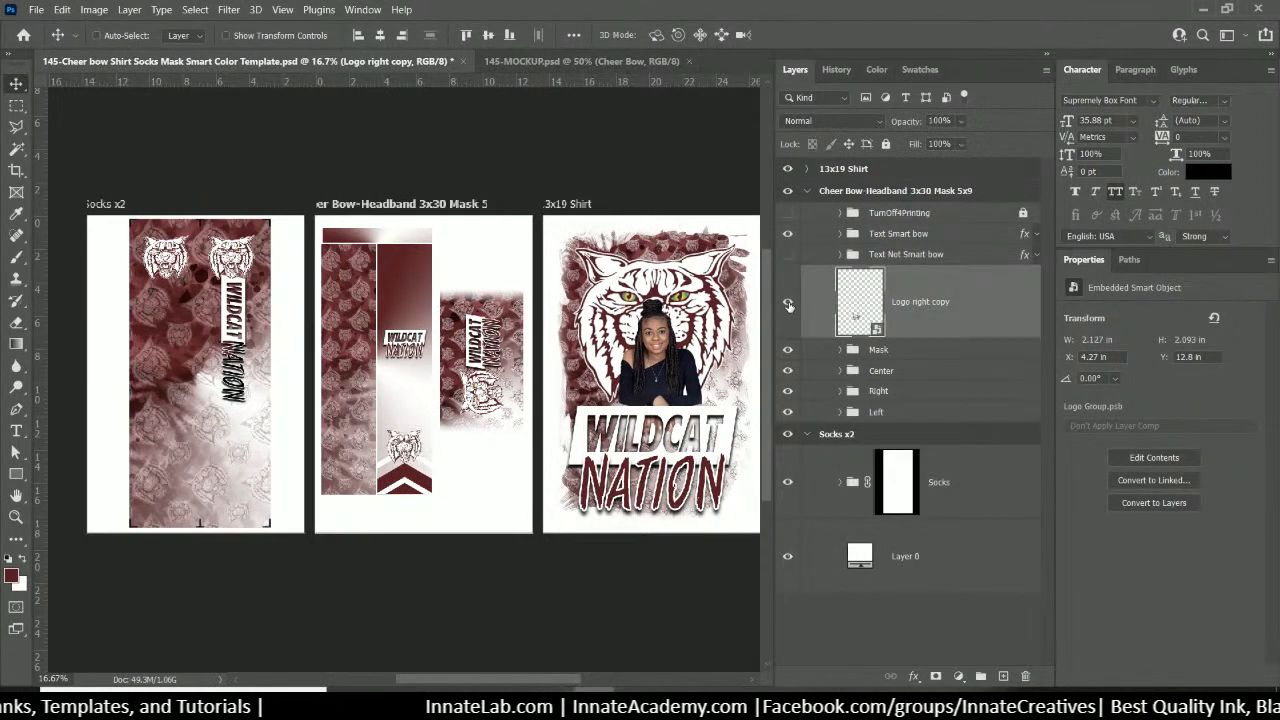
double_click(918, 302)
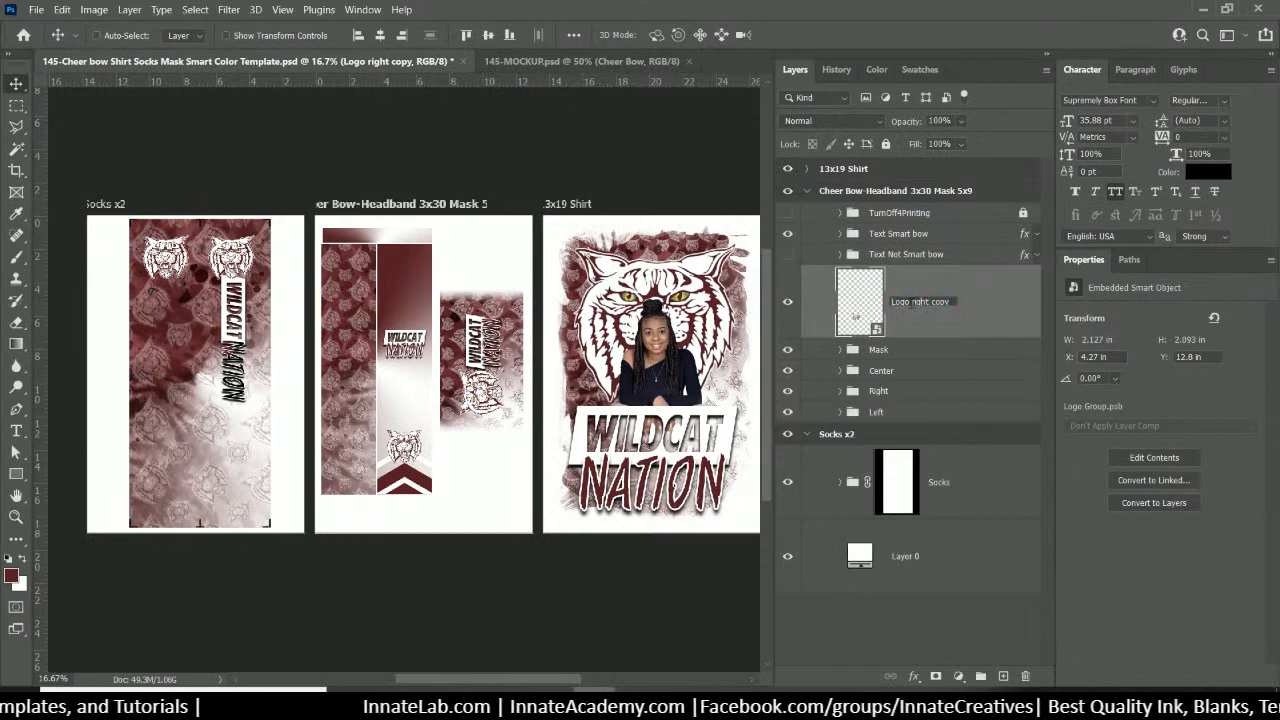
left_click_drag(913, 302, 1100, 352)
type("bow")
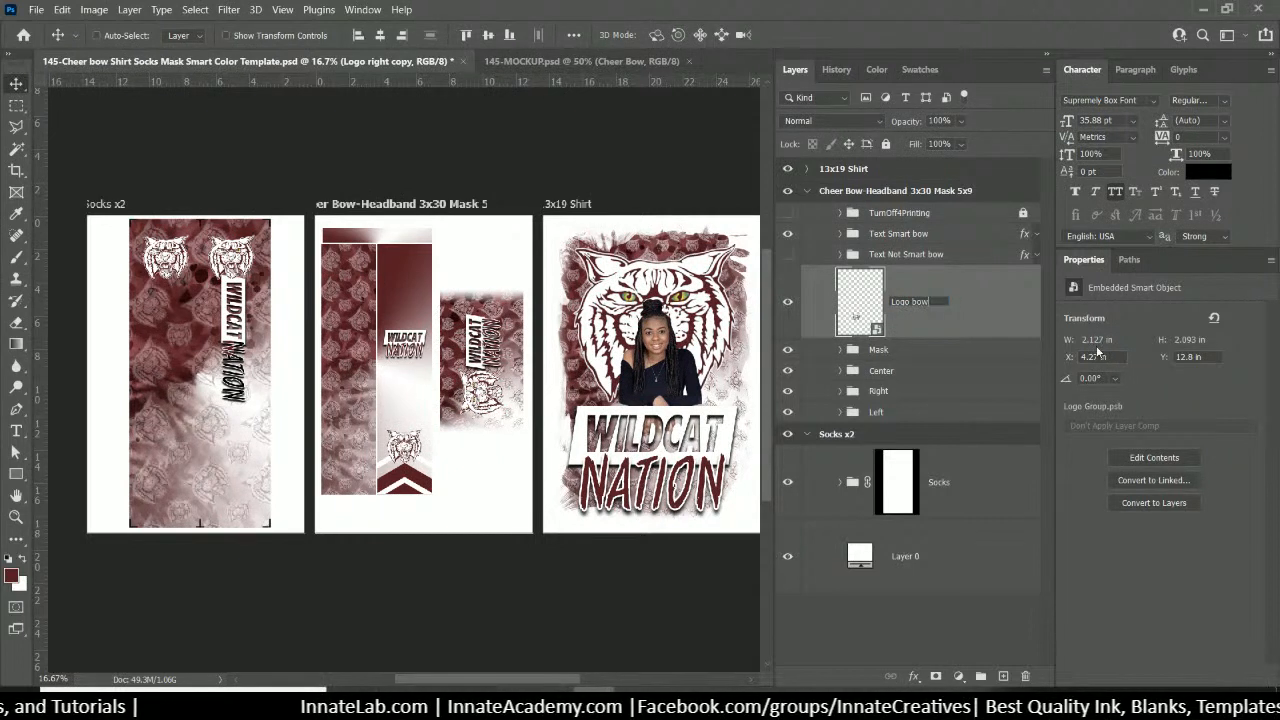
key("Return")
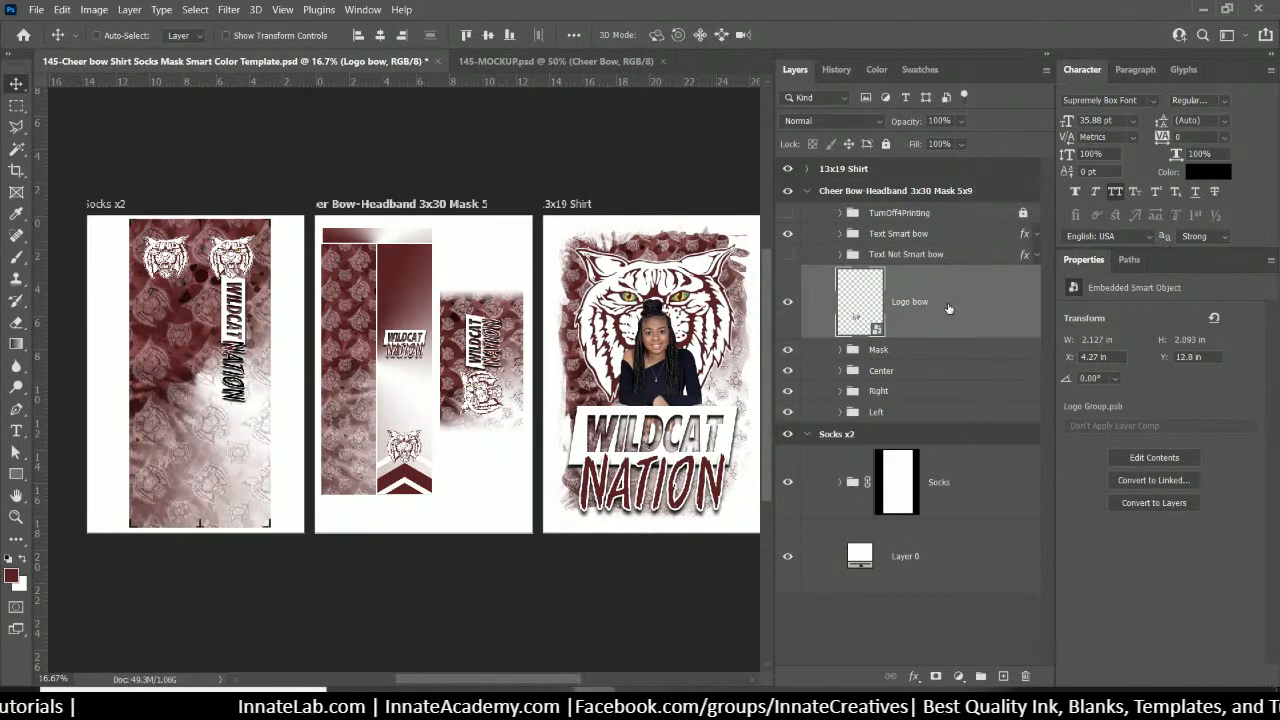
scroll(949, 308, "up", 1)
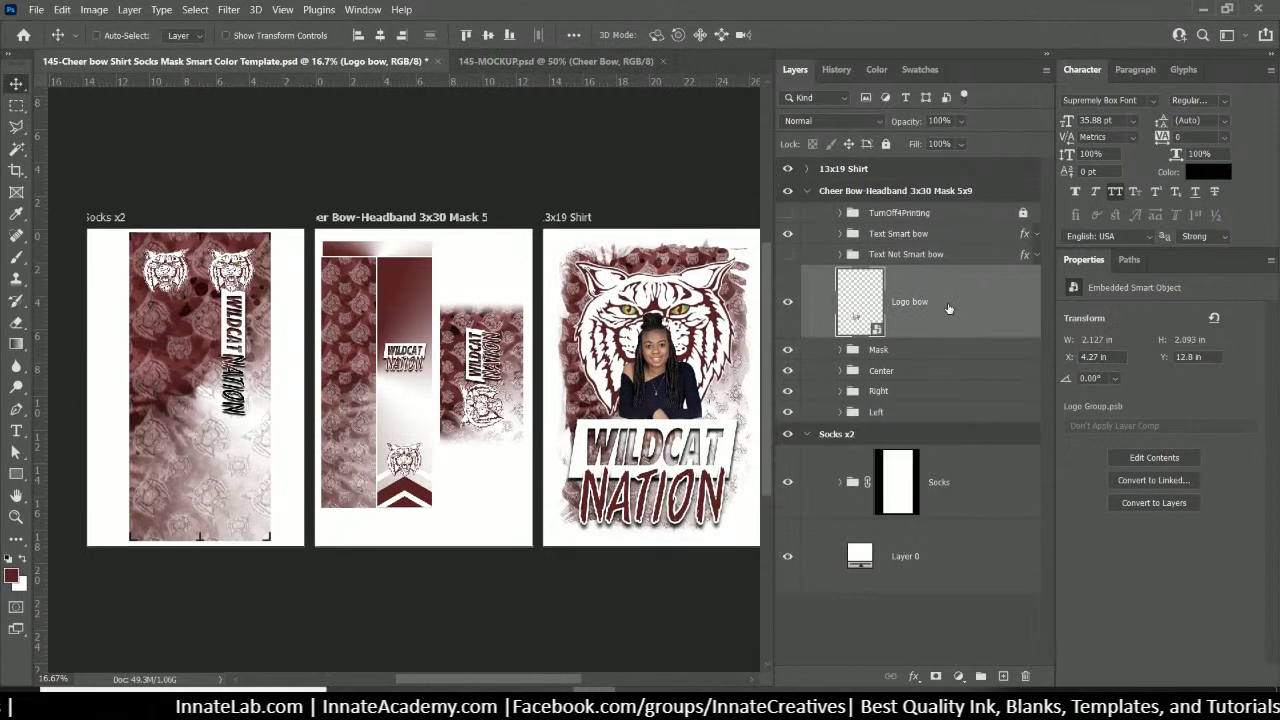
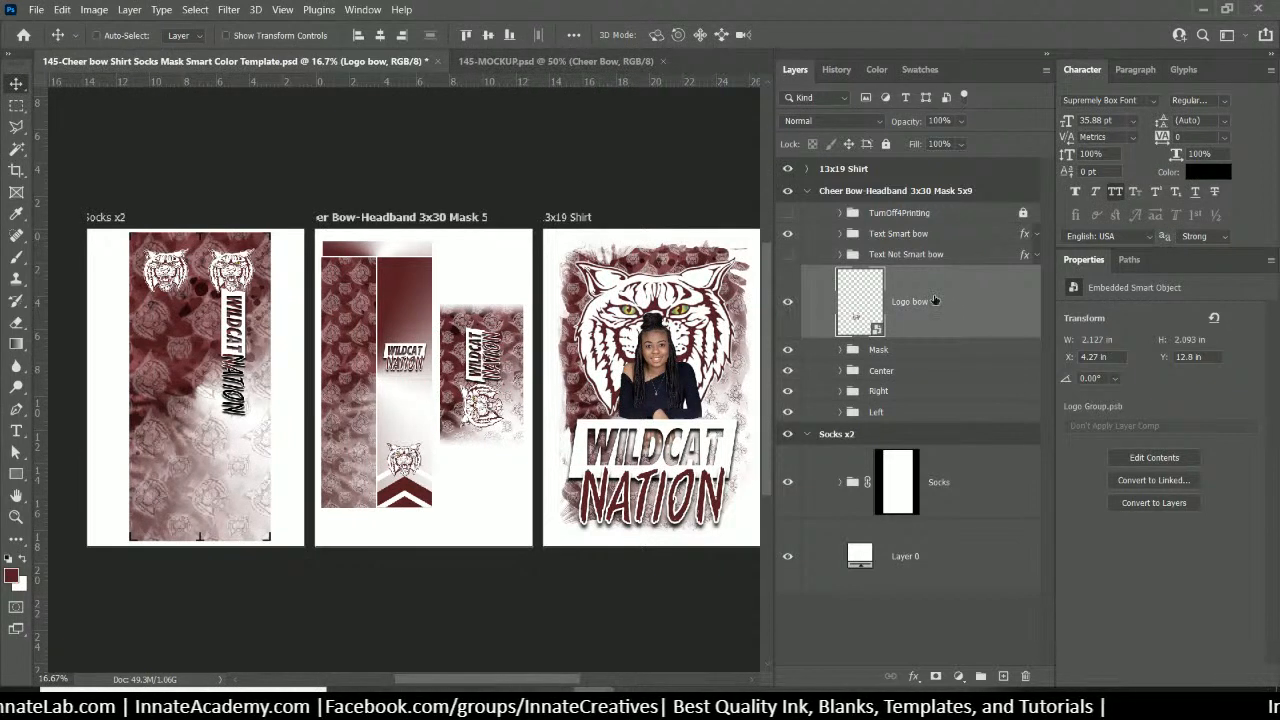
left_click_drag(933, 297, 941, 305)
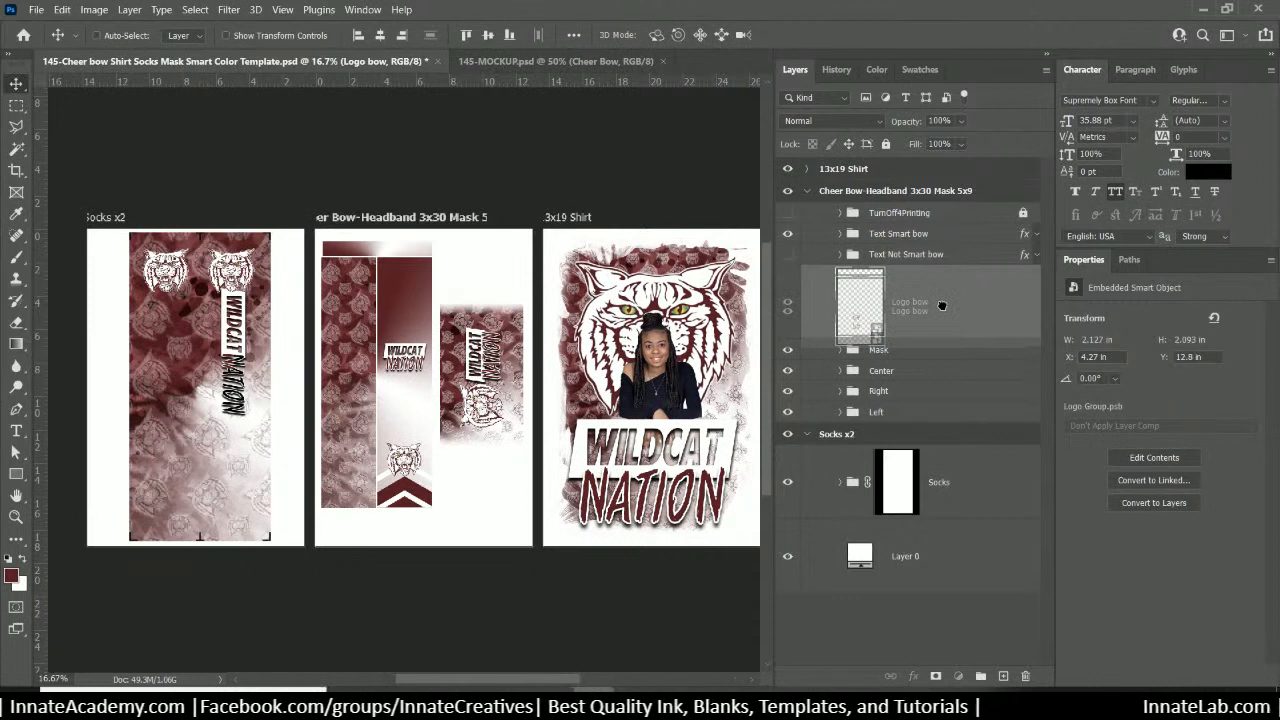
left_click_drag(941, 305, 940, 305)
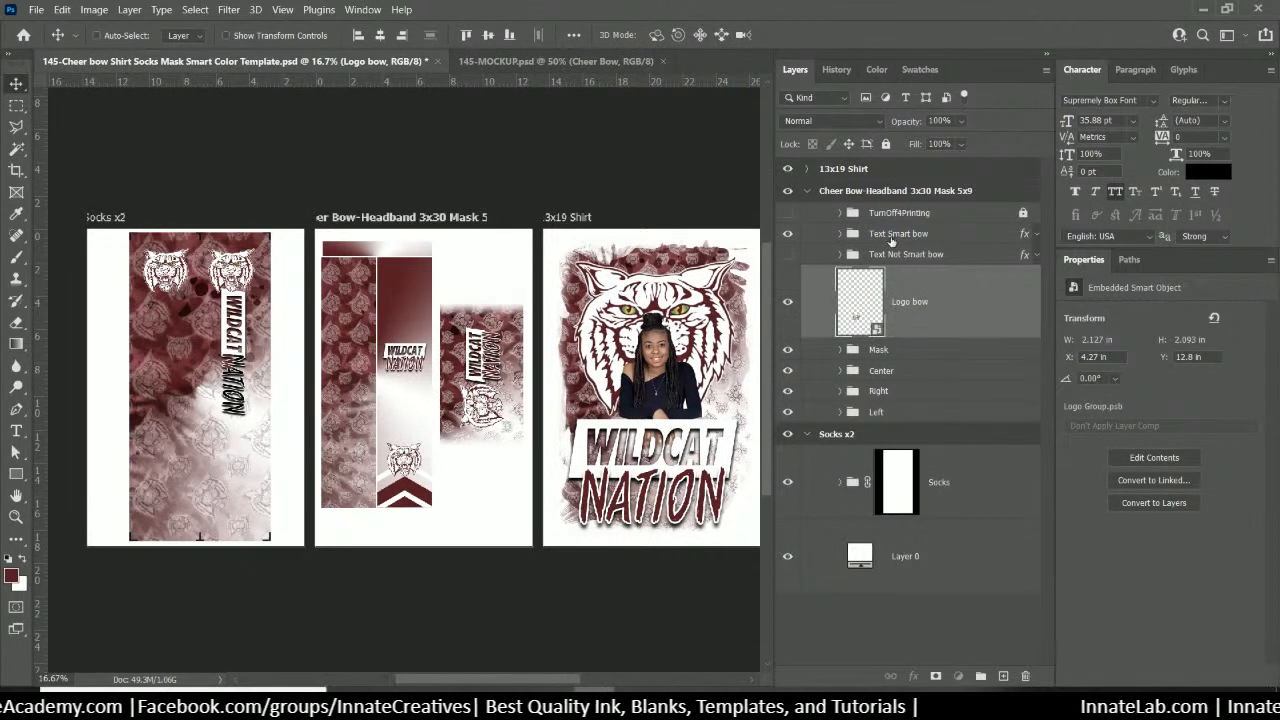
left_click(911, 236)
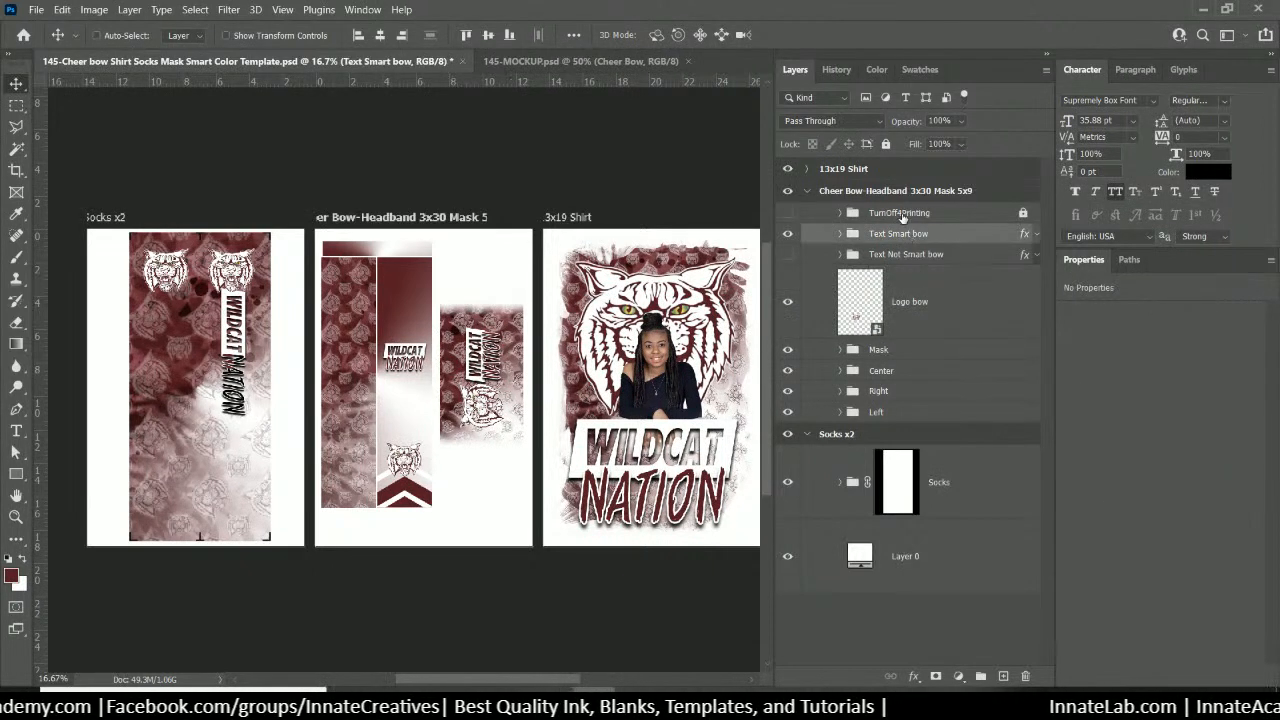
Move the Mask group above the TurnOff4Printing group inside the Cheer Bow-Headband 3x30 Mask 5x9 artboard
left_click(946, 316, "shift")
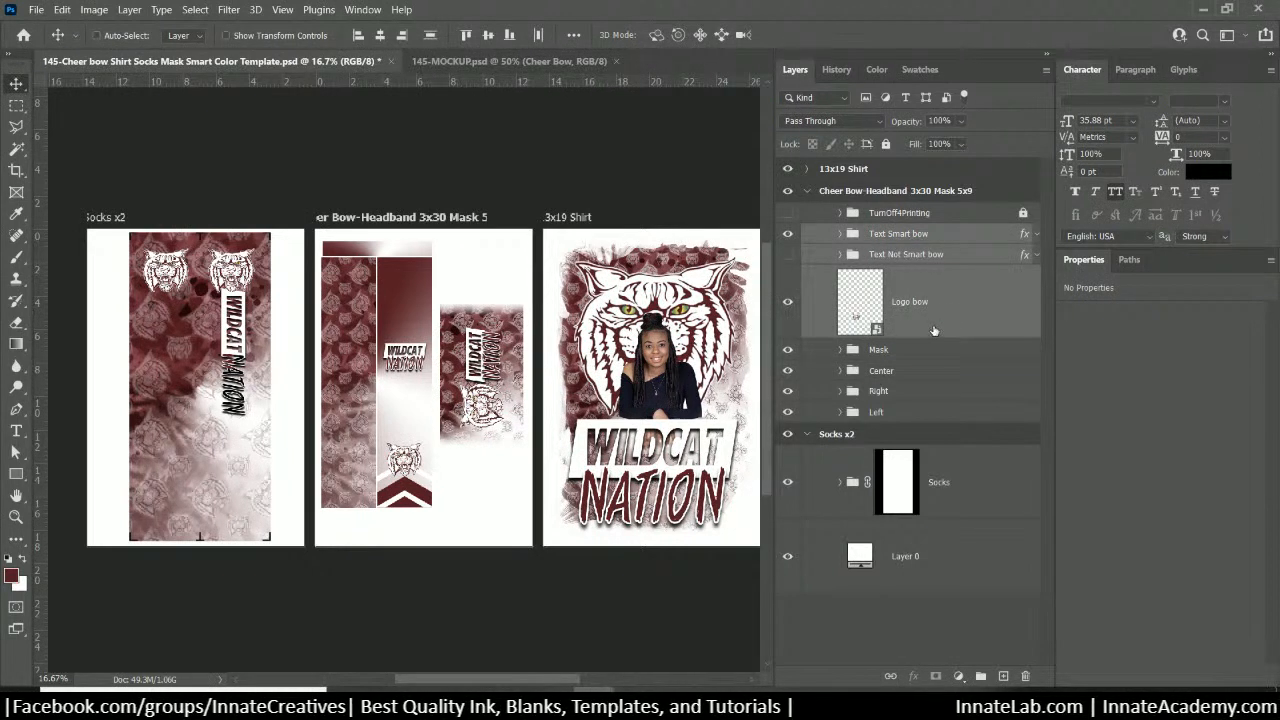
left_click(900, 392)
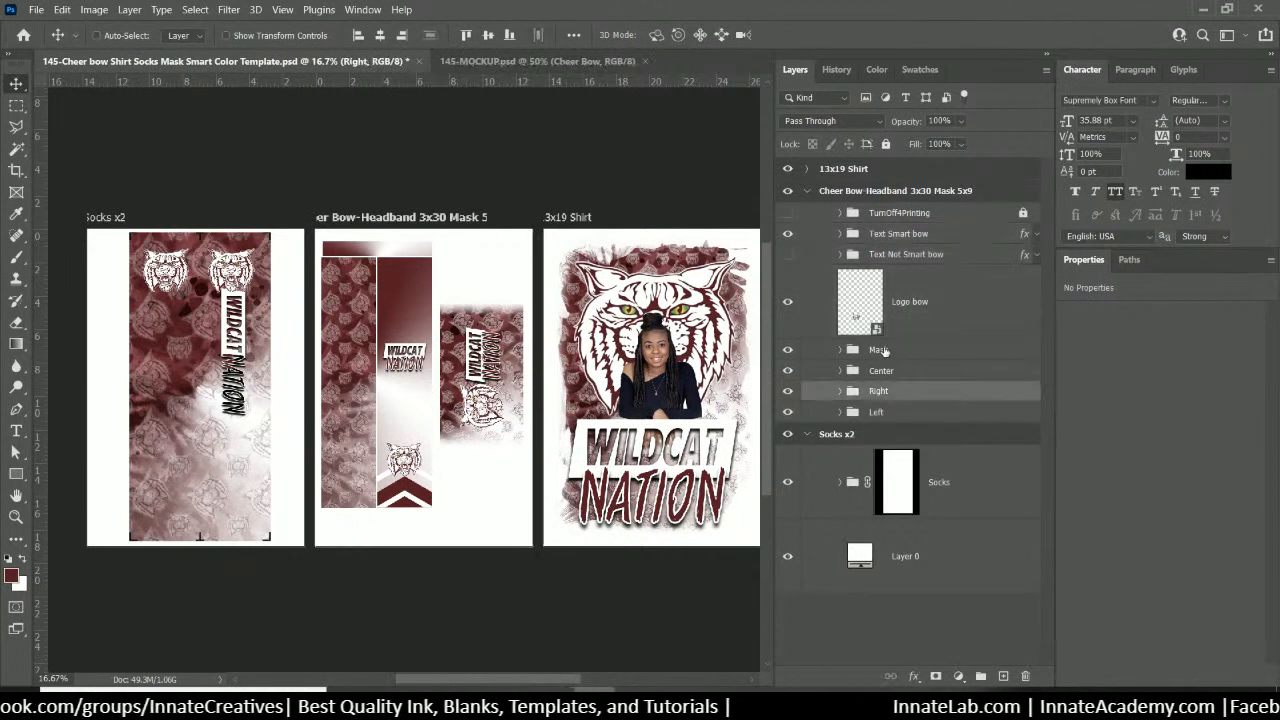
left_click(893, 352)
left_click_drag(896, 352, 880, 206)
Group the layers from TurnOff4Printing through Left together and name the new group Bow
left_click(909, 236)
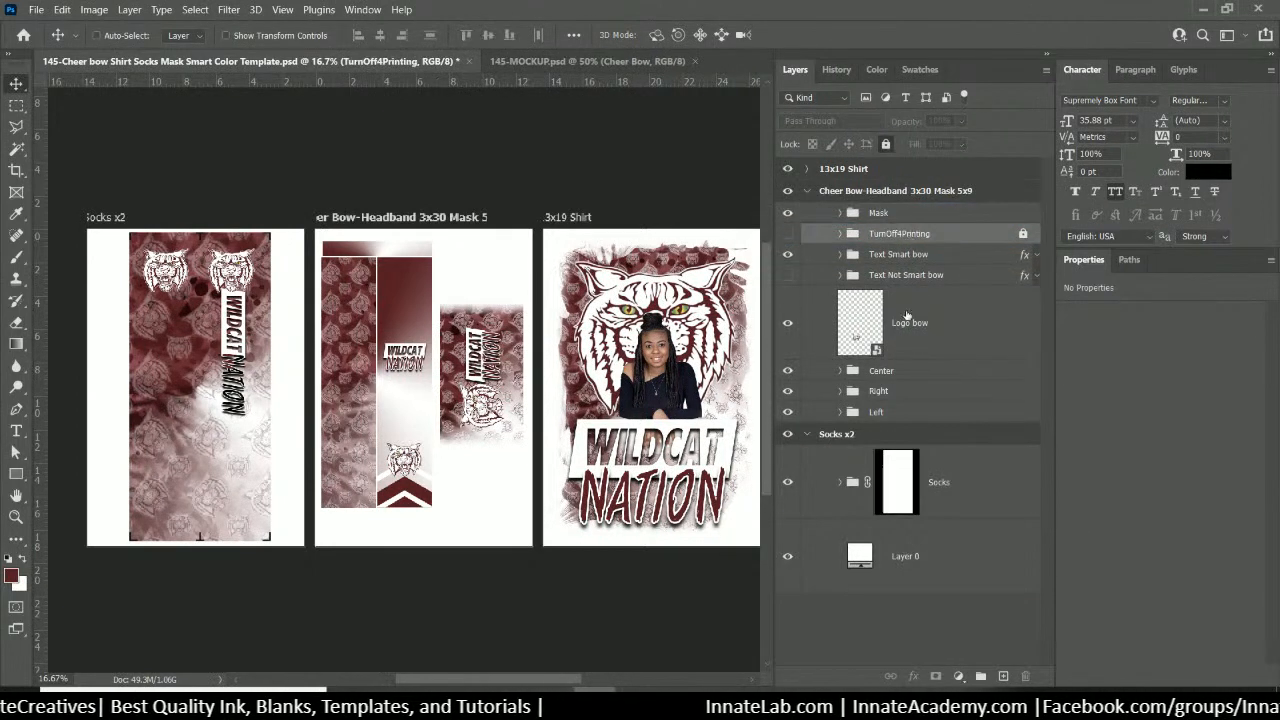
left_click(904, 411, "shift")
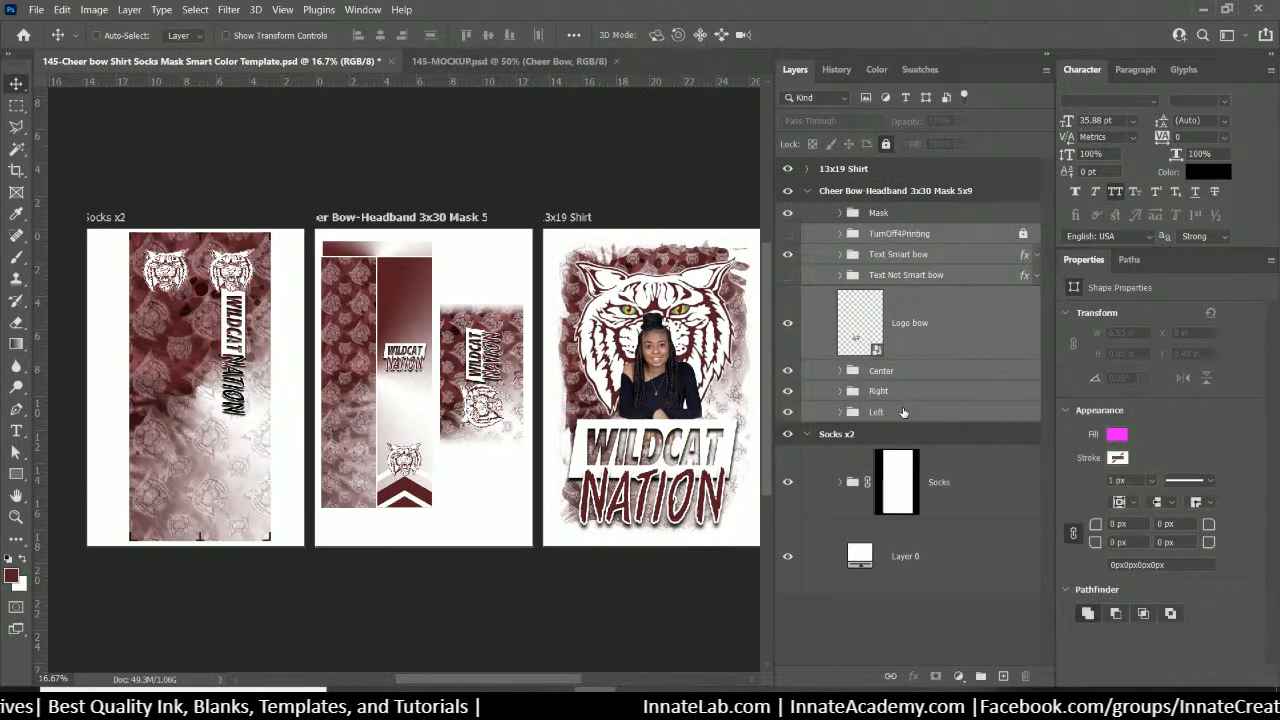
key("ctrl+g")
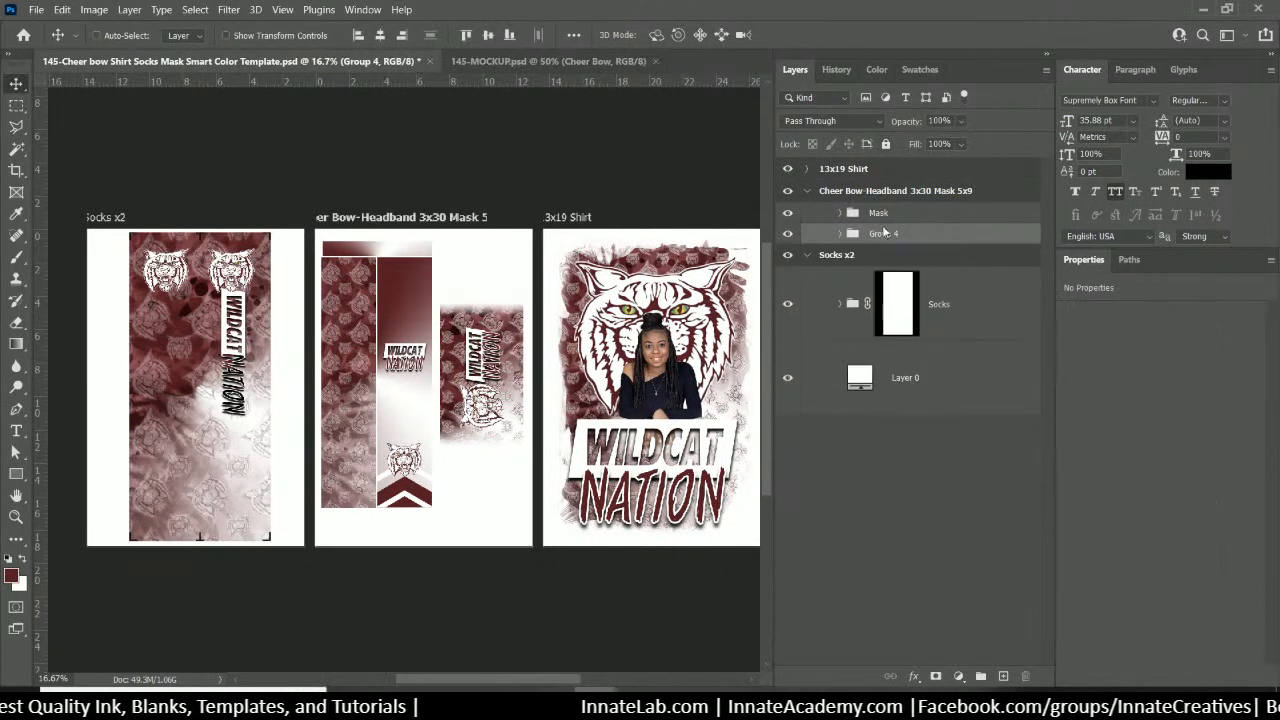
double_click(884, 233)
type("B")
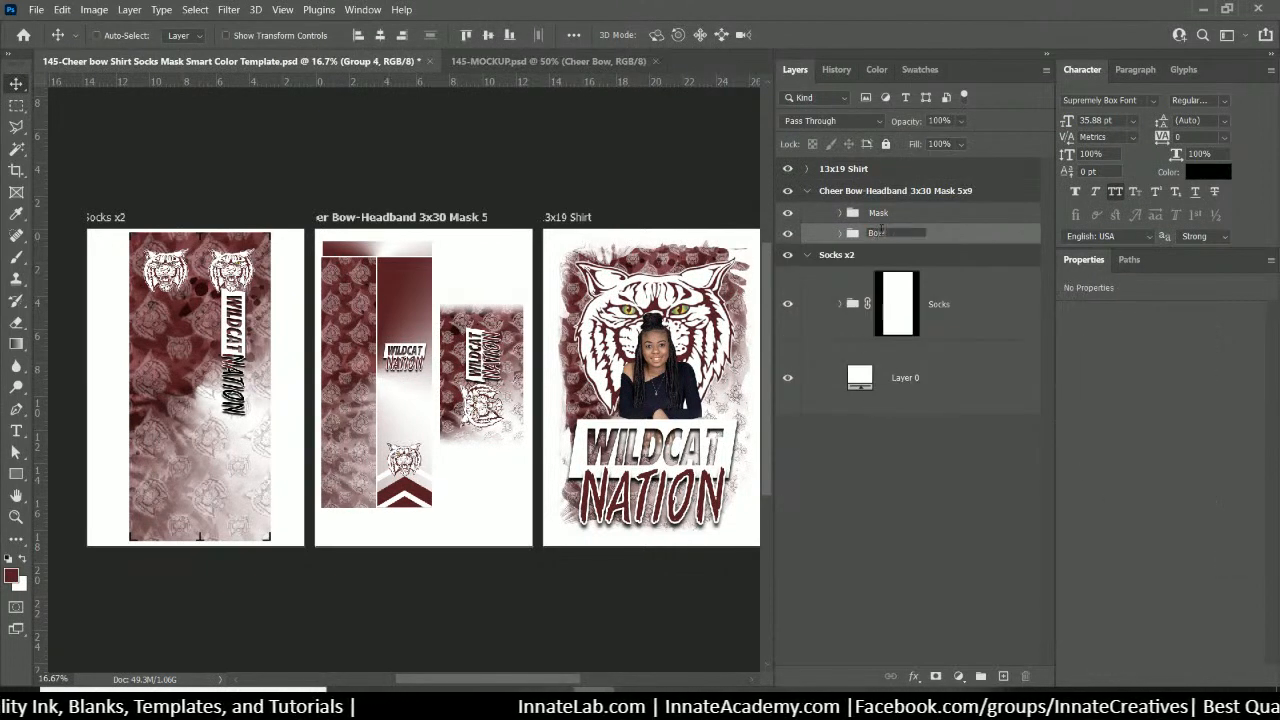
type("ow")
key("Return")
Check the Bow group's artwork by toggling its visibility, leave it shown, and save the template
left_click(788, 234)
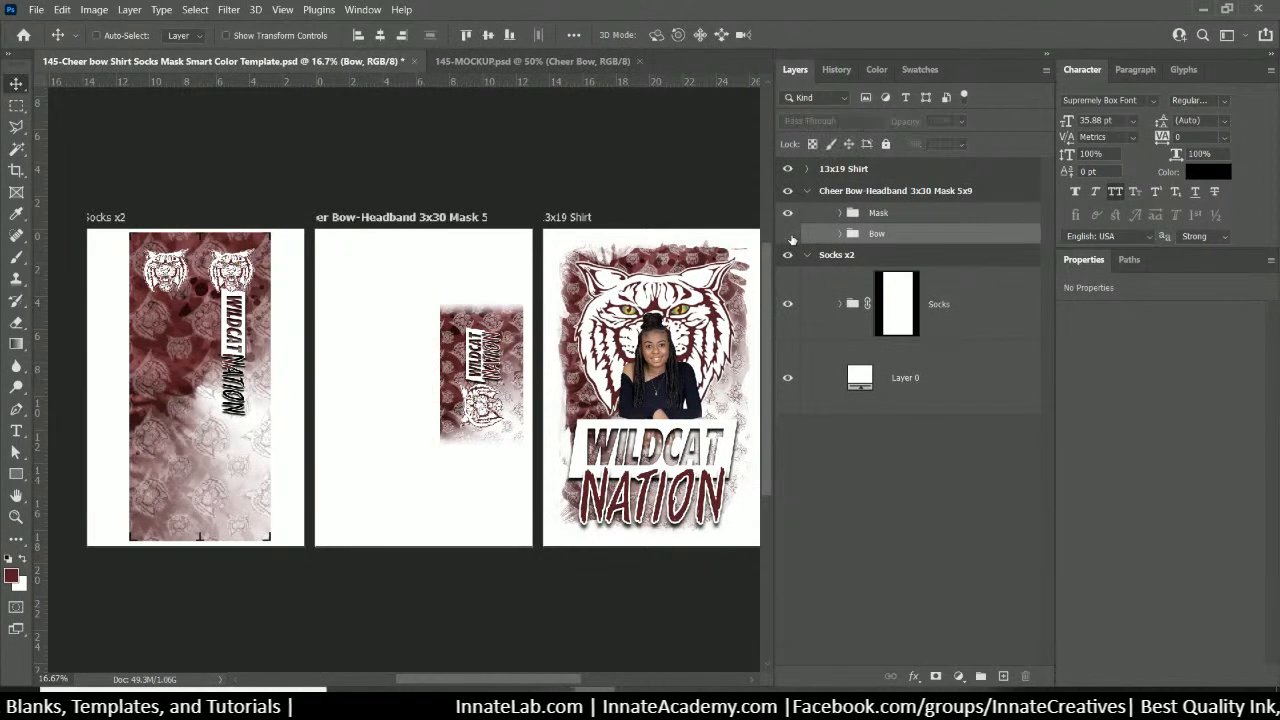
left_click(789, 234)
left_click(789, 234)
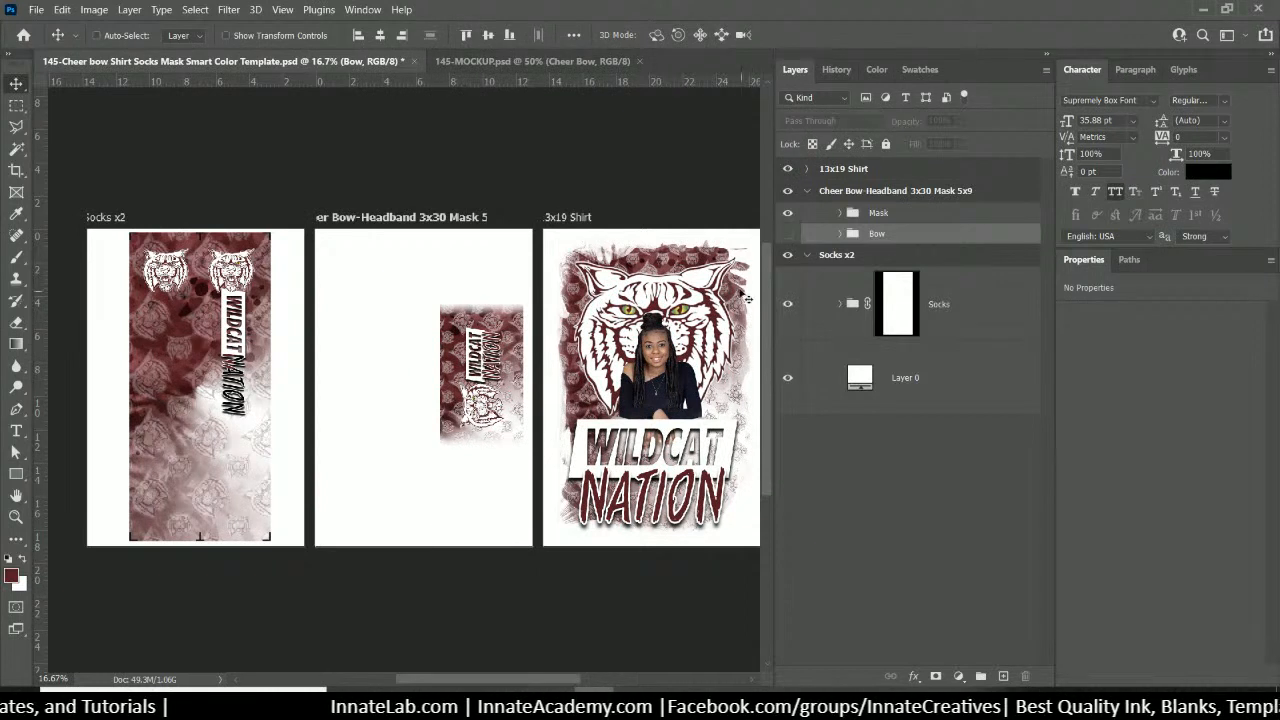
left_click(787, 233)
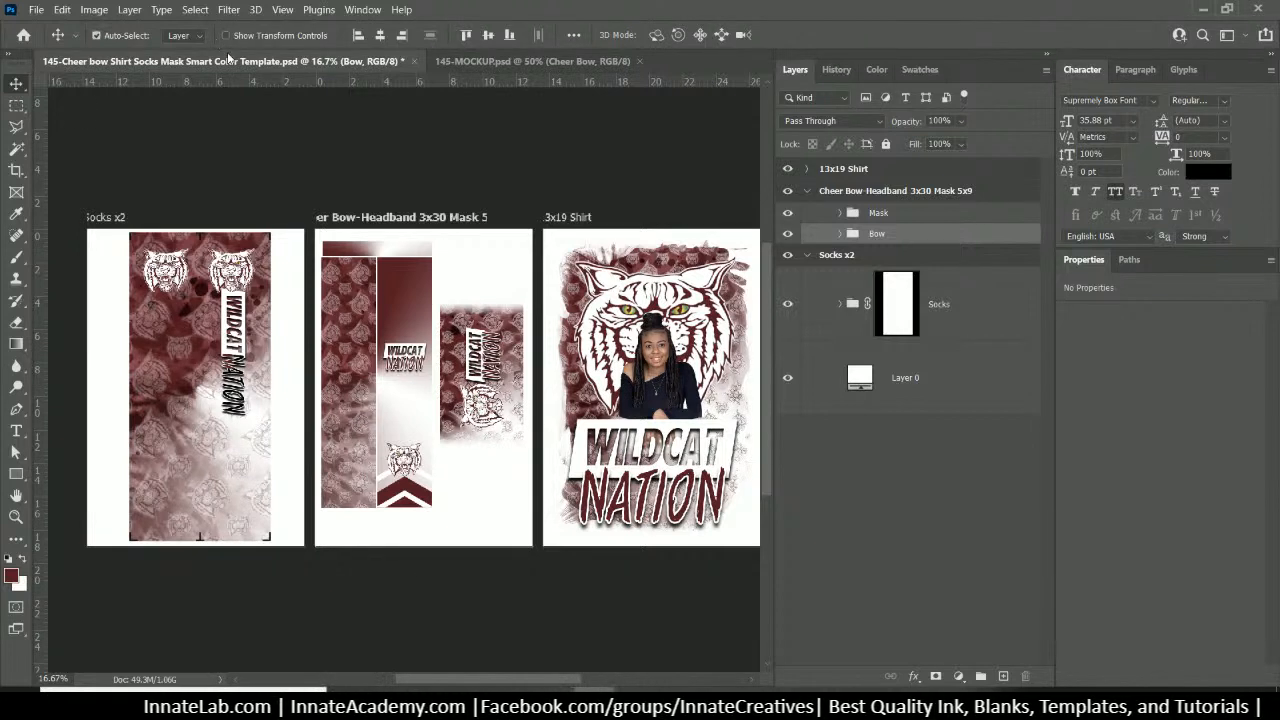
key("ctrl+s")
Review the 13x19 Shirt artboard's layers from Smart Color 1 down to Grunge Mask 2, collapsing its Text Smart group, and collapse the artboard
left_click(846, 169)
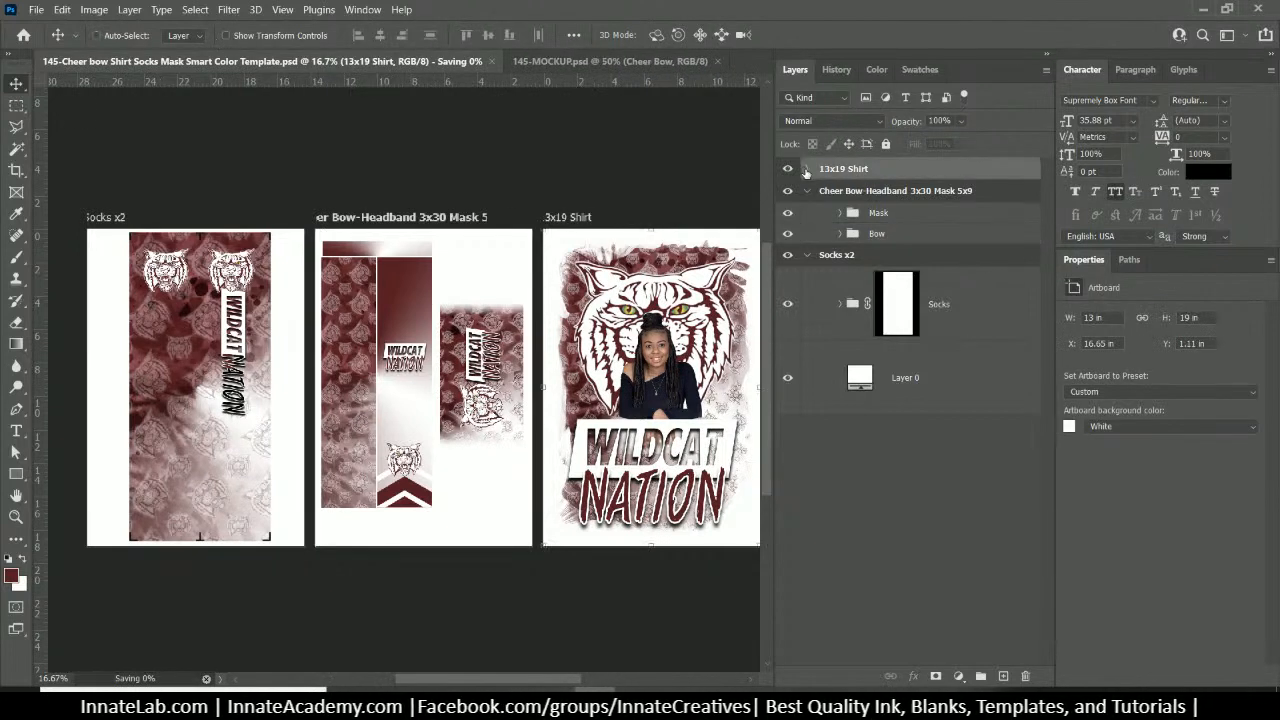
left_click(807, 169)
left_click(966, 234)
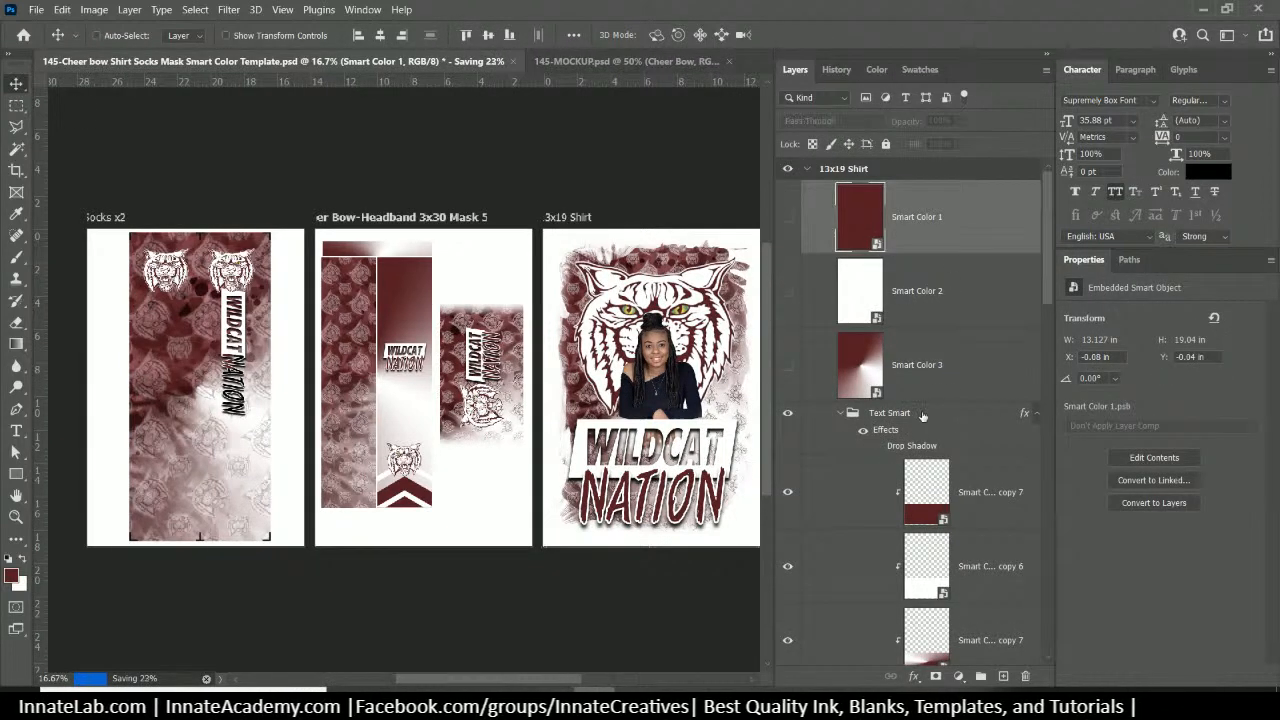
left_click(948, 411)
left_click(838, 414)
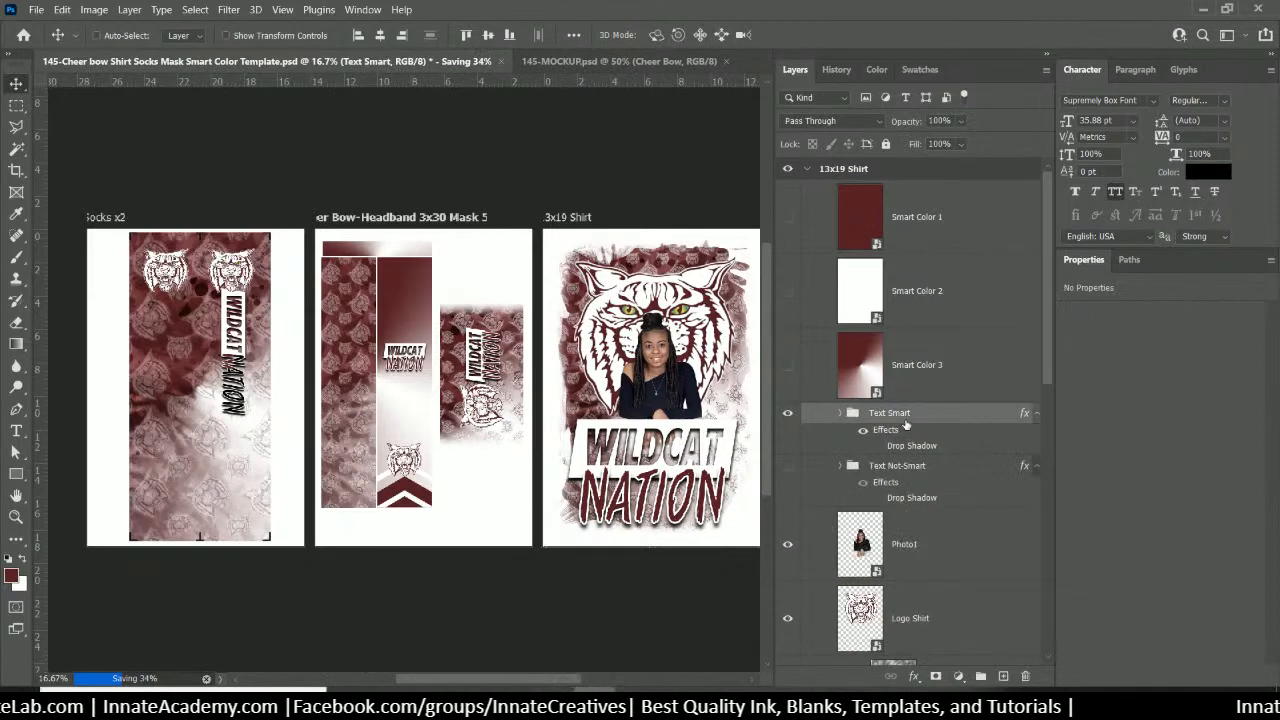
scroll(865, 468, "down", 5)
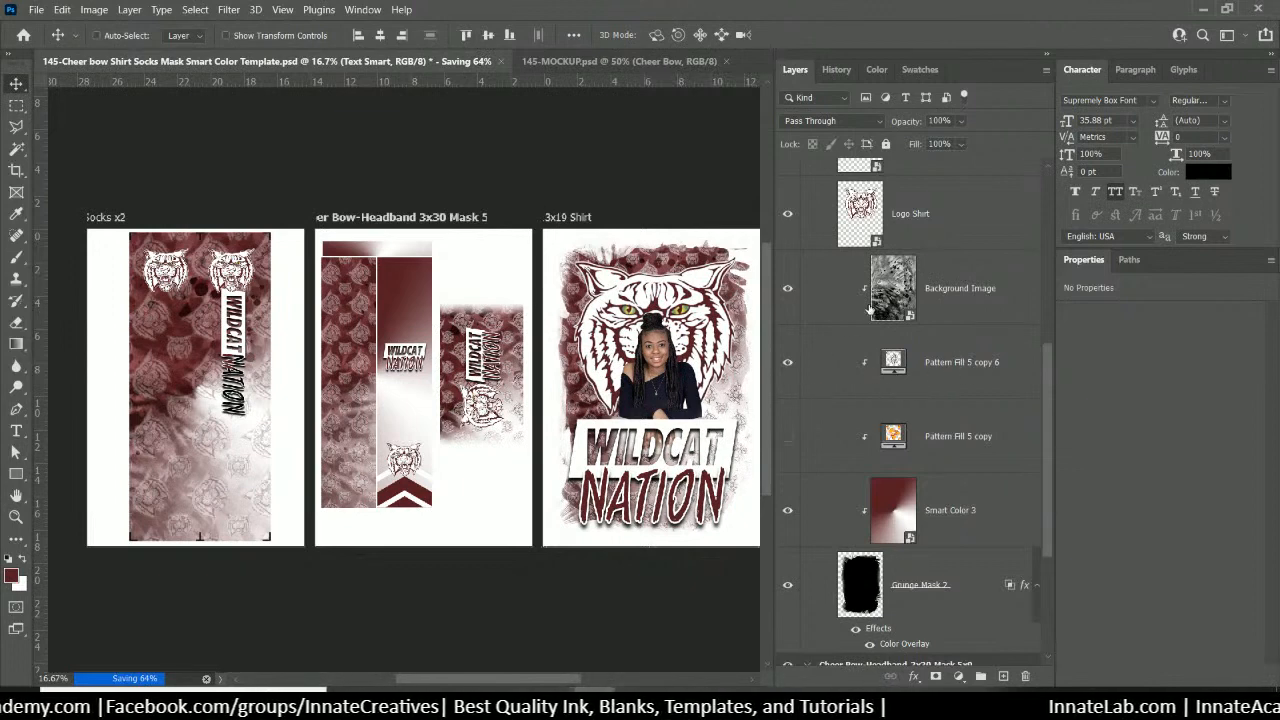
scroll(940, 406, "down", 3)
scroll(955, 424, "down", 1)
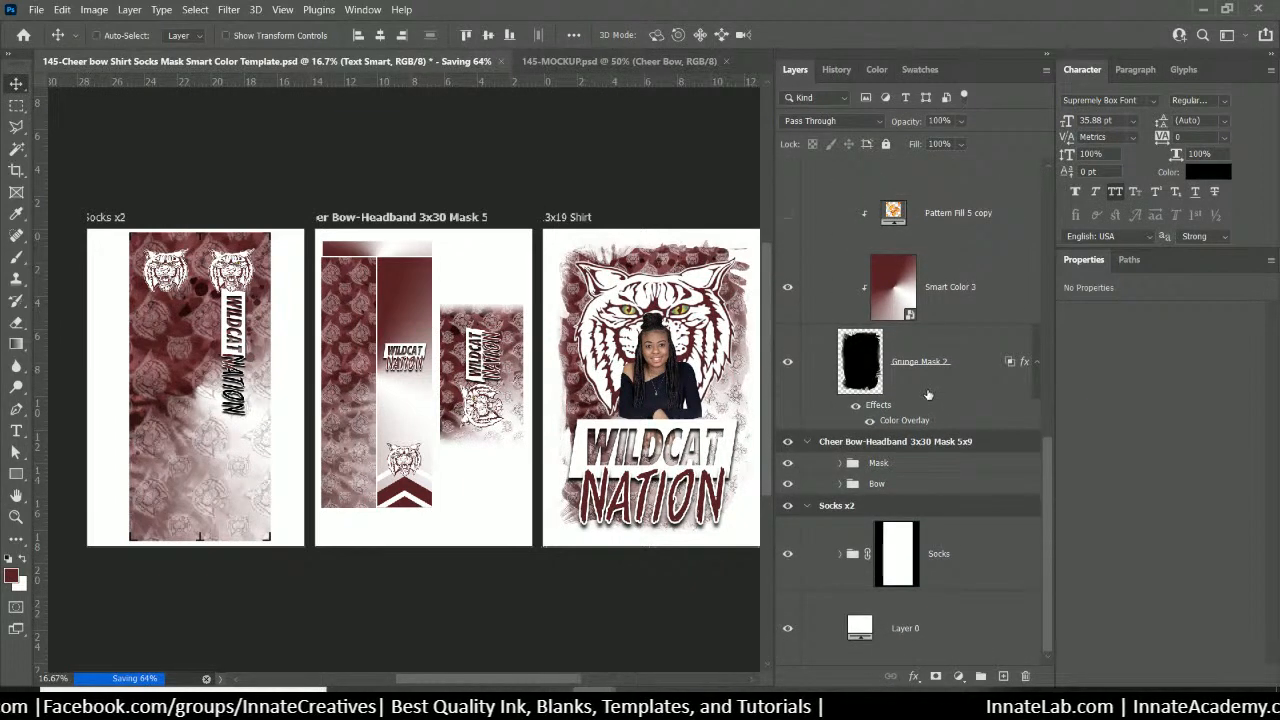
left_click(921, 394)
scroll(897, 394, "up", 2)
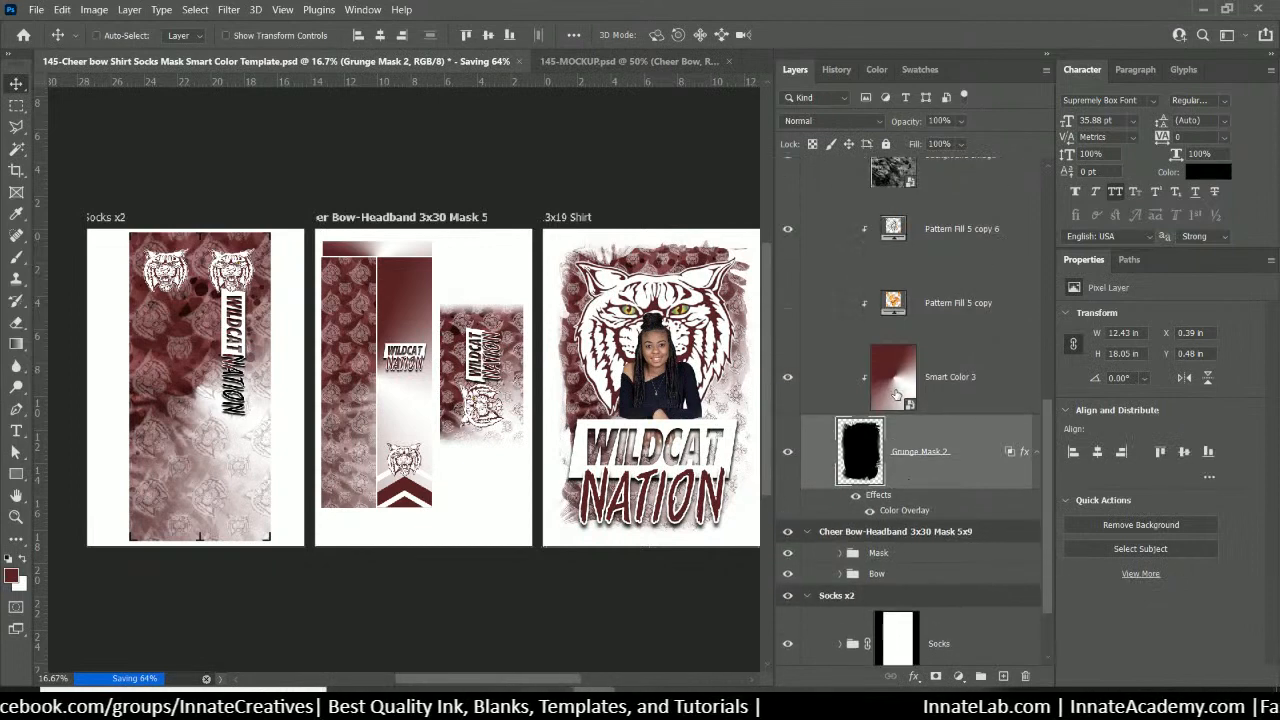
scroll(895, 395, "up", 3)
scroll(882, 402, "down", 4)
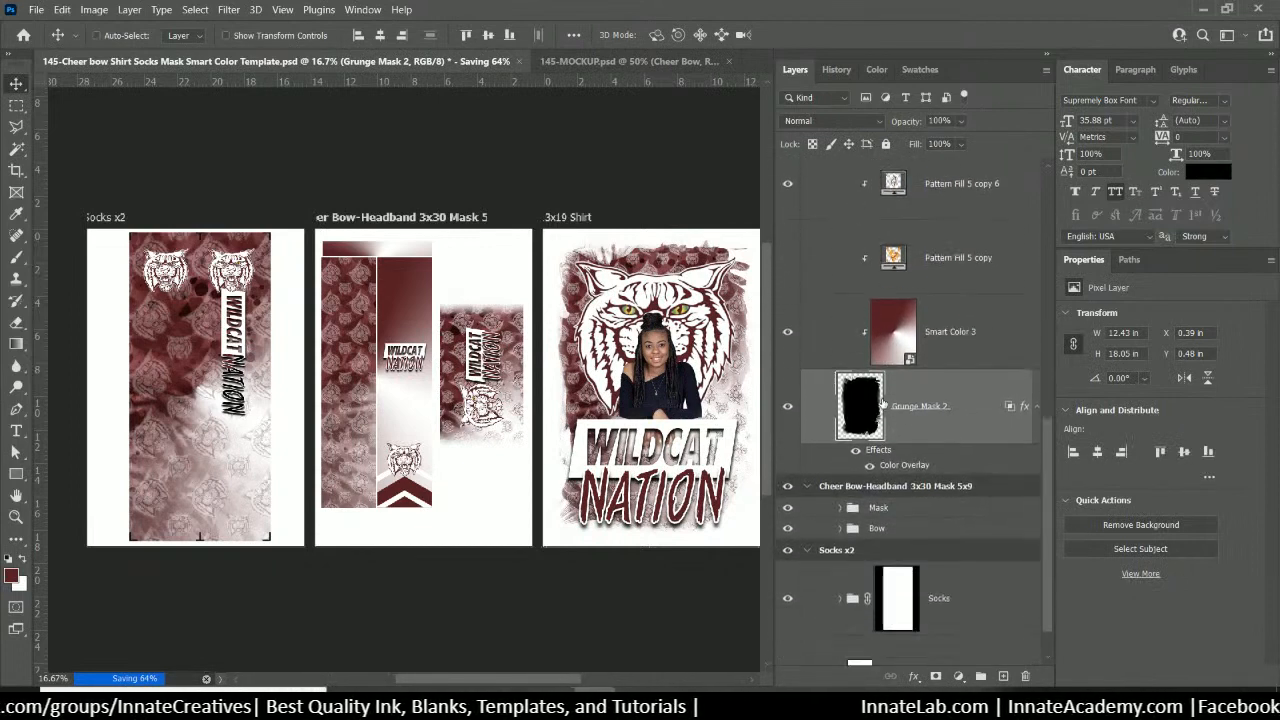
scroll(882, 402, "up", 15)
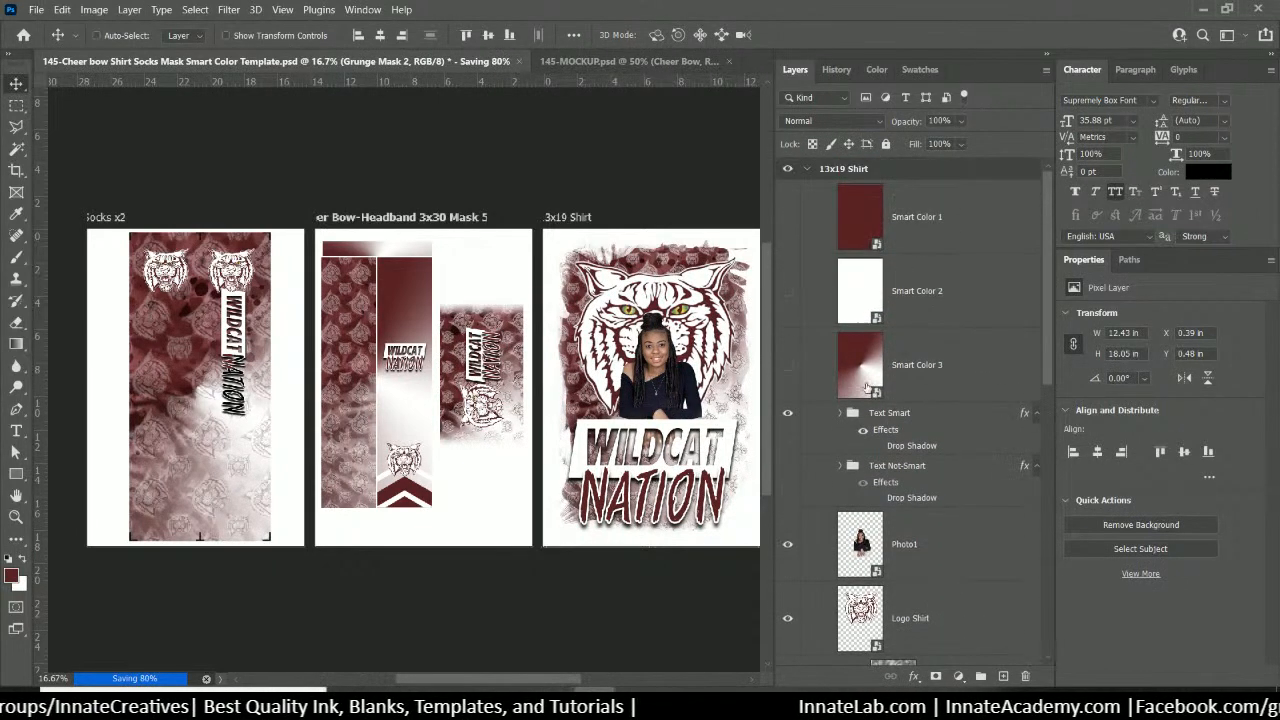
left_click(809, 170)
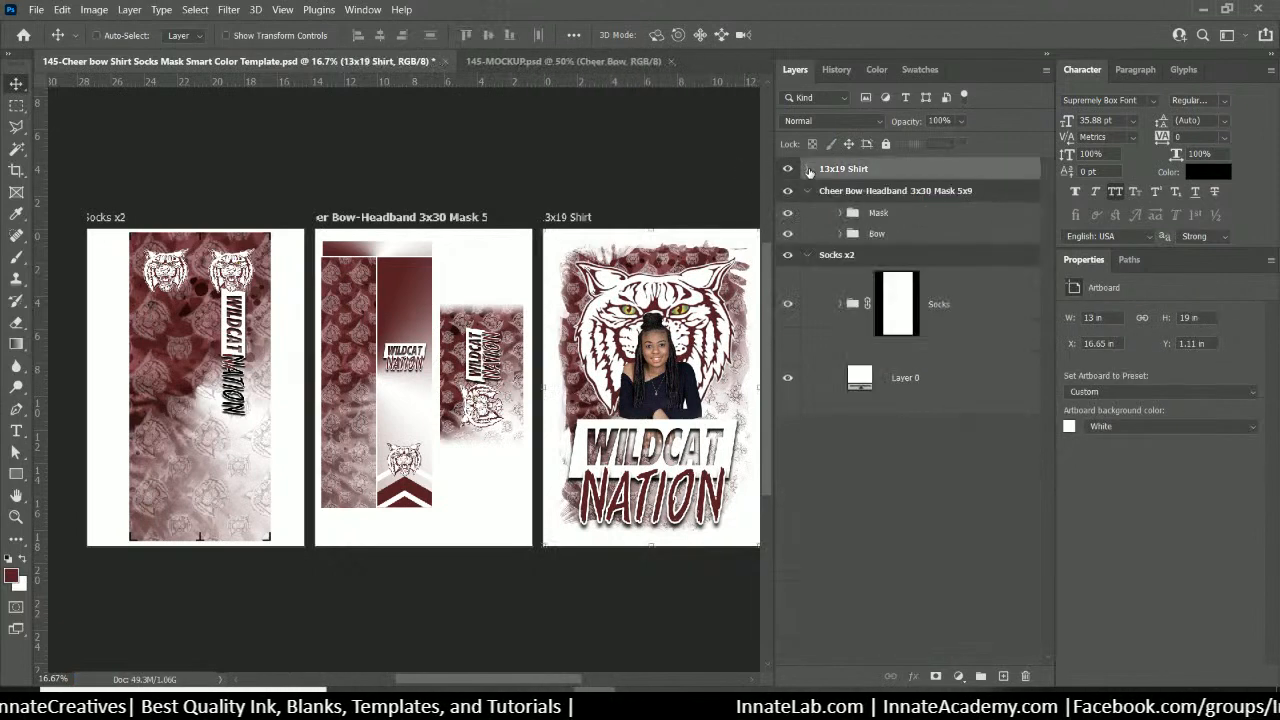
Check the Socks group's artwork by toggling its visibility, select Layer 0, and save the template
left_click(990, 303)
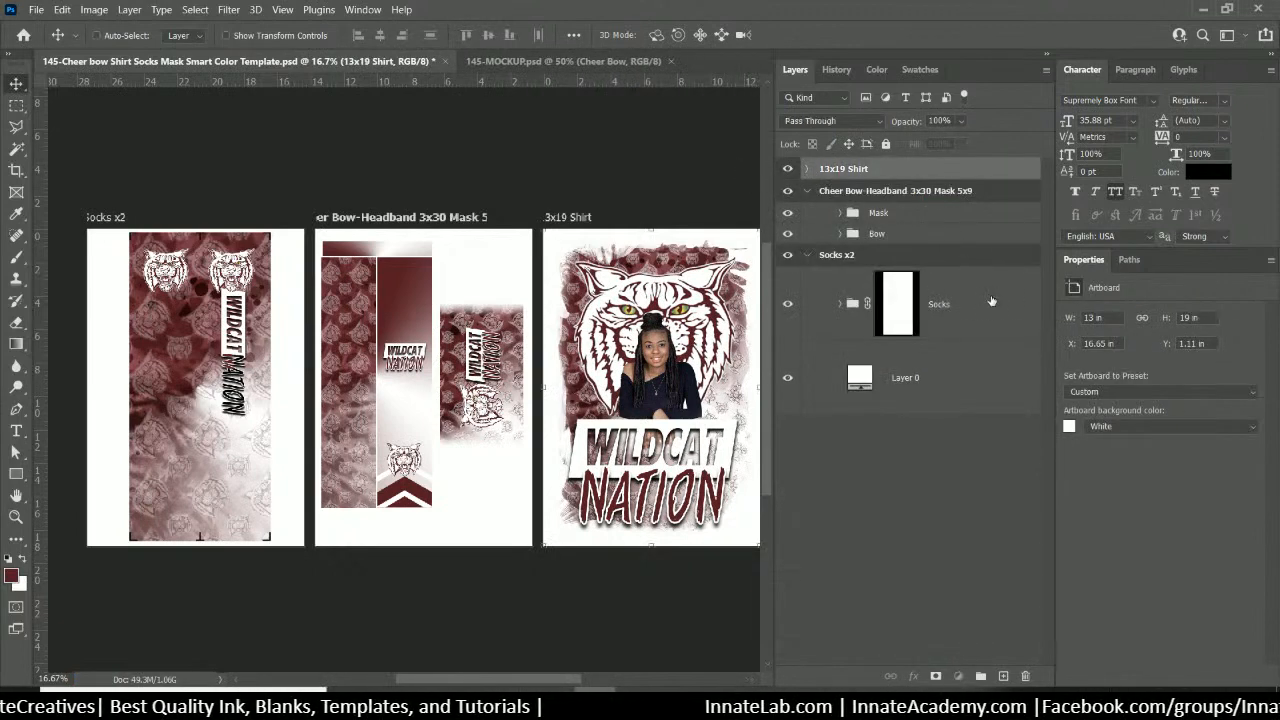
left_click(788, 304)
left_click(788, 304)
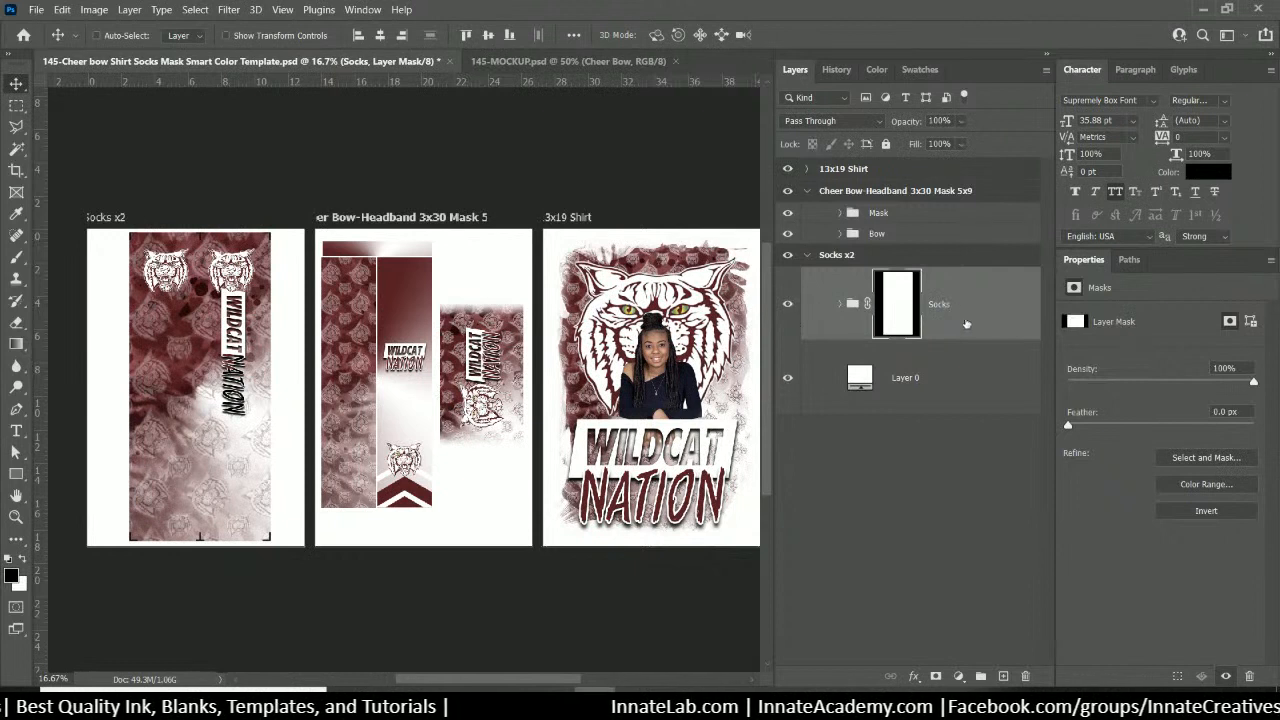
left_click(957, 380)
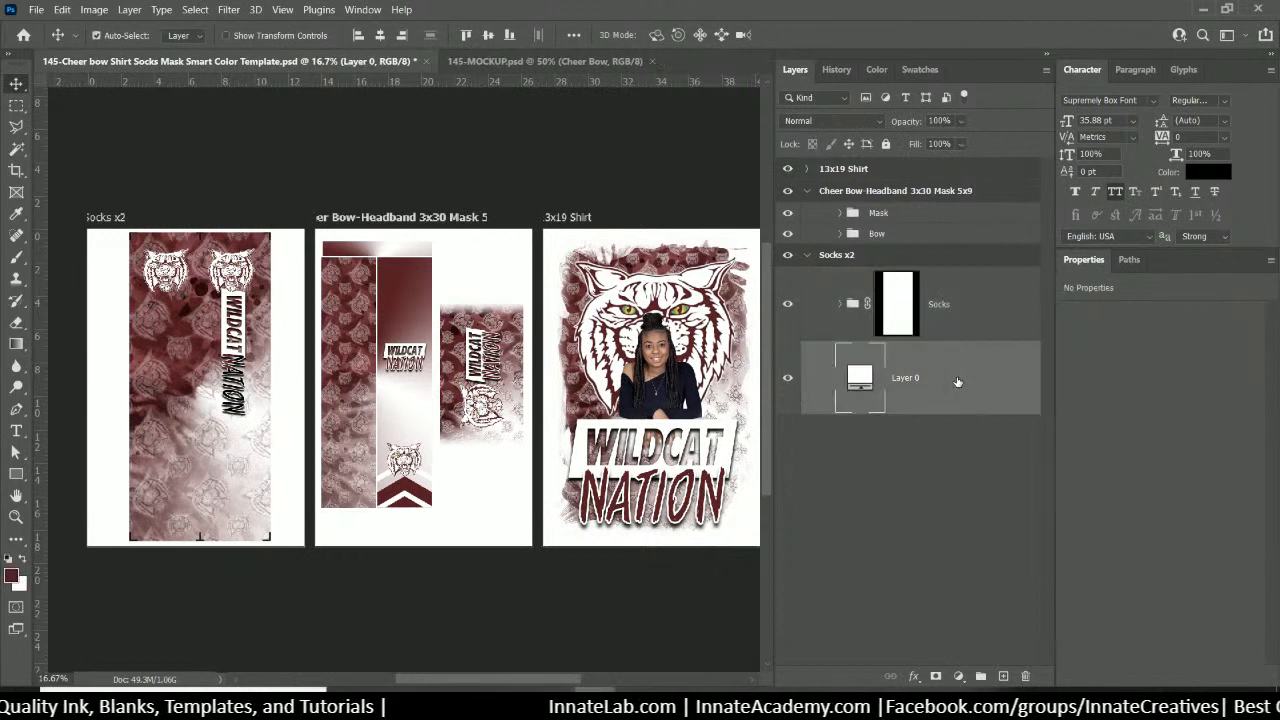
key("ctrl+s")
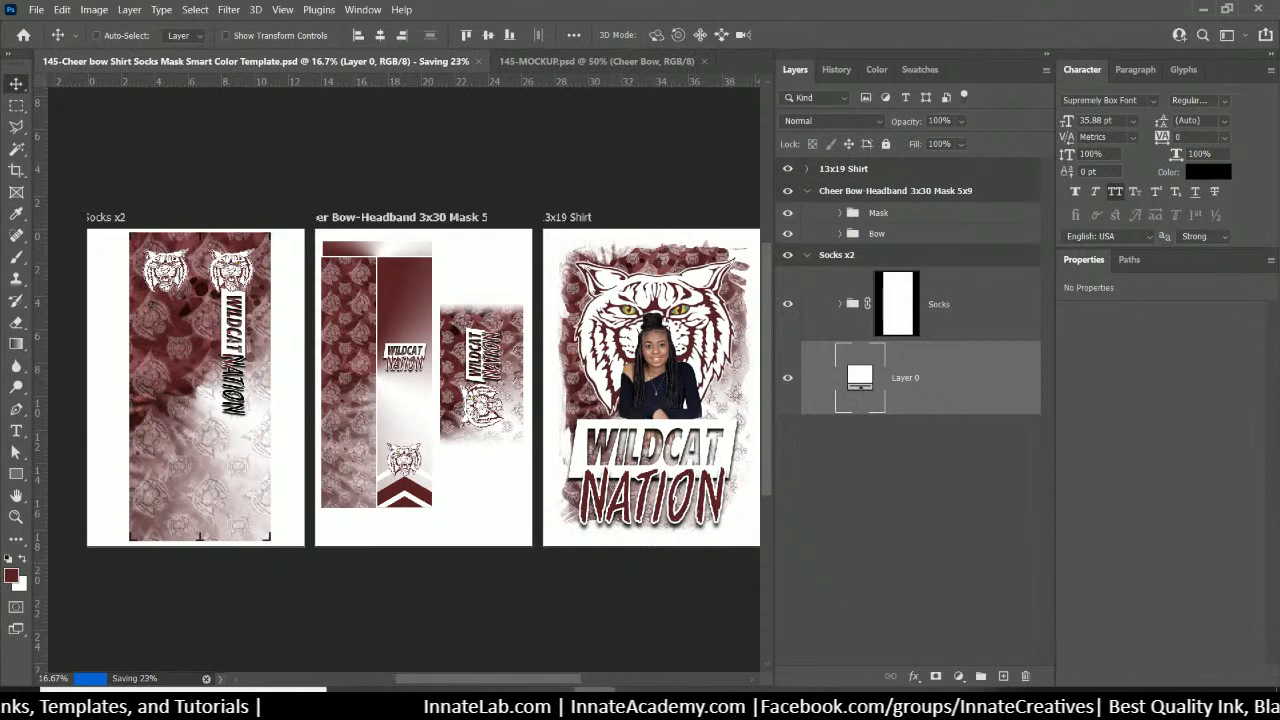
Look at the 145-MOCKUP.psd document and return to the template document
left_click(513, 60)
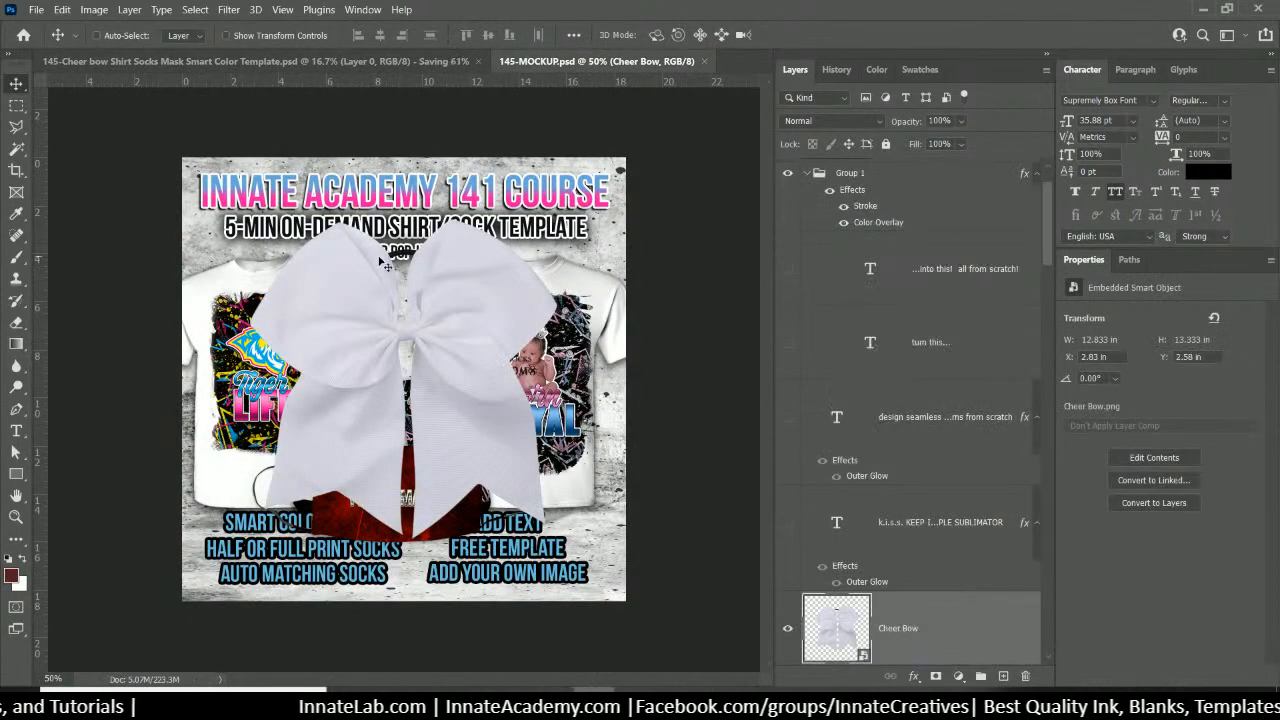
left_click(341, 63)
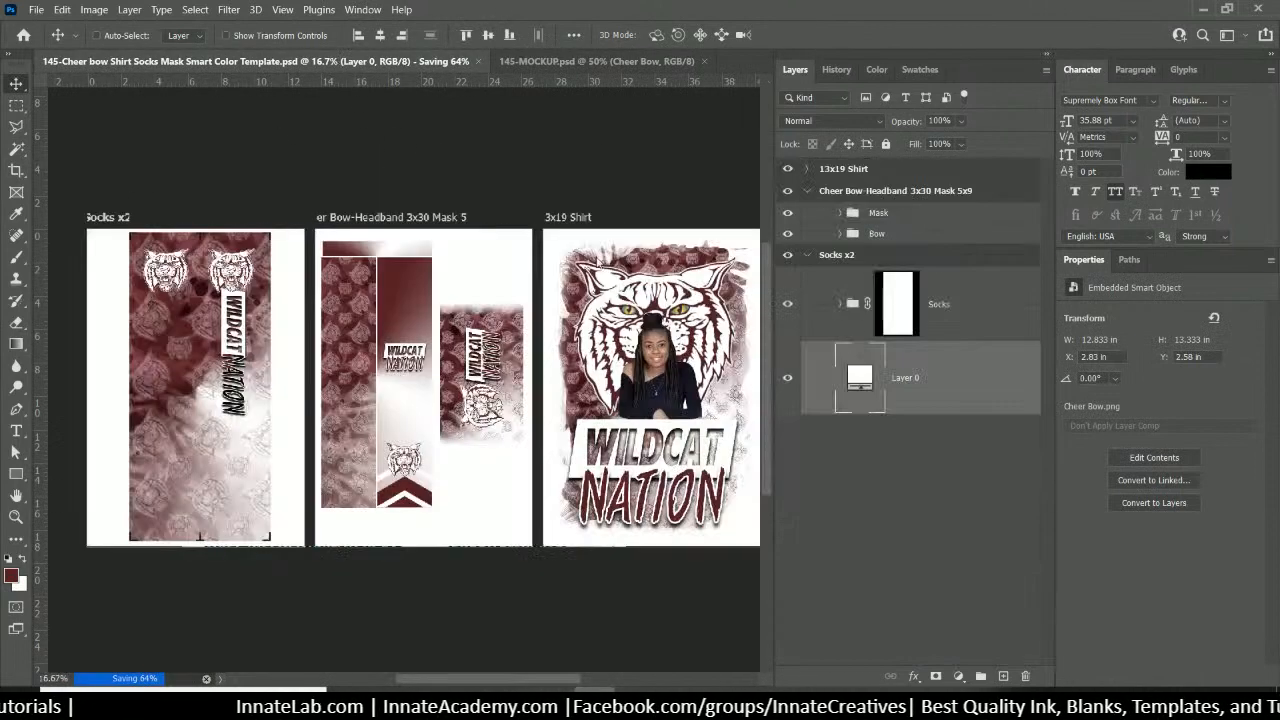
left_click(528, 62)
left_click(188, 62)
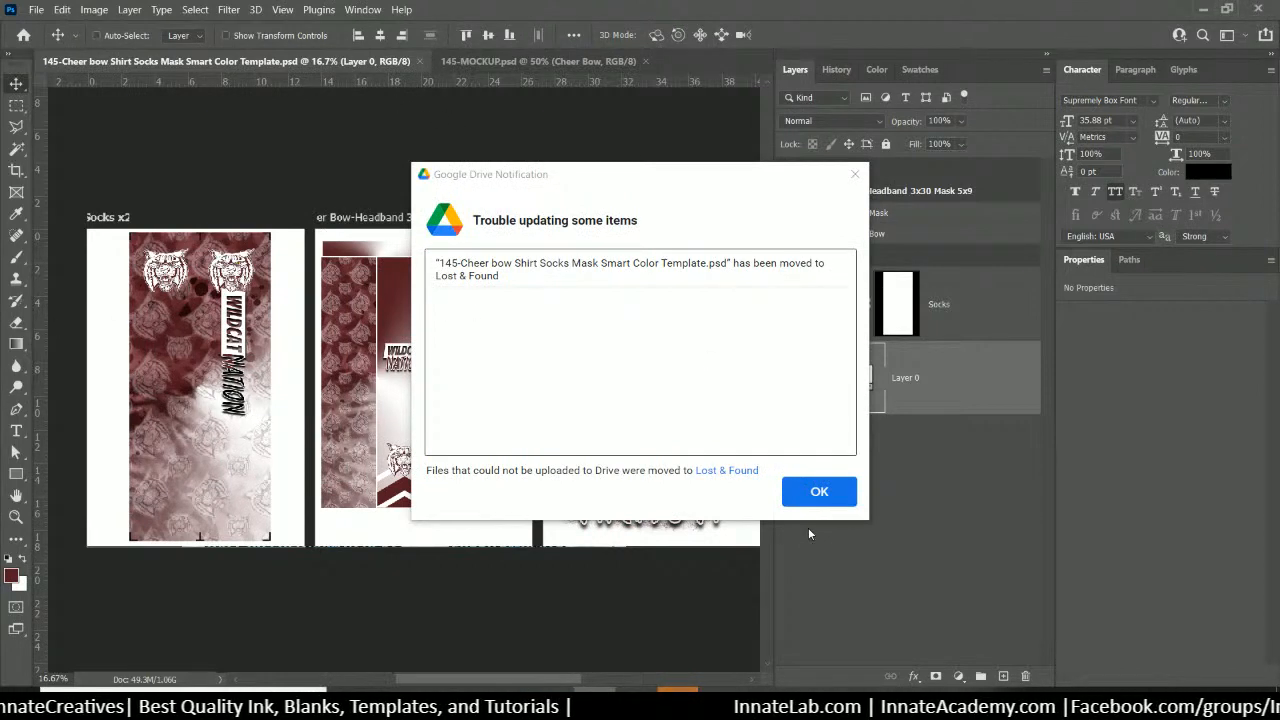
Dismiss the Google Drive notification and save the template in folder 145 as 145-Cheer bow Shirt Socks Mask Smart Color Template Class
left_click(816, 492)
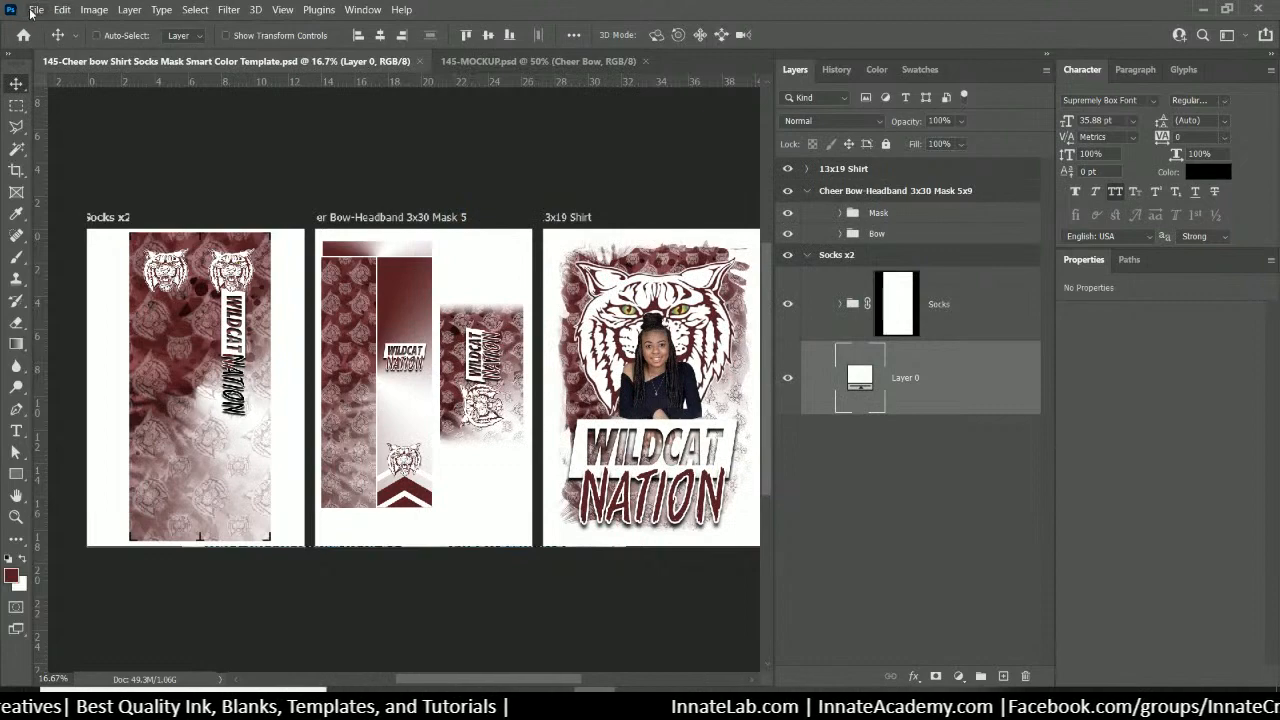
left_click(35, 9)
left_click(93, 206)
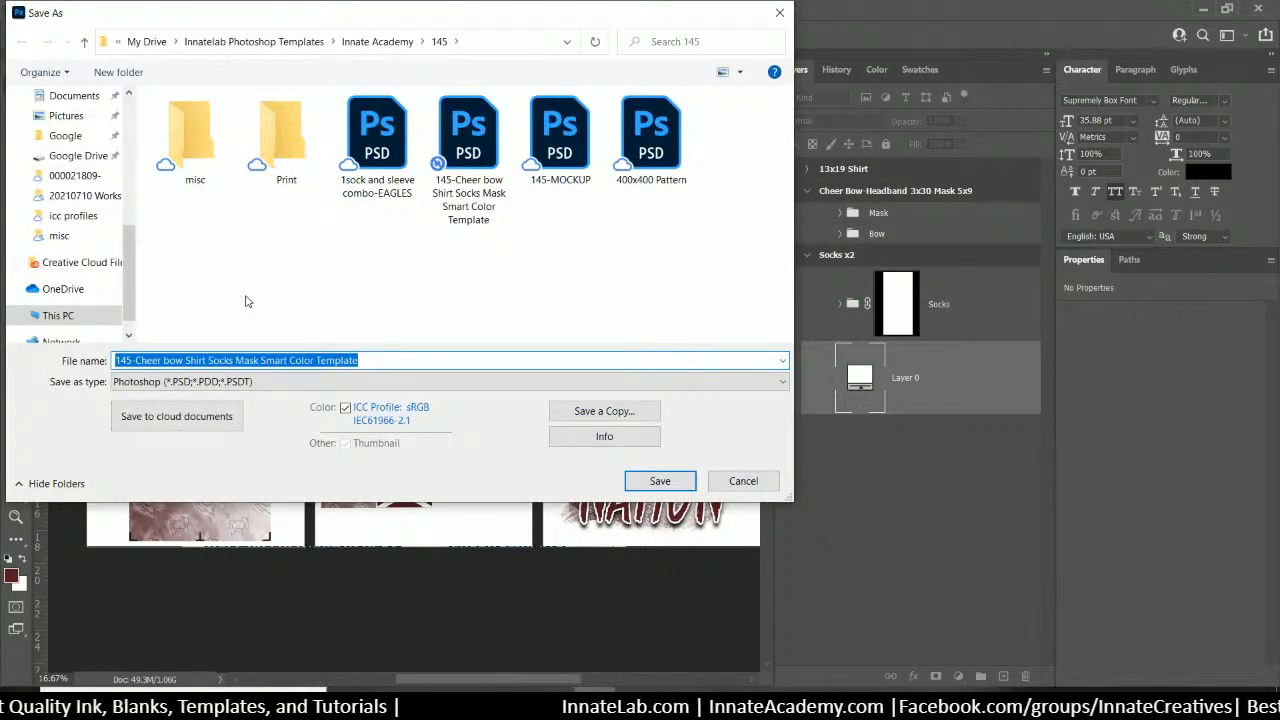
left_click(370, 361)
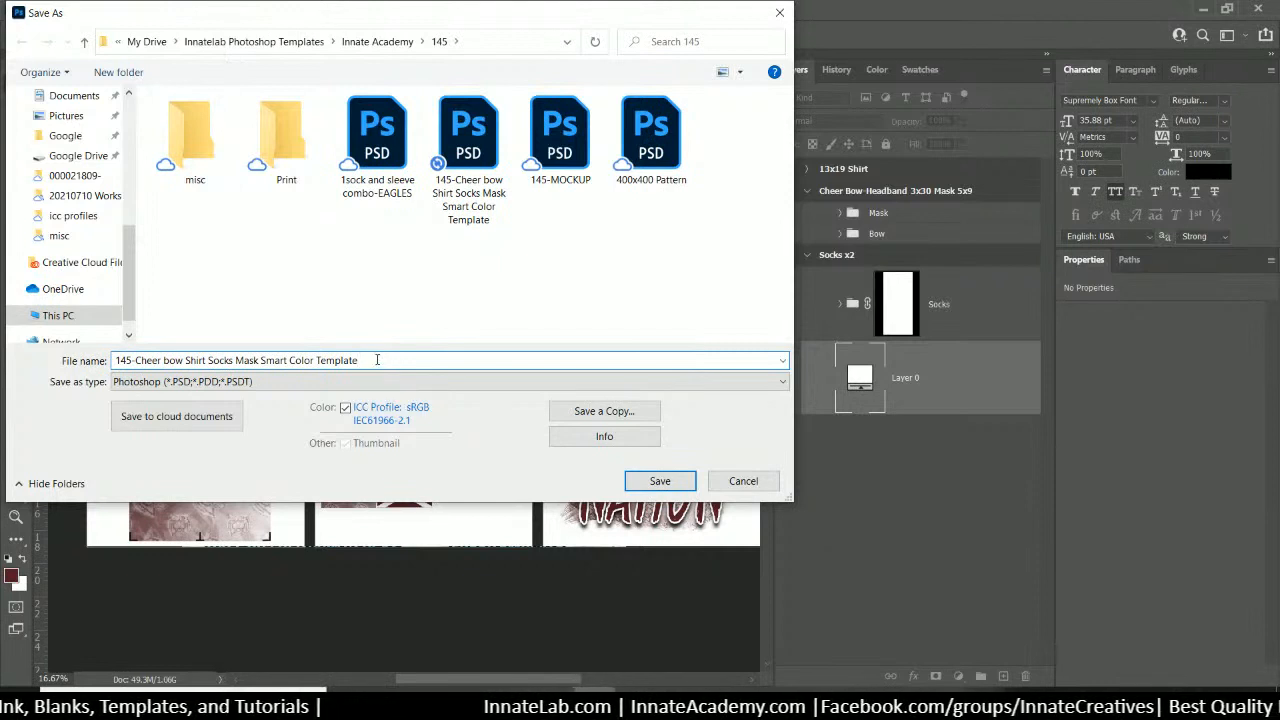
type("Class")
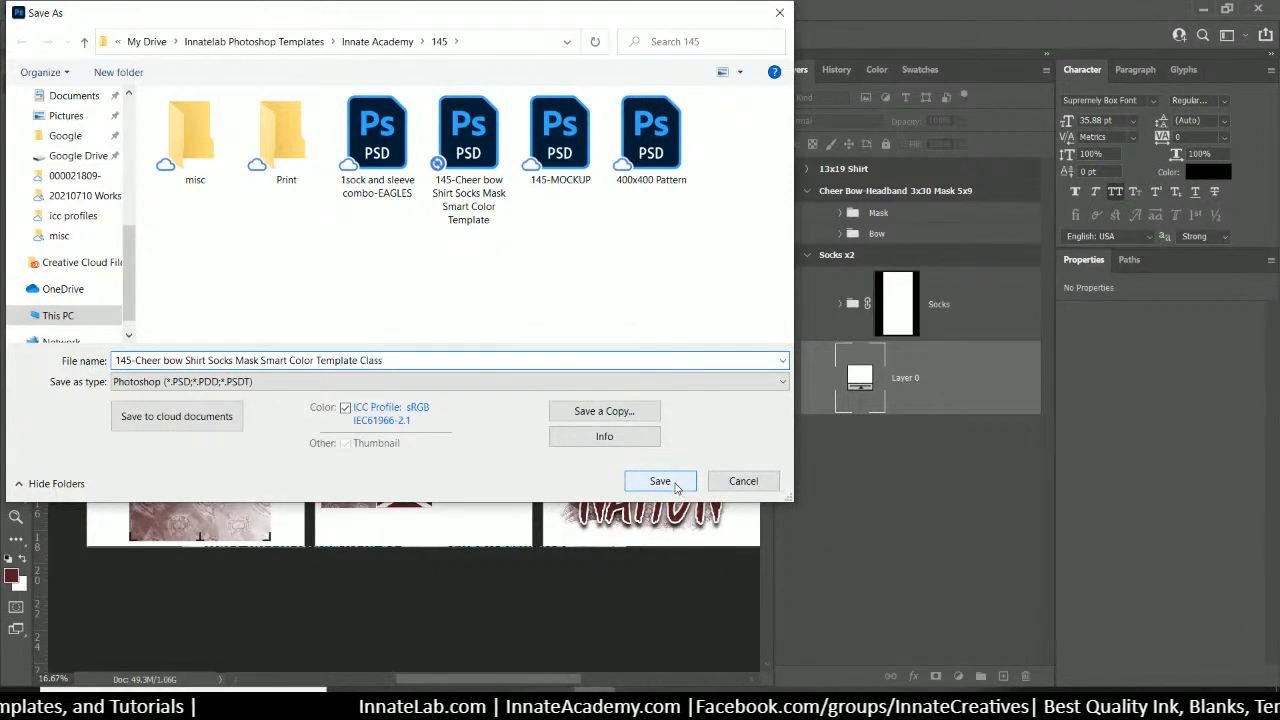
left_click(660, 481)
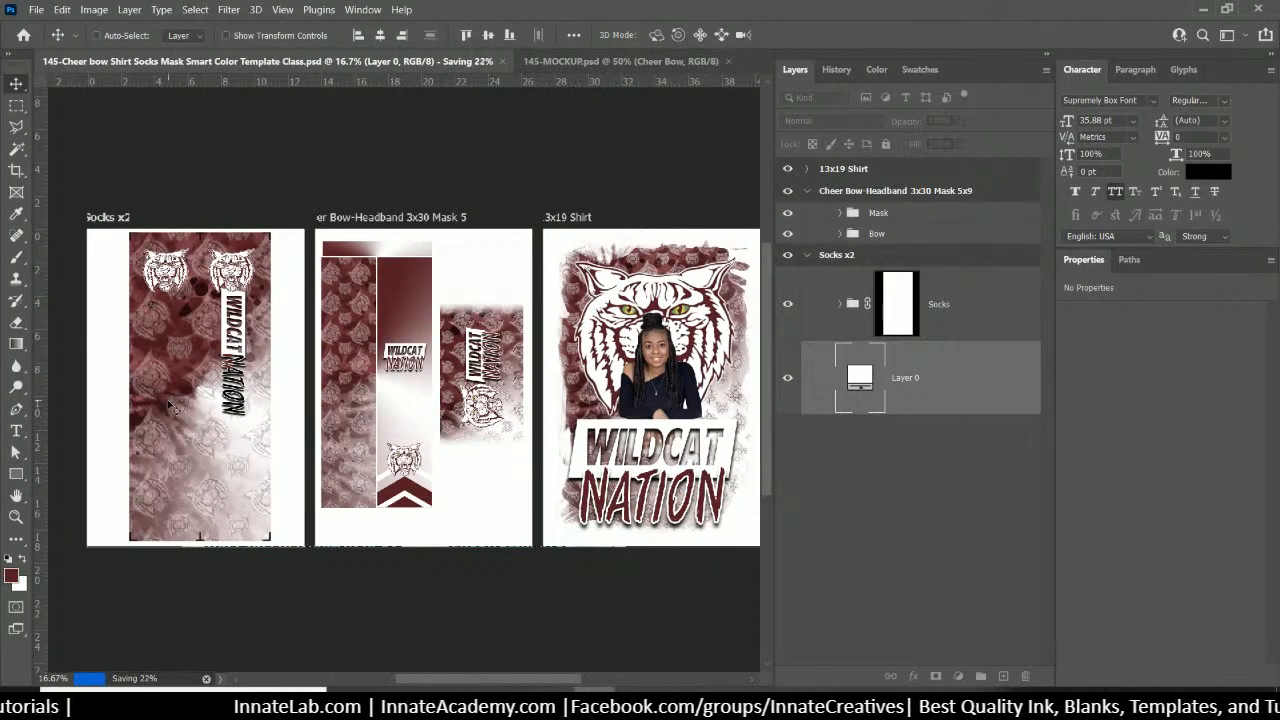
Switch to File Explorer and look through folder 145 for the saved template files
key("e")
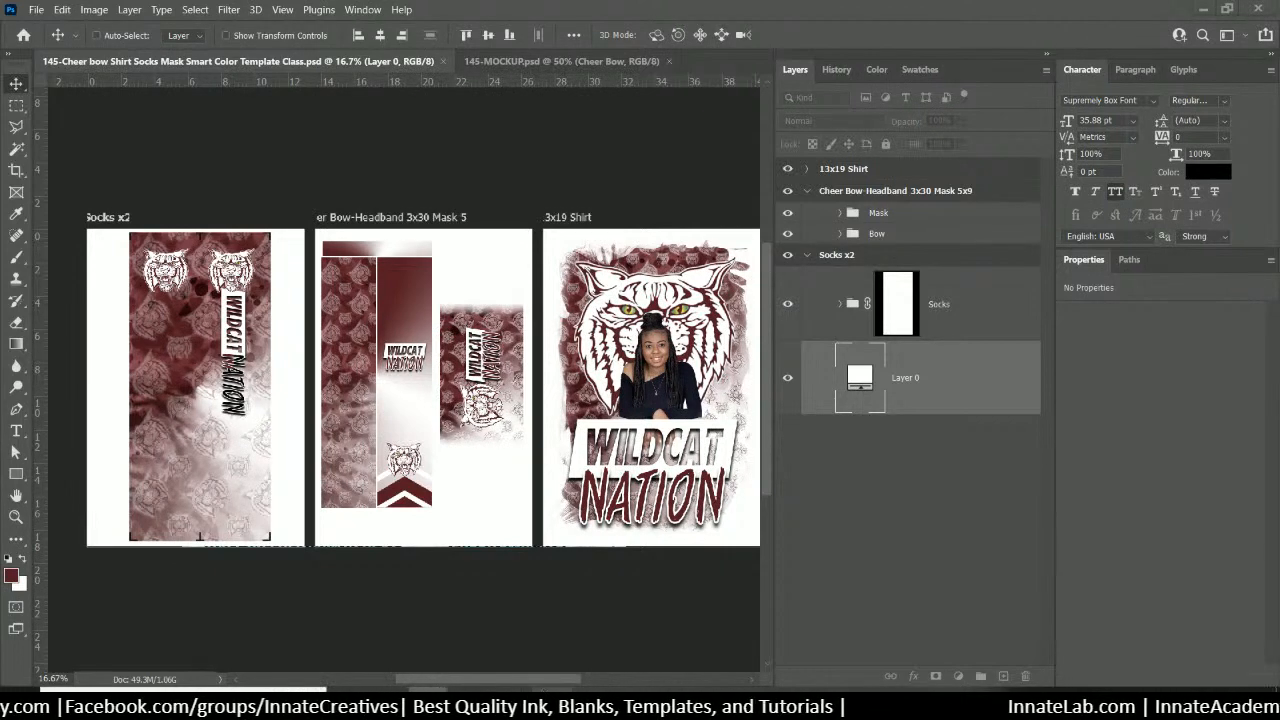
left_click(427, 702)
scroll(773, 280, "up", 3)
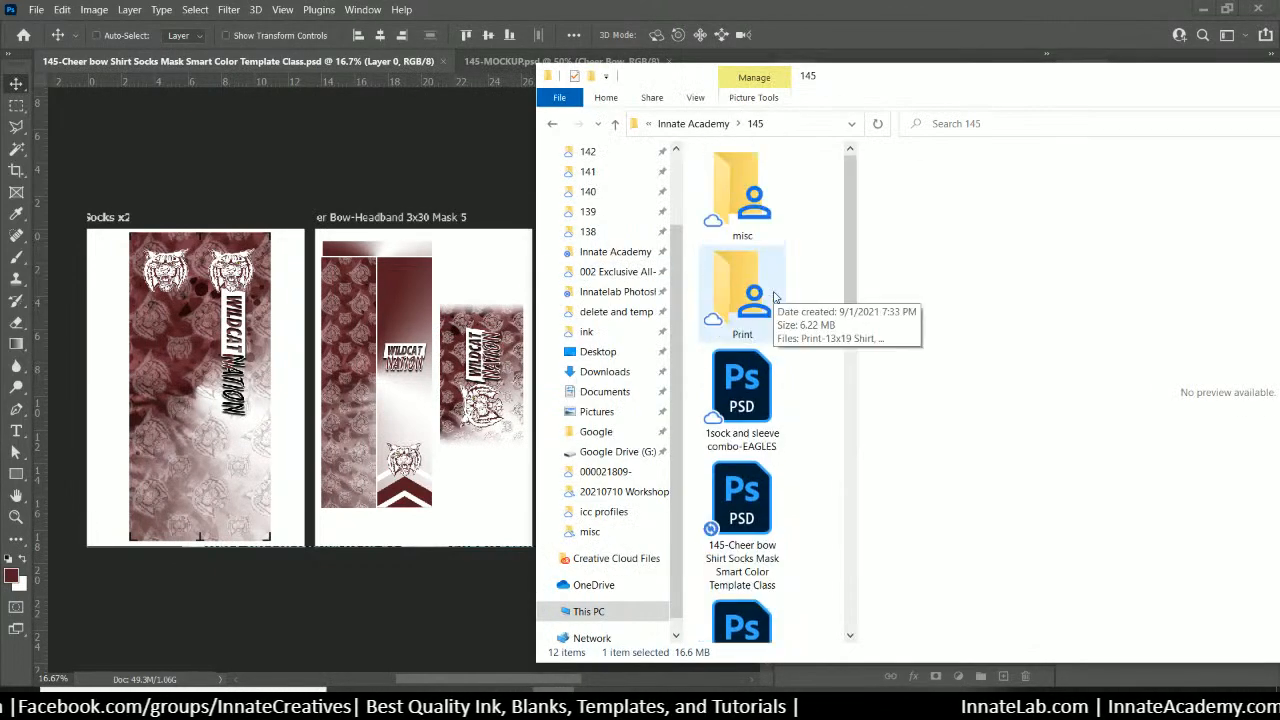
right_click(803, 225)
mouse_move(834, 238)
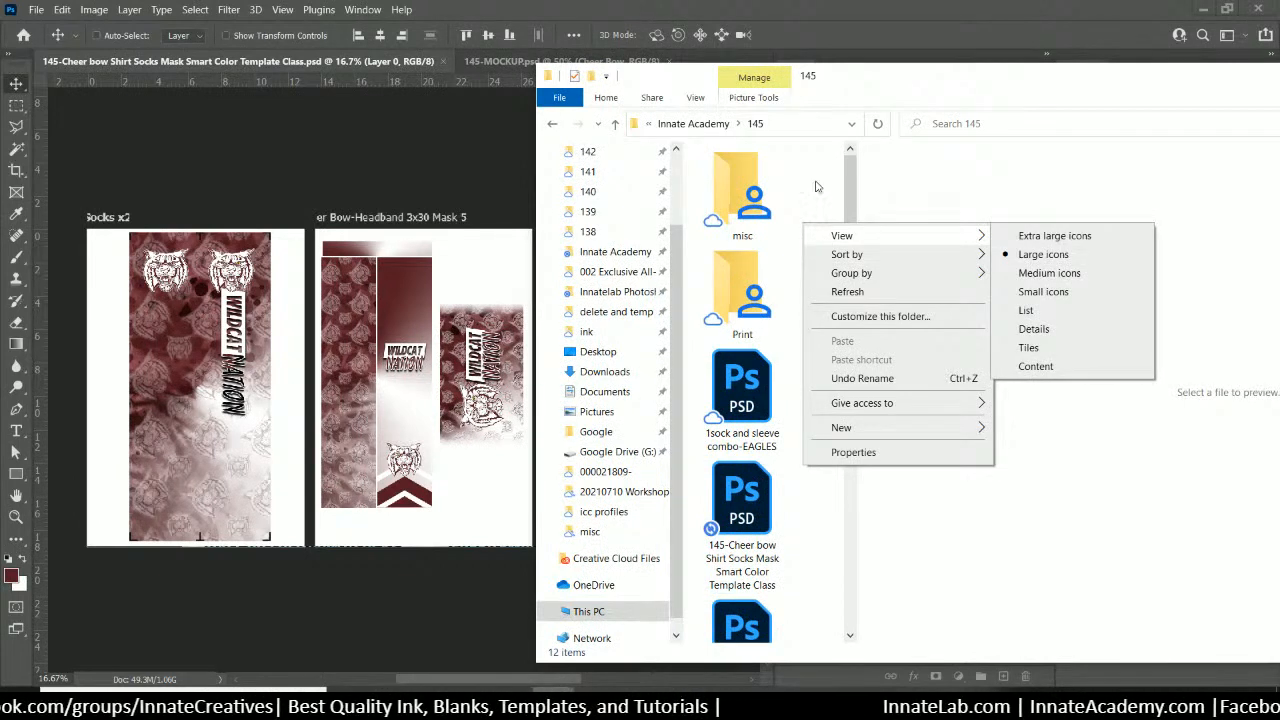
left_click(815, 186)
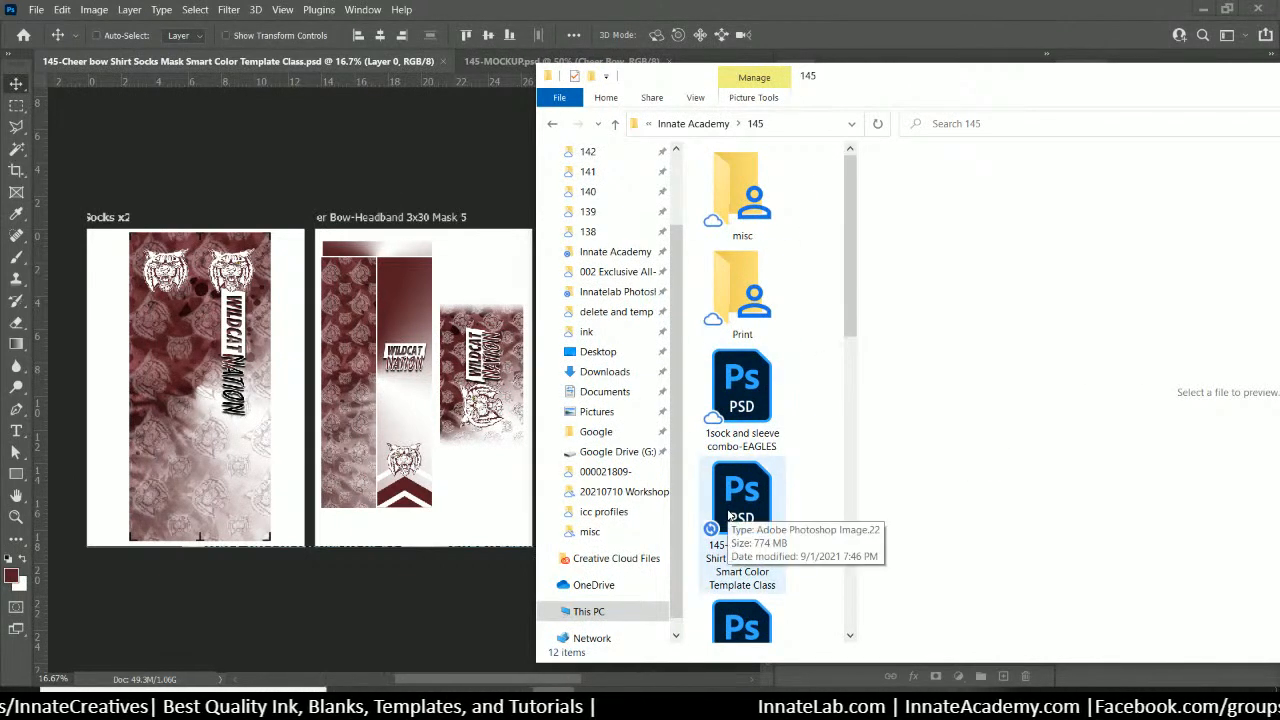
scroll(730, 515, "down", 3)
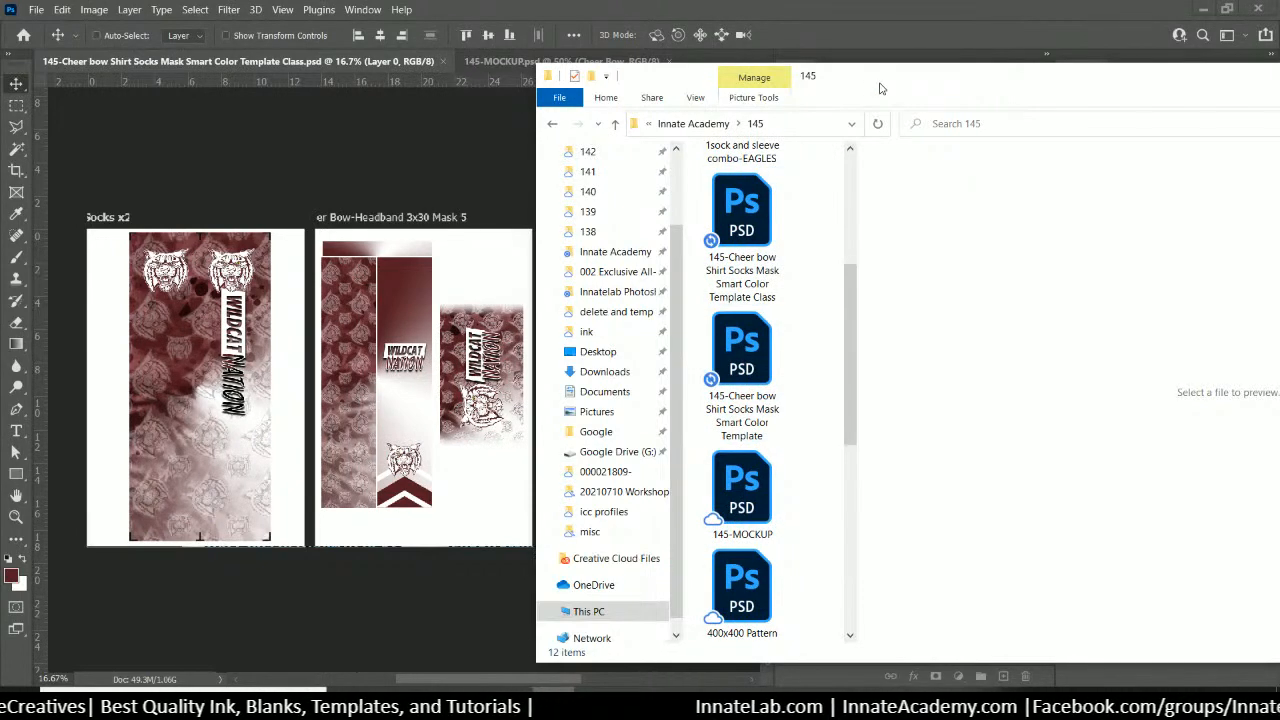
Move the File Explorer window and widen the file area so all items in folder 145 fit
left_click_drag(880, 89, 611, 30)
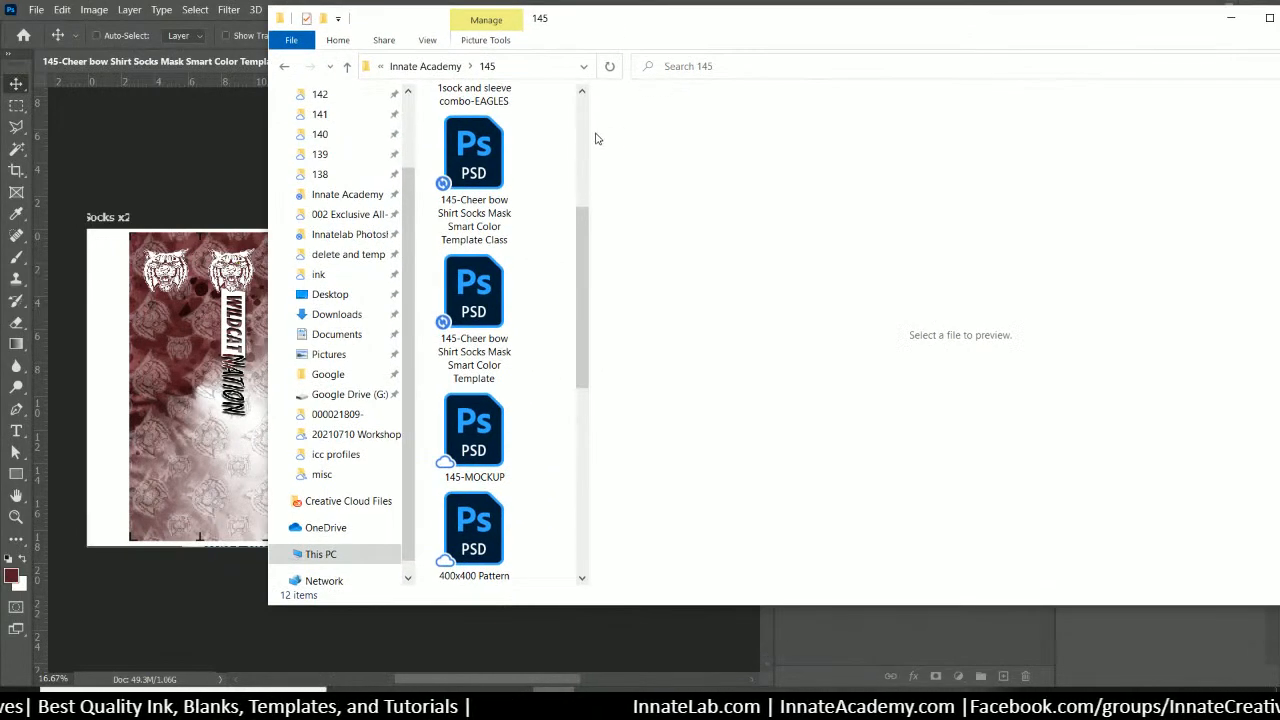
left_click_drag(586, 126, 895, 181)
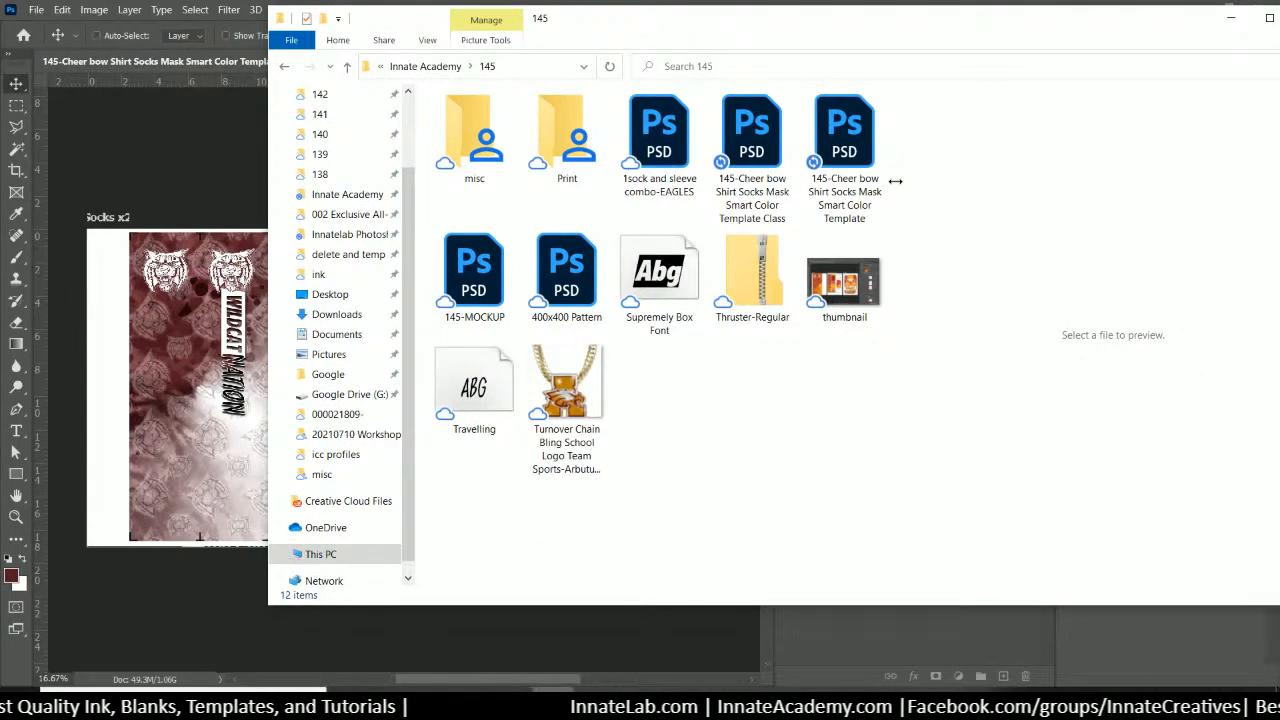
left_click(625, 285)
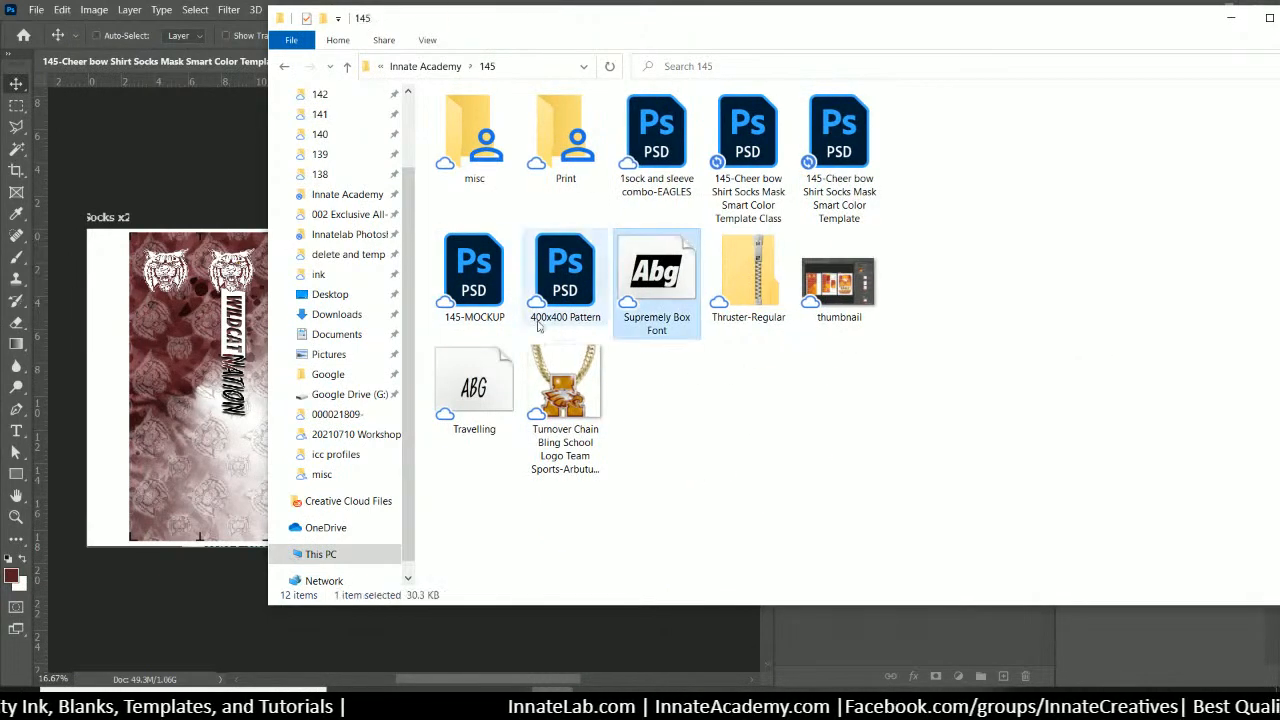
left_click(474, 385, "ctrl")
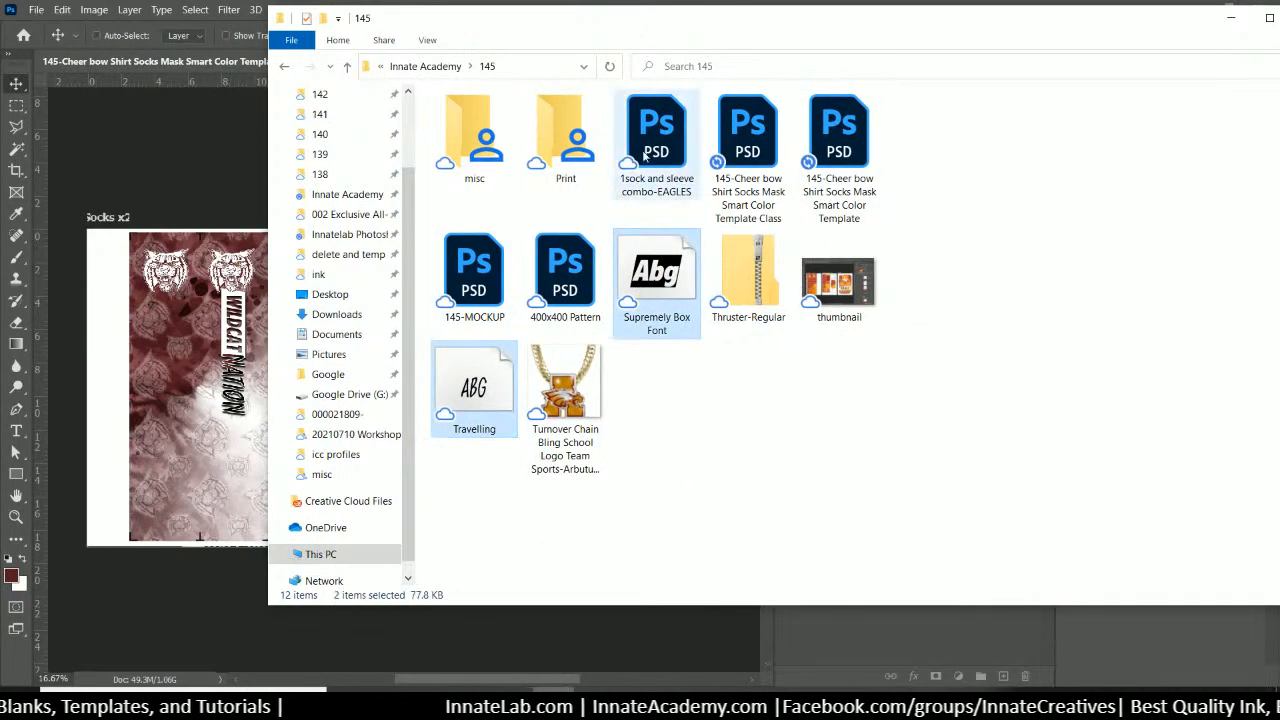
left_click(757, 130, "ctrl")
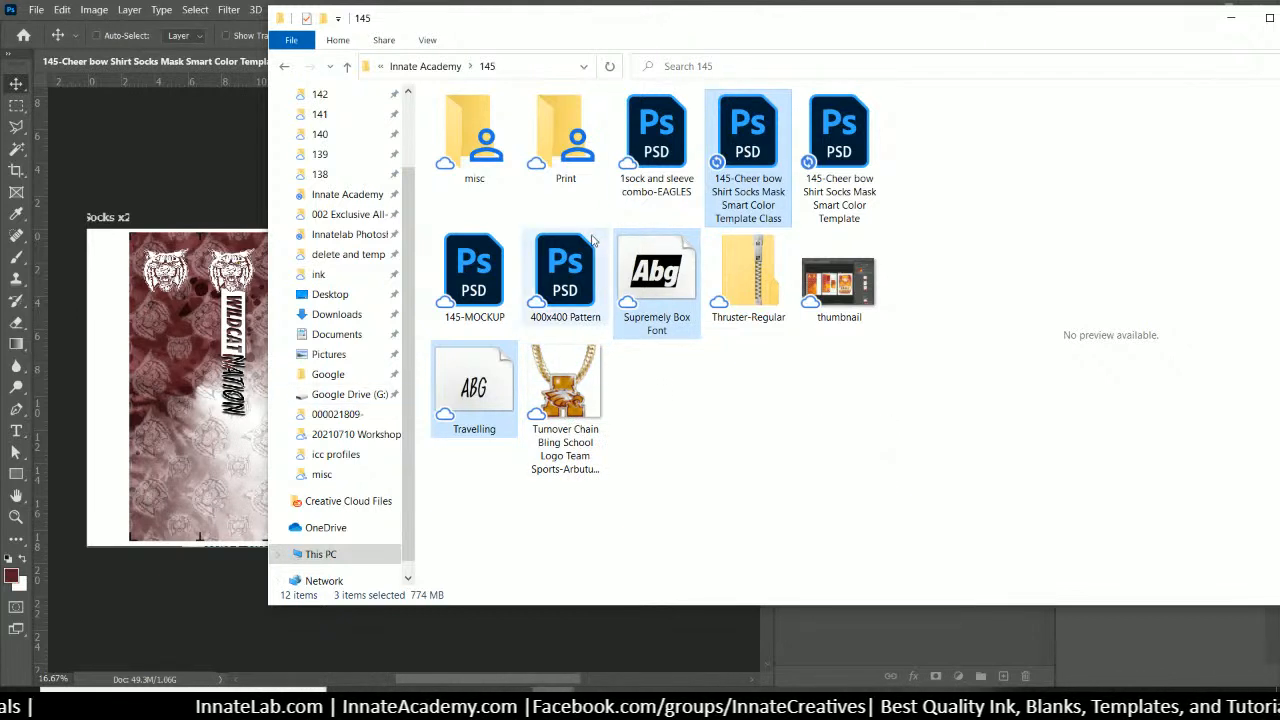
left_click(565, 287, "ctrl")
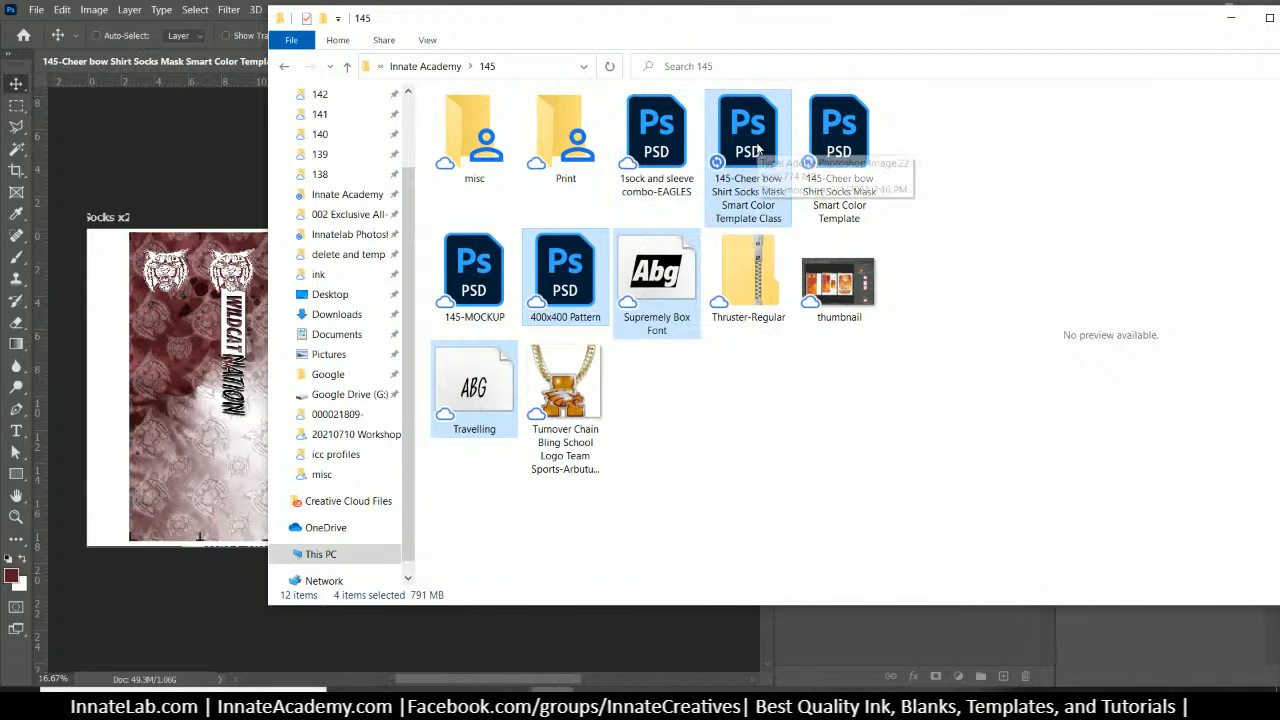
right_click(759, 149)
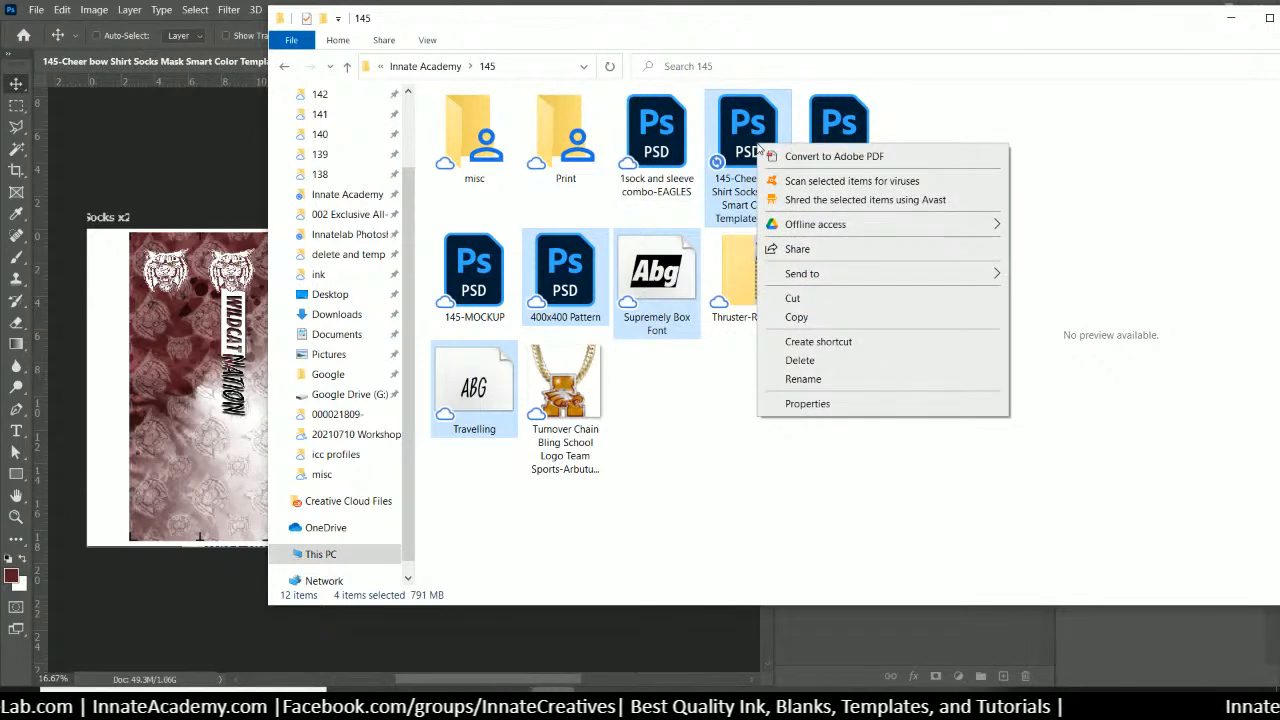
left_click(745, 401)
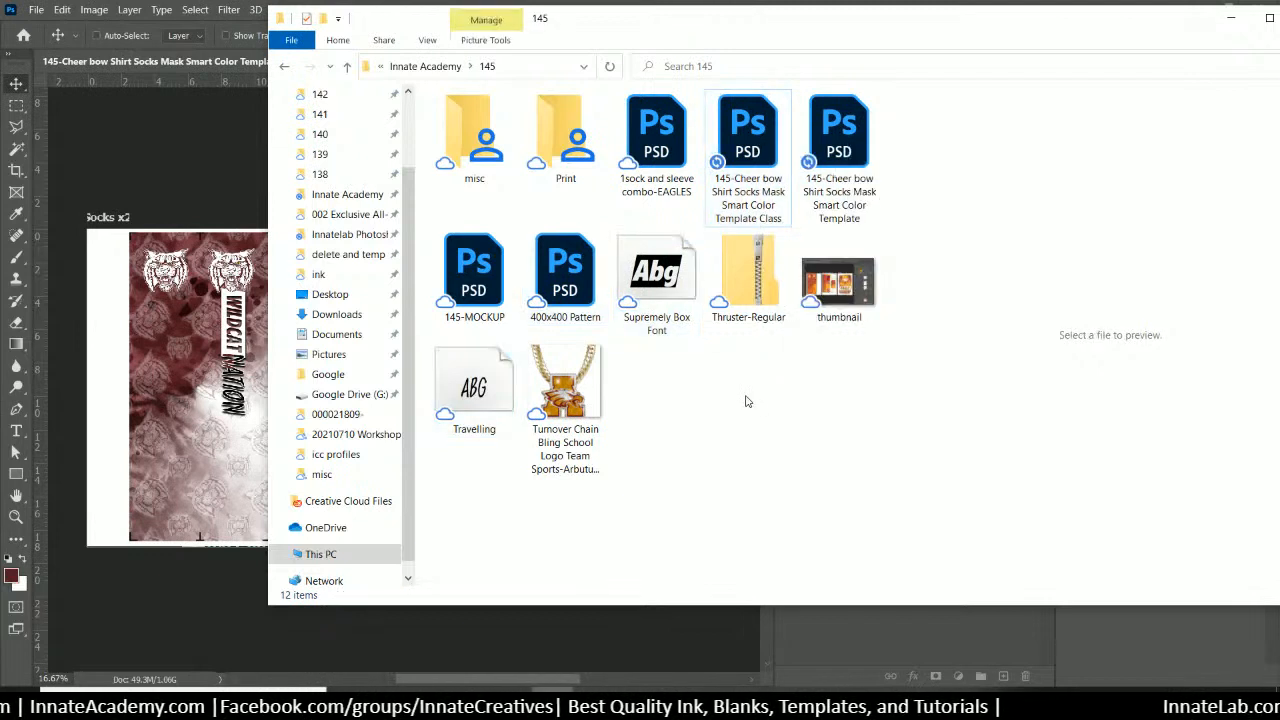
Copy the Template Class PSD, 400x400 Pattern, Supremely Box Font and Travelling files from folder 145
left_click(732, 150)
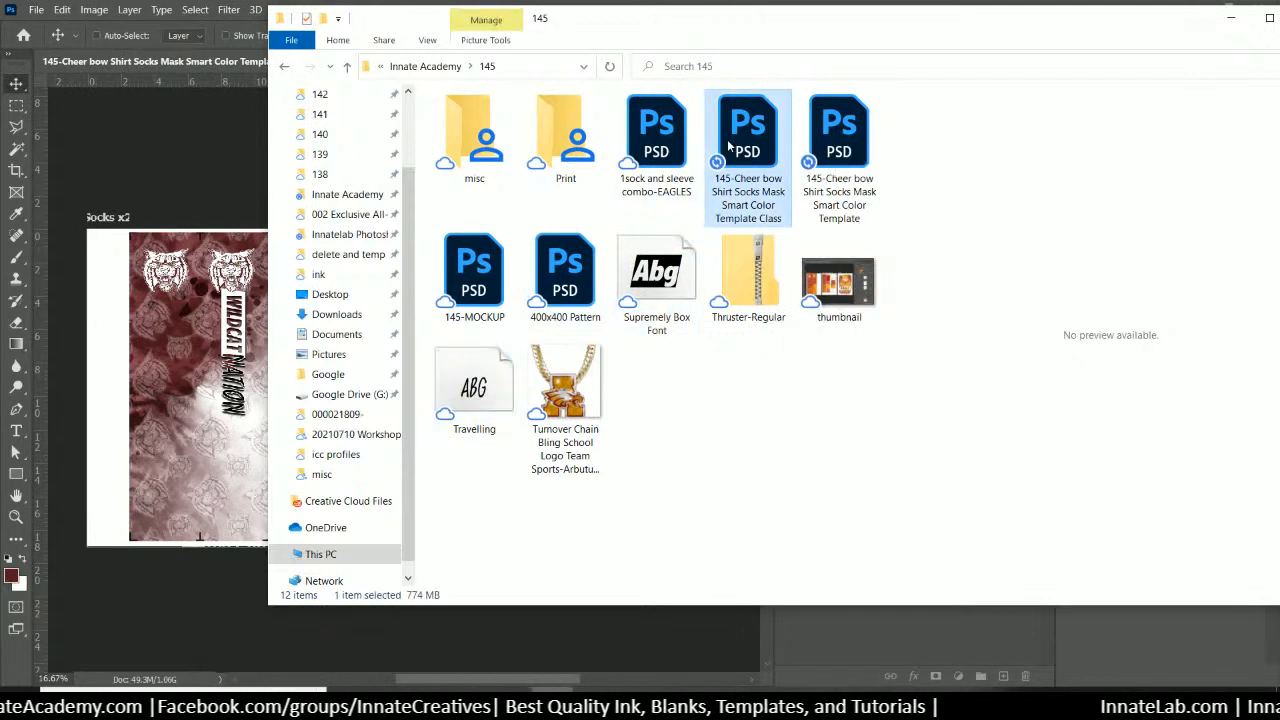
left_click(675, 272, "ctrl")
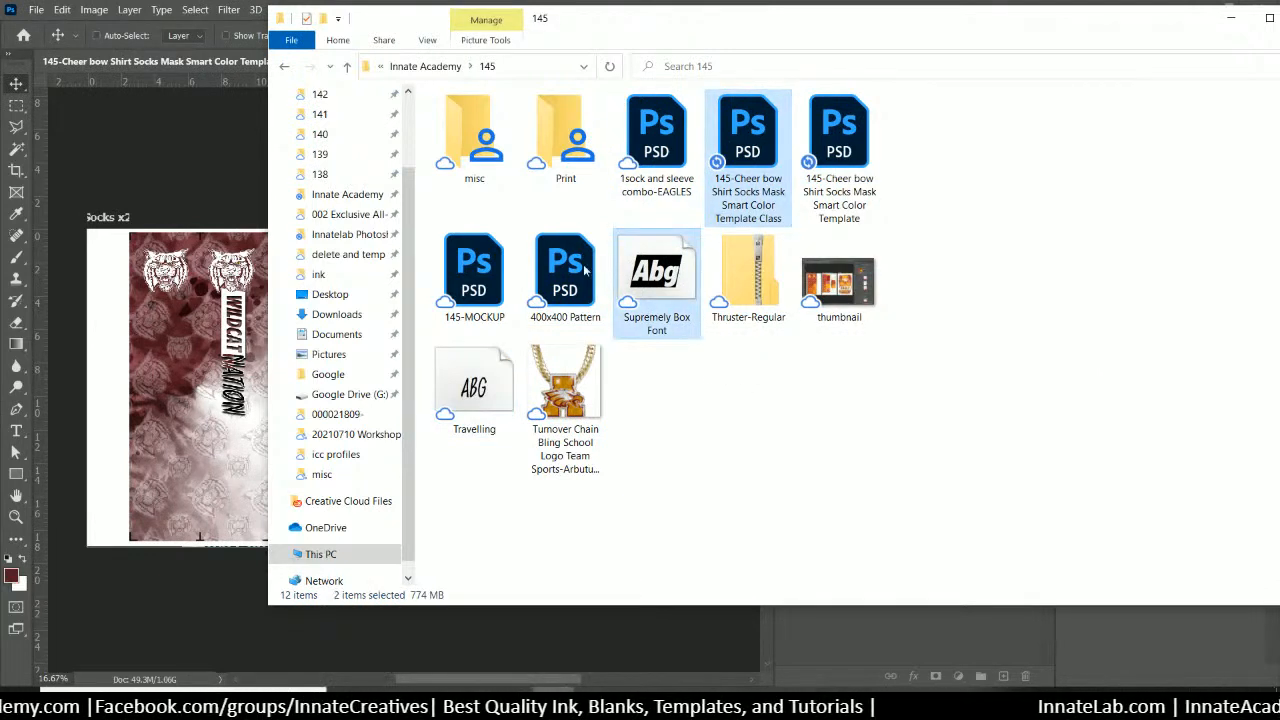
left_click(567, 250, "ctrl")
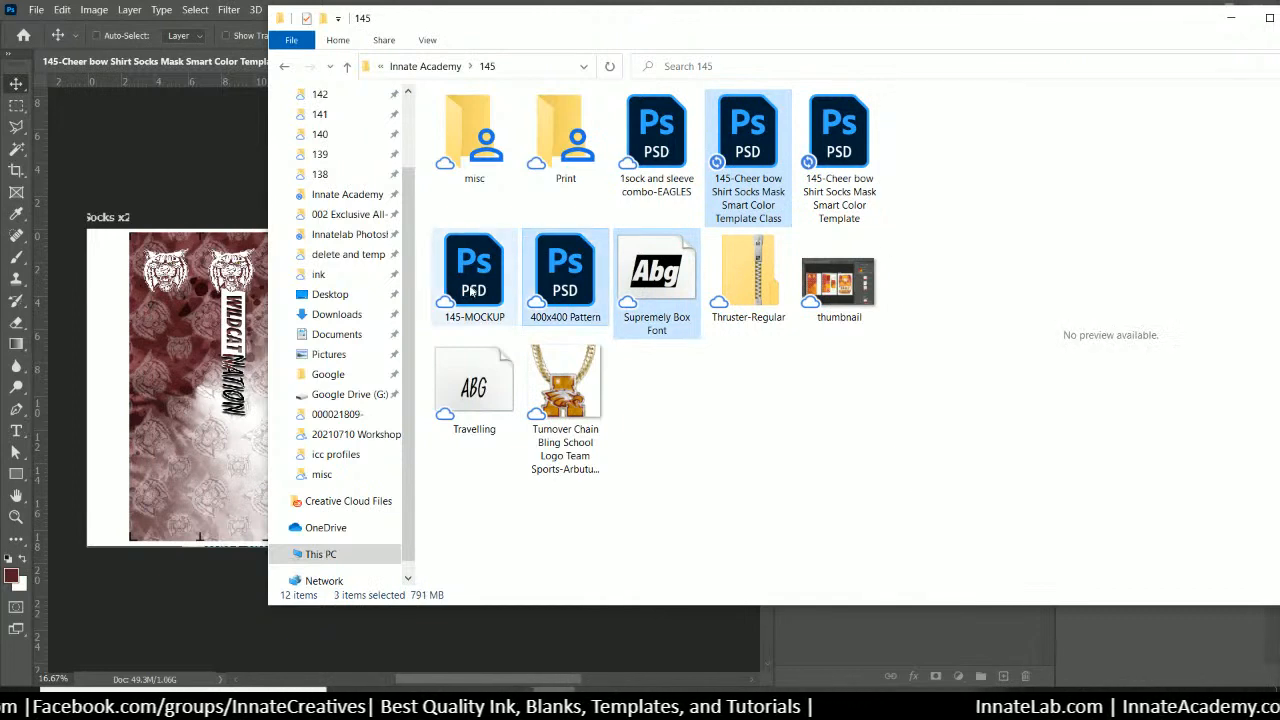
left_click(476, 390, "ctrl")
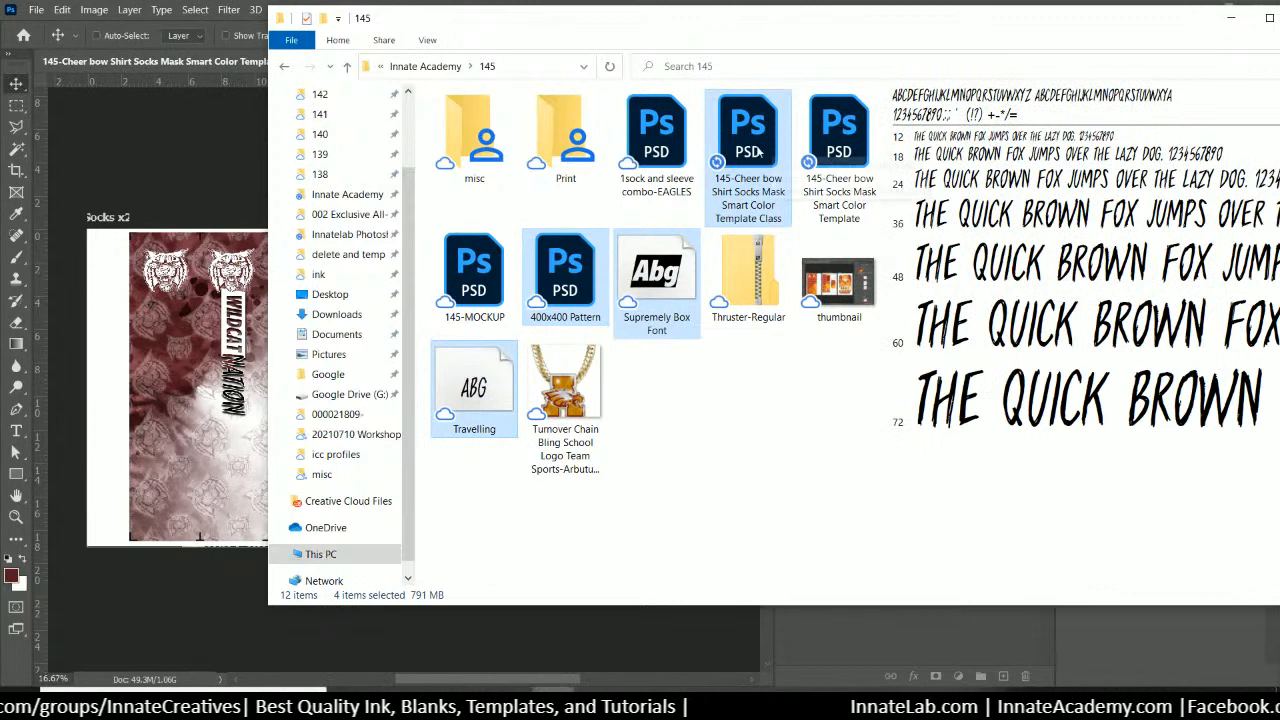
Create a folder named 145-Innate Academy on the Desktop
left_click(354, 299)
right_click(667, 526)
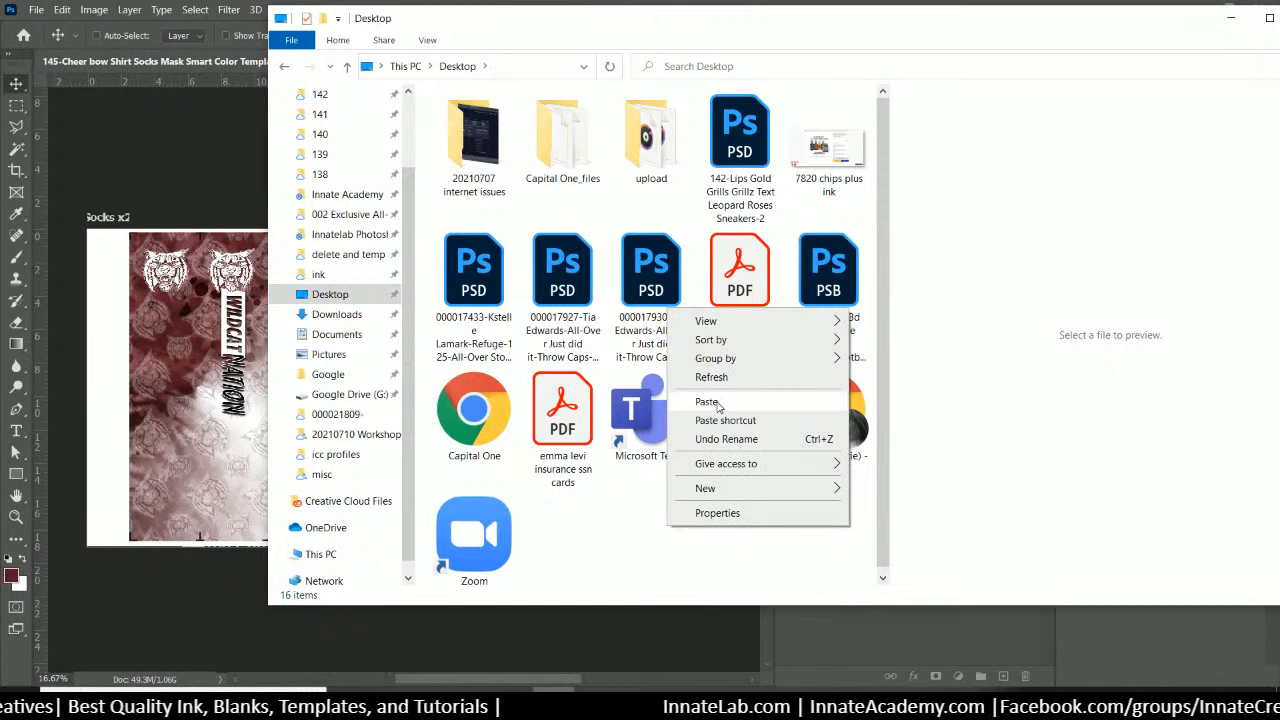
right_click(600, 508)
mouse_move(668, 476)
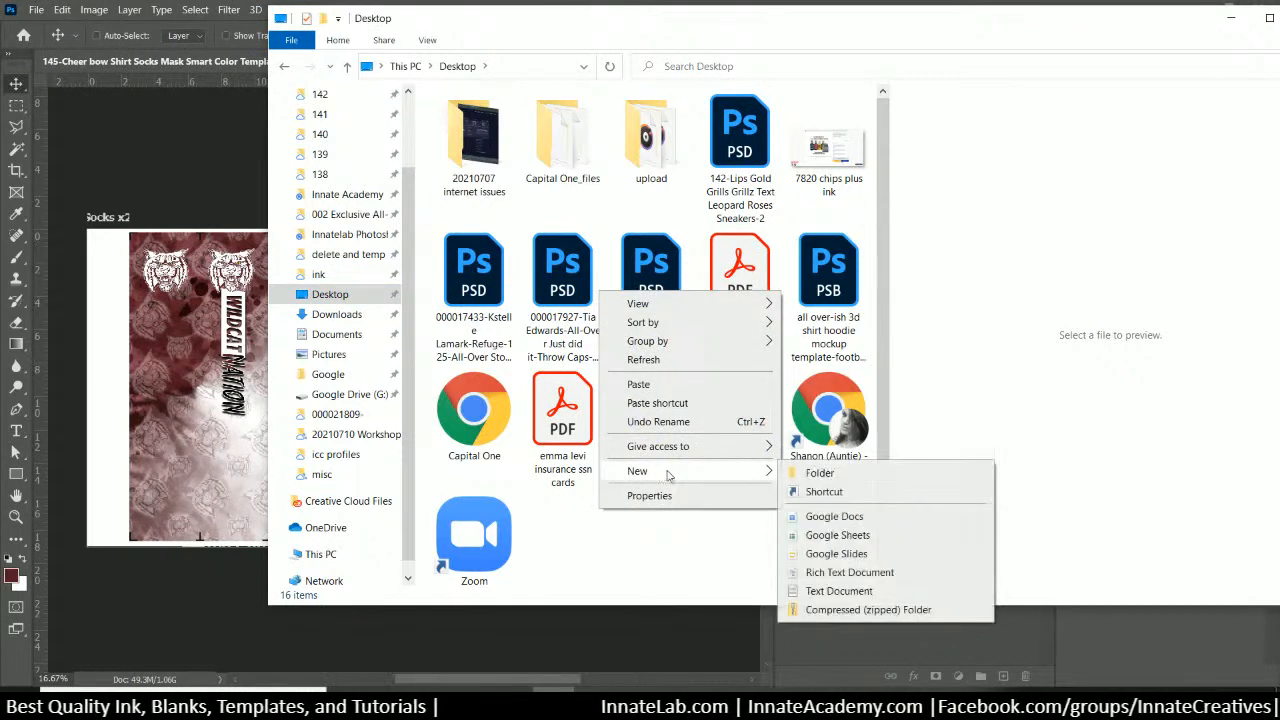
left_click(932, 475)
type("14")
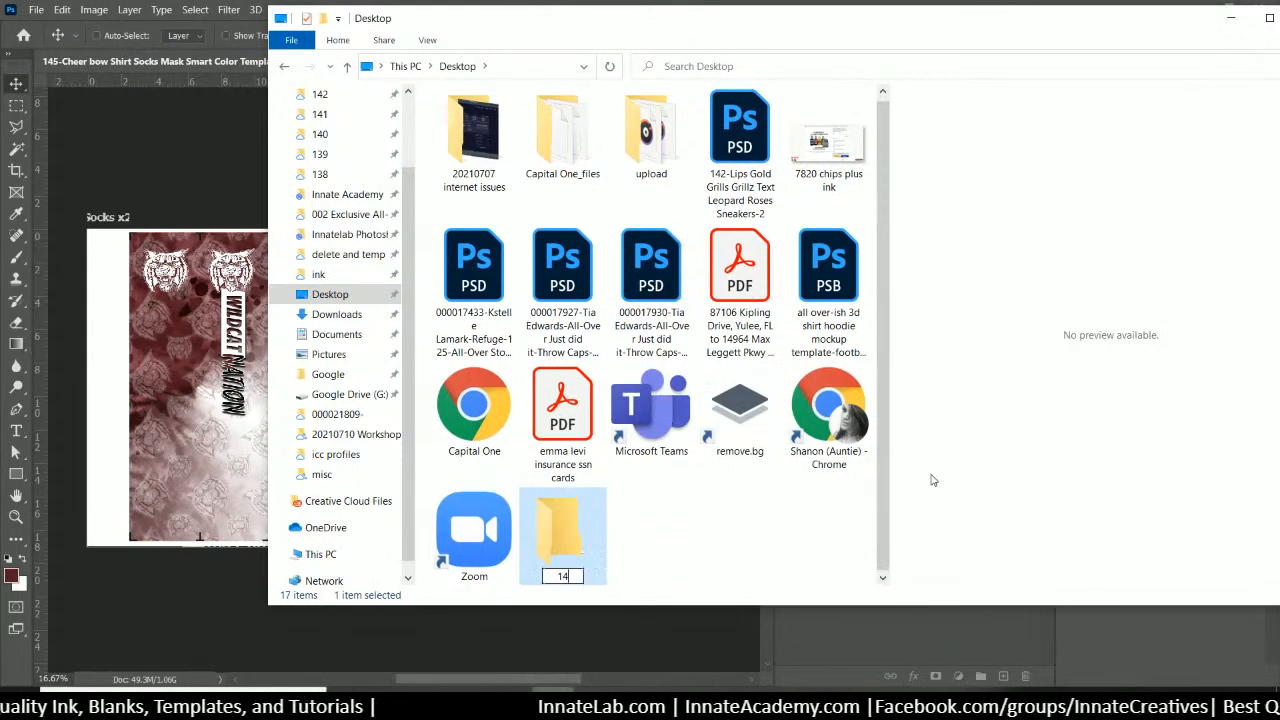
type("5-Innate")
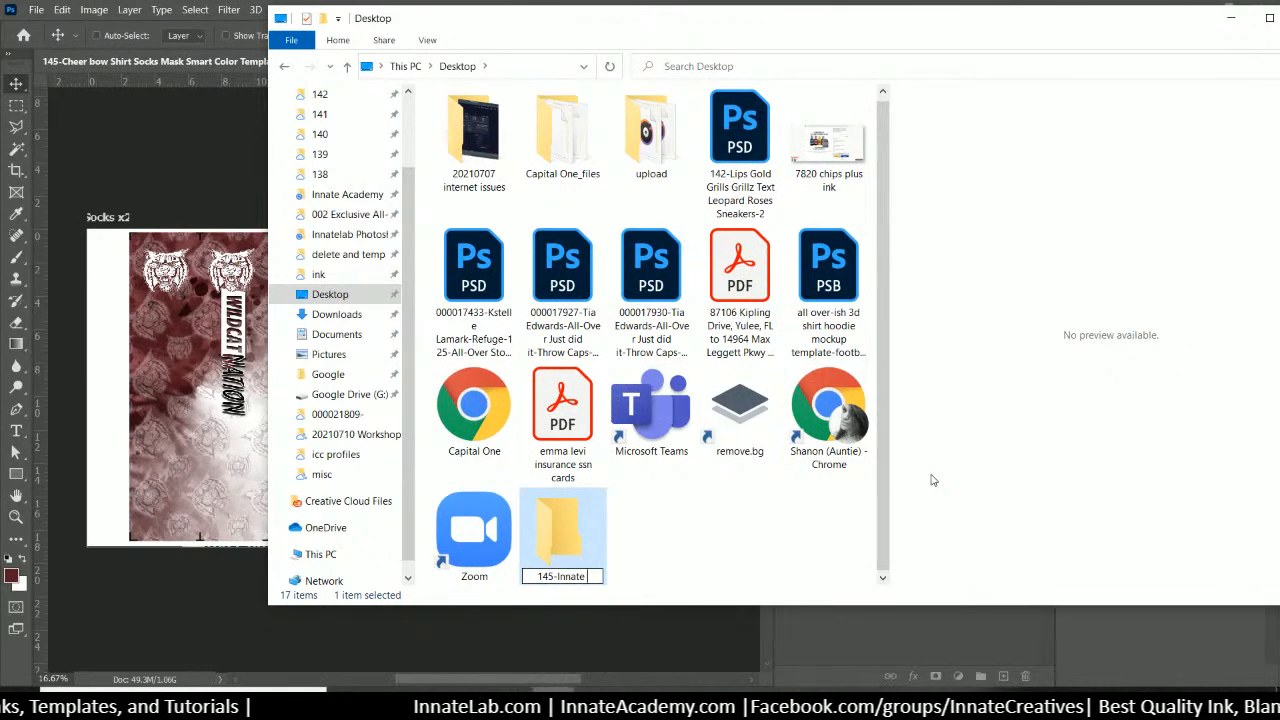
type(" A")
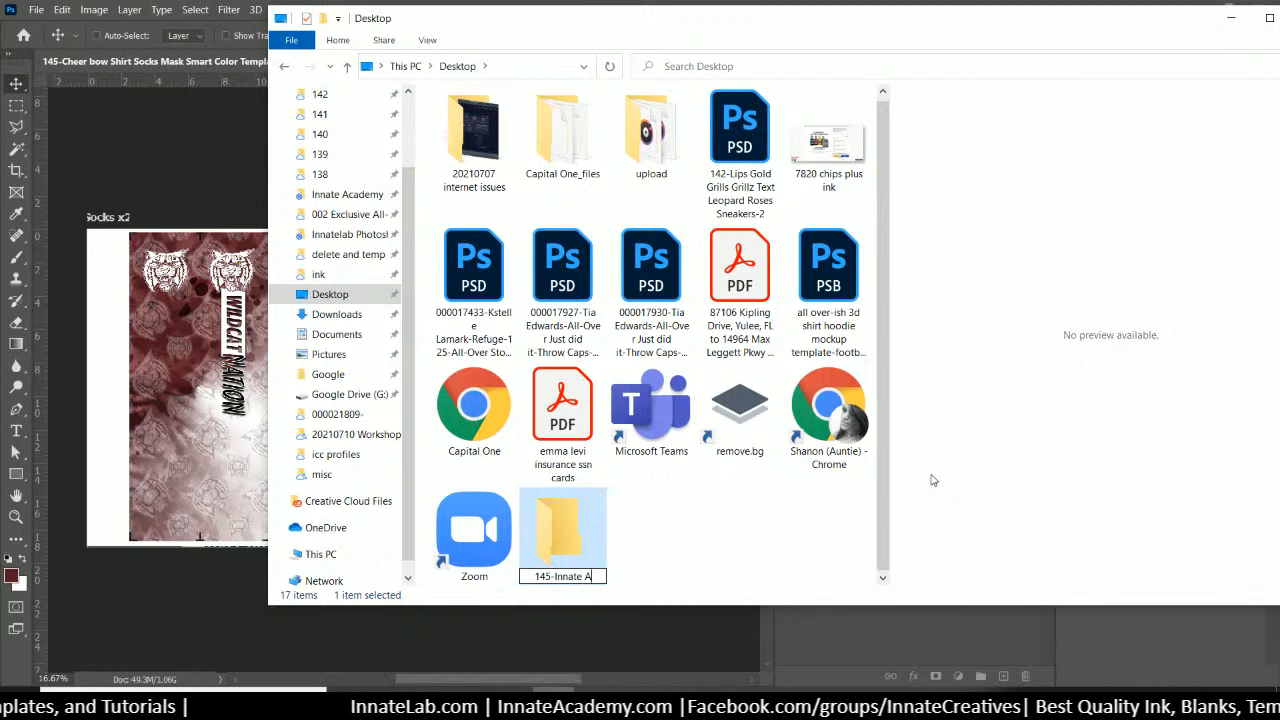
type("cademy")
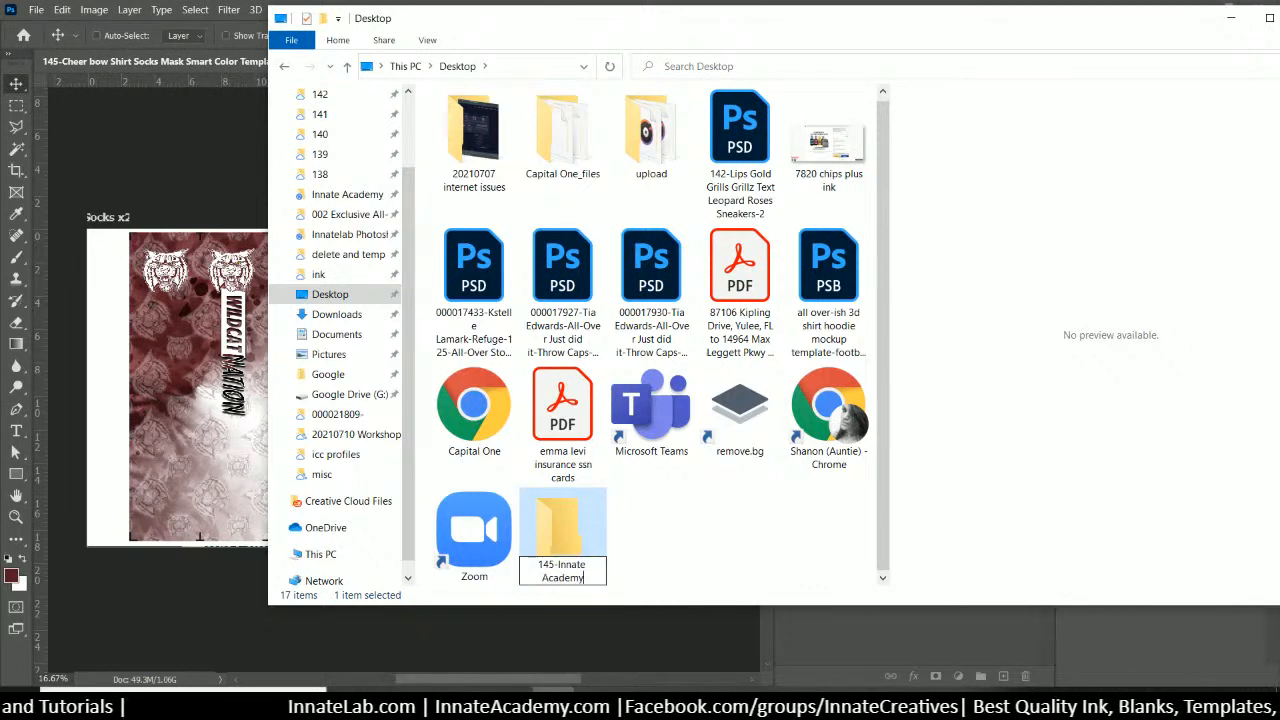
key("Return")
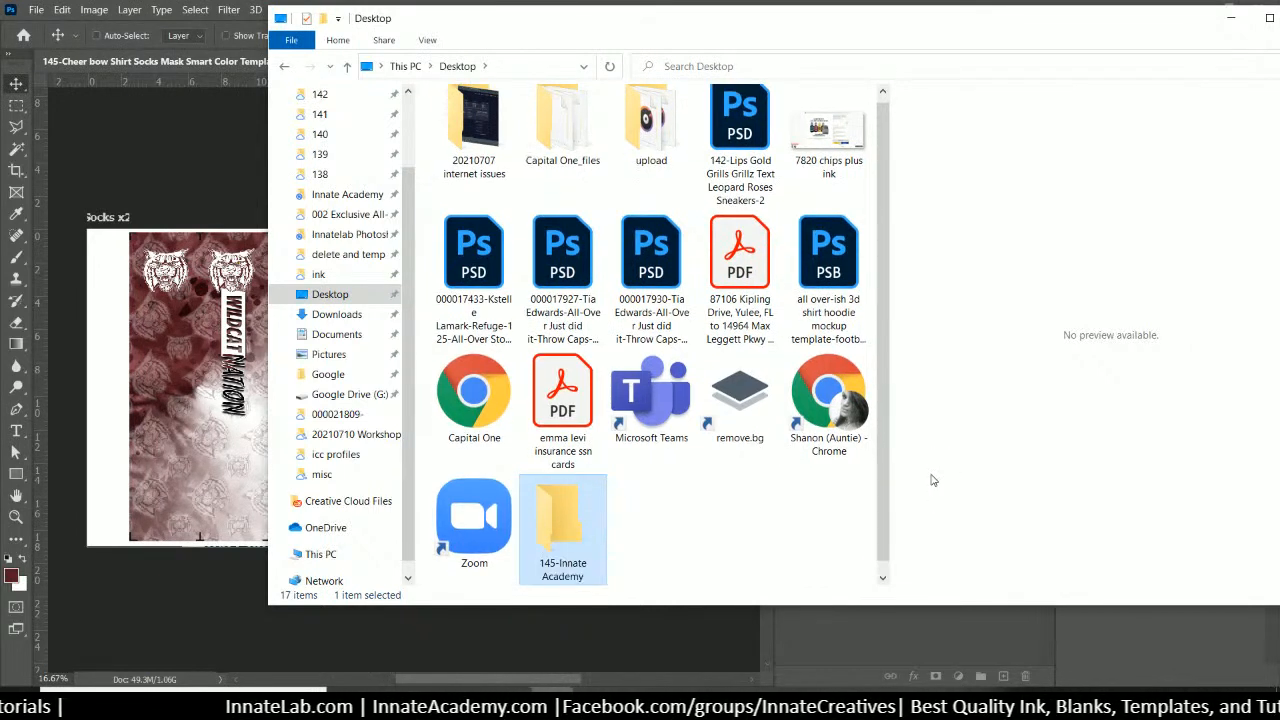
Paste the copied files into the 145-Innate Academy folder and compress that folder into a zip archive
key("Return")
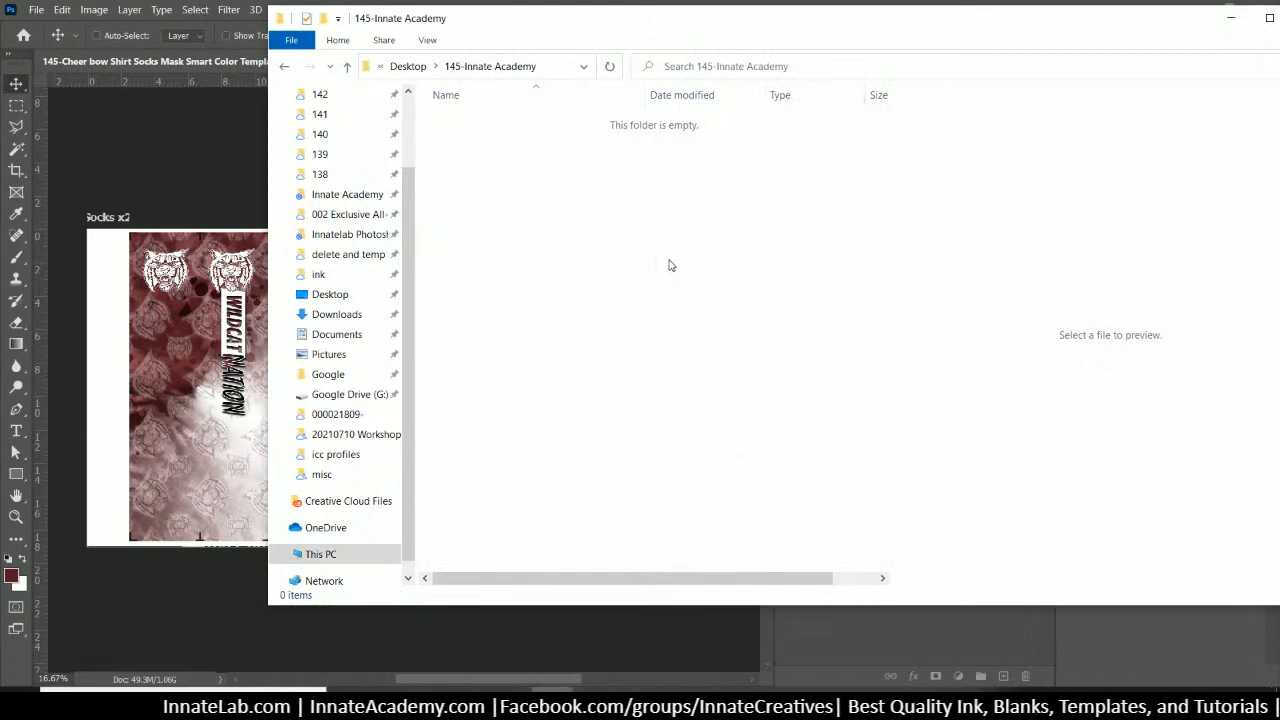
key("ctrl+v")
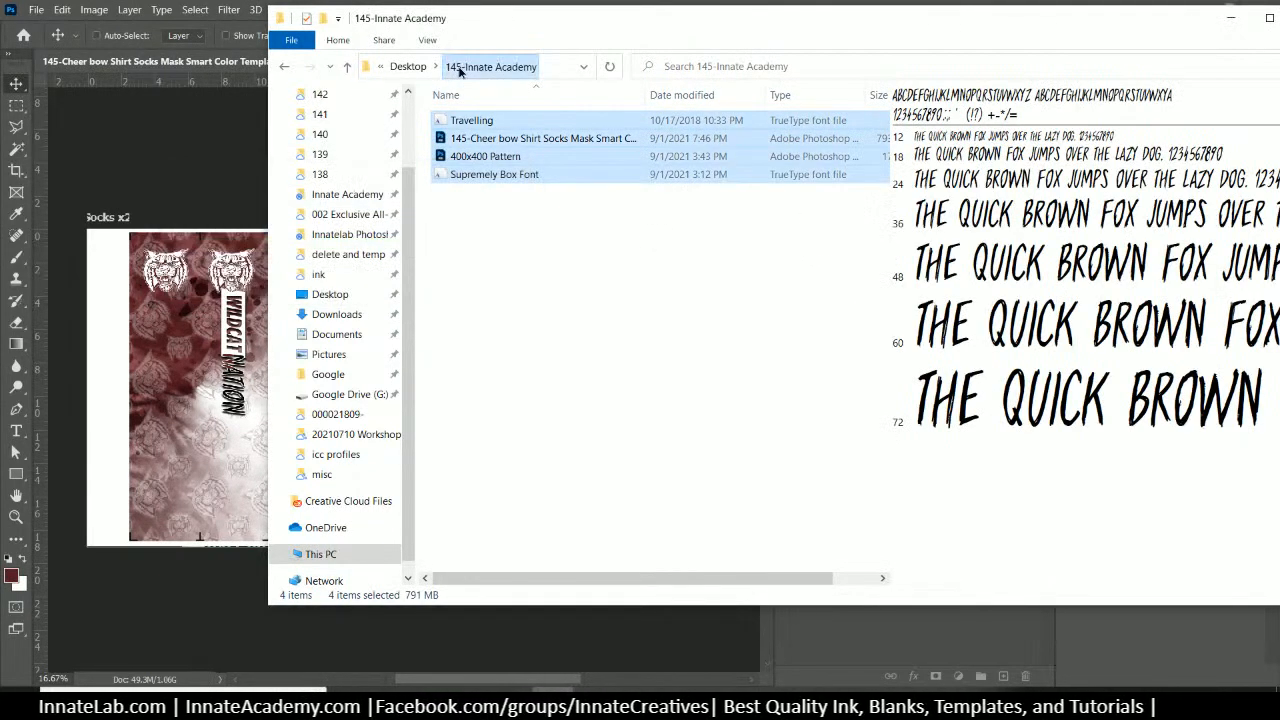
left_click(408, 67)
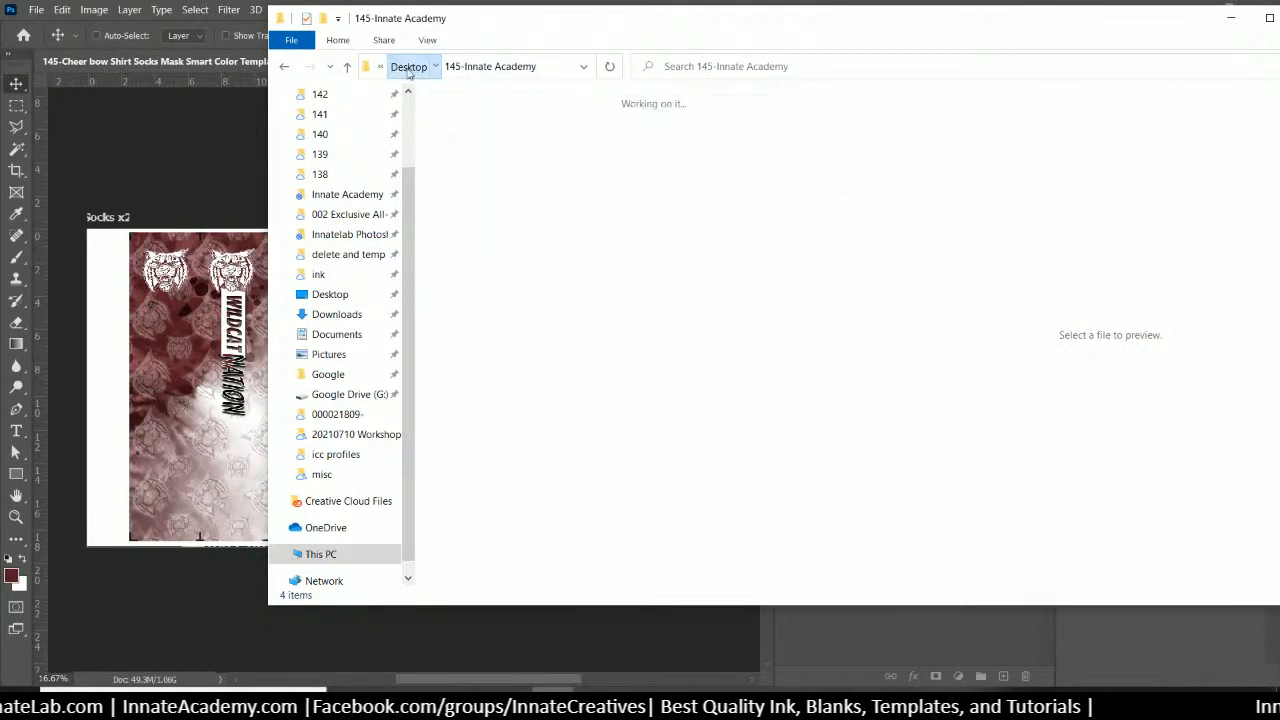
right_click(458, 158)
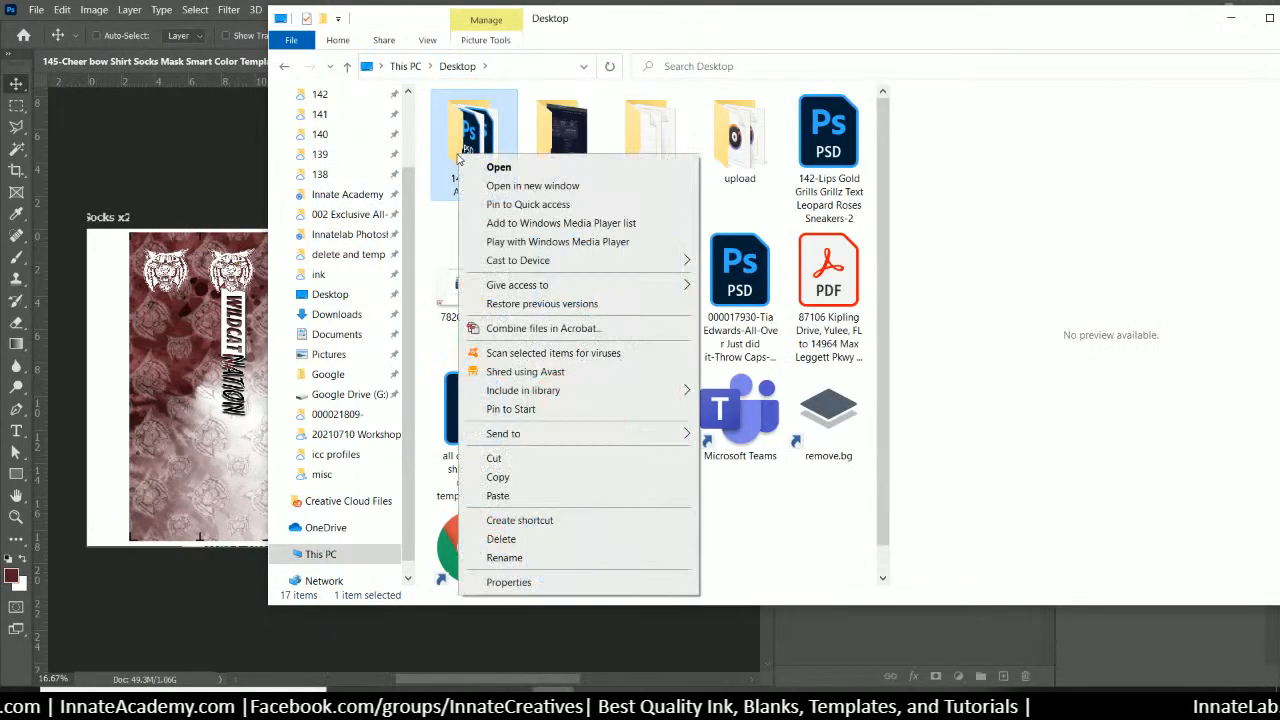
mouse_move(550, 433)
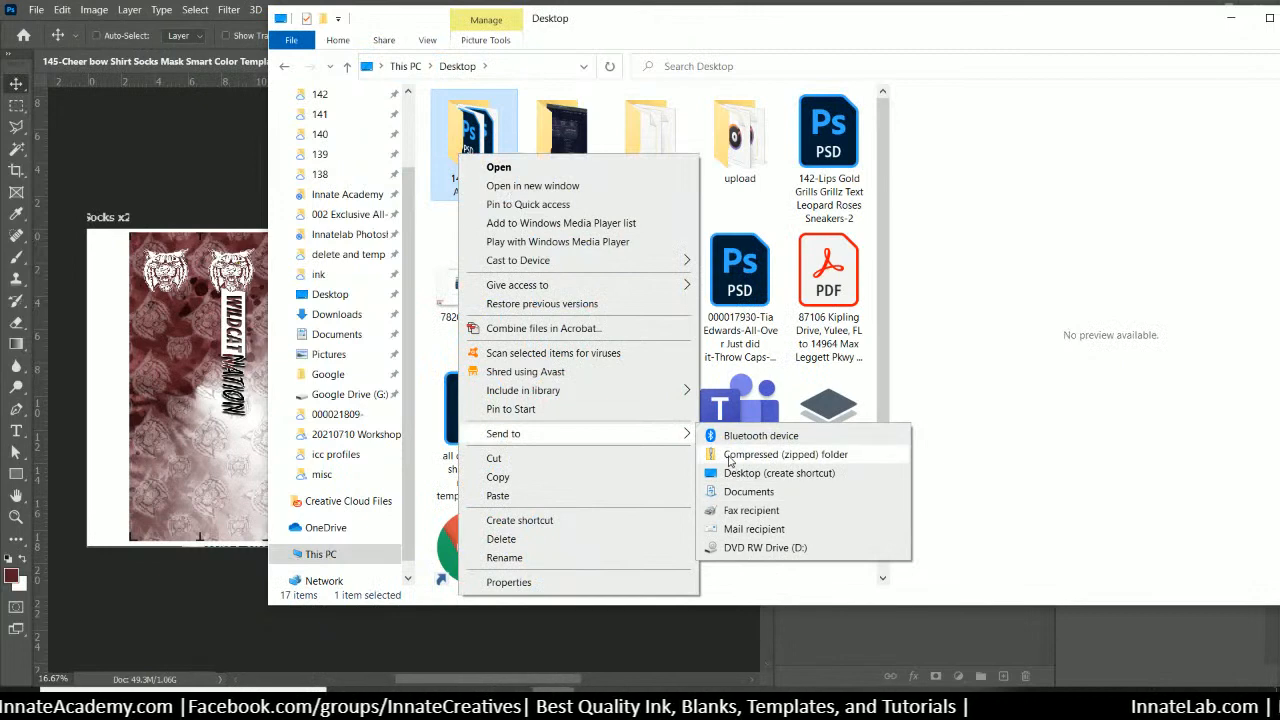
left_click(730, 458)
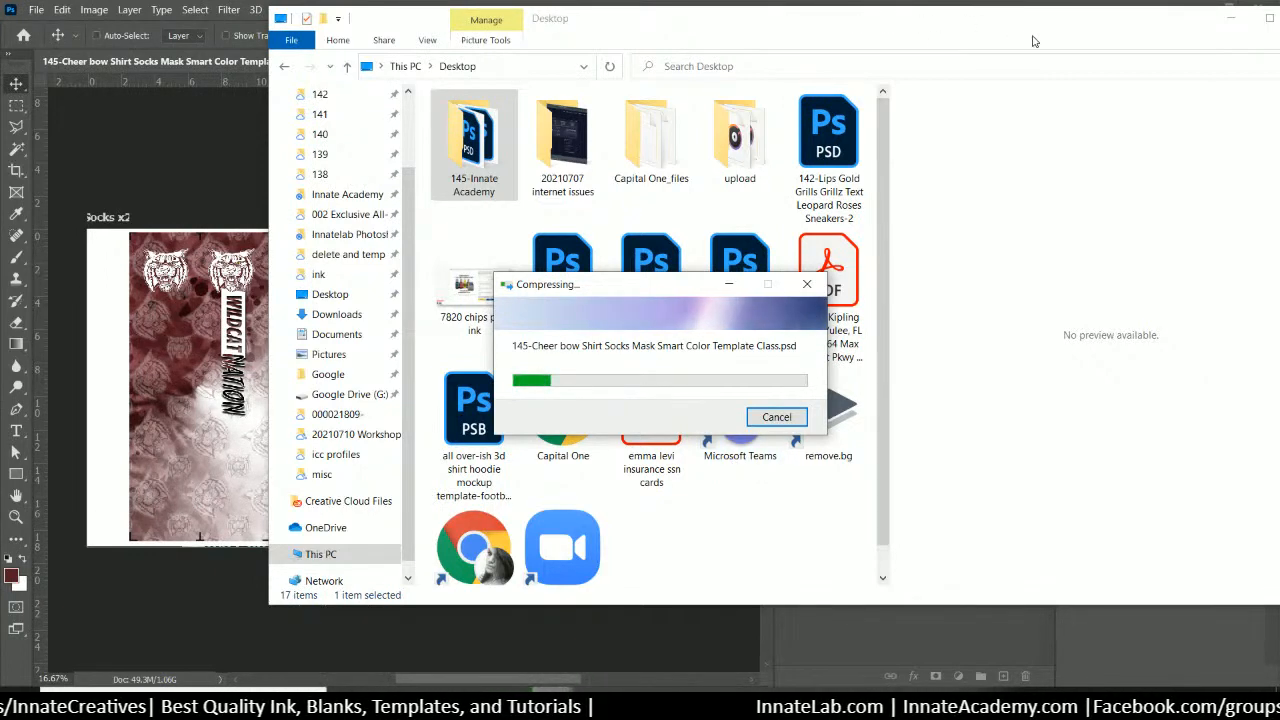
Switch to 145-MOCKUP.psd in Photoshop and change the course number in the headline so it reads innate academy 145 course
left_click_drag(1148, 33, 0, 71)
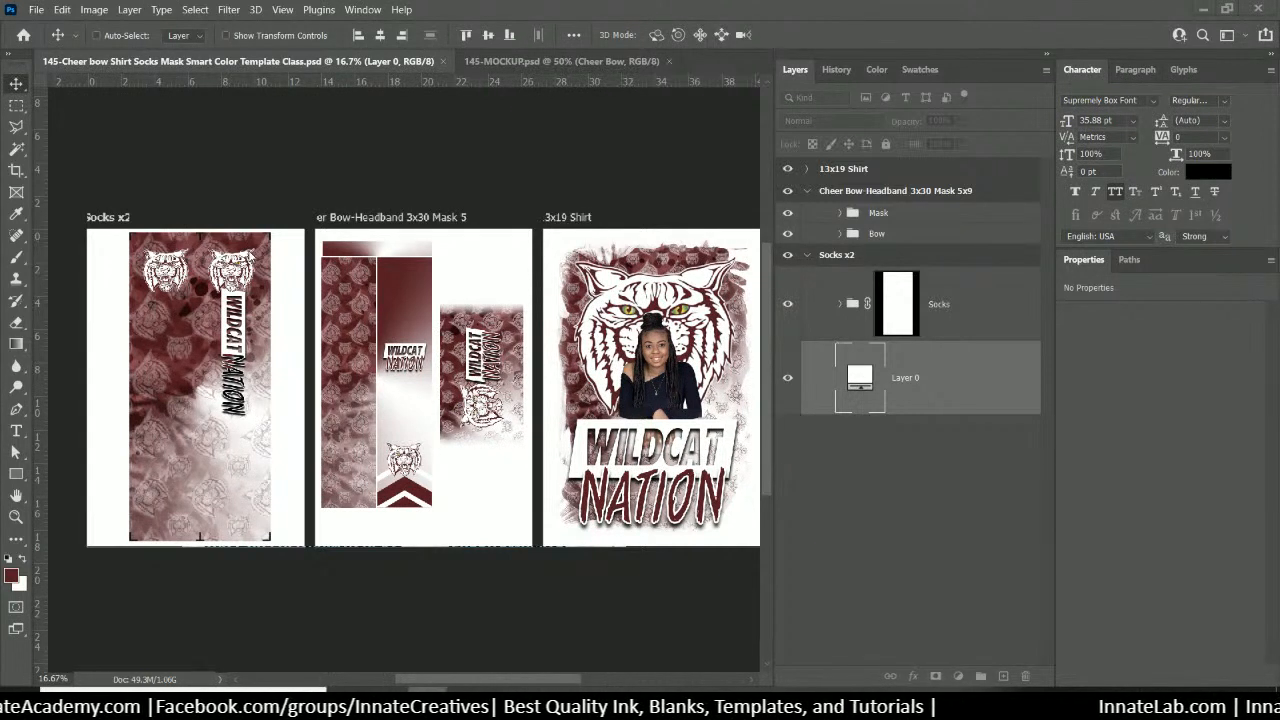
left_click(512, 63)
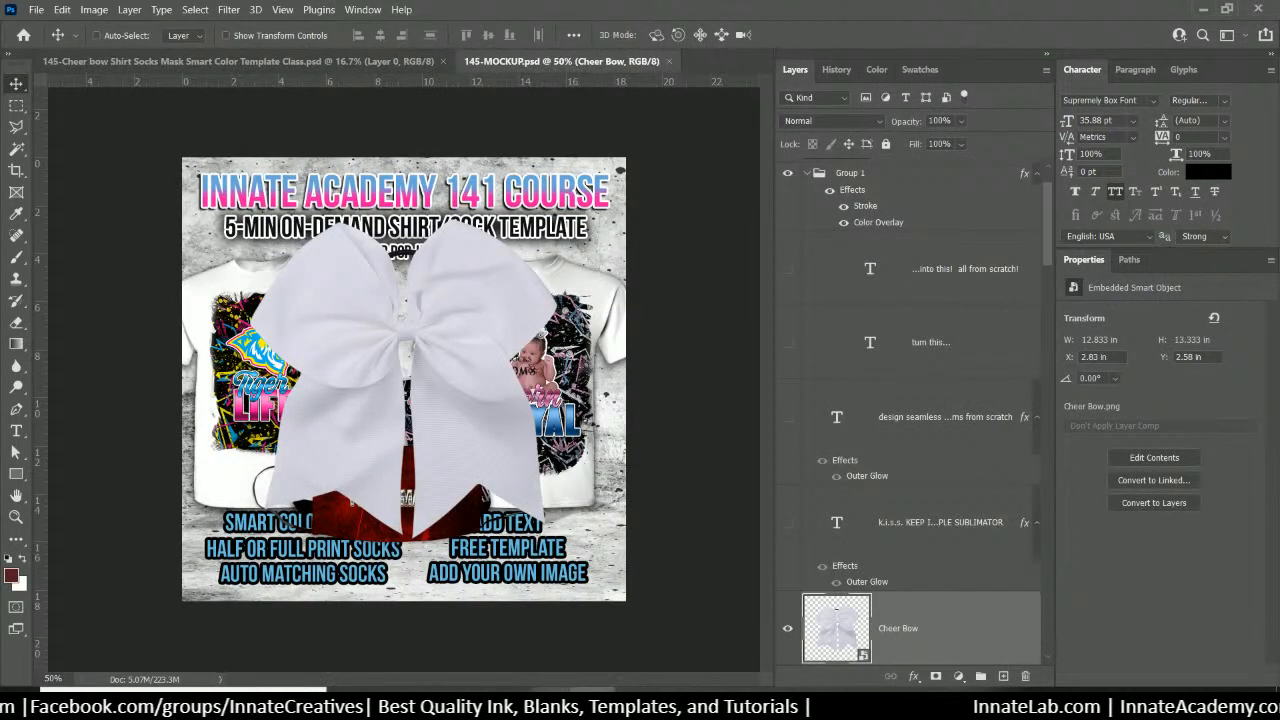
right_click(406, 483)
left_click(574, 298)
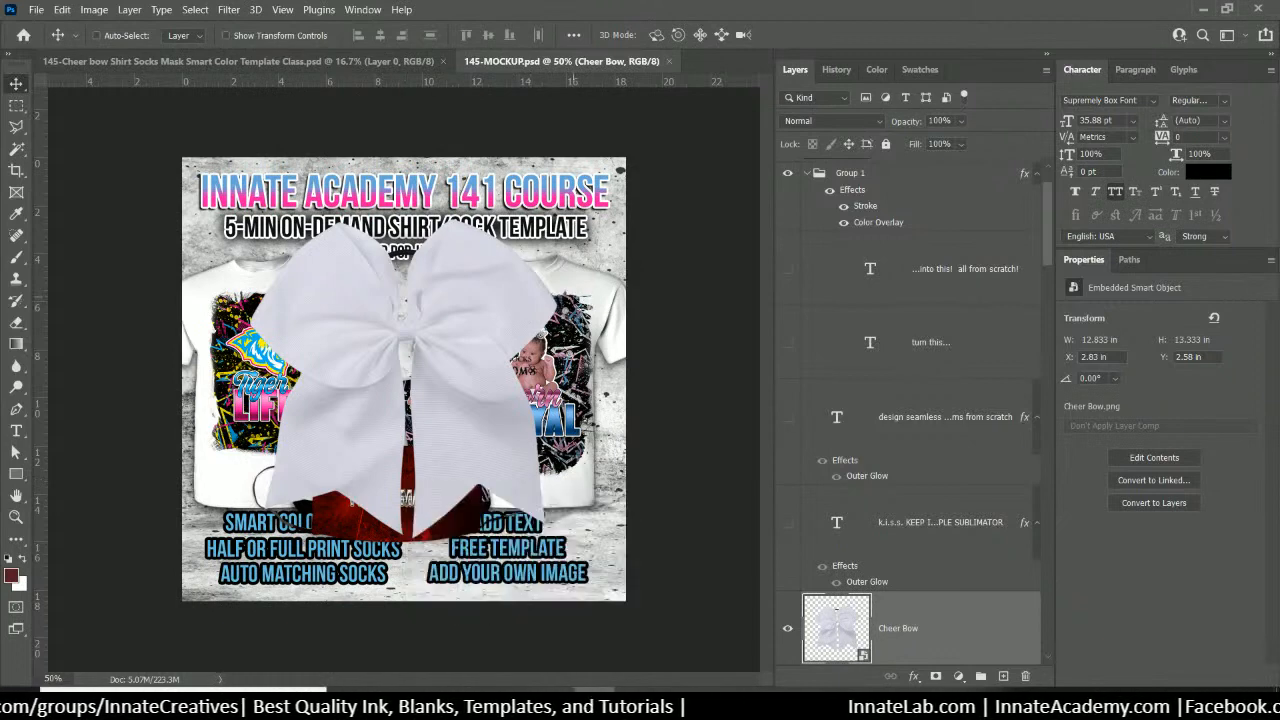
key("ctrl+plus")
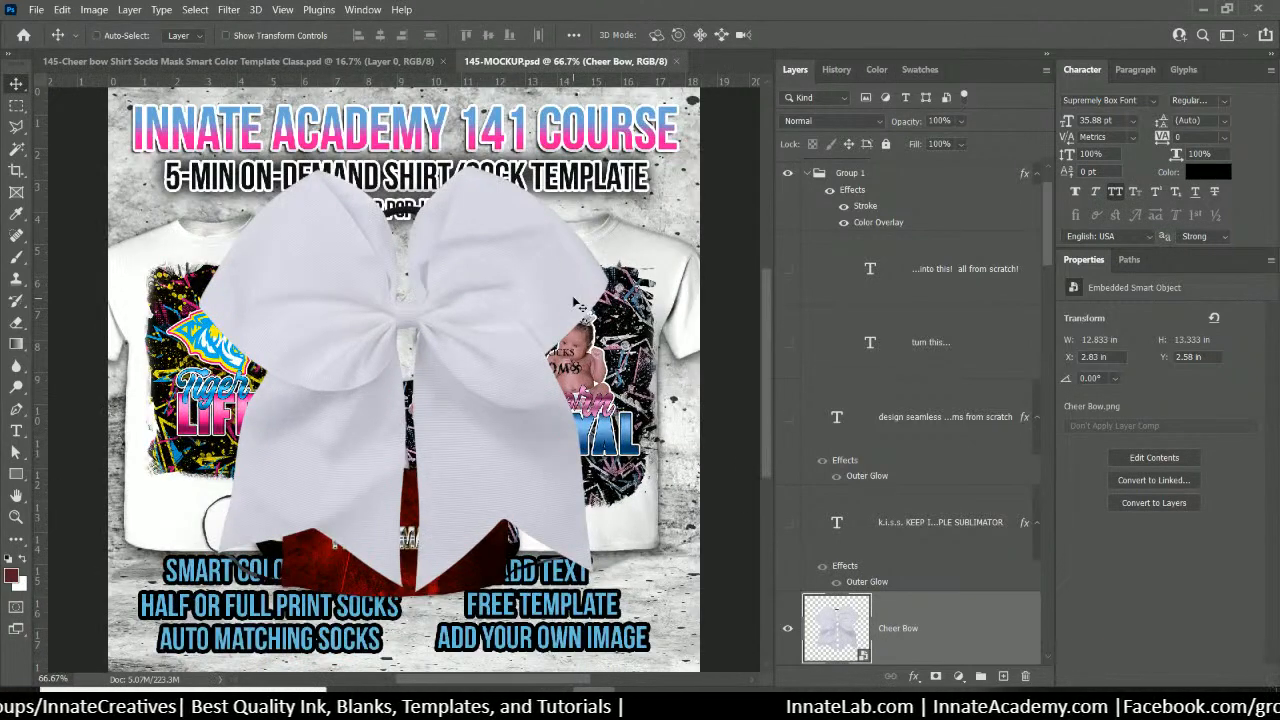
left_click(15, 432)
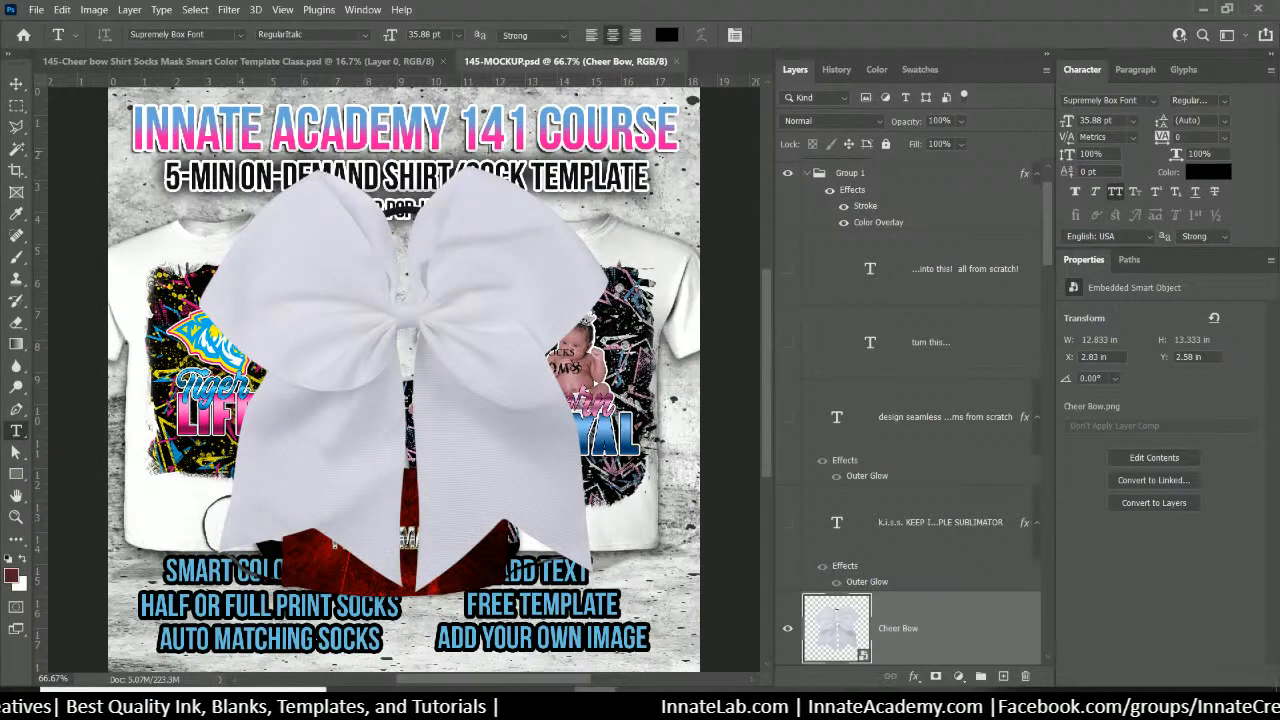
left_click(552, 115)
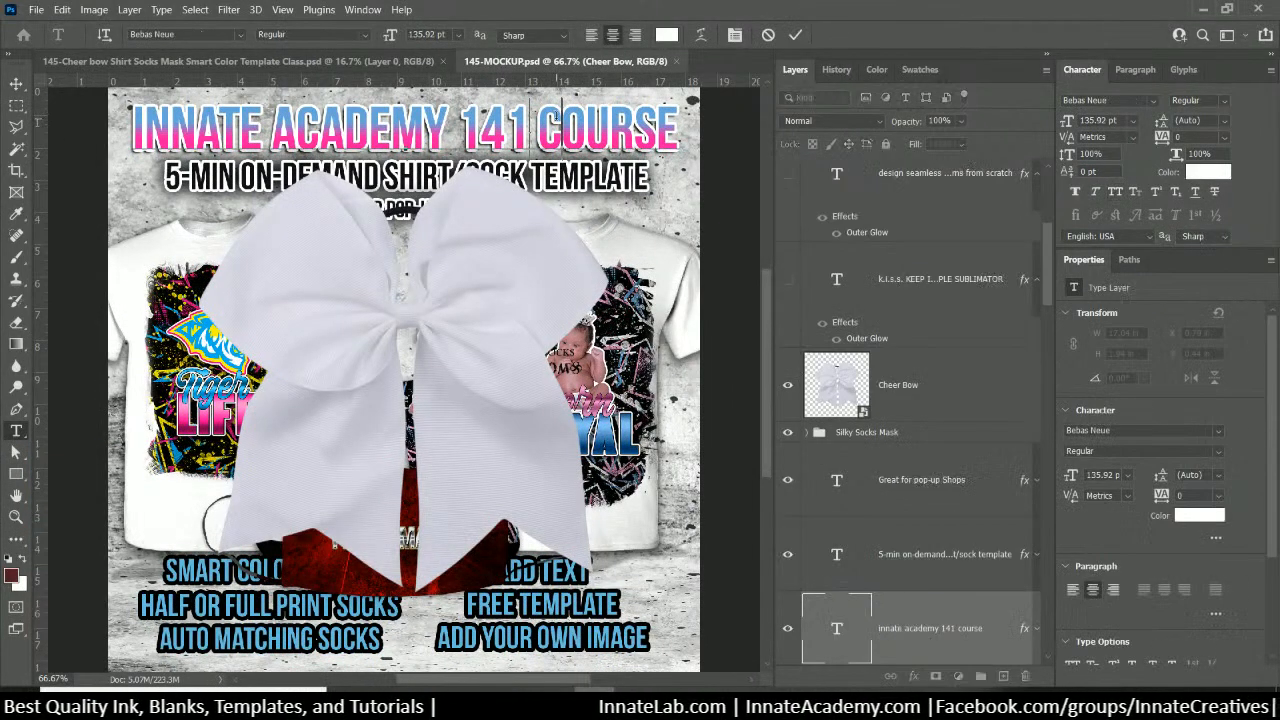
key("Left")
key("BackSpace")
type("5")
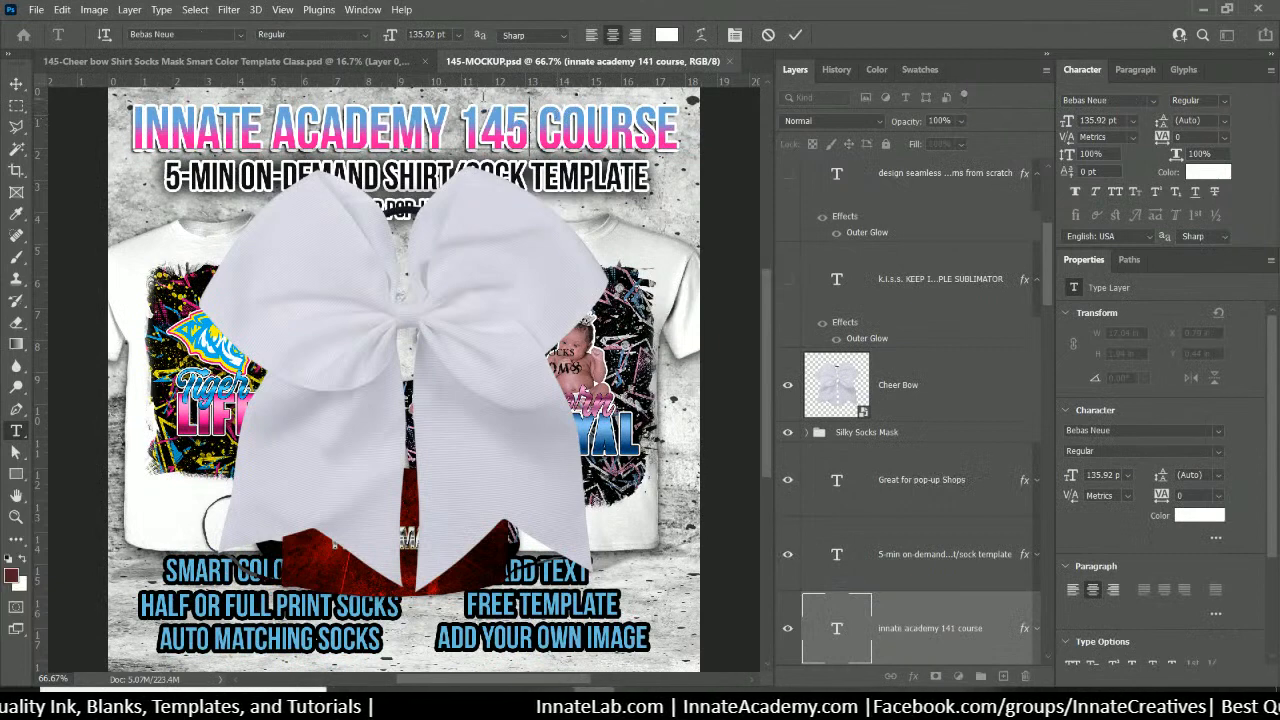
left_click(16, 83)
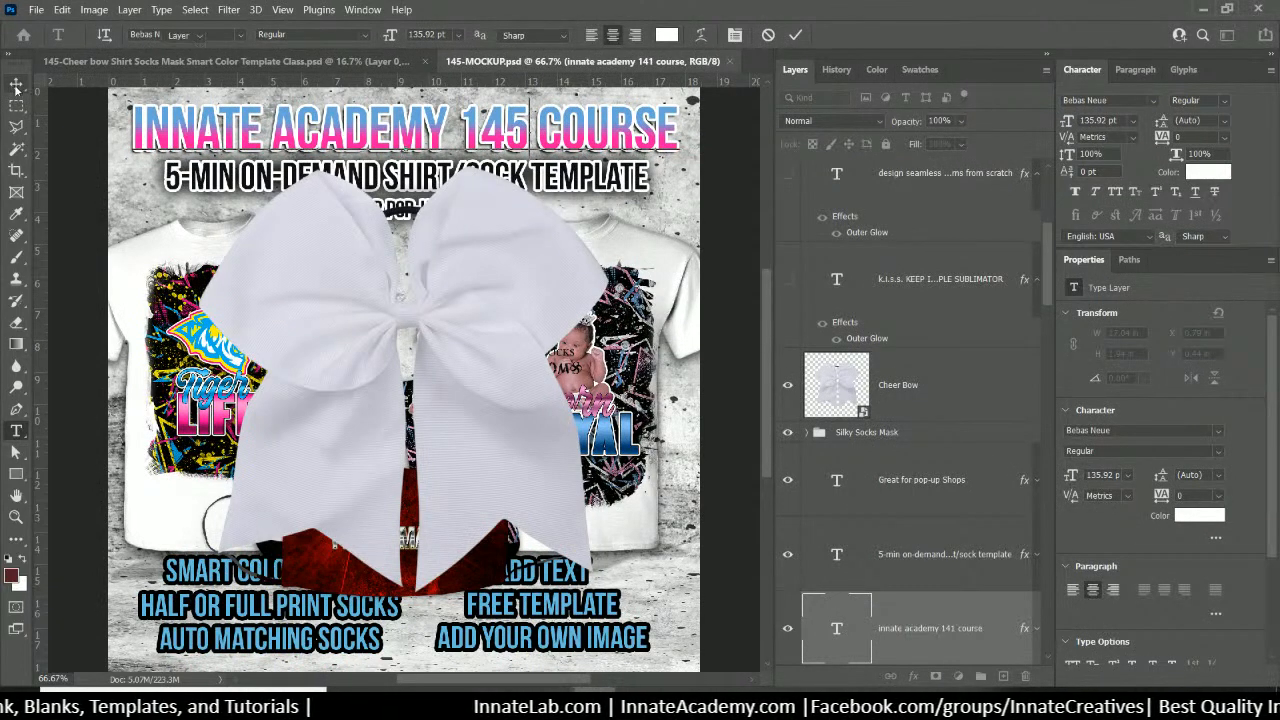
Reword the subtitle below the headline to read 5-min shirt/sock/Bow/mask template
left_click(16, 431)
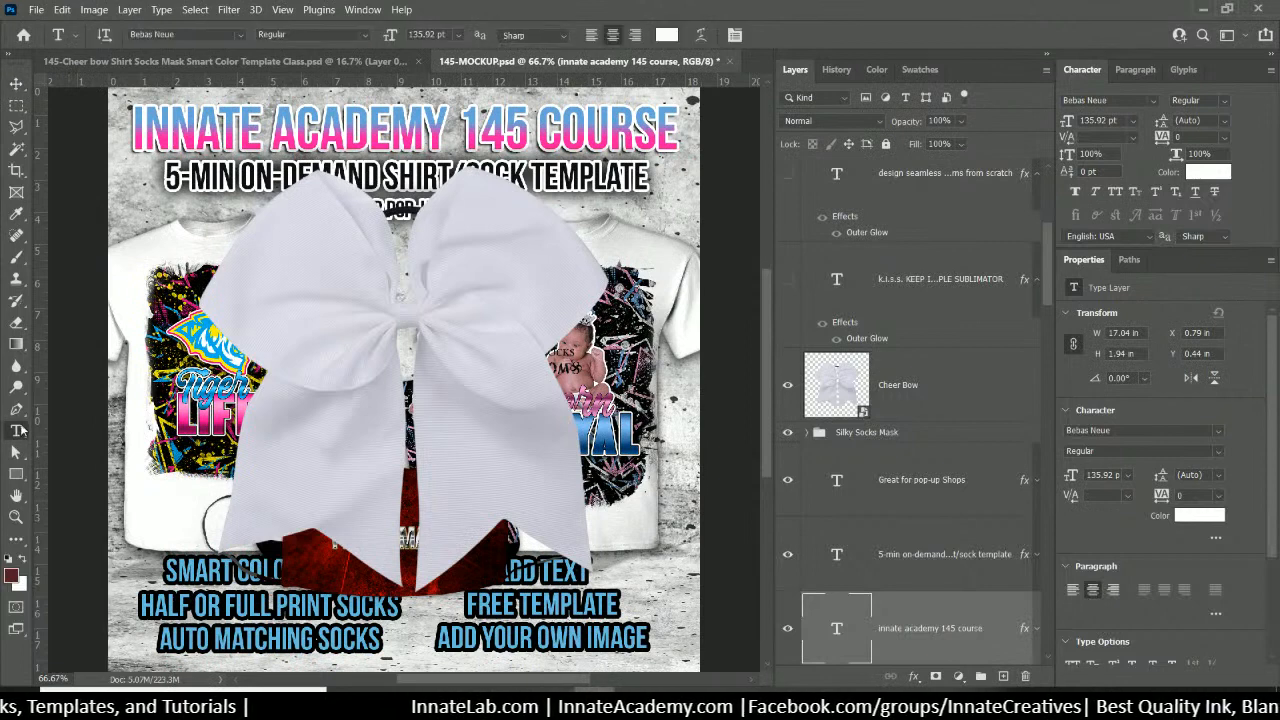
left_click(378, 176)
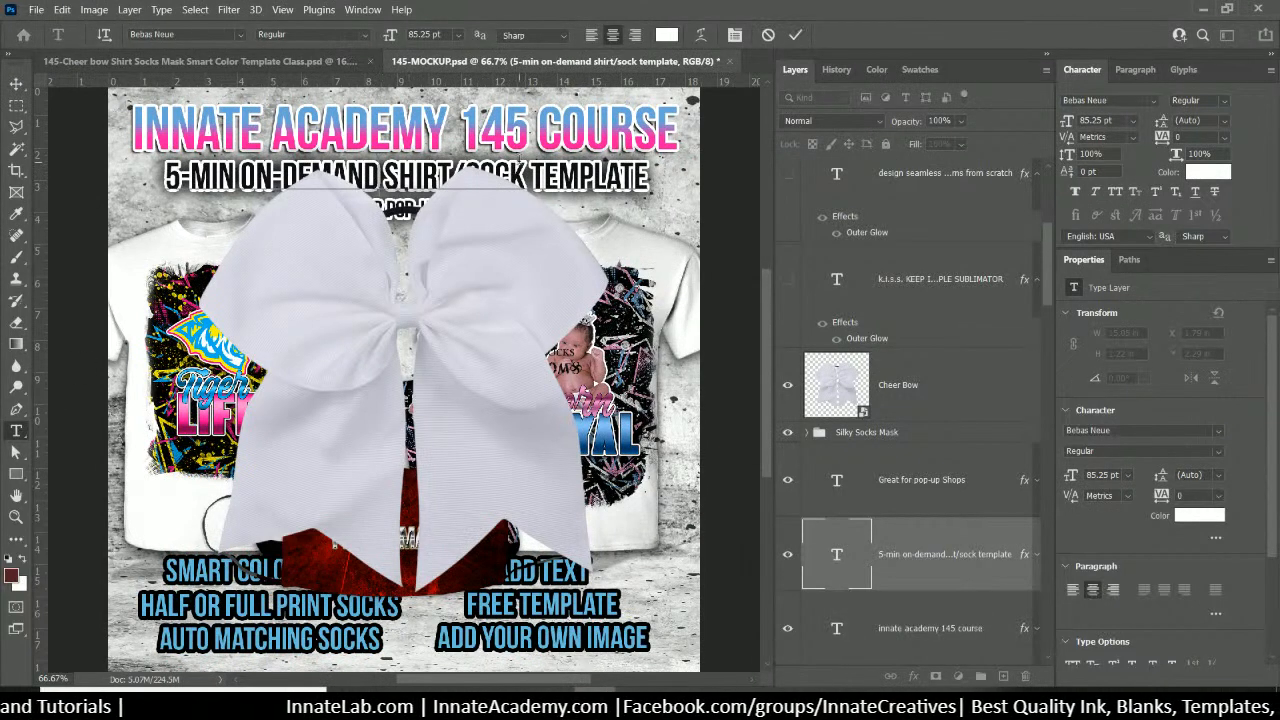
type("/bow")
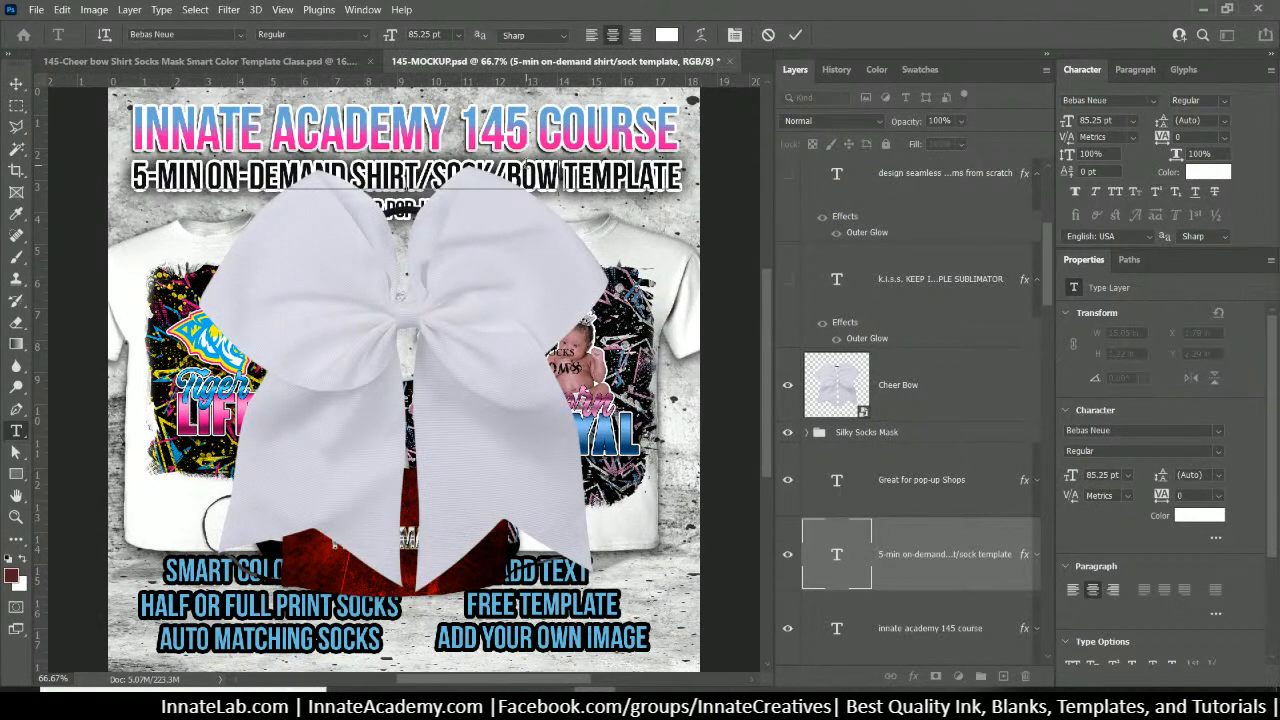
type("/mask")
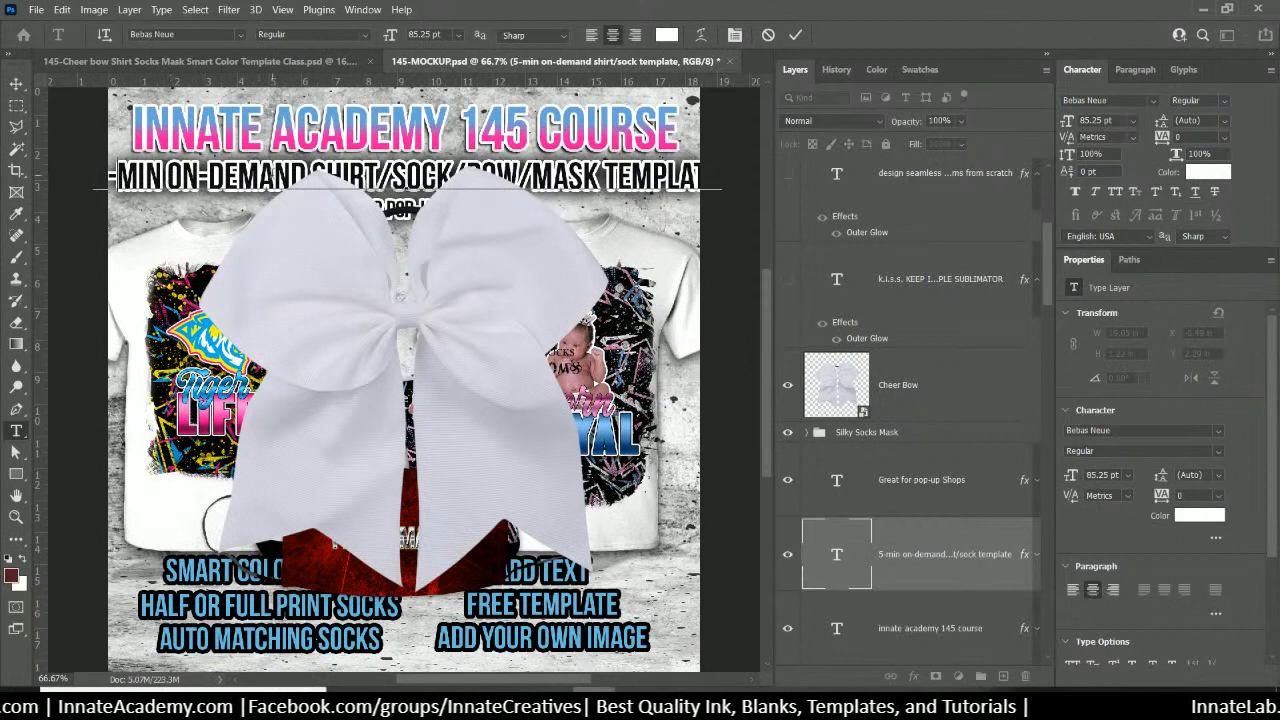
left_click_drag(312, 172, 172, 171)
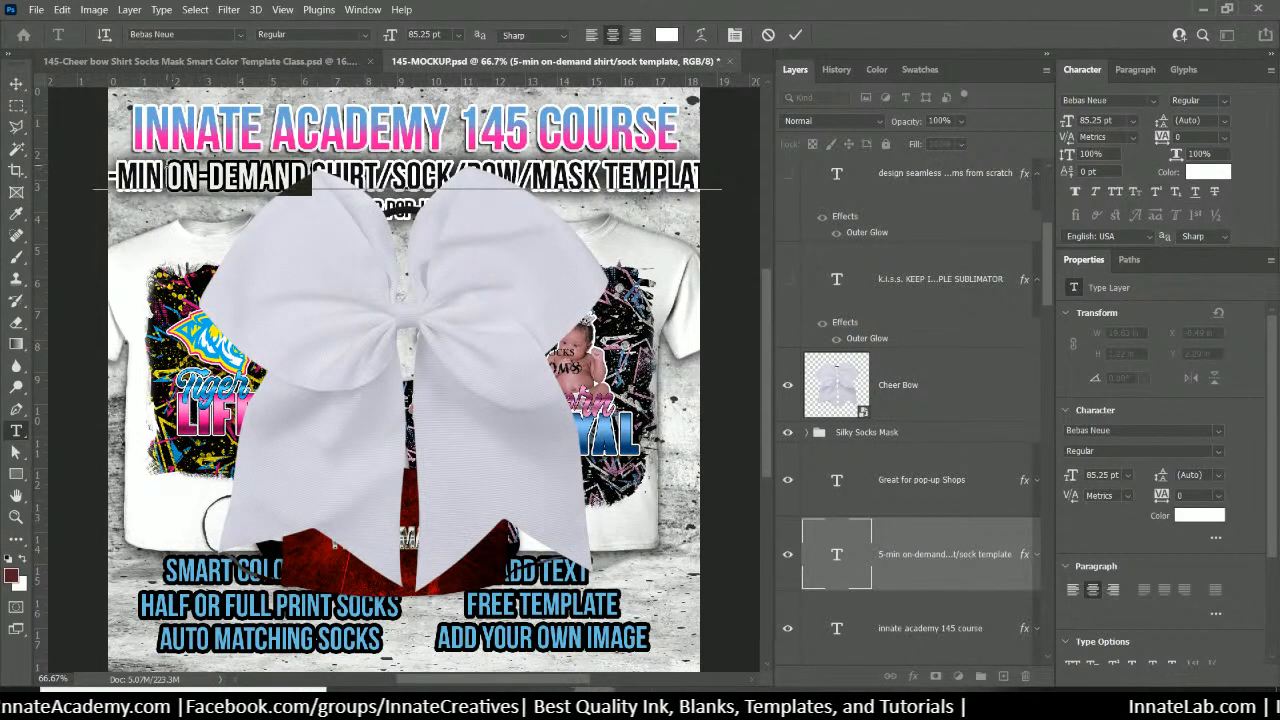
key("BackSpace")
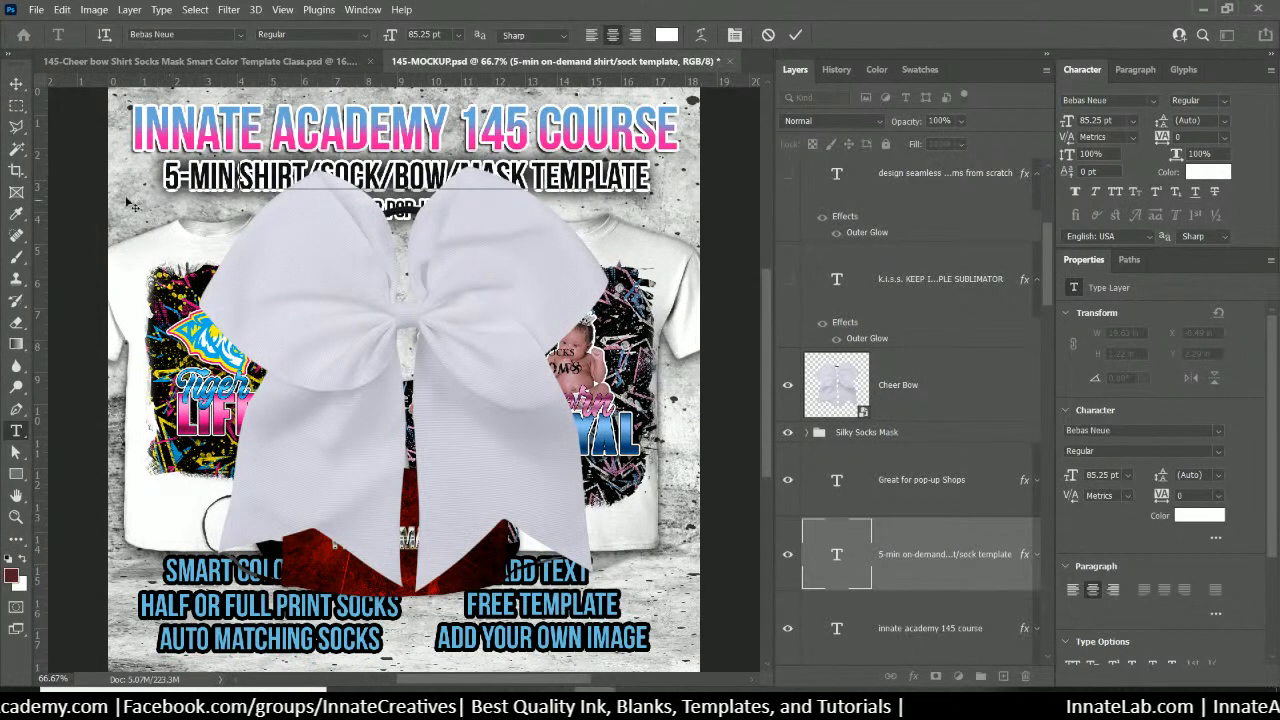
left_click(16, 84)
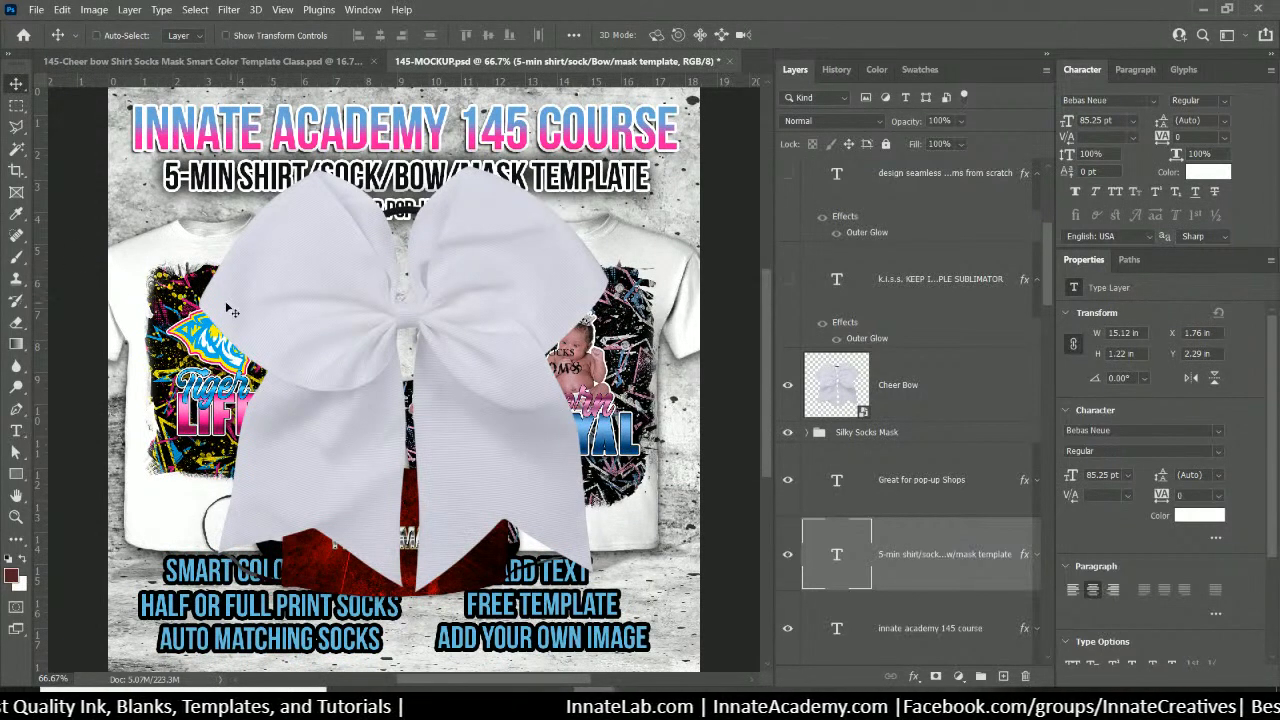
Hide the Cheer Bow layer so it no longer covers the mockup
right_click(171, 297)
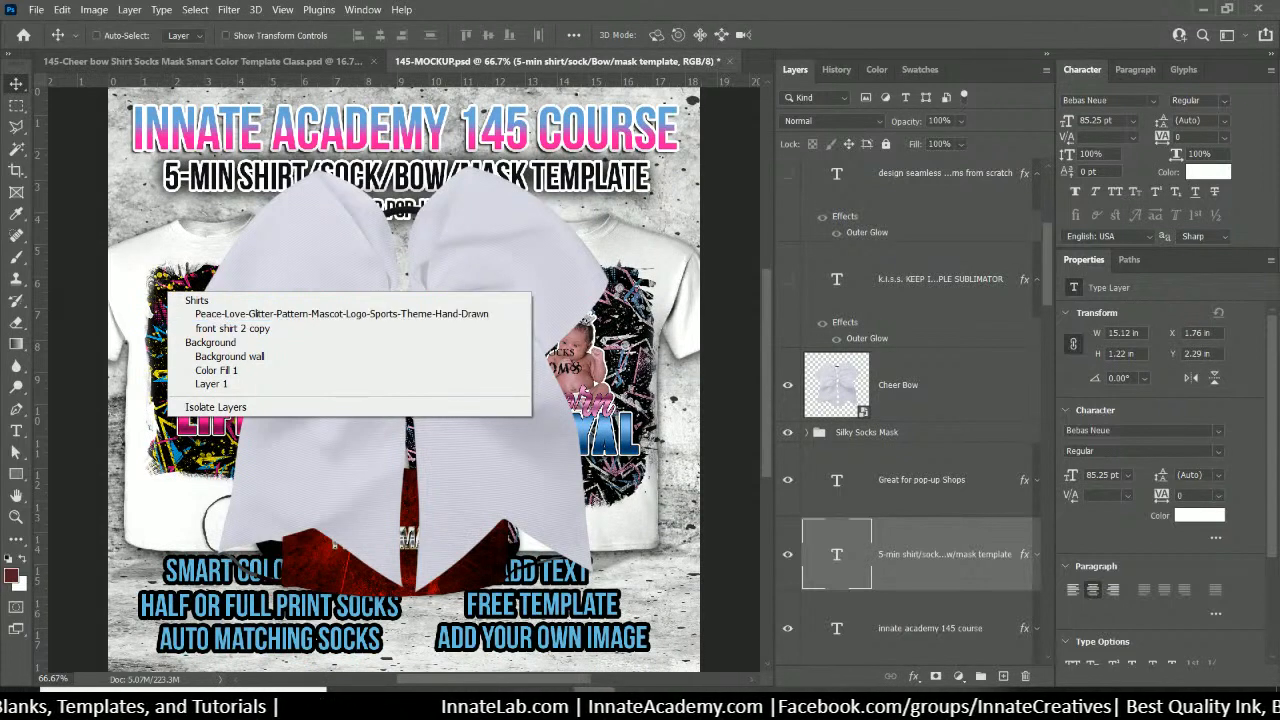
key("Escape")
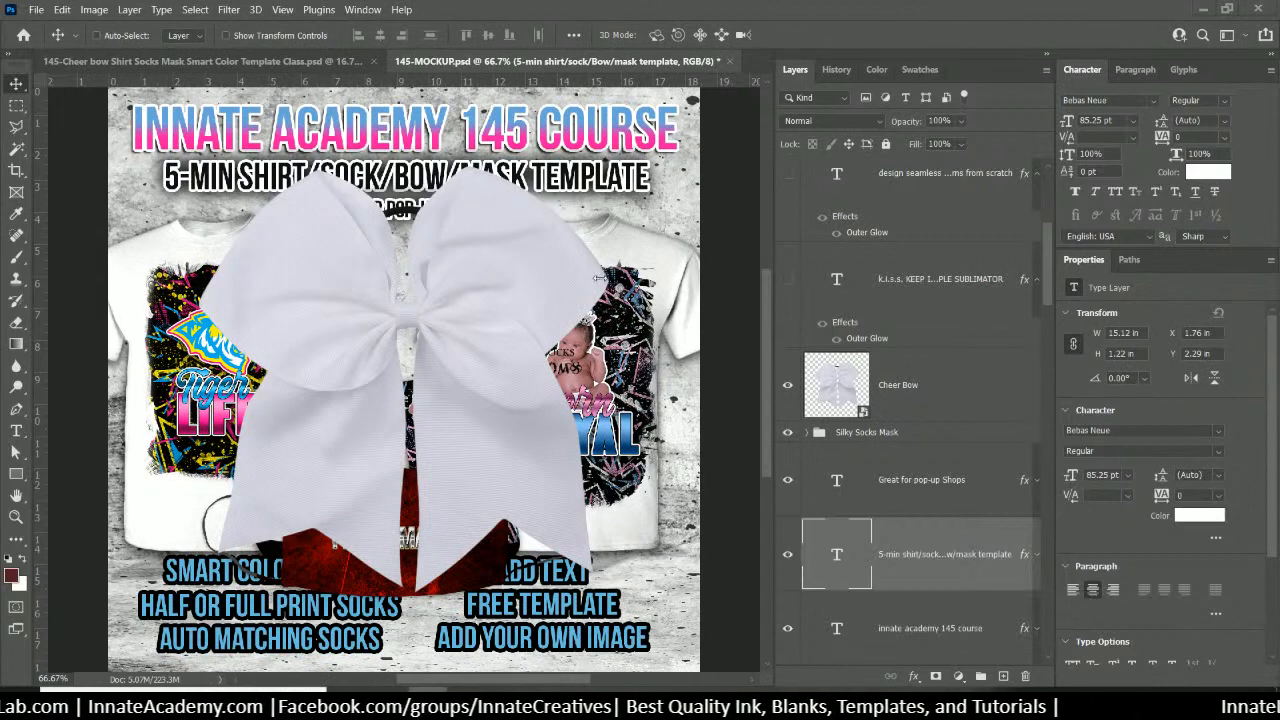
left_click(788, 386)
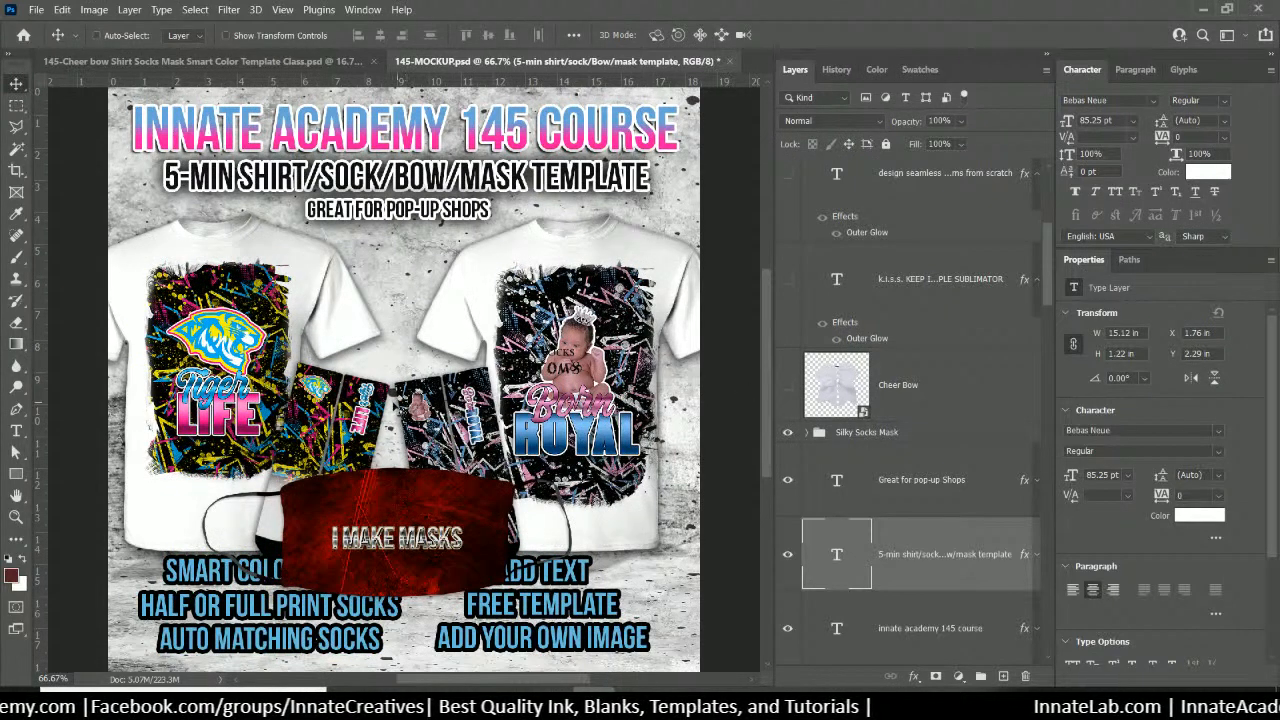
Transform the Silky Socks Mask group, scaling it down to about 43% of its size
right_click(450, 503)
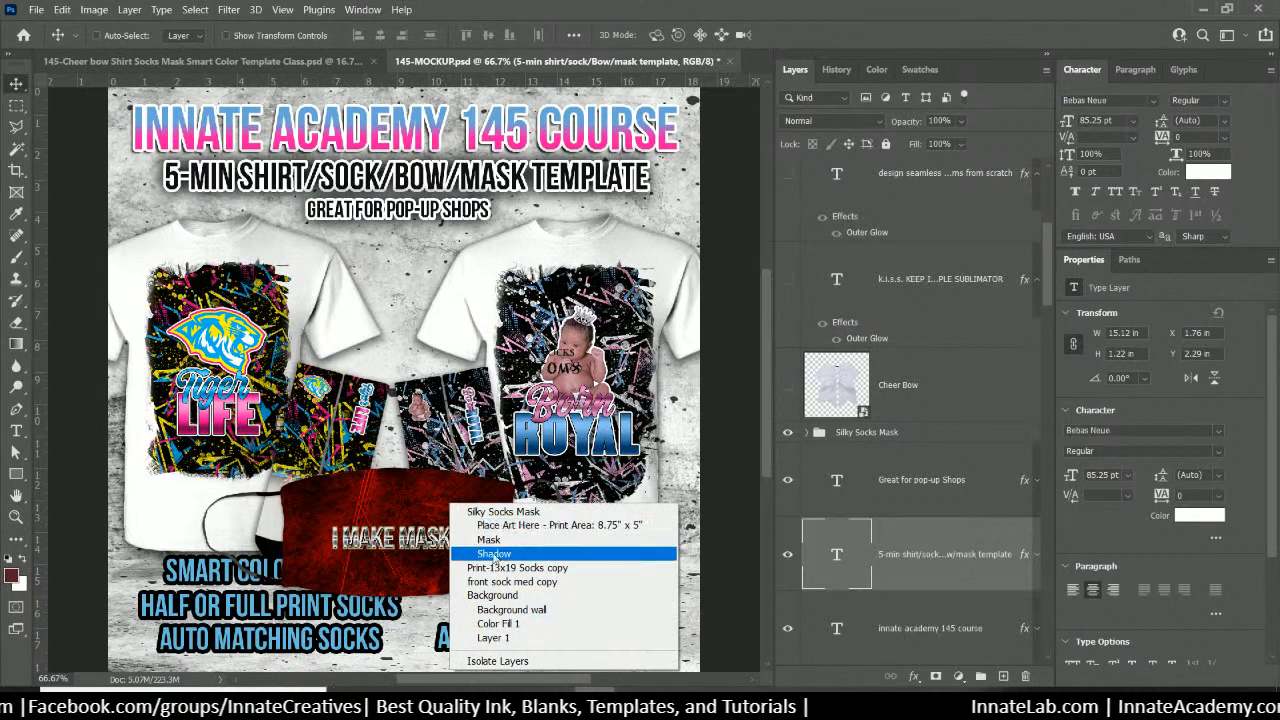
left_click(495, 511)
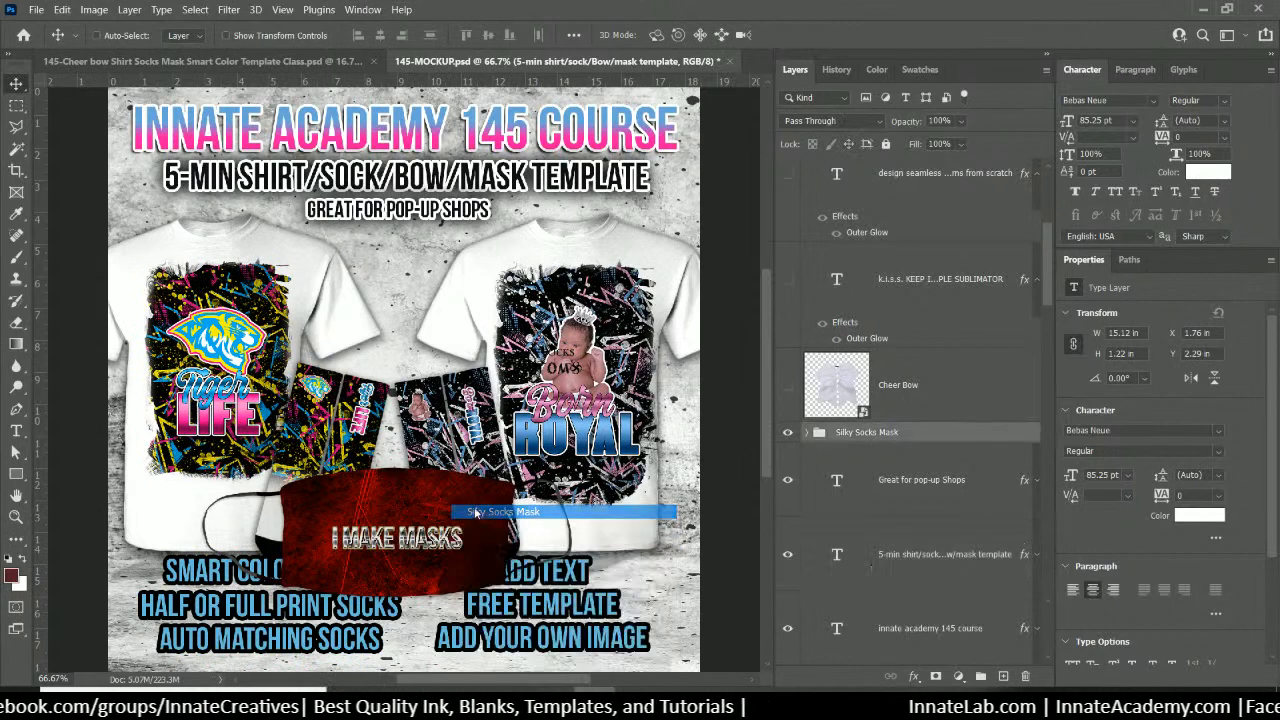
key("ctrl+t")
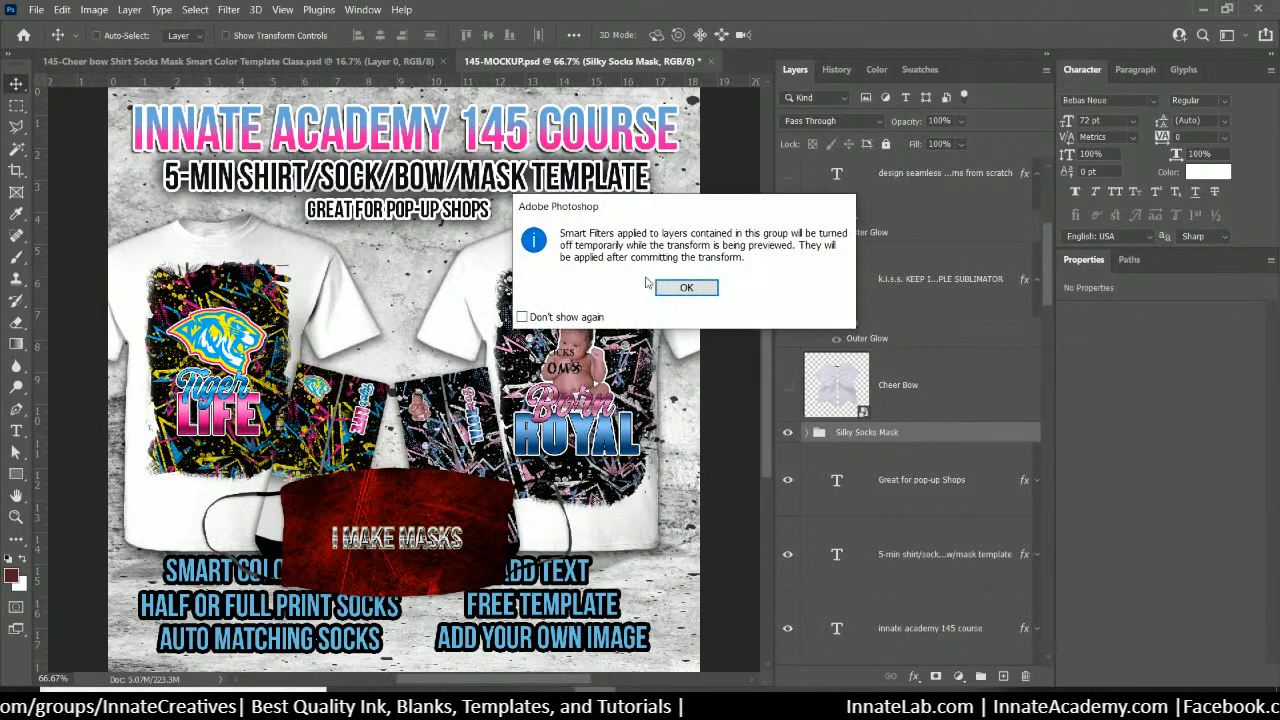
left_click(686, 287)
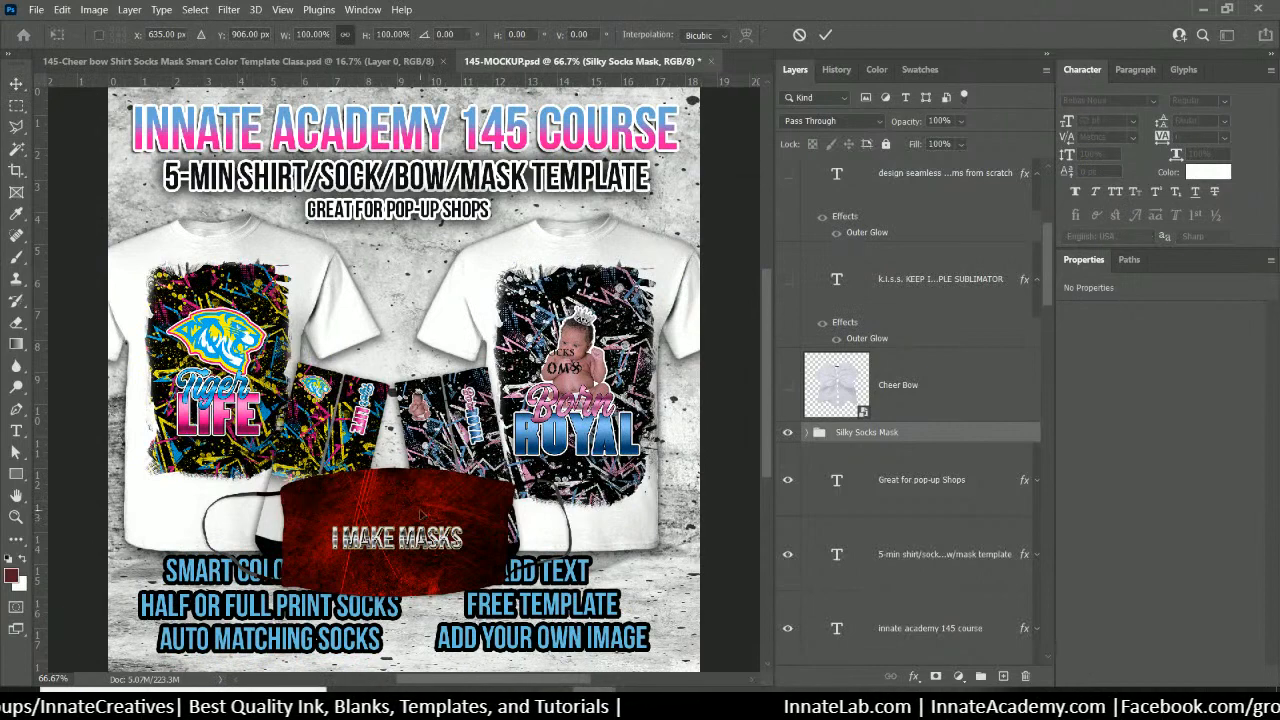
left_click_drag(421, 513, 535, 501)
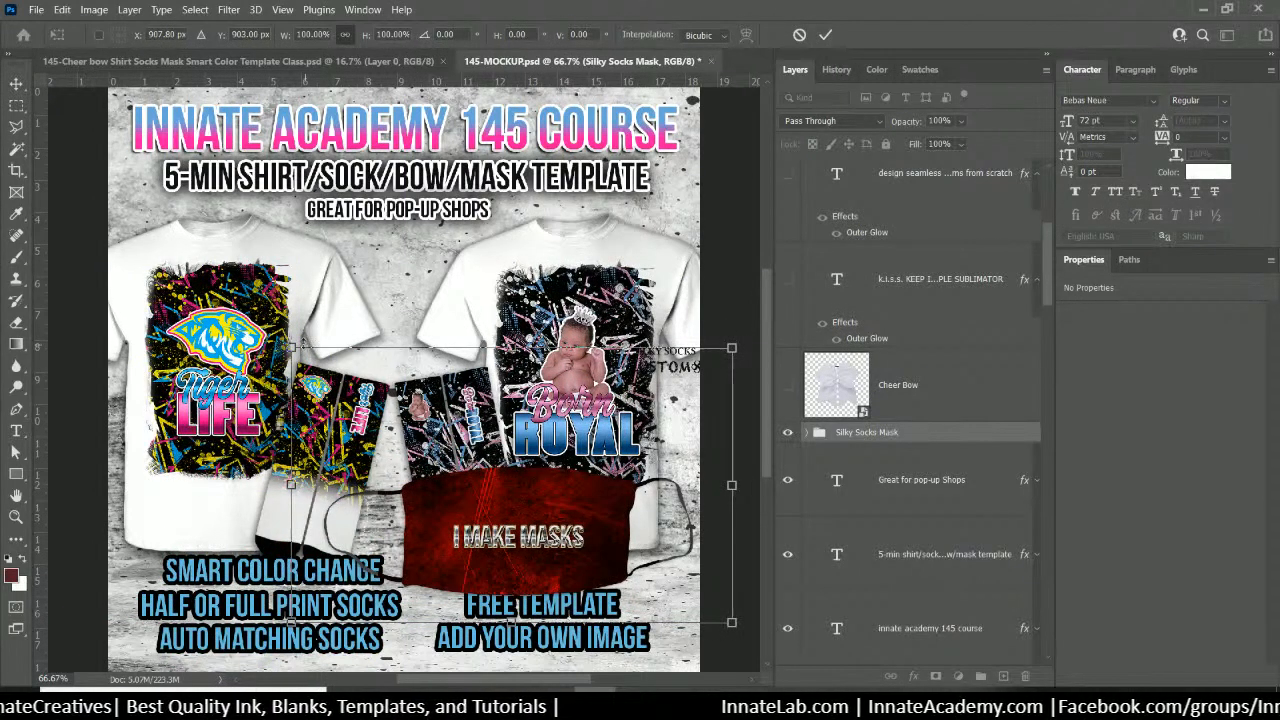
left_click_drag(290, 348, 474, 463)
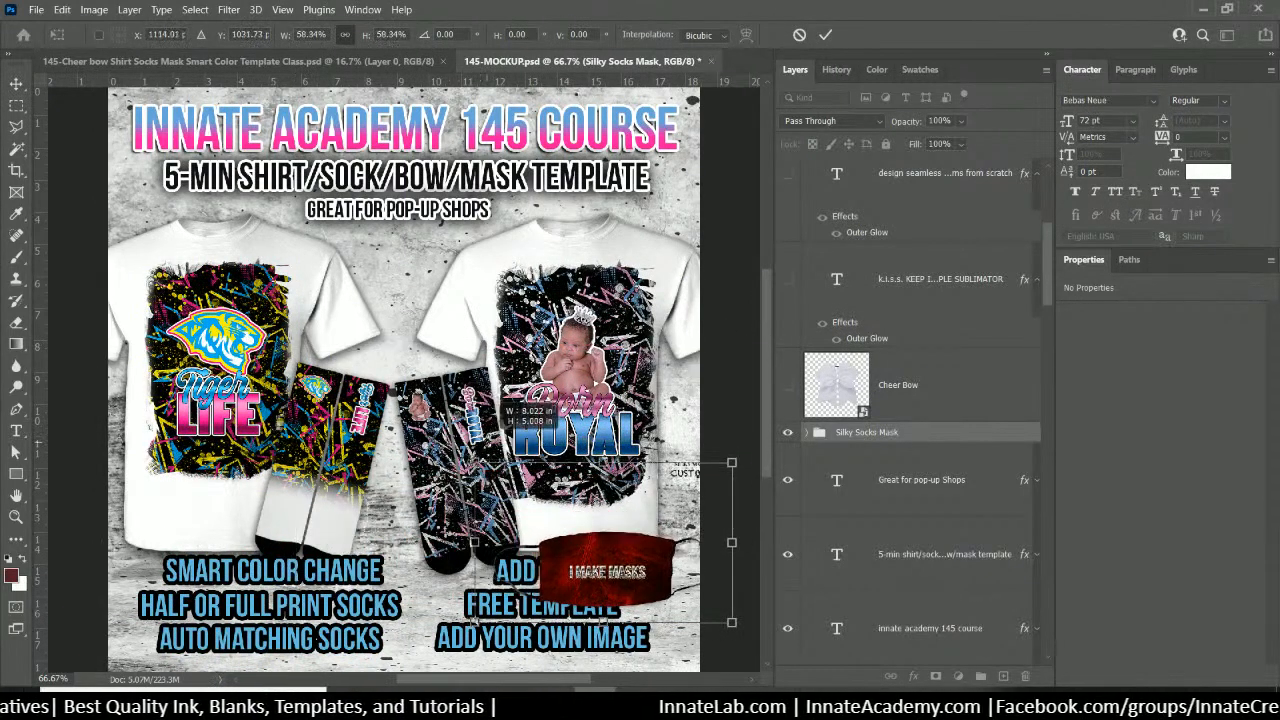
left_click_drag(641, 567, 621, 222)
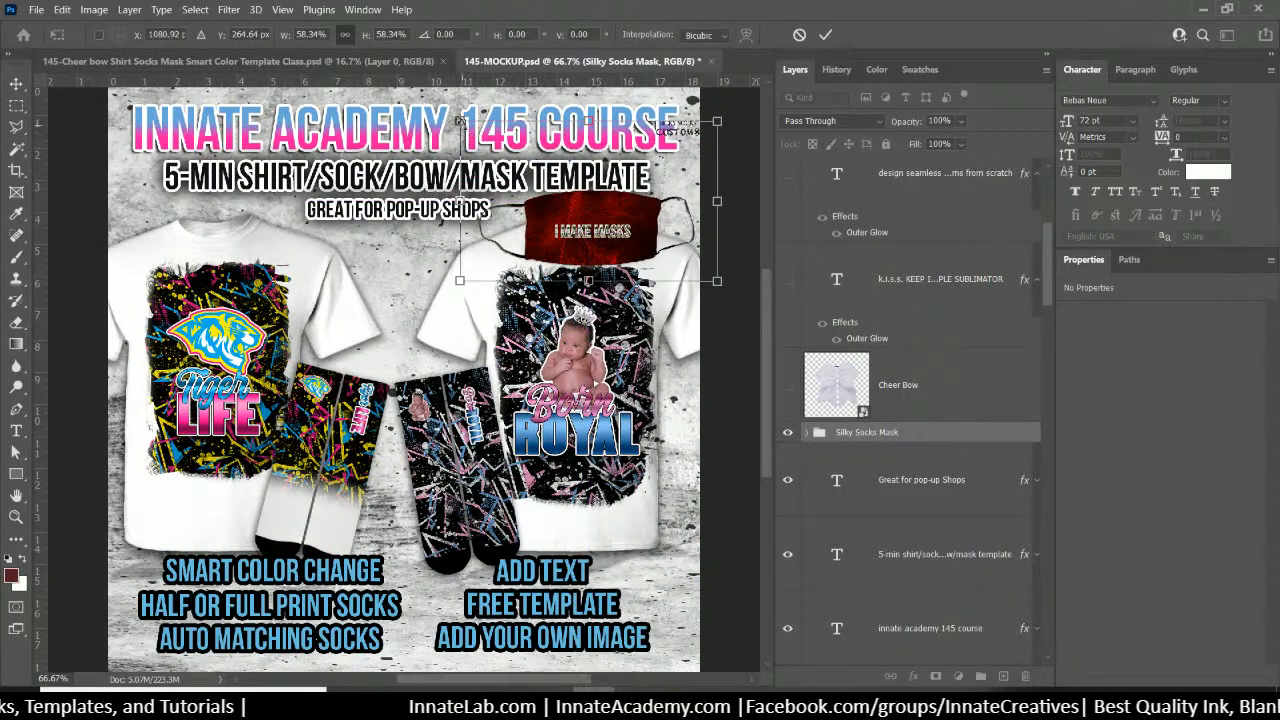
left_click_drag(459, 121, 516, 147)
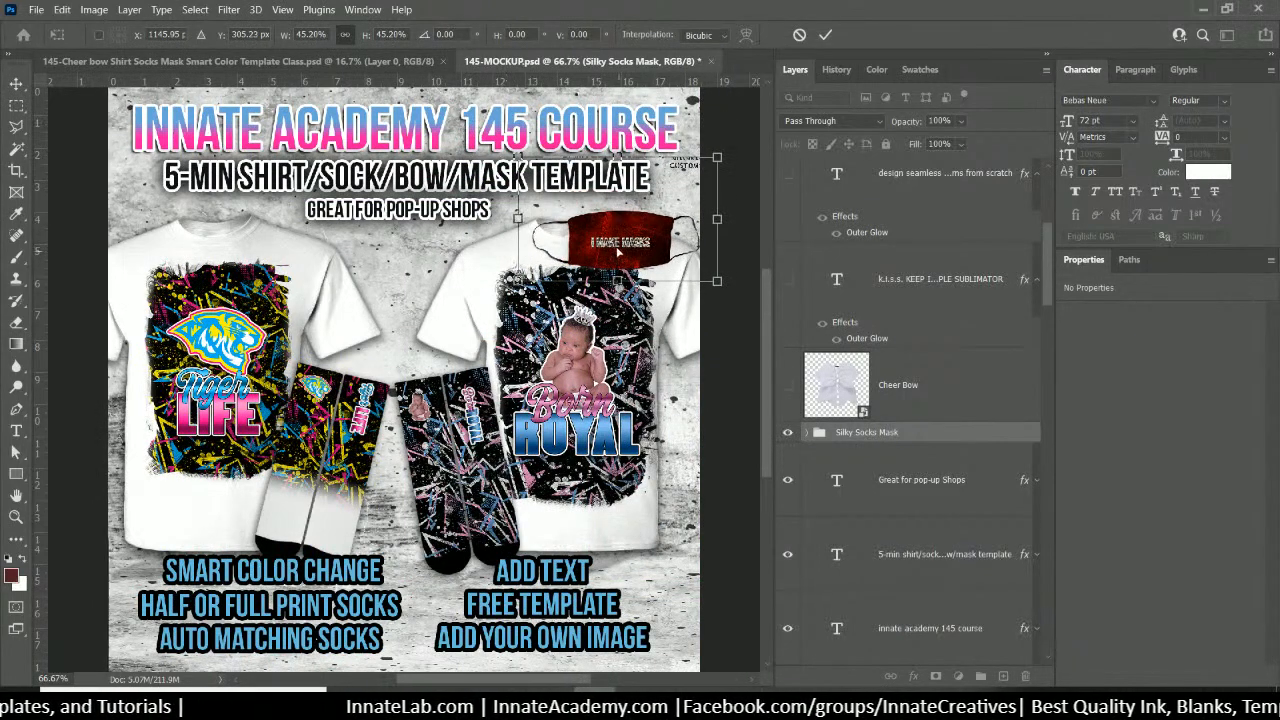
left_click_drag(622, 258, 617, 243)
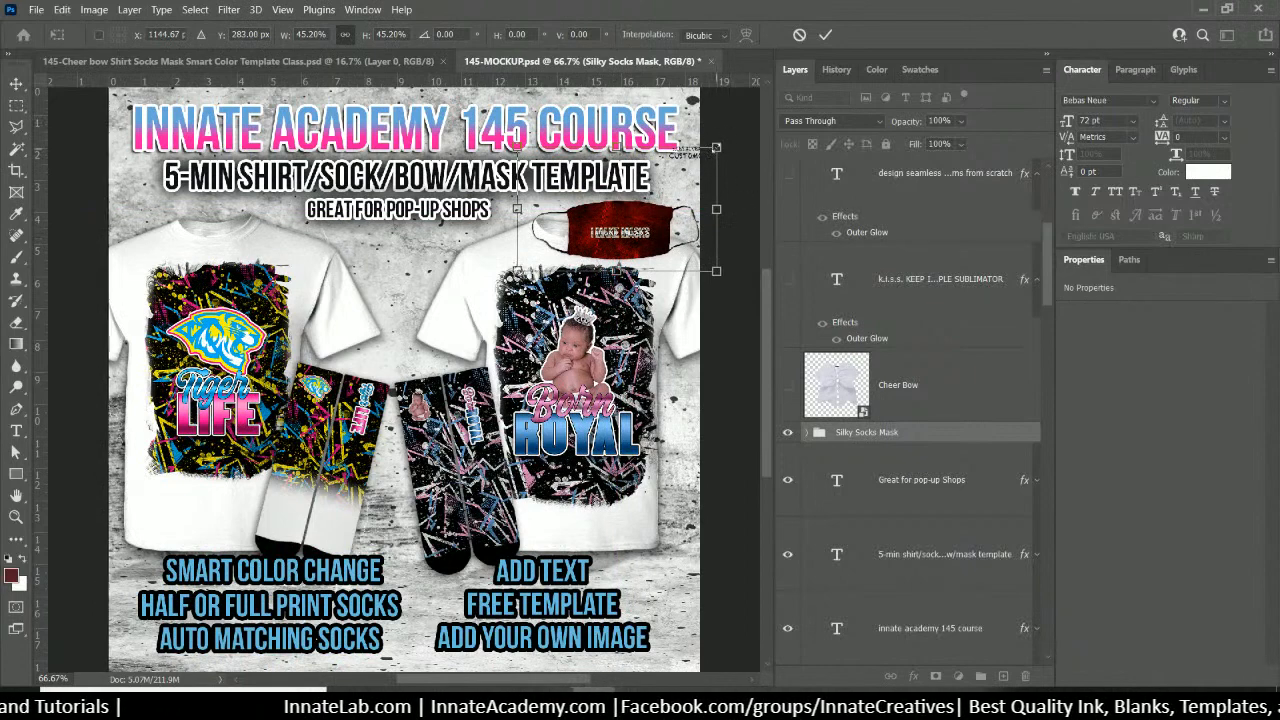
left_click_drag(716, 147, 708, 153)
Position the scaled face mask between the two shirts just beneath the Great for pop-up Shops line and commit the transform
left_click_drag(626, 234, 473, 245)
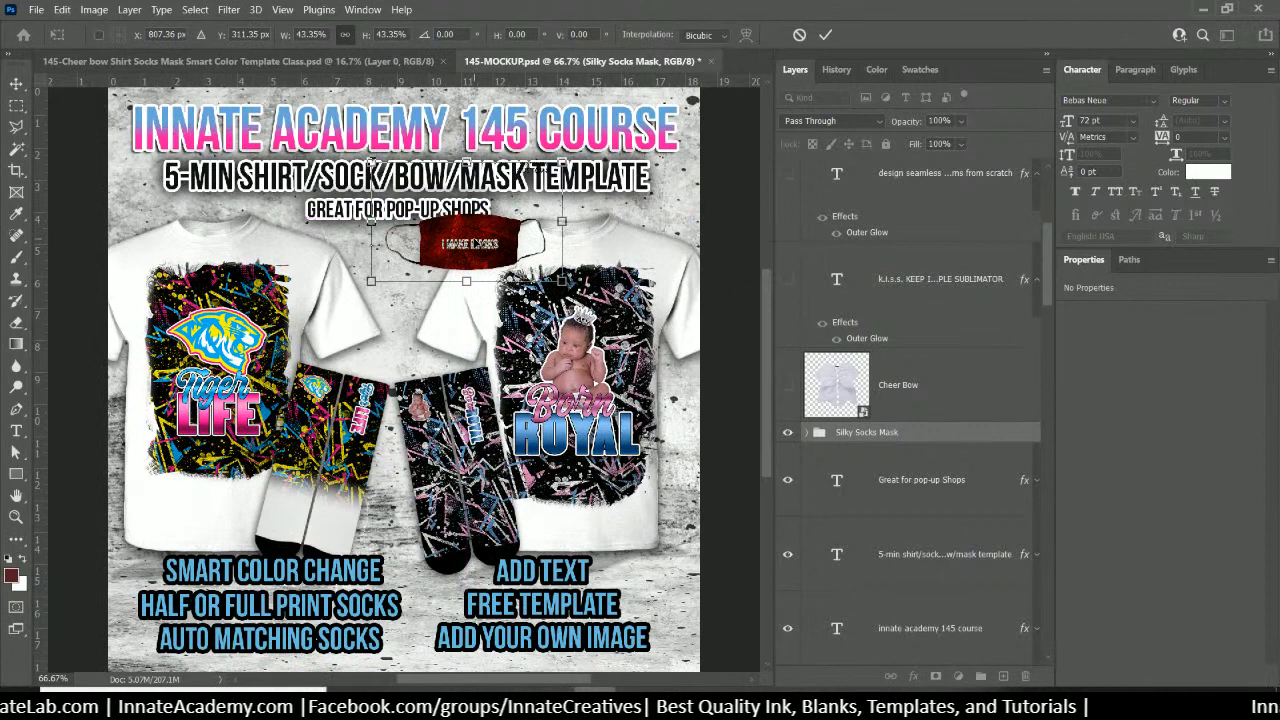
key("Down")
key("Down")
key("Down")
key("Down")
key("Down")
key("Down")
key("Down")
key("Down")
key("Down")
key("Down")
key("Down")
key("Down")
key("Down")
key("Down")
key("Down")
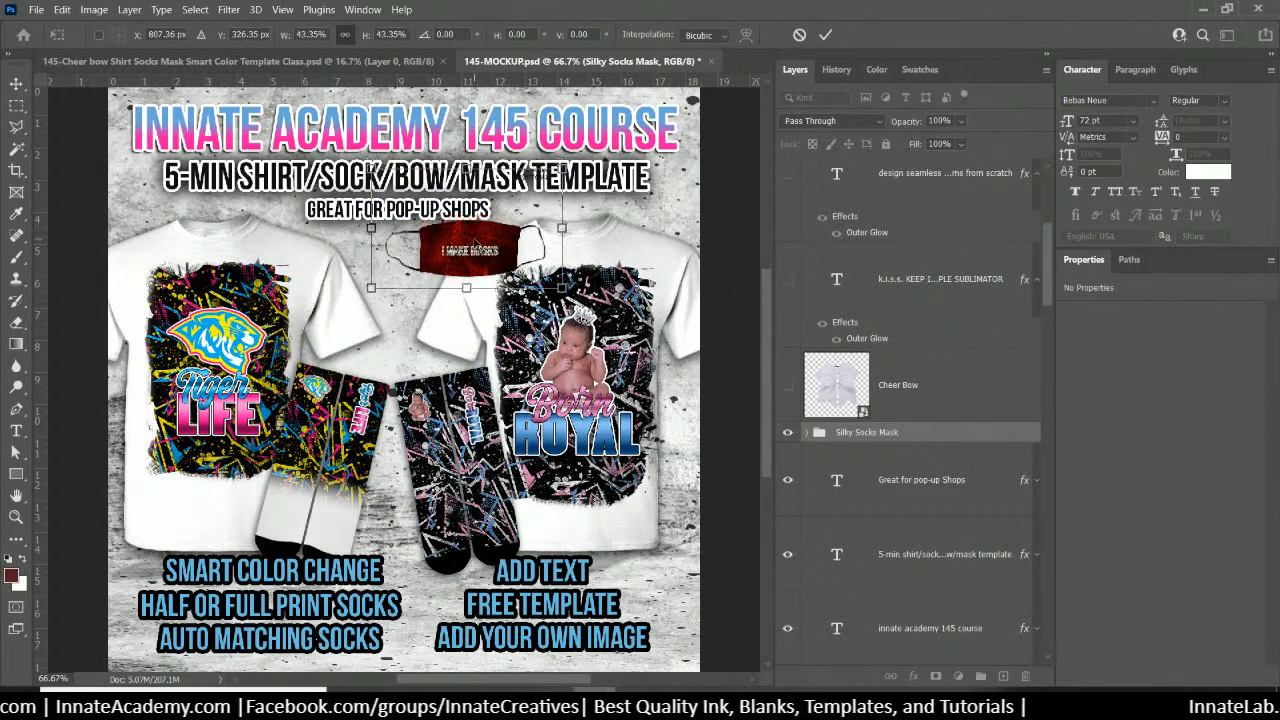
key("Down")
key("Down")
key("Down")
key("Down")
key("Down")
key("Down")
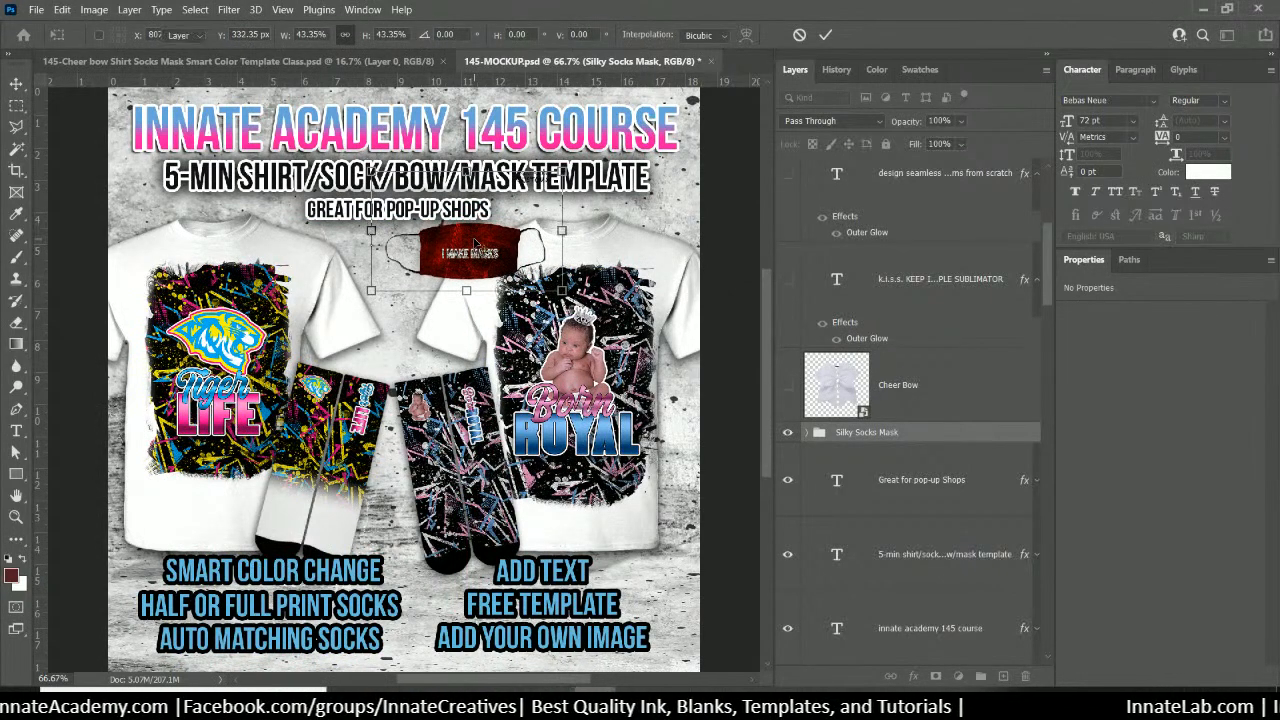
key("Return")
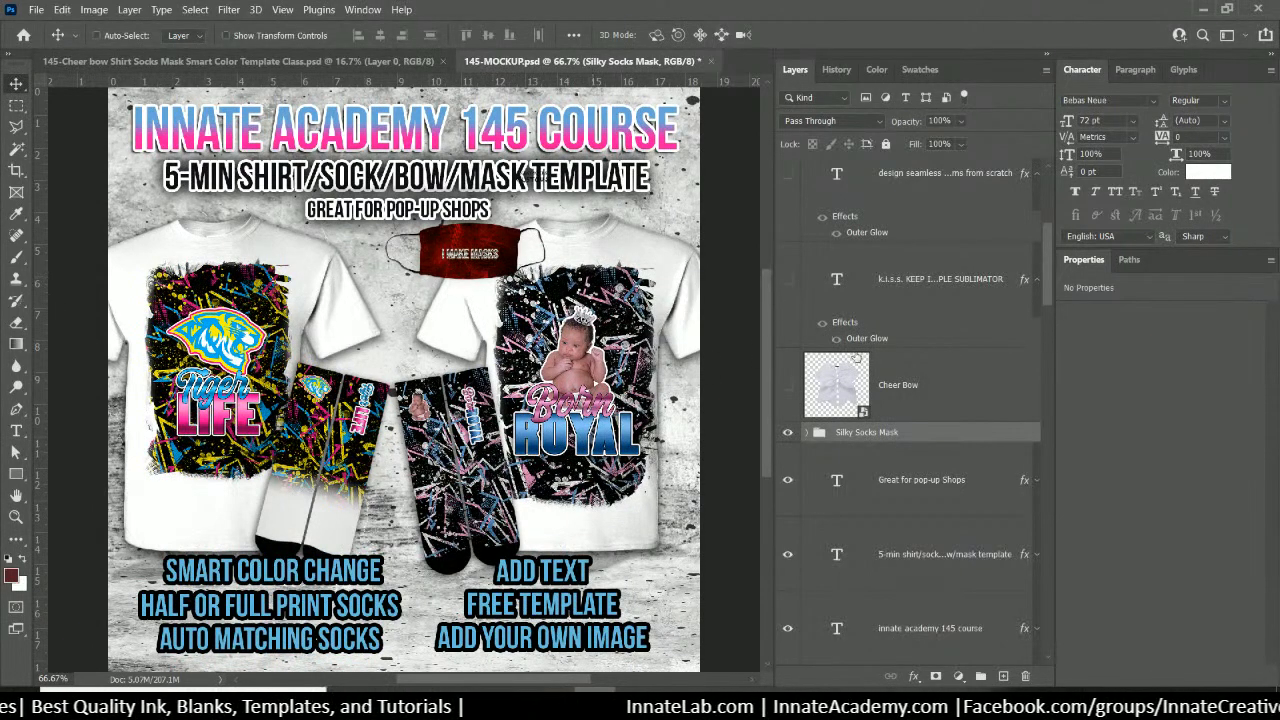
Open the smart object contents of the Born Royal design on the right-hand shirt
left_click(920, 388)
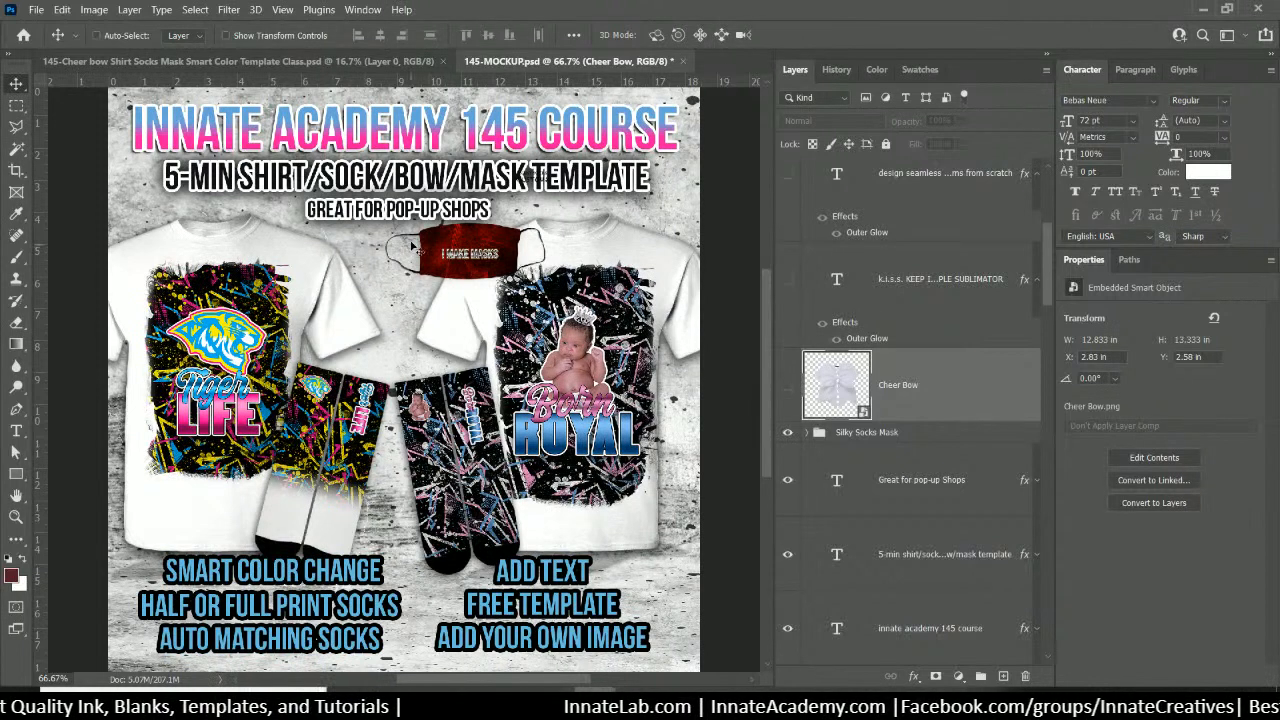
right_click(547, 302)
left_click(585, 325)
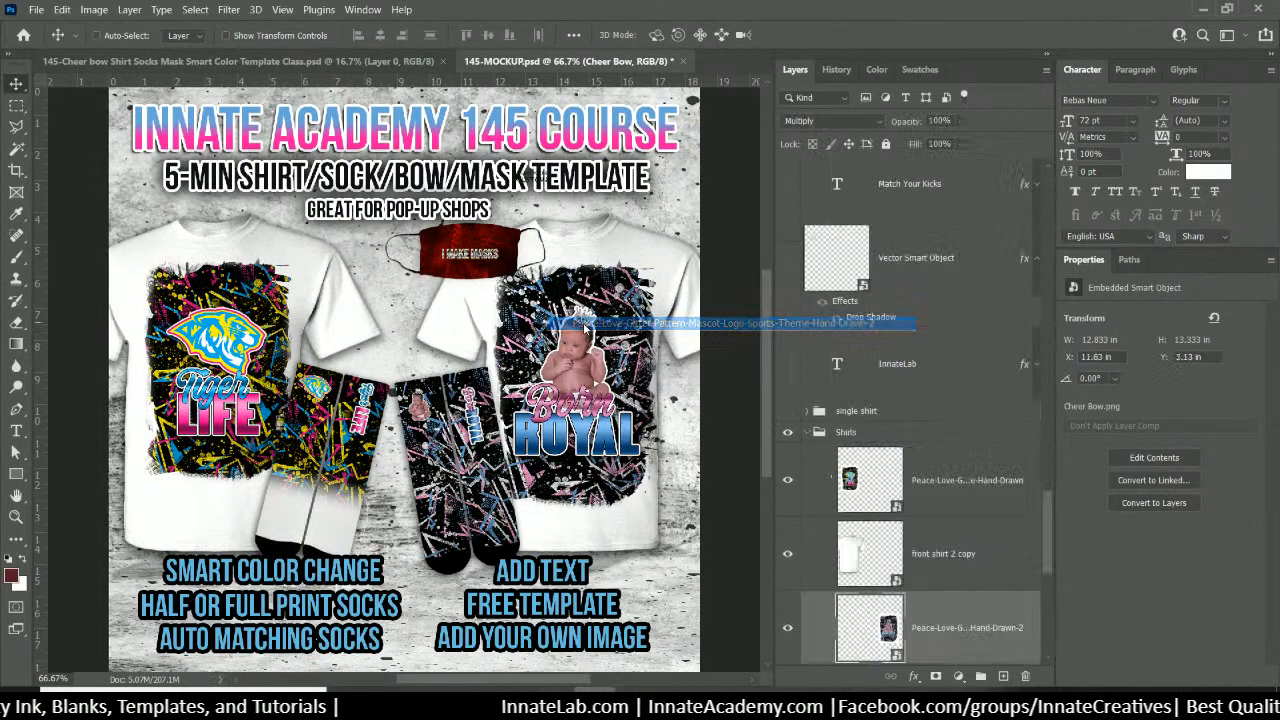
double_click(870, 480)
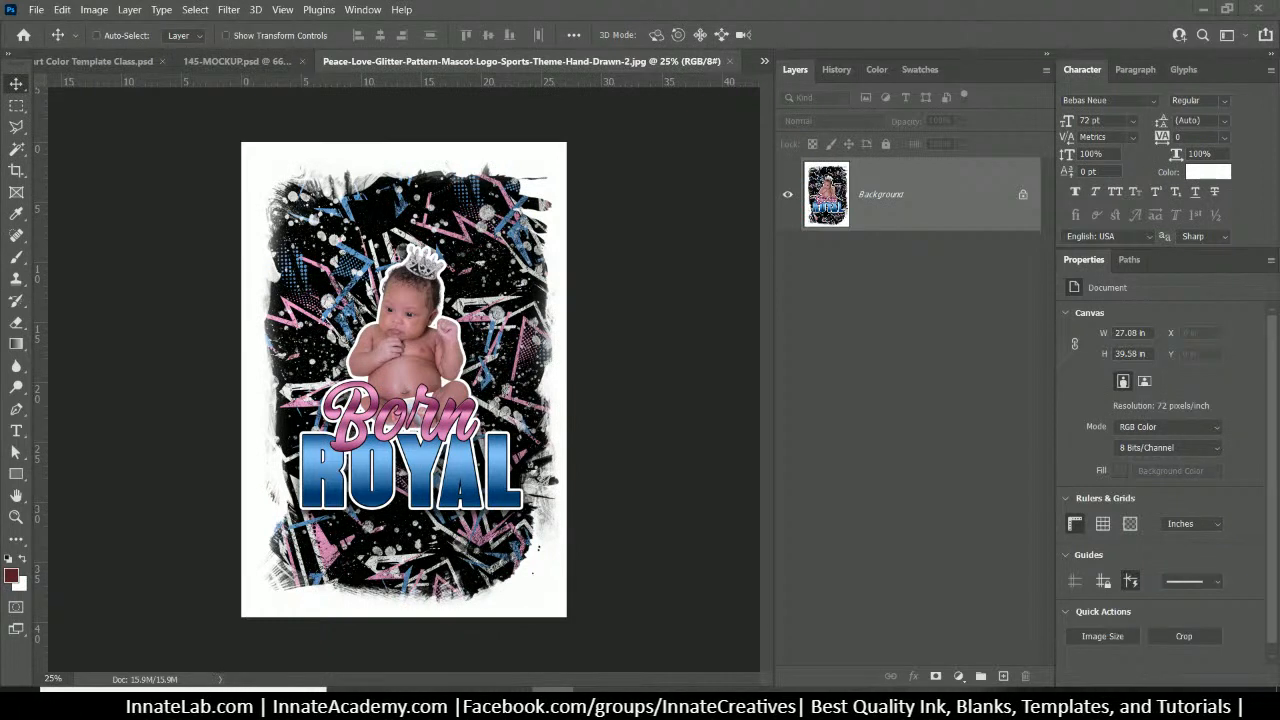
Place Print-13x19 Shirt from the Print folder of 145 over the Born Royal artwork, scaled to about 208% to fill the canvas
left_click_drag(0, 88, 1040, 115)
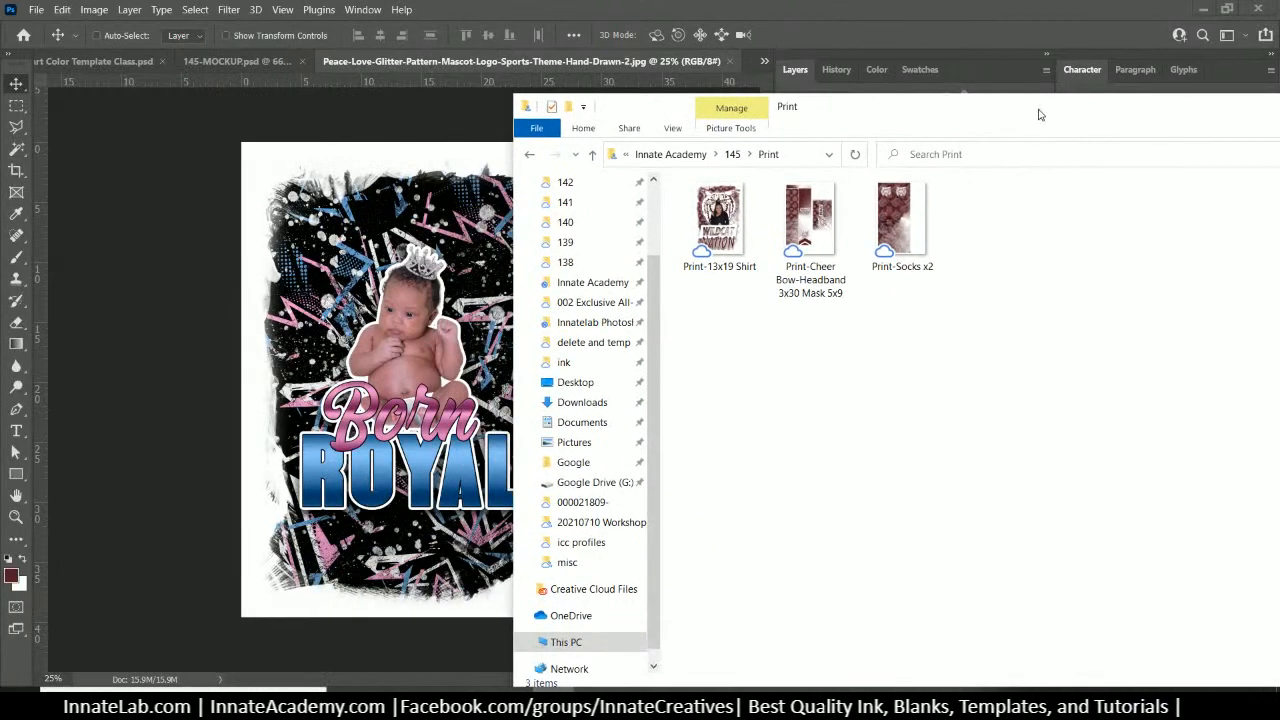
left_click_drag(886, 109, 1021, 104)
left_click_drag(850, 218, 460, 228)
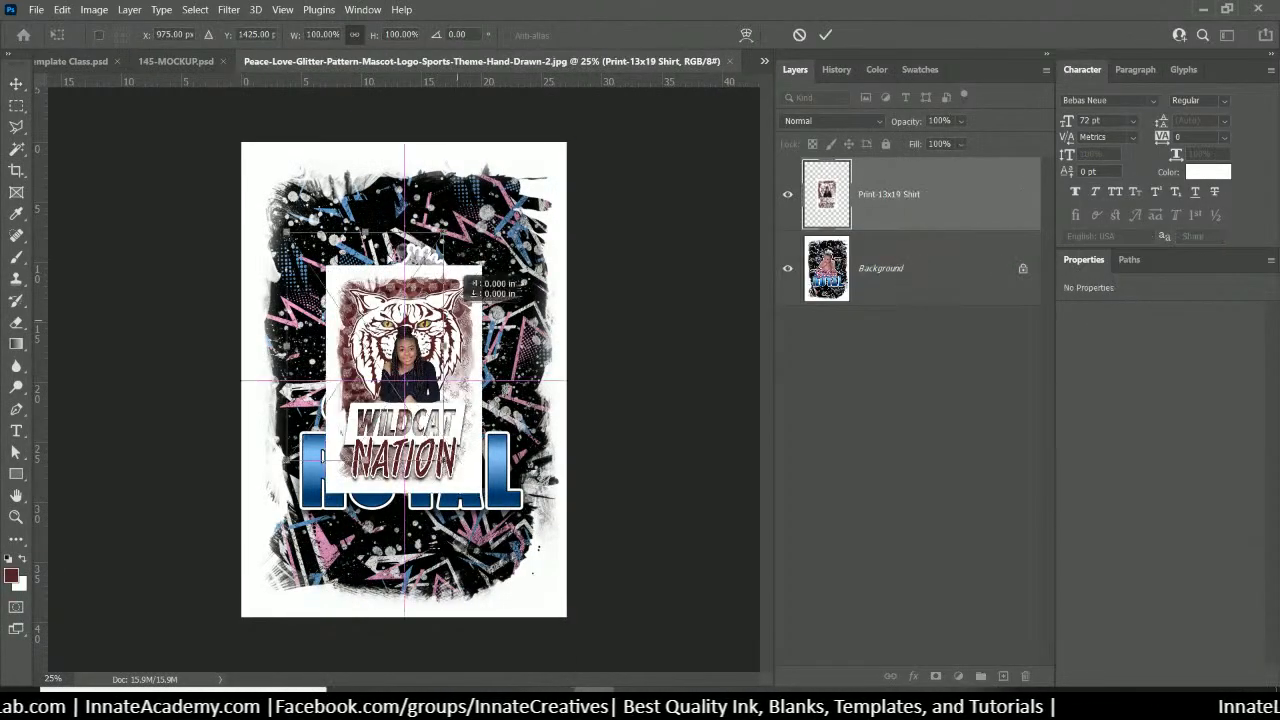
left_click_drag(465, 276, 380, 150)
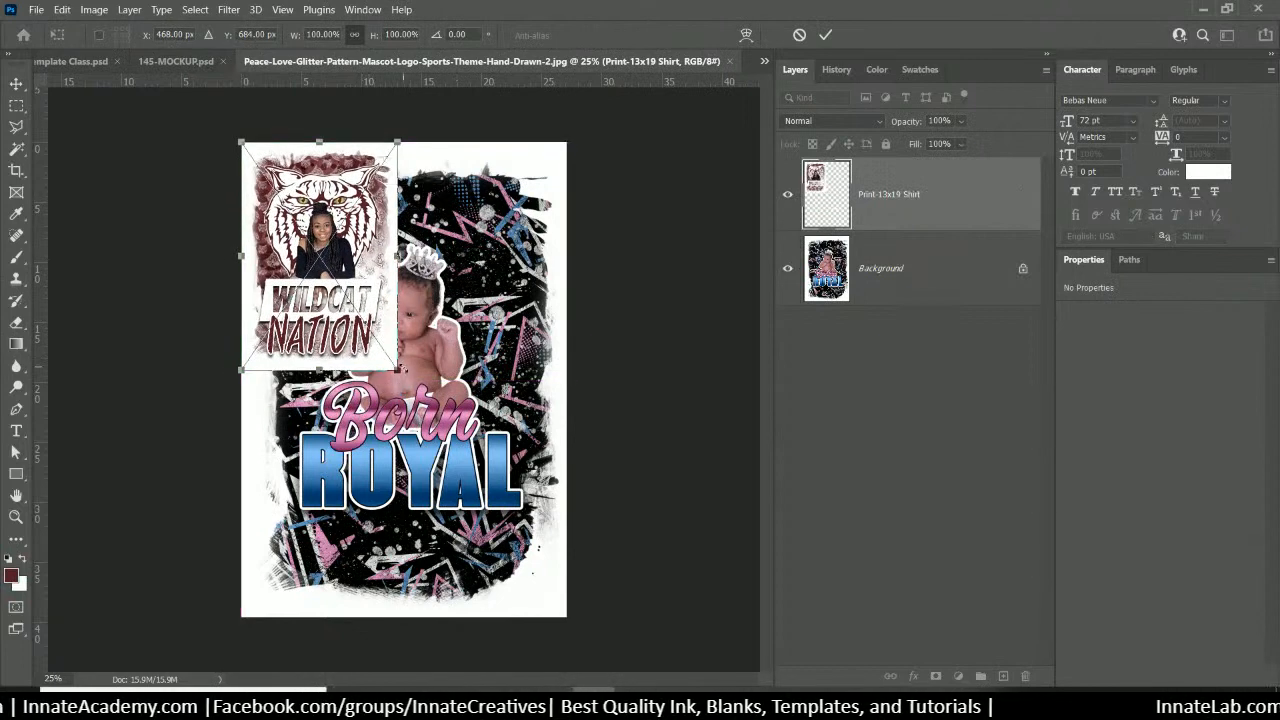
left_click_drag(398, 370, 606, 594)
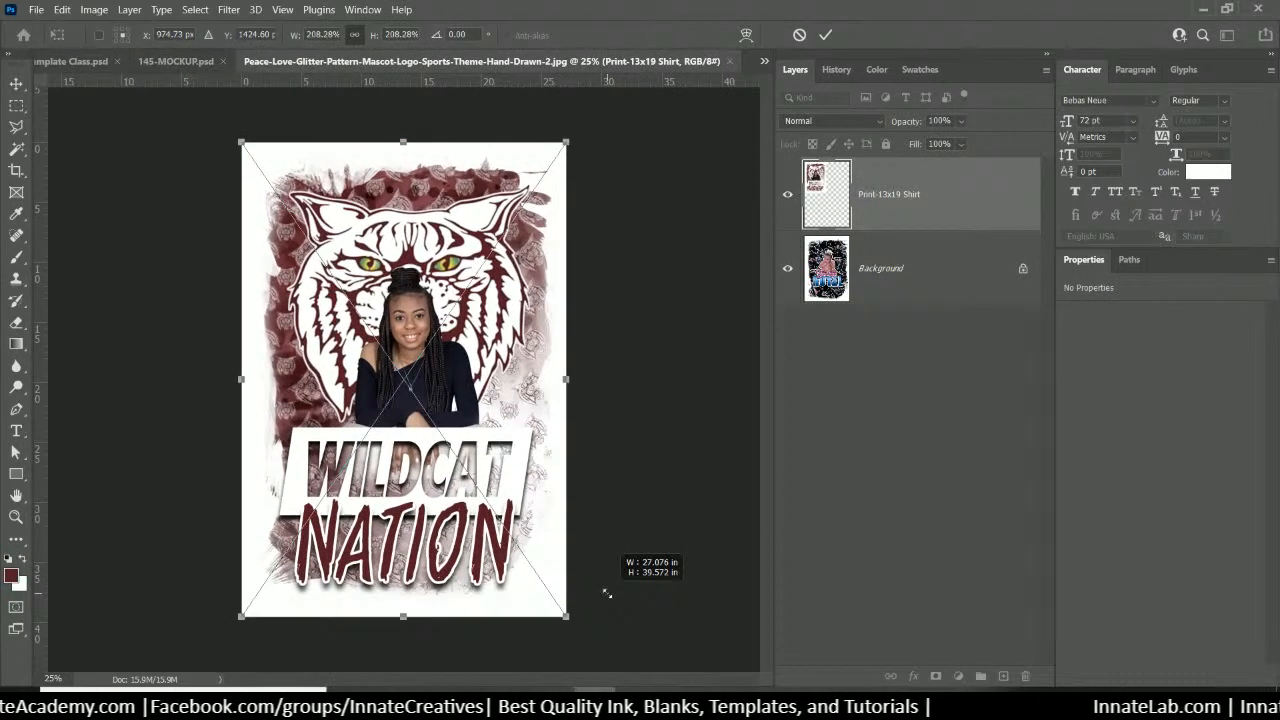
key("Return")
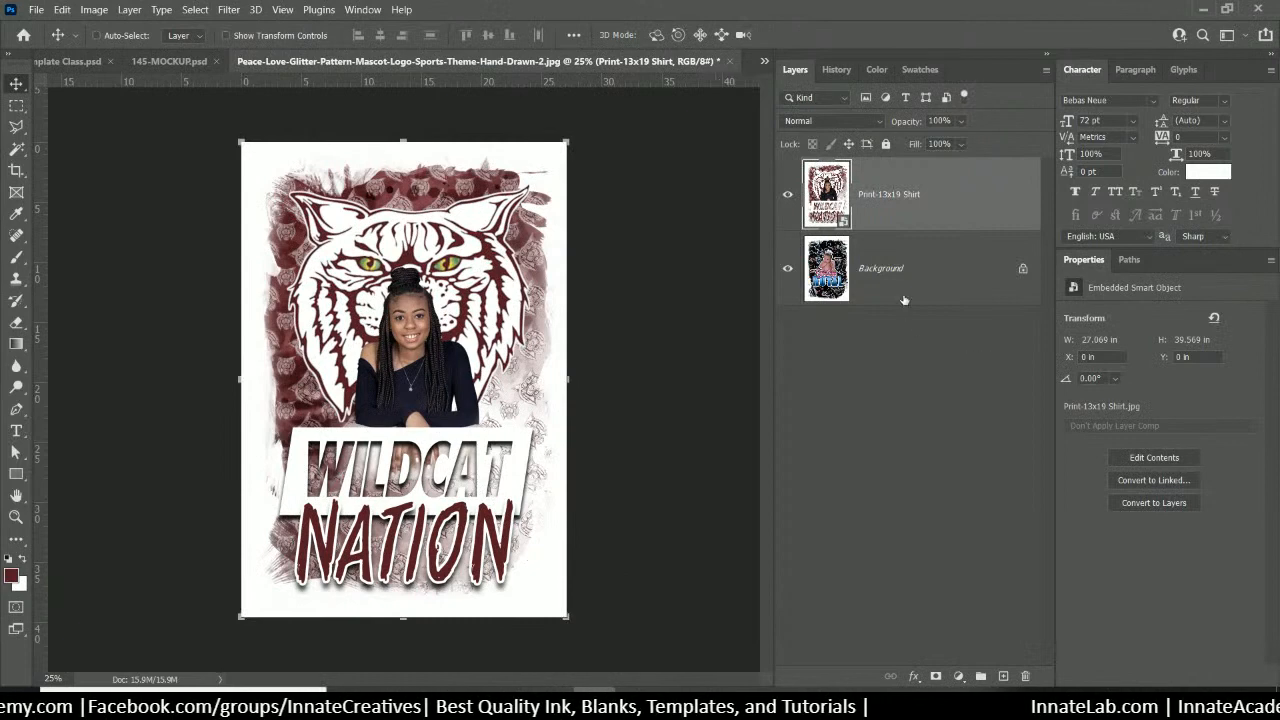
Flatten the Wildcat Nation artwork without the old Background layer, then close it with its changes saved to the mockup
left_click(903, 298)
key("Delete")
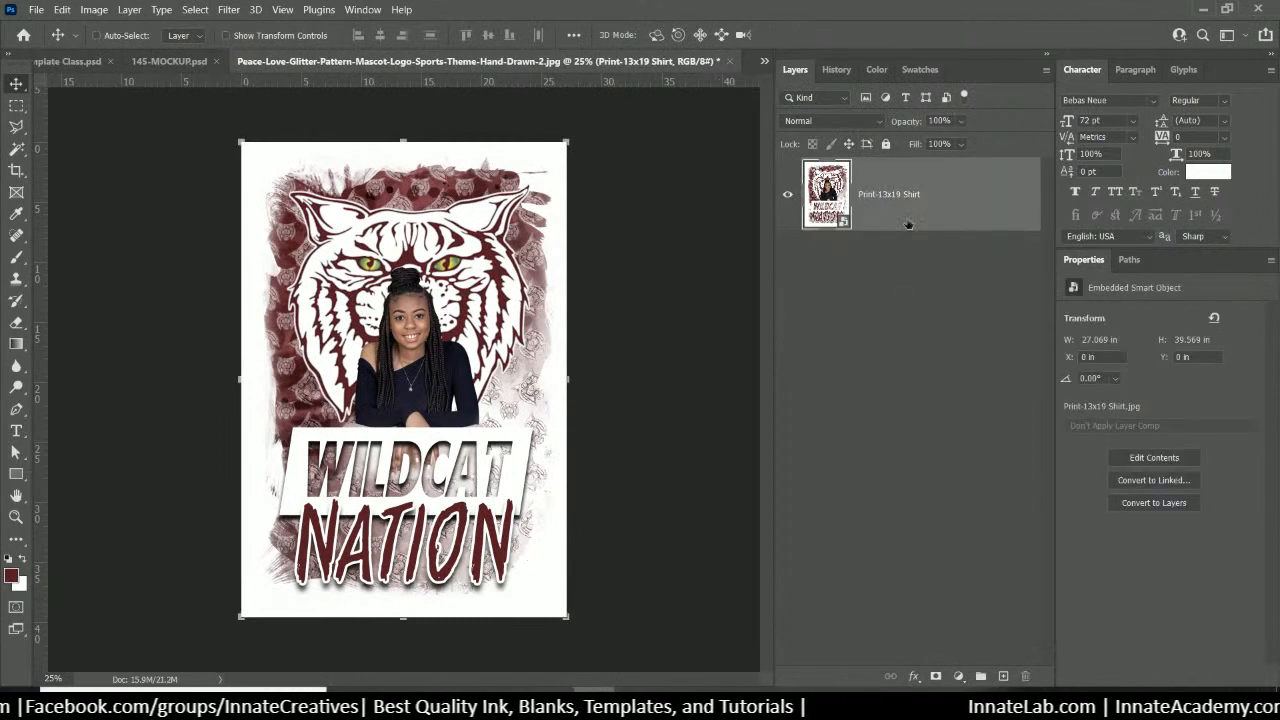
right_click(908, 224)
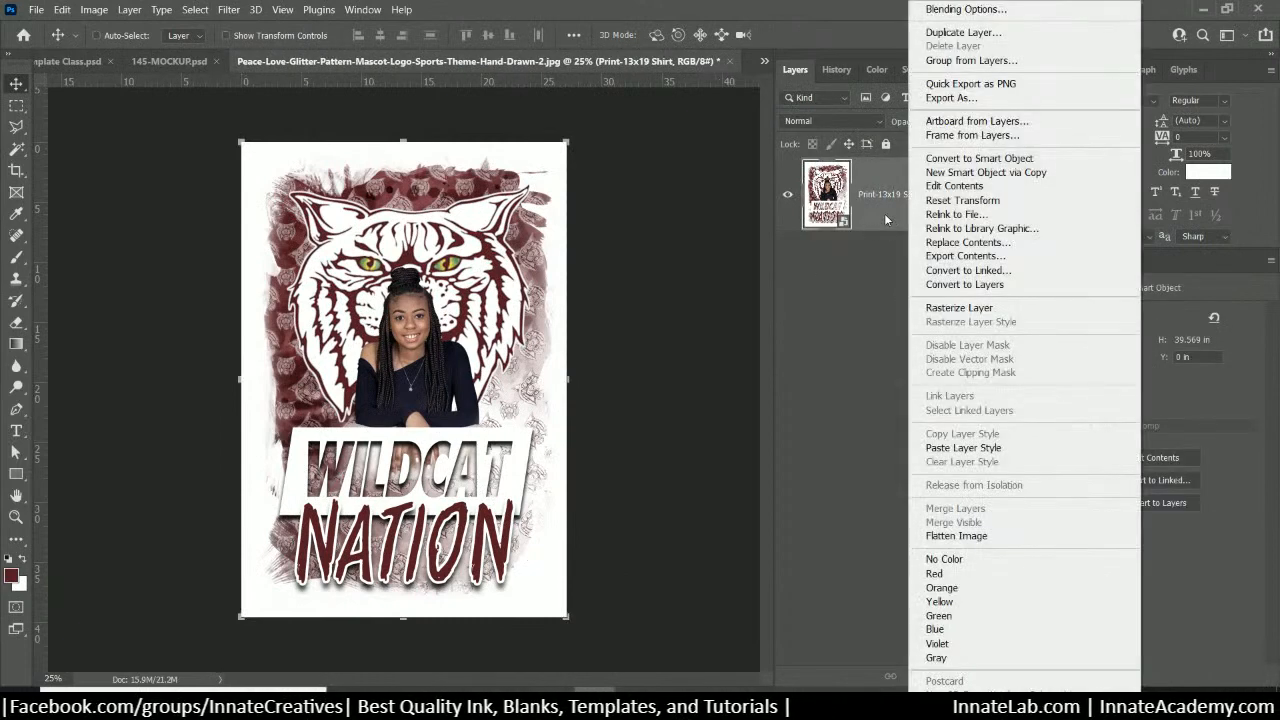
left_click(954, 536)
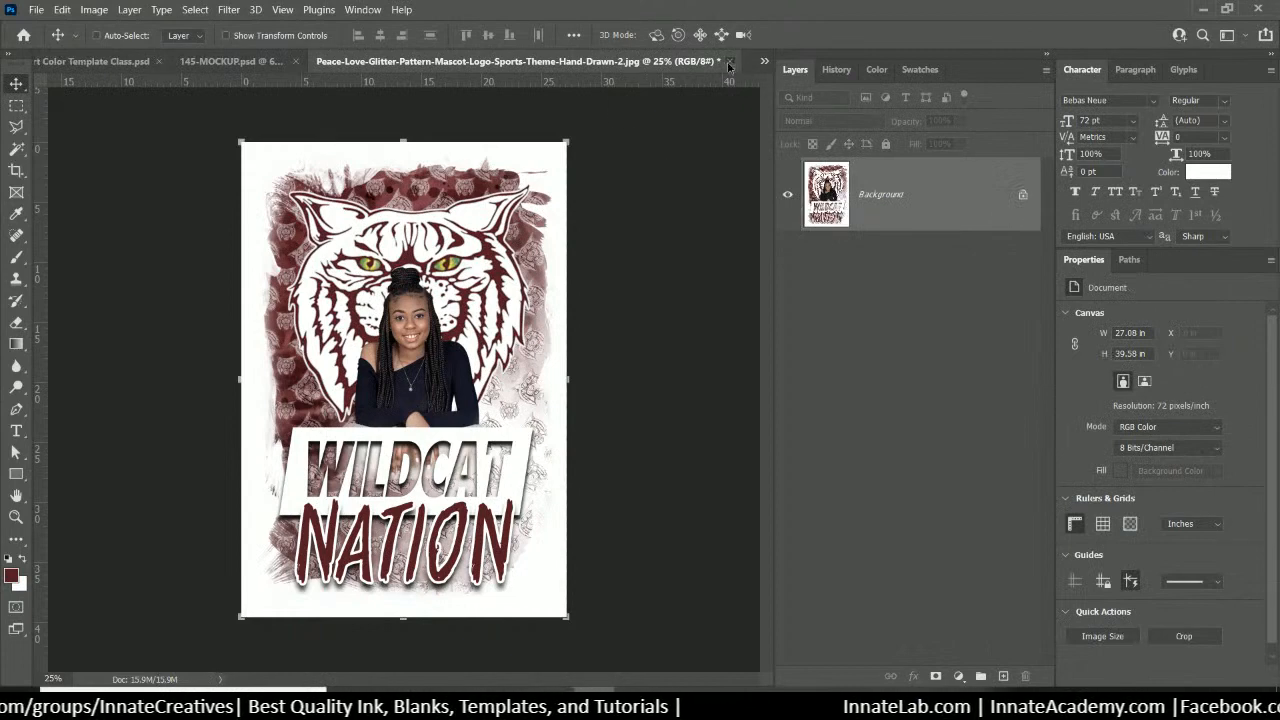
left_click(729, 65)
left_click(600, 280)
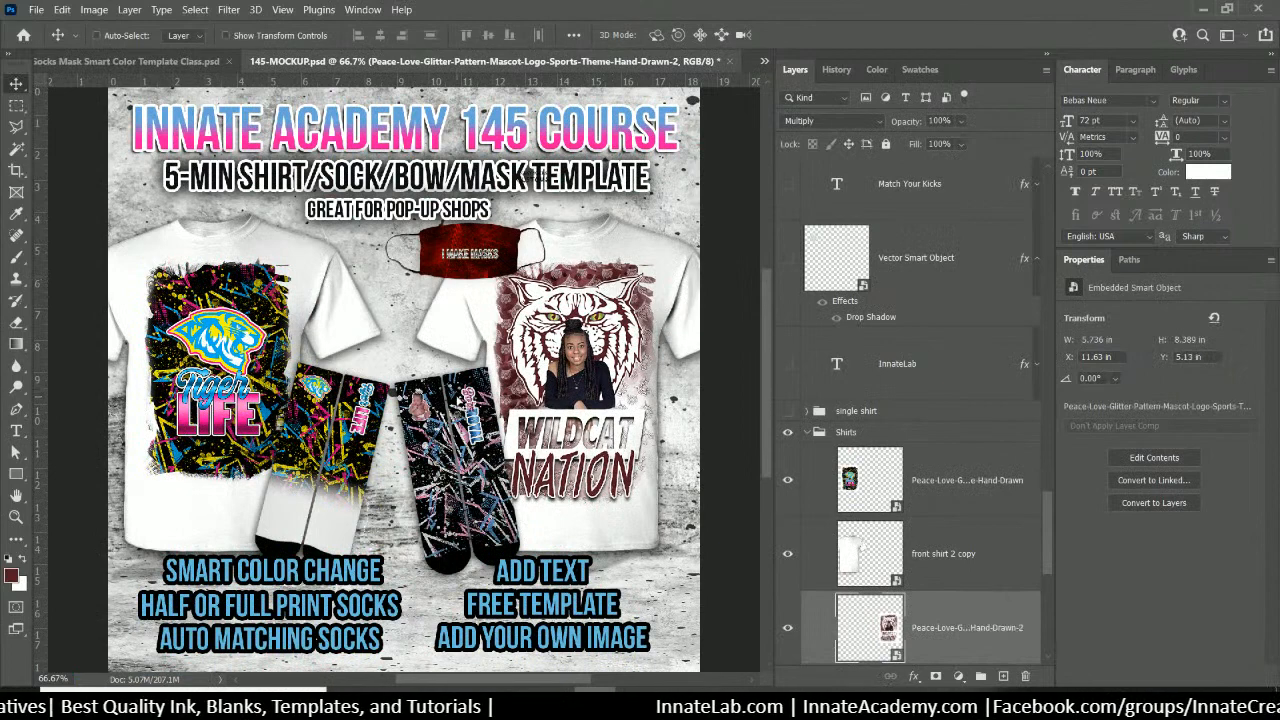
Open the smart object contents of the Born Royal design on the right-hand pair of socks
right_click(463, 405)
left_click(495, 421)
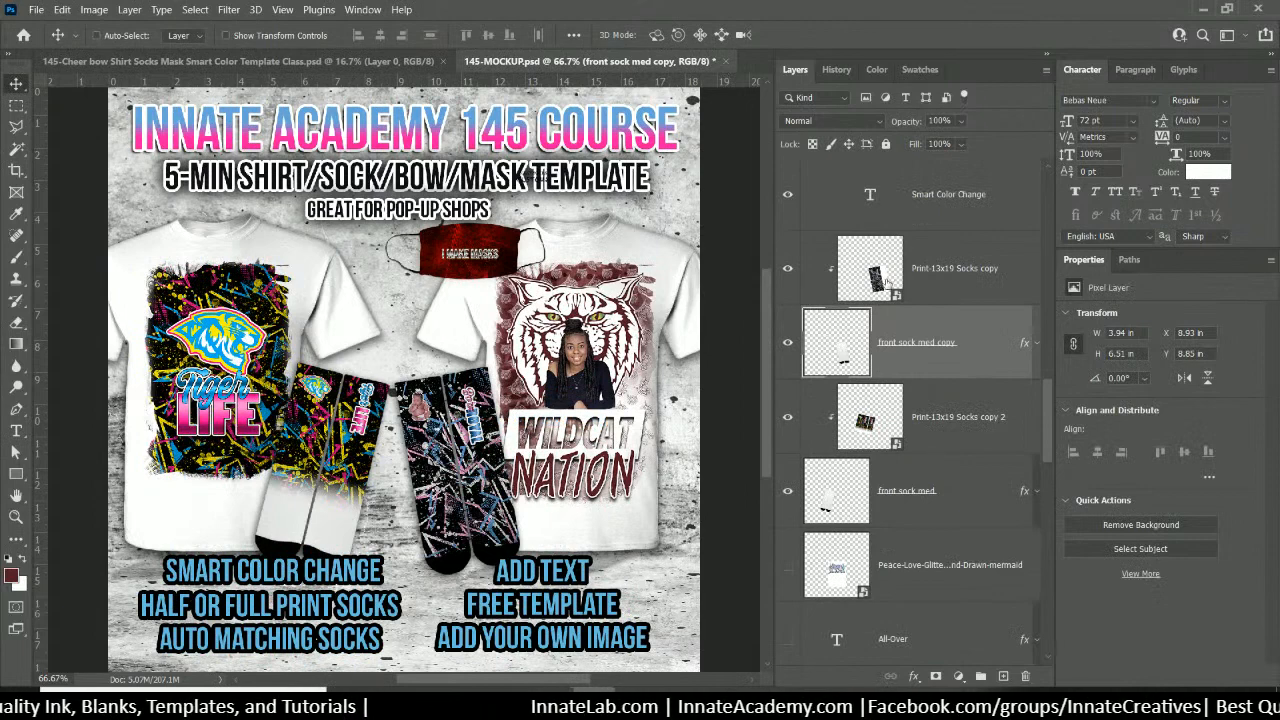
double_click(874, 280)
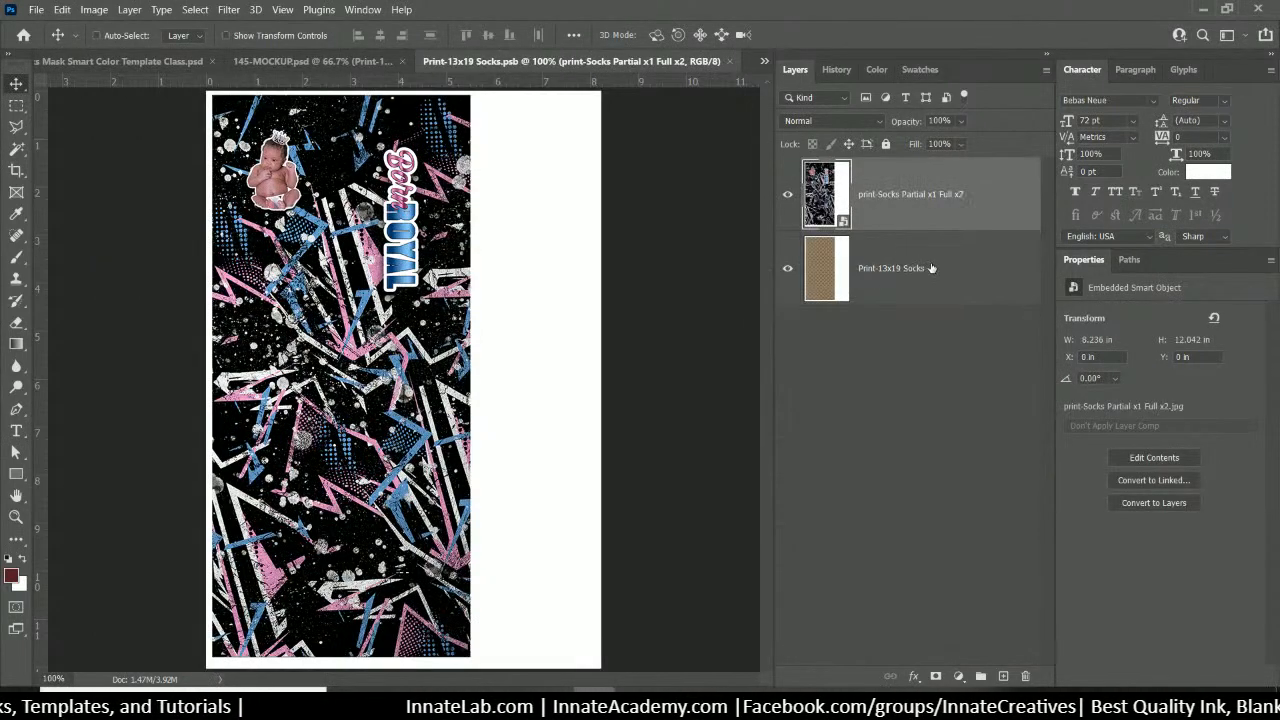
Delete the Print-13x19 Socks layer beneath the Born Royal sock artwork
left_click(932, 269)
left_click(881, 202)
left_click(905, 265)
key("Delete")
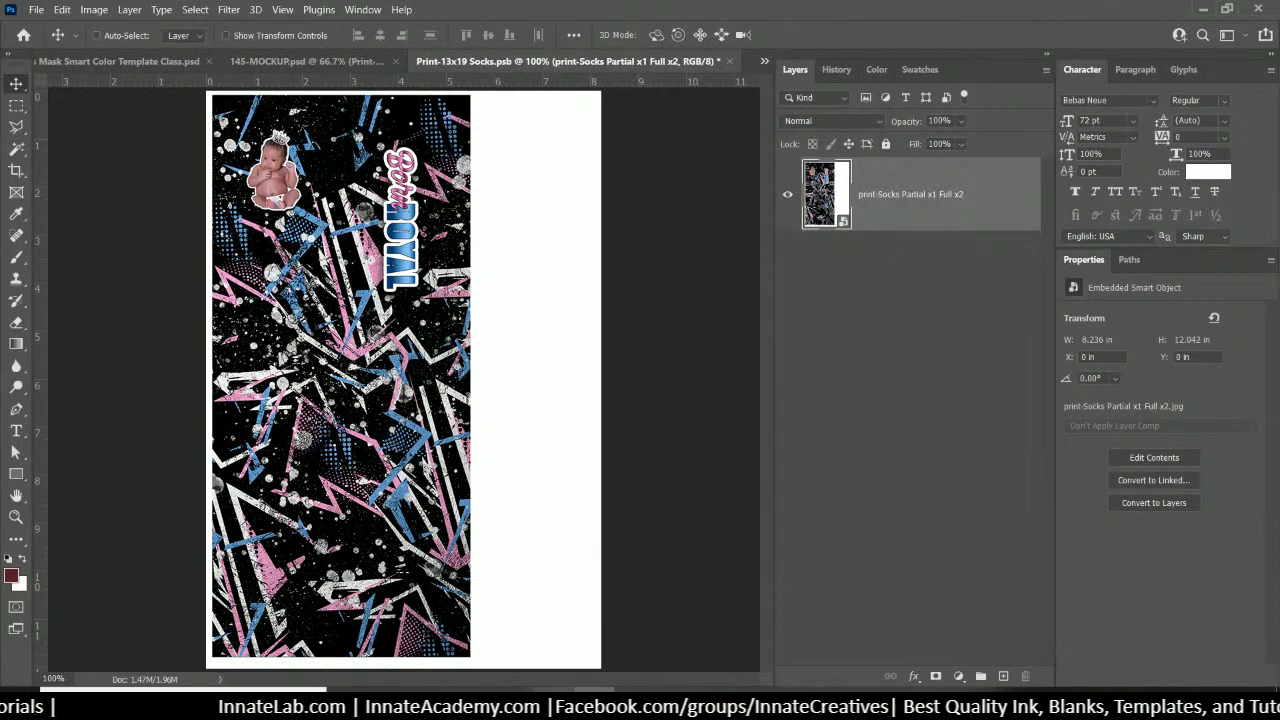
Place Print-Socks x2 from the Print folder of 145 over the Born Royal sock artwork at about 63% scale
key("alt+Tab")
left_click_drag(1037, 220, 435, 289)
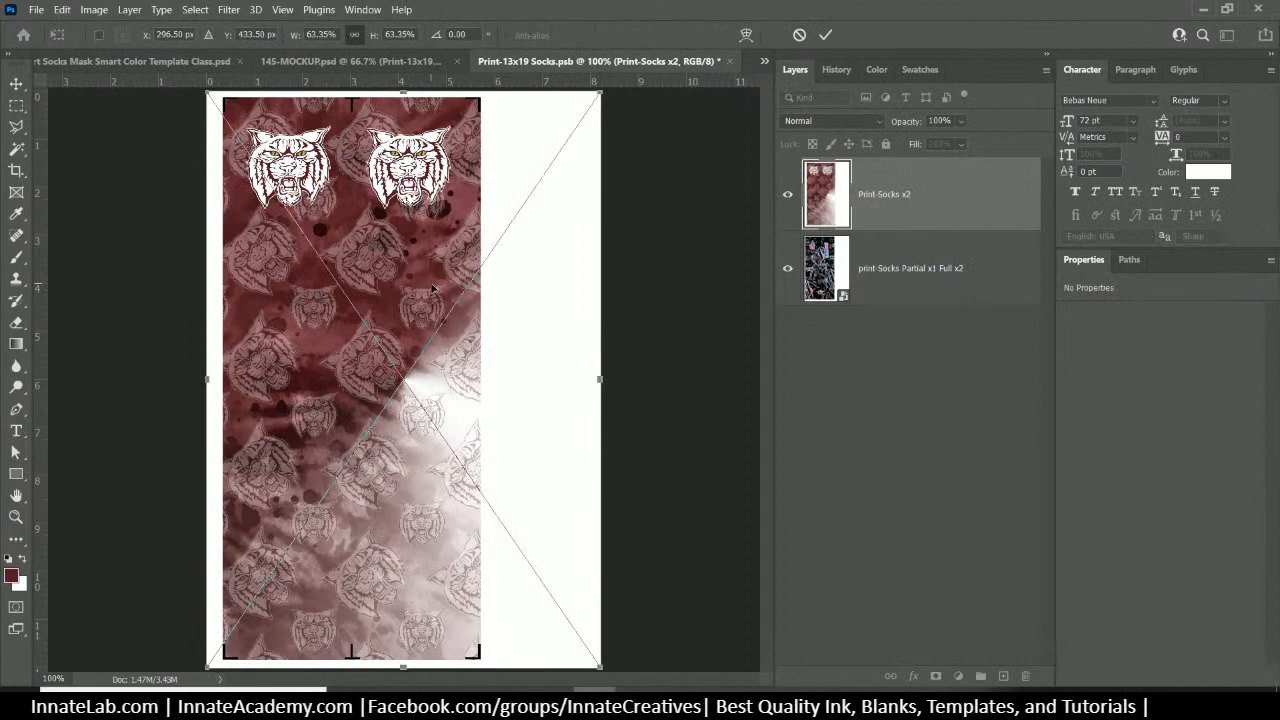
key("Return")
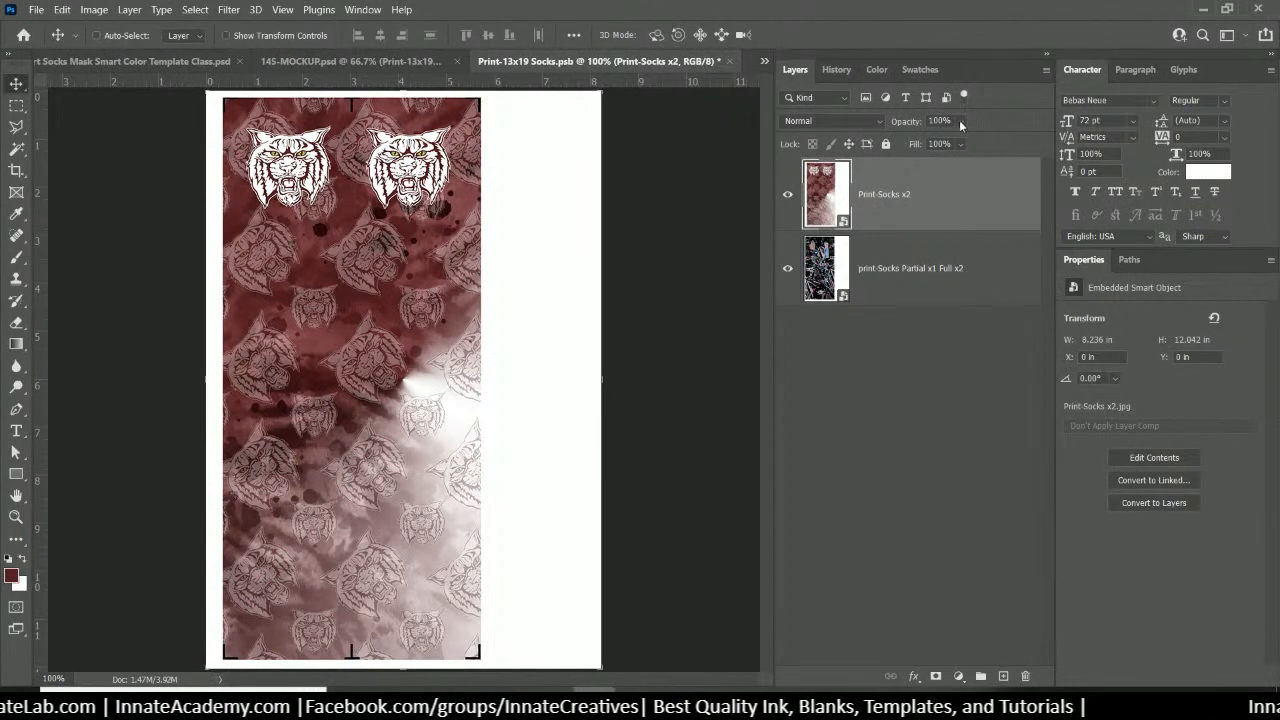
Lower the wildcat sock print to 60% opacity and shift it to line up with the old sock print underneath
left_click(960, 121)
left_click_drag(960, 140, 947, 140)
left_click_drag(404, 313, 398, 310)
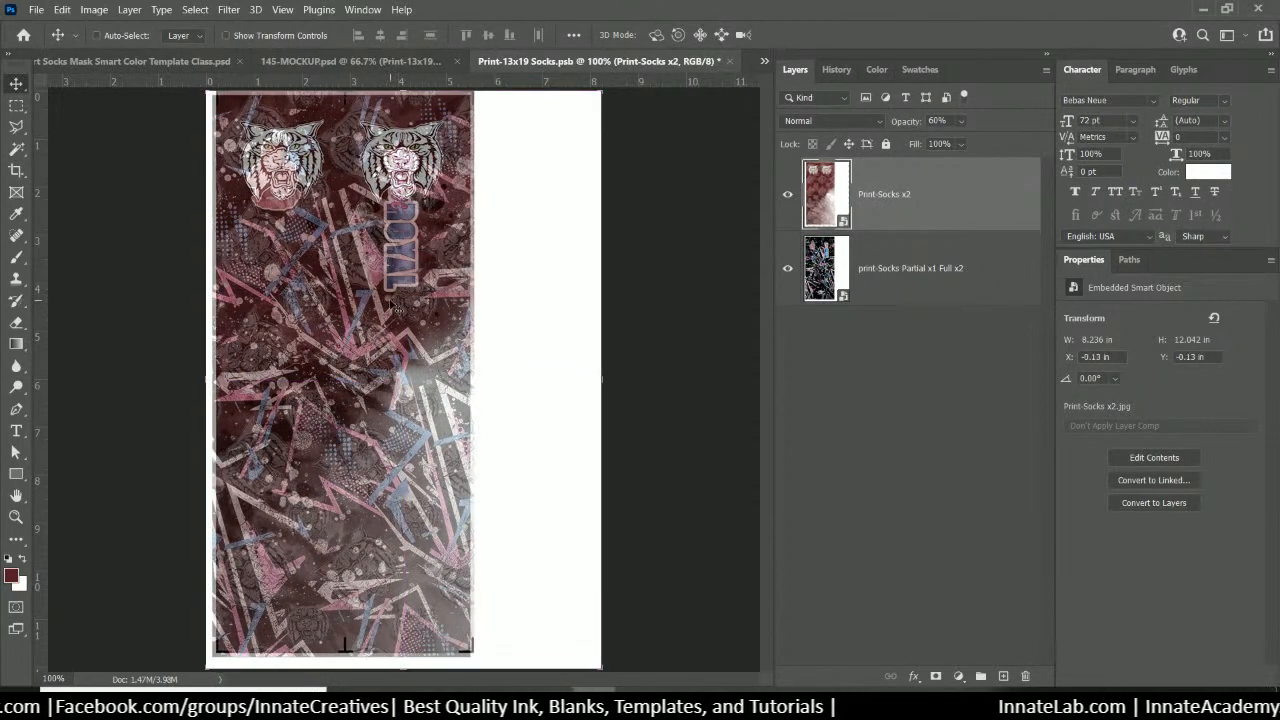
key("Left")
key("Left")
key("Left")
key("Left")
key("Left")
key("Down")
key("Down")
key("Down")
key("Down")
key("Down")
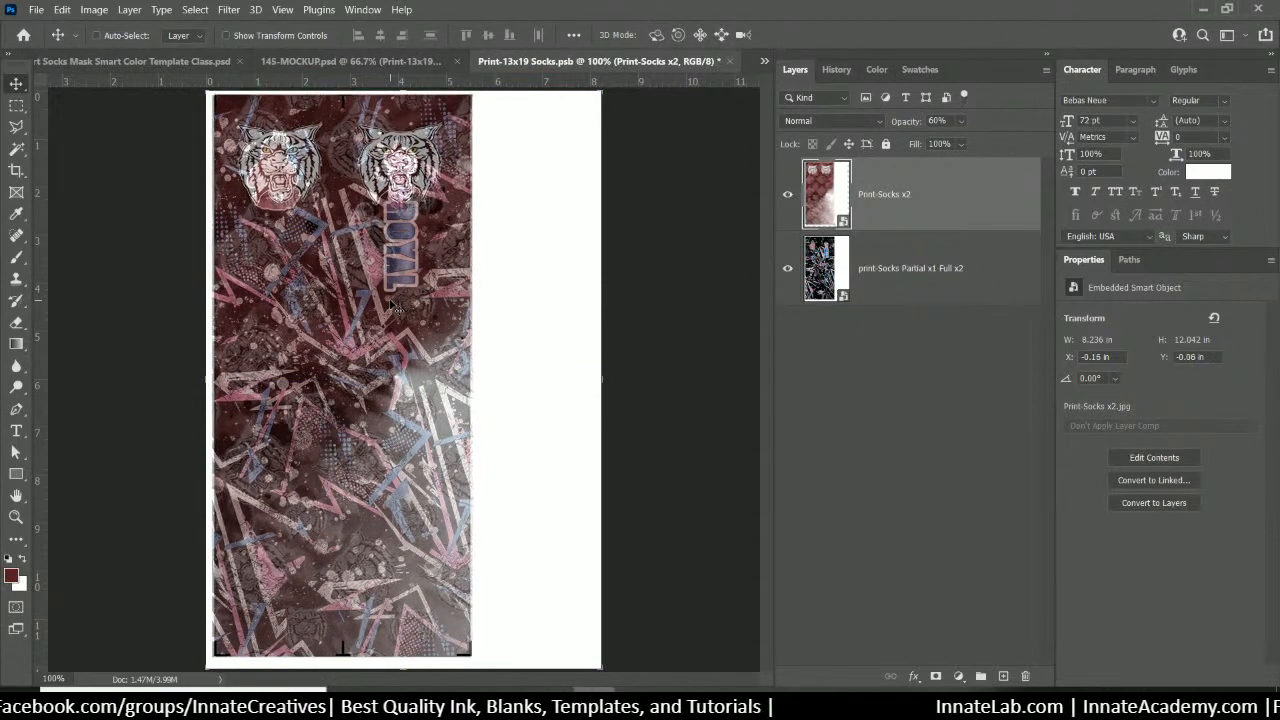
left_click(942, 302)
left_click(953, 361)
left_click(960, 170)
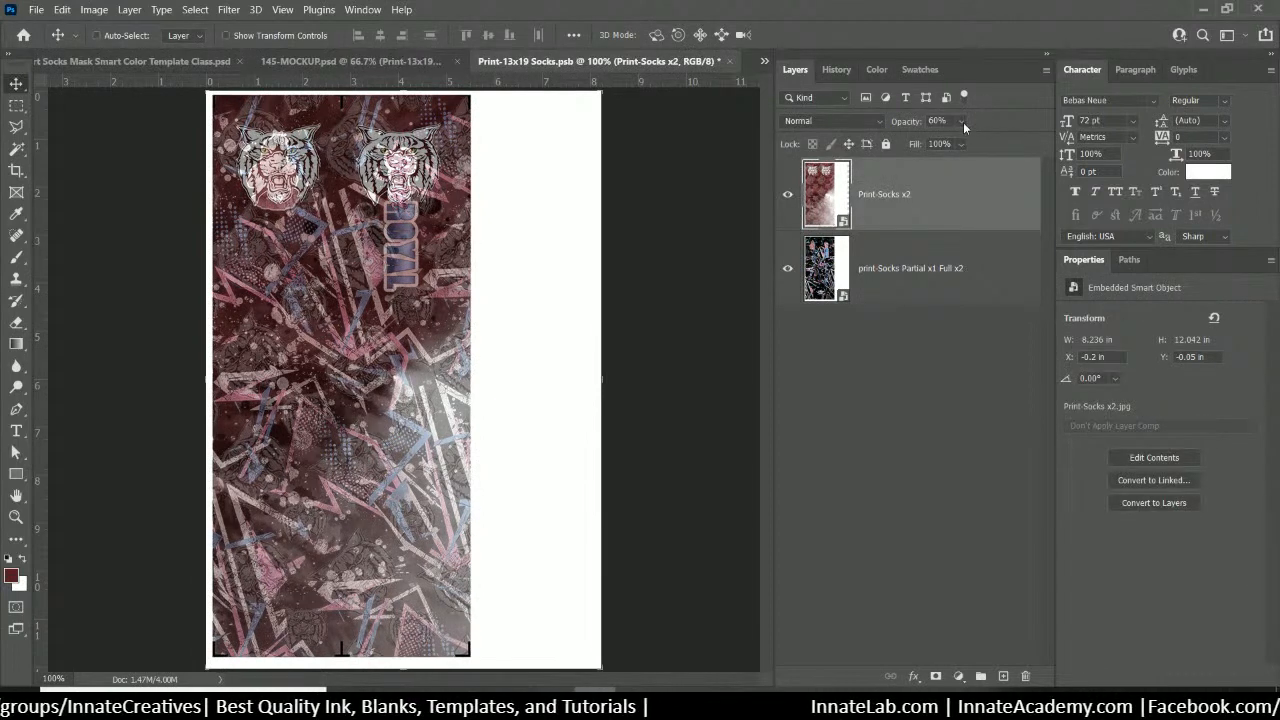
Restore the wildcat sock print to 100% opacity, then close the sock artwork with its changes saved to the mockup
left_click(962, 122)
left_click_drag(972, 140, 1010, 140)
left_click(955, 268)
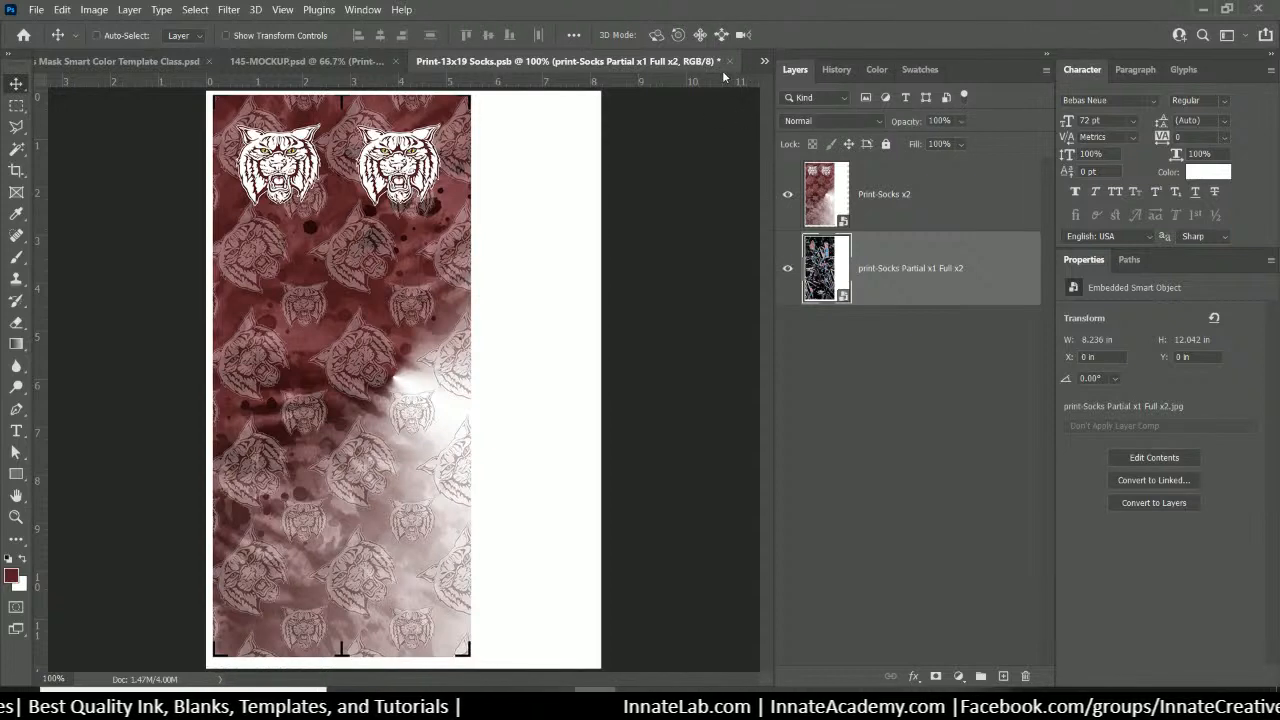
left_click(729, 61)
left_click(596, 272)
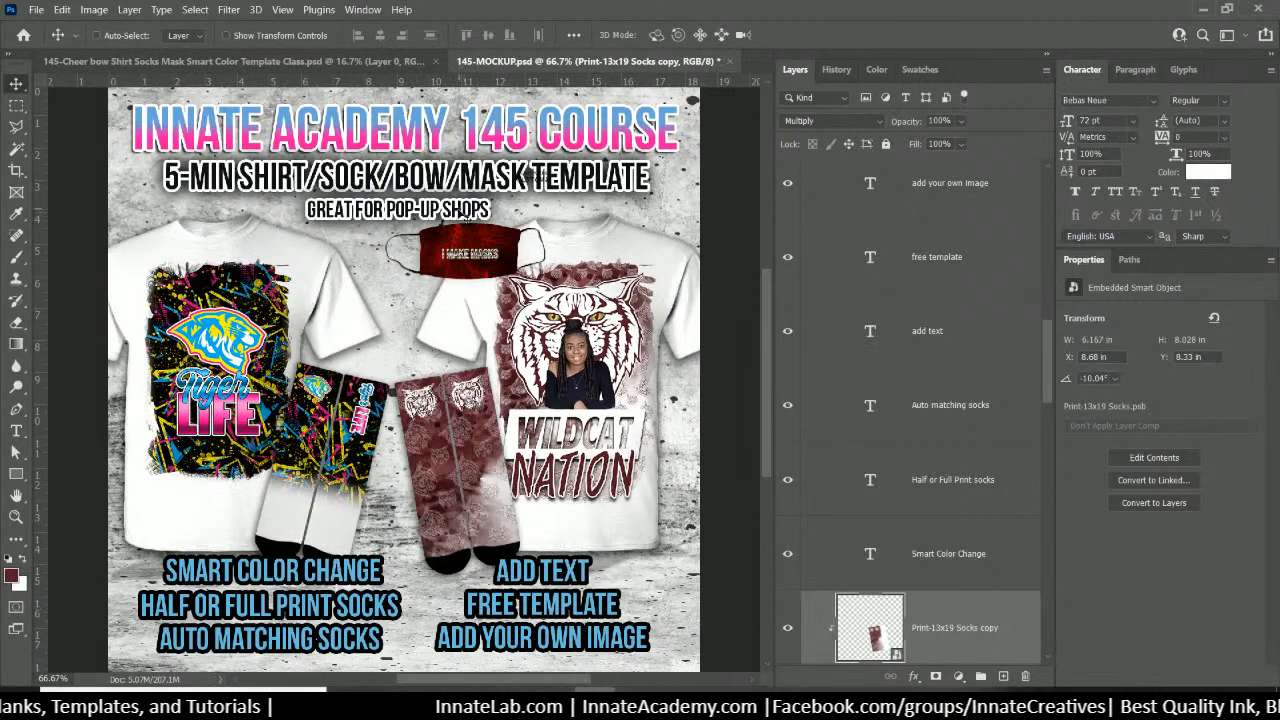
Open the Place Art Here smart object contents of the red face mask in the Silky Socks Mask group
right_click(473, 233)
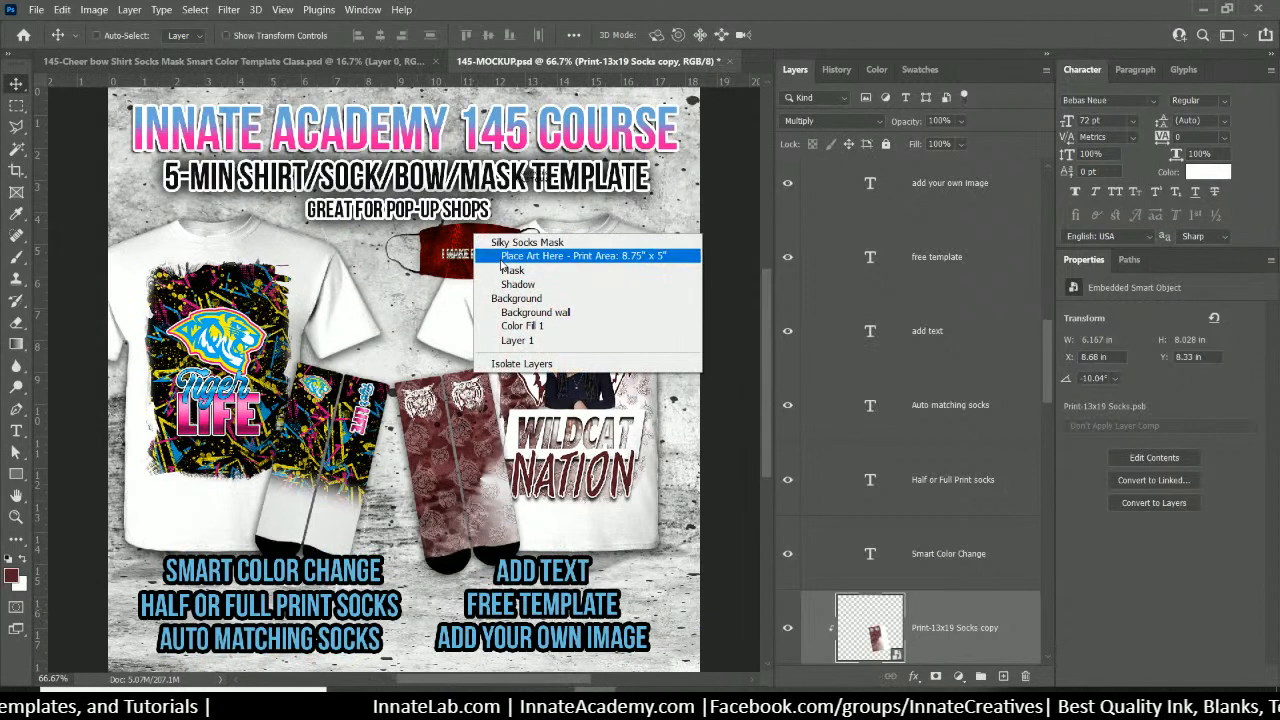
left_click(510, 270)
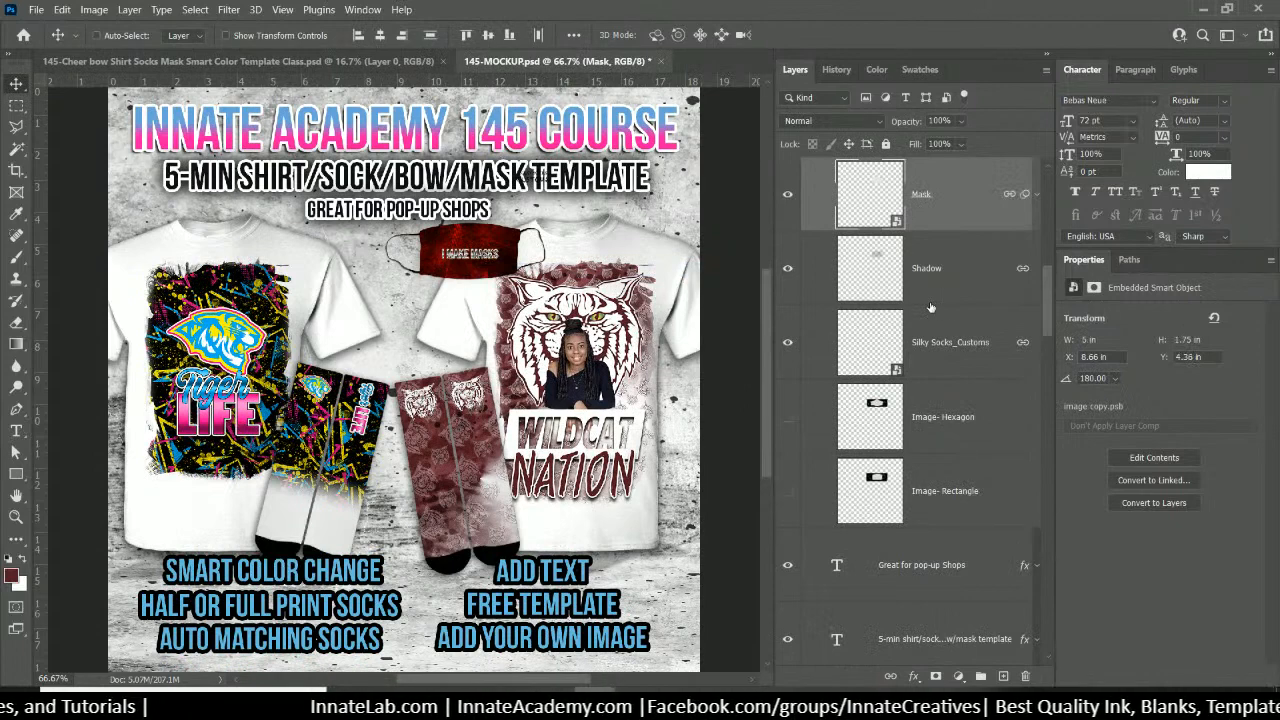
scroll(930, 307, "up", 3)
left_click(962, 345)
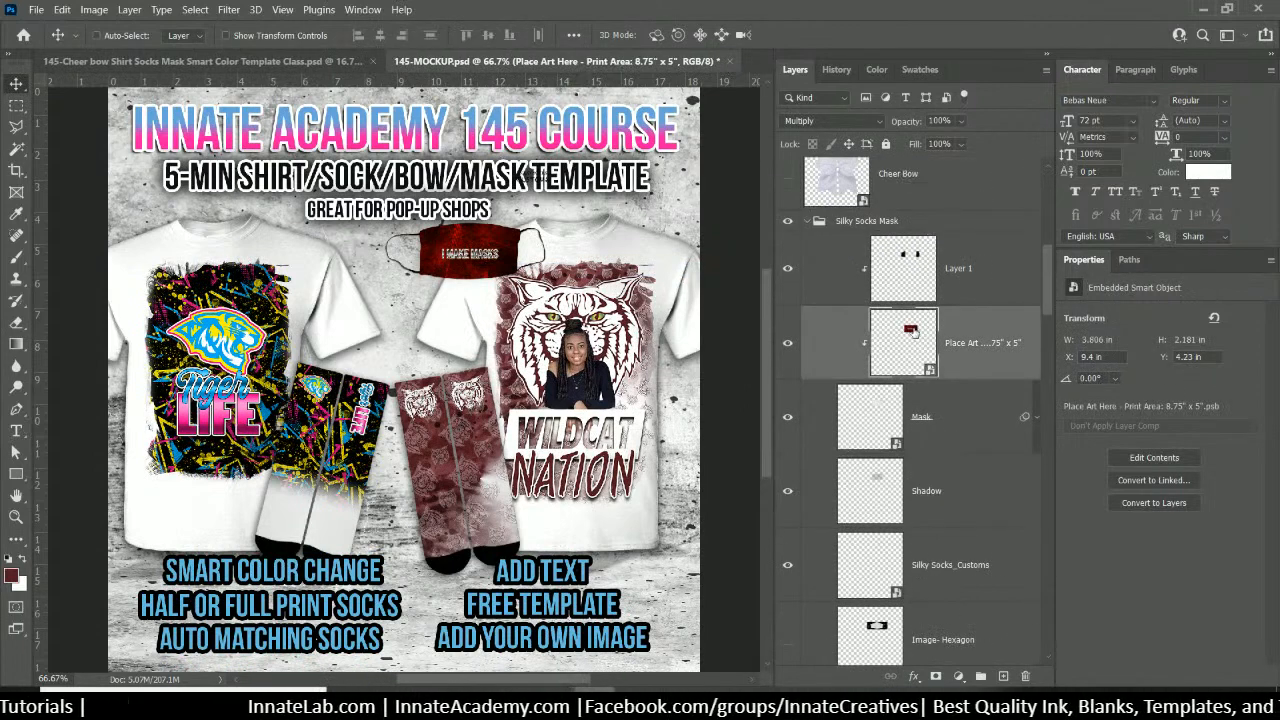
double_click(906, 342)
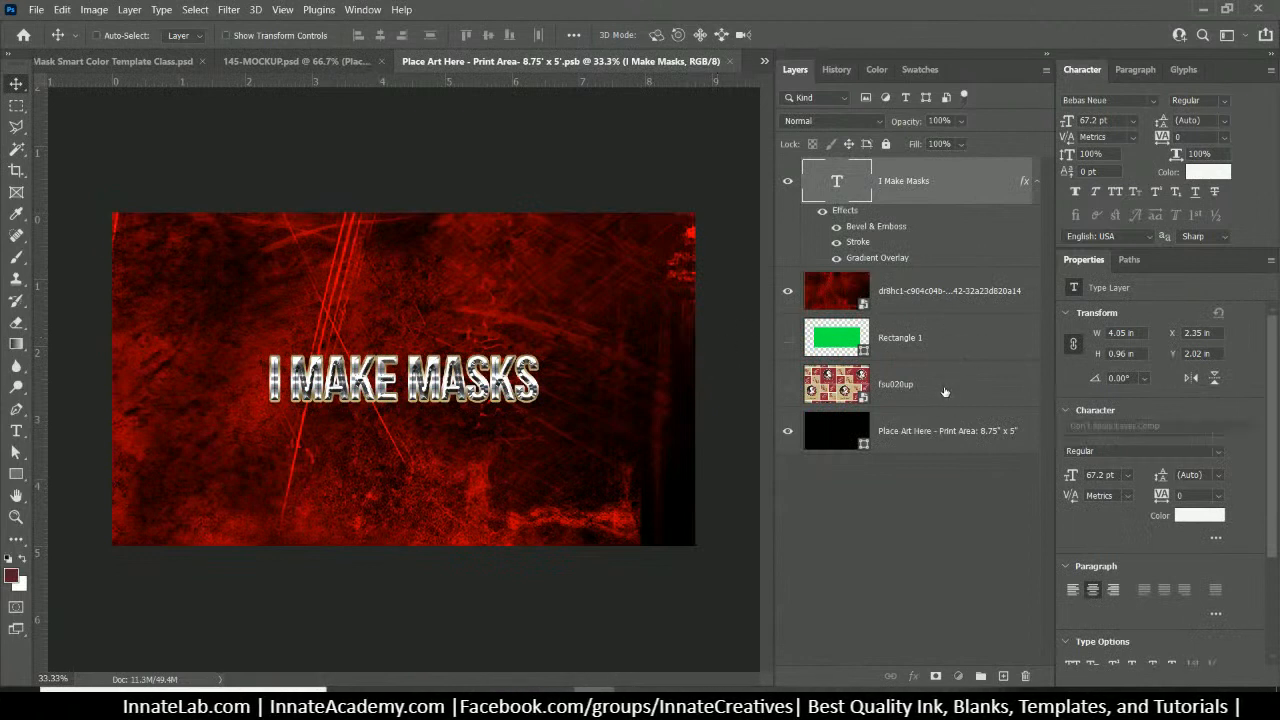
Delete the fsu020up pattern, the red texture image and the I Make Masks text from the mask artwork
left_click(941, 389)
key("Delete")
left_click(904, 302)
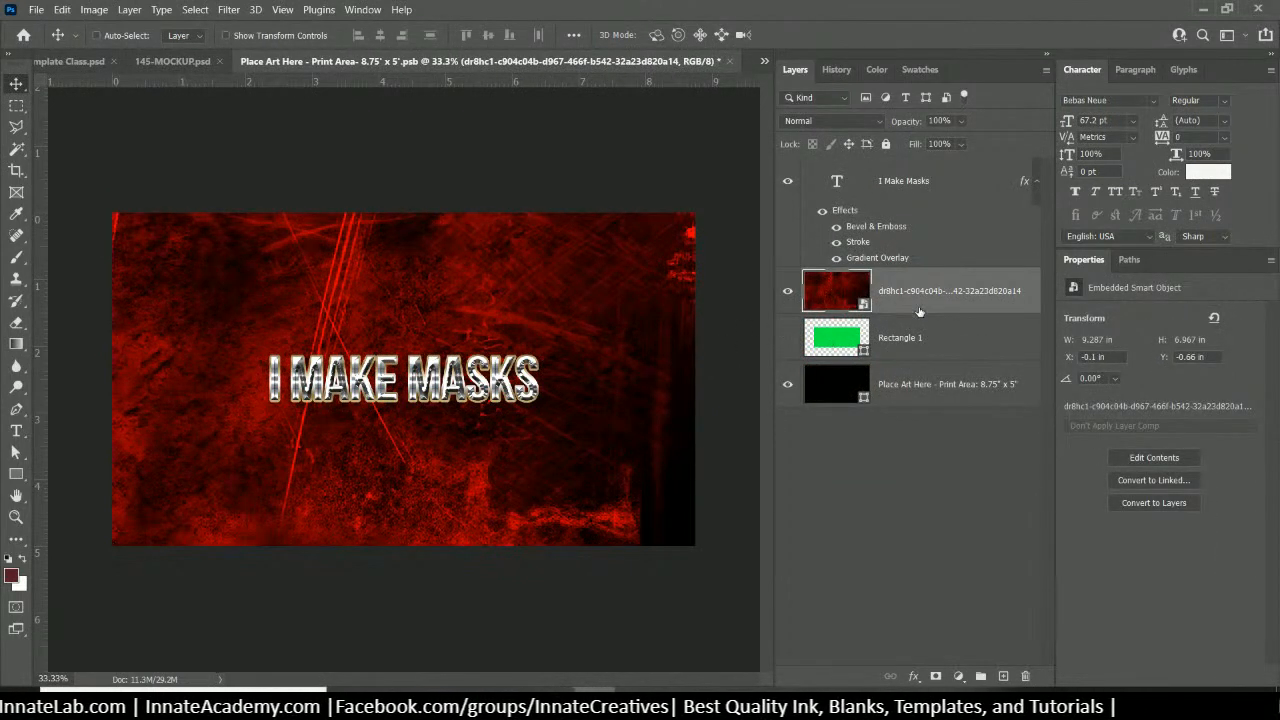
key("Delete")
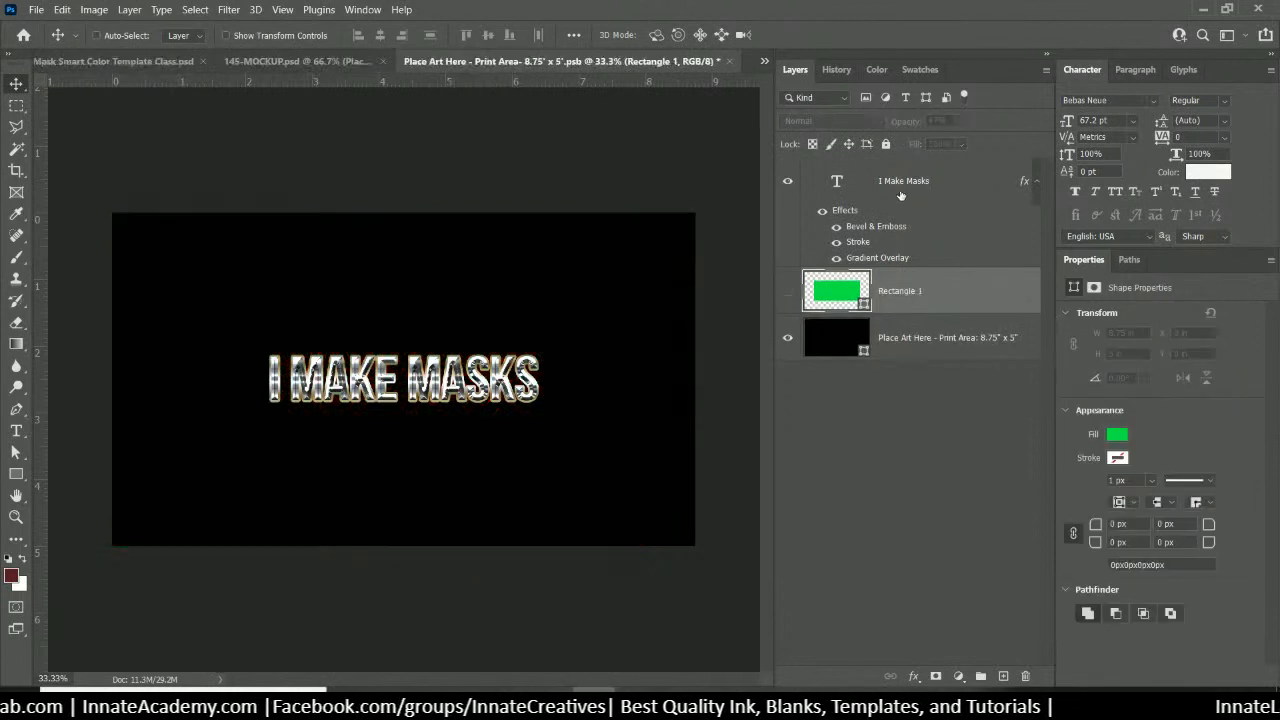
left_click(899, 193)
key("Delete")
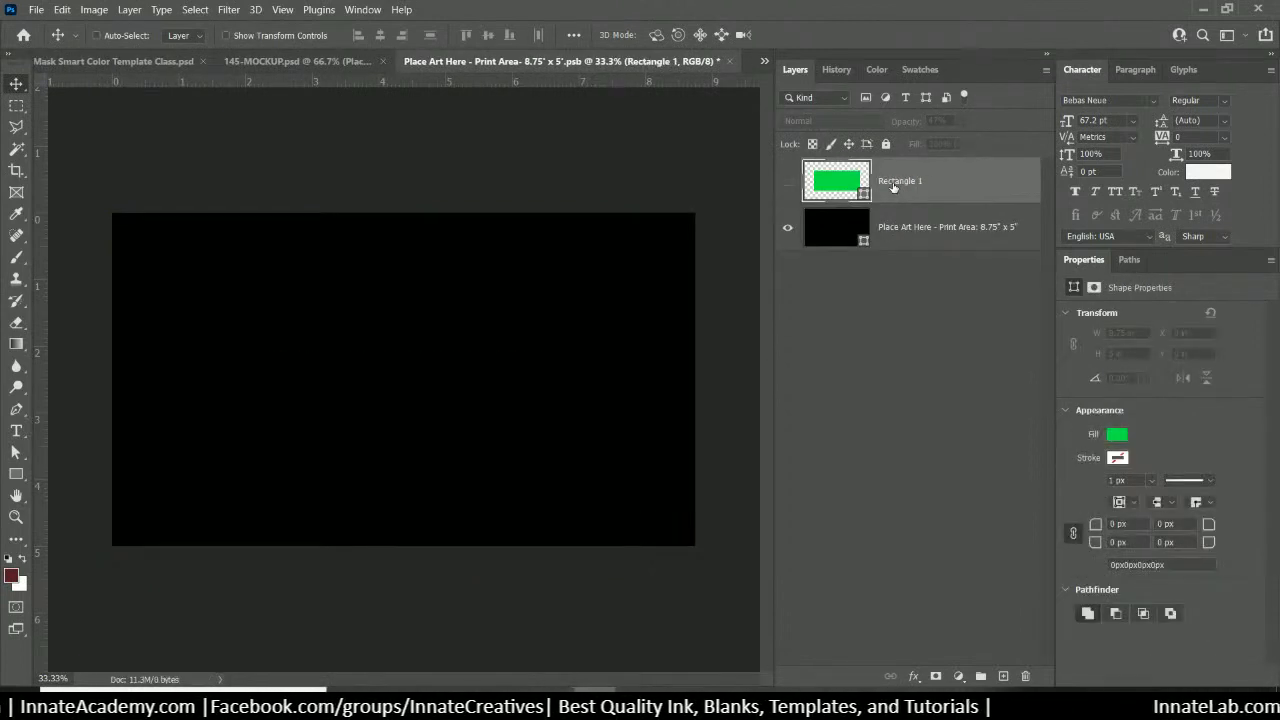
Show the green Rectangle 1 guide and place Print-Cheer Bow-Headband 3x30 Mask 5x9 on the mask canvas, rotated 90°
left_click(786, 184)
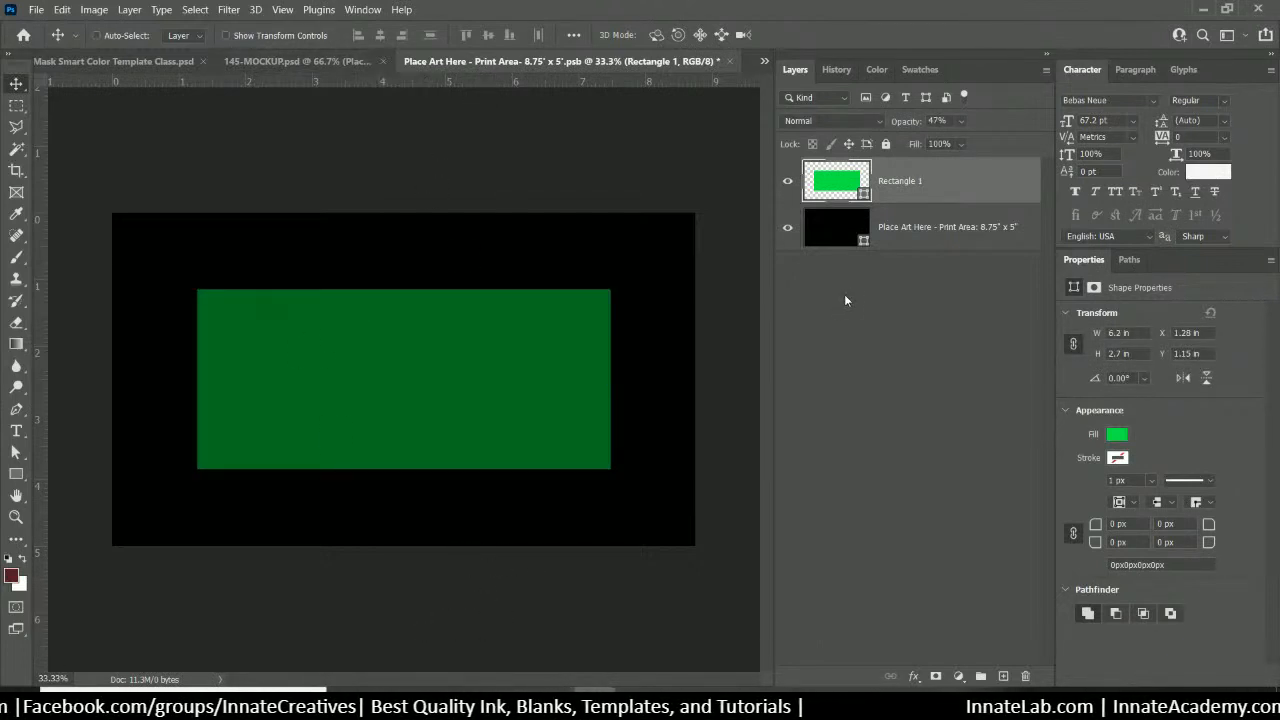
left_click(703, 247)
left_click(555, 704)
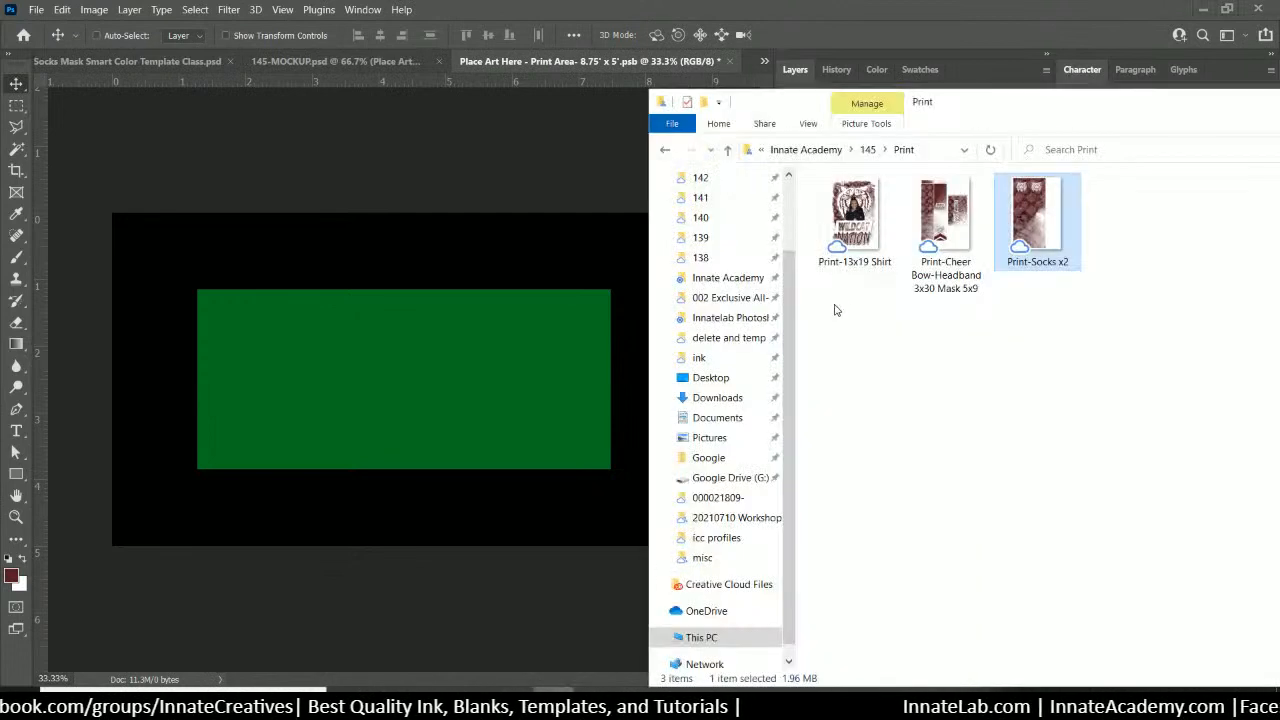
left_click_drag(951, 228, 408, 314)
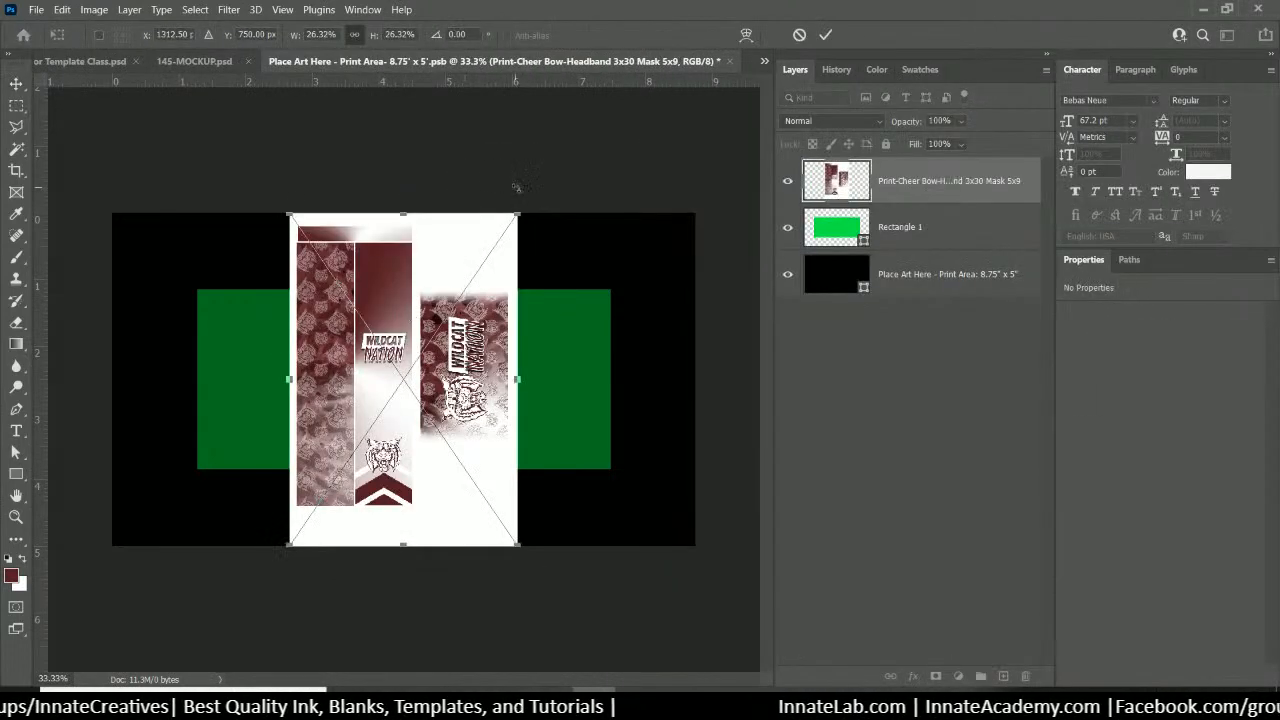
left_click_drag(516, 187, 712, 602)
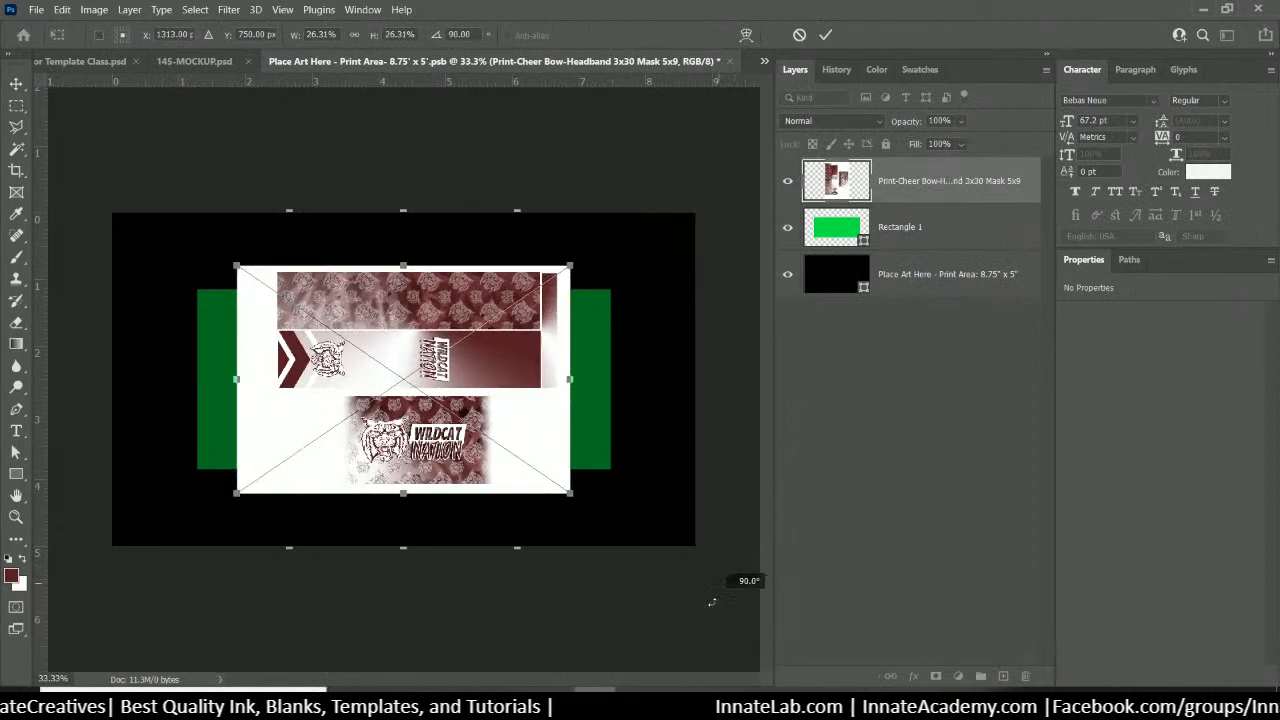
Scale the placed print sheet to 100% and position it so its Wildcat Nation mask design fills the canvas
left_click_drag(390, 439, 154, 235)
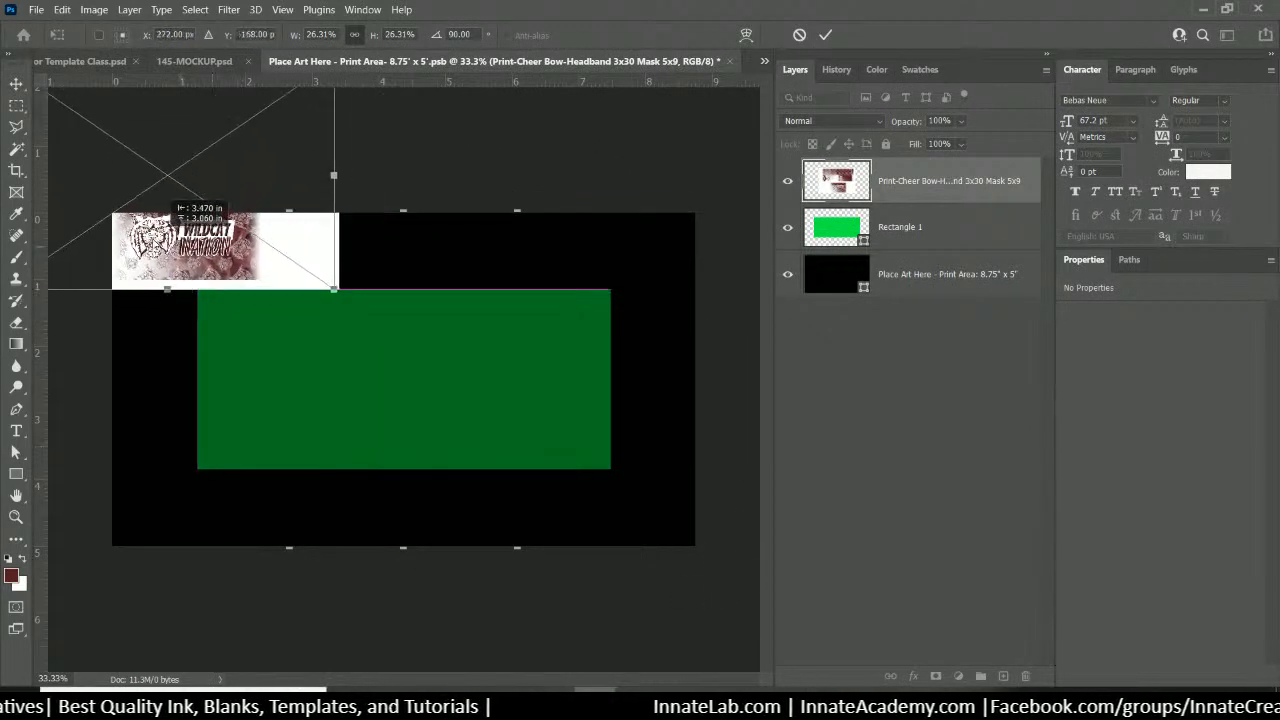
left_click_drag(333, 289, 777, 498)
left_click_drag(547, 486, 431, 331)
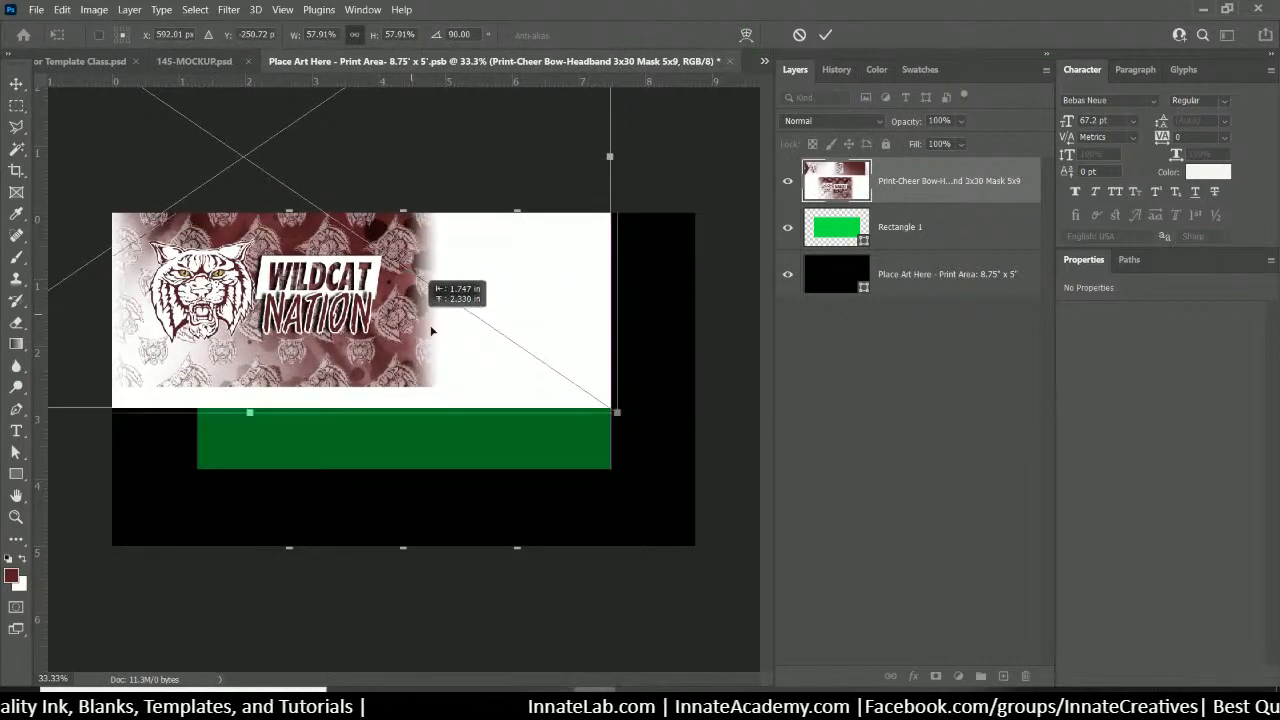
left_click_drag(617, 412, 868, 580)
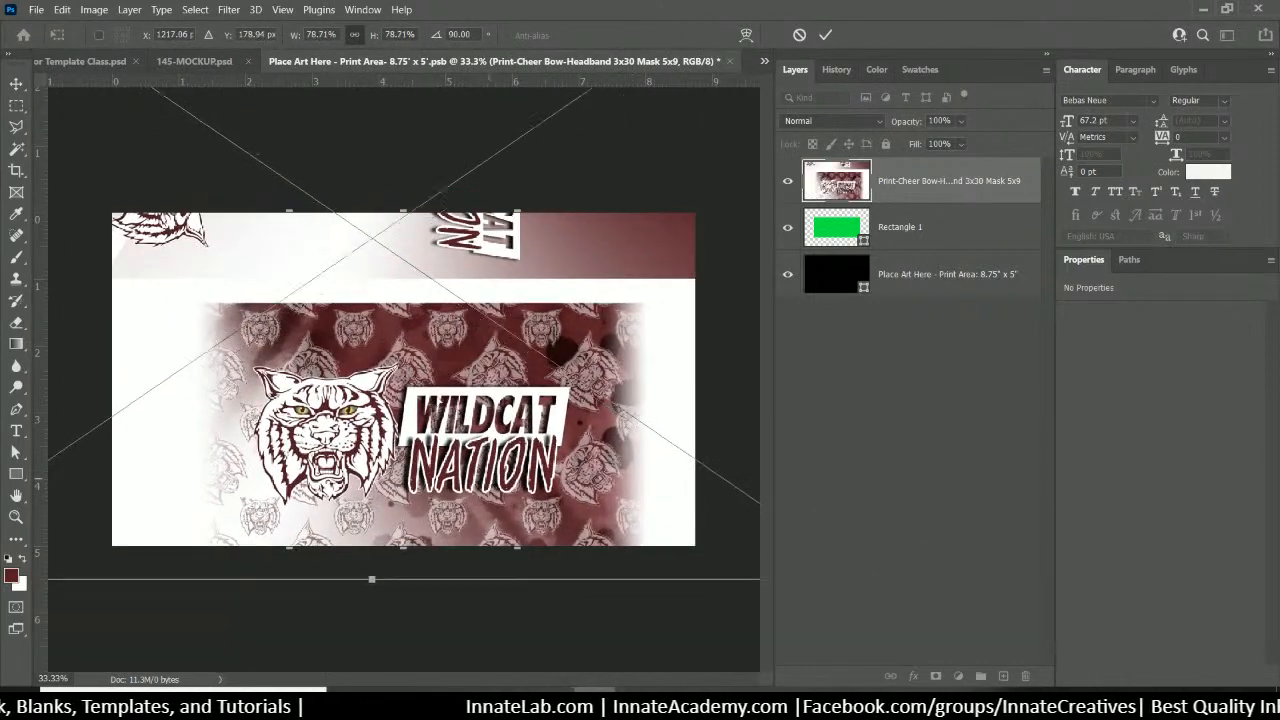
left_click_drag(498, 452, 428, 350)
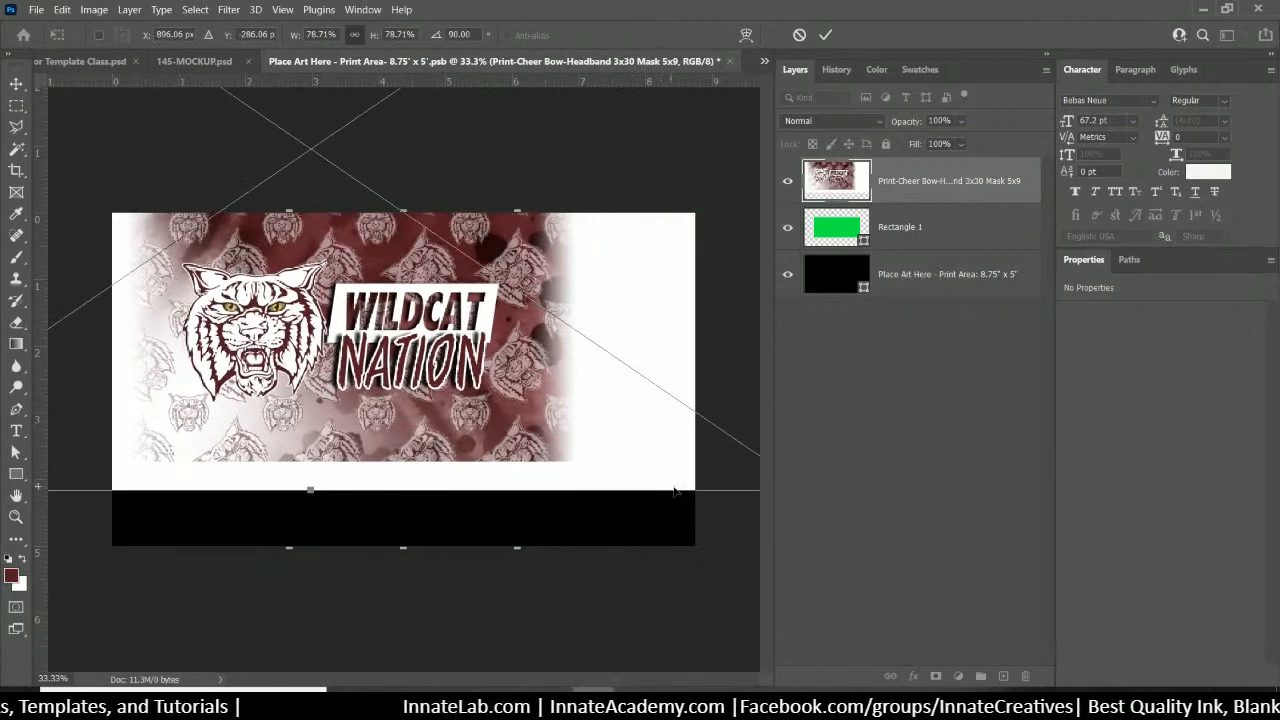
key("ctrl+minus")
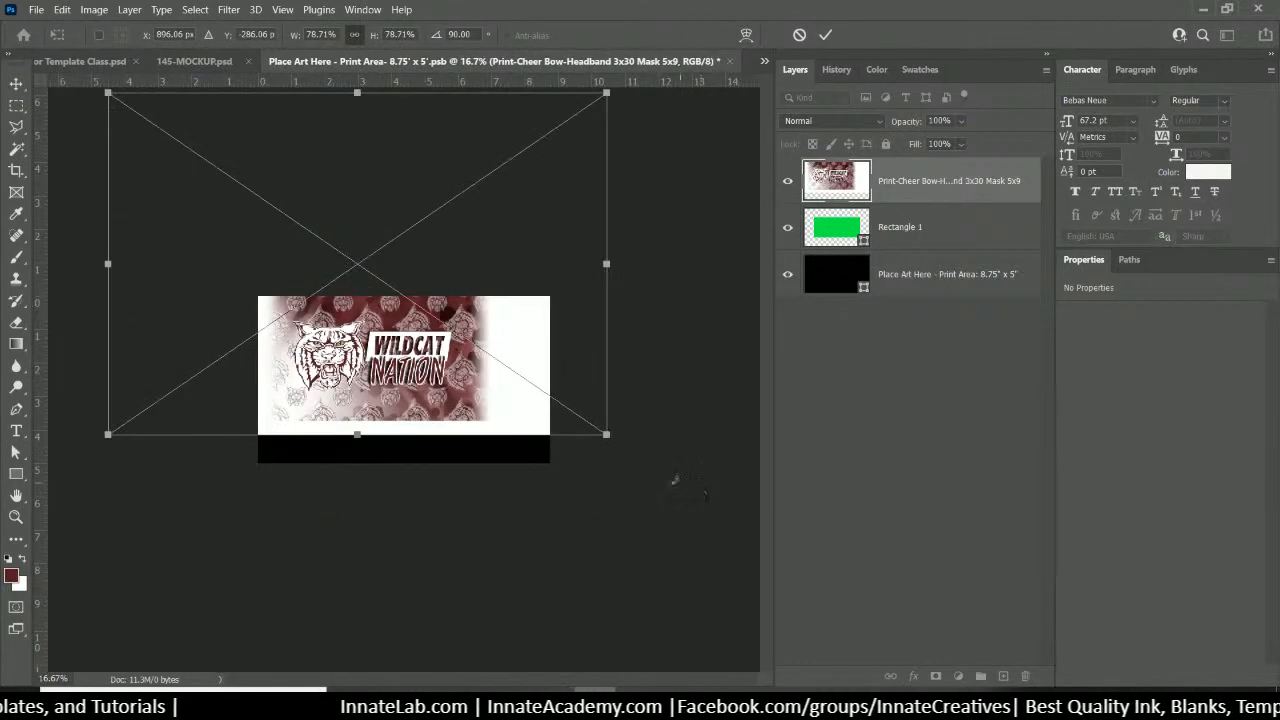
left_click_drag(604, 436, 727, 522)
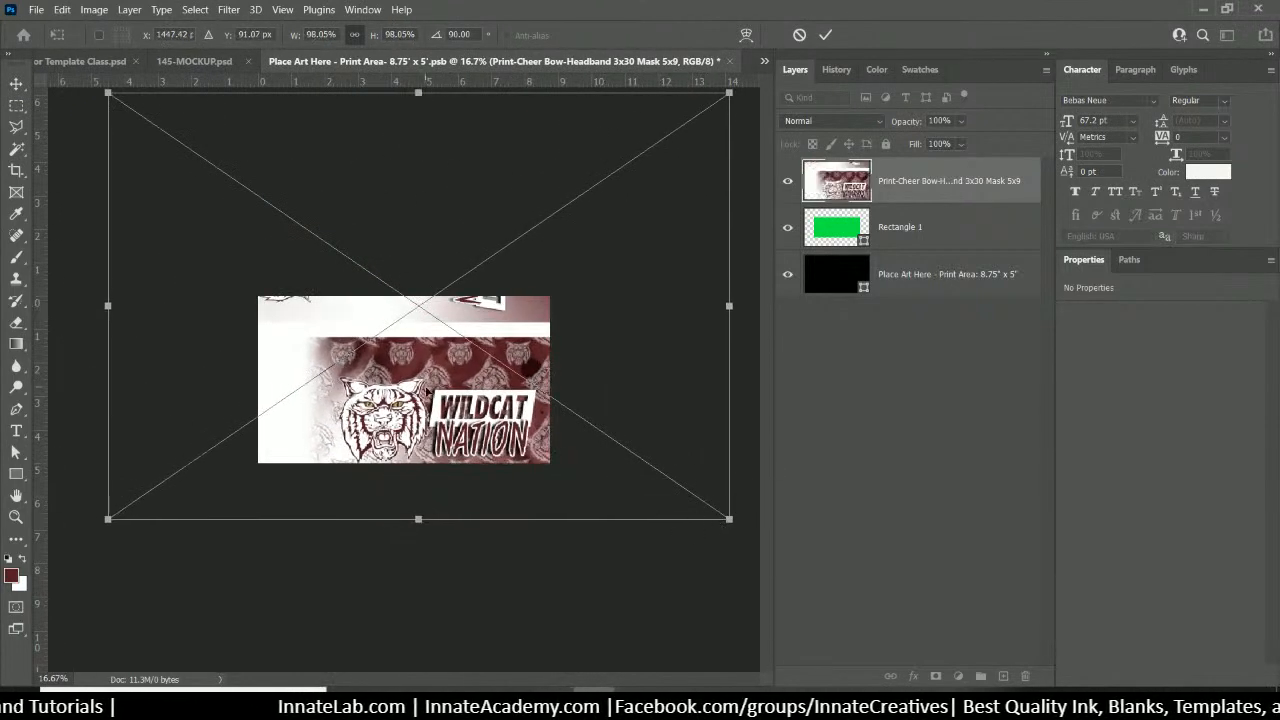
left_click_drag(422, 388, 387, 345)
left_click_drag(689, 476, 696, 478)
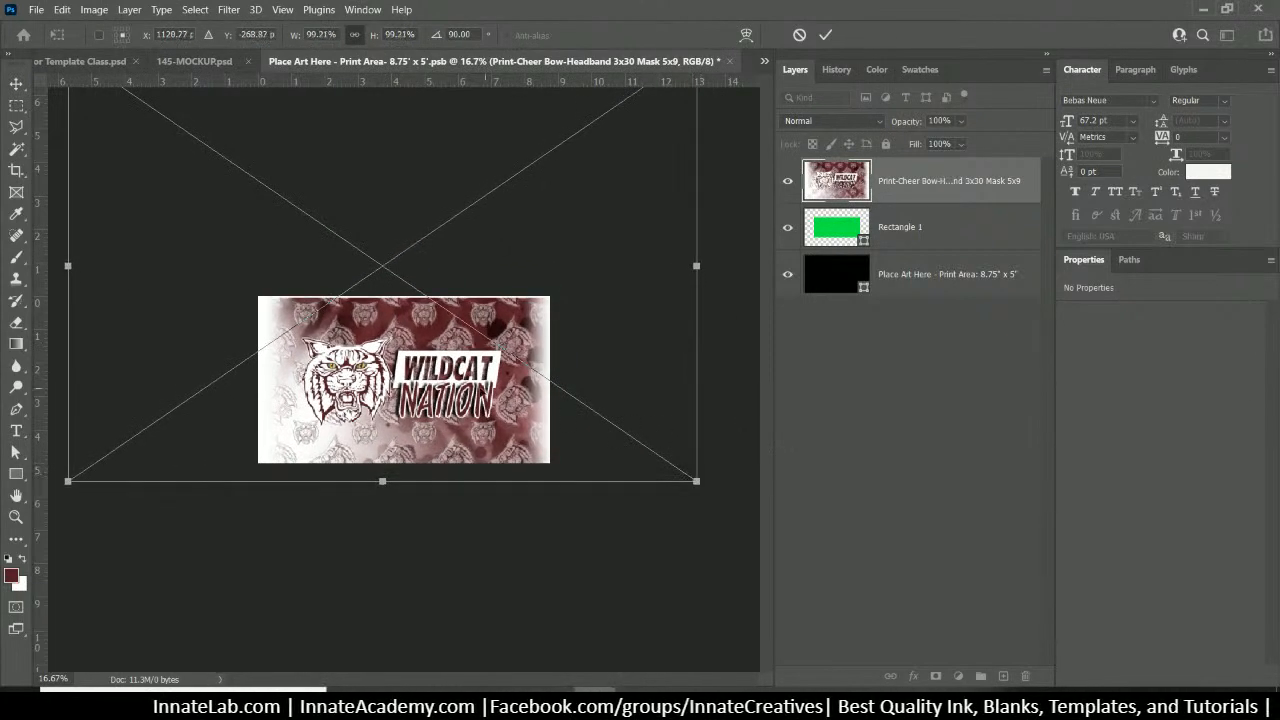
left_click_drag(456, 381, 458, 380)
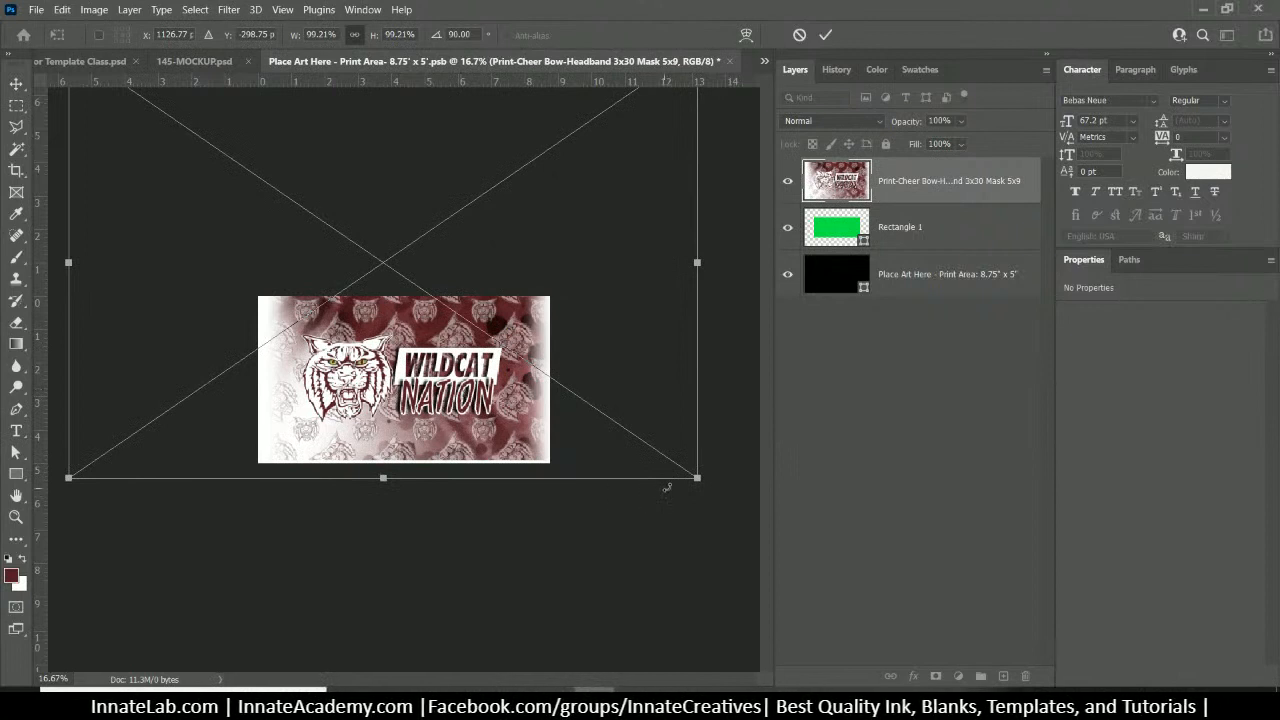
left_click_drag(697, 478, 702, 480)
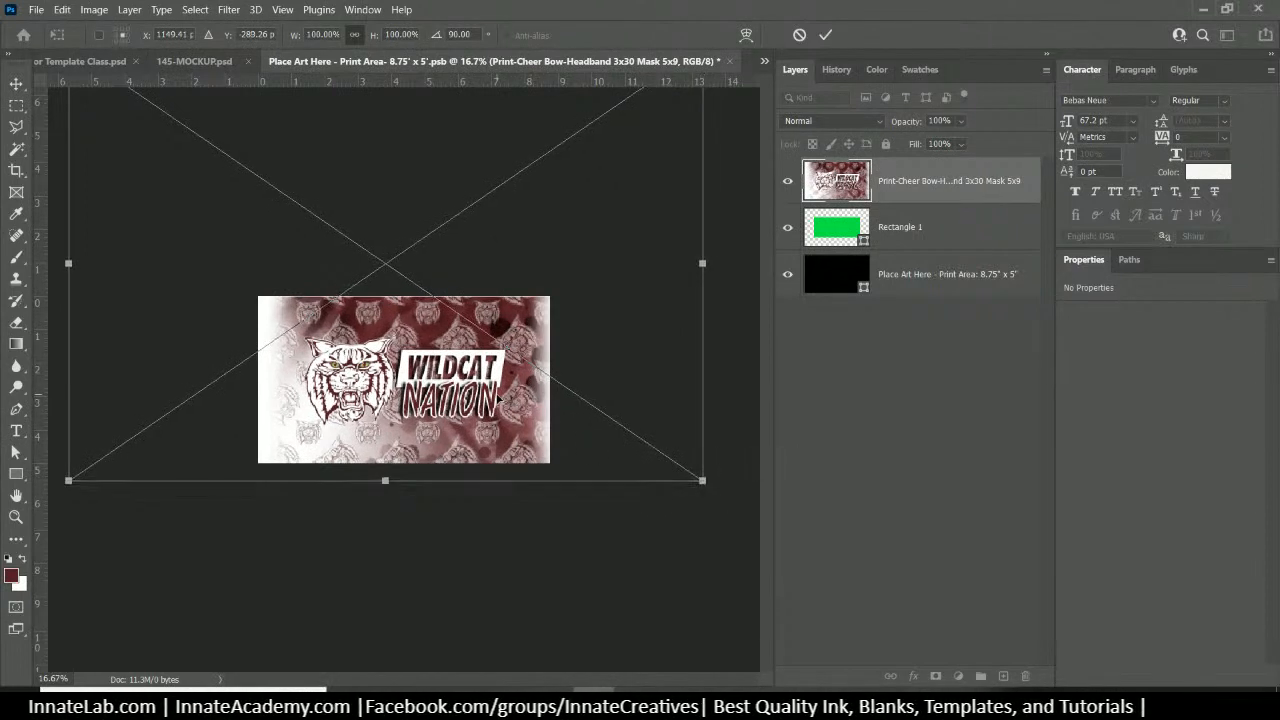
key("Up")
key("Left")
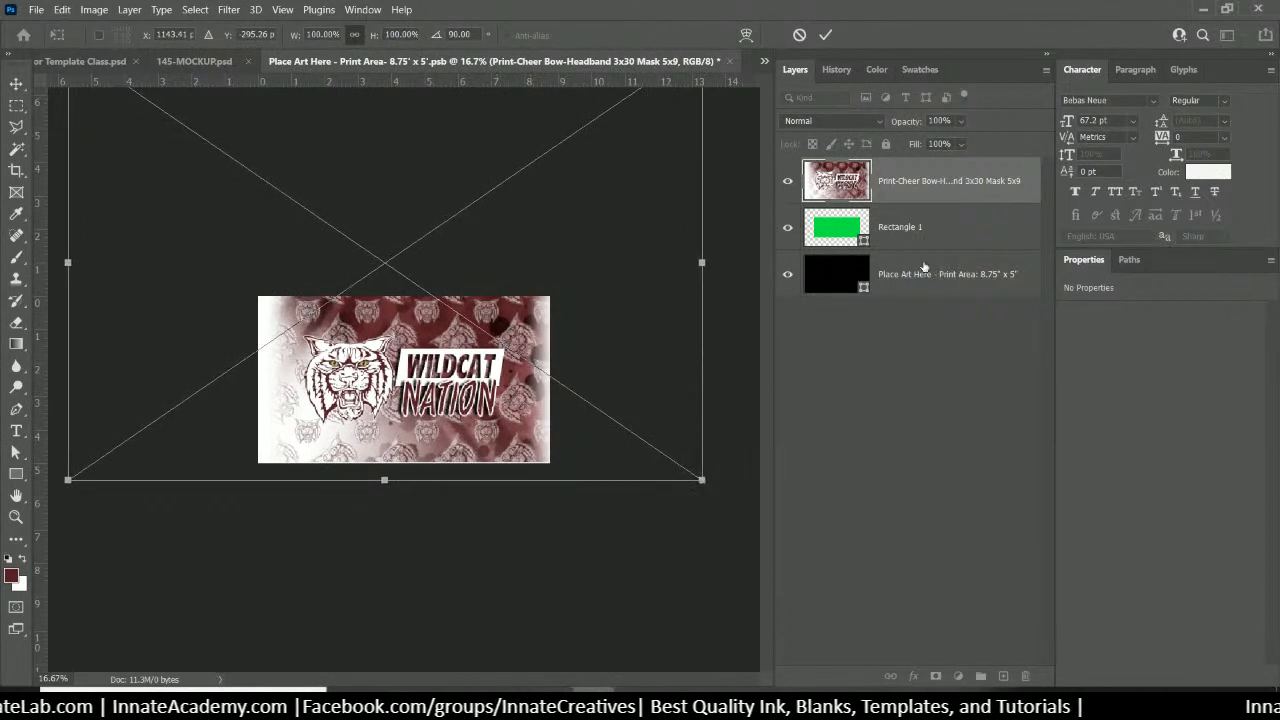
Move the Rectangle 1 guide above the placed wildcat print to check the logo's fit, then hide the guide
left_click(914, 243)
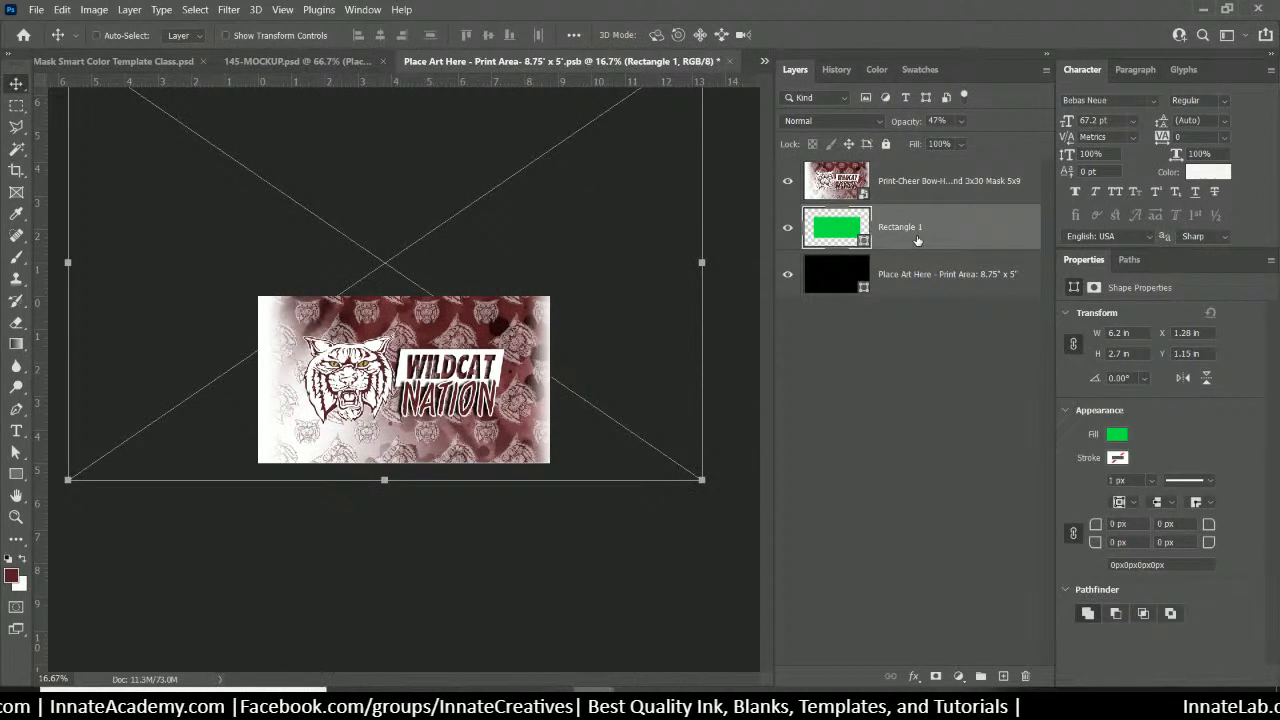
left_click_drag(917, 241, 906, 163)
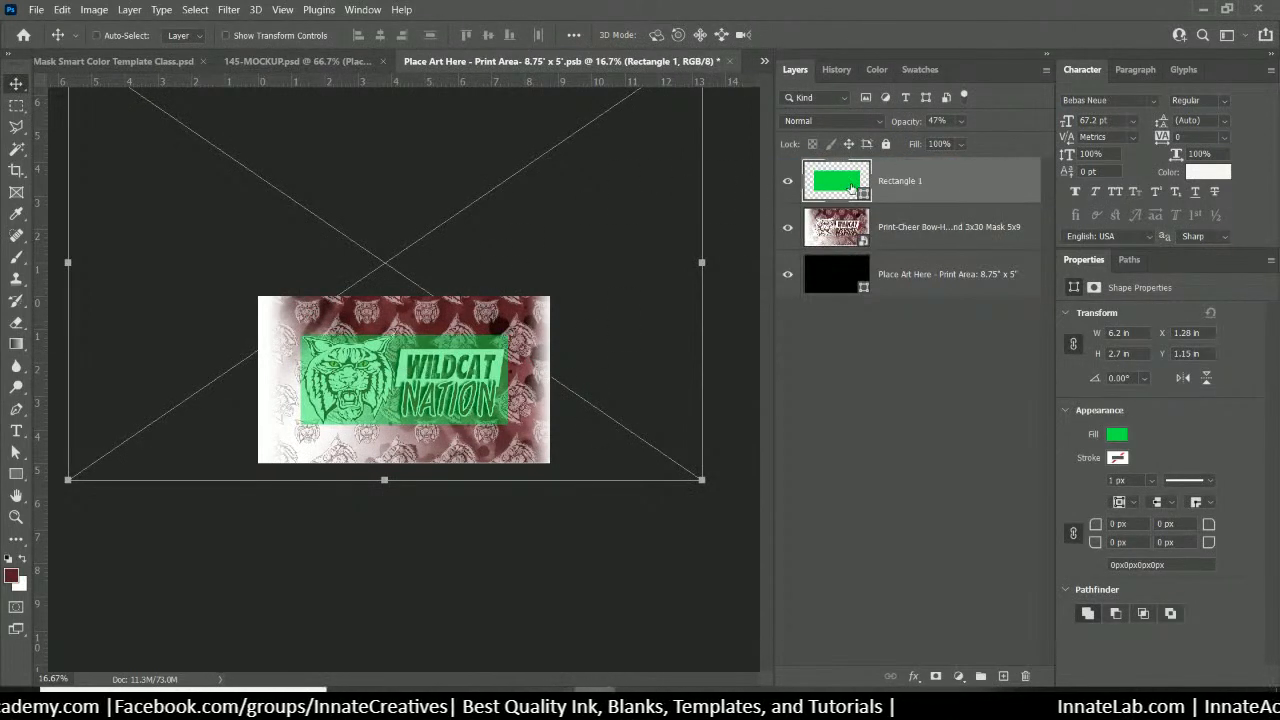
left_click(787, 181)
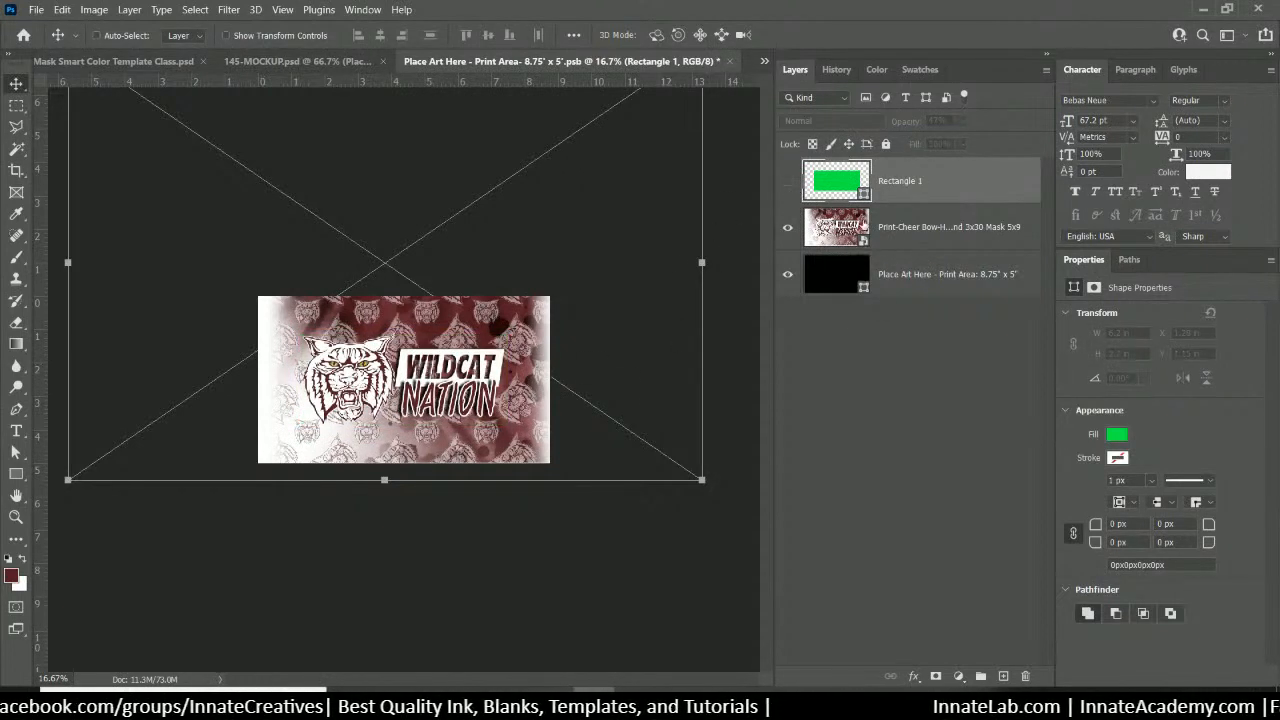
left_click(918, 231)
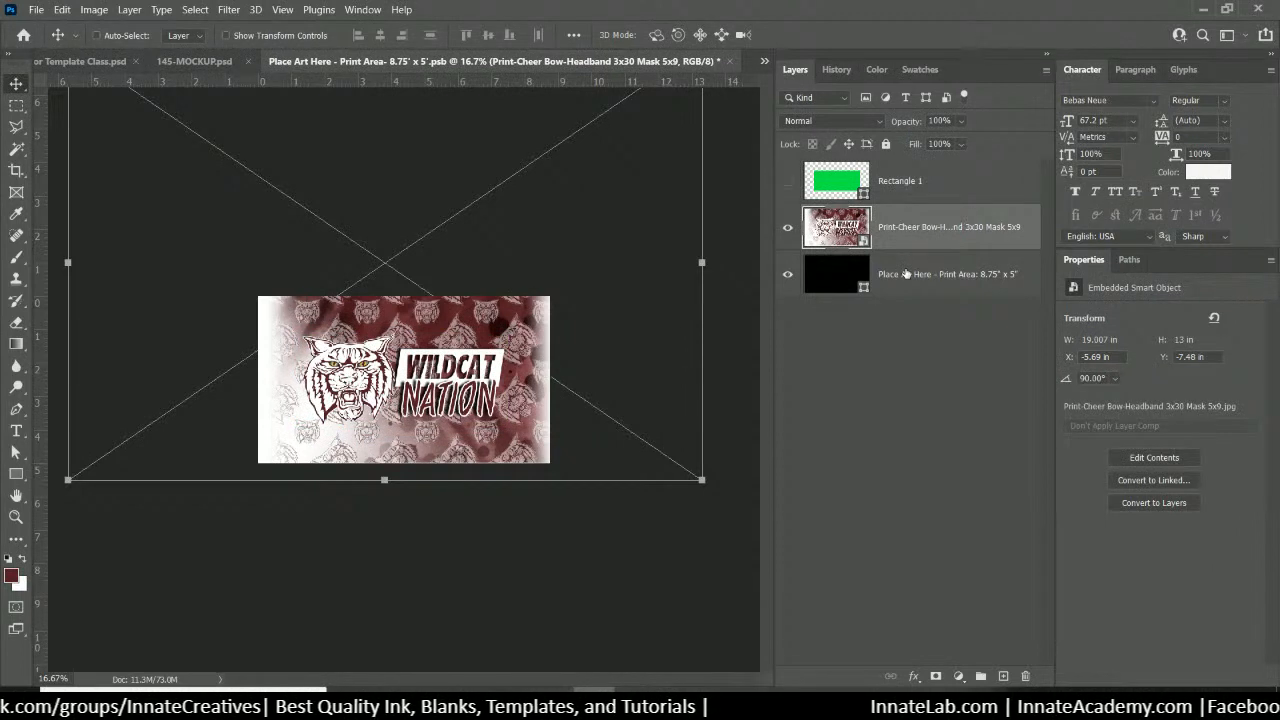
Save and close the mask artwork so the mockup's mask takes on the Wildcat Nation design
left_click(905, 273)
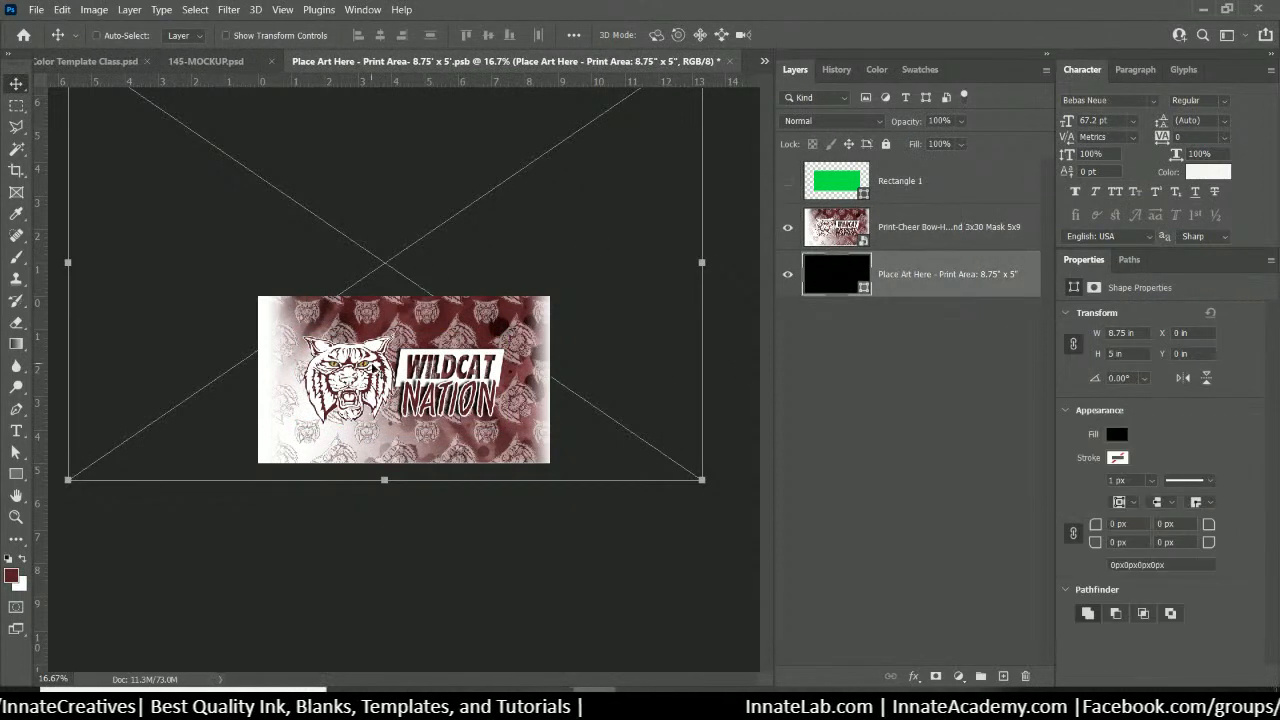
left_click(935, 239)
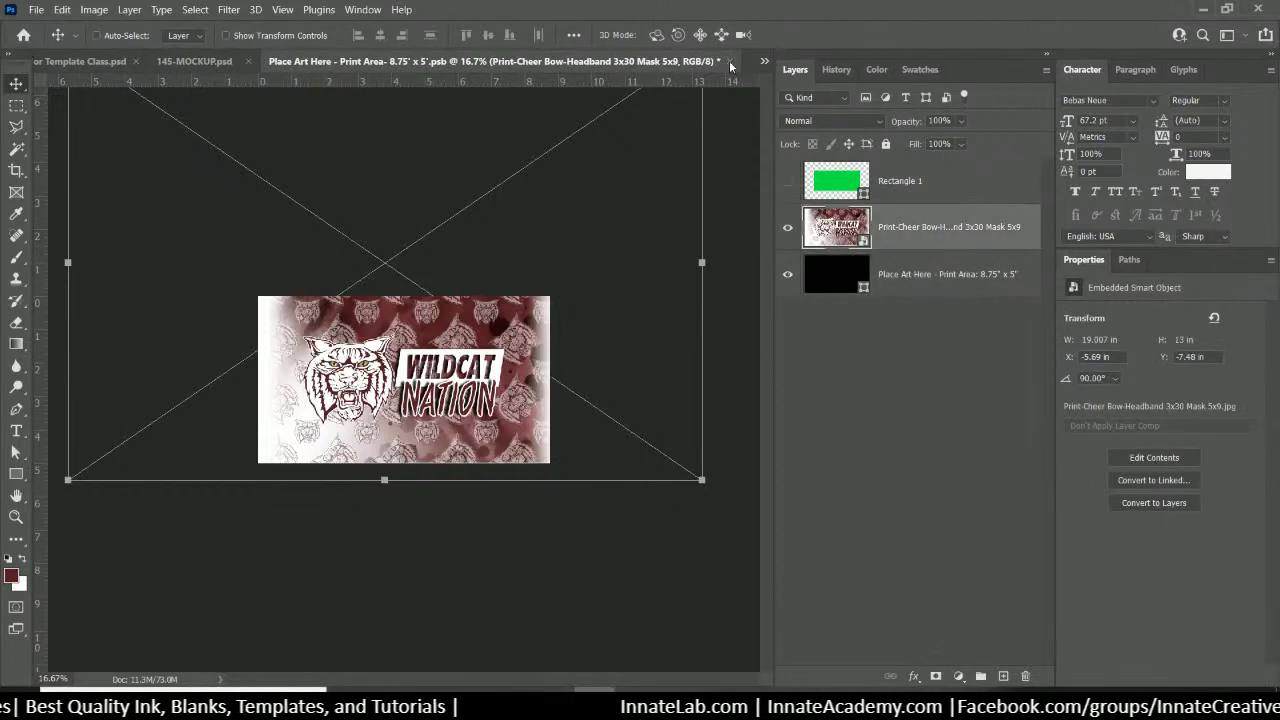
left_click(729, 60)
left_click(598, 277)
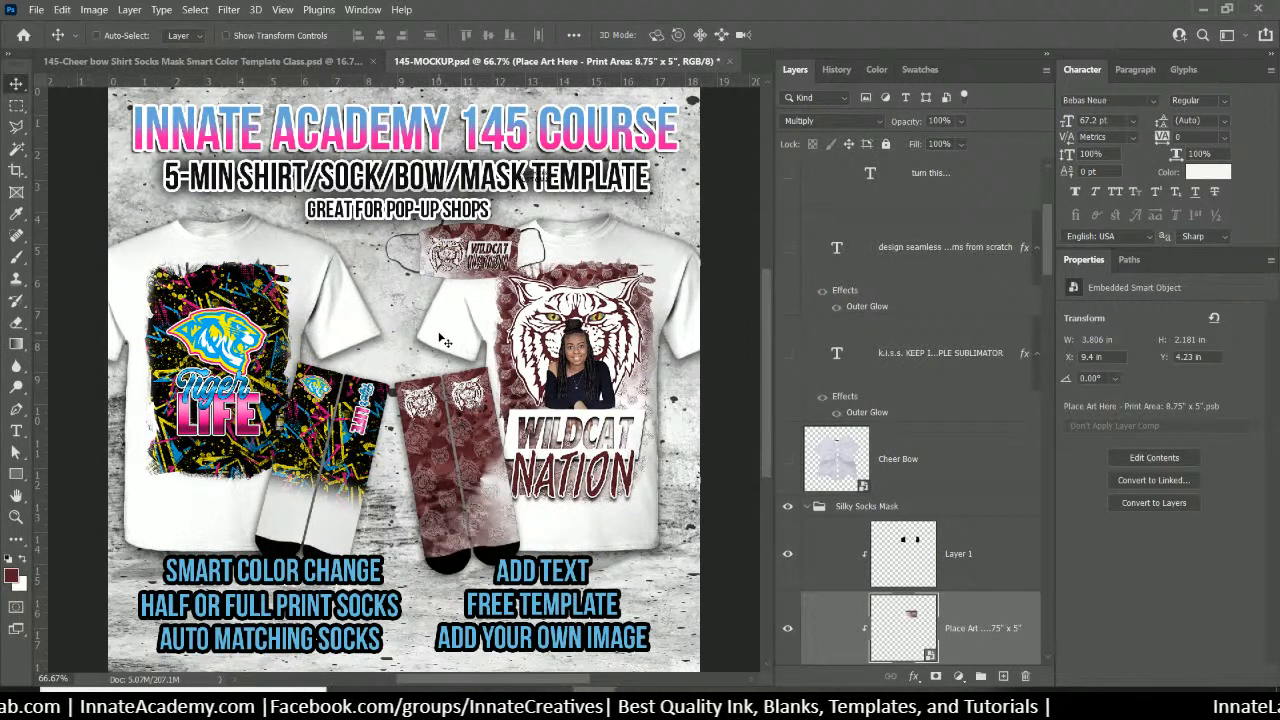
Collapse the Silky Socks Mask group and copy the layer style of the front sock med layer
left_click(850, 506)
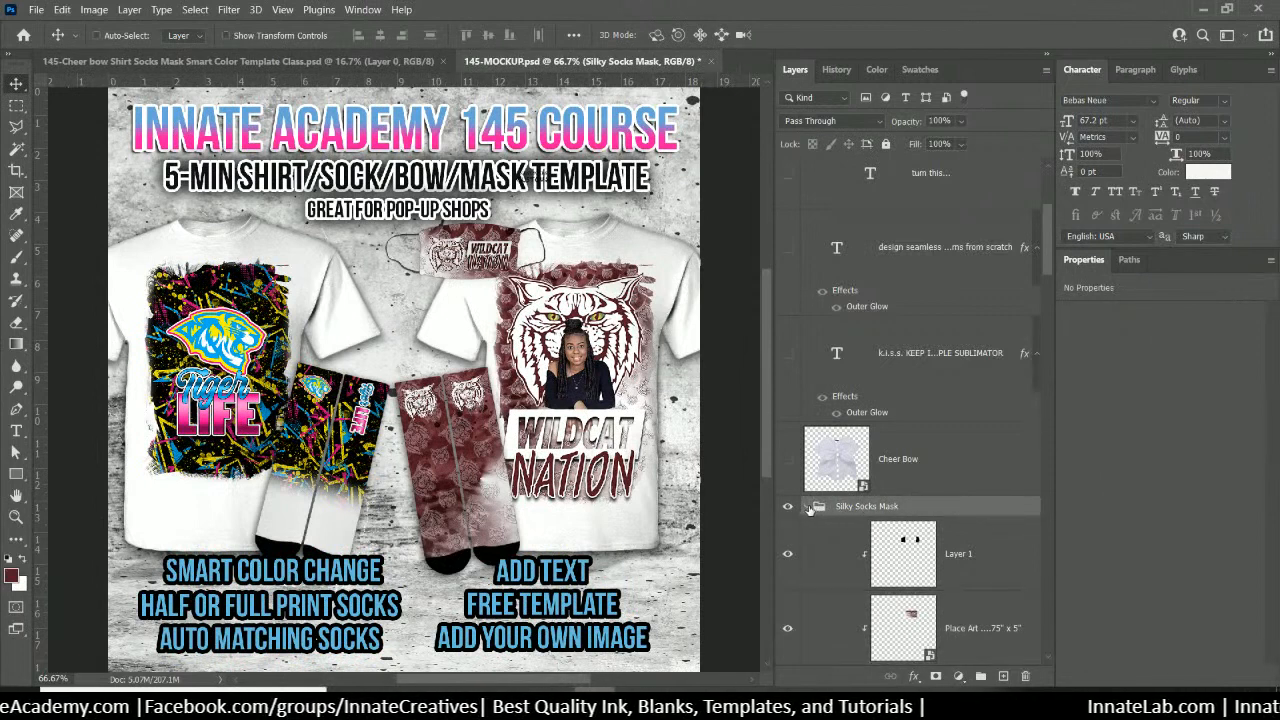
left_click(810, 507)
scroll(850, 520, "down", 5)
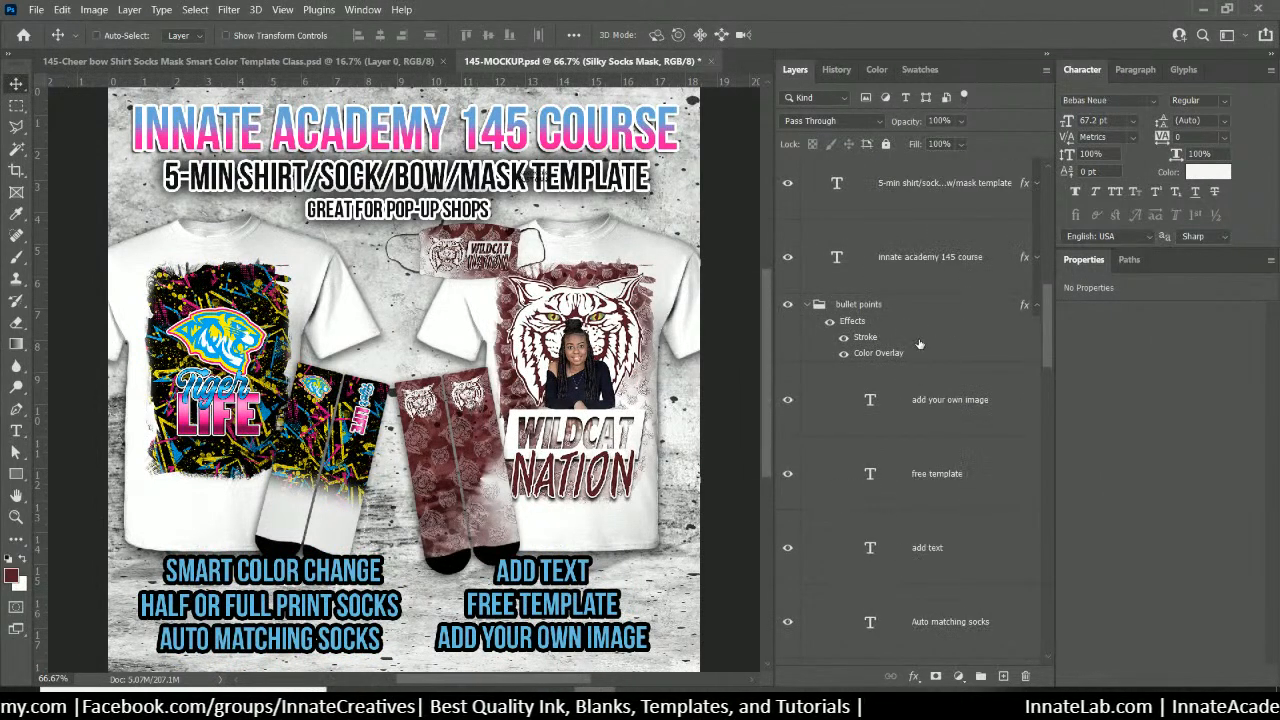
left_click(898, 312)
scroll(889, 330, "down", 8)
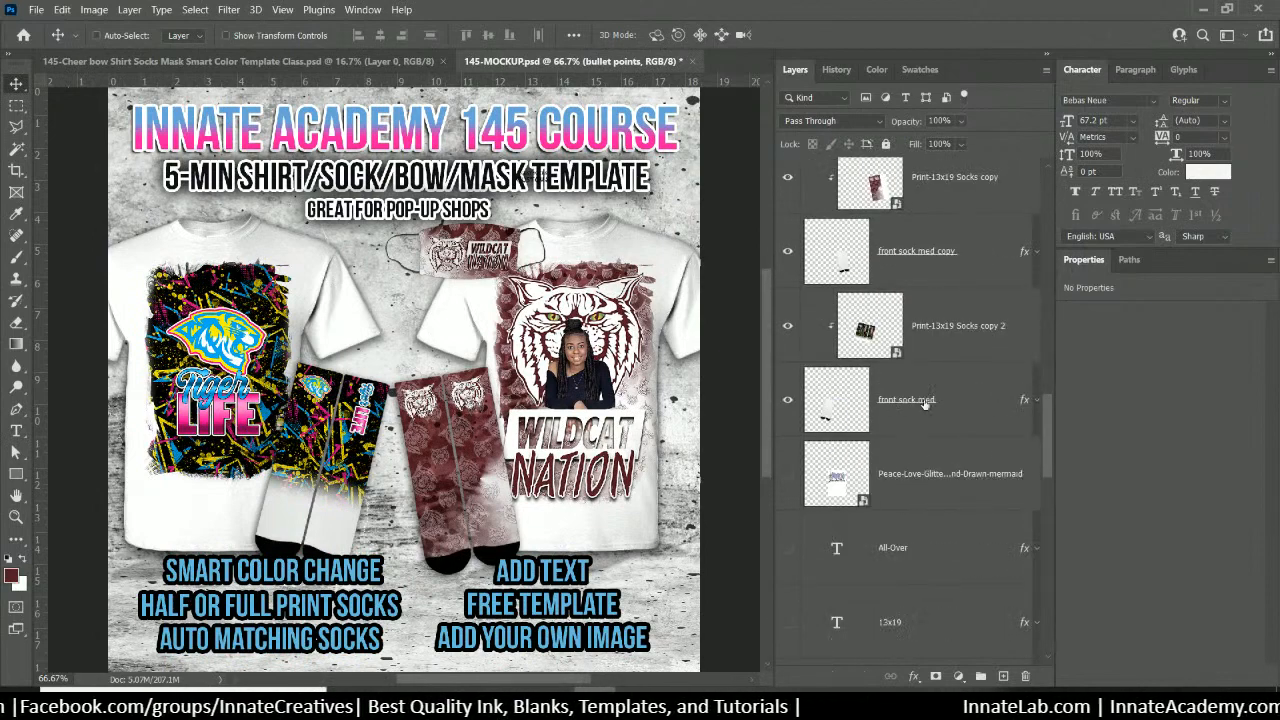
left_click(951, 417)
right_click(950, 412)
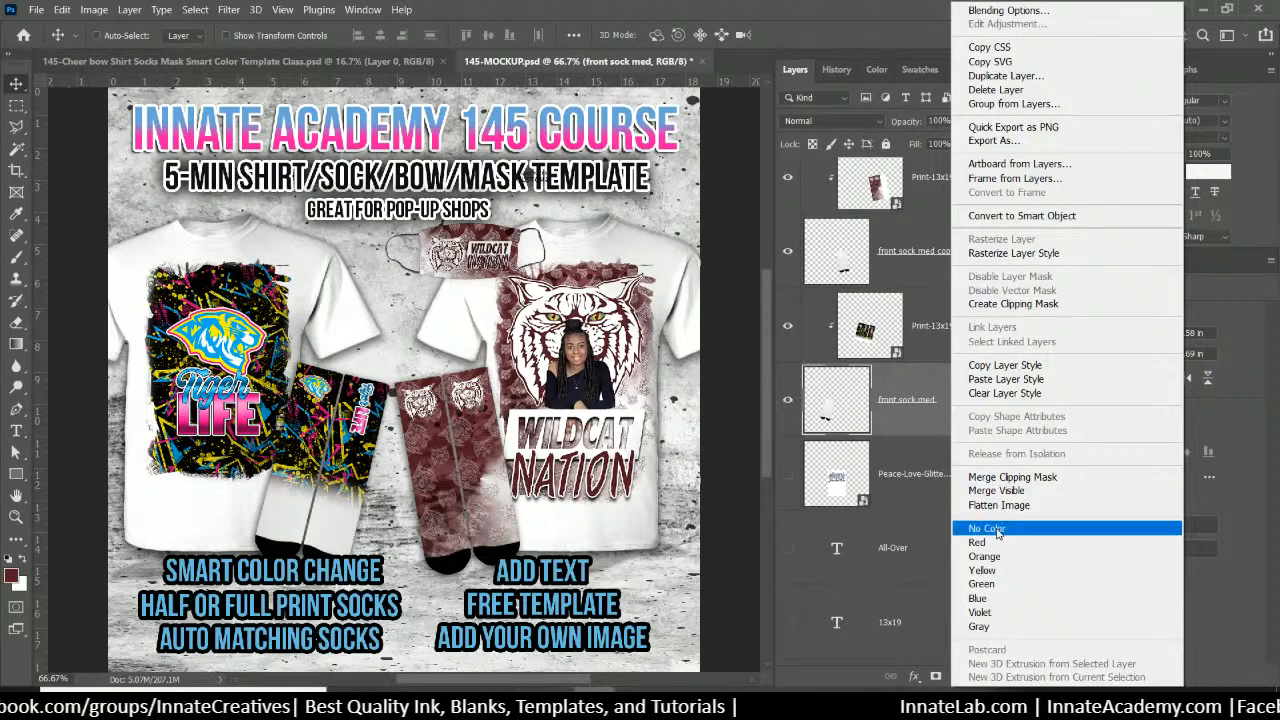
left_click(1004, 365)
Try applying the copied drop shadow style to the whole Silky Socks Mask group
scroll(940, 405, "up", 10)
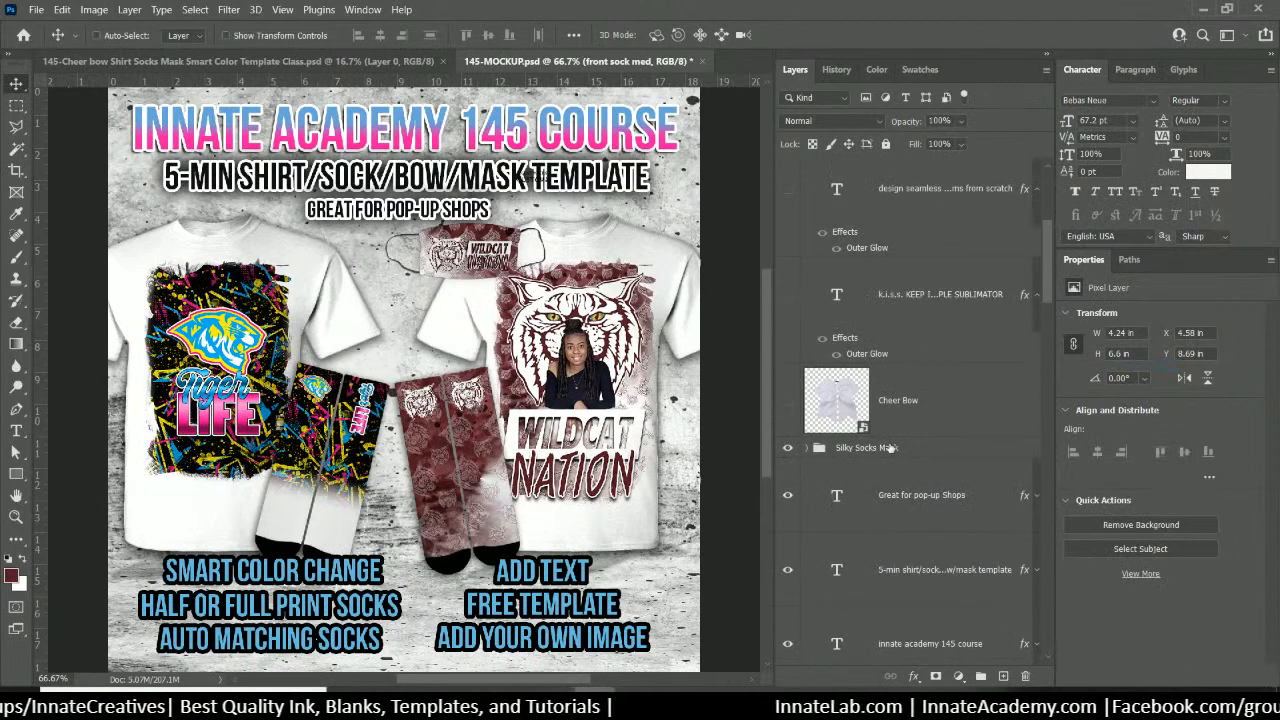
right_click(890, 448)
left_click(950, 492)
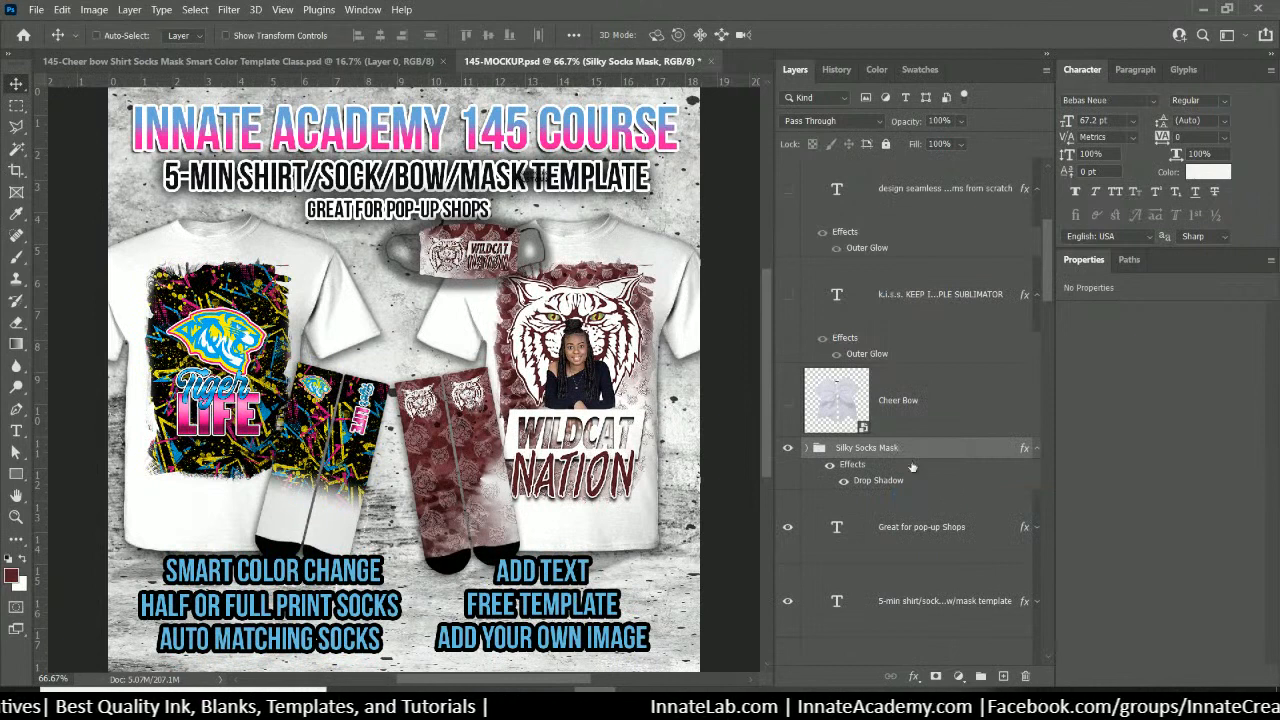
Expand the Silky Socks Mask group and toggle Layer 1's visibility to check its effect on the mask's ear loops
left_click(807, 450)
scroll(940, 400, "down", 5)
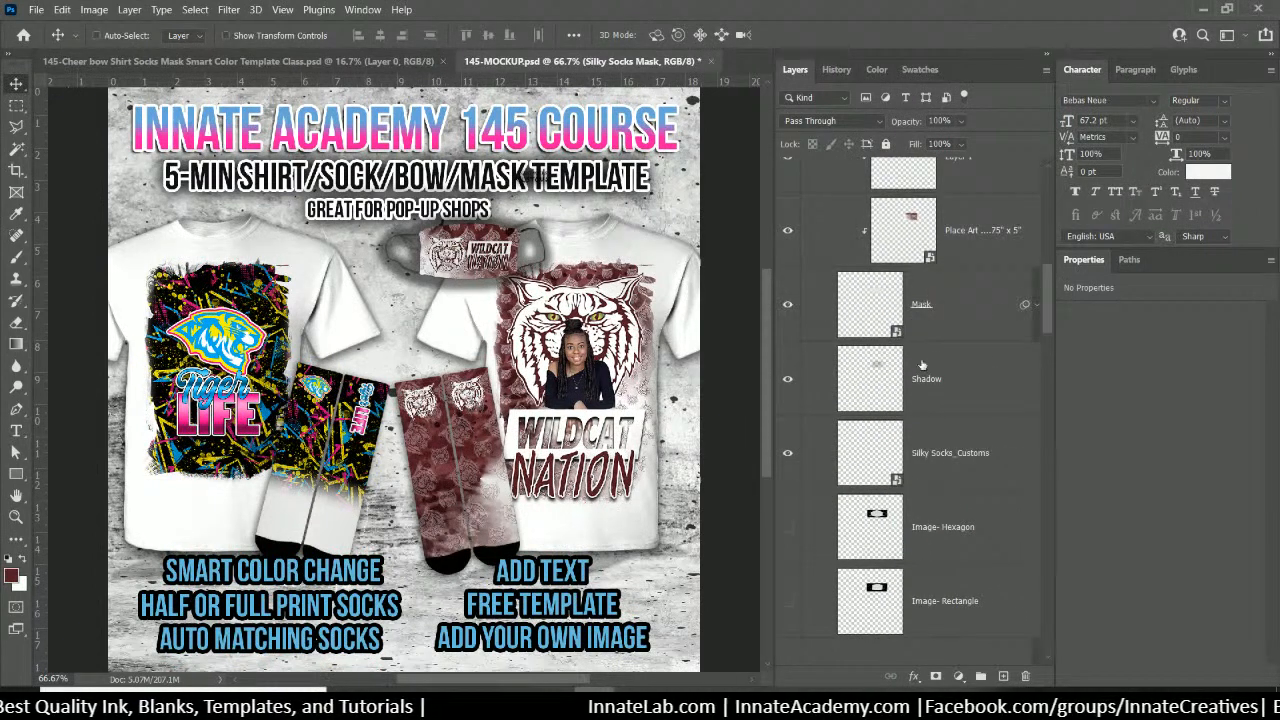
scroll(988, 316, "up", 2)
left_click(988, 316)
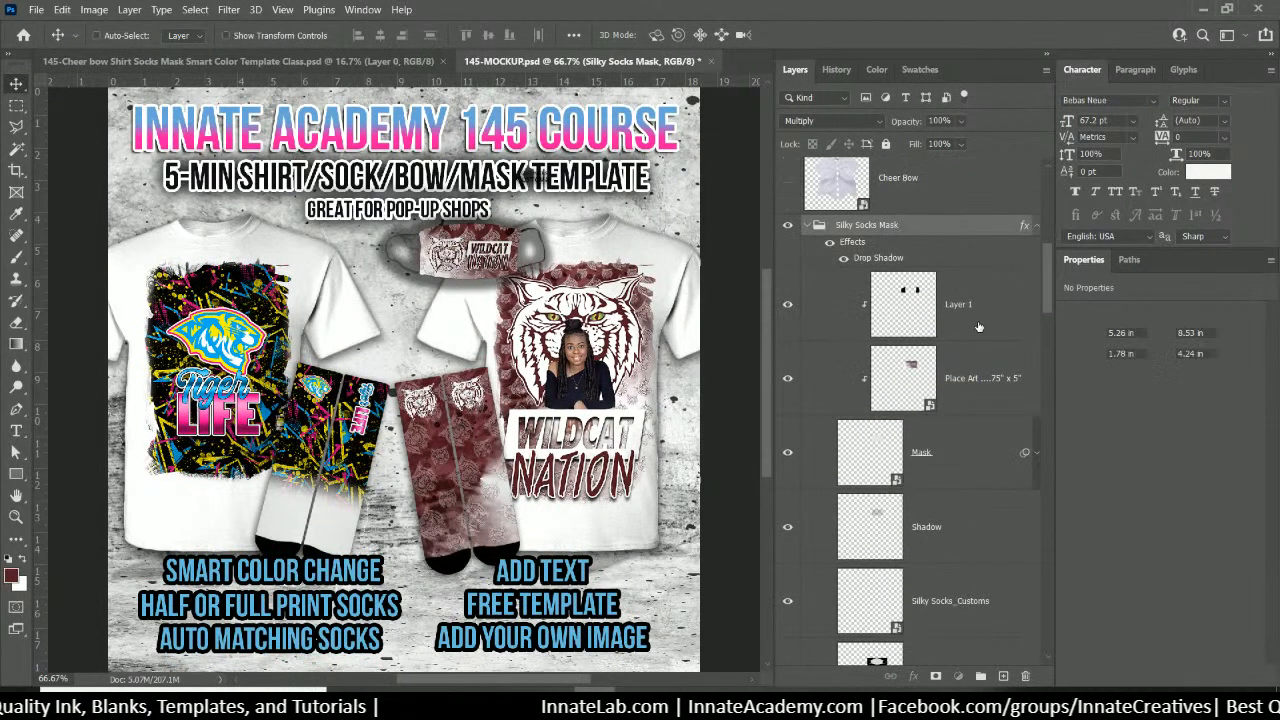
left_click(788, 306)
left_click(788, 307)
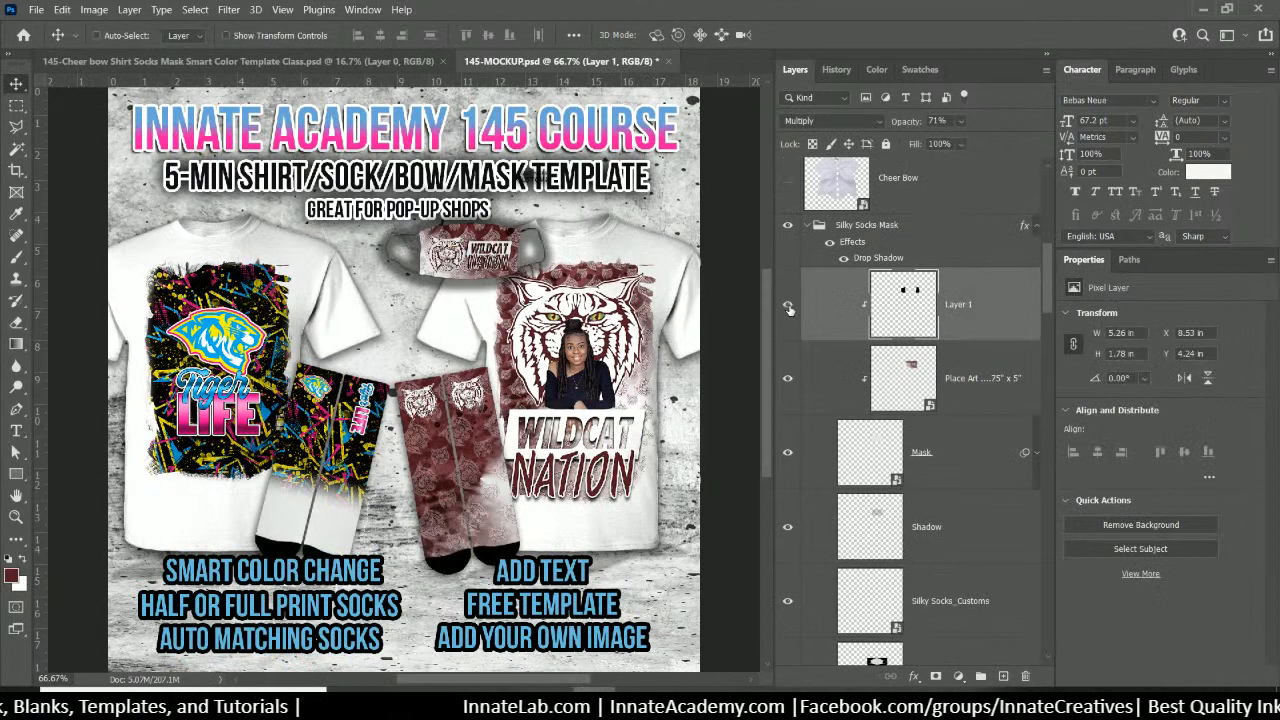
left_click(788, 307)
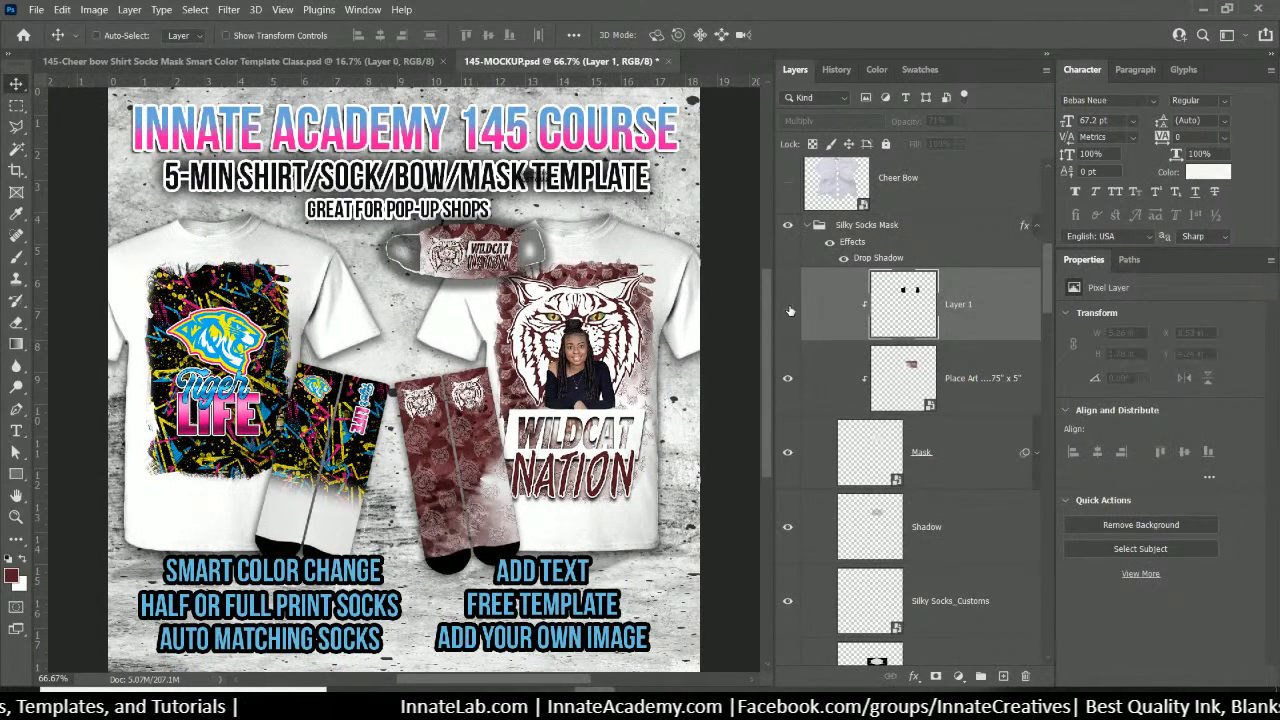
left_click(788, 307)
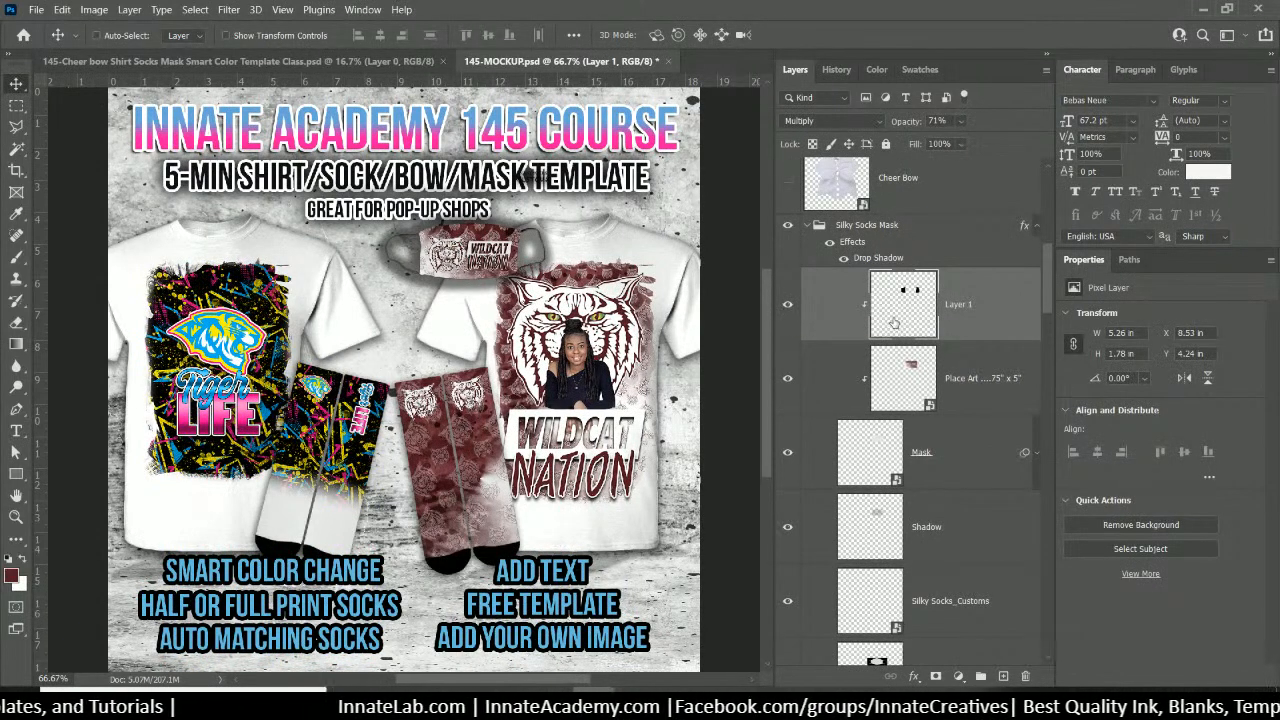
Delete the Silky Socks_Customs layer from the Silky Socks Mask group
scroll(915, 326, "down", 2)
left_click(988, 380)
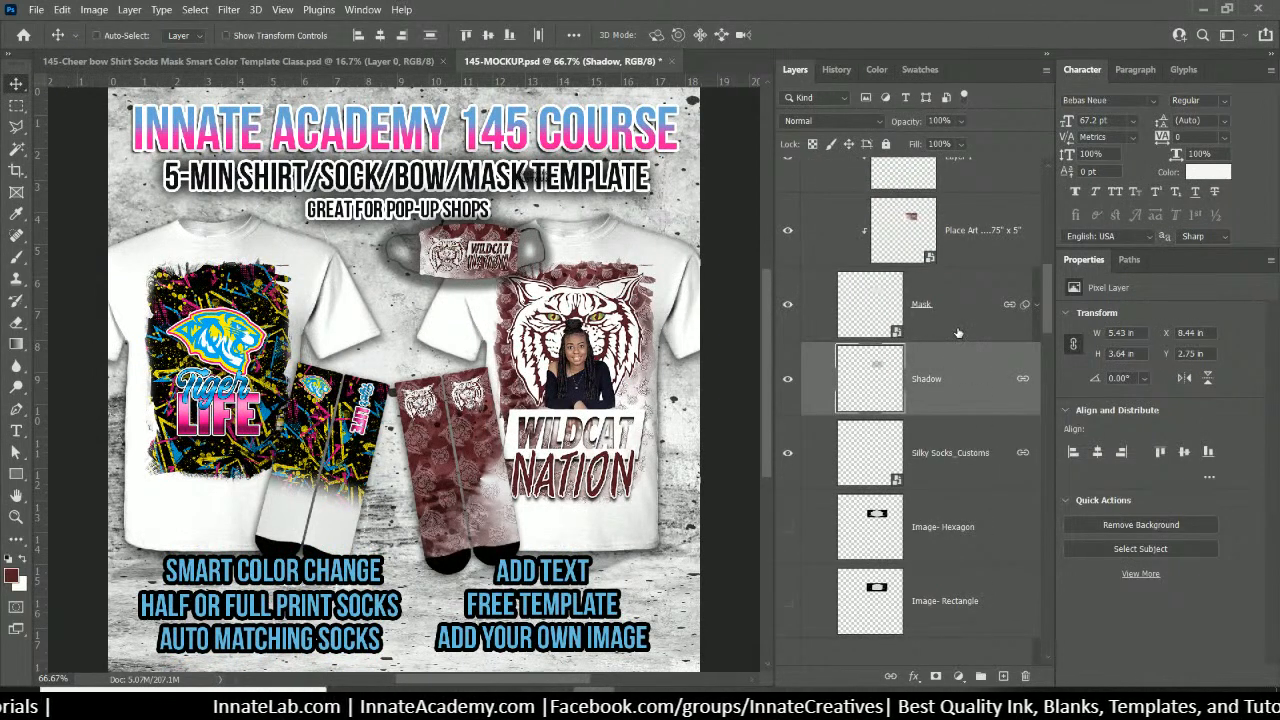
scroll(958, 333, "down", 3)
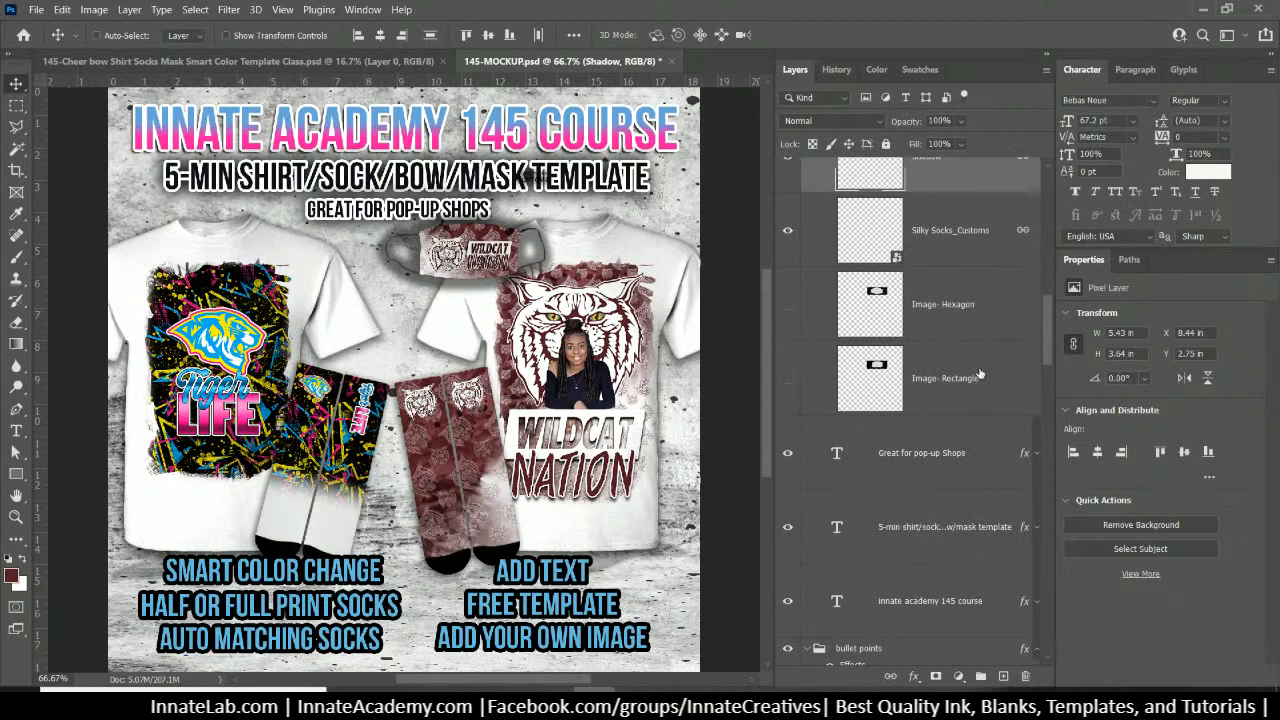
scroll(980, 374, "up", 3)
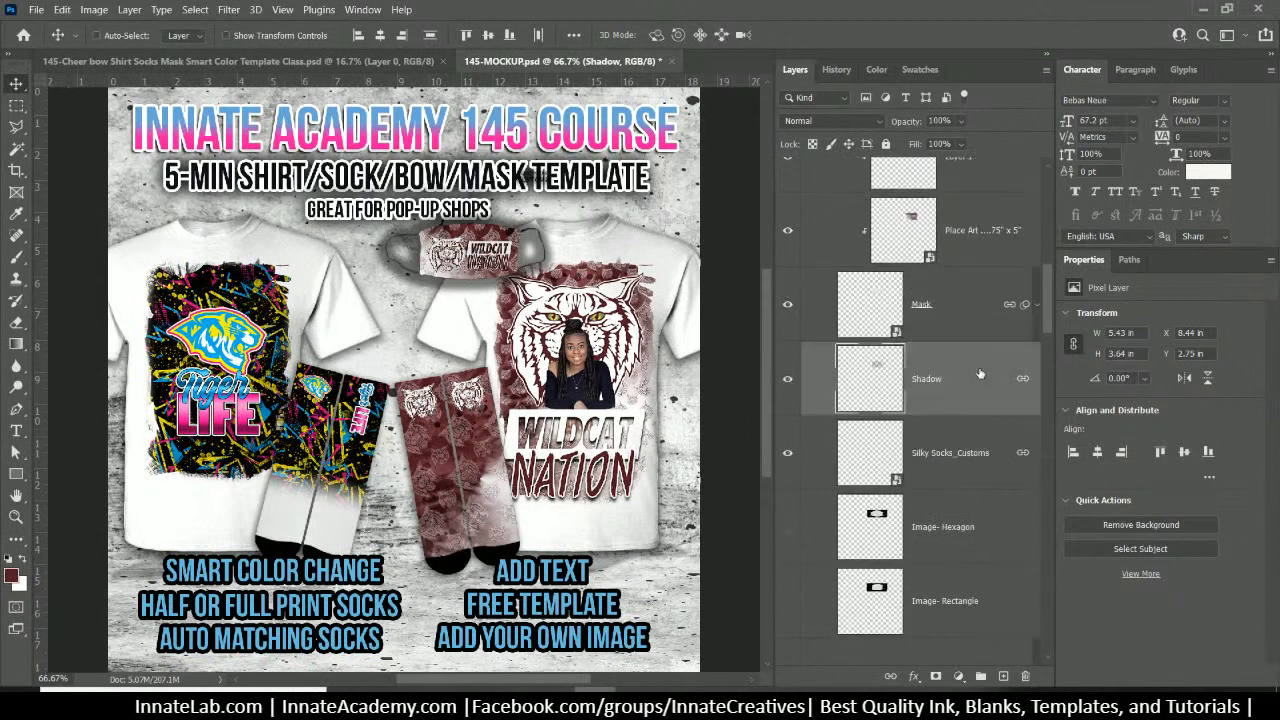
left_click(990, 454)
key("Delete")
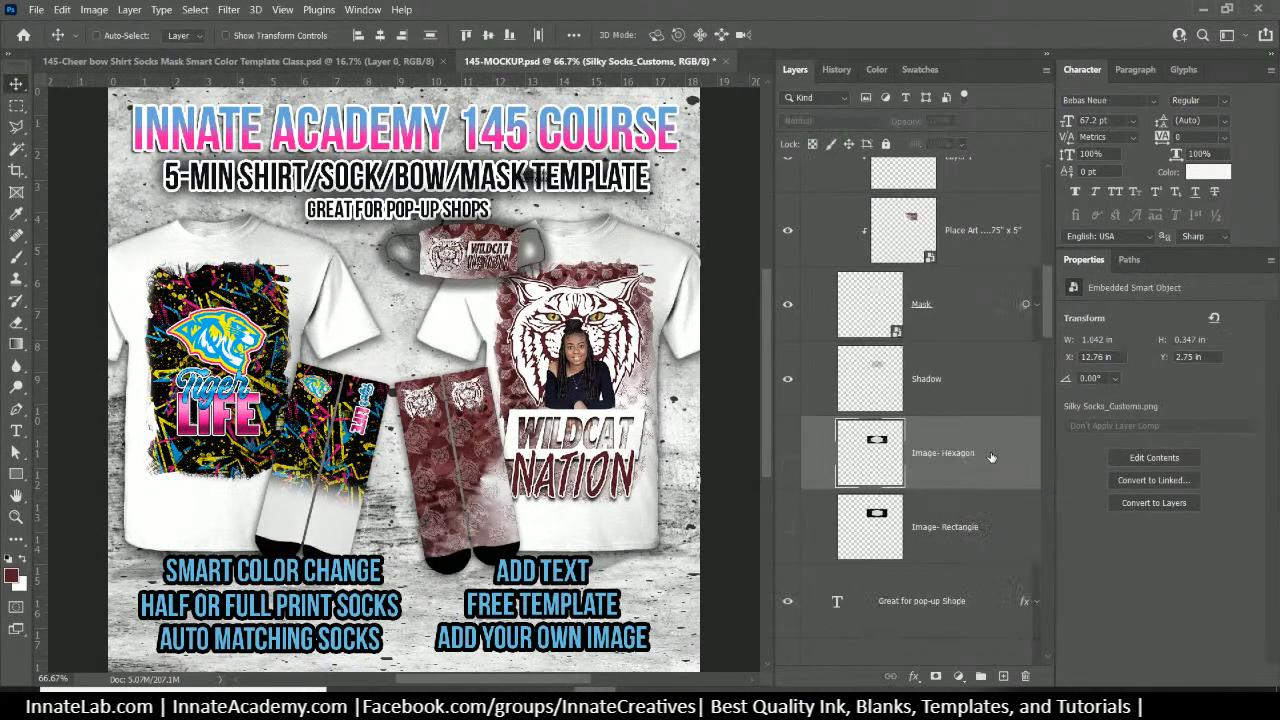
Clear the drop shadow layer style from the Silky Socks Mask group
scroll(962, 415, "up", 4)
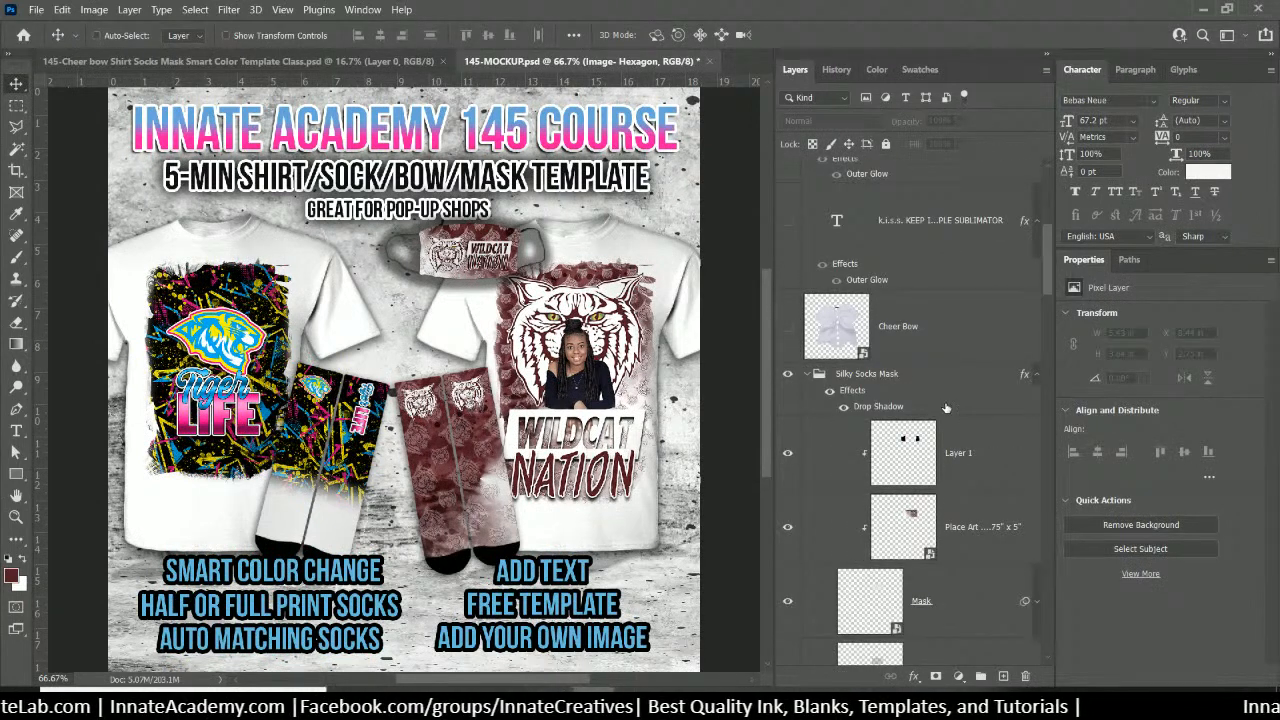
left_click(947, 408)
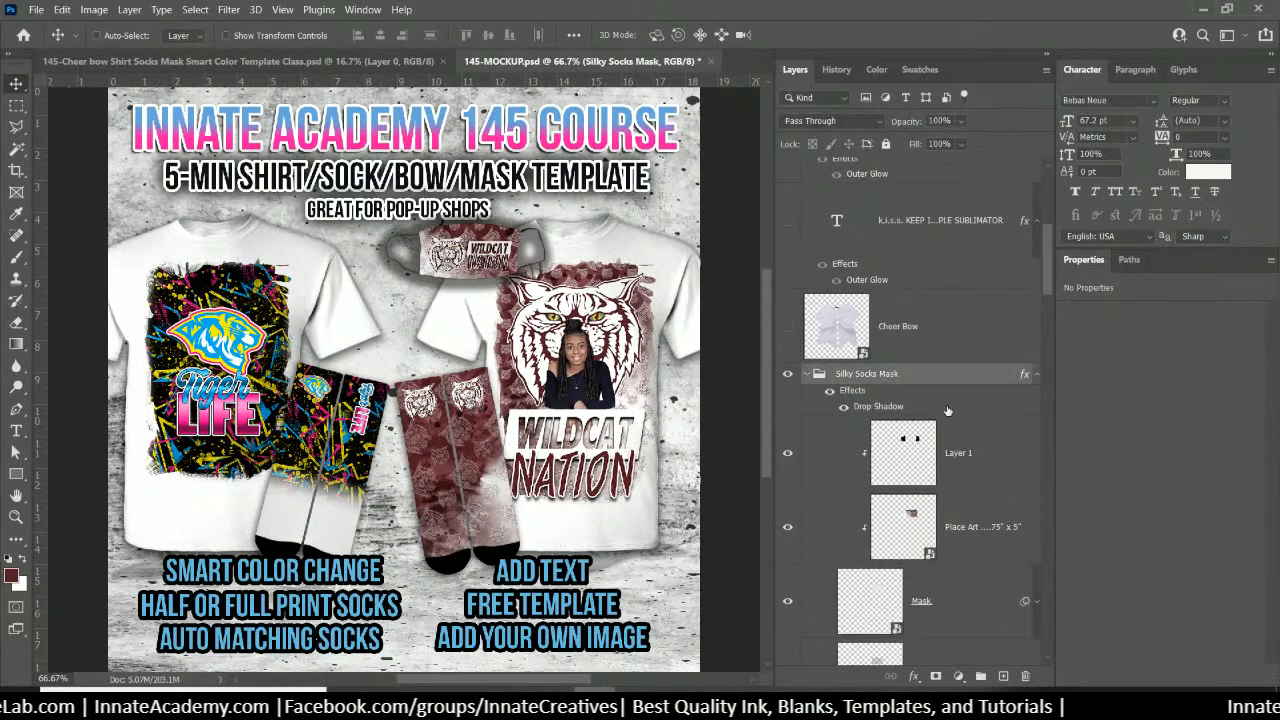
right_click(885, 377)
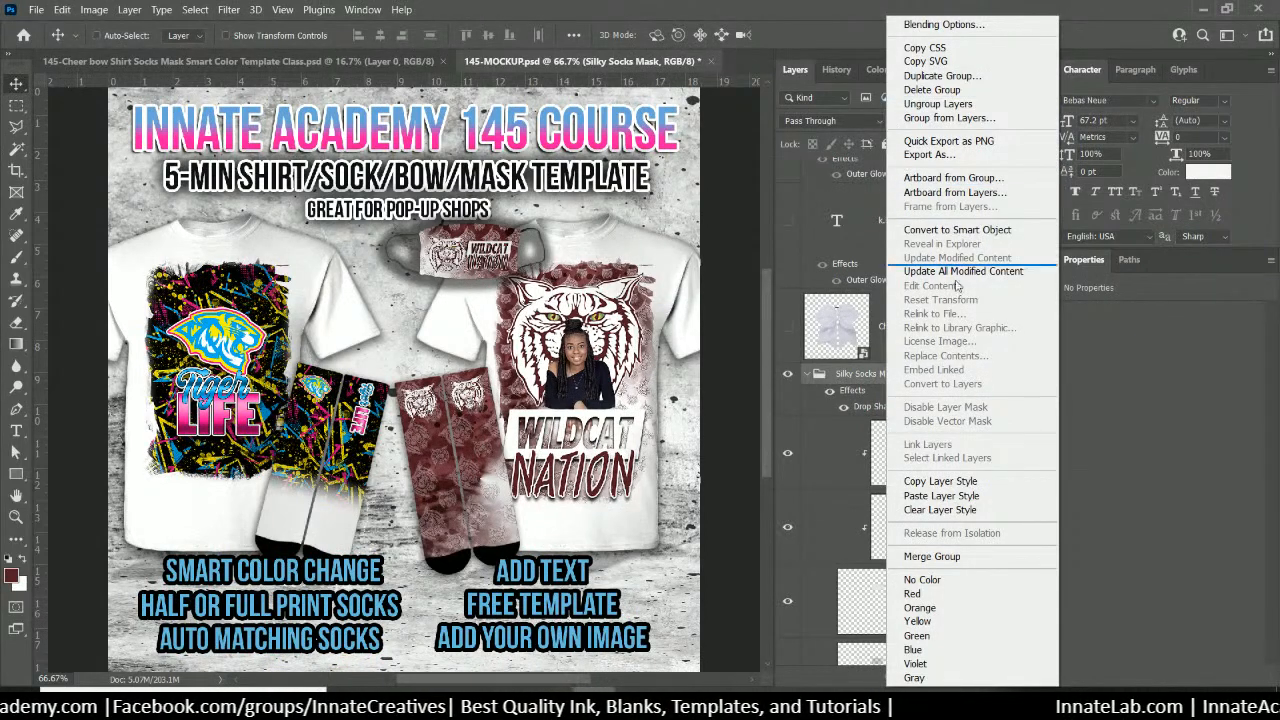
left_click(941, 495)
Paste the copied drop shadow style onto the Mask layer inside the Silky Socks Mask group
scroll(933, 486, "down", 3)
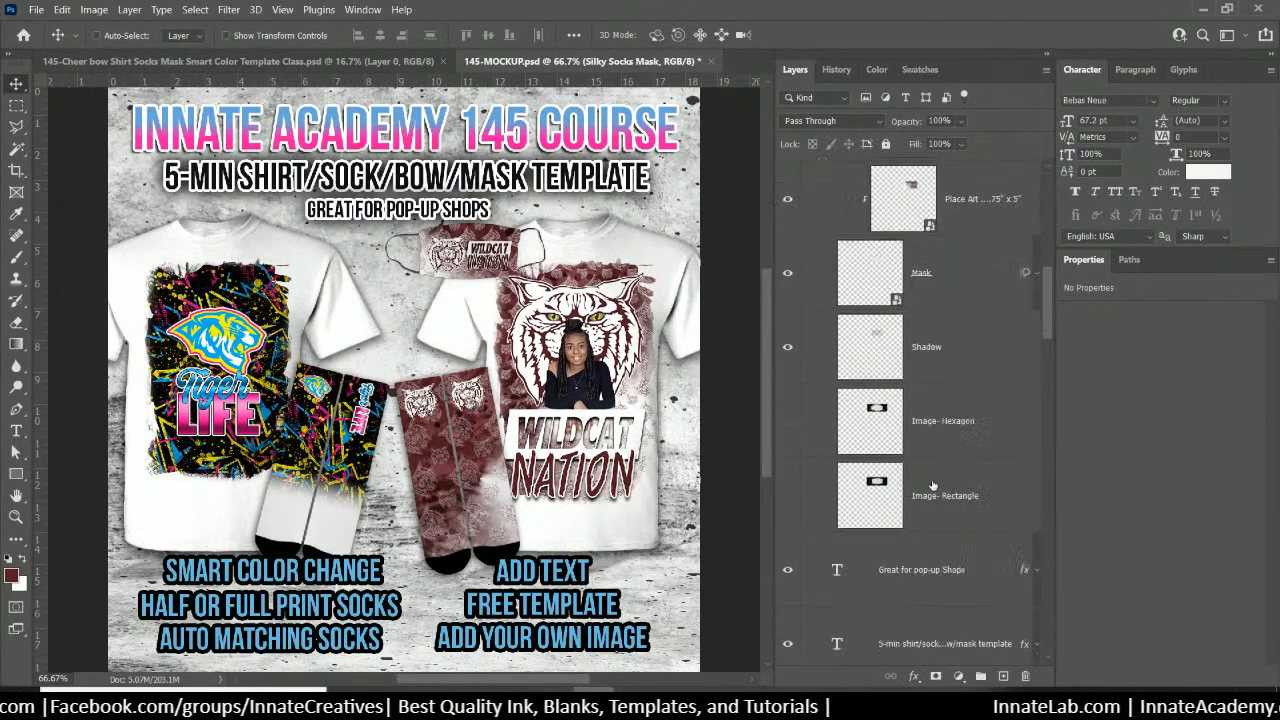
scroll(933, 486, "down", 1)
left_click(936, 285)
scroll(954, 308, "up", 1)
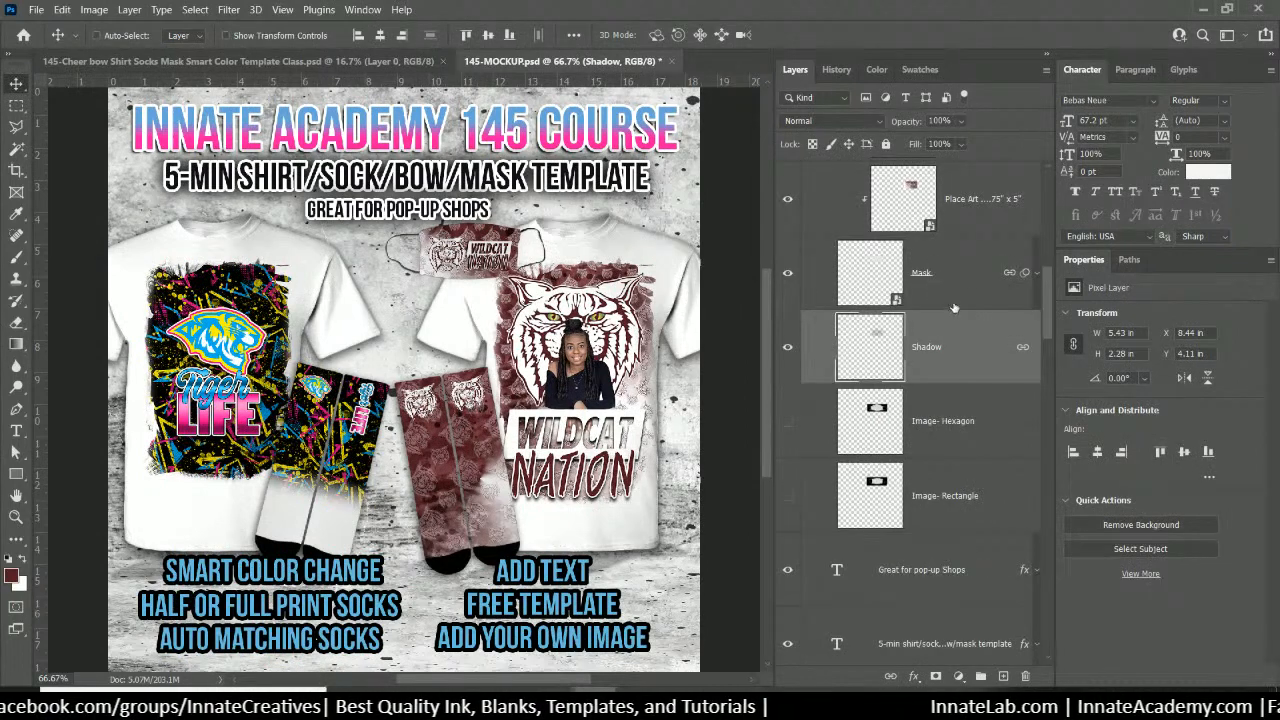
left_click(931, 290)
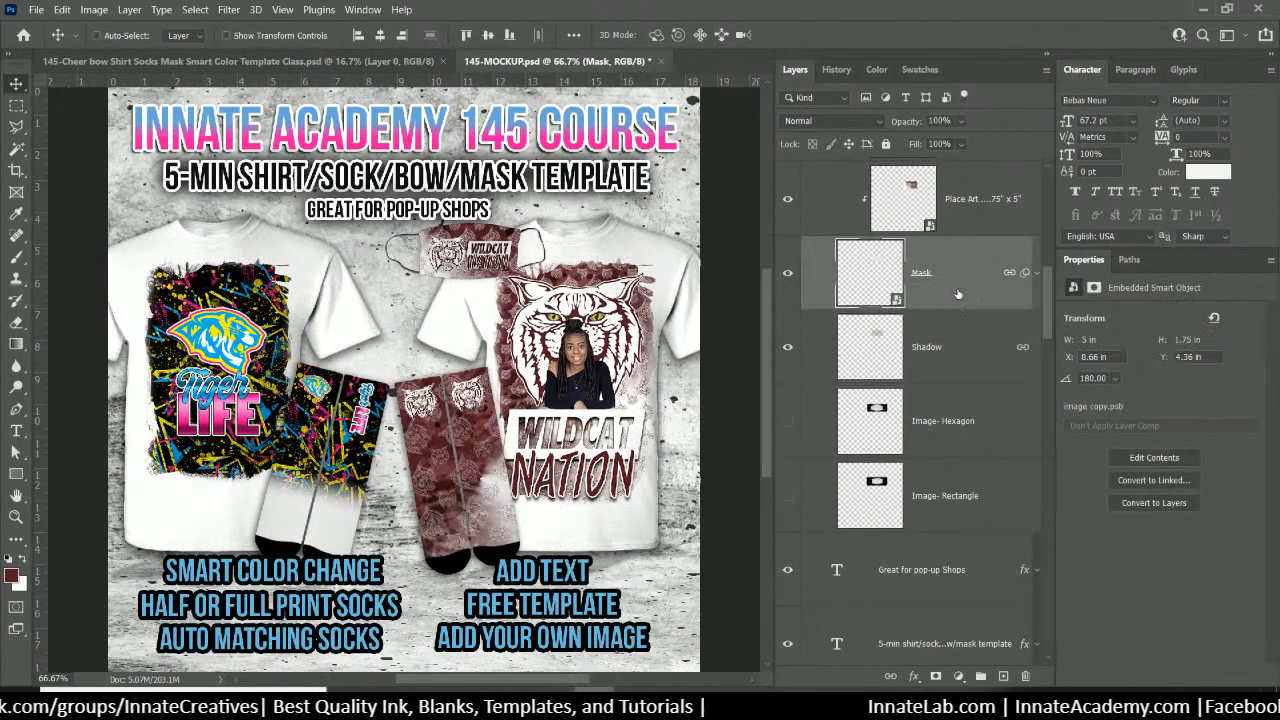
right_click(950, 293)
left_click(998, 449)
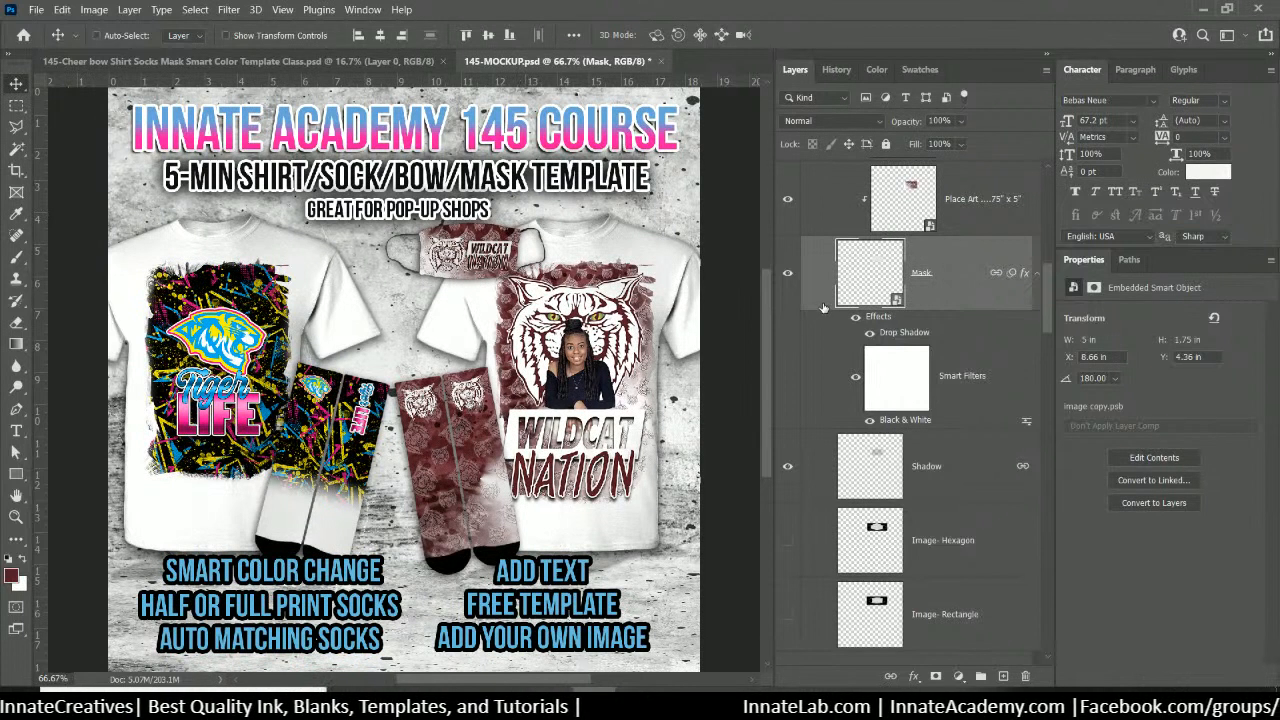
Select the Silky Socks Mask group and collapse it in the layer stack
scroll(950, 303, "up", 5)
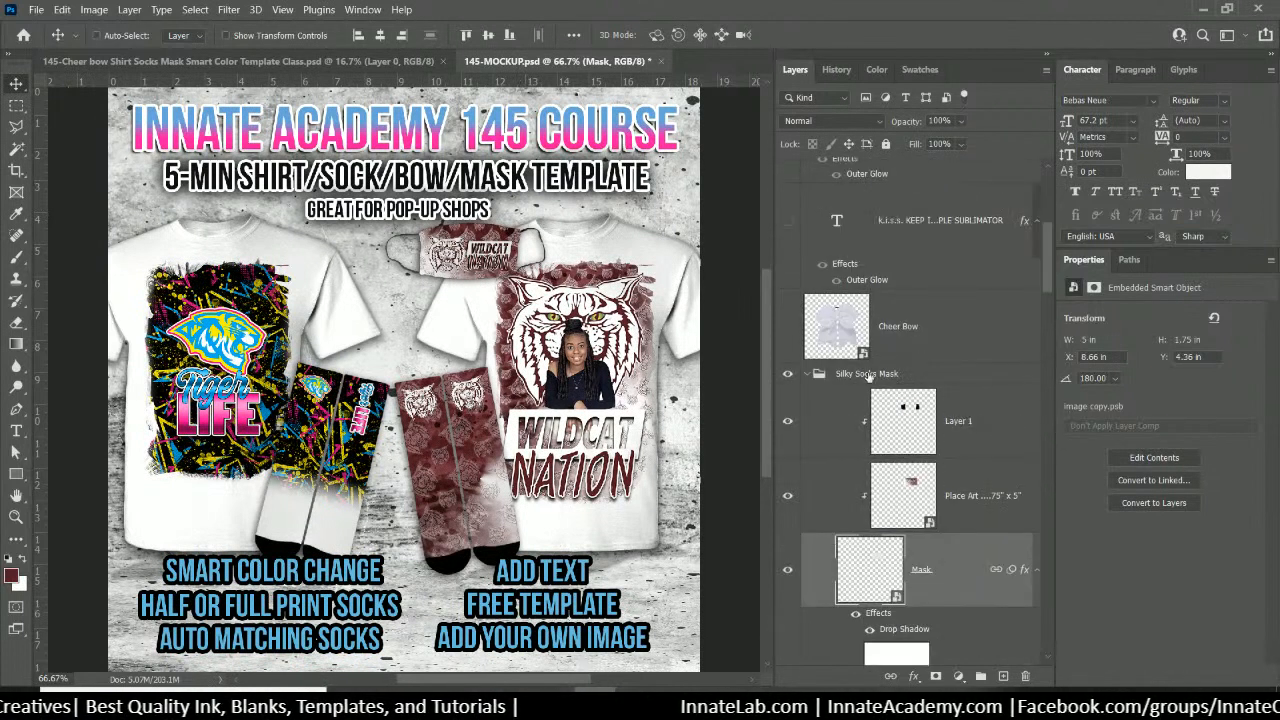
left_click(866, 374)
left_click(808, 374)
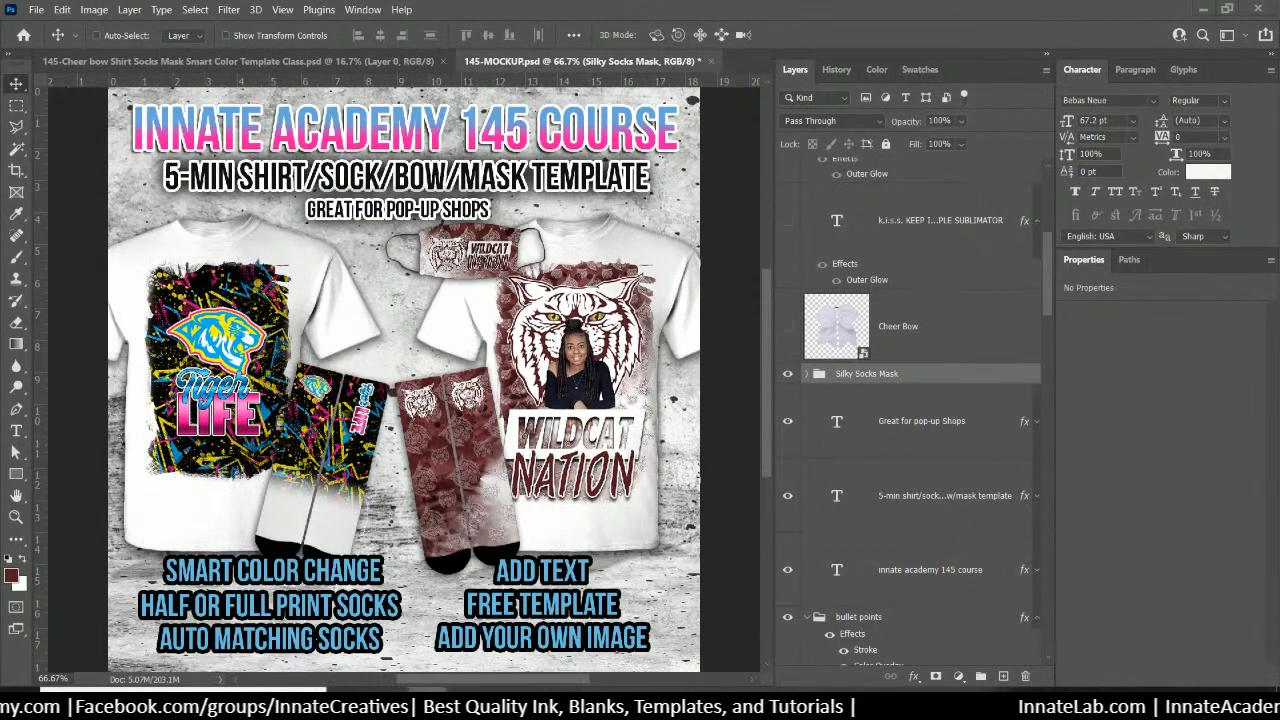
Close the leftover remove.bg browser window and return to the mockup in Photoshop
left_click_drag(0, 240, 490, 2)
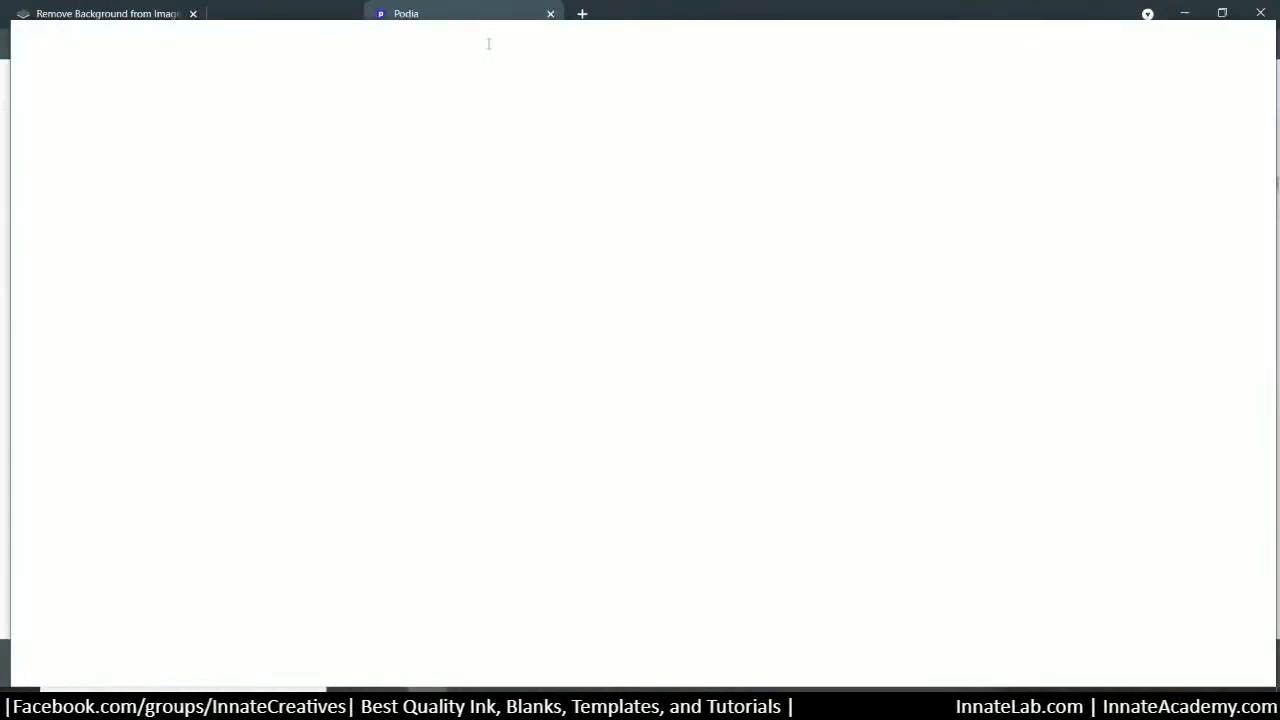
scroll(617, 331, "up", 3)
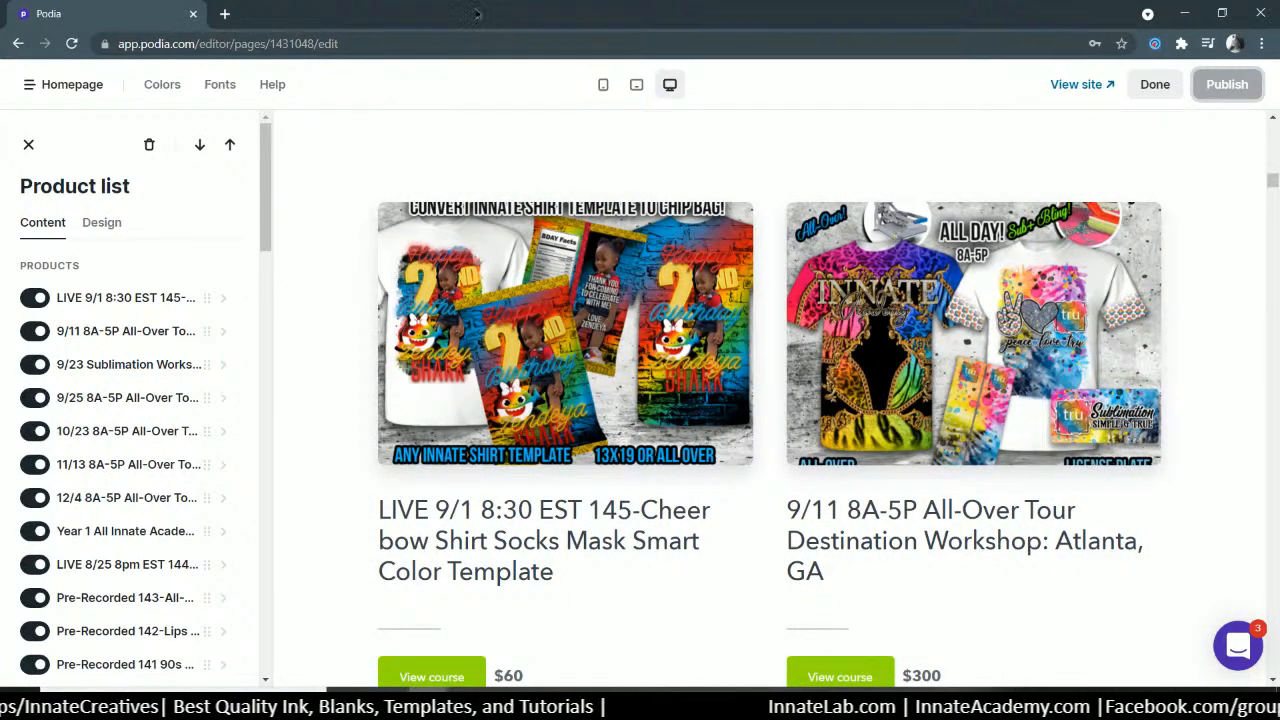
left_click_drag(477, 14, 0, 26)
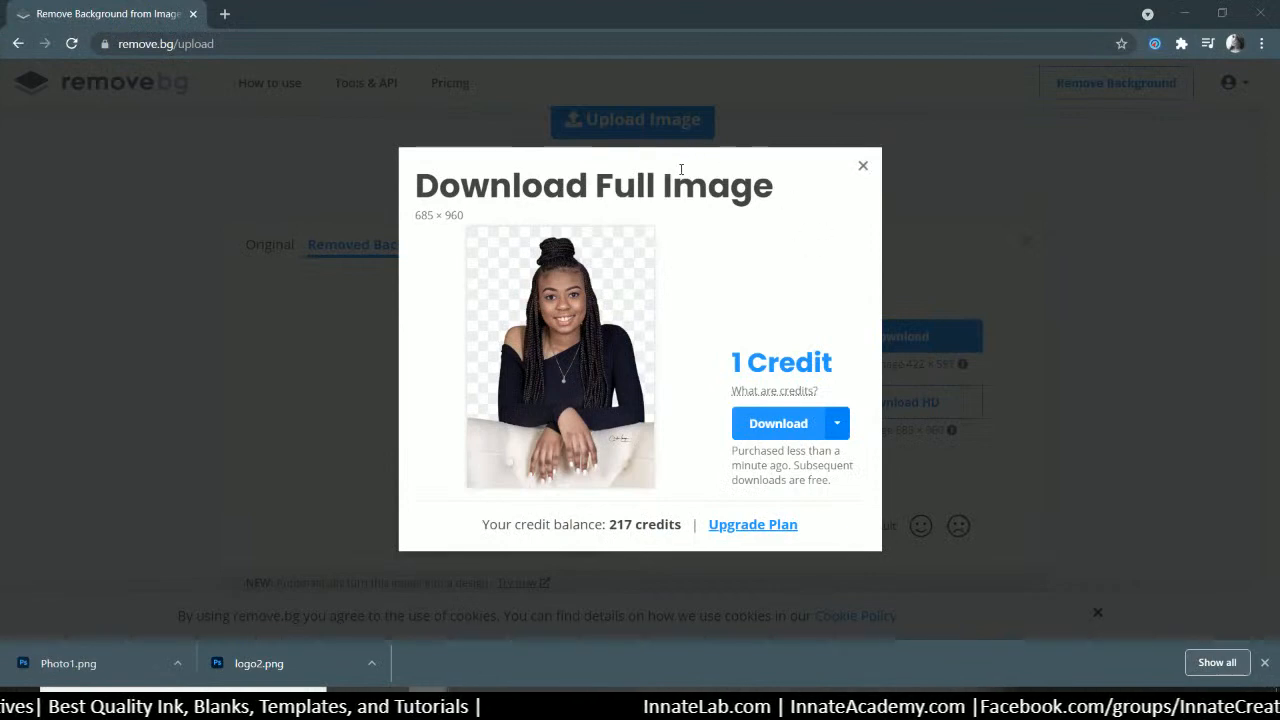
left_click(1262, 13)
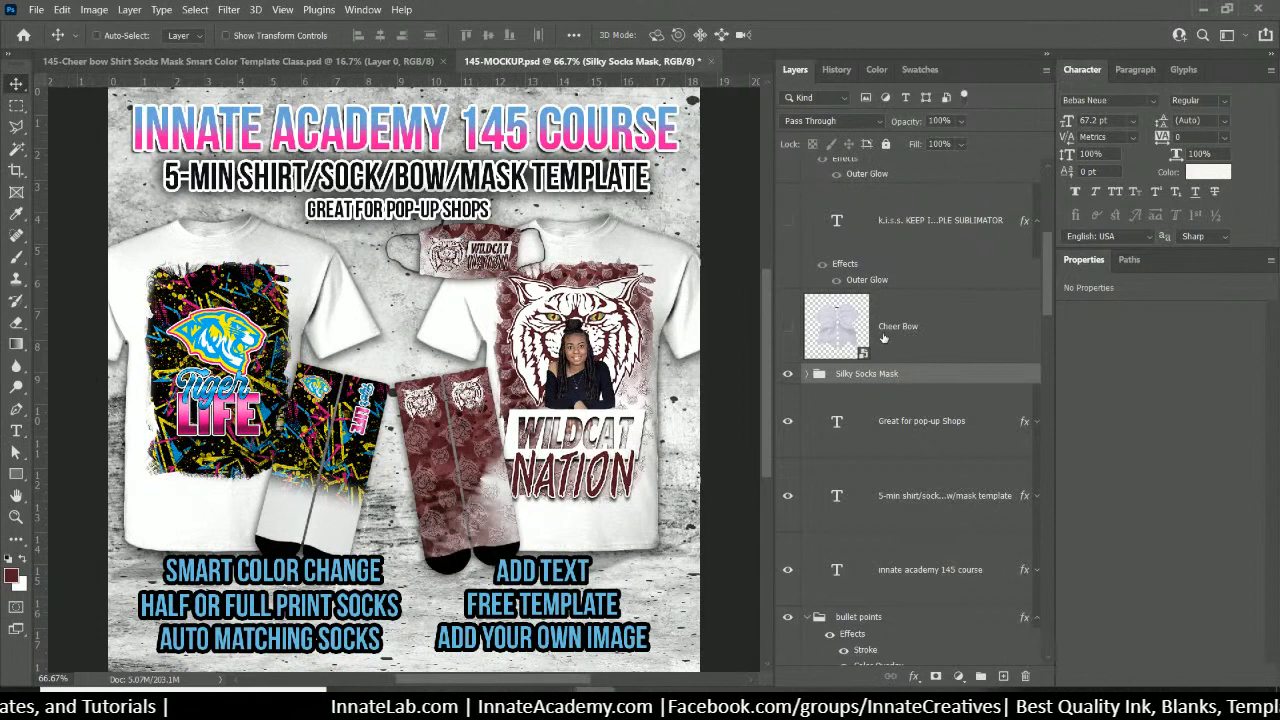
Make the Cheer Bow layer visible, then rasterize it and convert it back into a smart object
left_click(888, 337)
left_click(788, 329)
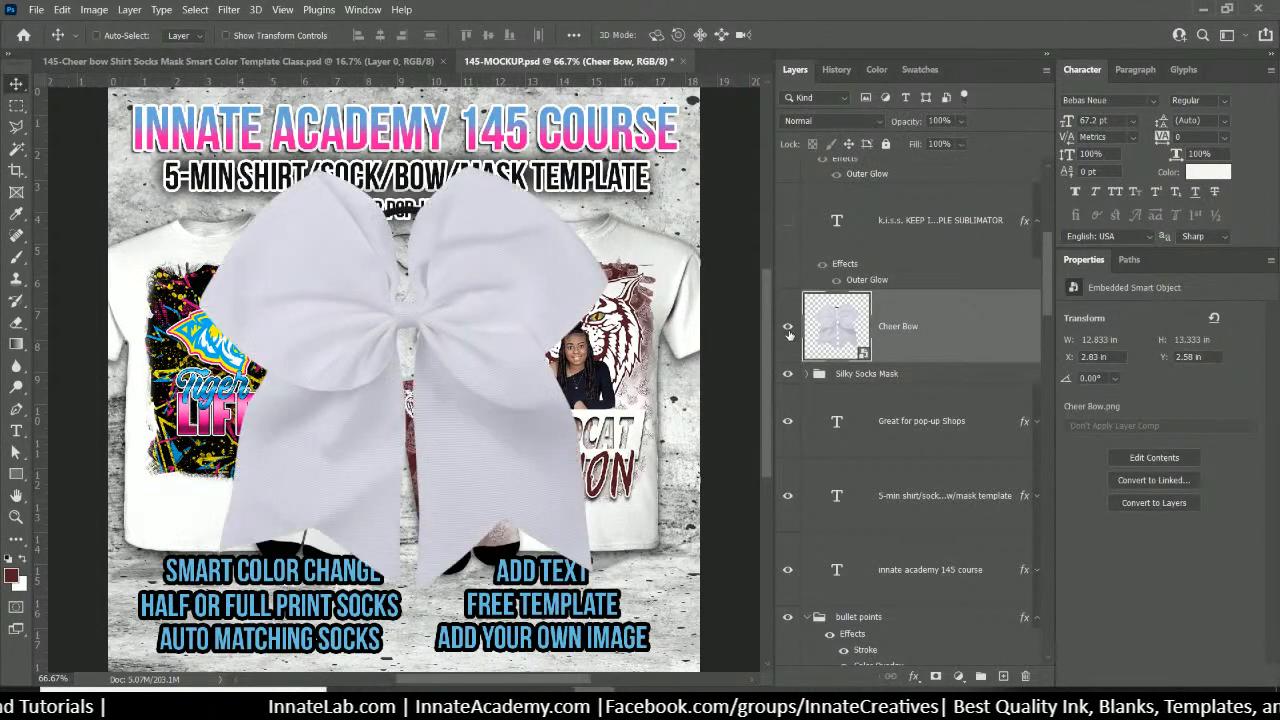
right_click(902, 330)
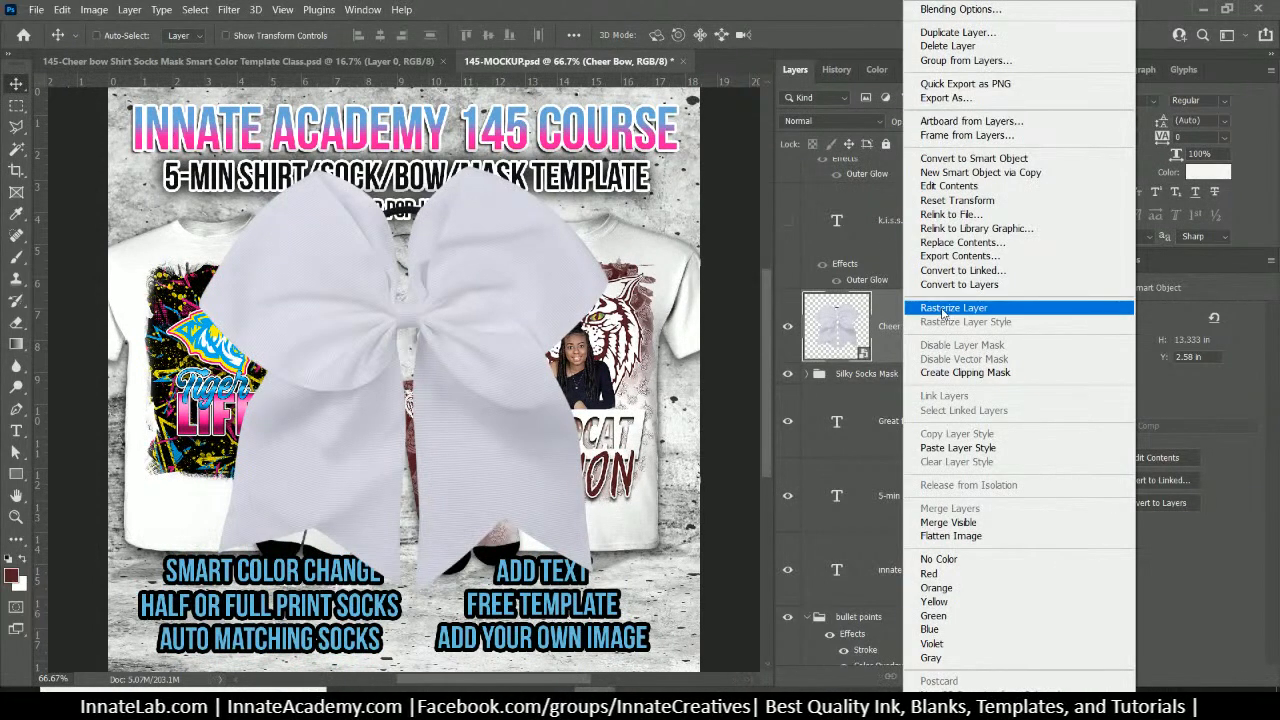
left_click(942, 309)
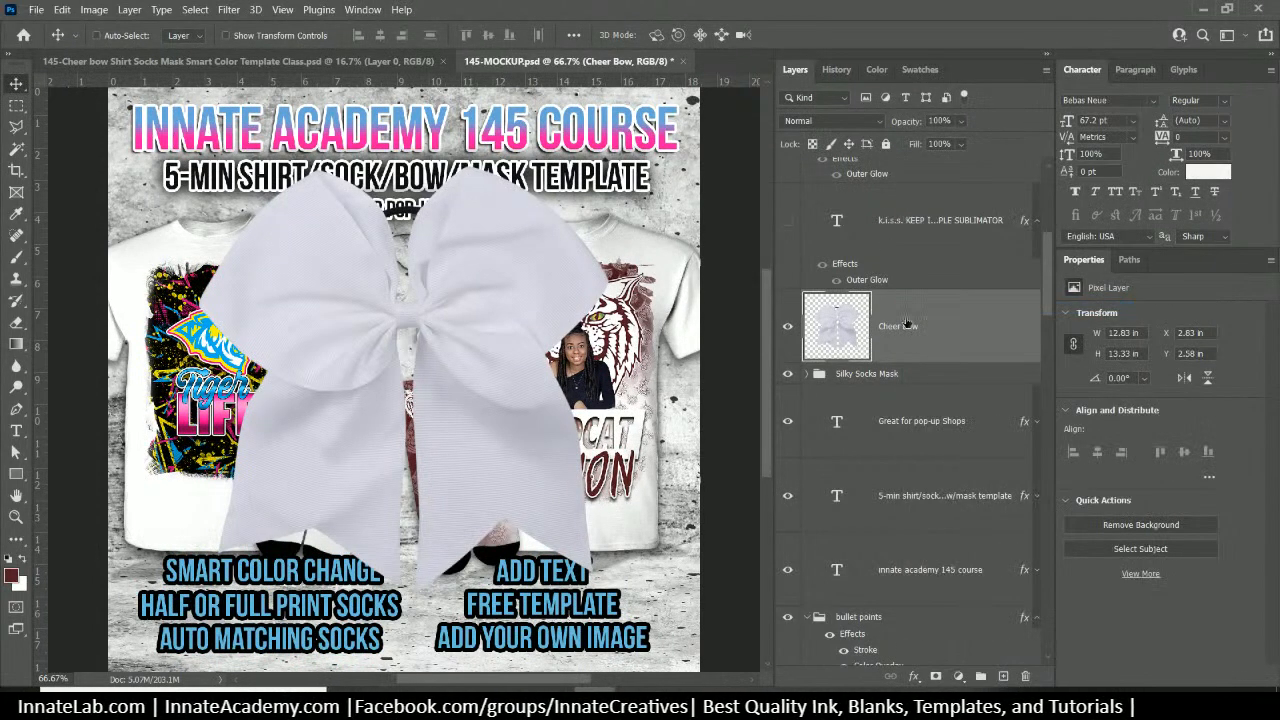
right_click(895, 305)
left_click(978, 217)
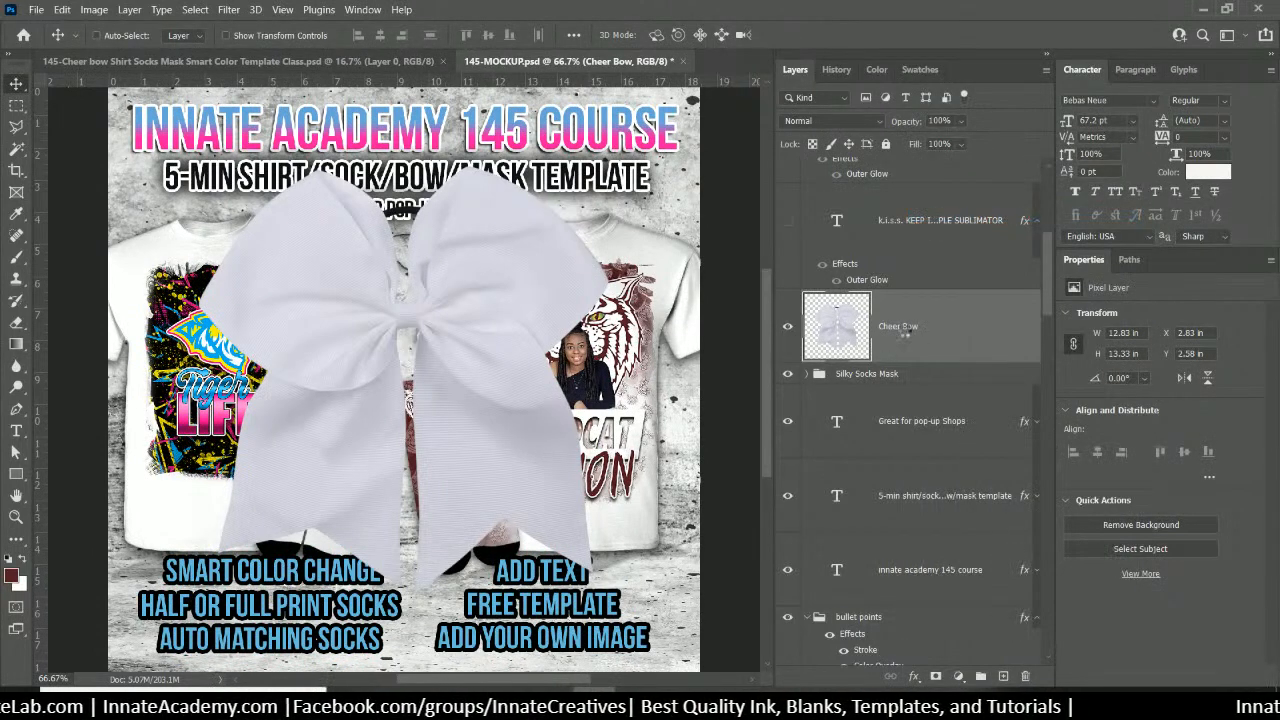
double_click(848, 343)
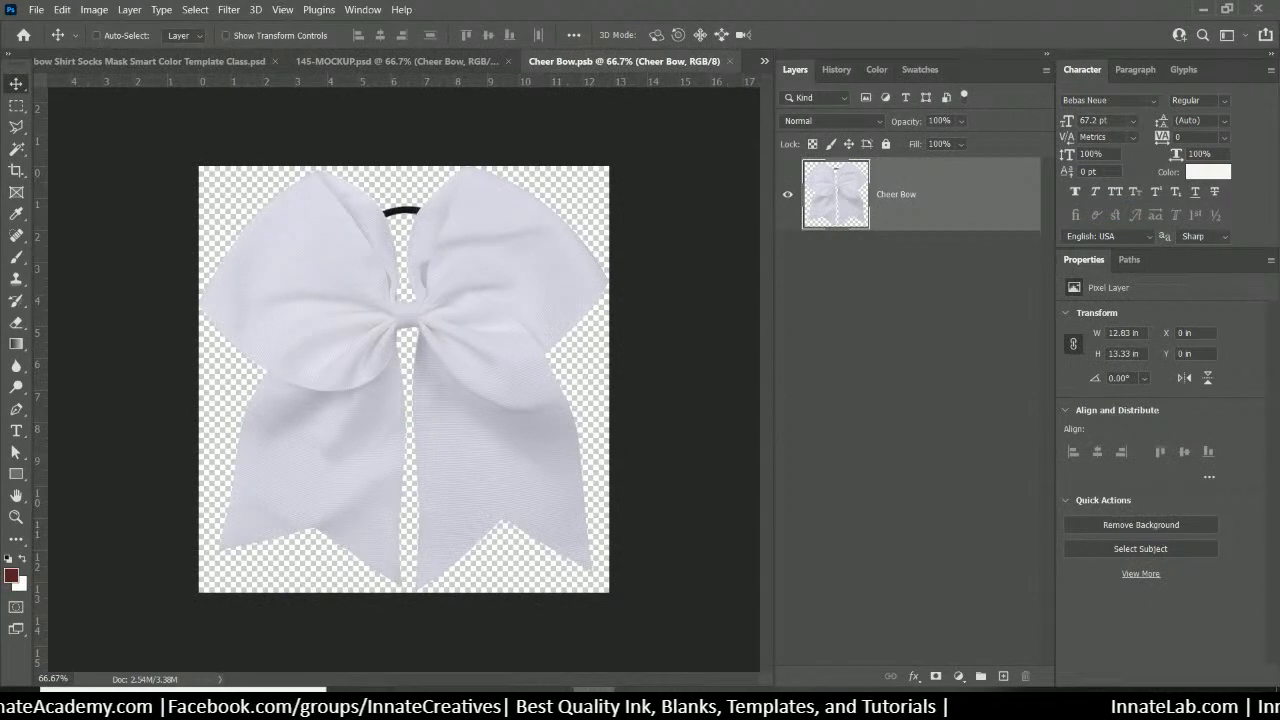
key("alt+Tab")
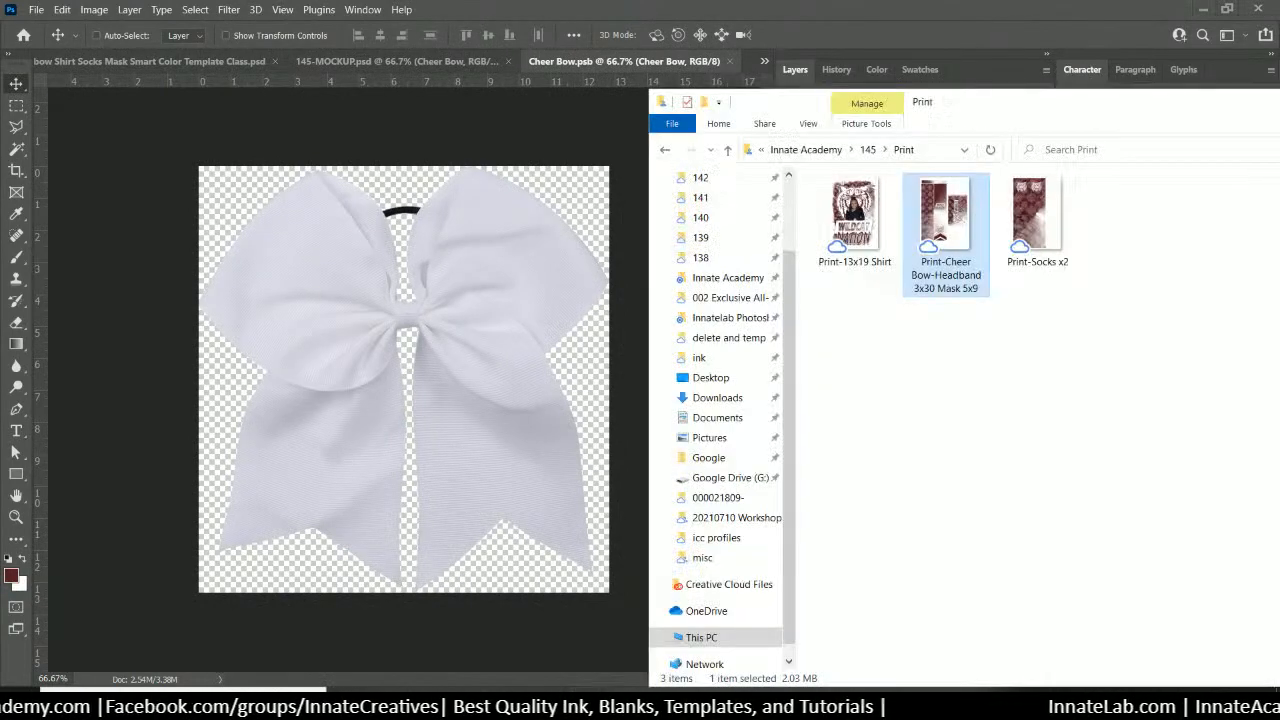
left_click_drag(950, 231, 345, 316)
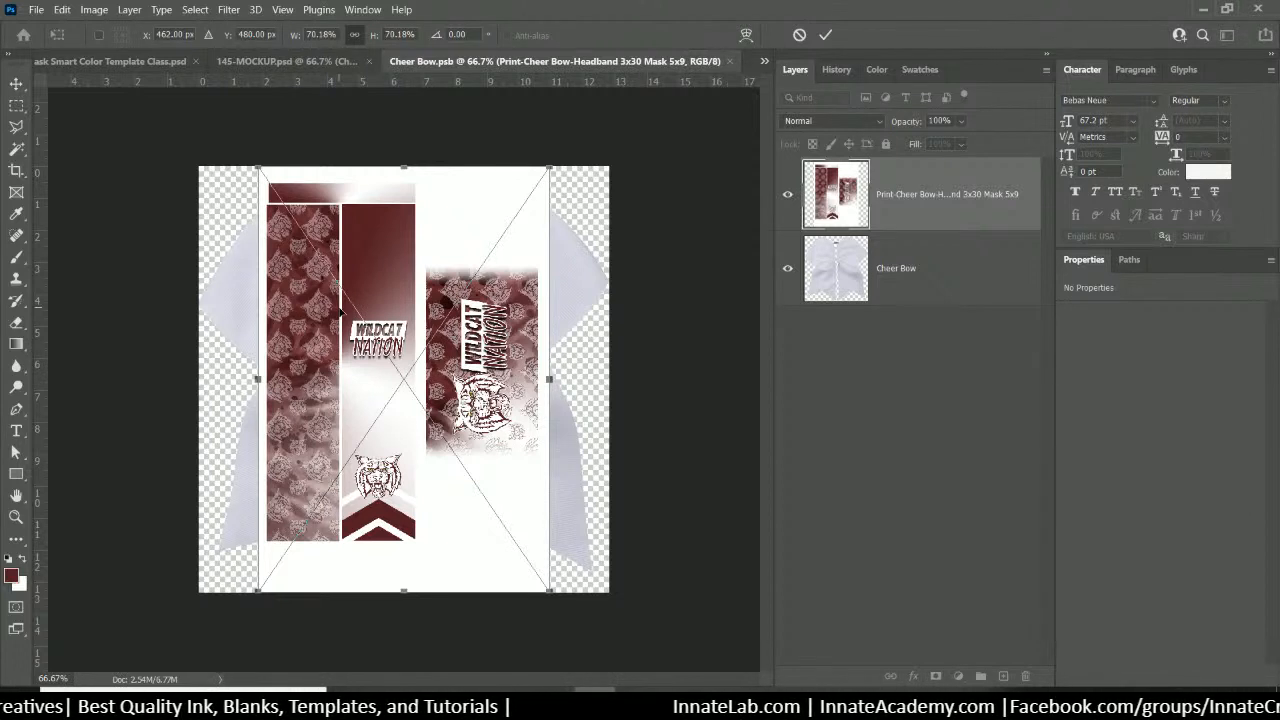
key("Escape")
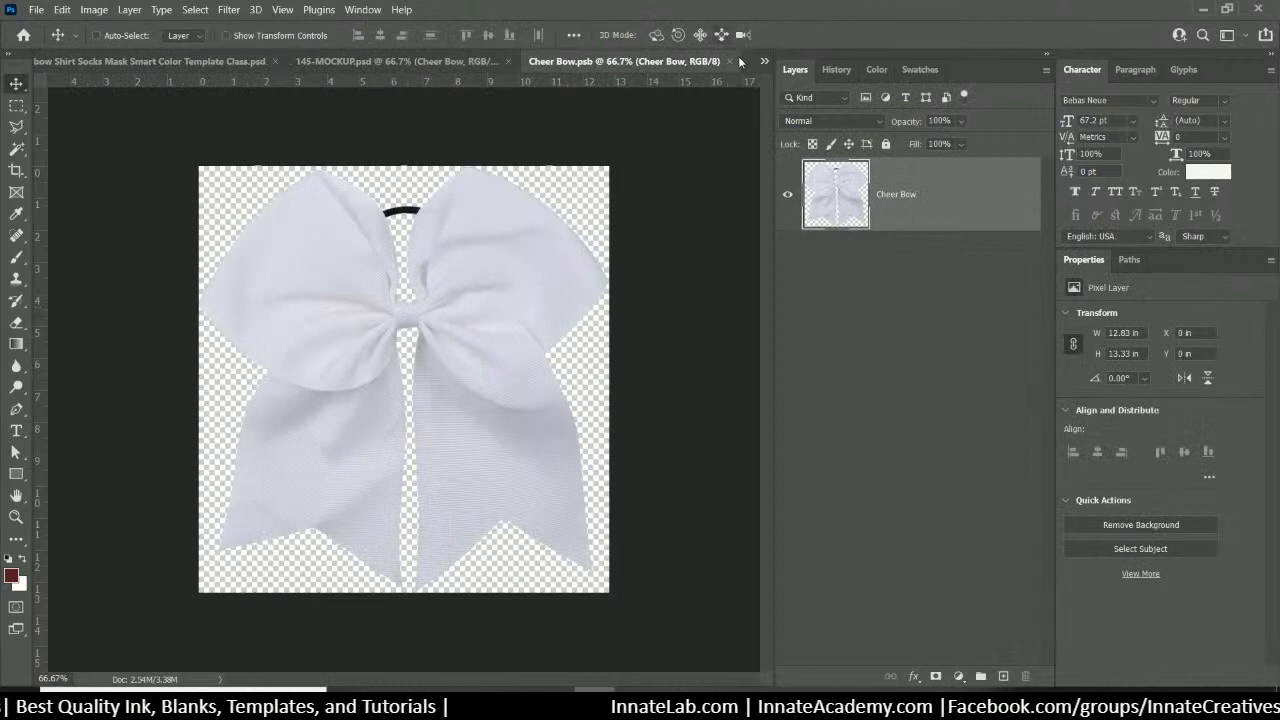
left_click(734, 62)
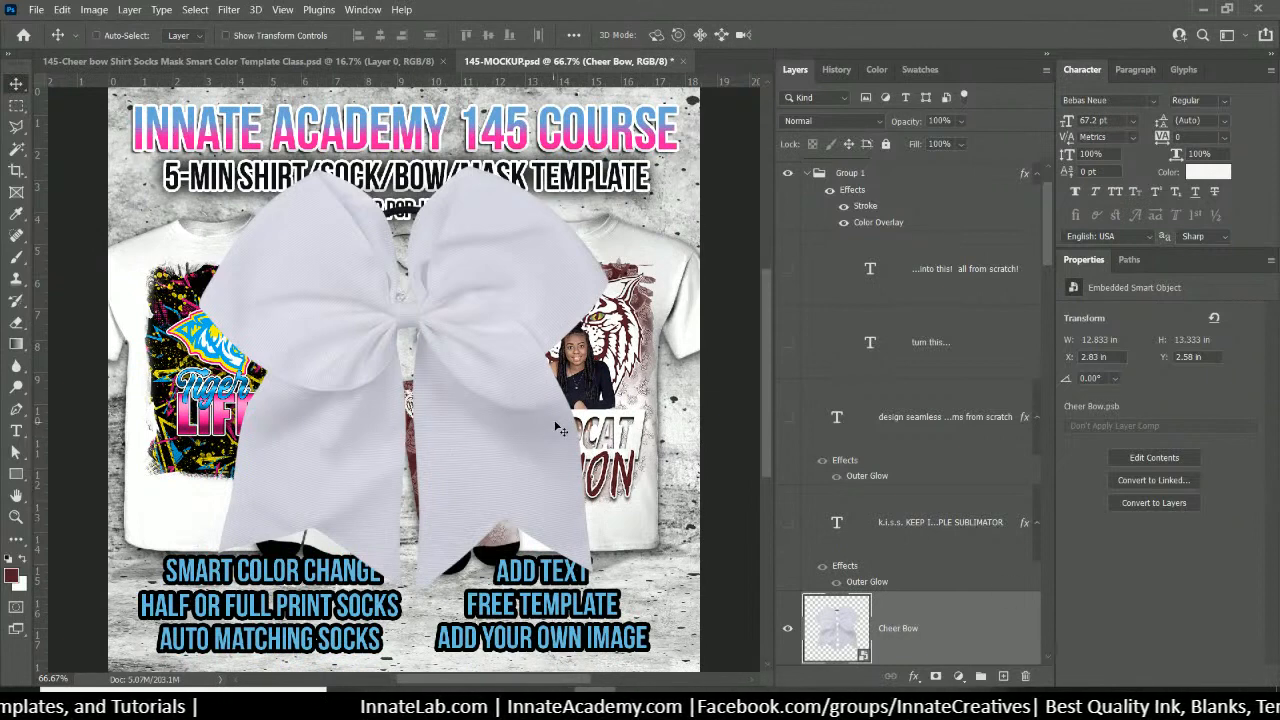
Place the Print-Cheer Bow-Headband 3x30 Mask 5x9 image in the mockup above the Cheer Bow and set its blend mode to Multiply
left_click(434, 704)
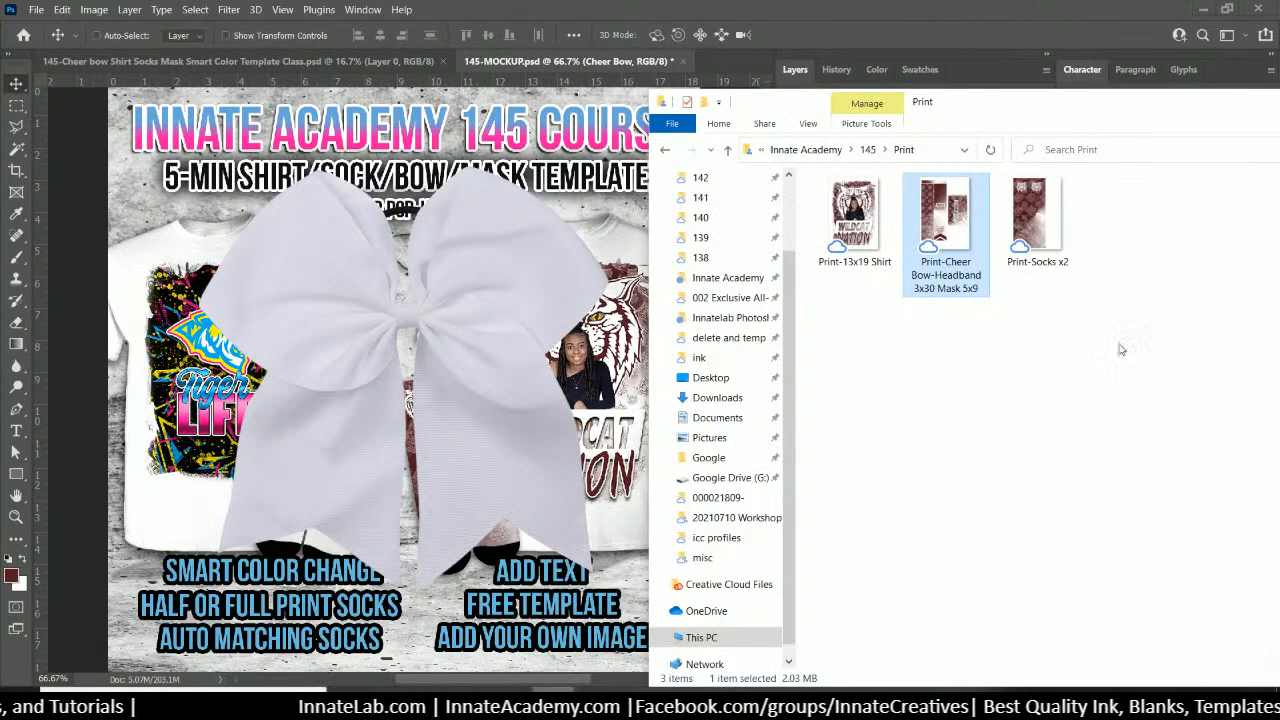
left_click_drag(951, 218, 498, 306)
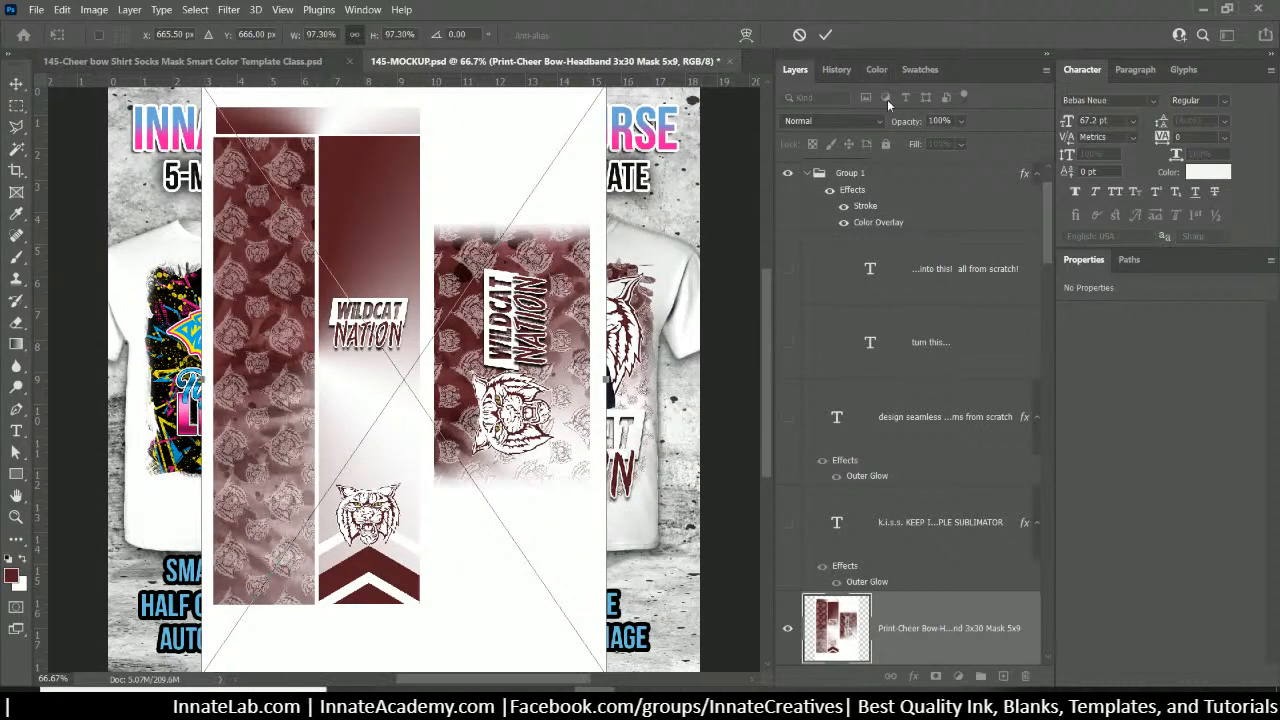
left_click(850, 121)
left_click(794, 185)
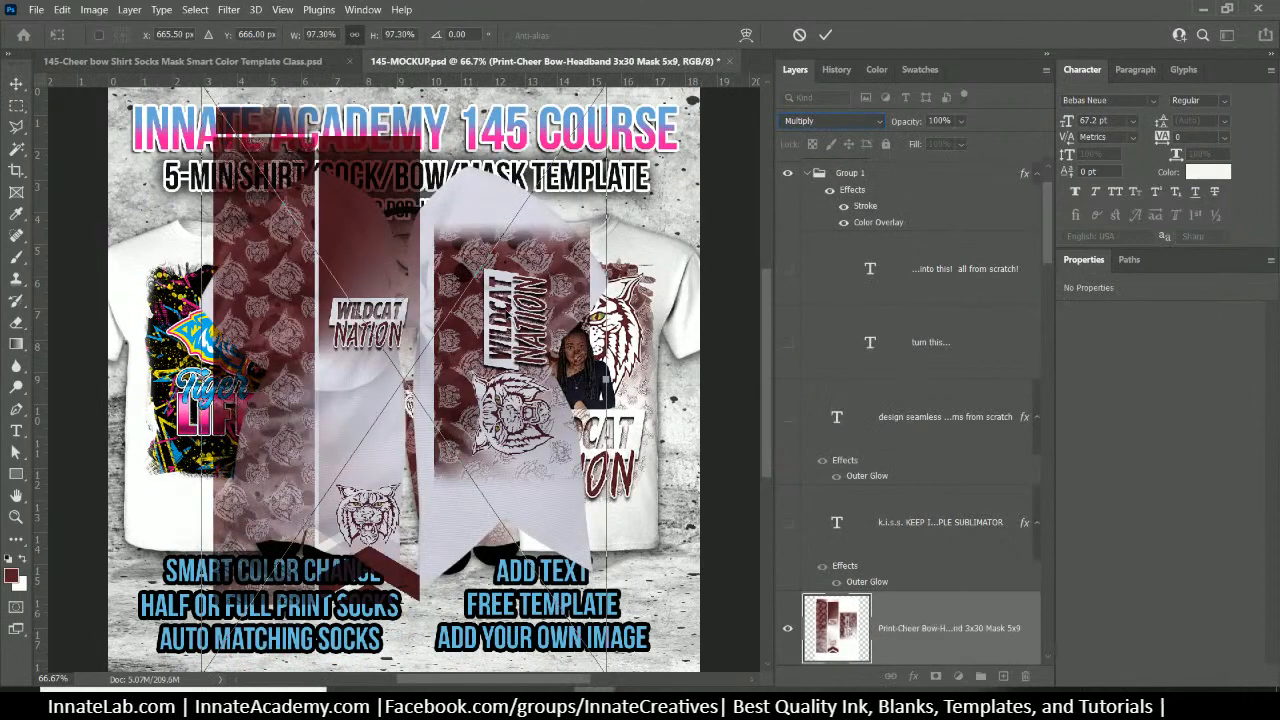
Move the placed print artwork sideways and slightly down over the bow and commit the placement
left_click_drag(500, 313, 577, 316)
key("ctrl+minus")
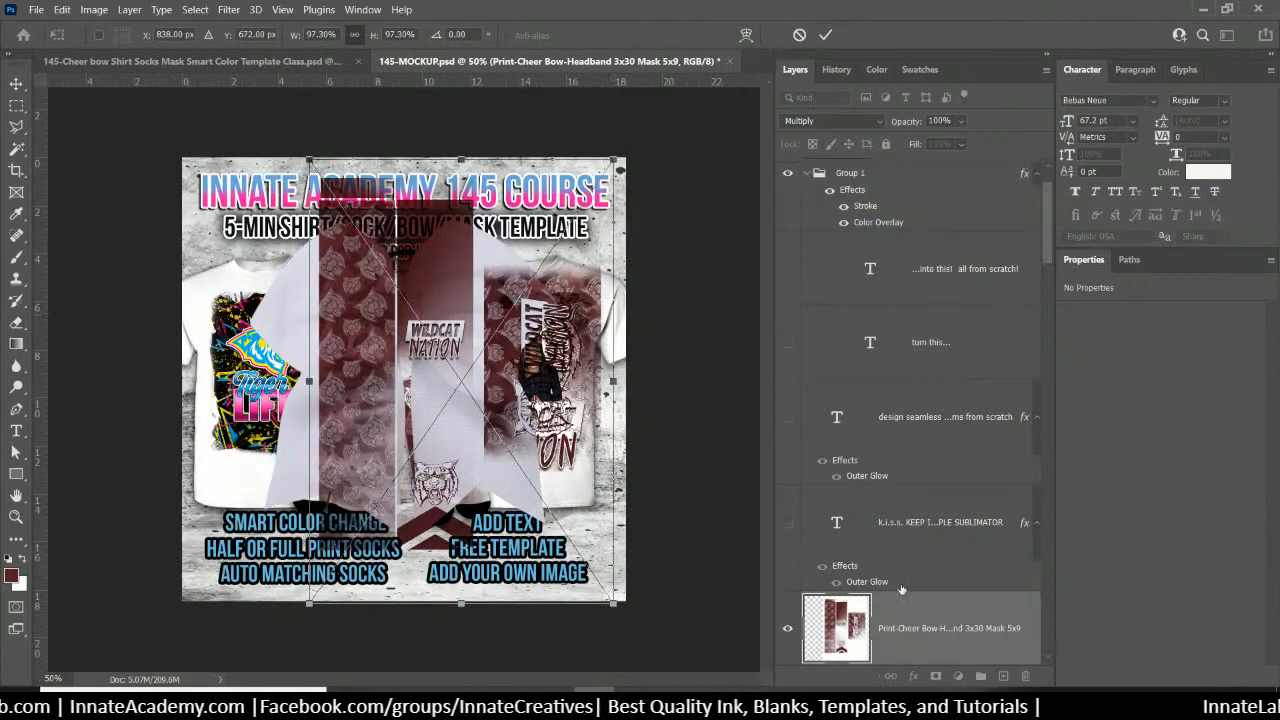
left_click_drag(546, 410, 540, 372)
key("Return")
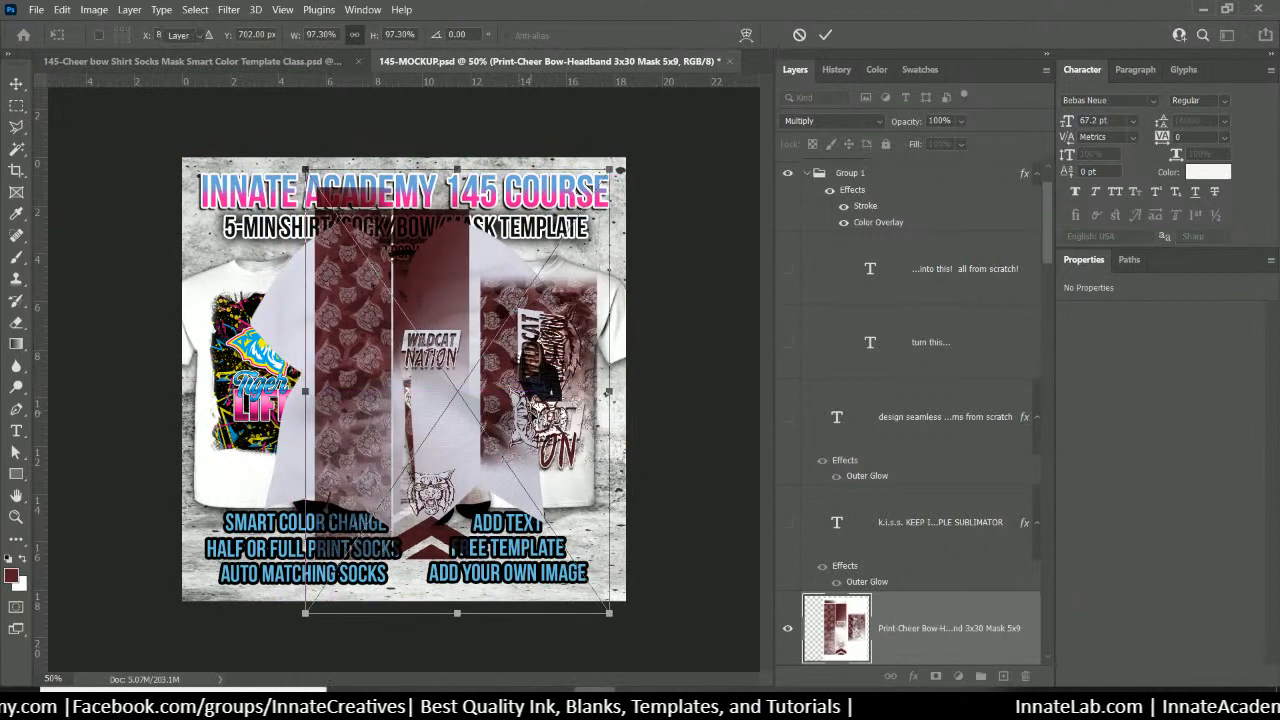
Scale the Cheer Bow layer down to about 9.4 by 9.78 in and reposition it near the middle of the mockup
scroll(940, 488, "down", 5)
left_click(893, 408)
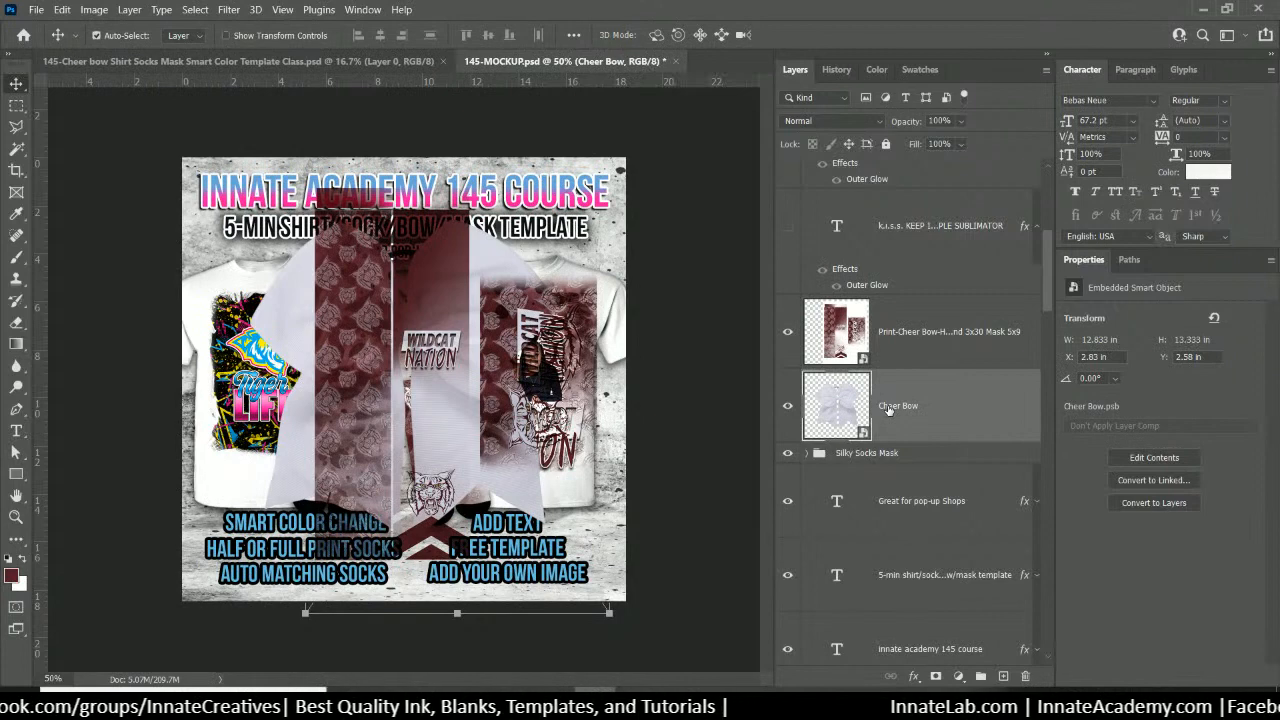
key("ctrl+t")
left_click_drag(558, 220, 478, 304)
left_click_drag(438, 474, 490, 412)
Move the Cheer Bow and the print artwork layers together to the top of the layer stack
left_click(894, 395)
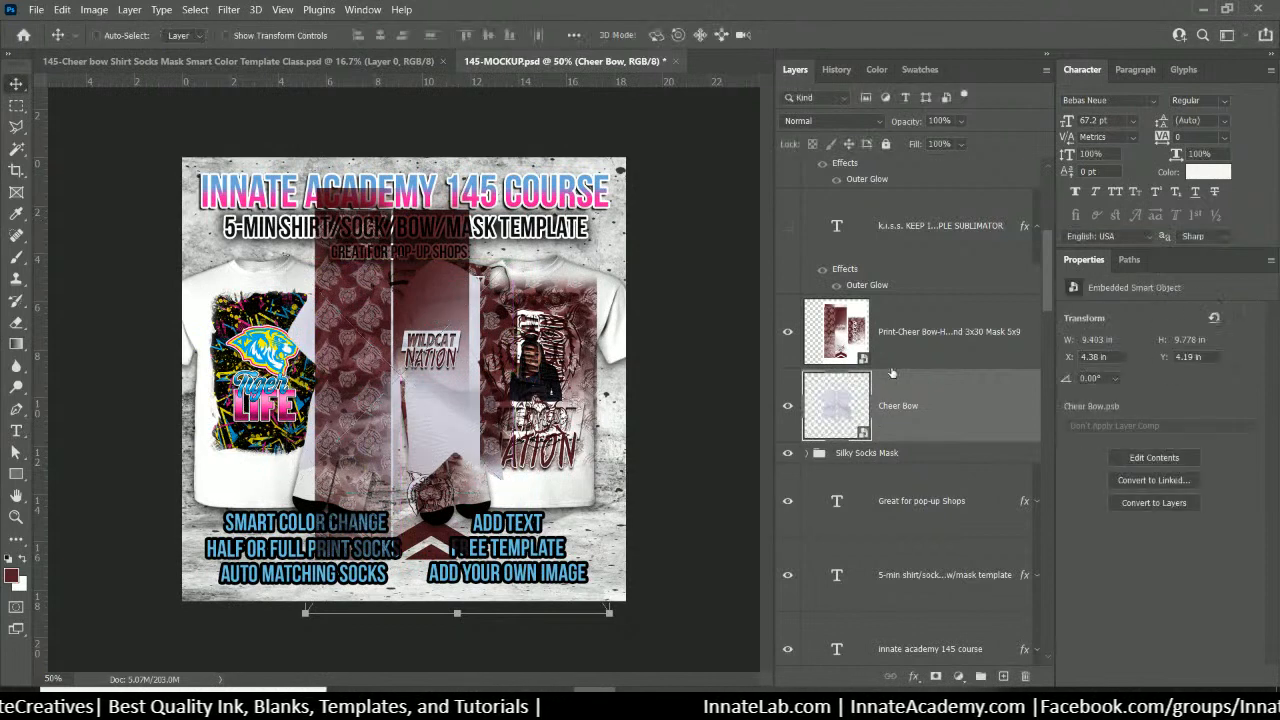
left_click(920, 340, "shift")
left_click_drag(917, 350, 890, 165)
Collapse Group 1 and toggle its visibility off and on to check what it contains
left_click(912, 397)
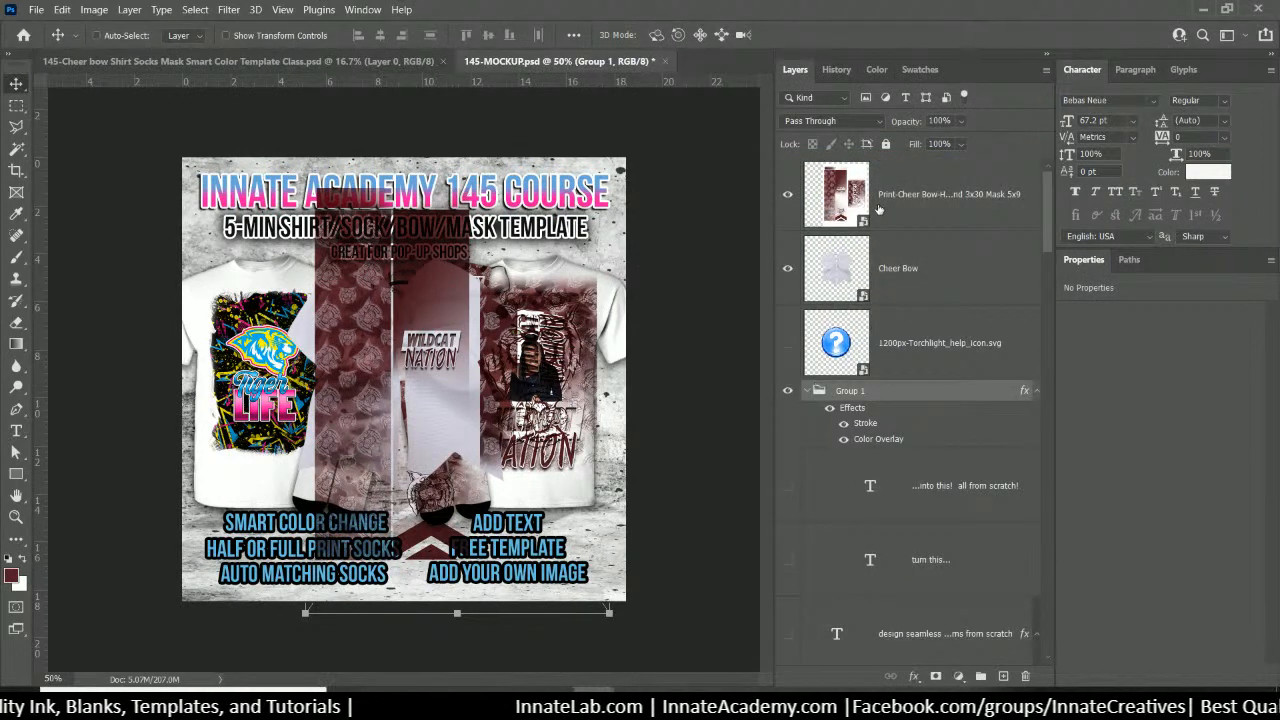
left_click(806, 392)
left_click(787, 391)
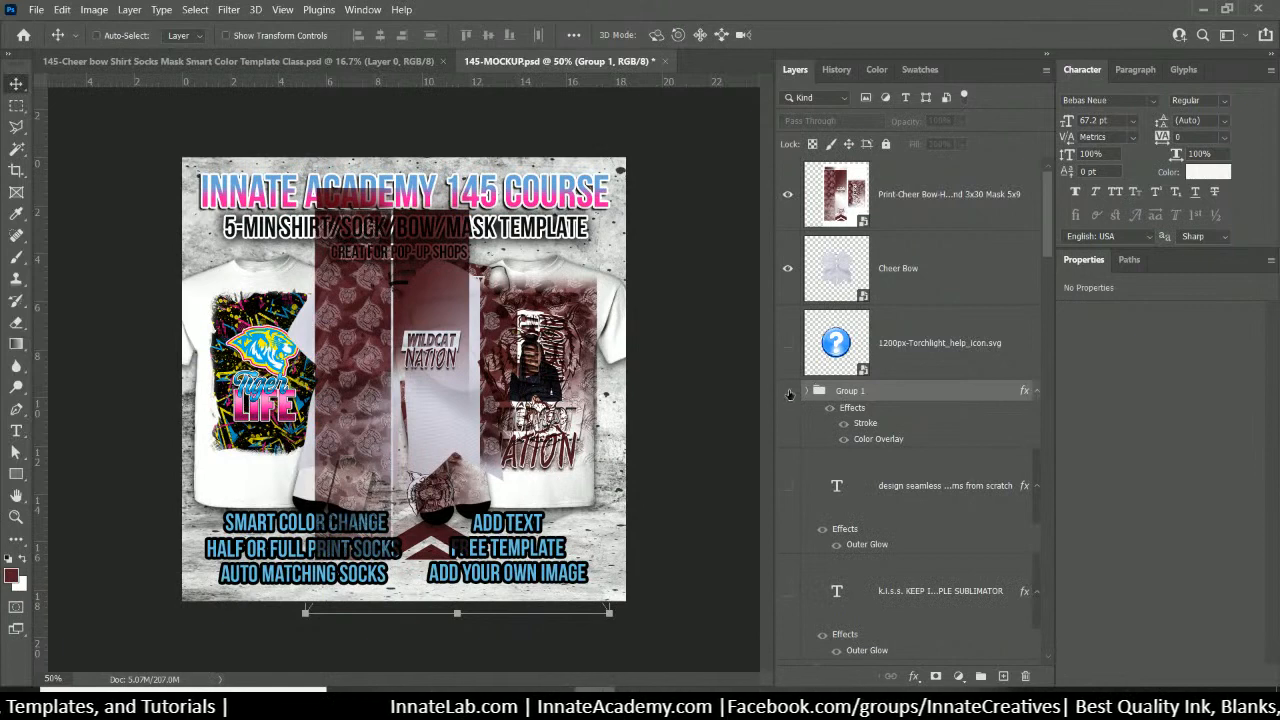
left_click(788, 391)
Select all layers from Group 1 down to the background layers and combine them into one group
scroll(901, 396, "down", 15)
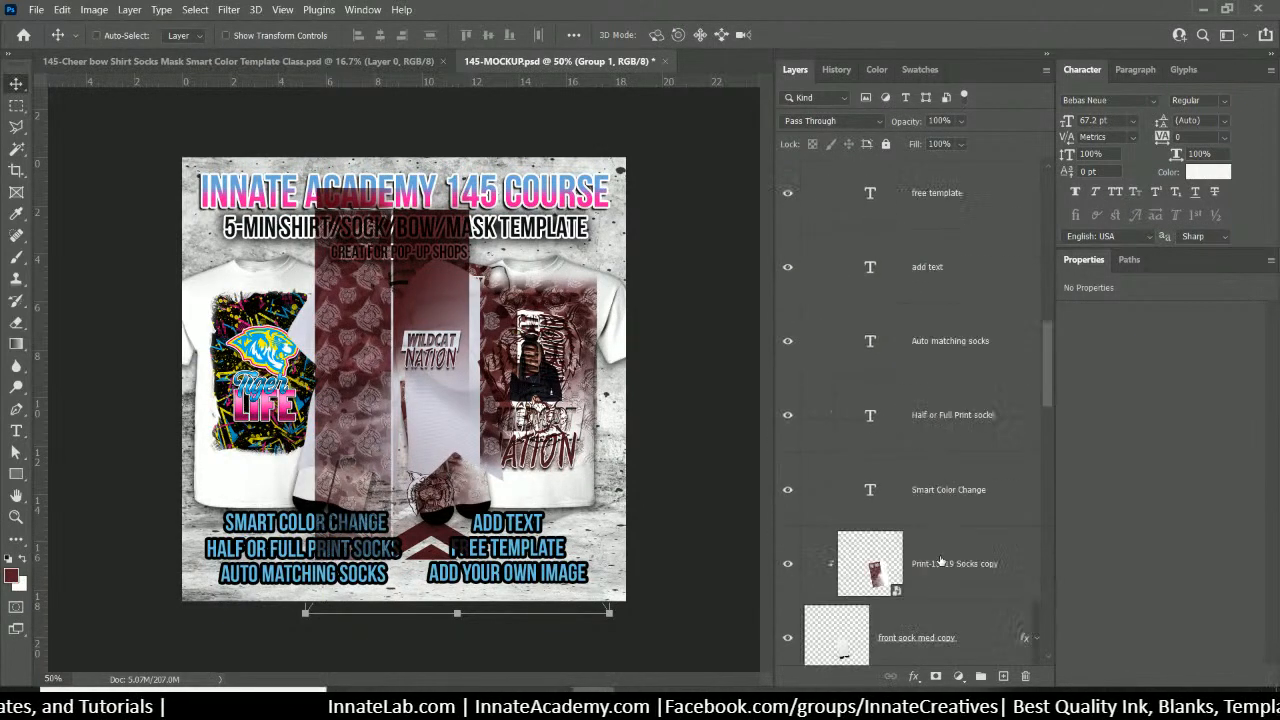
scroll(949, 587, "down", 1)
left_click(972, 632, "shift")
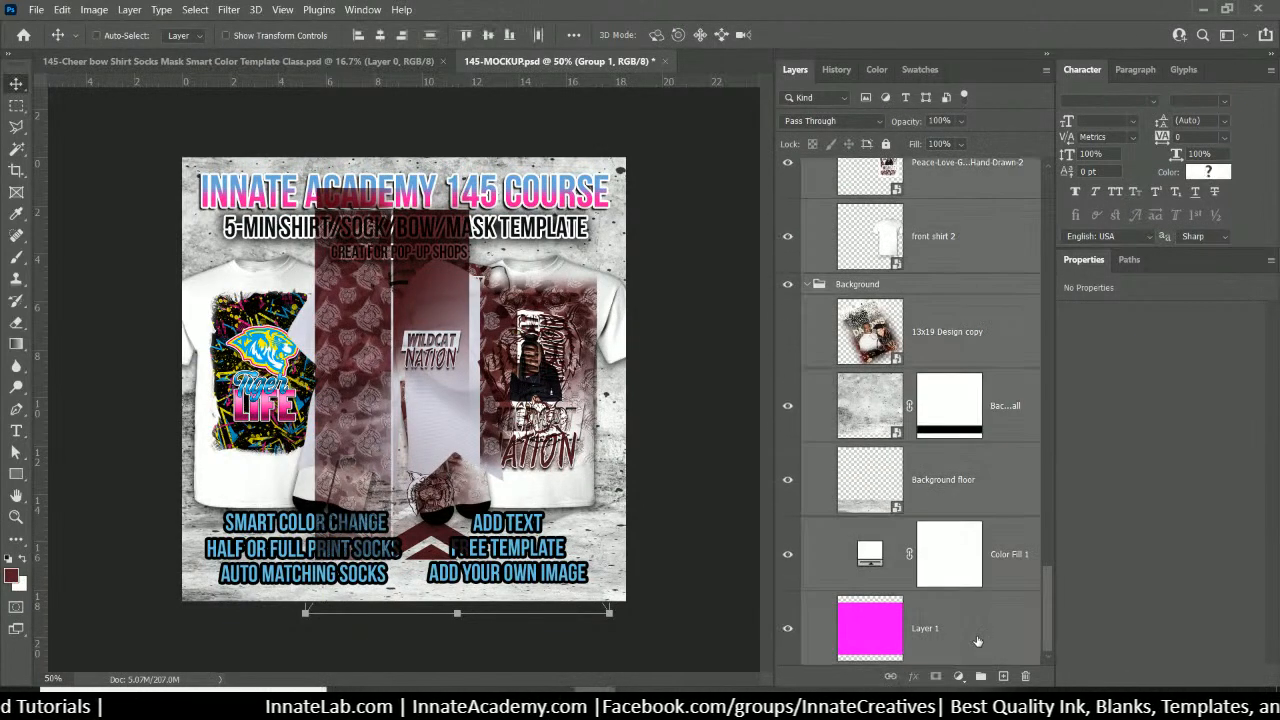
left_click(972, 487)
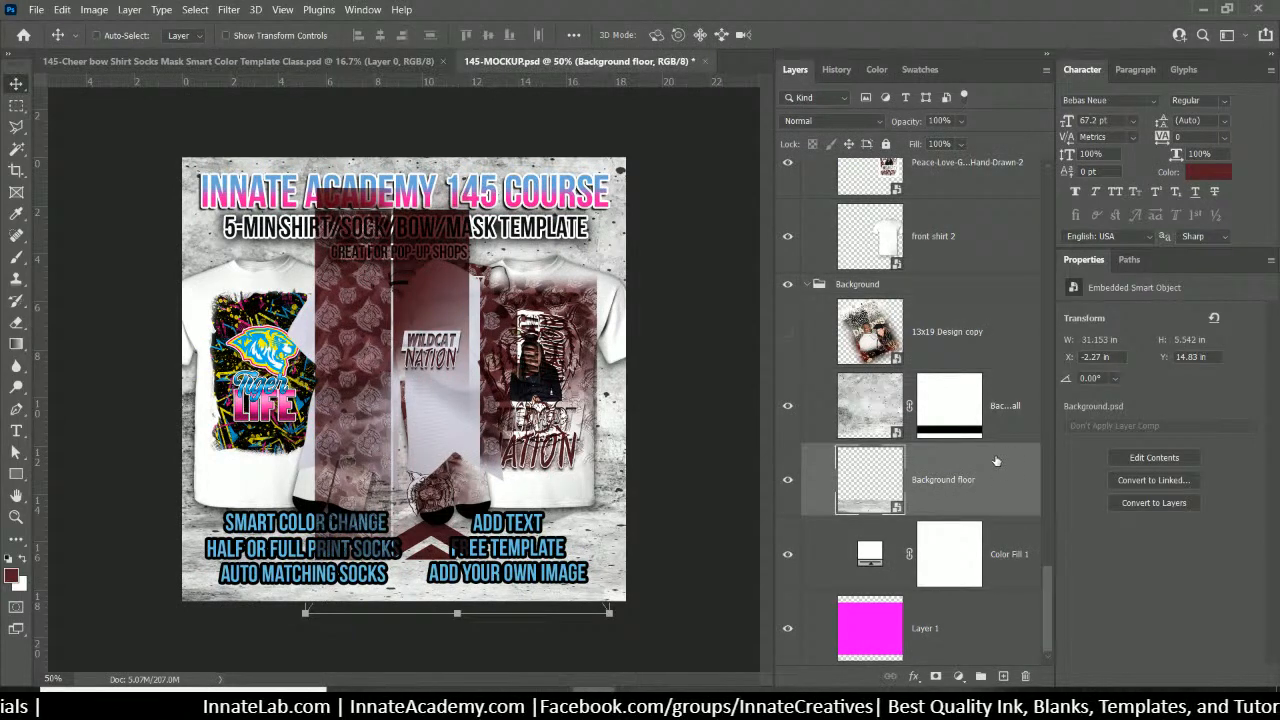
scroll(1051, 486, "up", 3)
left_click_drag(1047, 497, 1003, 146)
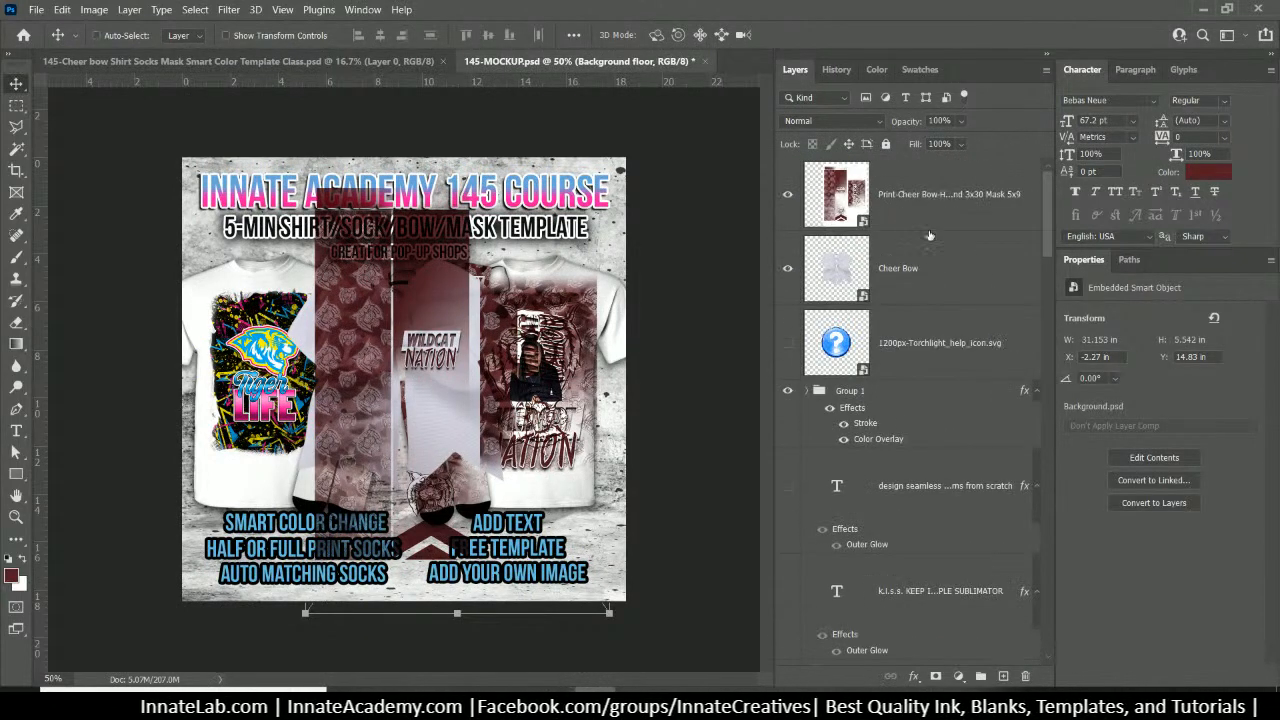
left_click(931, 391, "shift")
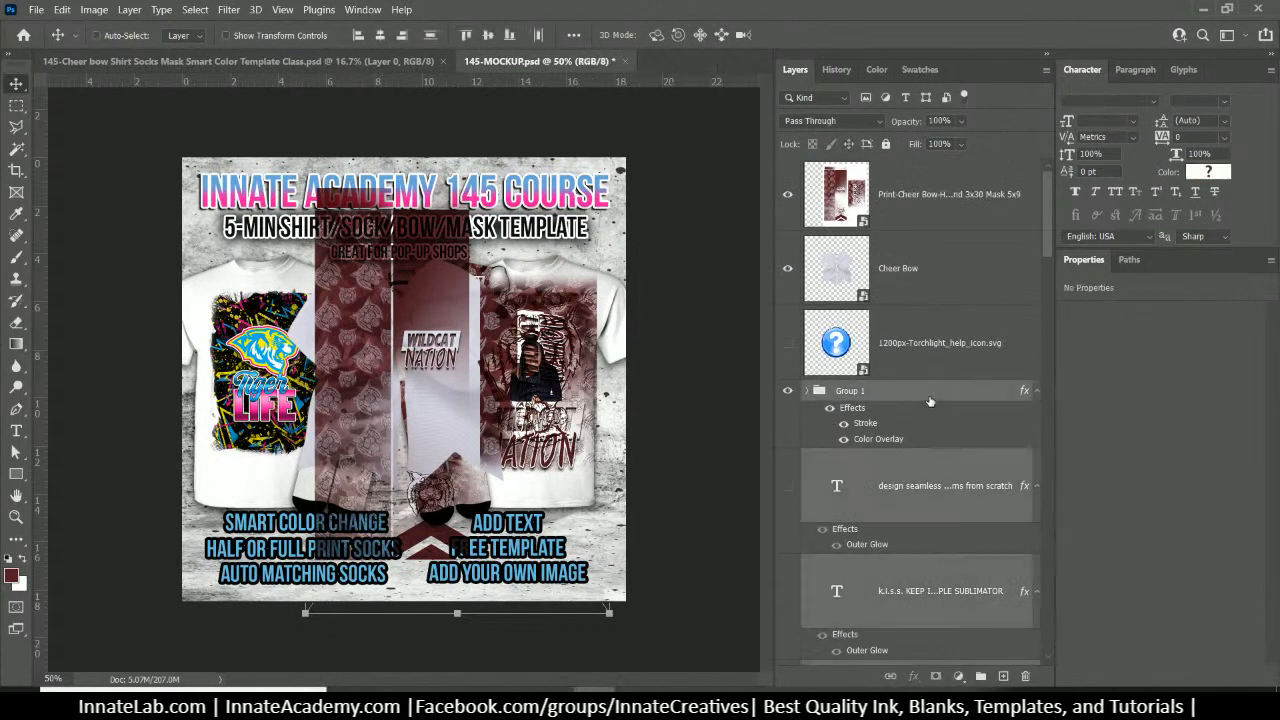
key("ctrl+g")
Hide the new layer group and delete the 1200px-Torchlight_help_icon.svg layer
left_click(788, 392)
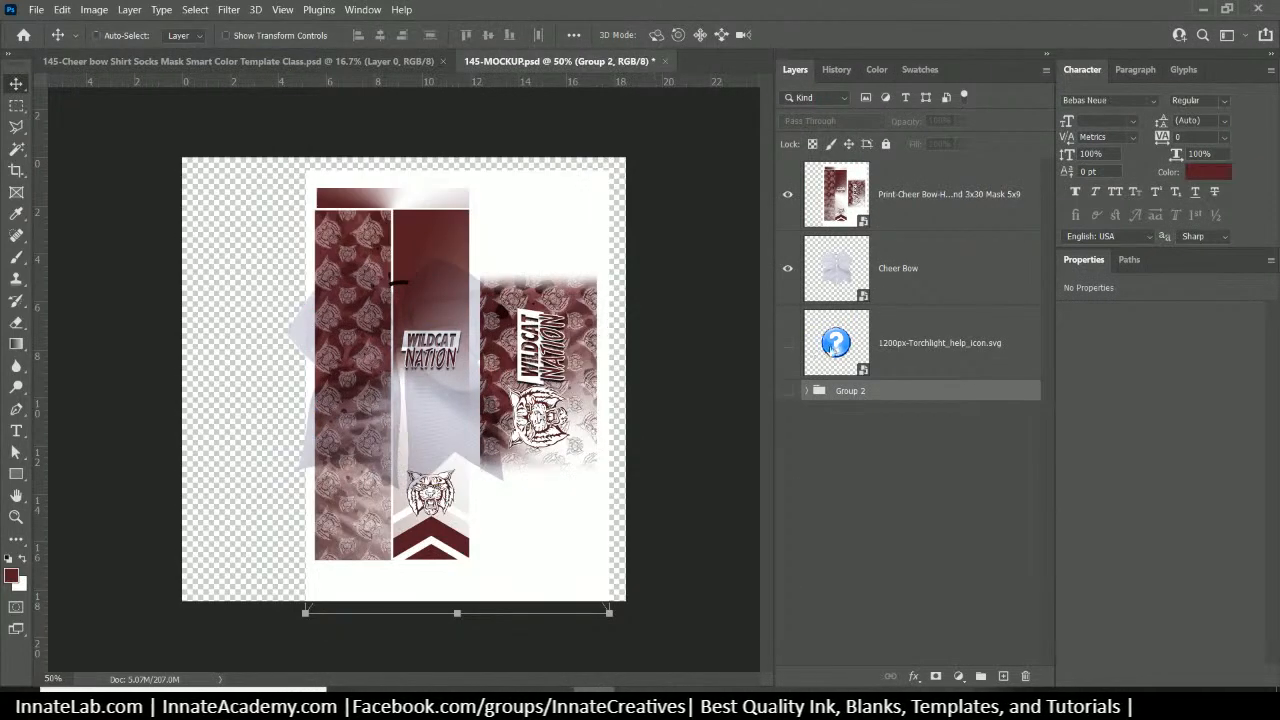
left_click(836, 349)
key("Delete")
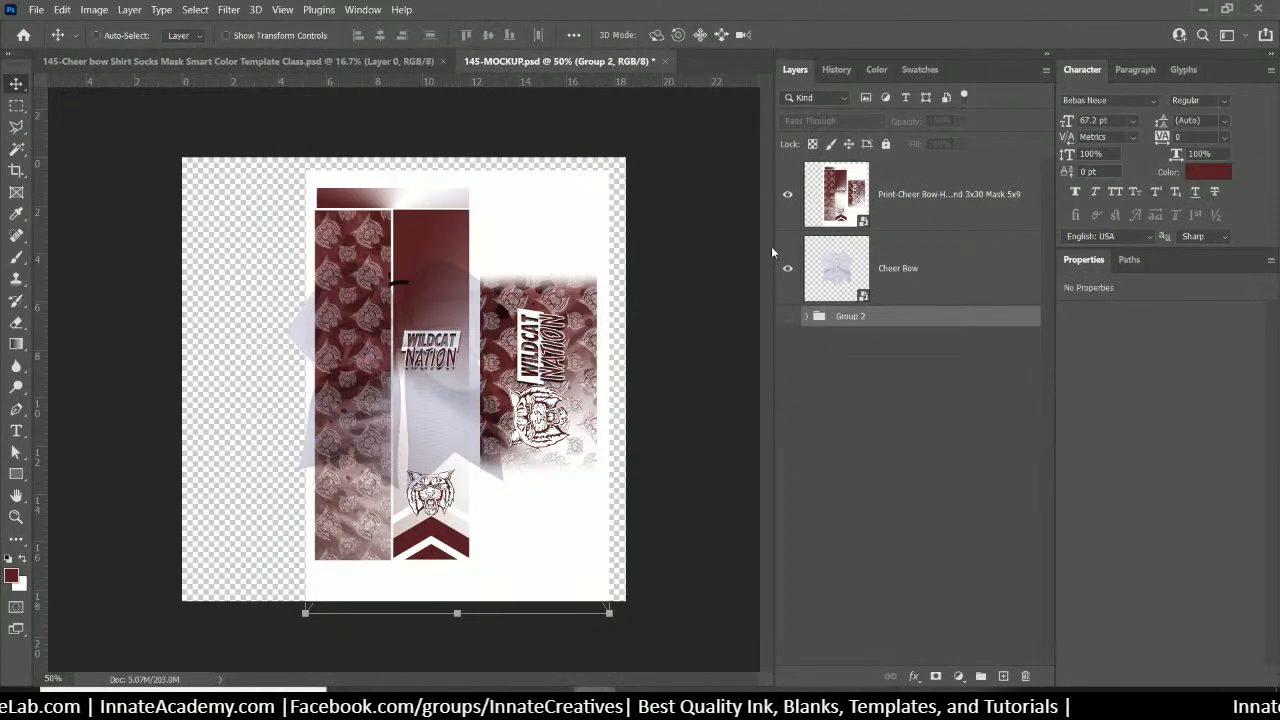
Enlarge the print artwork to about 140.56% and position it so the wildcat pattern strip covers one half of the bow
left_click(948, 195)
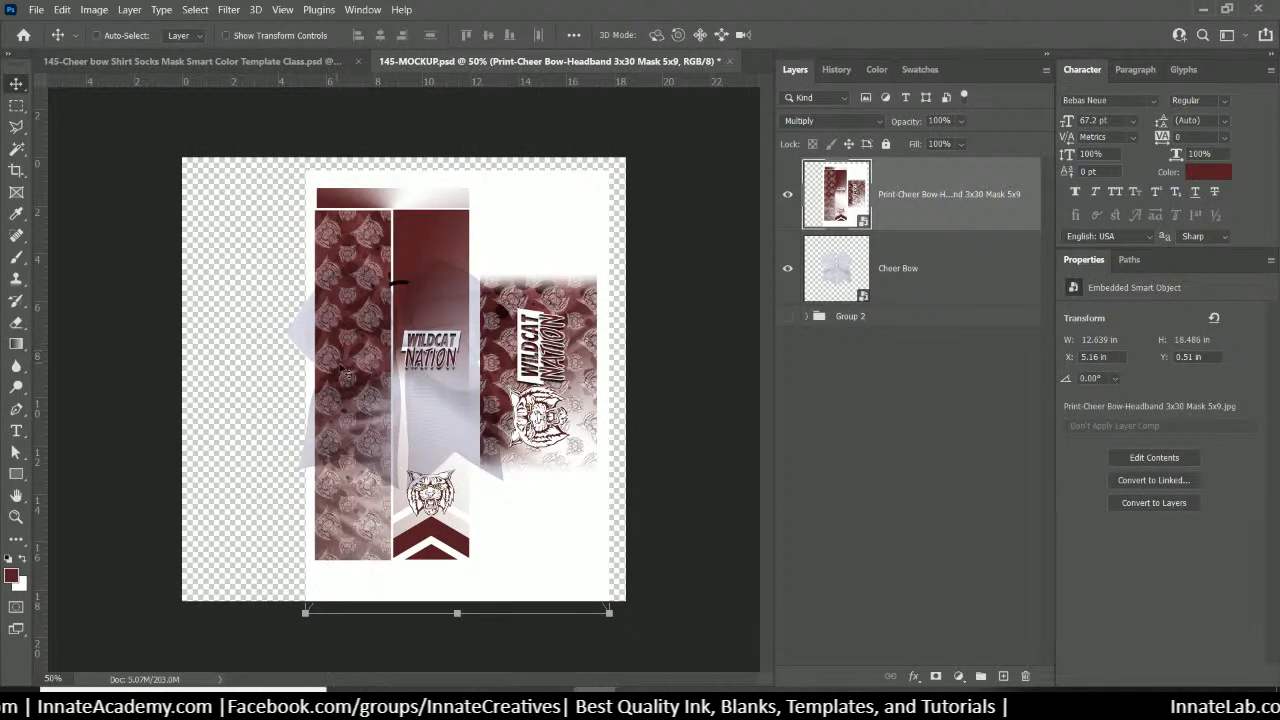
left_click_drag(517, 343, 501, 260)
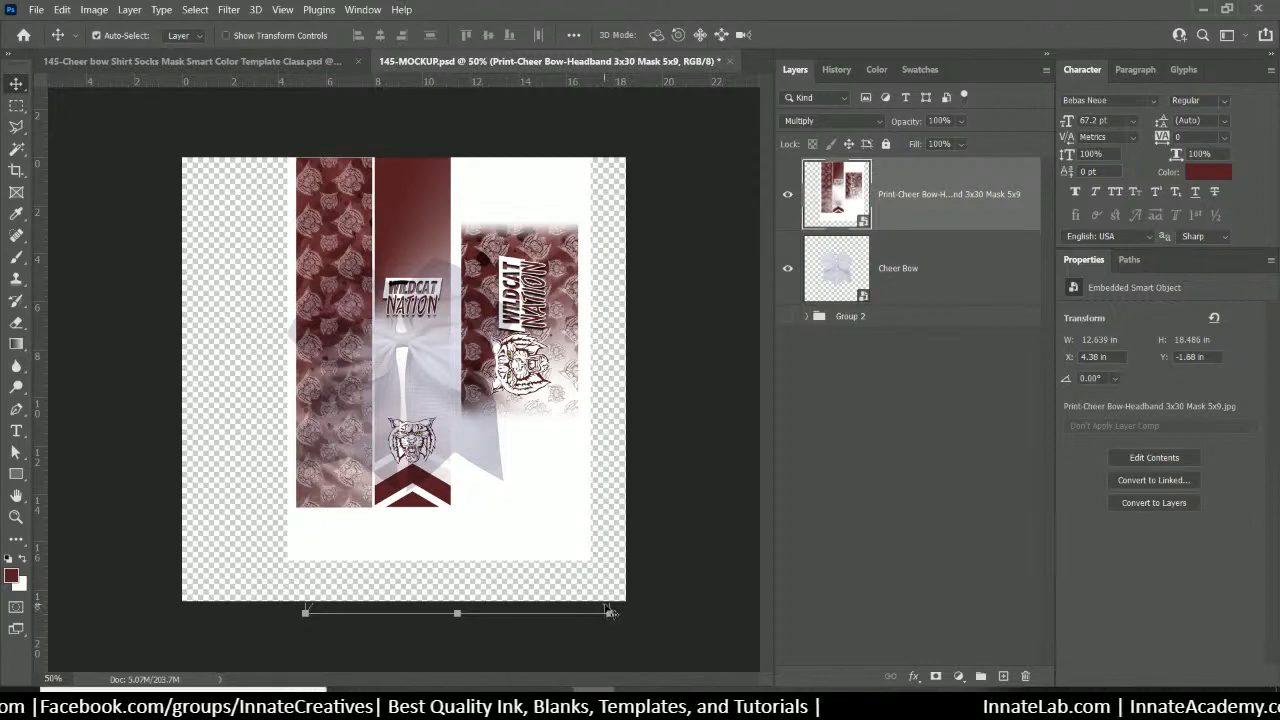
key("ctrl+t")
left_click_drag(591, 561, 734, 696)
left_click_drag(348, 481, 342, 473)
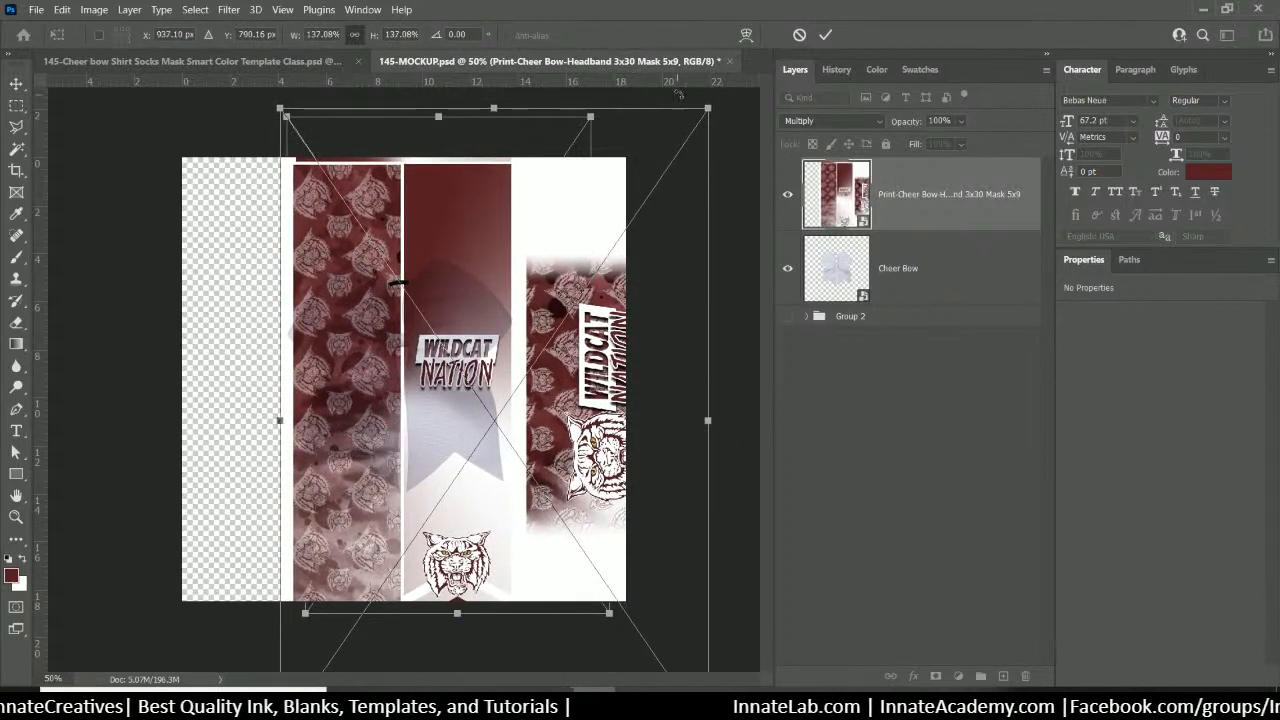
left_click_drag(708, 106, 720, 92)
key("Return")
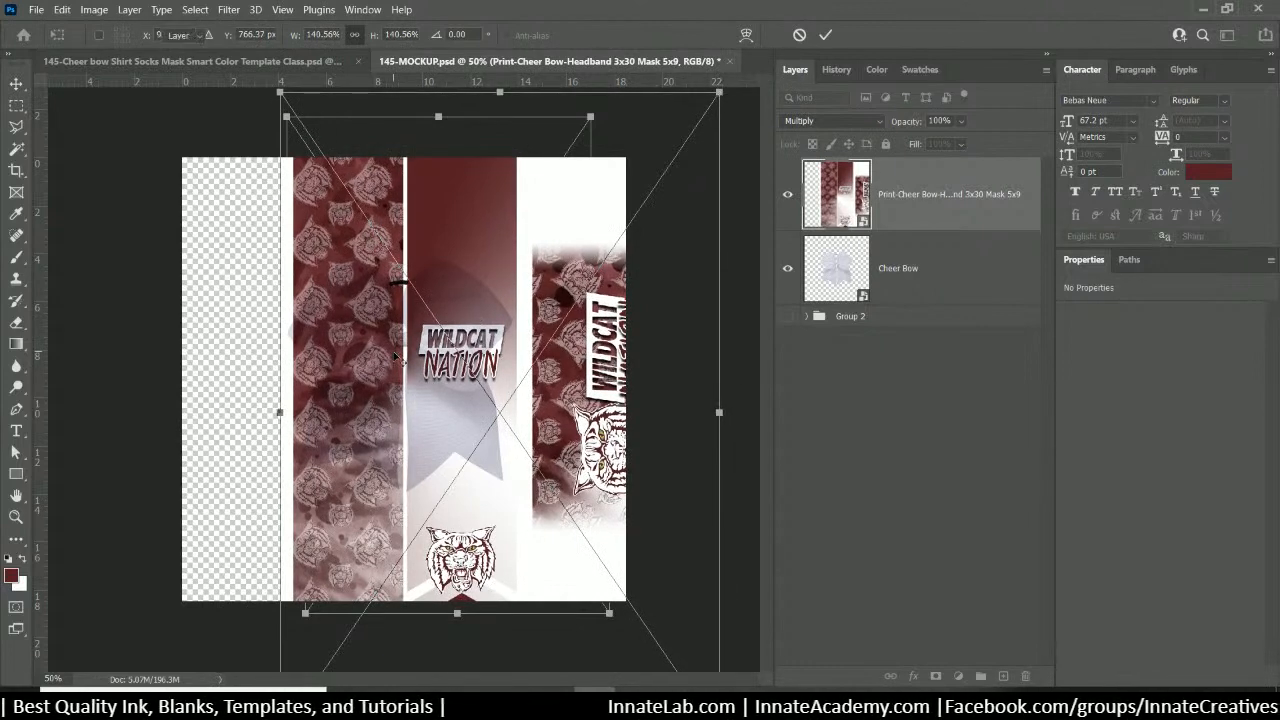
Move the print artwork sideways off the cheer bow so its wildcat pattern strip sits beside the bow
left_click_drag(398, 470, 389, 314)
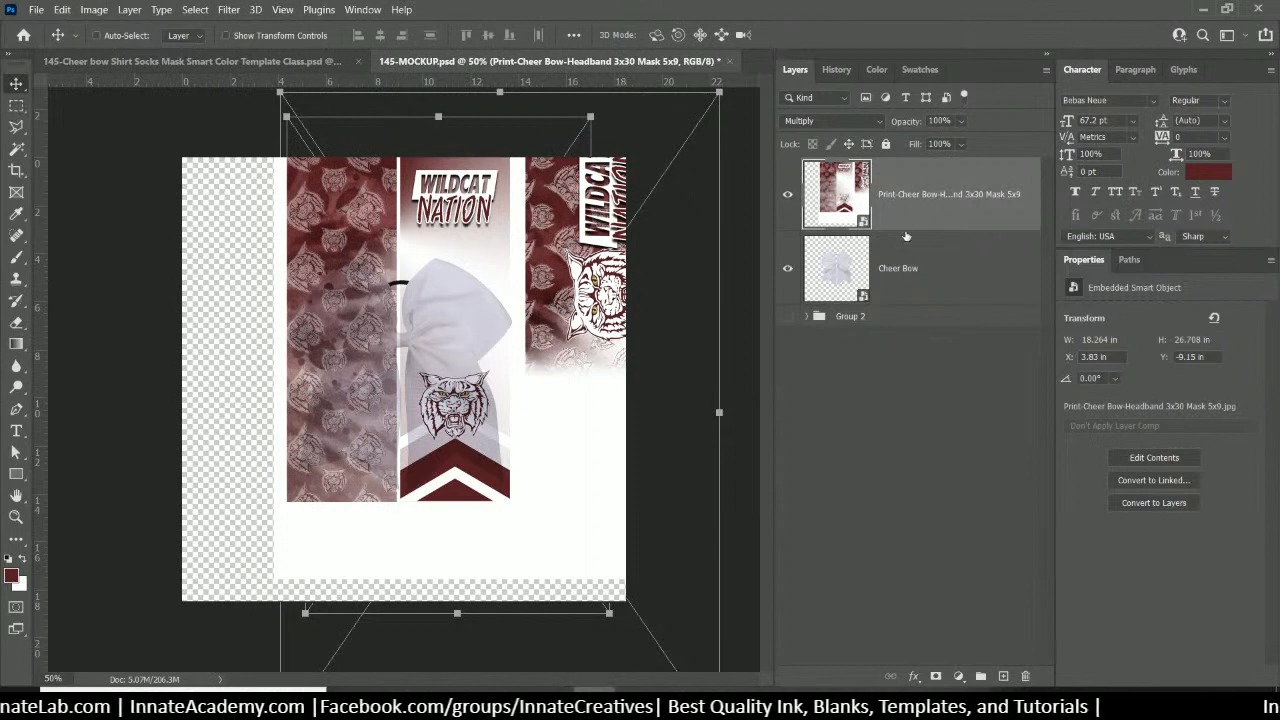
left_click(912, 277)
left_click(886, 198)
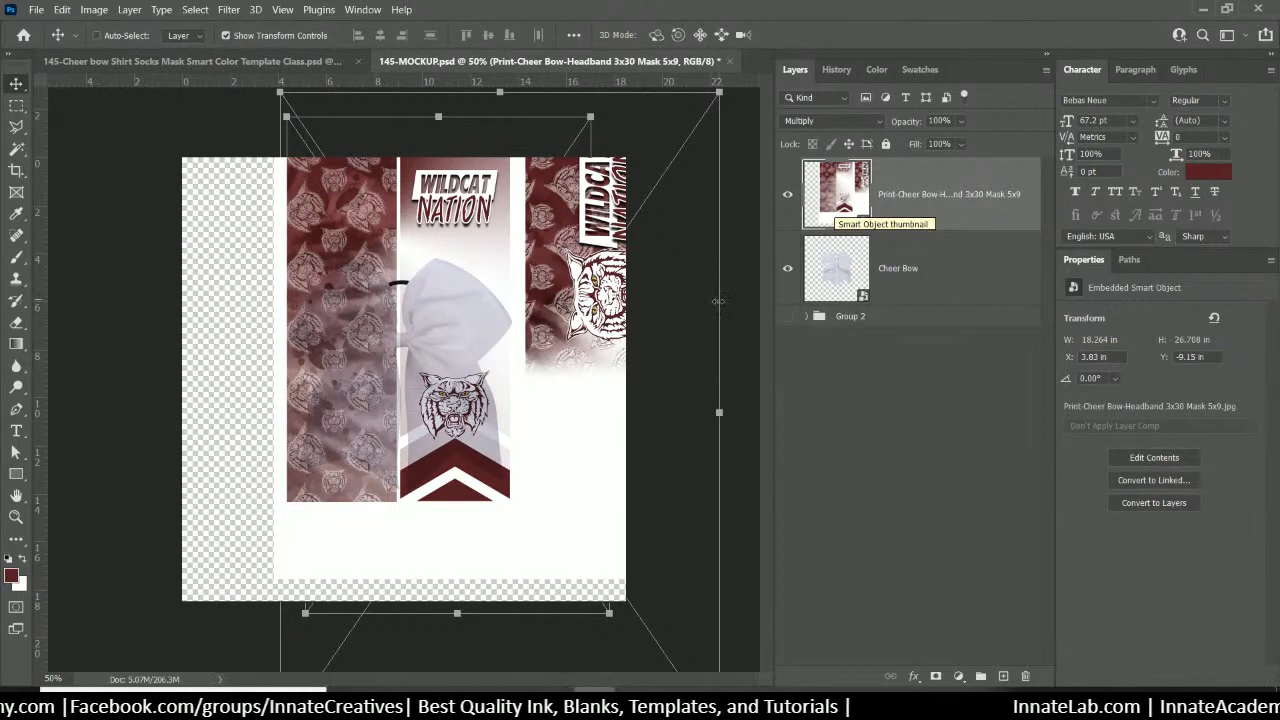
left_click_drag(345, 427, 617, 385)
Draw a closed pen path around the bow's left tail, following the loop's lower edge, and make it a shape layer directly above Group 2
left_click(927, 286)
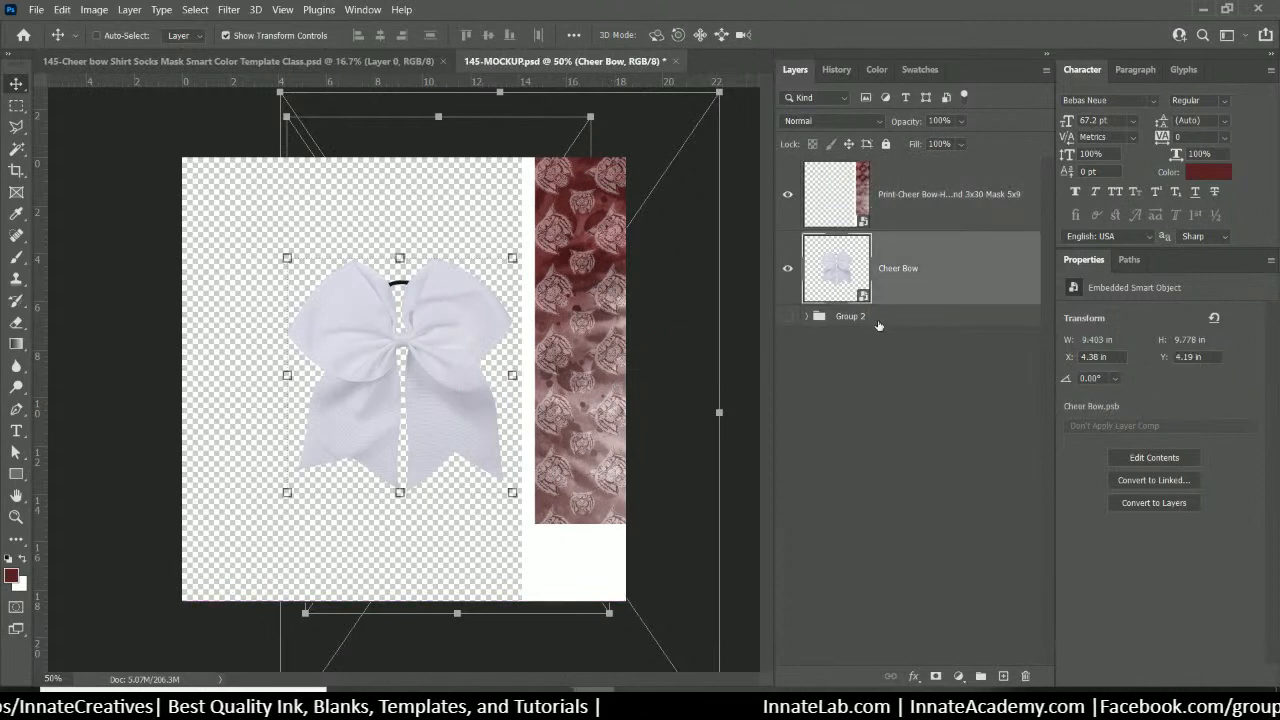
left_click(876, 320)
key("ctrl+plus")
key("ctrl+plus")
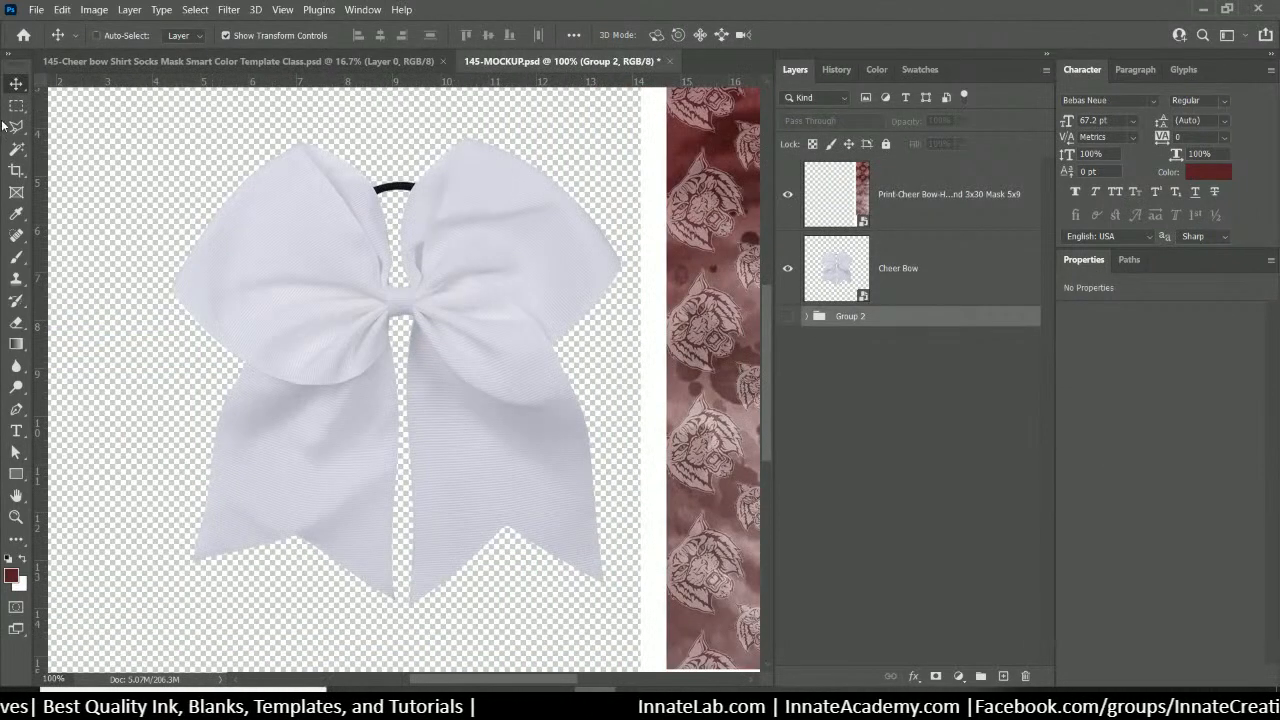
left_click(16, 409)
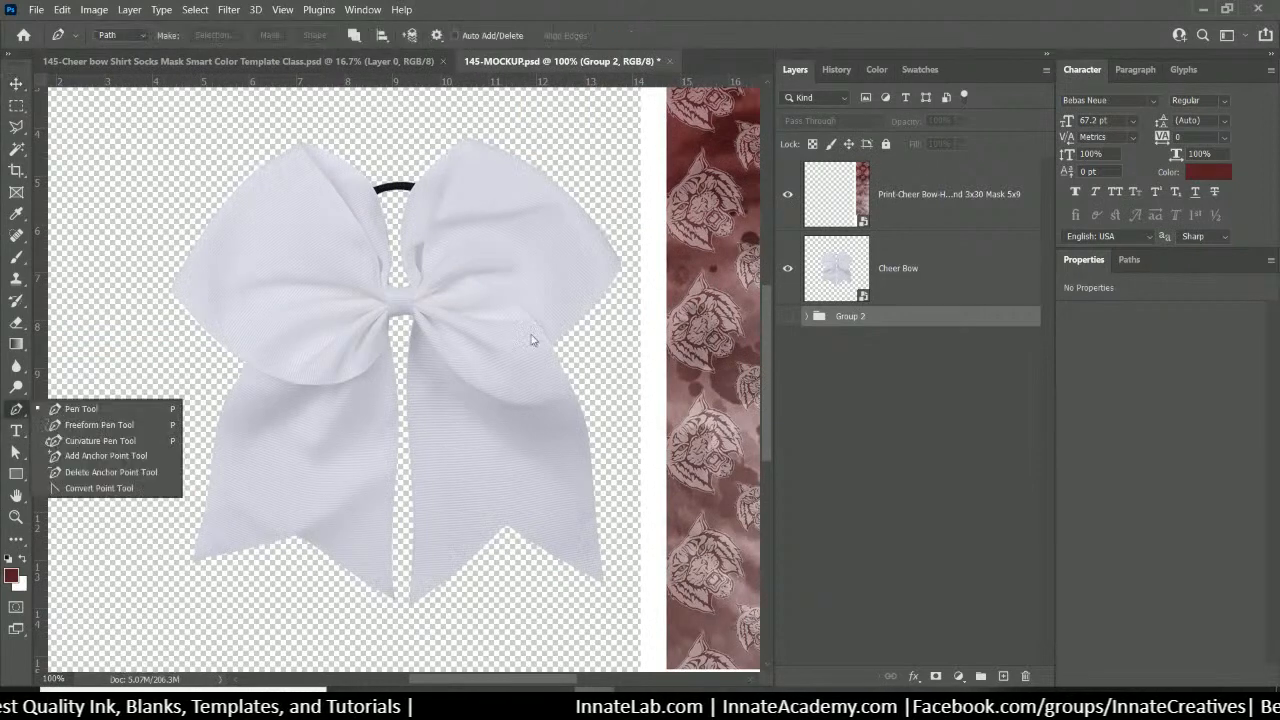
left_click(399, 603)
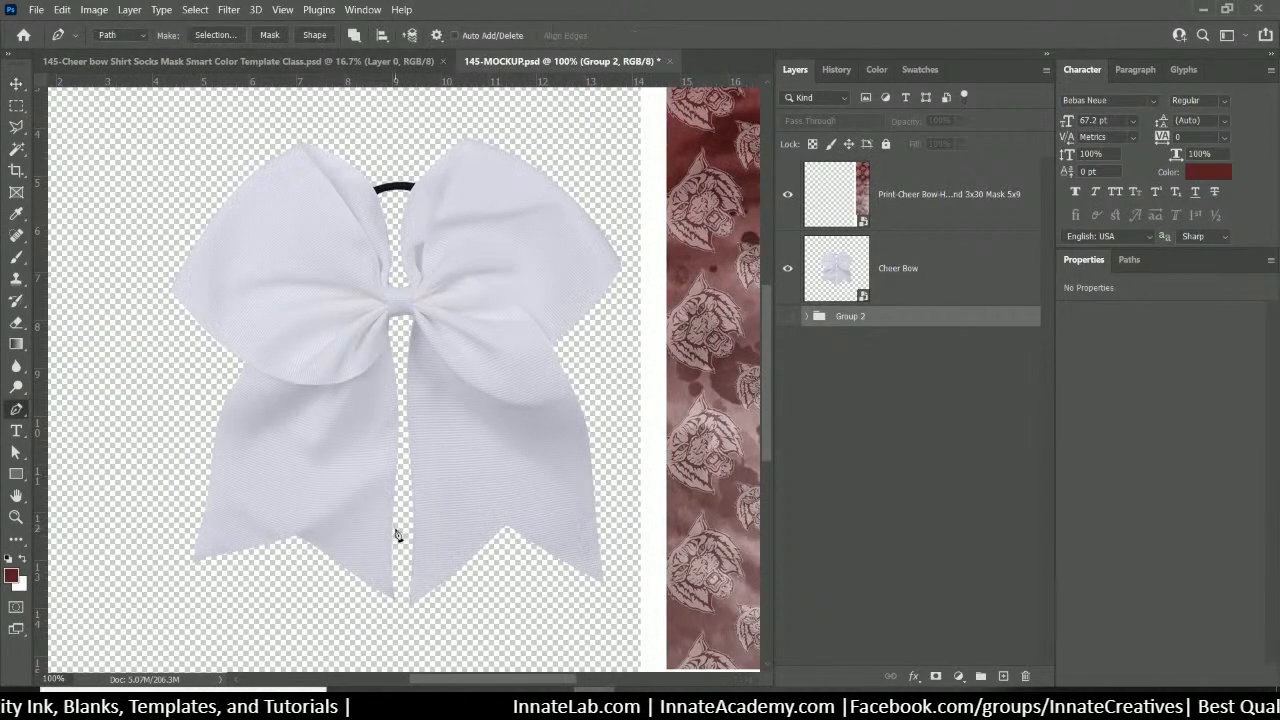
left_click_drag(401, 534, 402, 512)
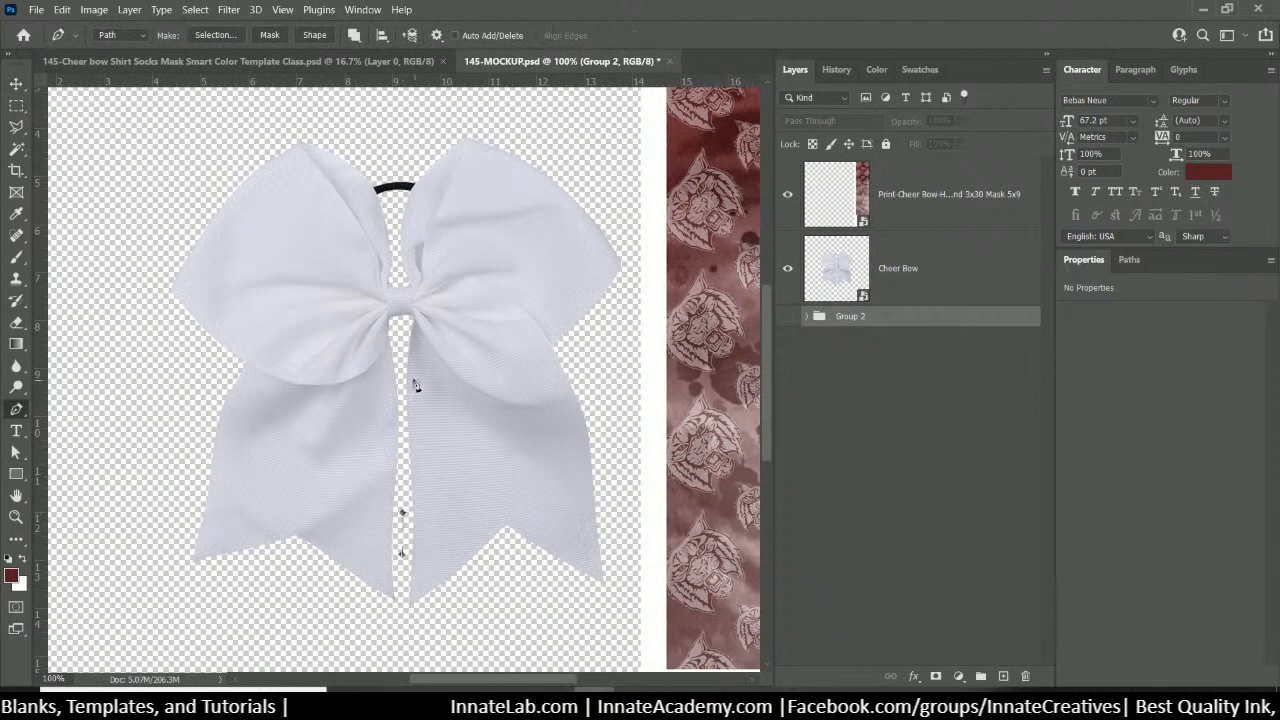
left_click_drag(401, 372, 393, 346)
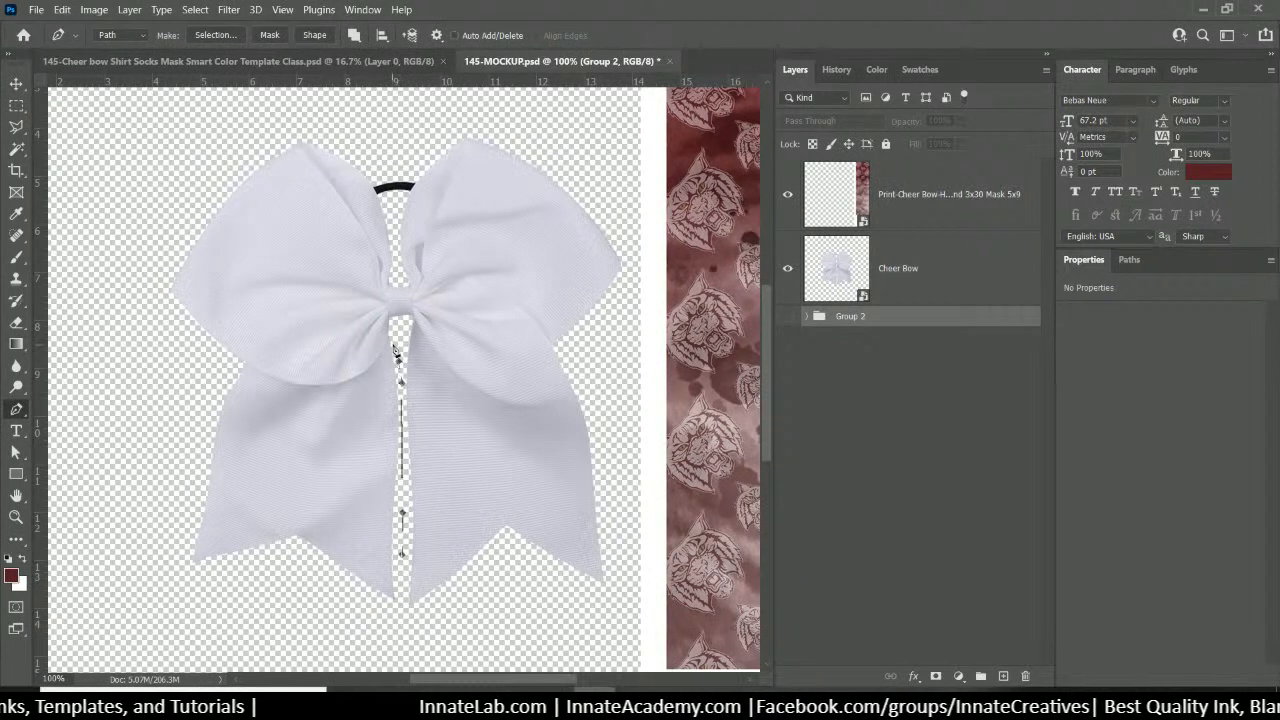
left_click(391, 318)
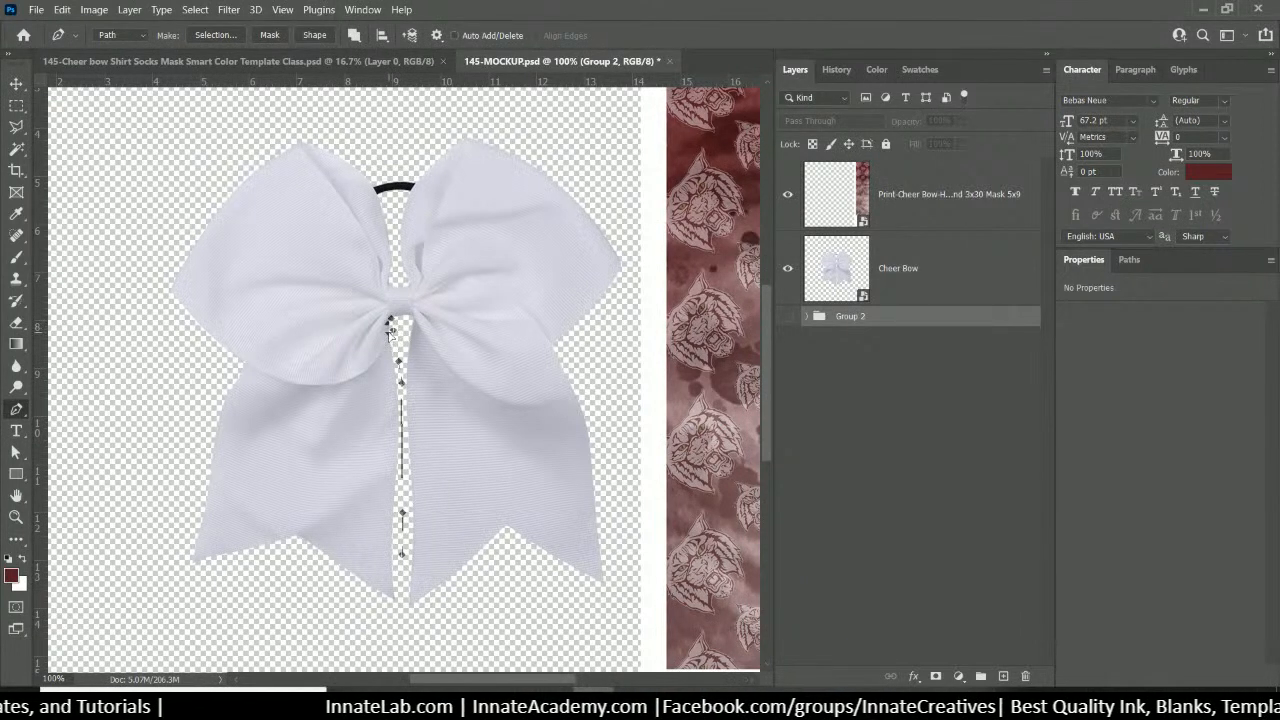
left_click(357, 378)
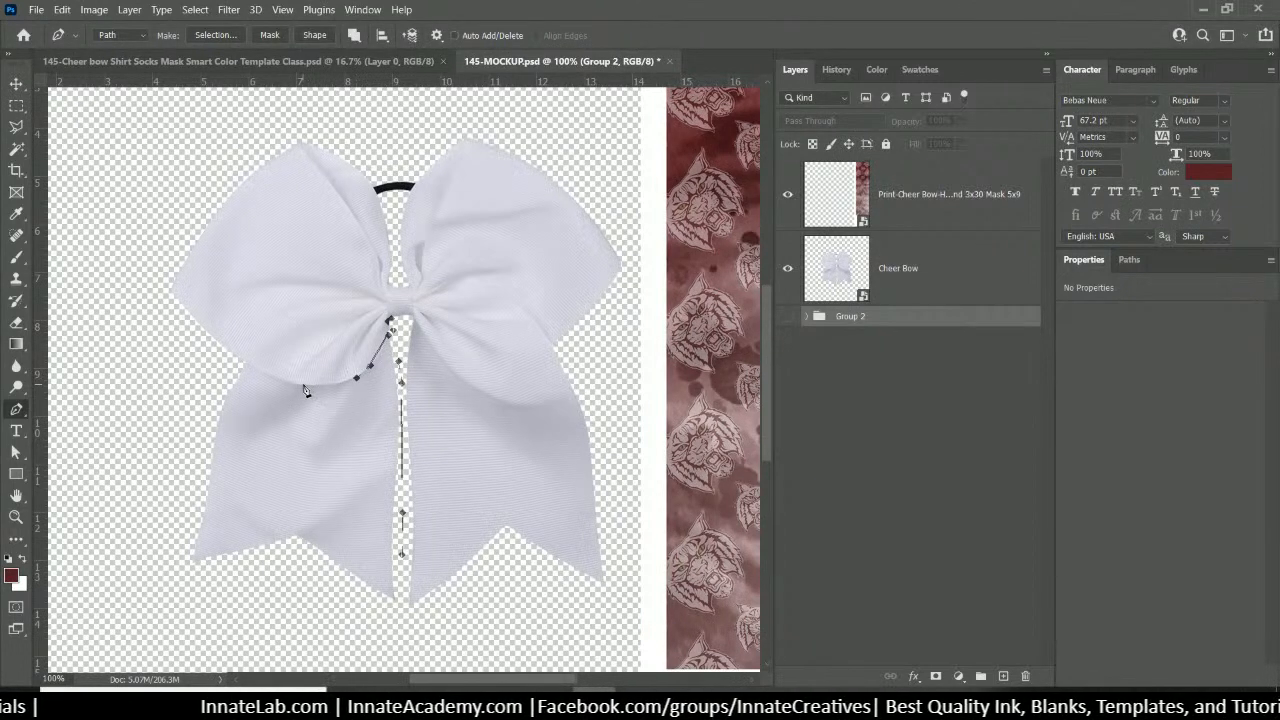
left_click_drag(304, 388, 278, 382)
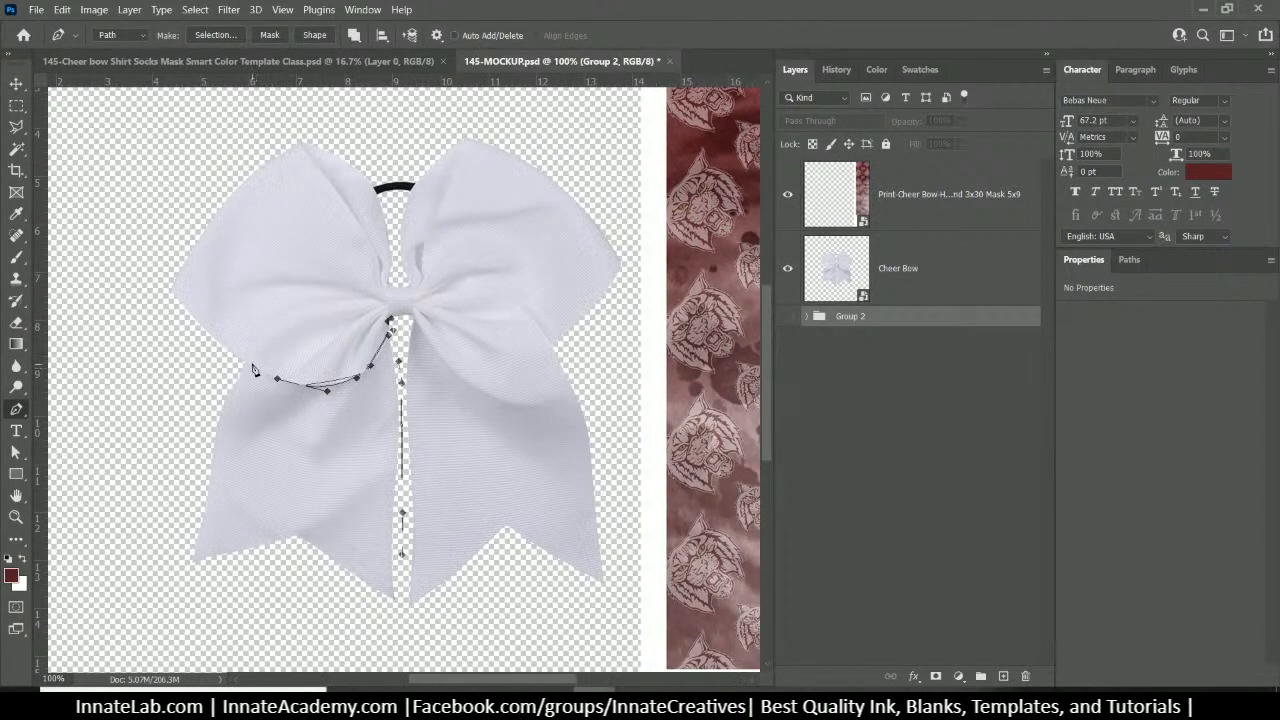
left_click(249, 366)
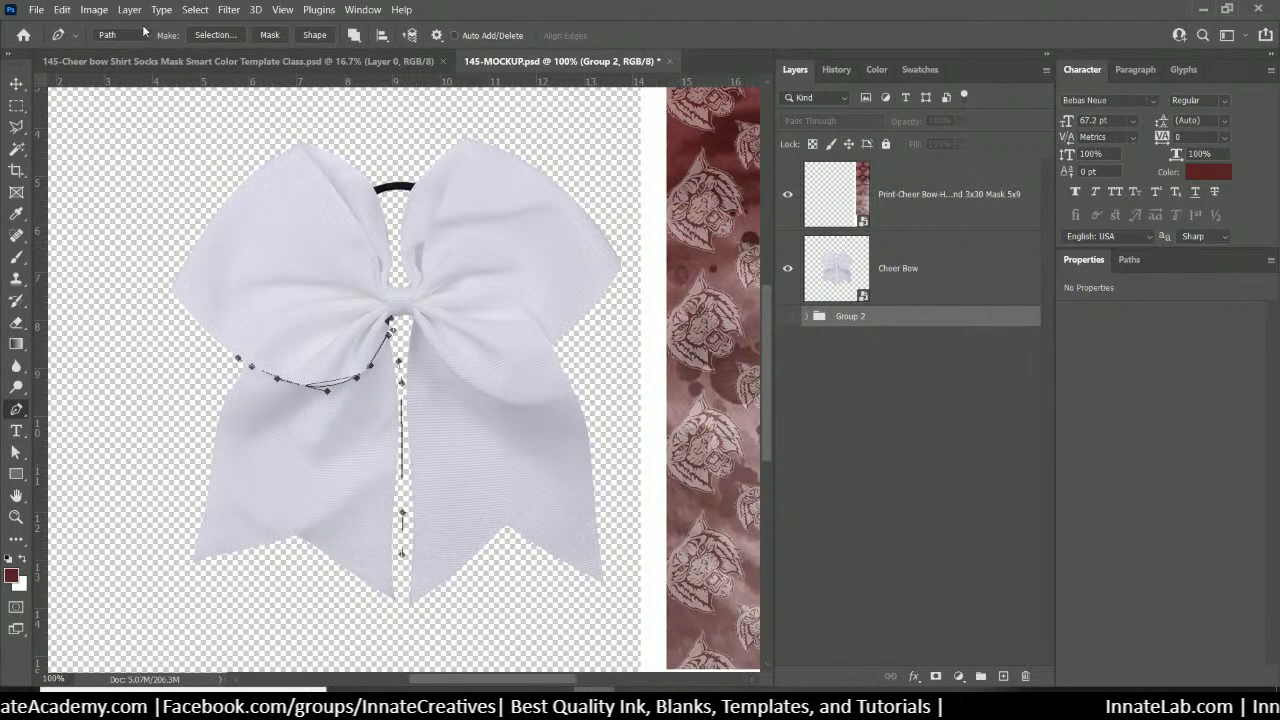
left_click(314, 37)
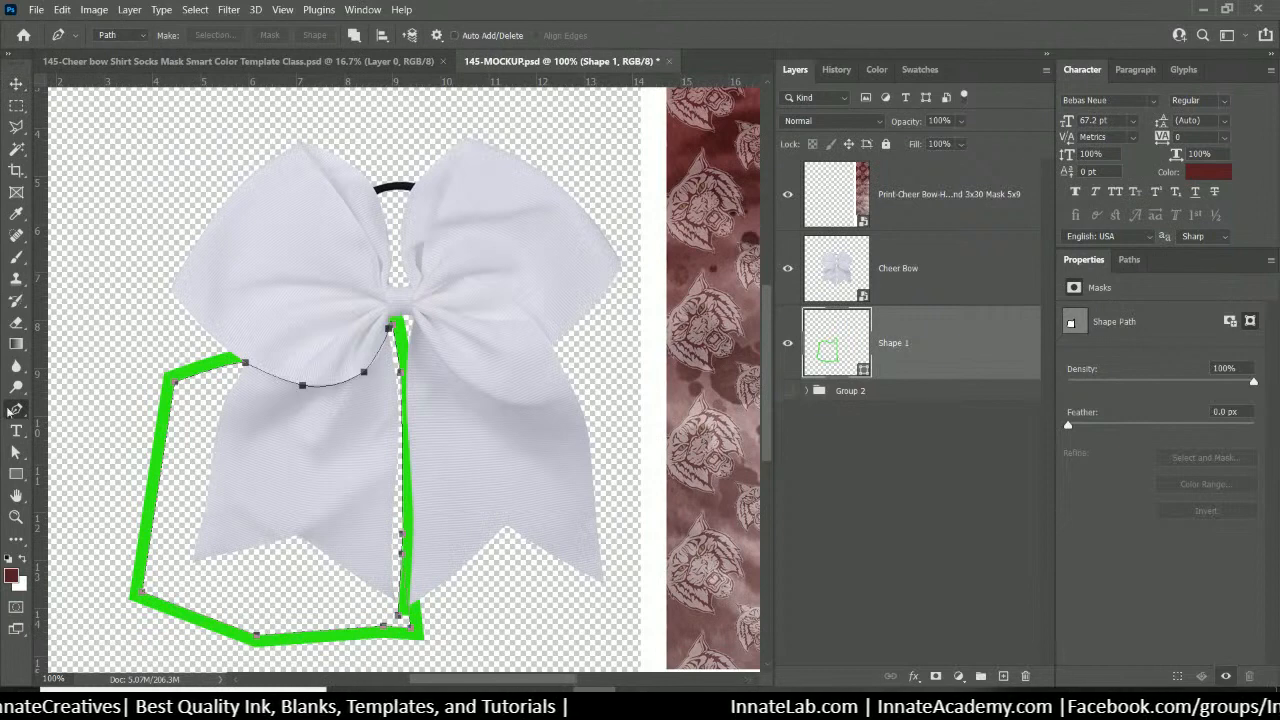
Fill the left tail shape with blue and remove its stroke
left_click(16, 474)
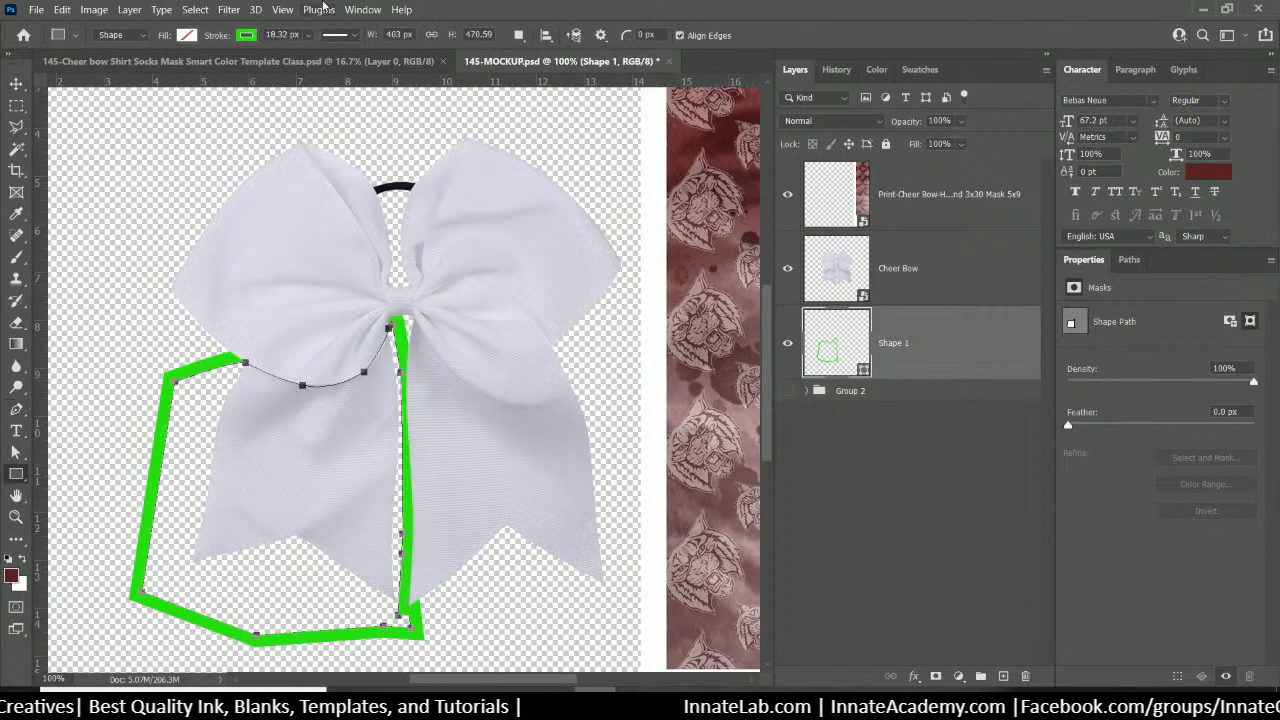
left_click(188, 36)
left_click(130, 122)
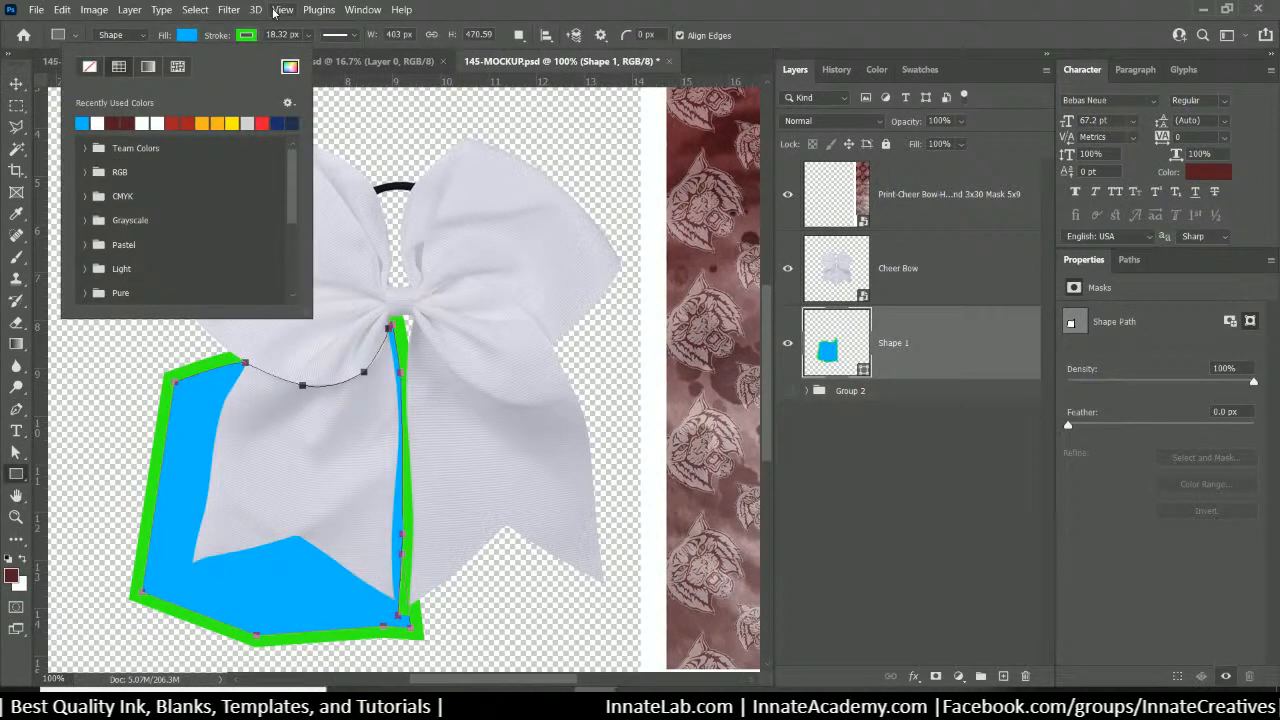
left_click(250, 35)
left_click(148, 66)
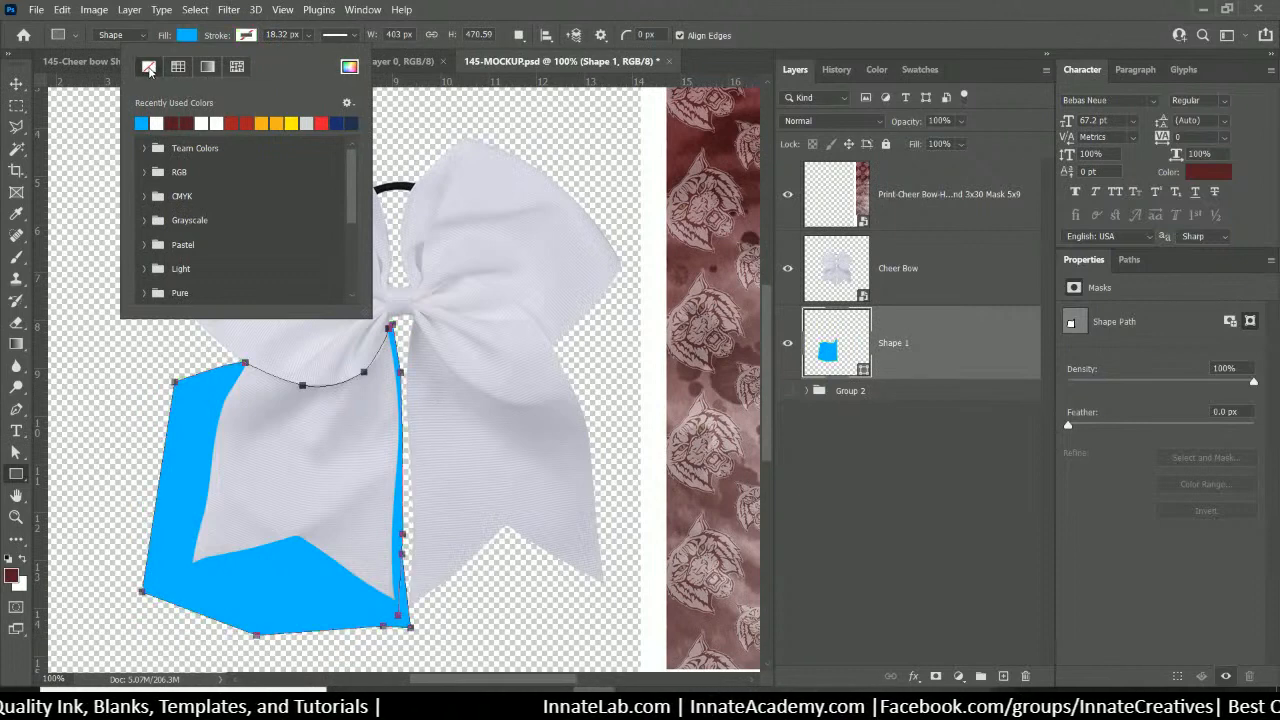
left_click(585, 6)
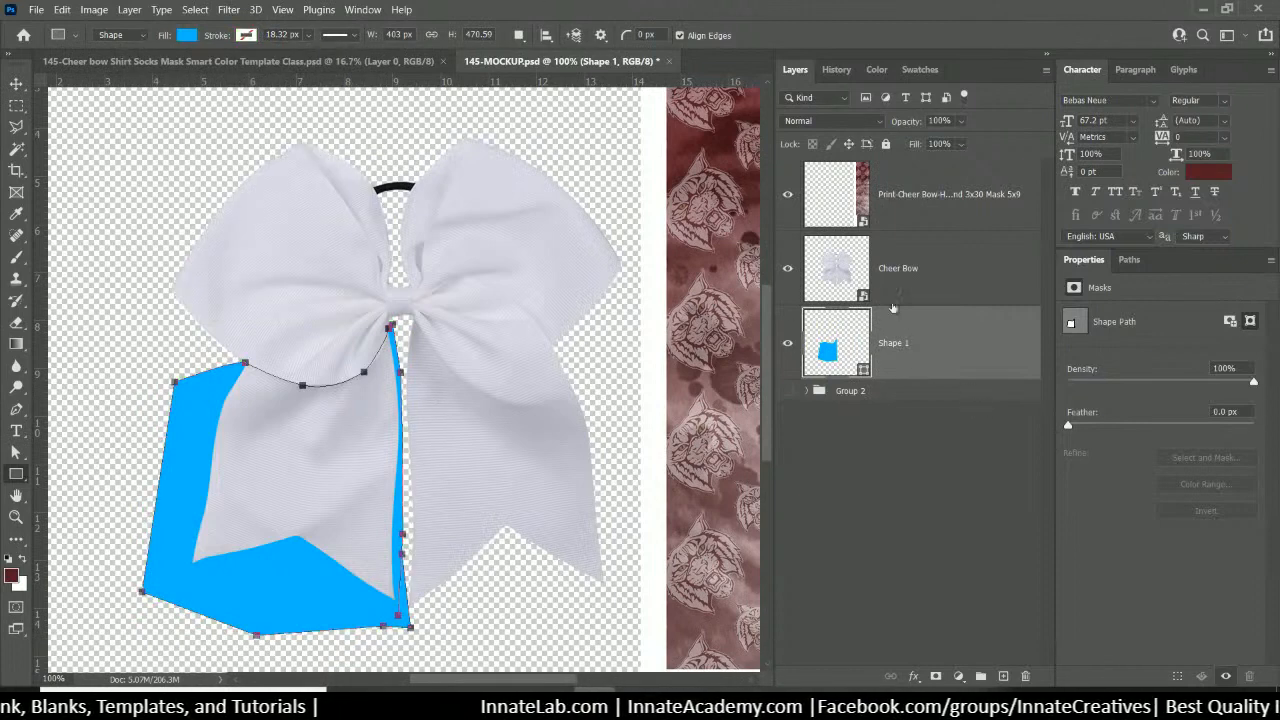
Move the Shape 1 layer above Cheer Bow and clip it to the bow
left_click_drag(920, 345, 916, 255)
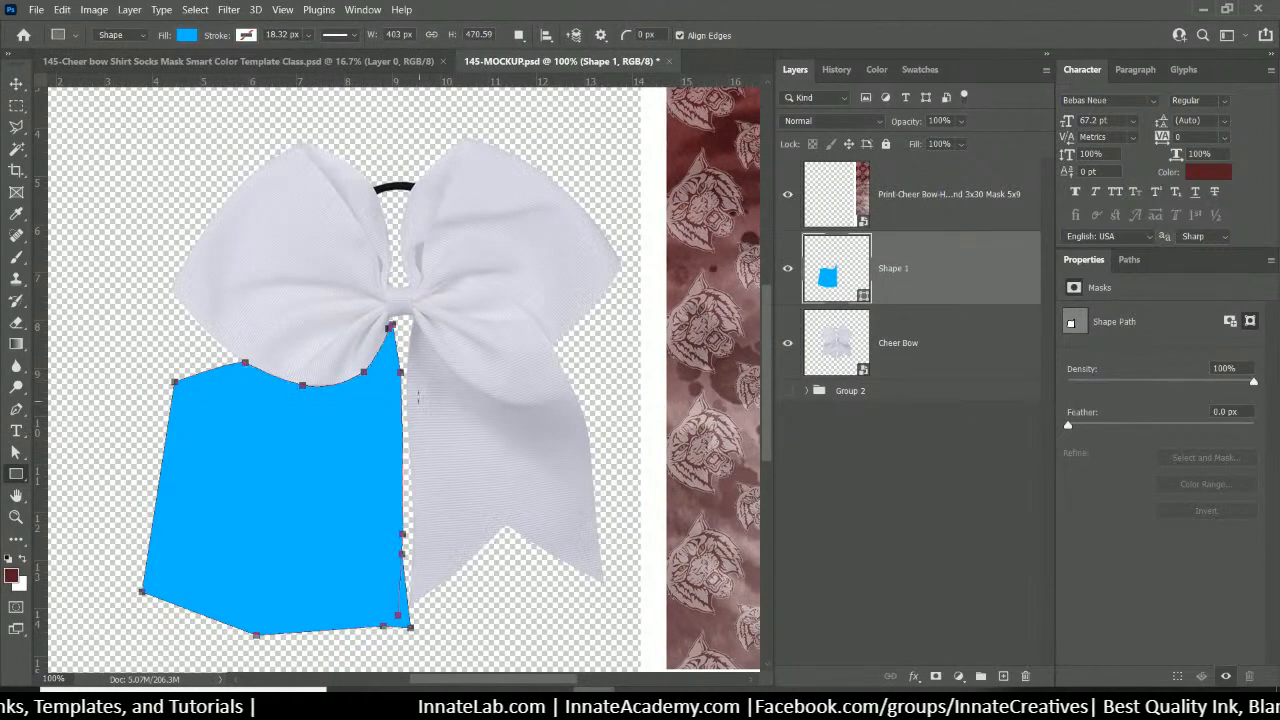
right_click(963, 267)
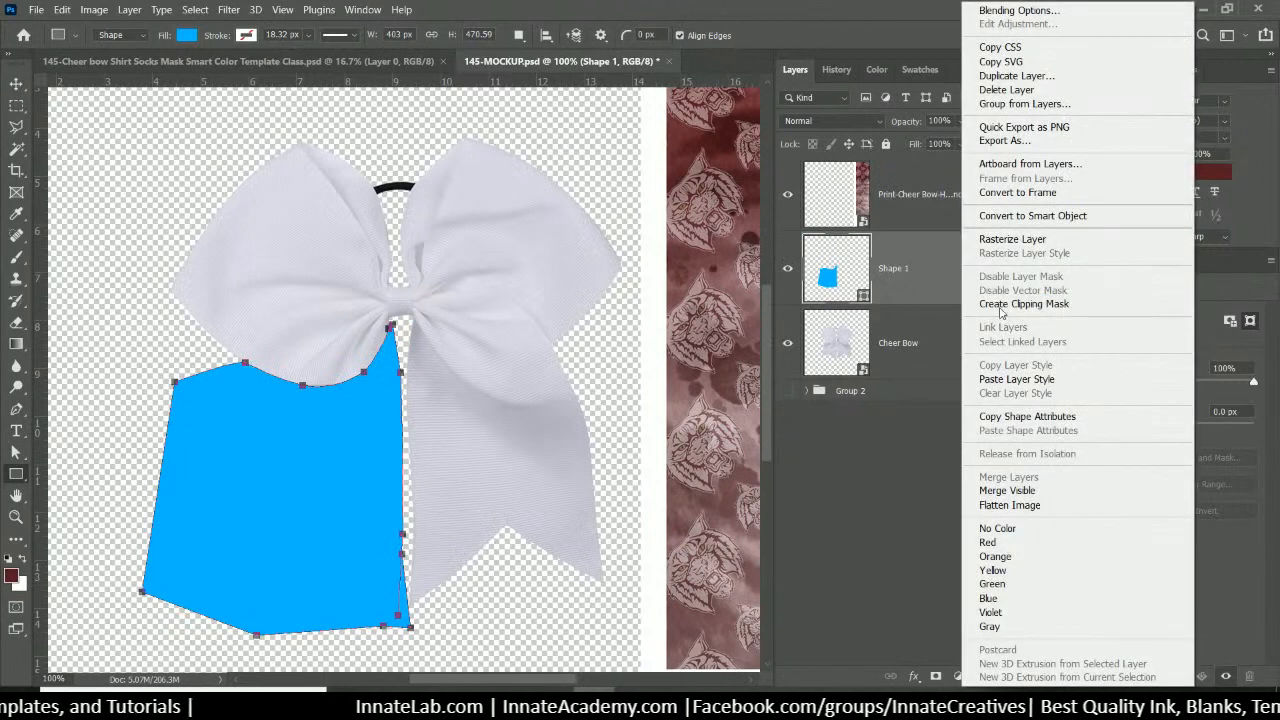
left_click(1012, 304)
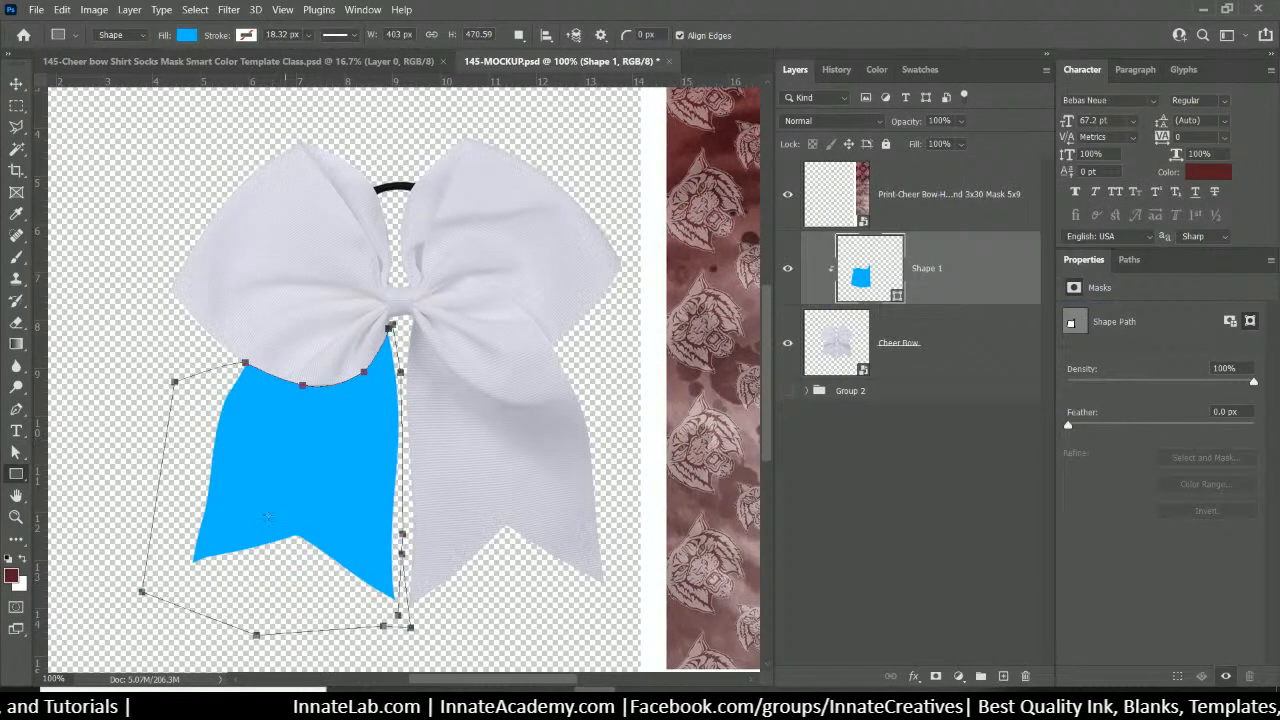
left_click(920, 354)
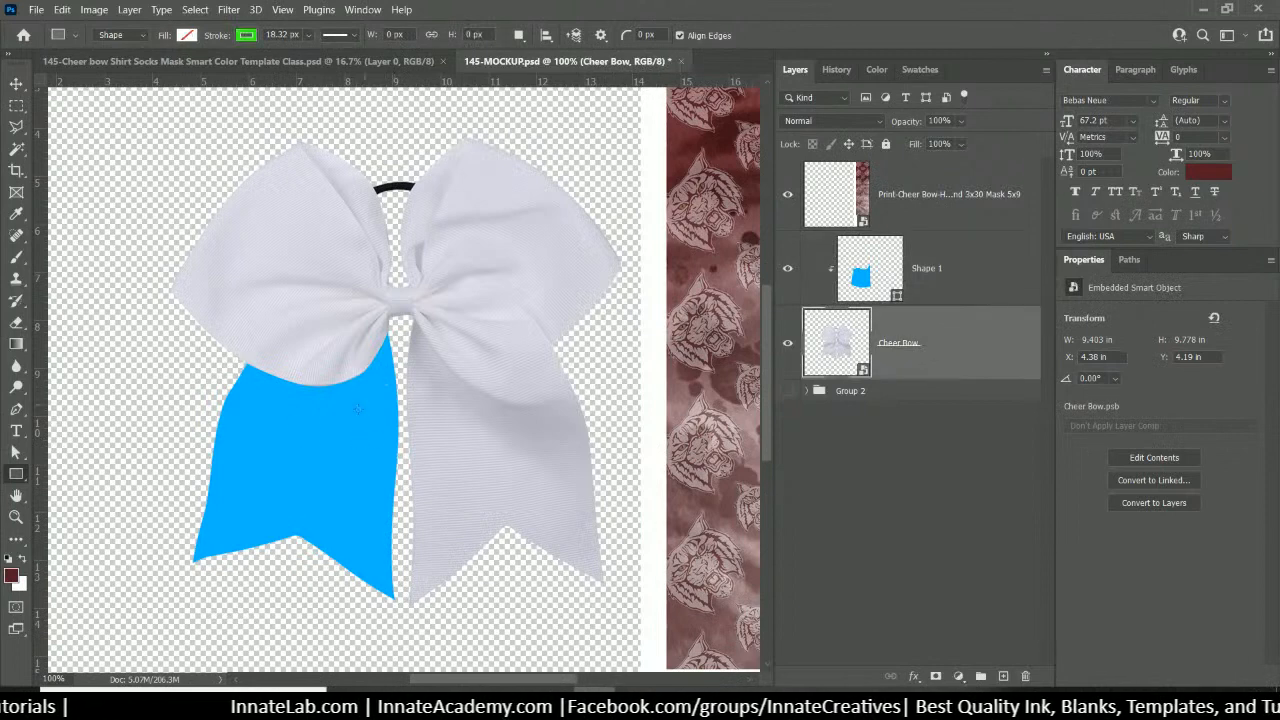
left_click(986, 280)
left_click(940, 343)
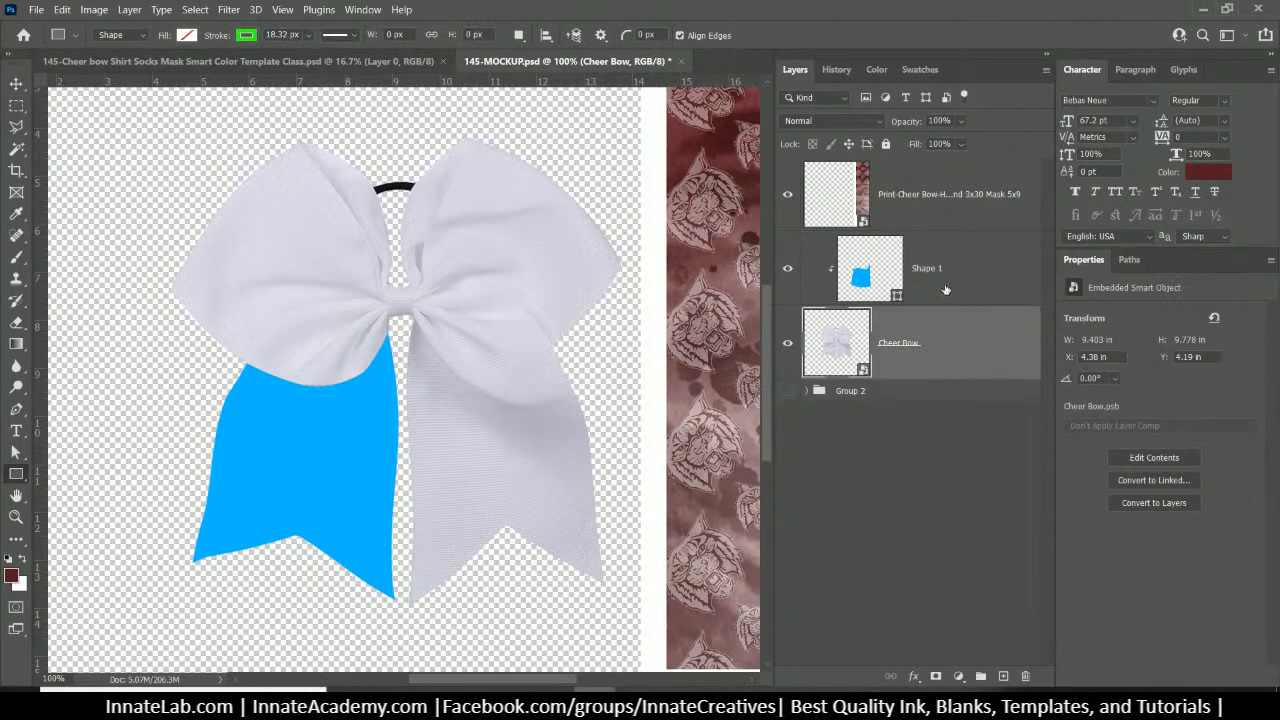
left_click(945, 289)
With the Cheer Bow layer selected, trace a pen path along the right lower loop's upper fold, from the centre knot to the outer edge
left_click(937, 333)
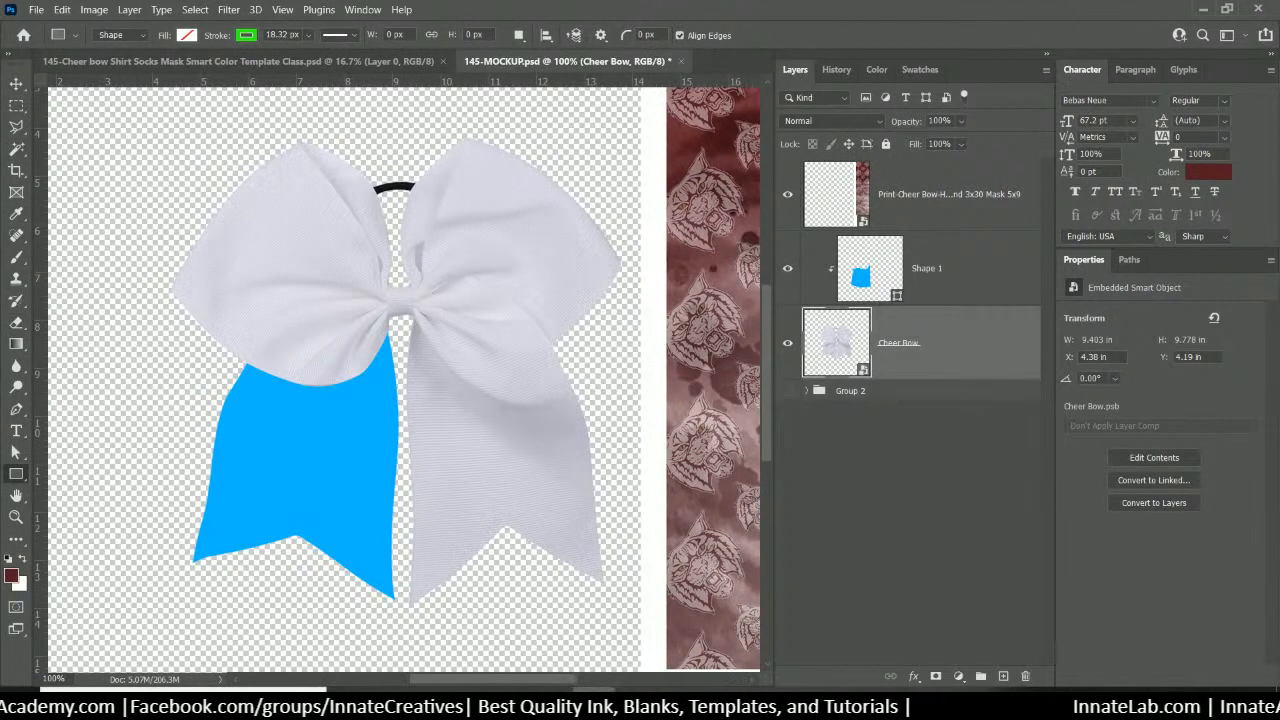
left_click(16, 409)
key("ctrl+plus")
key("ctrl+plus")
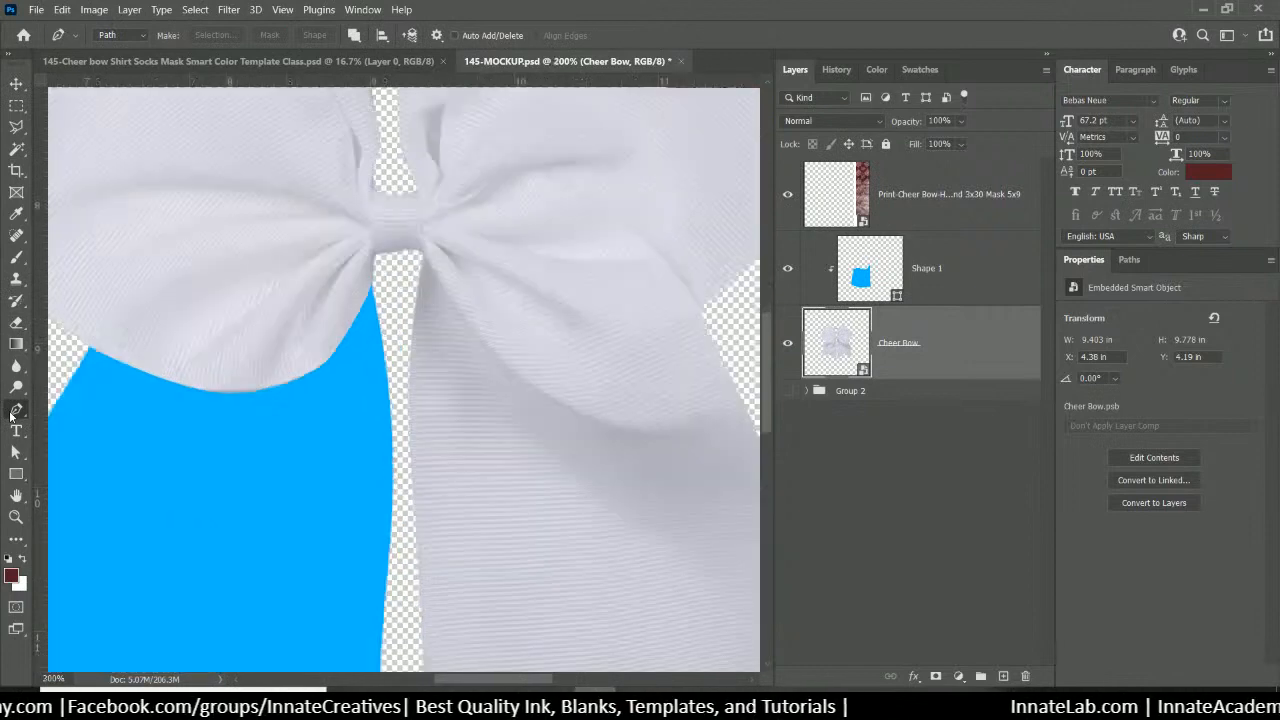
key("ctrl+minus")
key("ctrl+minus")
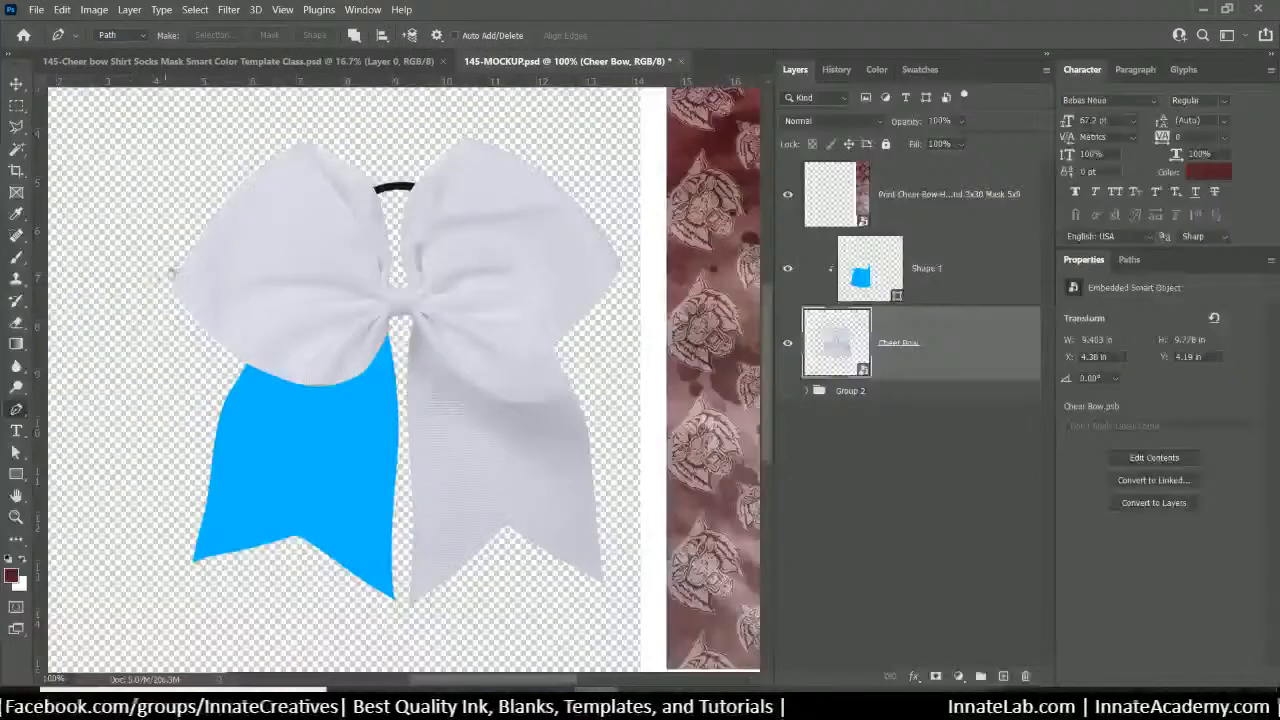
key("ctrl+plus")
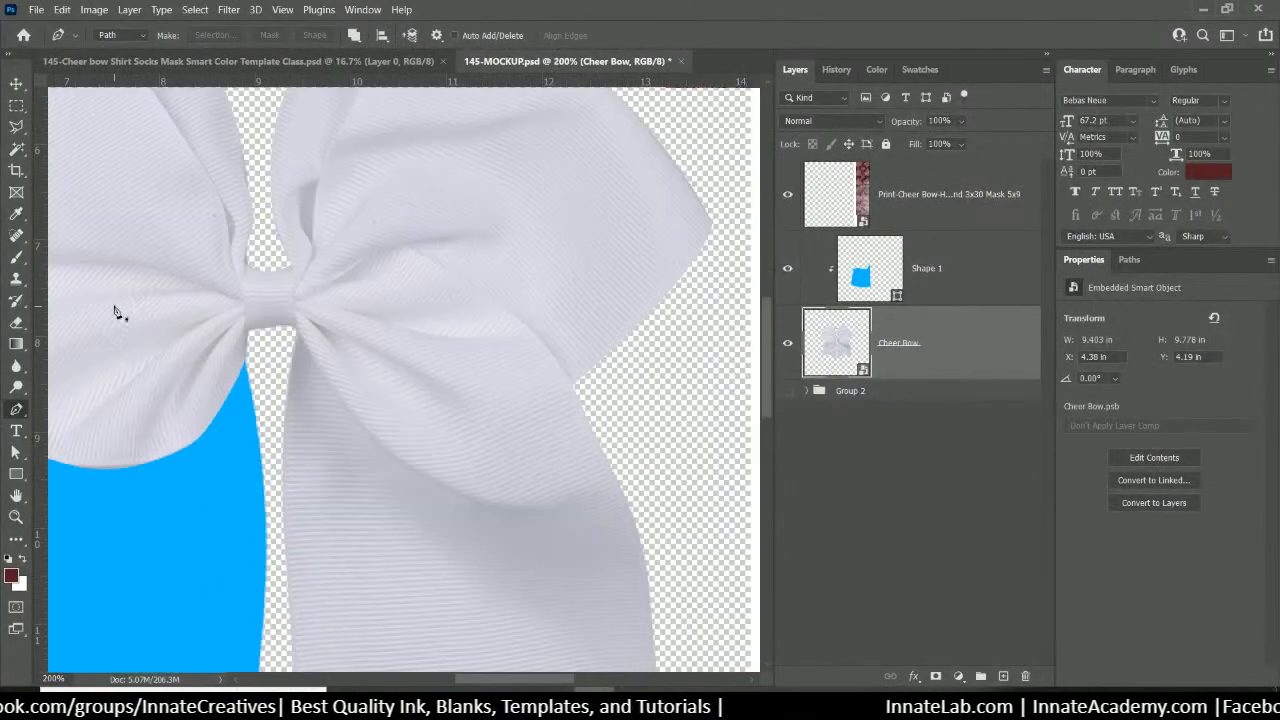
left_click(296, 308)
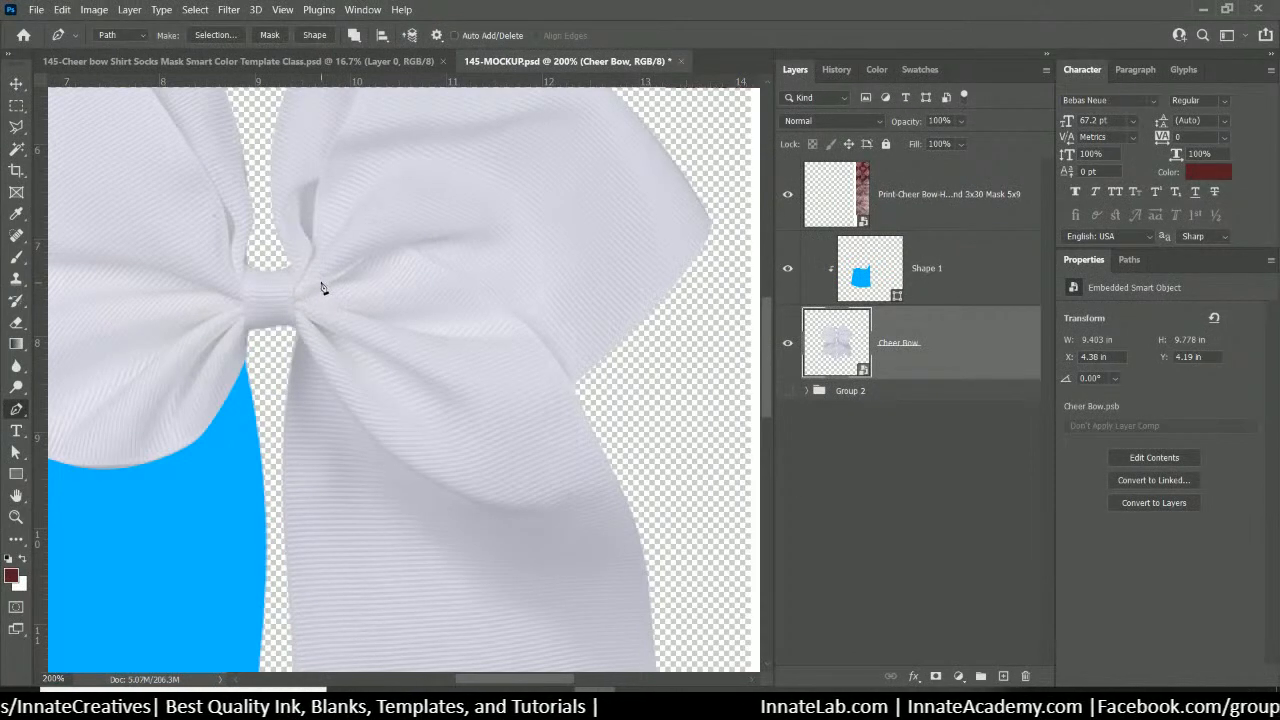
left_click_drag(317, 285, 407, 245)
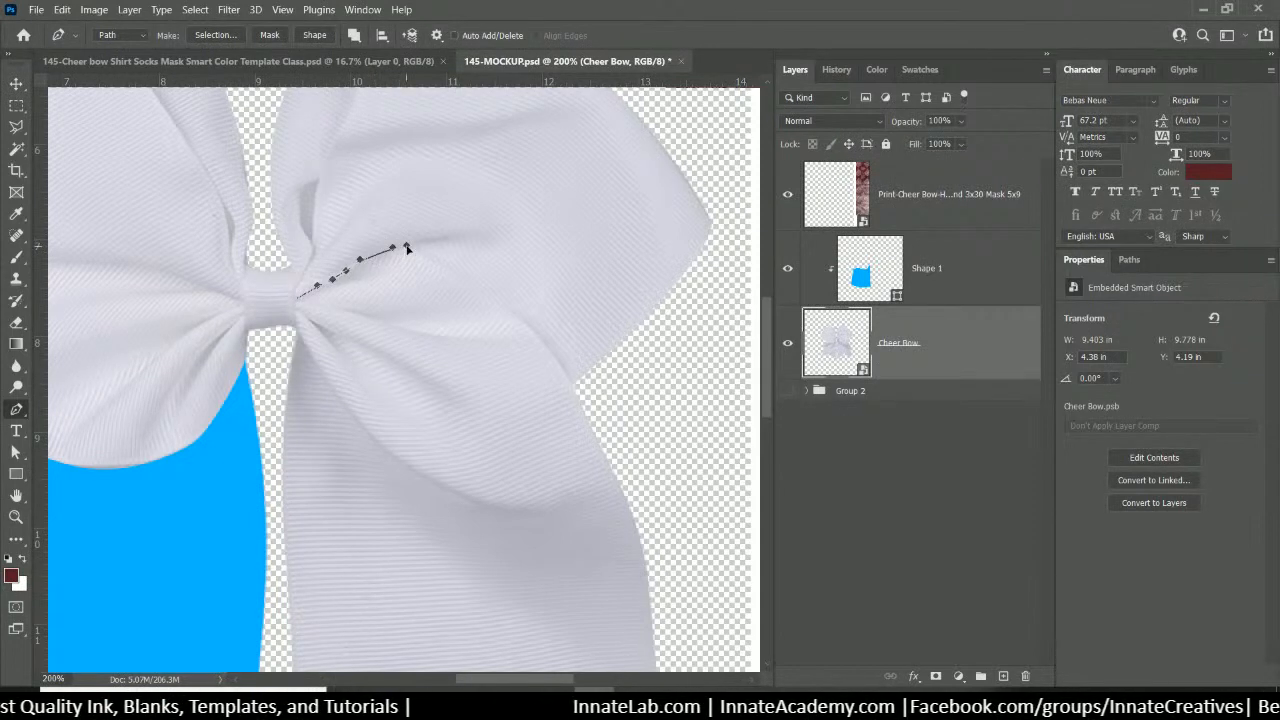
left_click_drag(455, 279, 468, 283)
left_click_drag(520, 316, 546, 347)
left_click_drag(574, 390, 582, 408)
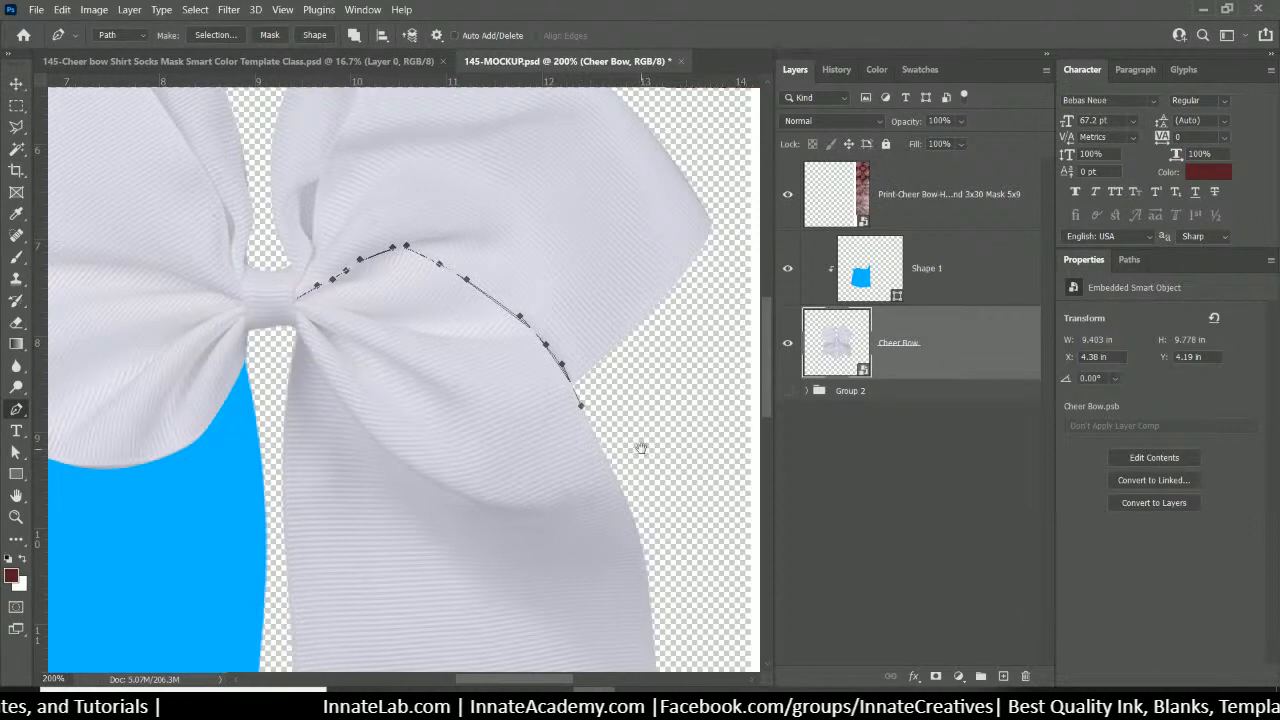
Close the pen path around the bow's lower loop and right tail, and convert it to a shape layer
key("ctrl+minus")
key("ctrl+minus")
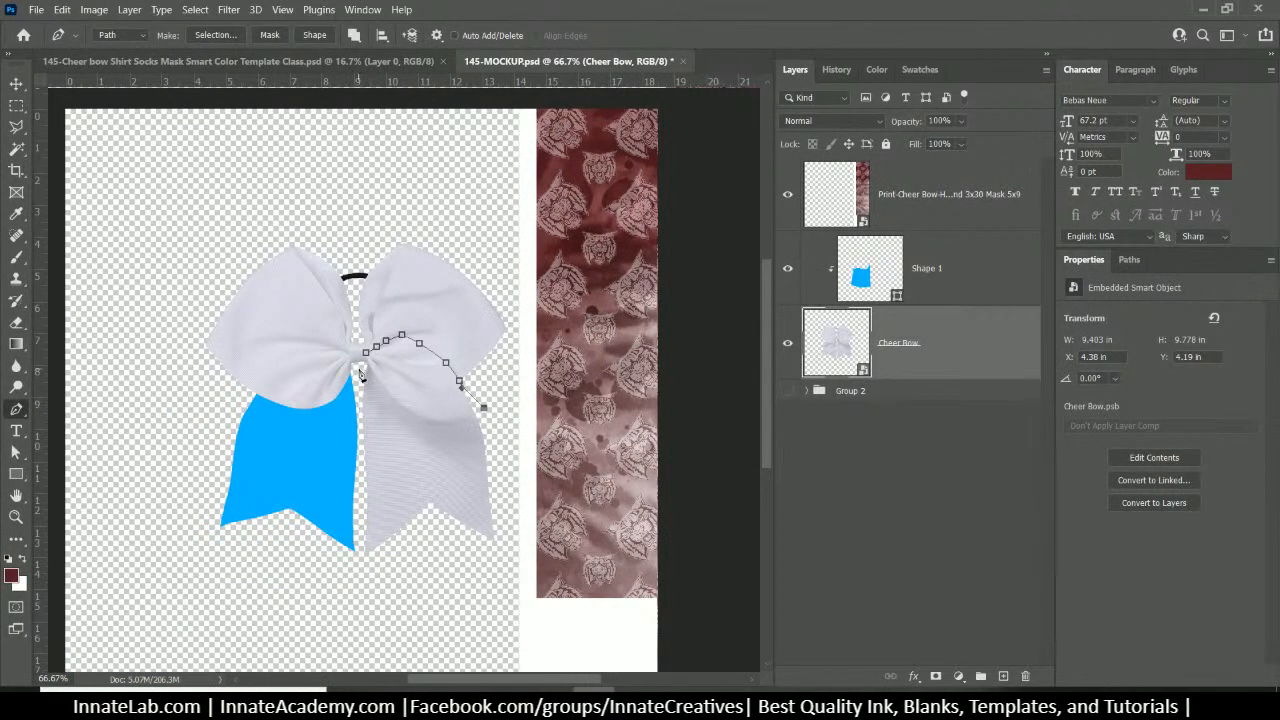
scroll(364, 362, "up", 4)
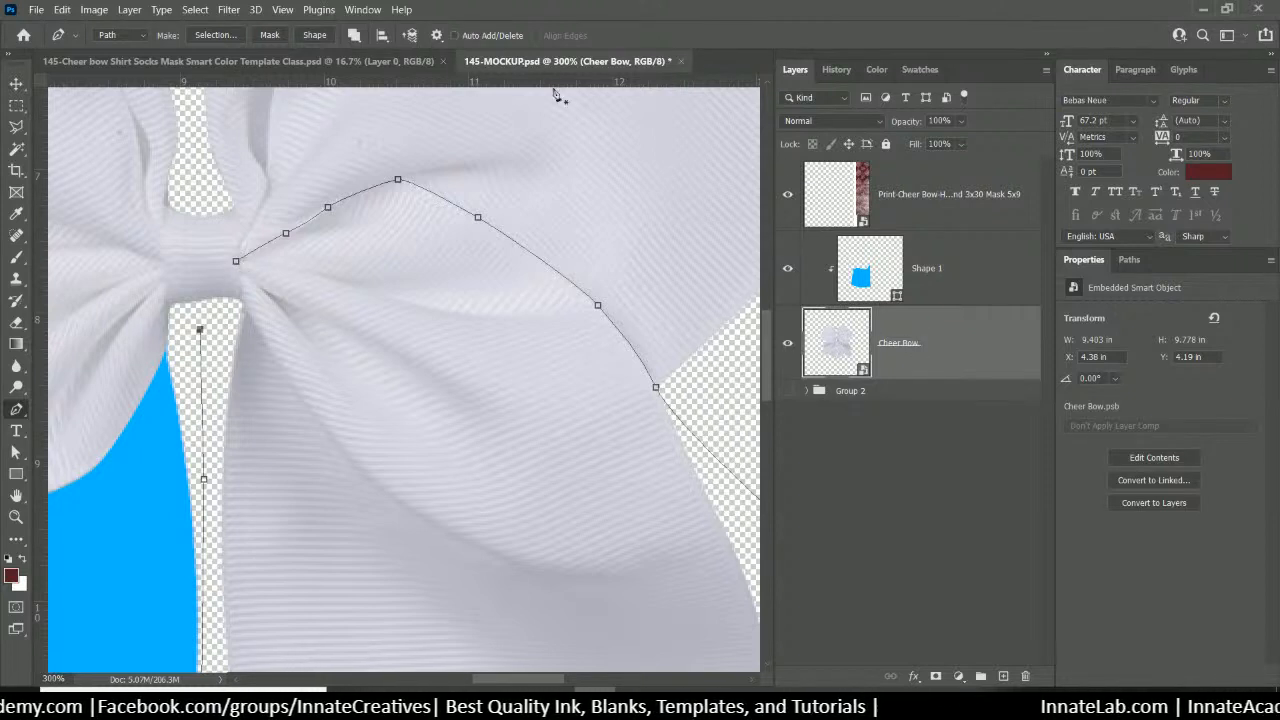
left_click(313, 35)
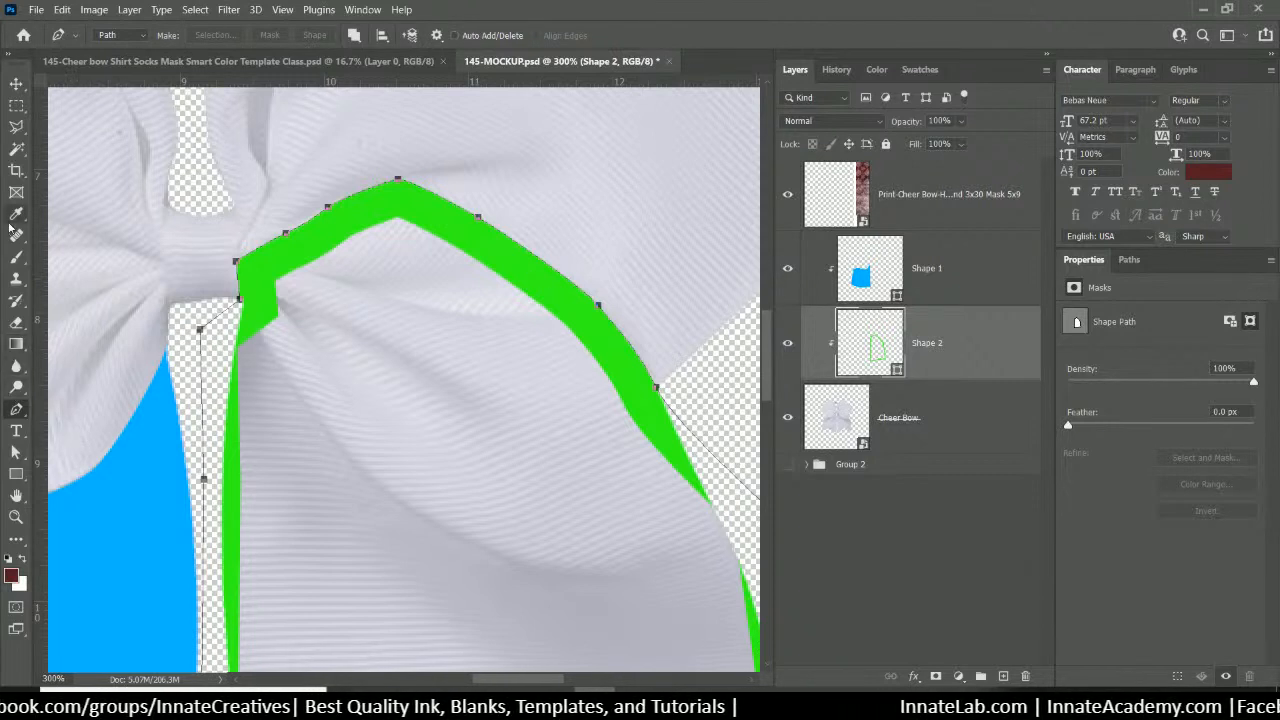
Fill the Shape 2 layer with yellow and remove its stroke
left_click(16, 474)
left_click(187, 35)
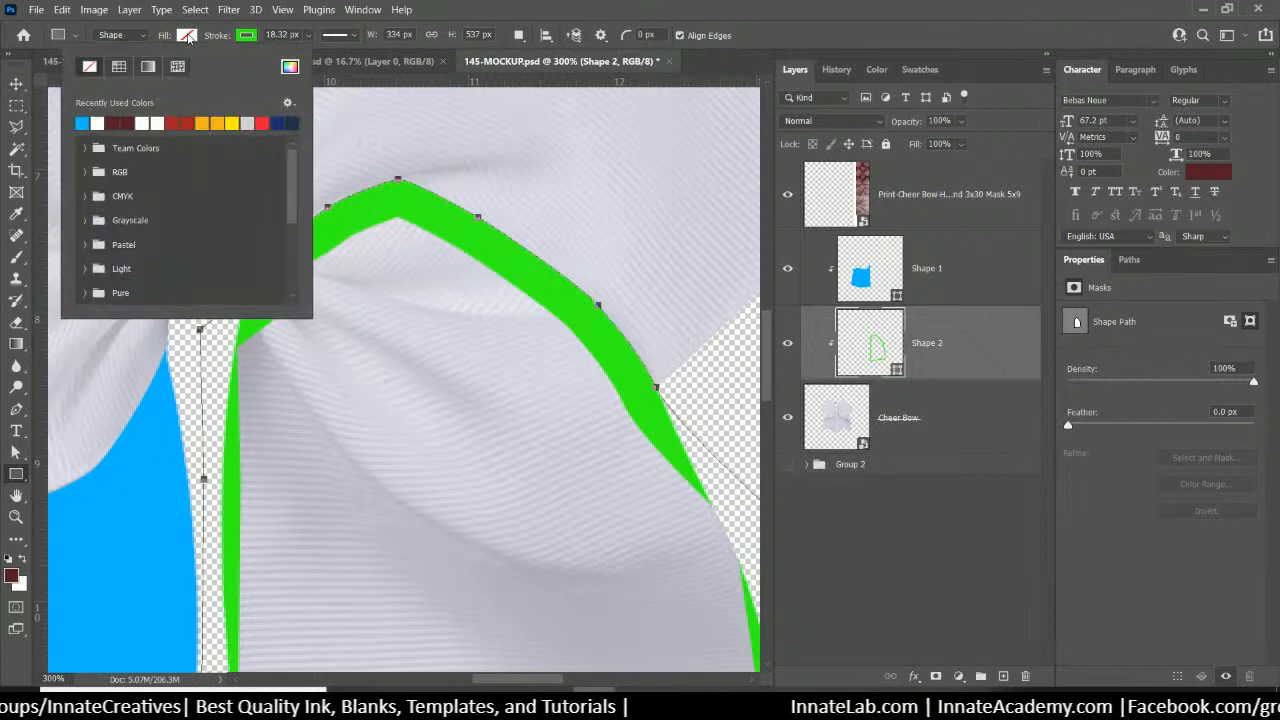
left_click(233, 122)
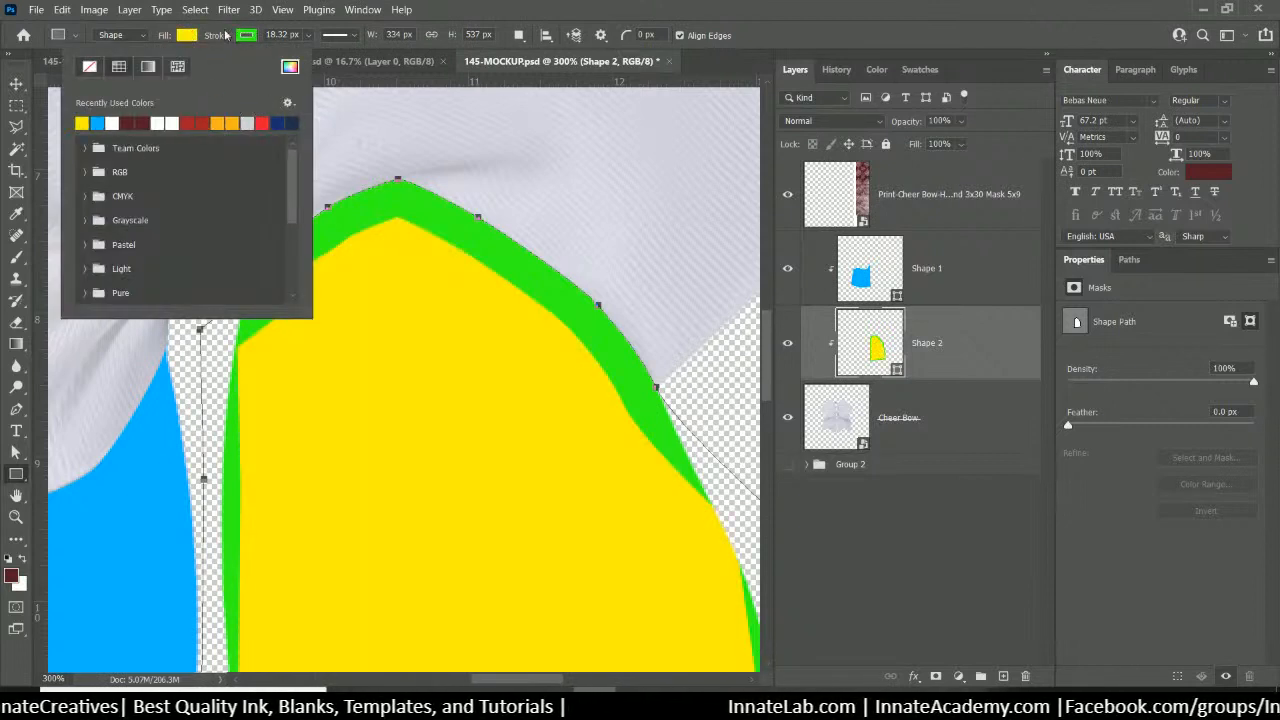
left_click(246, 35)
left_click(149, 67)
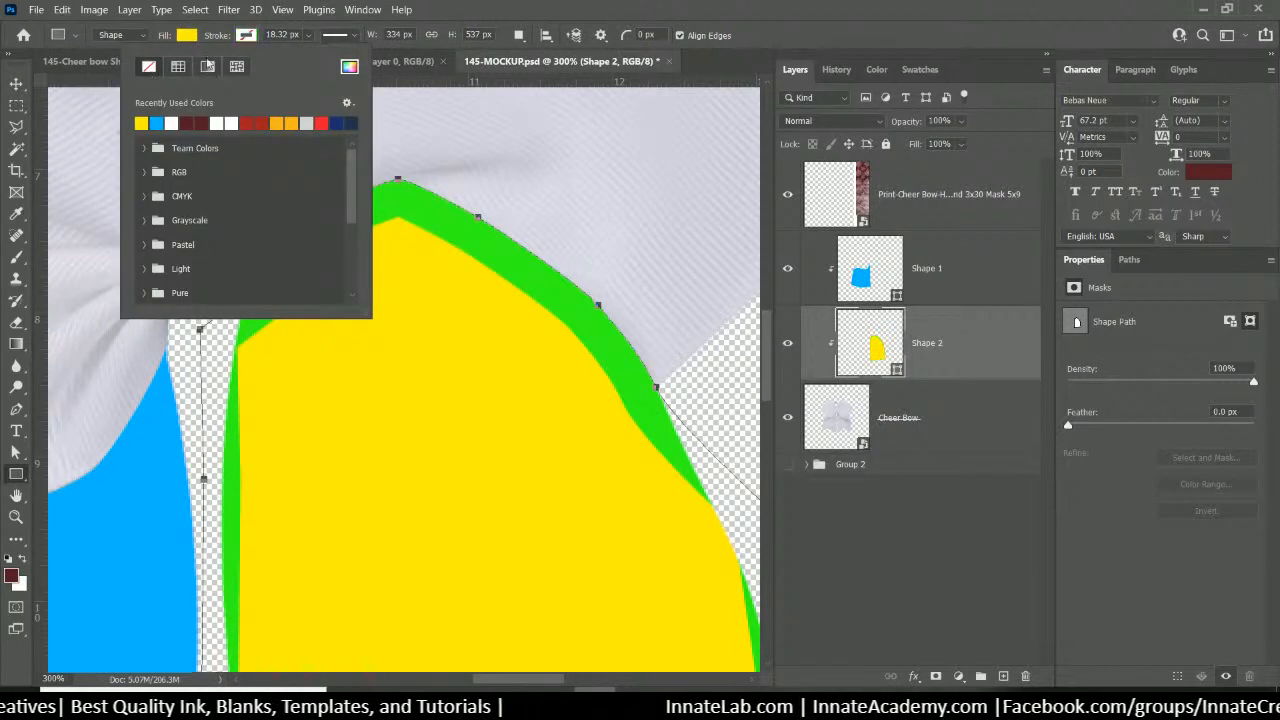
Start a new pen path on the left loop, at the lower corner where it meets the centre knot
left_click(445, 9)
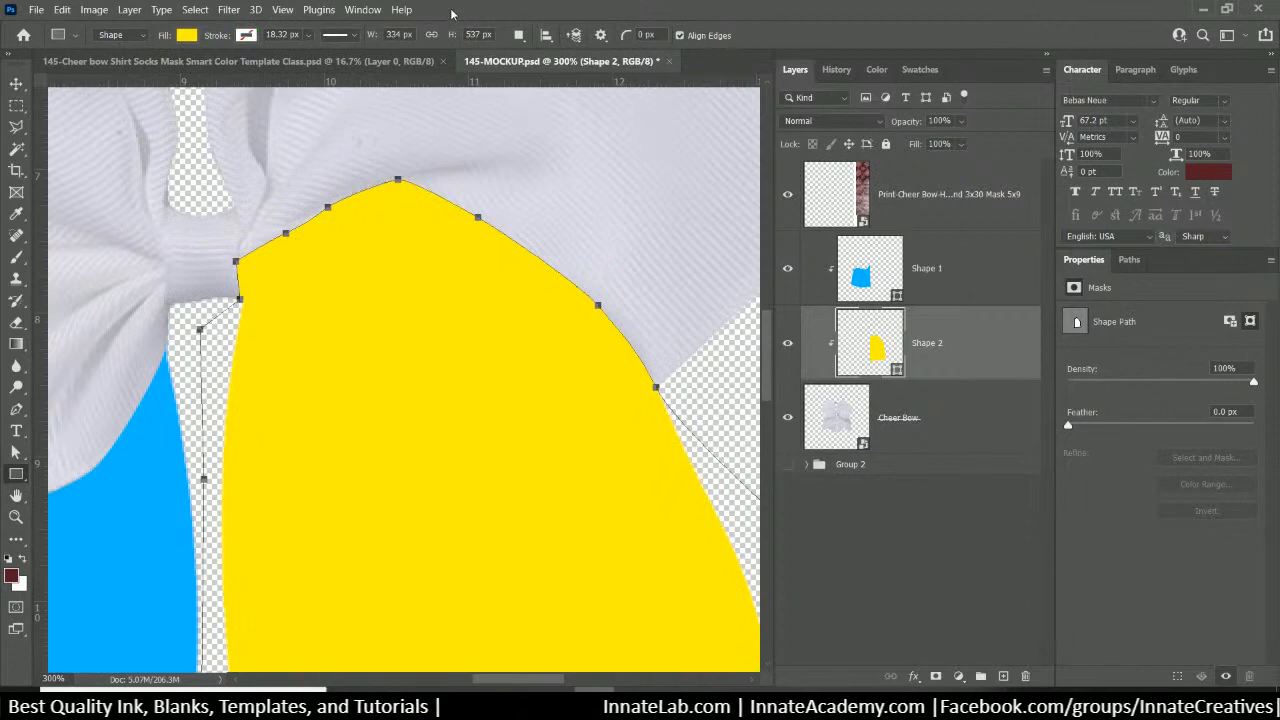
key("ctrl+0")
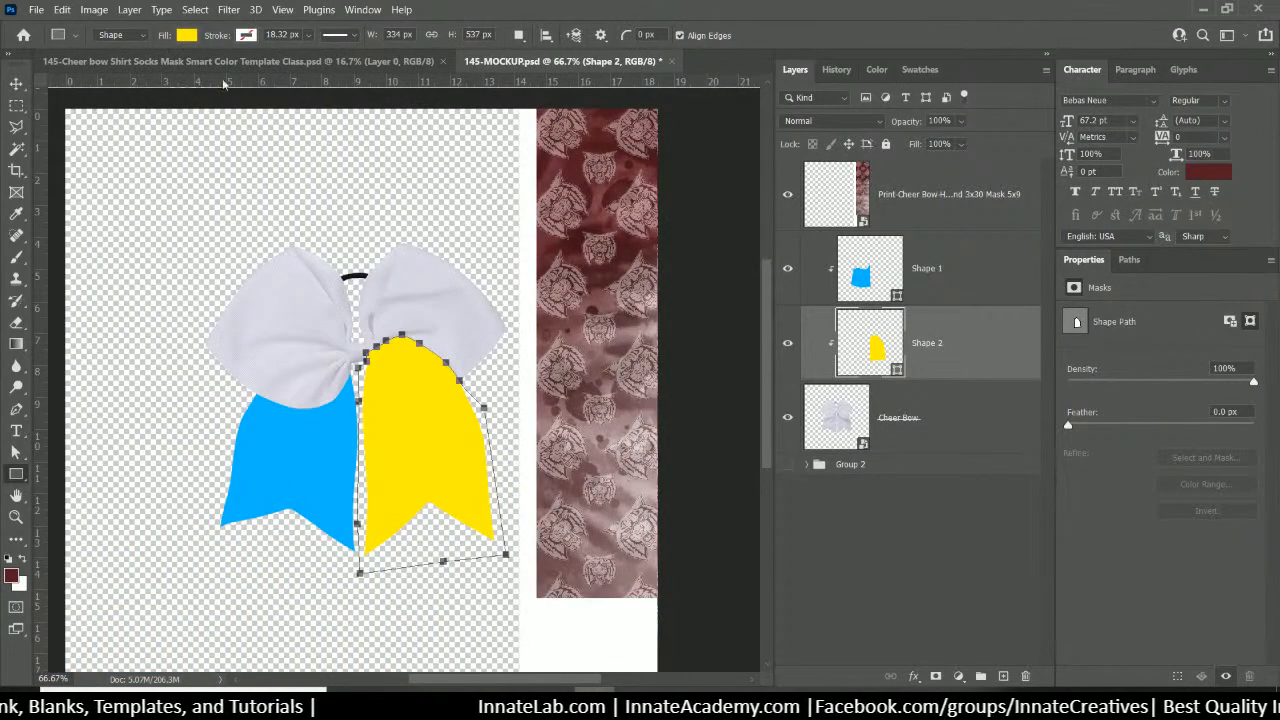
left_click(28, 88)
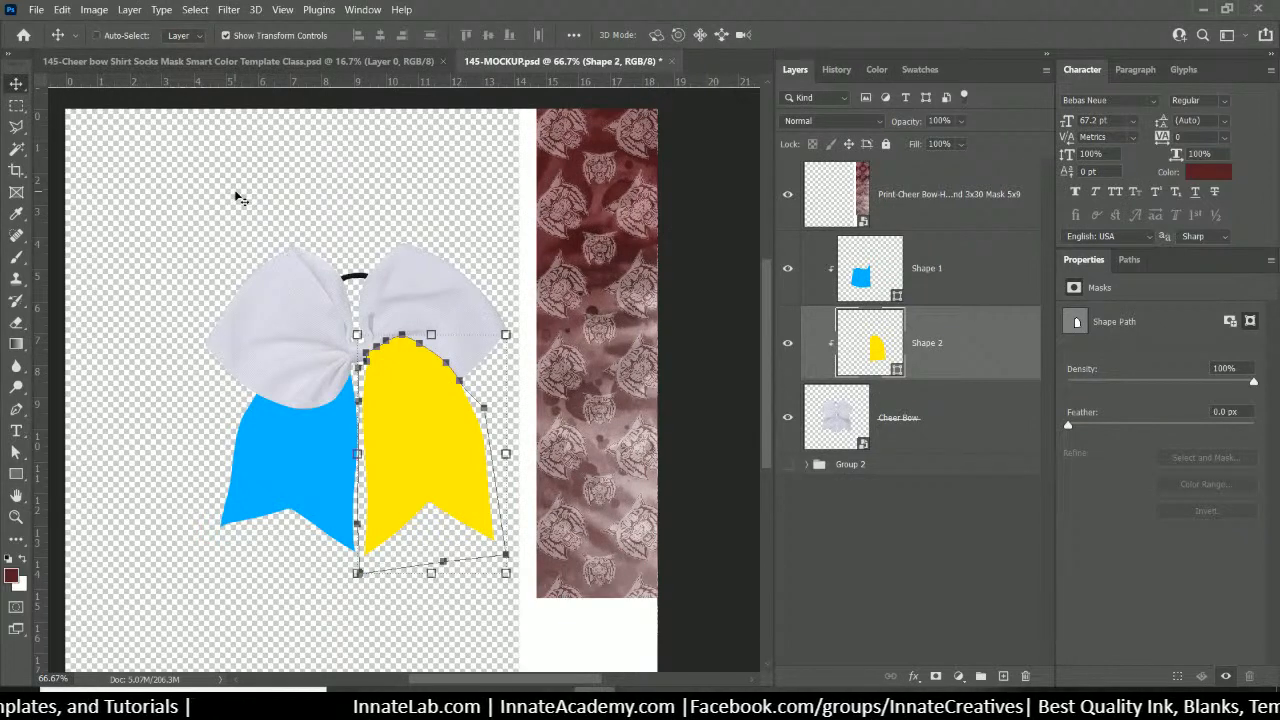
key("ctrl+plus")
key("ctrl+plus")
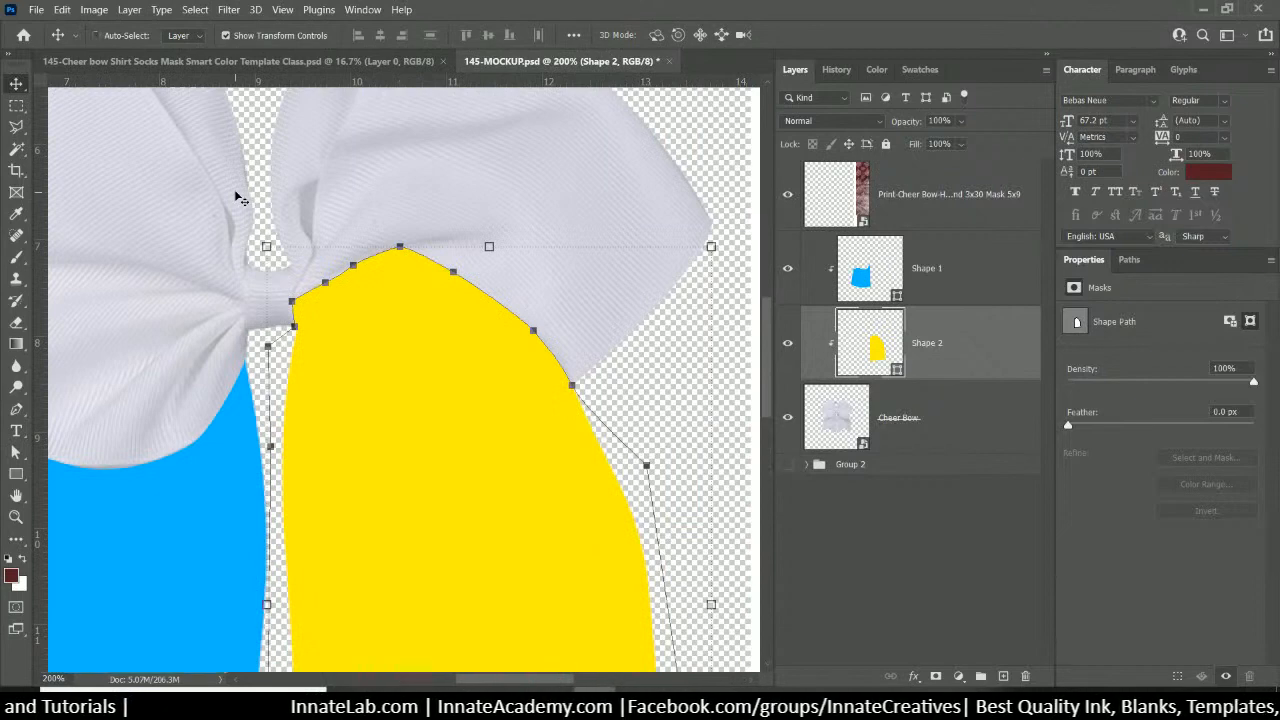
left_click_drag(190, 284, 440, 390)
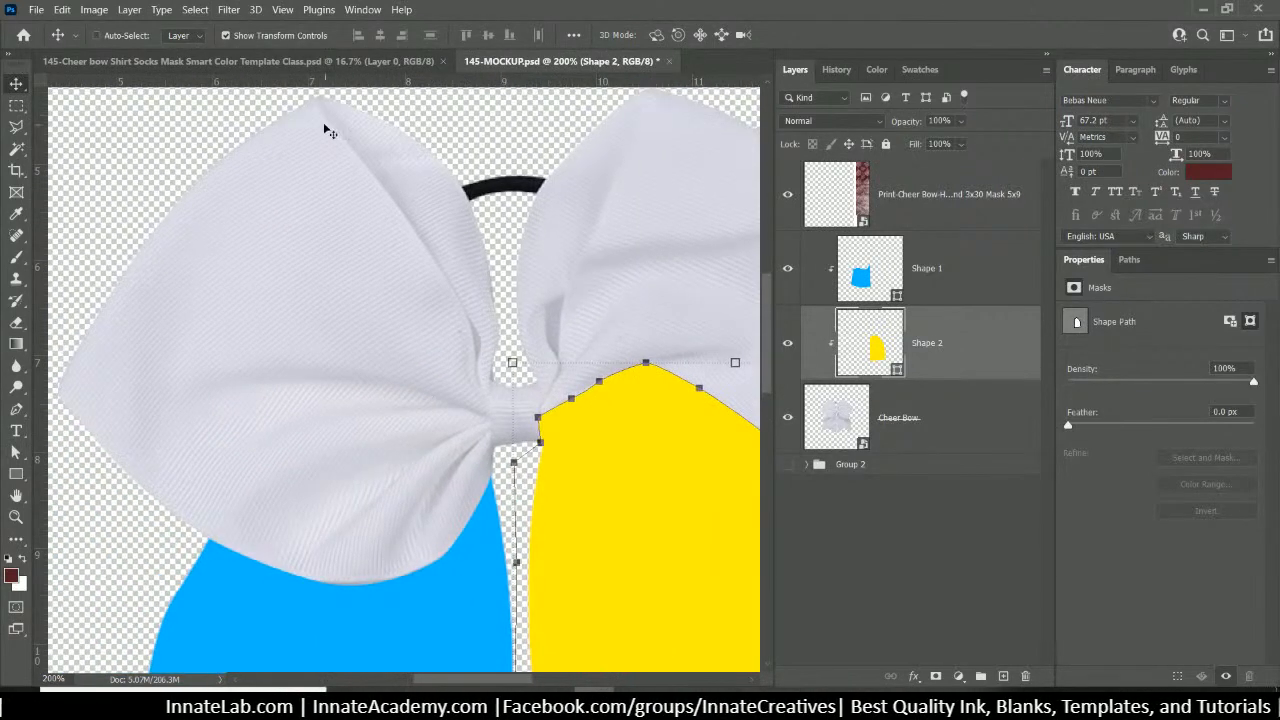
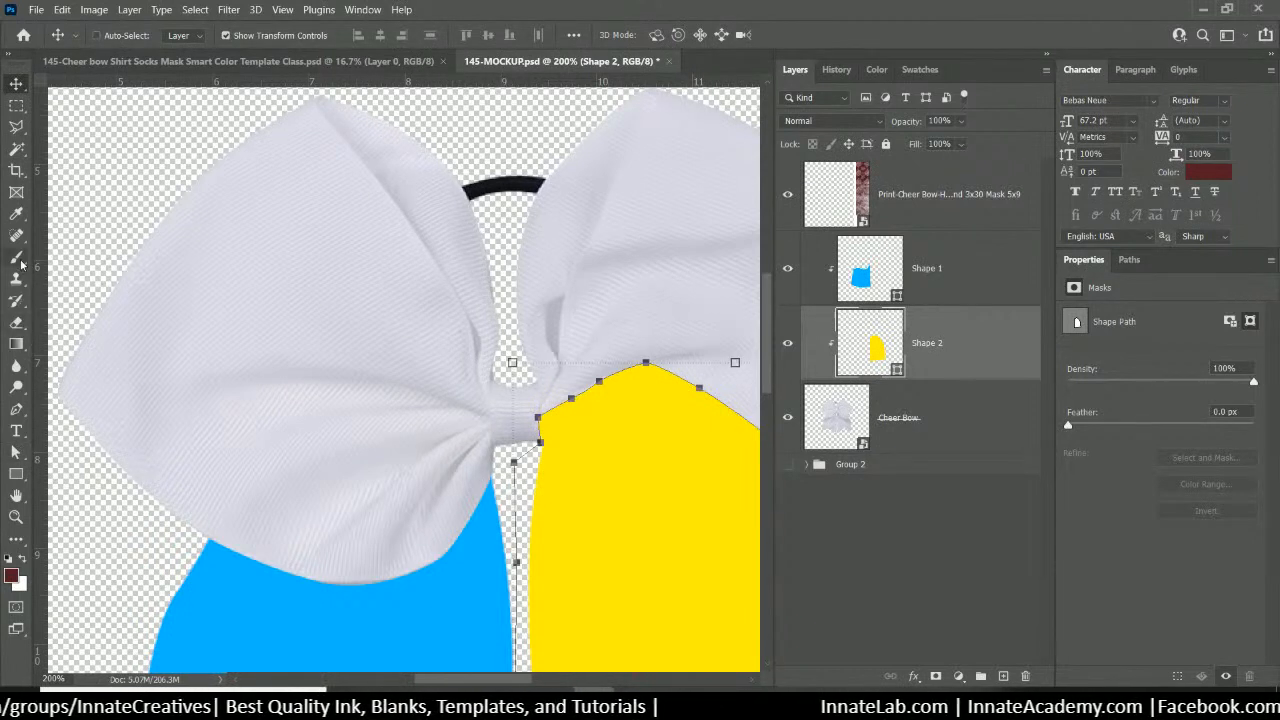
left_click(16, 410)
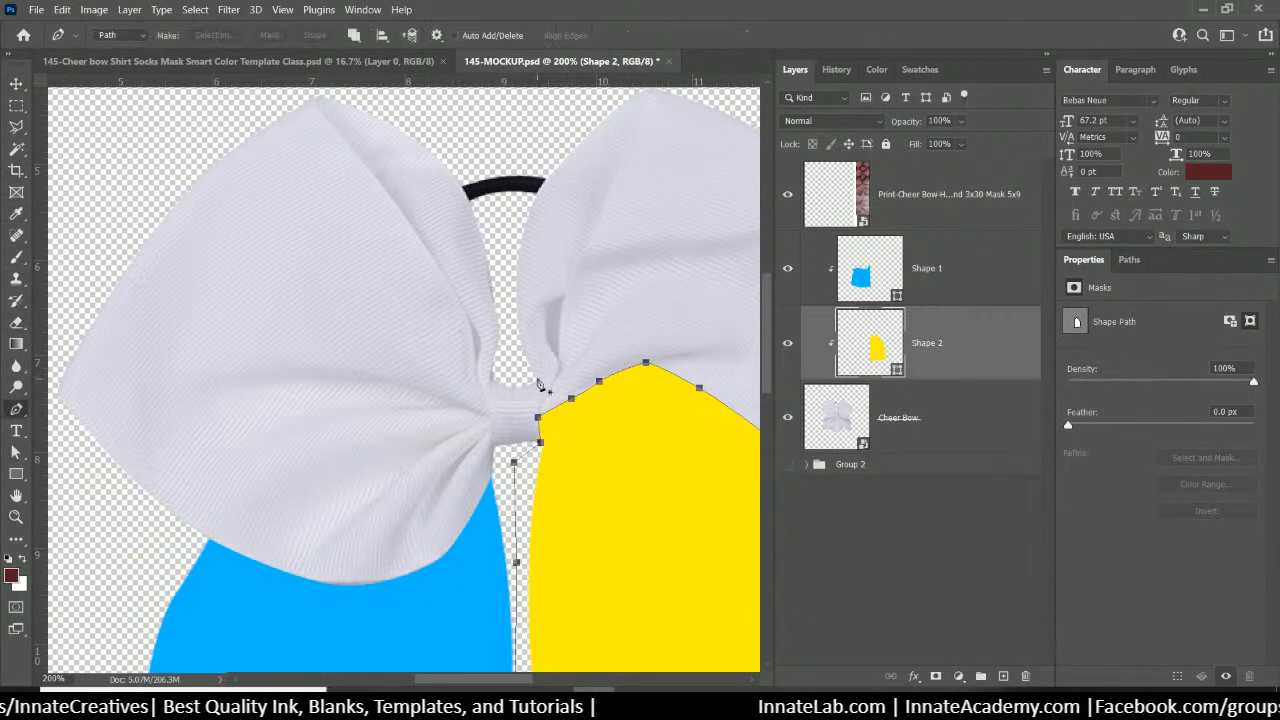
left_click(495, 447)
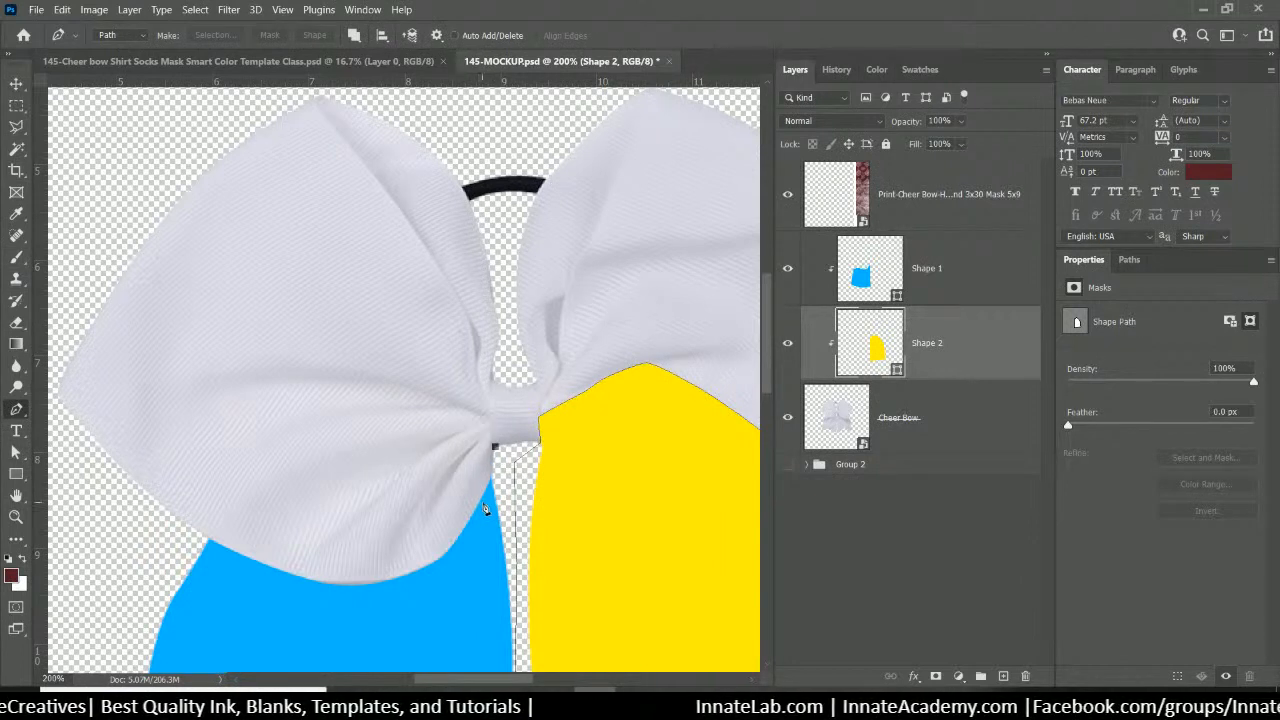
left_click_drag(475, 510, 448, 553)
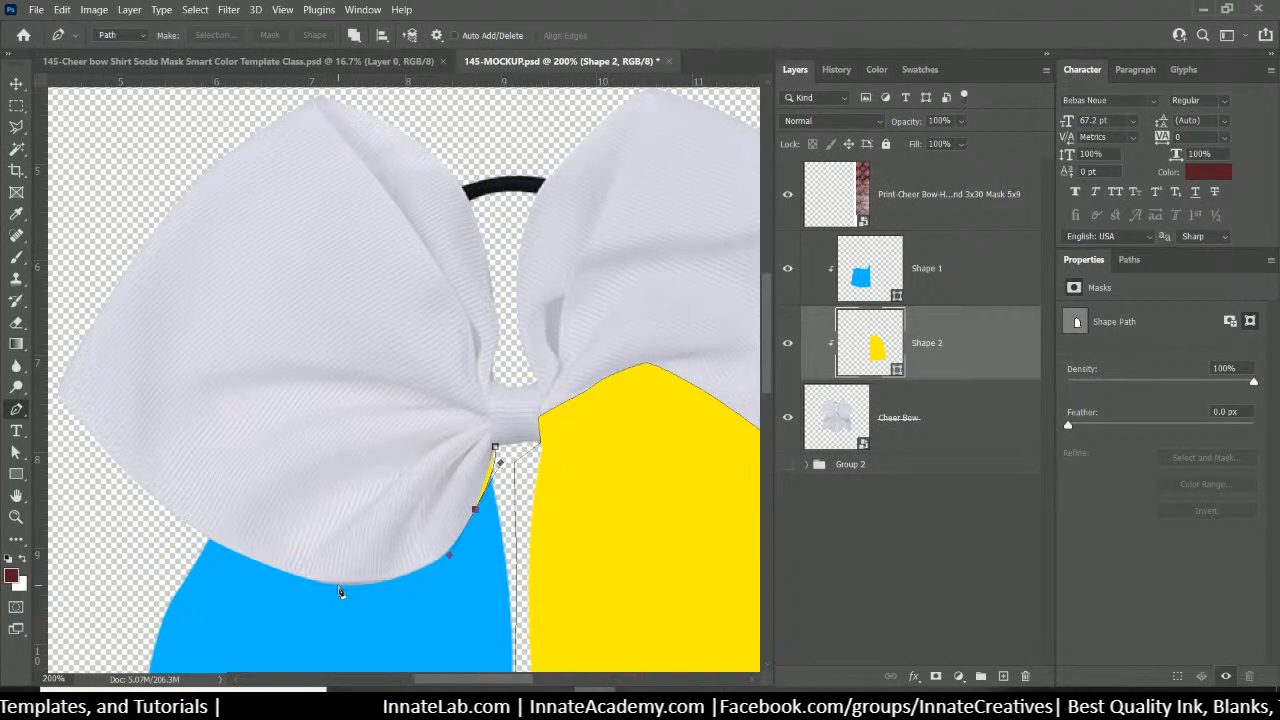
left_click_drag(340, 586, 247, 580)
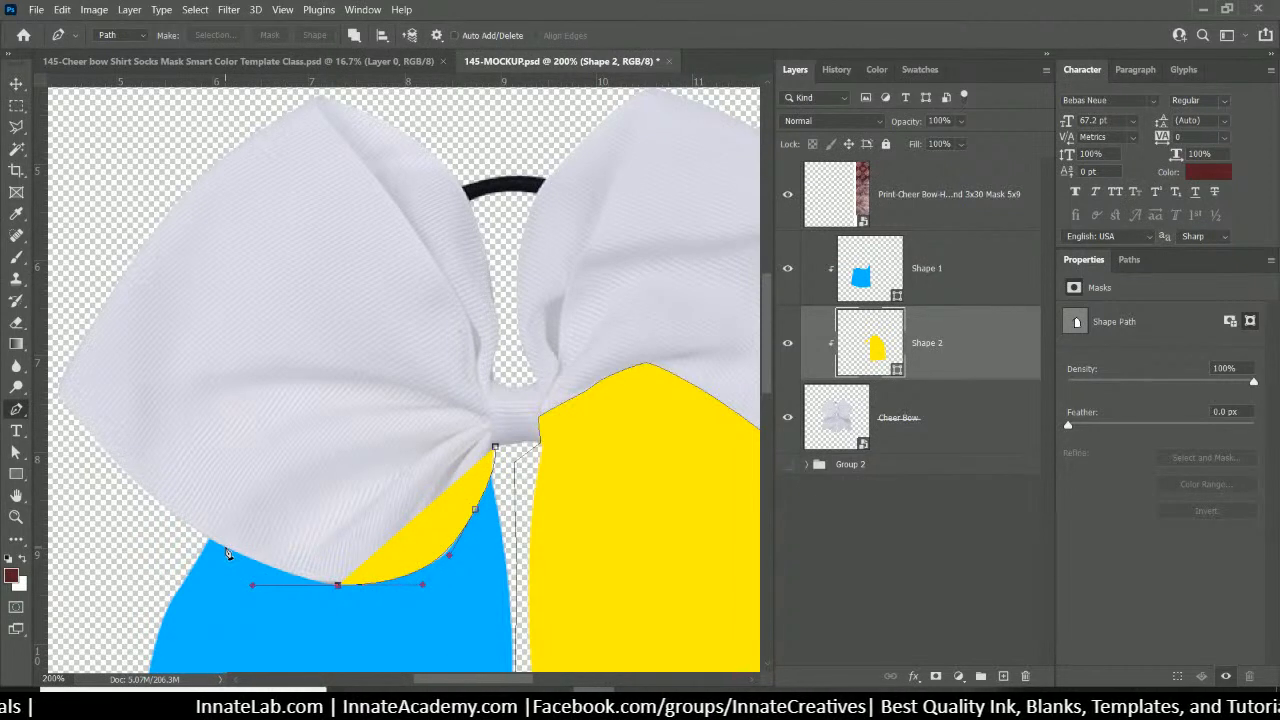
mouse_move(226, 548)
left_mouse_down()
mouse_move(221, 573)
mouse_move(238, 578)
mouse_move(217, 550)
left_mouse_up()
key("ctrl+z")
key("ctrl+z")
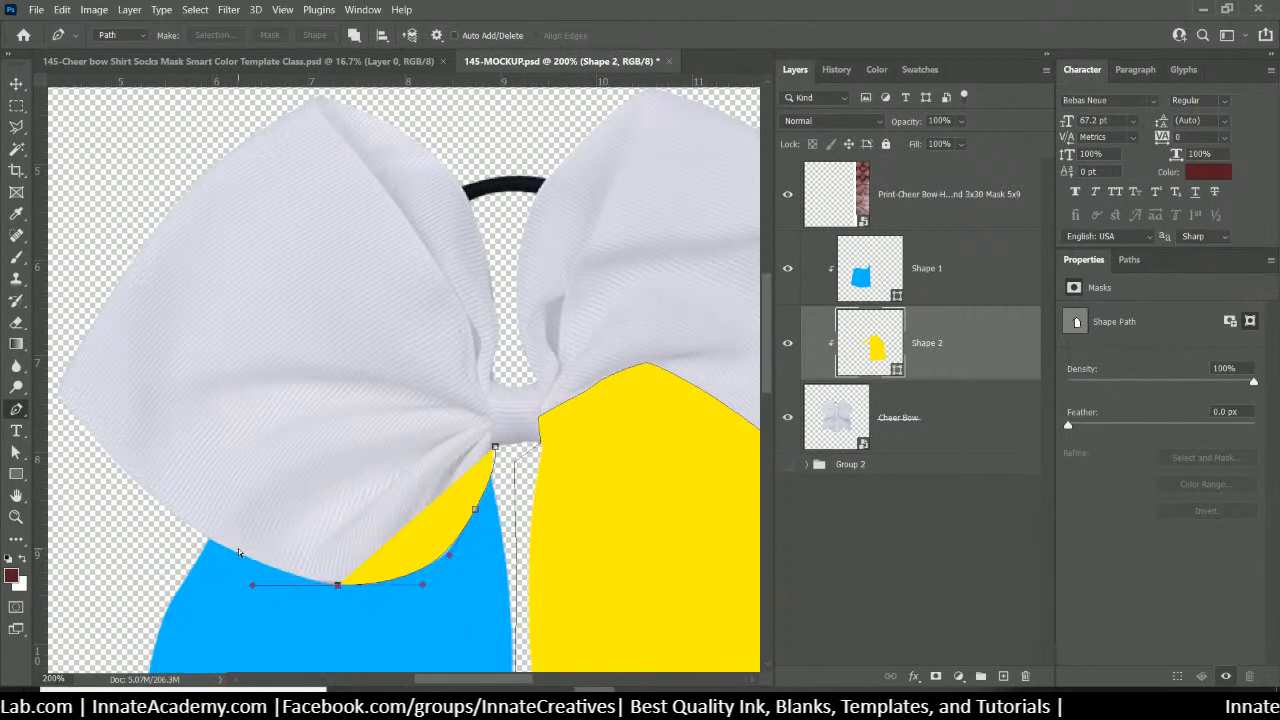
key("ctrl+z")
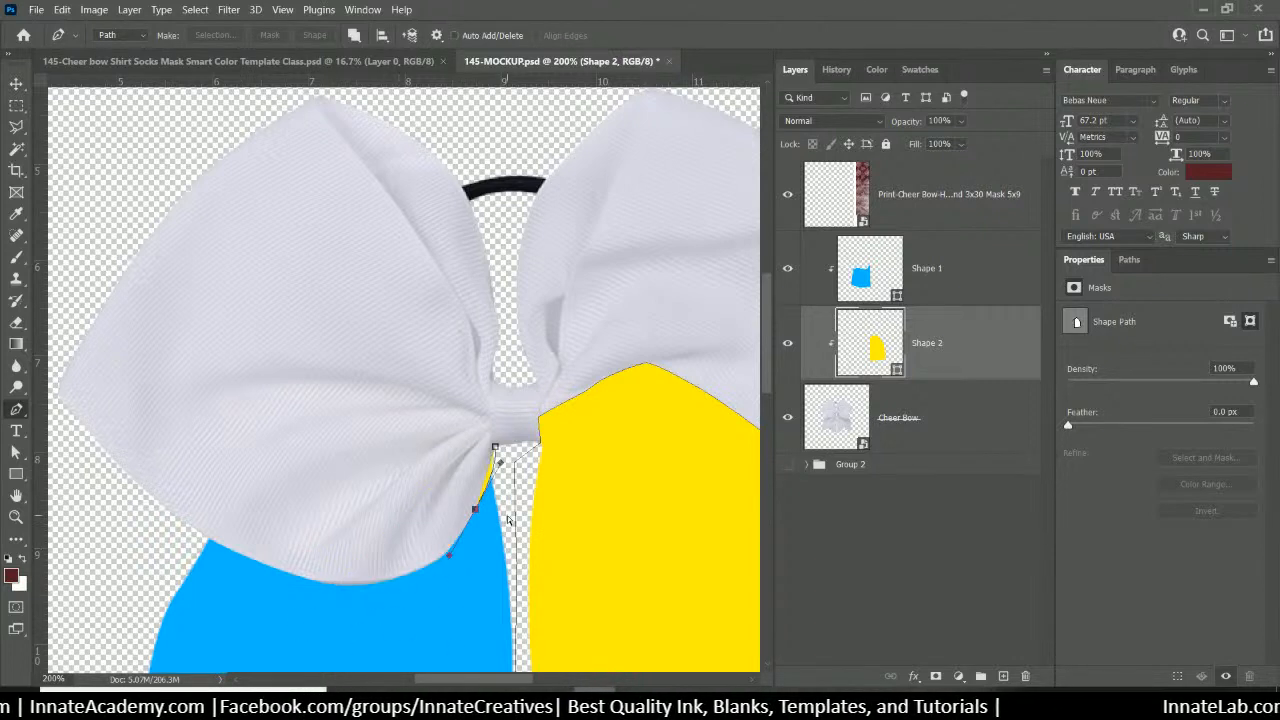
key("ctrl+z")
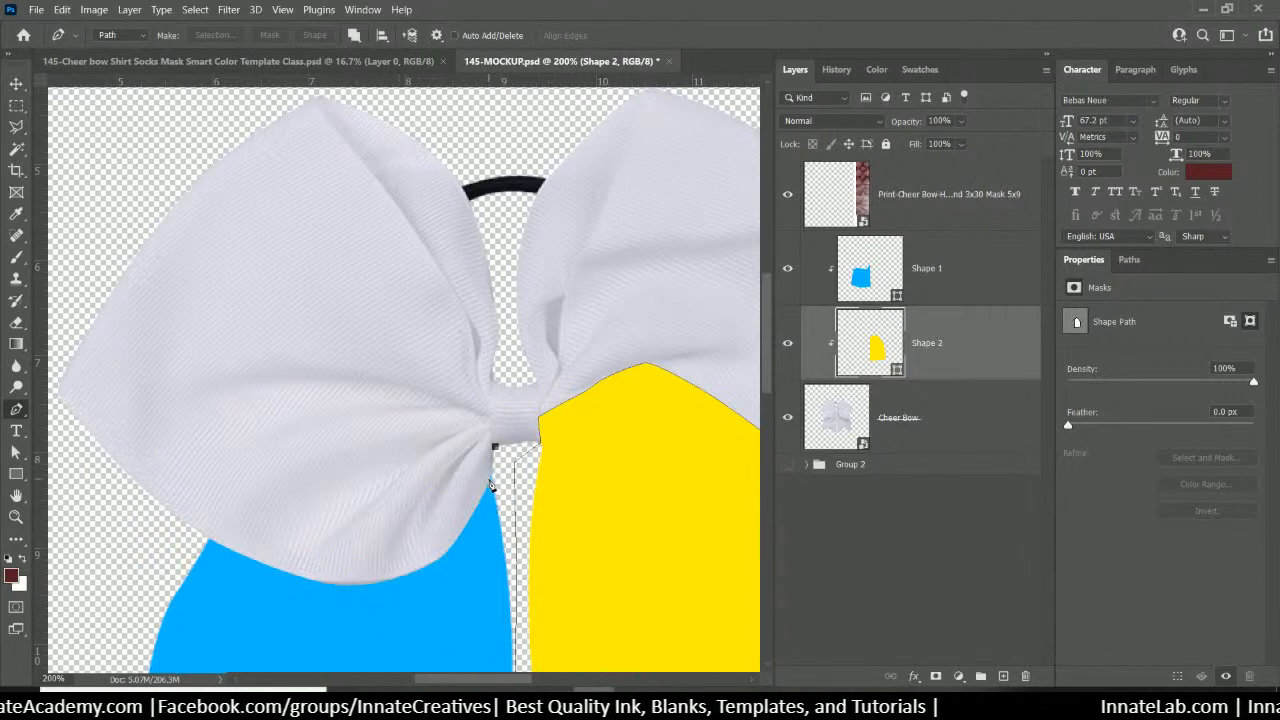
Trace the pen path with curved anchors along the left loop's lower edge, from the knot to just beyond its outer corner
left_click_drag(488, 484, 481, 499)
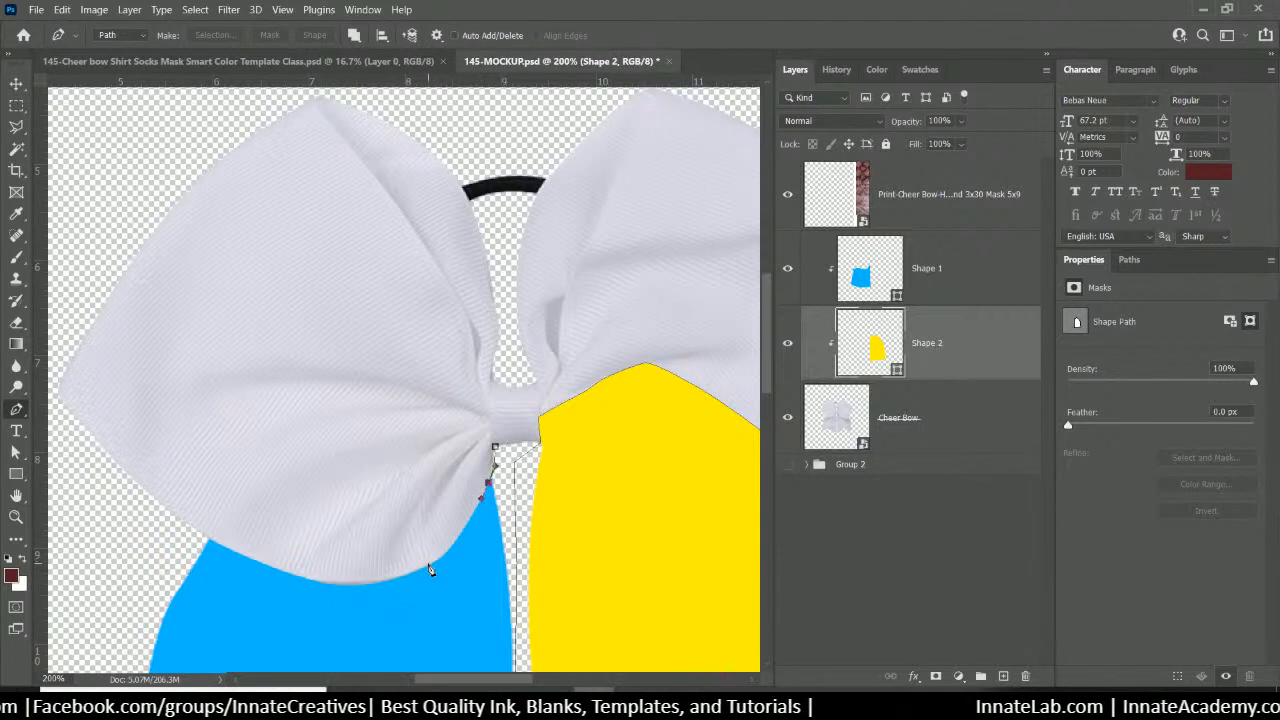
left_click_drag(425, 566, 391, 578)
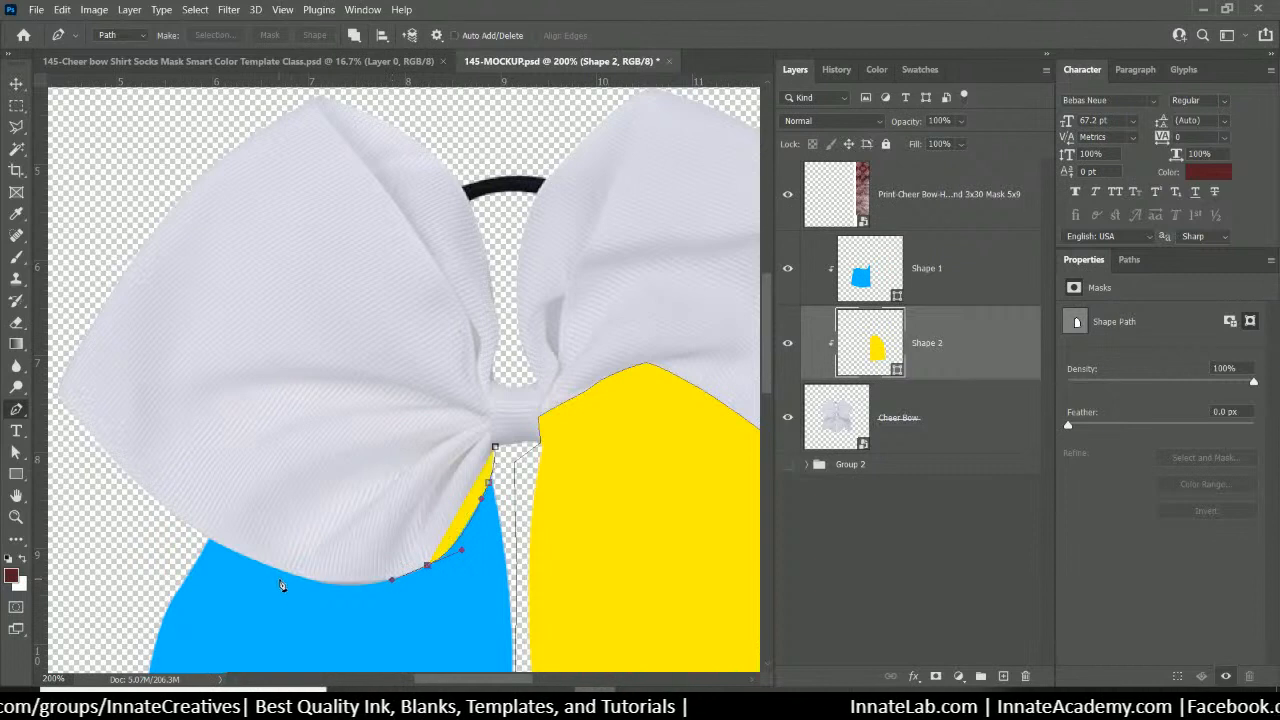
left_click_drag(310, 583, 254, 565)
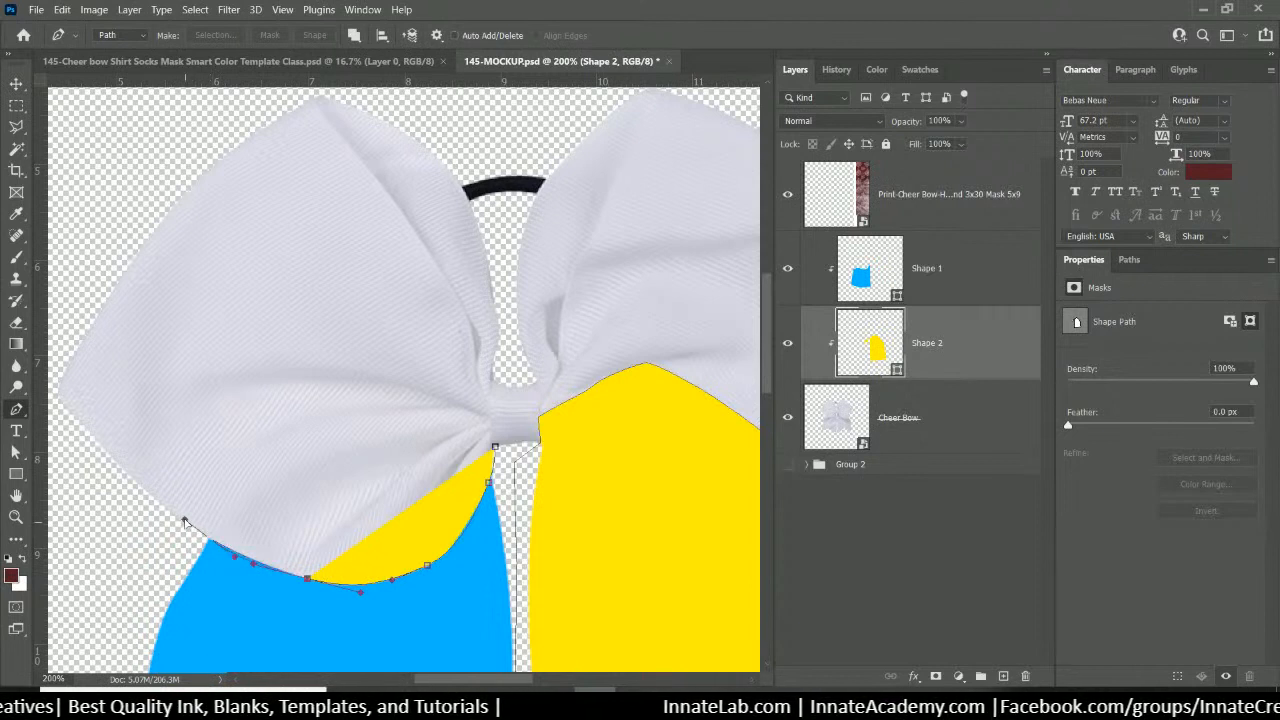
left_click(104, 469)
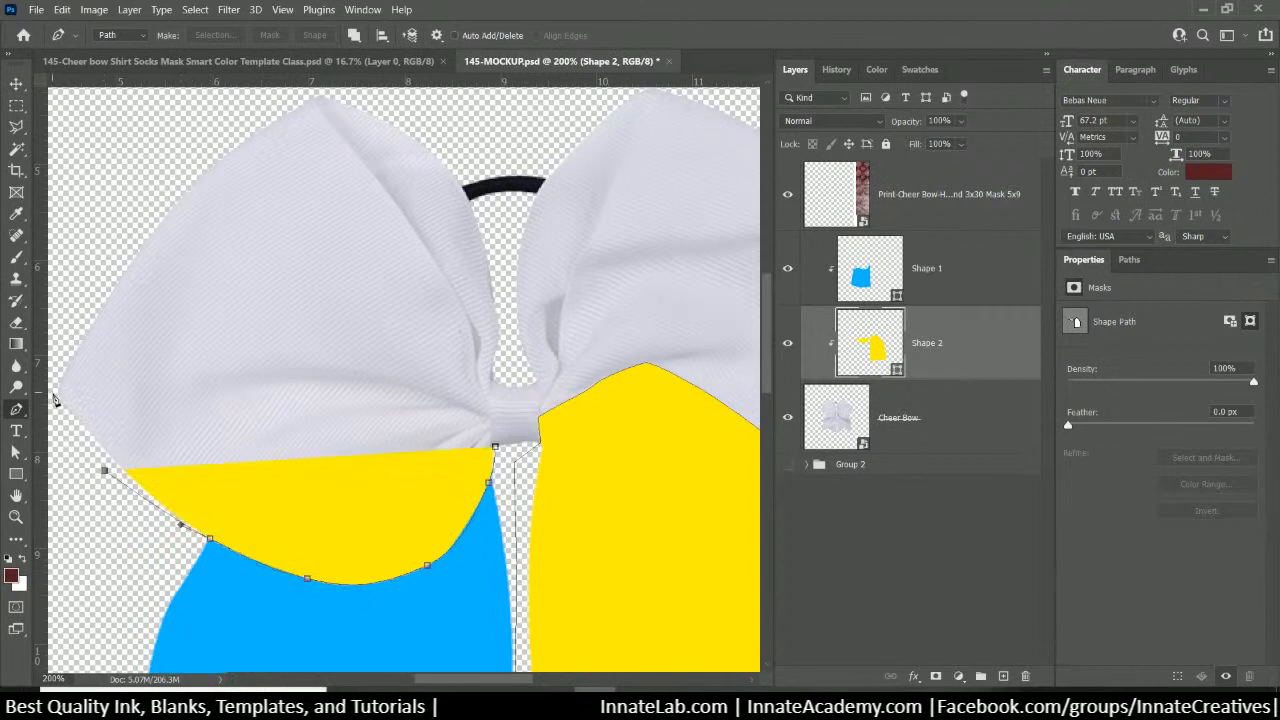
left_click(52, 400)
Continue the pen path loosely outside the left loop's outer edge and over its upper tip
left_click(82, 259)
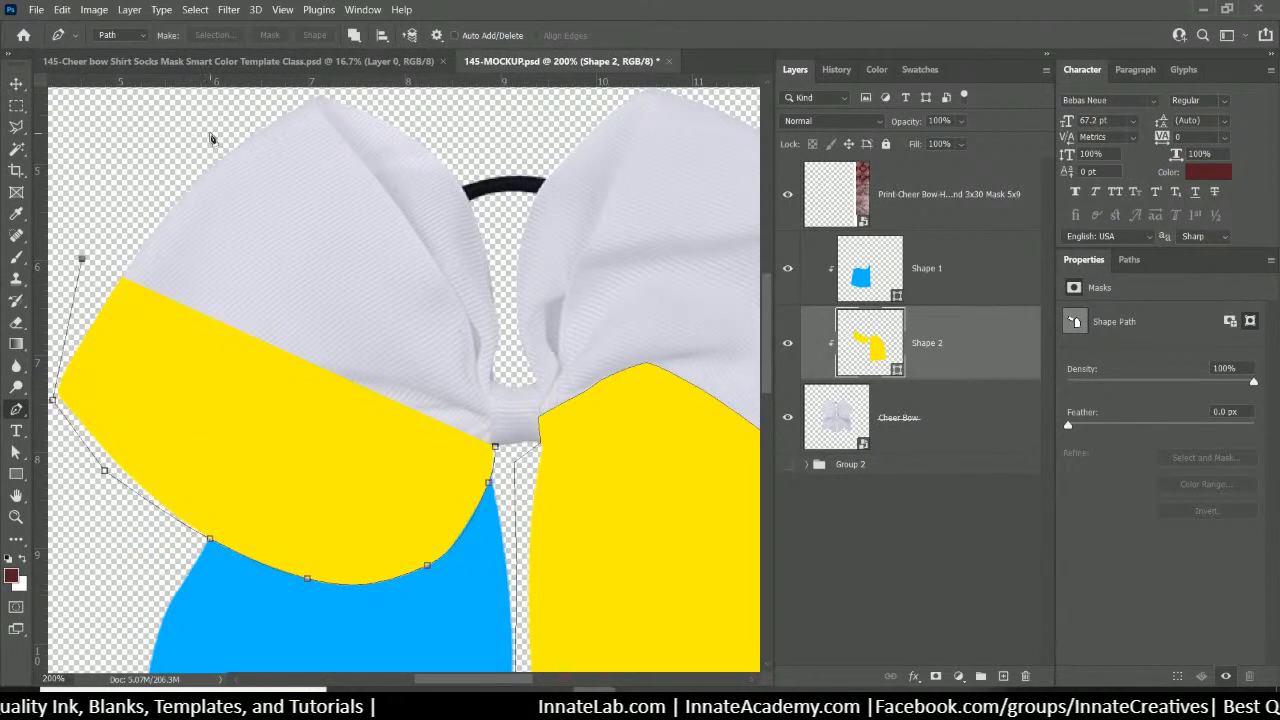
left_click(209, 132)
scroll(386, 144, "up", 3)
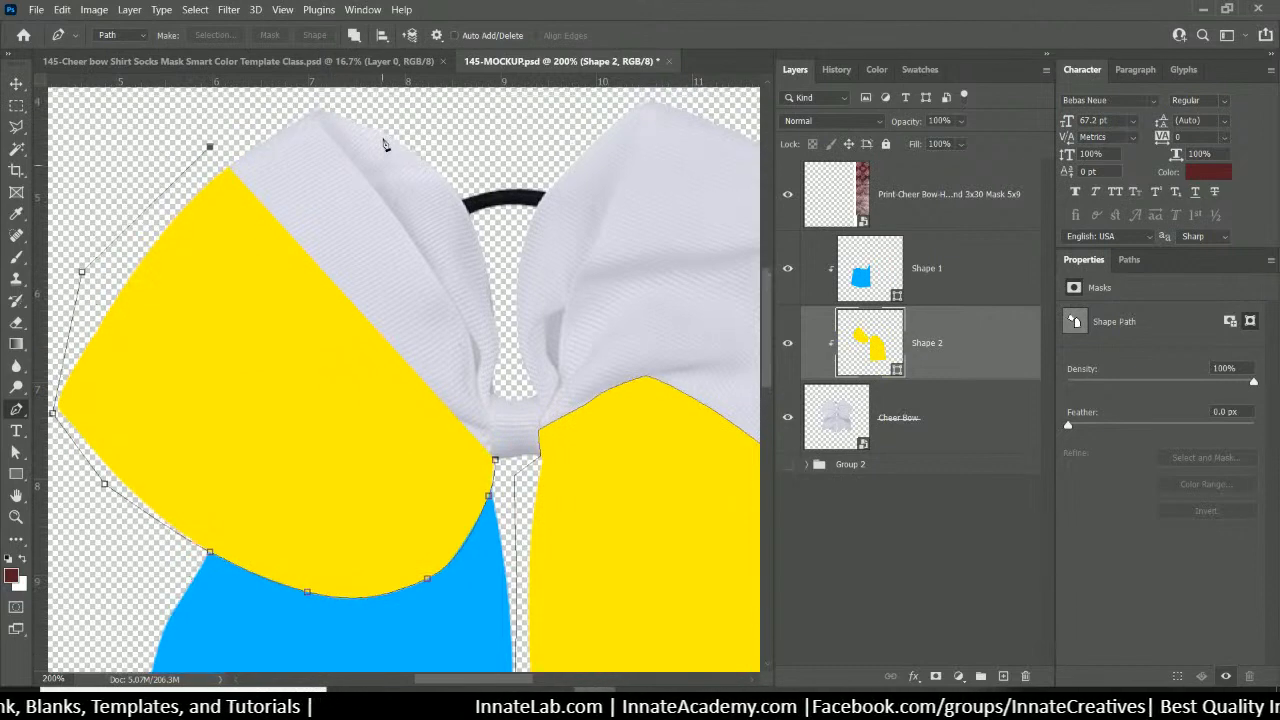
left_click(335, 137)
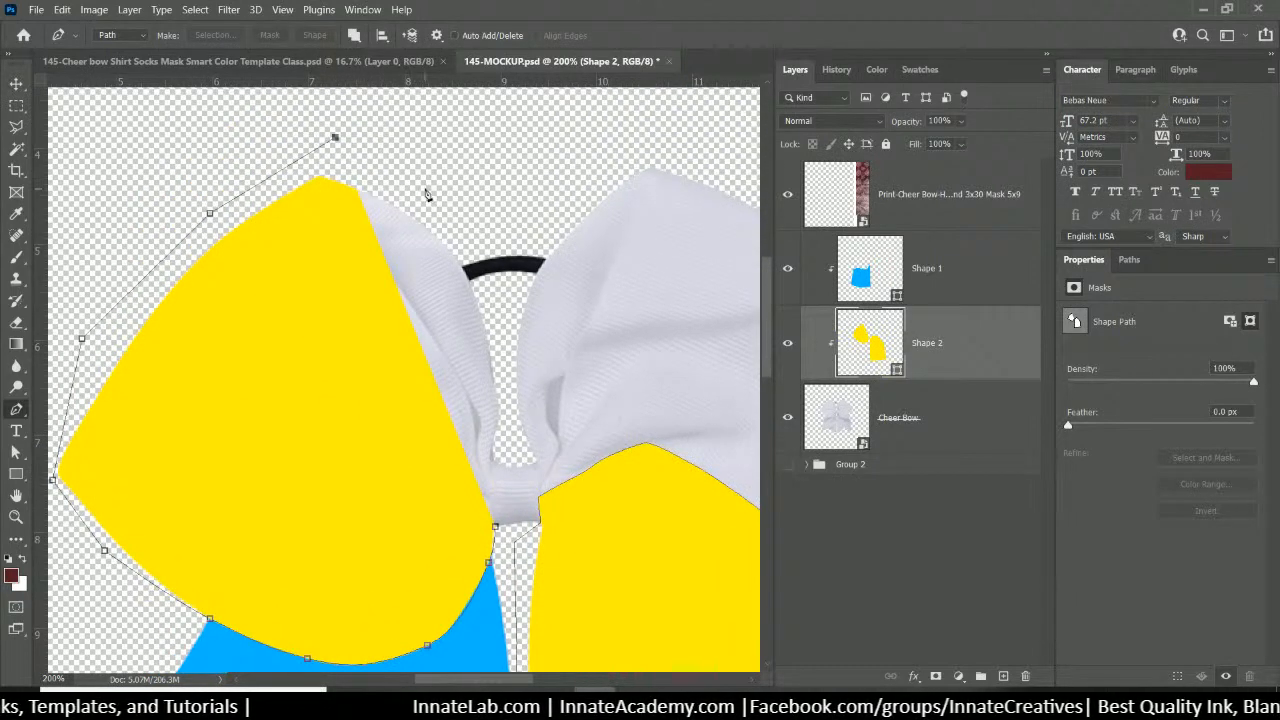
left_click(425, 188)
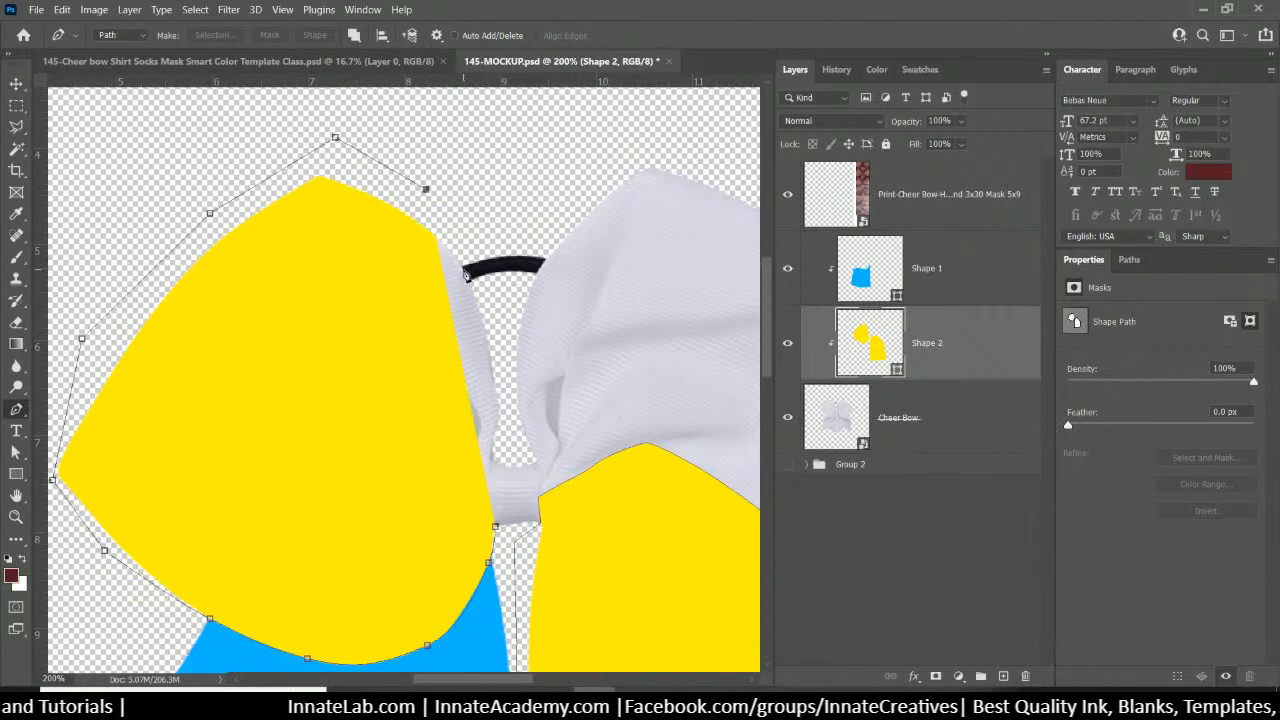
Trace the left loop's inner edge from the black band down to the knot and close the path at its starting anchor
left_click(464, 270)
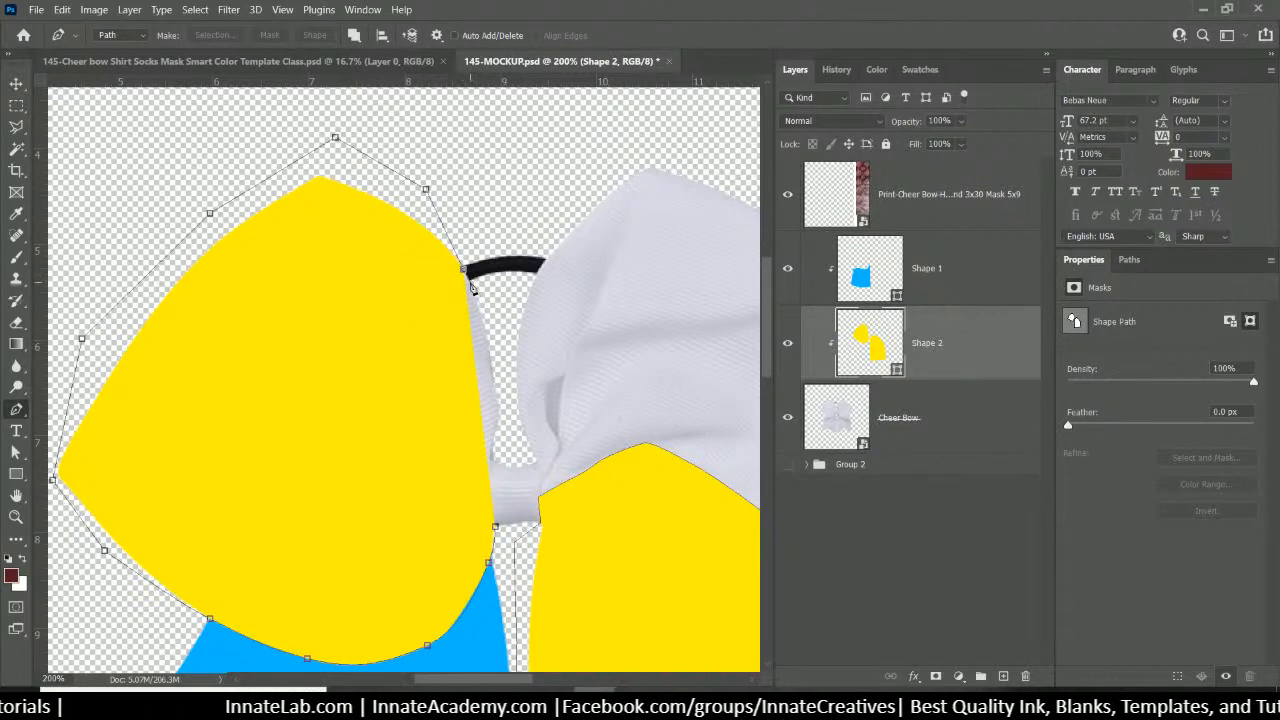
left_click(474, 284)
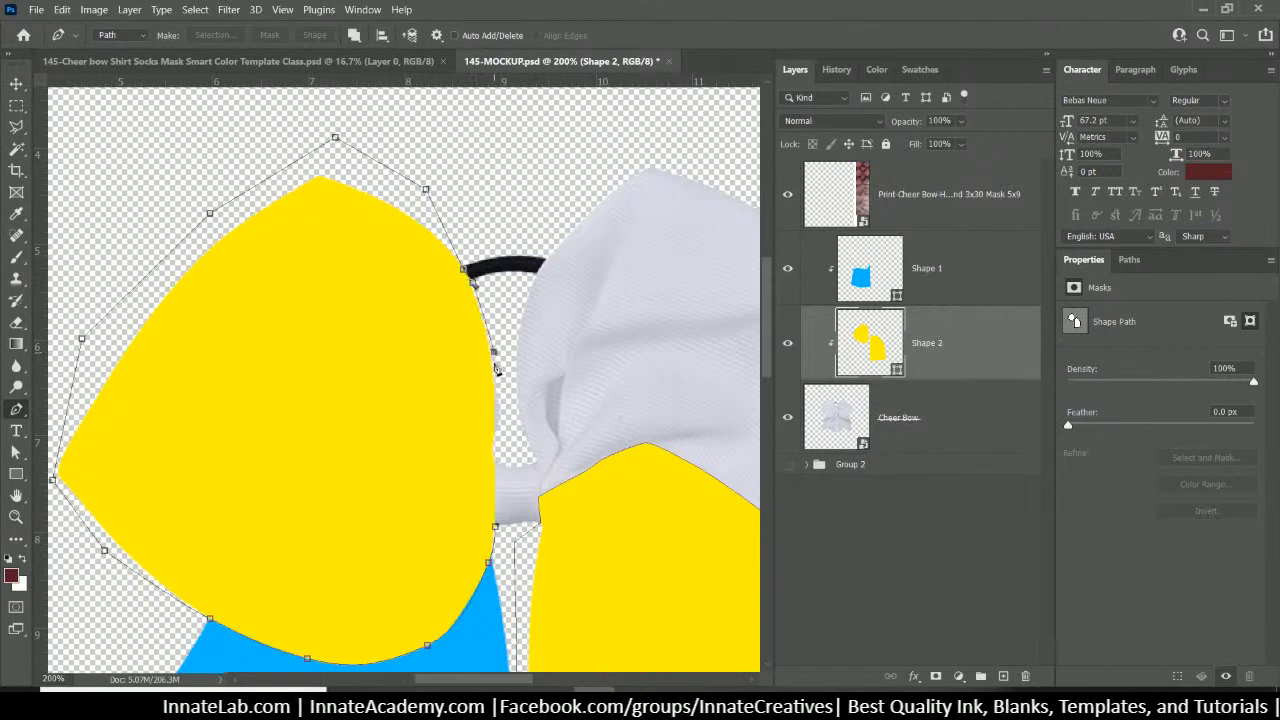
left_click(500, 428)
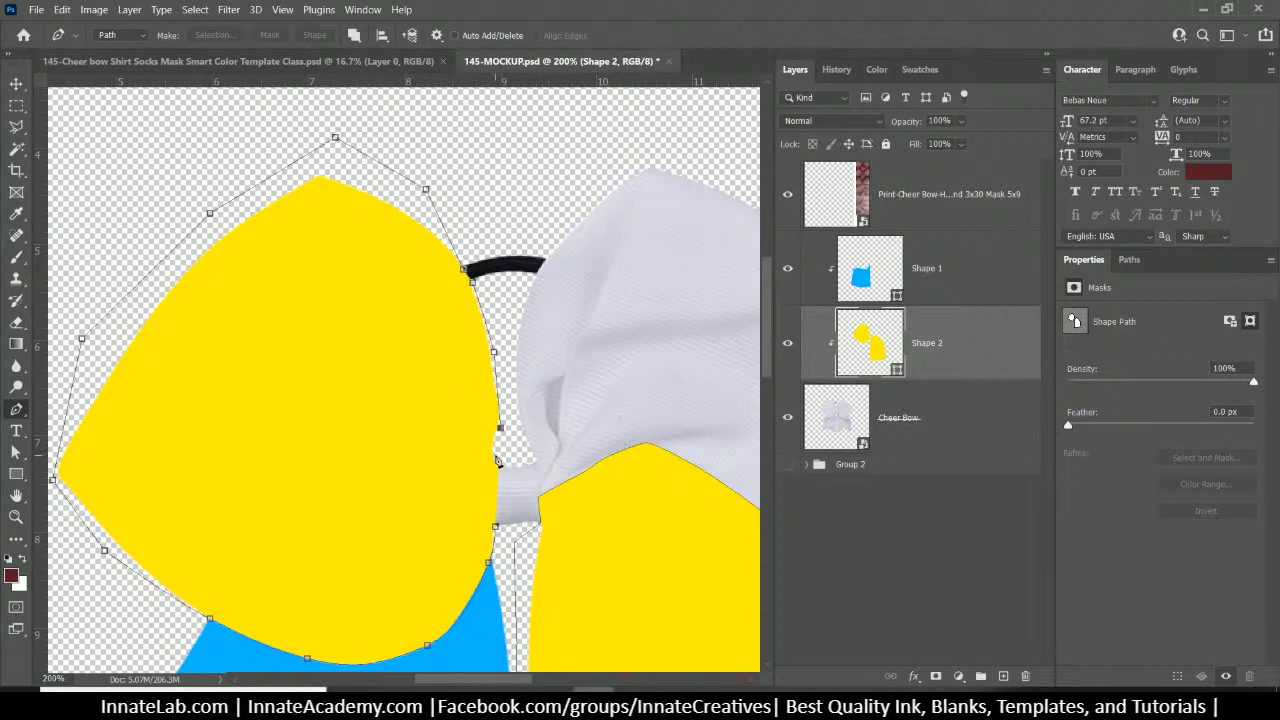
left_click(491, 461)
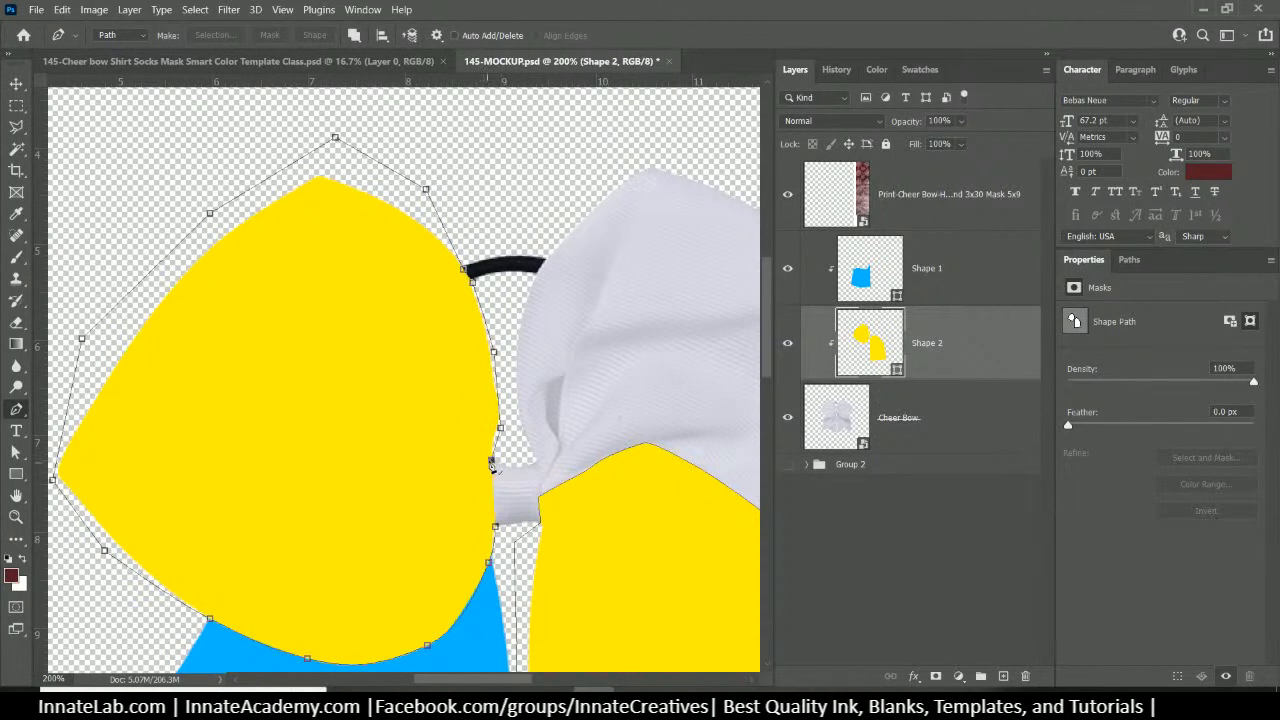
left_click(495, 527)
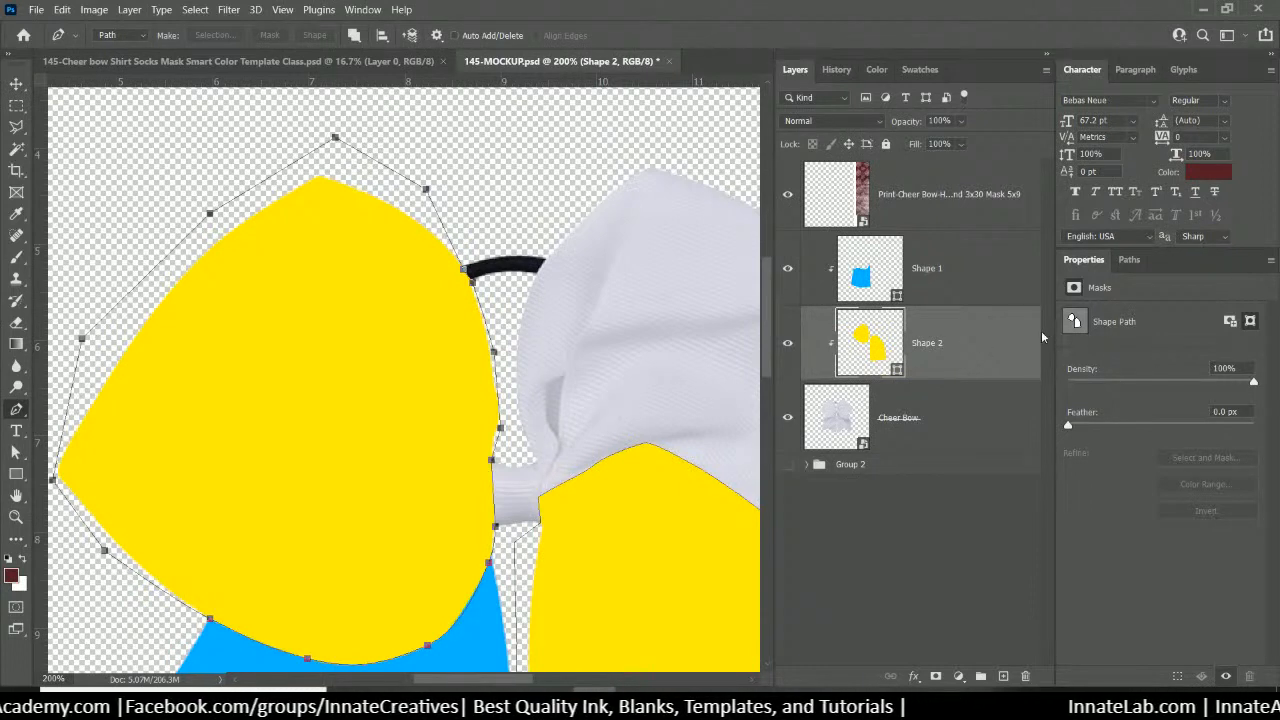
Cut the left loop's path out of the Shape 2 layer and deselect all layers
key("Delete")
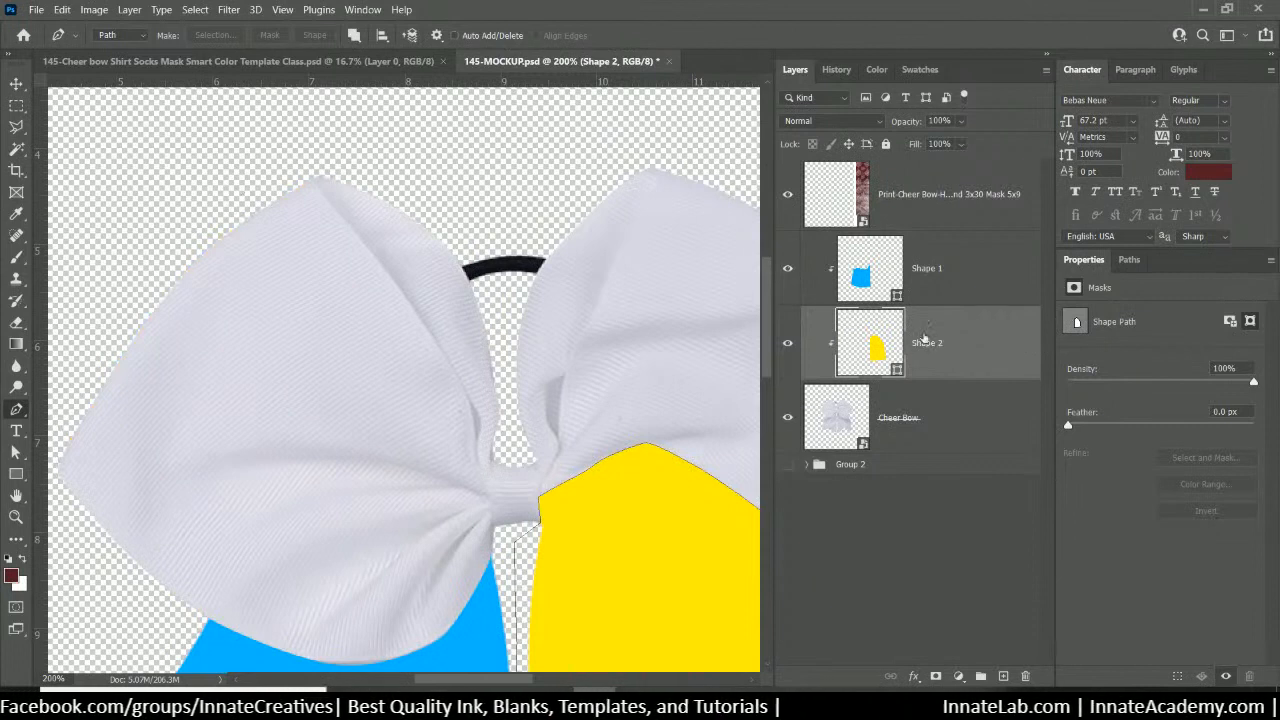
left_click(354, 35)
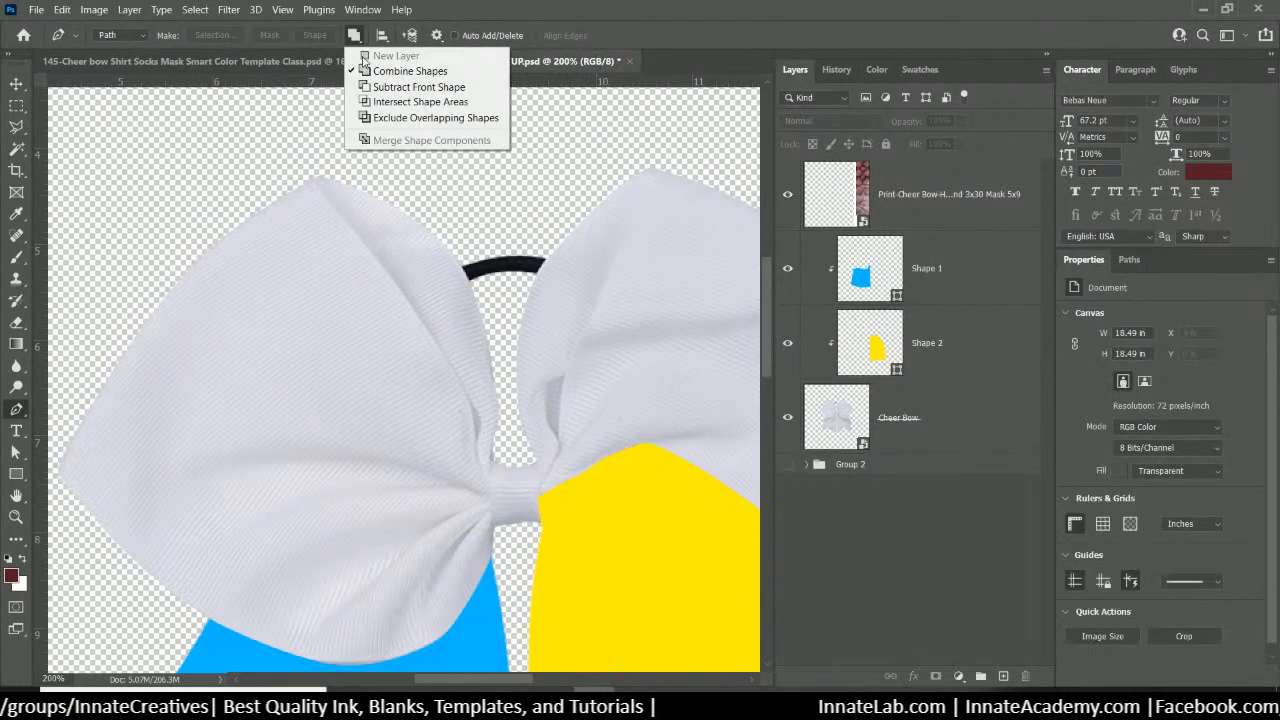
left_click(937, 556)
Try to paste the cut loop path into the Shape 1 layer
left_click(948, 262)
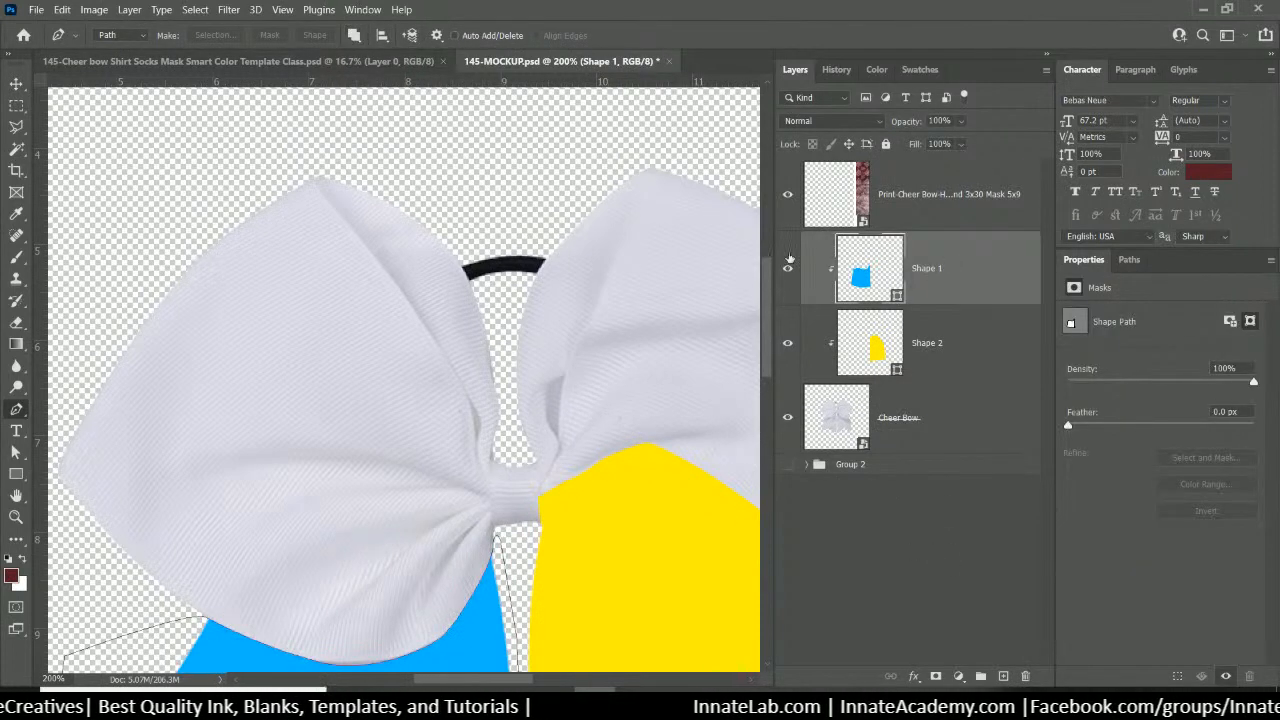
left_click(61, 9)
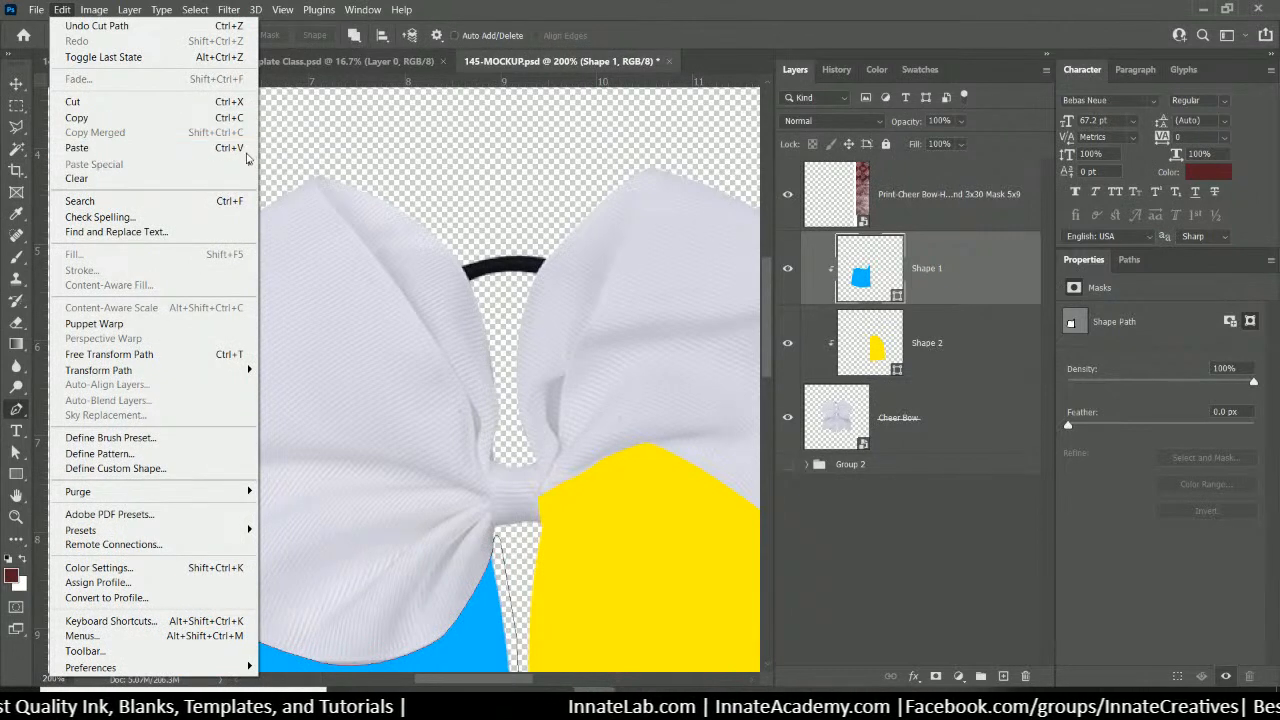
left_click(494, 12)
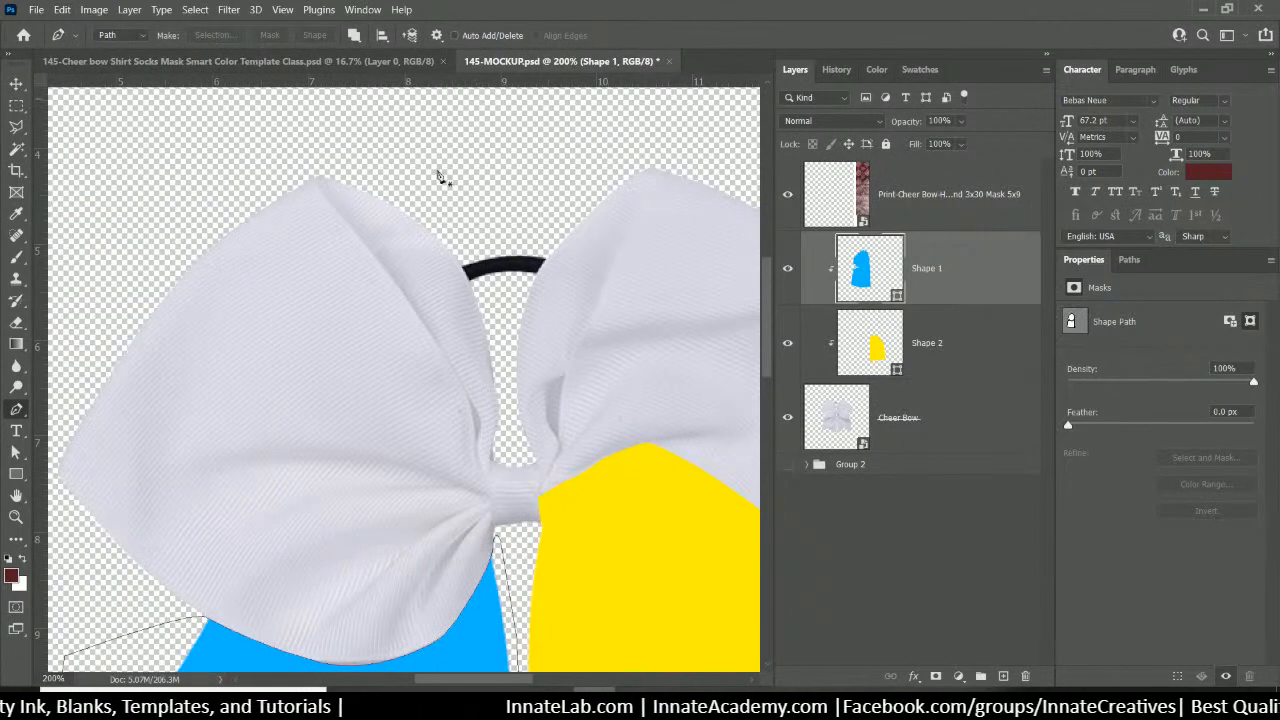
key("ctrl+v")
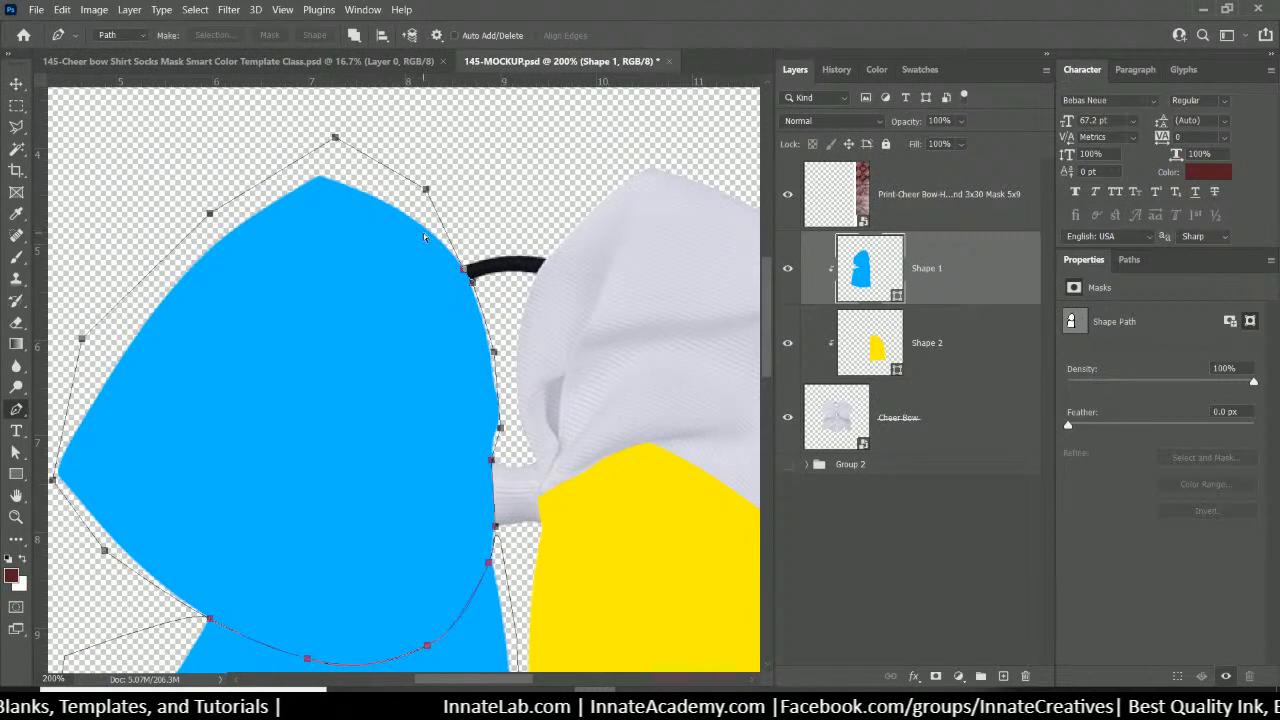
key("ctrl+z")
Add a new layer above Shape 1 and paste the cut loop path onto it as a vector mask
left_click(1003, 676)
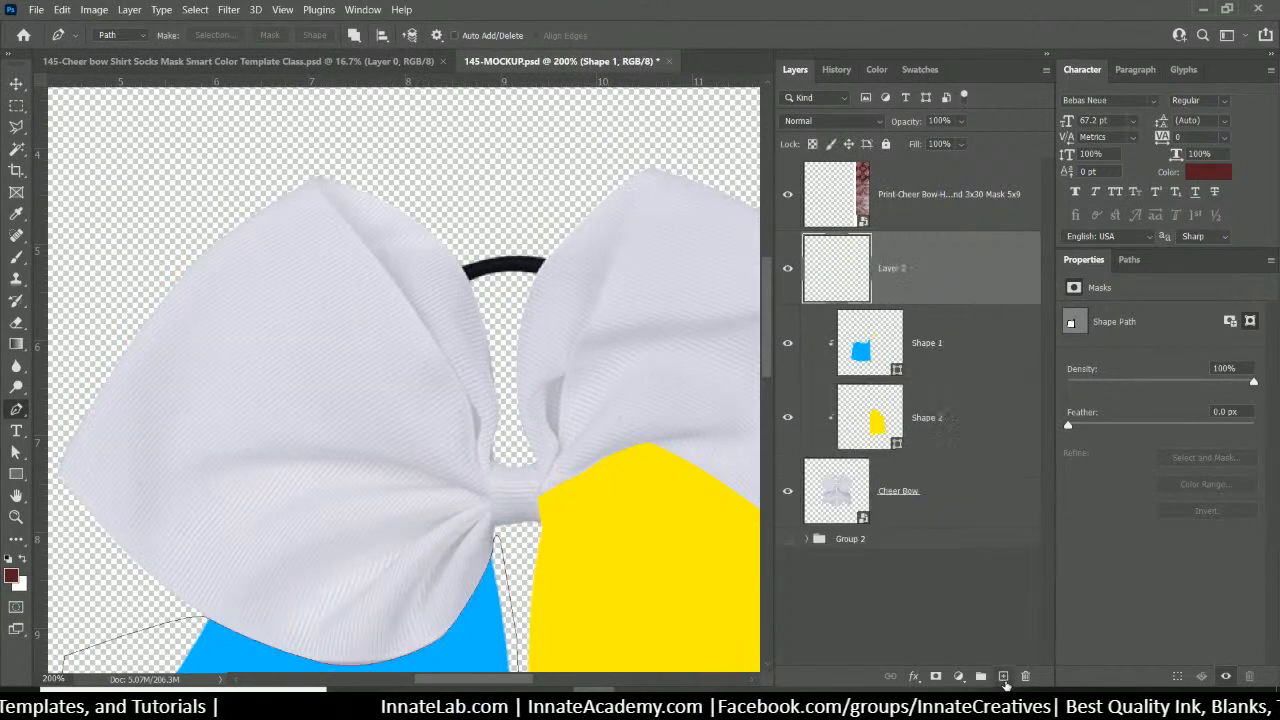
key("ctrl+v")
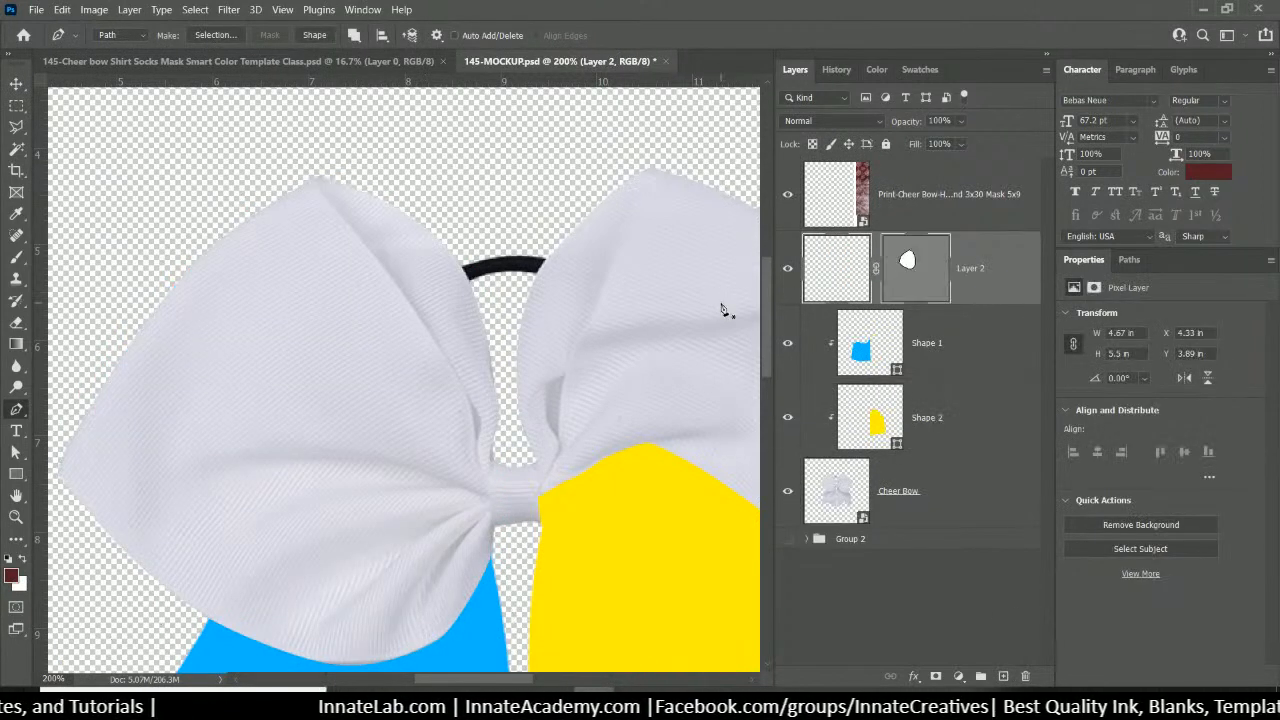
left_click(926, 290)
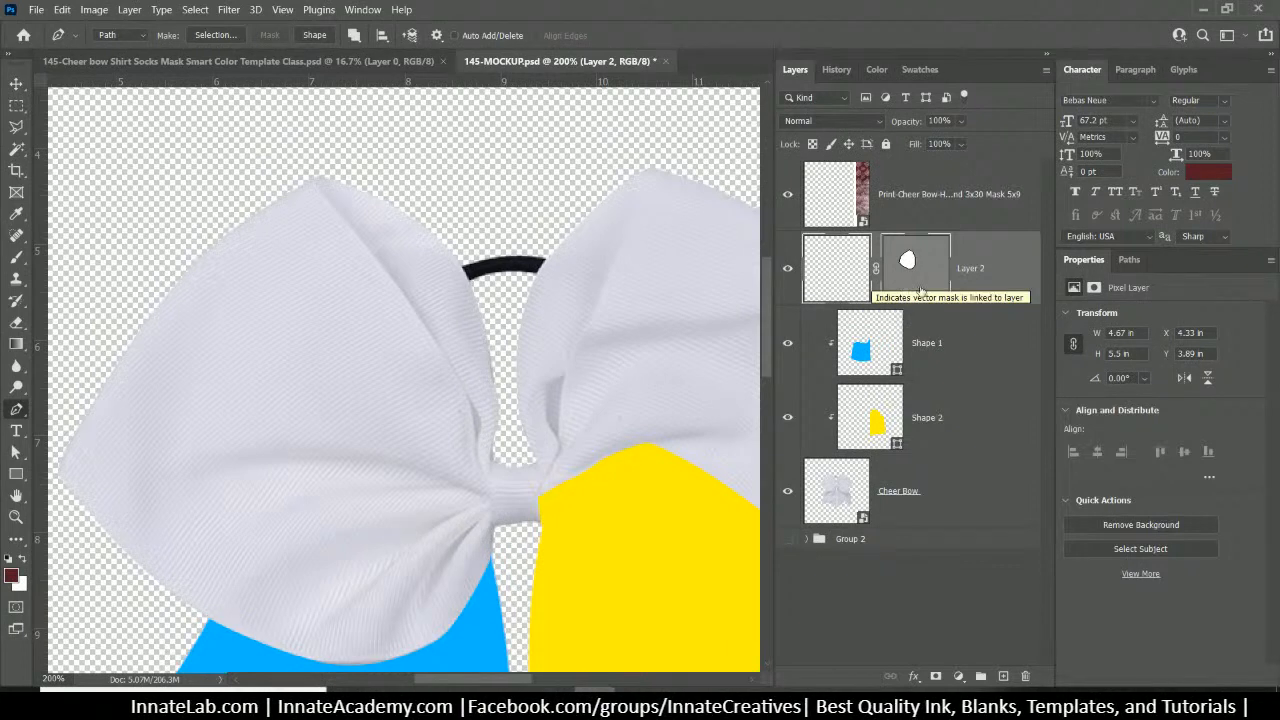
Move Layer 2 between Shape 1 and Shape 2 in the clipped stack and load Shape 1's outline as a selection
left_click(840, 282)
left_click_drag(840, 282, 869, 280)
left_click_drag(883, 345, 886, 280)
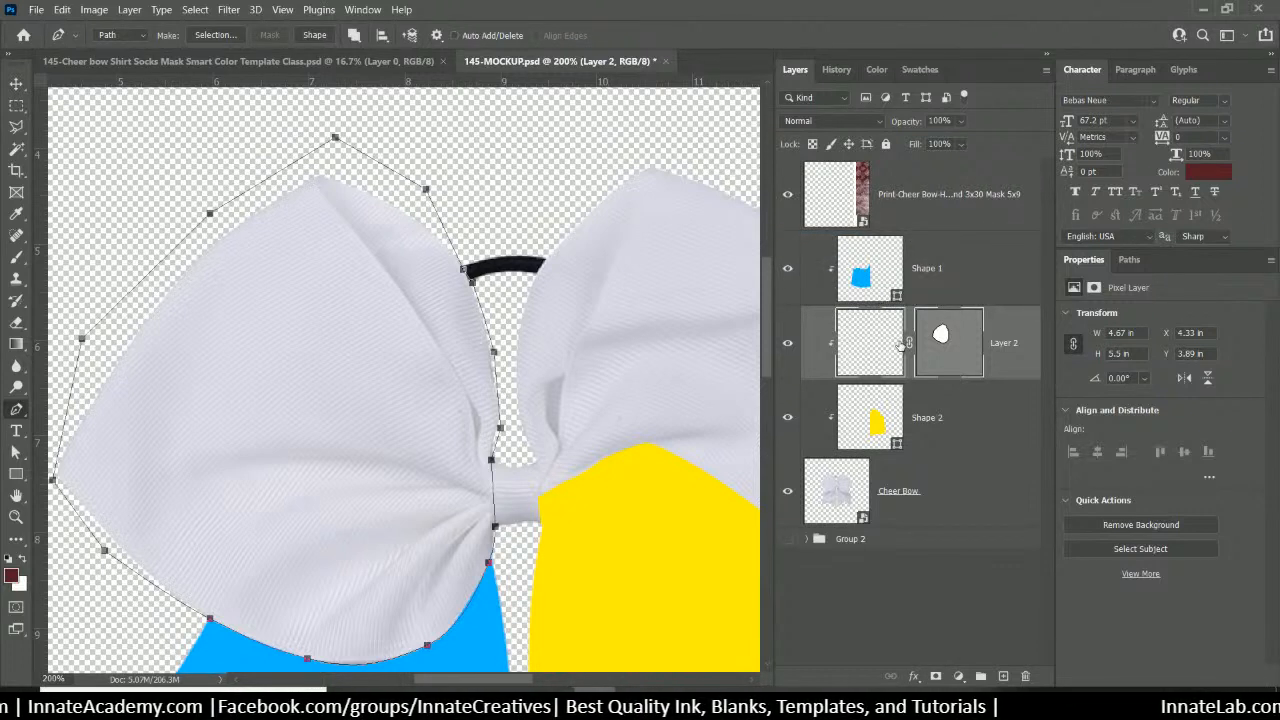
left_click(863, 278, "ctrl")
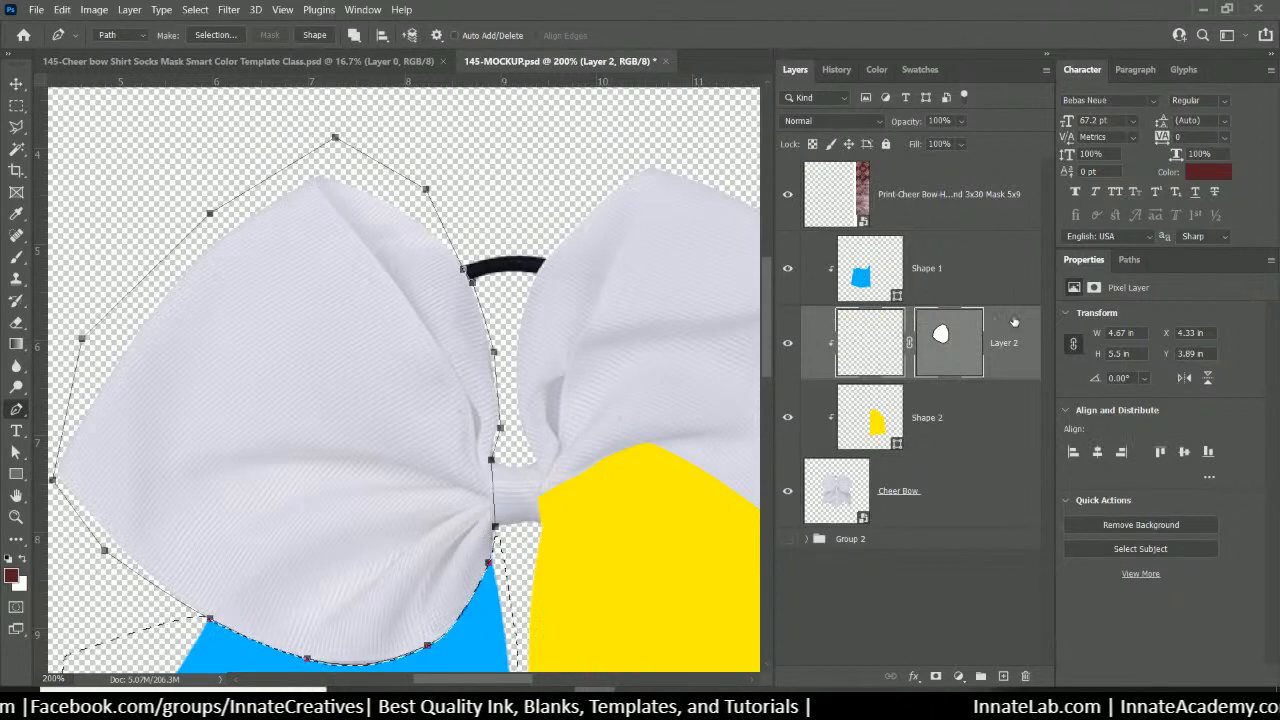
key("ctrl+minus")
key("ctrl+minus")
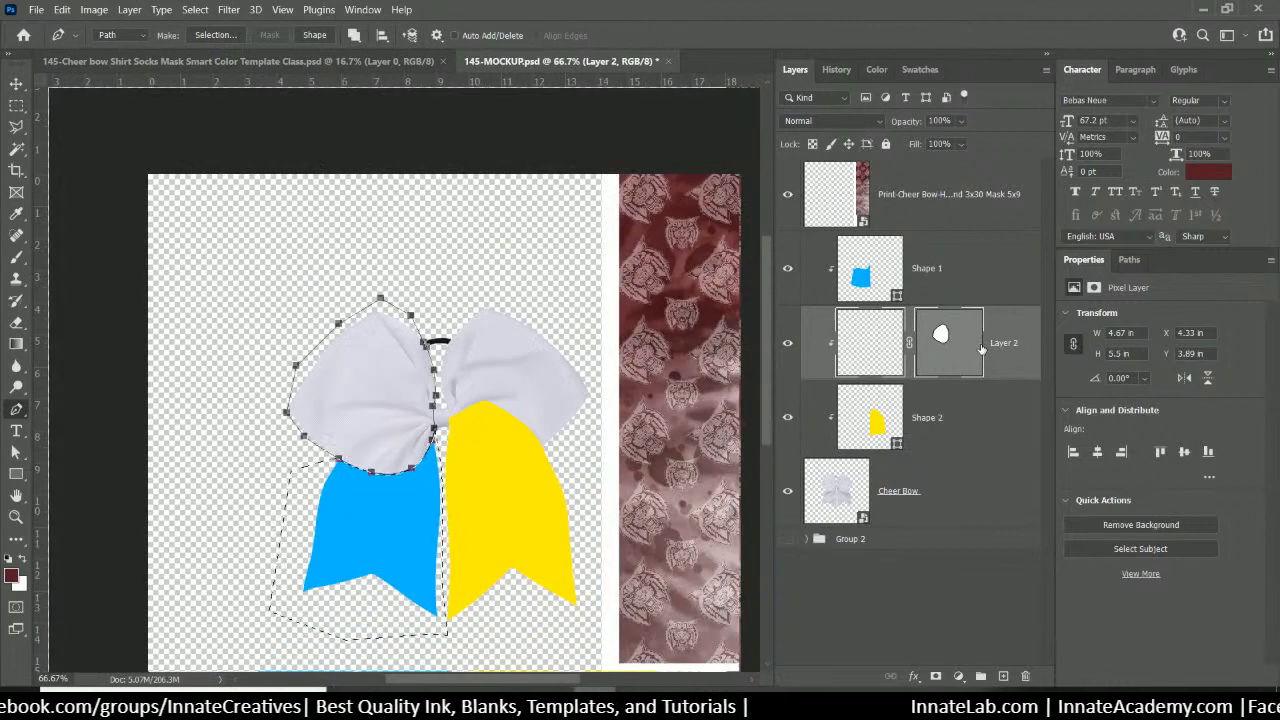
key("ctrl+plus")
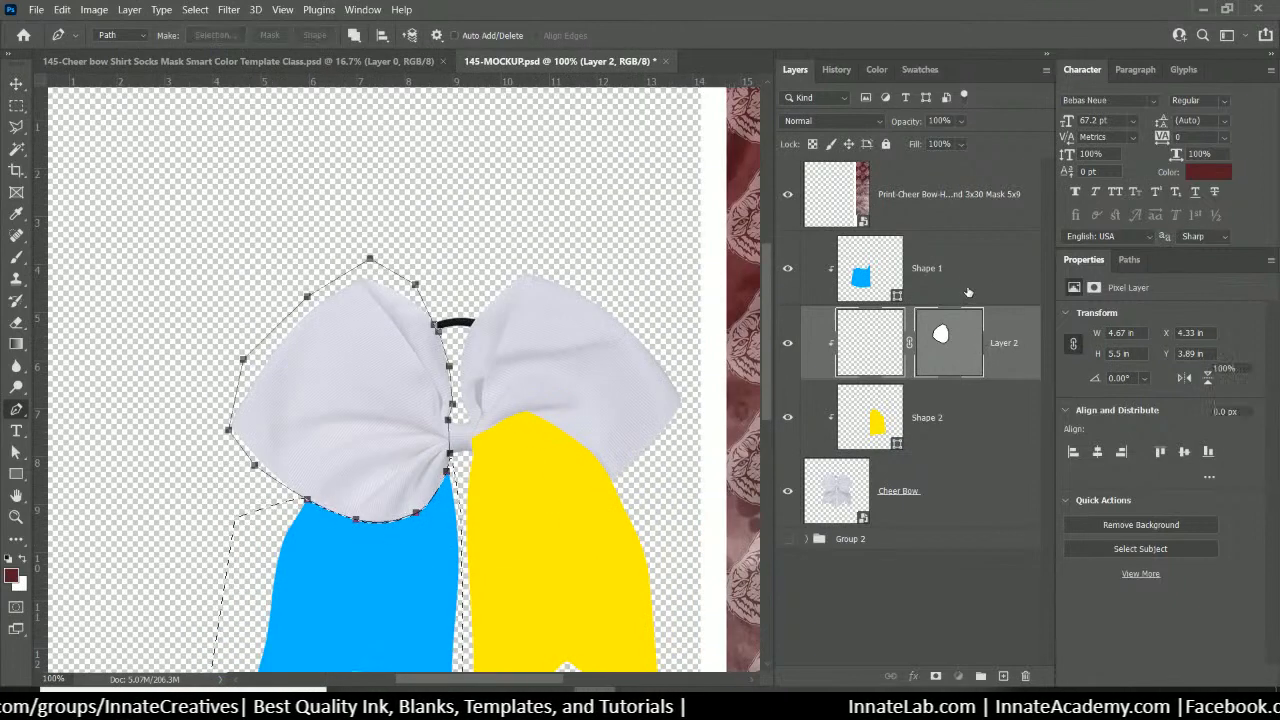
Add a new layer above Shape 1 and trace a path from the knot up the lower part of the right loop's inner fold
left_click(969, 287)
left_click(1003, 677)
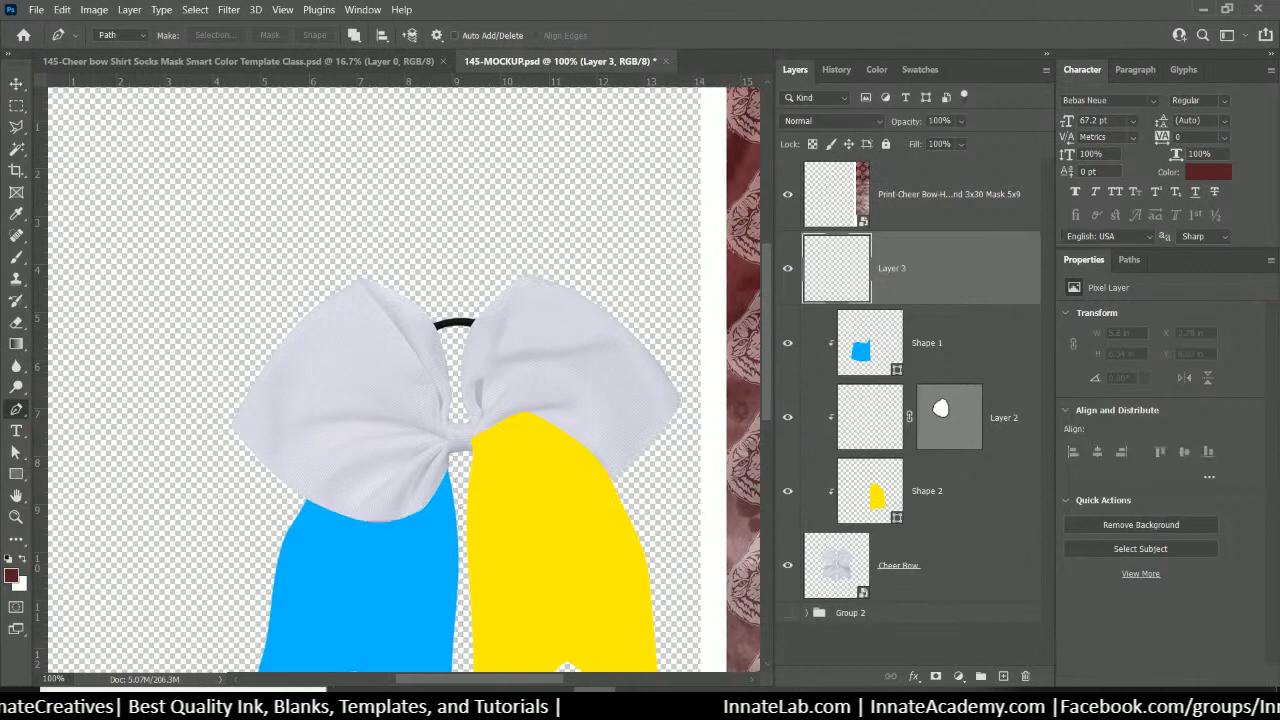
key("ctrl+plus")
key("ctrl+plus")
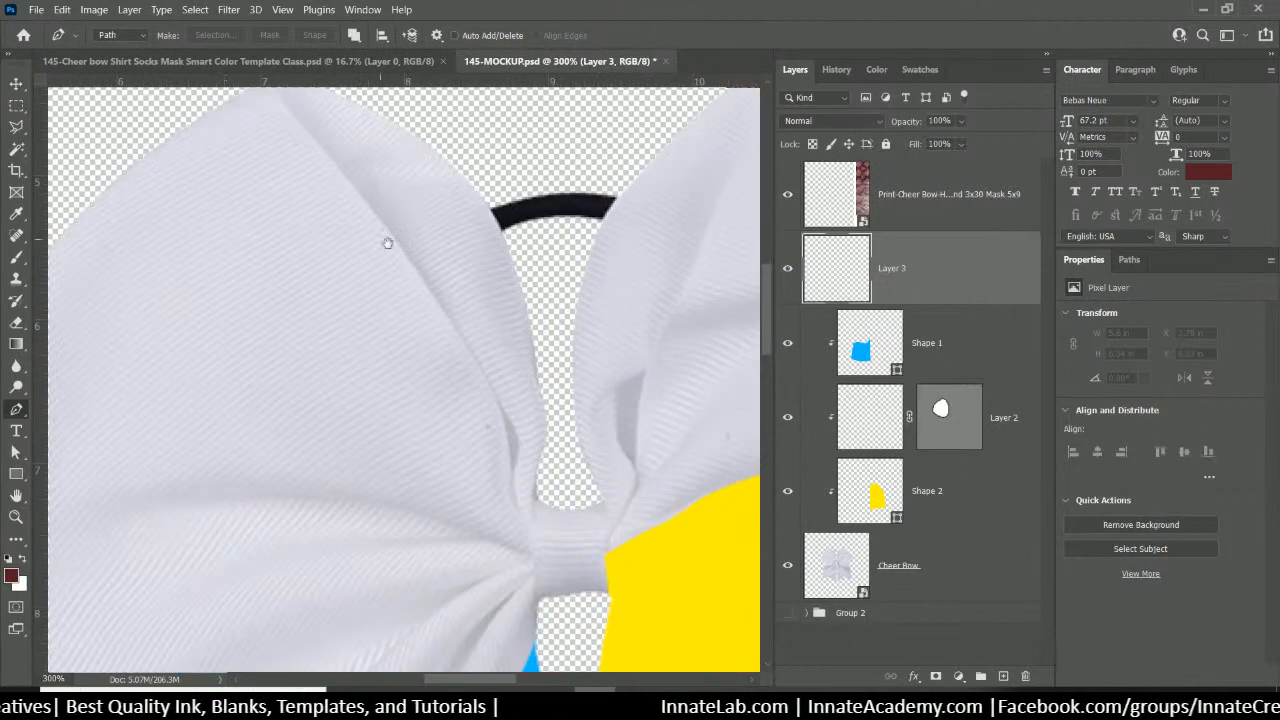
left_click_drag(518, 362, 186, 415)
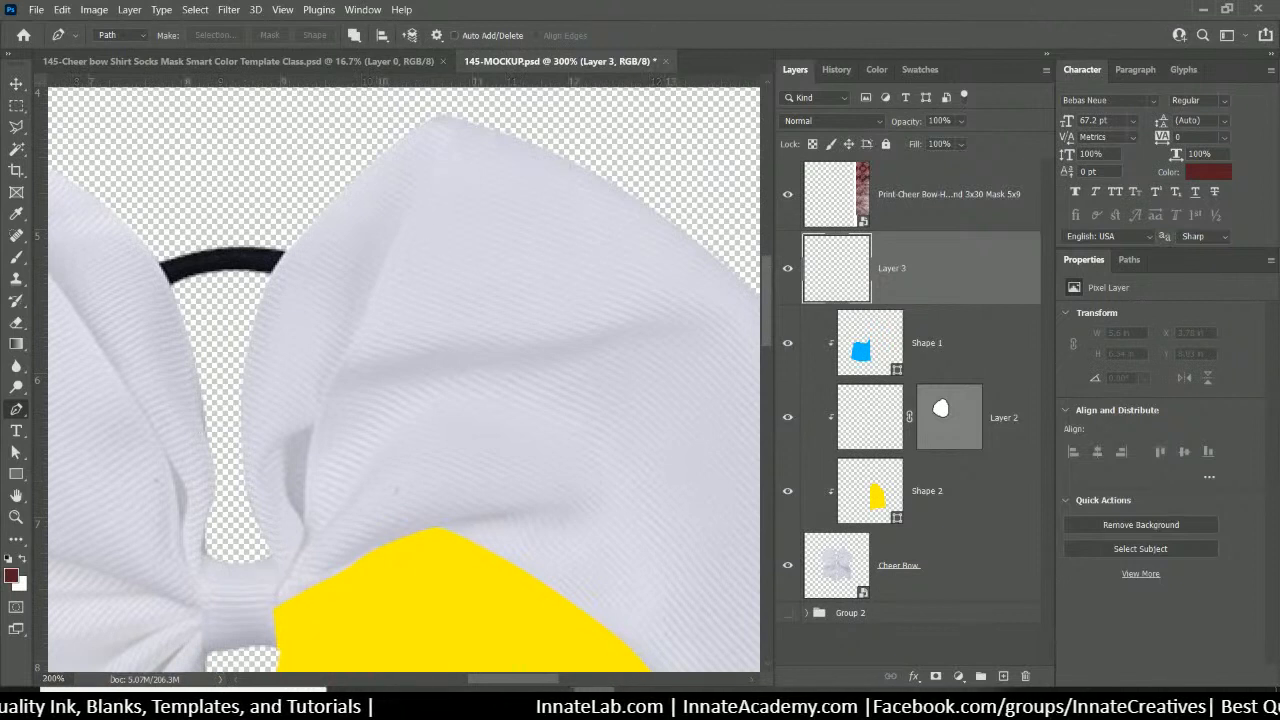
key("ctrl+minus")
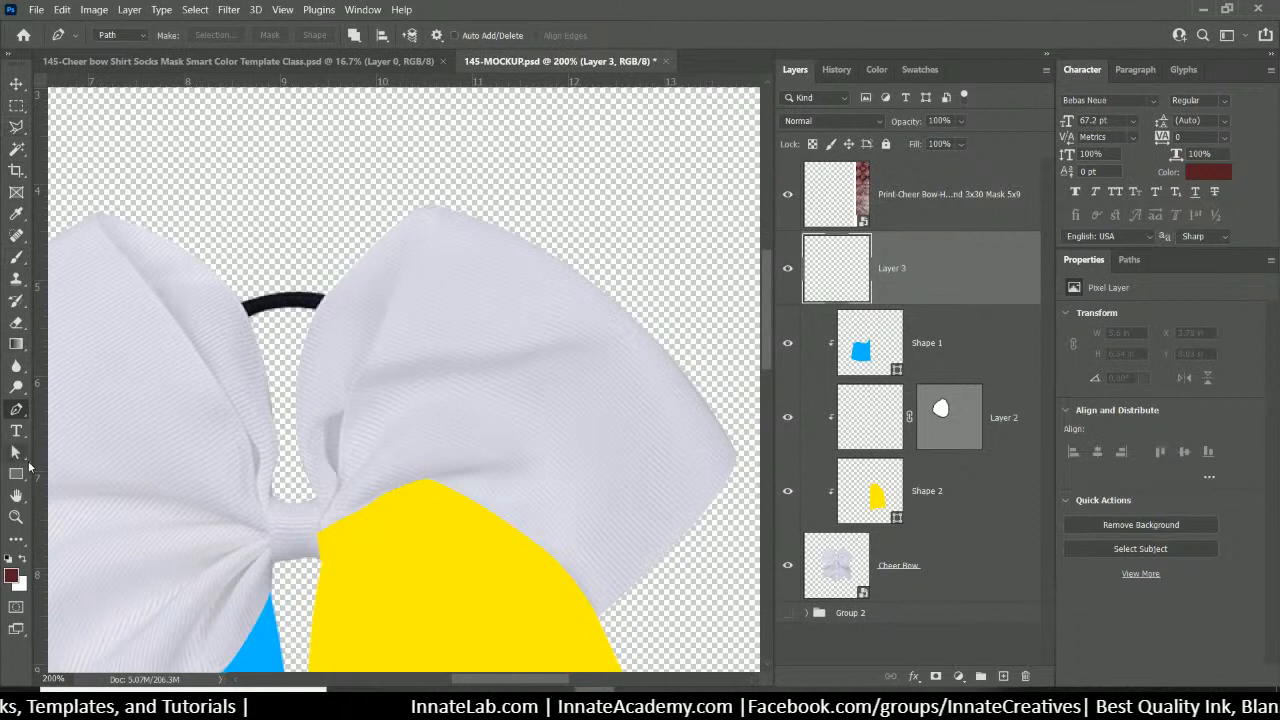
left_click(320, 530)
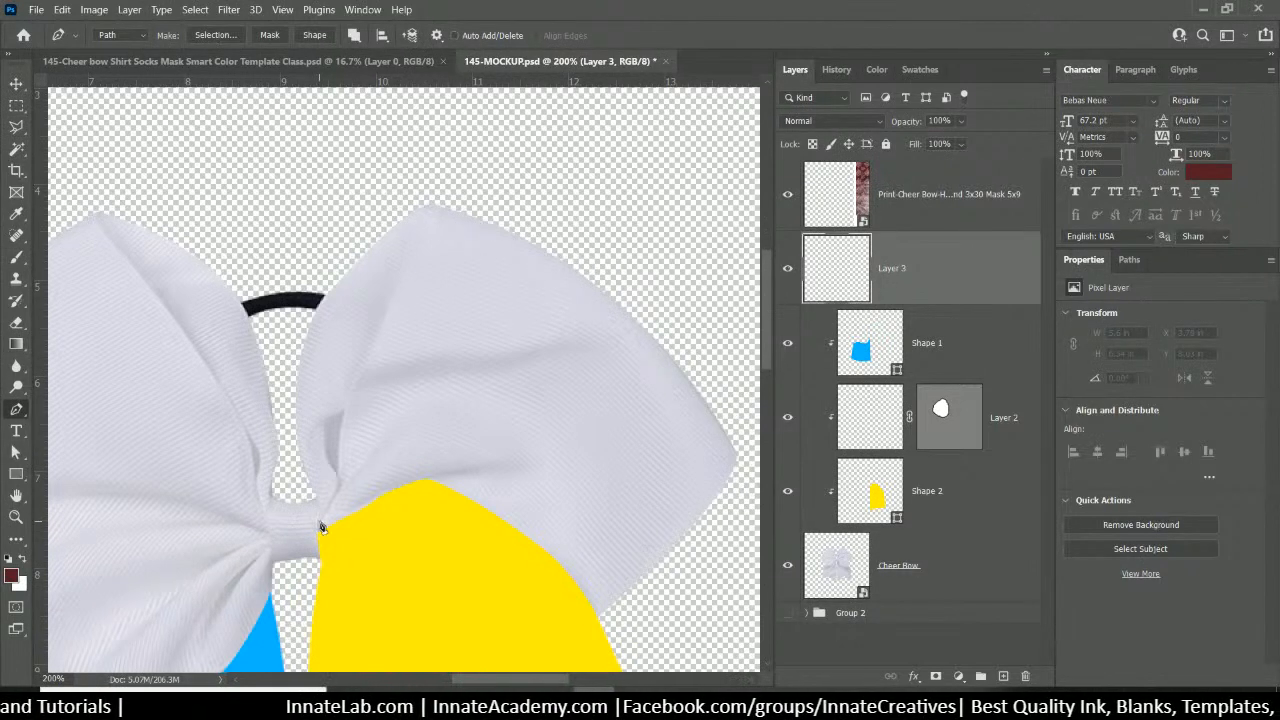
left_click(328, 519)
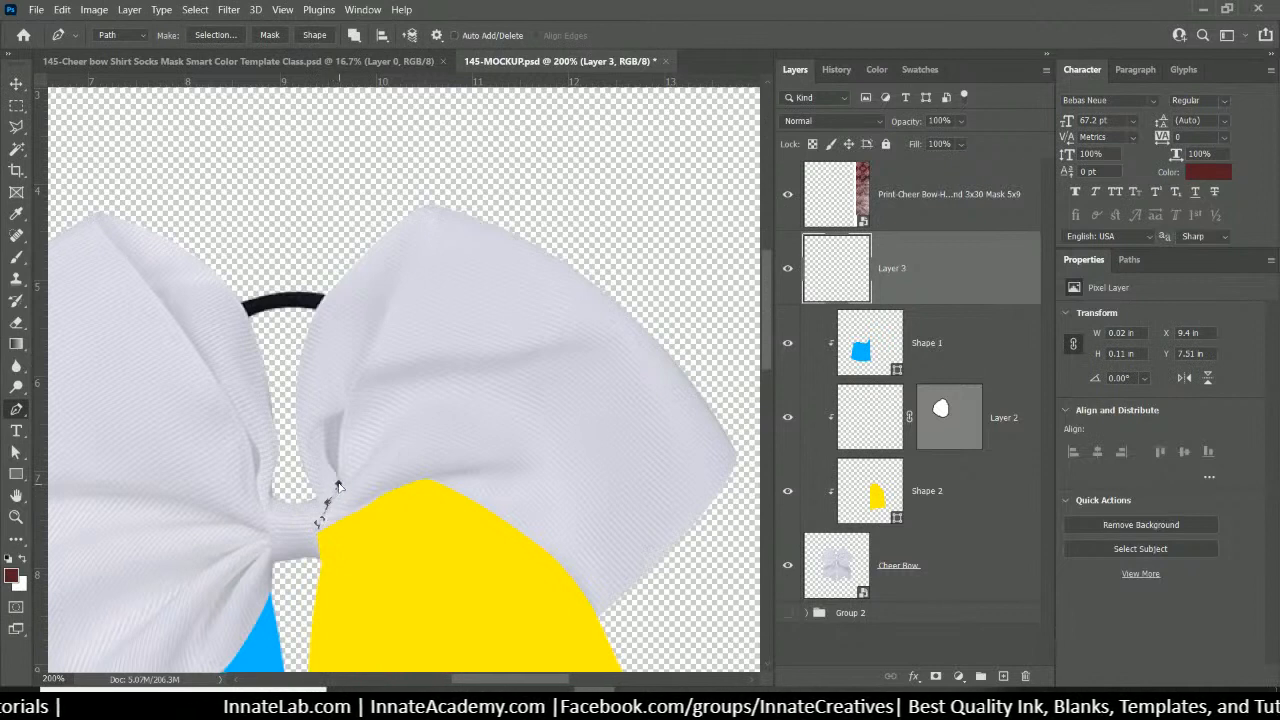
left_click(337, 486)
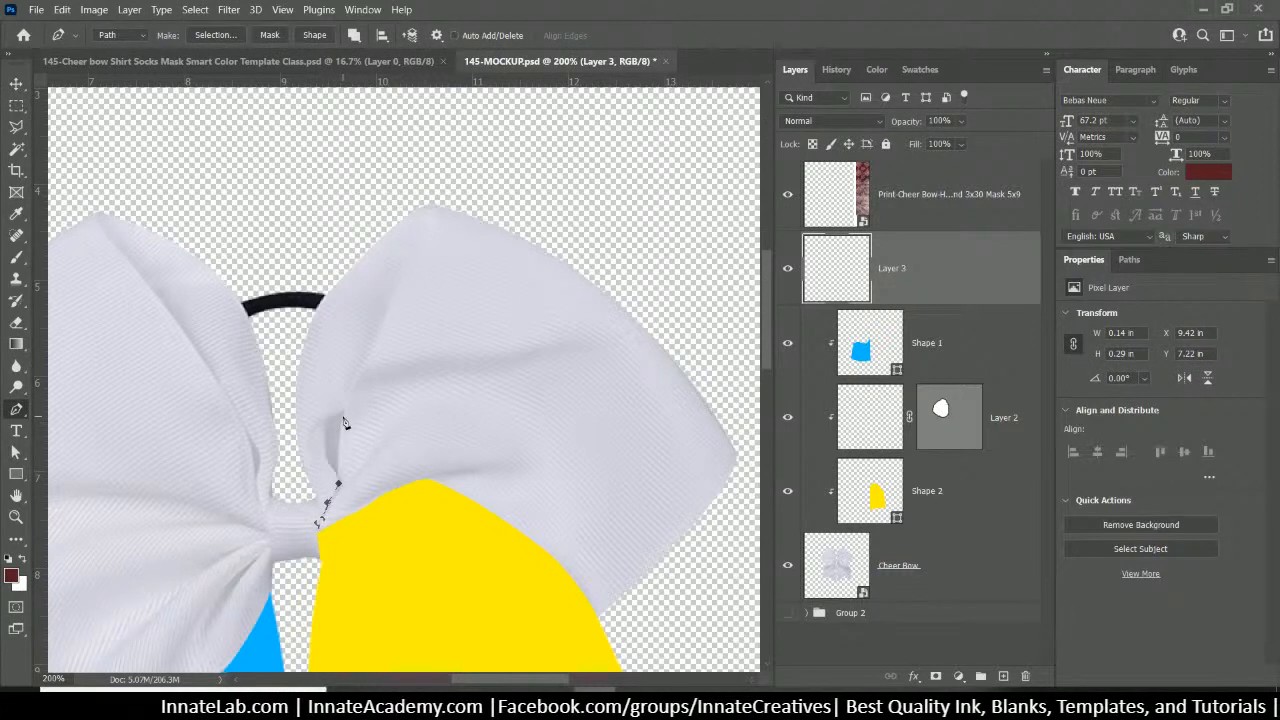
left_click(338, 434)
left_click(345, 396)
left_click(362, 371)
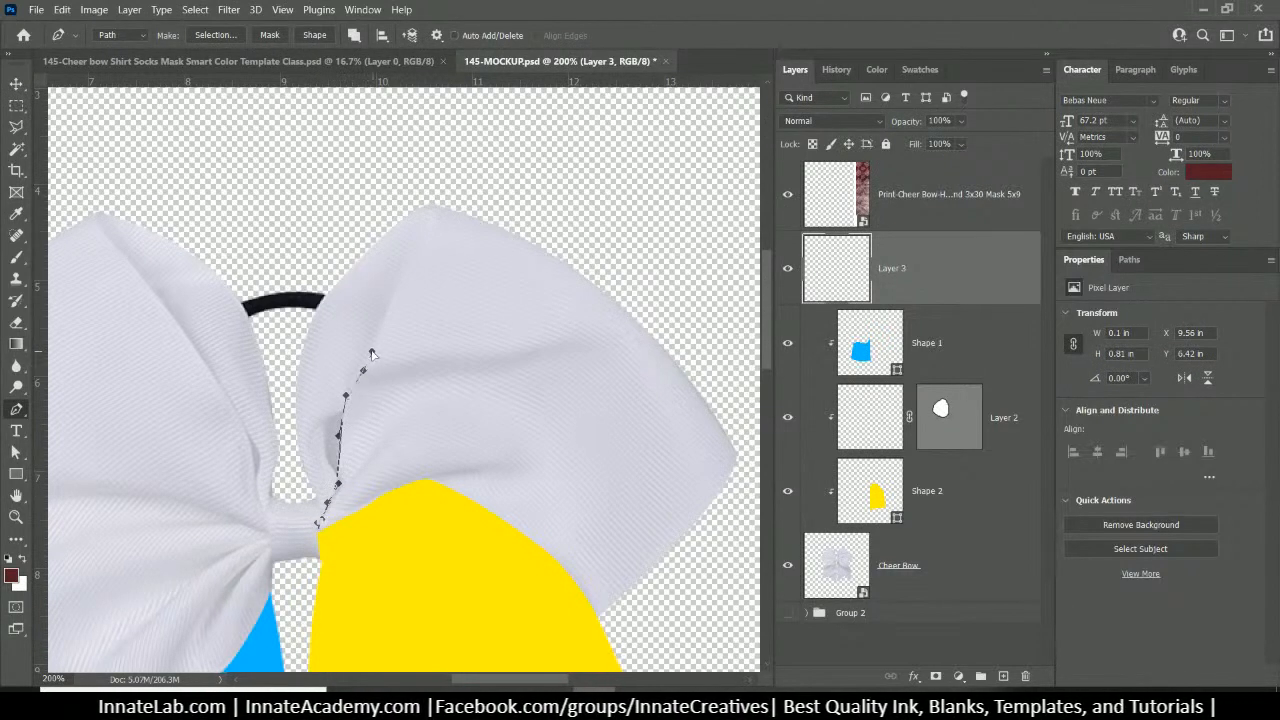
left_click(372, 351)
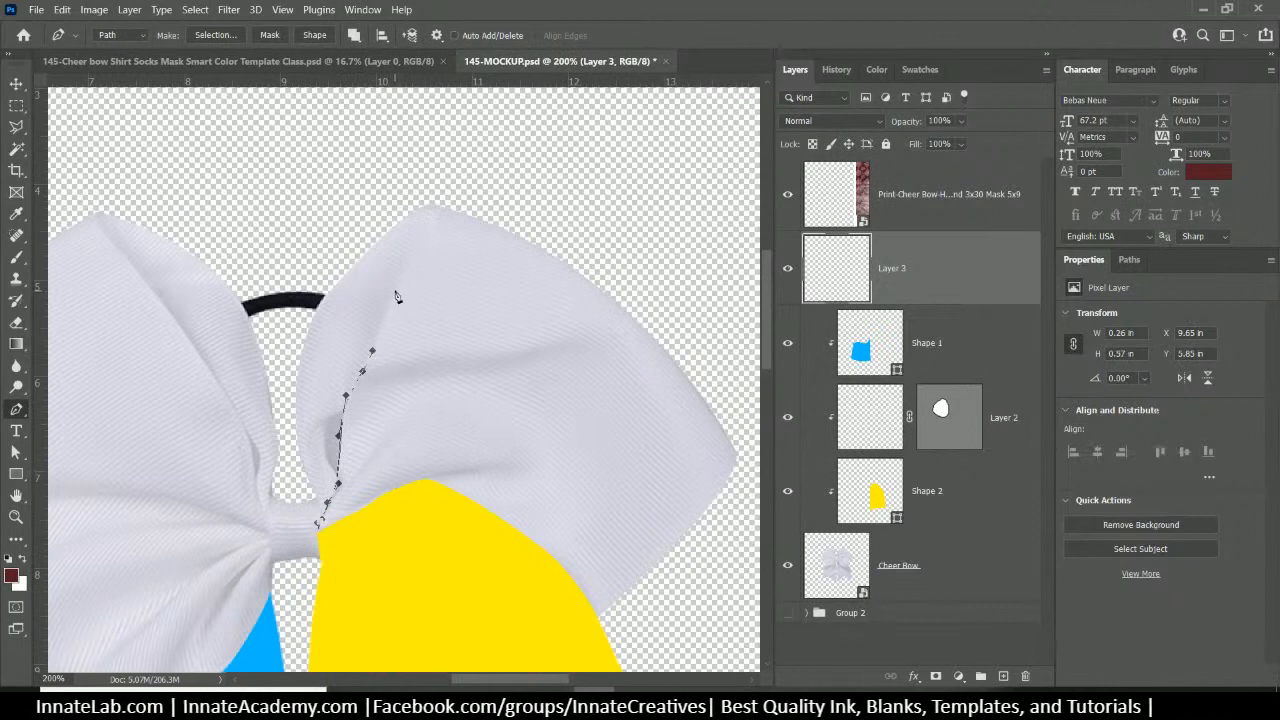
Continue the path along the upper part of the right loop's inner fold to the loop's peak
left_click(389, 307)
left_click(404, 279)
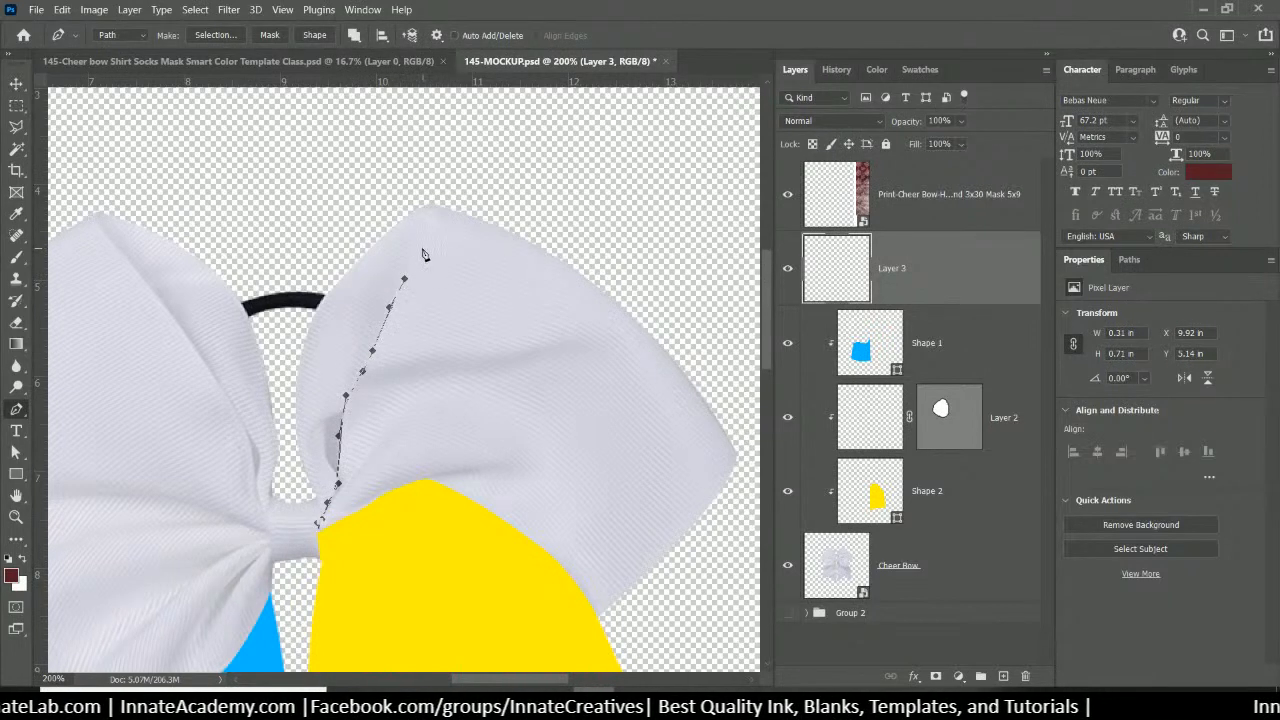
left_click(416, 254)
left_click(432, 231)
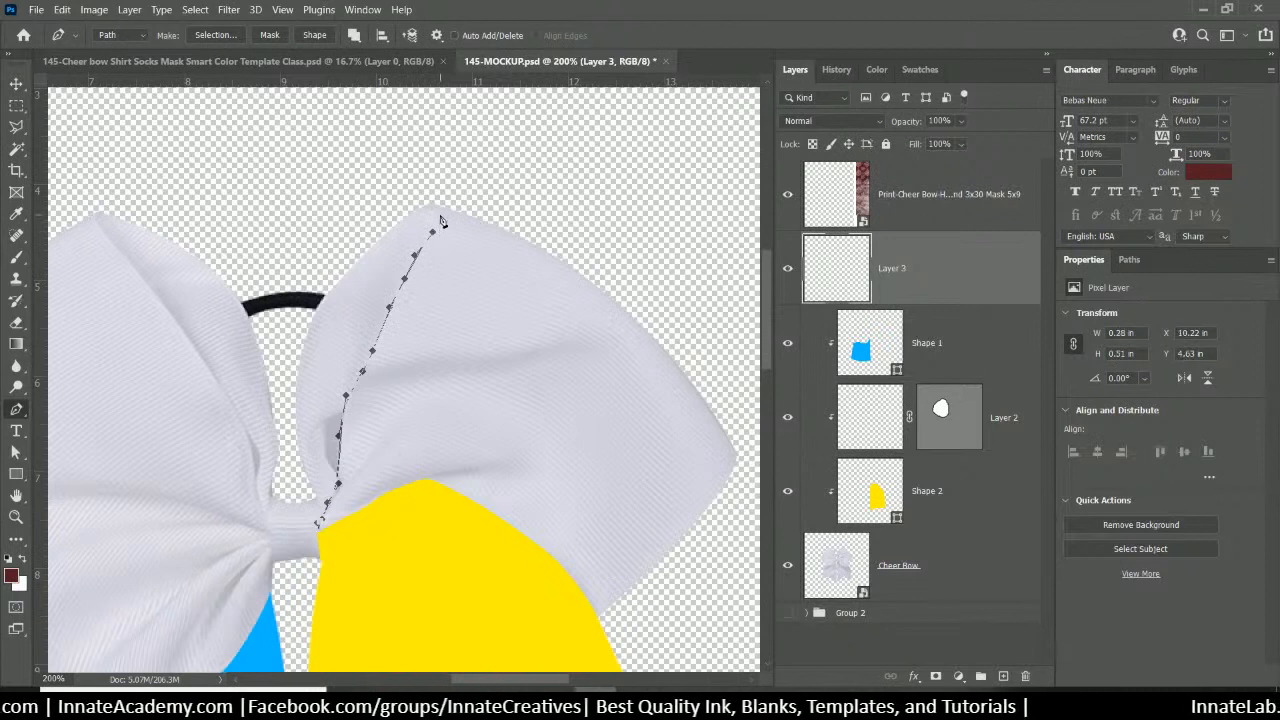
left_click(429, 209)
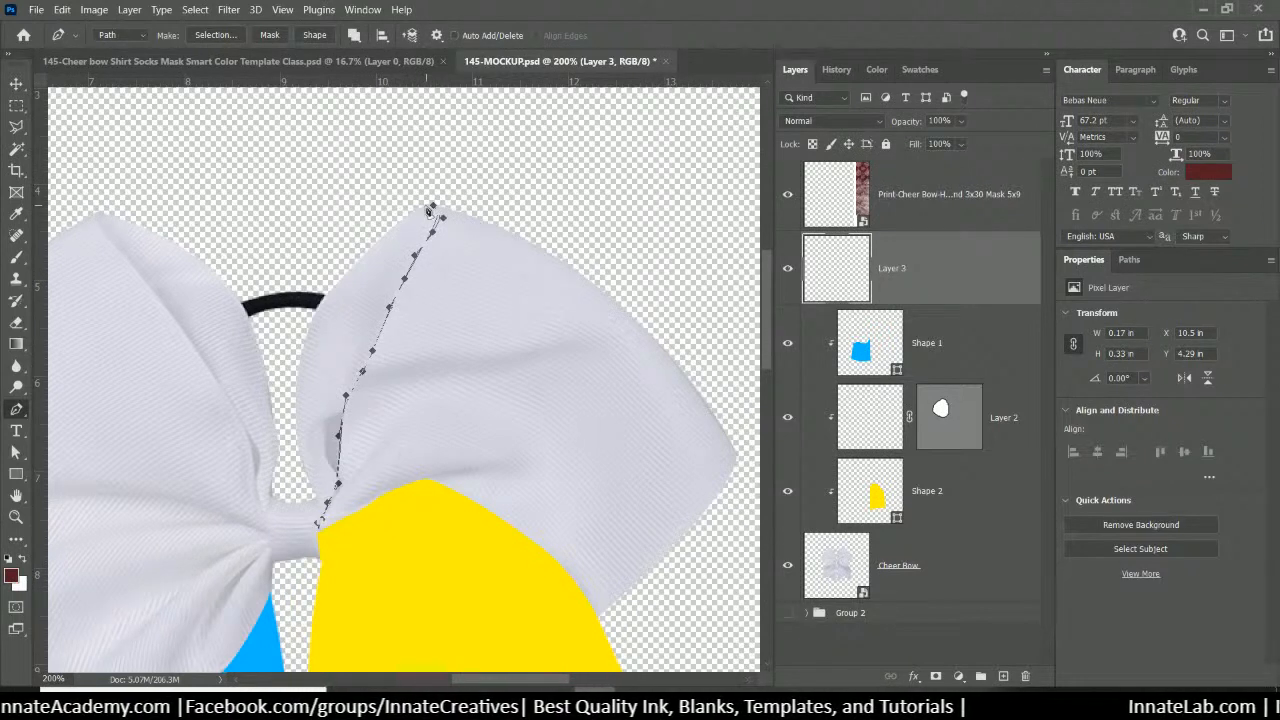
left_click(437, 205)
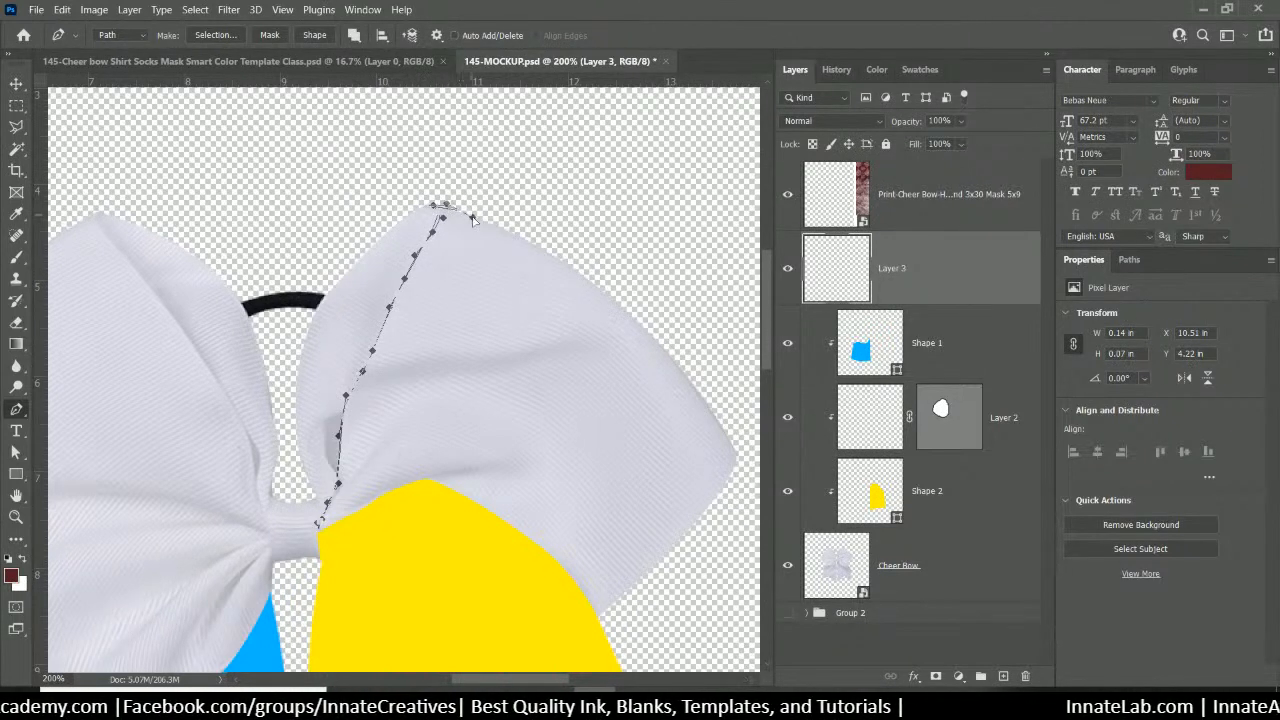
Carry the path around the right loop's outer side, back along the yellow tail's upper edge, and close it at the knot
left_click(474, 215)
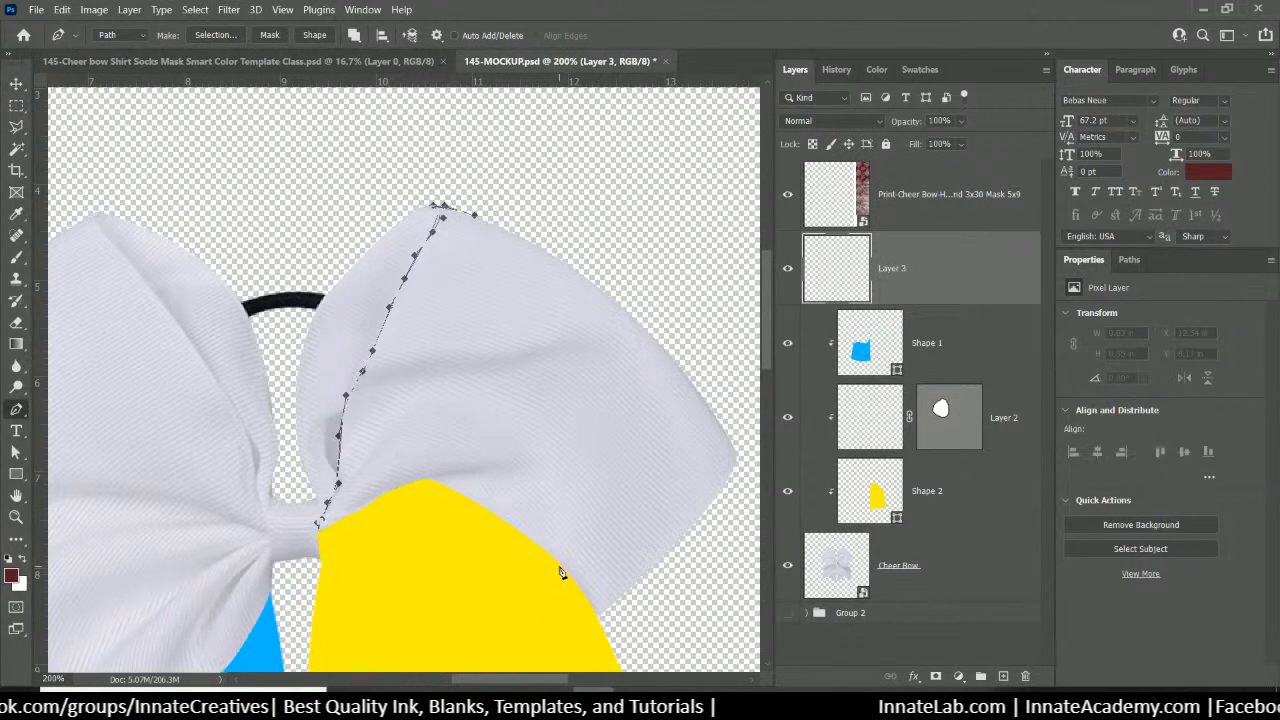
left_click_drag(561, 566, 541, 547)
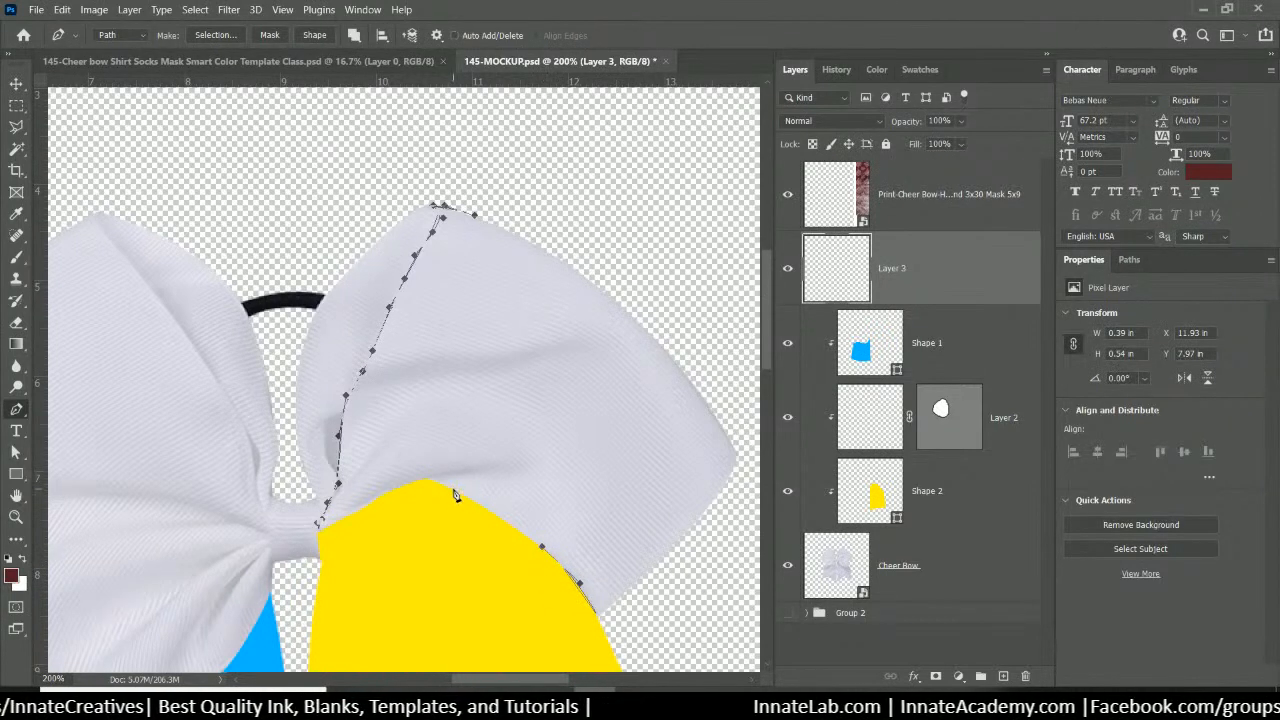
left_click_drag(454, 490, 434, 481)
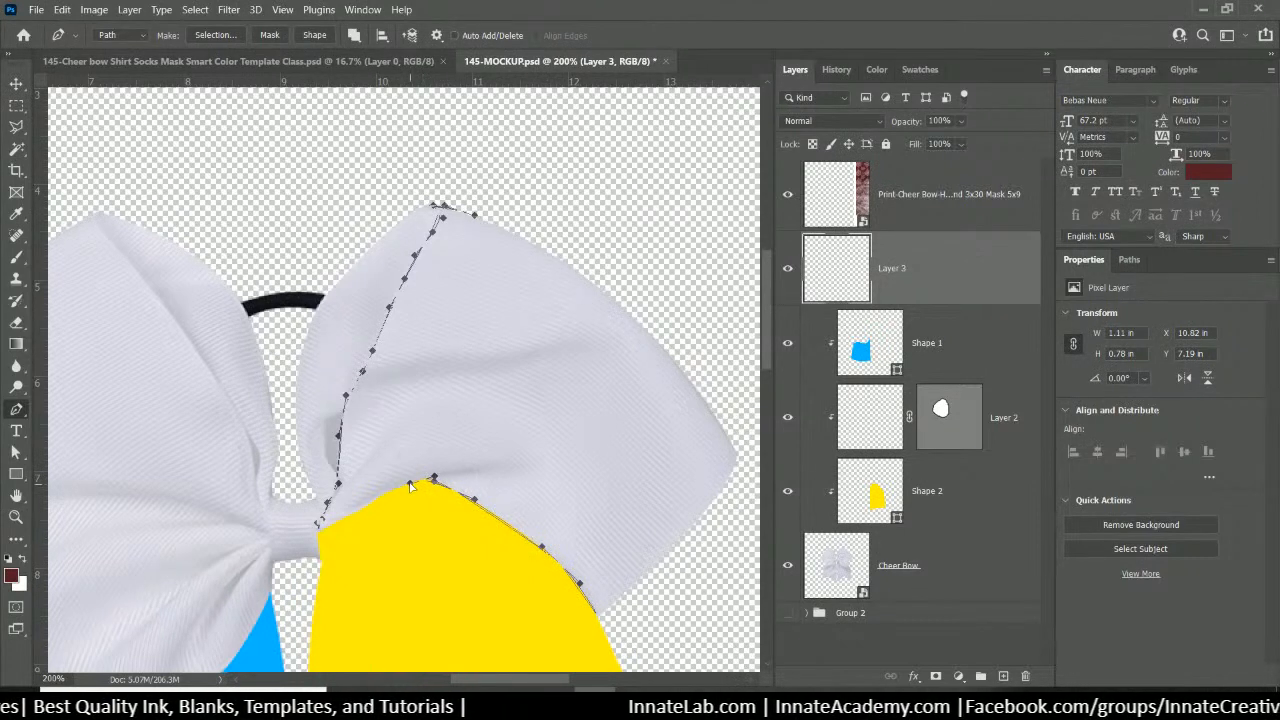
left_click_drag(409, 483, 343, 521)
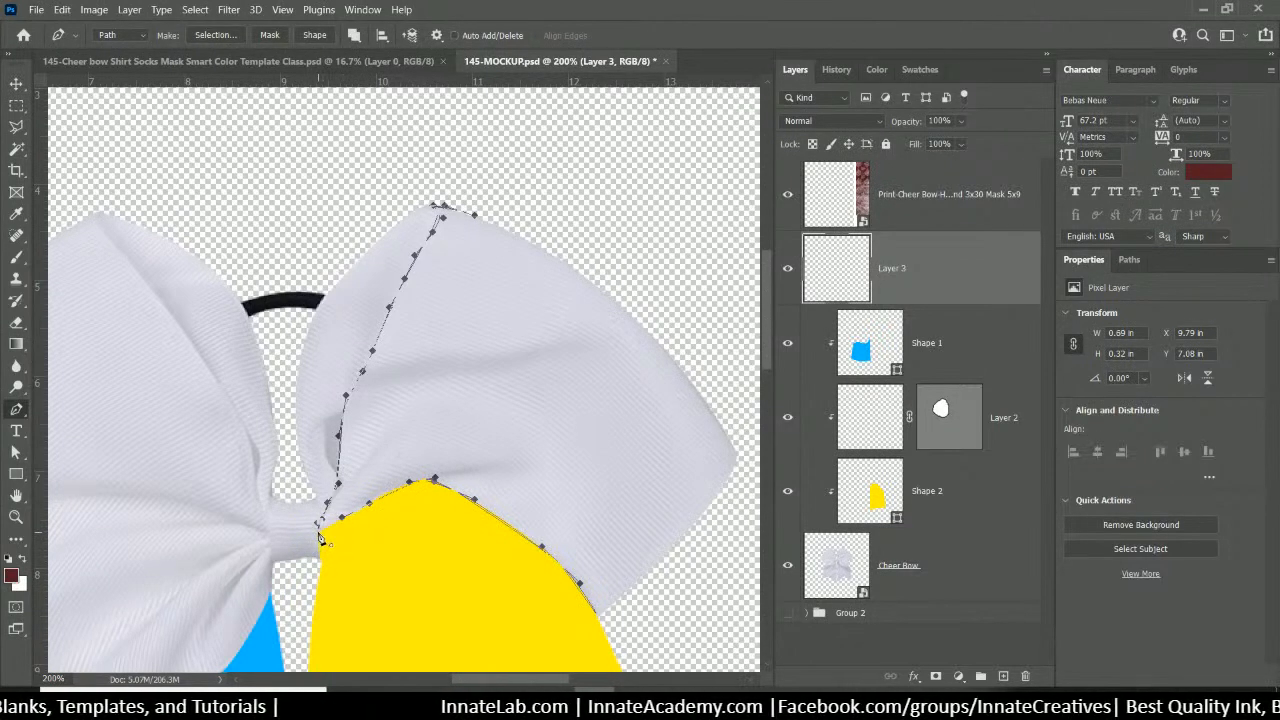
left_click(319, 529)
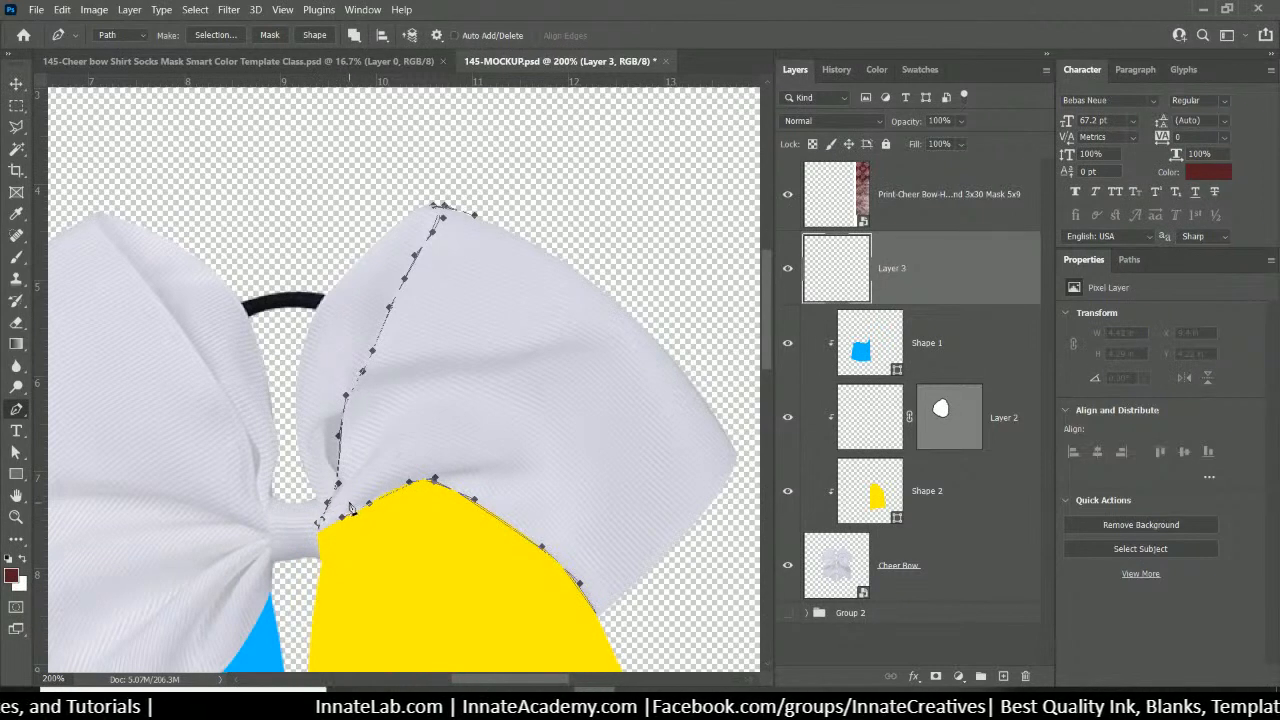
Convert the right loop's path into a shape with no stroke and a dark maroon fill
left_click(311, 36)
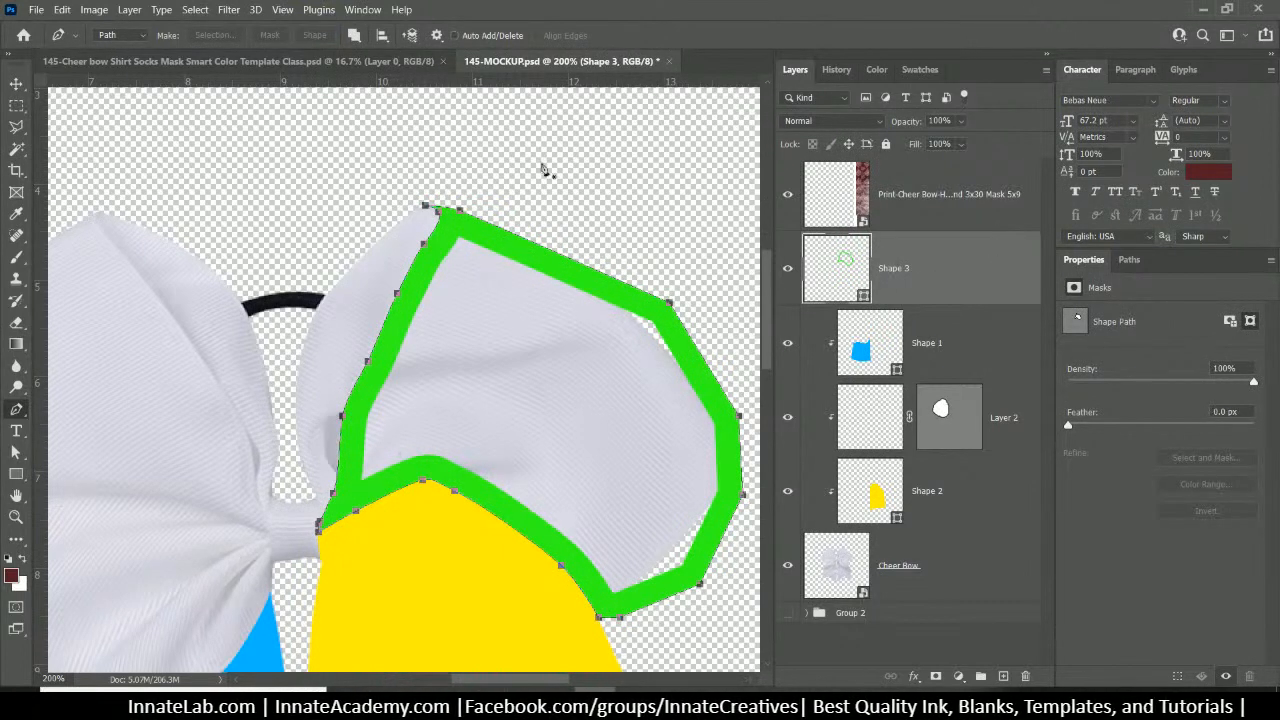
left_click(16, 474)
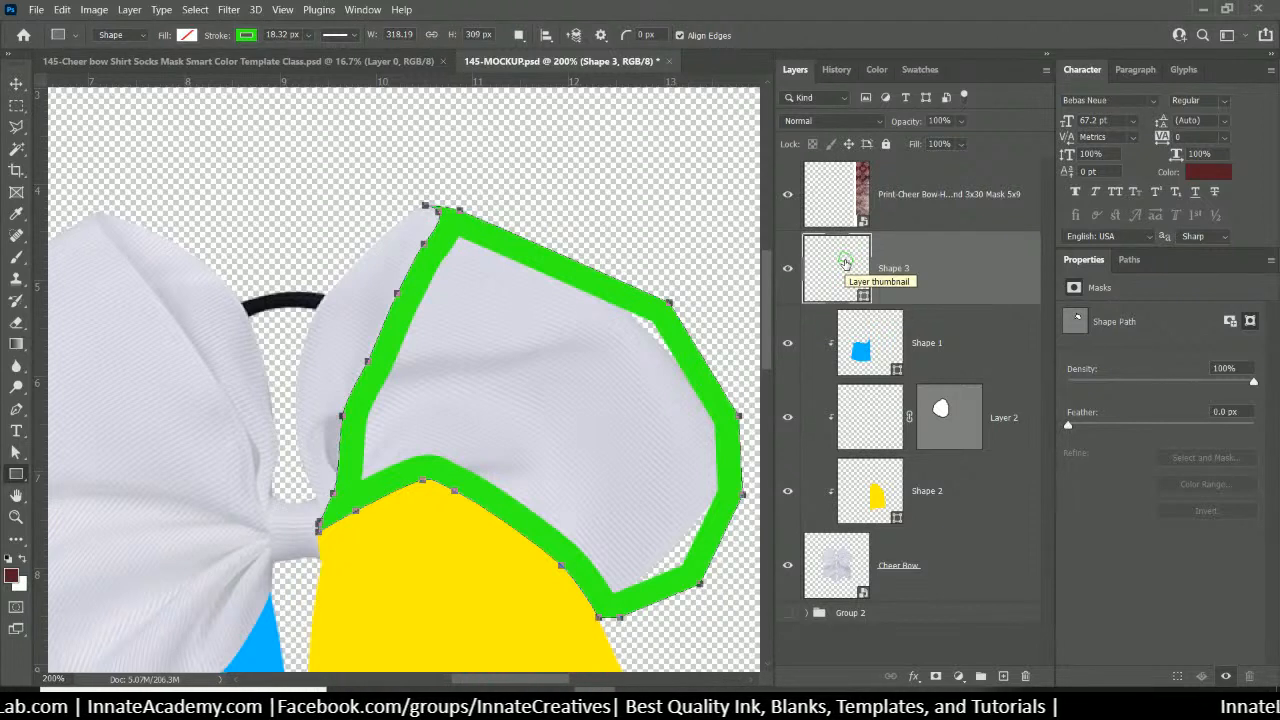
left_click(246, 35)
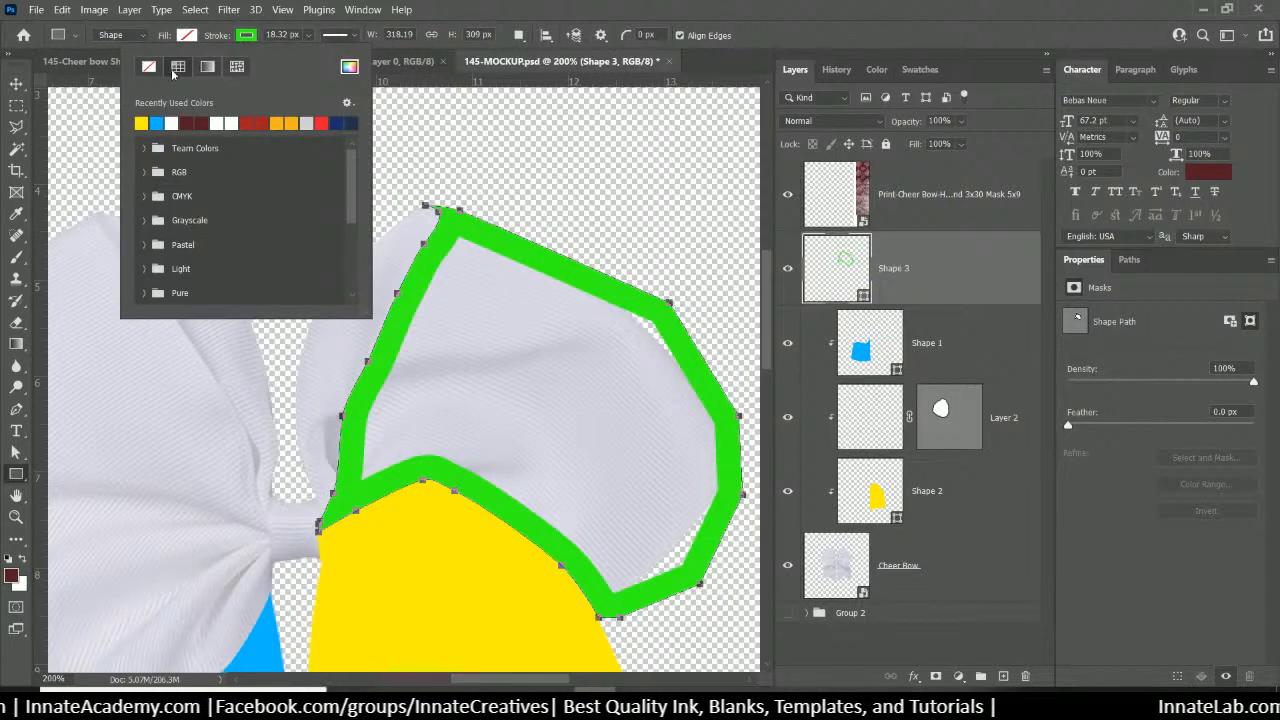
left_click(149, 67)
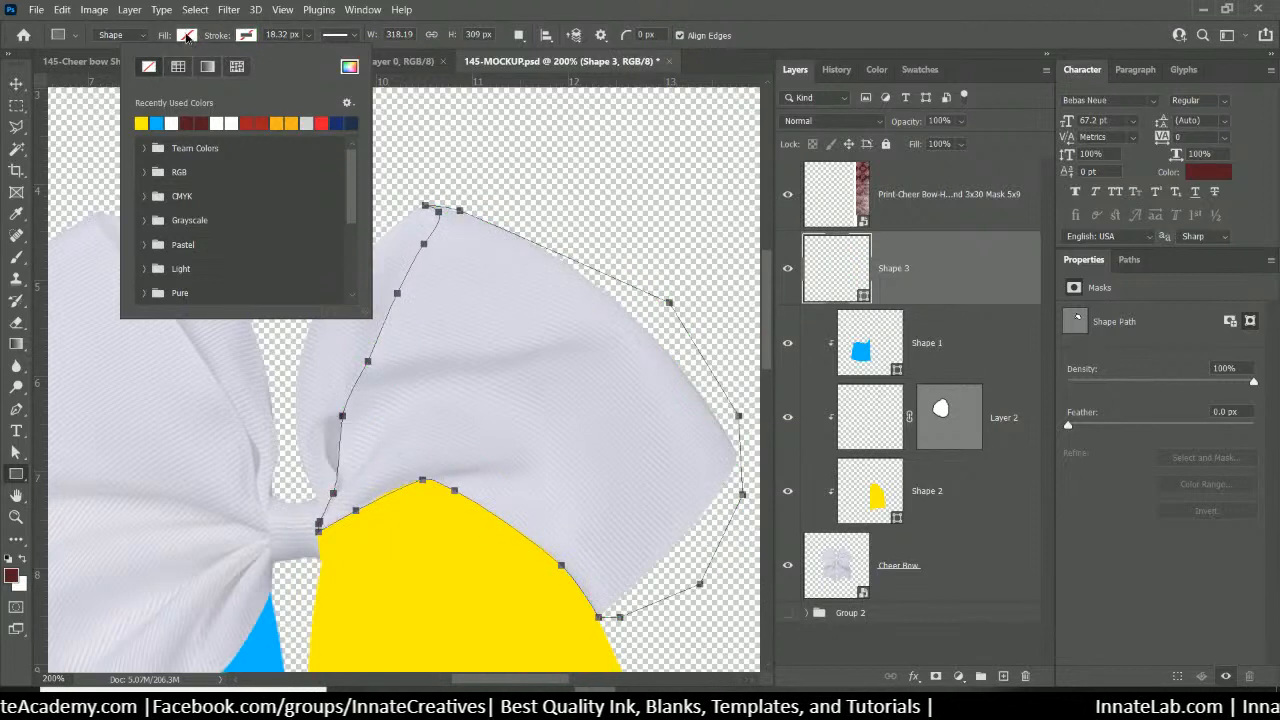
left_click(186, 36)
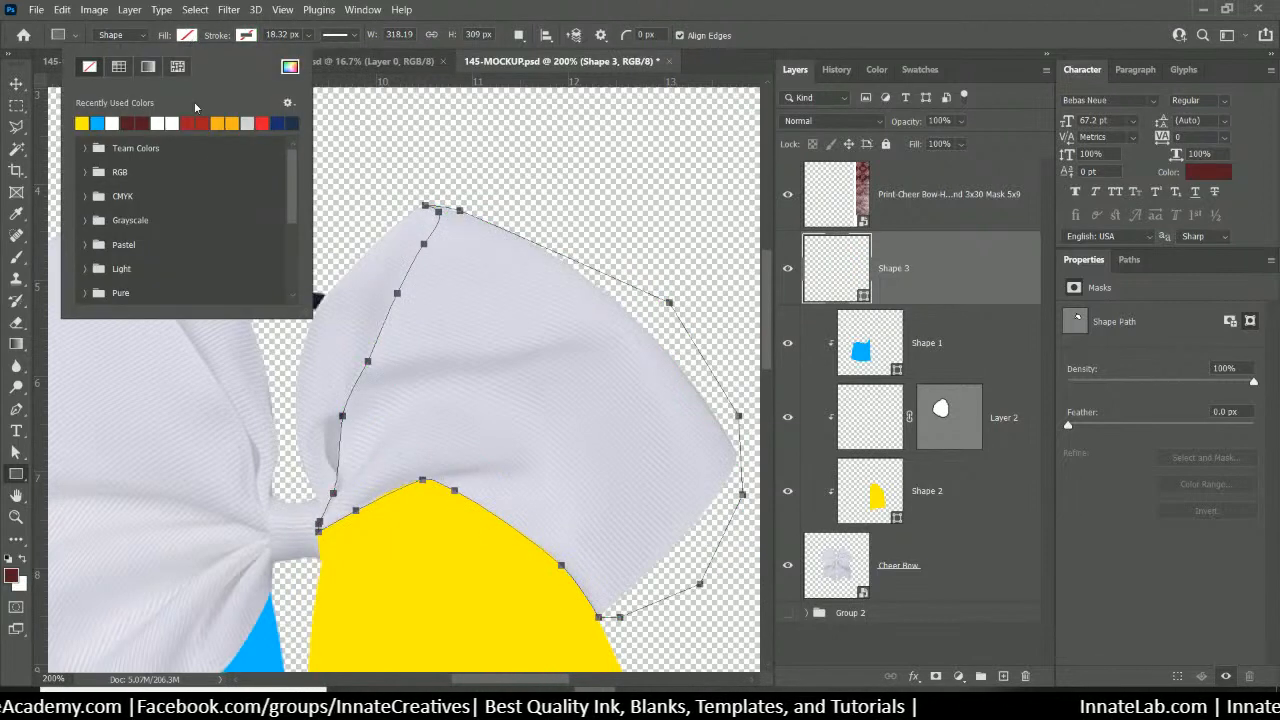
left_click(146, 121)
left_click(601, 13)
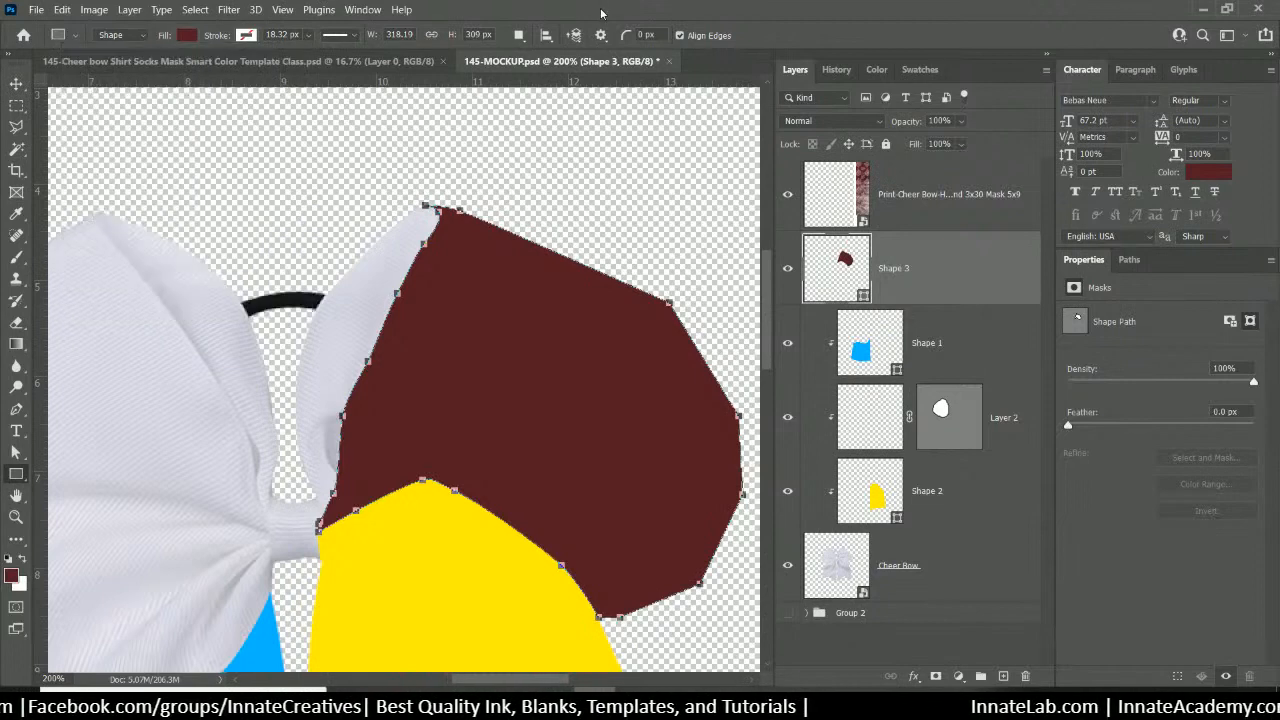
Move Shape 3 into the clipped stack above Layer 2 and place Shape 1 directly above Shape 2
key("ctrl+minus")
key("ctrl+minus")
key("ctrl+minus")
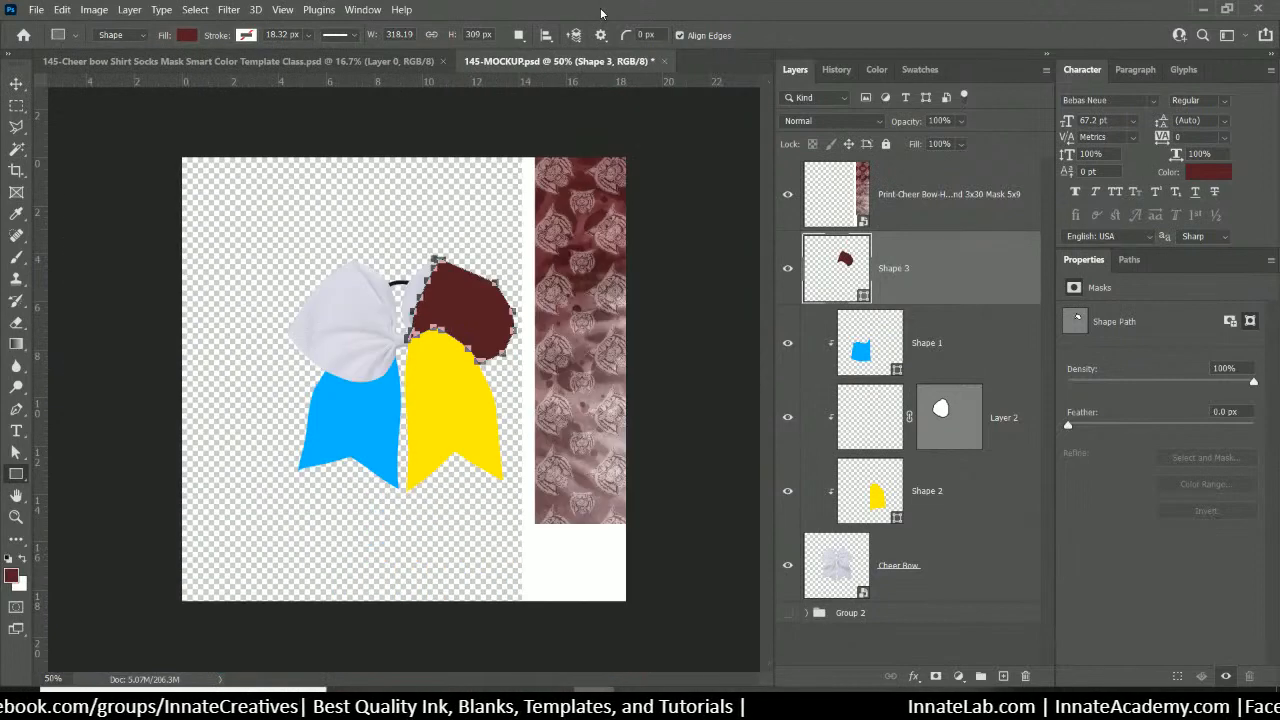
left_click_drag(948, 269, 969, 342)
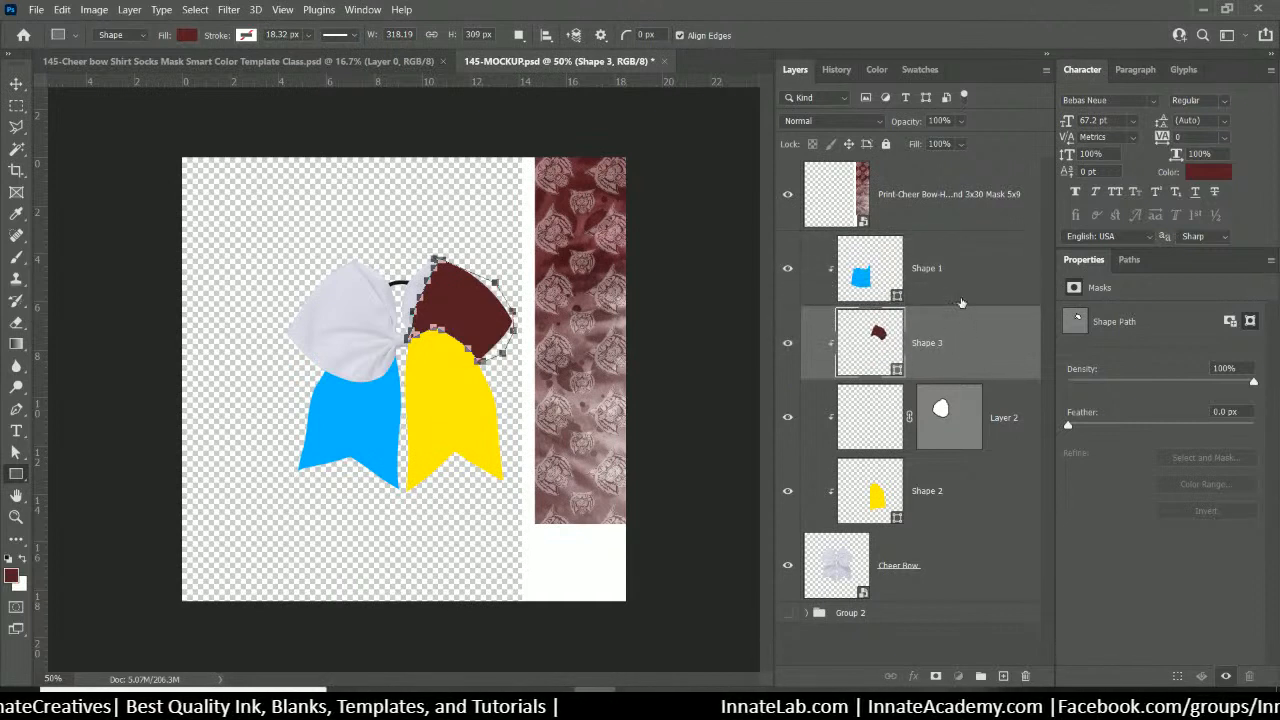
left_click_drag(951, 272, 948, 460)
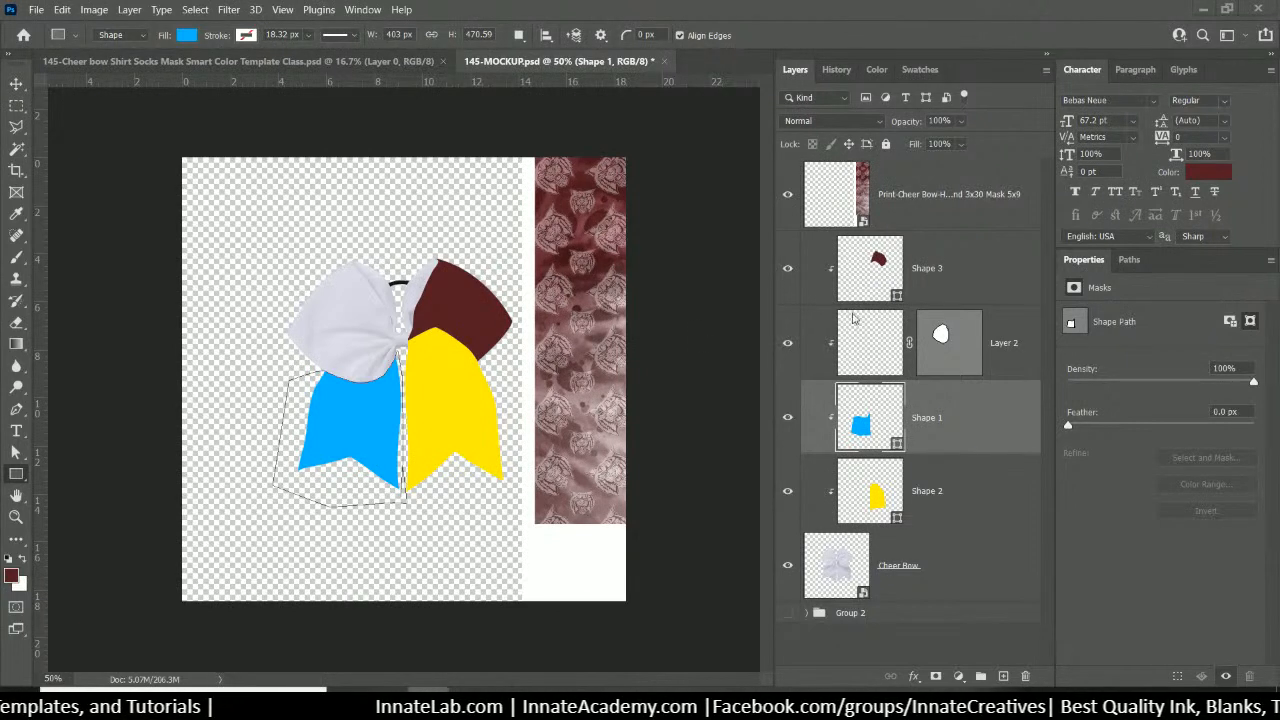
left_click(1010, 230)
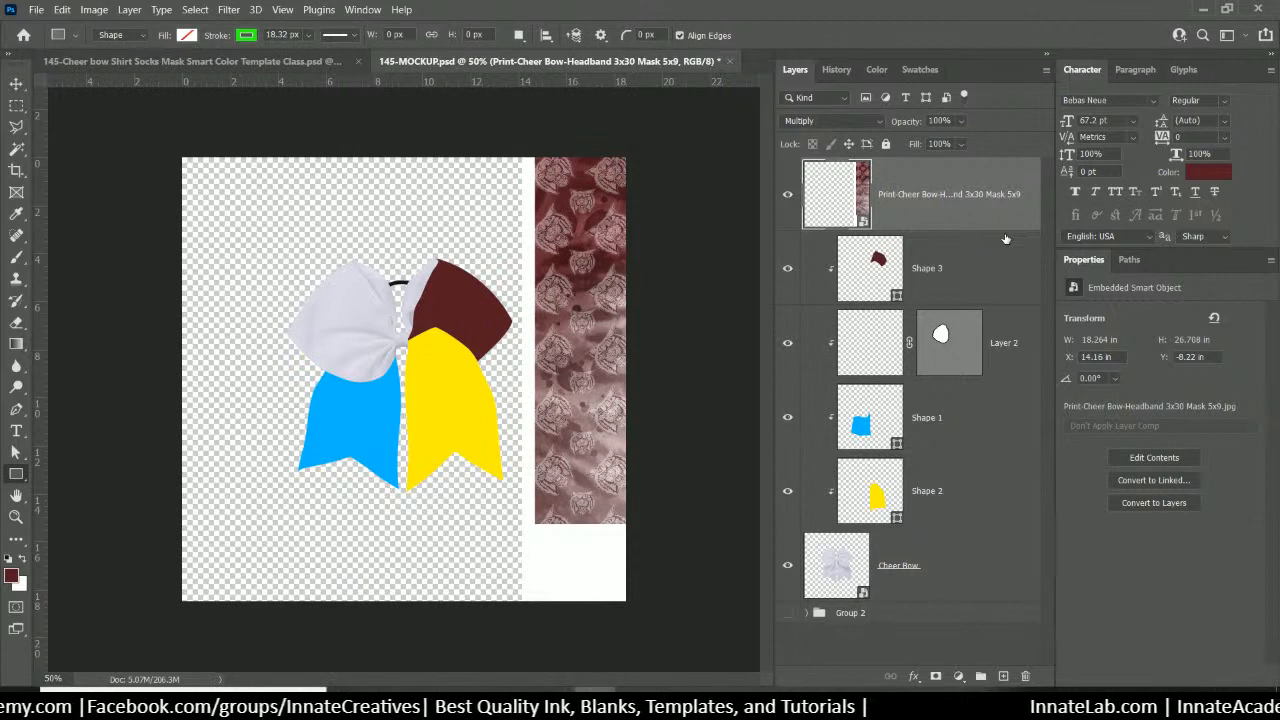
left_click(1005, 268)
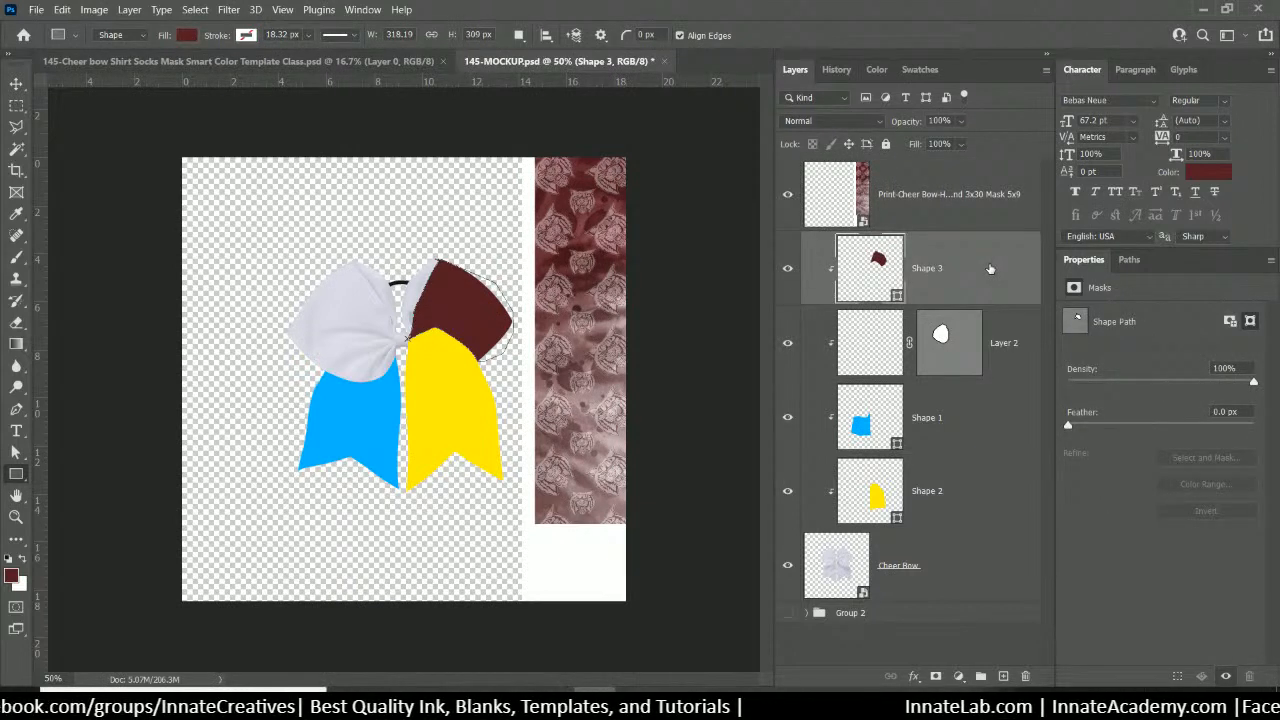
left_click(961, 211)
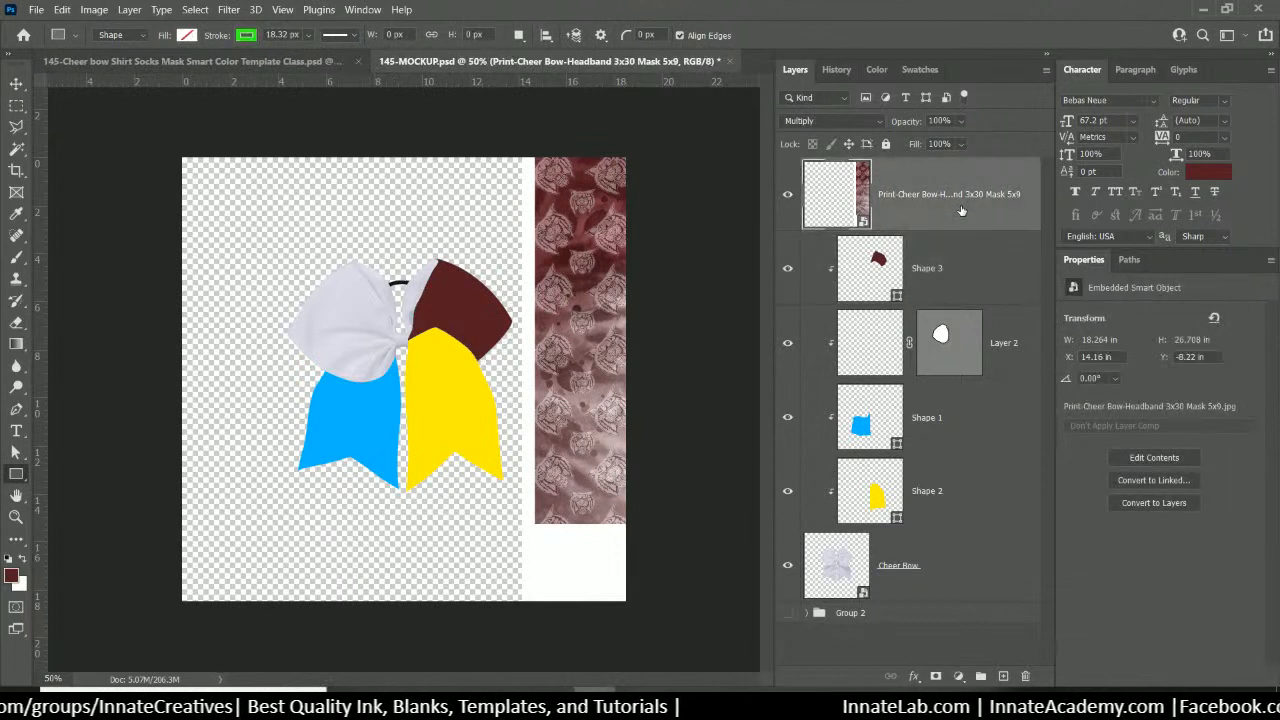
left_click(990, 258)
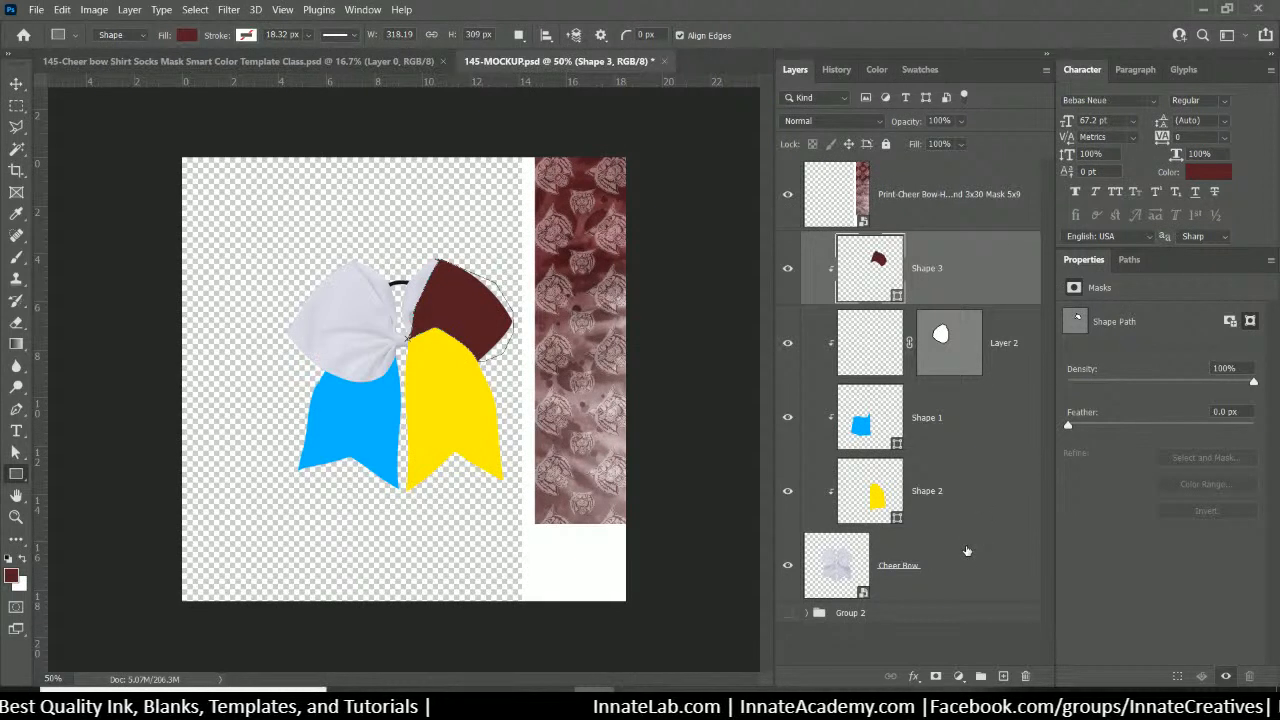
Move the Wildcat print layer into the clipped stack directly above Cheer Bow and position its artwork over the bow's left loop
left_click(848, 186)
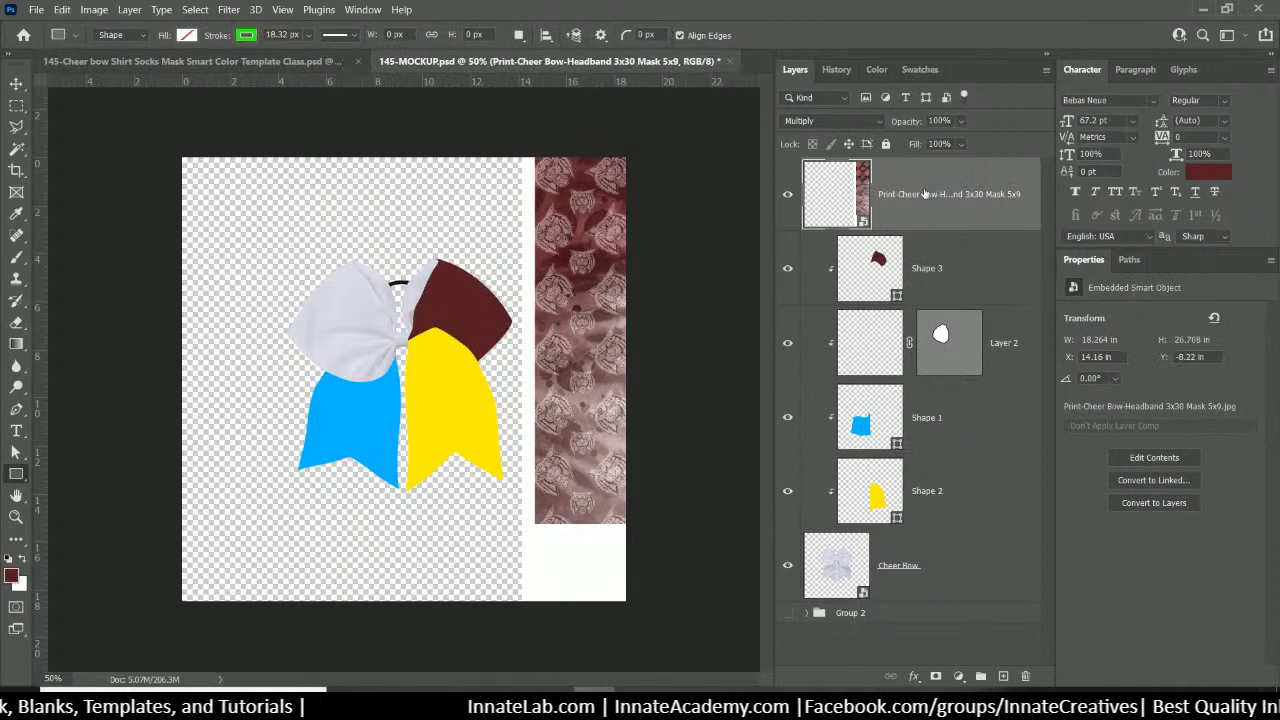
left_click_drag(925, 194, 938, 515)
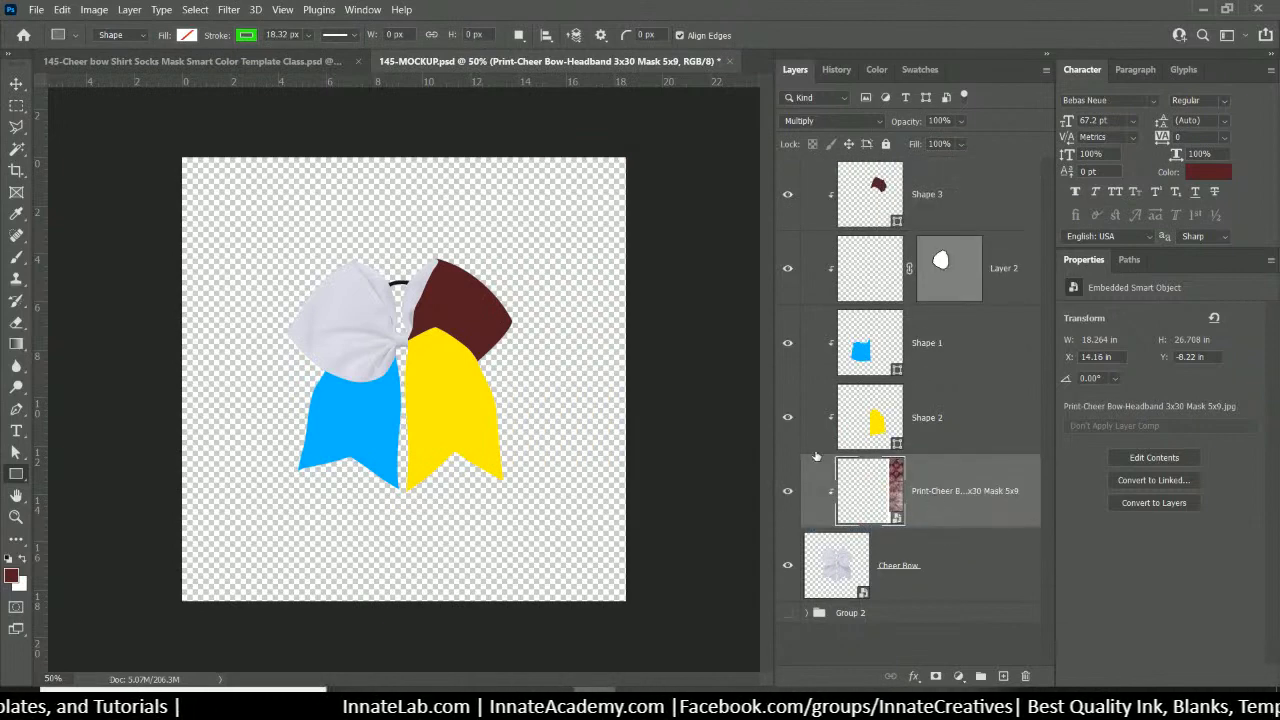
left_click(16, 85)
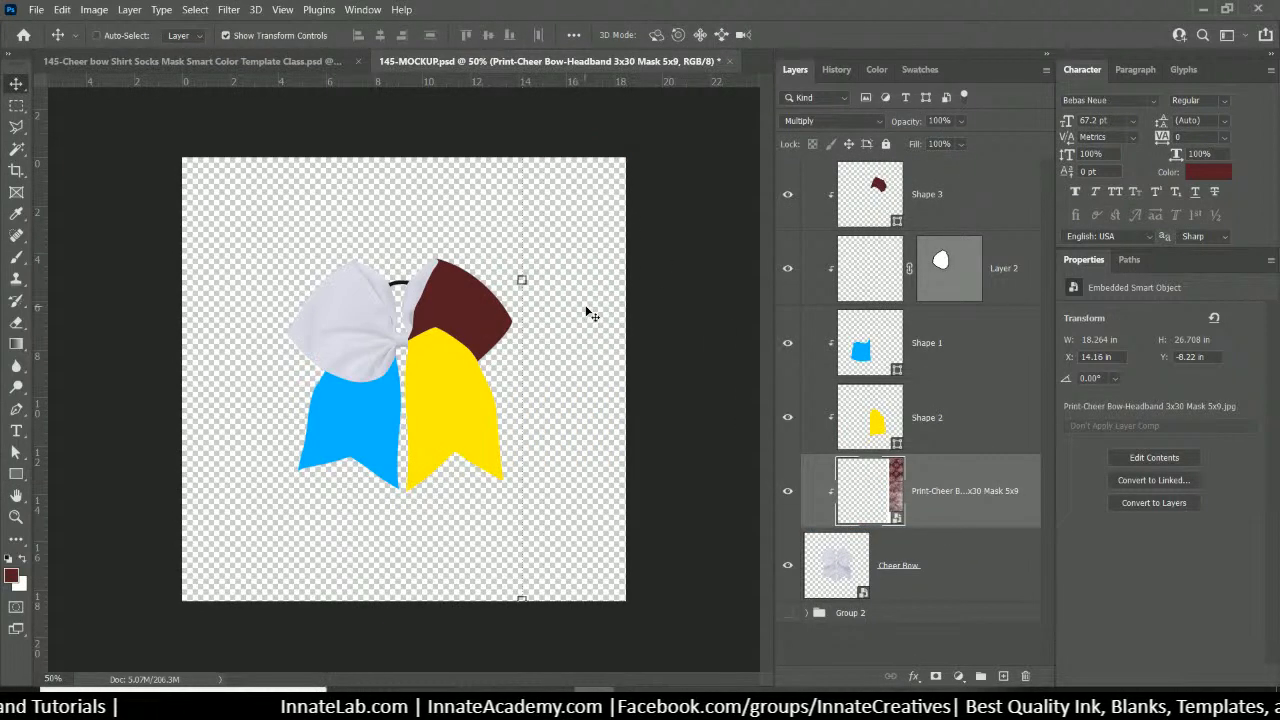
left_click_drag(590, 312, 342, 346)
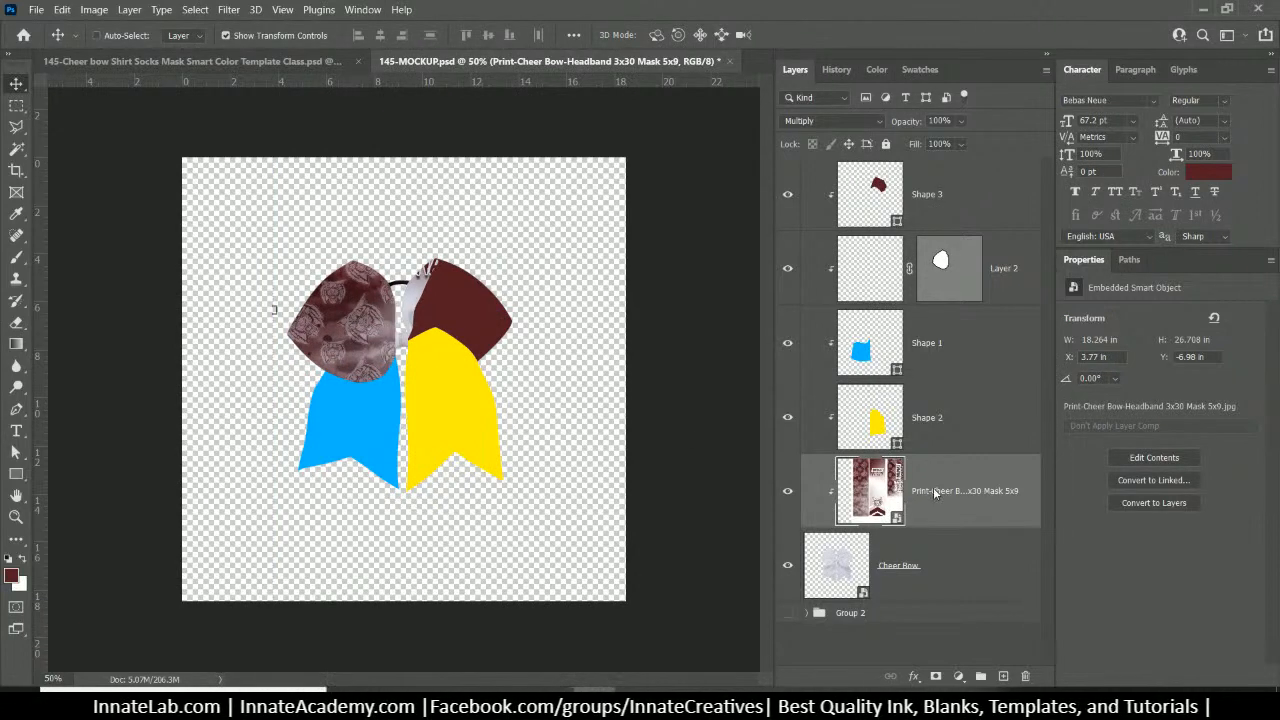
Release the print layer and the shapes above it from the clipping mask, and rename the print layer Top left
right_click(935, 492)
left_click(975, 374)
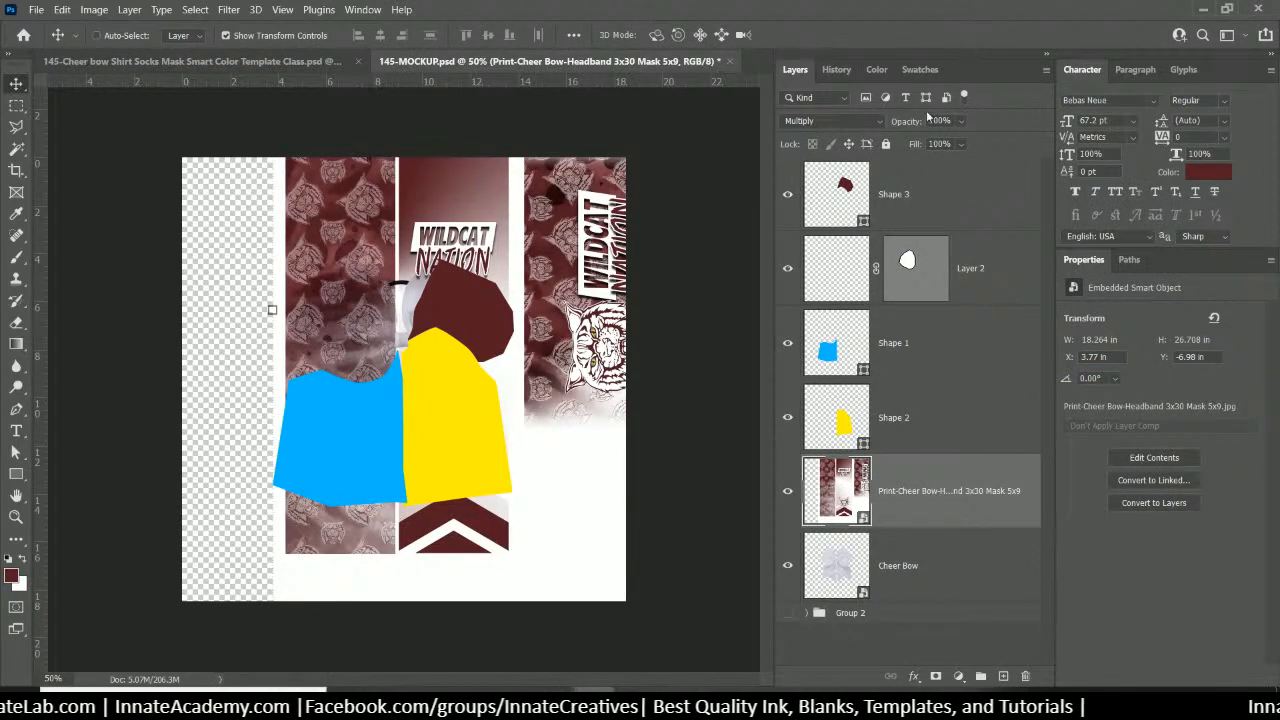
double_click(916, 494)
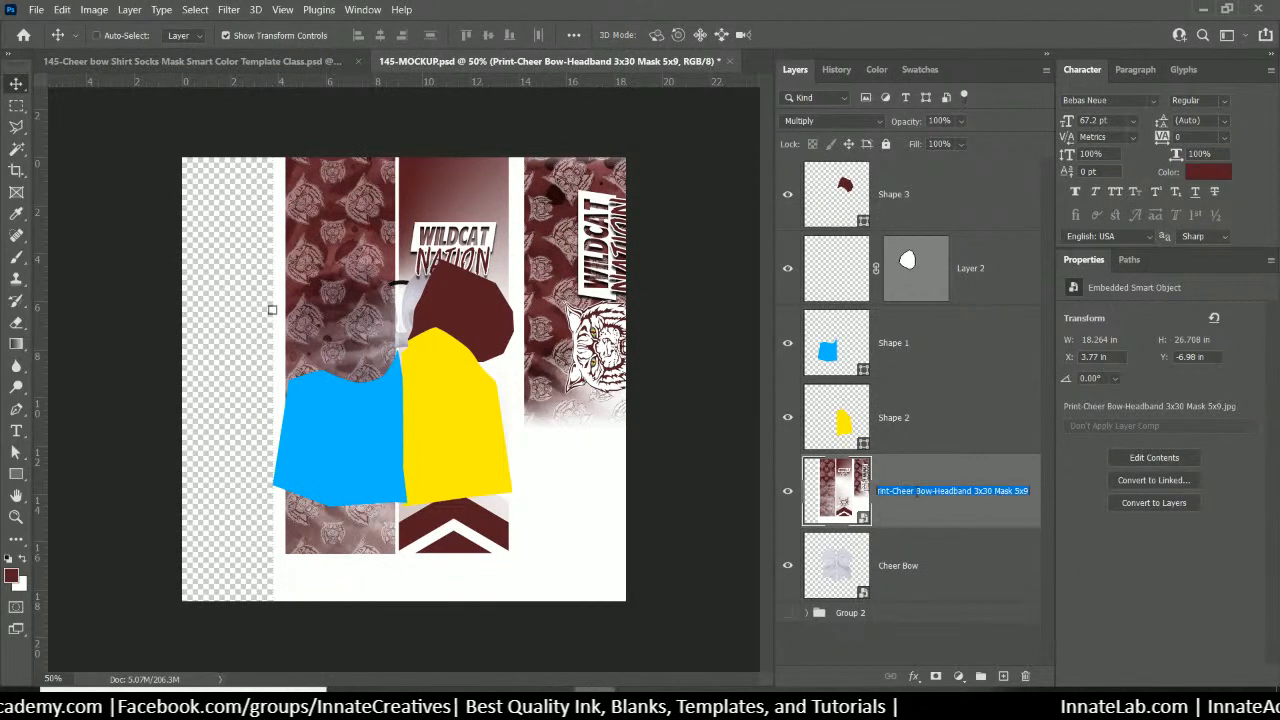
type("T")
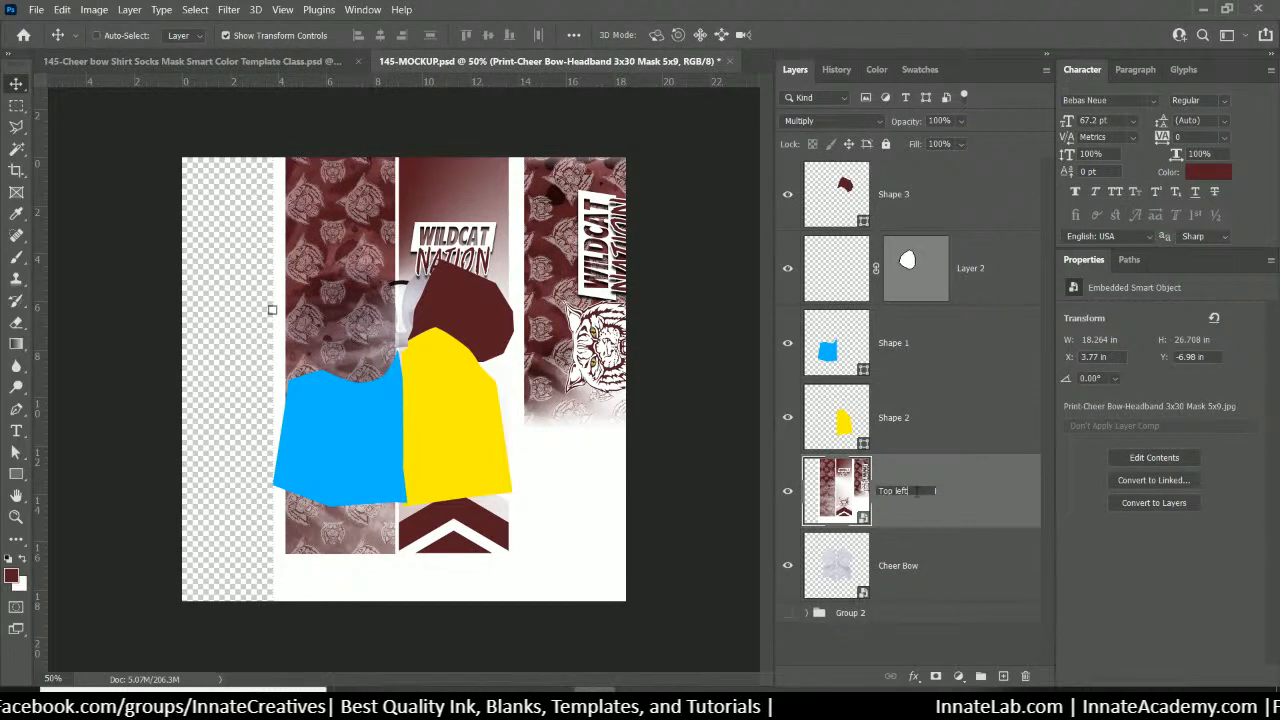
type("op left")
key("Return")
Duplicate the Top left print layer and name the copy Top right
right_click(948, 496)
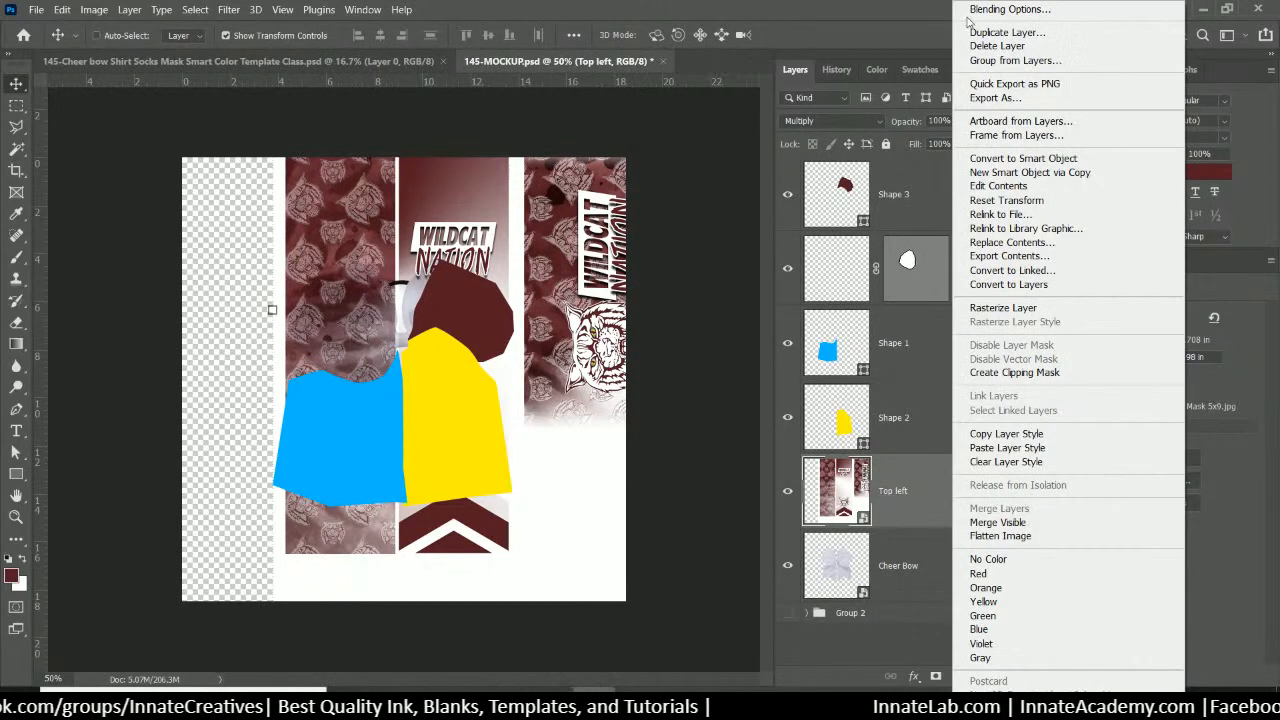
left_click(990, 32)
key("Return")
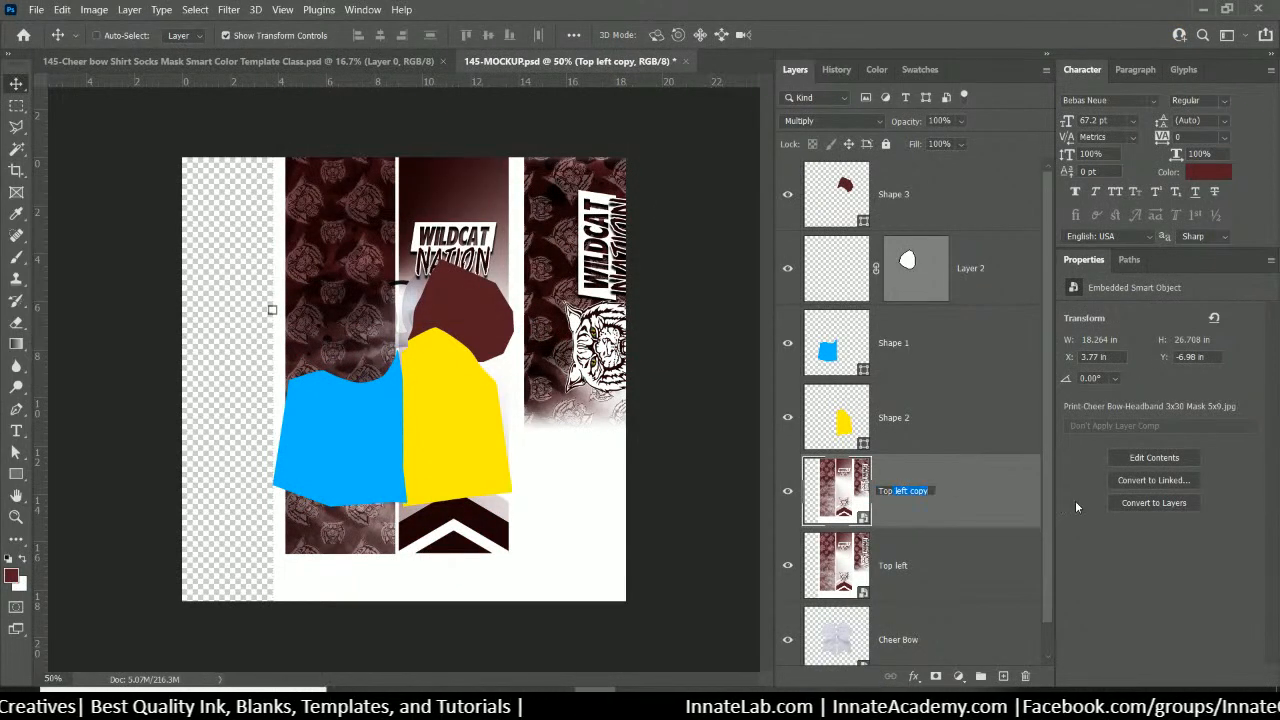
type("Top righ")
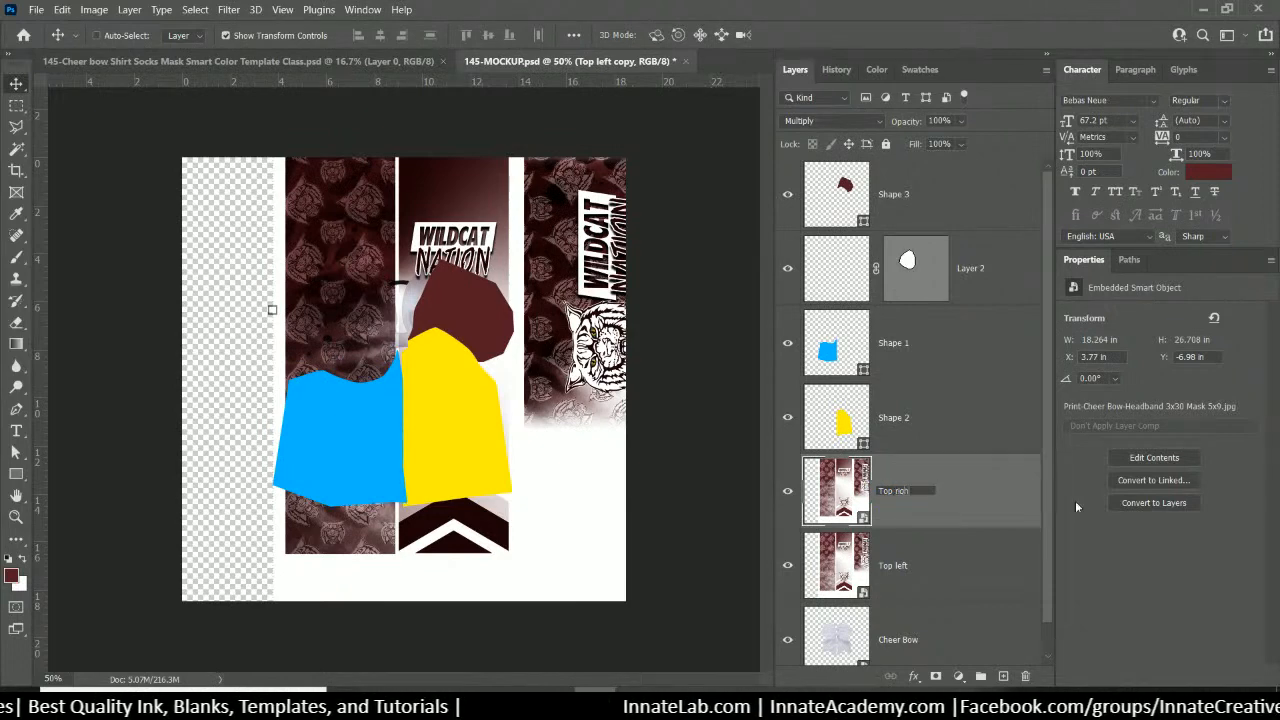
type("t")
key("Return")
Duplicate the Top right print layer and name the copy Bottom left
right_click(945, 490)
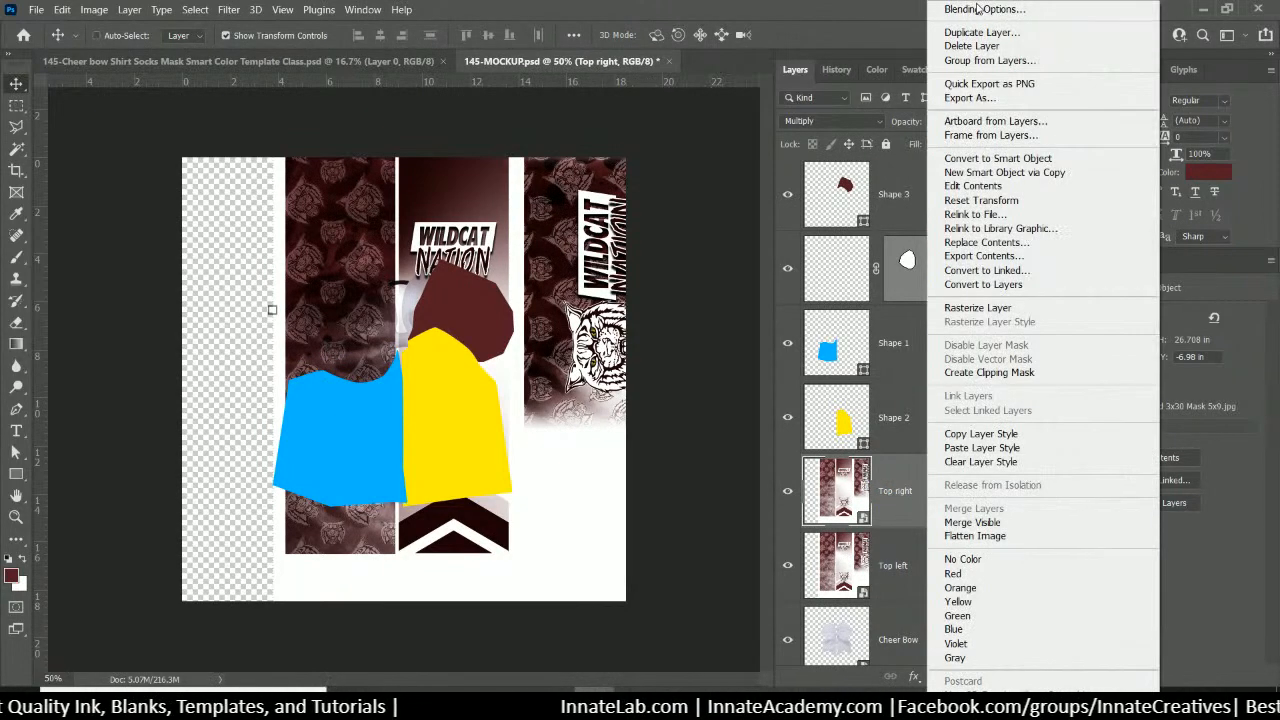
left_click(981, 32)
key("Return")
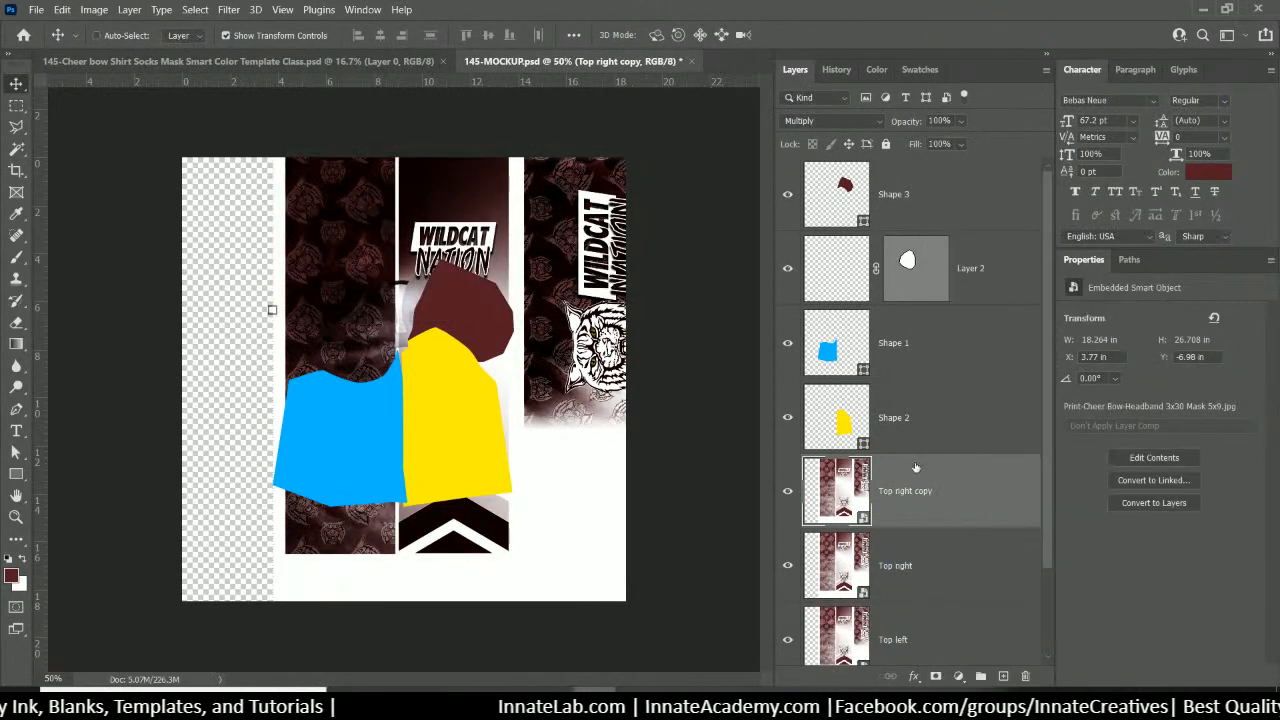
type("Bottom left")
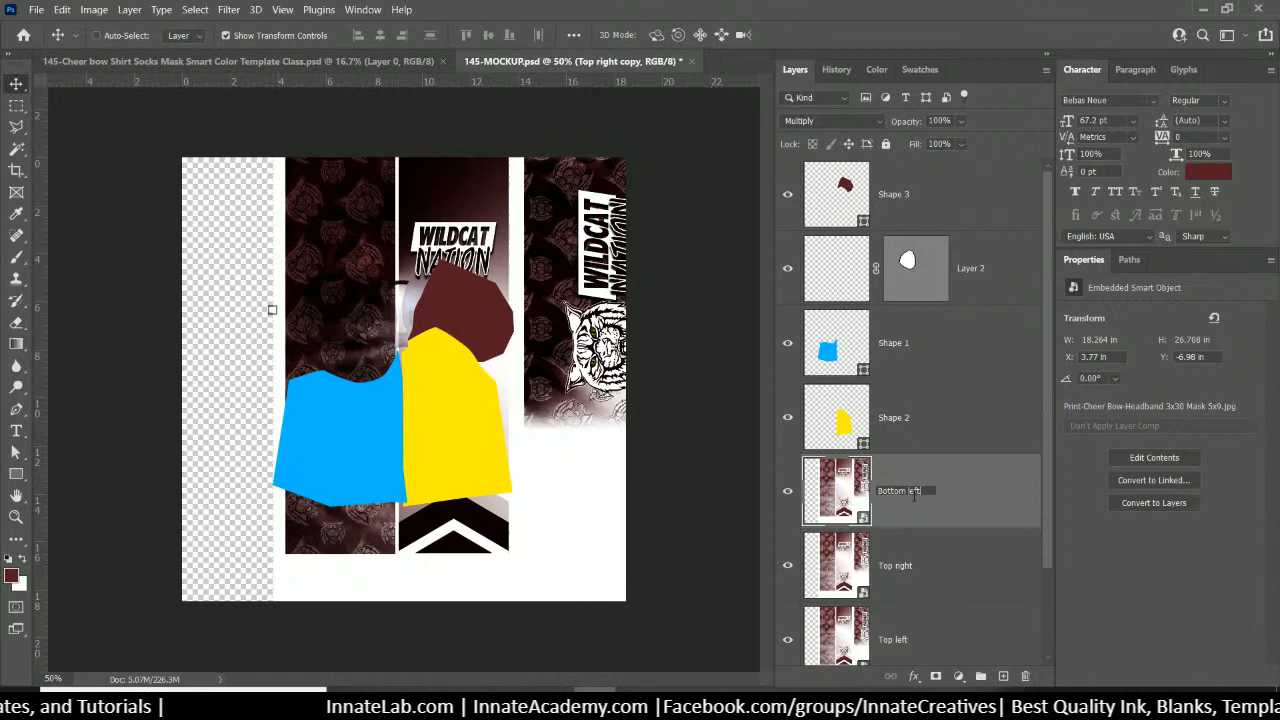
key("Return")
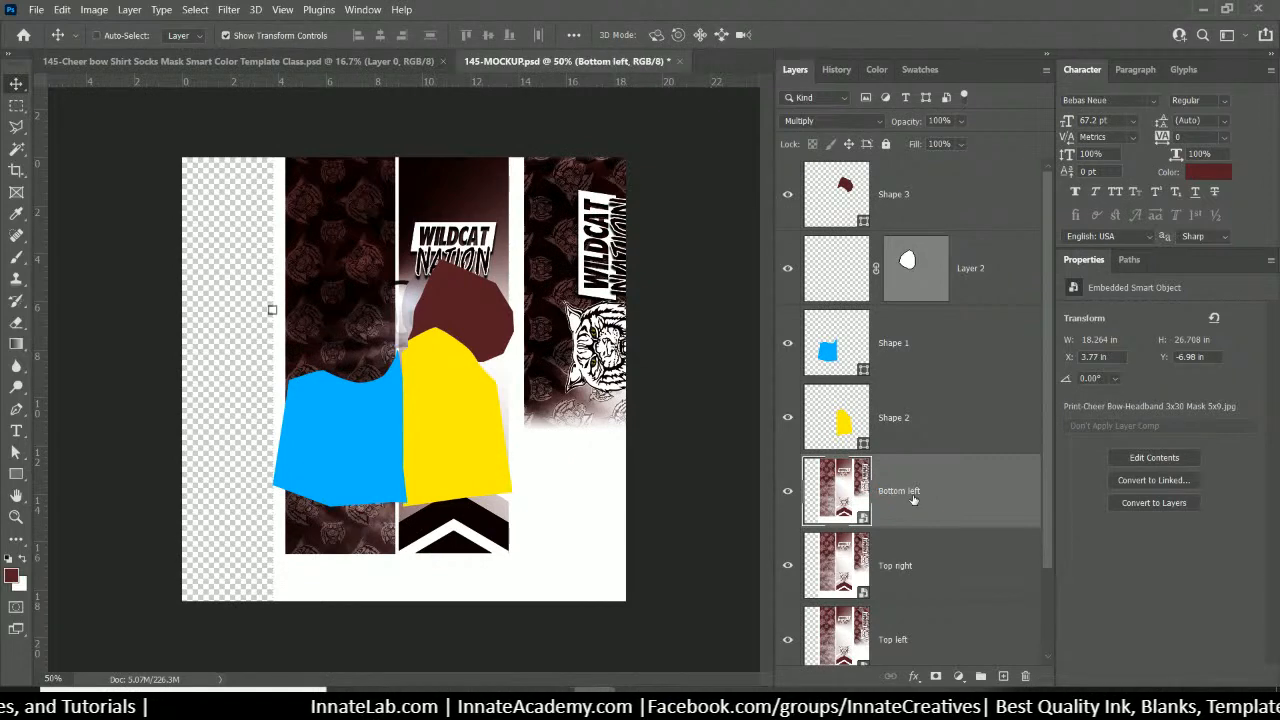
Duplicate the Bottom left print layer and name the copy Bottom right
right_click(913, 492)
left_click(987, 33)
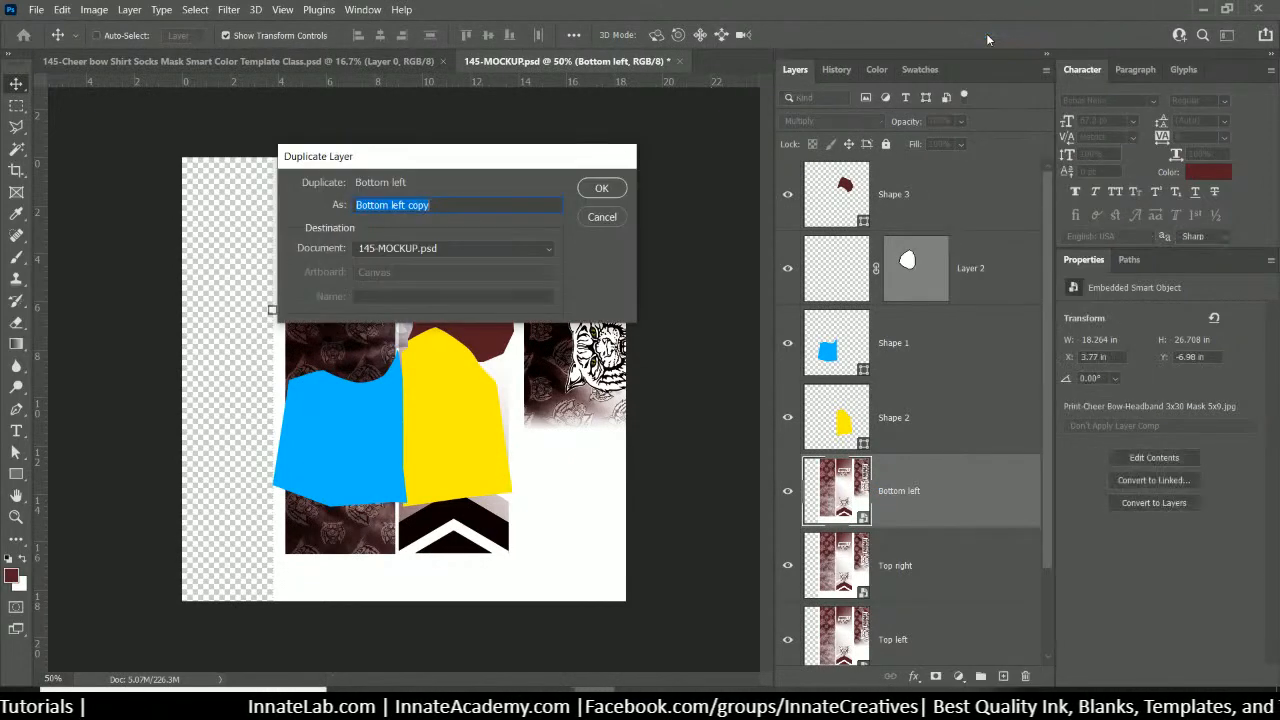
key("Return")
double_click(903, 491)
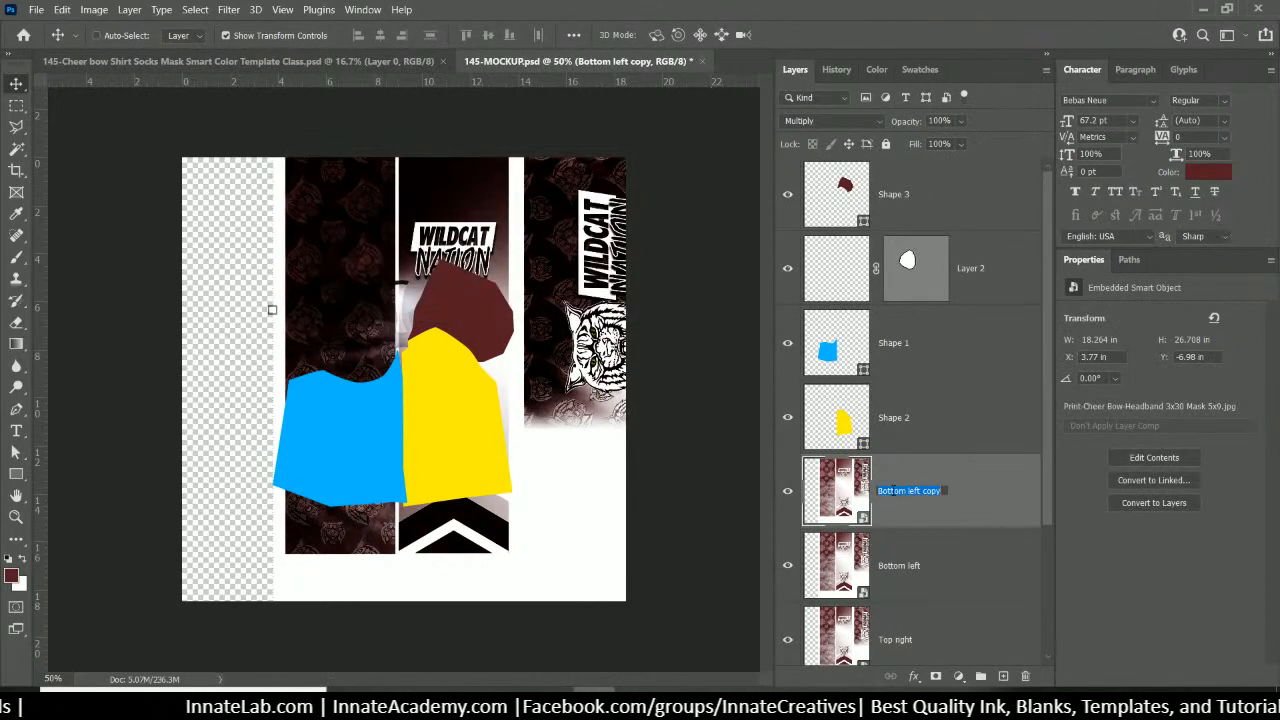
type("Bottom")
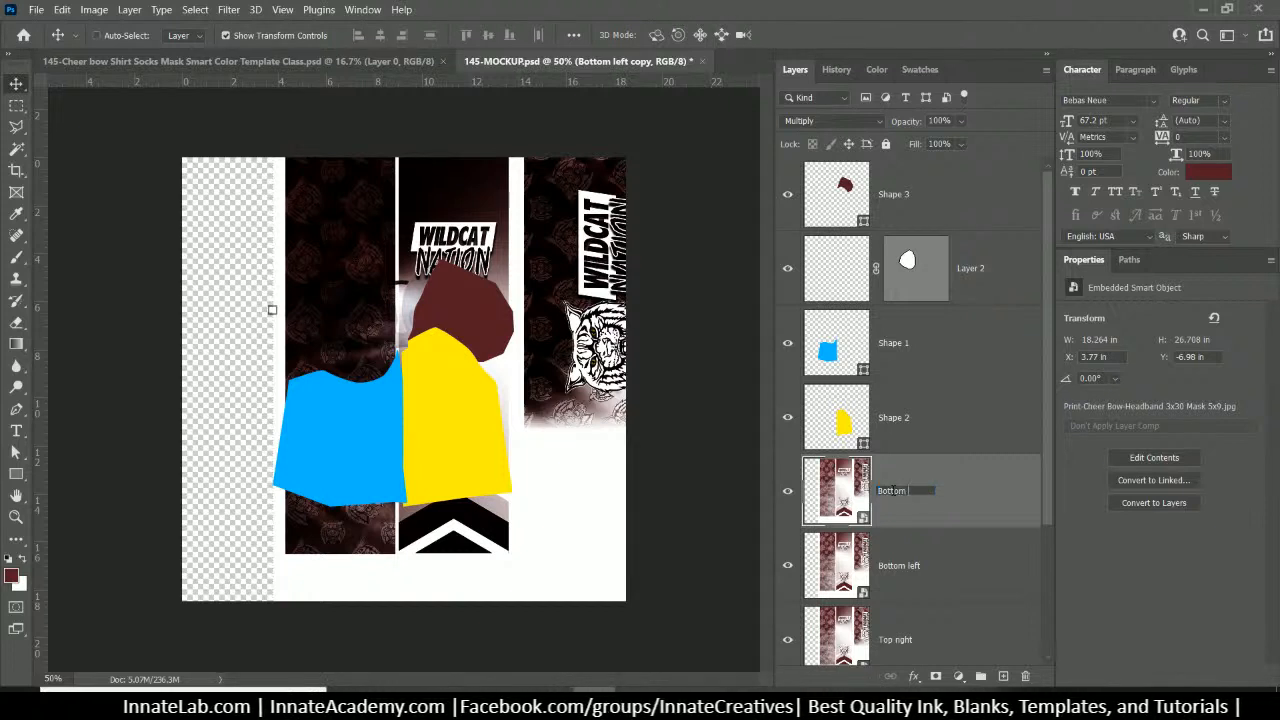
type(" right")
key("Return")
Hide the Top right, Bottom left and Bottom right print layers, leaving only Top left showing
scroll(922, 459, "down", 3)
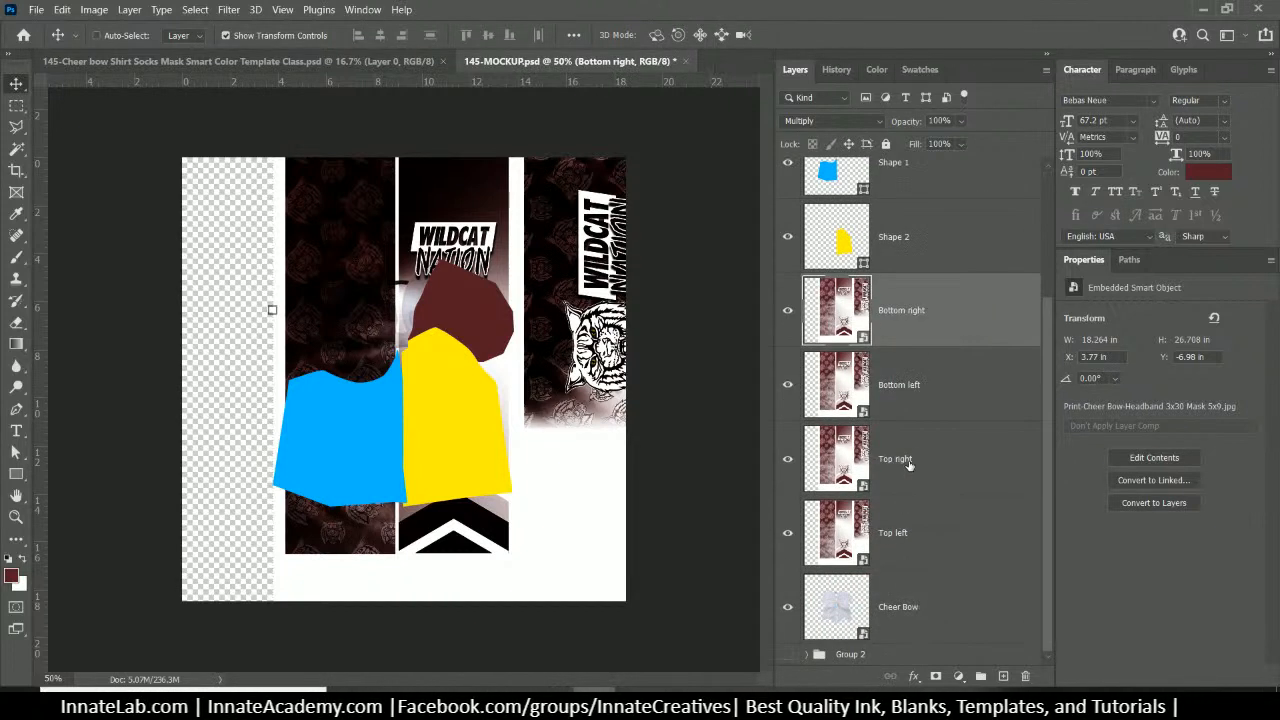
left_click(926, 467)
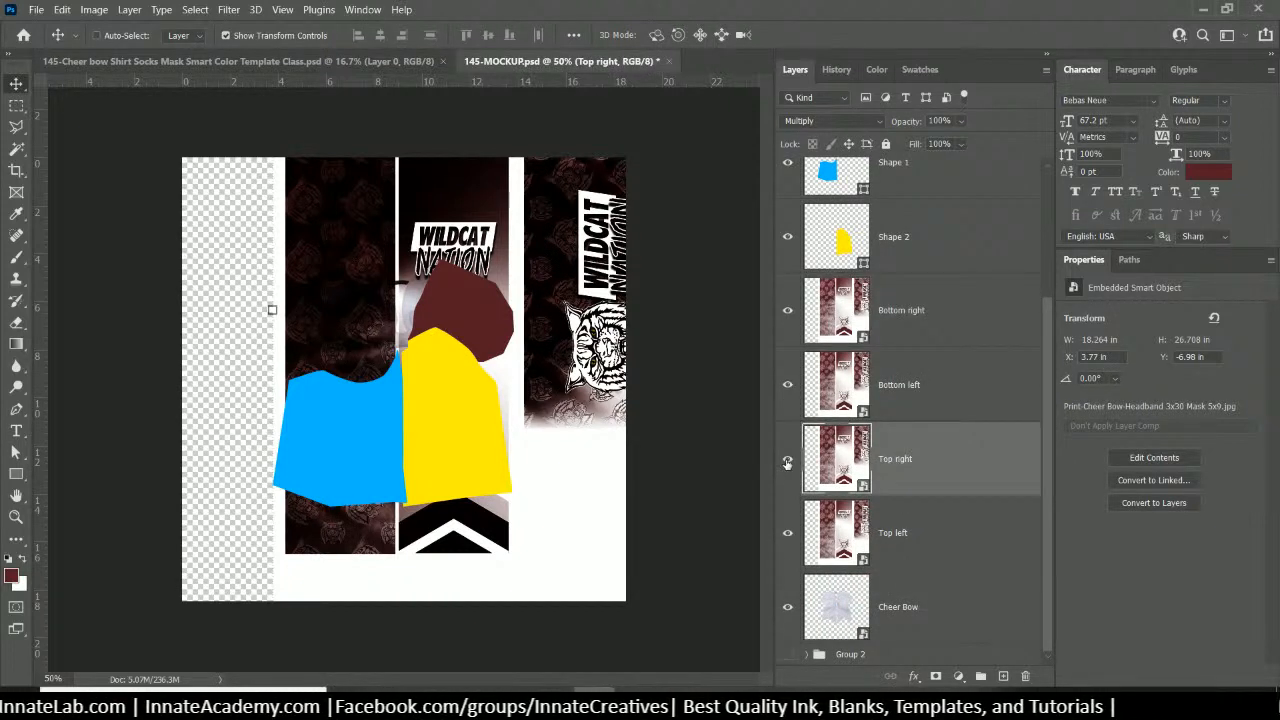
left_click(787, 459)
left_click(787, 310)
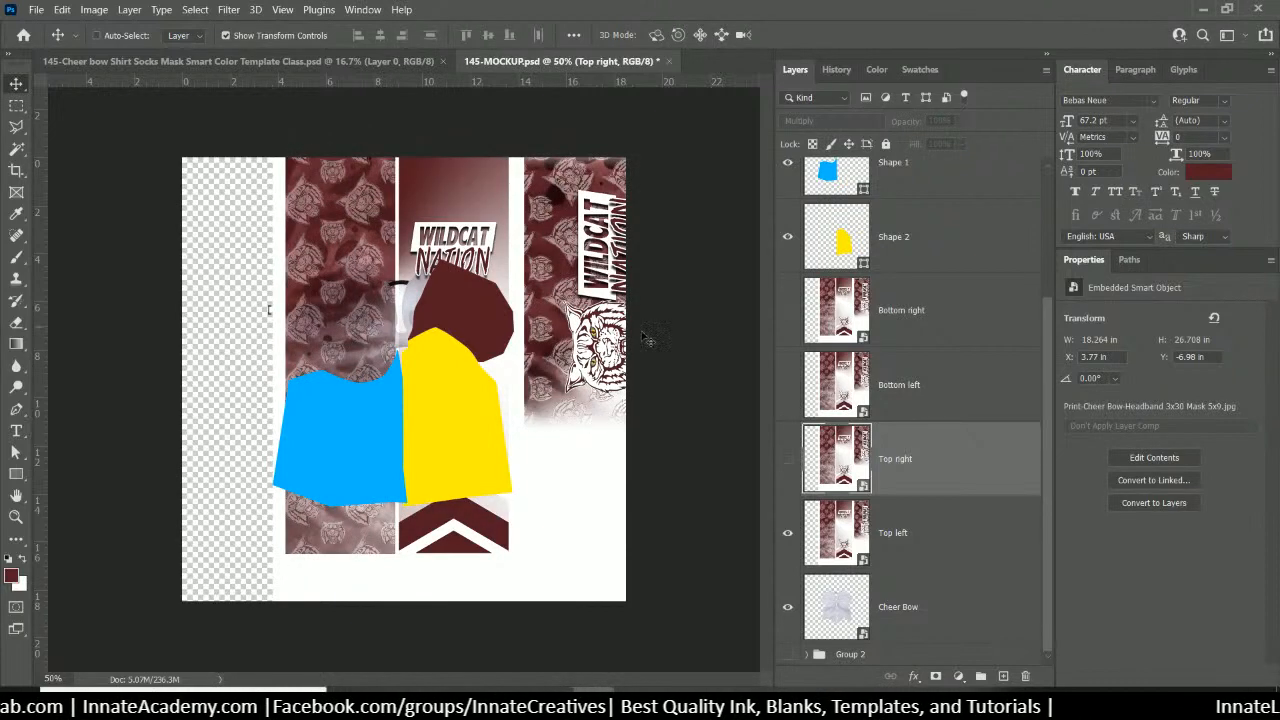
scroll(831, 279, "up", 1)
scroll(831, 279, "up", 2)
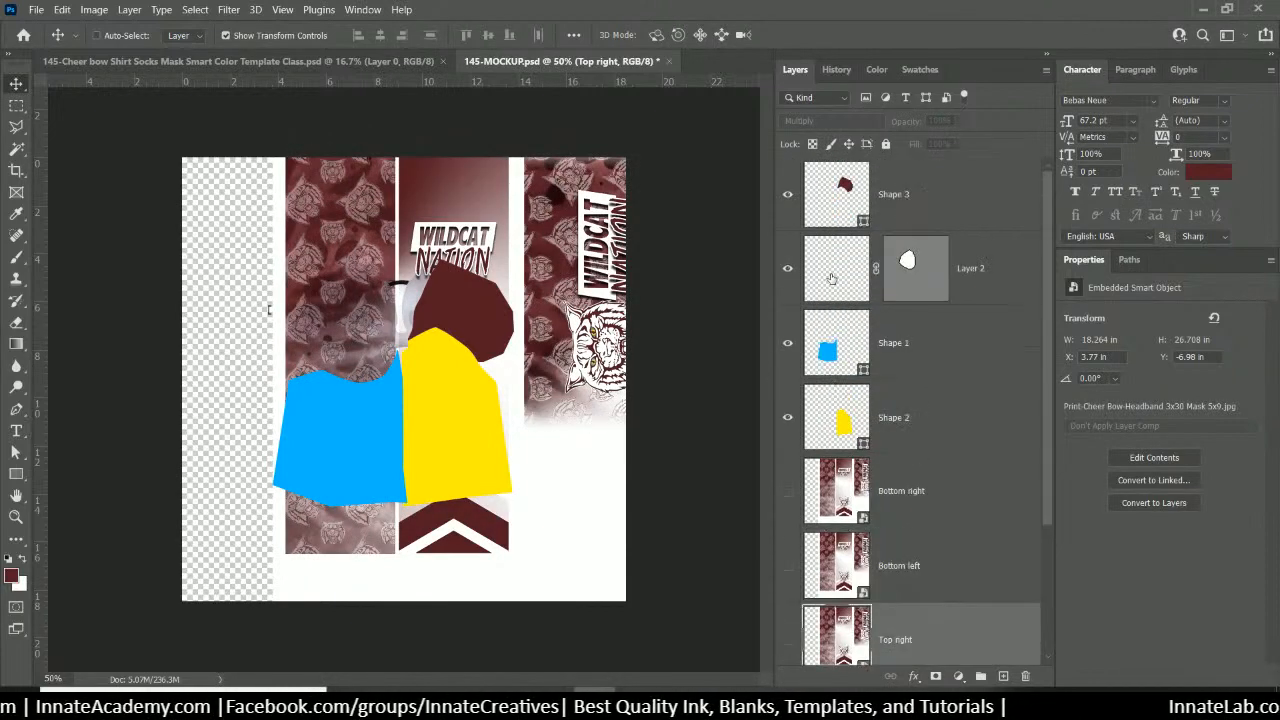
Hide Shape 1, Shape 2, Shape 3 and Layer 2
left_click(823, 362)
left_click(932, 426)
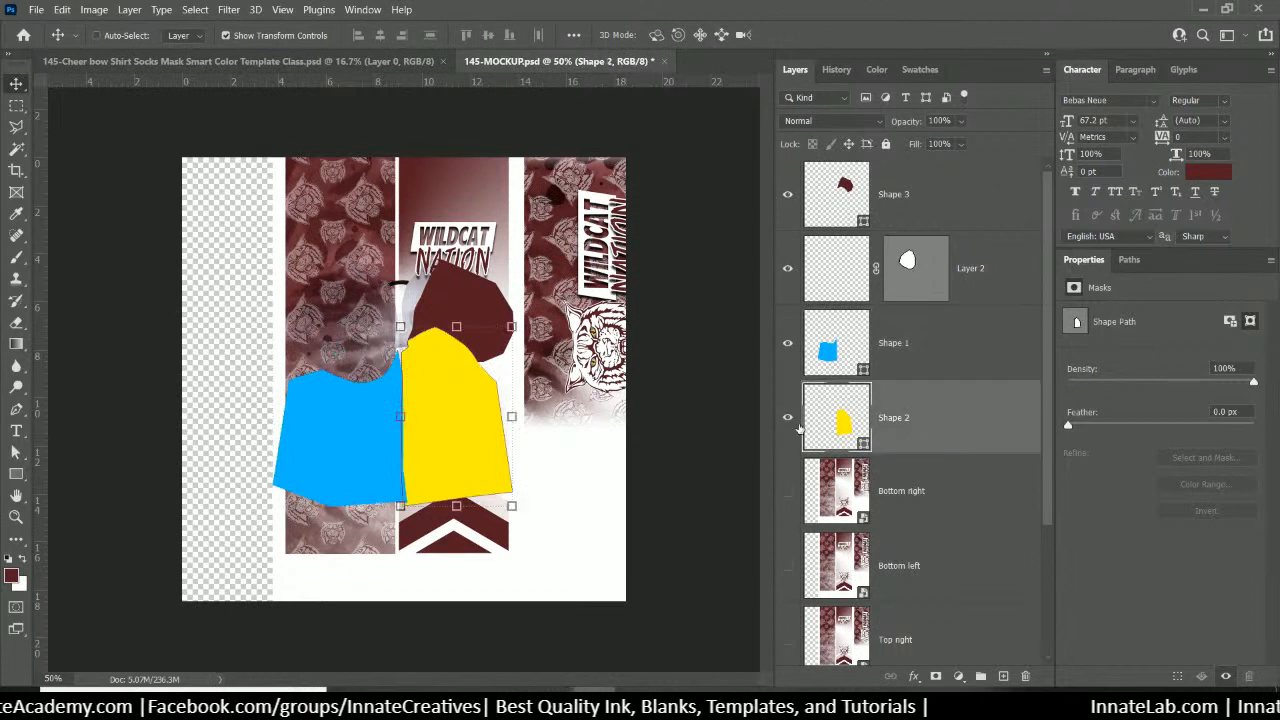
left_click(787, 418)
left_click(787, 268)
left_click(787, 194)
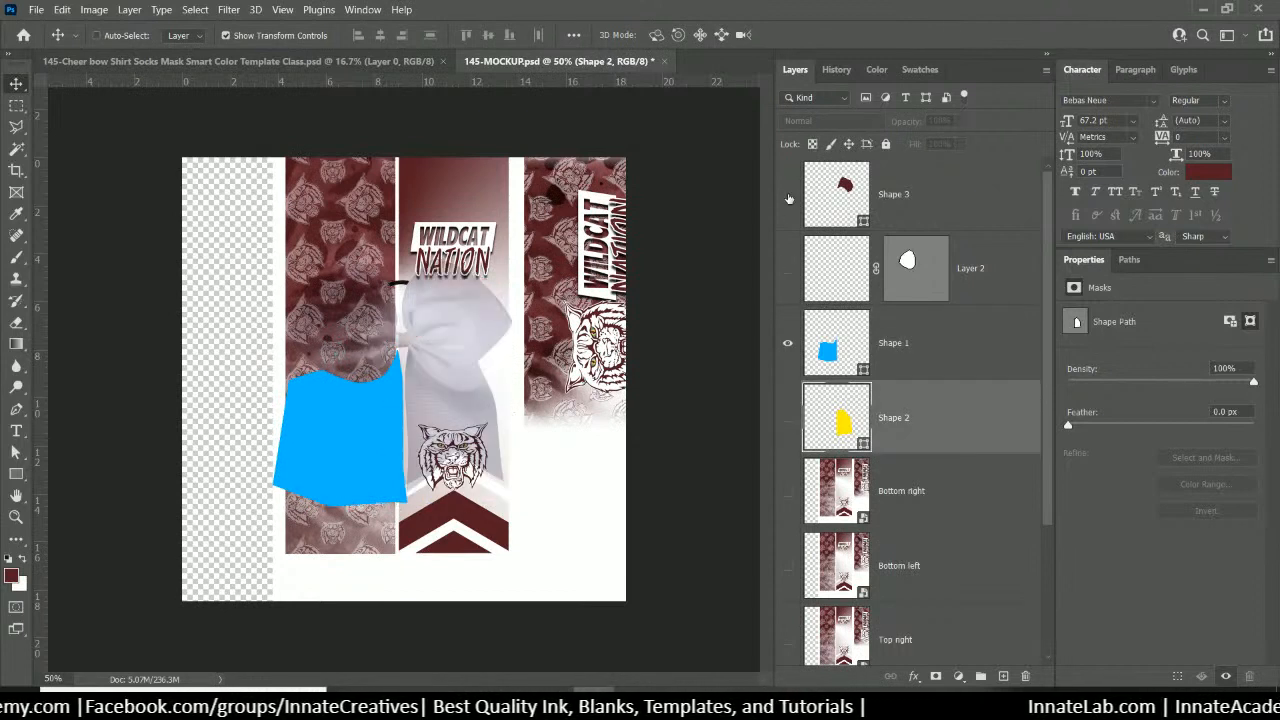
left_click(916, 349)
left_click(788, 346)
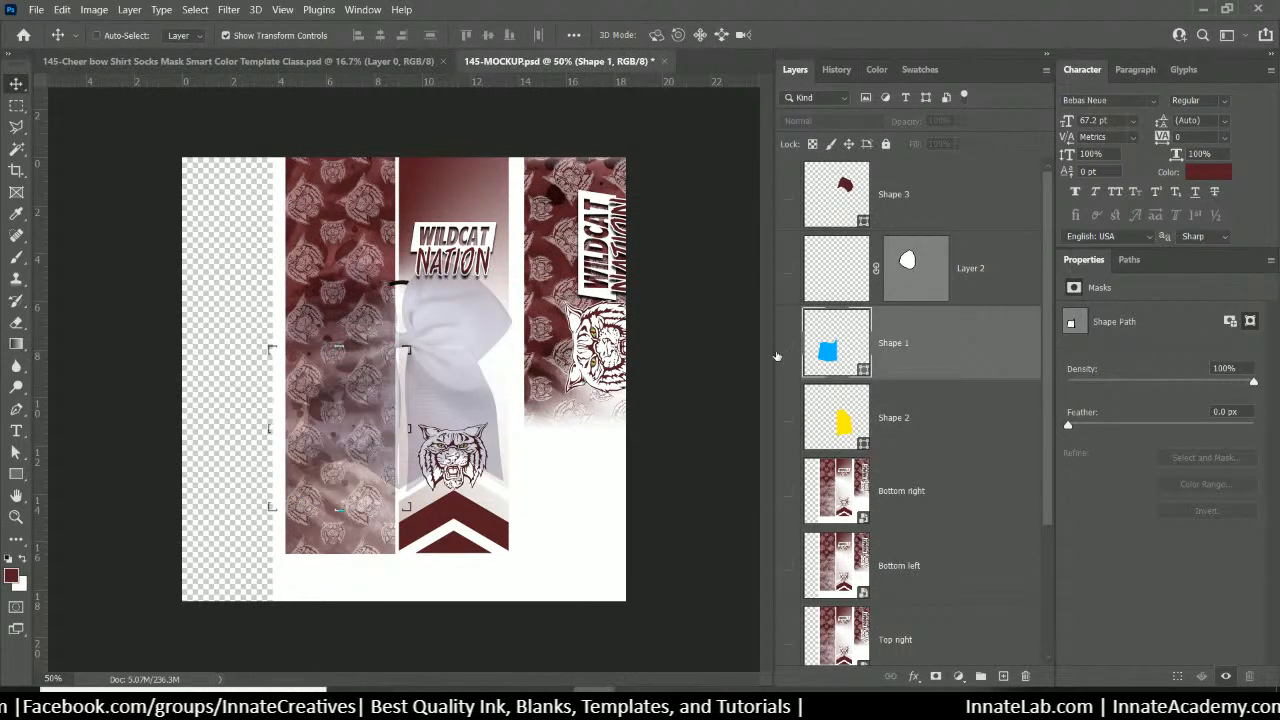
Hide the Top left print layer and show the Bottom left print layer above the bow
left_click(913, 501)
scroll(834, 500, "down", 3)
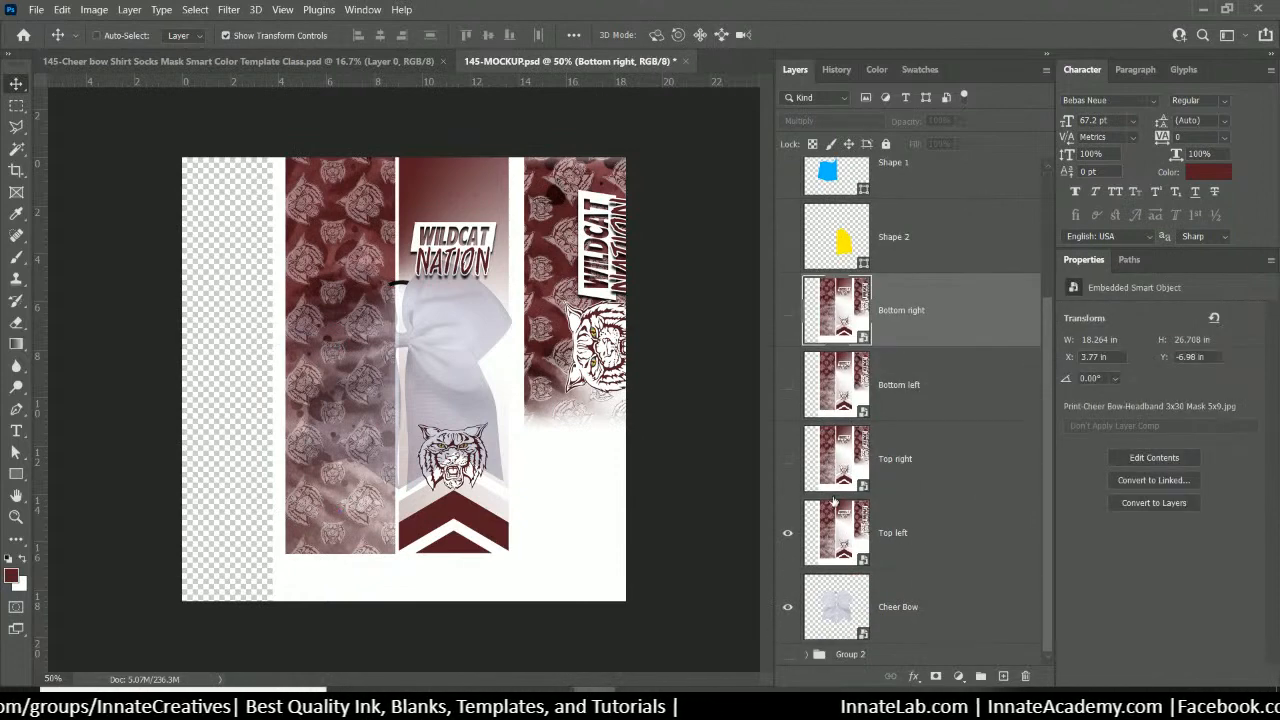
left_click(916, 543)
left_click(788, 533)
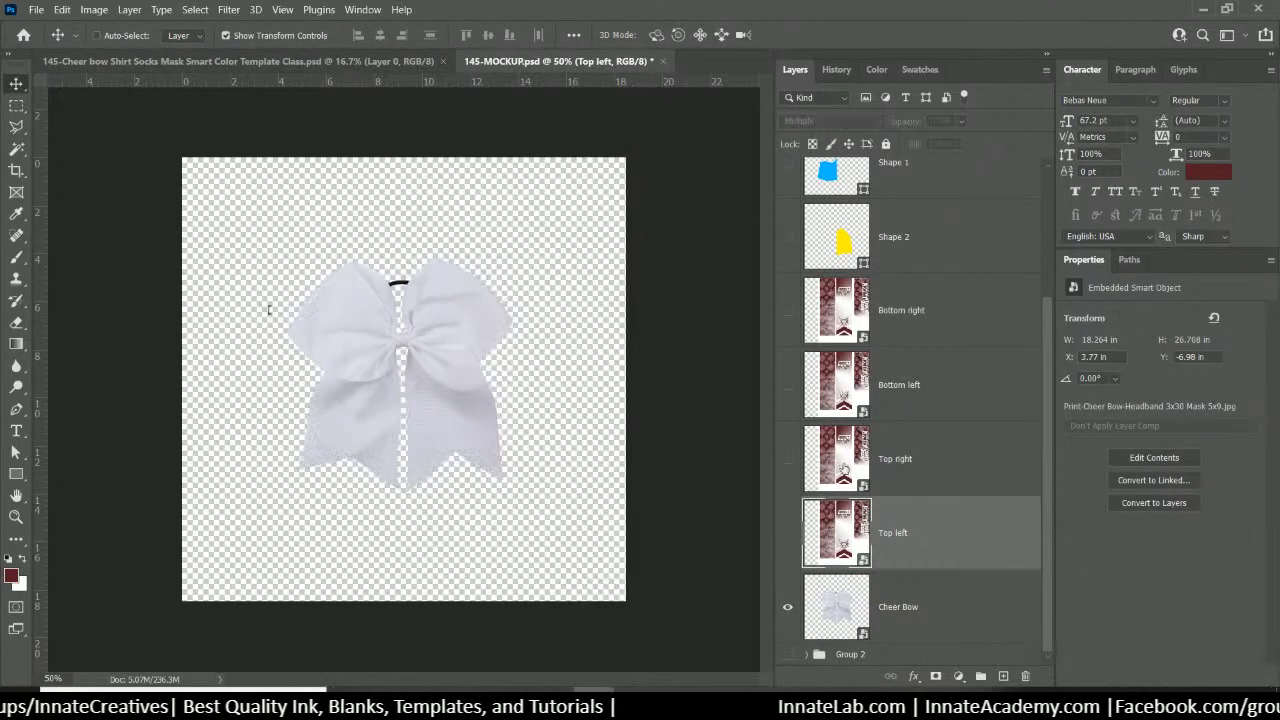
scroll(879, 284, "up", 3)
left_click(850, 320)
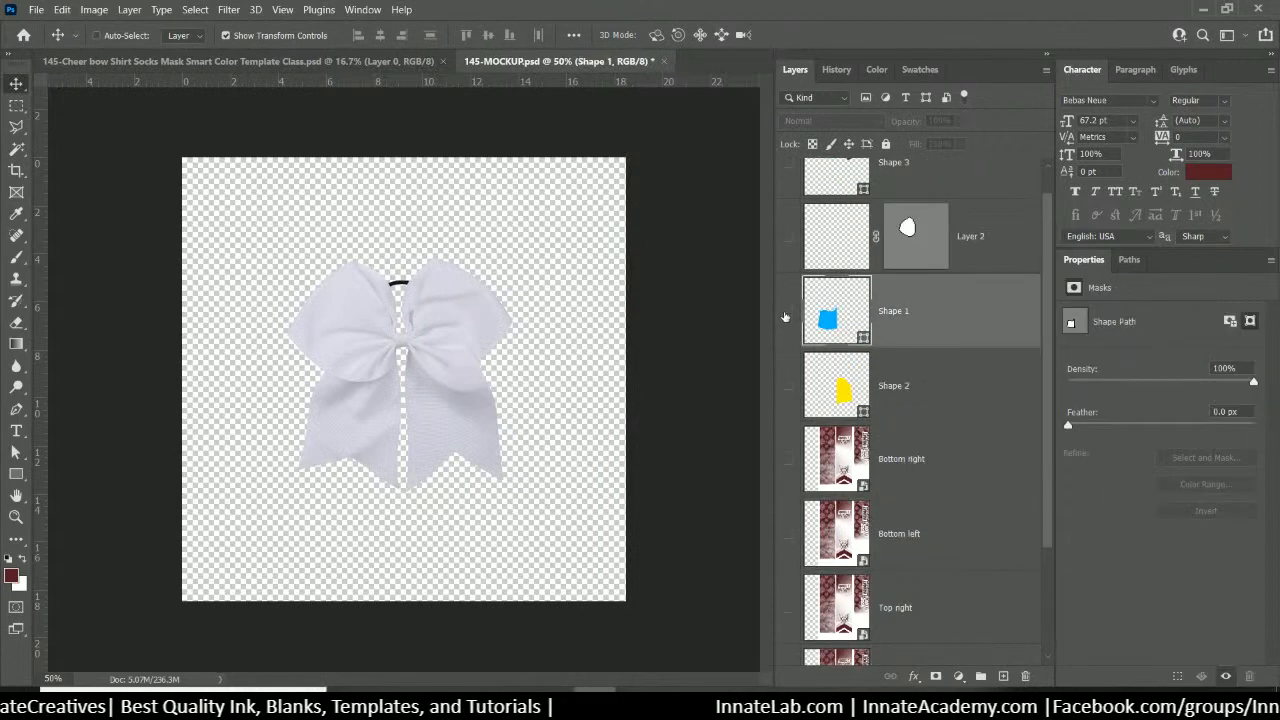
left_click(787, 316)
left_click(787, 316)
scroll(790, 330, "down", 3)
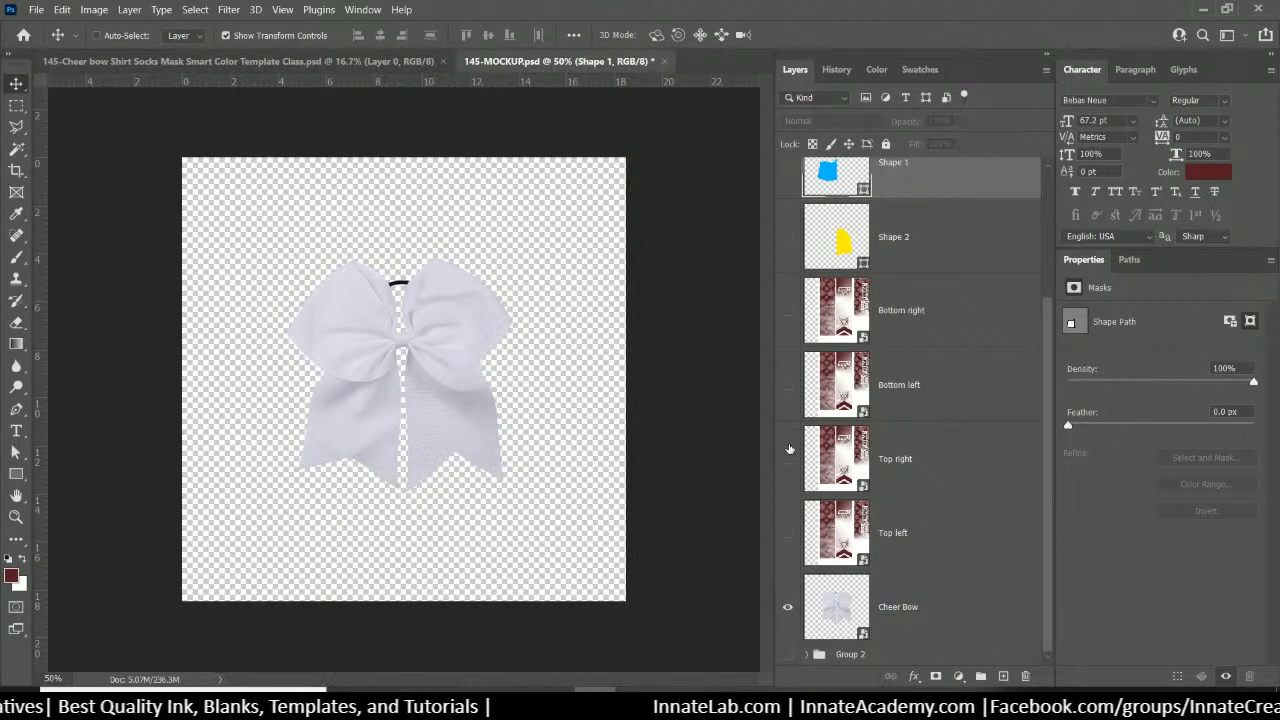
left_click(788, 386)
Load Shape 1's outline as a selection, mask the Bottom left layer with it, and target that layer's artwork instead of its mask
scroll(843, 192, "up", 1)
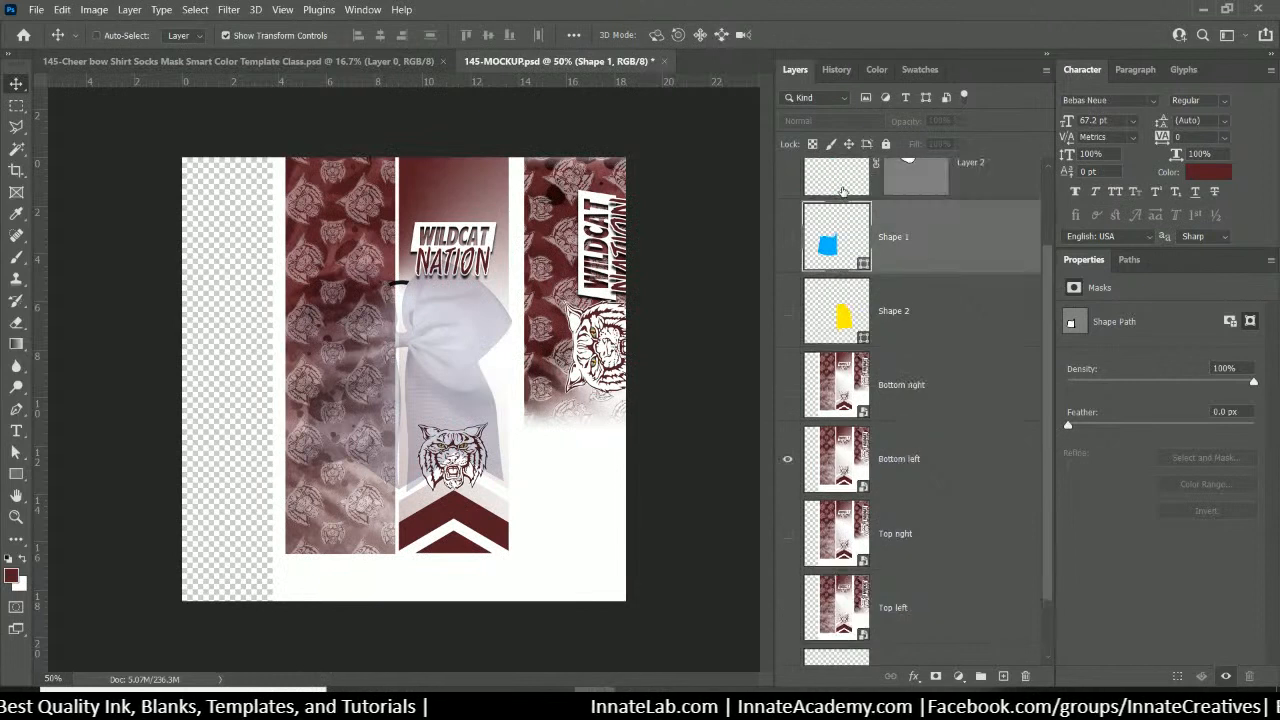
left_click(834, 250, "ctrl")
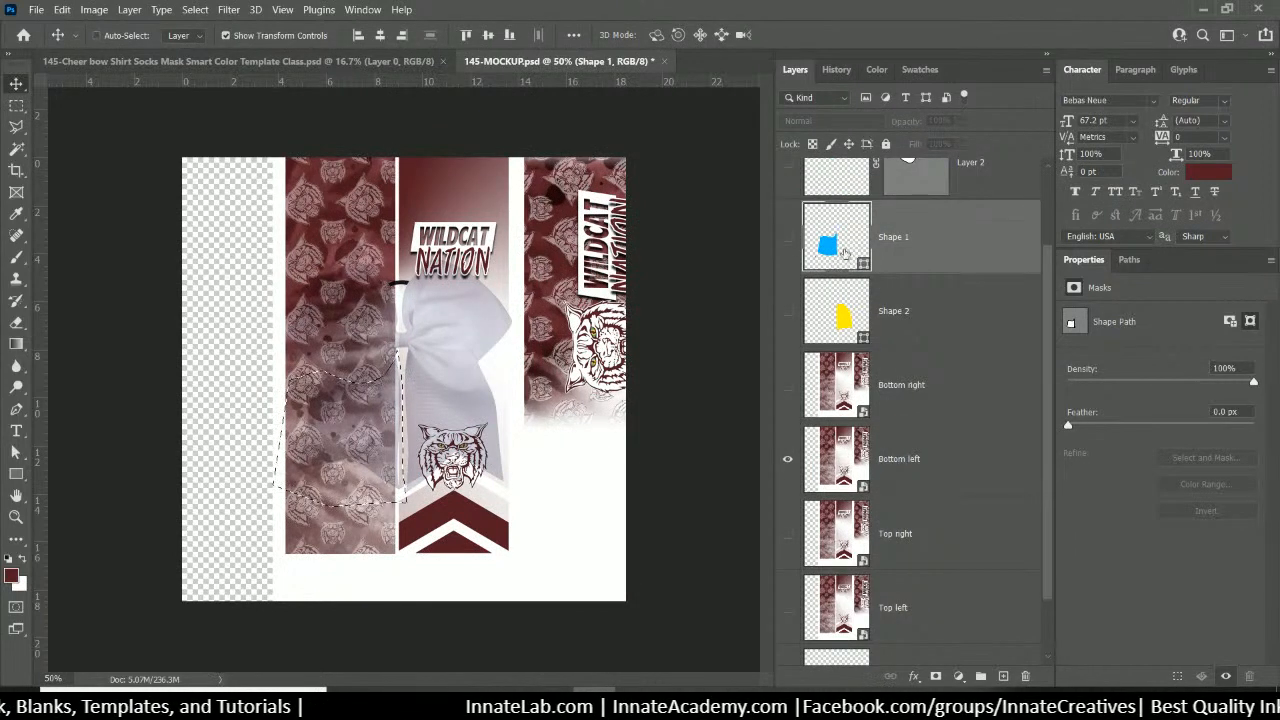
key("ctrl+plus")
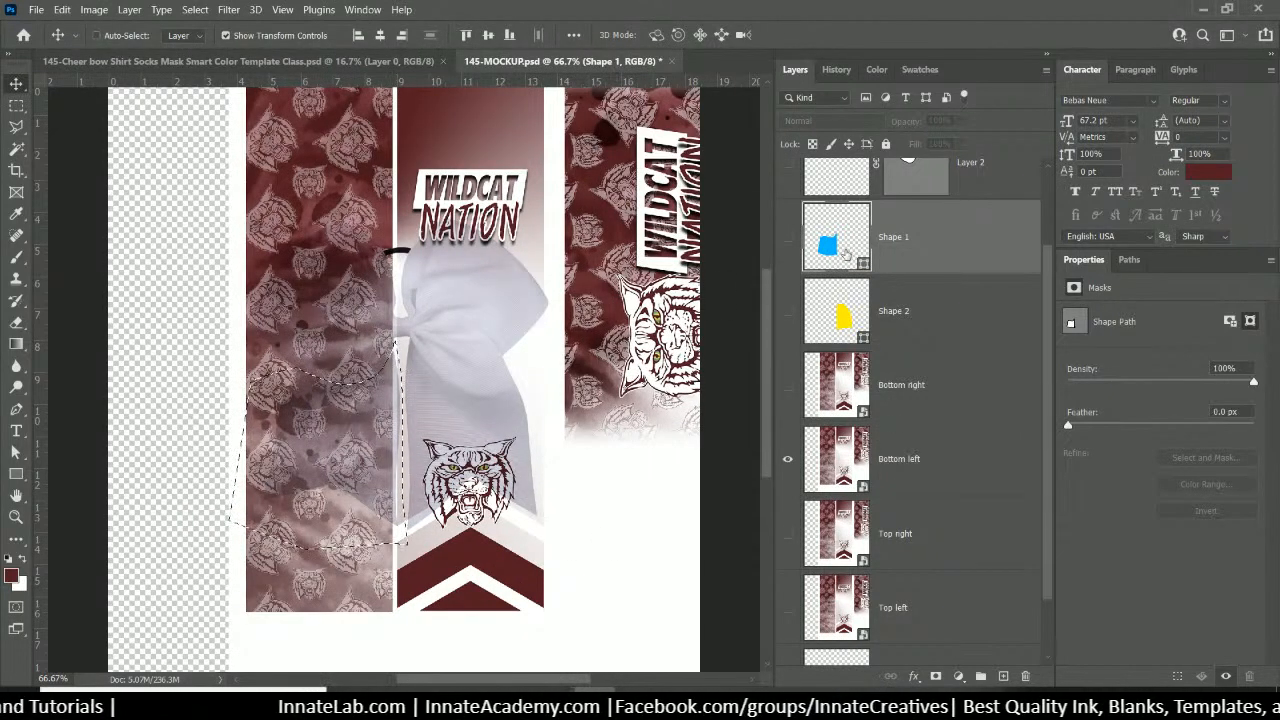
scroll(850, 300, "down", 1)
left_click(893, 397)
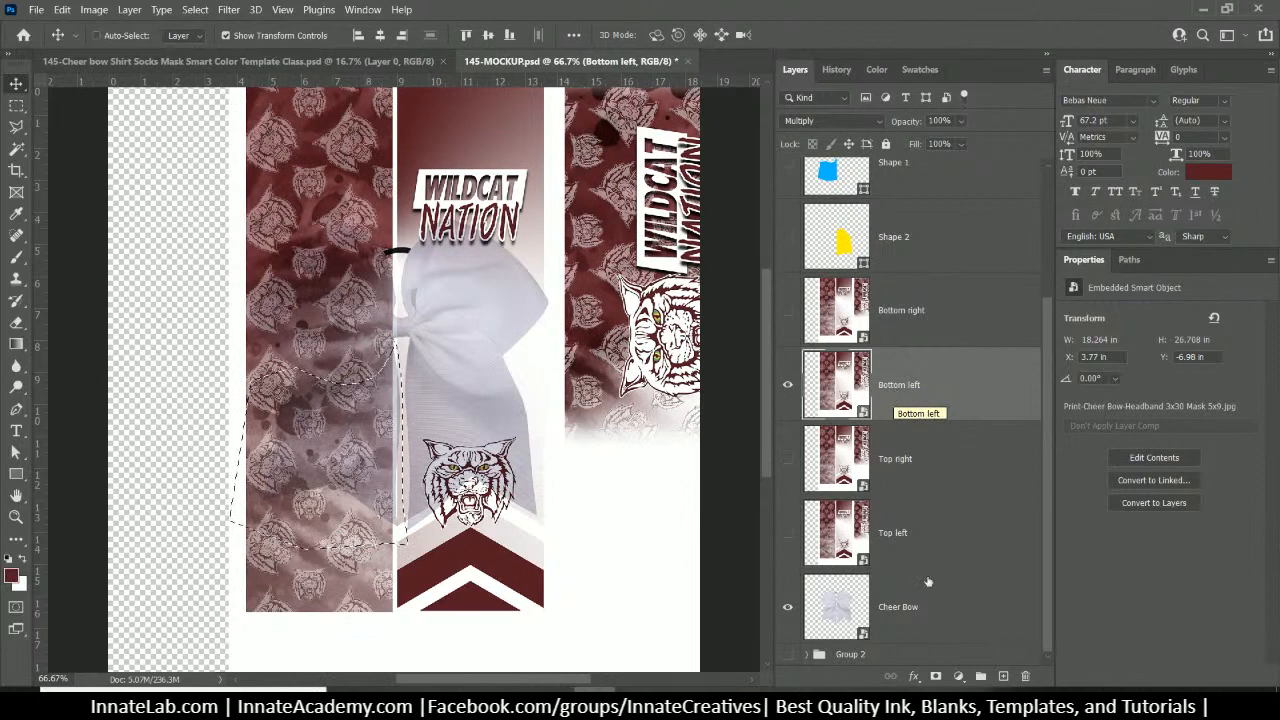
left_click(936, 676)
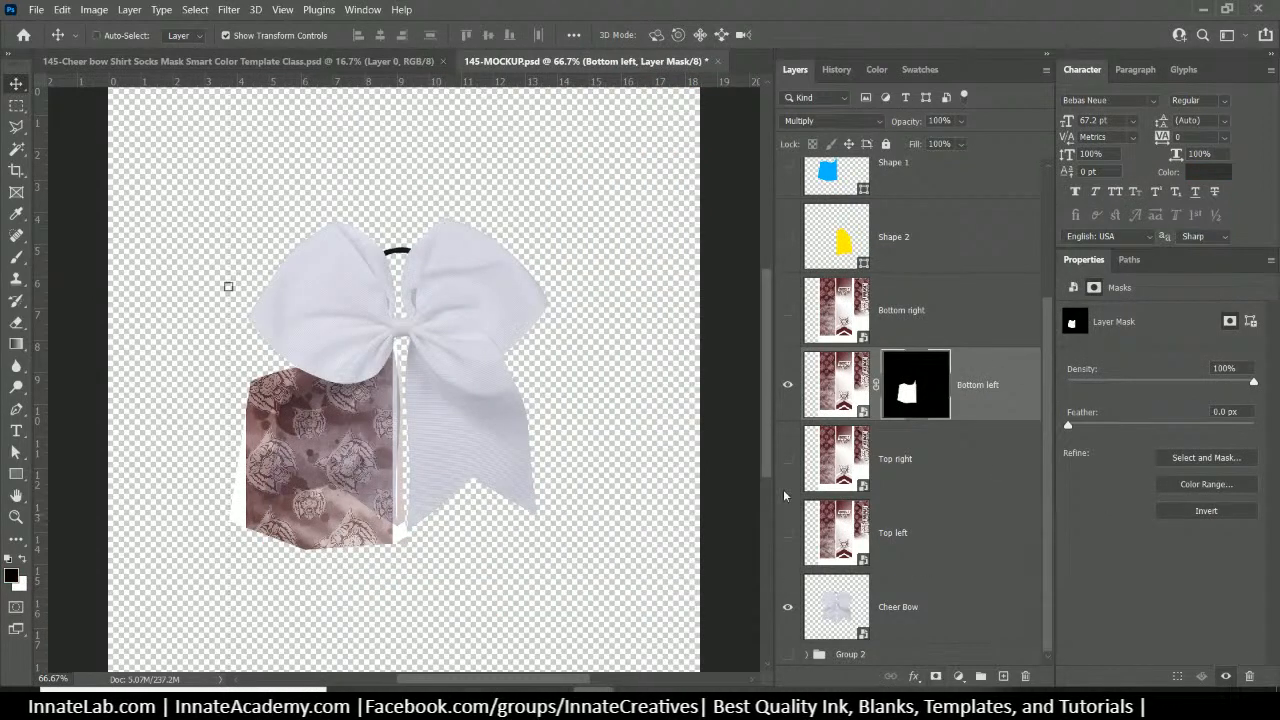
left_click(837, 384)
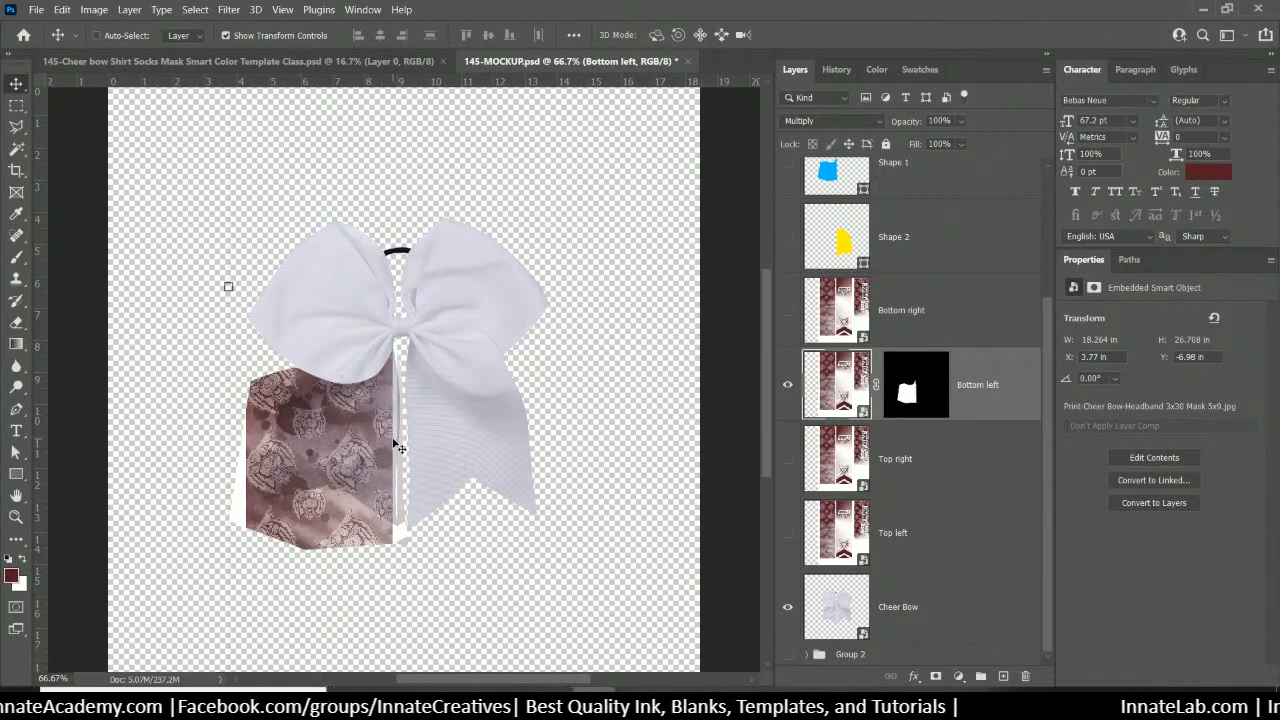
key("ctrl+plus")
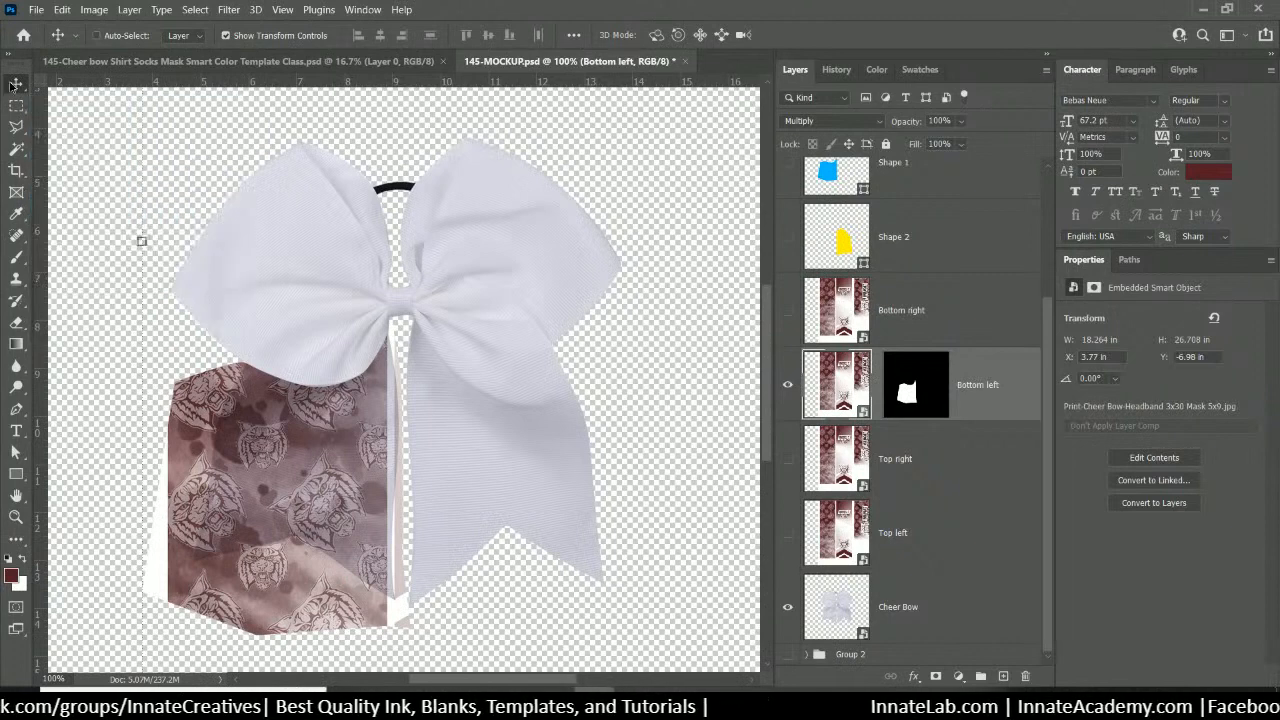
Shift the Bottom left print about 0.4 in right, rotate it to about 5.26°, and reposition it over the left tail
mouse_move(320, 463)
left_mouse_down()
mouse_move(305, 463)
mouse_move(338, 463)
left_mouse_up()
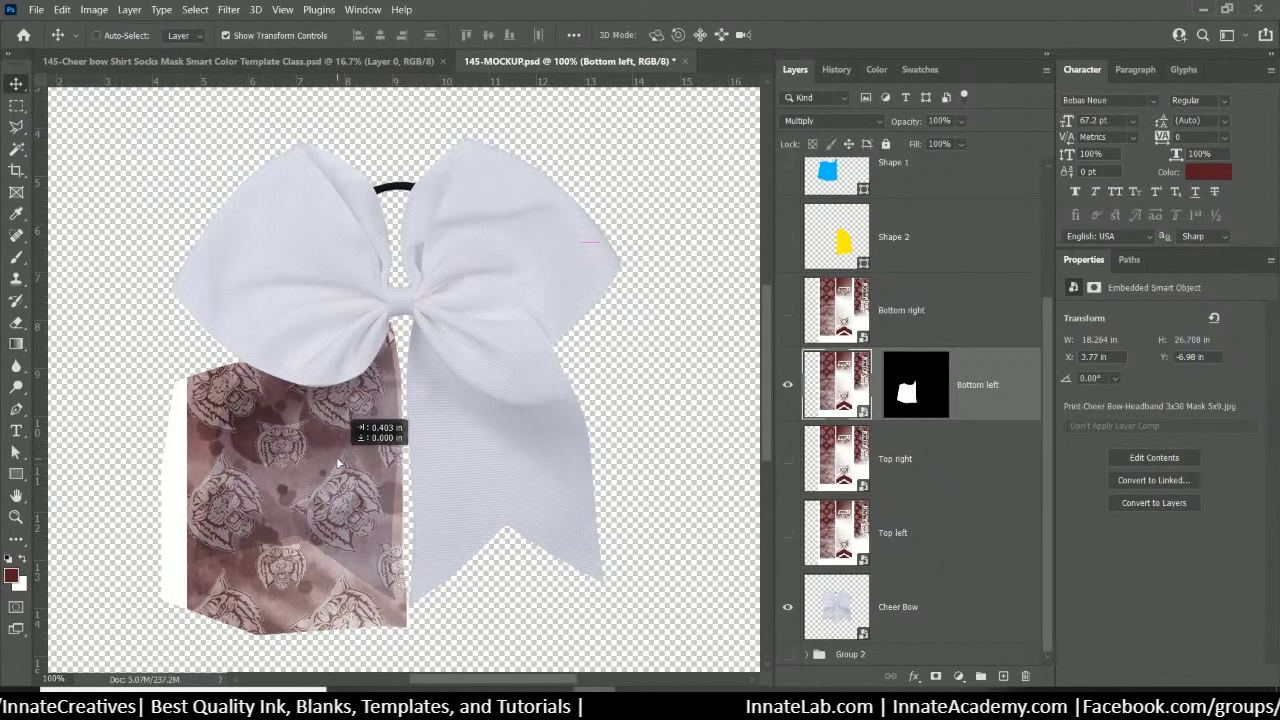
key("ctrl+t")
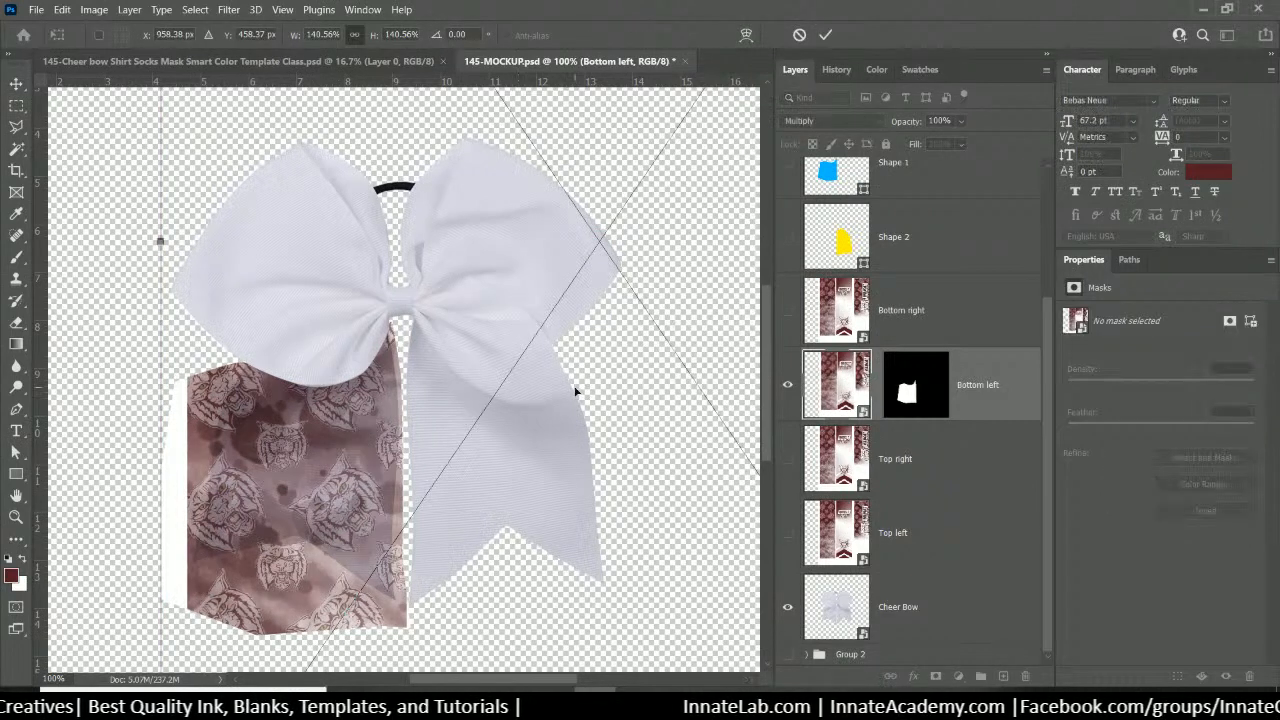
key("ctrl+minus")
key("ctrl+minus")
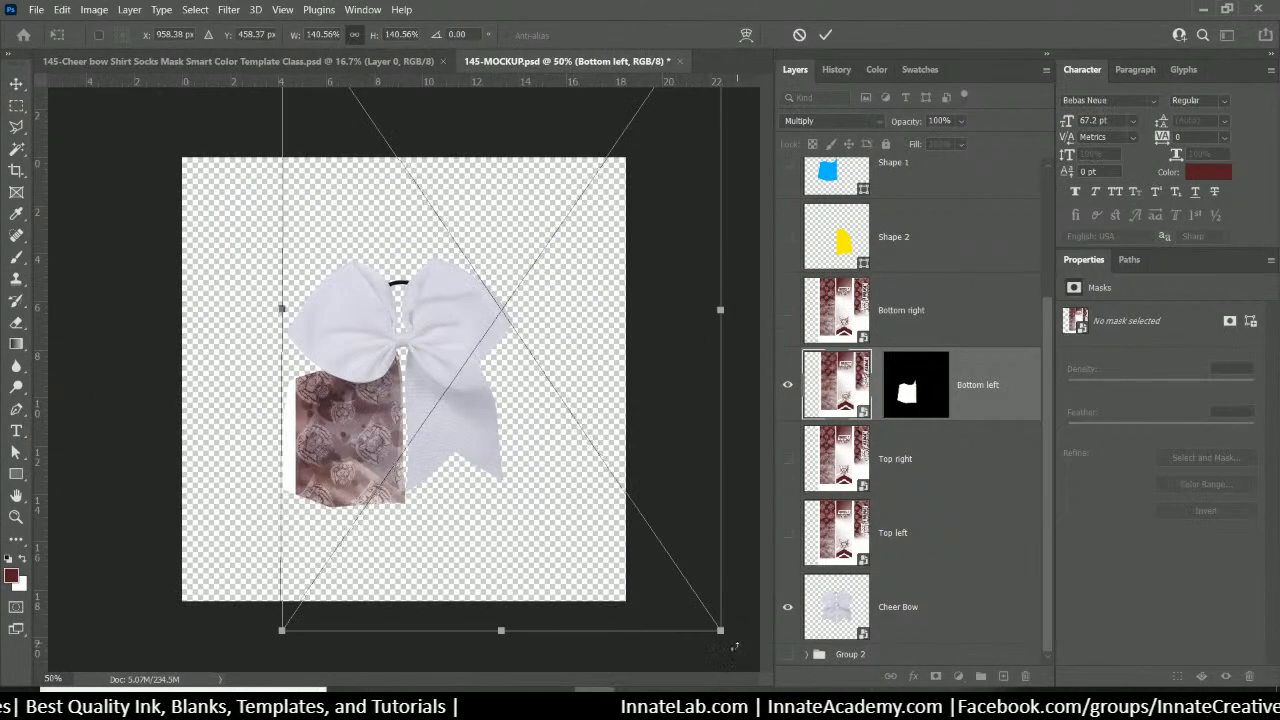
left_click_drag(735, 647, 735, 662)
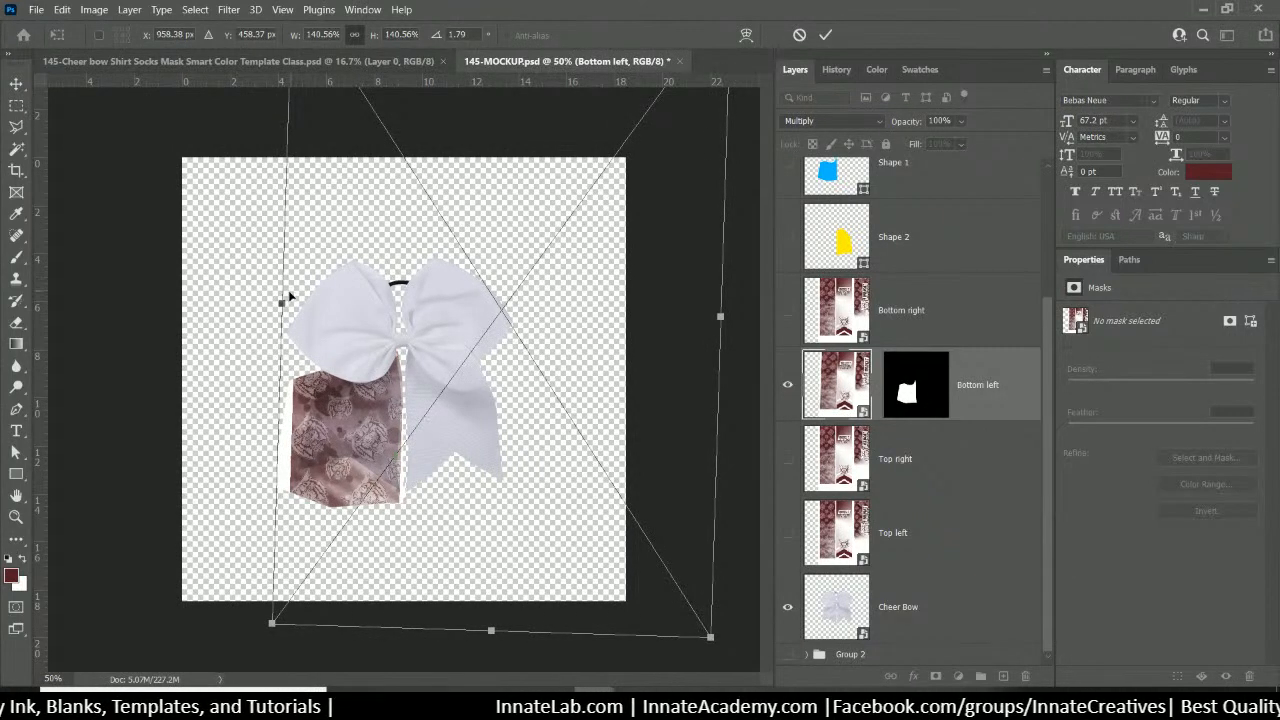
left_click_drag(262, 668, 263, 606)
left_click_drag(361, 426, 373, 418)
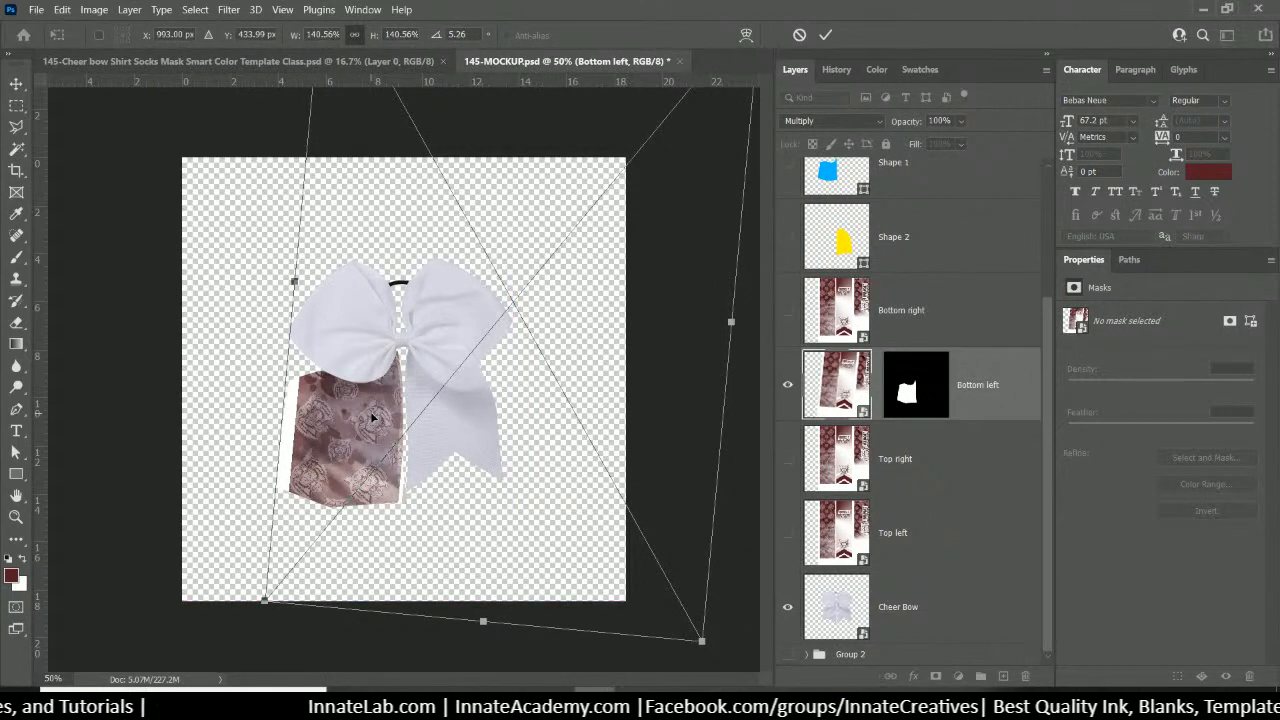
key("ctrl+plus")
key("ctrl+plus")
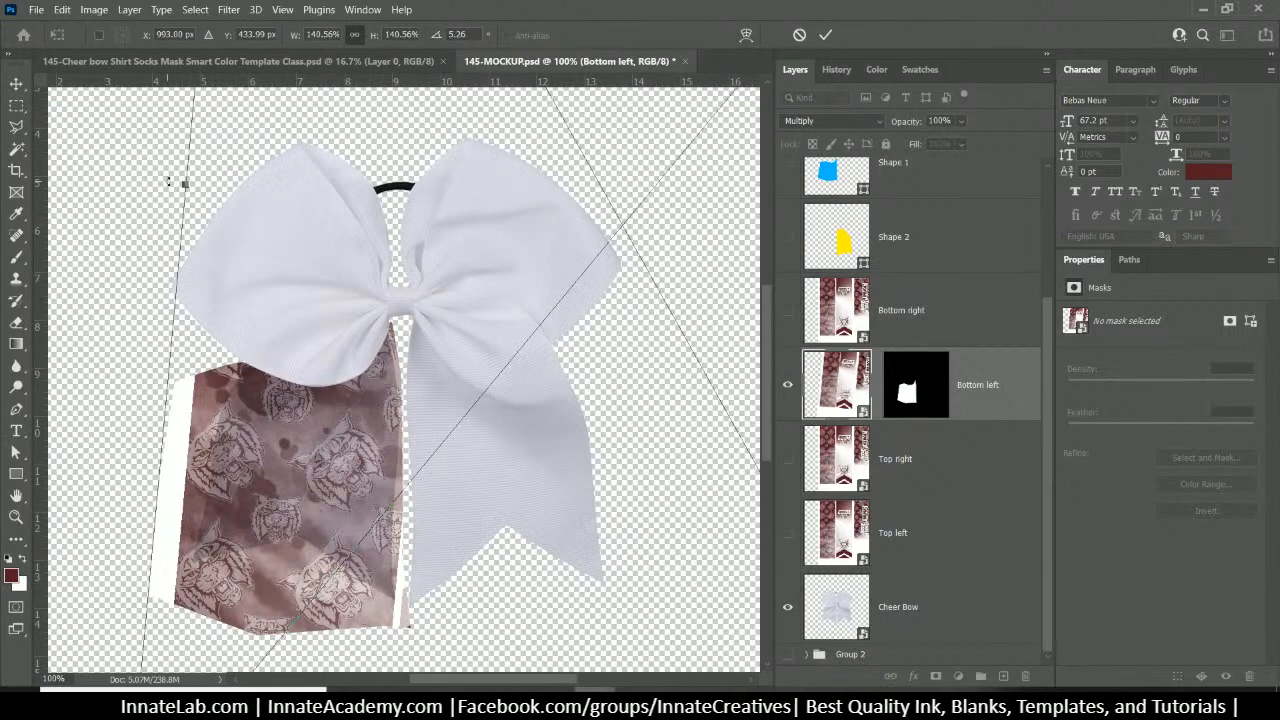
Refine the Bottom left print's rotation to about 6.66°, nudge it up and right over the tail, and apply the transform
key("ctrl+minus")
key("ctrl+minus")
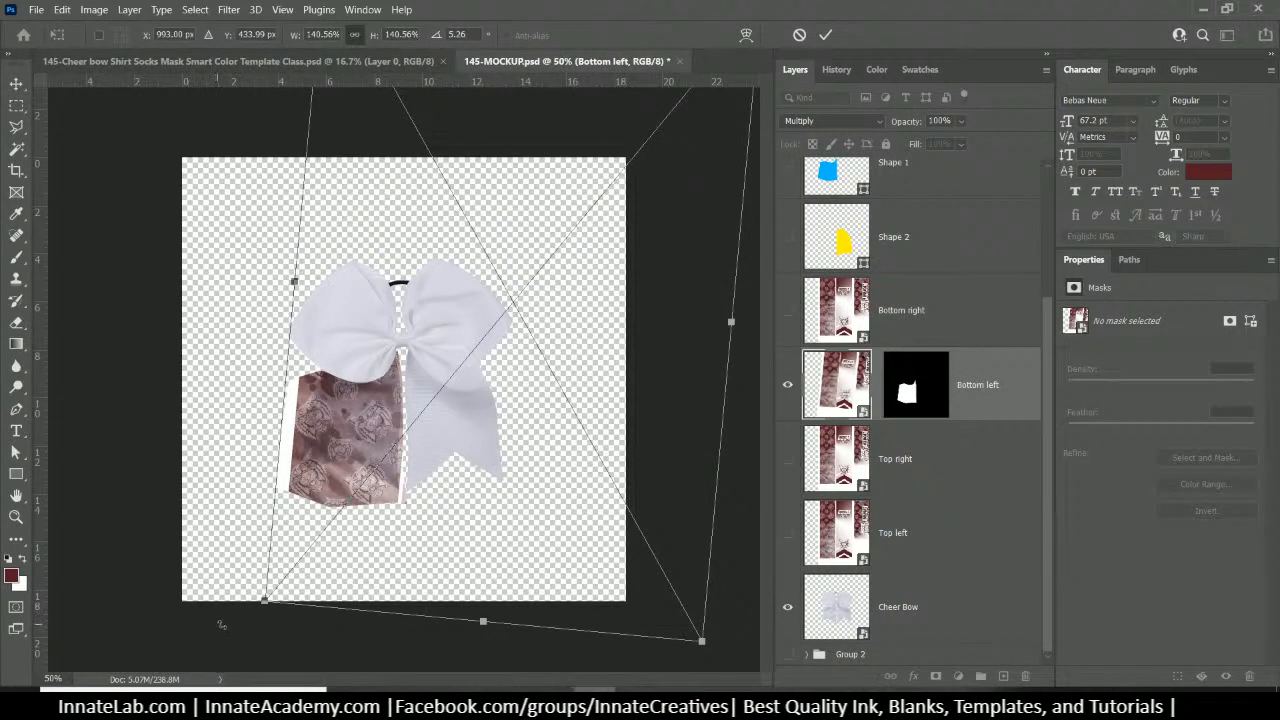
left_click_drag(257, 609, 243, 610)
left_click_drag(345, 437, 351, 430)
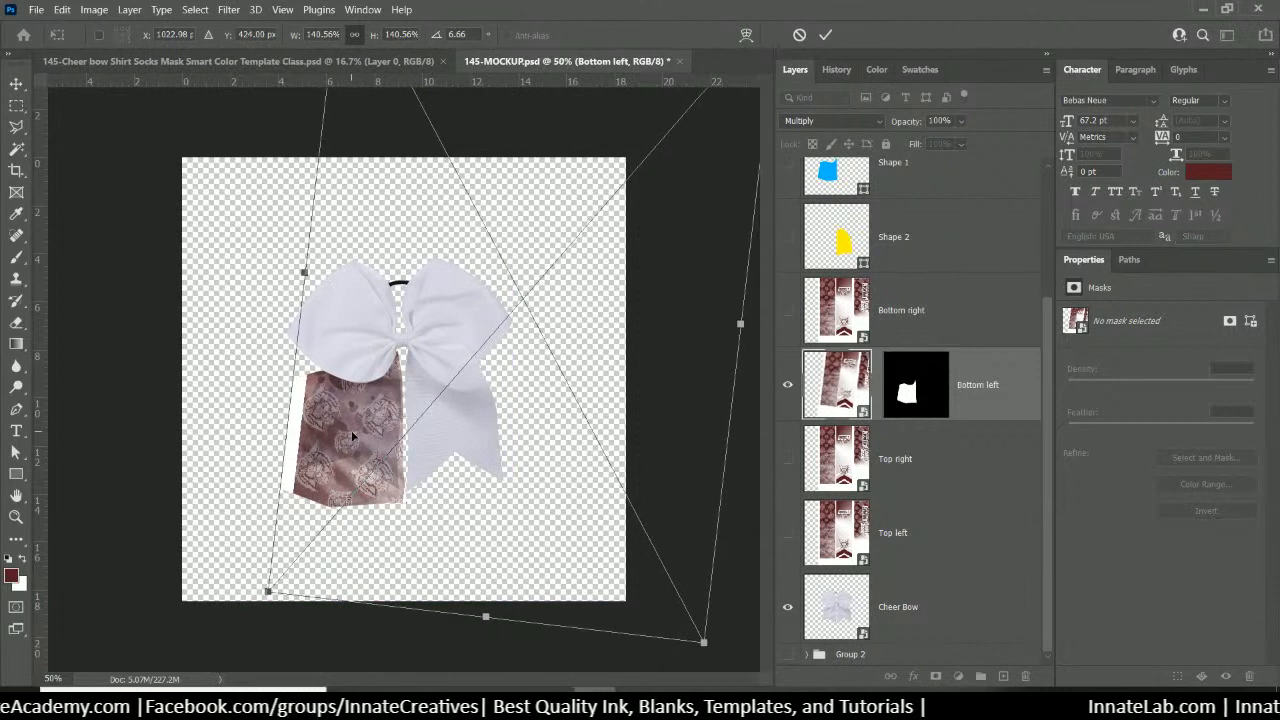
key("Return")
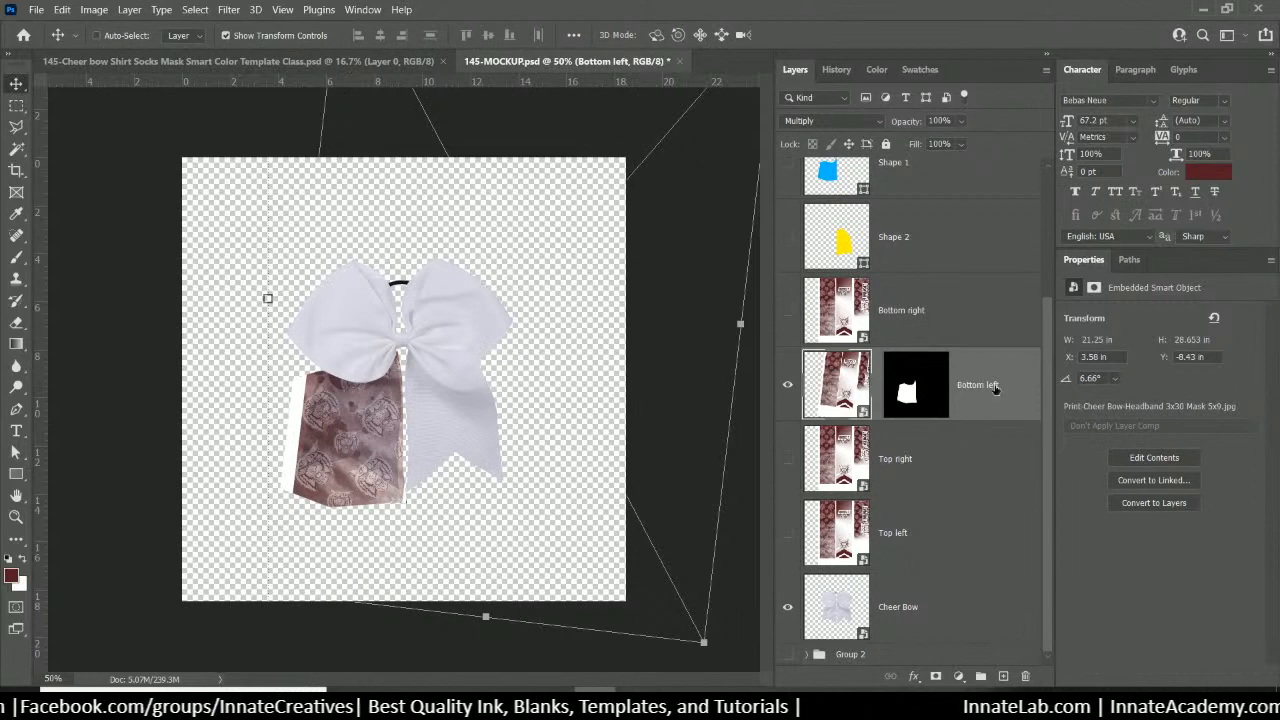
Place the Bottom left layer directly above Cheer Bow and clip it to that layer
left_click_drag(1000, 393, 958, 556)
right_click(965, 545)
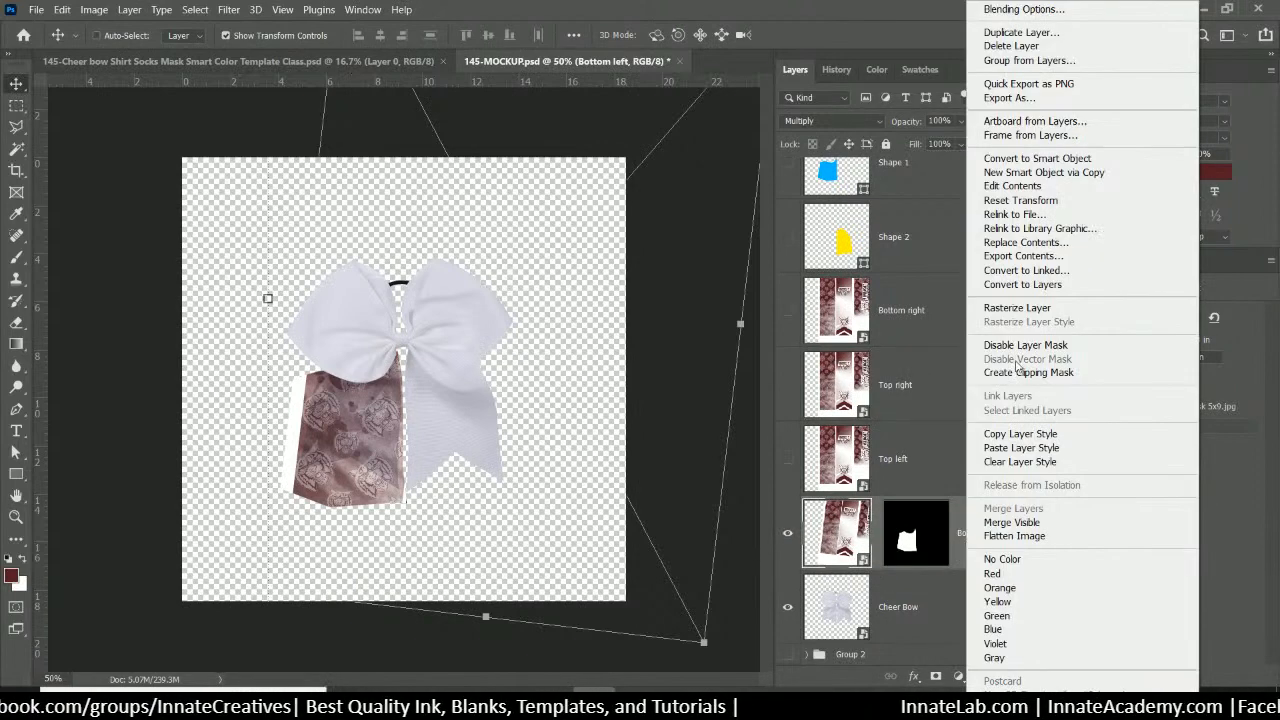
left_click(1013, 371)
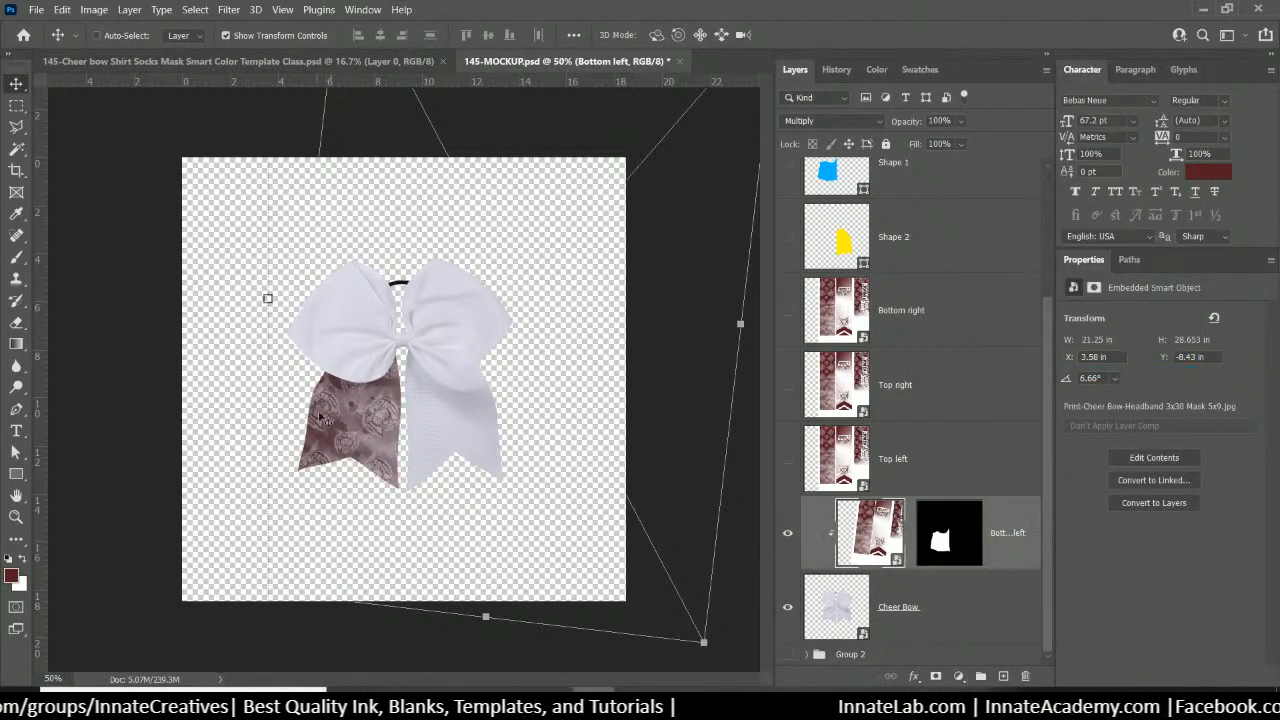
key("ctrl+plus")
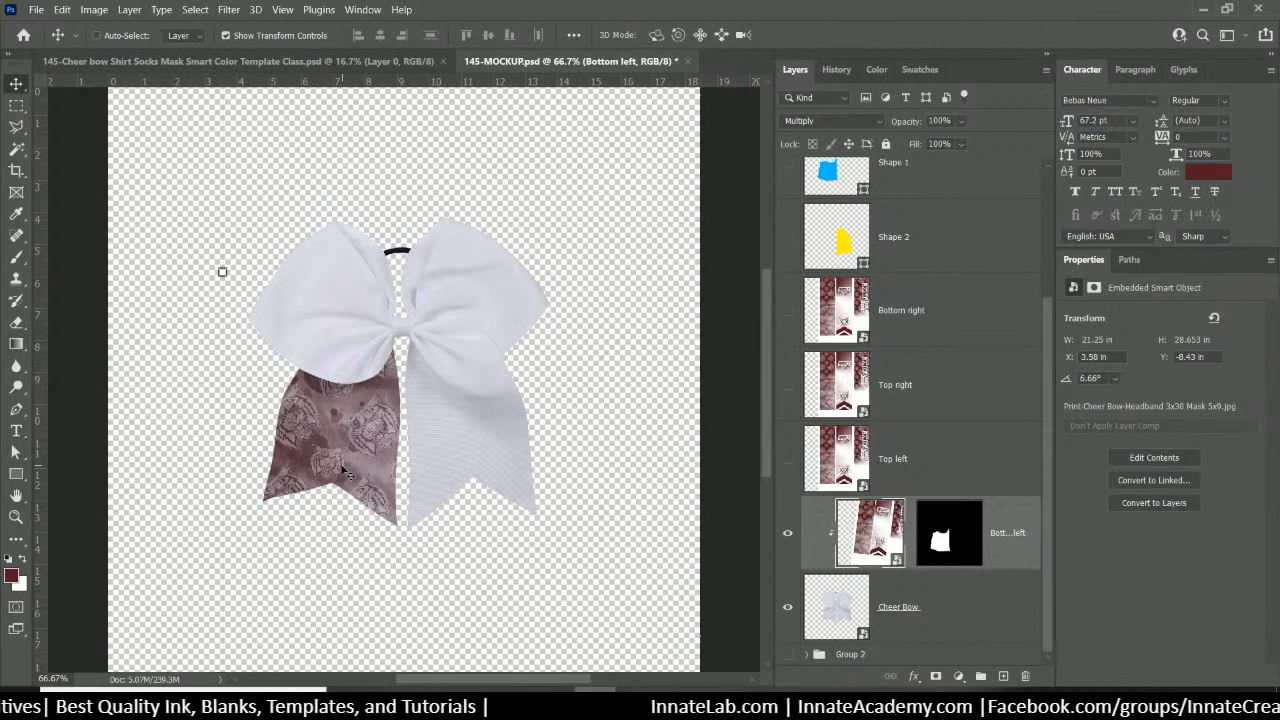
Show the Bottom right print layer and move its artwork up so the wildcat head and chevrons sit over the right tail
left_click(930, 455)
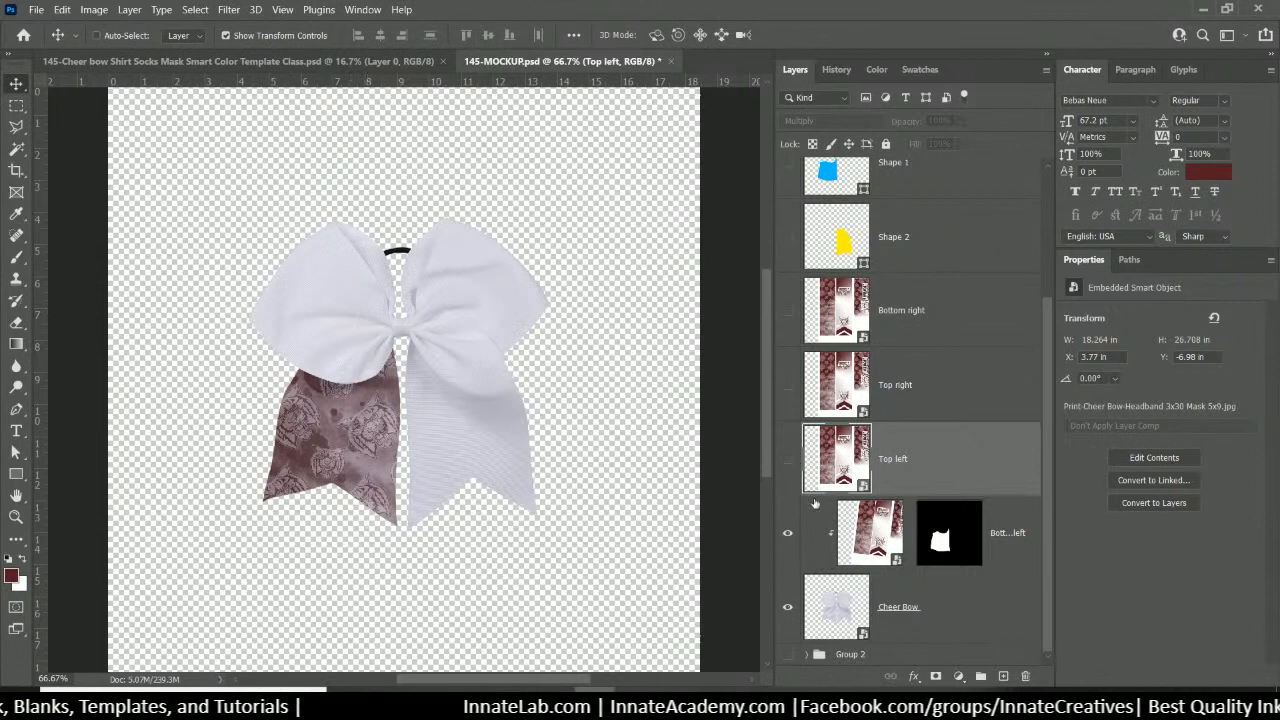
left_click(922, 400)
left_click(908, 470)
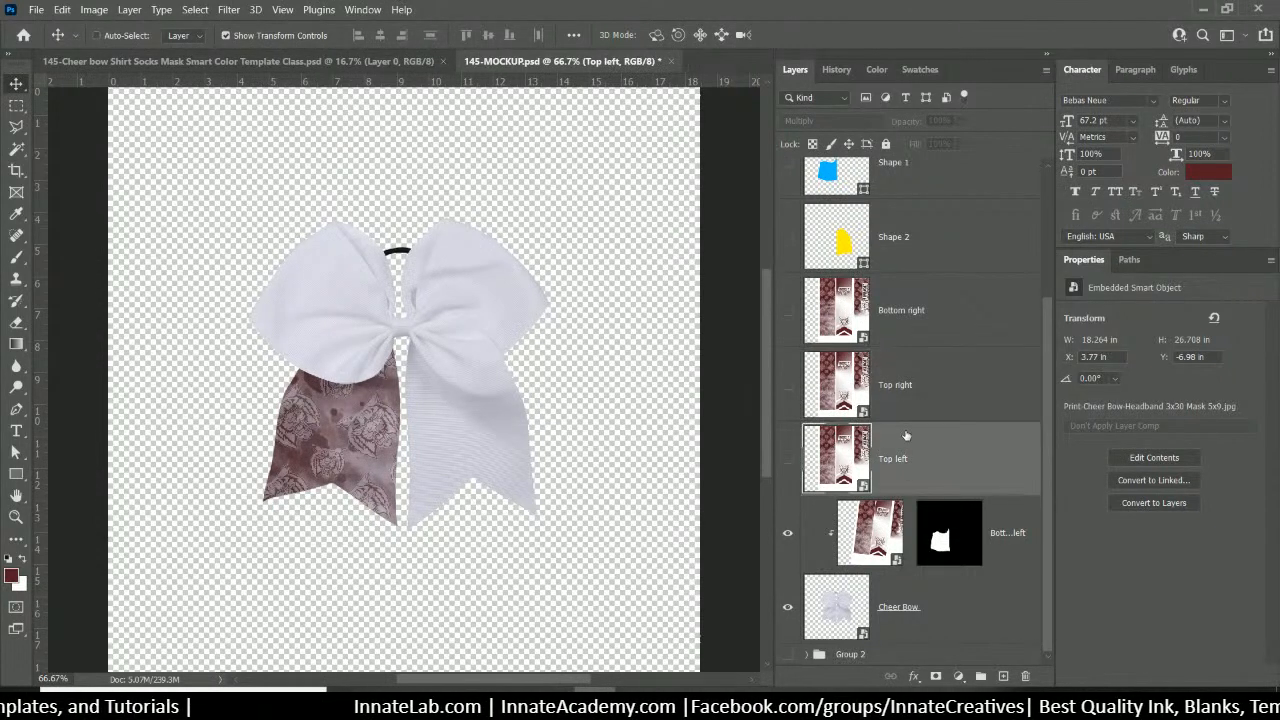
left_click(908, 310)
left_click(787, 312)
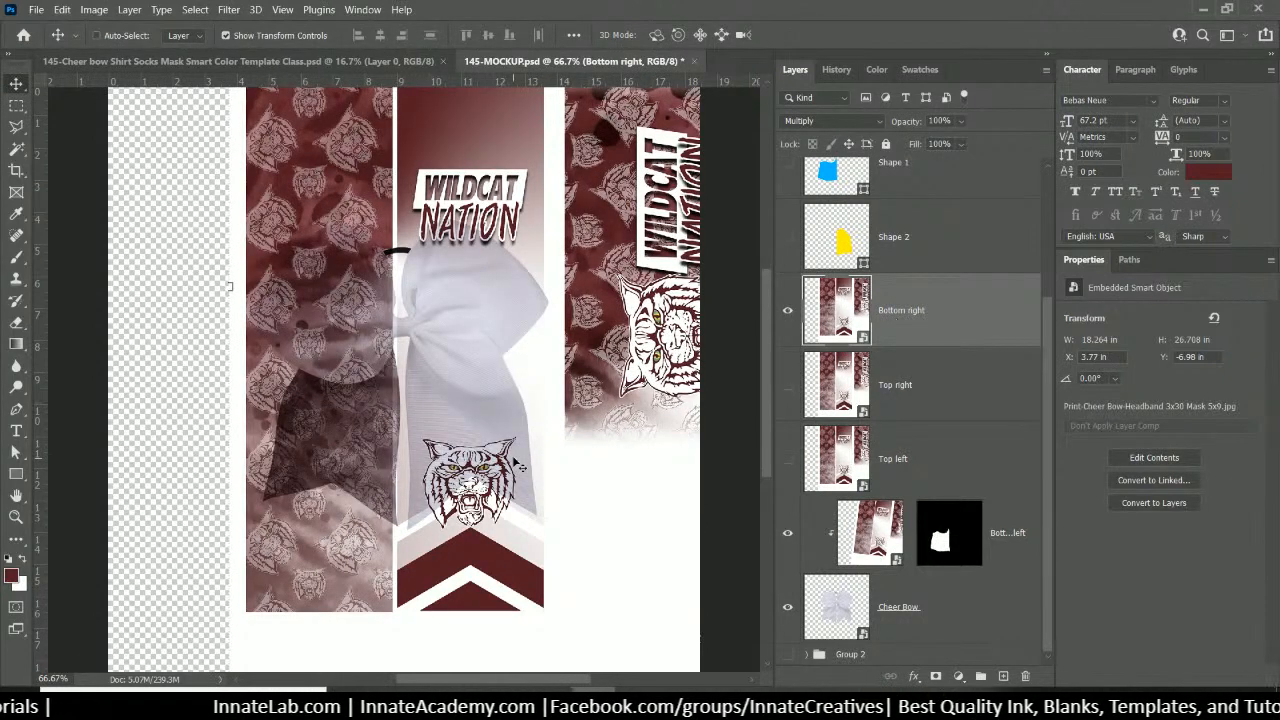
left_click_drag(517, 466, 519, 394)
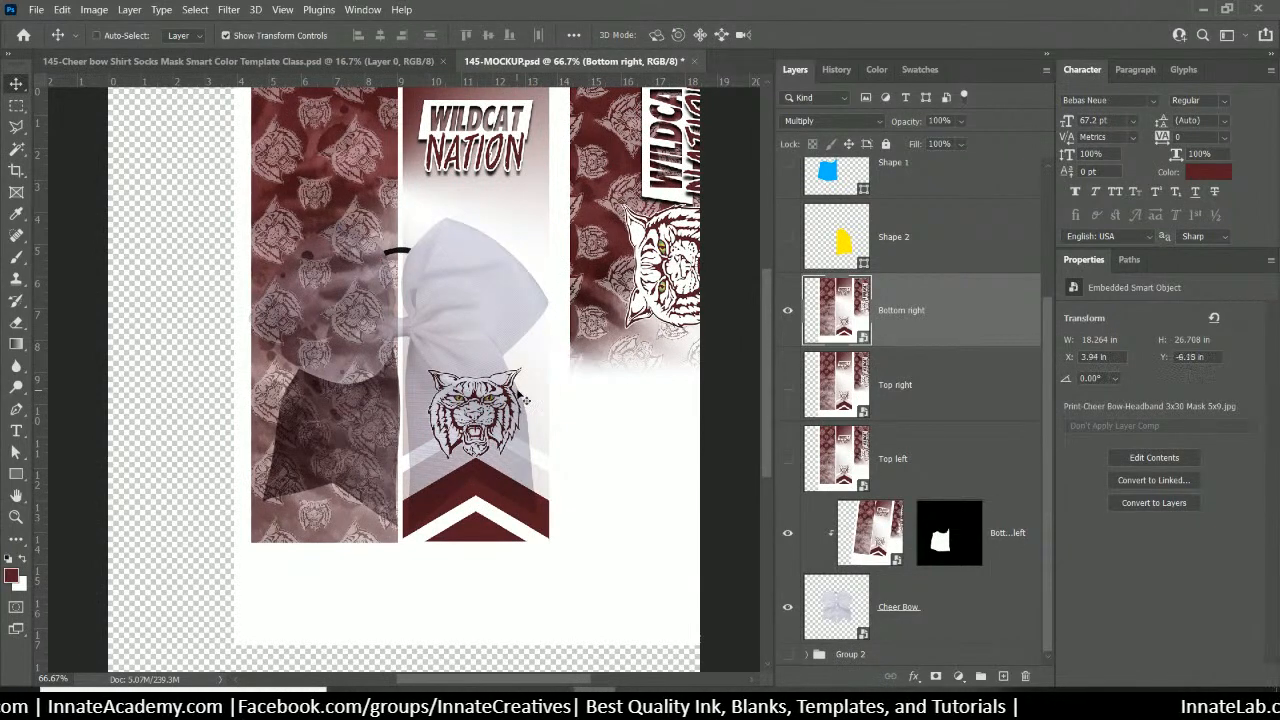
Load Shape 2's outline as a selection and mask the Bottom right layer with it
scroll(895, 340, "up", 3)
left_click(840, 424)
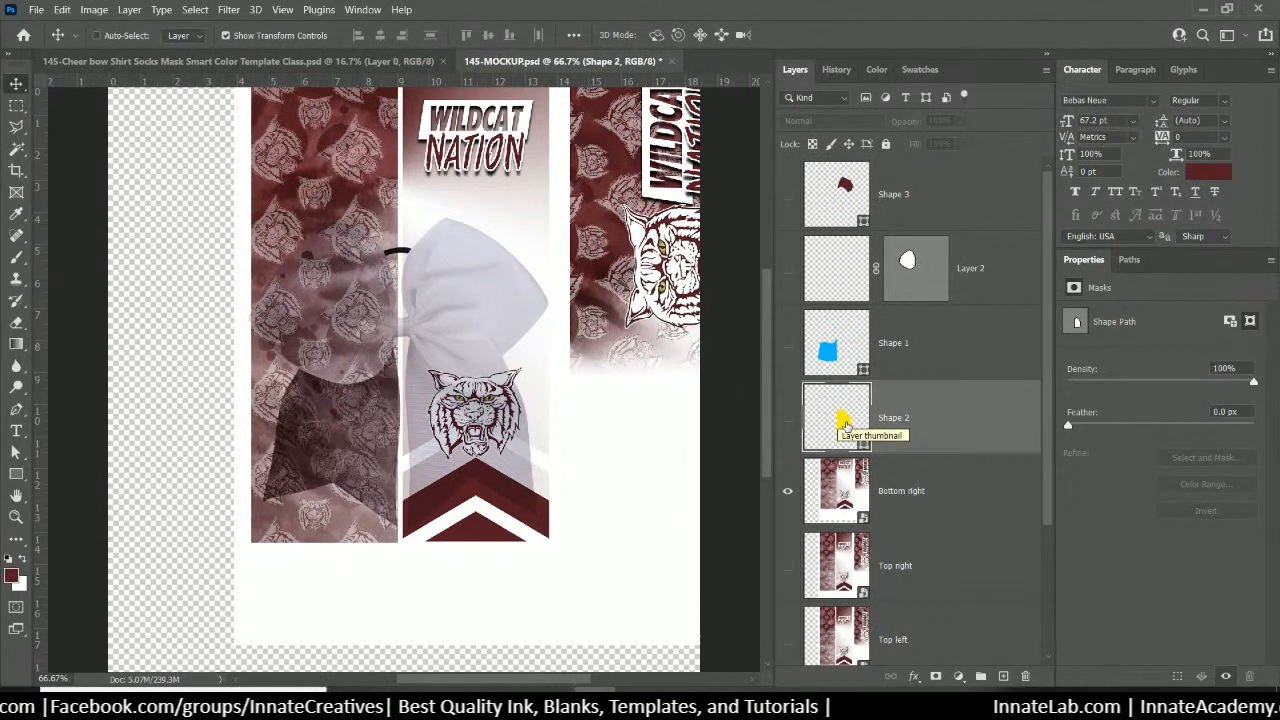
key("ctrl")
left_click(843, 424, "ctrl")
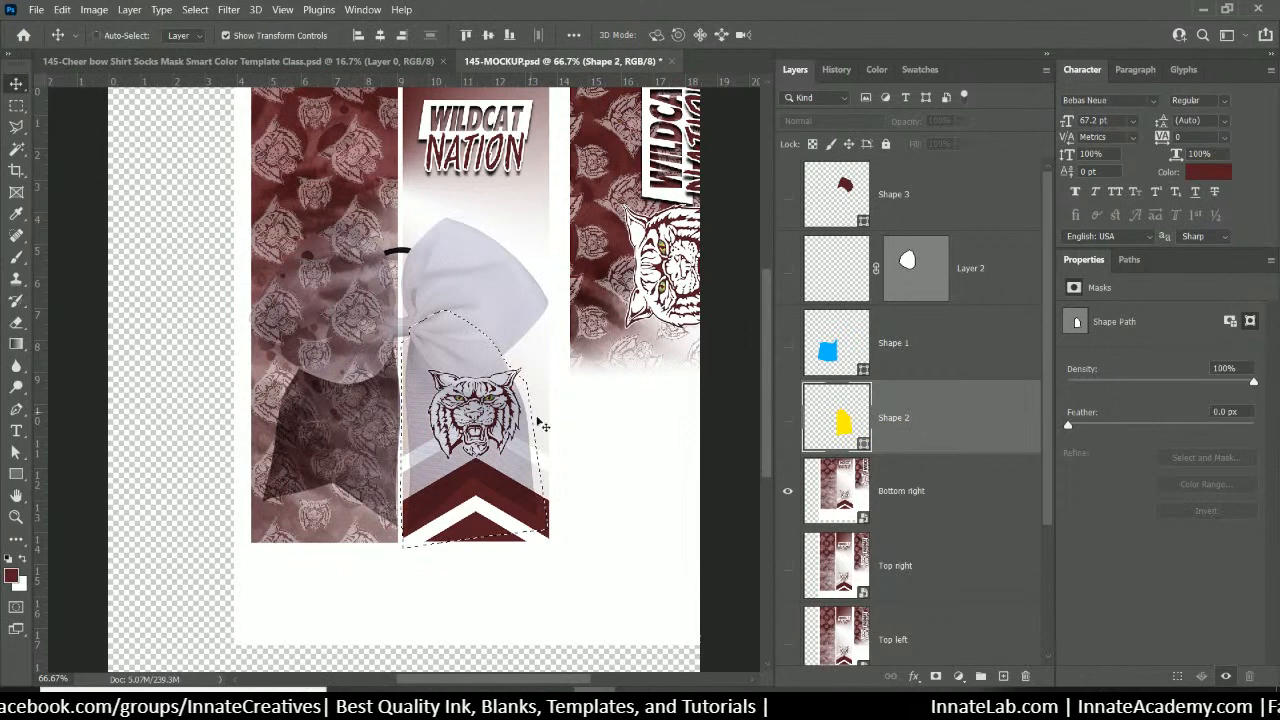
scroll(943, 368, "down", 3)
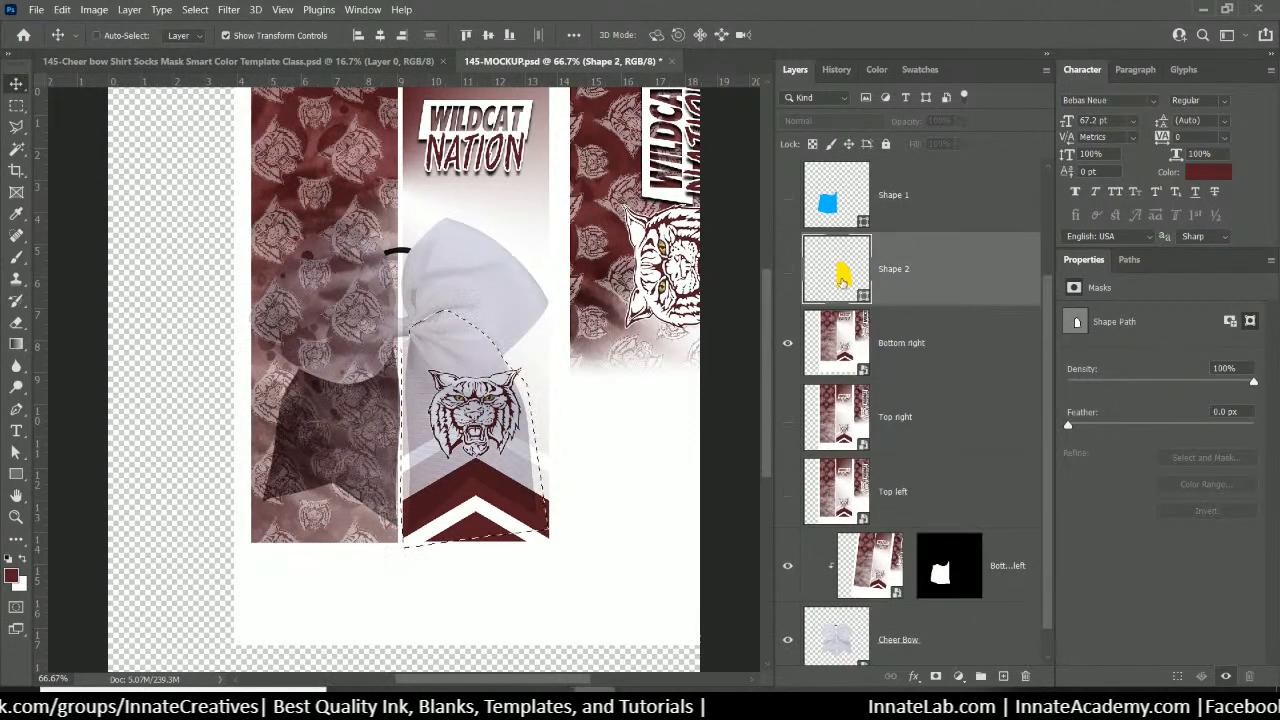
left_click(910, 364)
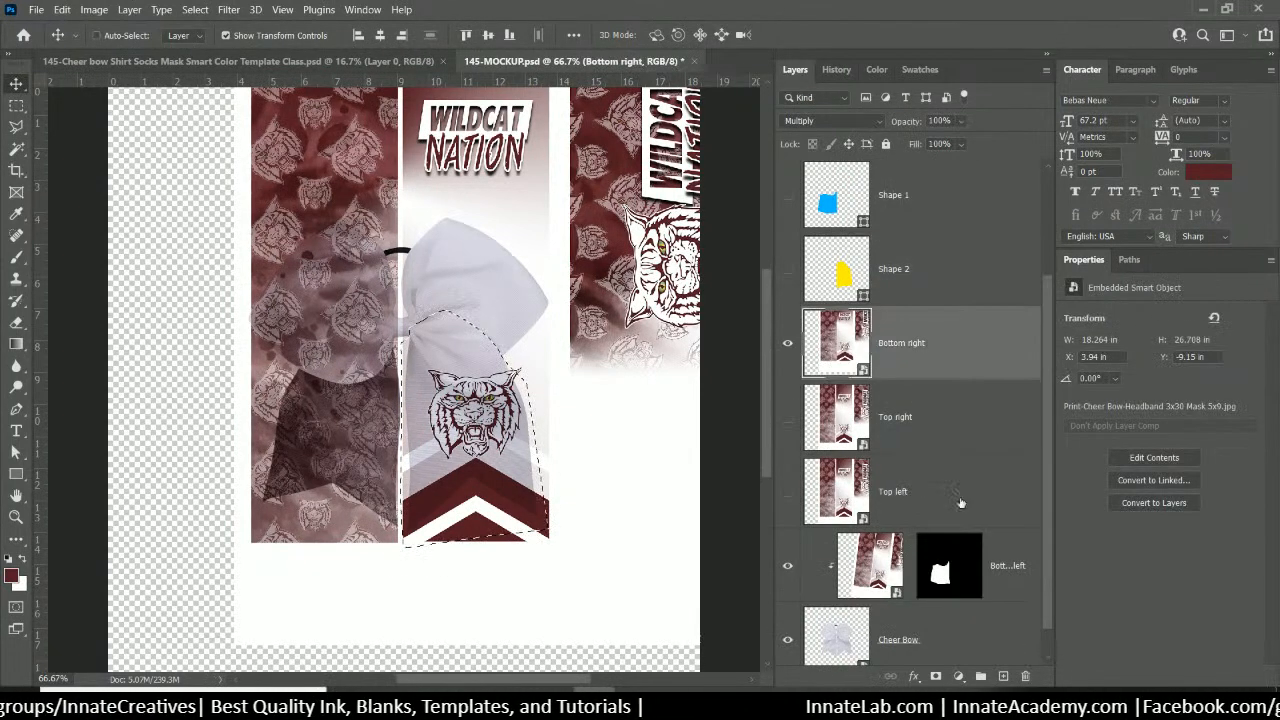
left_click(933, 677)
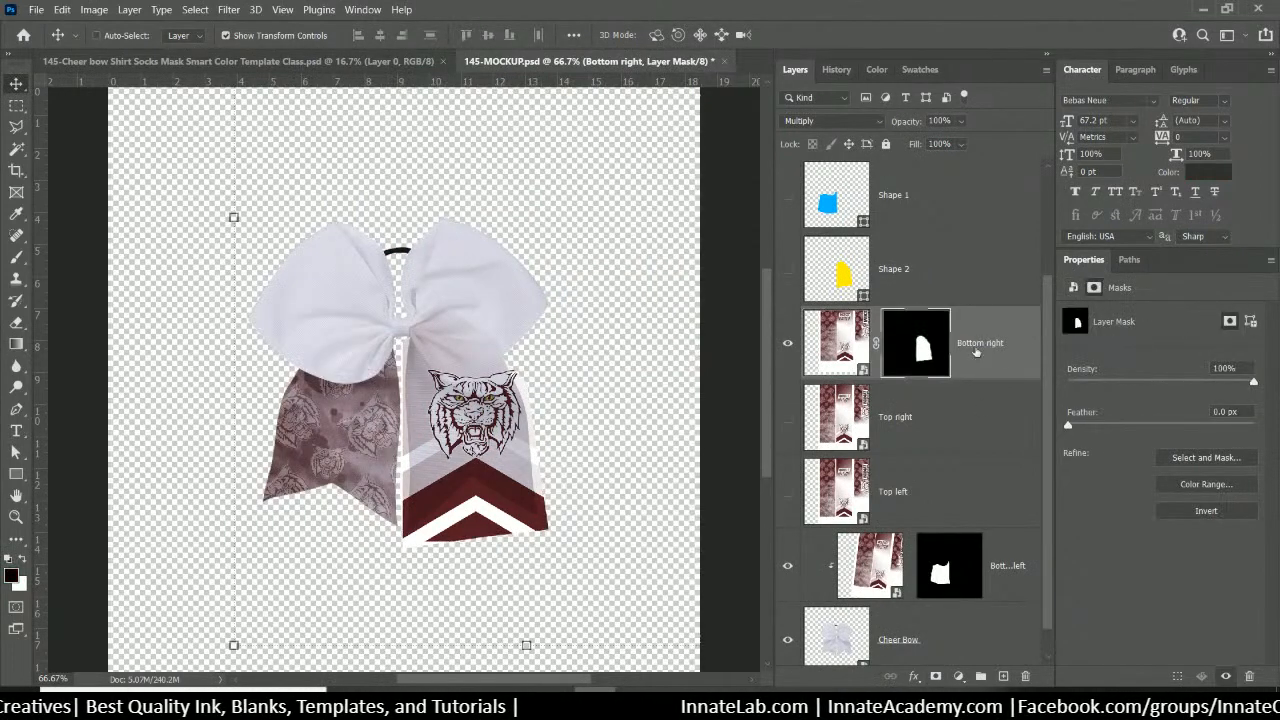
Unlink the Bottom right layer's mask, target its artwork, and place the layer unclipped between Top right and Top left
left_click_drag(993, 348, 970, 608)
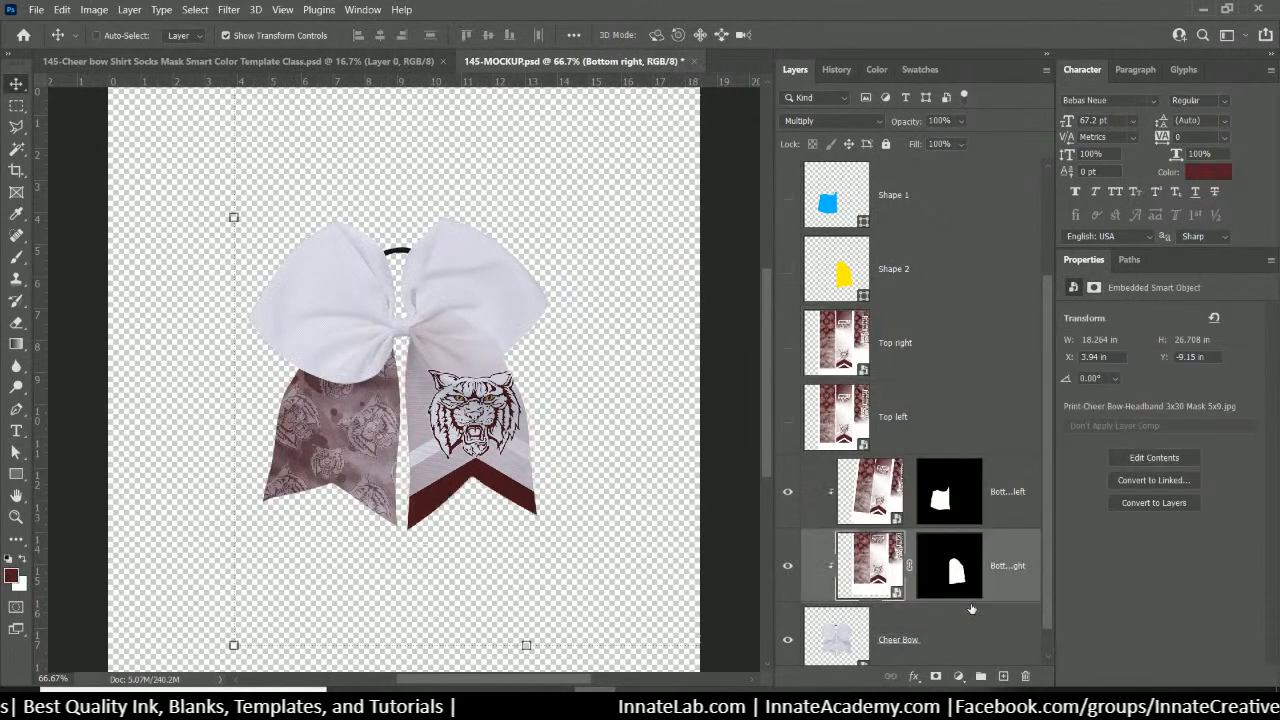
scroll(891, 499, "down", 1)
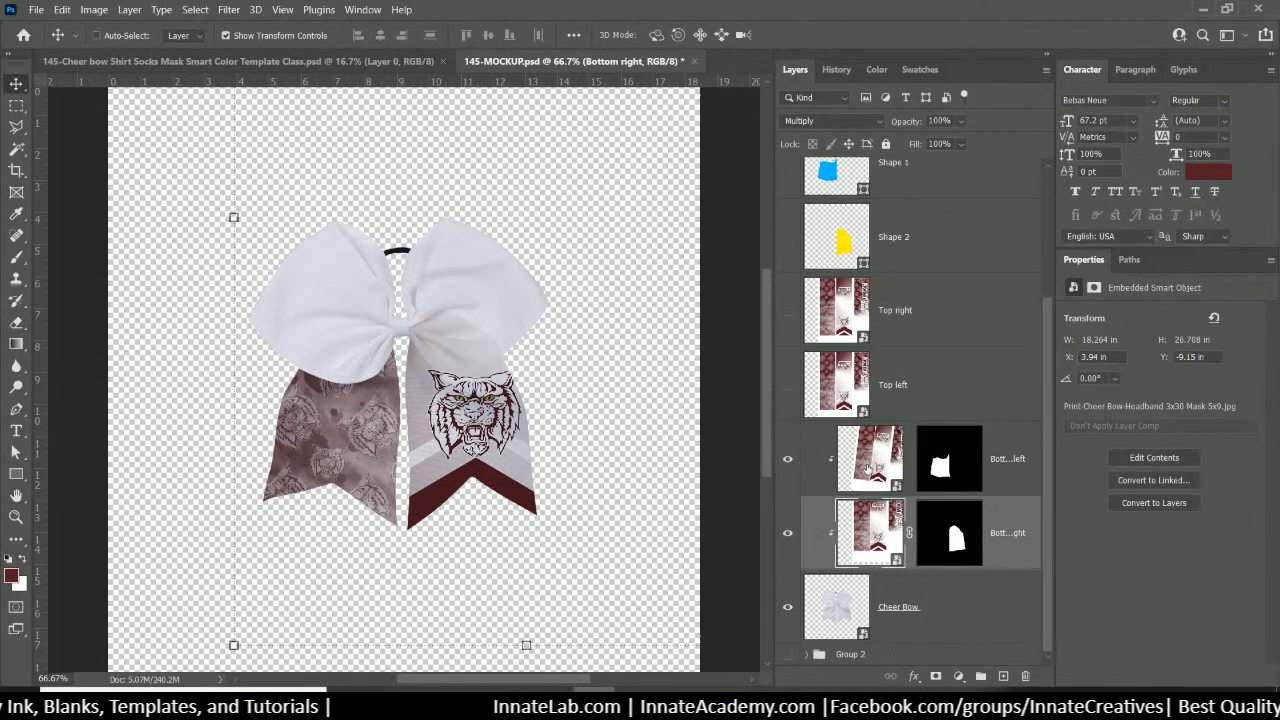
left_click(955, 543)
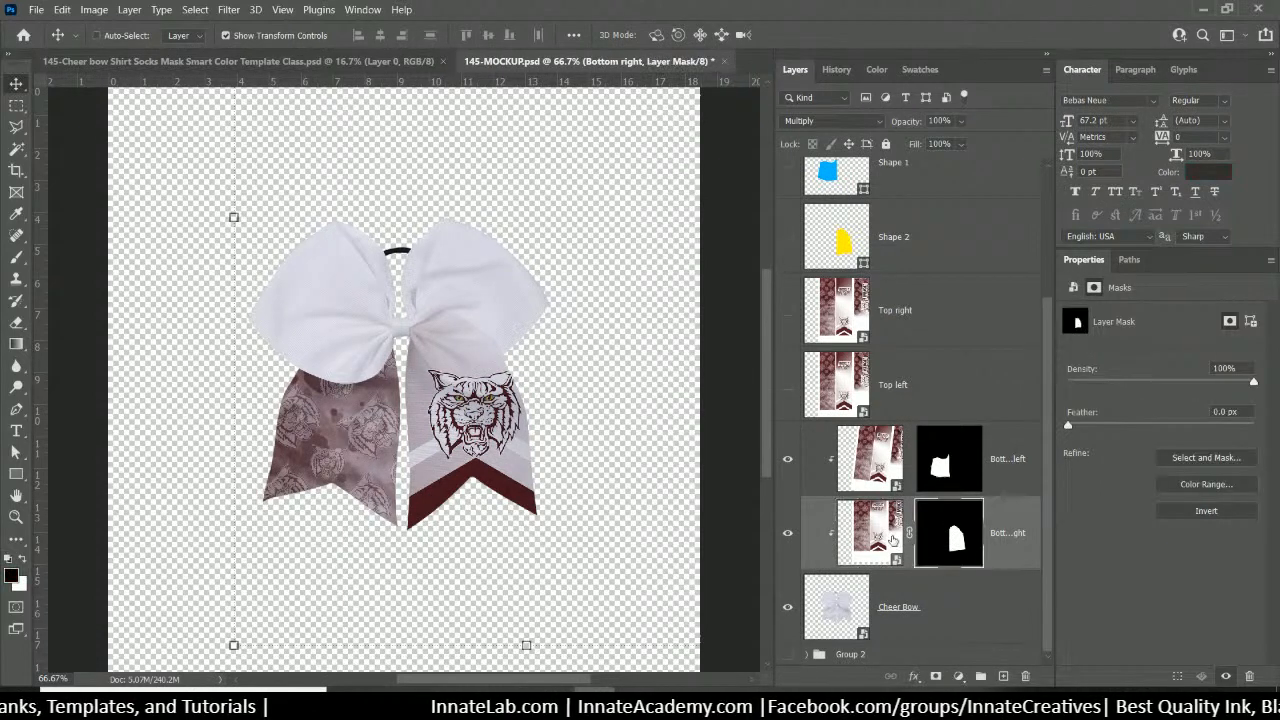
left_click(886, 537)
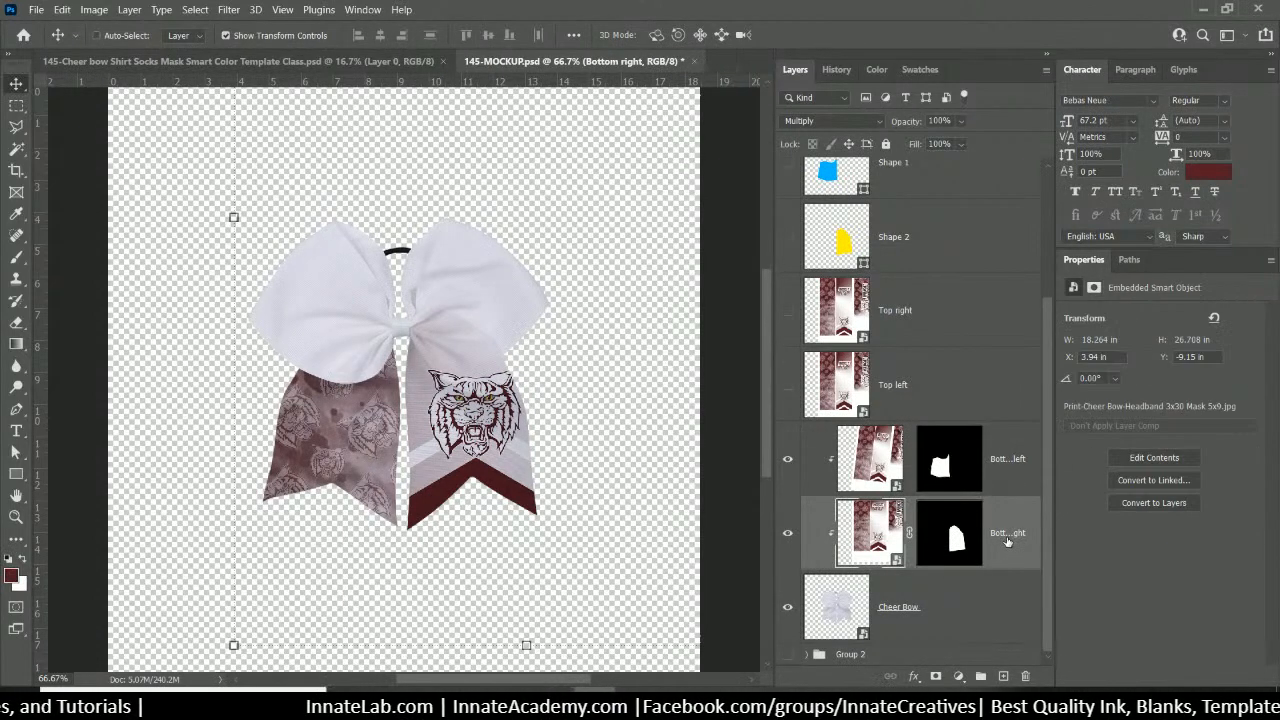
left_click_drag(1007, 541, 951, 353)
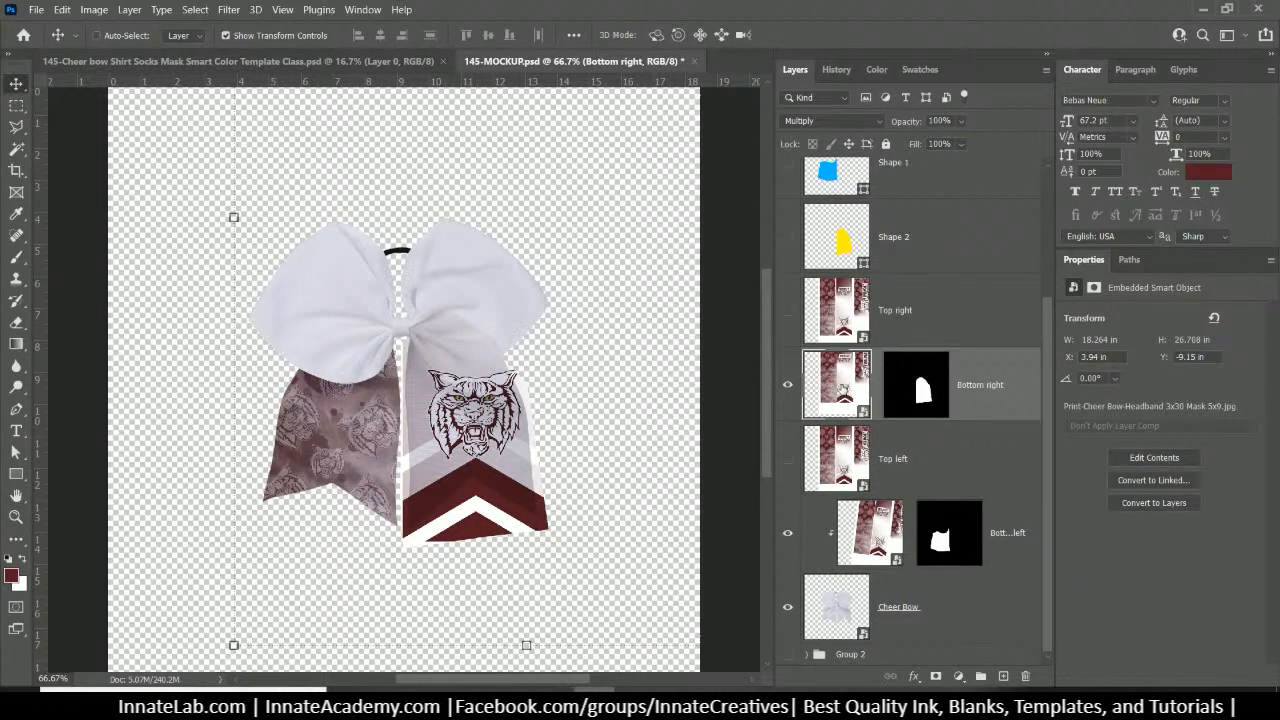
Rotate the Bottom right print to about -1.66°, shift it up to center the wildcat head on the right tail, and apply
key("ctrl+t")
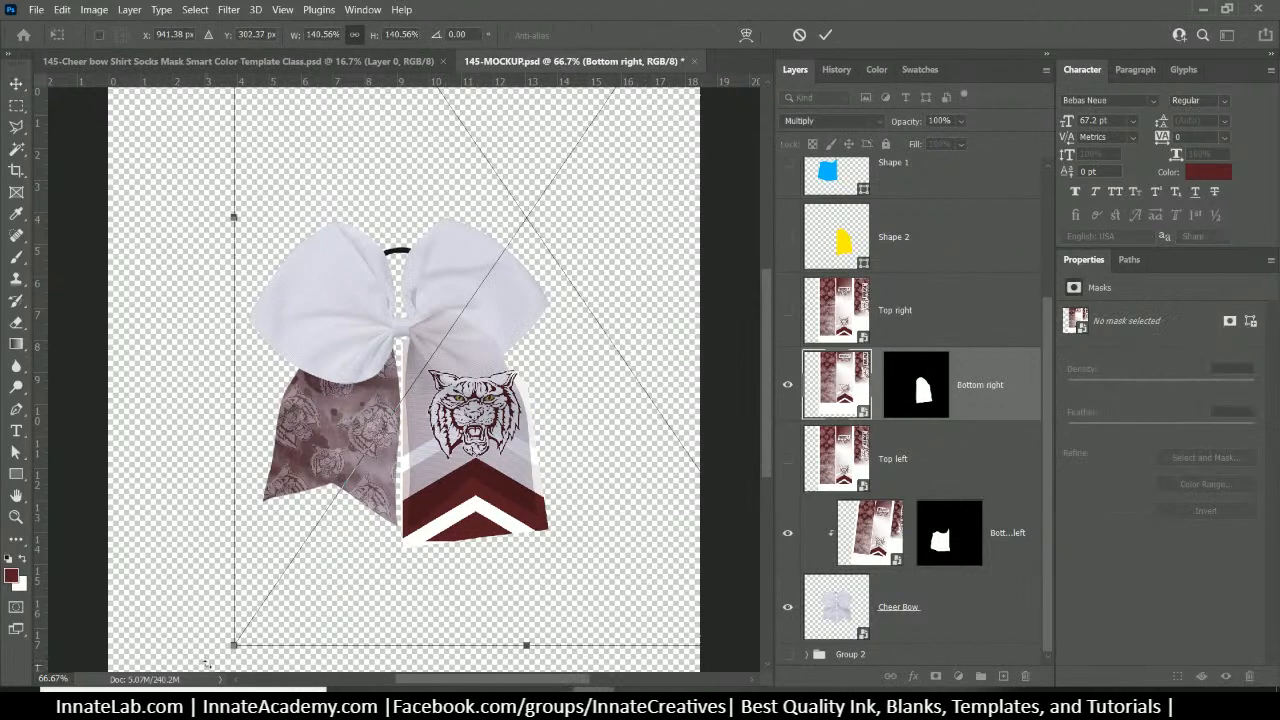
left_click_drag(216, 657, 230, 668)
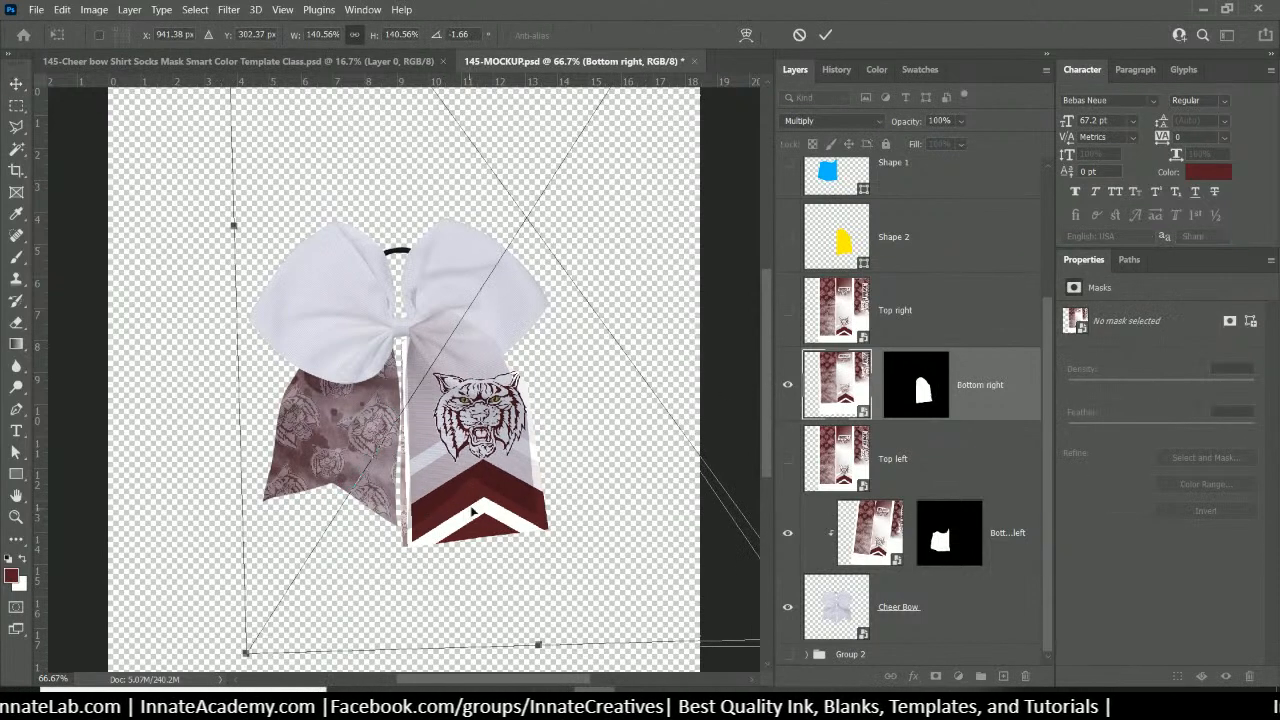
mouse_move(480, 496)
left_mouse_down()
mouse_move(487, 482)
mouse_move(490, 493)
left_mouse_up()
left_click_drag(483, 440, 490, 403)
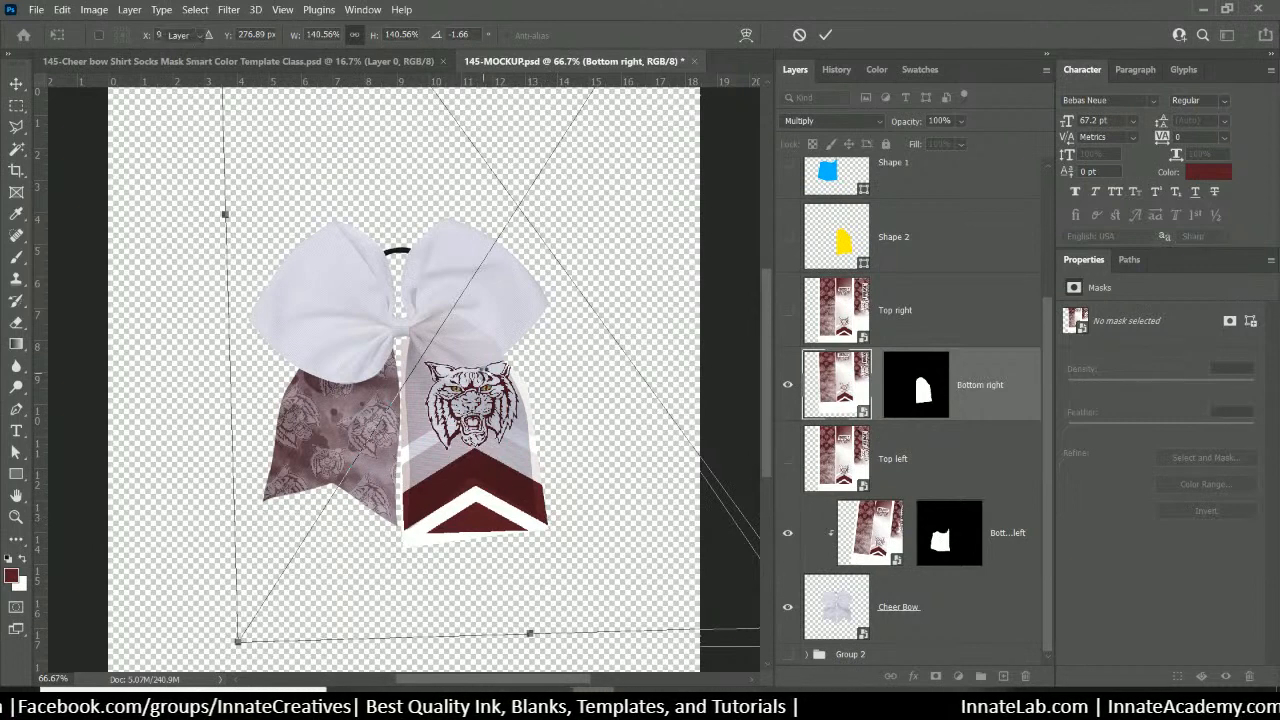
key("Return")
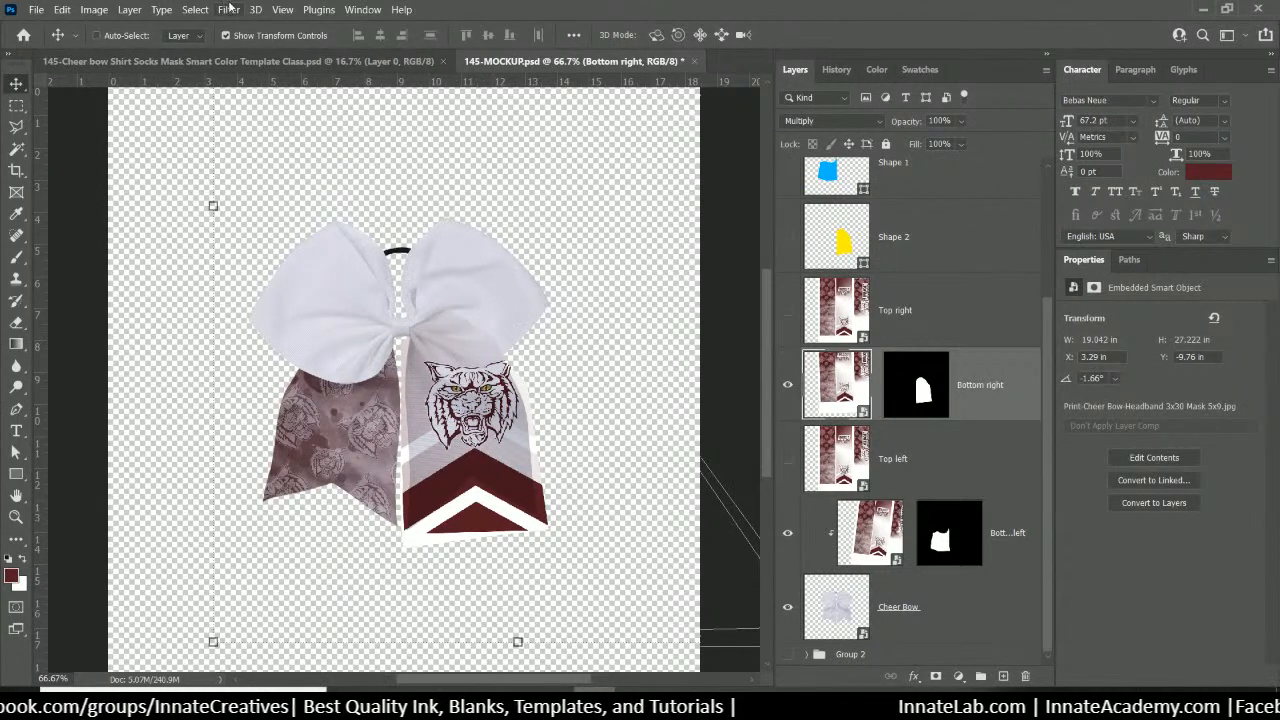
Start Puppet Warp on the Bottom right print and pin both lower corners, the inner chevron's peak and both sides above the chevrons
left_click(63, 10)
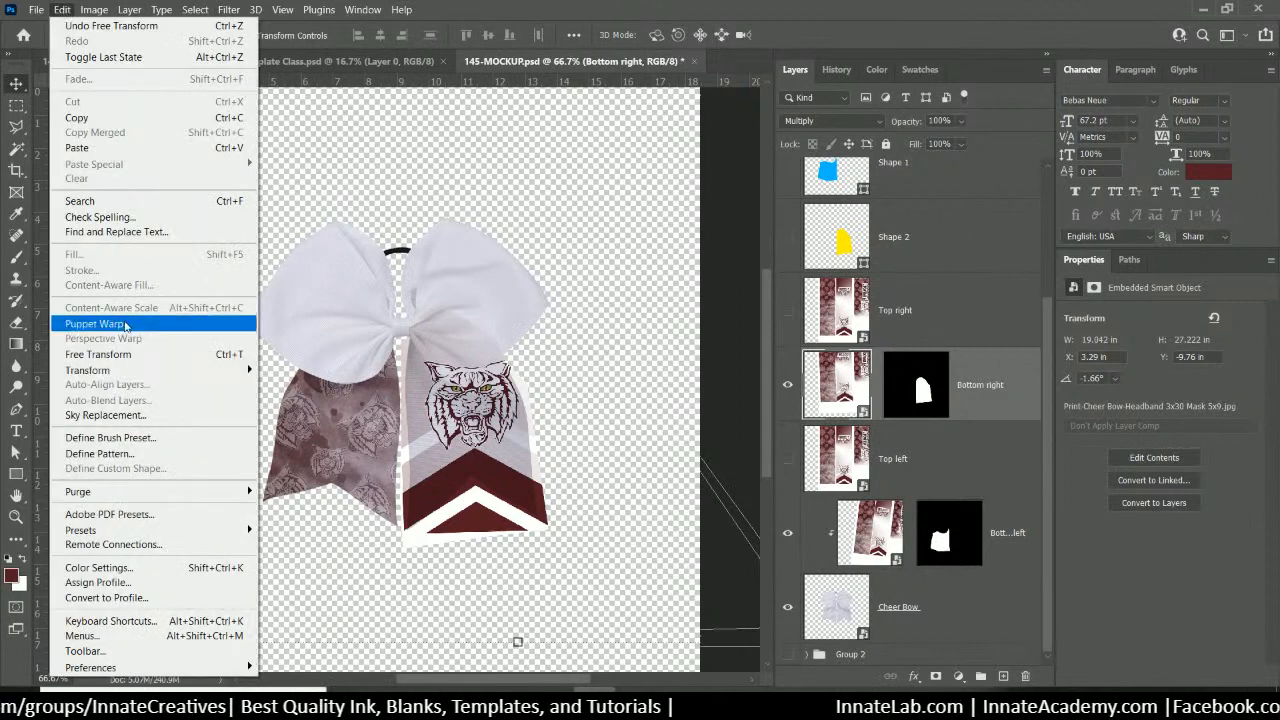
left_click(124, 324)
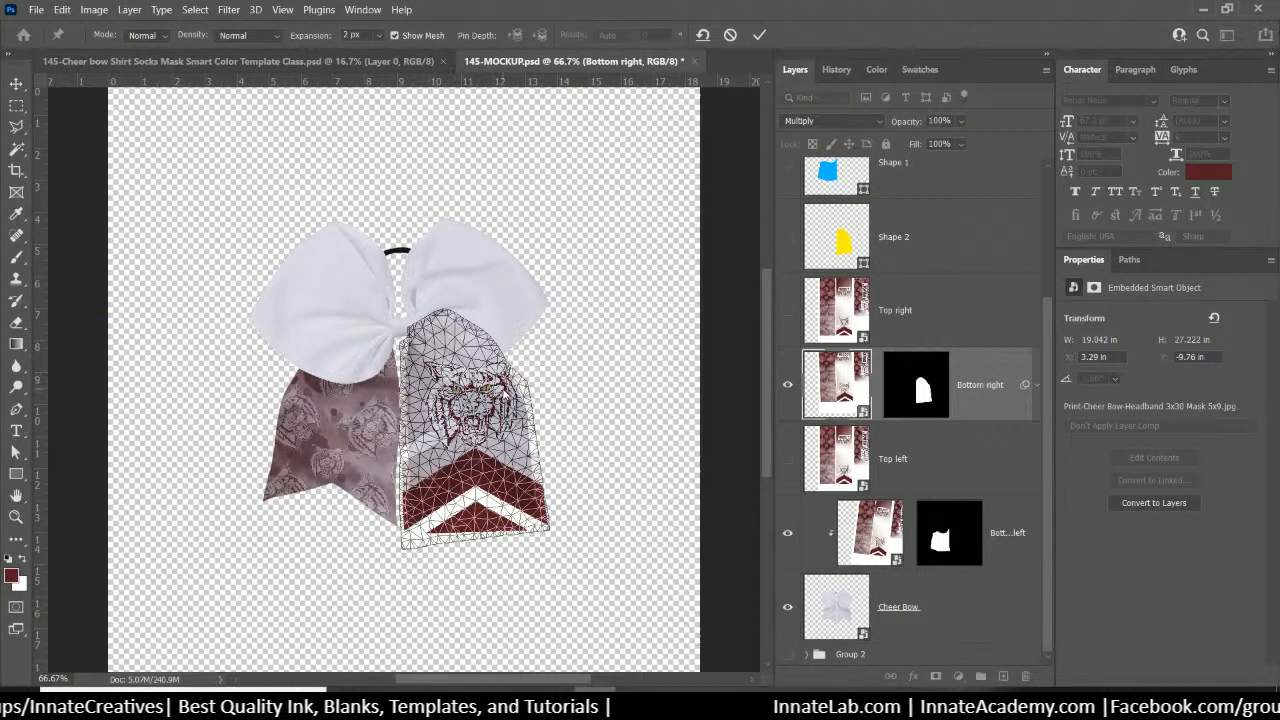
key("ctrl+plus")
key("ctrl+plus")
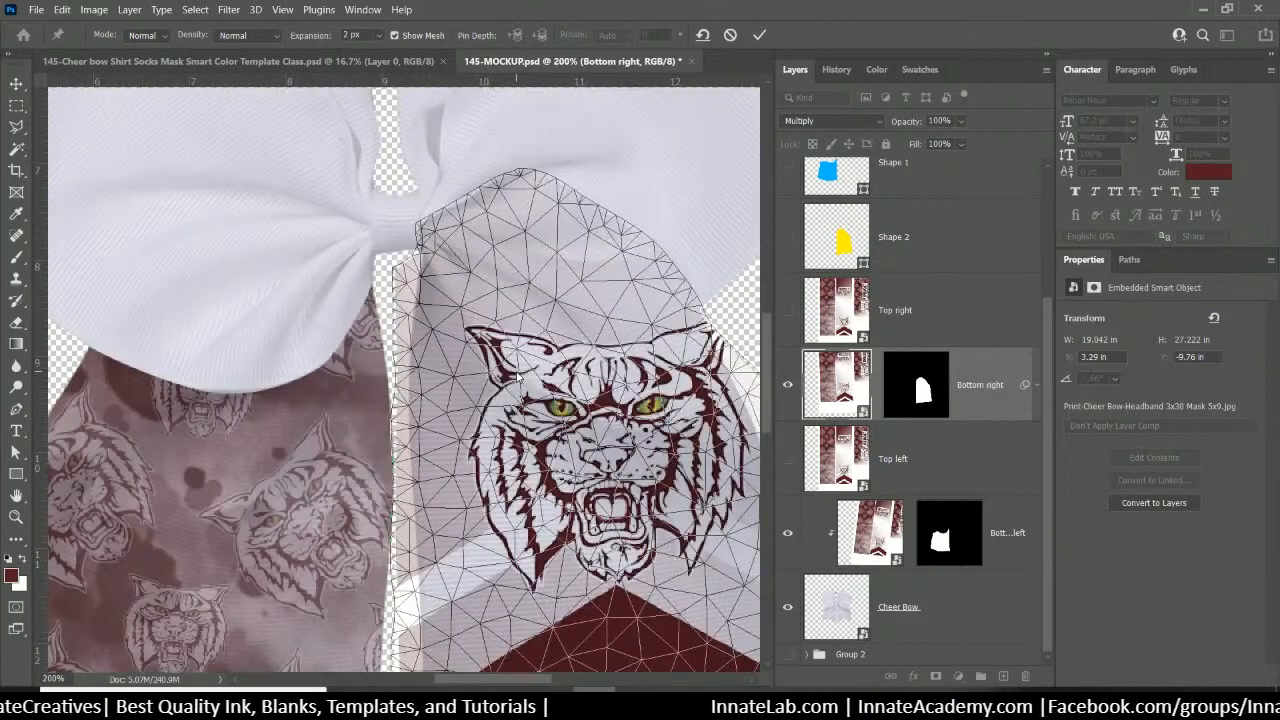
left_click_drag(516, 372, 371, 183)
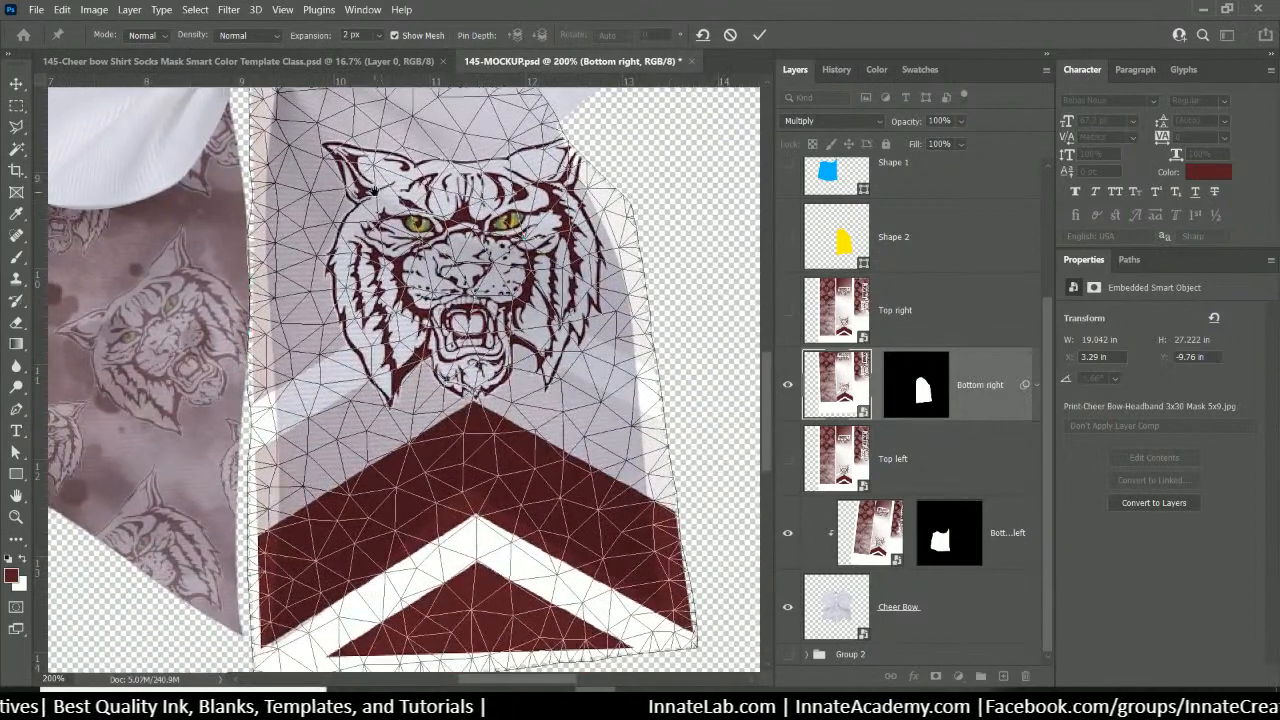
left_click(277, 652)
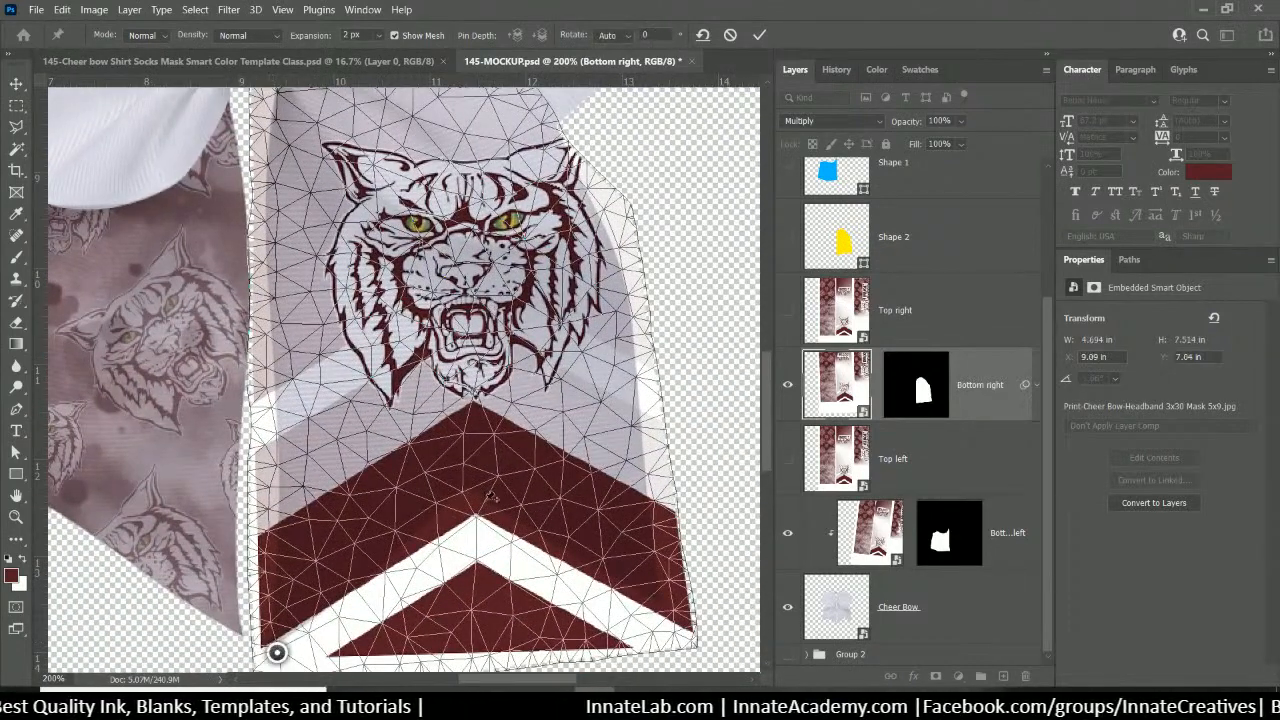
left_click(486, 524)
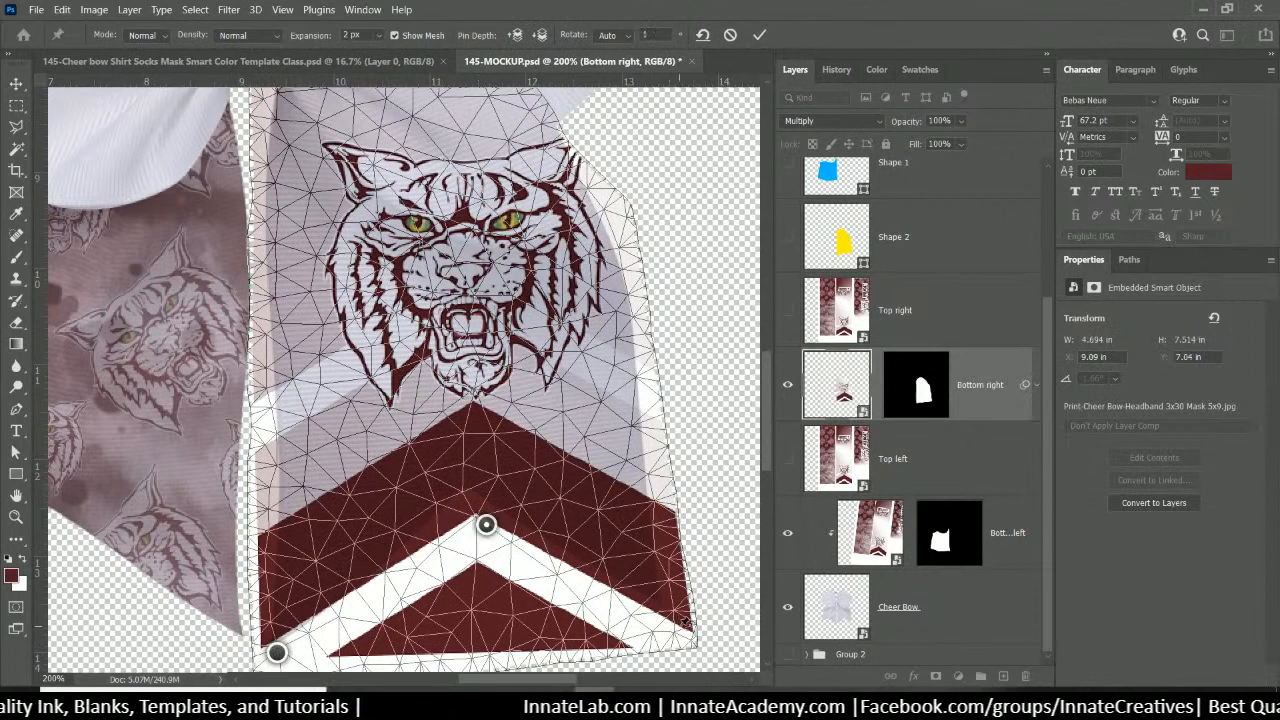
left_click(688, 633)
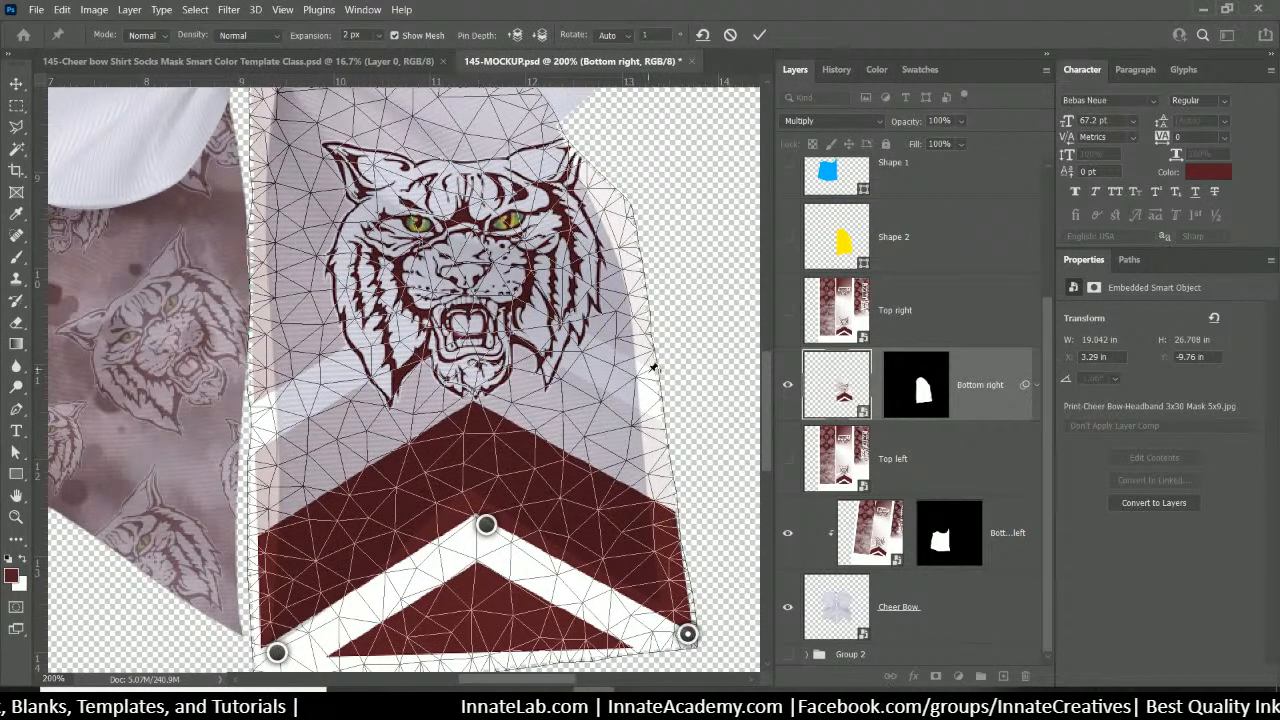
left_click(648, 395)
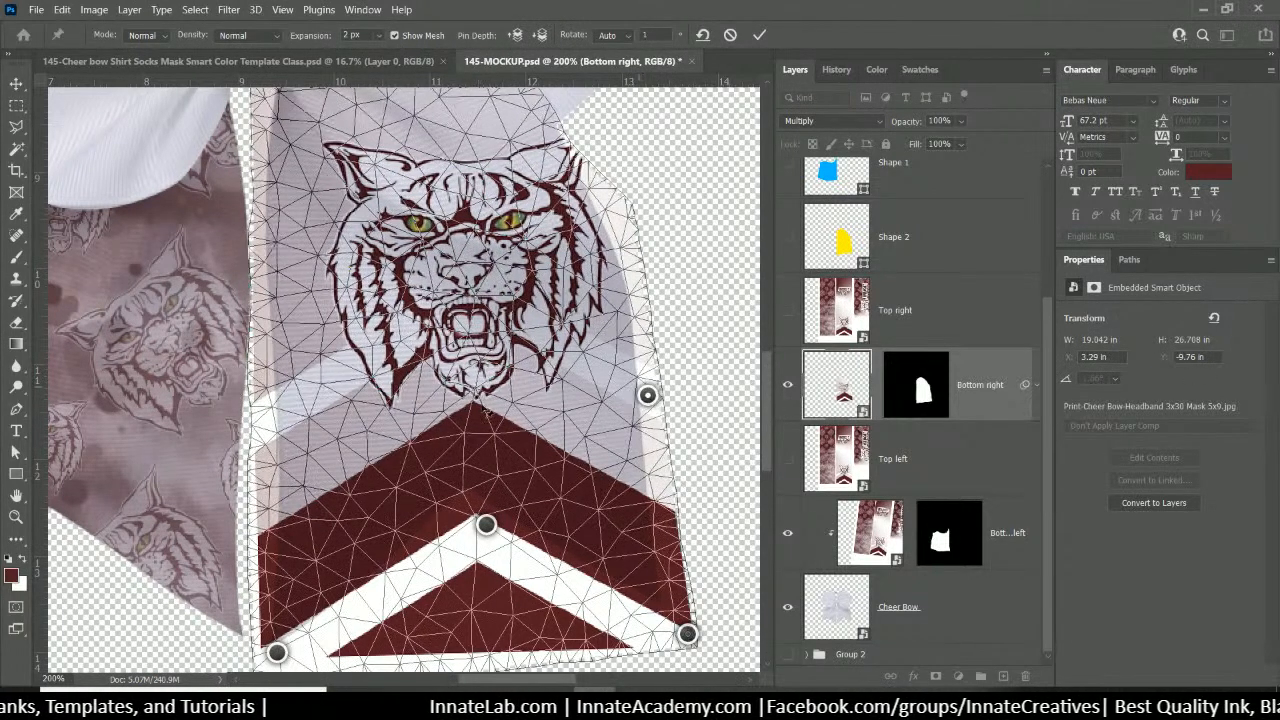
left_click(280, 432)
Pin the print beside the wildcat head and shift the mesh slightly to even the head out between the right tail's edges
scroll(295, 350, "up", 3)
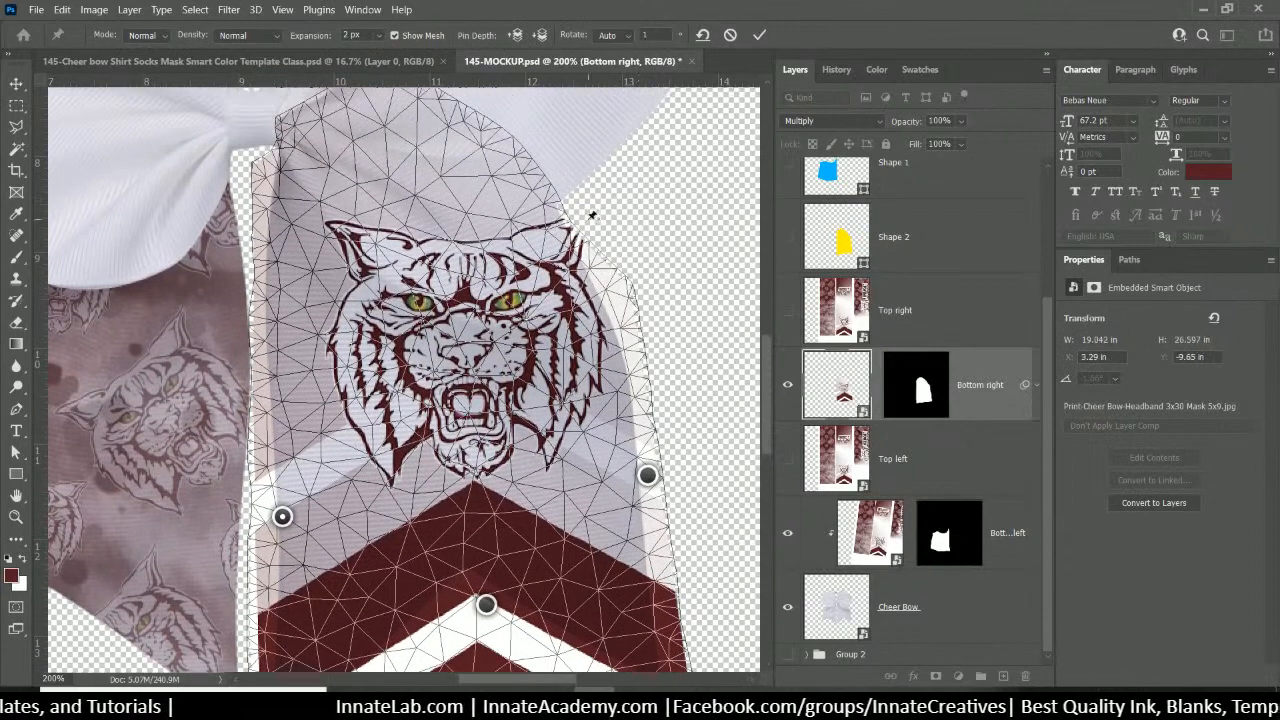
left_click_drag(571, 222, 564, 231)
left_click_drag(628, 362, 622, 377)
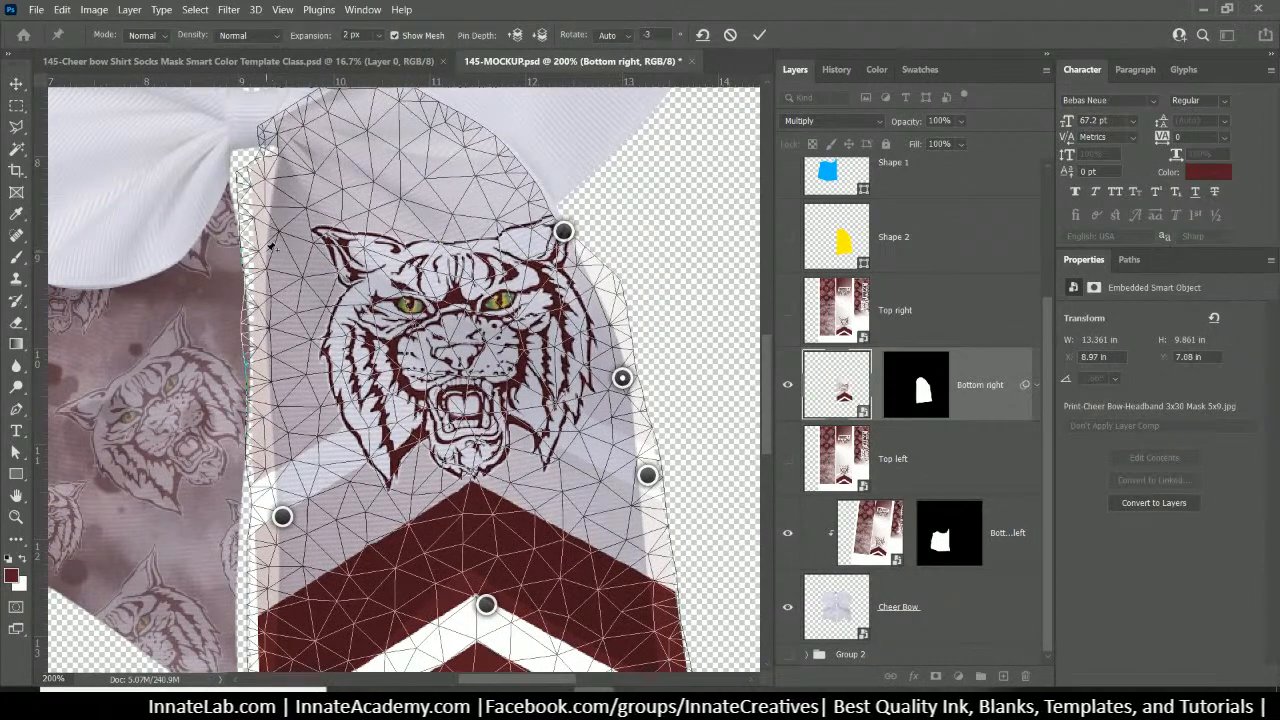
left_click_drag(272, 249, 299, 235)
left_click_drag(293, 178, 299, 176)
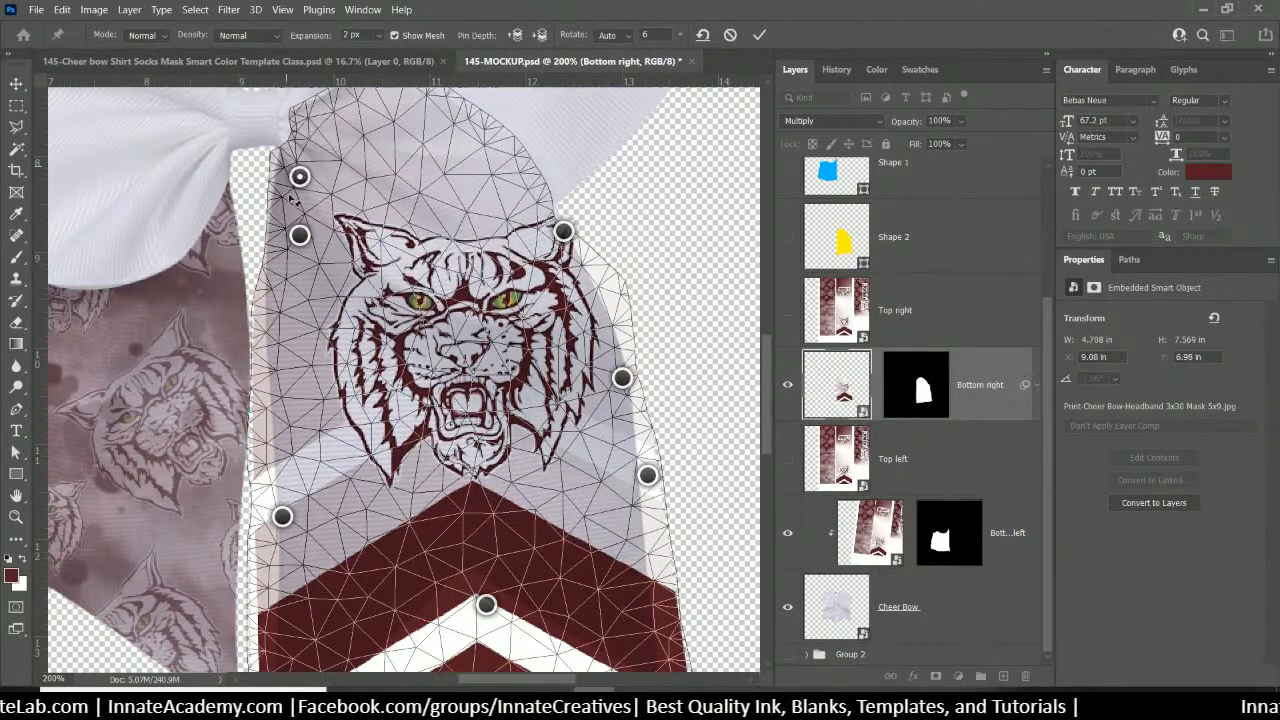
mouse_move(305, 233)
left_mouse_down()
mouse_move(298, 246)
mouse_move(312, 238)
left_mouse_up()
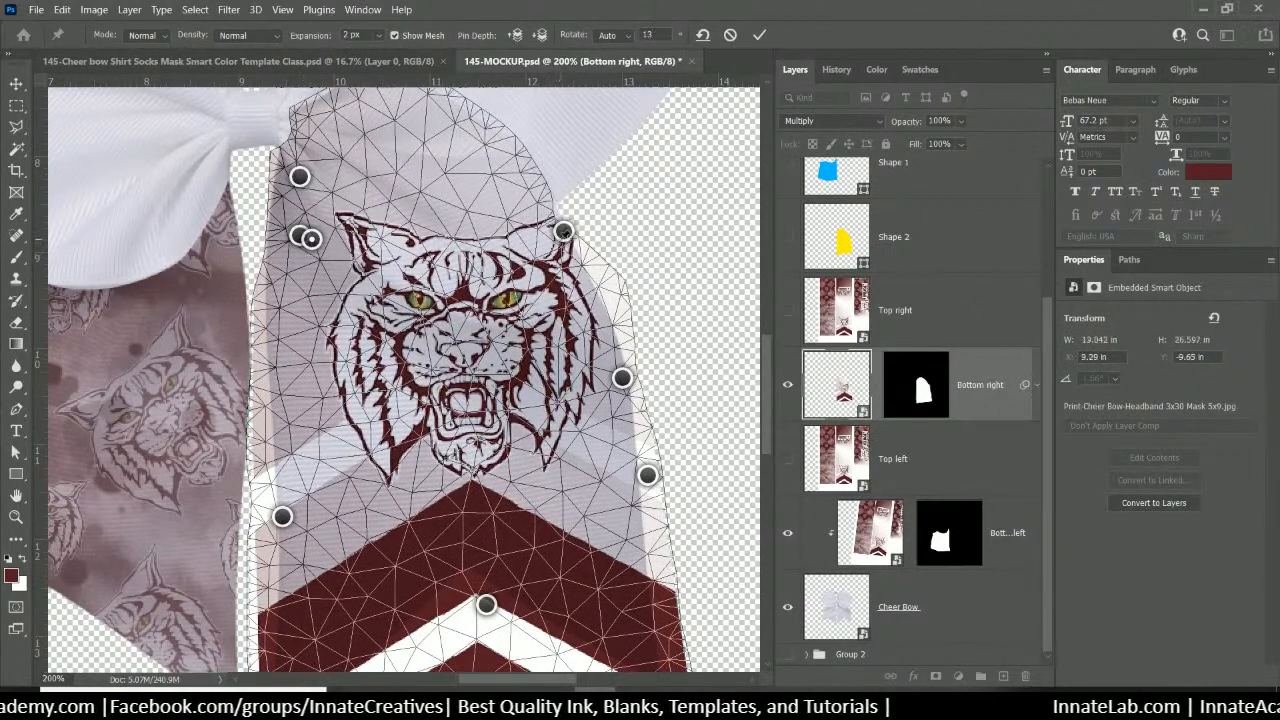
Add pins by the wildcat's right ear and pull the mesh slightly outward there
left_click_drag(568, 232, 578, 226)
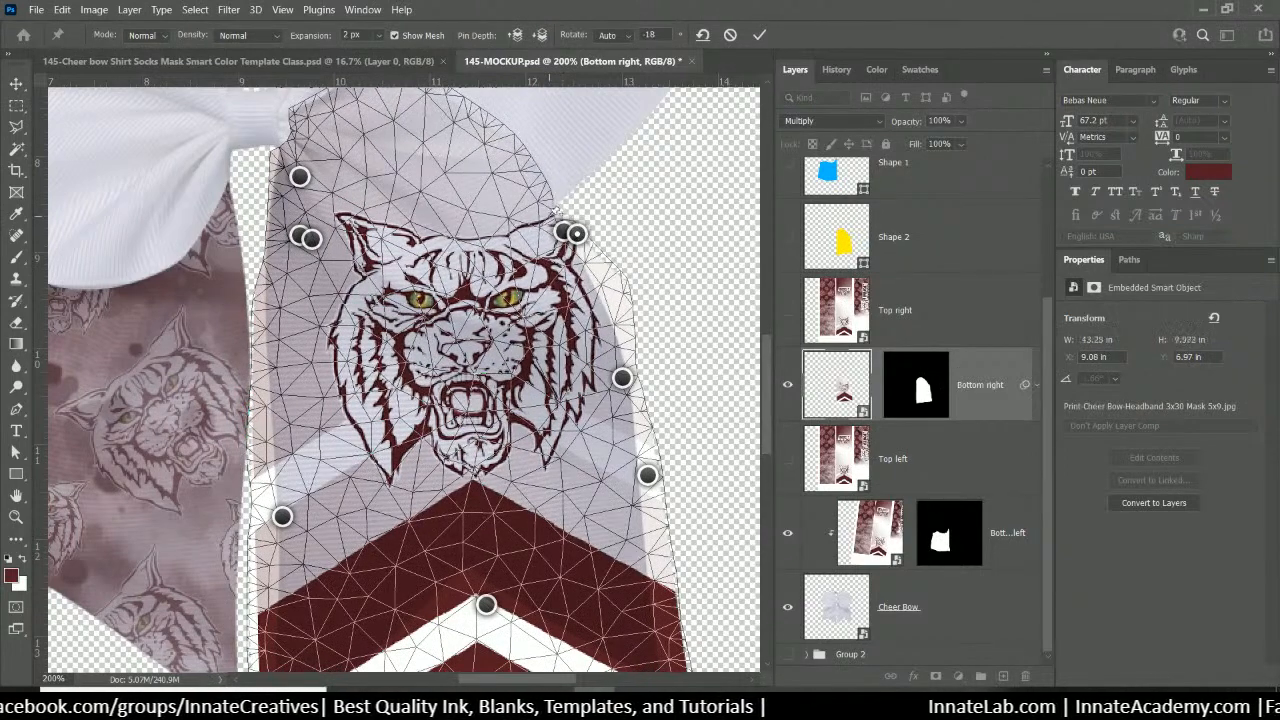
left_click(553, 207)
left_click(681, 287)
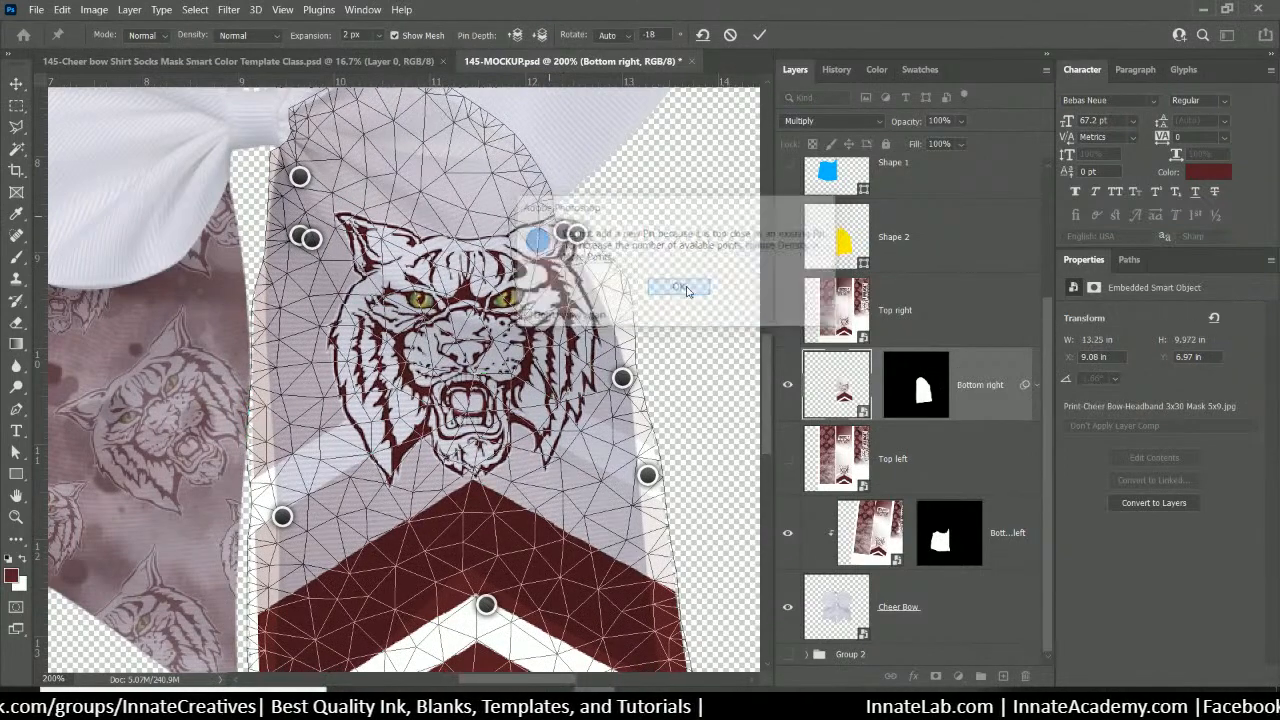
left_click_drag(553, 200, 564, 206)
Apply the puppet warp and move the Bottom right layer directly above Cheer Bow so it is clipped to the bow
key("Return")
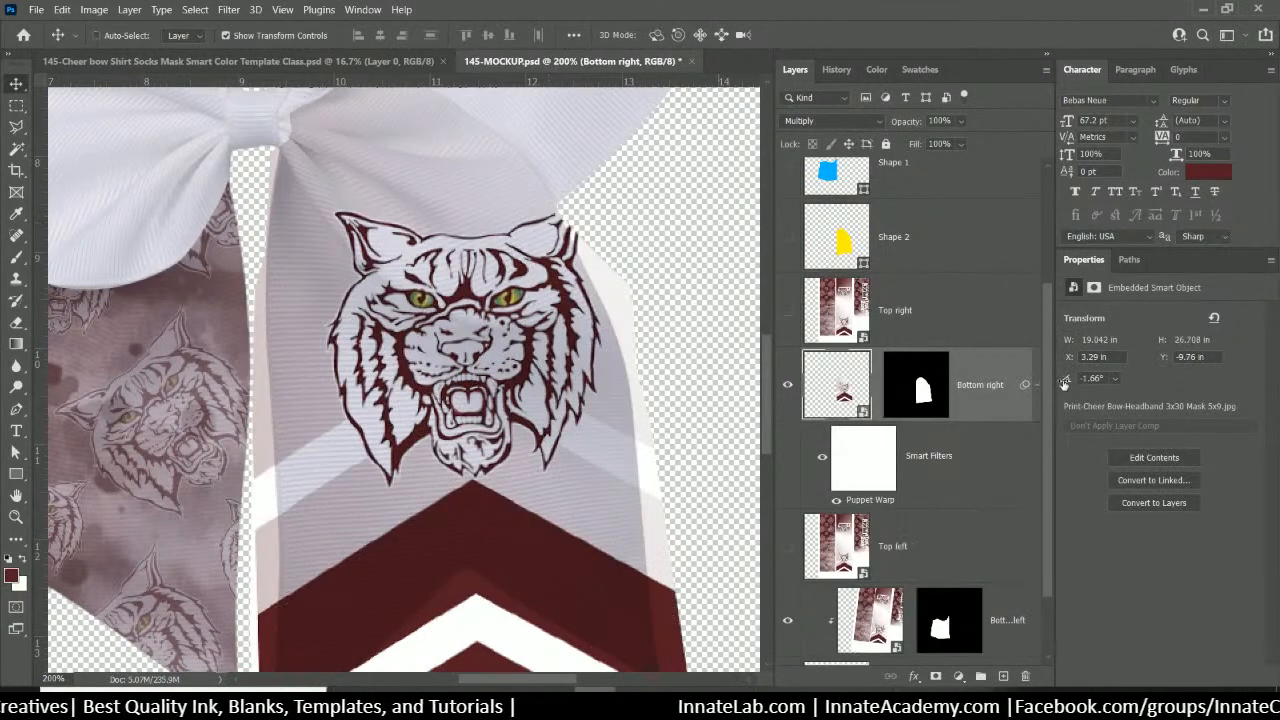
left_click_drag(992, 390, 922, 600)
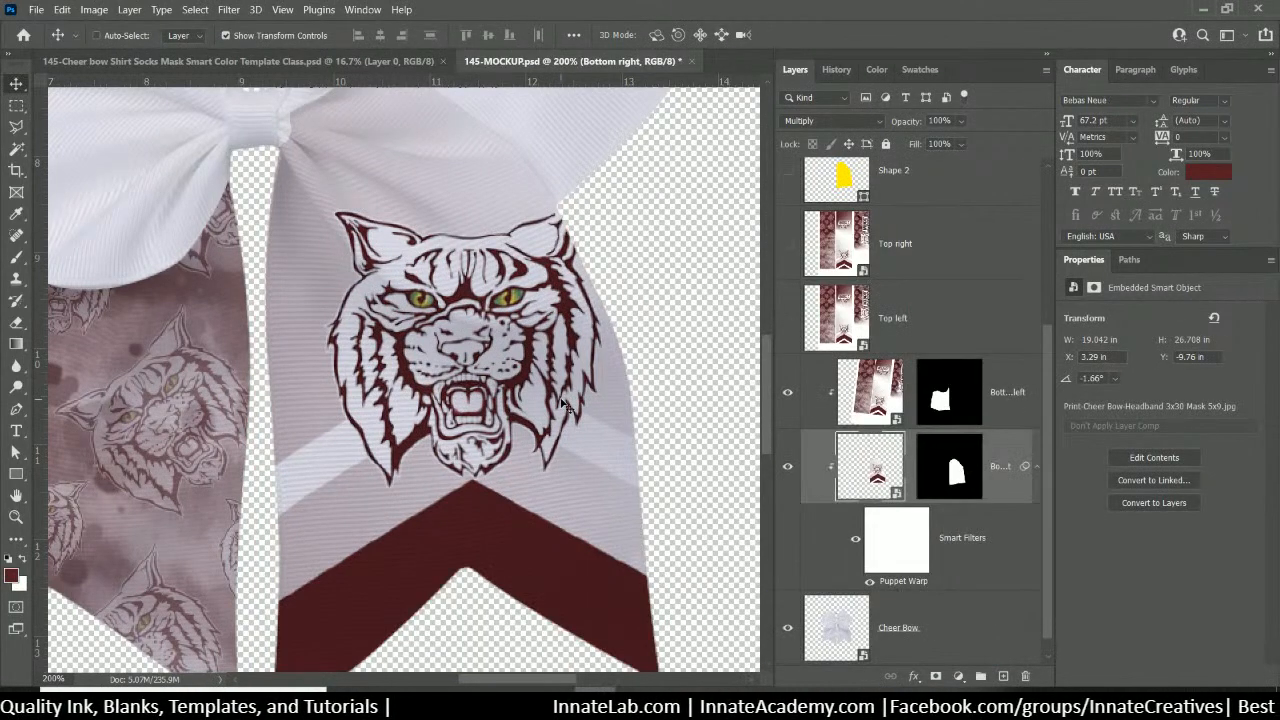
key("ctrl+0")
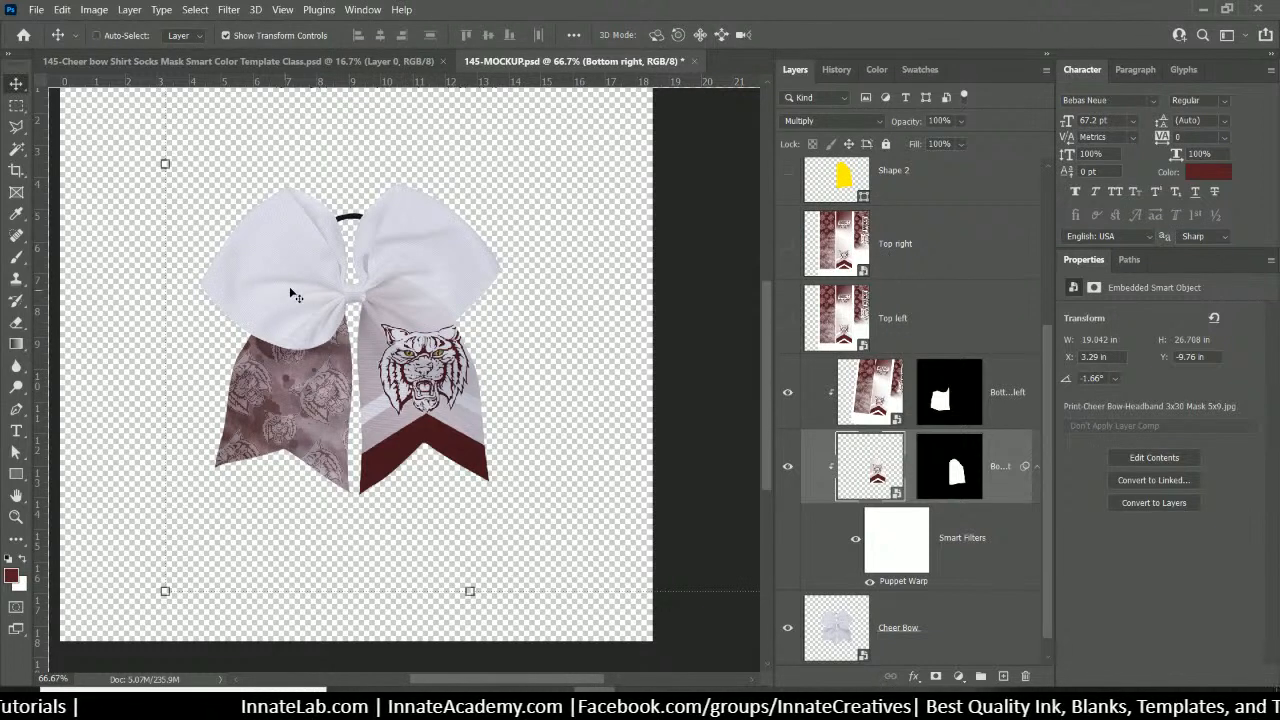
Show the Top right print layer and move its artwork so the WILDCAT NATION lettering sits over the bow's left loop
left_click(845, 245)
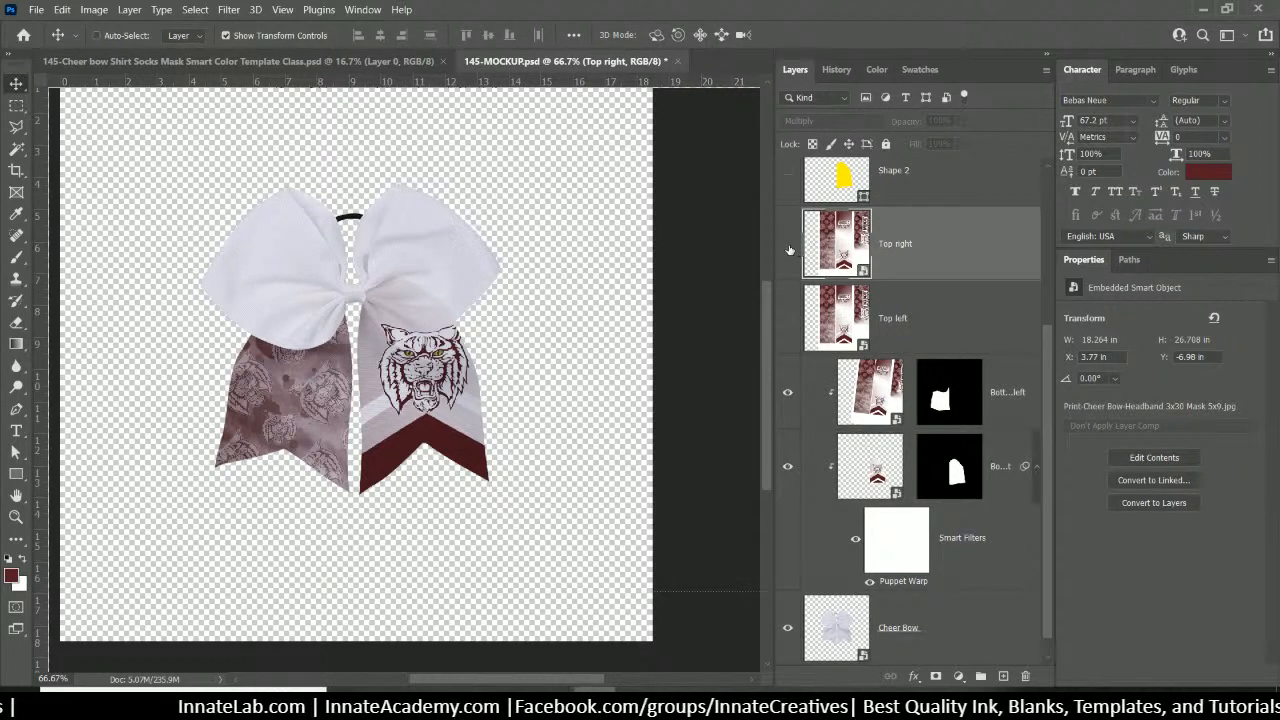
left_click(788, 244)
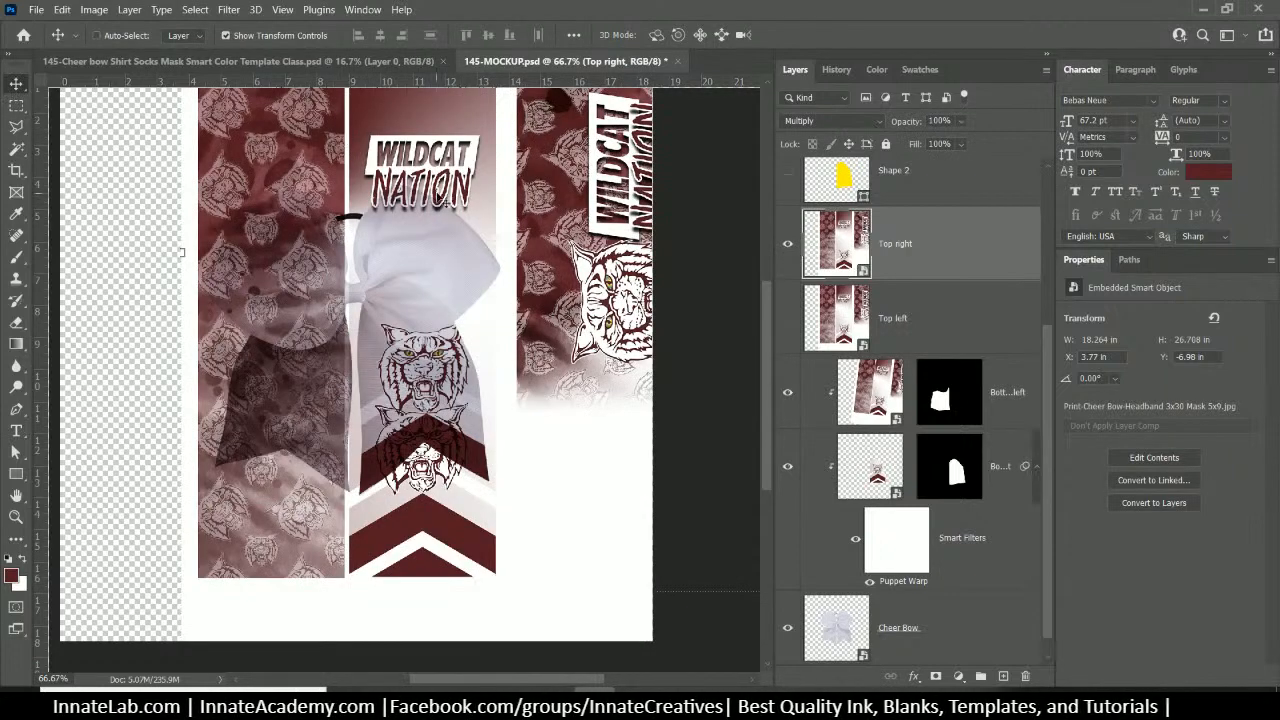
left_click_drag(452, 190, 300, 256)
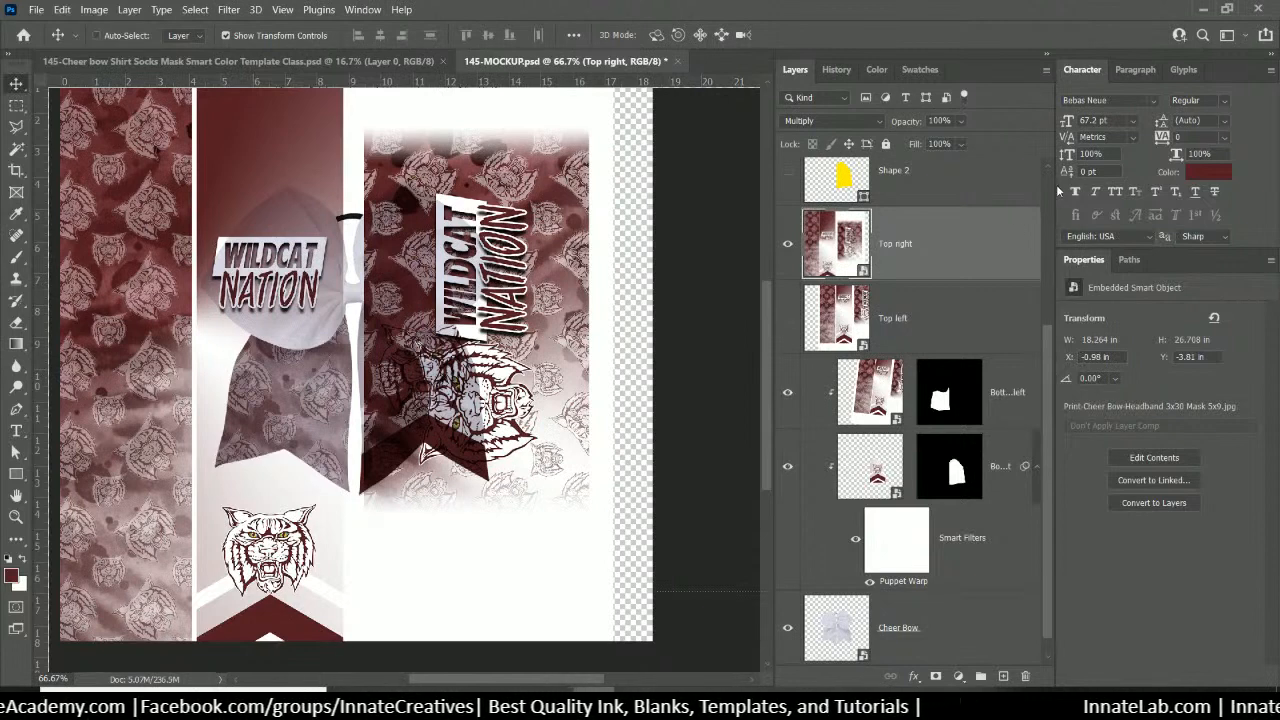
Rotate the Top right print to about -45.58° and reposition it so the WILDCAT NATION lettering lies diagonally on the left loop
key("ctrl+minus")
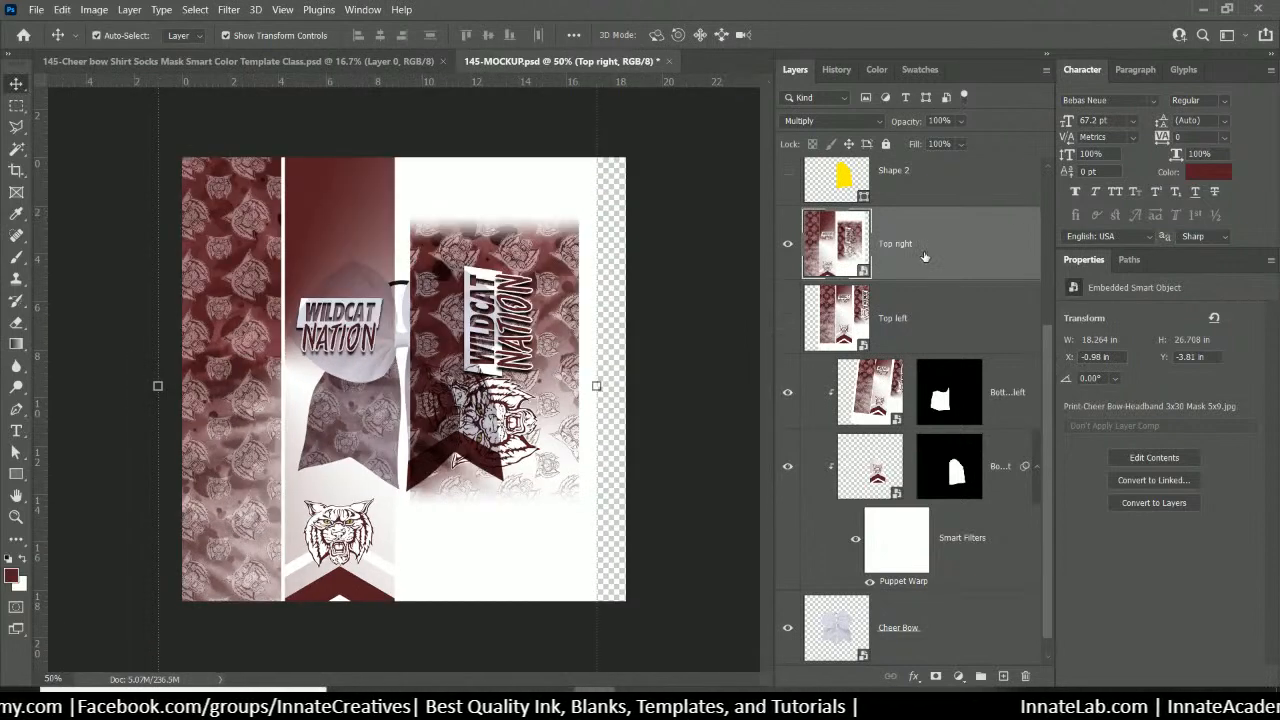
key("ctrl+minus")
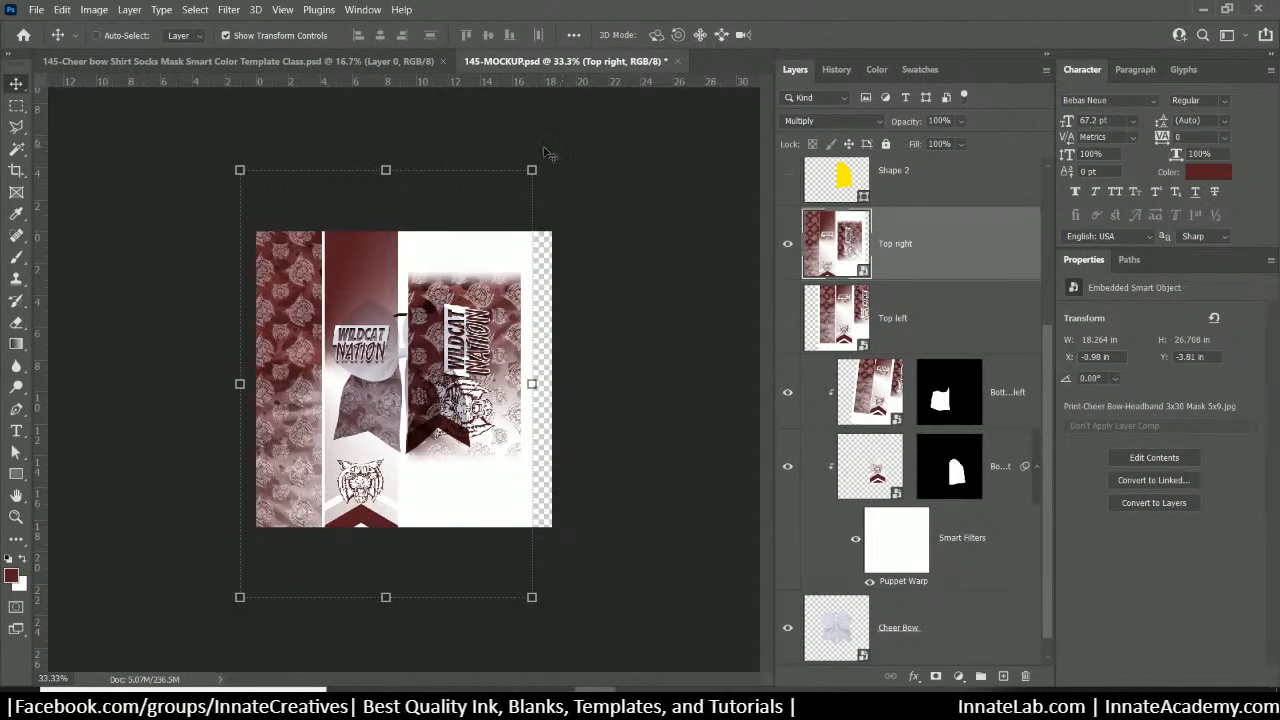
left_click_drag(544, 156, 337, 147)
left_click_drag(383, 350, 410, 316)
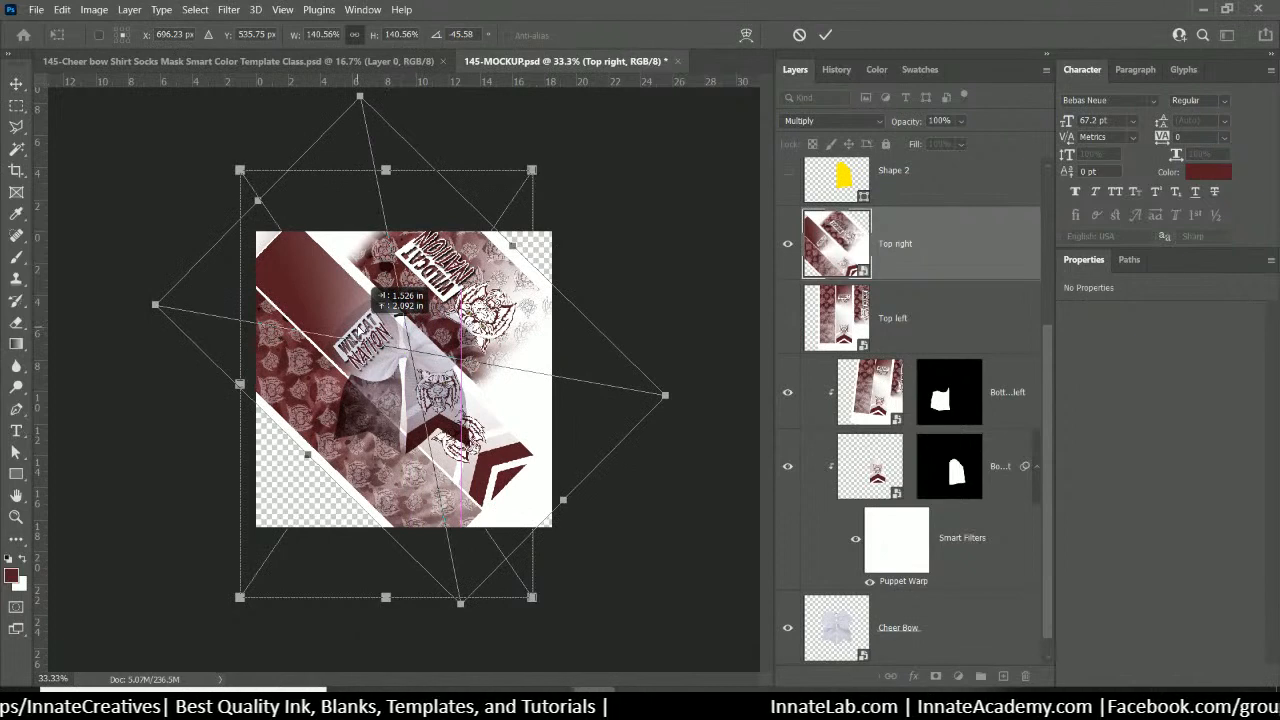
Nudge the rotated Top right print 6 px to the left over the loop
key("ctrl+plus")
key("ctrl+plus")
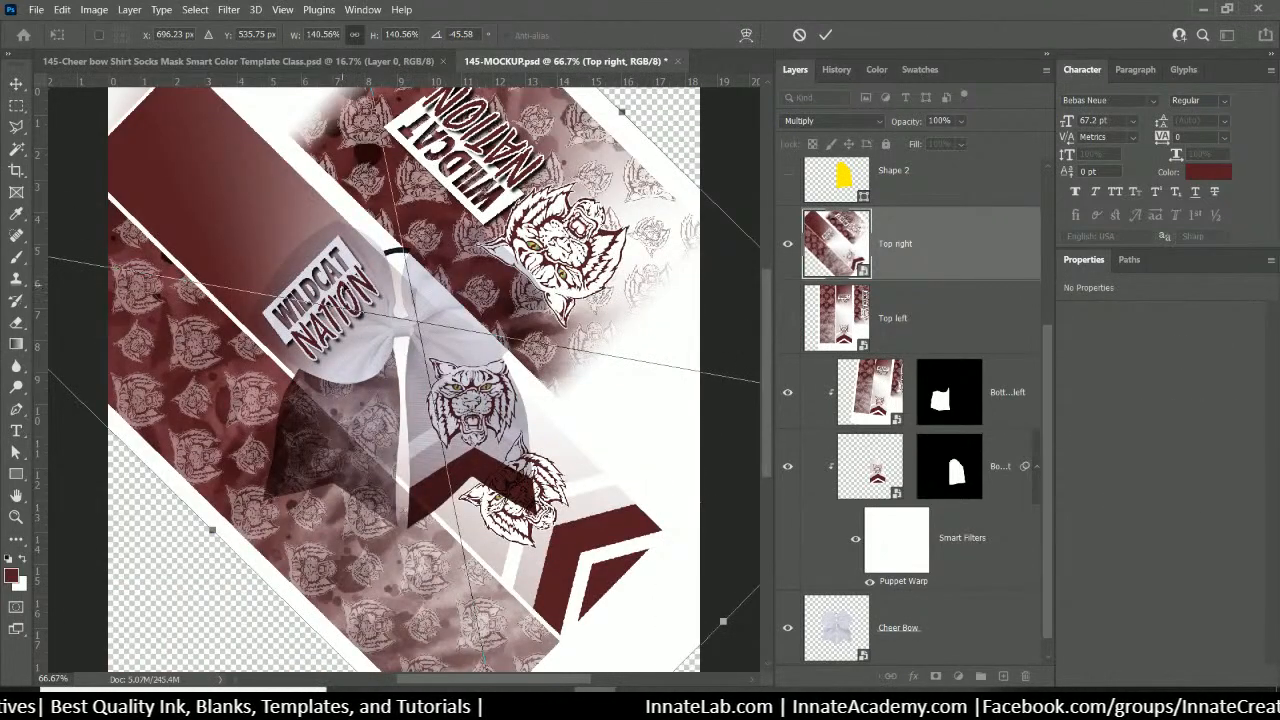
left_click_drag(341, 284, 335, 284)
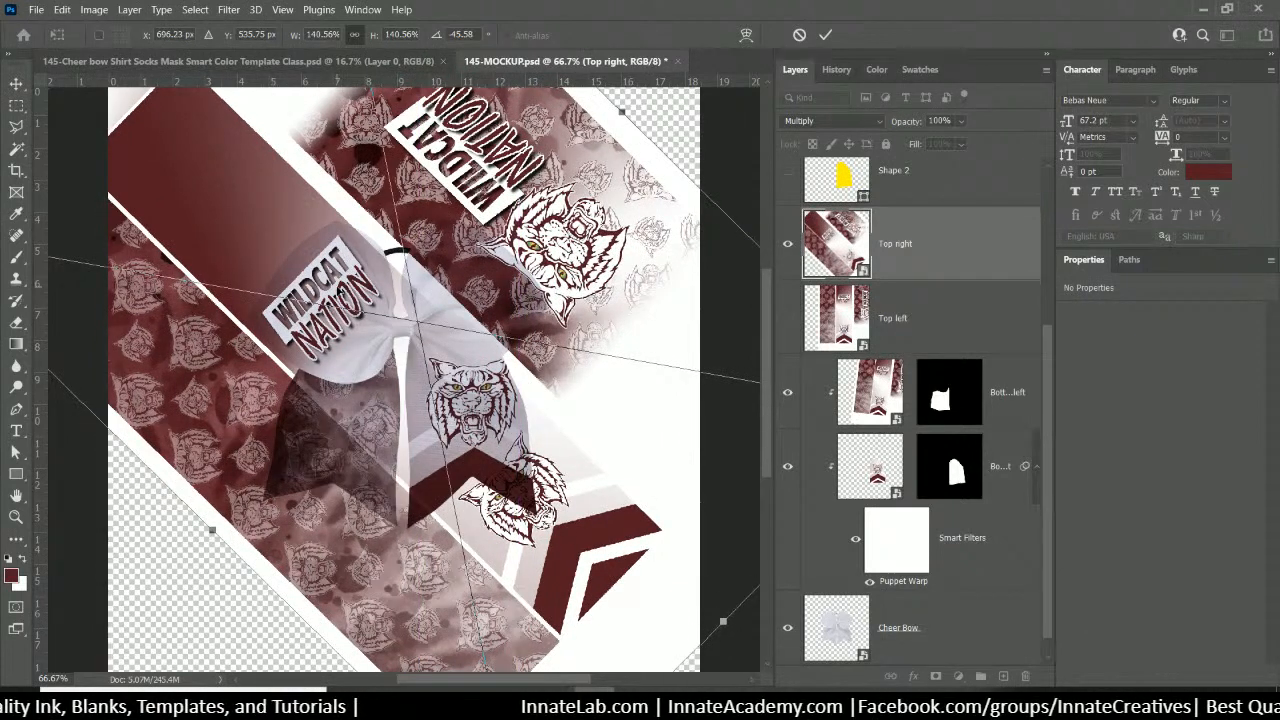
key("Left")
key("Left")
key("Left")
key("Left")
key("Left")
key("Left")
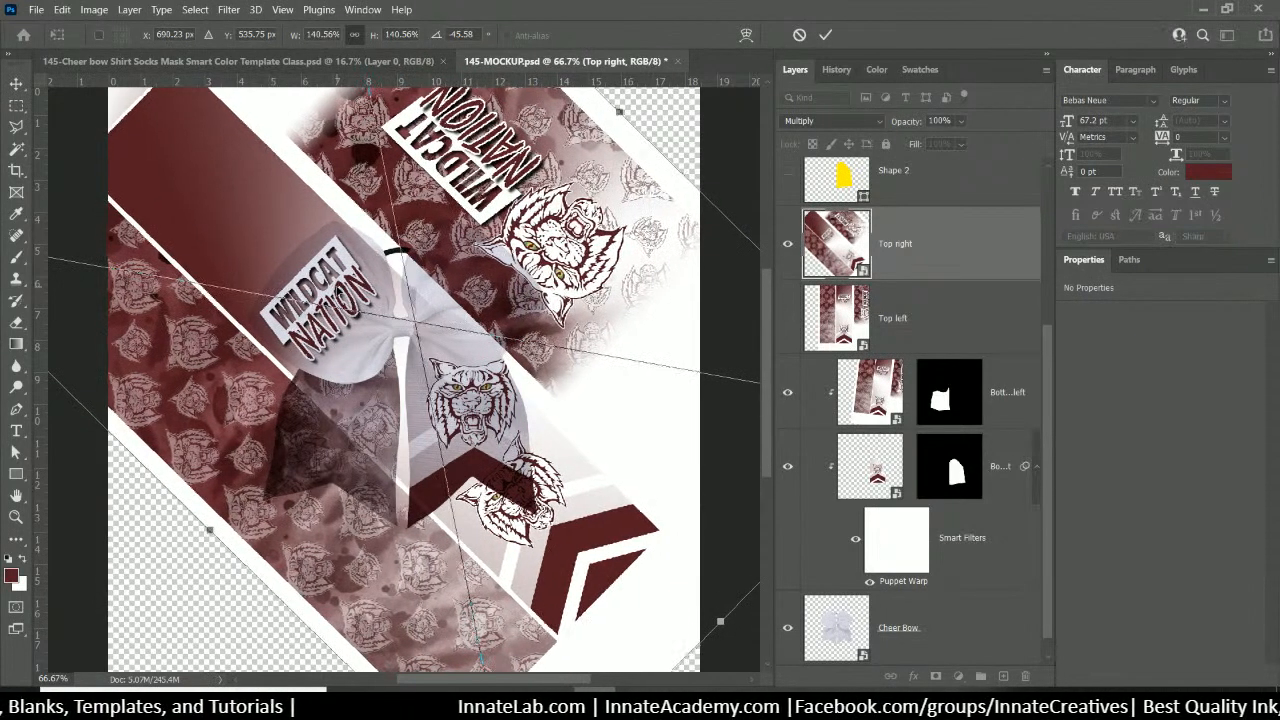
Rotate the Top right print further to about -48.13°, nudge it 4 px right and 4 px up, and apply the transform
key("ctrl+minus")
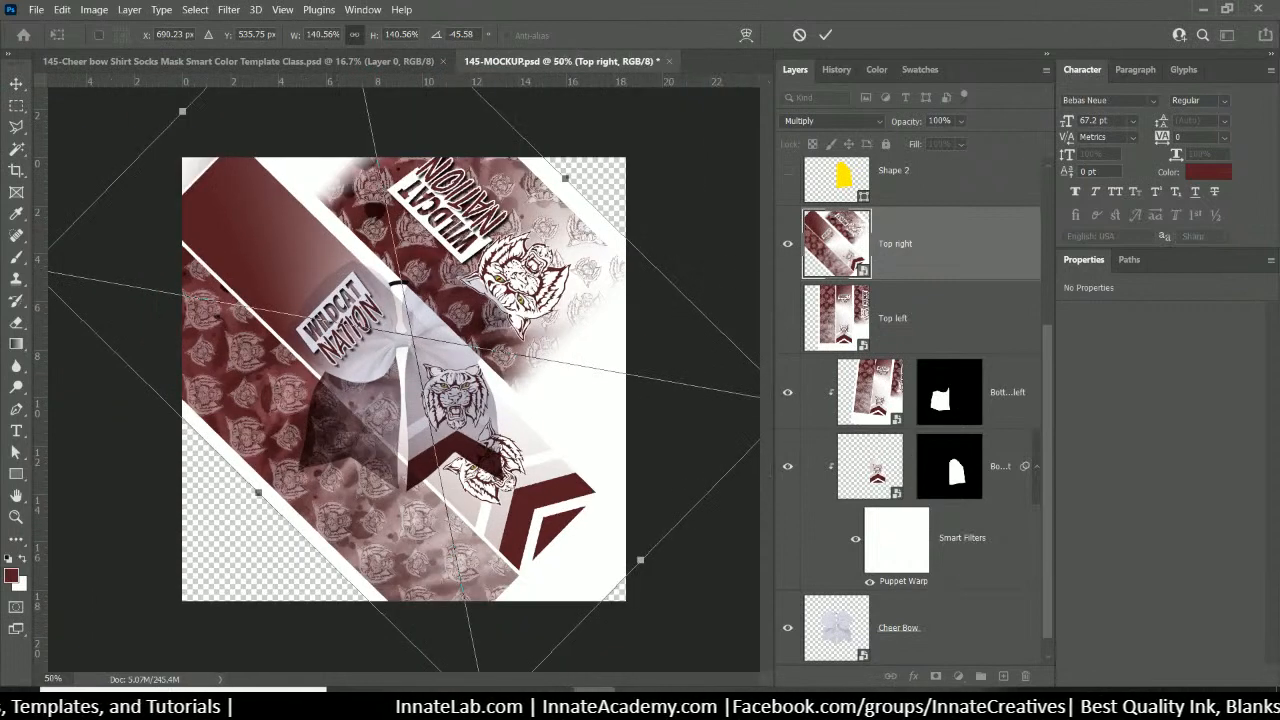
mouse_move(167, 110)
left_mouse_down()
mouse_move(158, 128)
mouse_move(149, 117)
left_mouse_up()
key("Right")
key("Right")
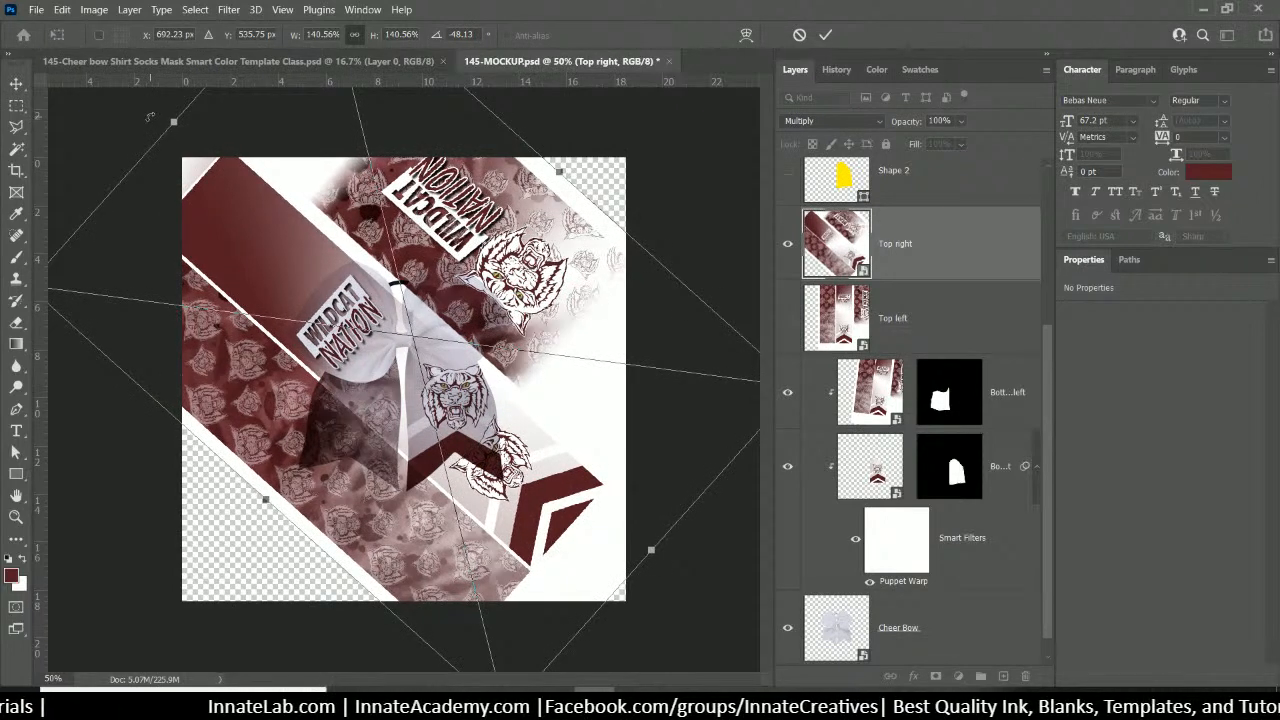
key("Right")
key("Right")
key("Up")
key("Up")
key("Up")
key("Up")
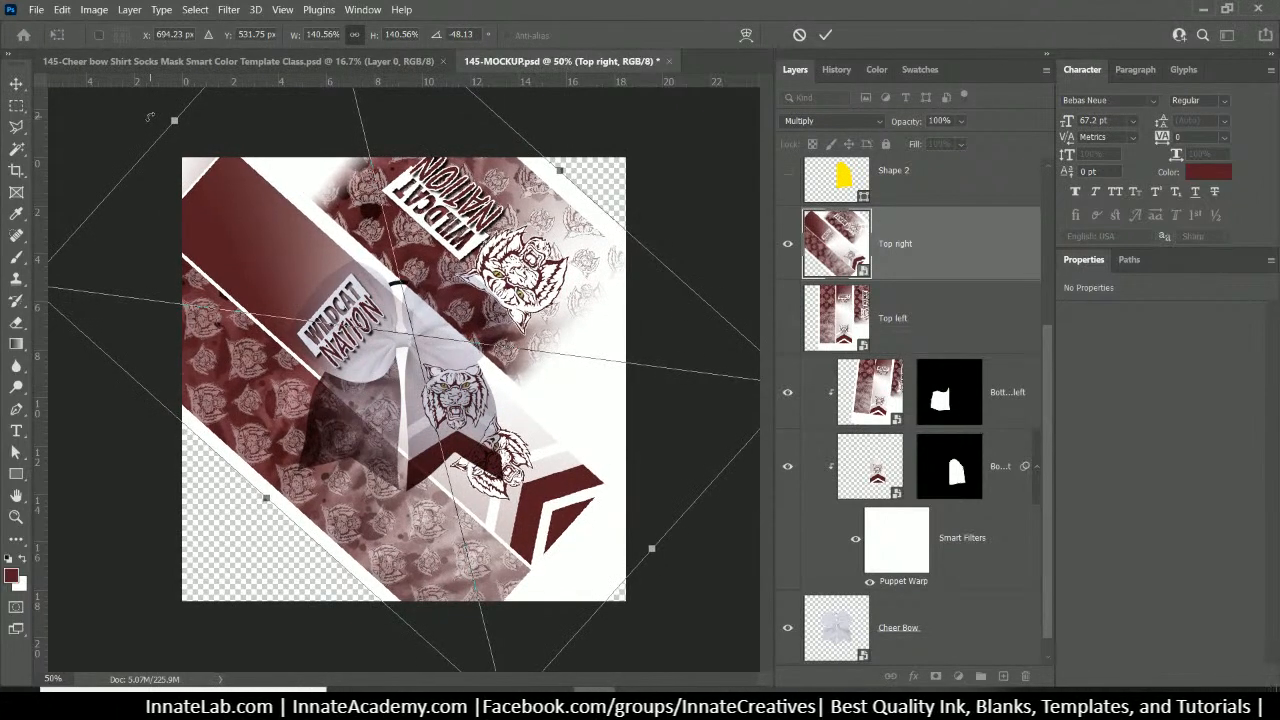
key("Return")
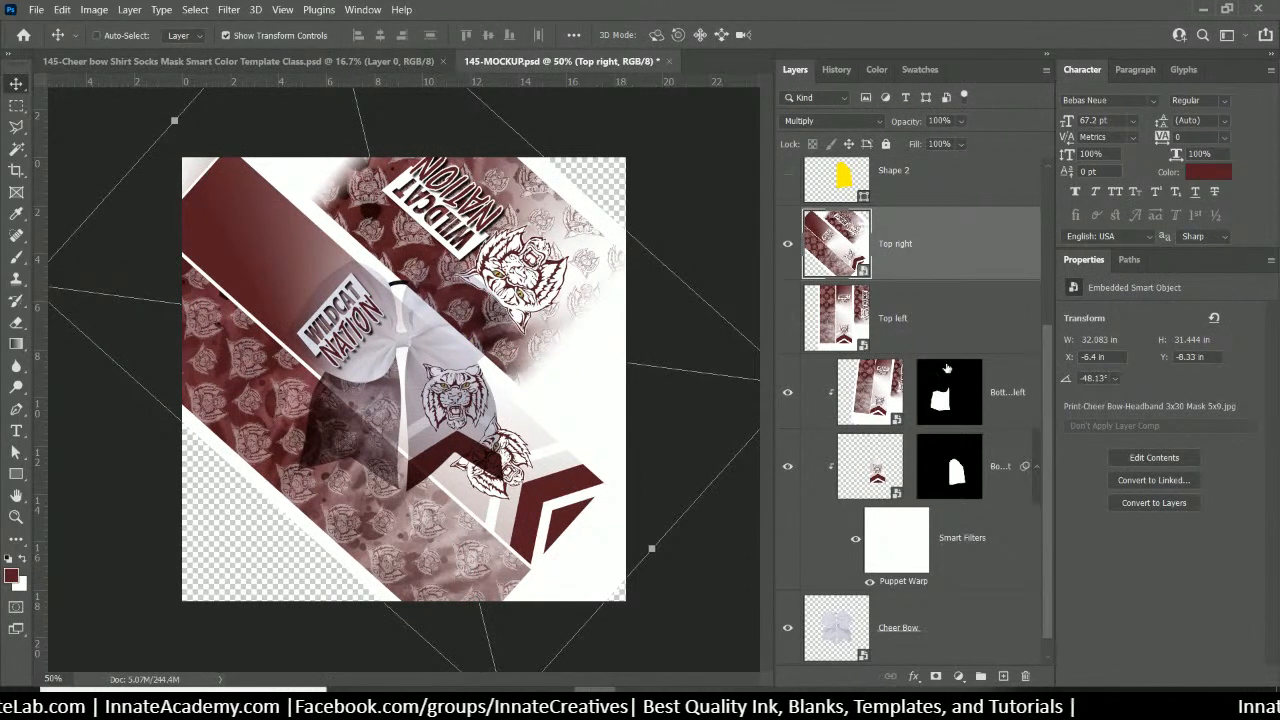
Load Layer 2's vector mask as a selection and mask the Top right layer with it
scroll(948, 368, "up", 3)
left_click(905, 265)
scroll(870, 272, "up", 1)
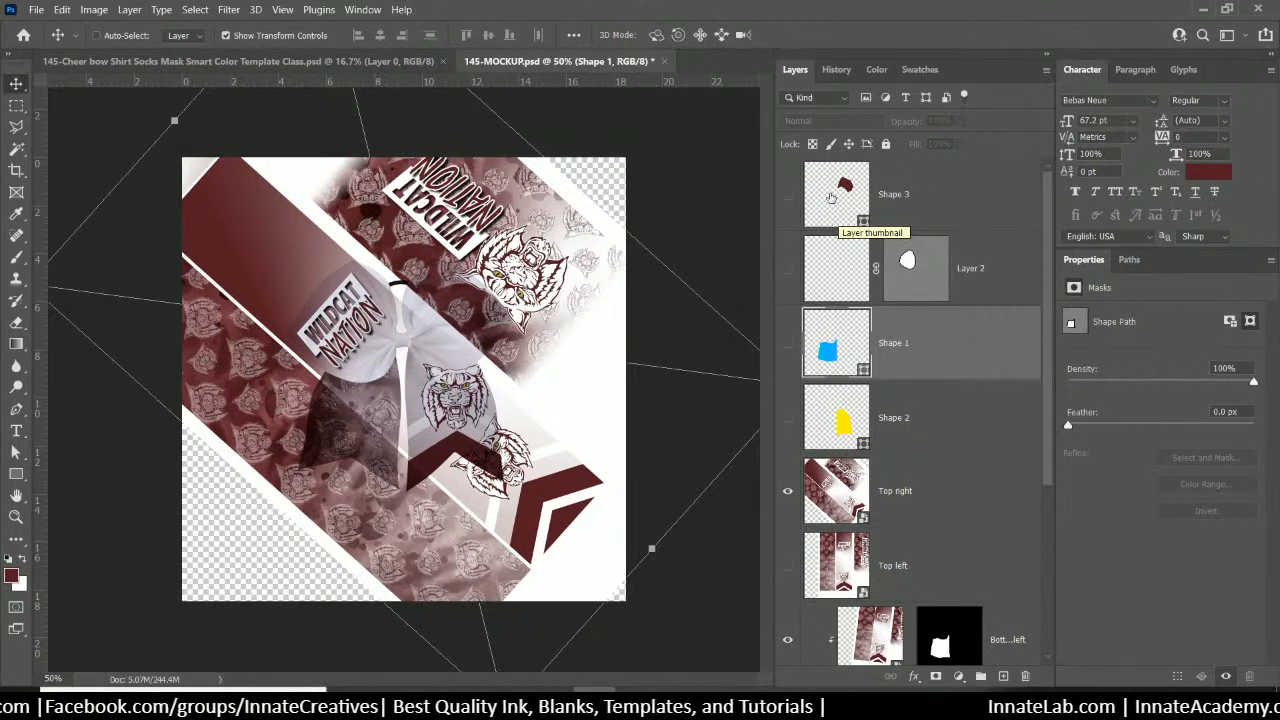
left_click(907, 261)
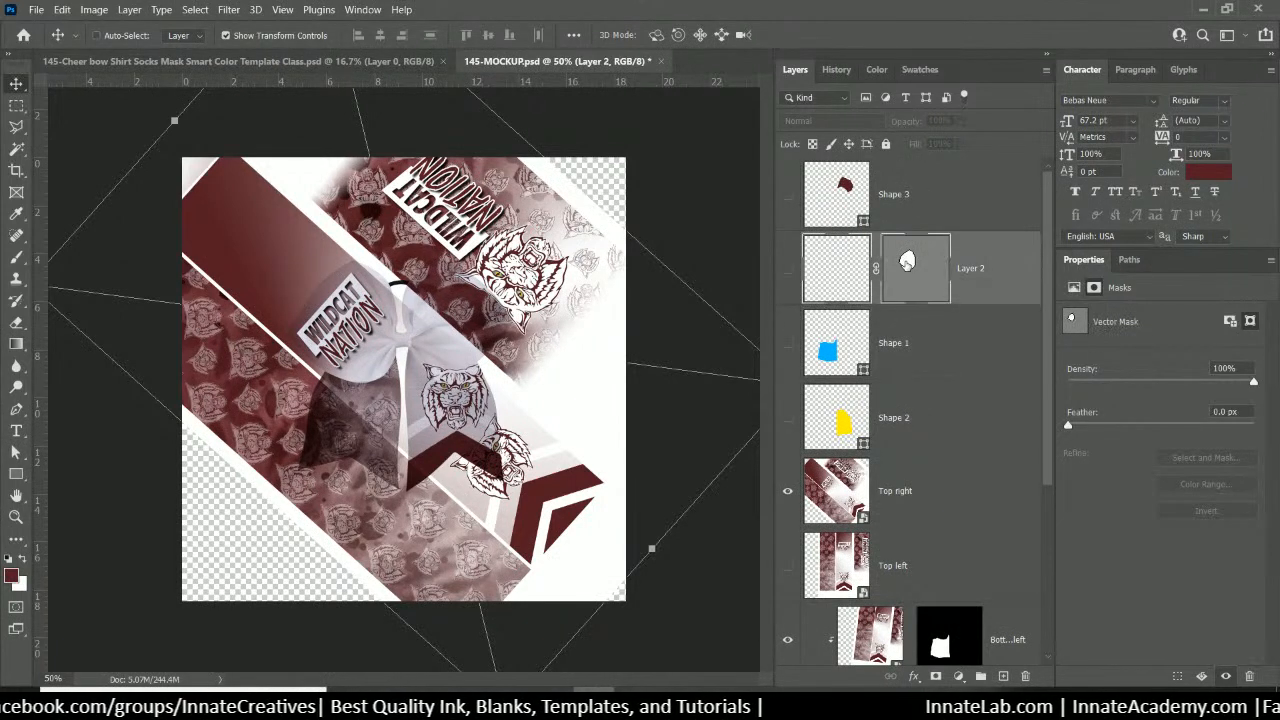
left_click(907, 261, "ctrl")
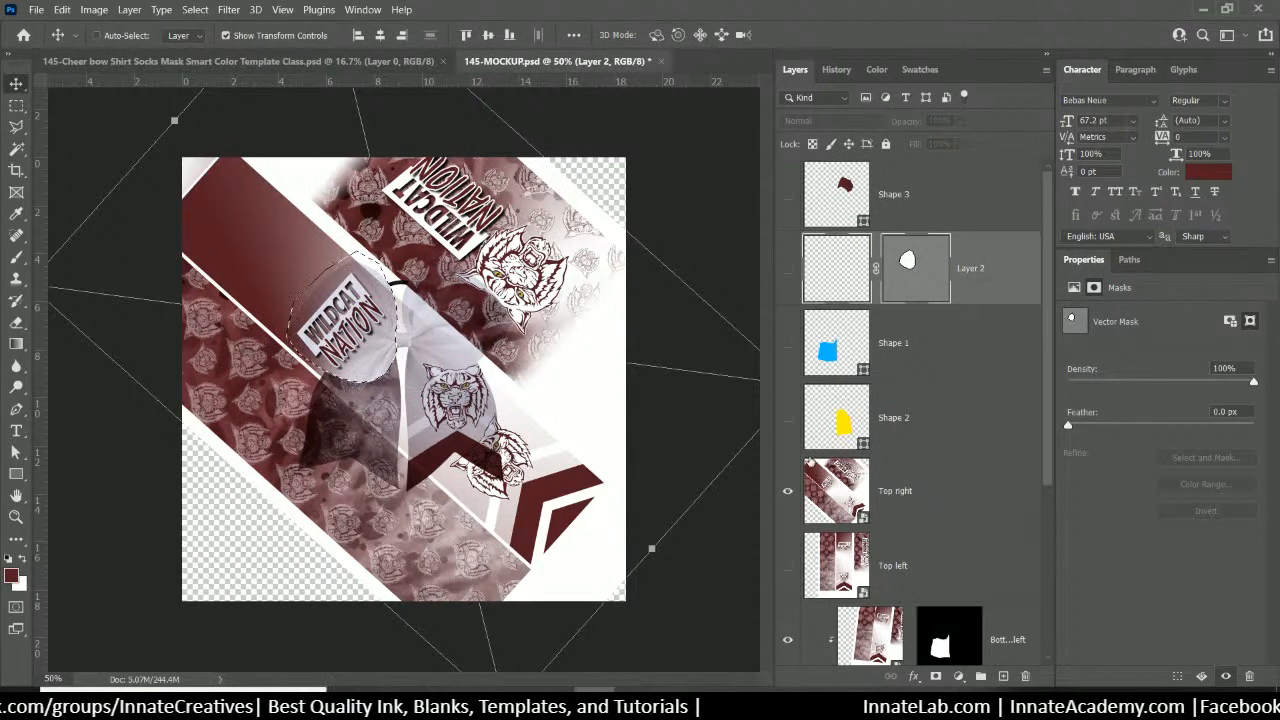
scroll(810, 462, "down", 1)
left_click(850, 424)
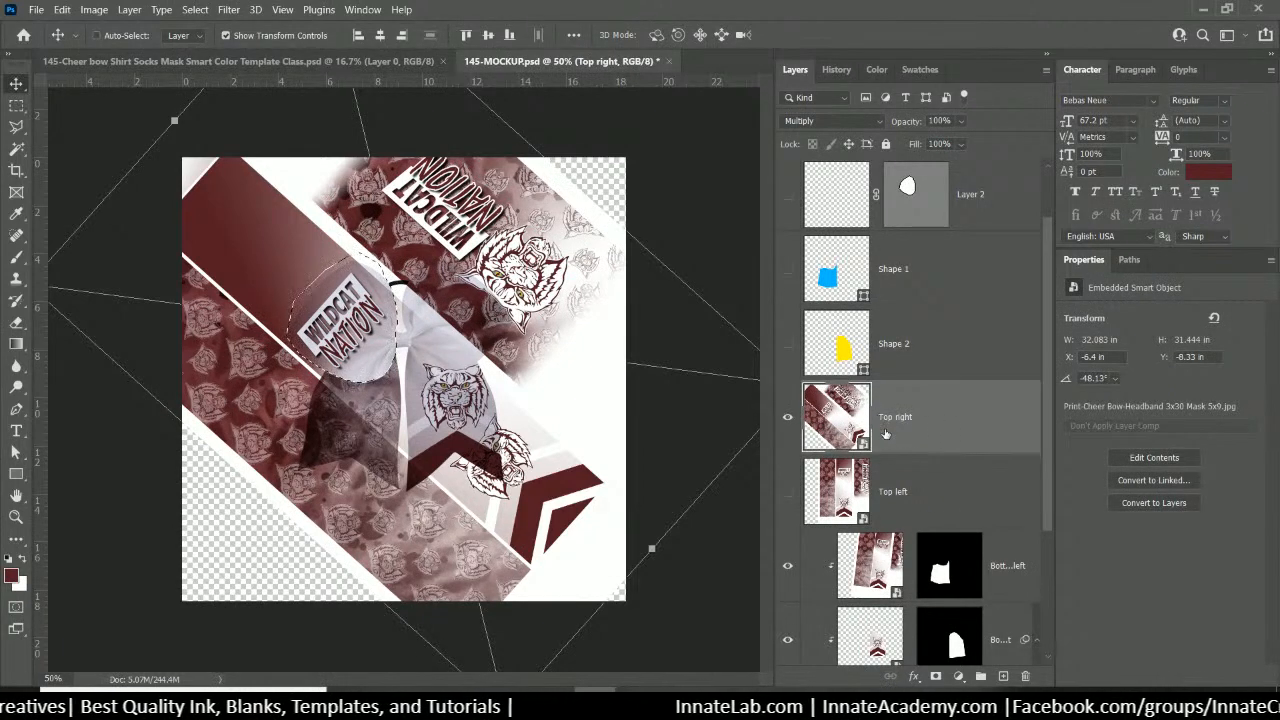
left_click(936, 677)
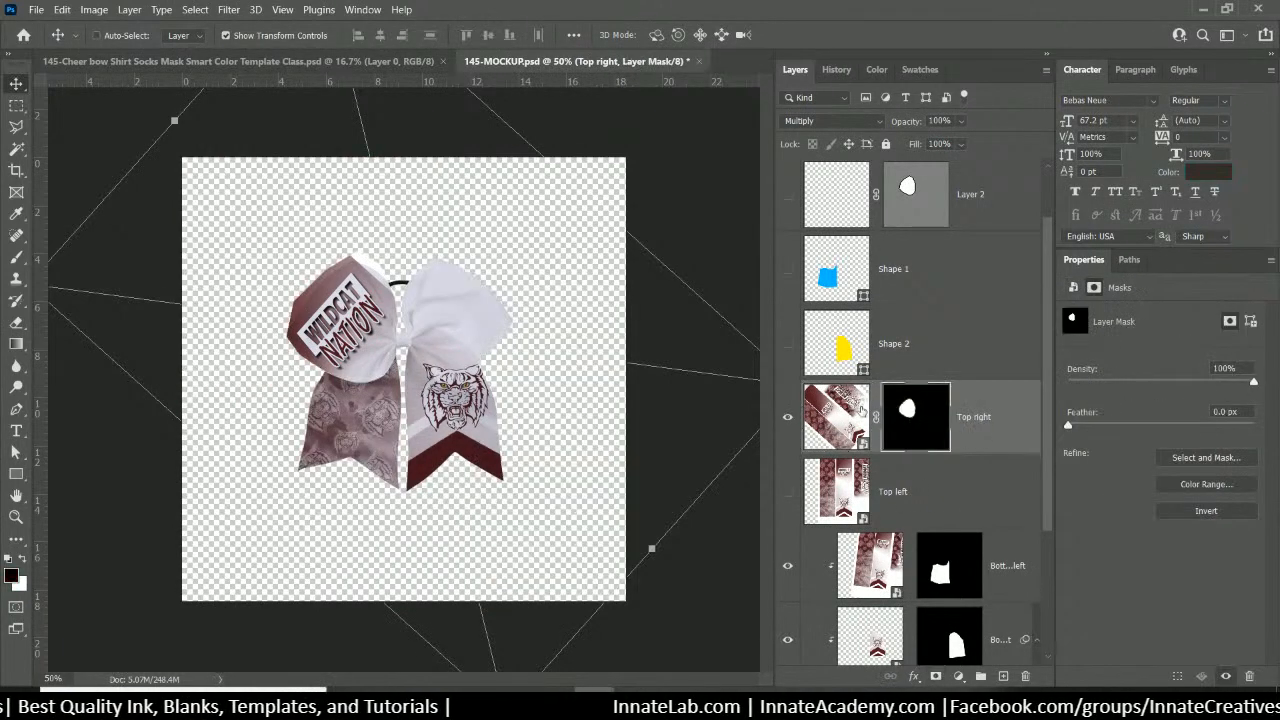
Rename the masked Top right layer as Top left and move it below the Bottom left print in the stack clipped to Cheer Bow
double_click(974, 417)
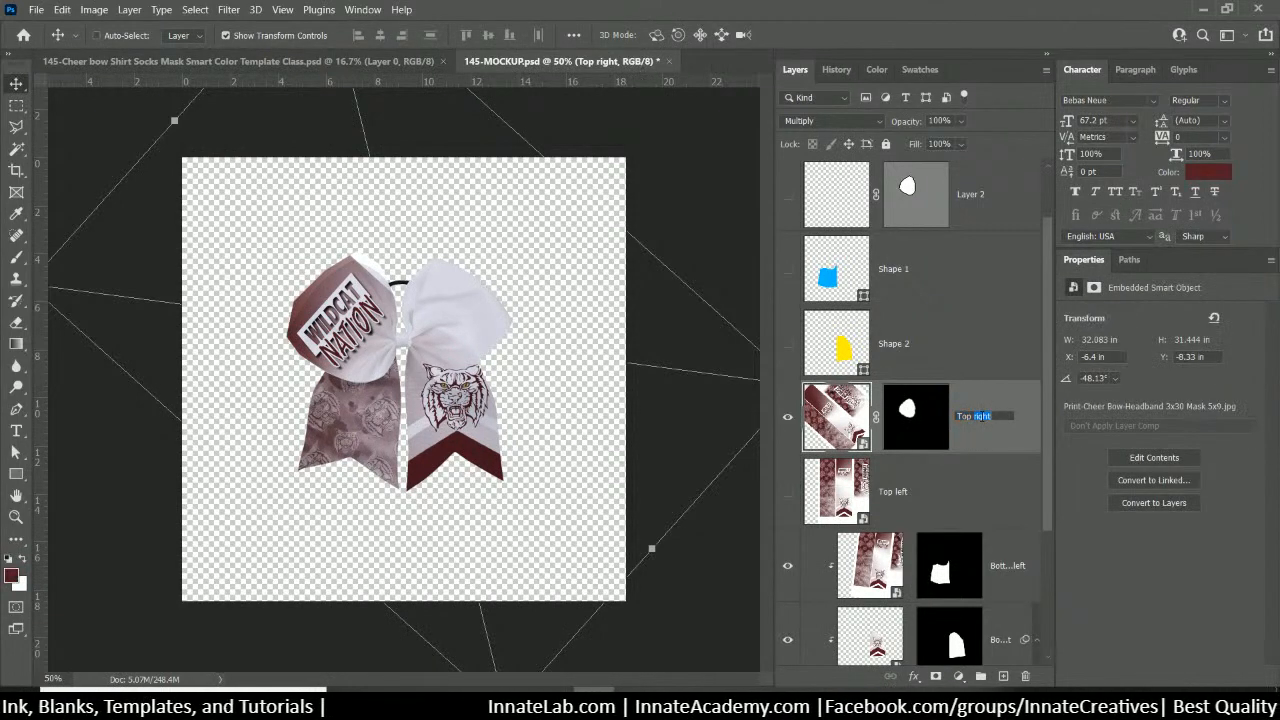
type("Top left")
key("Return")
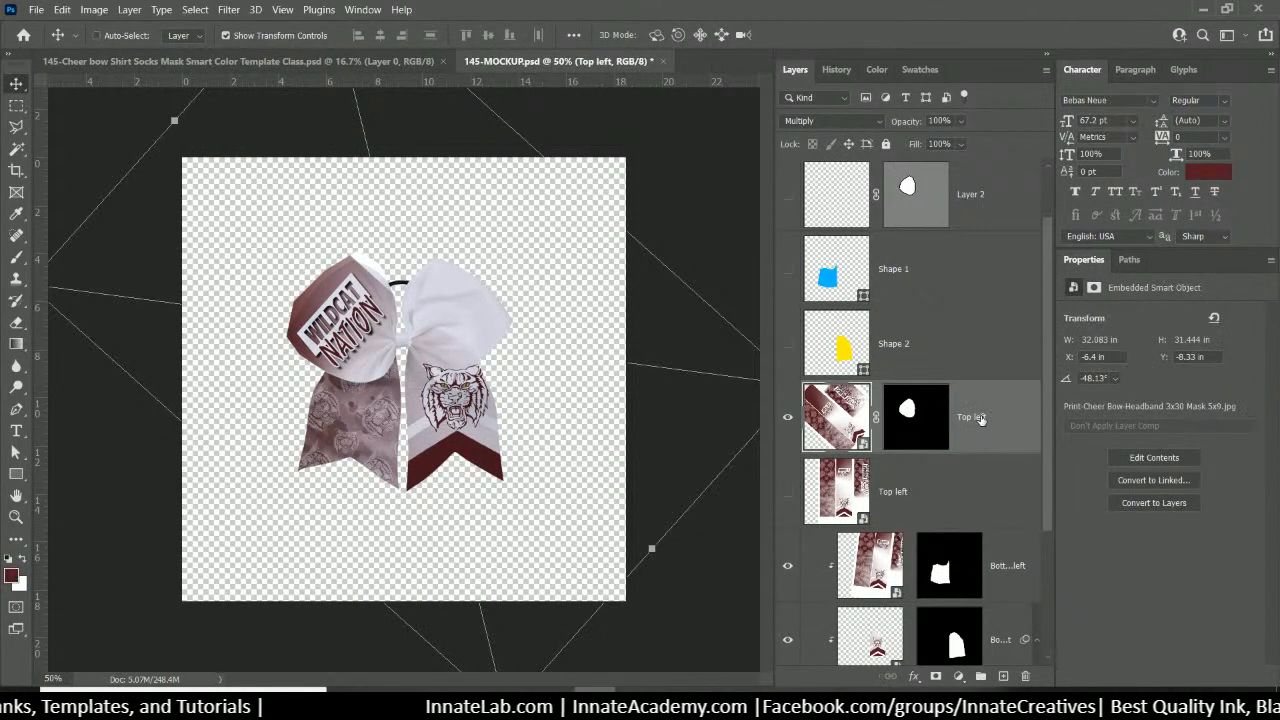
left_click_drag(974, 420, 906, 590)
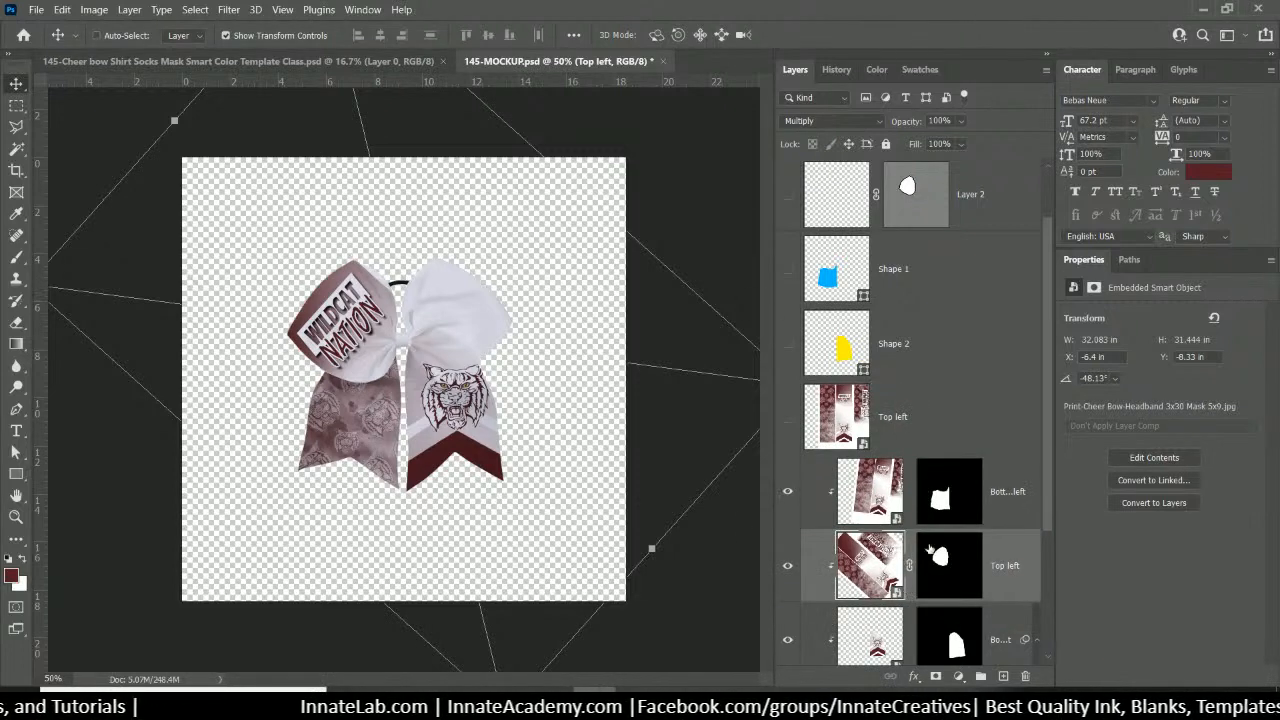
scroll(975, 565, "down", 3)
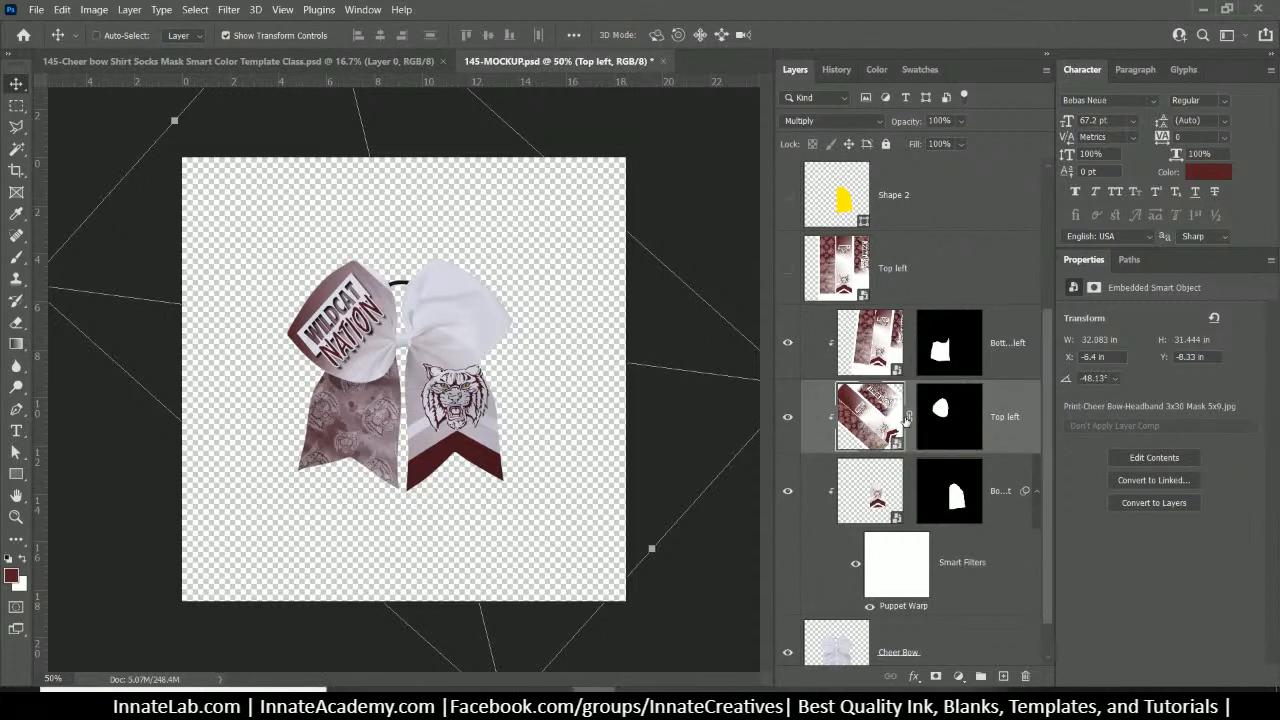
On the Top left layer mask, trace a closed Pen path around the left loop's inner fold, from its peak down to the centre knot
left_click(950, 415)
key("ctrl+1")
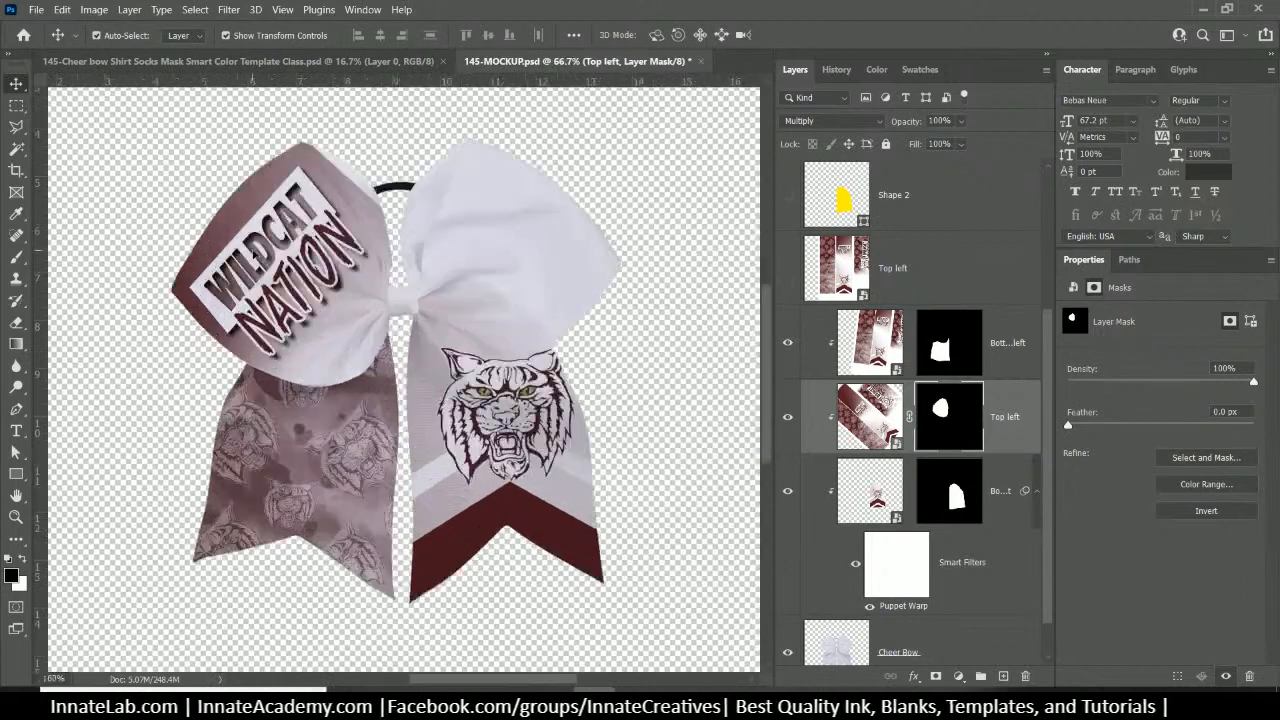
key("ctrl+plus")
key("ctrl+plus")
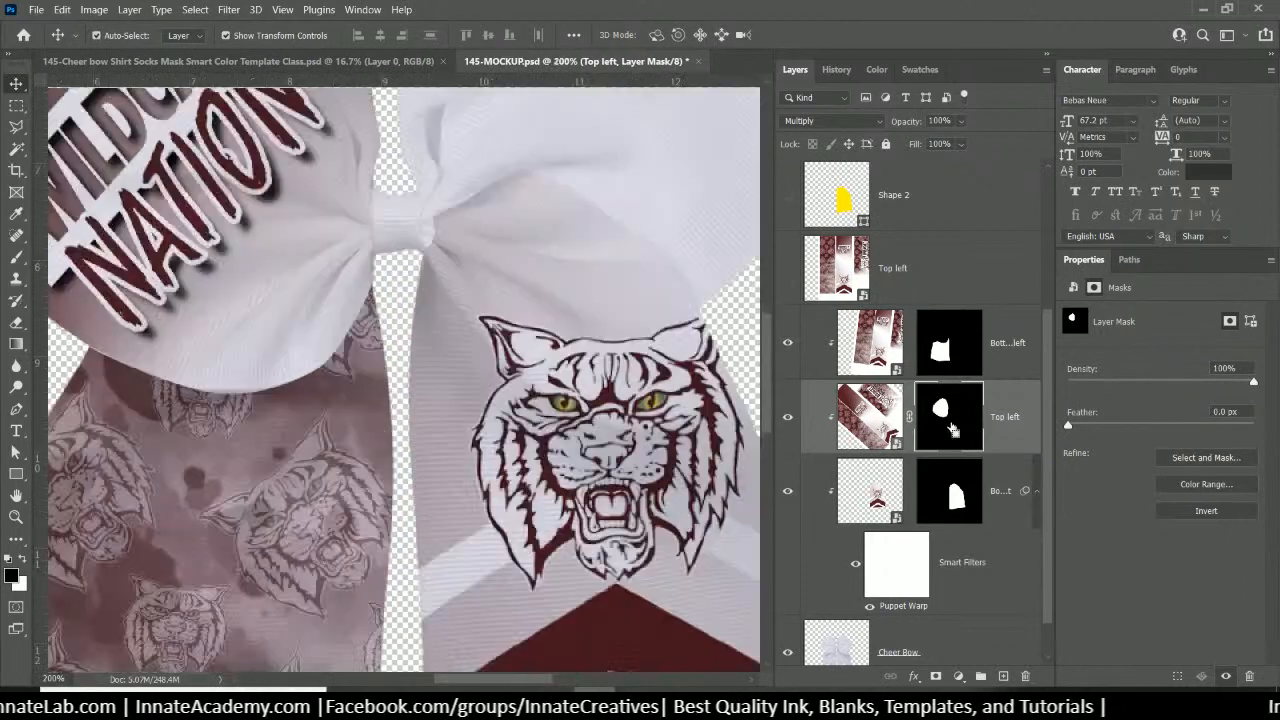
left_click_drag(370, 285, 485, 518)
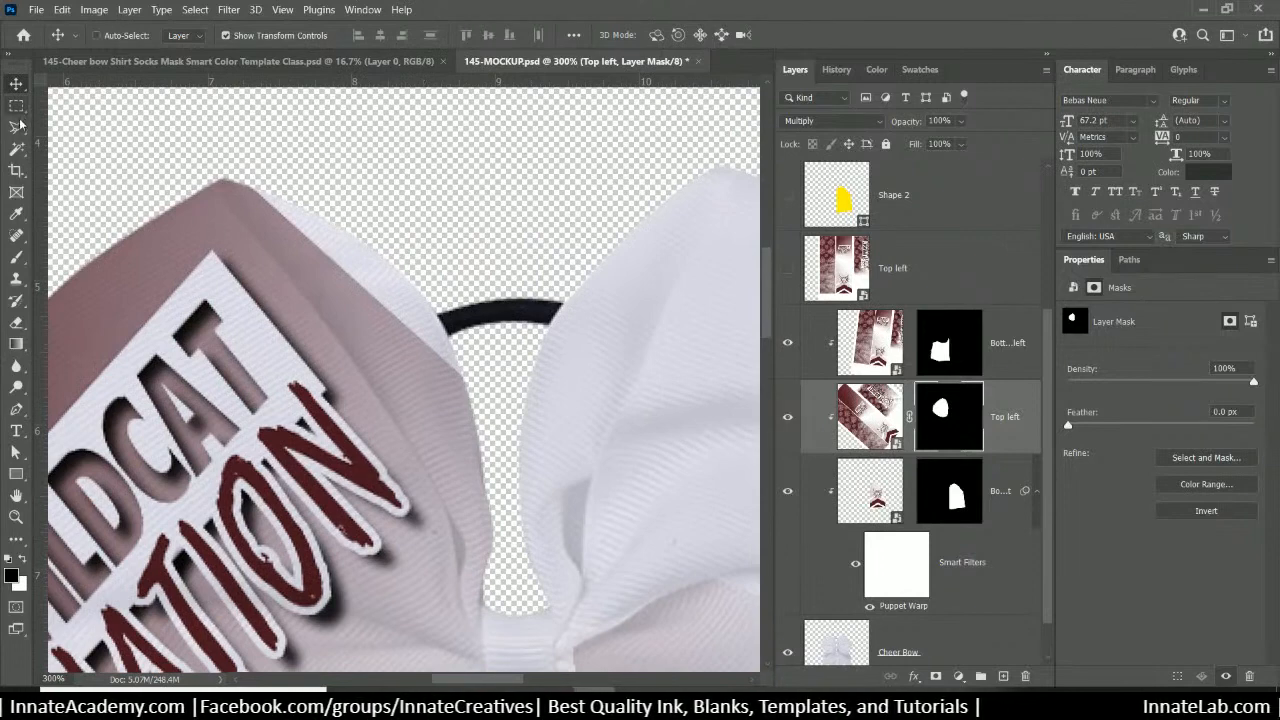
left_click(18, 410)
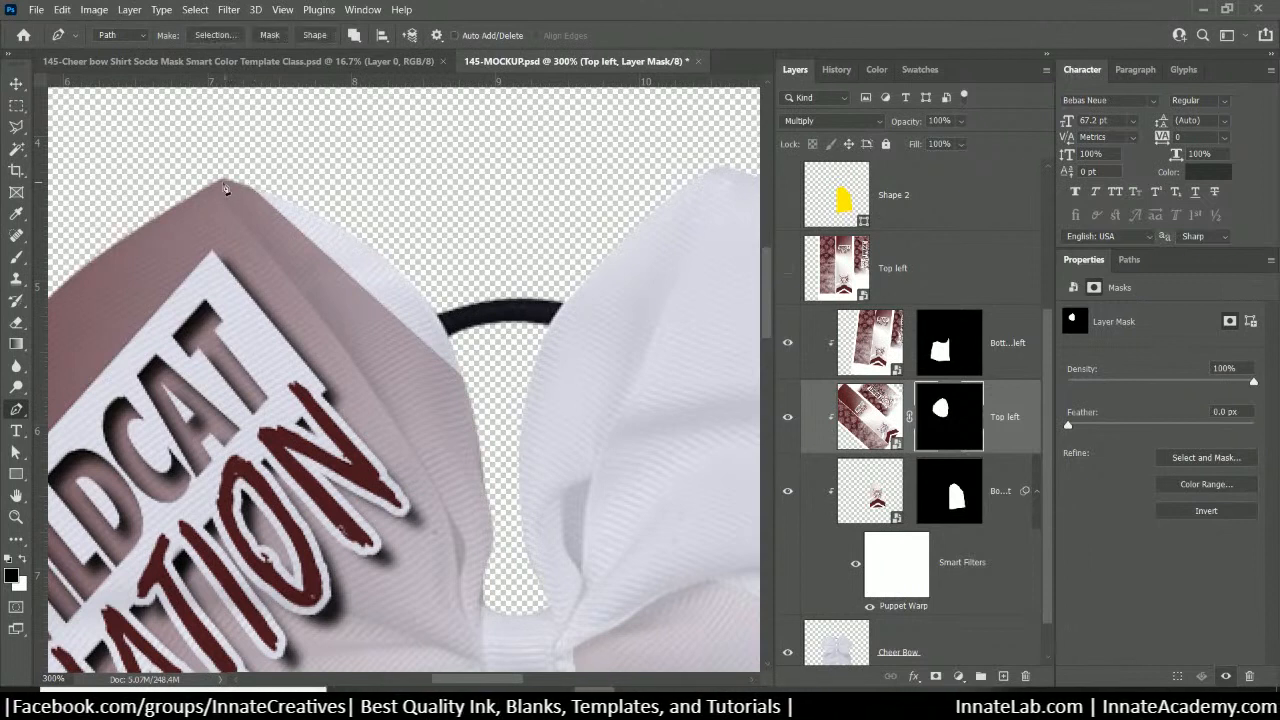
left_click_drag(221, 183, 262, 246)
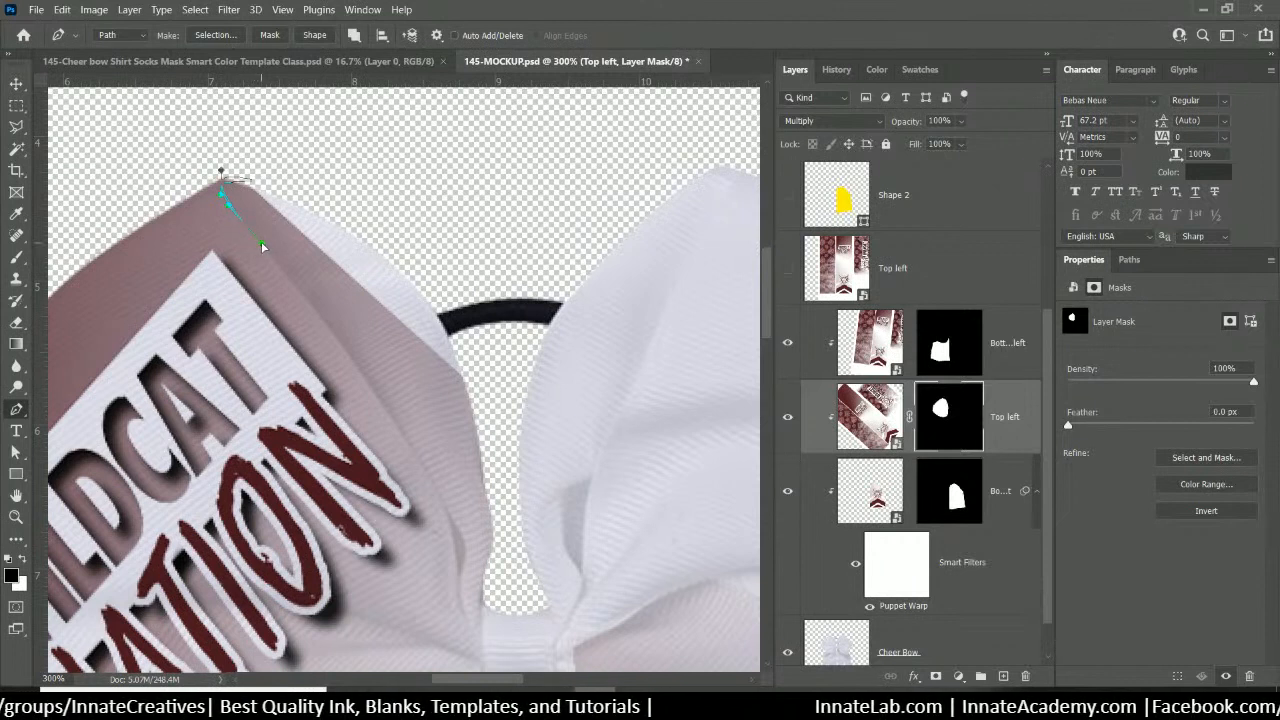
left_click(355, 363)
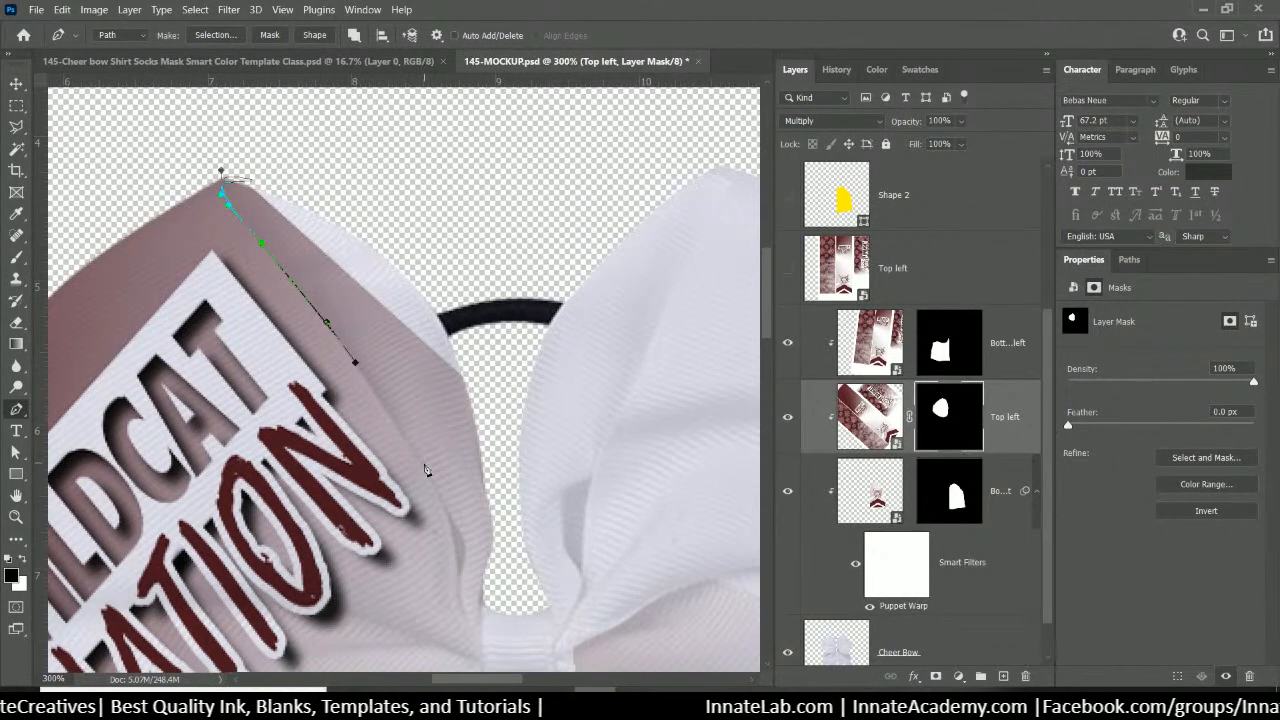
left_click_drag(425, 465, 438, 487)
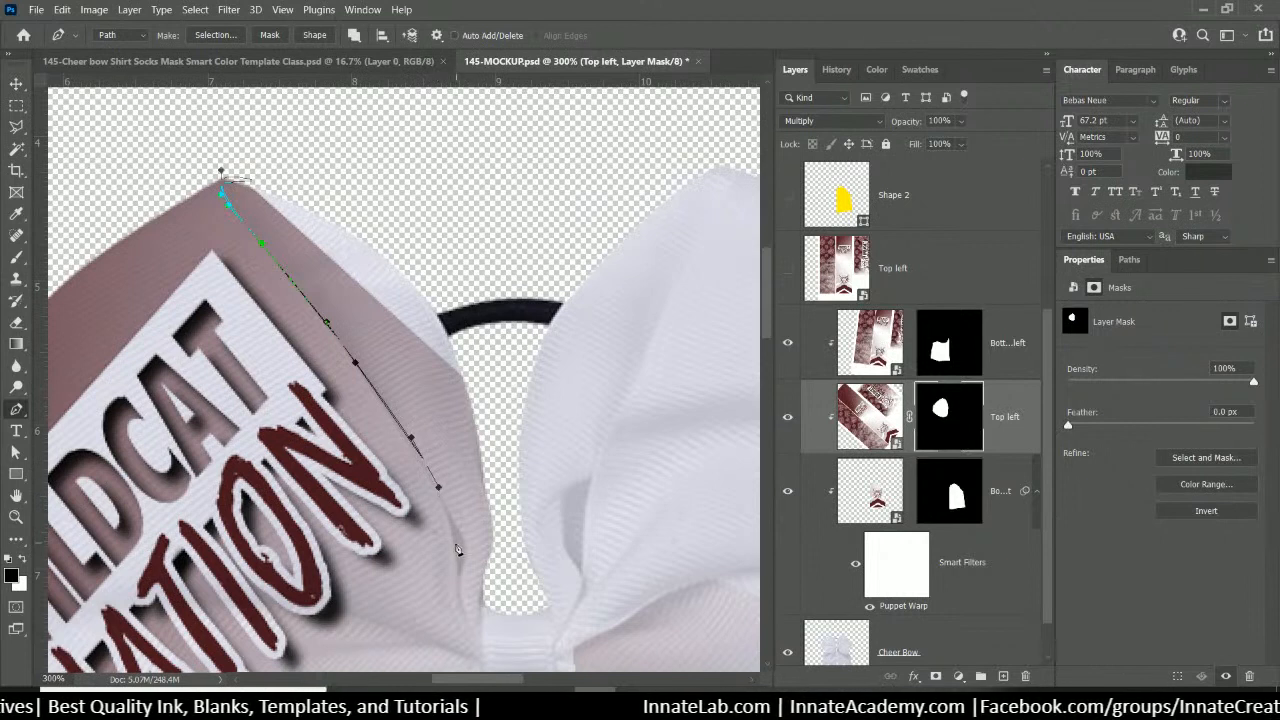
left_click_drag(457, 549, 470, 617)
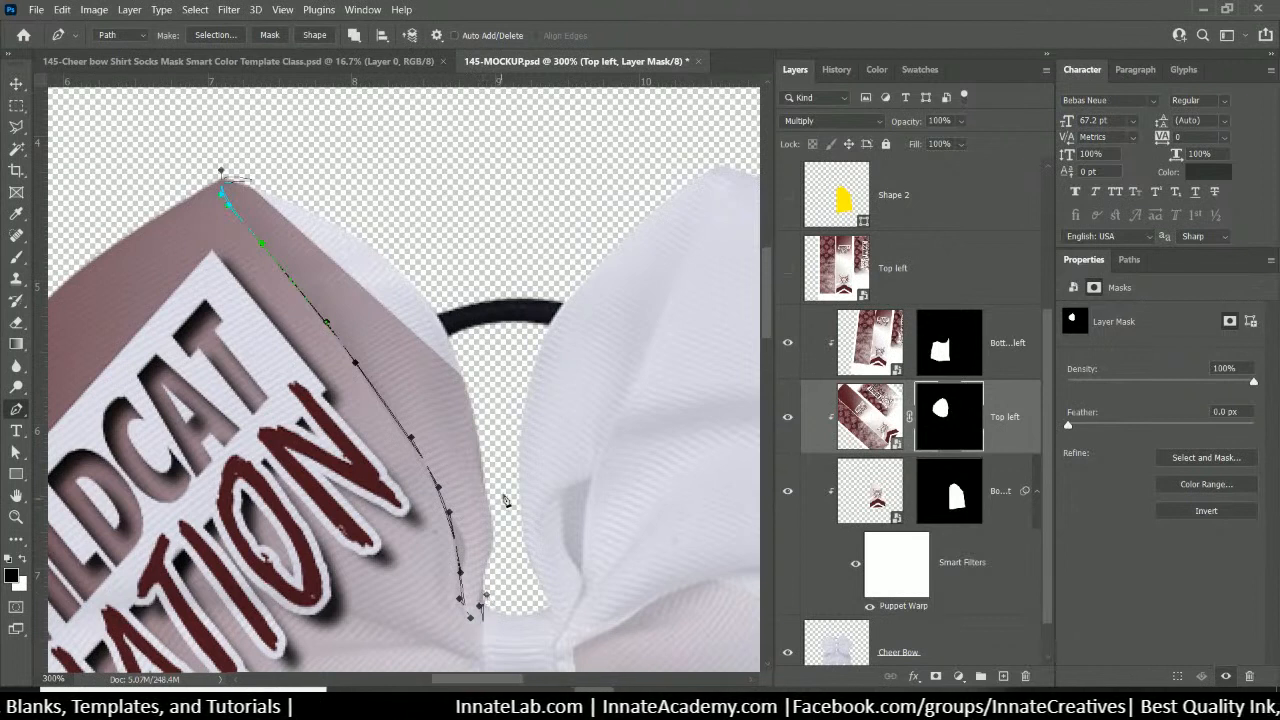
left_click(463, 223)
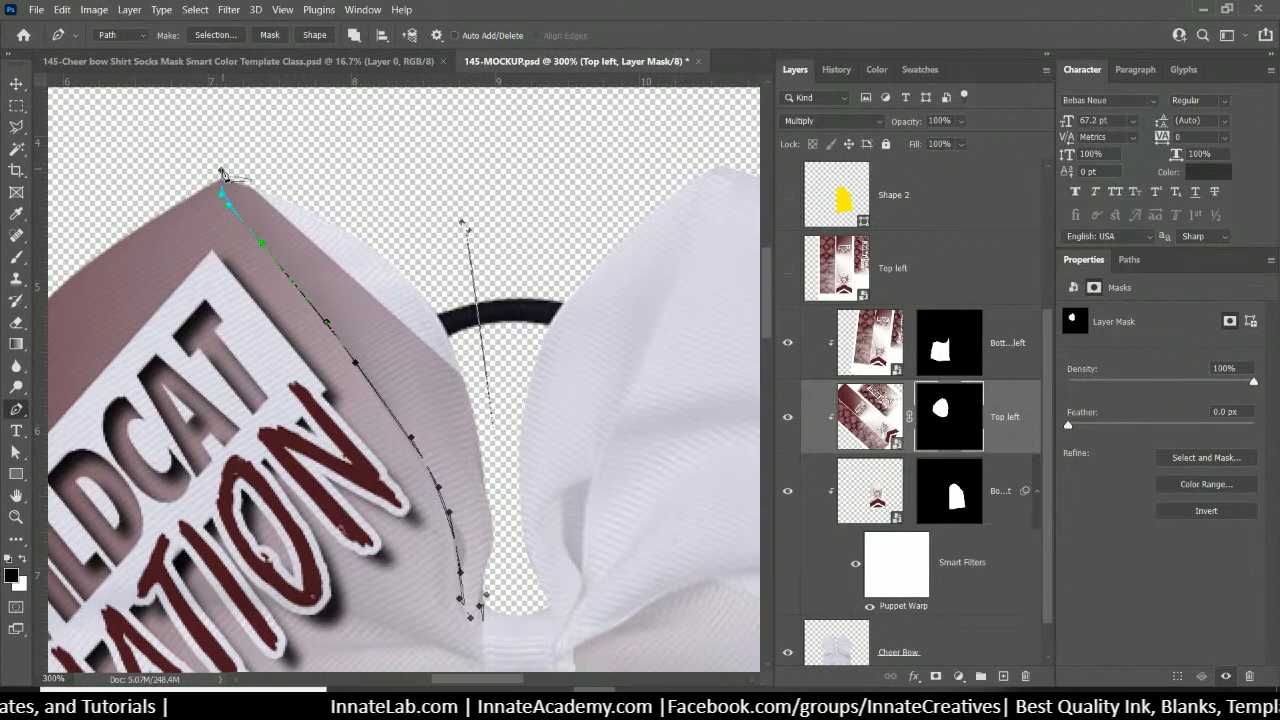
Convert the fold path to a new anti-aliased selection with a 1 px feather and switch to the Brush tool
left_click(216, 35)
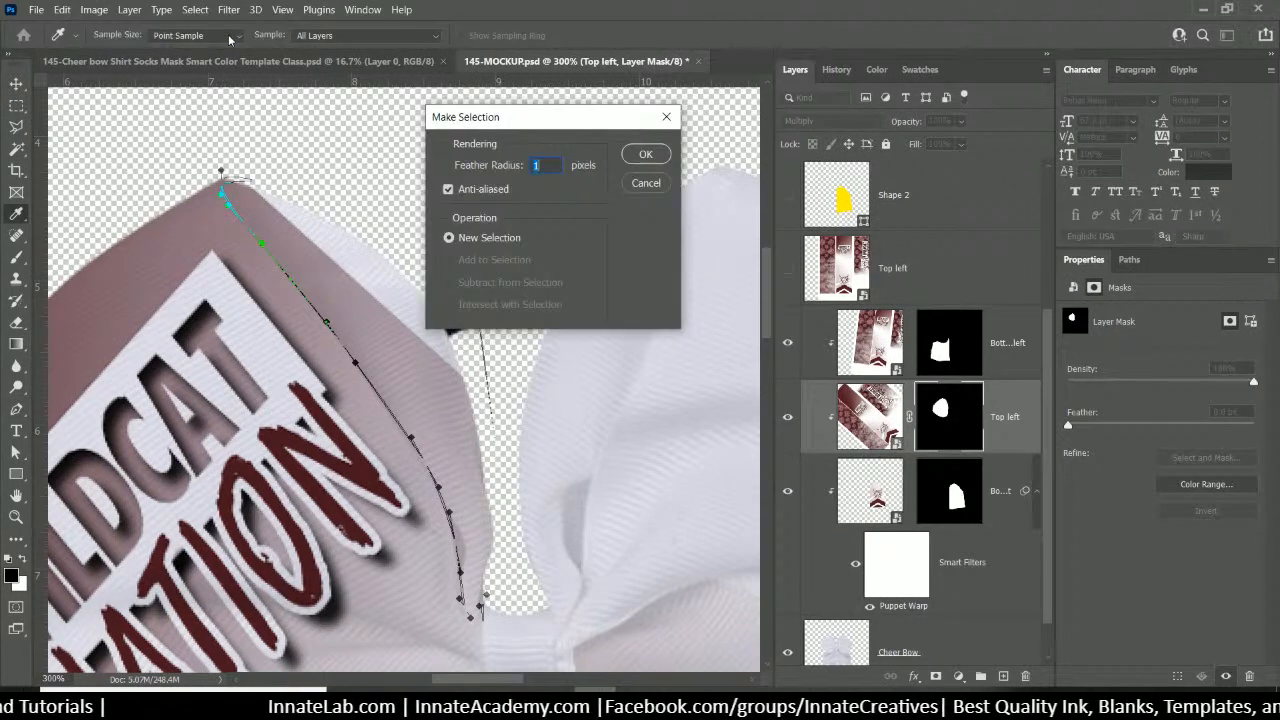
left_click(646, 154)
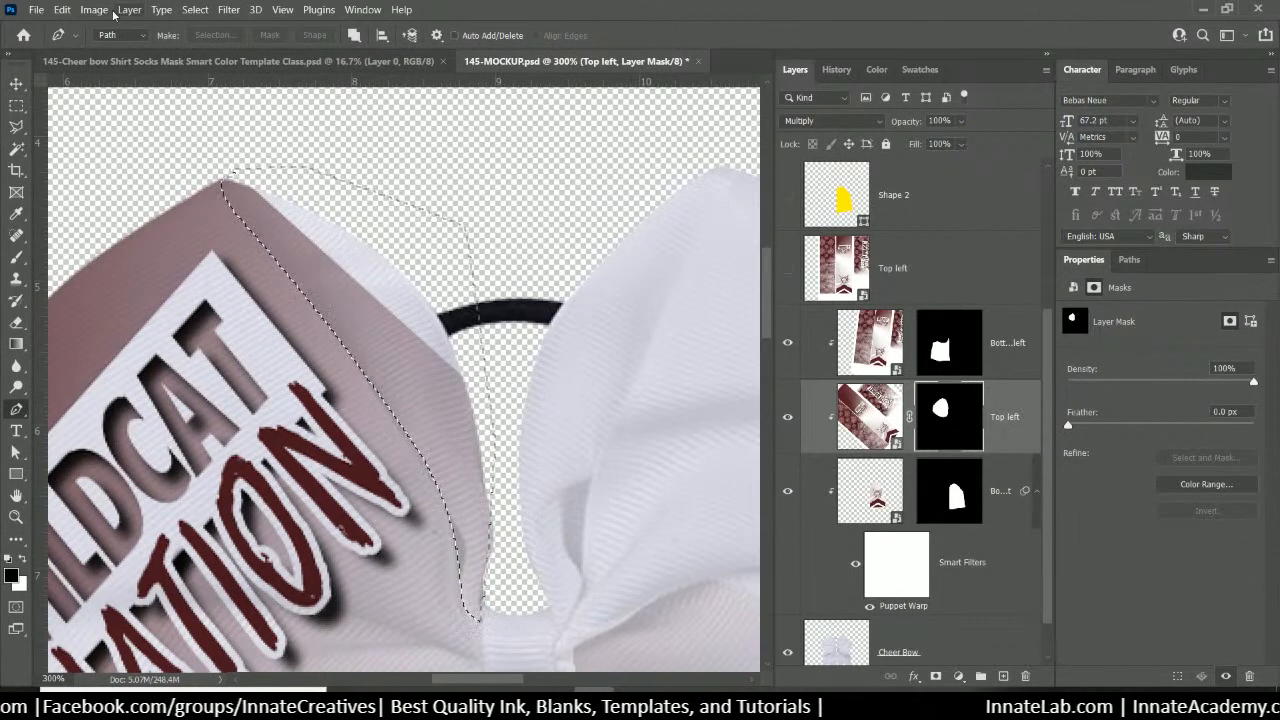
left_click(16, 257)
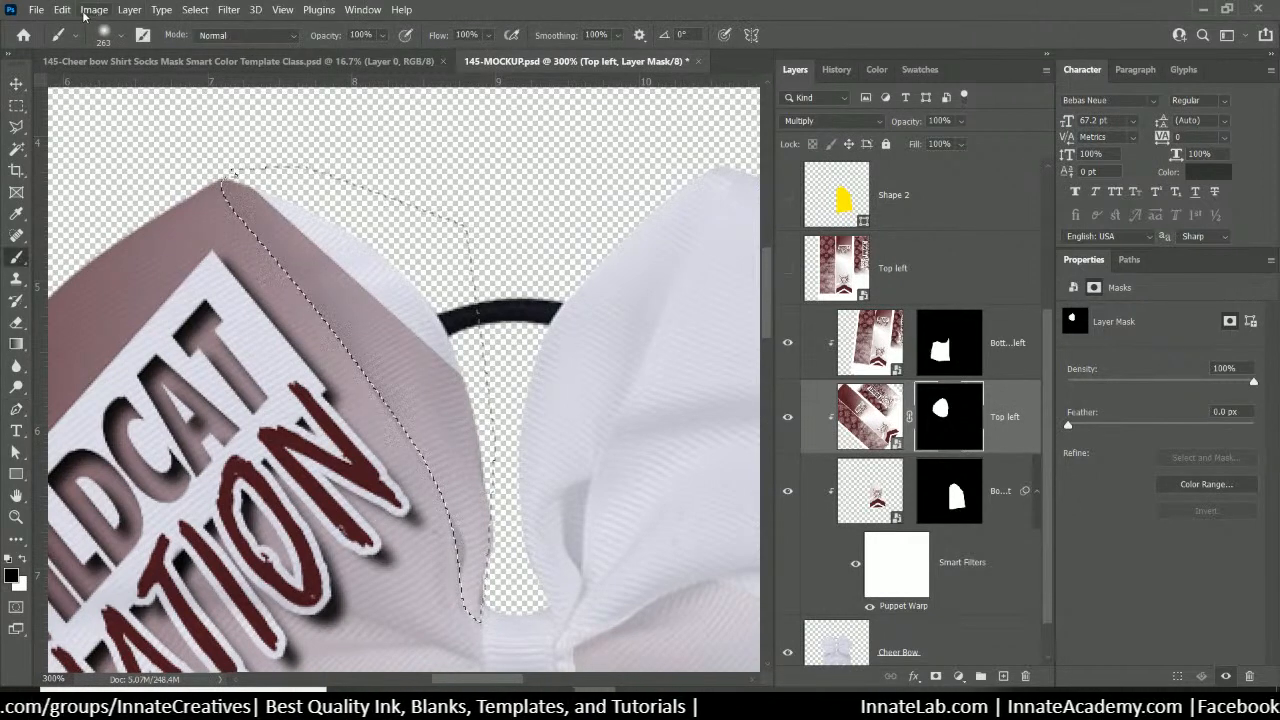
left_click(140, 9)
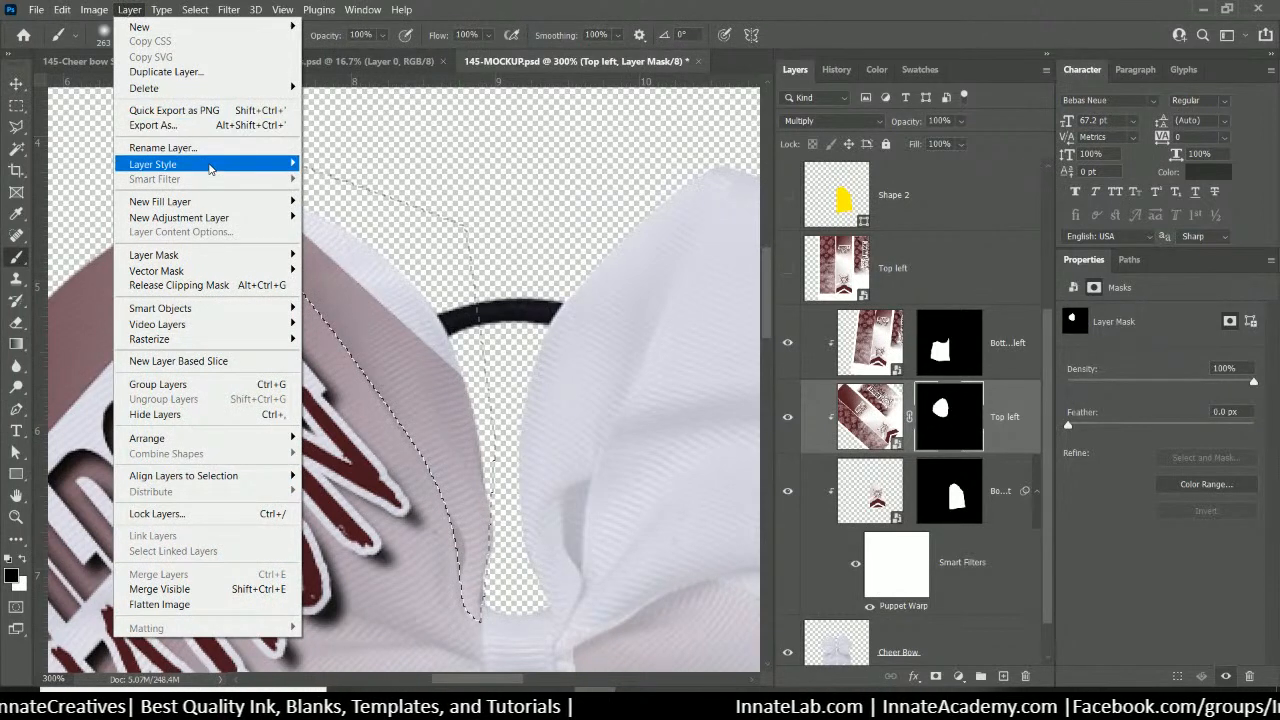
mouse_move(210, 168)
mouse_move(243, 257)
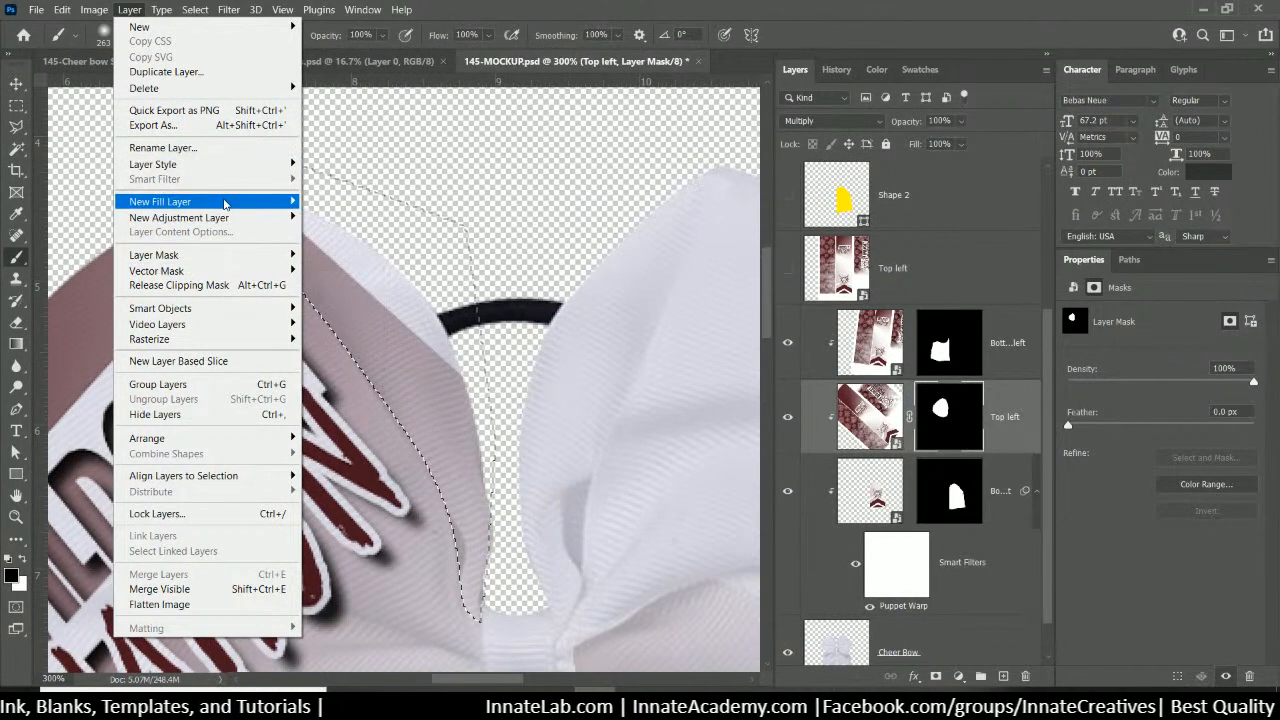
mouse_move(226, 204)
left_click(968, 420)
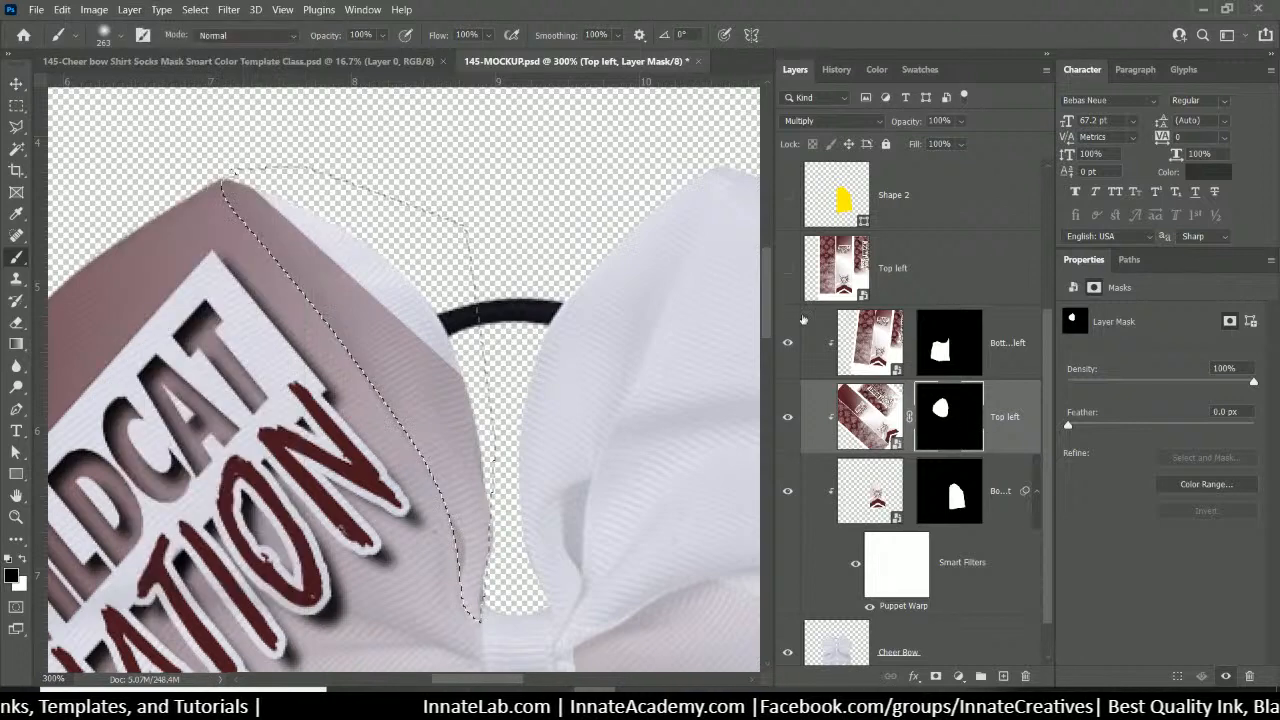
left_click(129, 9)
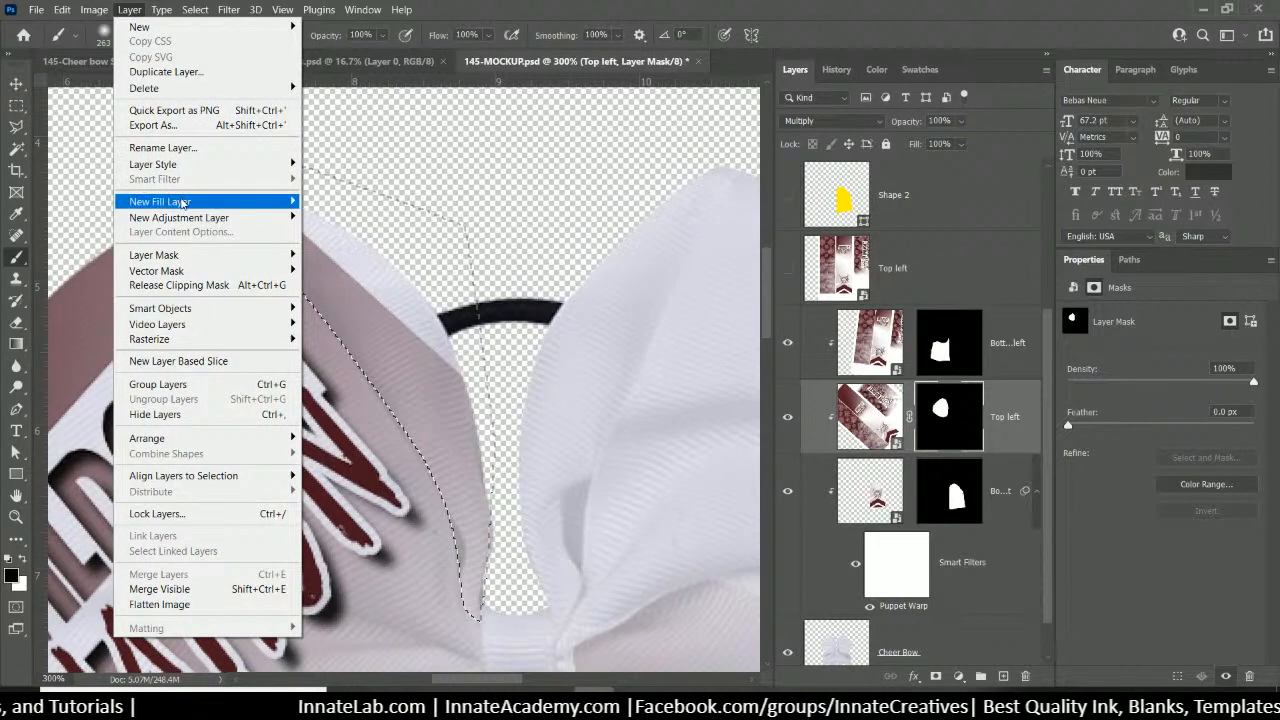
mouse_move(181, 206)
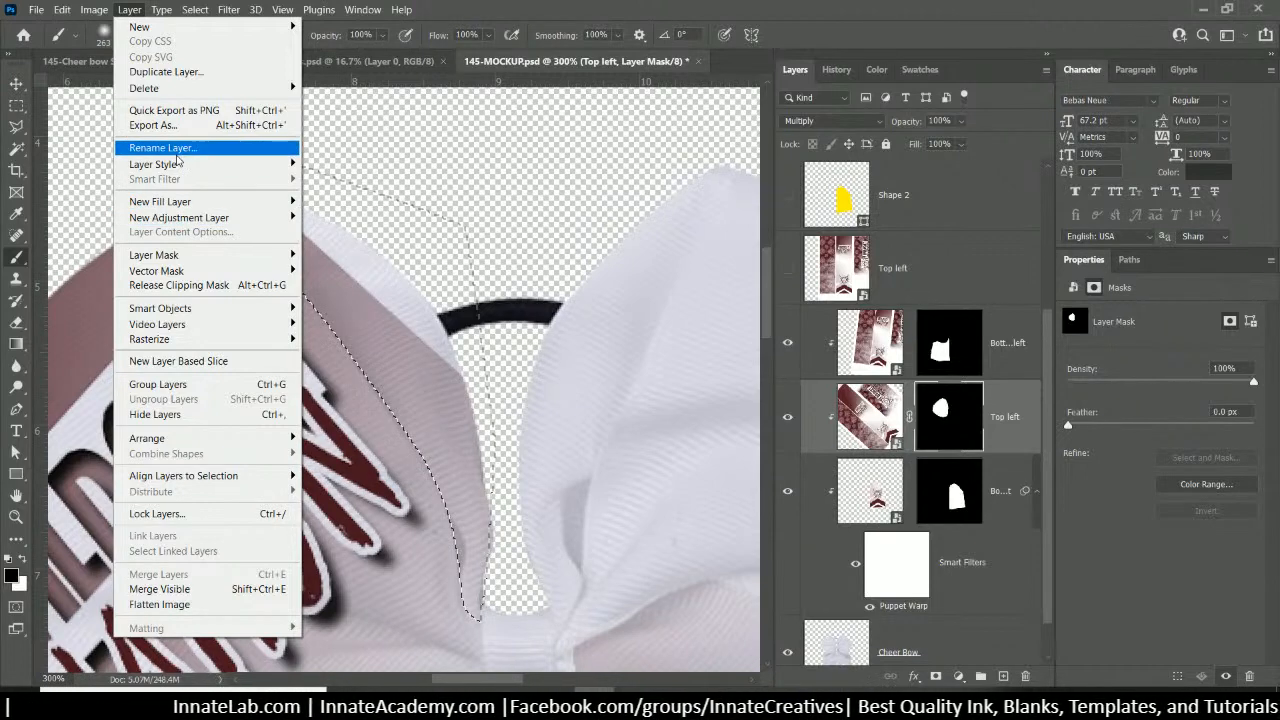
mouse_move(177, 256)
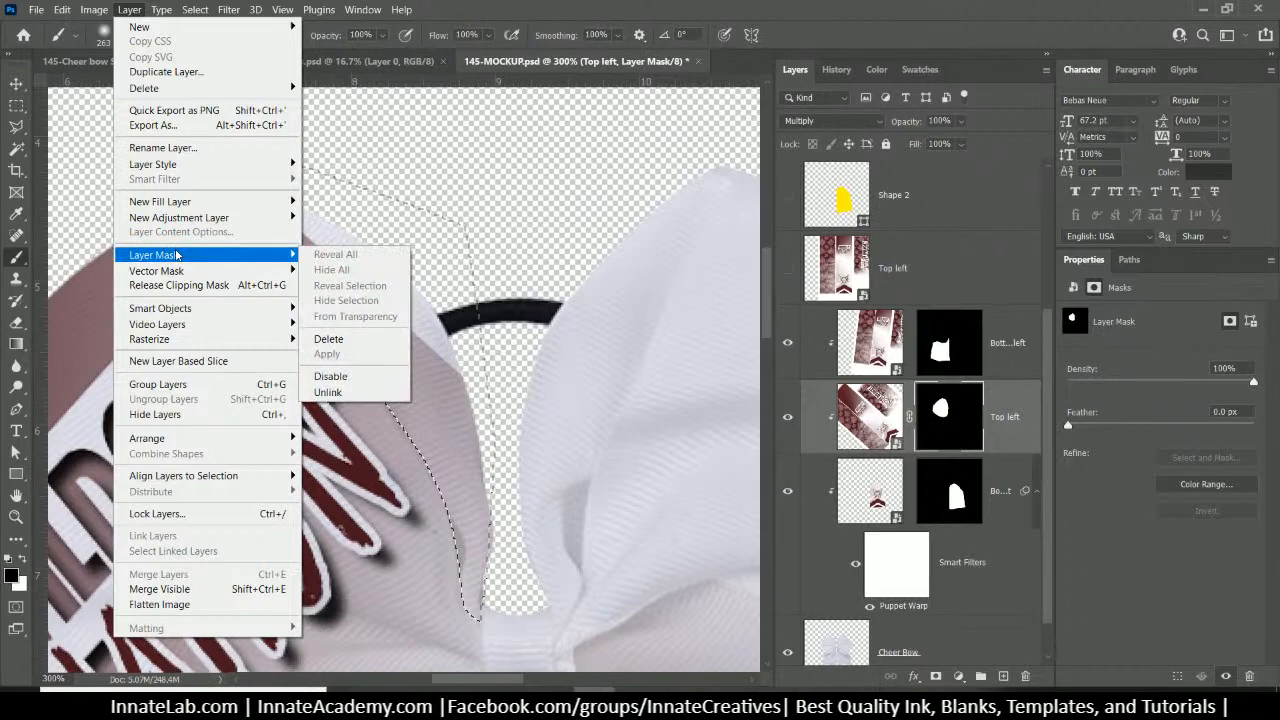
left_click(966, 432)
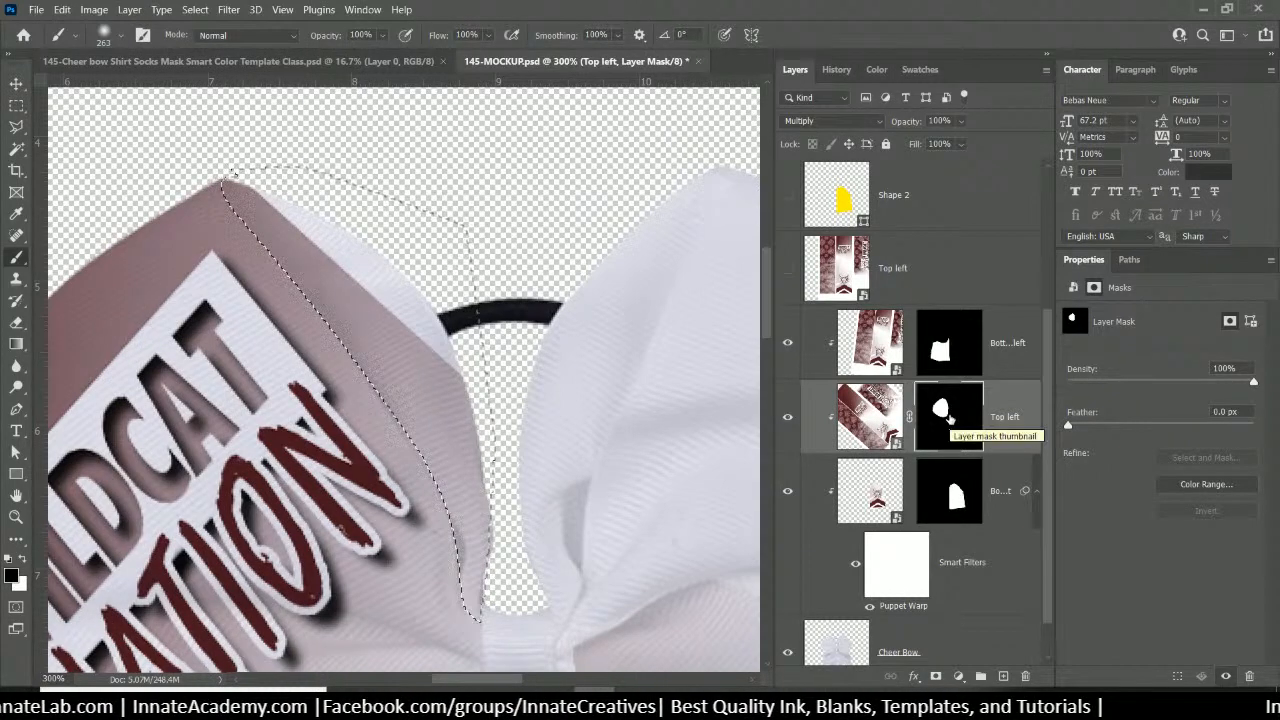
Paint black on the Top left layer mask inside the selection to hide the print on the loop's inner fold, and deselect
left_click(18, 560)
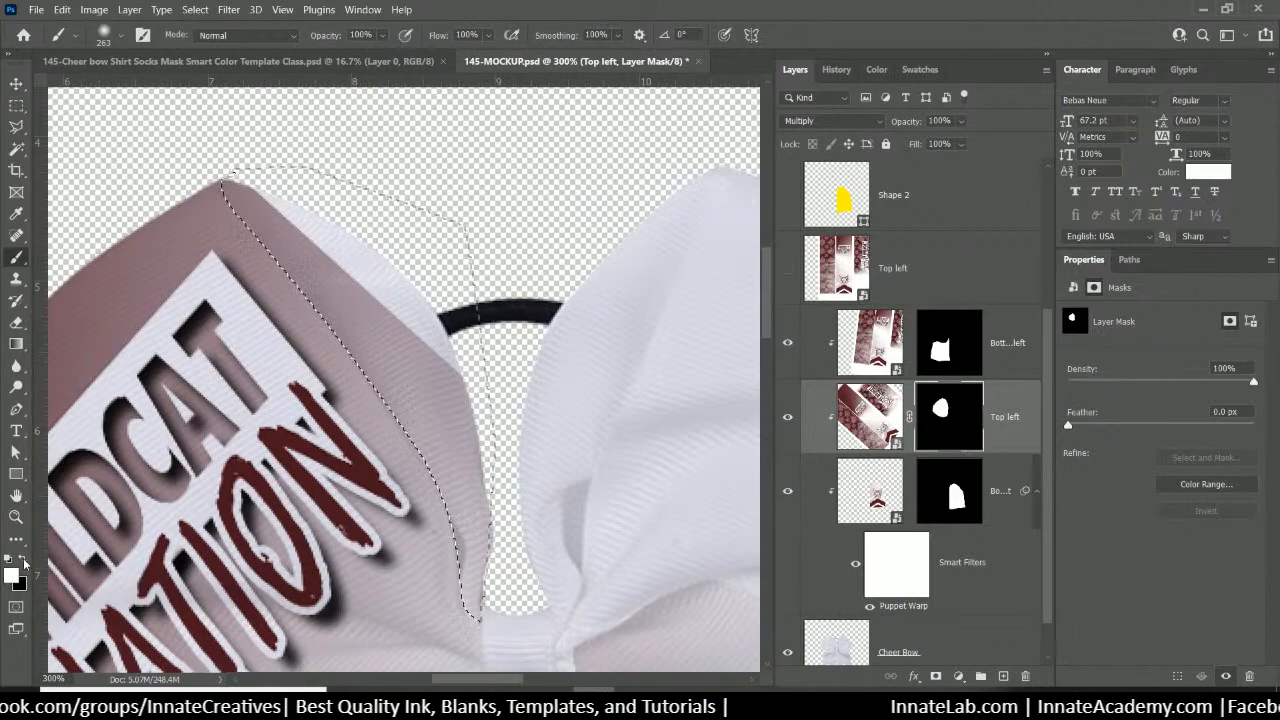
left_click(22, 562)
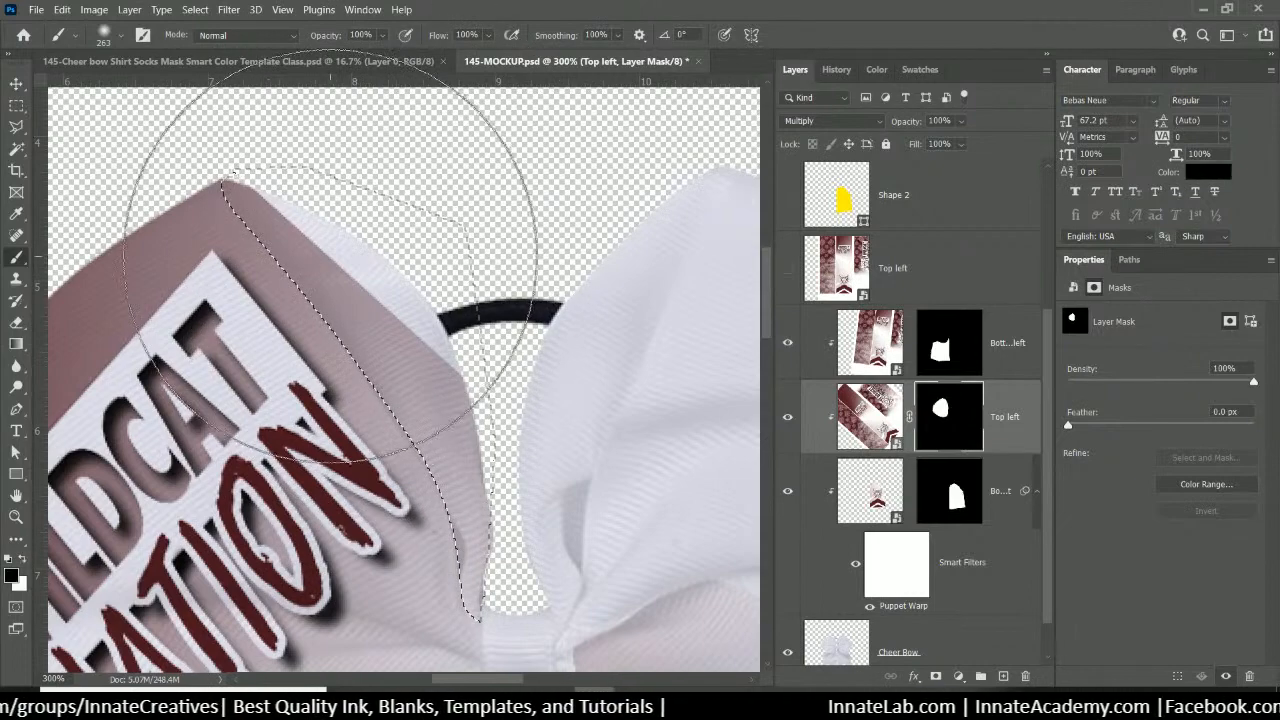
mouse_move(330, 252)
left_mouse_down()
mouse_move(408, 295)
mouse_move(463, 460)
mouse_move(310, 294)
mouse_move(443, 388)
mouse_move(315, 268)
mouse_move(409, 360)
mouse_move(446, 530)
left_mouse_up()
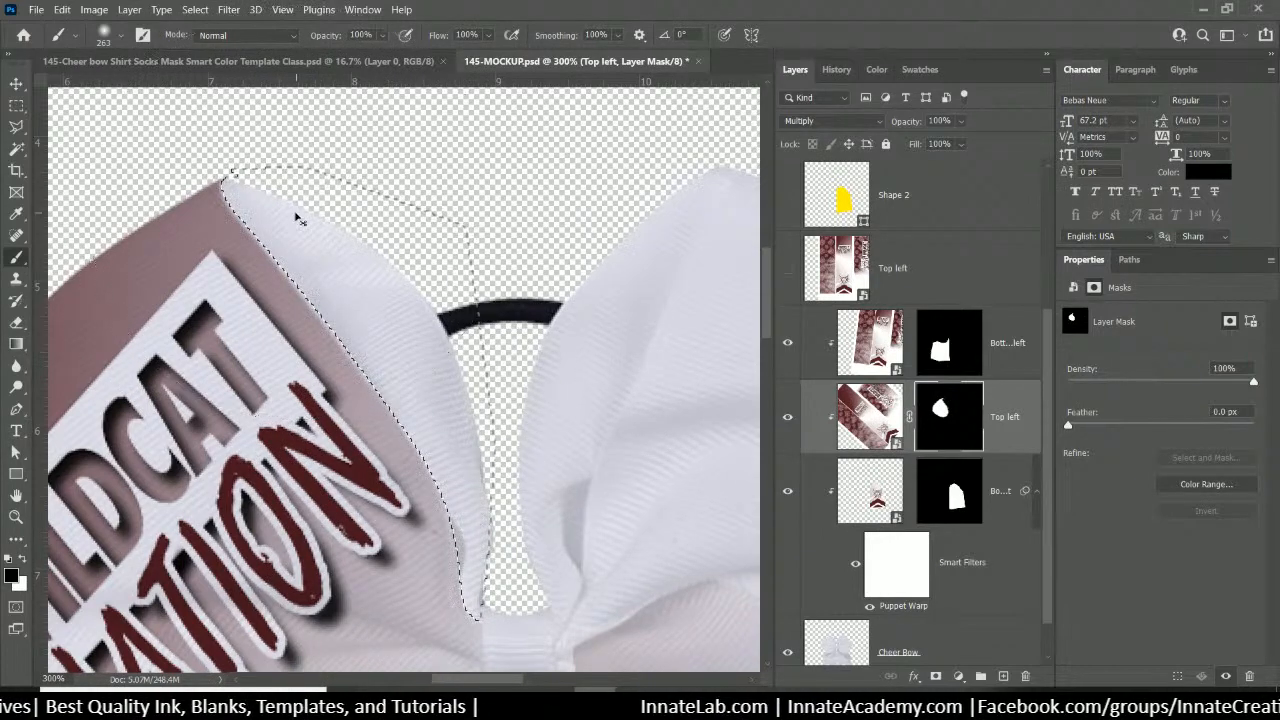
key("ctrl+minus")
key("ctrl+minus")
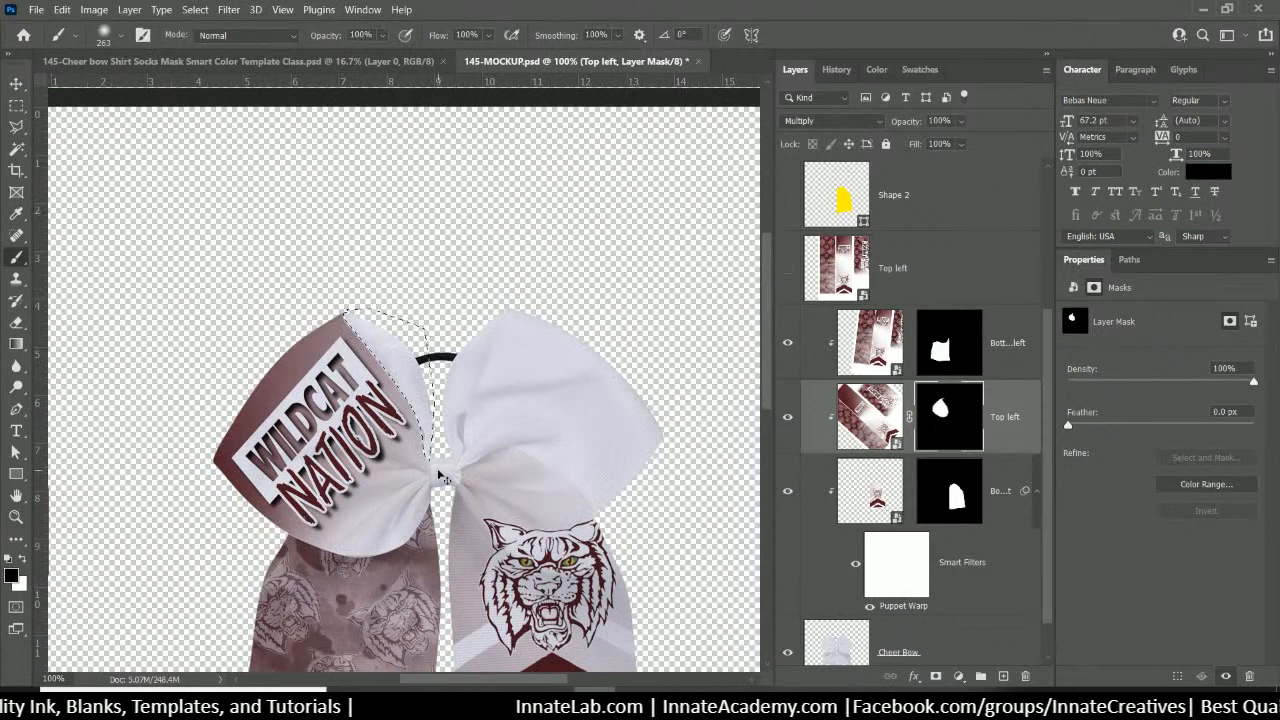
key("ctrl+d")
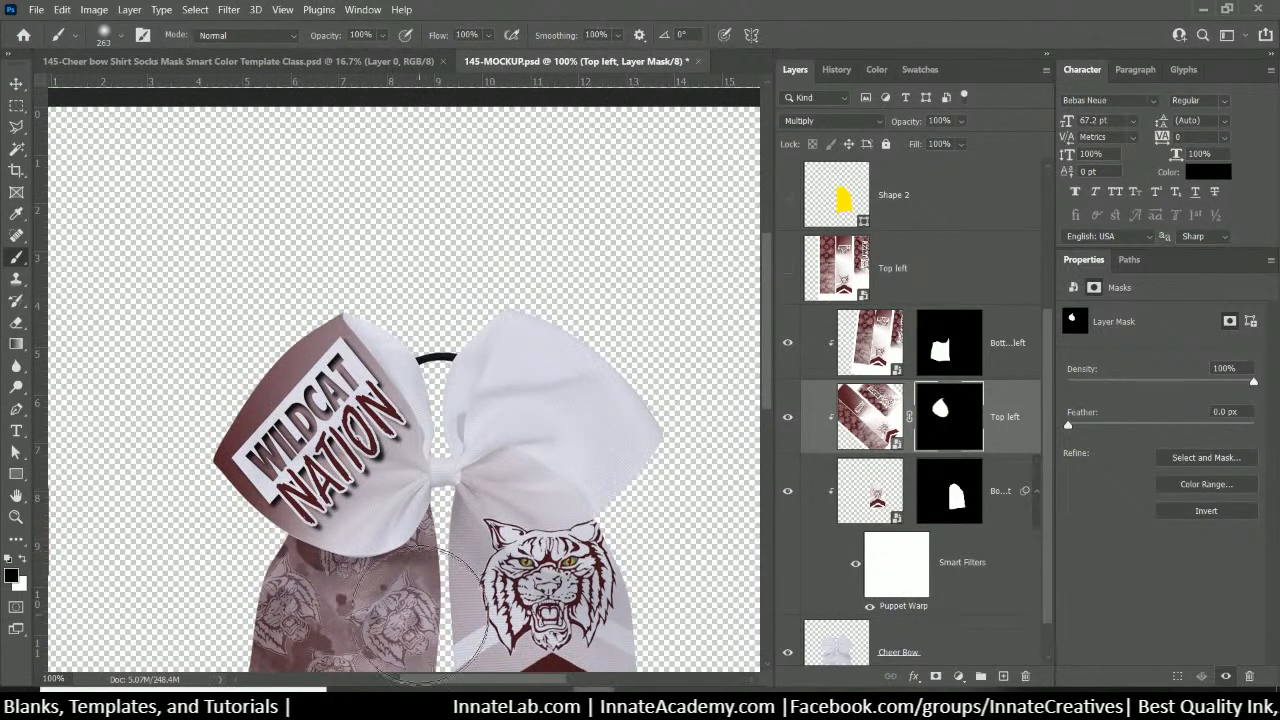
scroll(540, 314, "down", 2)
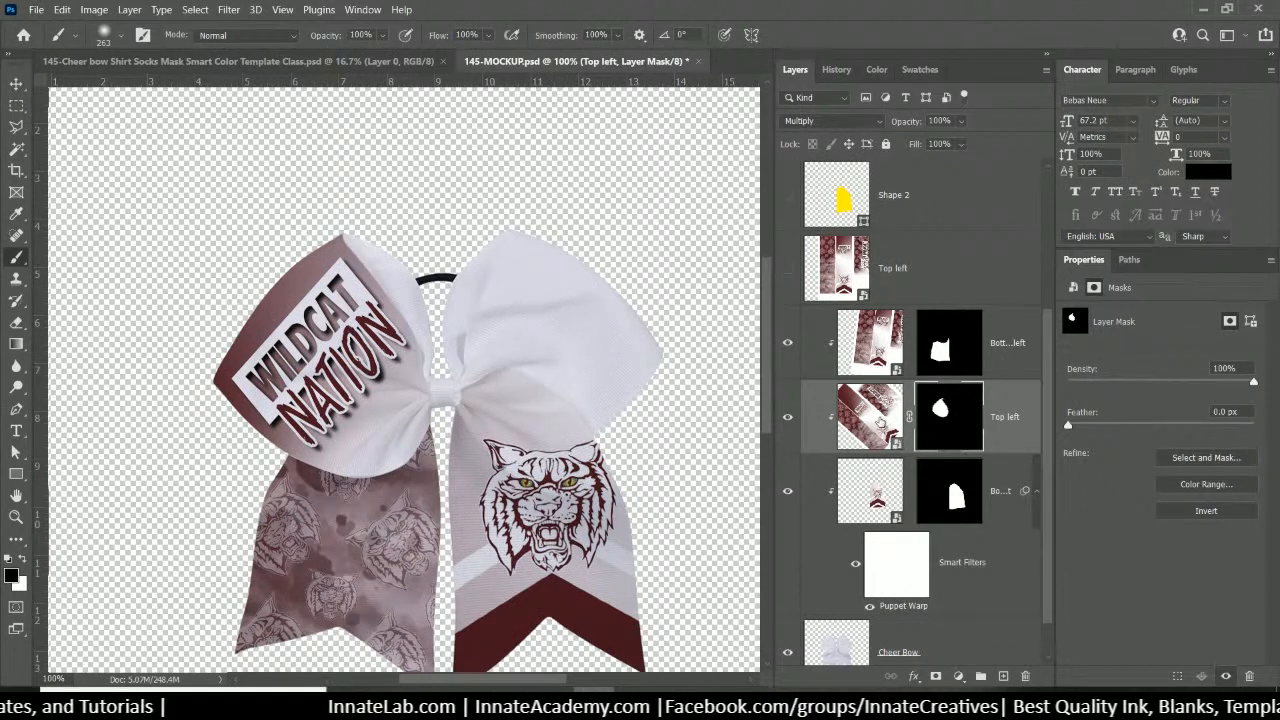
Try to Puppet Warp the Top left print with pins around the left loop, curving the WILDCAT NATION artwork along the loop's edges
left_click(863, 410)
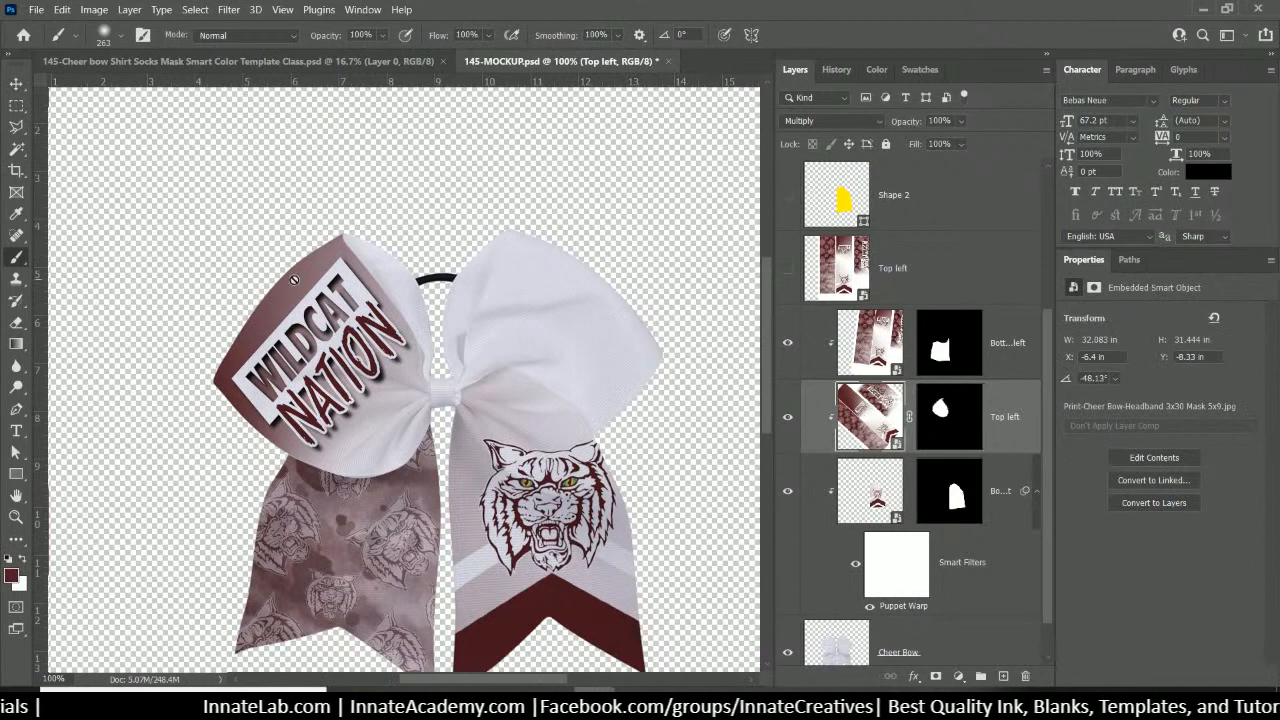
left_click(64, 10)
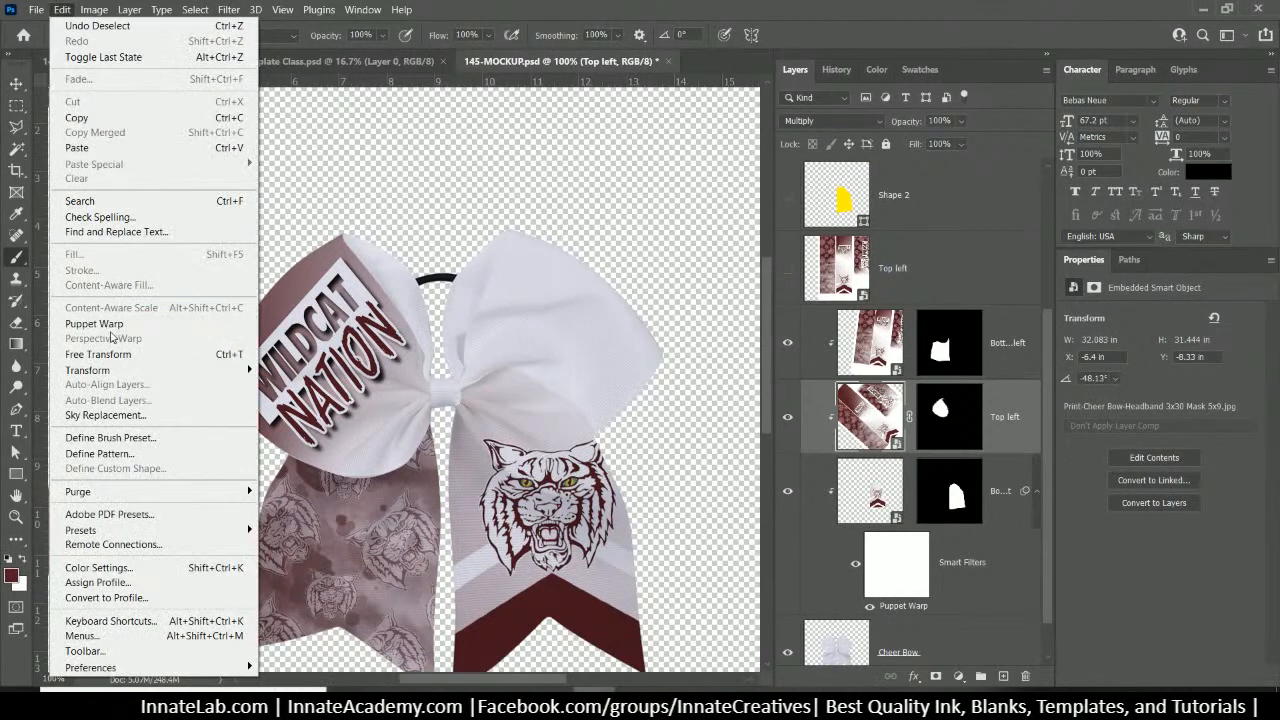
left_click(110, 326)
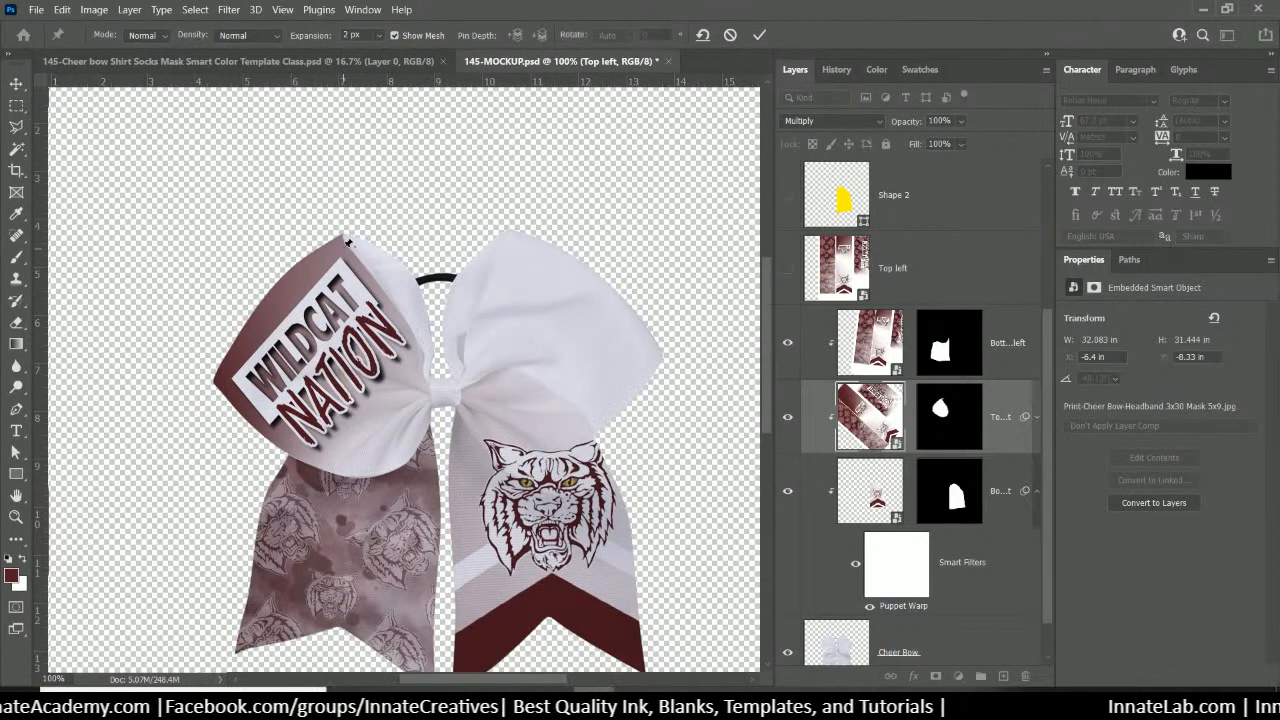
left_click(351, 256)
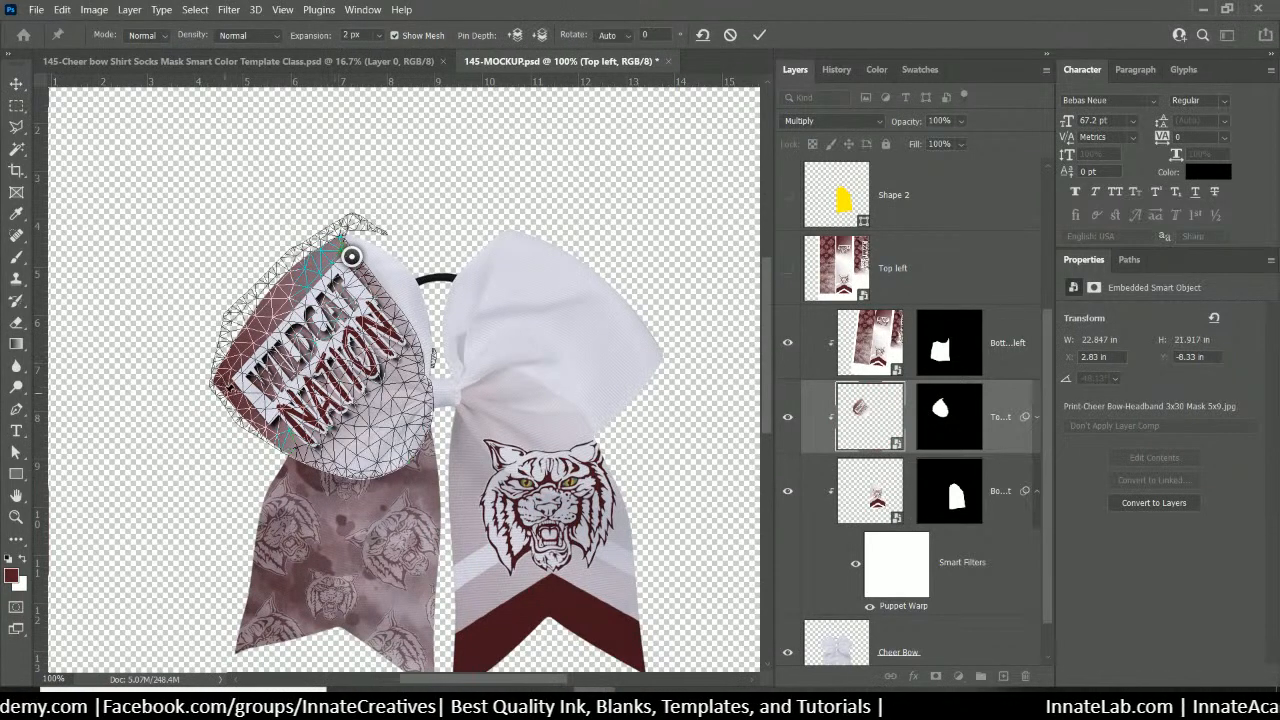
left_click(232, 394)
left_click_drag(286, 311, 275, 310)
key("ctrl+z")
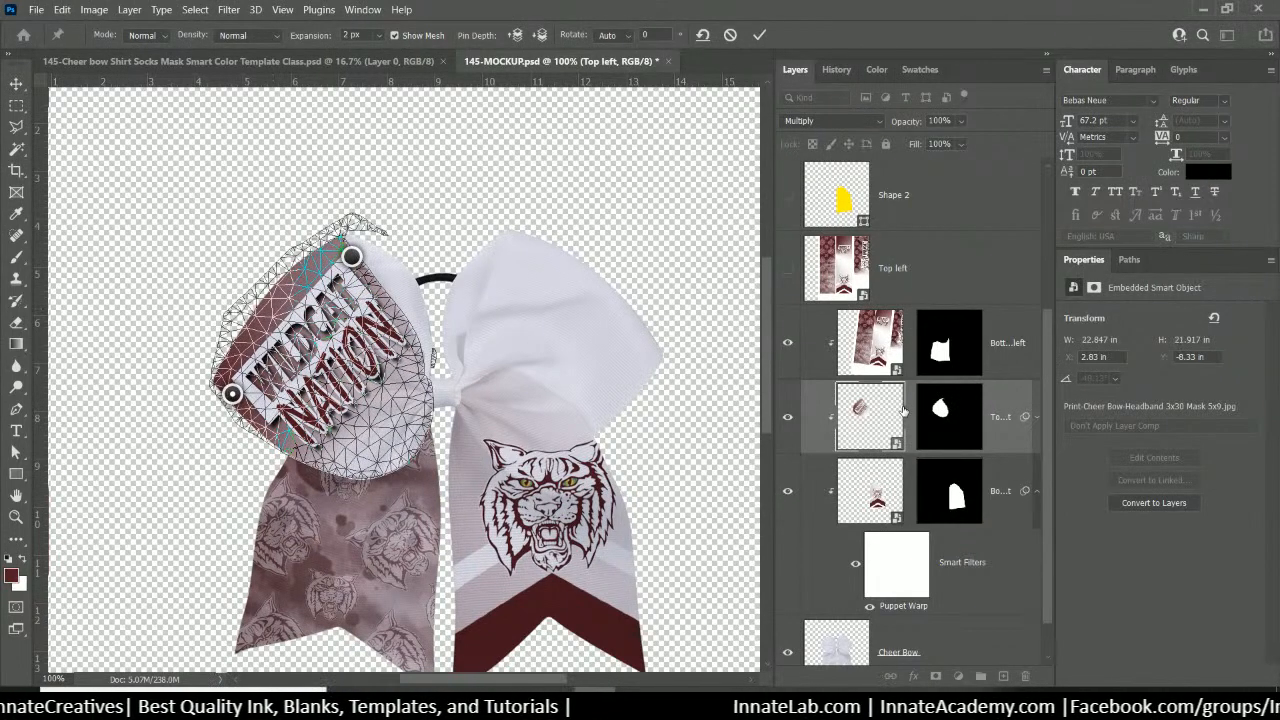
scroll(903, 410, "down", 1)
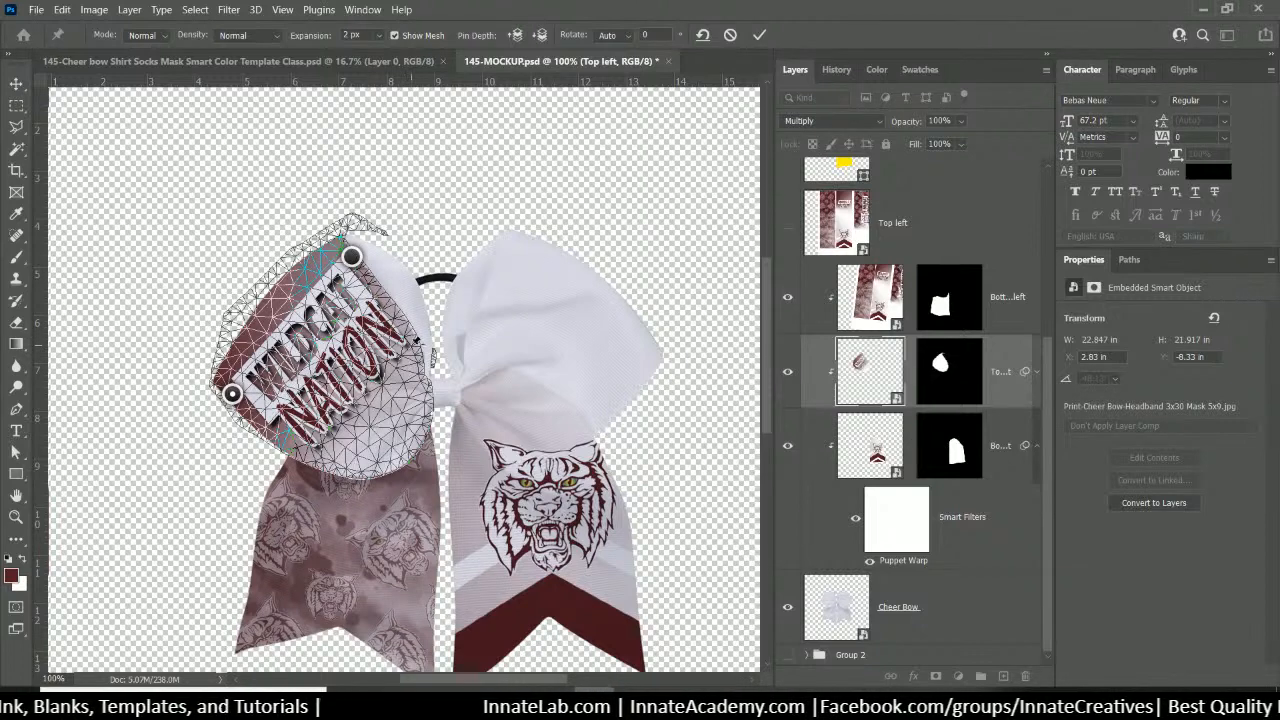
left_click_drag(415, 344, 411, 357)
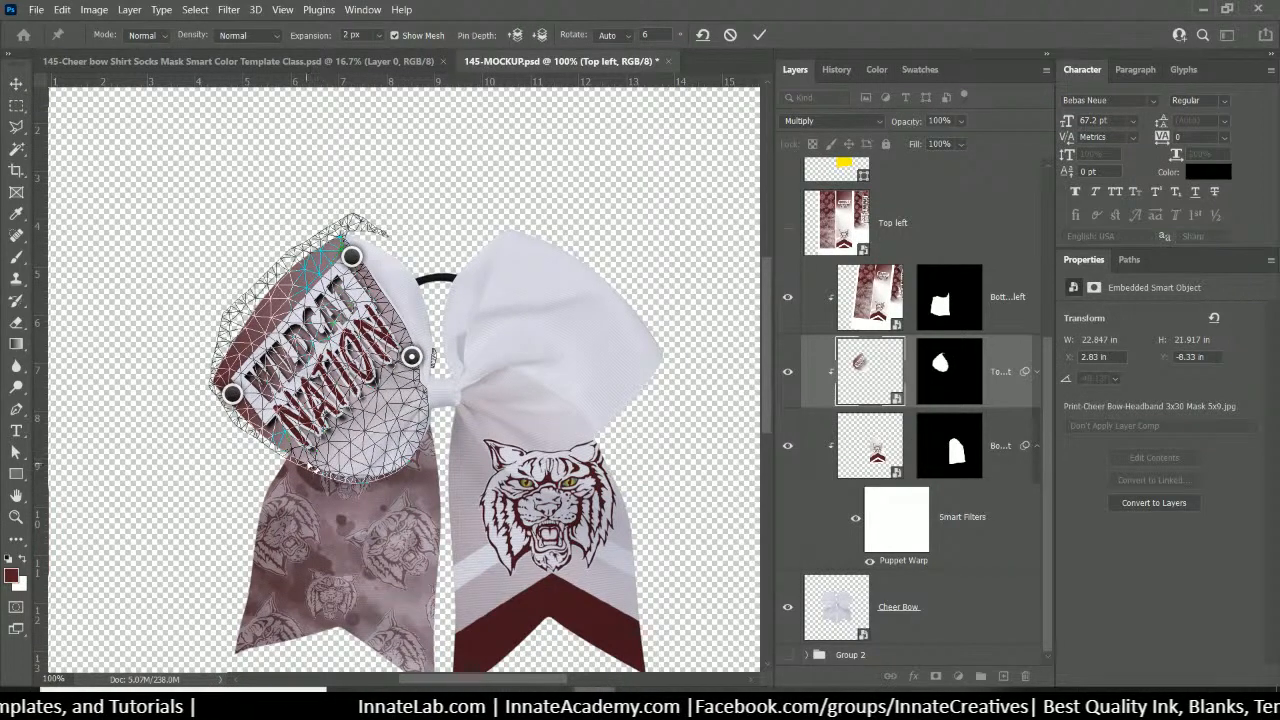
left_click_drag(332, 468, 334, 458)
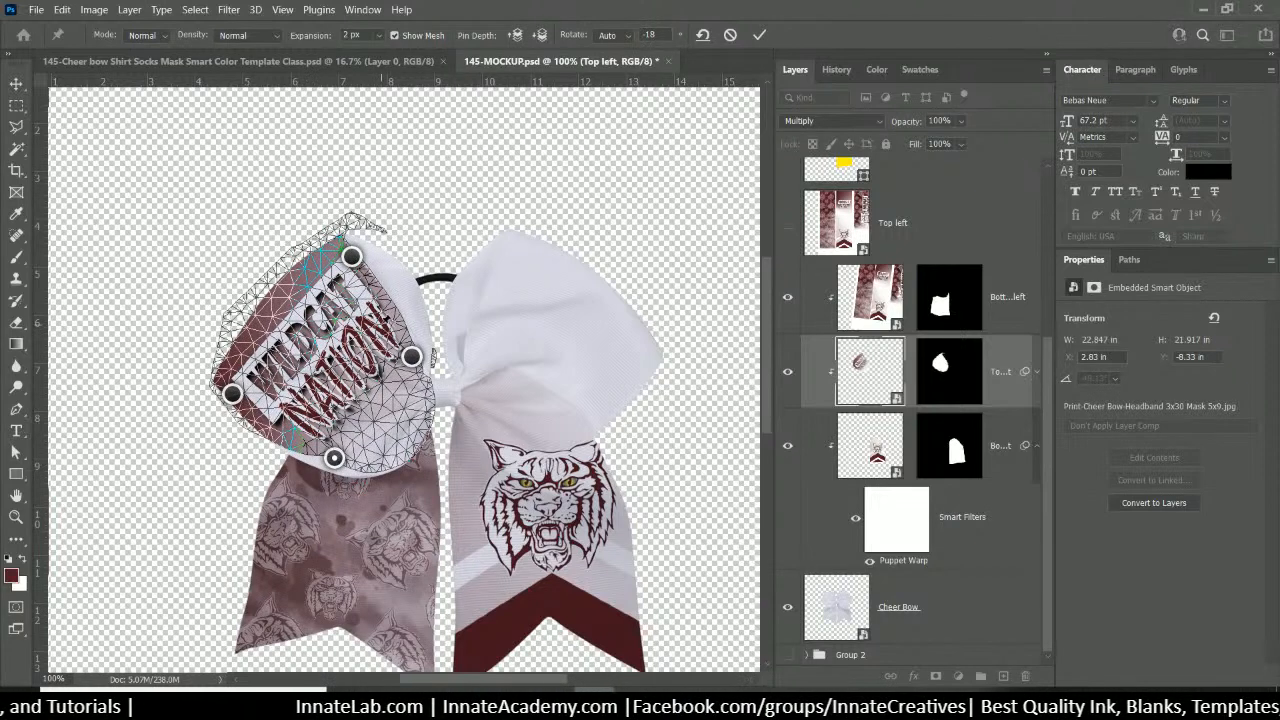
key("Return")
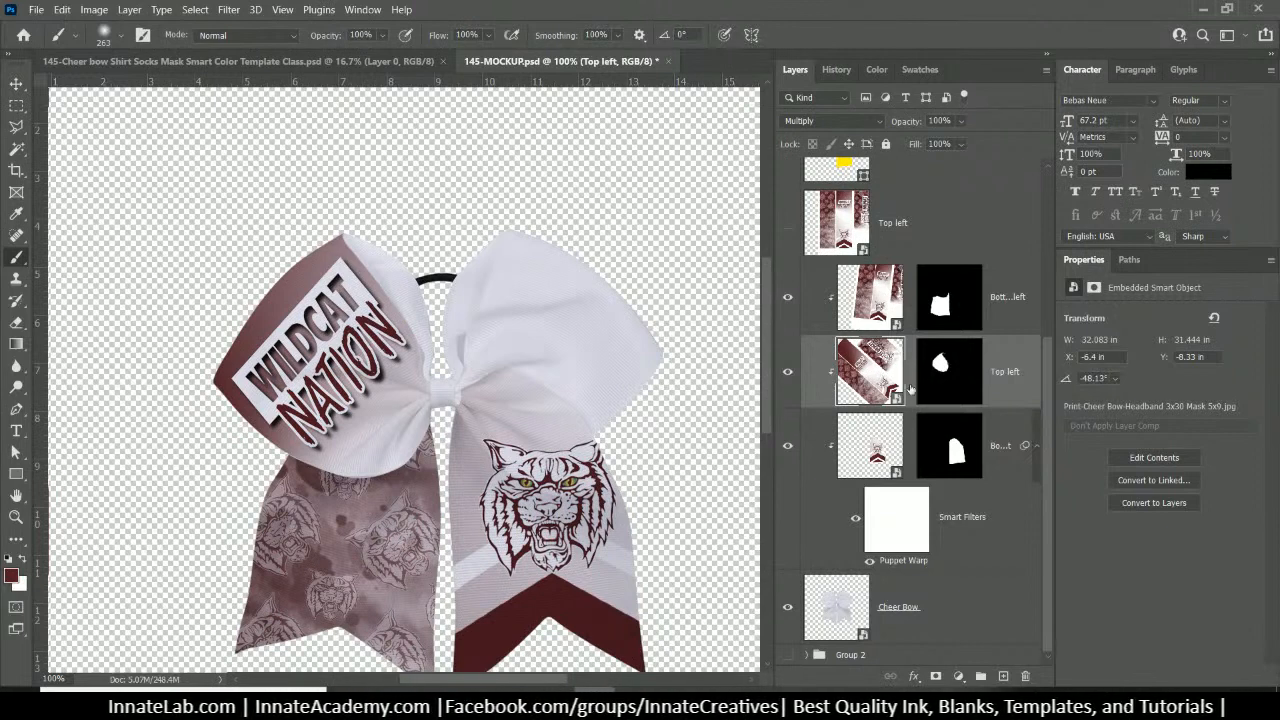
key("ctrl+plus")
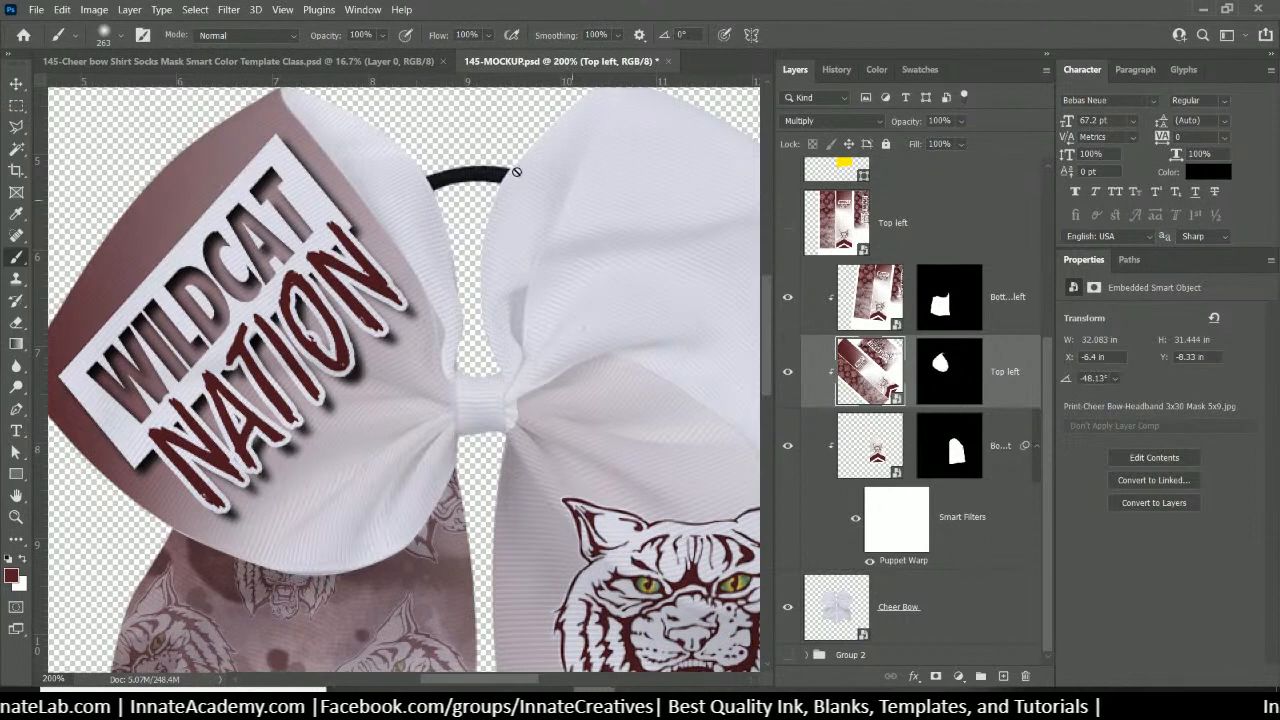
left_click(75, 10)
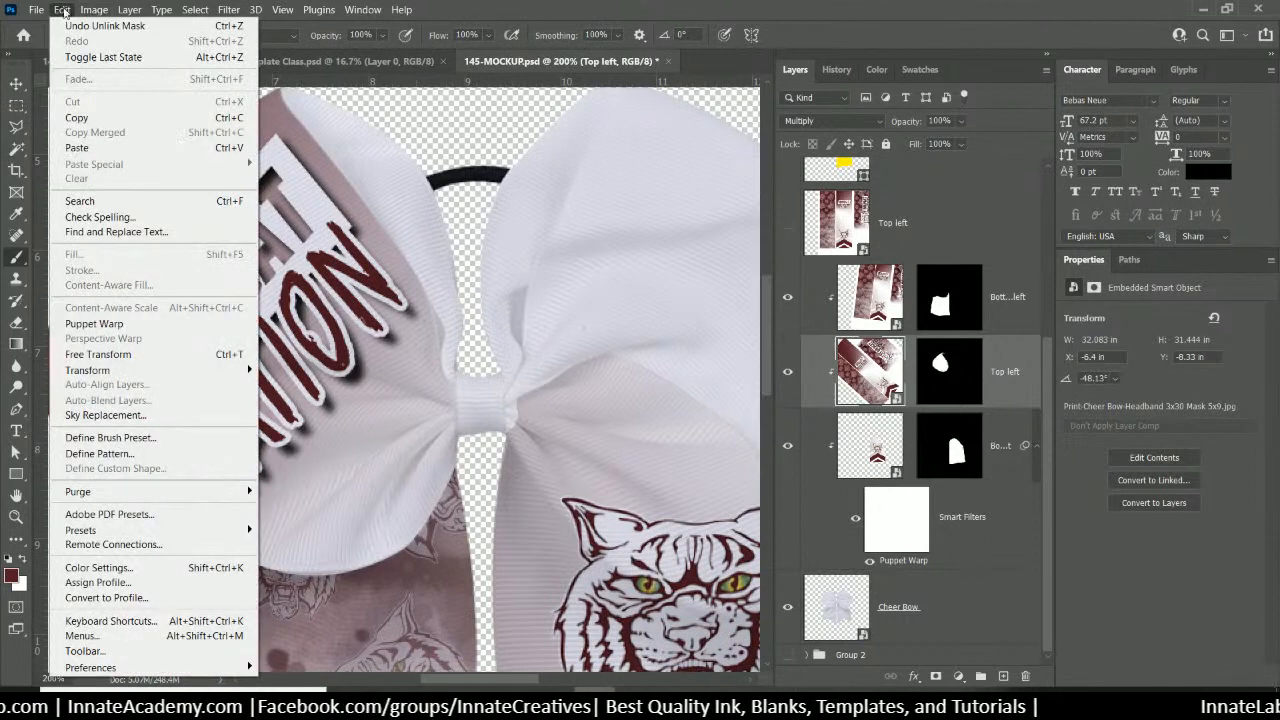
left_click(100, 323)
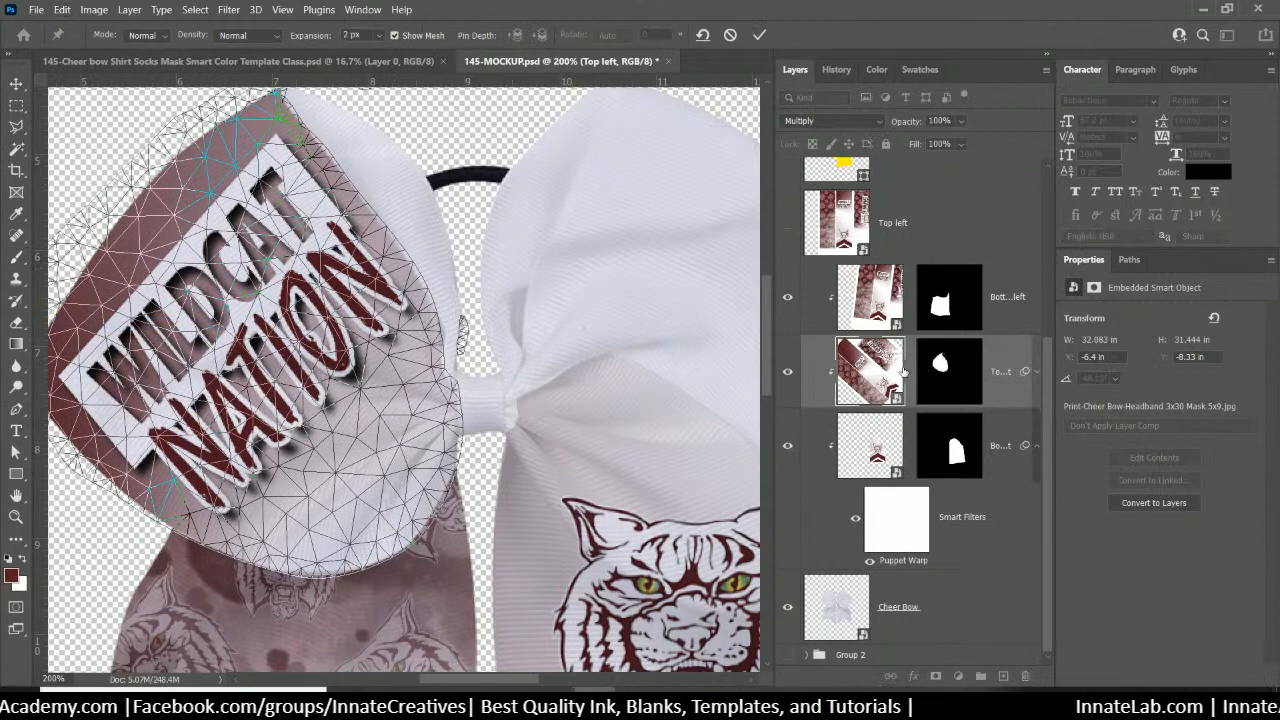
left_click_drag(383, 297, 313, 295)
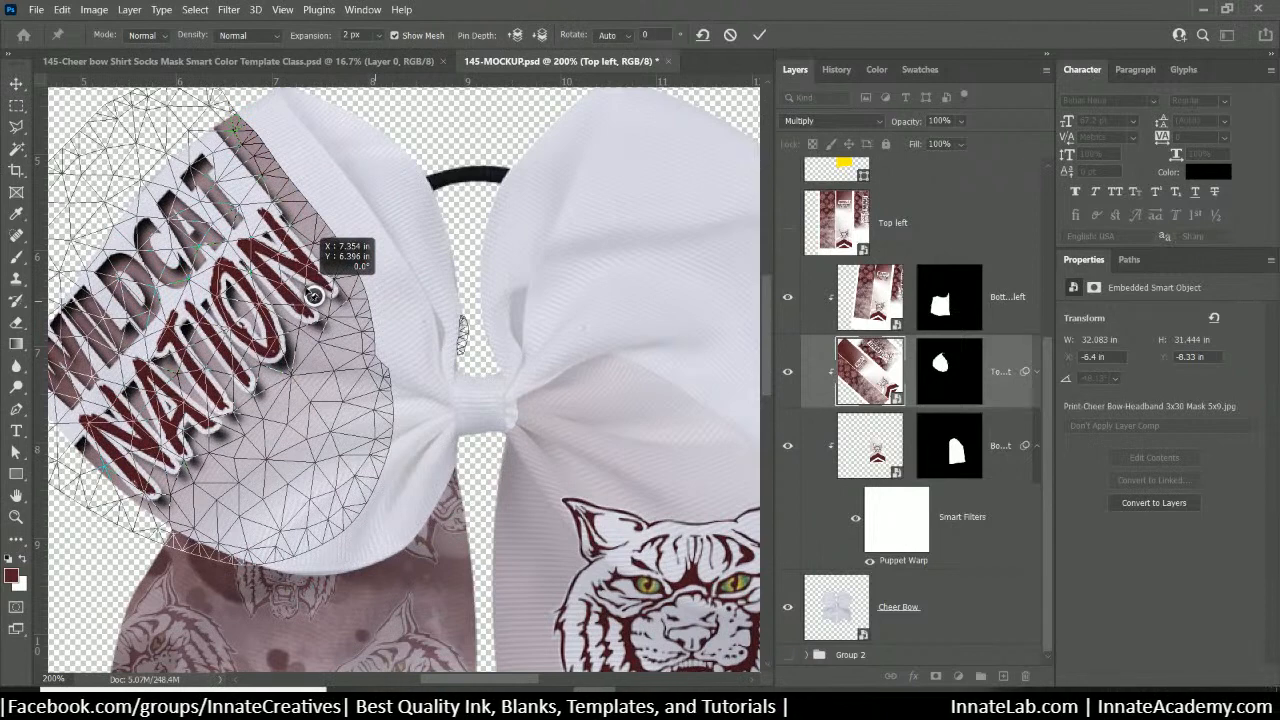
key("ctrl+z")
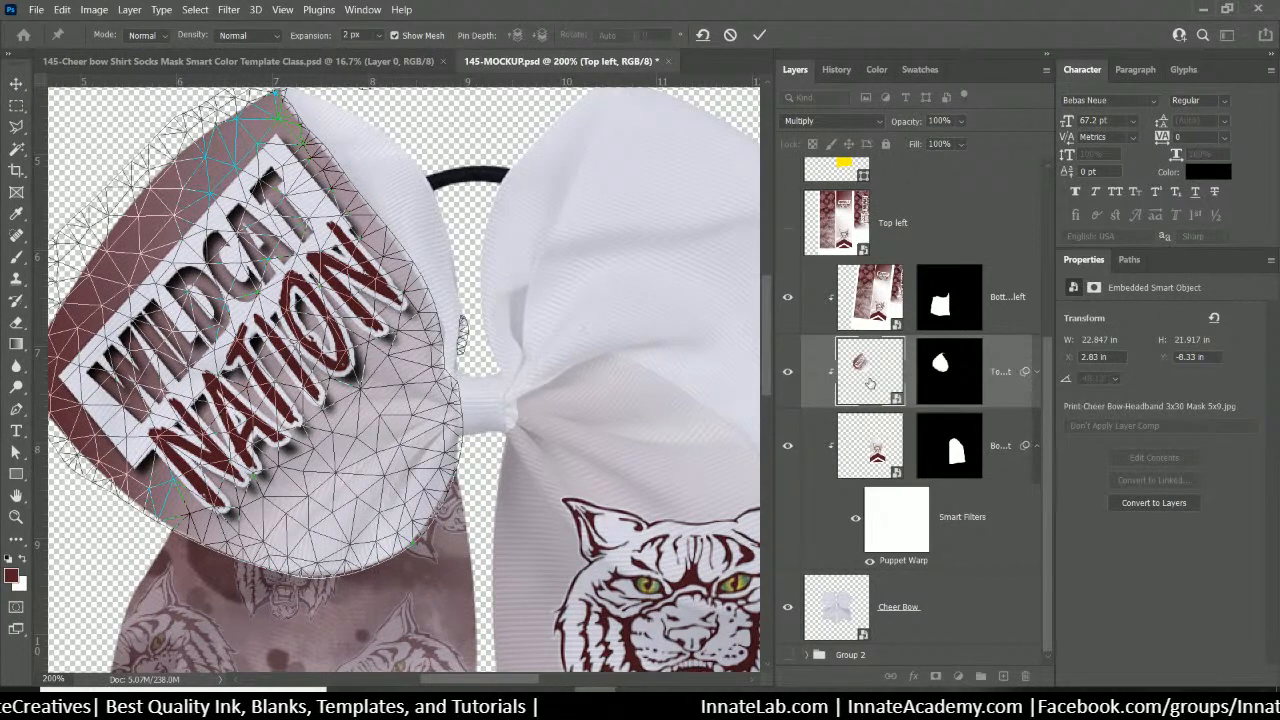
key("Return")
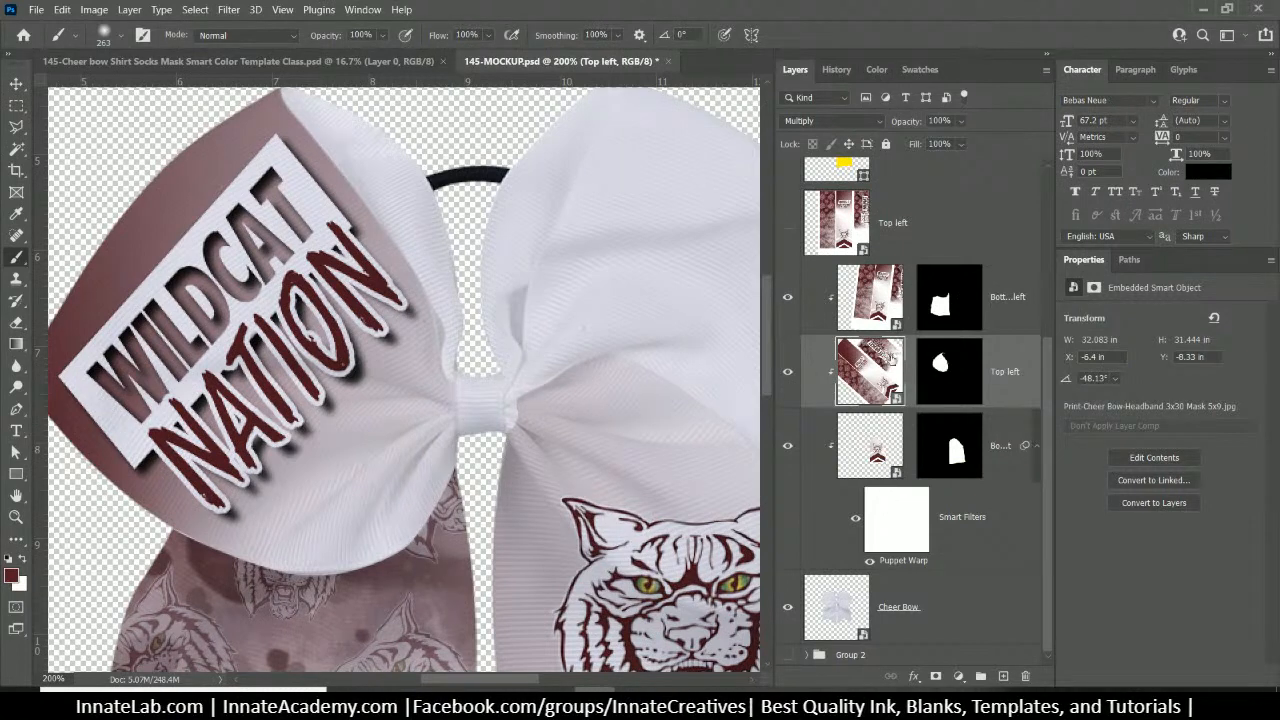
Duplicate the masked Top left layer above the Bottom left print and delete the copy's layer mask
scroll(880, 335, "up", 2)
key("ctrl+minus")
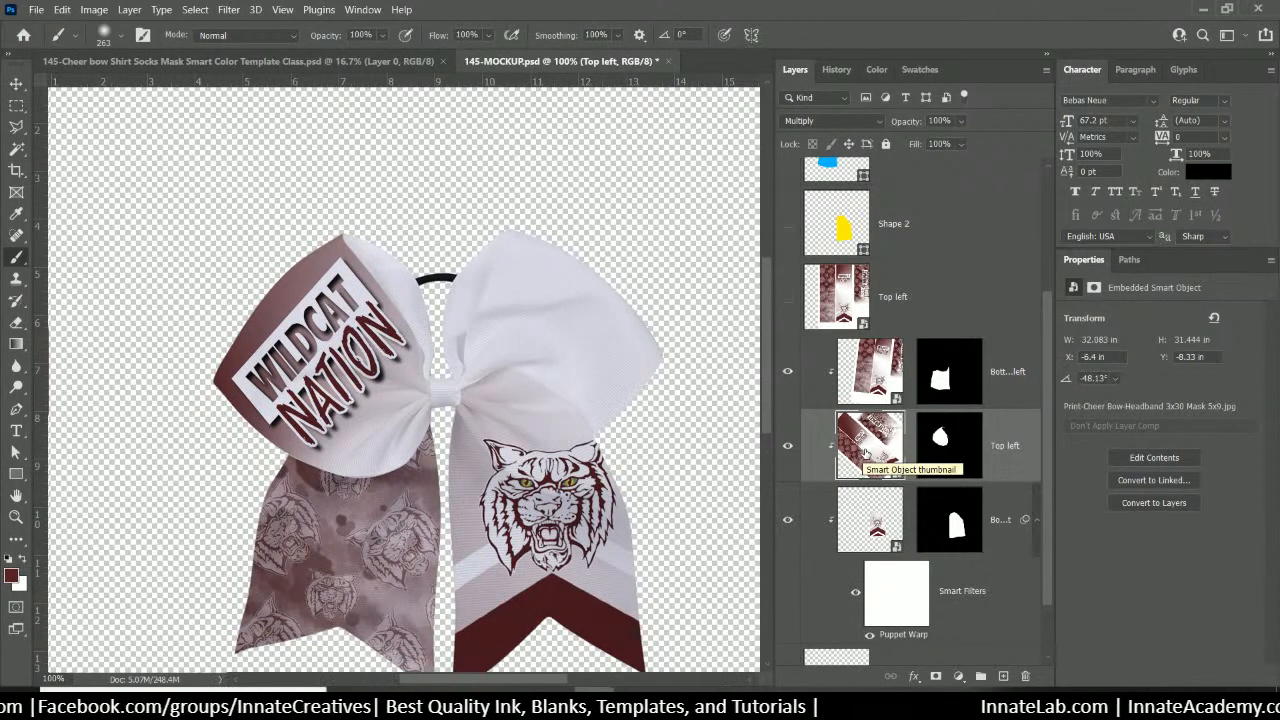
left_click_drag(866, 452, 872, 341)
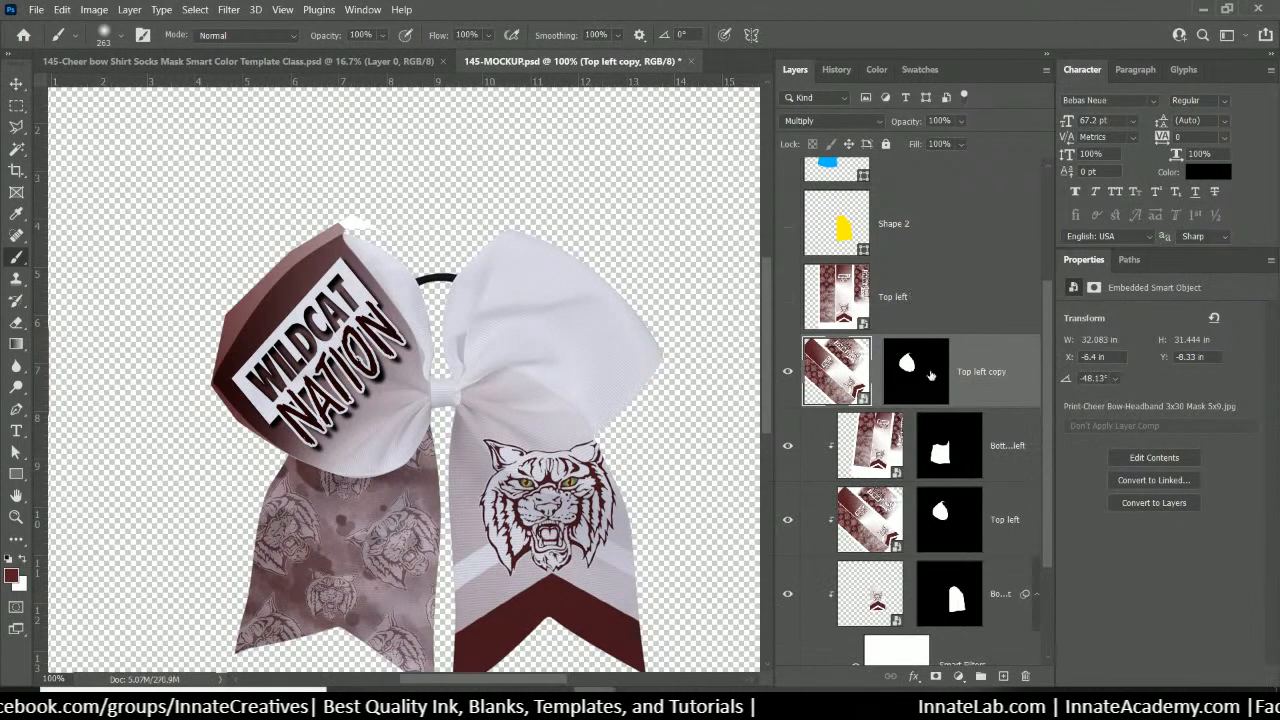
left_click(922, 378)
right_click(924, 379)
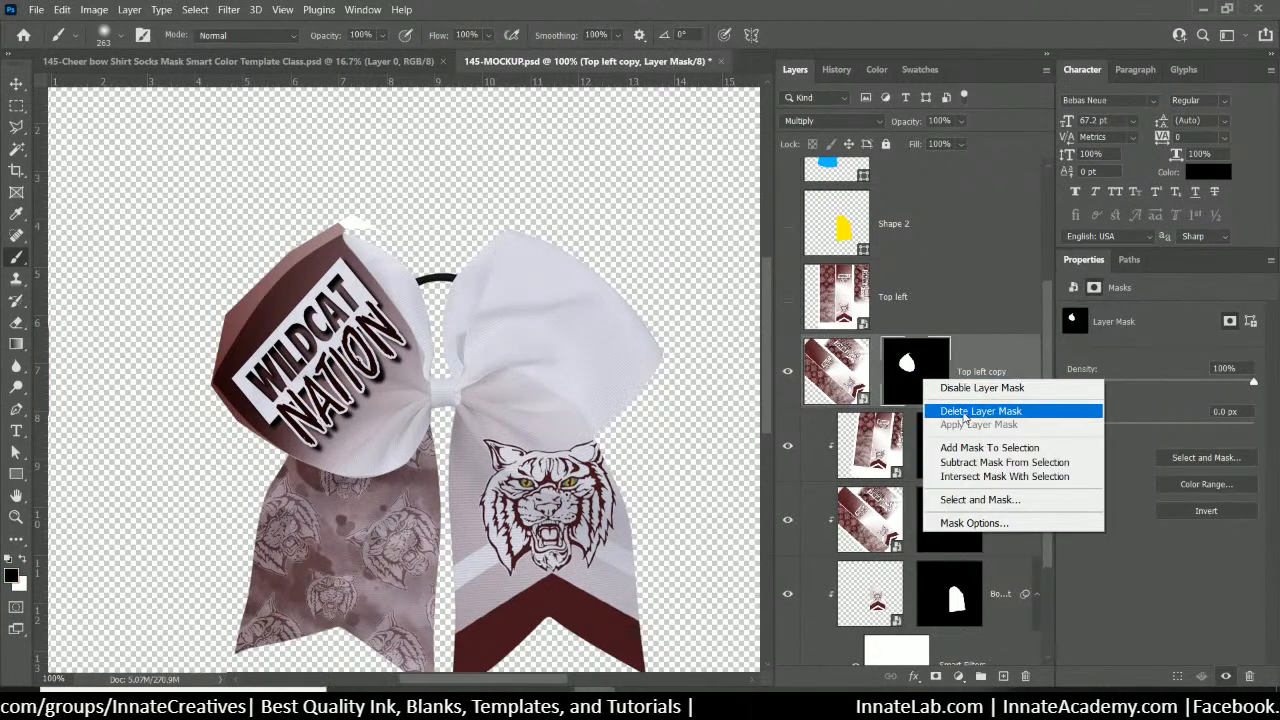
left_click(966, 416)
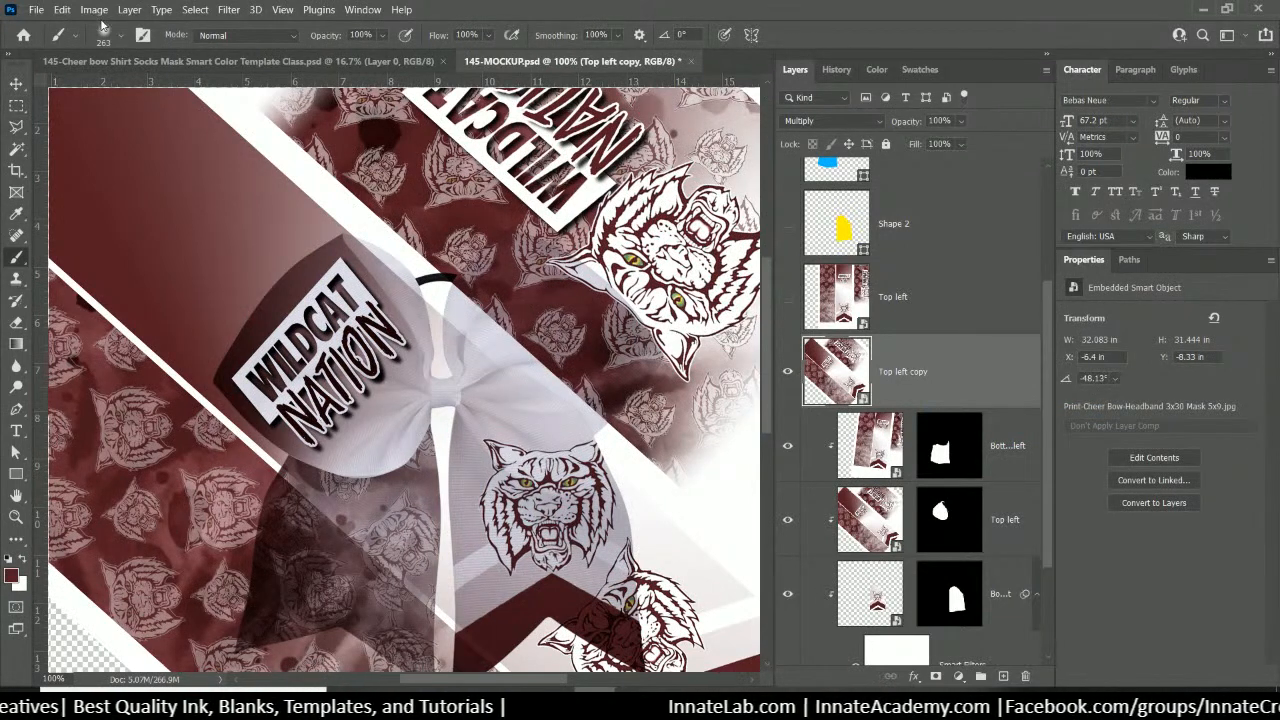
Start a Puppet Warp on Top left copy, pin the WILDCAT banner's two outer corners and nudge a pin midway between them
left_click(62, 10)
left_click(94, 323)
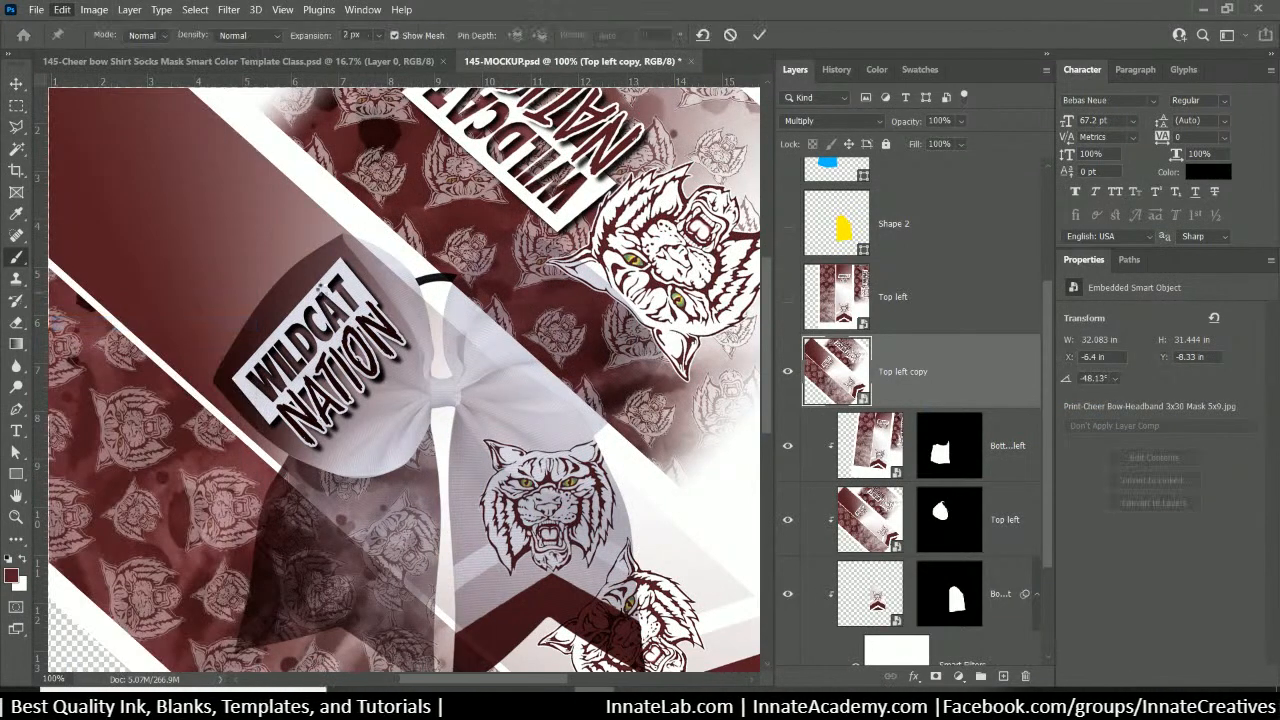
left_click(350, 262)
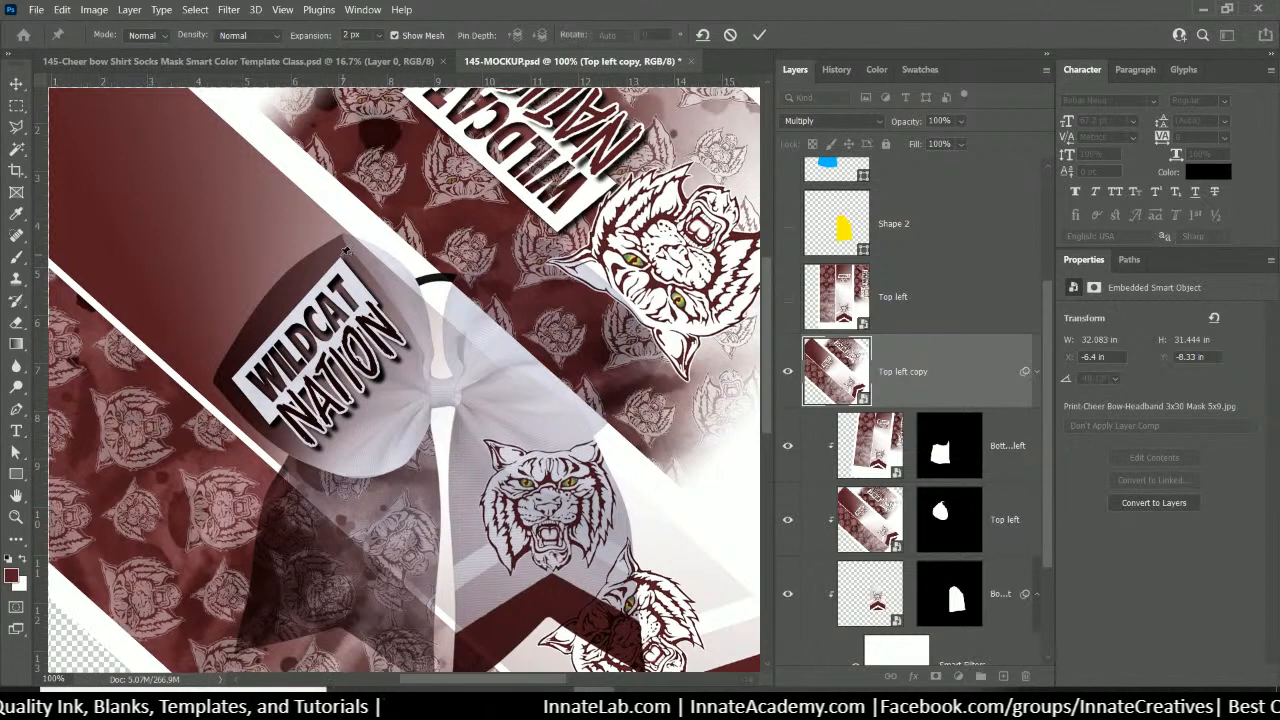
left_click(239, 390)
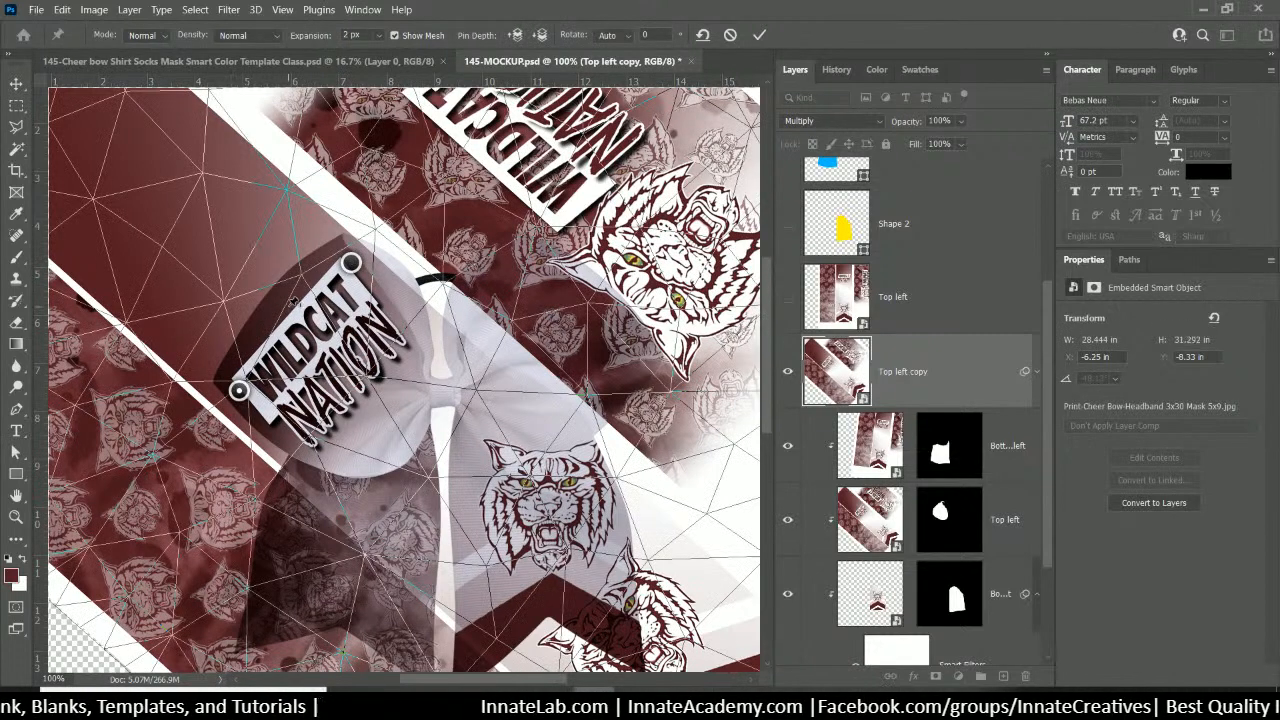
left_click_drag(290, 305, 283, 317)
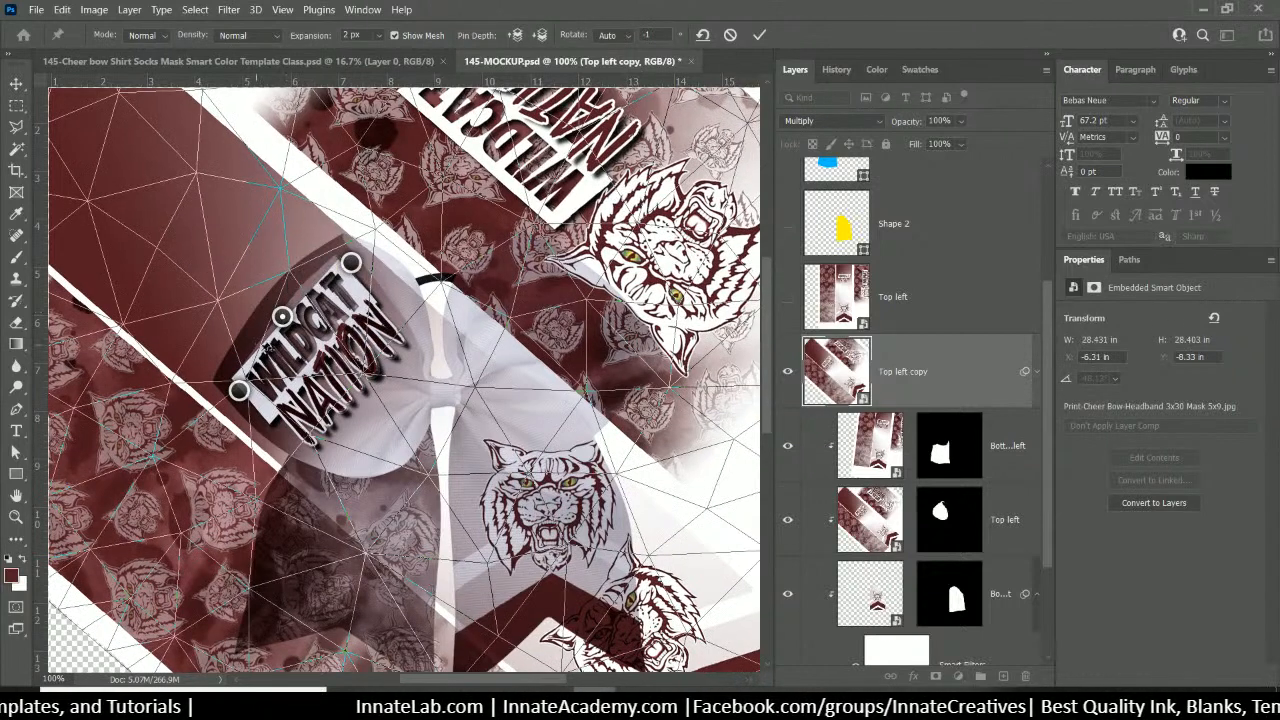
left_click(250, 352)
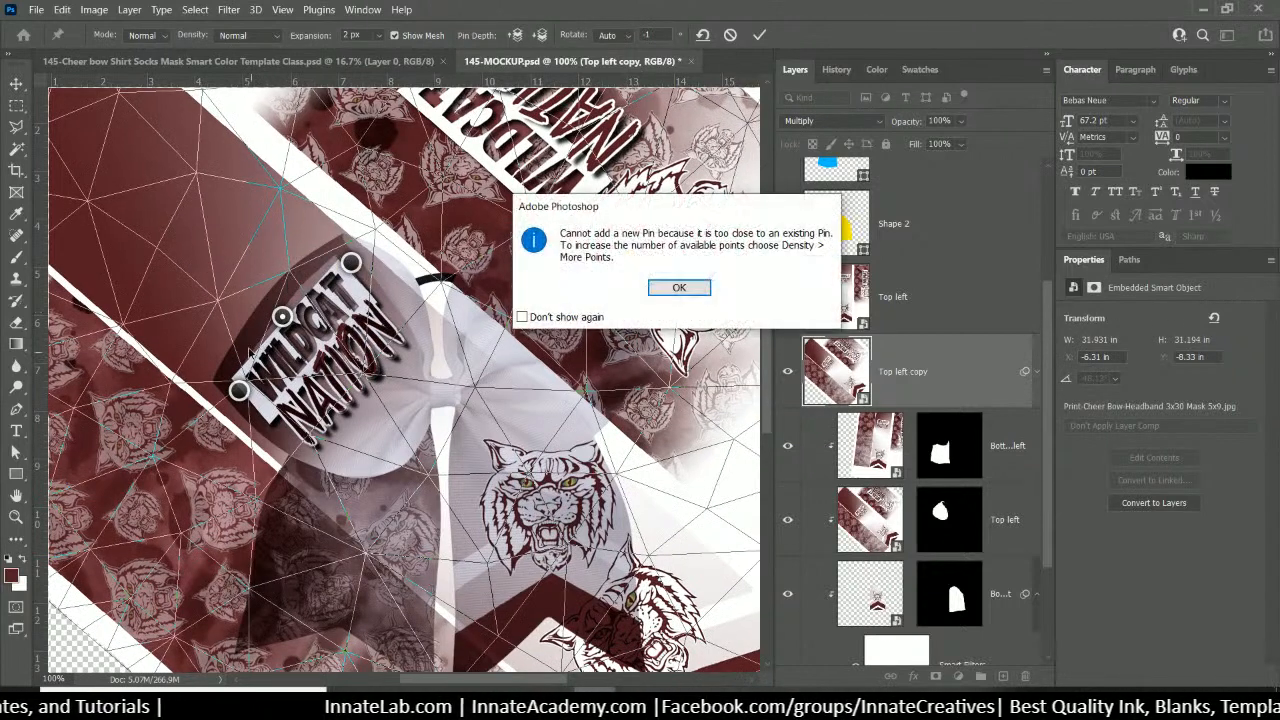
left_click(679, 287)
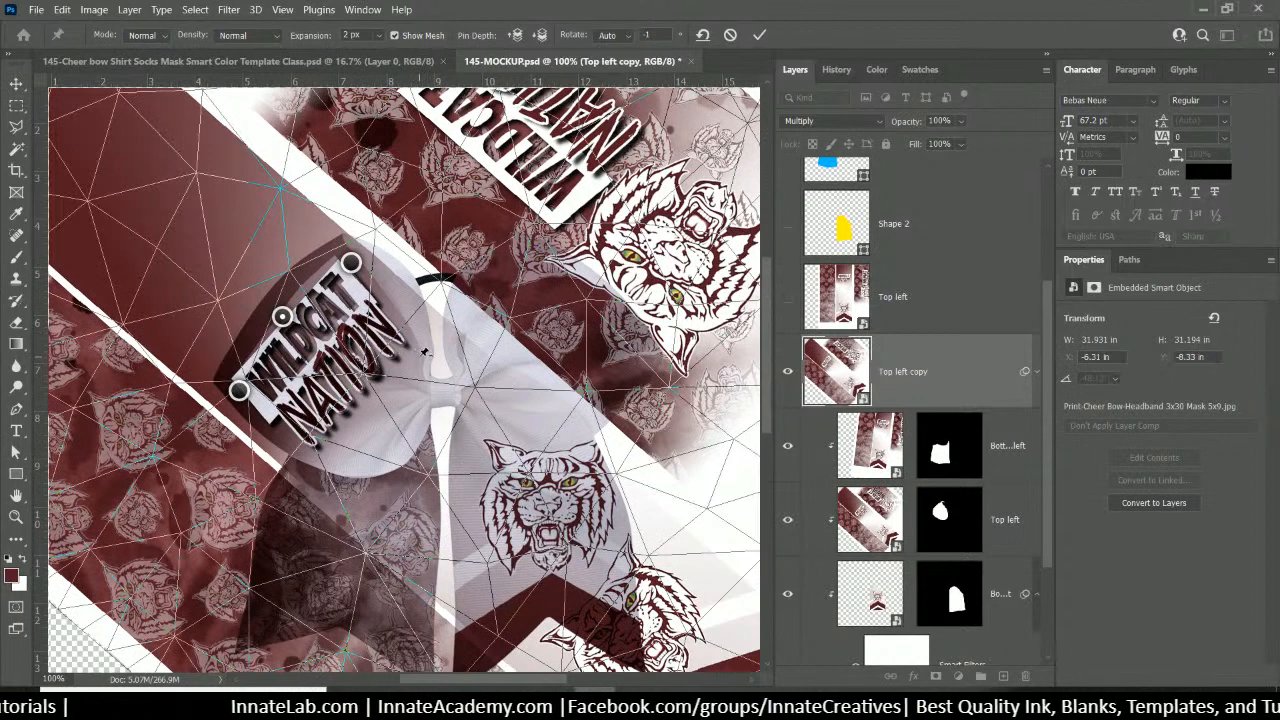
Add pins along the left loop's inner and lower edges, pull the artwork to follow the loop's curve, and apply the warp
left_click(426, 363)
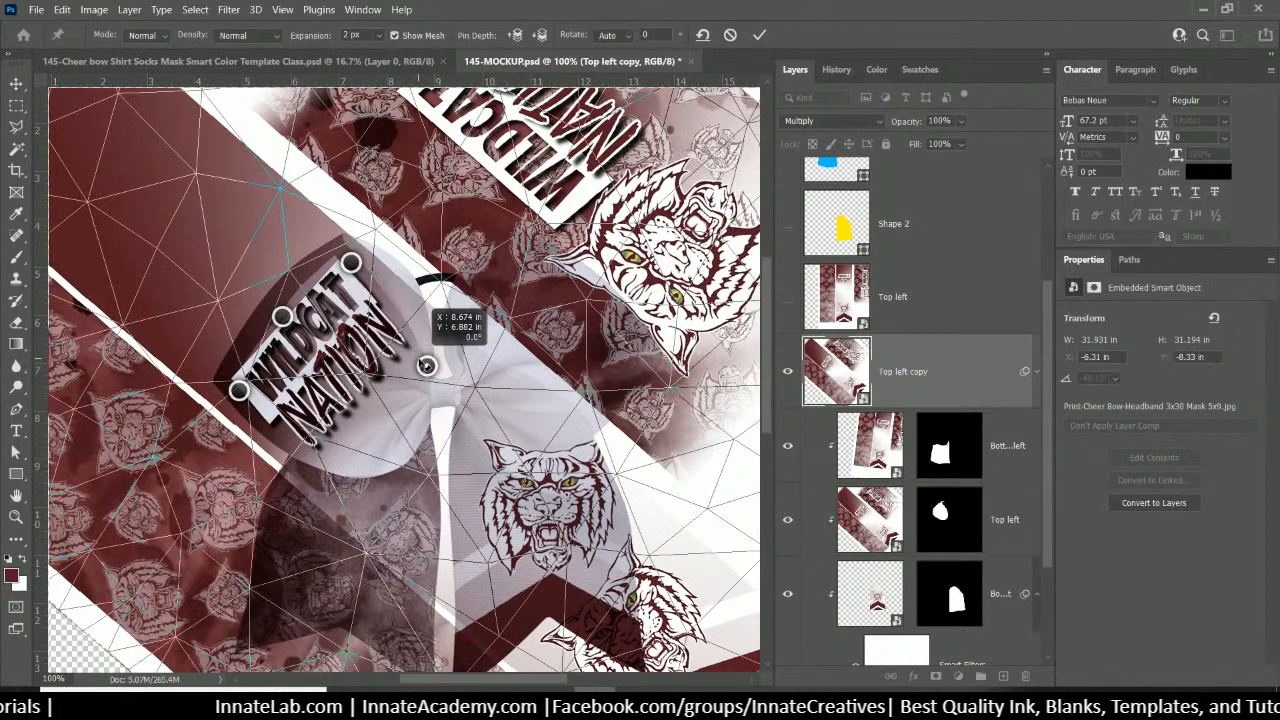
left_click(361, 467)
left_click(370, 460)
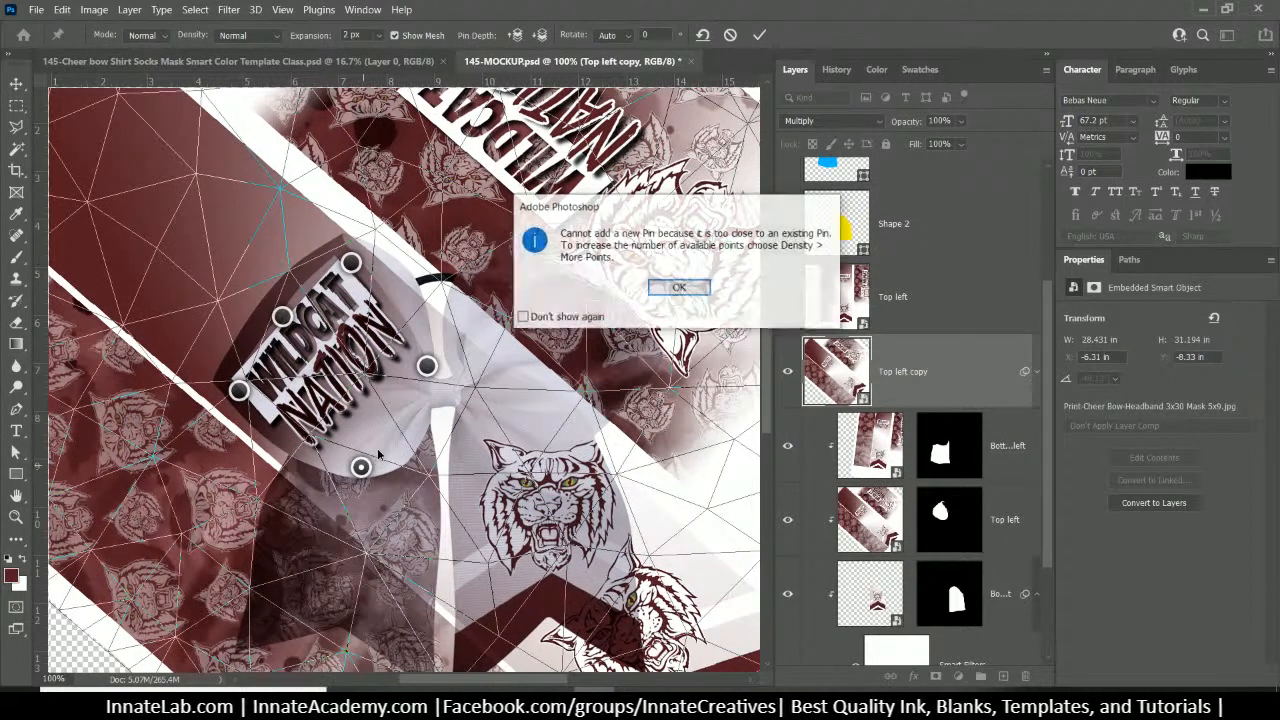
left_click(675, 289)
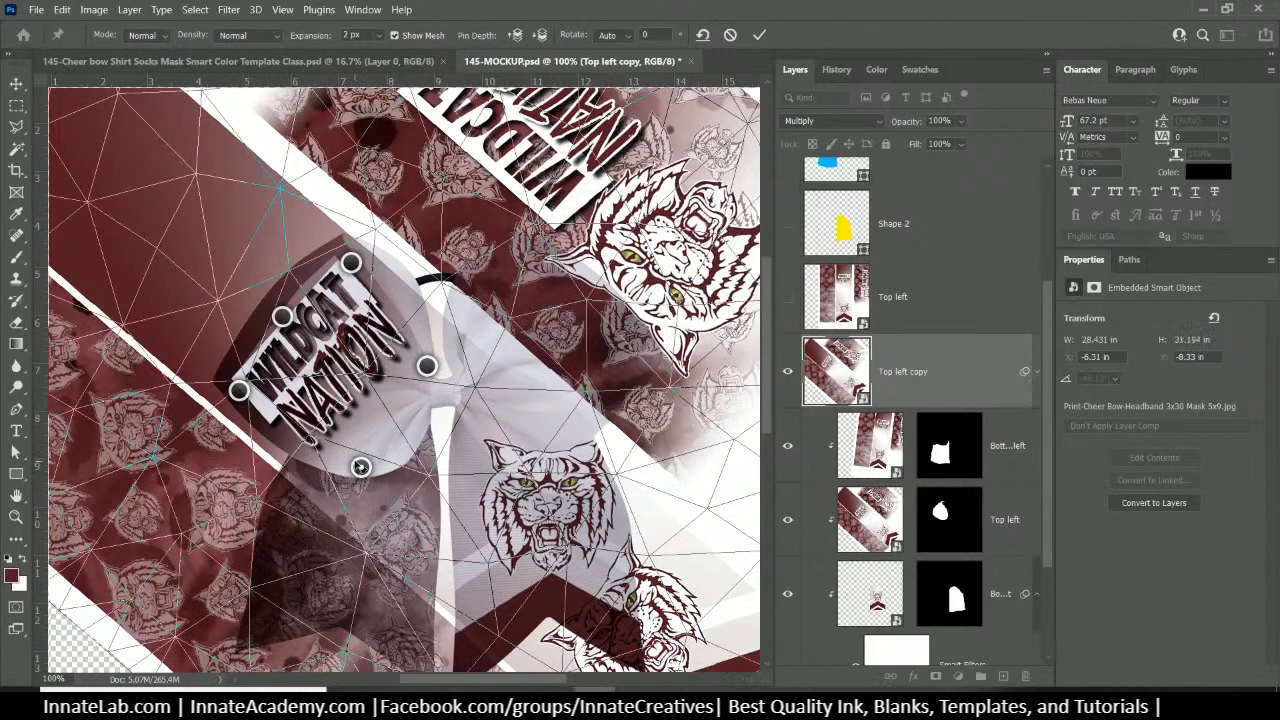
left_click(370, 462)
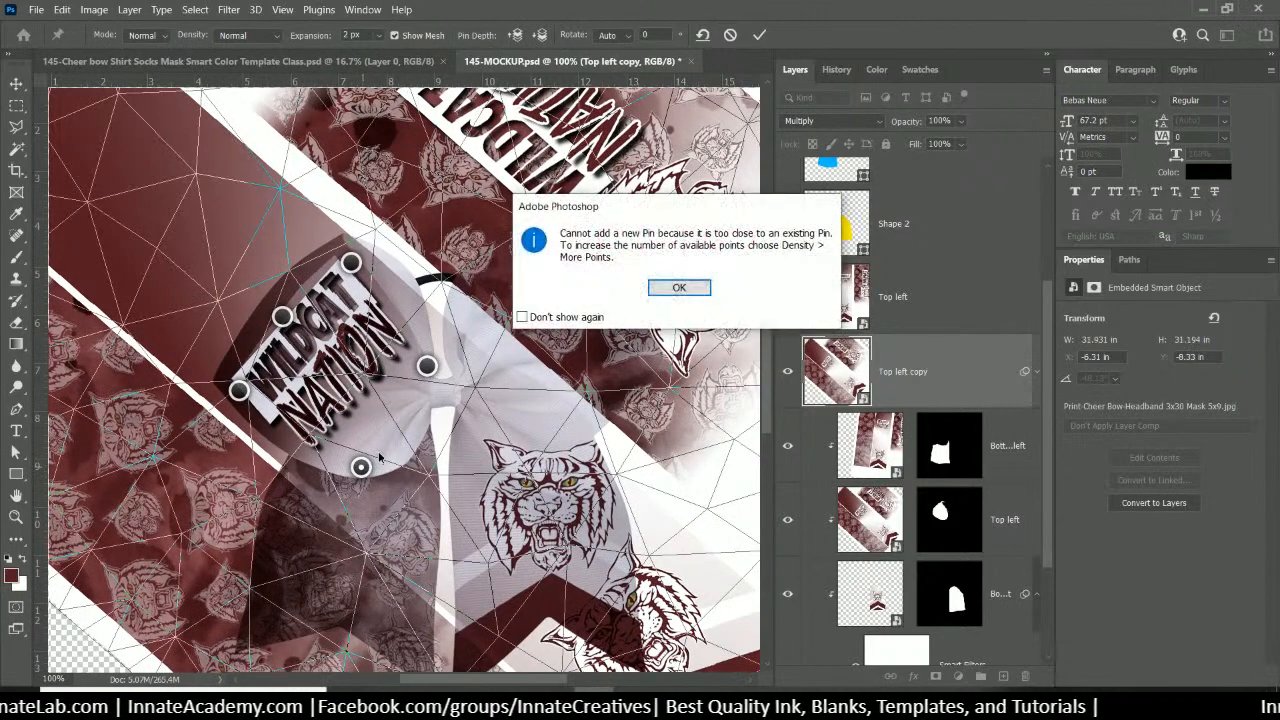
left_click(676, 289)
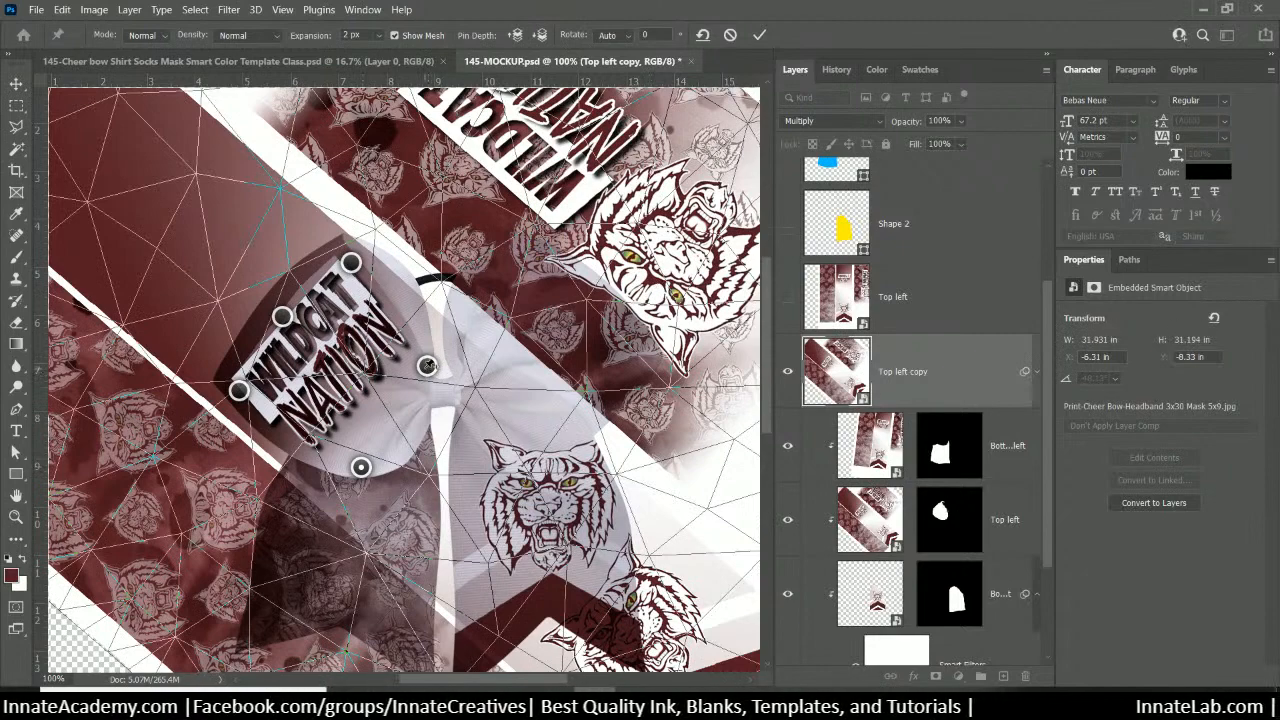
left_click_drag(427, 366, 416, 436)
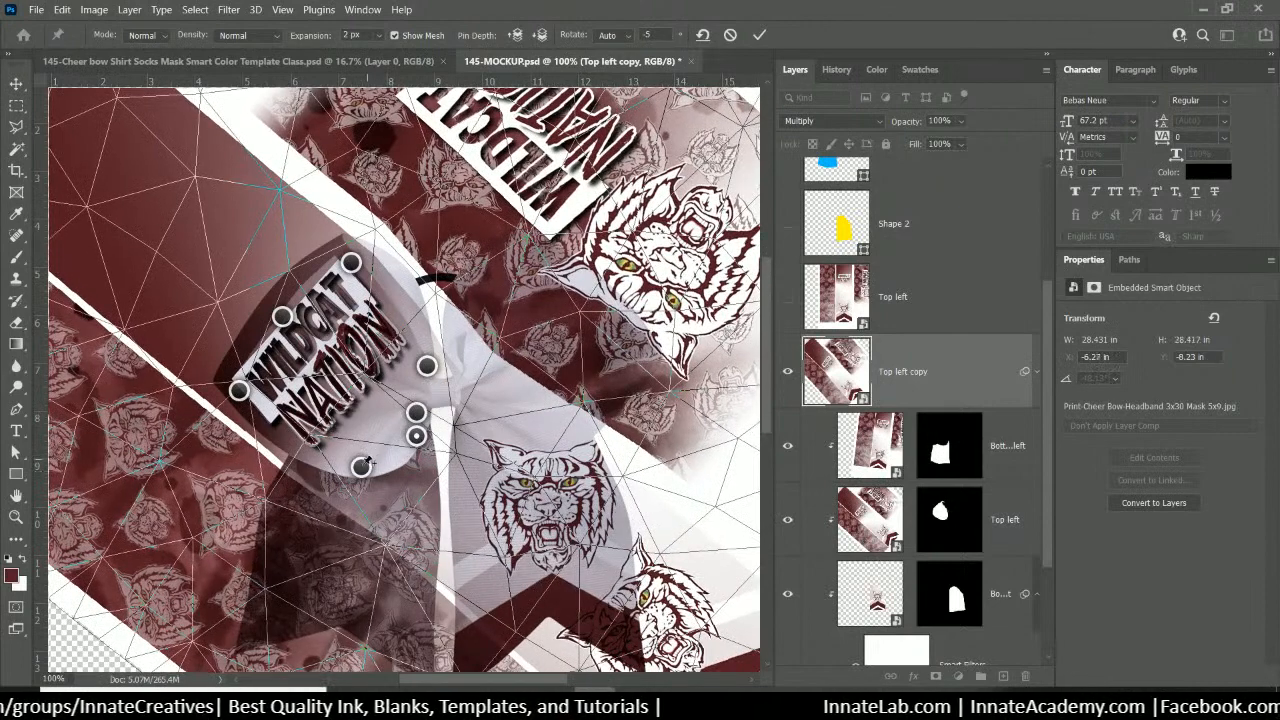
key("Return")
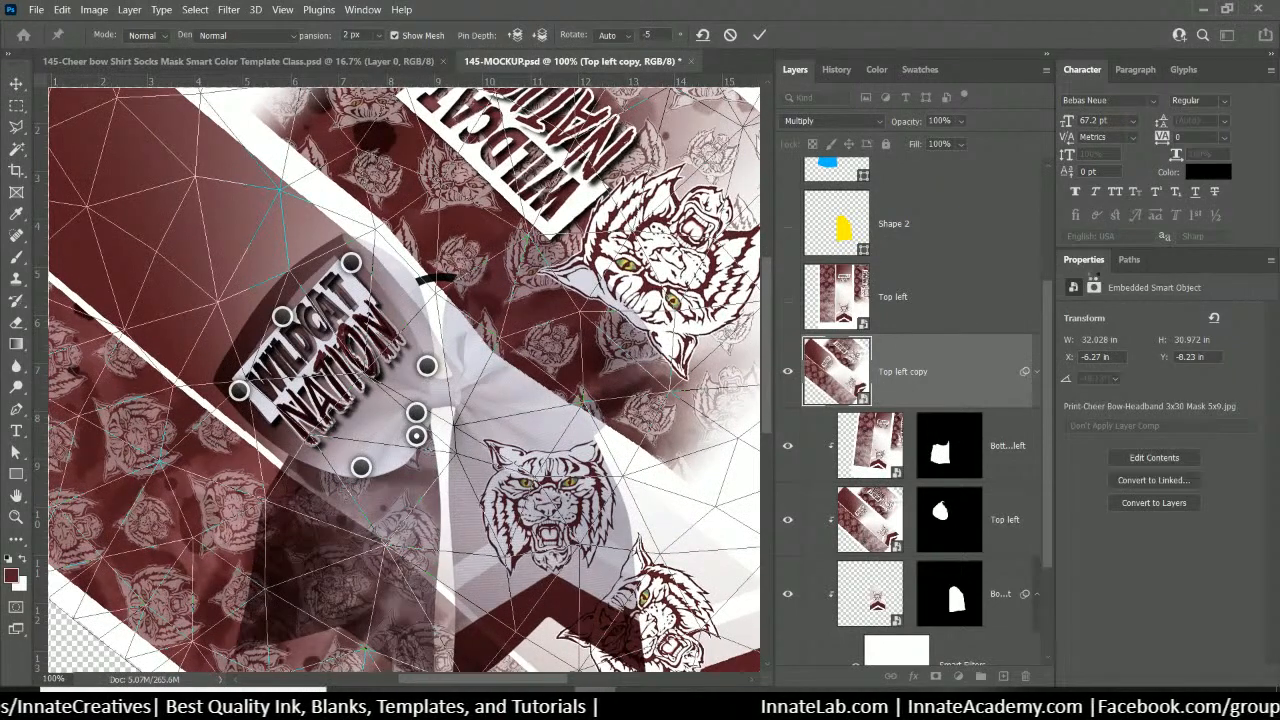
Move the warped Top left copy between the Bottom left and Top left layers in the clipped stack and hide the original Top left
left_click(1037, 372)
scroll(976, 346, "down", 2)
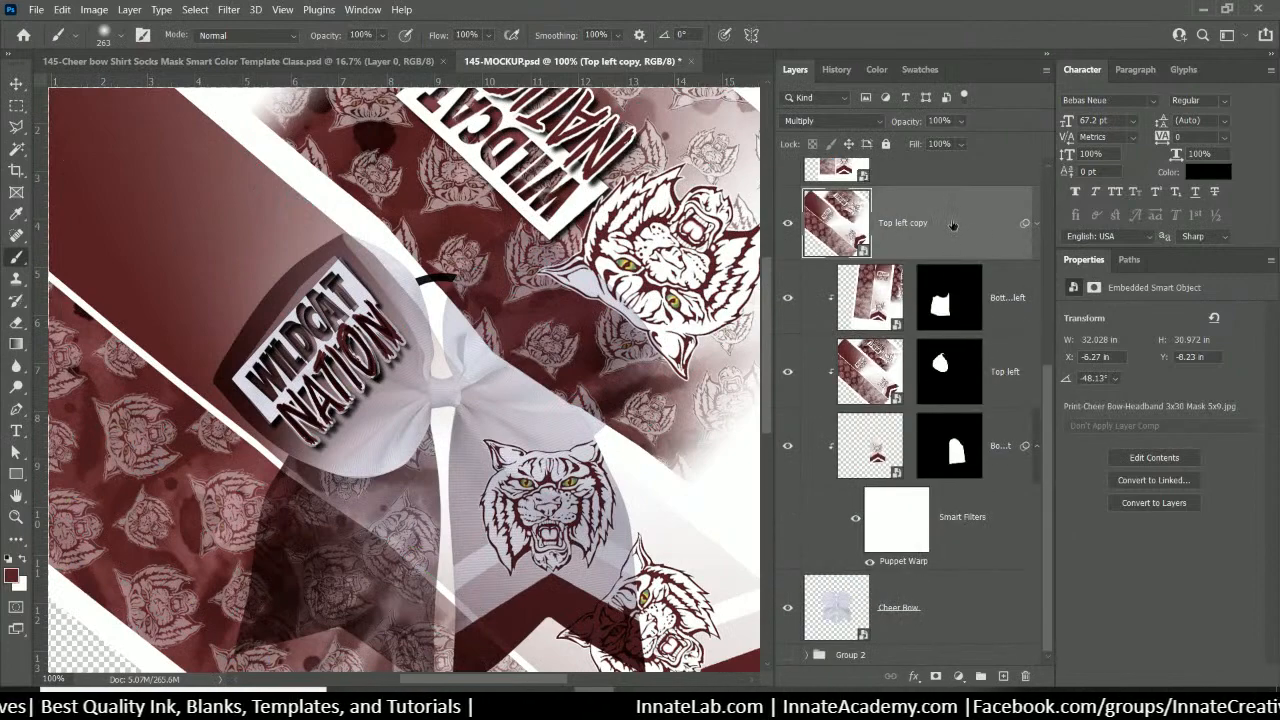
left_click_drag(953, 225, 917, 327)
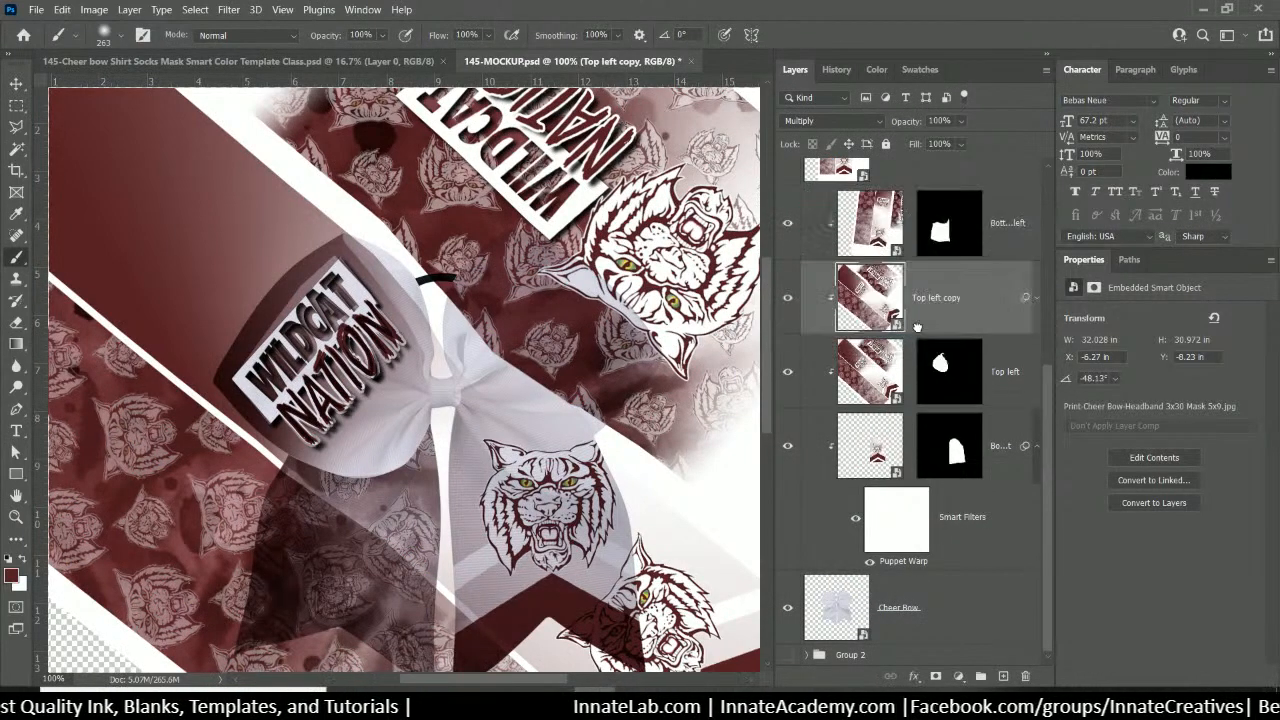
left_click(788, 372)
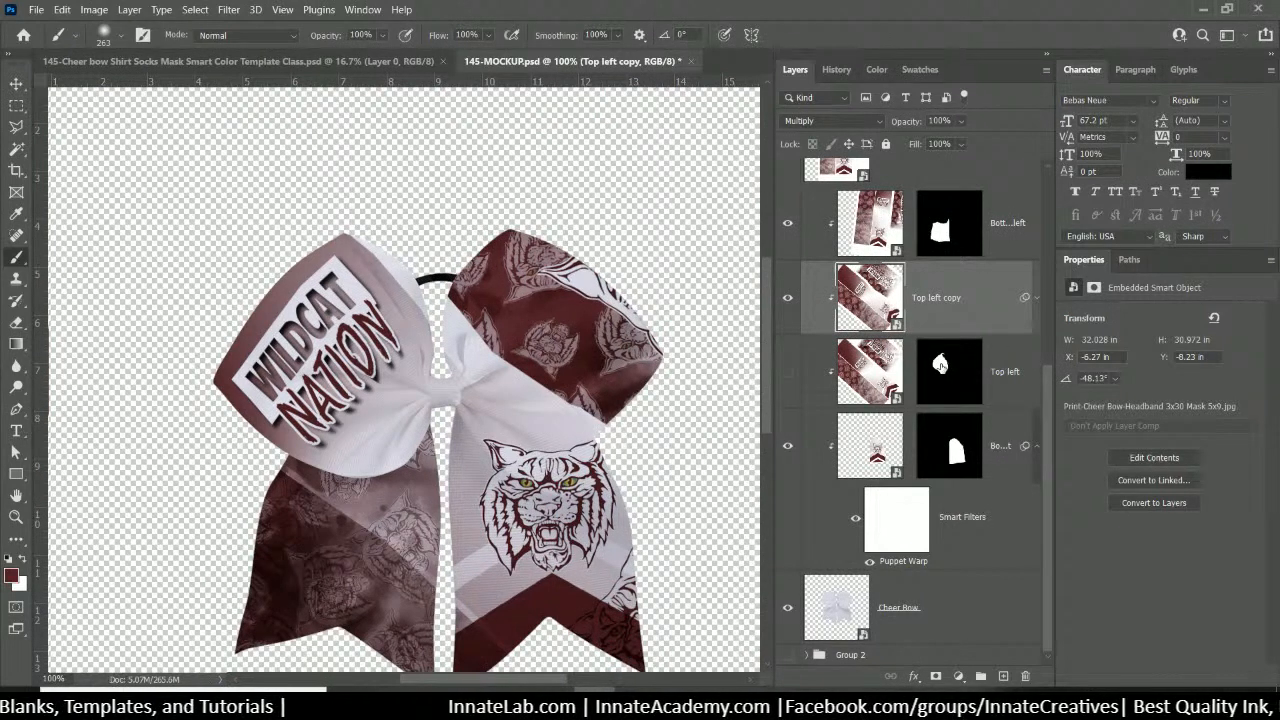
Move the layer mask from the hidden Top left layer to Top left copy and delete the original Top left layer
left_click_drag(940, 364, 966, 313)
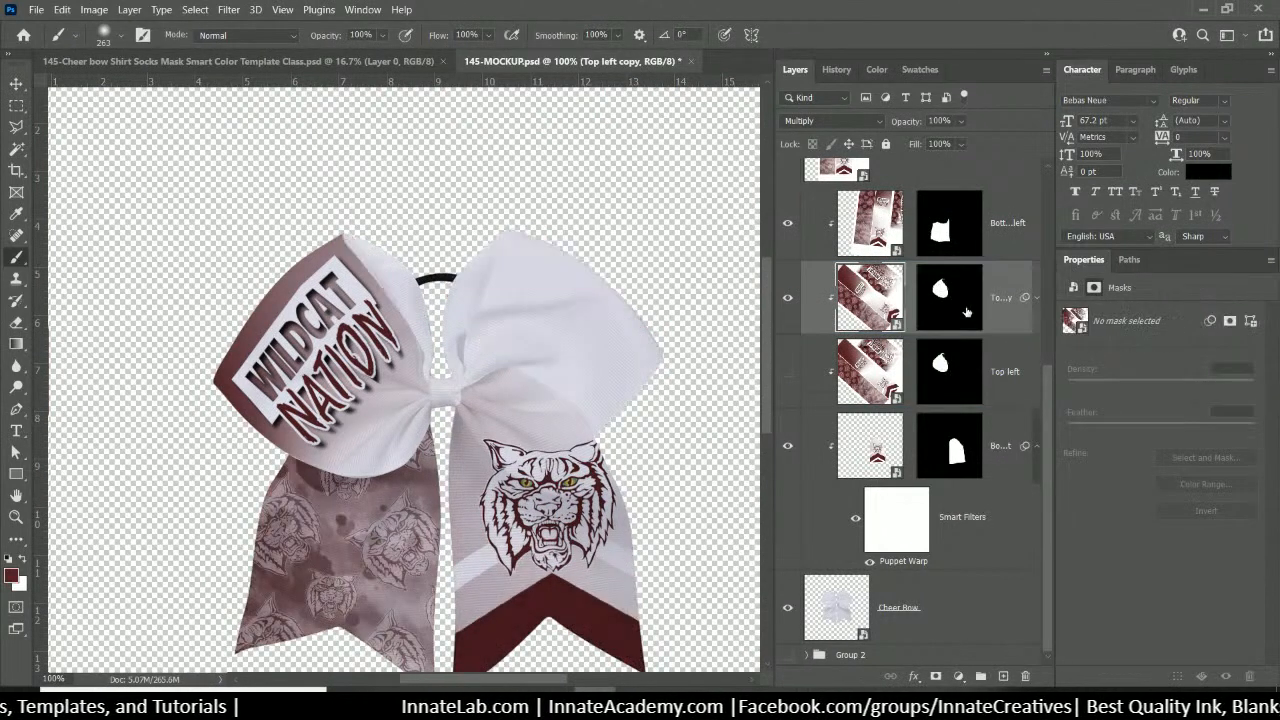
left_click(981, 372)
key("Delete")
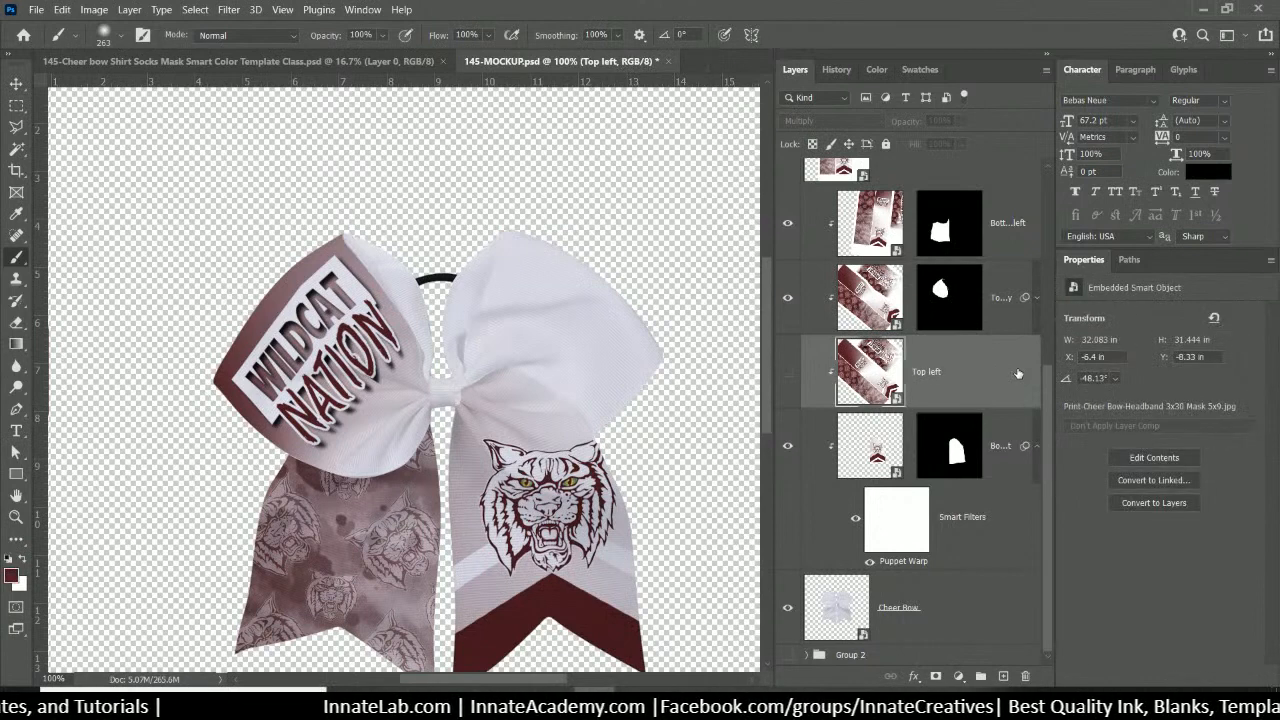
key("Delete")
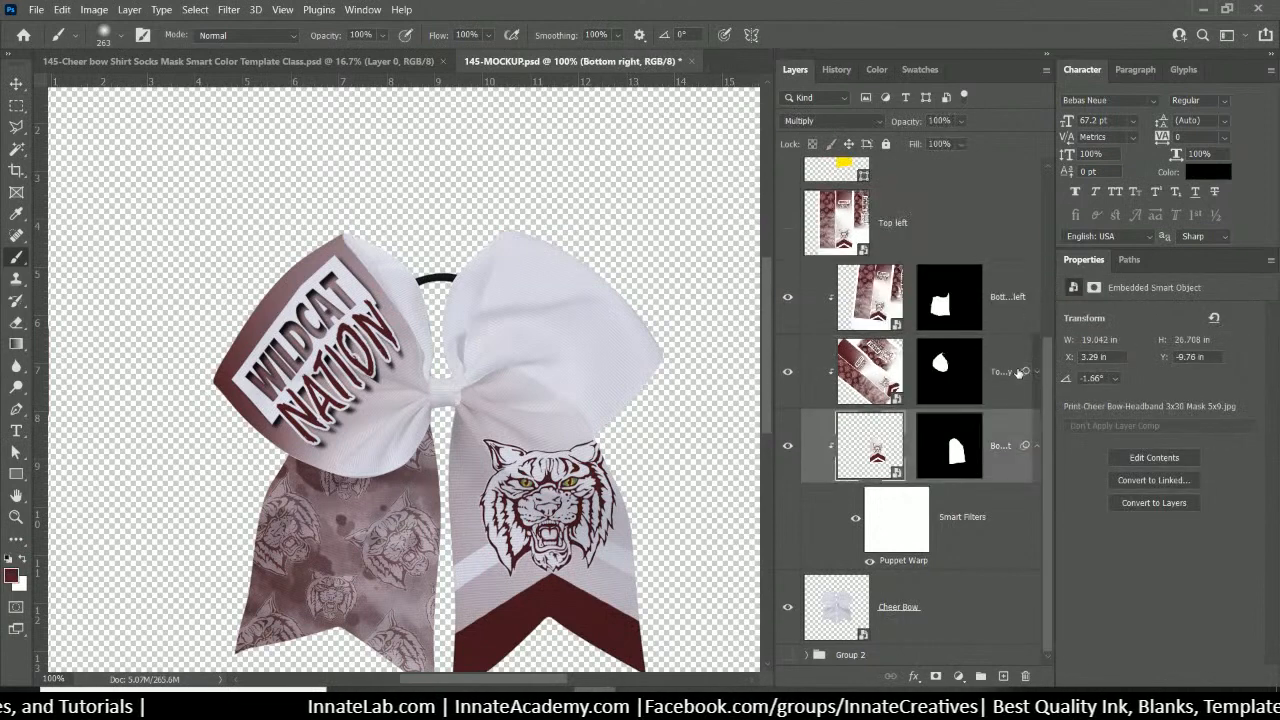
left_click(940, 363)
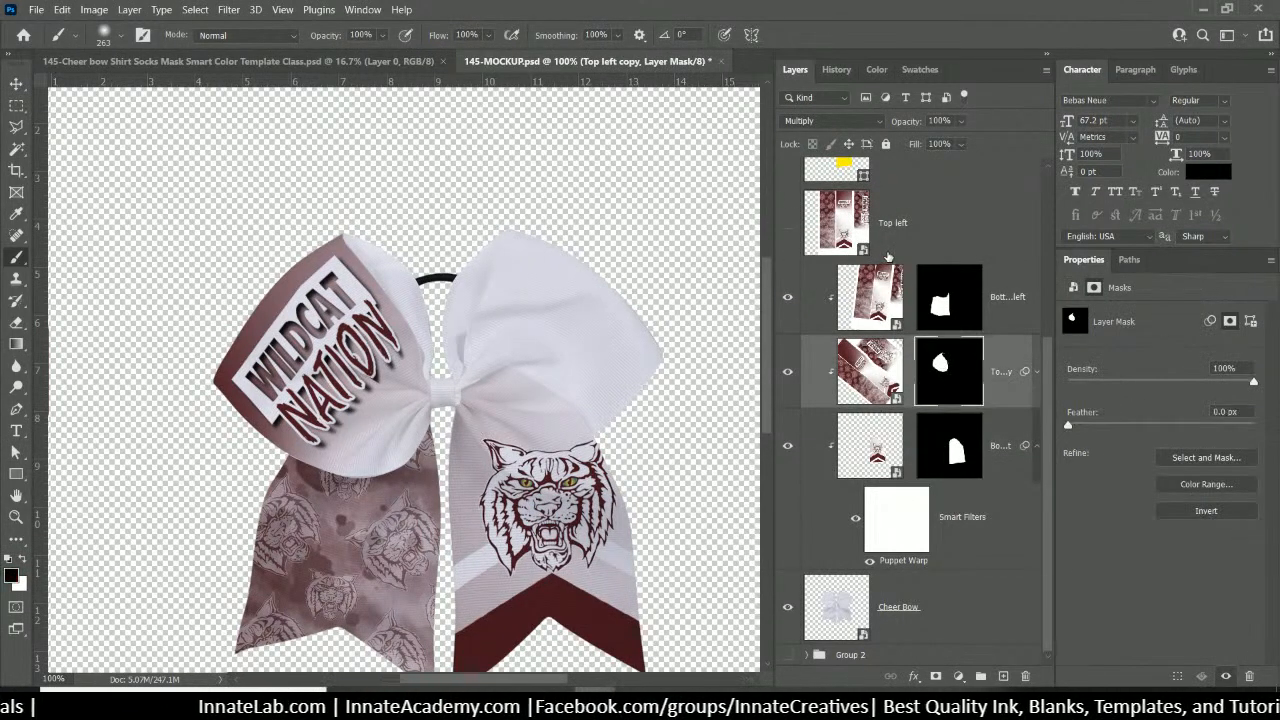
Rename the hidden, unclipped Top left print layer above Bottom left as Top right and make it visible
scroll(890, 255, "up", 1)
double_click(895, 297)
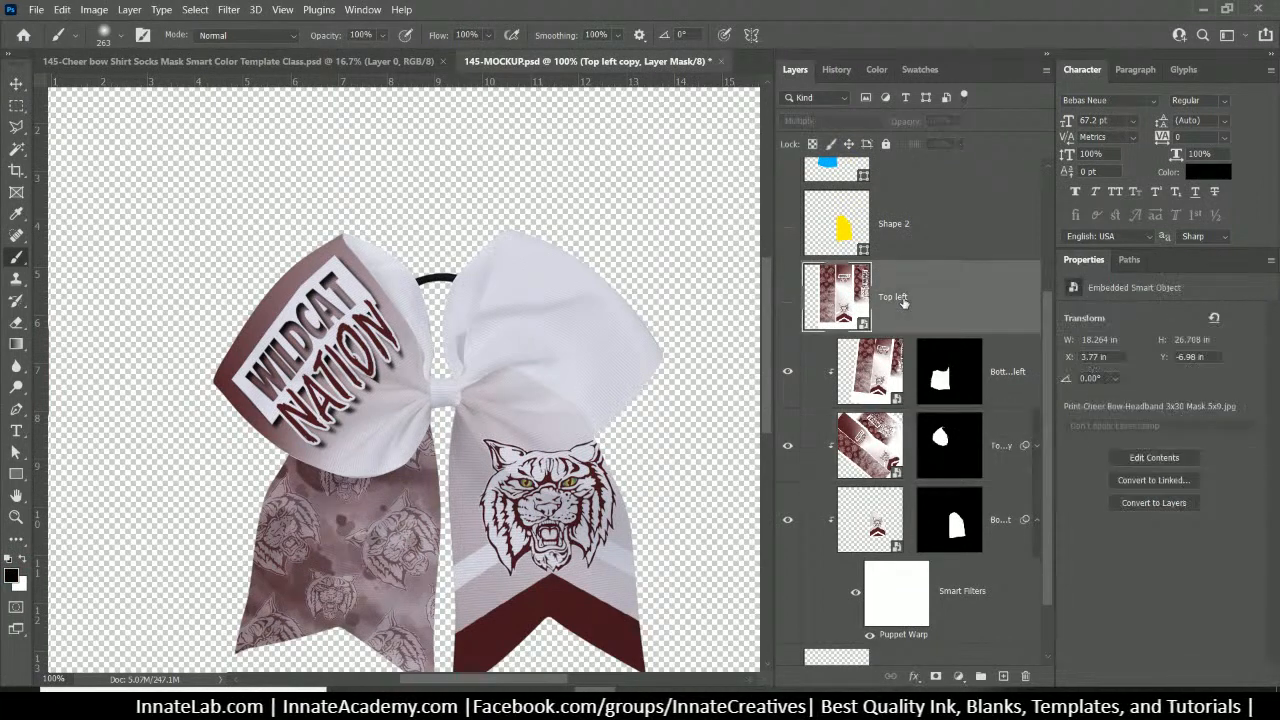
double_click(904, 297)
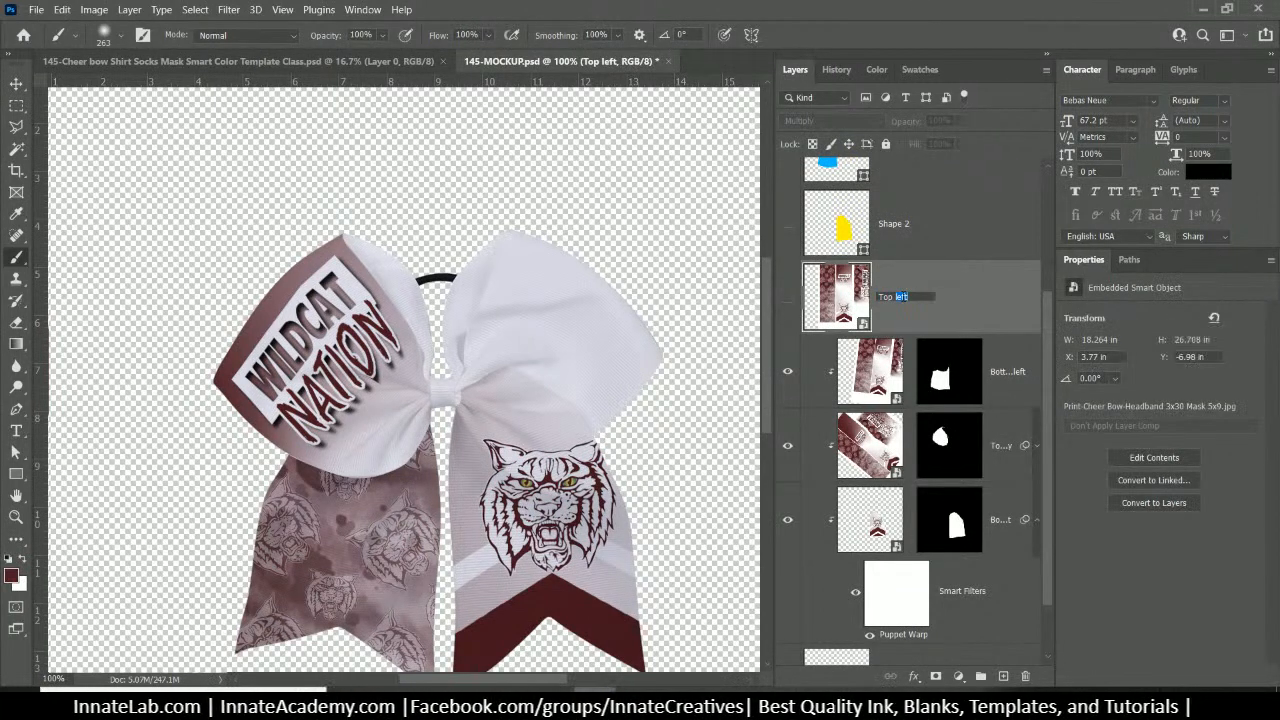
type("right")
key("Return")
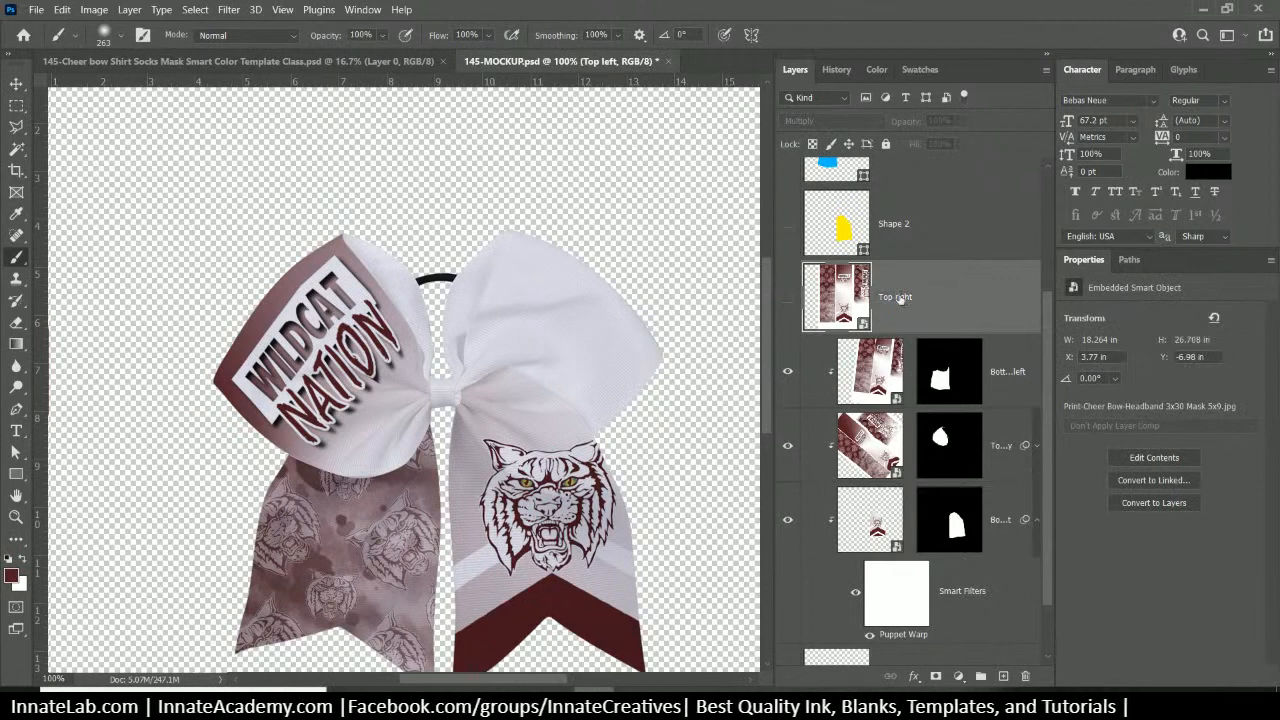
left_click(789, 299)
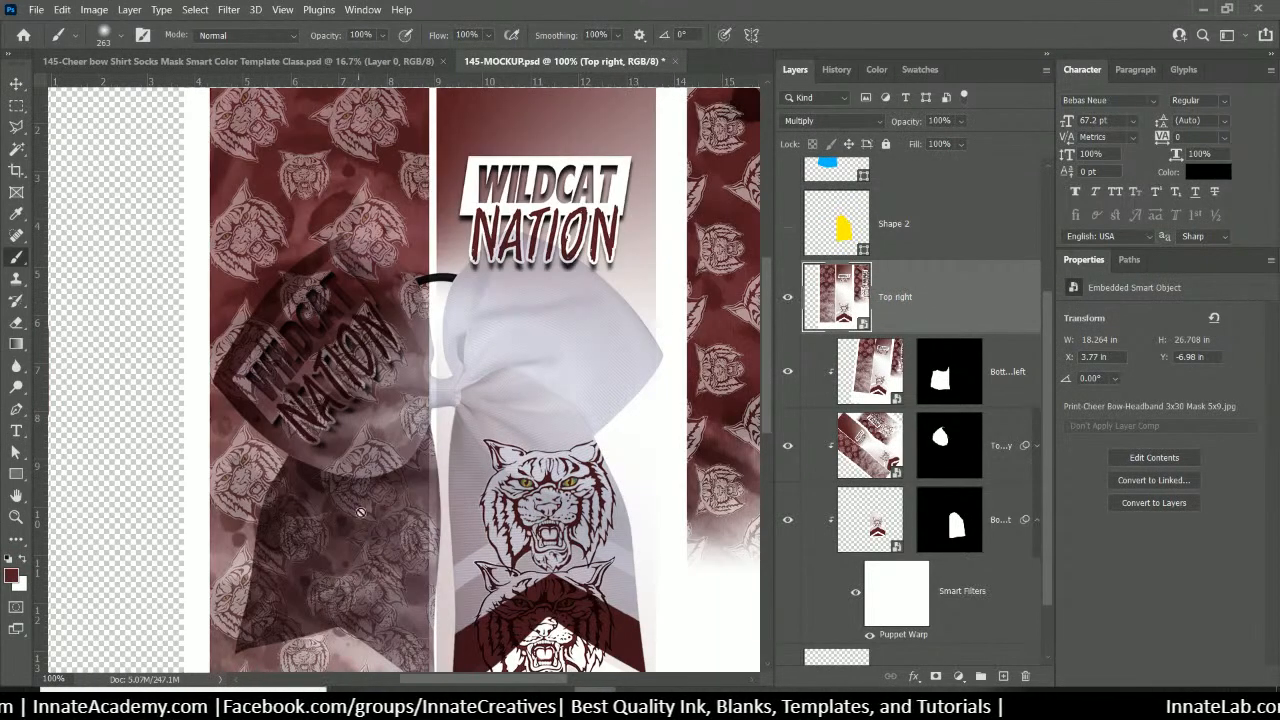
Rotate the Top right print about 31.9° with Free Transform and position its wildcat-pattern strip over the bow's right loop
key("ctrl+minus")
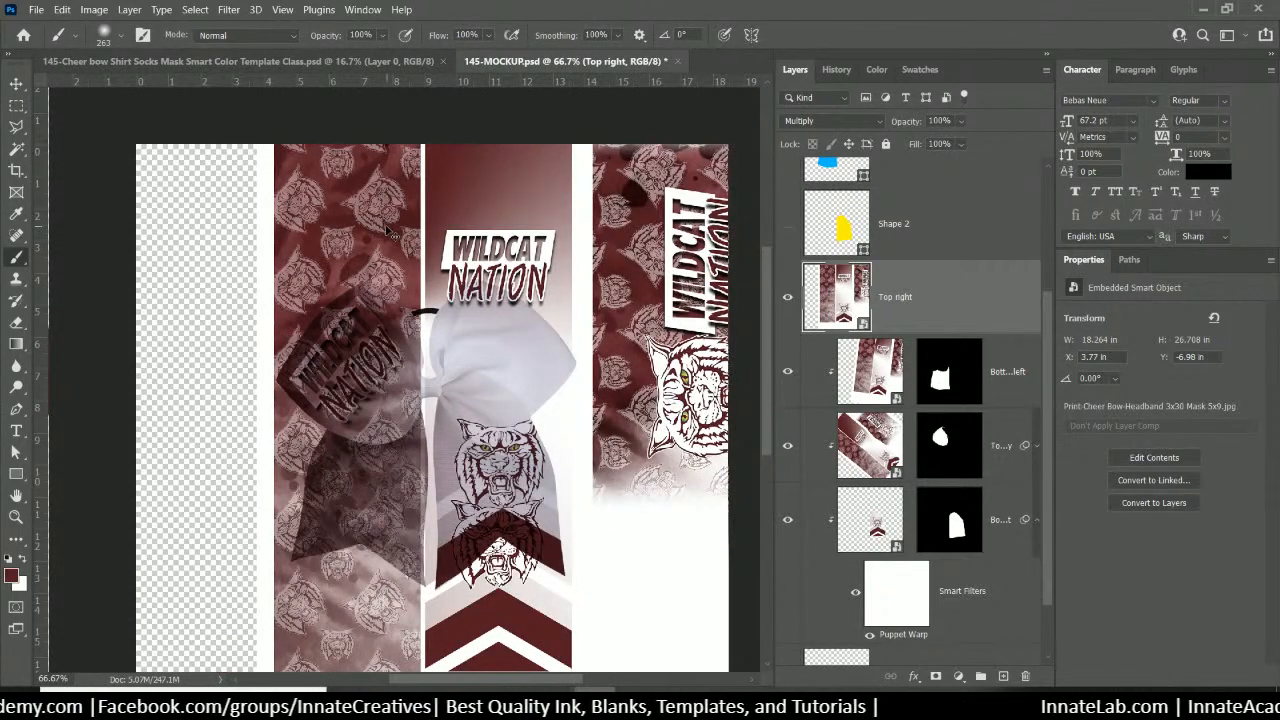
key("ctrl+t")
key("ctrl+minus")
key("ctrl+minus")
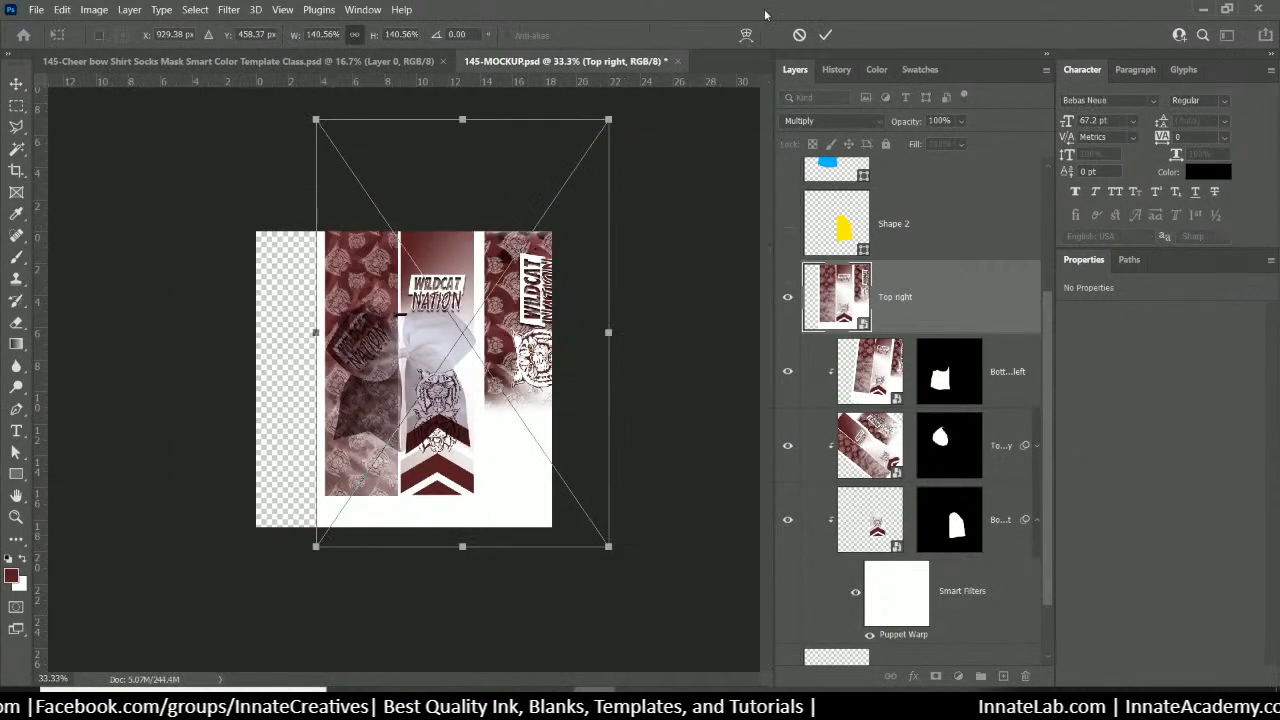
left_click_drag(630, 125, 705, 225)
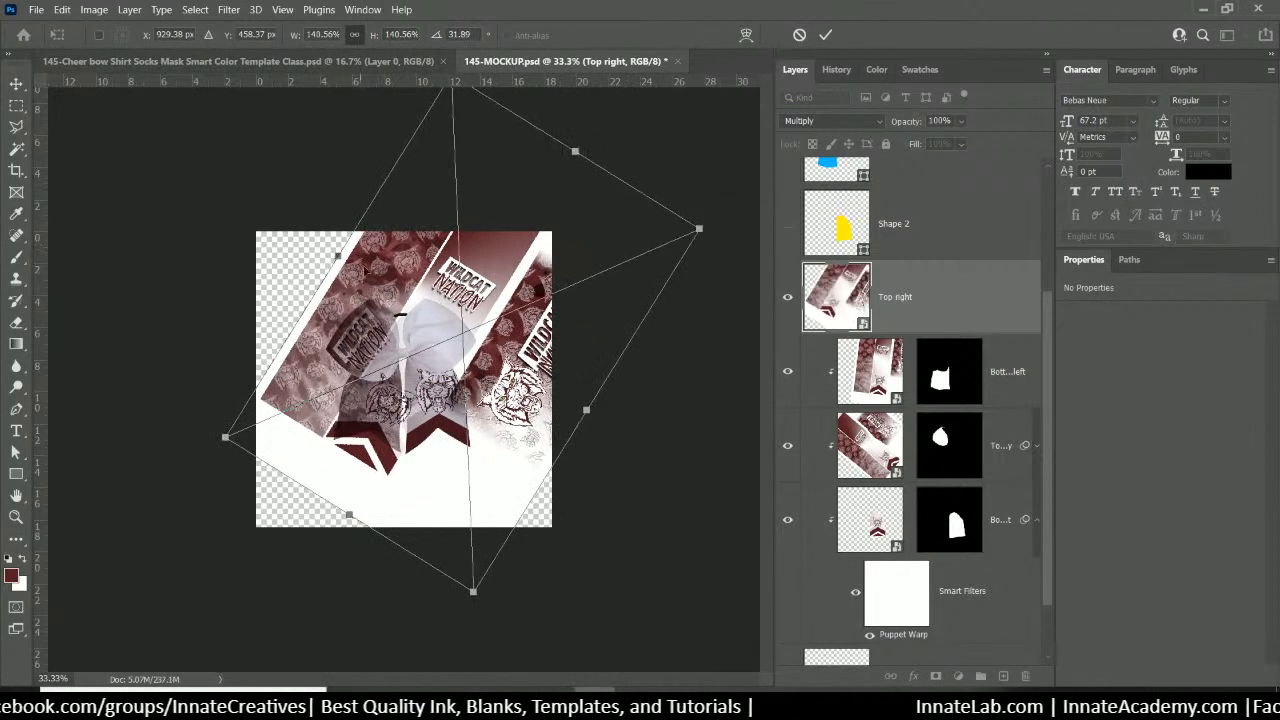
left_click_drag(386, 270, 498, 242)
key("ctrl+plus")
key("ctrl+plus")
key("ctrl+plus")
key("ctrl+plus")
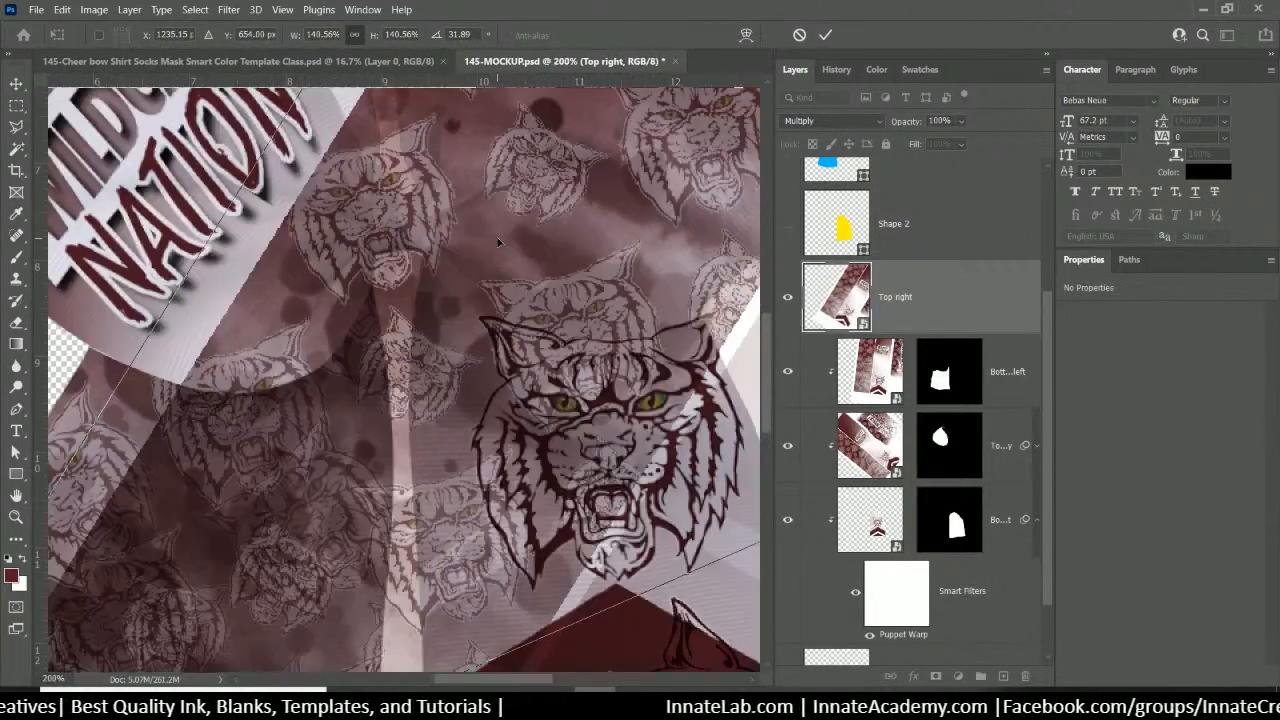
key("ctrl+minus")
key("ctrl+minus")
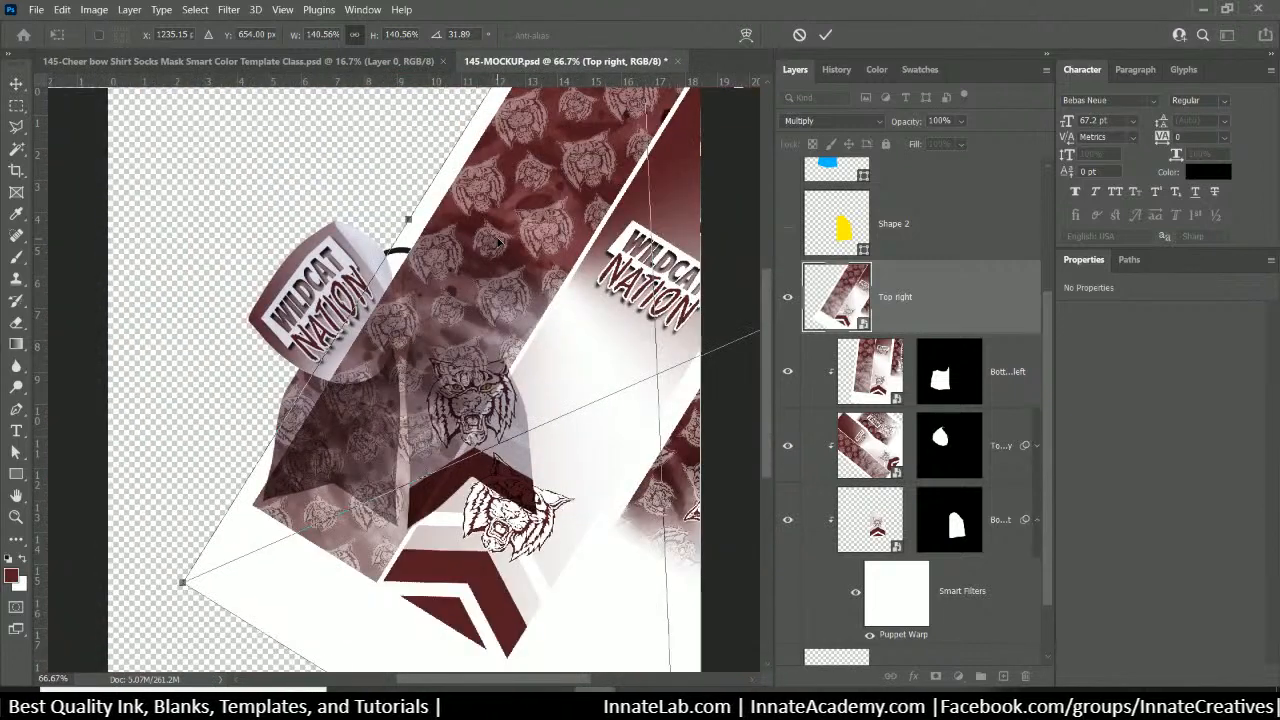
key("Return")
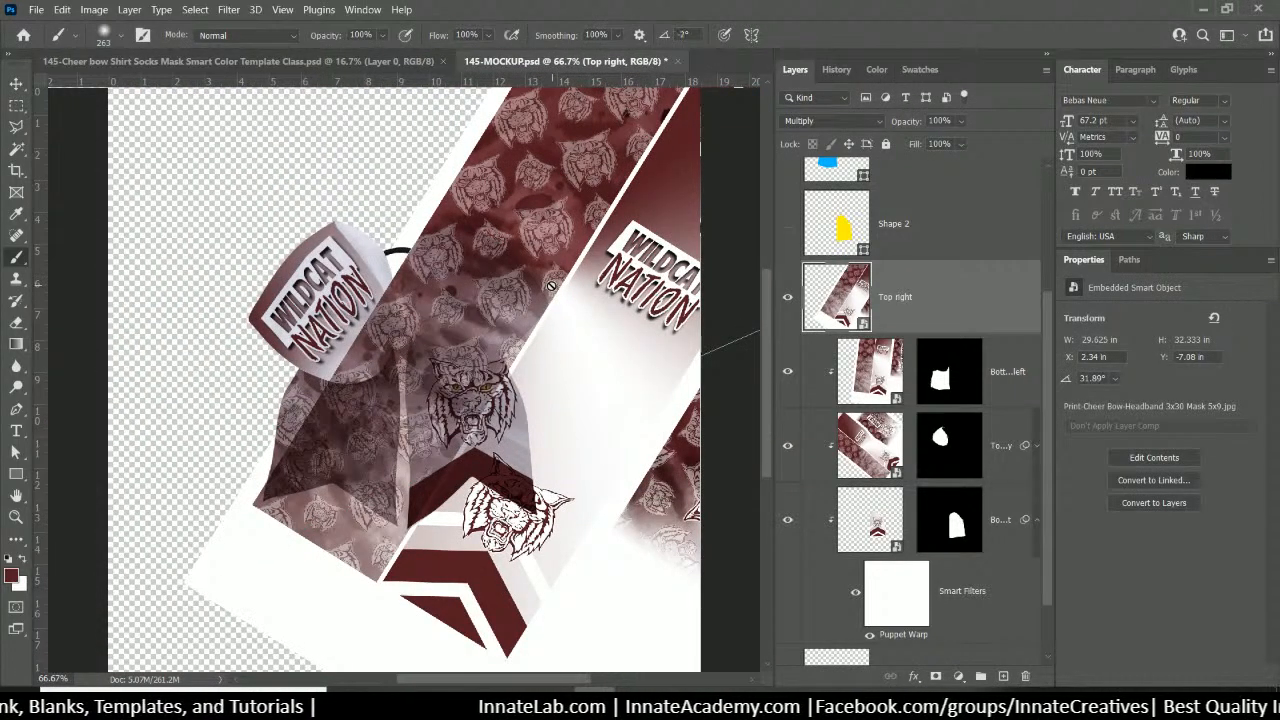
Nudge the Top right print slightly to the right with the Move tool
left_click(16, 83)
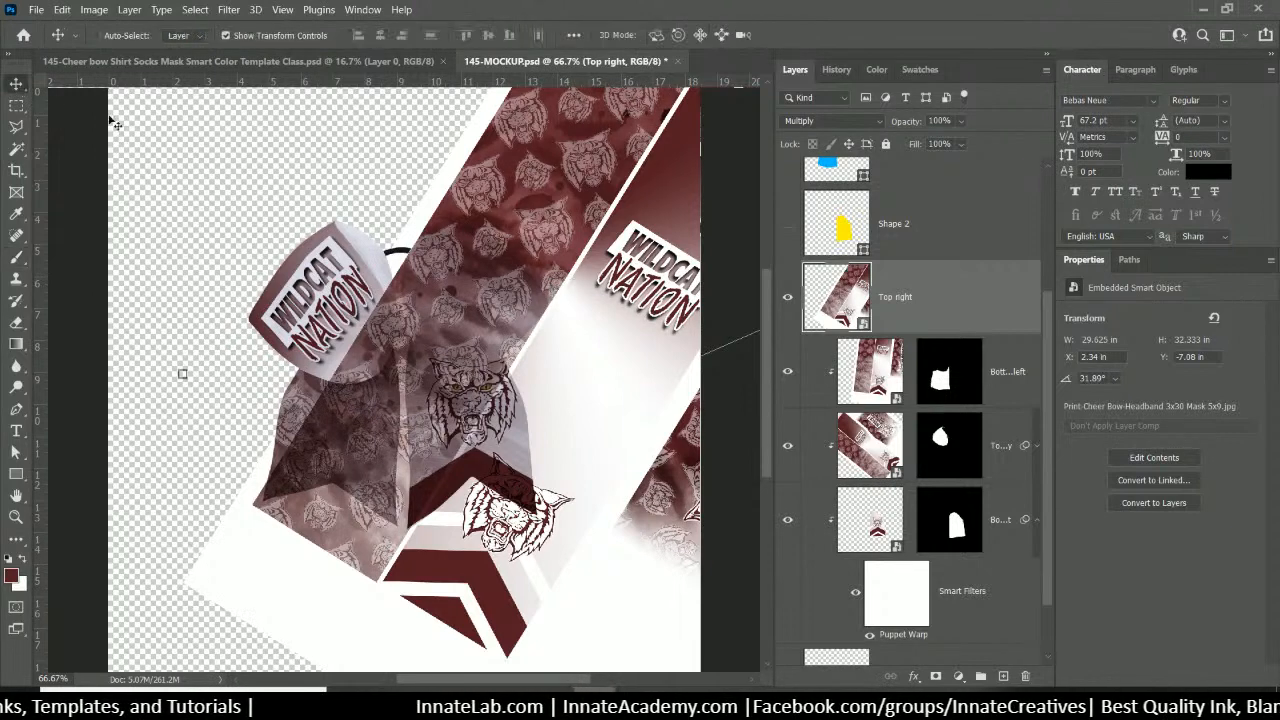
key("Right")
key("Right")
key("Right")
key("Right")
key("Right")
key("Right")
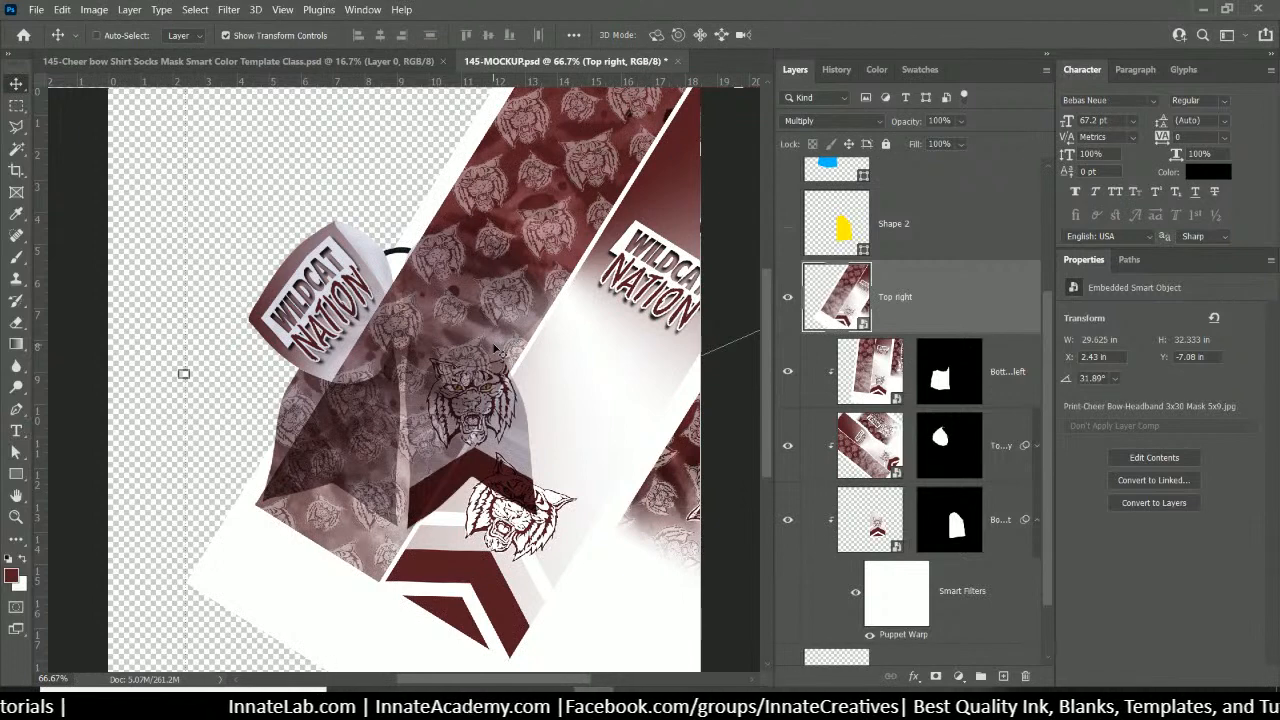
Mask the Top right print with a selection loaded from Shape 3 and clip it into the bow's print stack
left_click(953, 383)
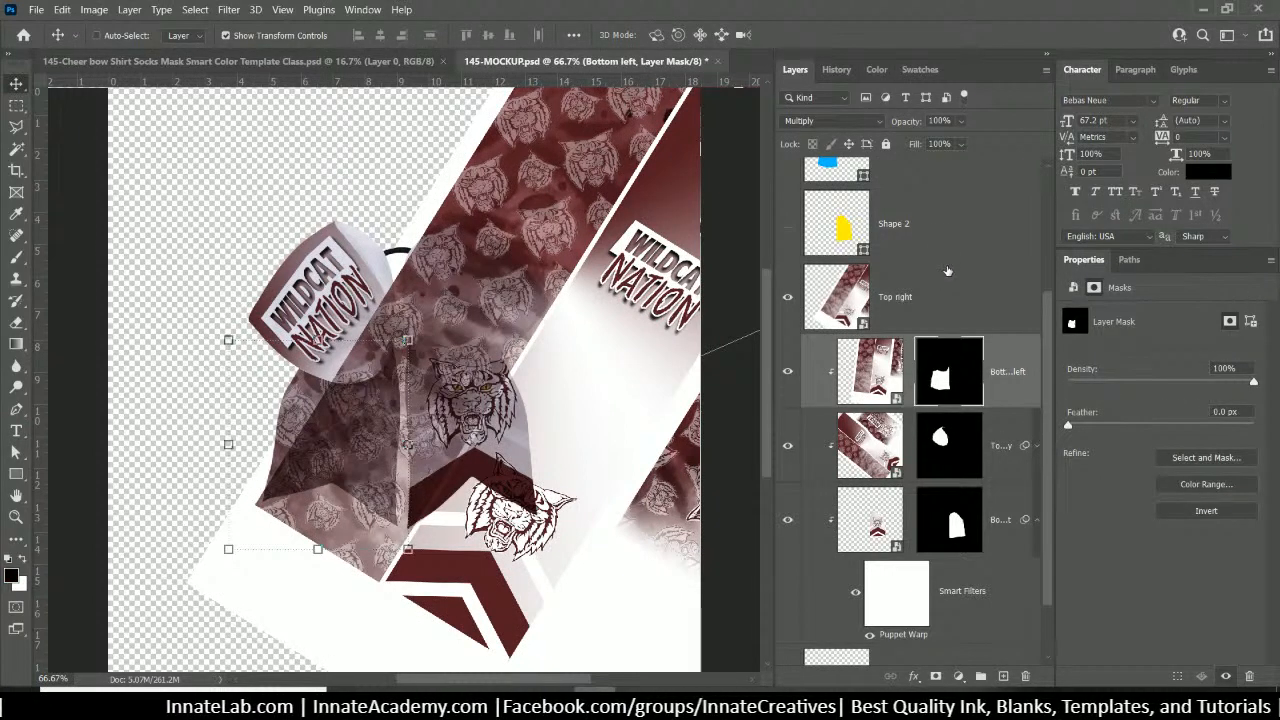
scroll(953, 383, "up", 3)
scroll(864, 315, "up", 1)
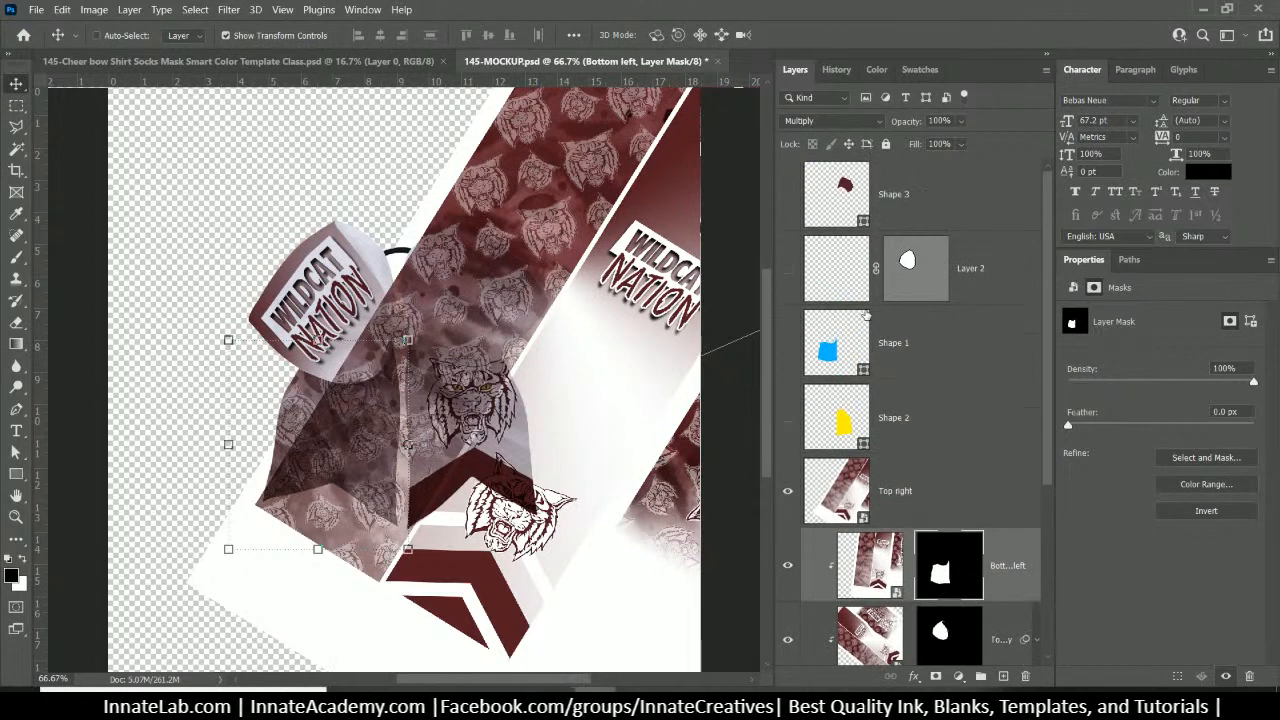
left_click(848, 193)
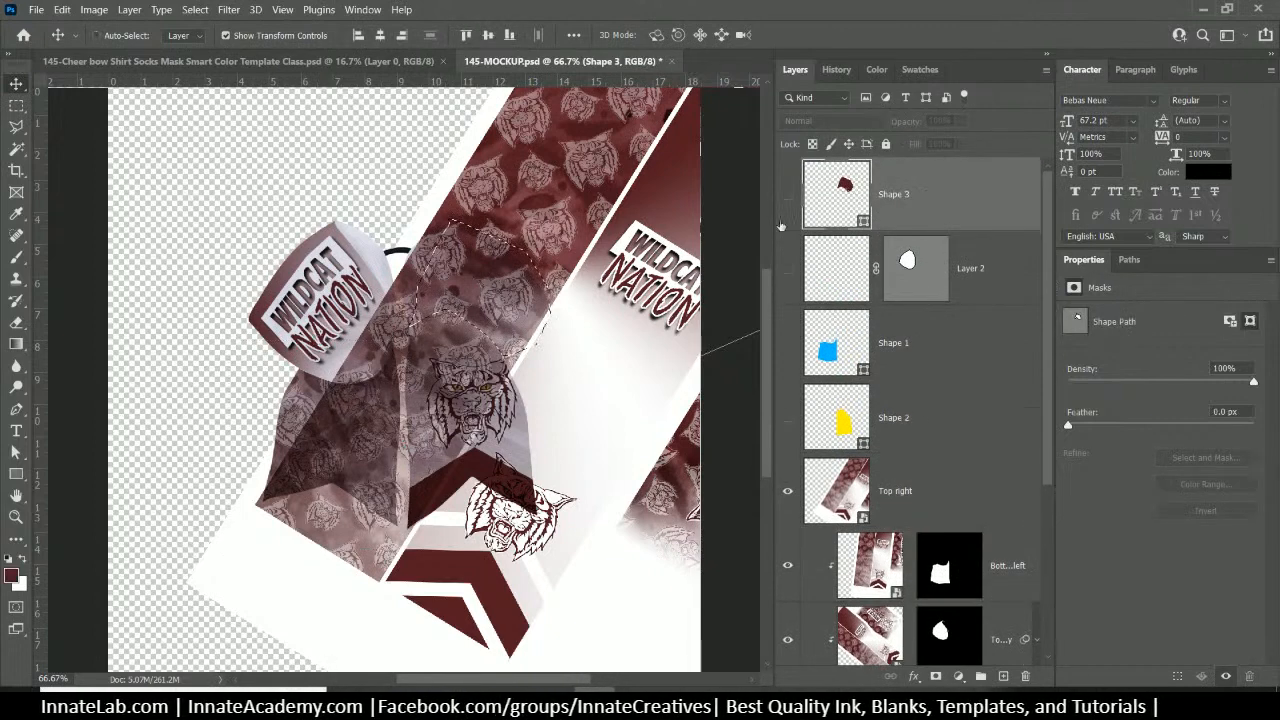
scroll(920, 280, "down", 3)
left_click(925, 277)
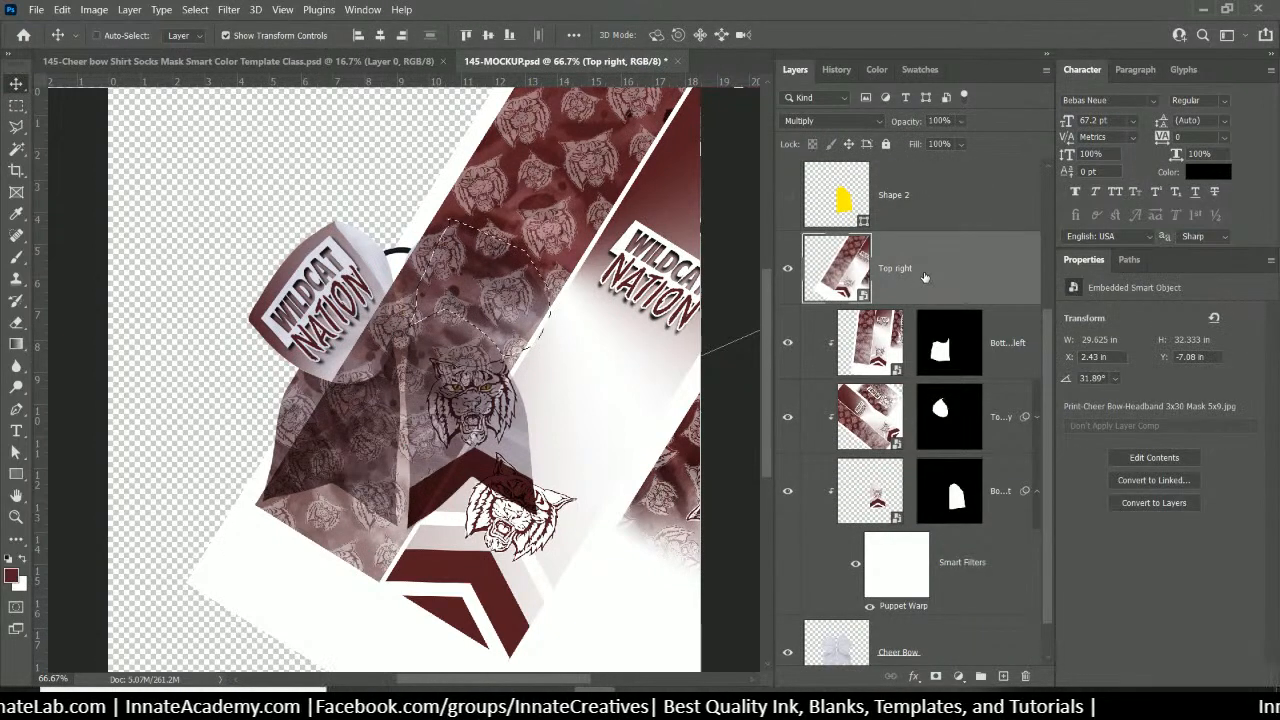
left_click(936, 677)
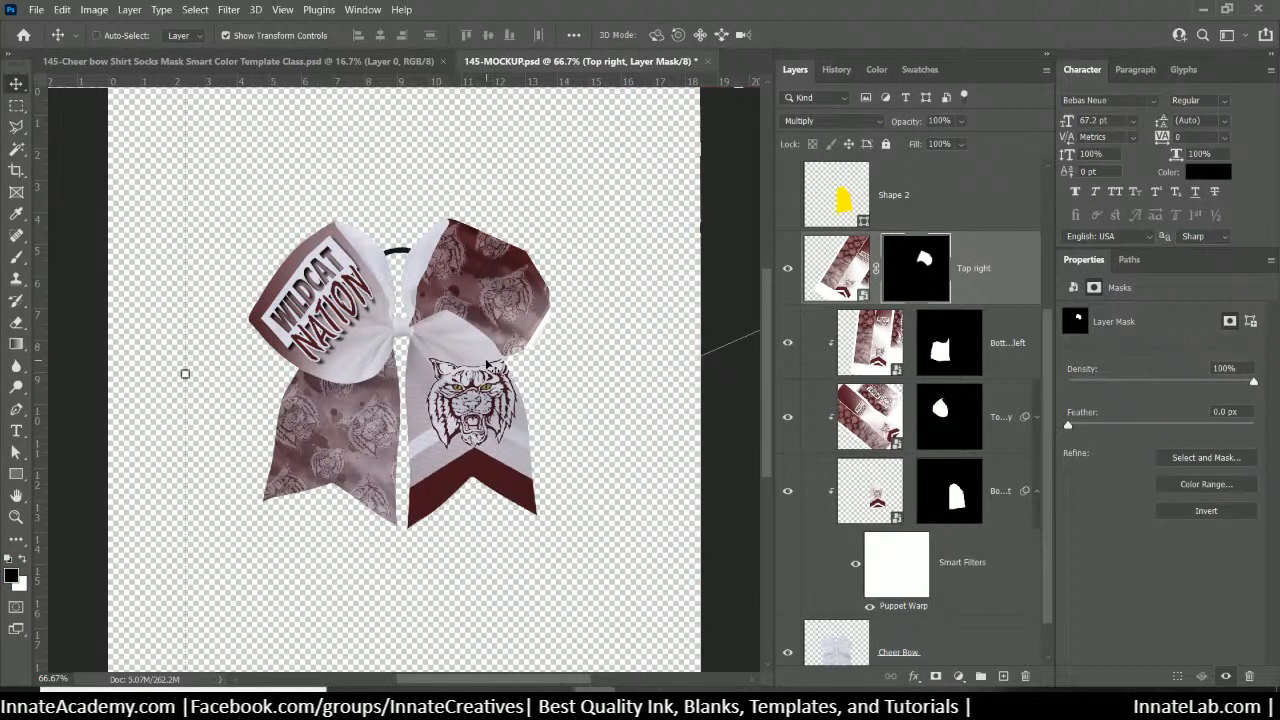
left_click_drag(983, 270, 1011, 258)
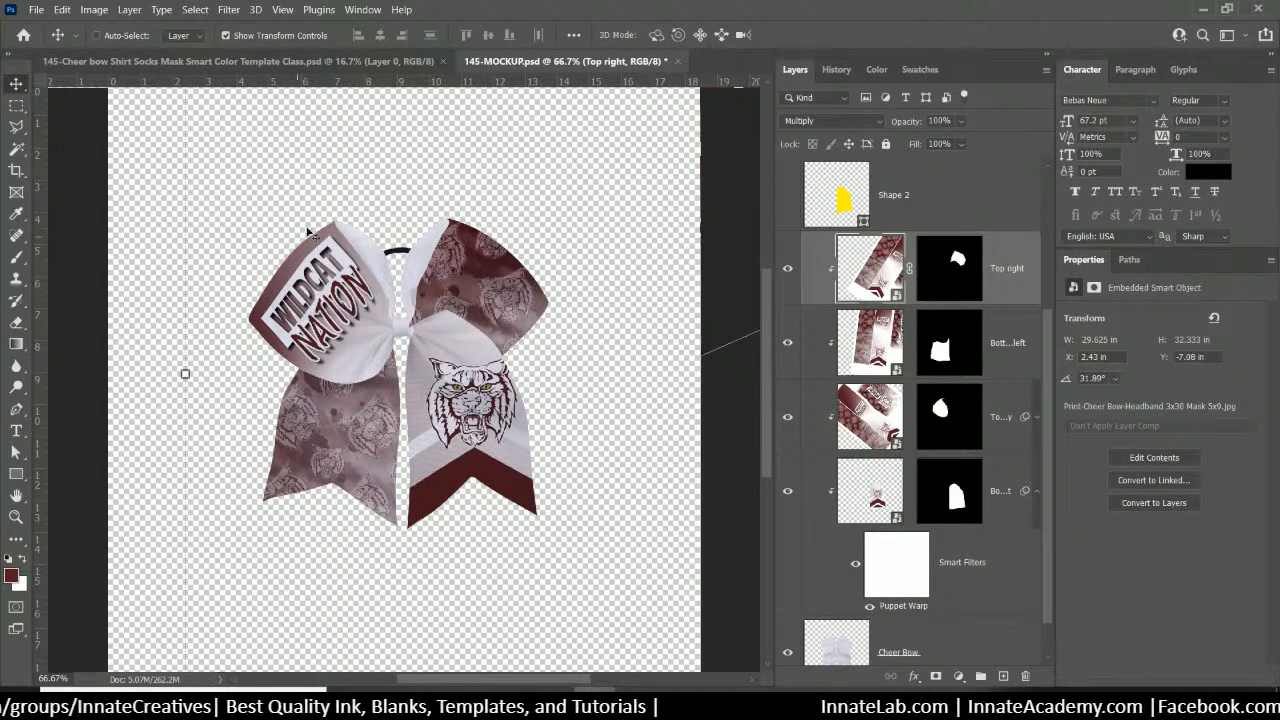
Delete the Shape 3, Layer 2, Shape 1 and Shape 2 layers
scroll(913, 296, "up", 3)
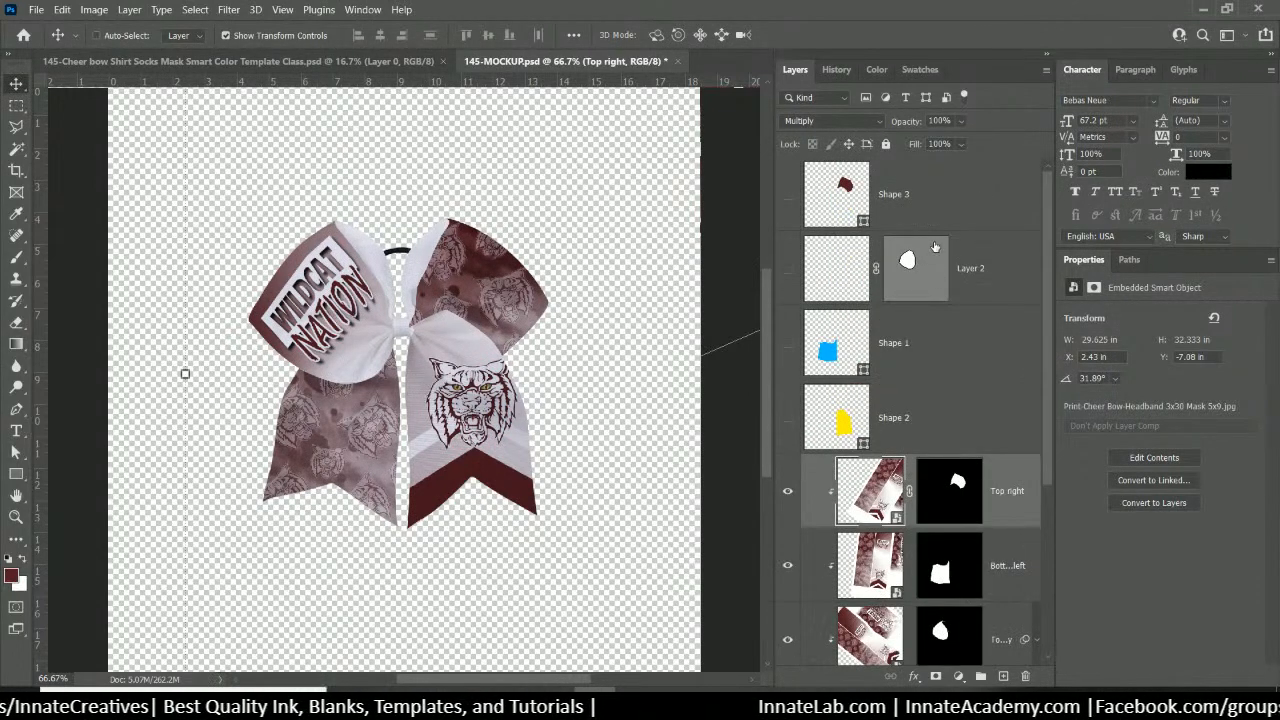
left_click(926, 205)
left_click(896, 421, "shift")
key("Delete")
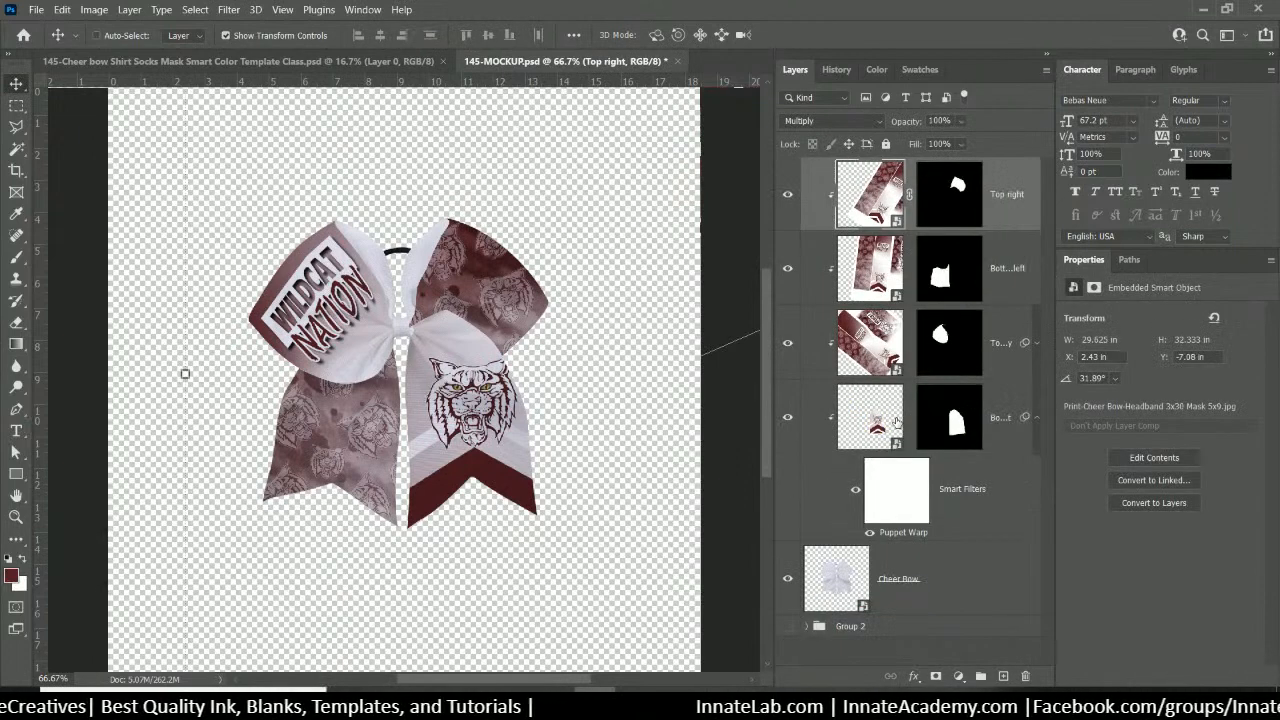
Select the Cheer Bow layer and make Group 2 visible
left_click(1000, 425)
left_click(960, 580)
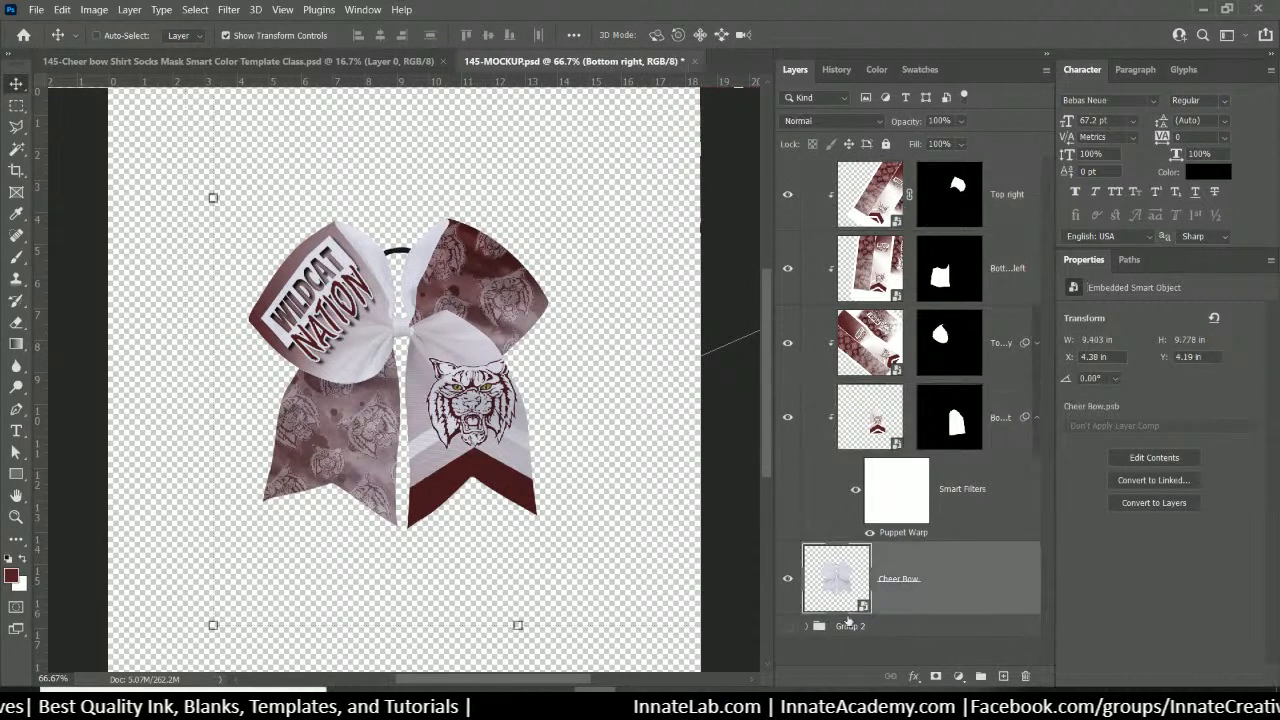
left_click(787, 626)
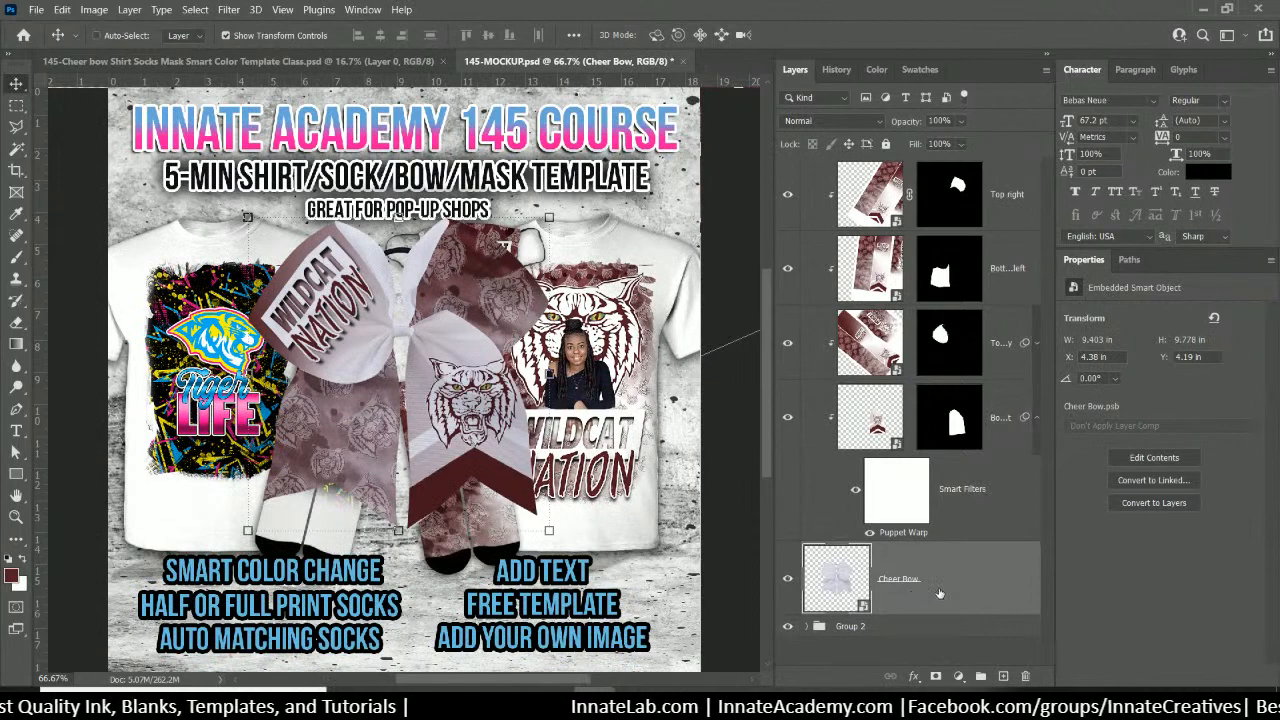
Group the Cheer Bow layer with all its clipped prints up to Top right and name the group Bow
scroll(962, 540, "up", 3)
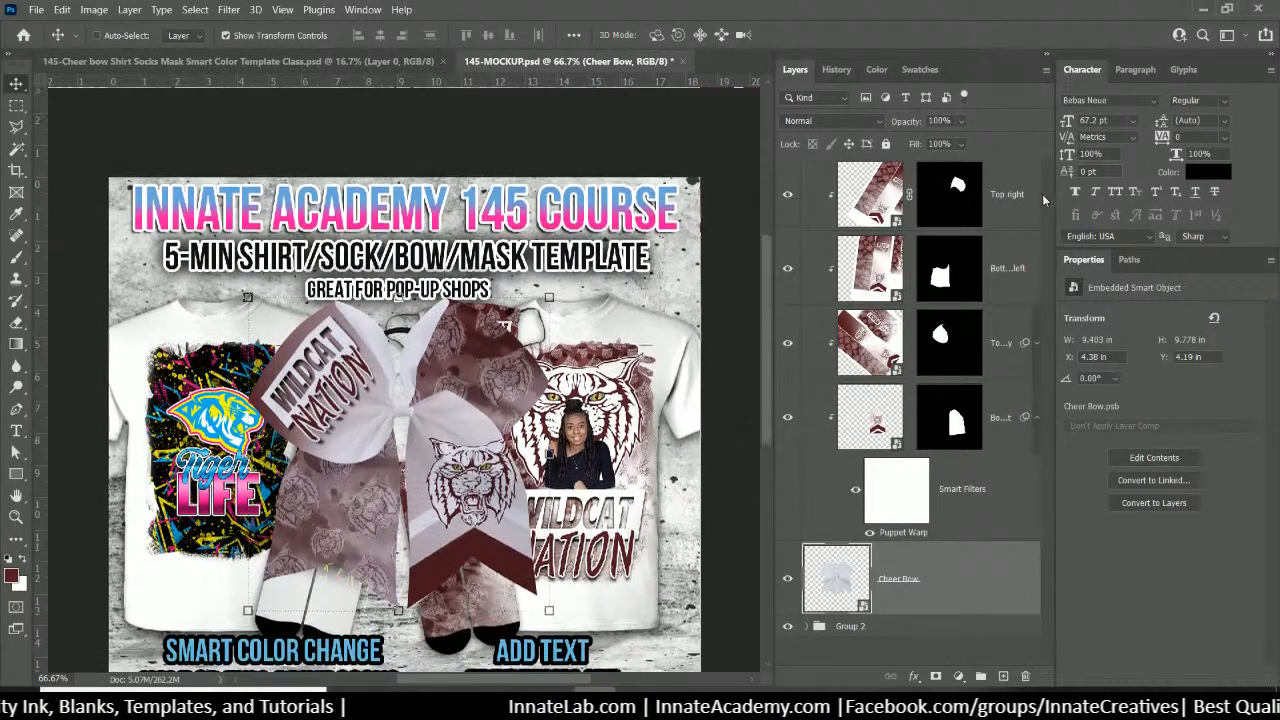
left_click(1010, 196, "shift")
key("ctrl+g")
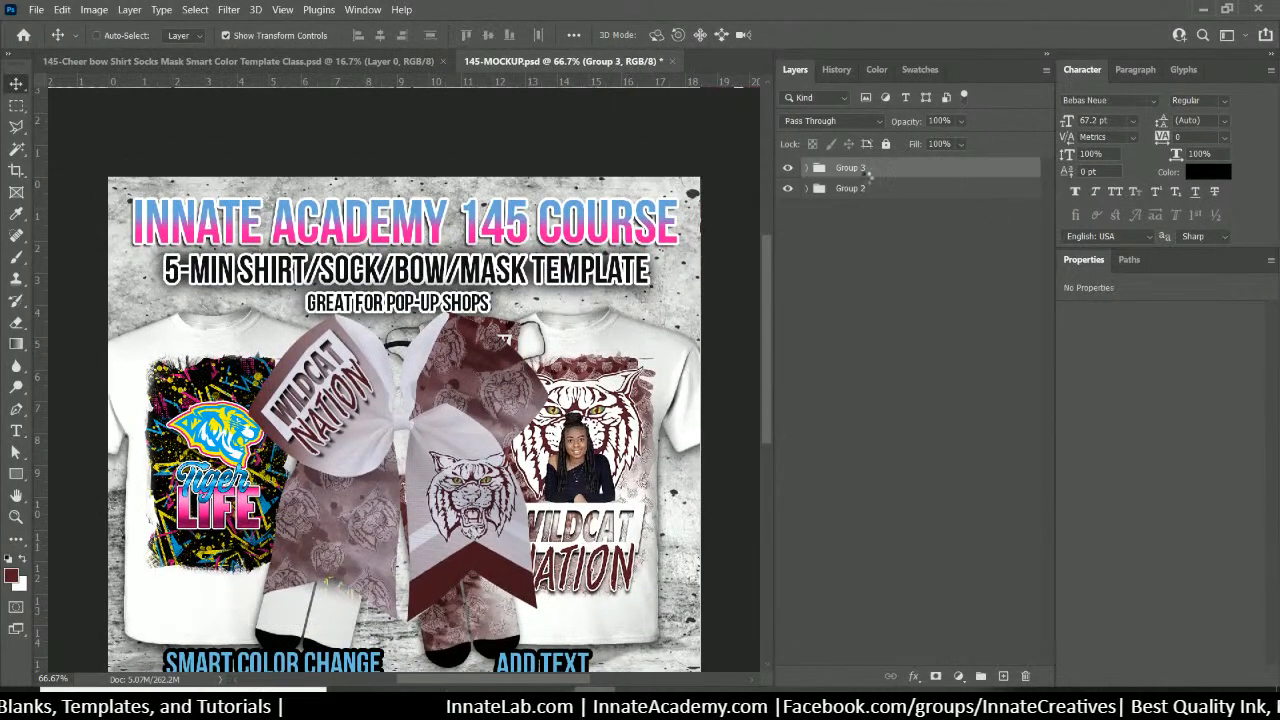
double_click(850, 169)
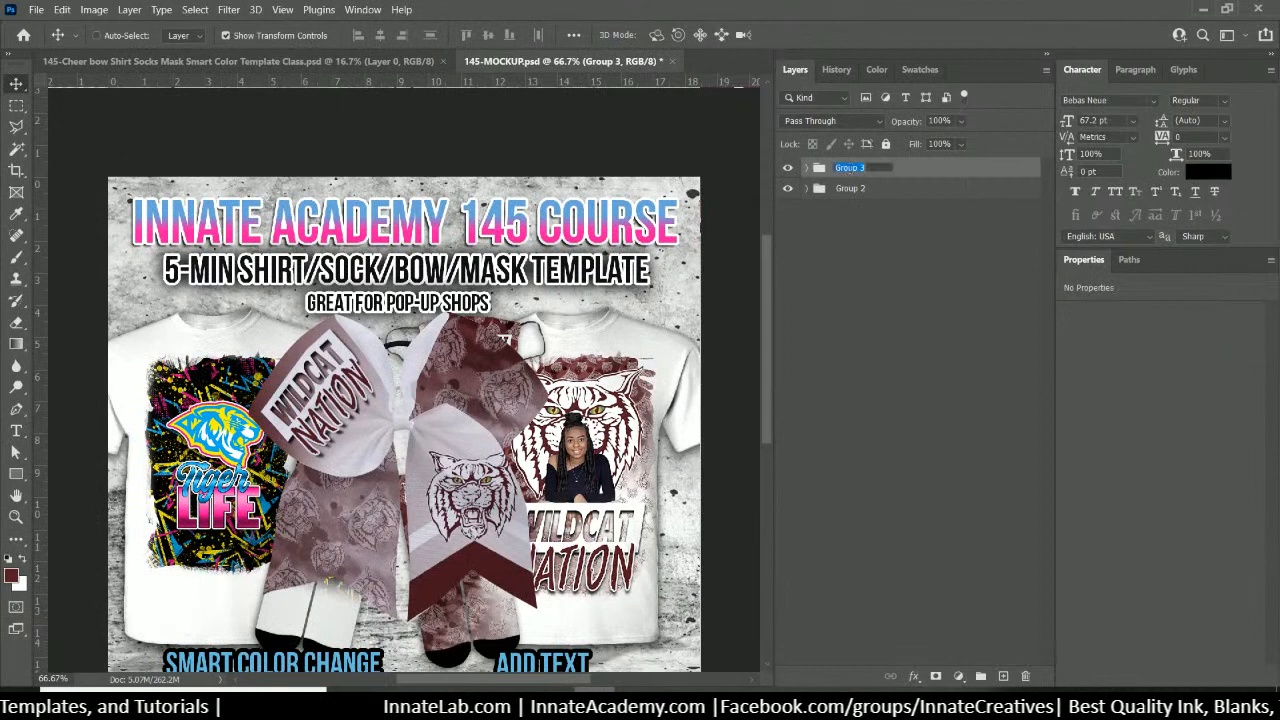
type("Bow")
key("Return")
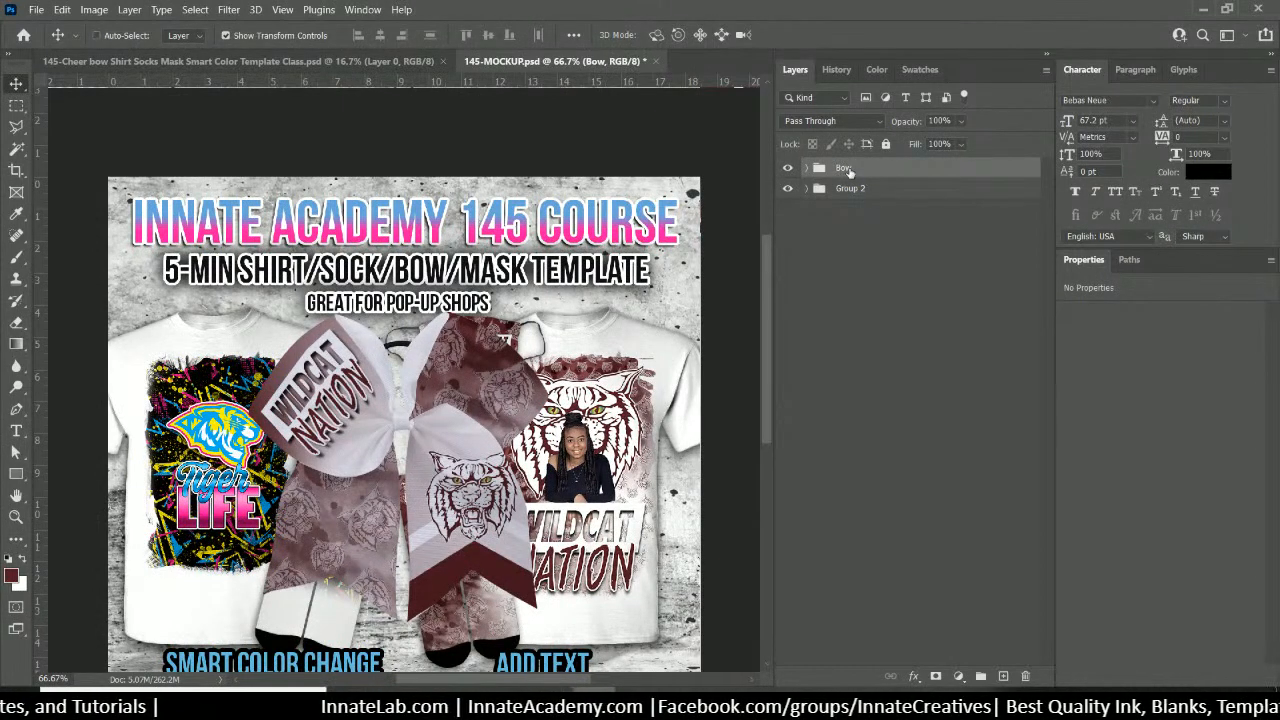
Expand Group 2 and move the Bow group into it directly above Silky Socks Mask
left_click(808, 189)
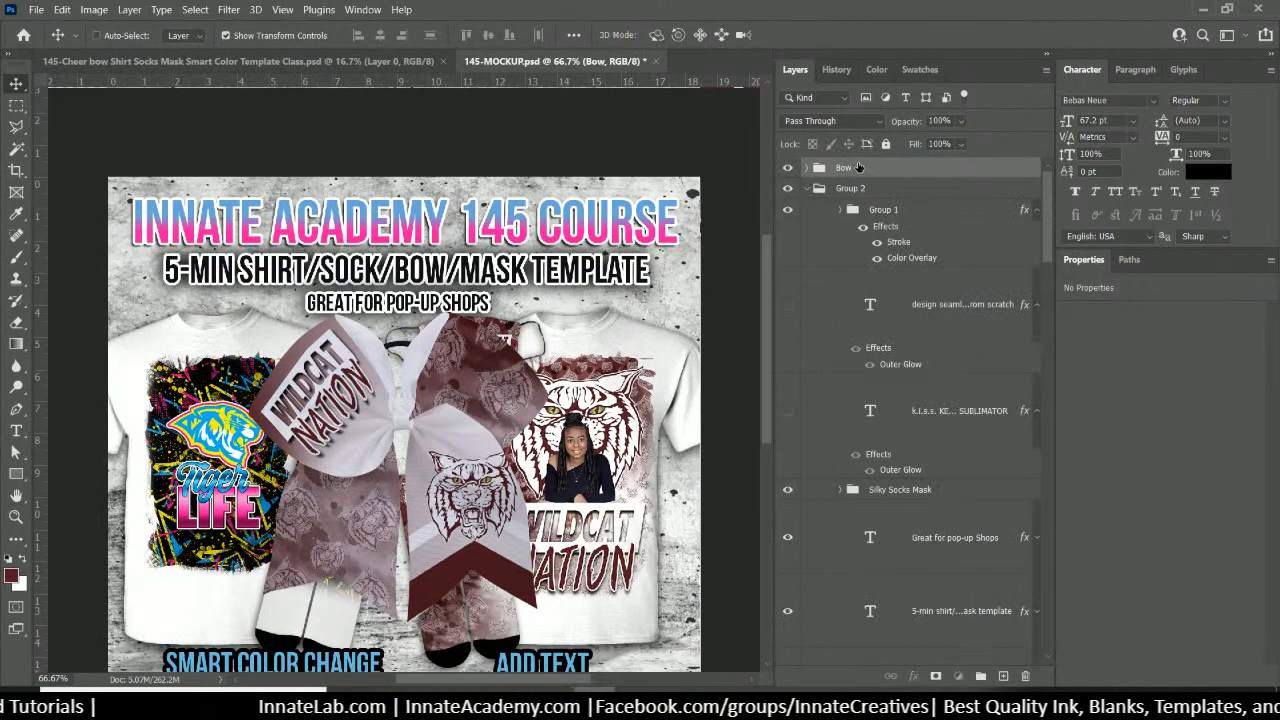
left_click_drag(858, 168, 848, 476)
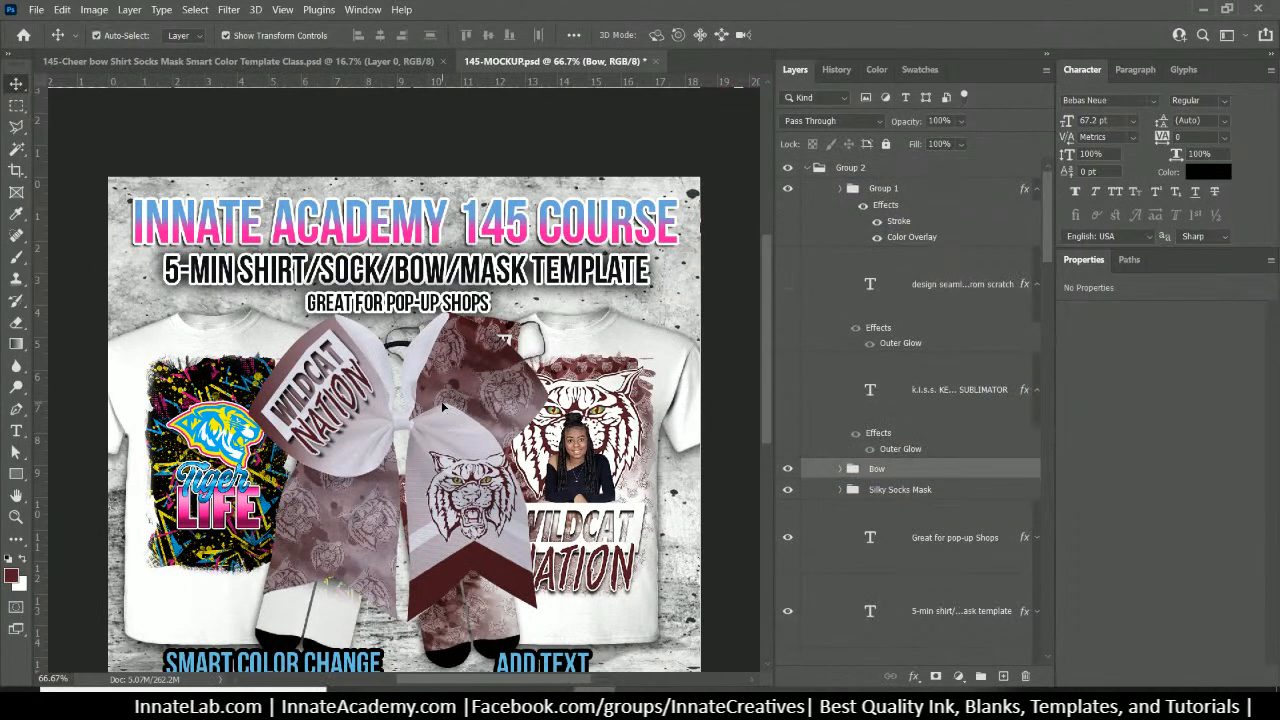
key("ctrl+t")
left_click(686, 287)
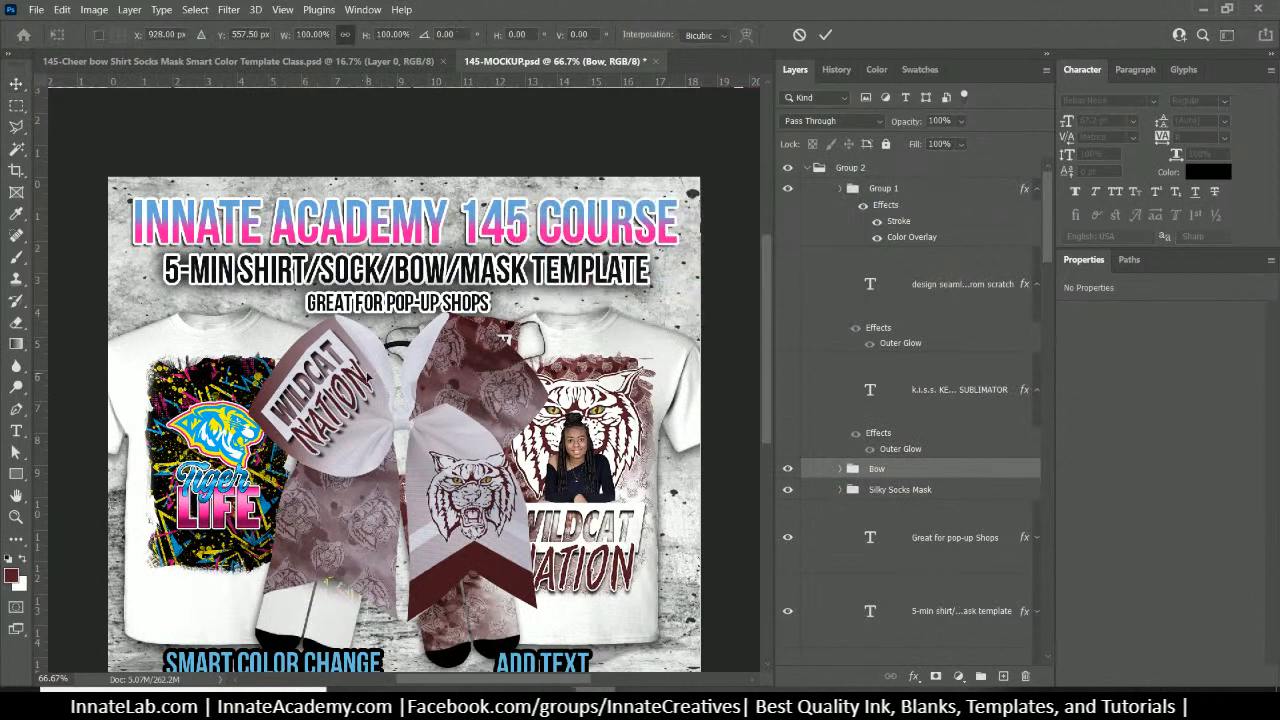
key("ctrl+minus")
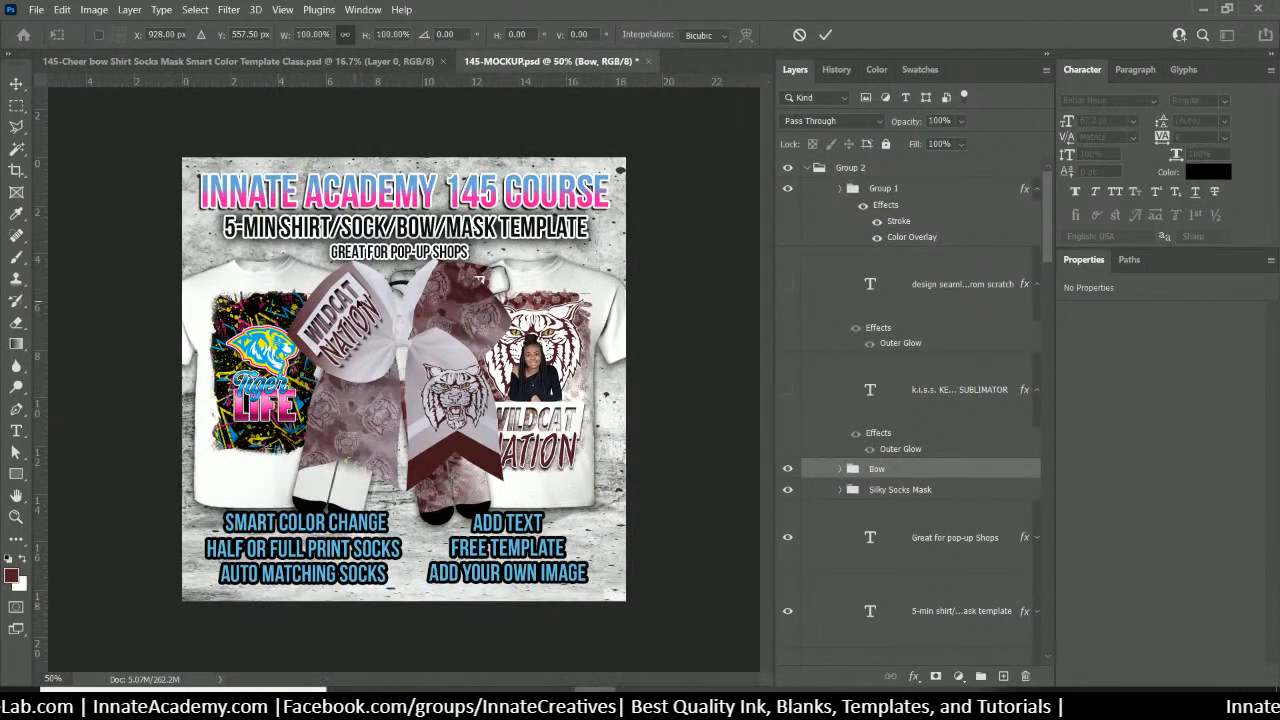
key("ctrl+plus")
key("ctrl+minus")
key("ctrl+minus")
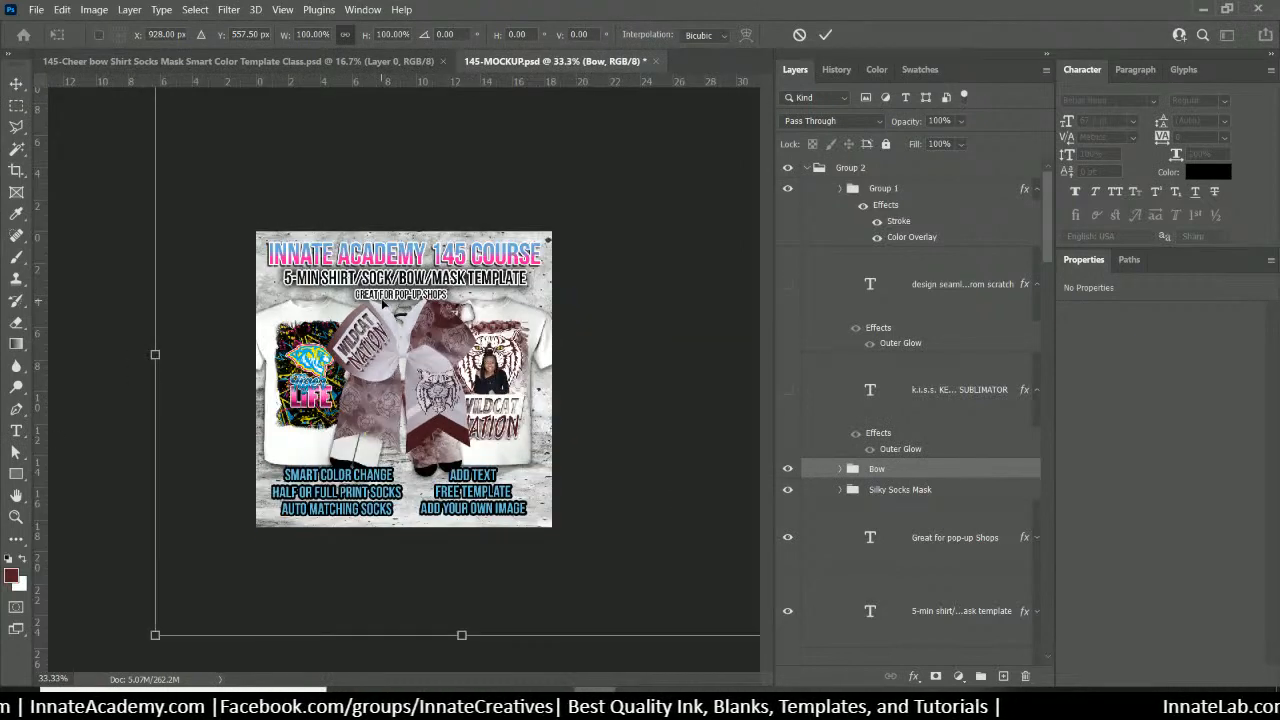
left_click_drag(152, 640, 262, 541)
key("ctrl+z")
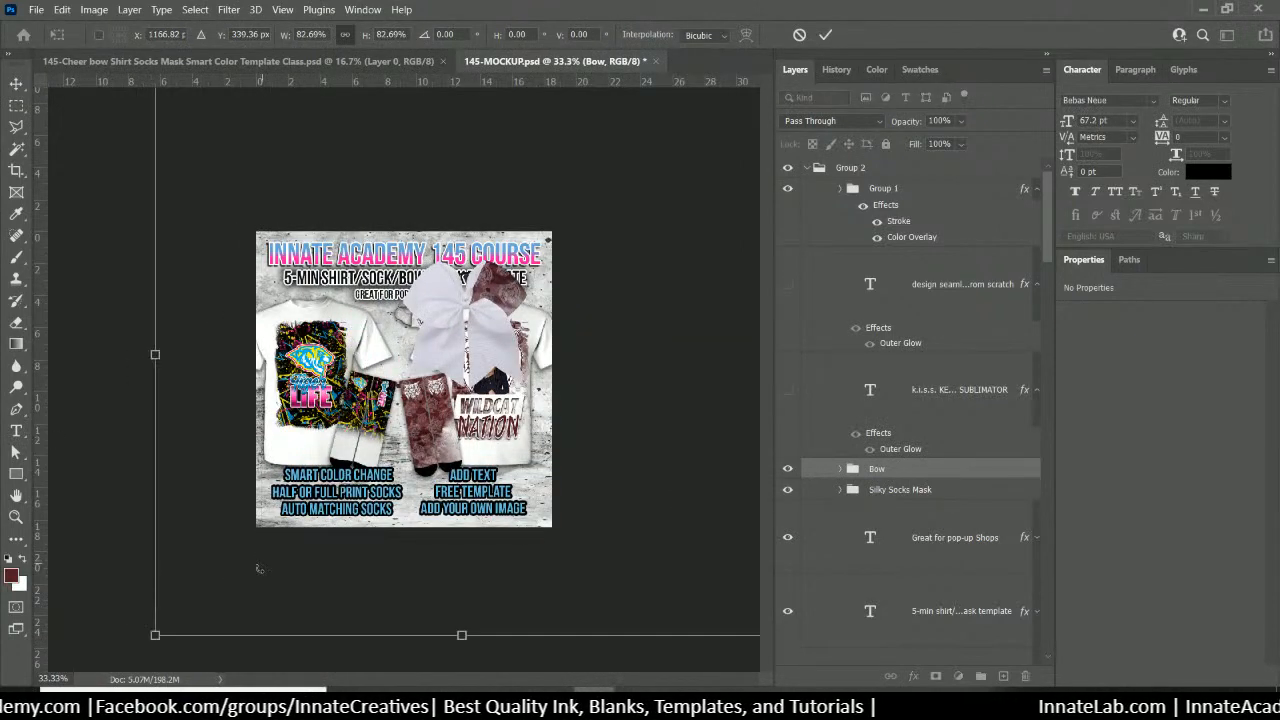
key("ctrl+plus")
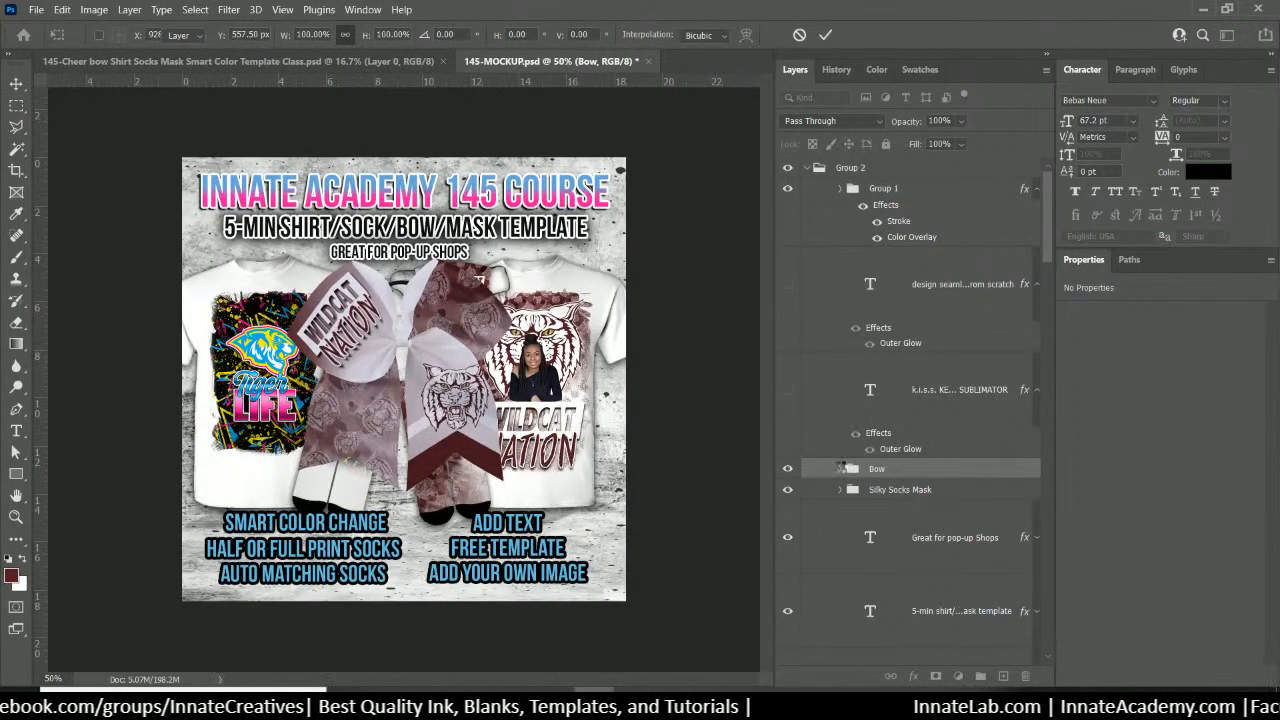
Look through the Bow group's masked prints down to the Cheer Bow layer, then reselect and collapse the group
scroll(848, 470, "down", 3)
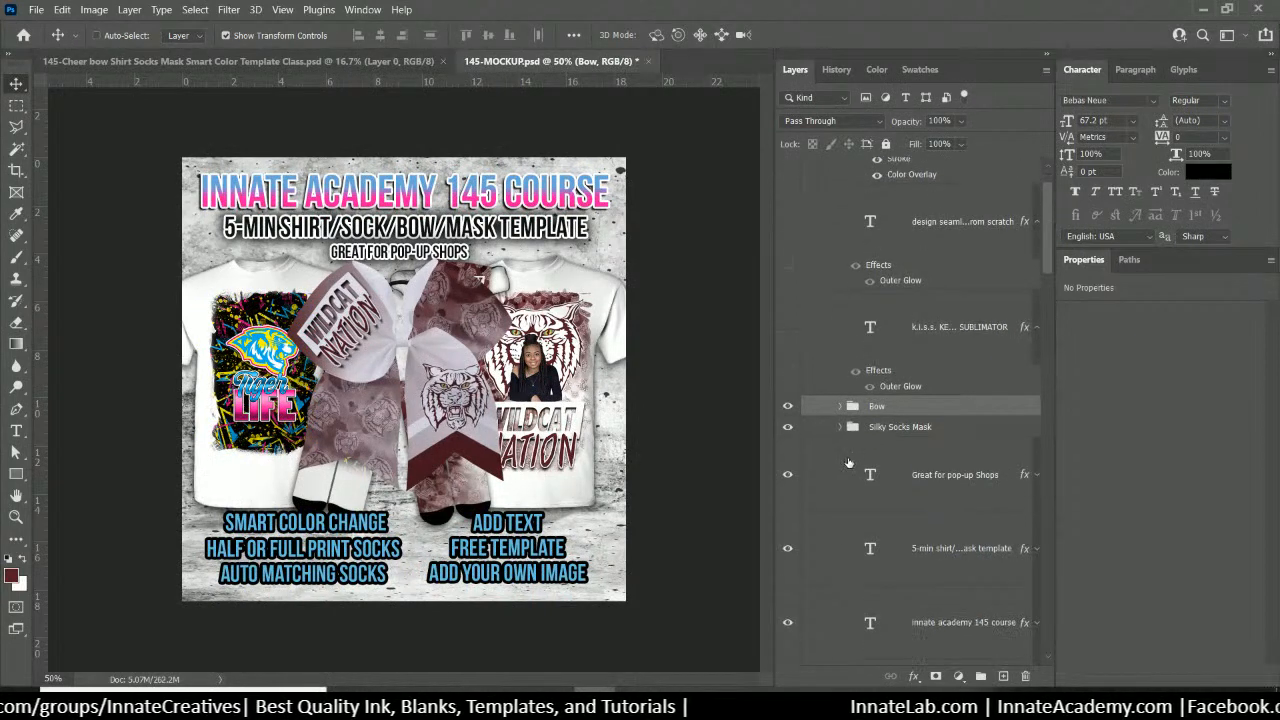
left_click(839, 409)
scroll(929, 436, "down", 2)
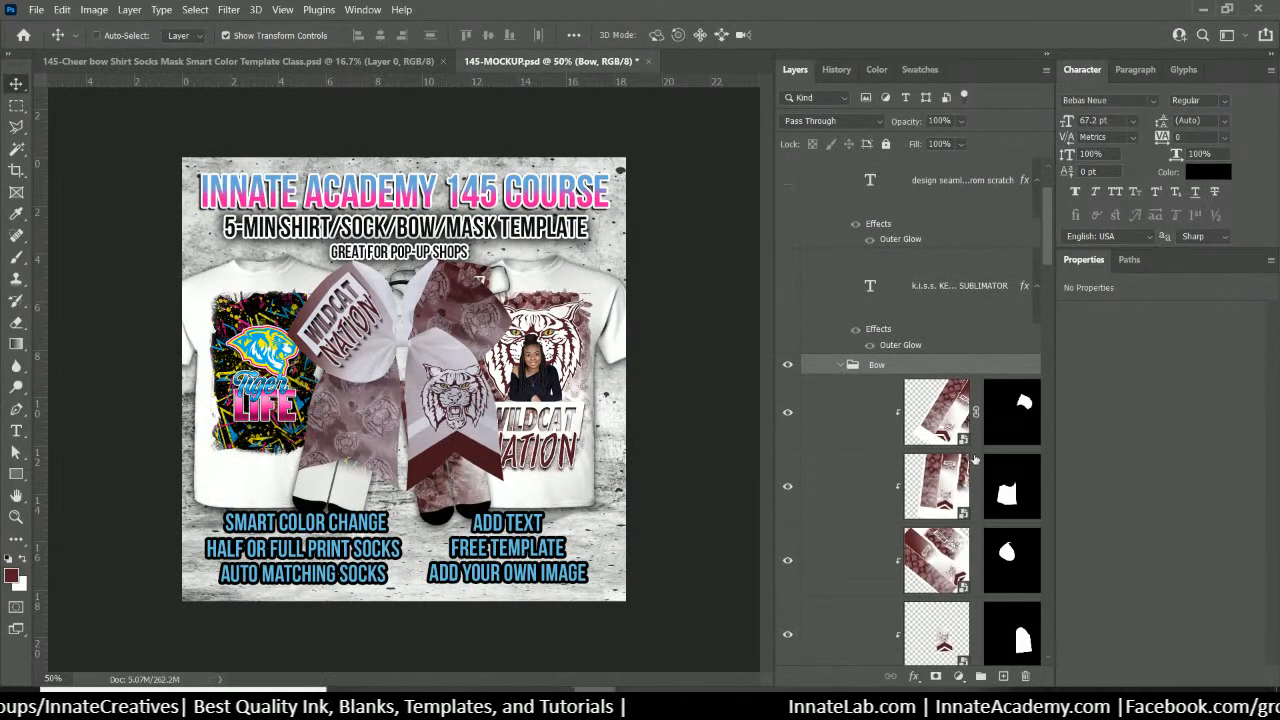
scroll(982, 489, "down", 3)
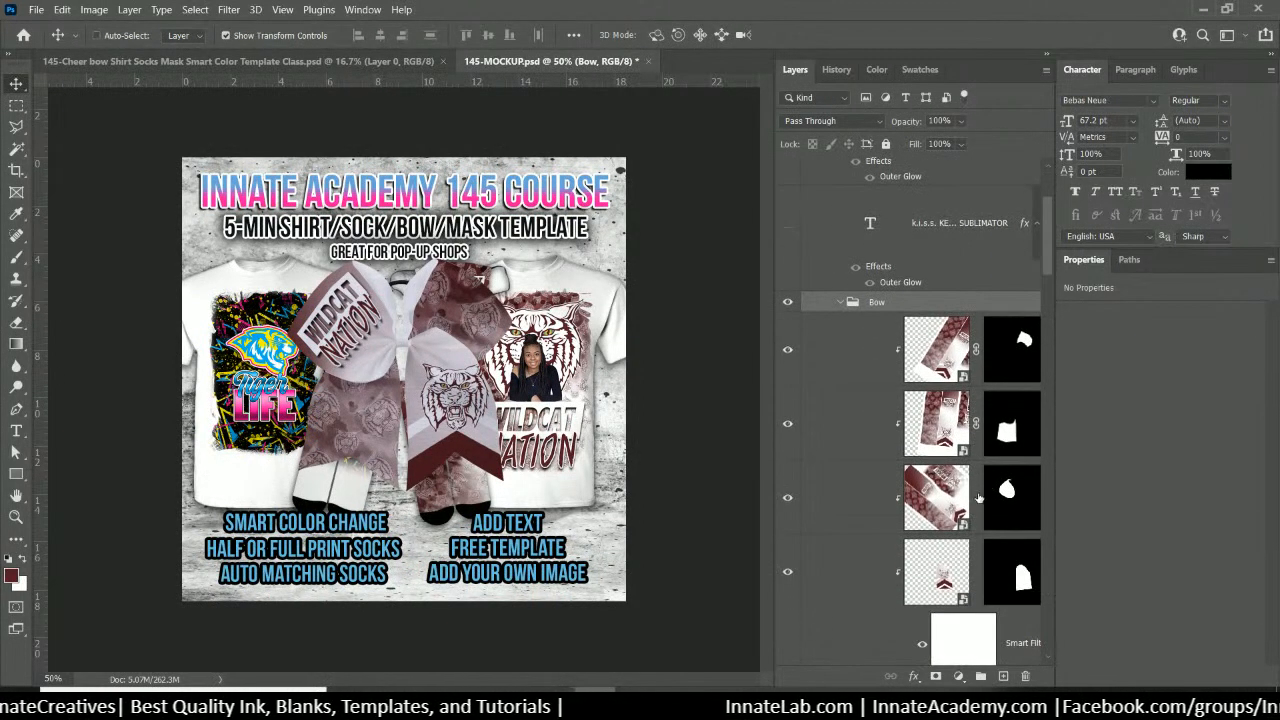
scroll(978, 497, "down", 2)
scroll(899, 515, "down", 2)
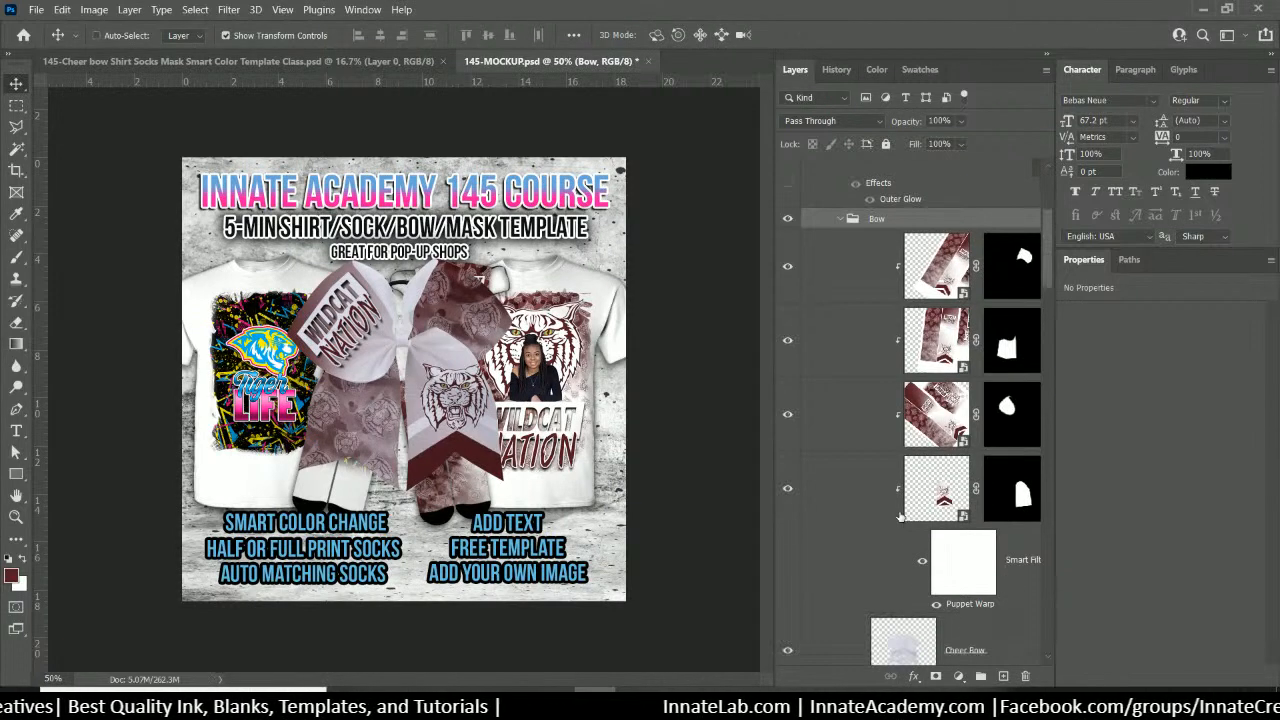
scroll(910, 495, "down", 2)
left_click(971, 620)
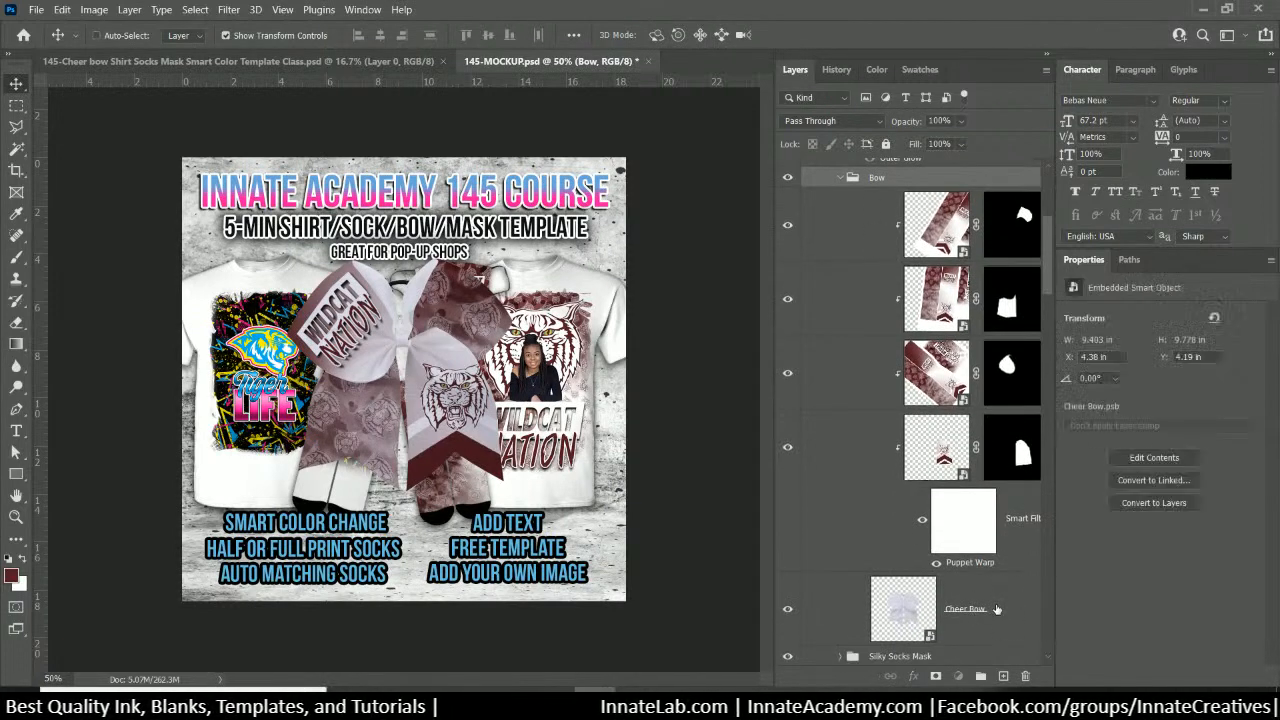
scroll(990, 565, "up", 3)
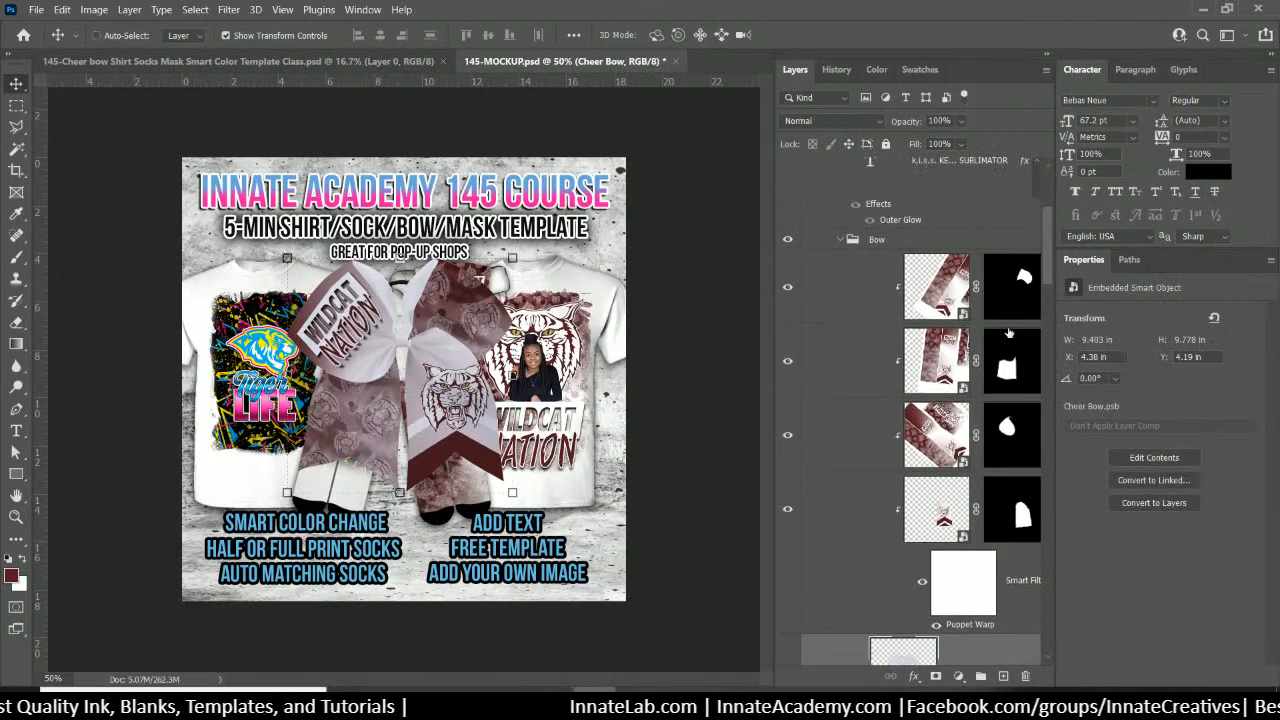
left_click(880, 243)
left_click(843, 242)
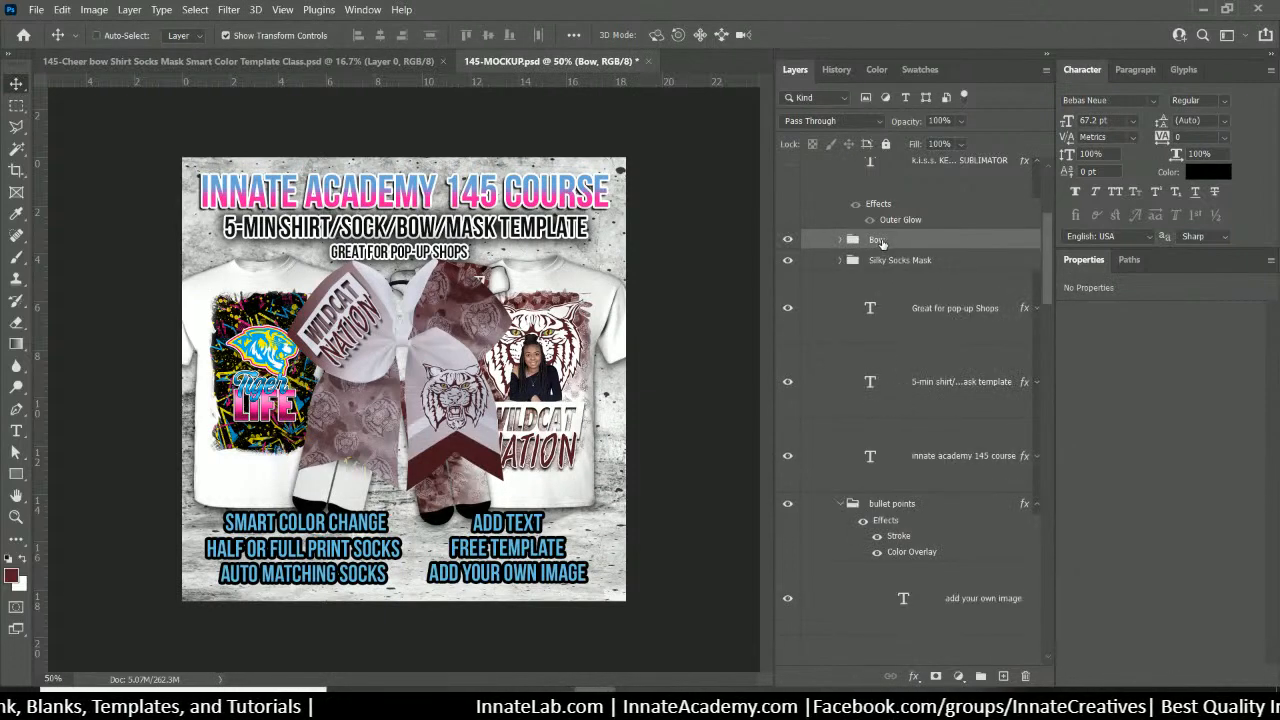
Free-transform the Bow group, scaling it proportionally down to about 42% and keeping it over the Wildcat shirt
key("ctrl+t")
left_click(700, 288)
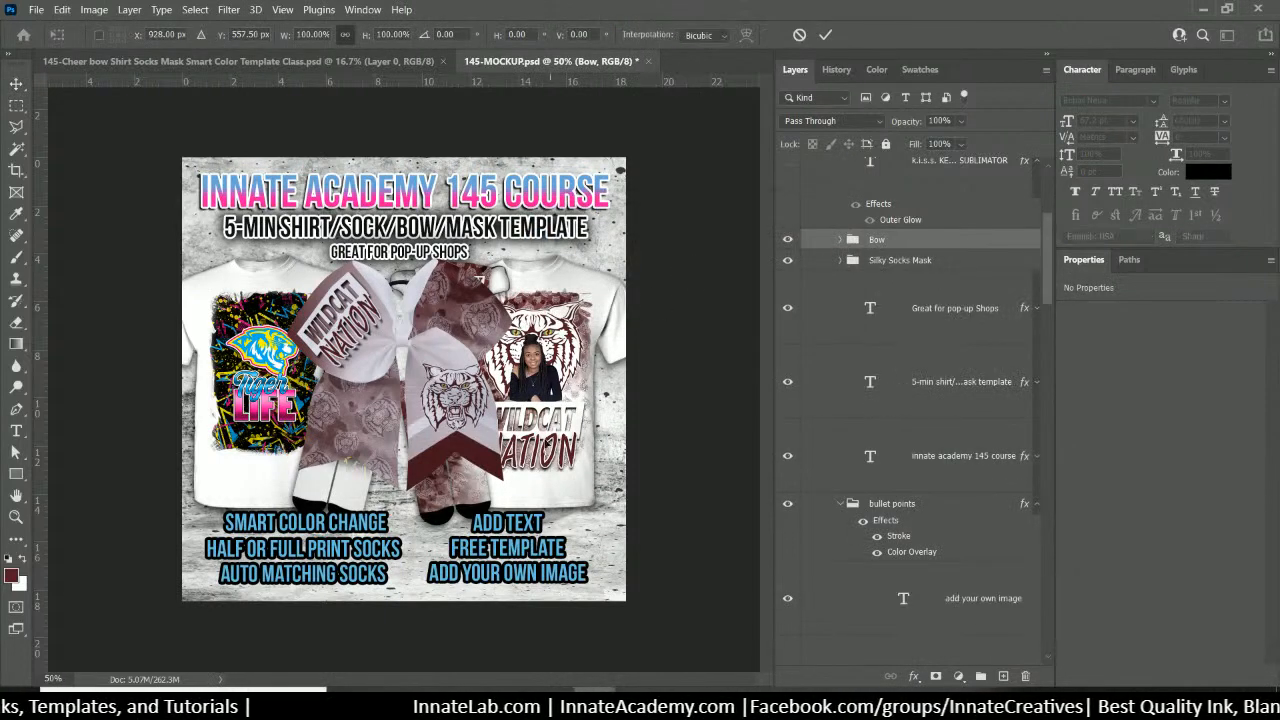
key("ctrl+minus")
key("ctrl+minus")
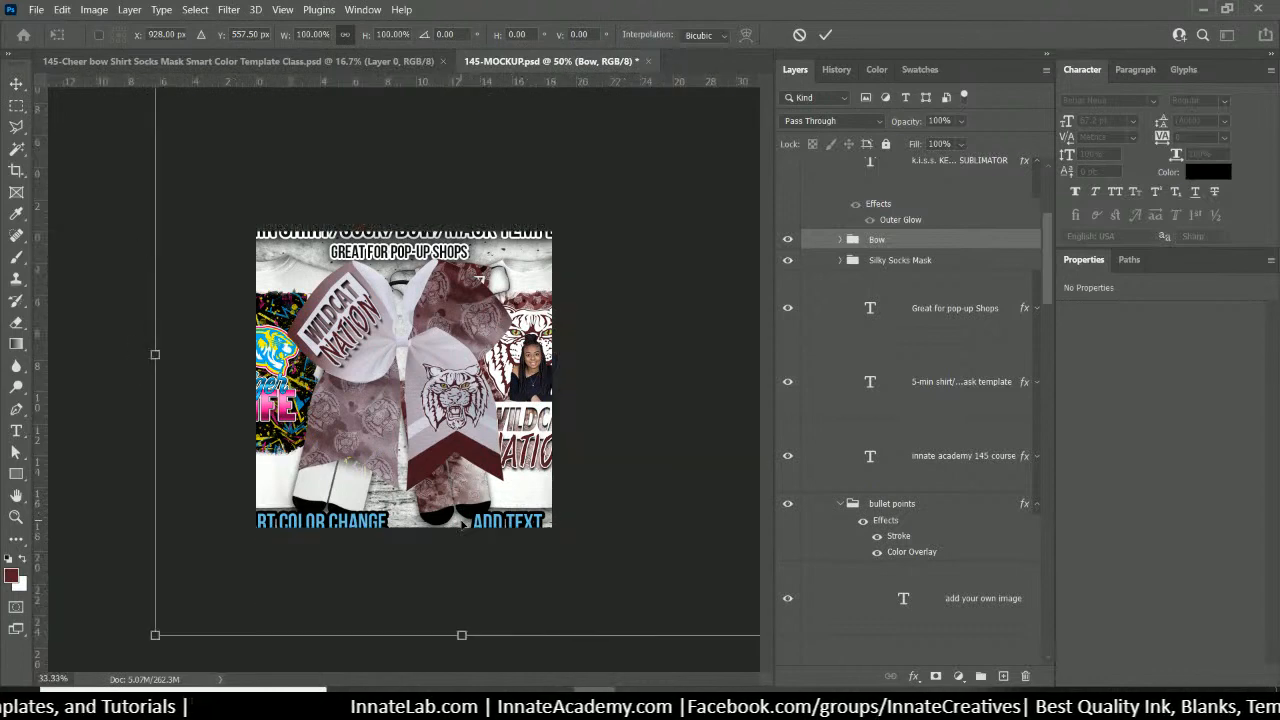
left_click_drag(678, 571, 544, 450)
left_click_drag(375, 274, 468, 332)
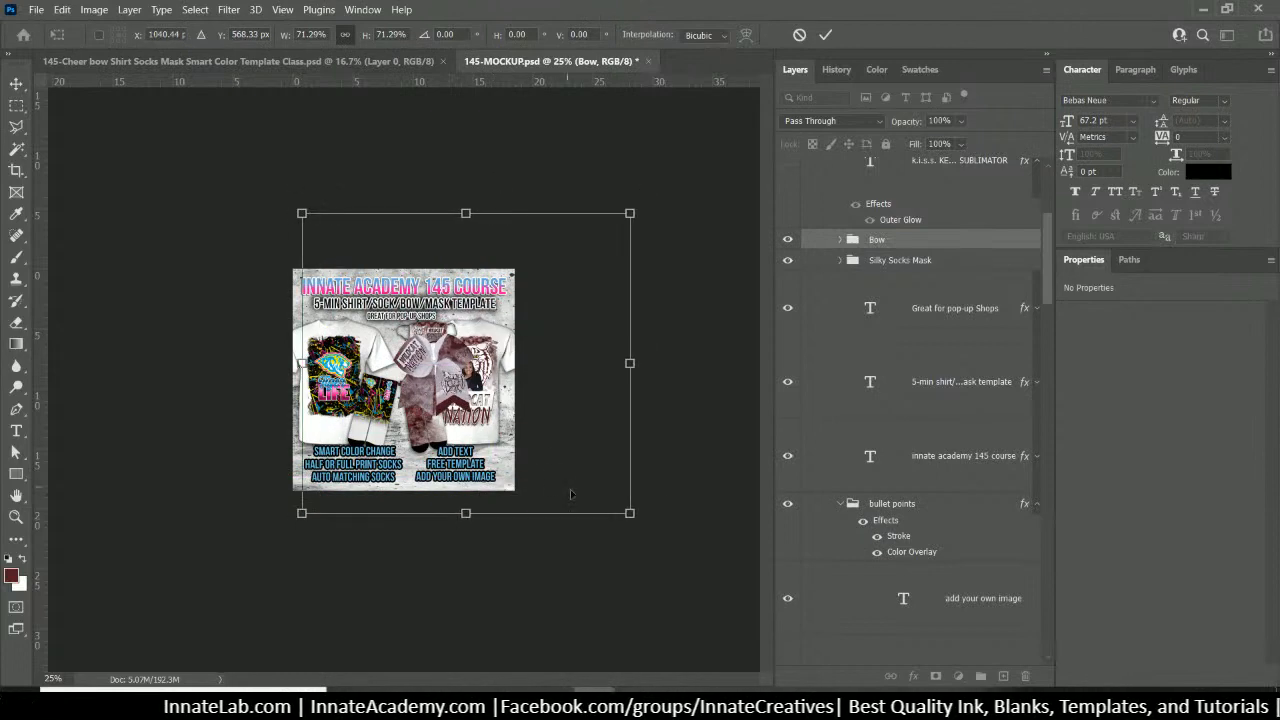
left_click_drag(630, 514, 566, 459)
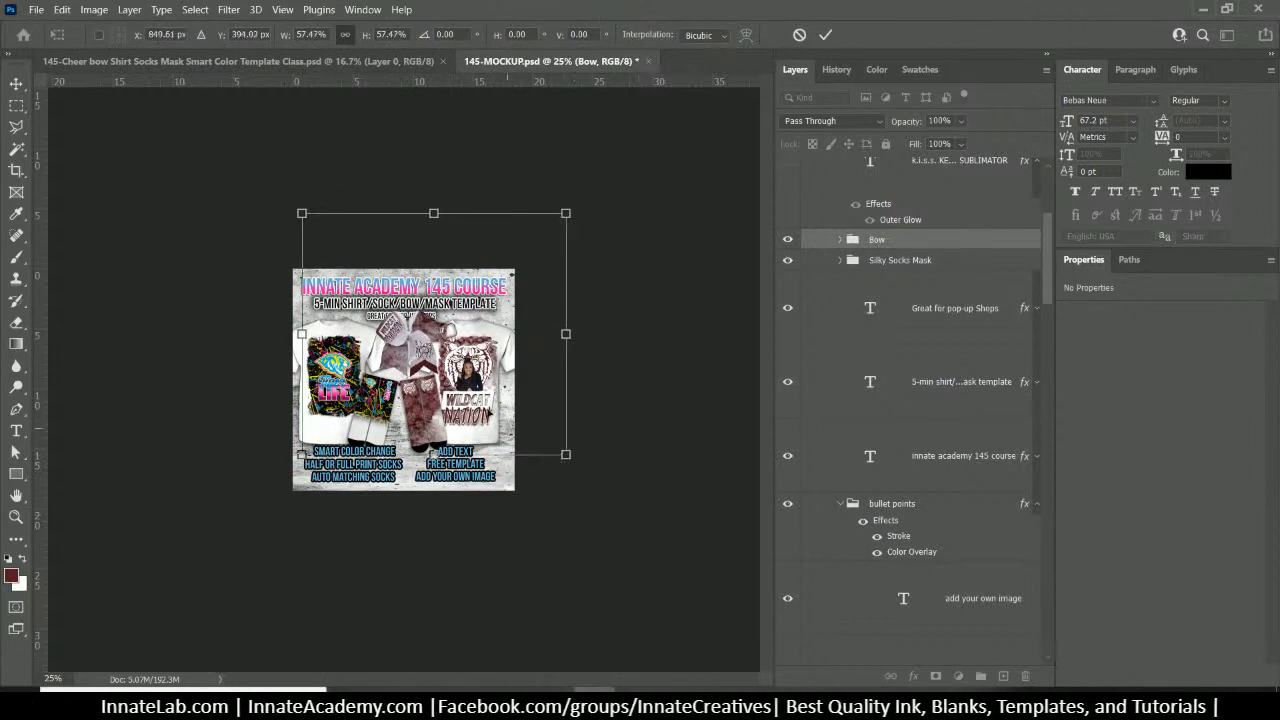
left_click_drag(446, 326, 514, 426)
left_click_drag(634, 557, 571, 498)
key("ctrl+plus")
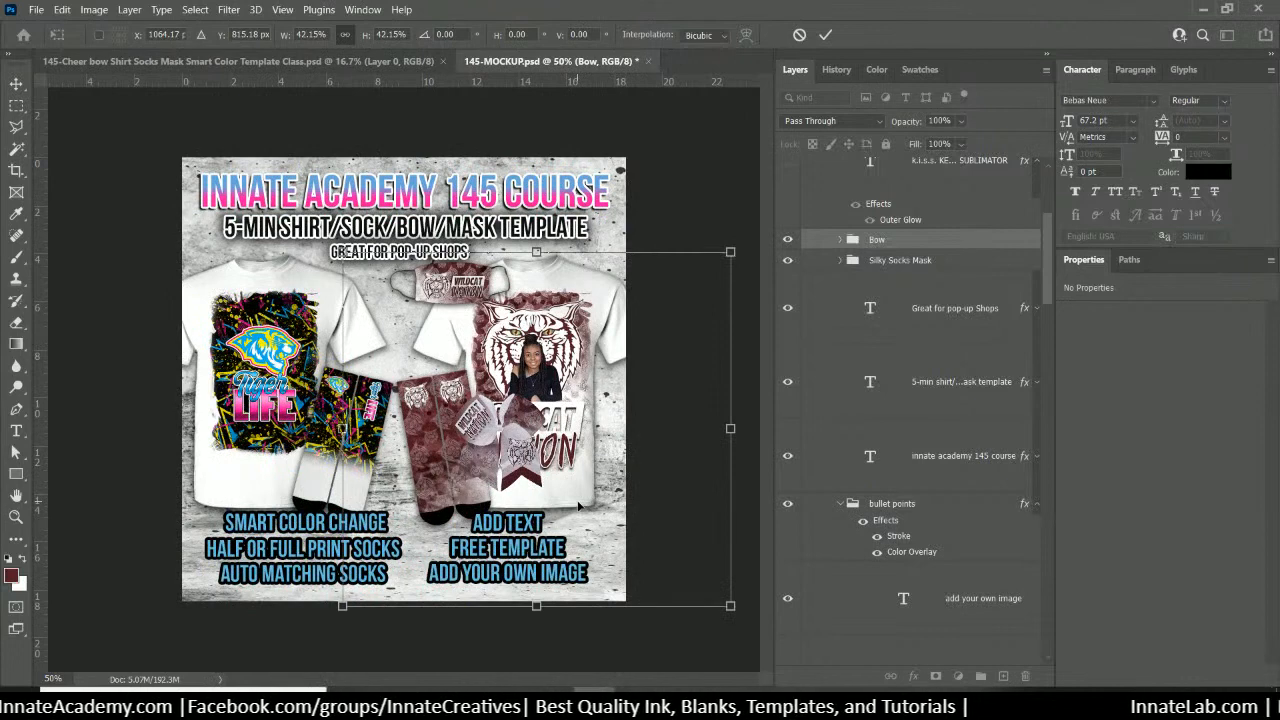
Place the bow over the Wildcat shirt's upper right shoulder, scale it to about 40.6% and apply the transform
left_click_drag(516, 430, 590, 266)
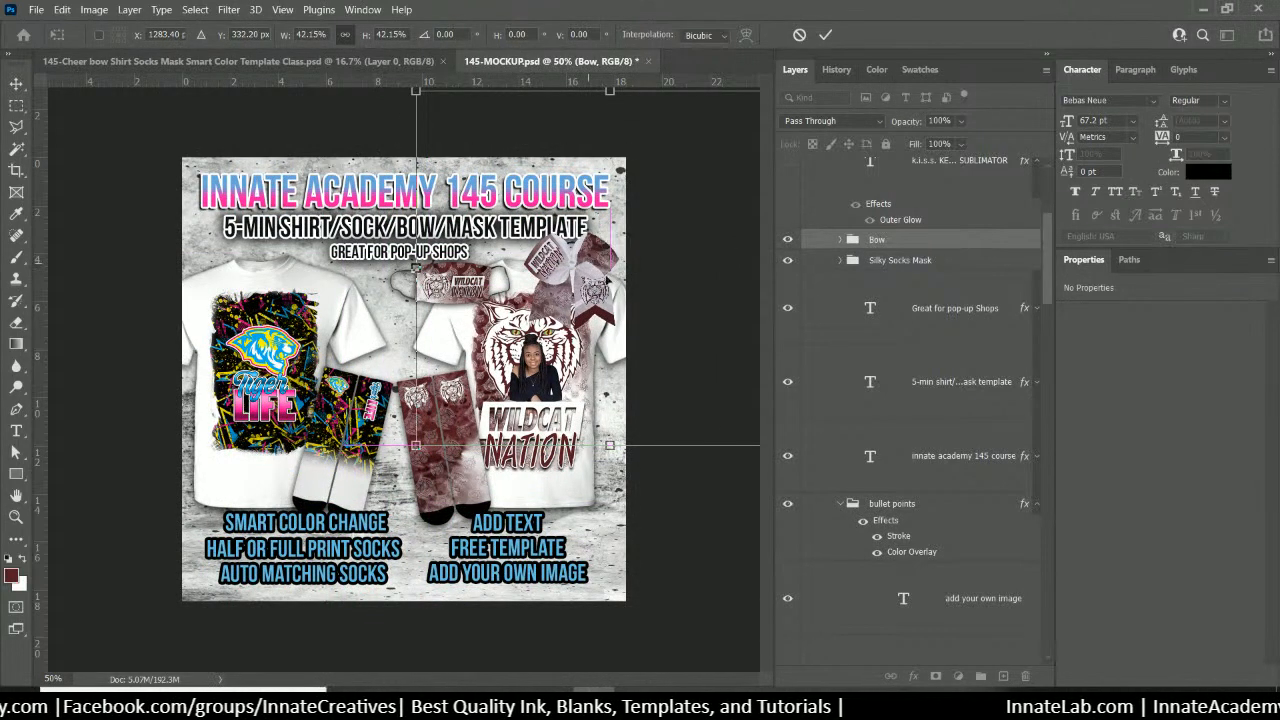
left_click_drag(417, 443, 430, 434)
left_click_drag(598, 272, 595, 284)
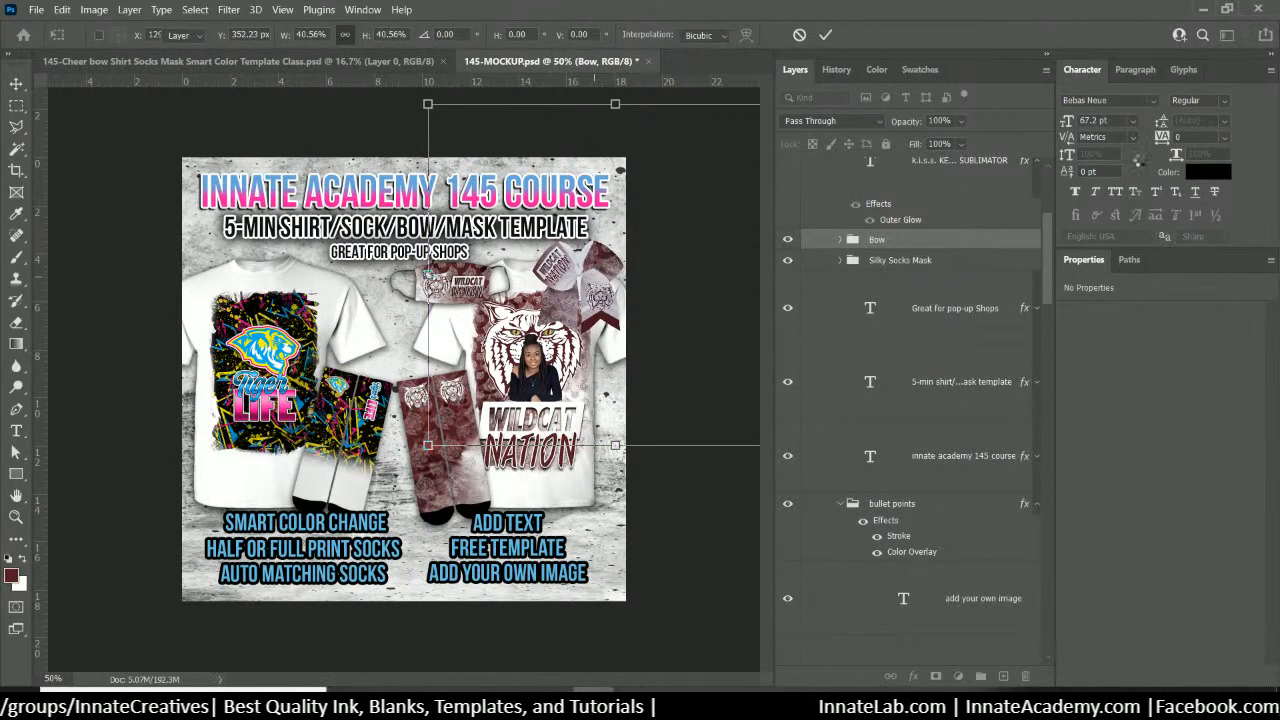
key("Return")
Copy the drop shadow layer style from the Mask layer inside the Silky Socks Mask group, and collapse that group
left_click(840, 260)
scroll(895, 378, "down", 4)
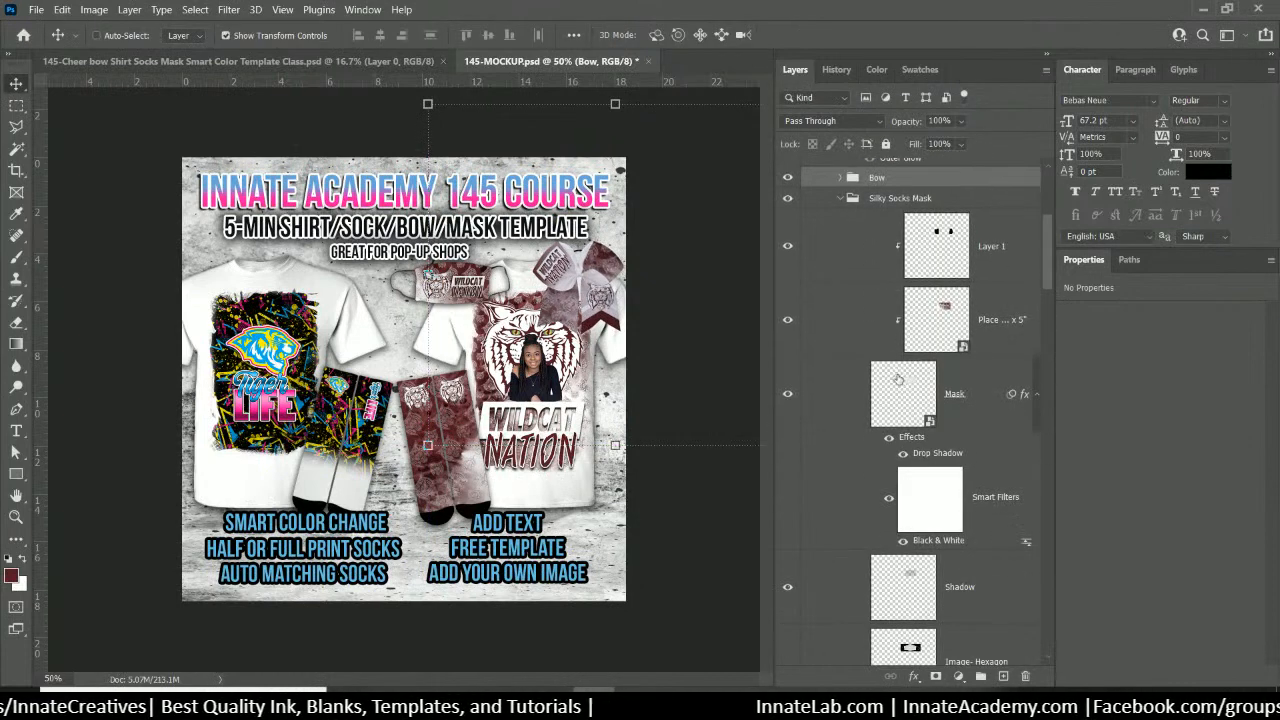
scroll(893, 376, "down", 1)
left_click(955, 250)
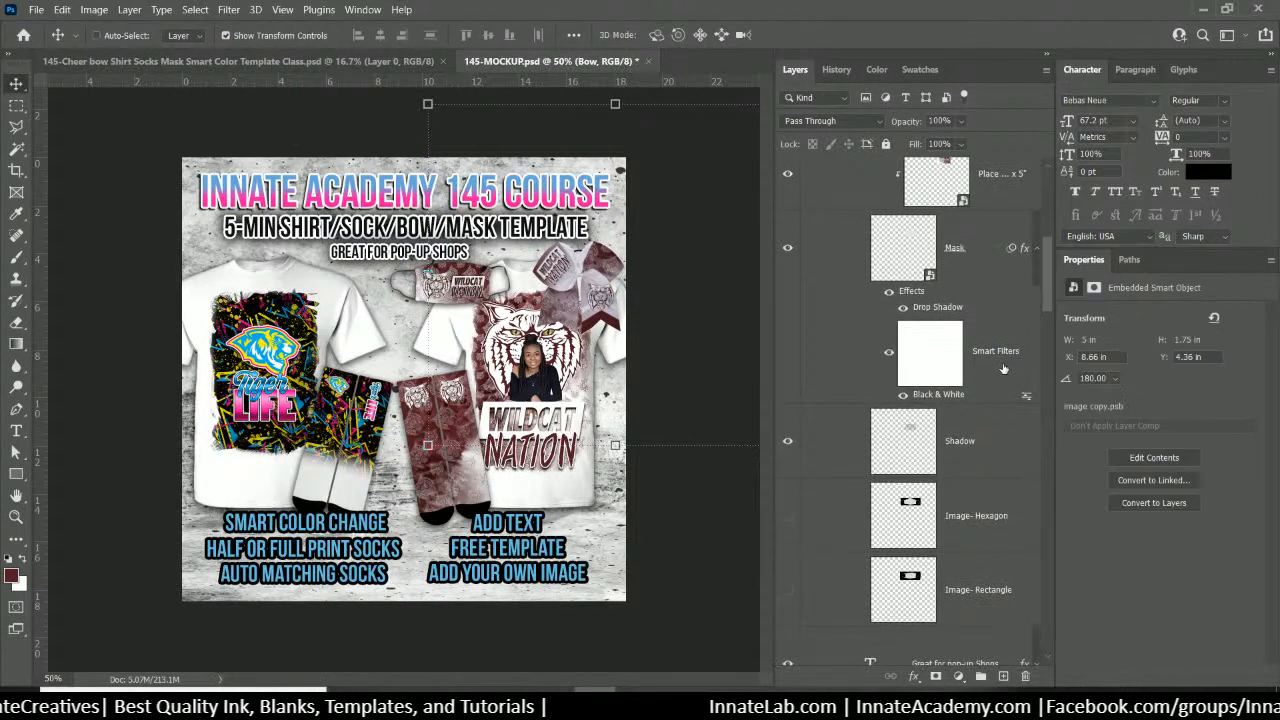
left_click(983, 443)
scroll(983, 443, "up", 1)
right_click(960, 278)
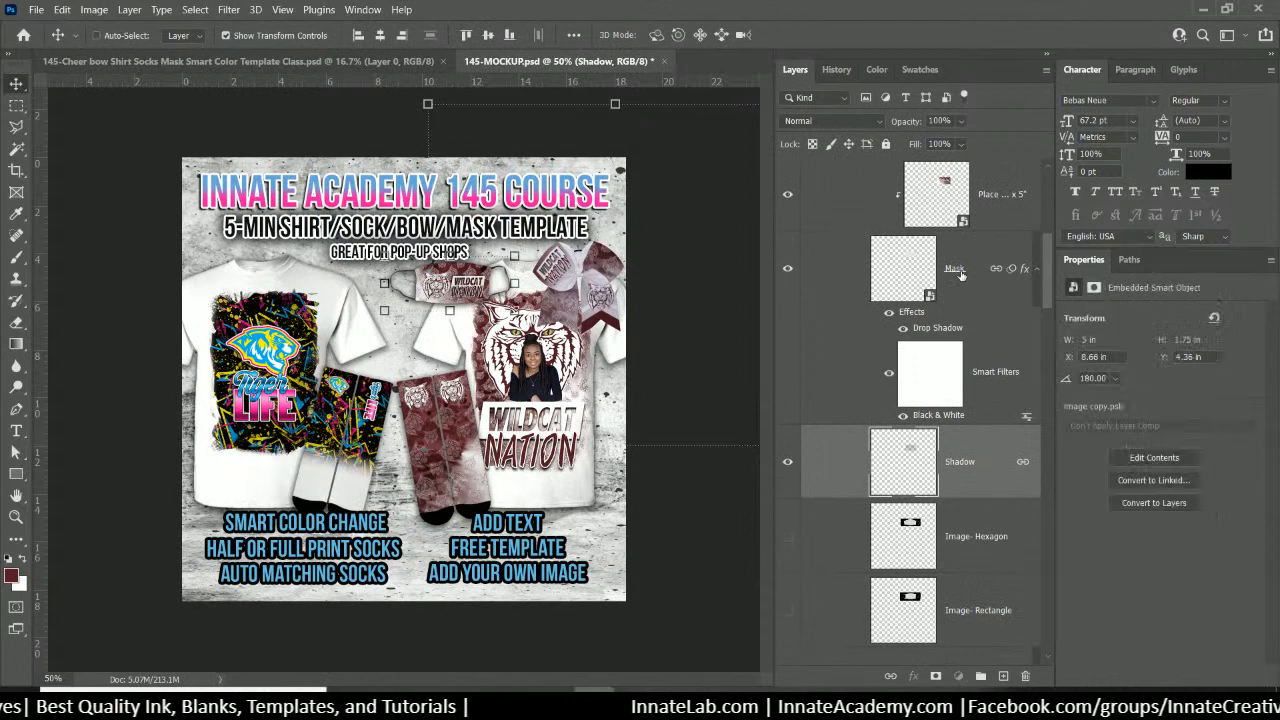
left_click(956, 287)
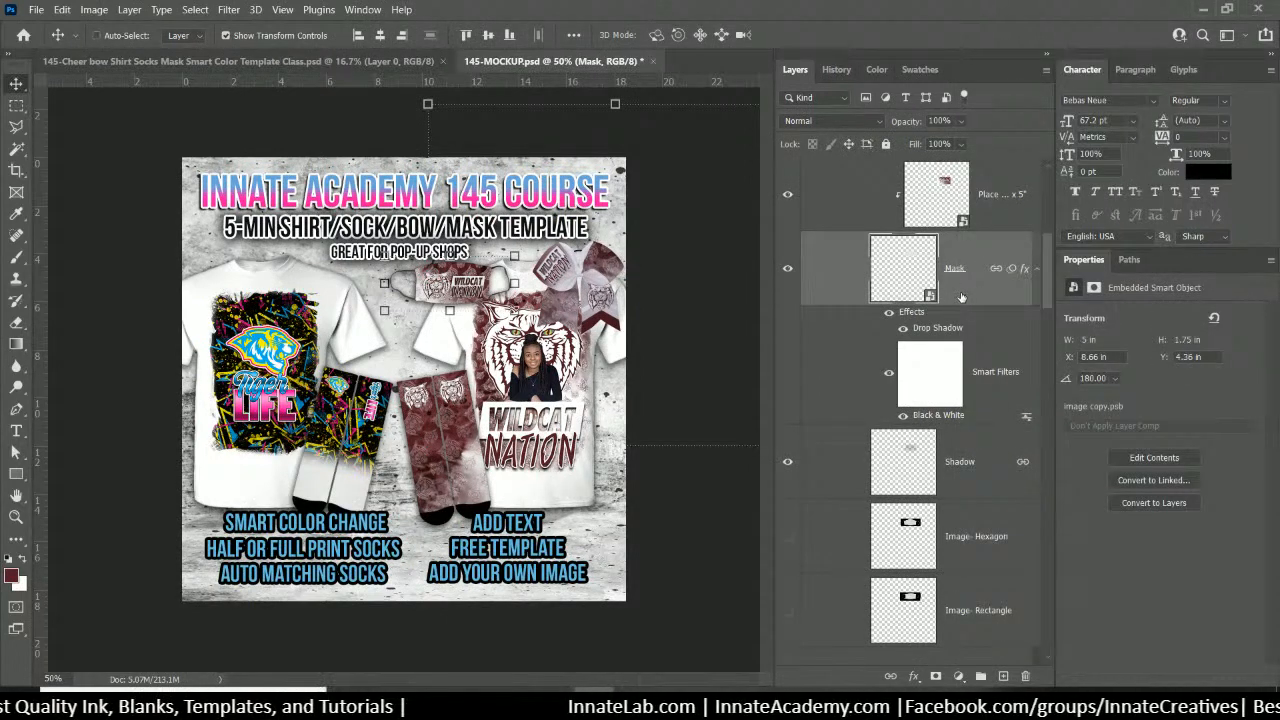
right_click(1017, 298)
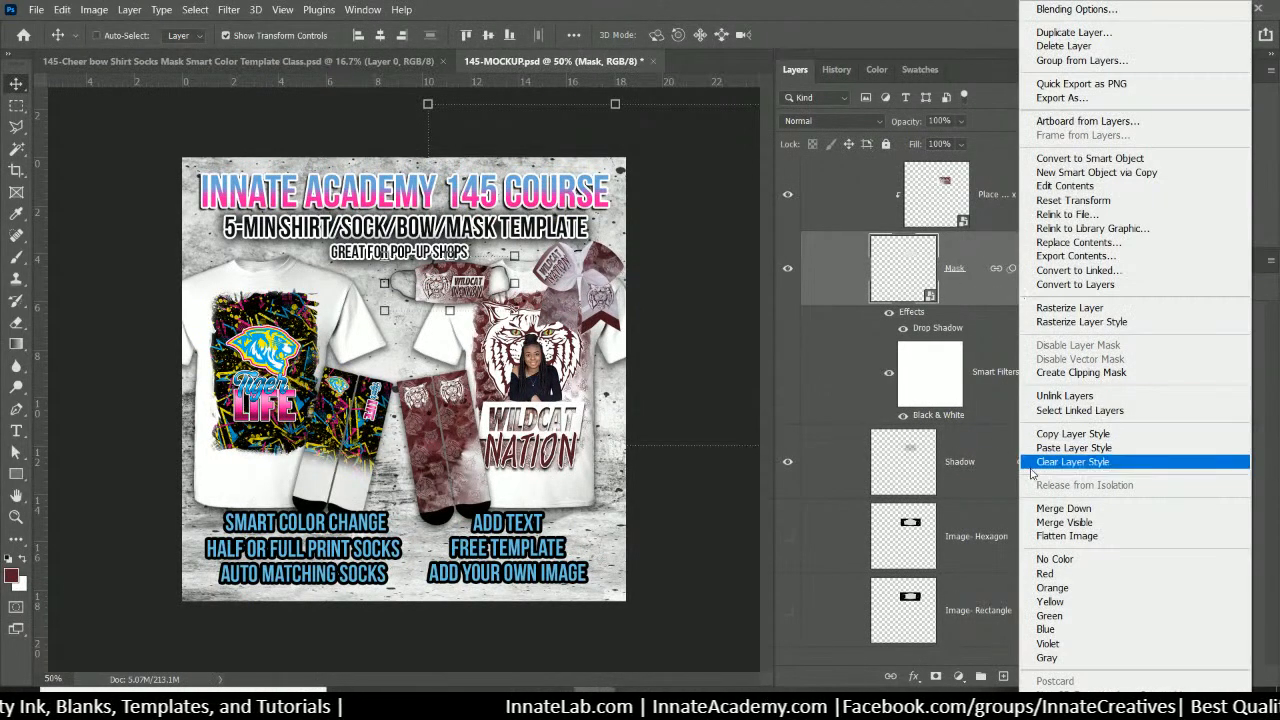
left_click(1062, 433)
scroll(900, 330, "up", 3)
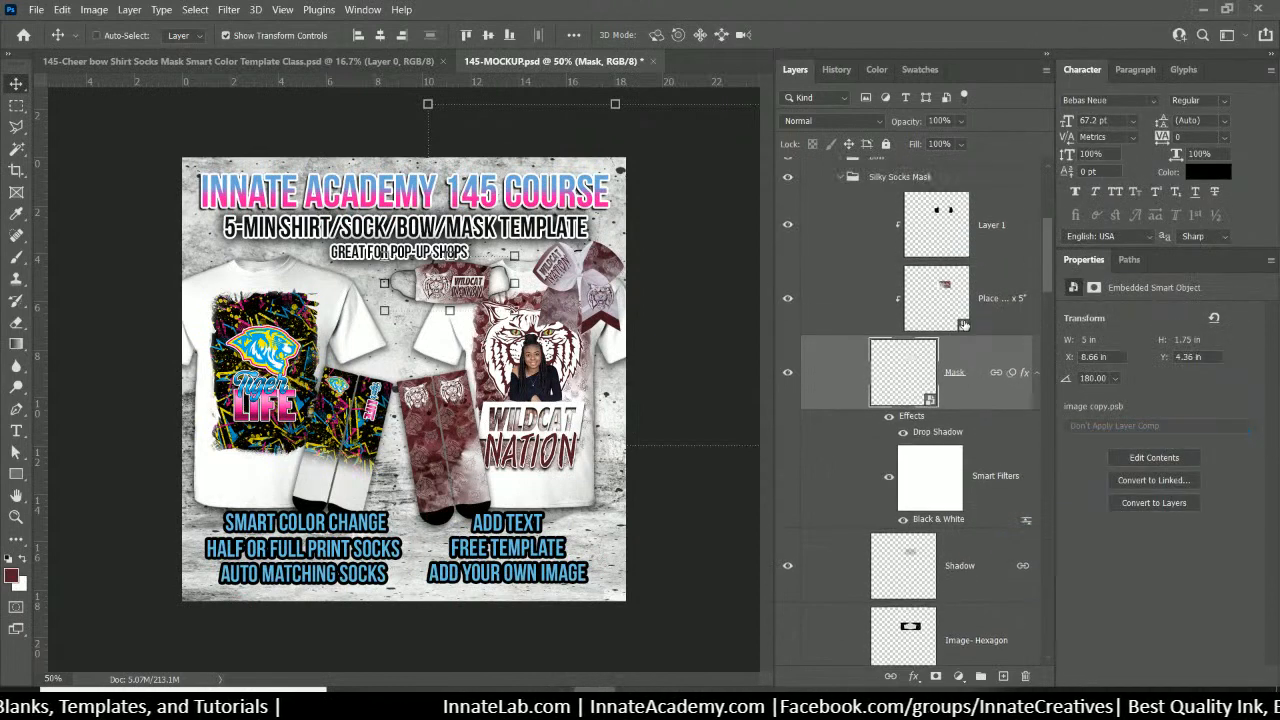
left_click(840, 283)
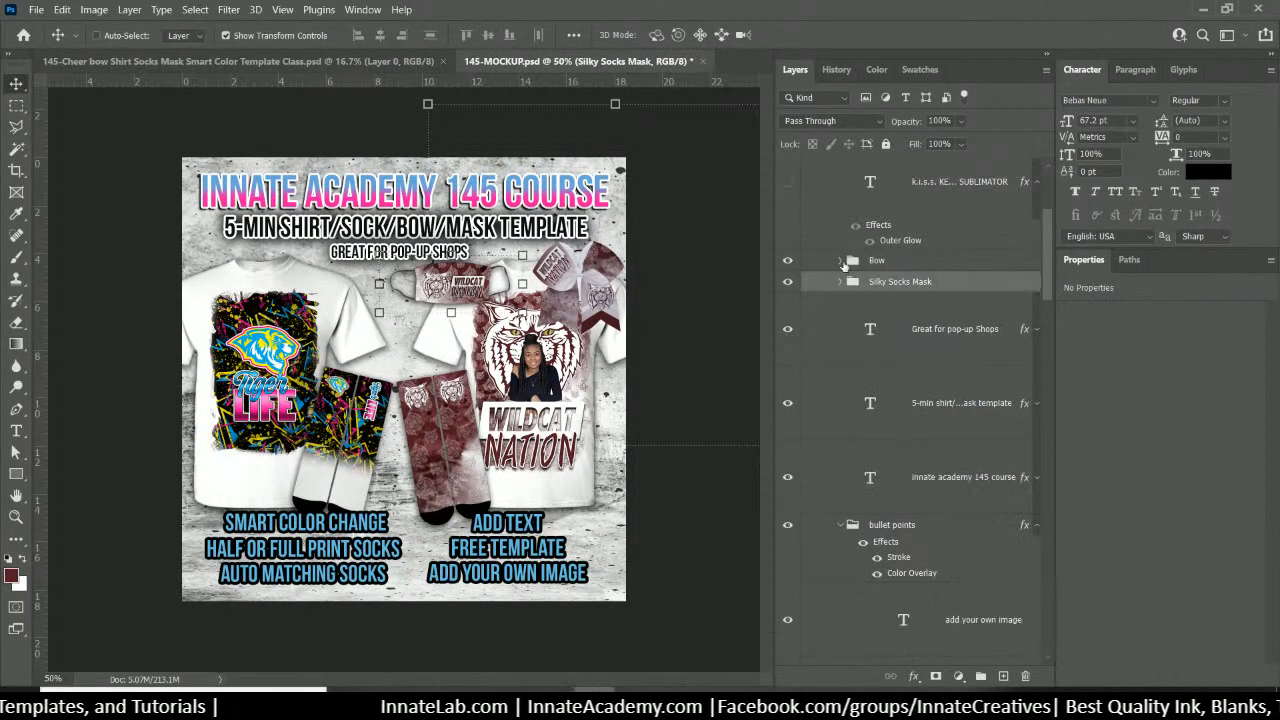
Expand the Bow group and paste the copied drop shadow layer style onto the Cheer Bow layer
left_click(840, 261)
scroll(925, 348, "down", 1)
scroll(975, 540, "down", 1)
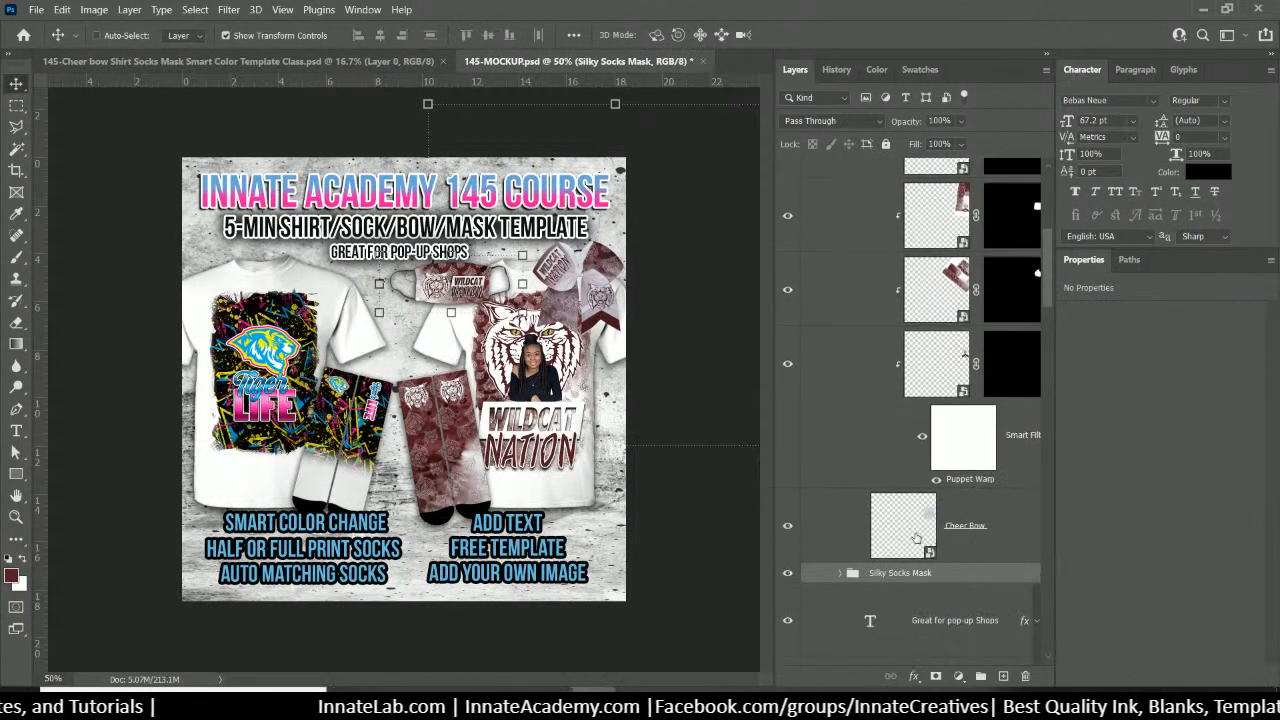
left_click(915, 537)
right_click(915, 537)
key("Escape")
right_click(970, 530)
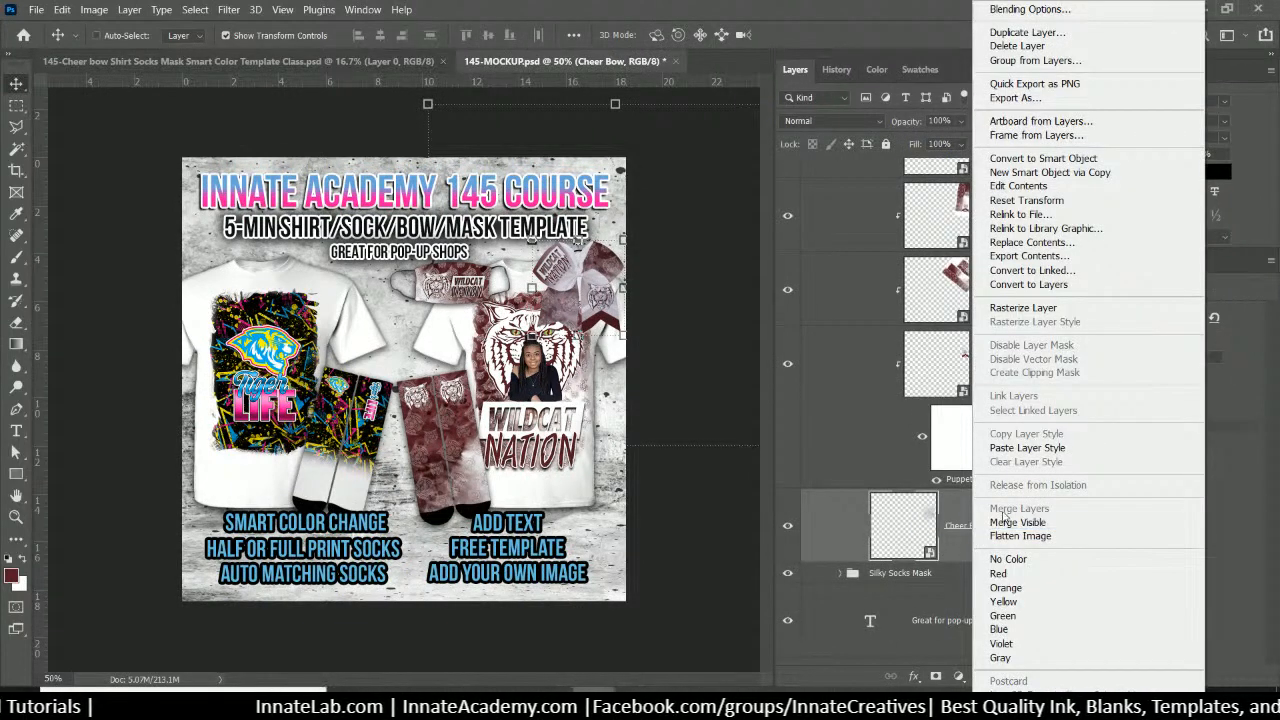
left_click(1020, 450)
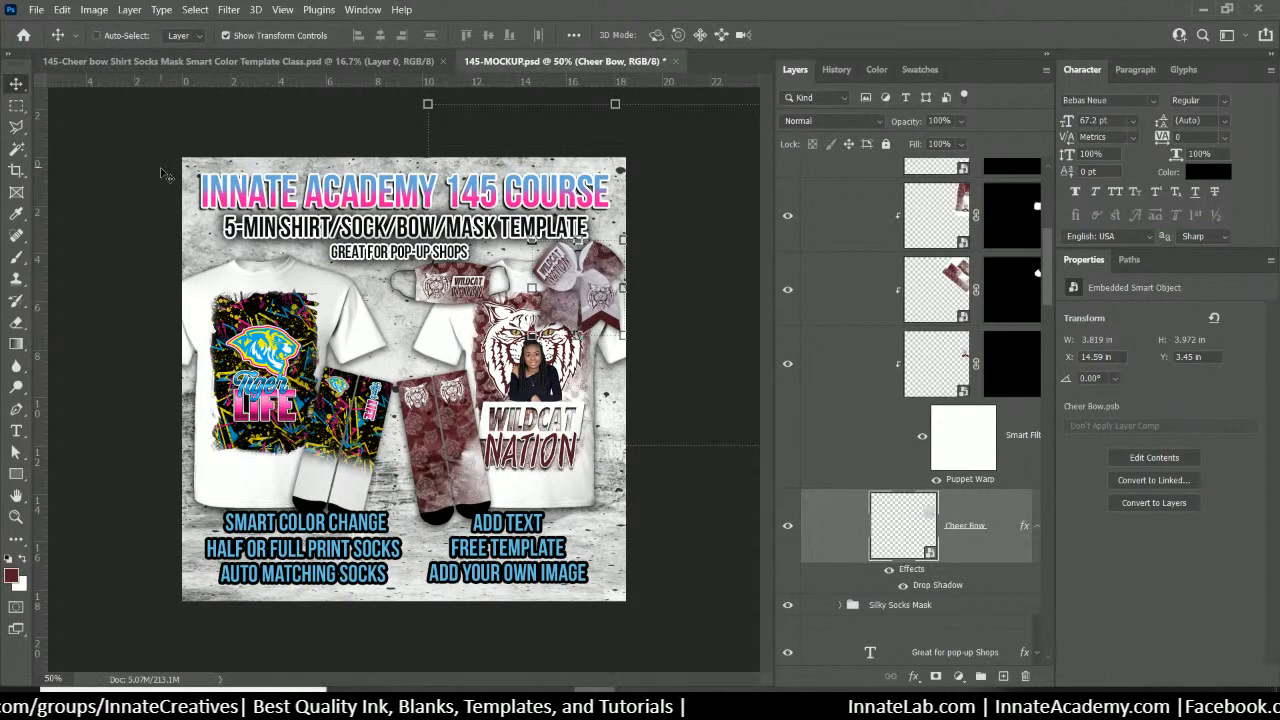
key("ctrl+plus")
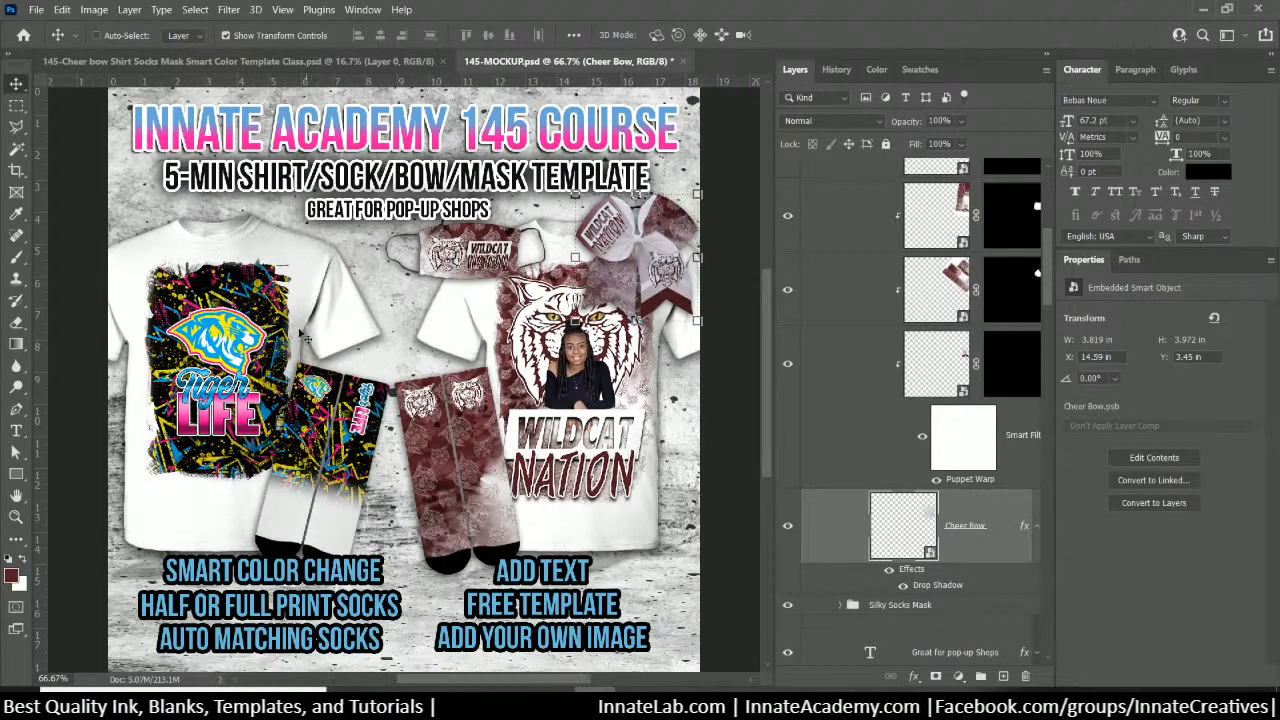
right_click(266, 334)
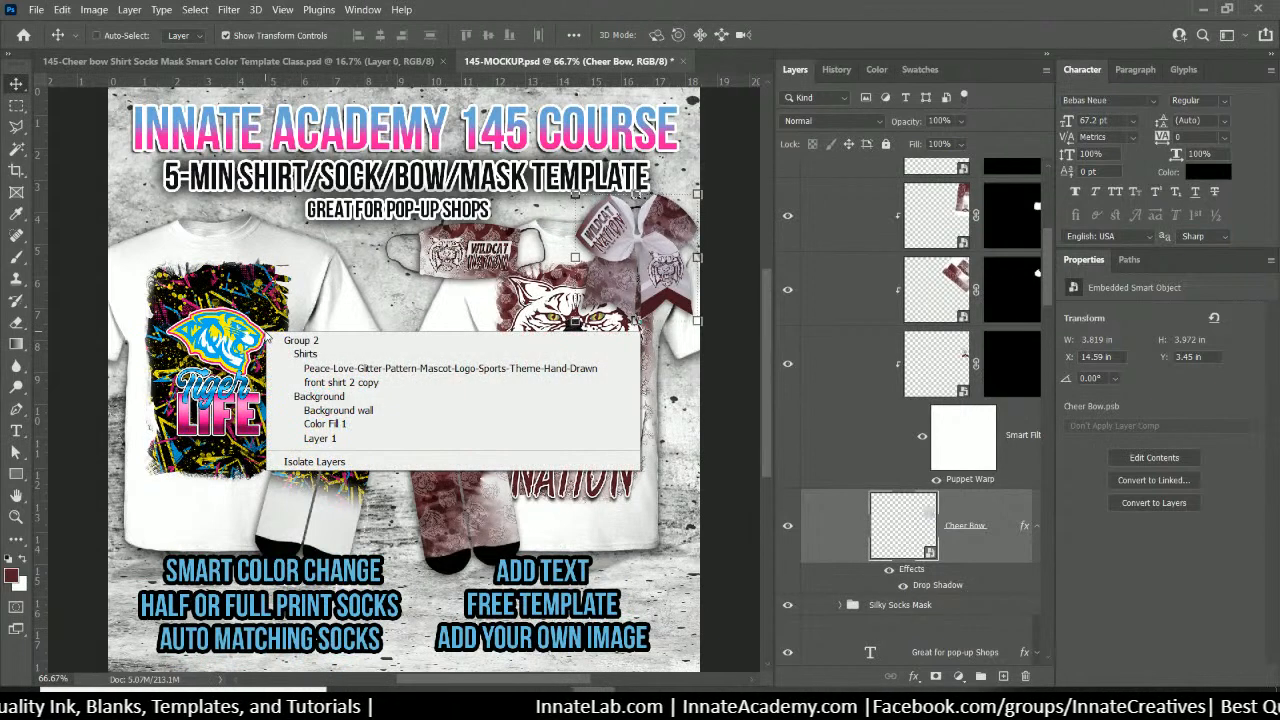
left_click(272, 306)
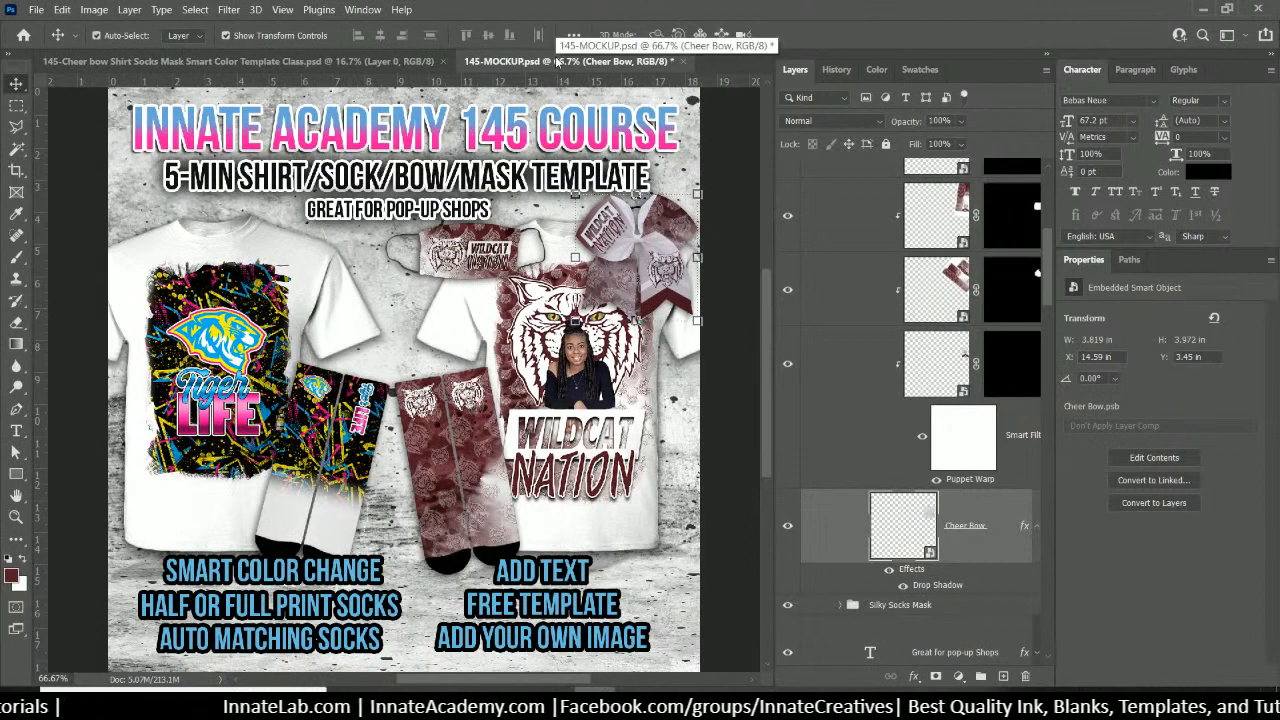
Save 145-MOCKUP.psd and switch to the 145-Cheer bow Shirt Socks Mask Smart Color Template Class.psd document
key("ctrl+s")
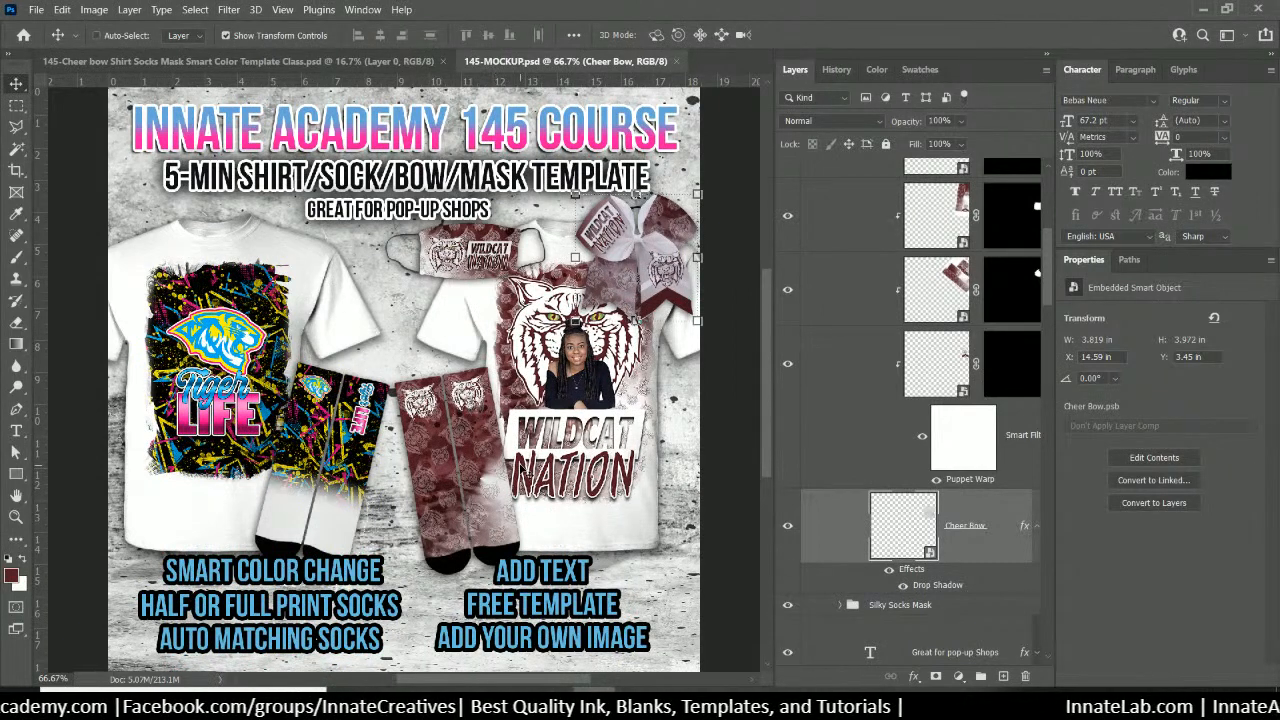
left_click(285, 59)
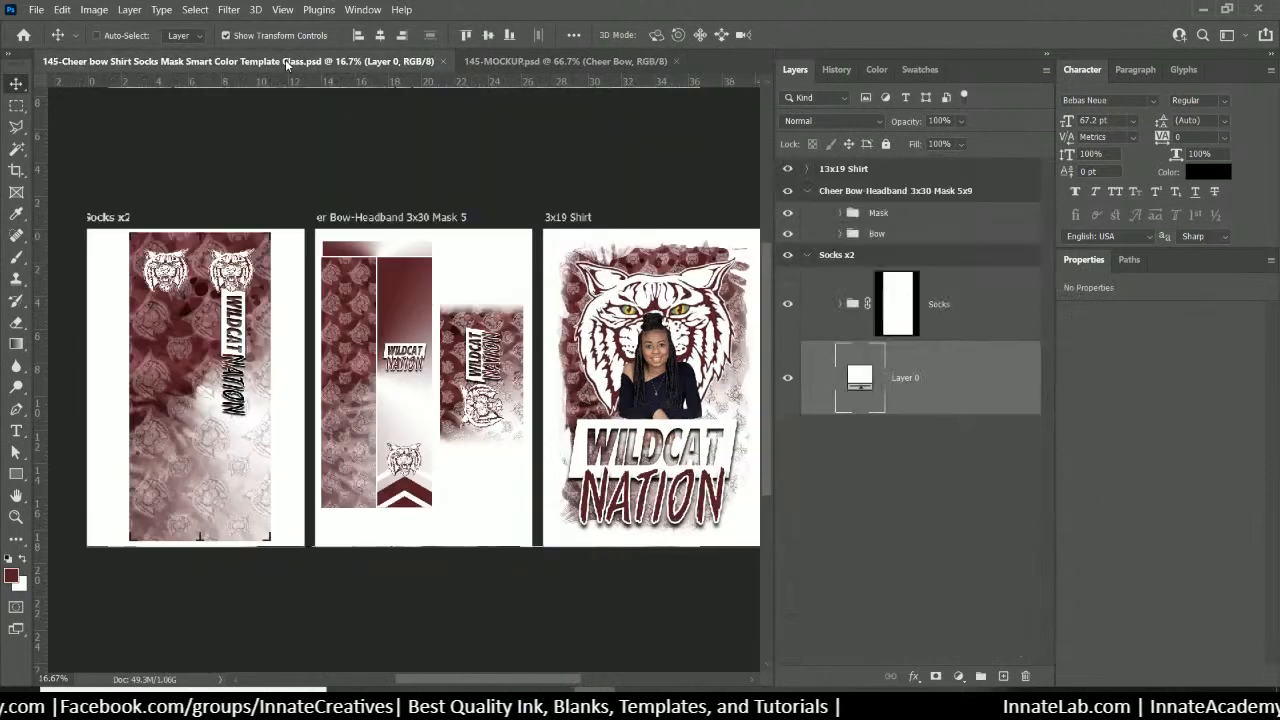